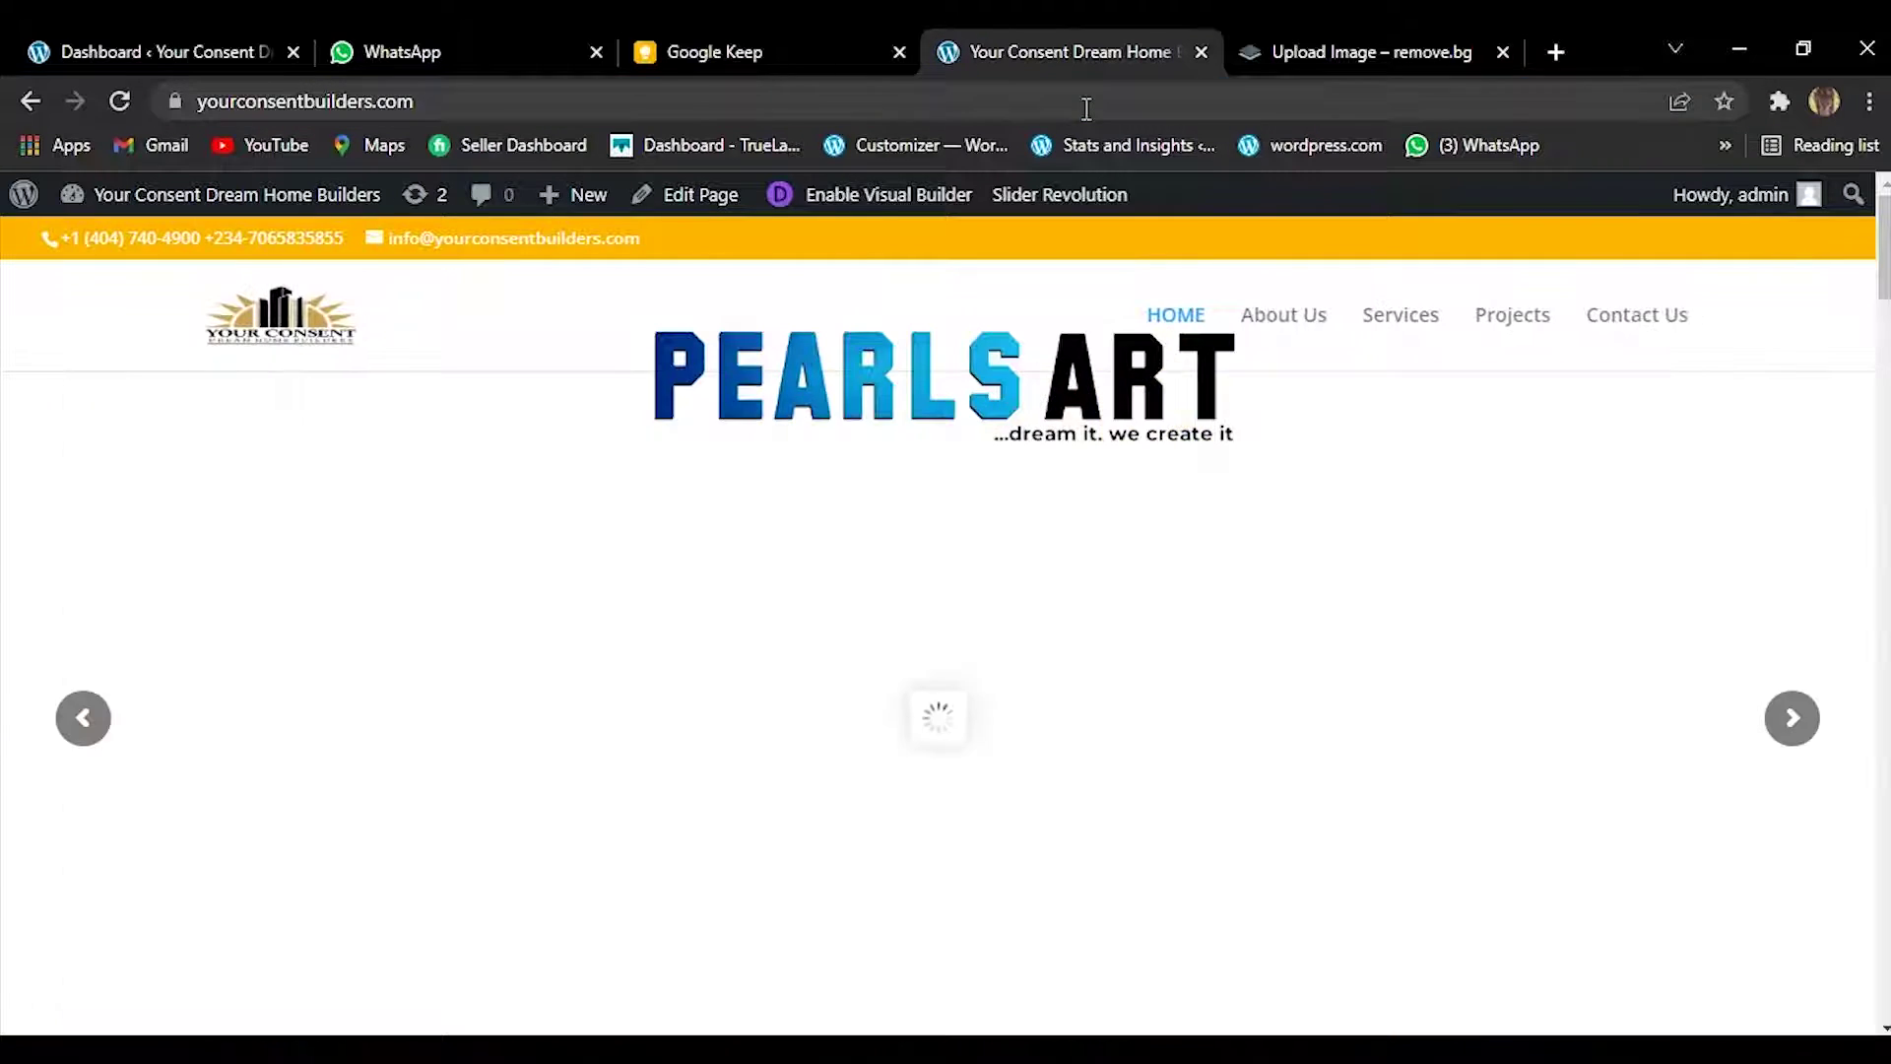
# Browse the live homepage, advancing the slider two slides and scrolling around.
pyautogui.moveTo(1730, 196)
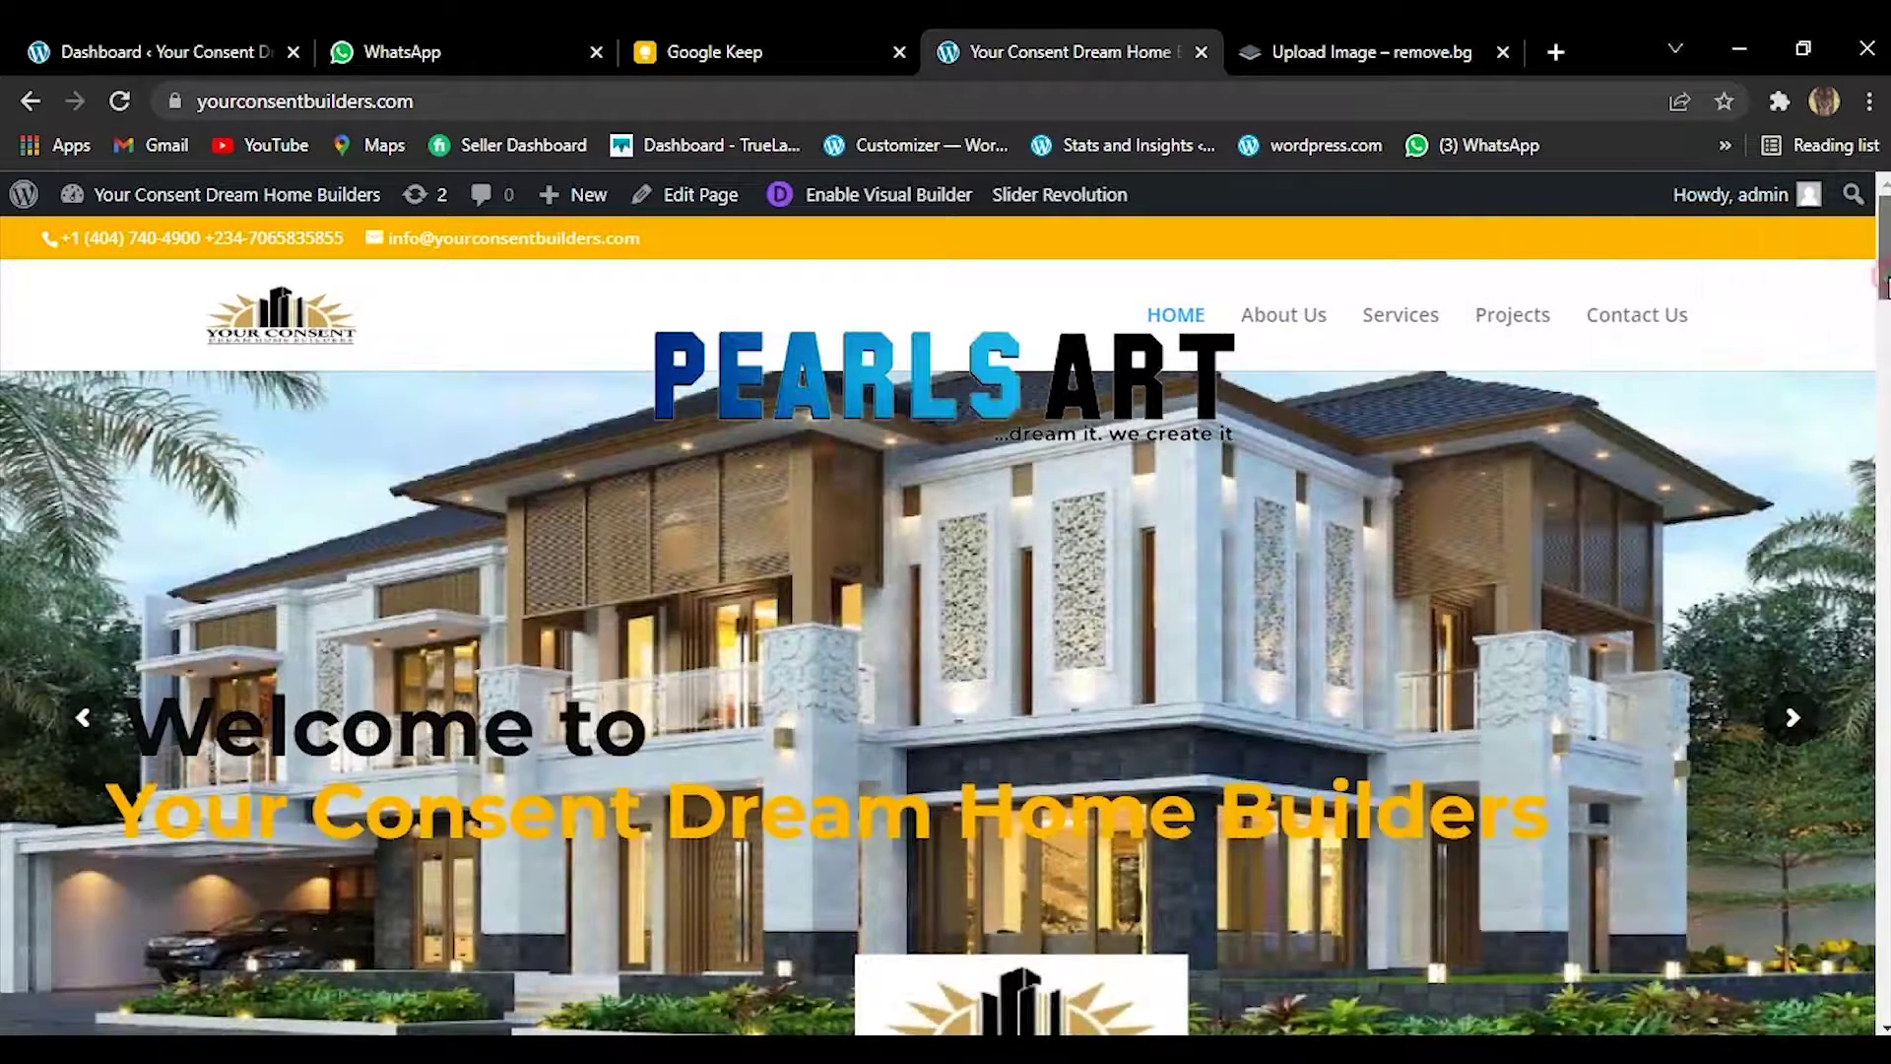
pyautogui.scroll(-2, 1883, 306)
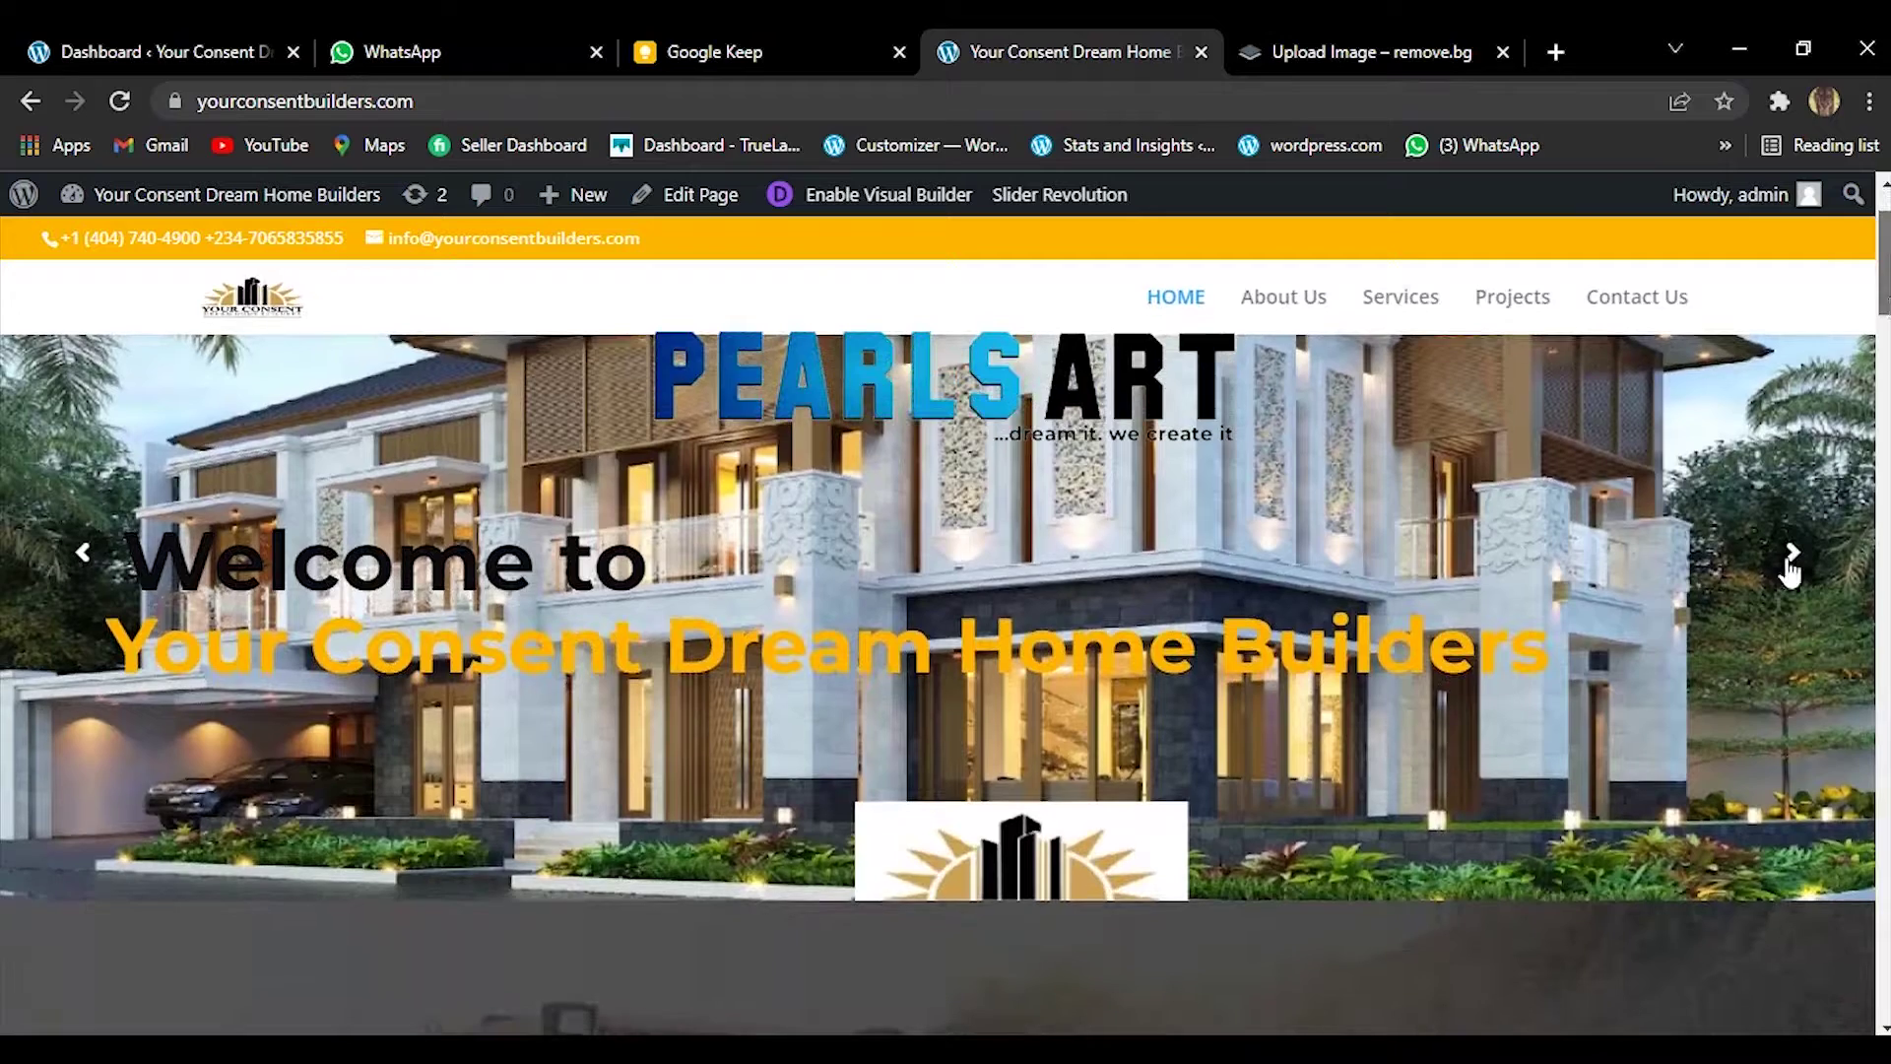
pyautogui.click(1788, 567)
pyautogui.click(1789, 569)
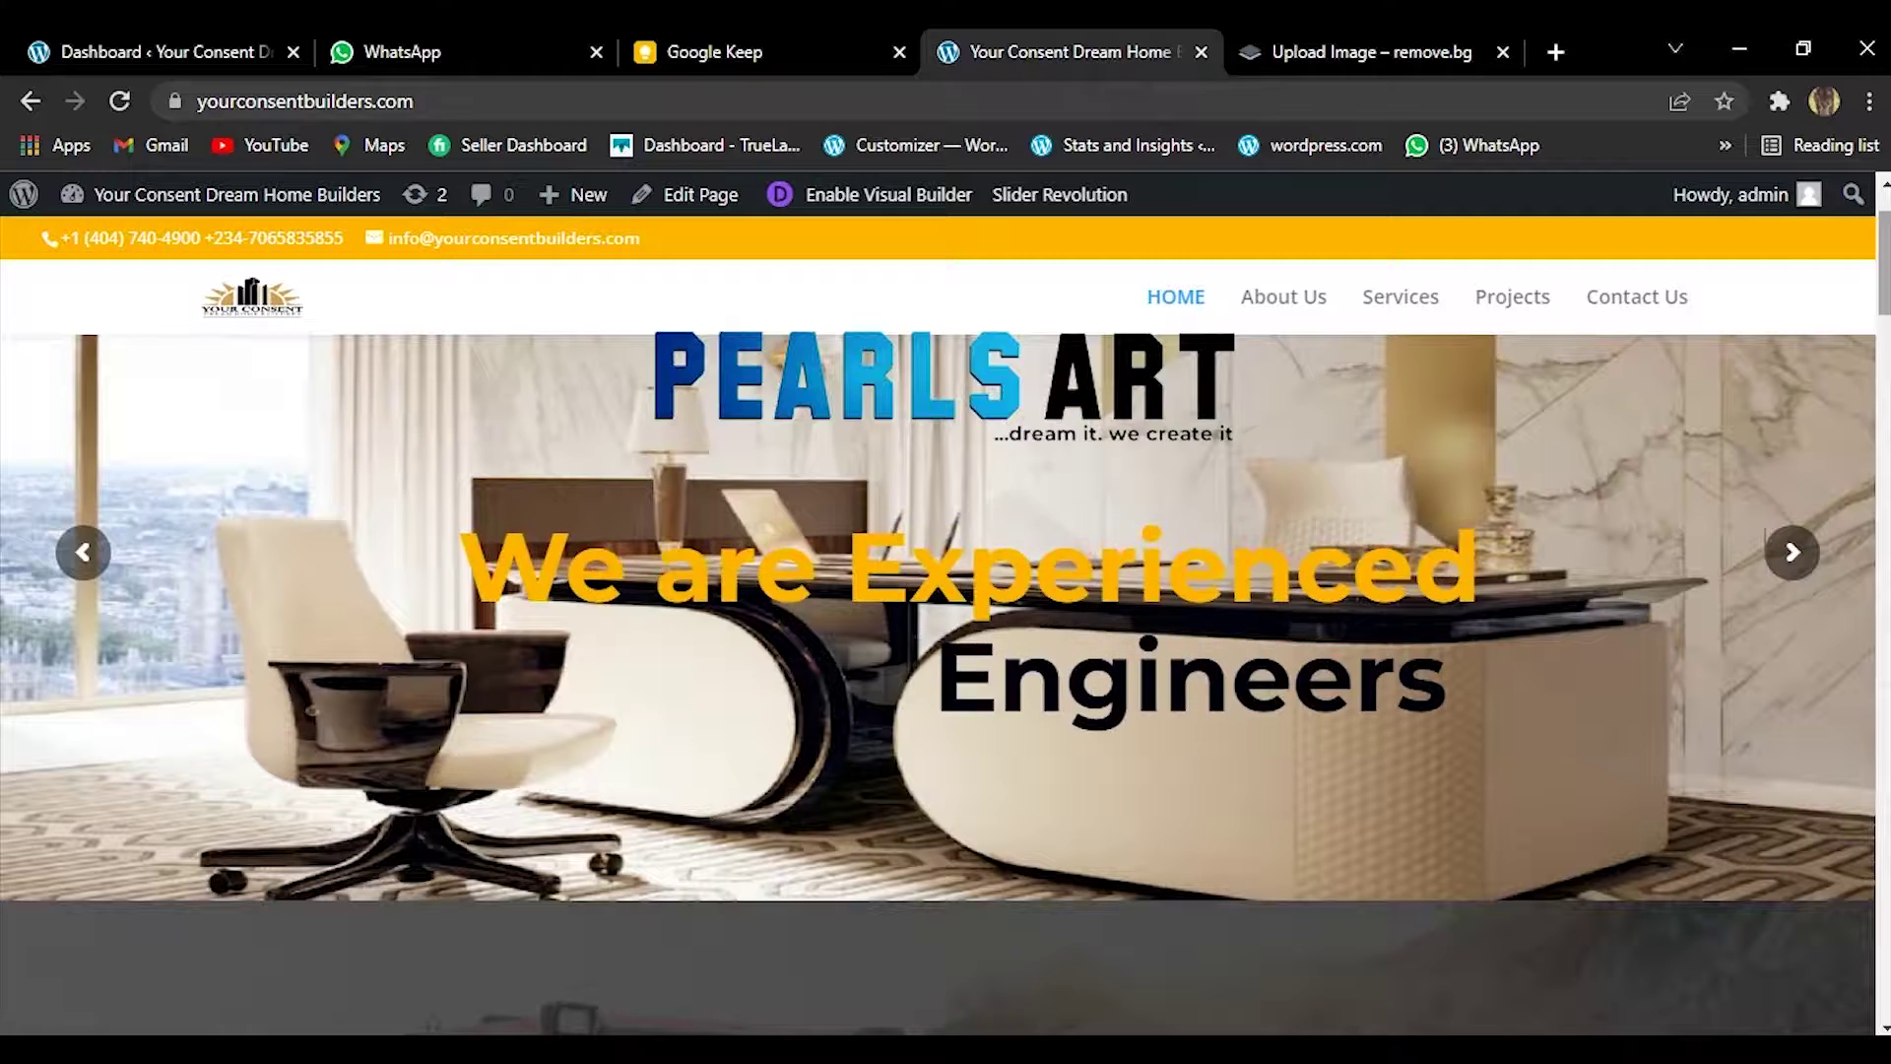
pyautogui.moveTo(1881, 315); pyautogui.dragTo(1872, 452)
pyautogui.scroll(4, 1848, 192)
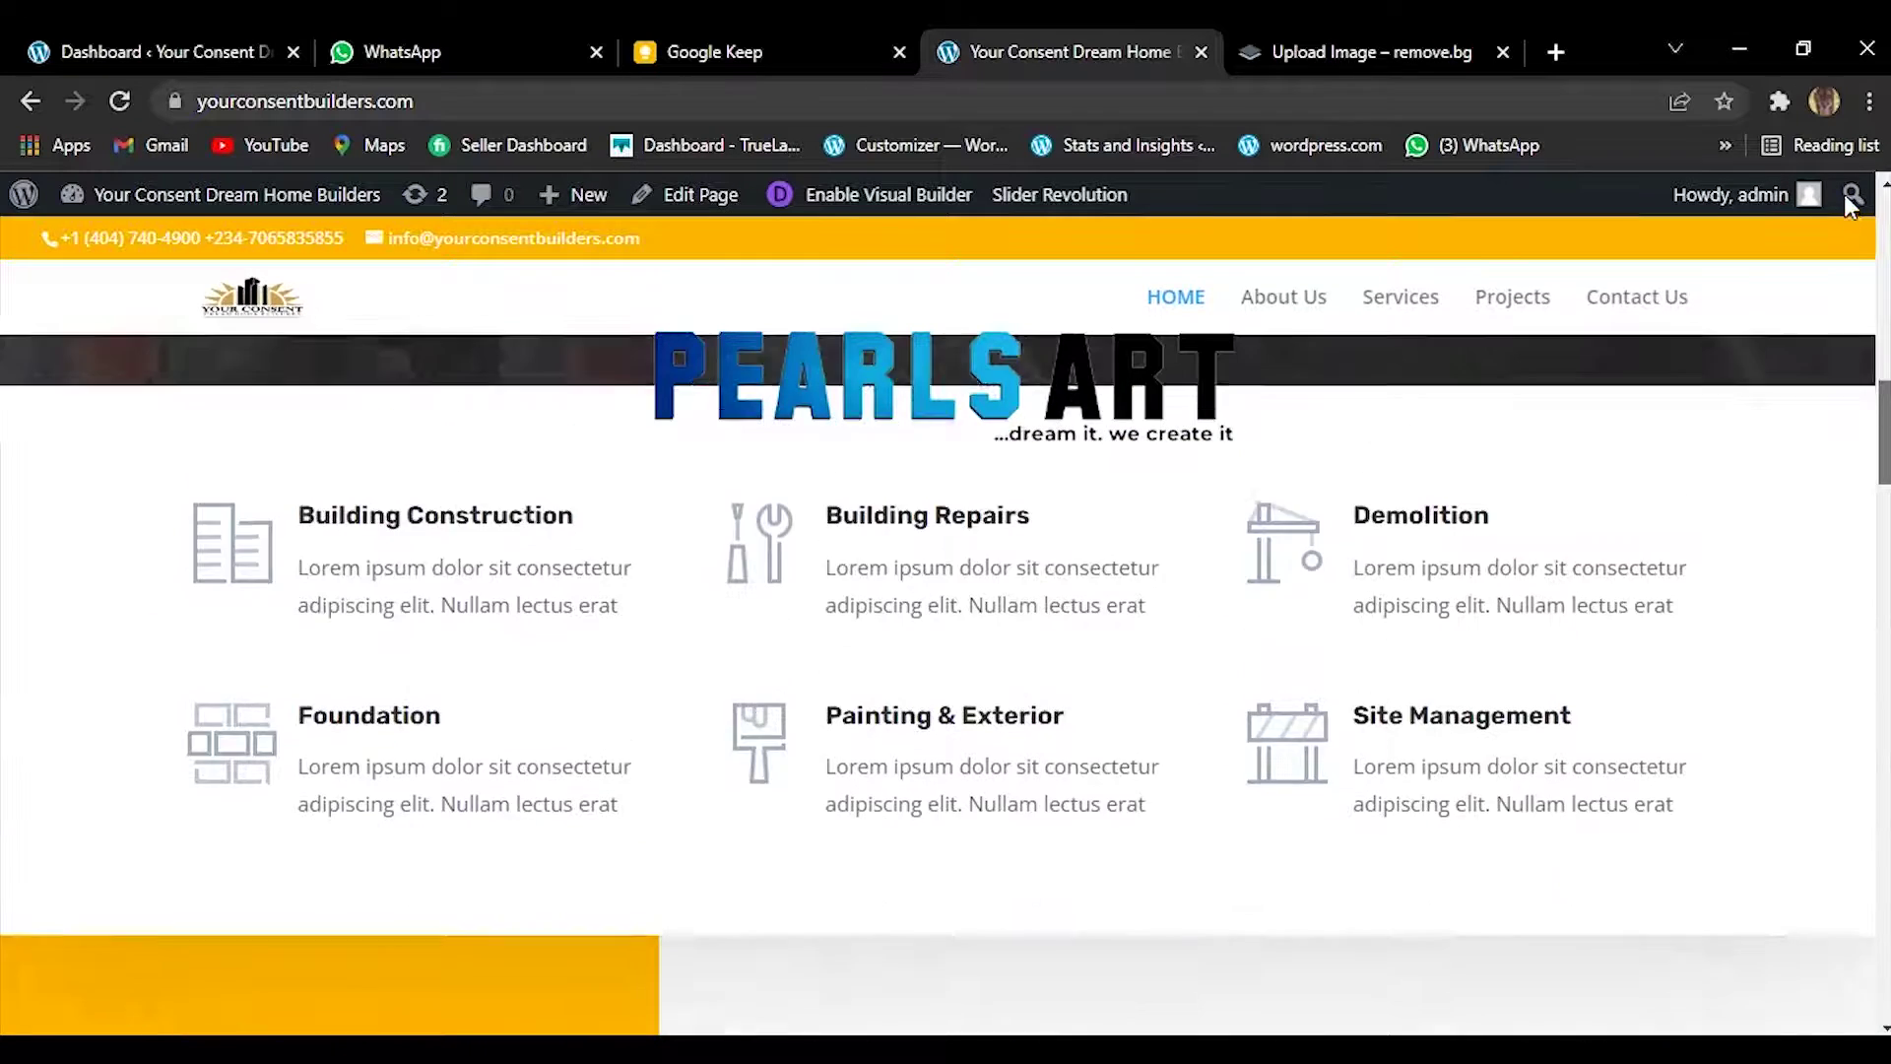
pyautogui.scroll(4, 1851, 190)
pyautogui.scroll(-8, 1861, 236)
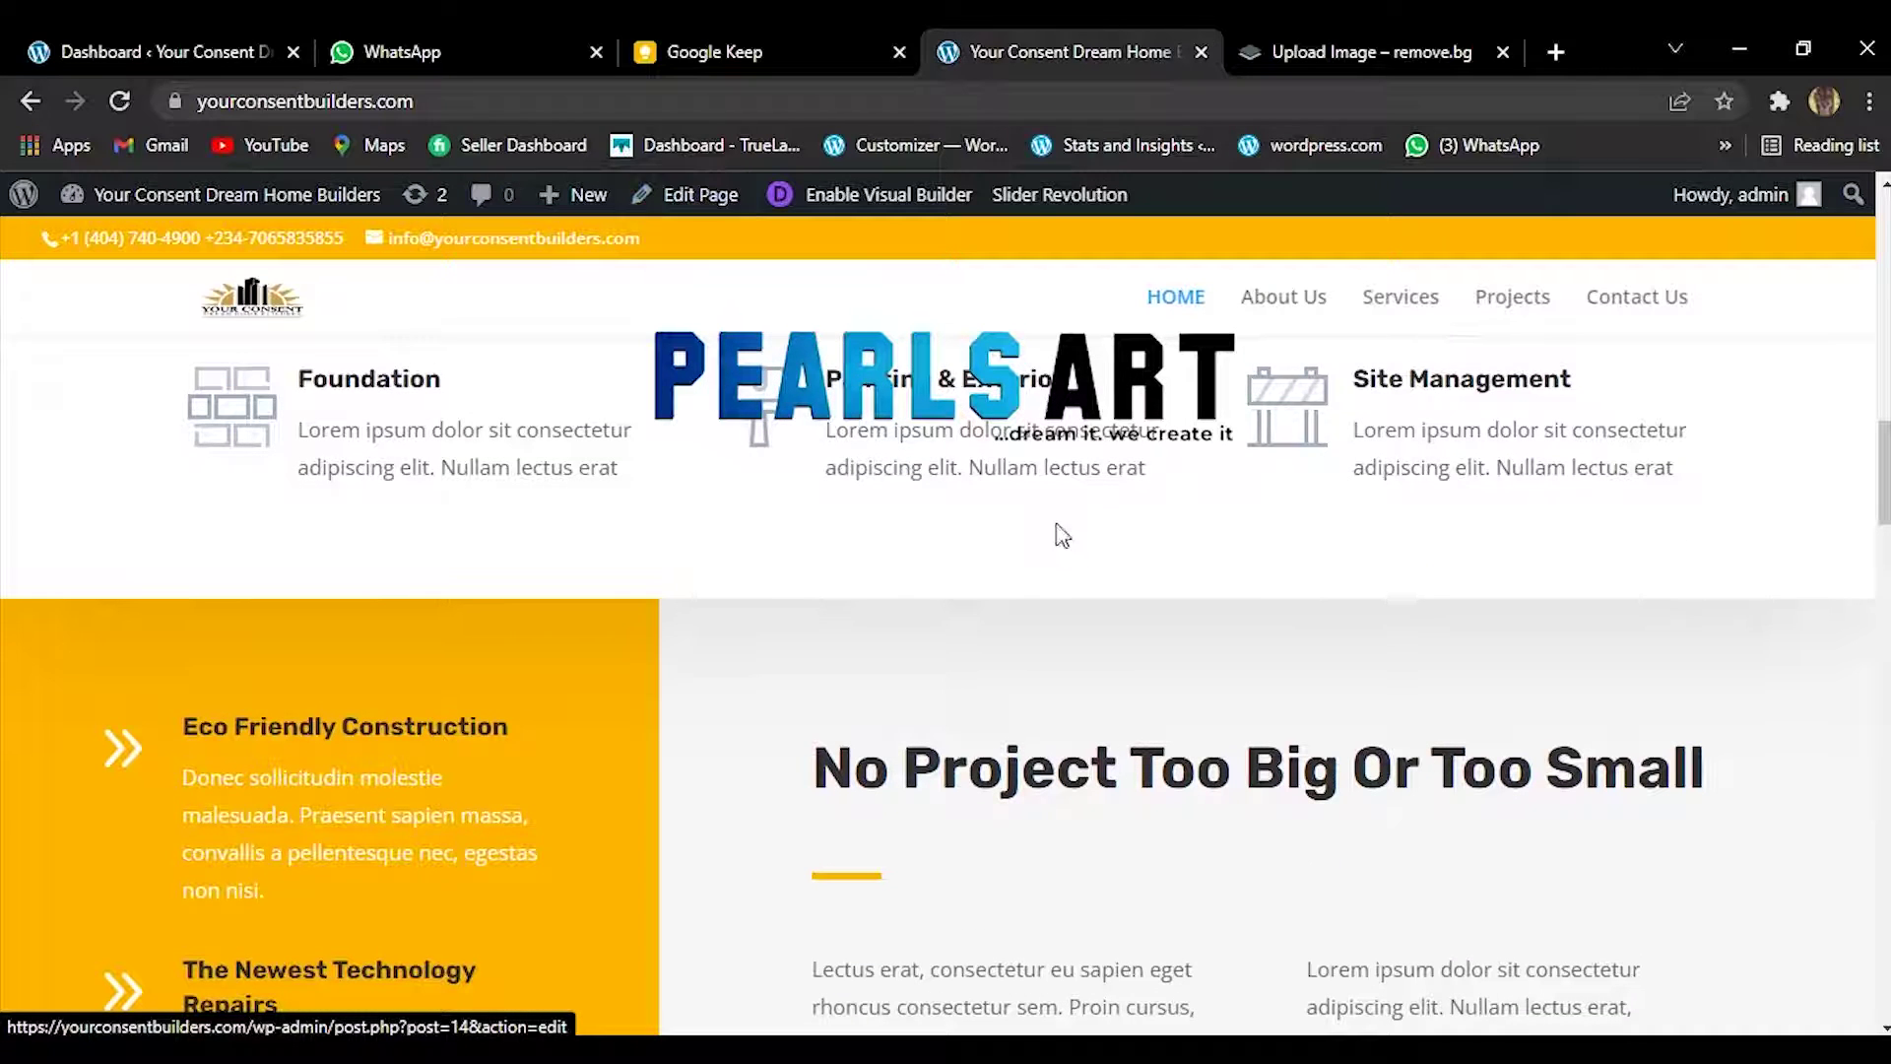
# Open the HOME page for editing from the dashboard's Pages list.
pyautogui.click(260, 45)
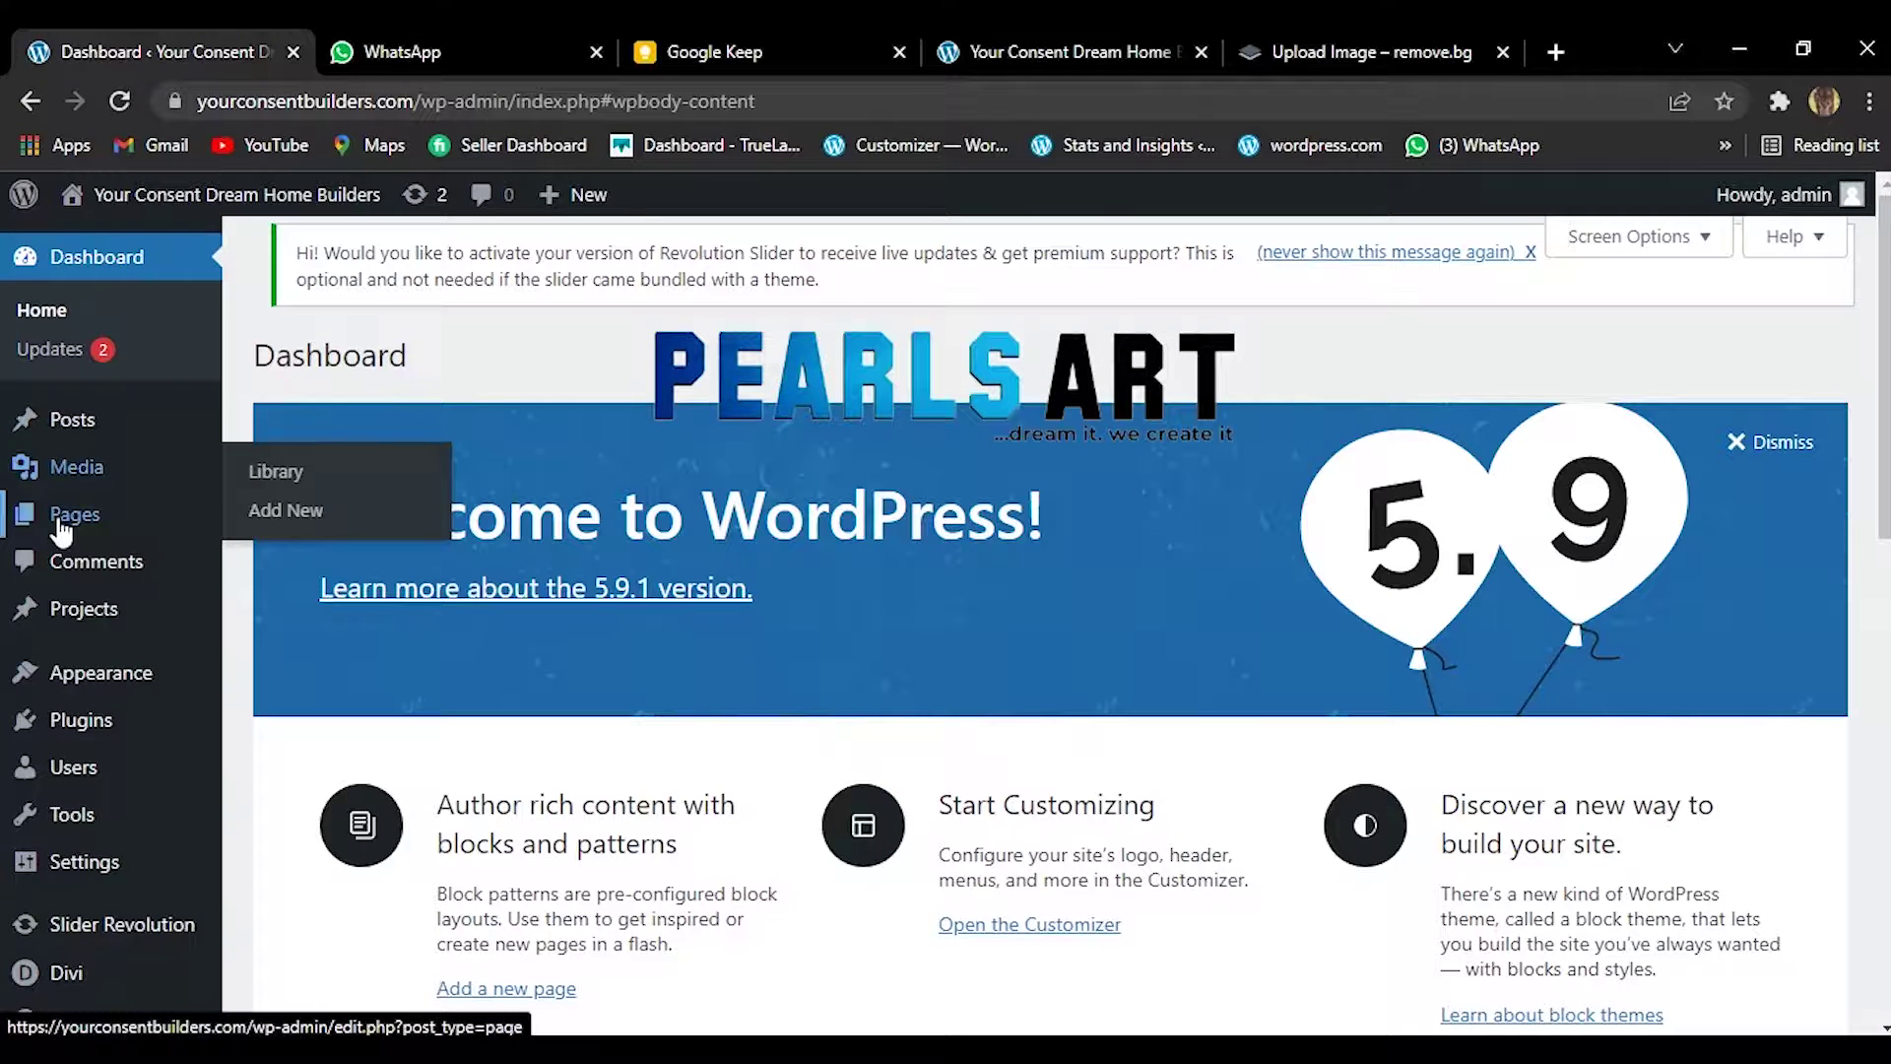
pyautogui.click(62, 527)
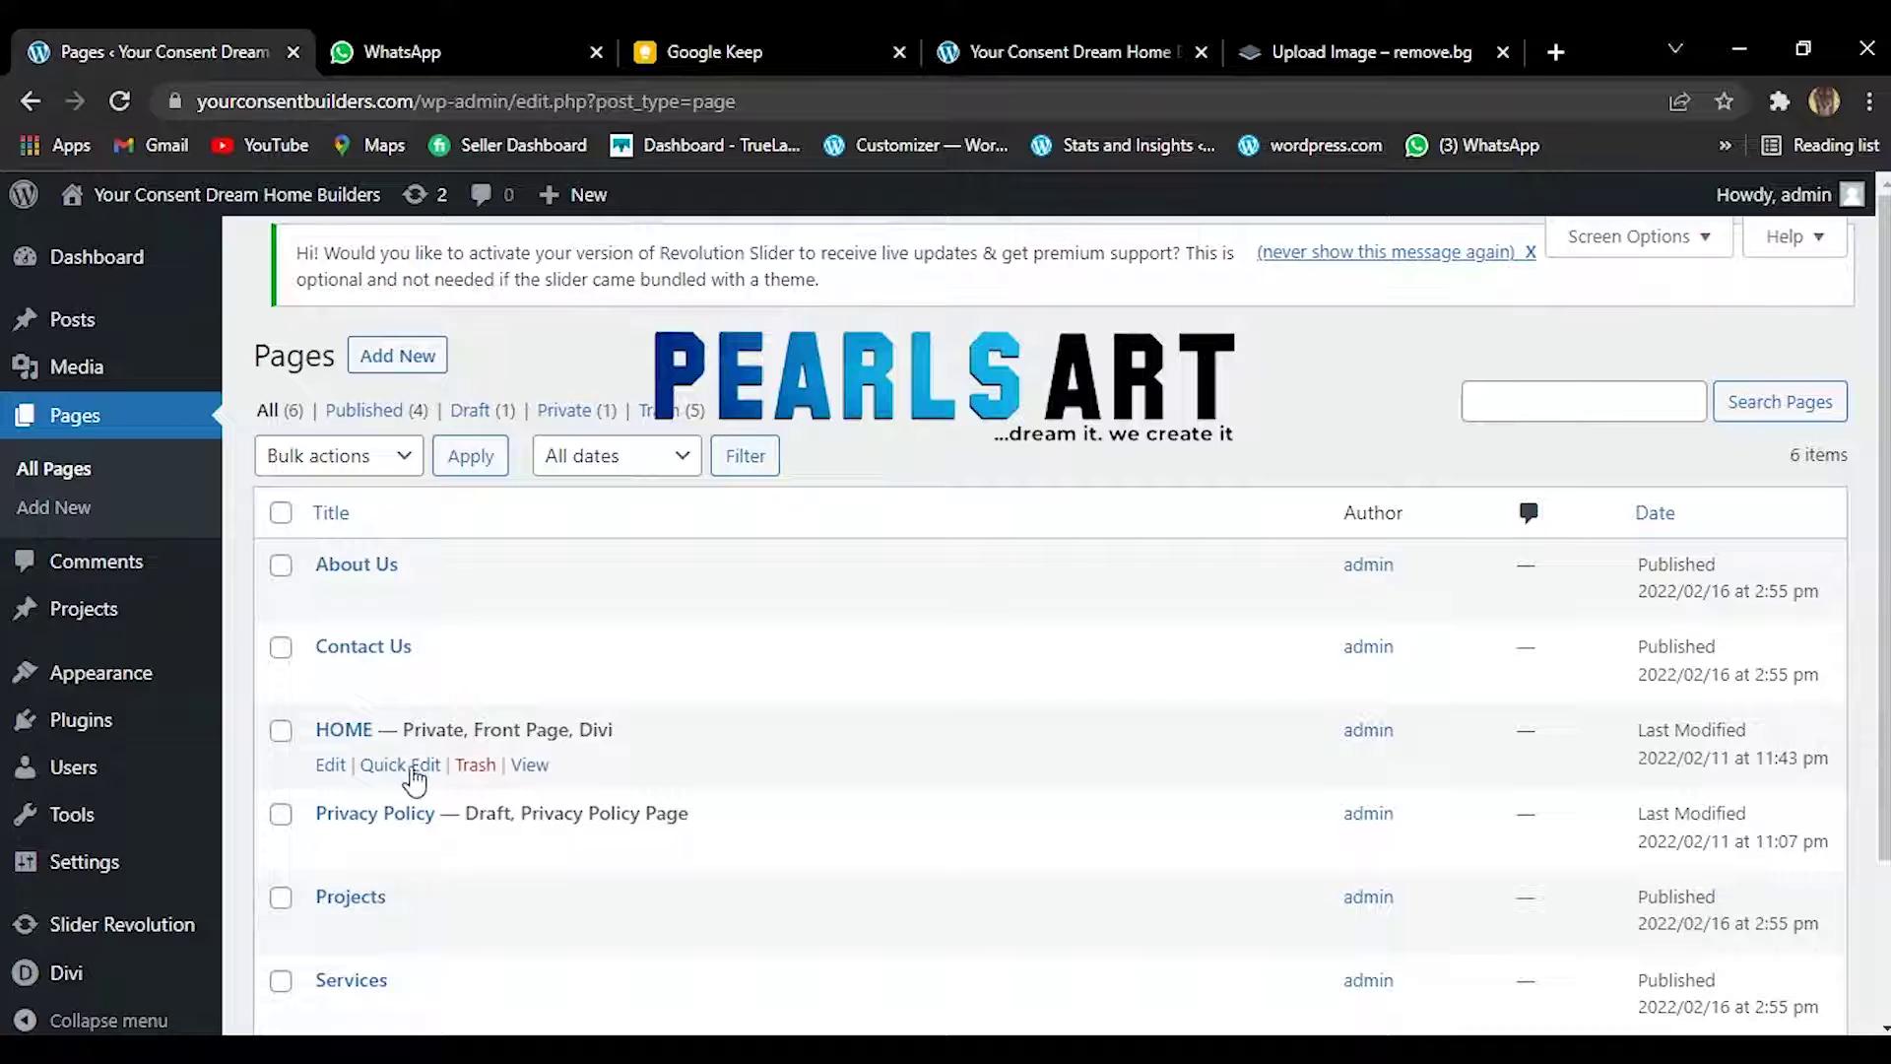
pyautogui.click(326, 767)
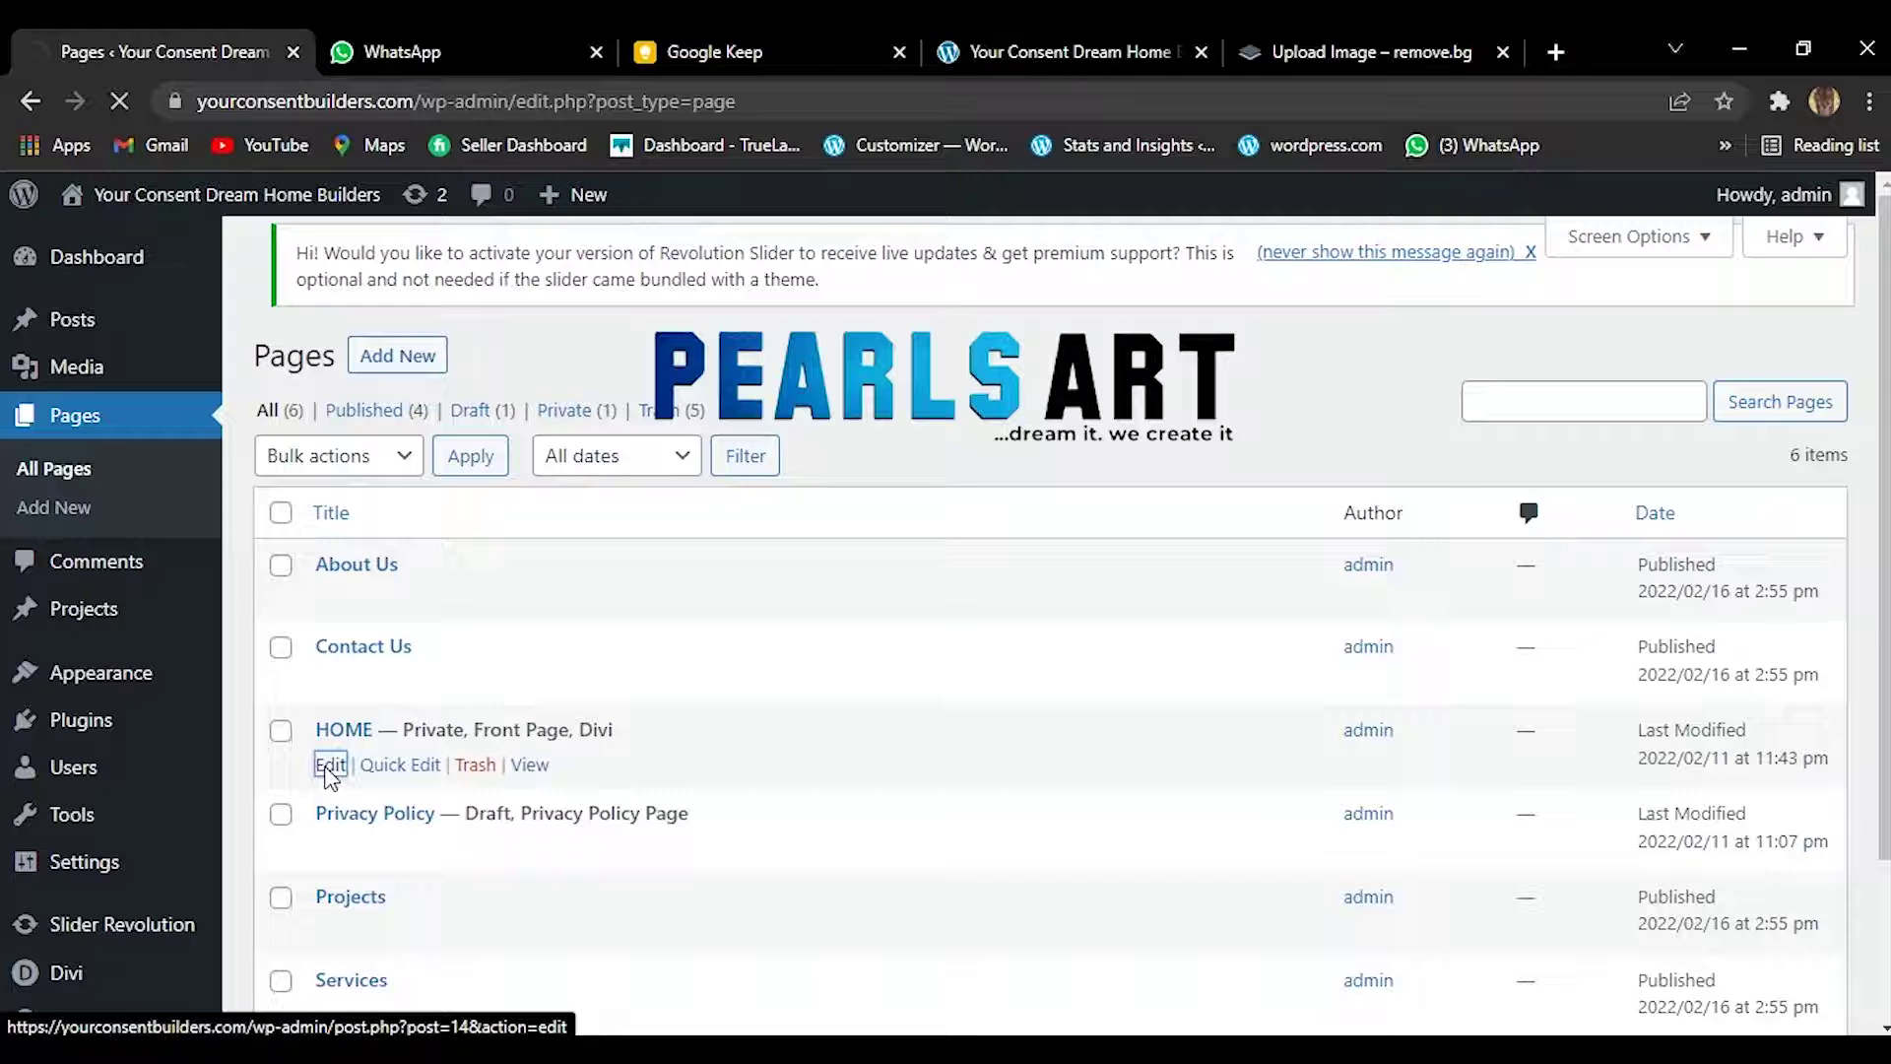
# Wait for the HOME editor to load, then open it from the live site.
pyautogui.click(1071, 42)
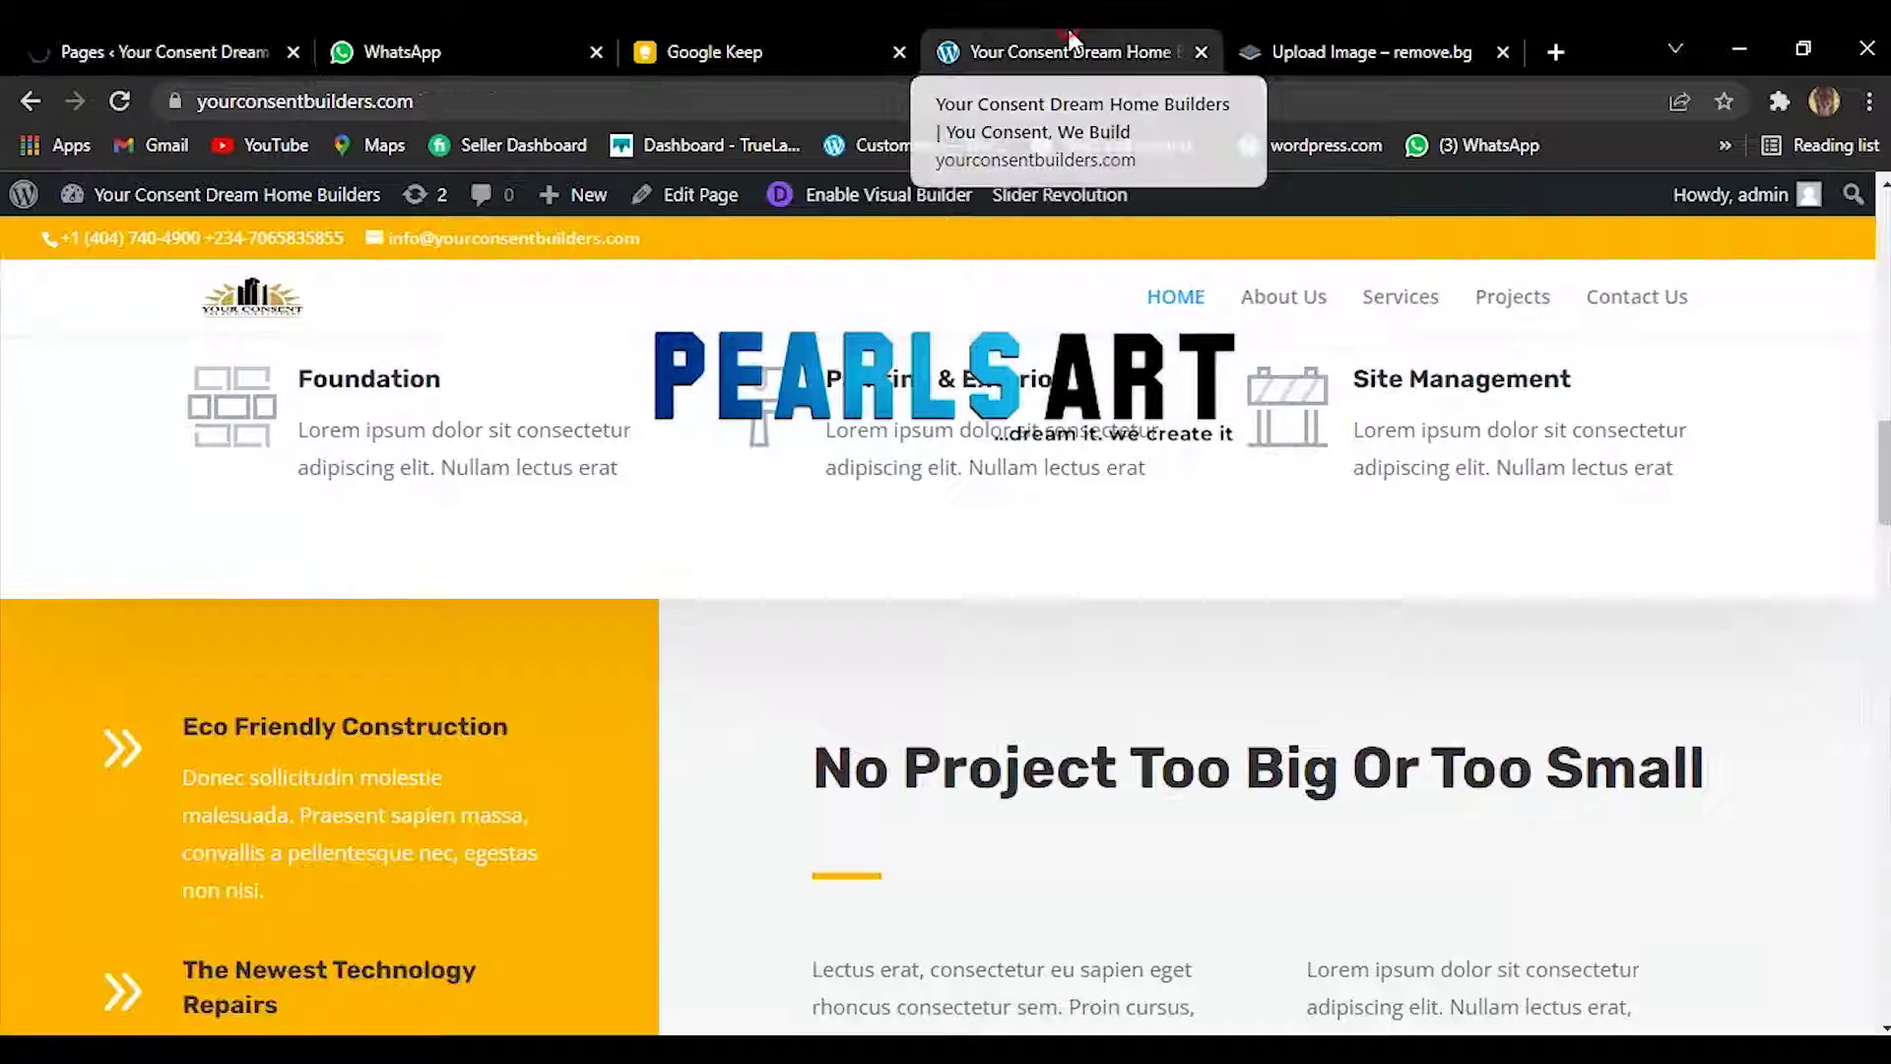
pyautogui.click(173, 28)
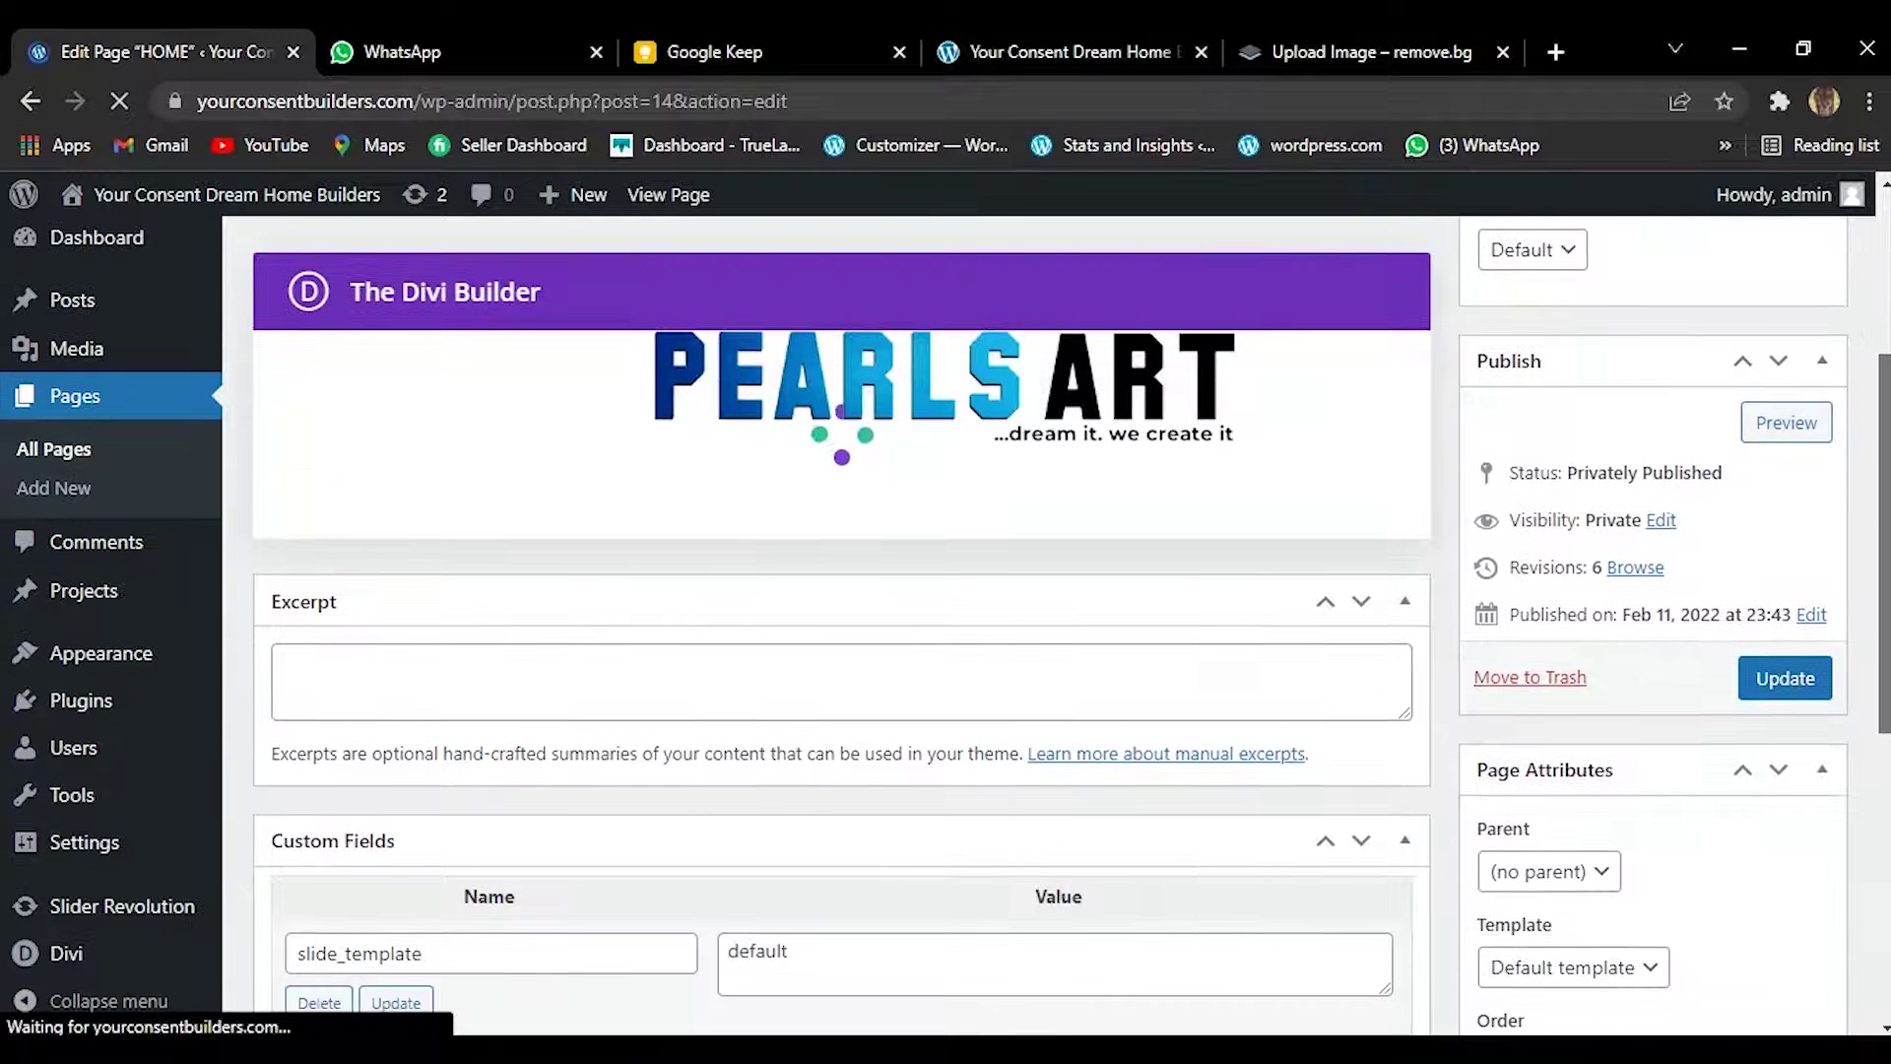
pyautogui.click(991, 32)
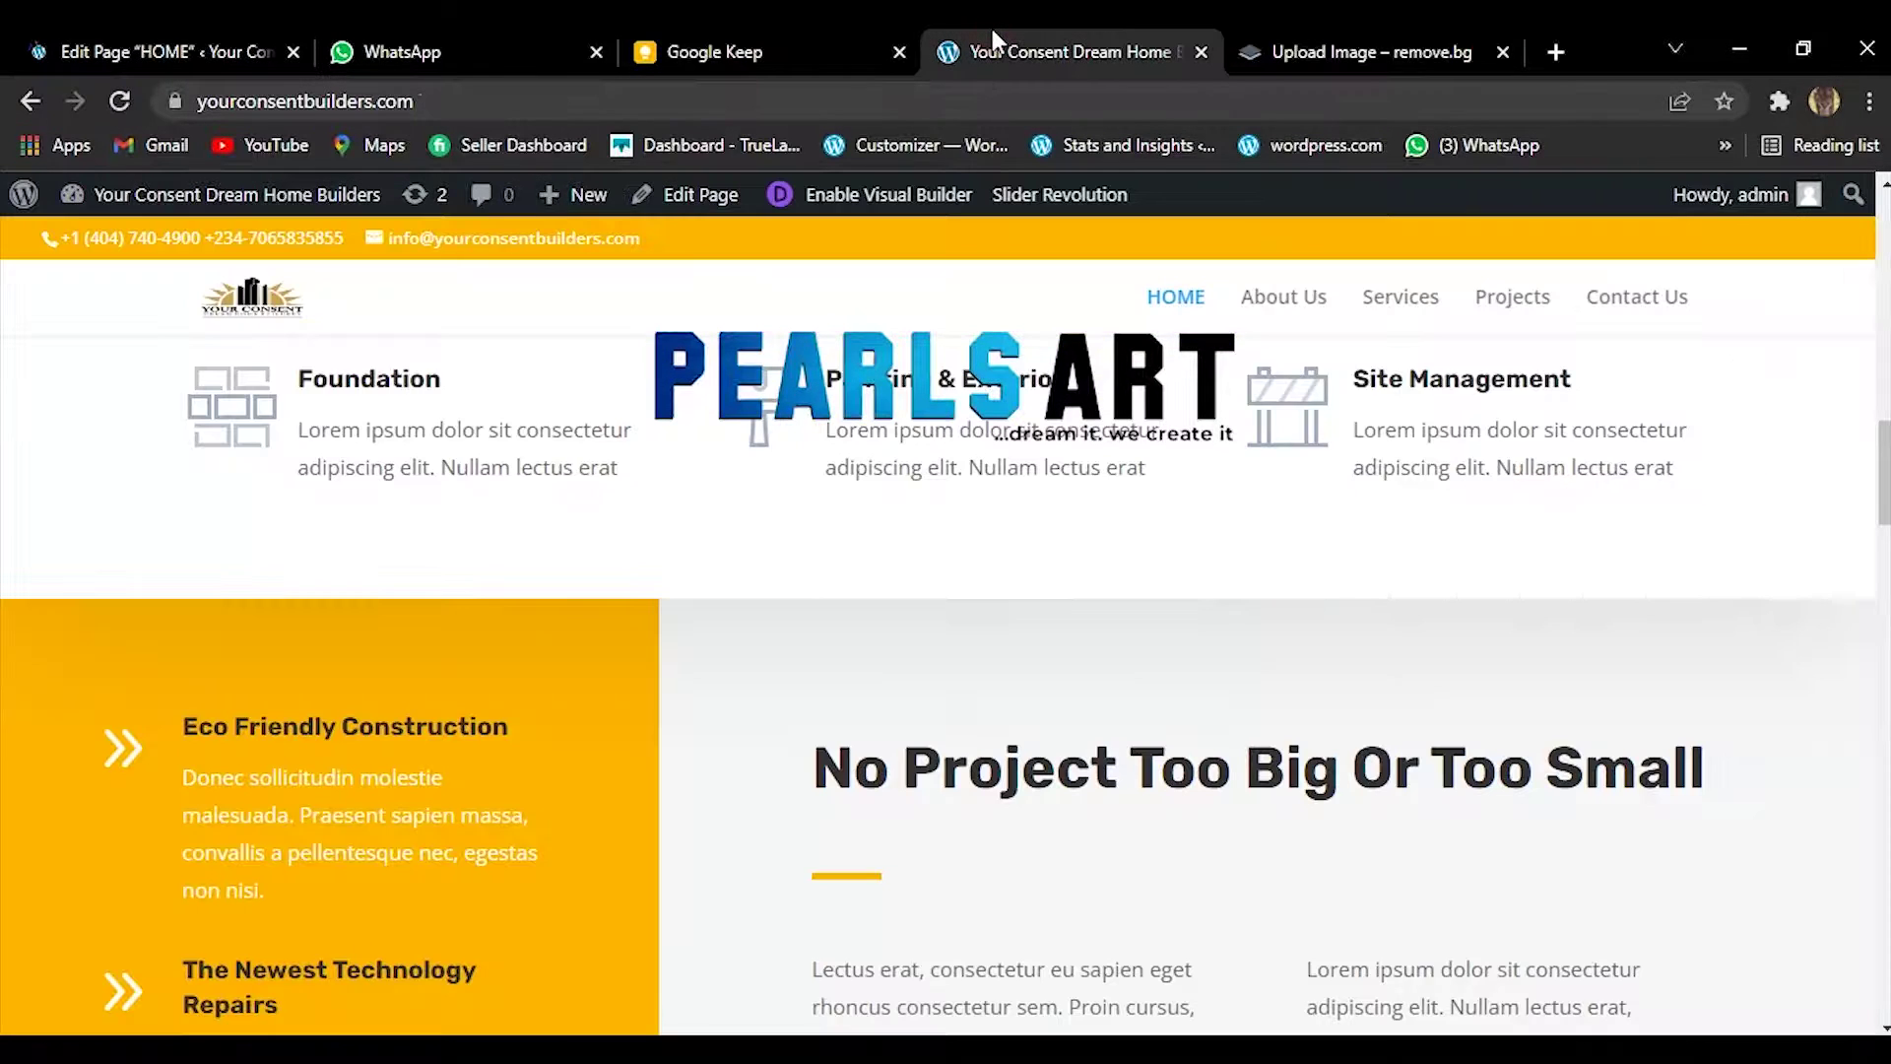
pyautogui.click(116, 32)
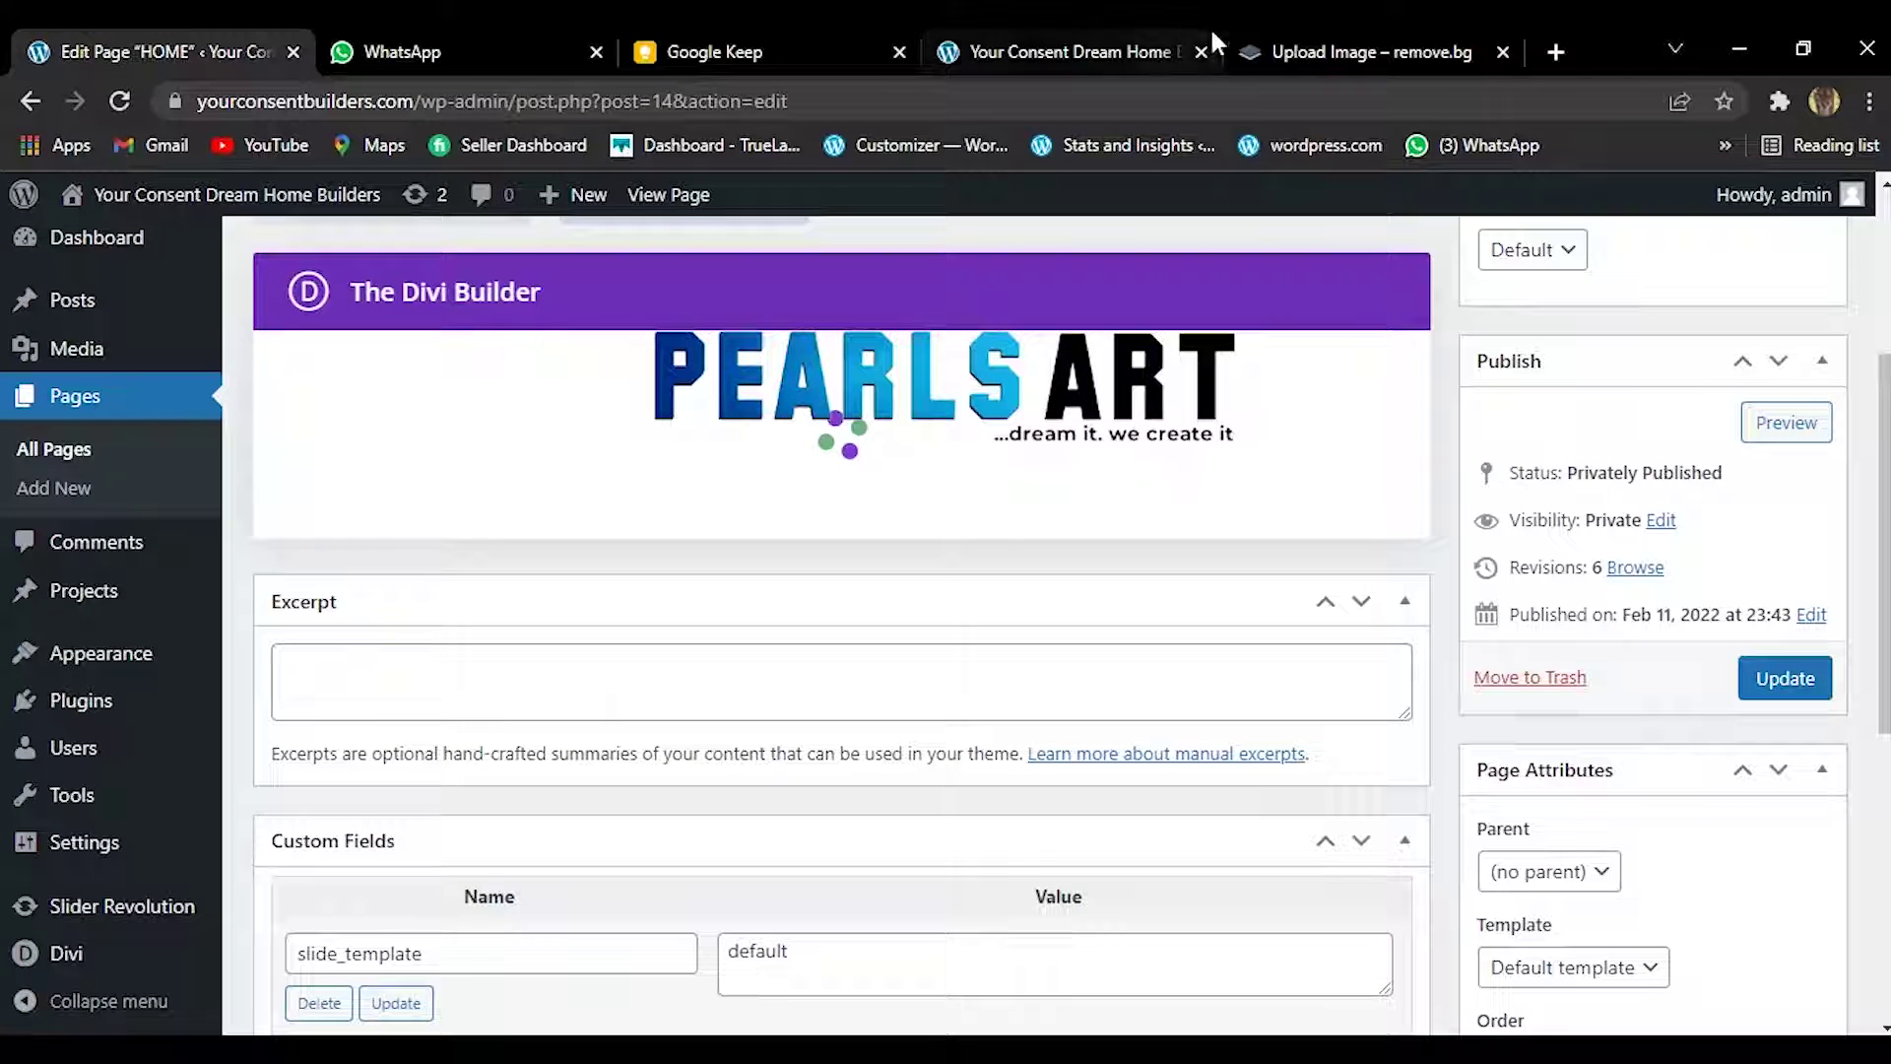
pyautogui.click(1046, 37)
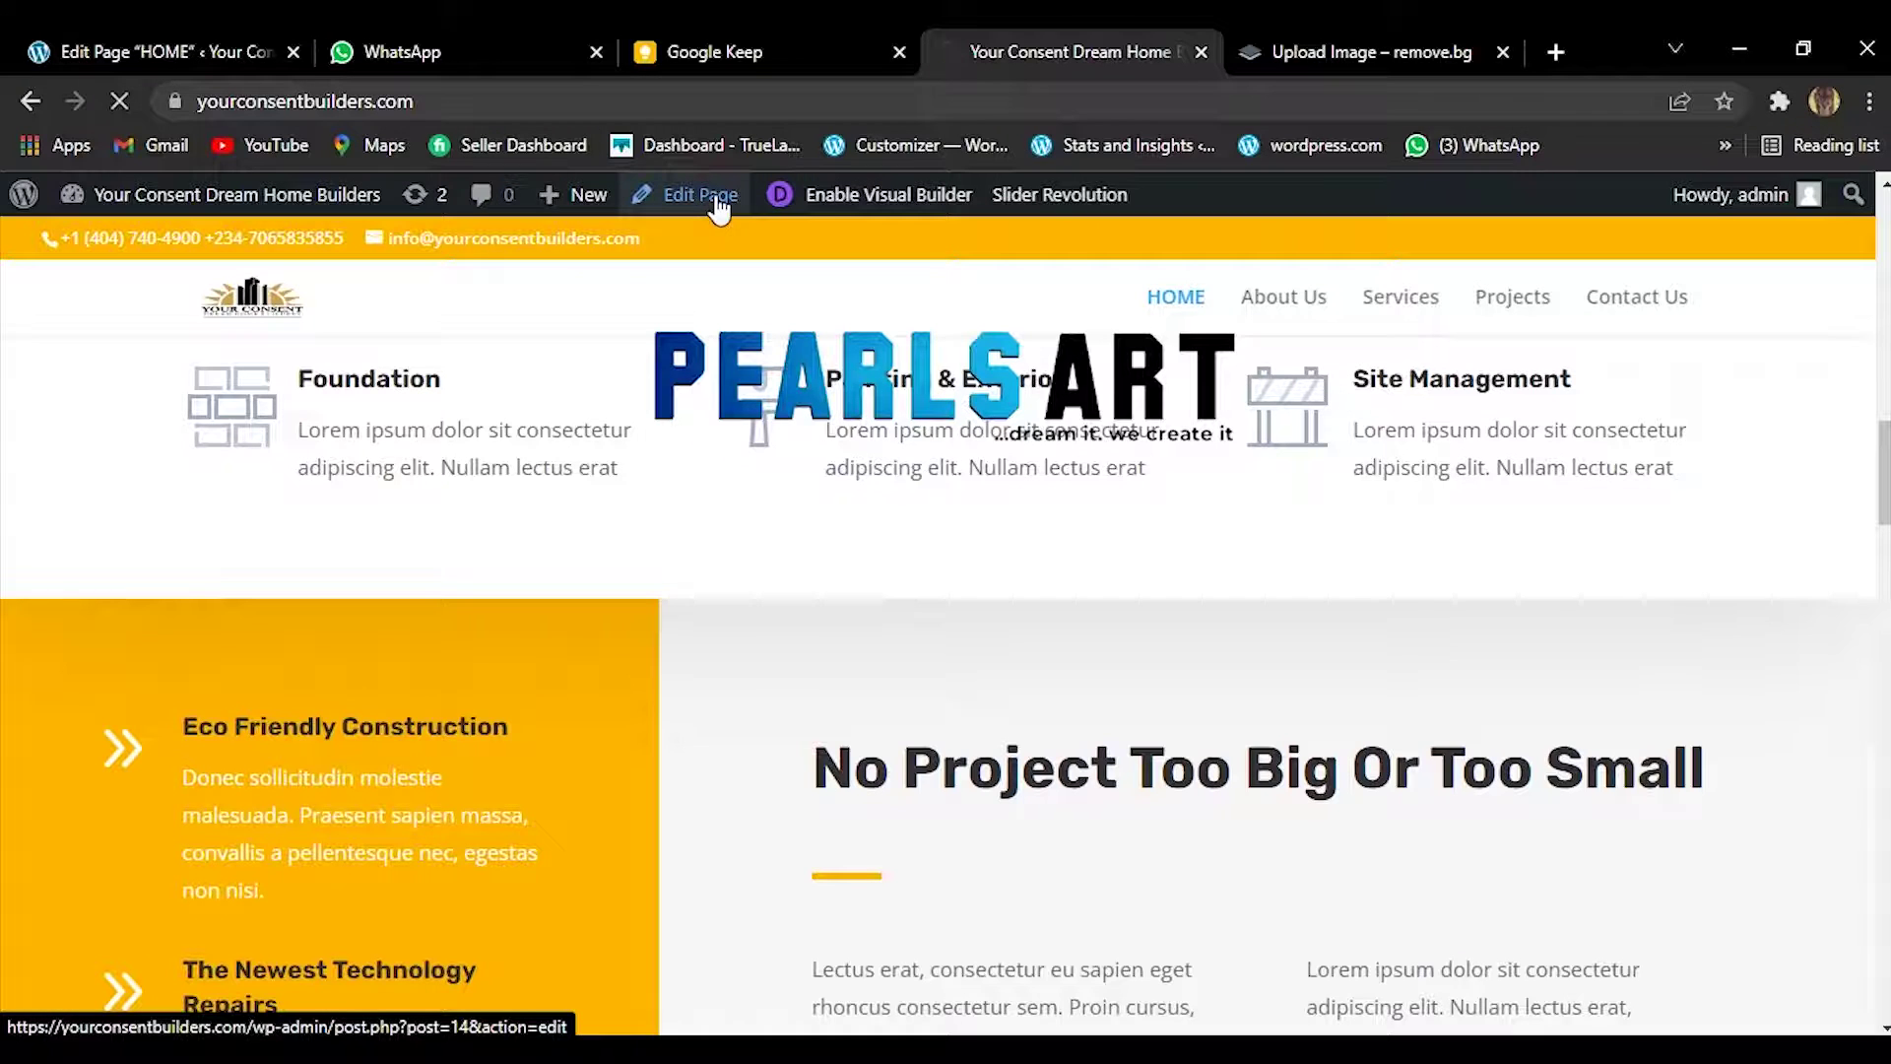
pyautogui.click(716, 197)
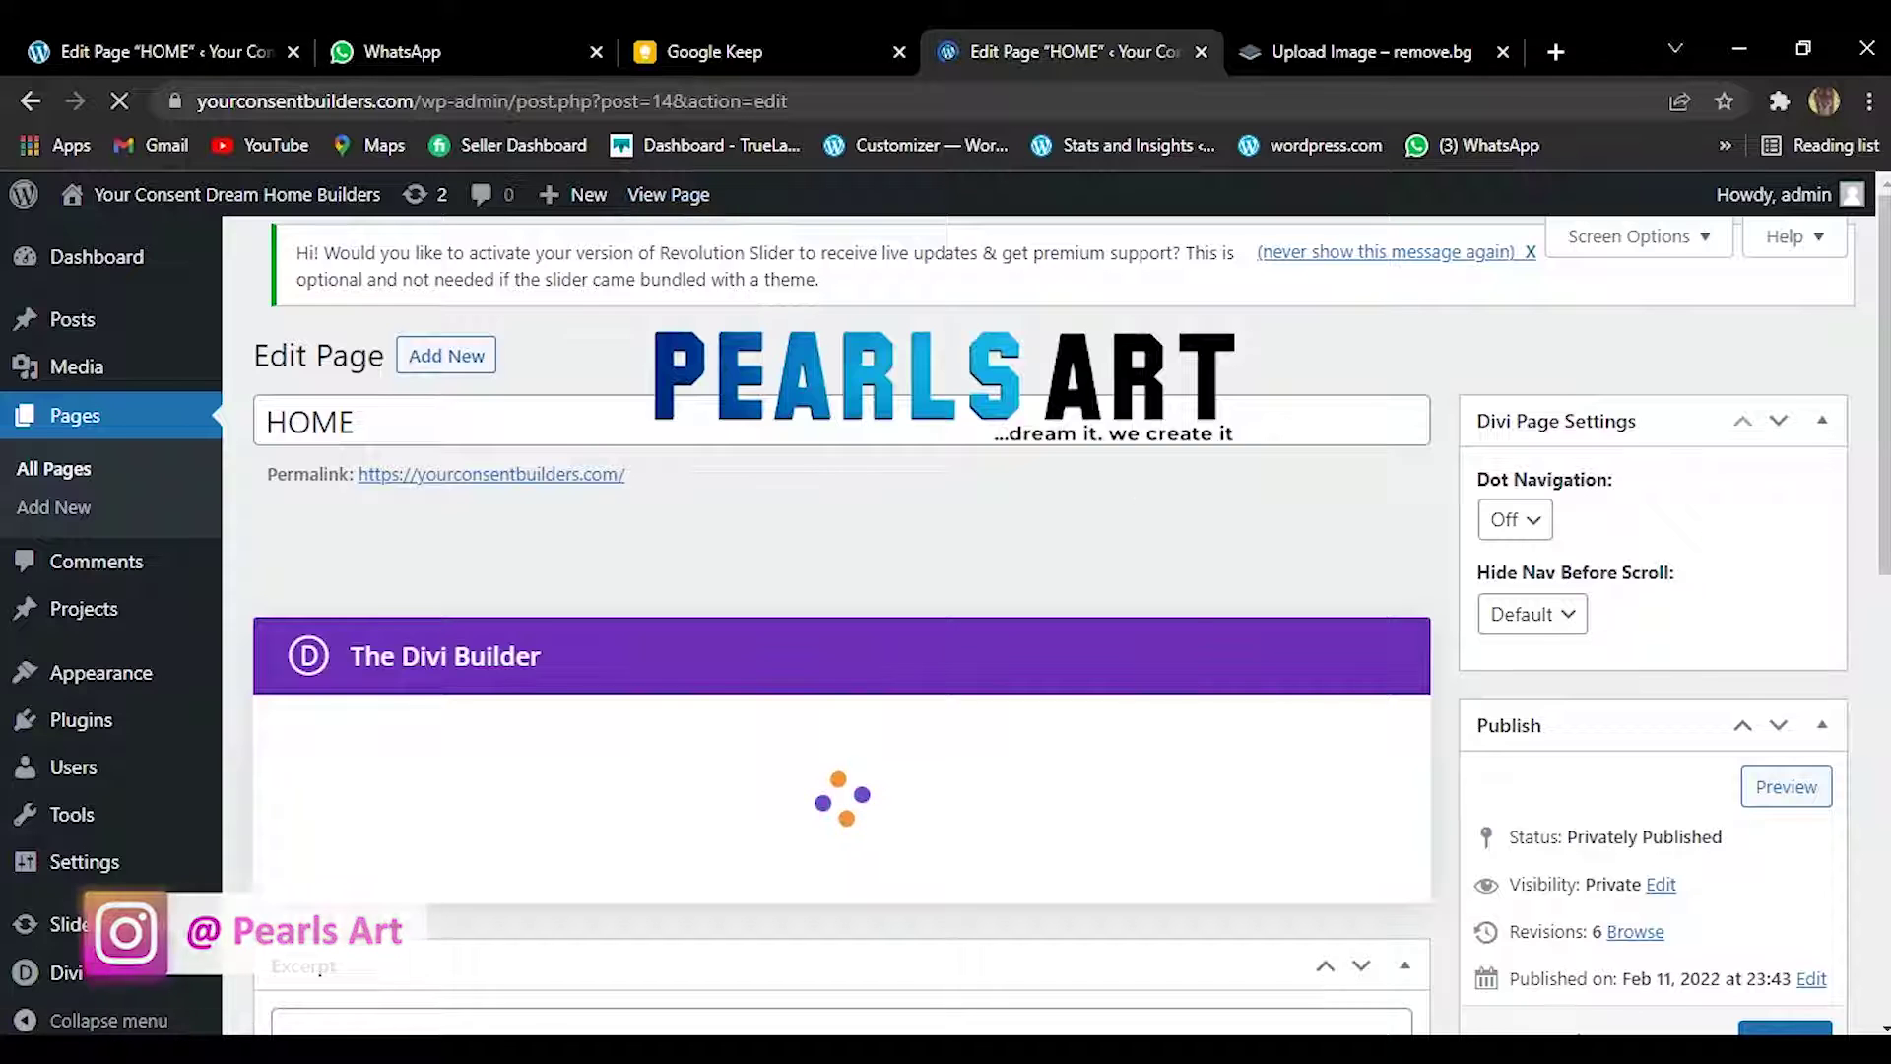
# Review the hero's first Text module settings, close them, and return to the HOME editor.
pyautogui.moveTo(1552, 1050)
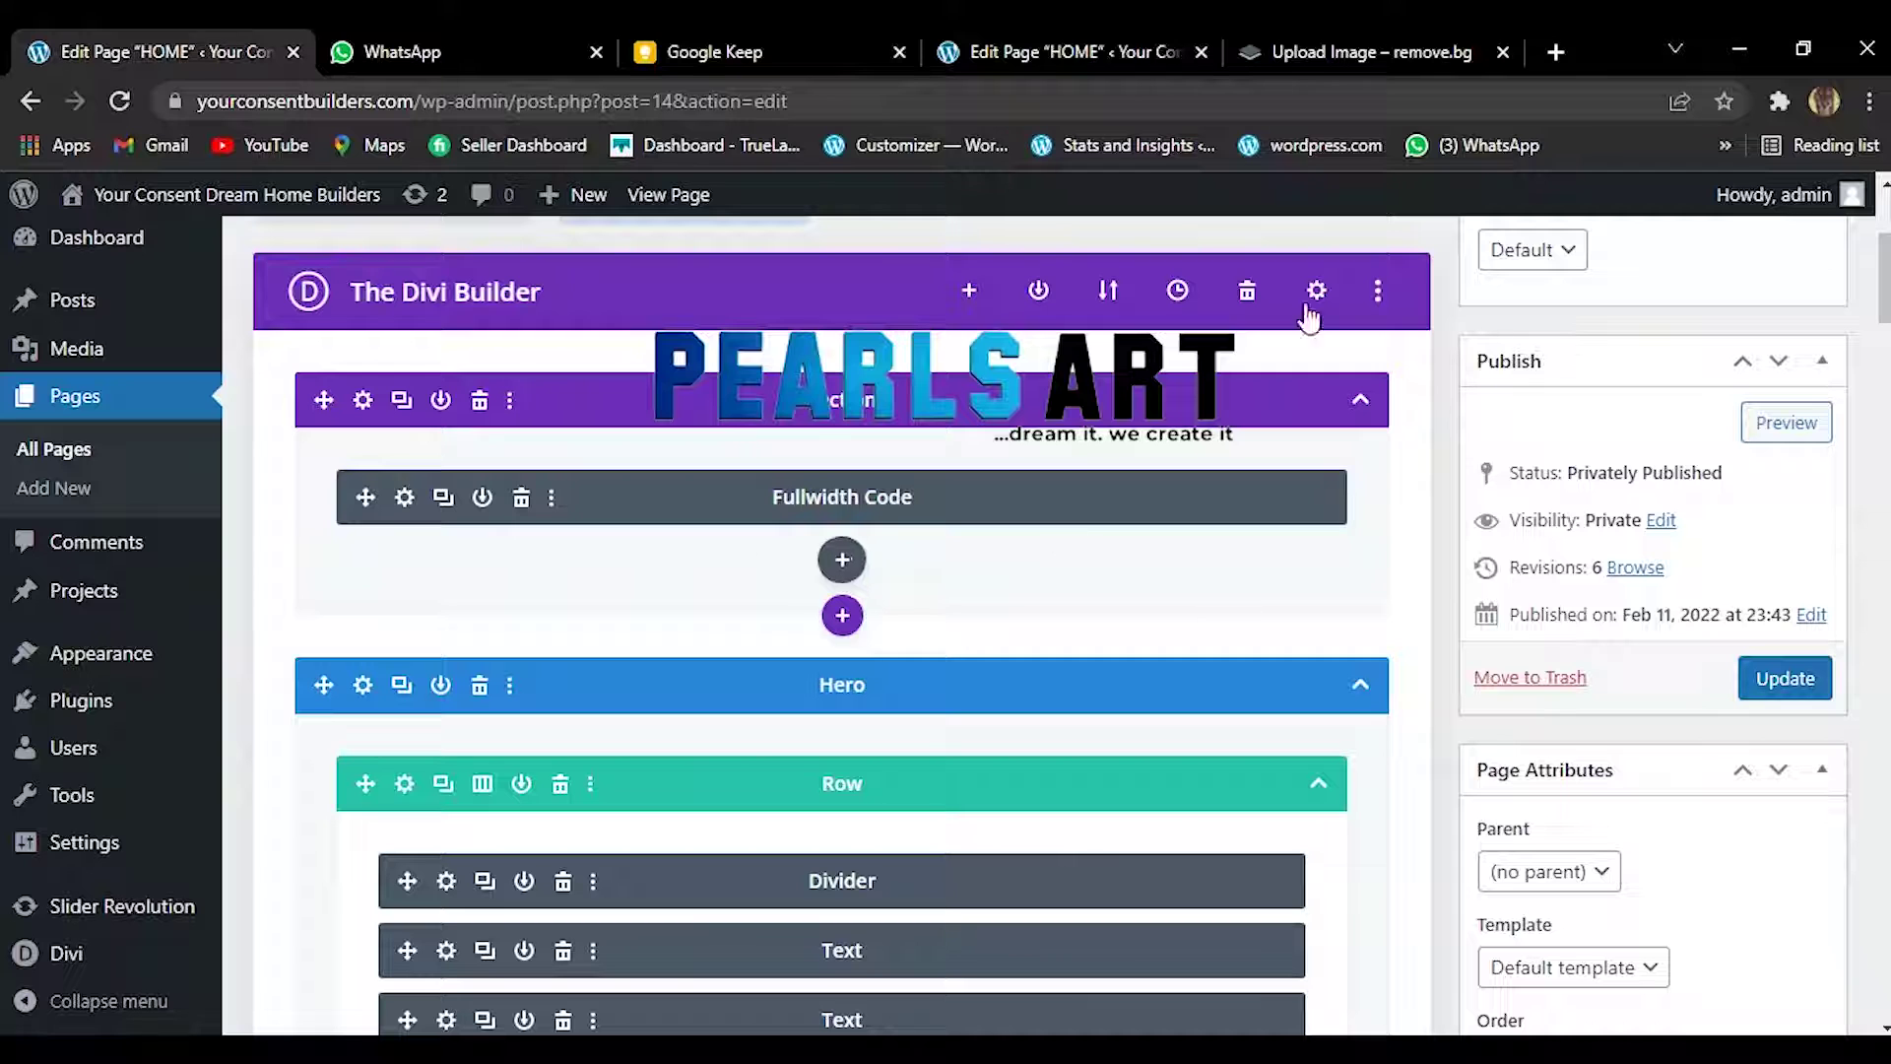
pyautogui.moveTo(1885, 307); pyautogui.dragTo(1885, 347)
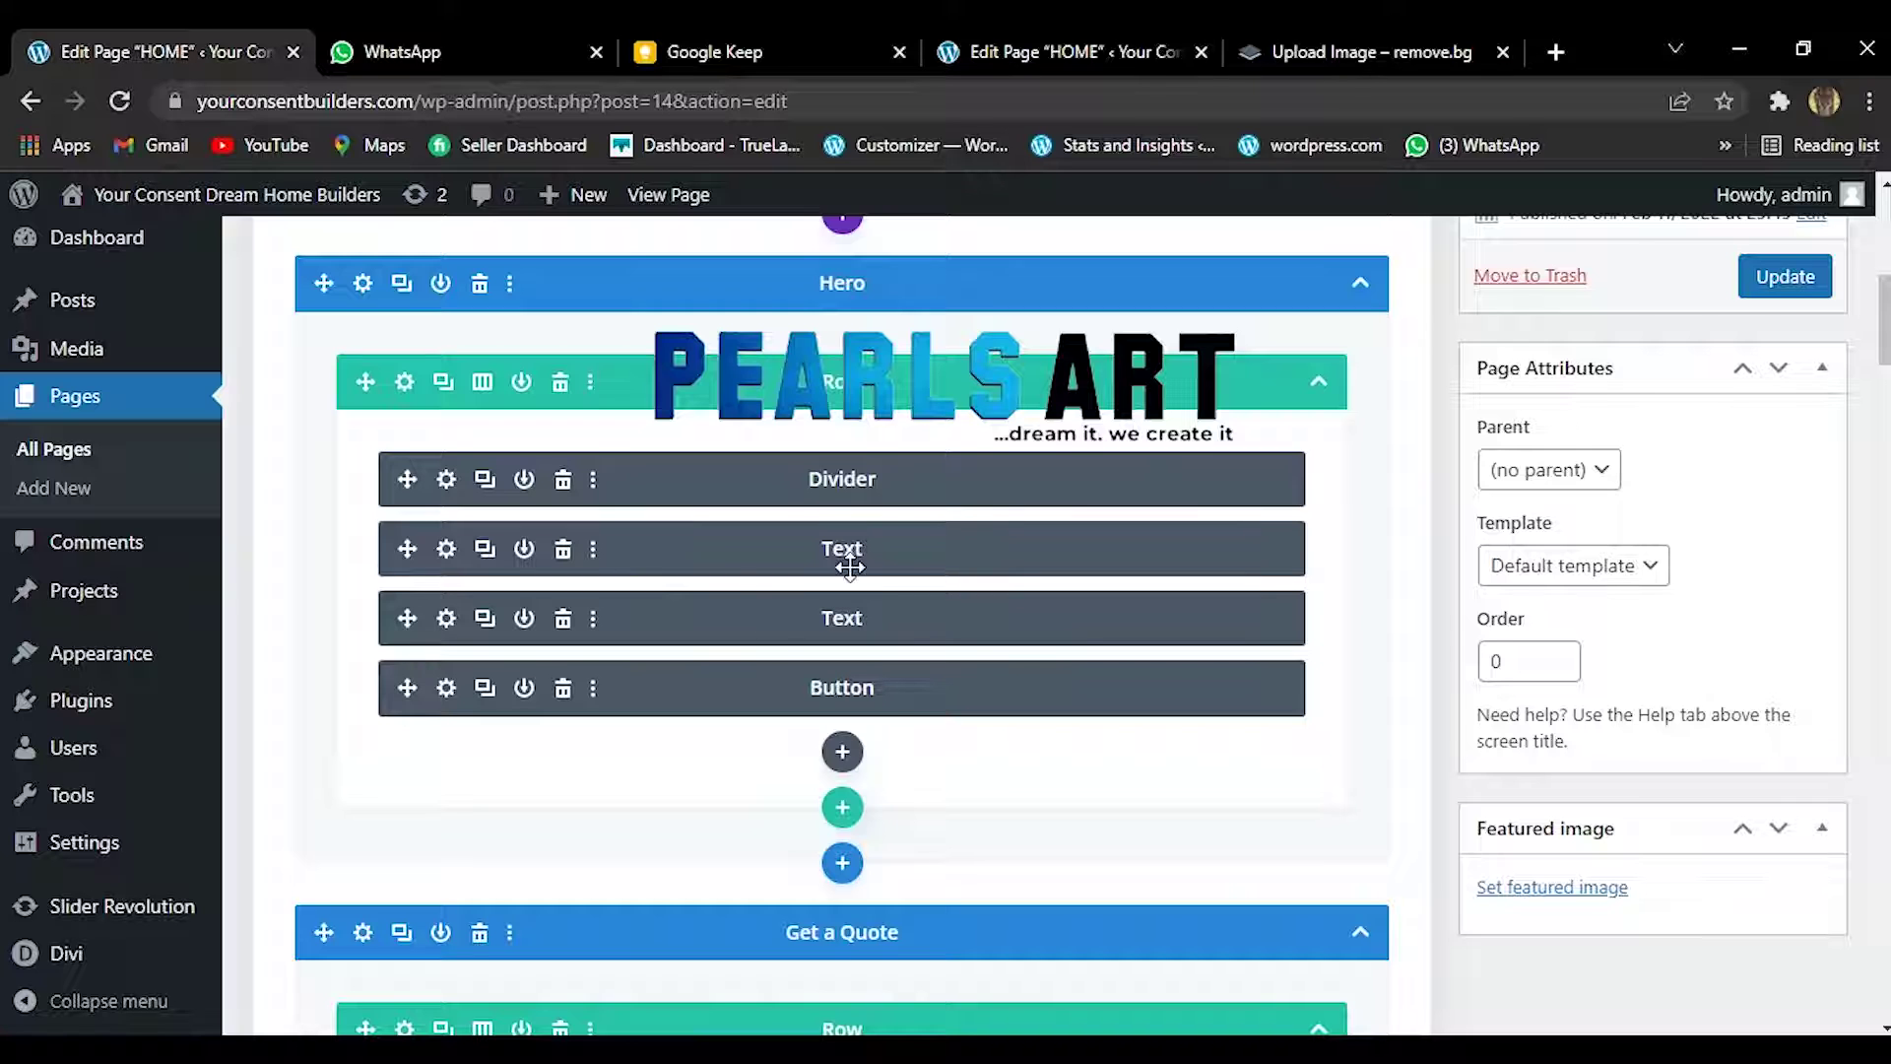
pyautogui.click(687, 552)
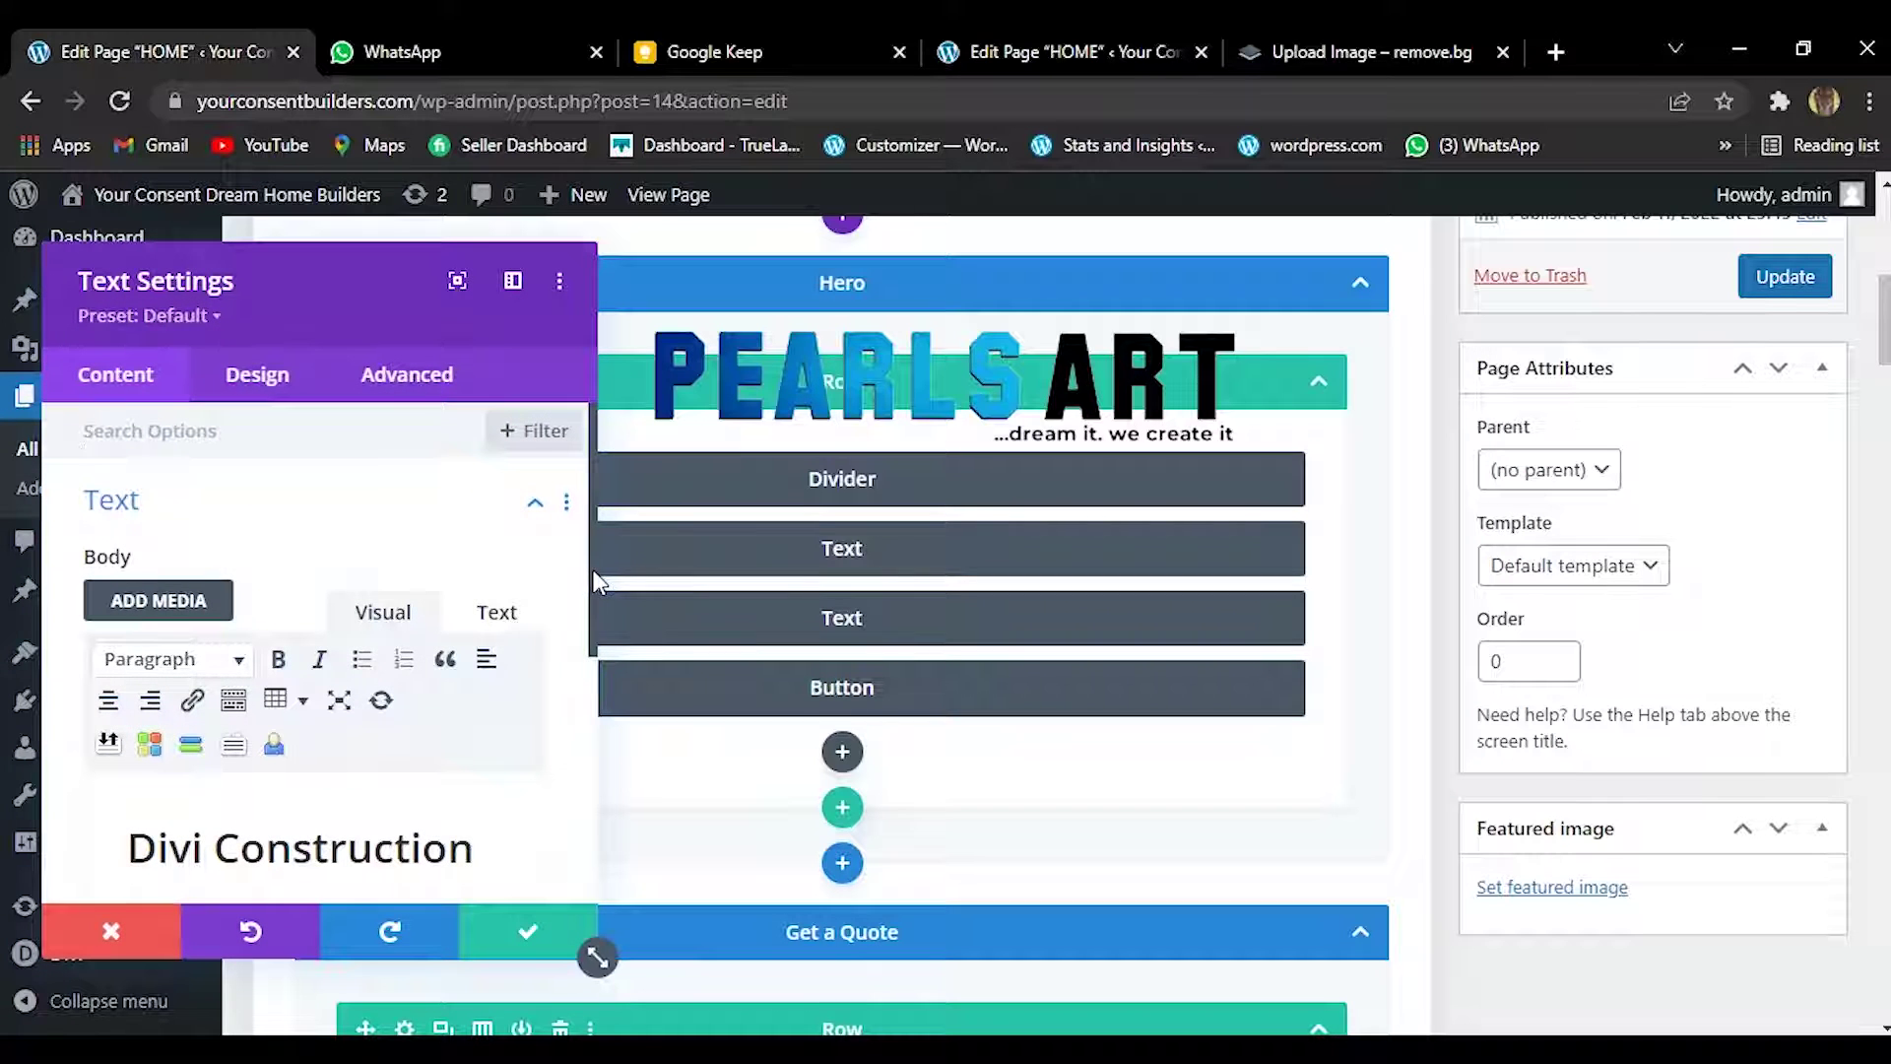
pyautogui.moveTo(589, 569); pyautogui.dragTo(567, 762)
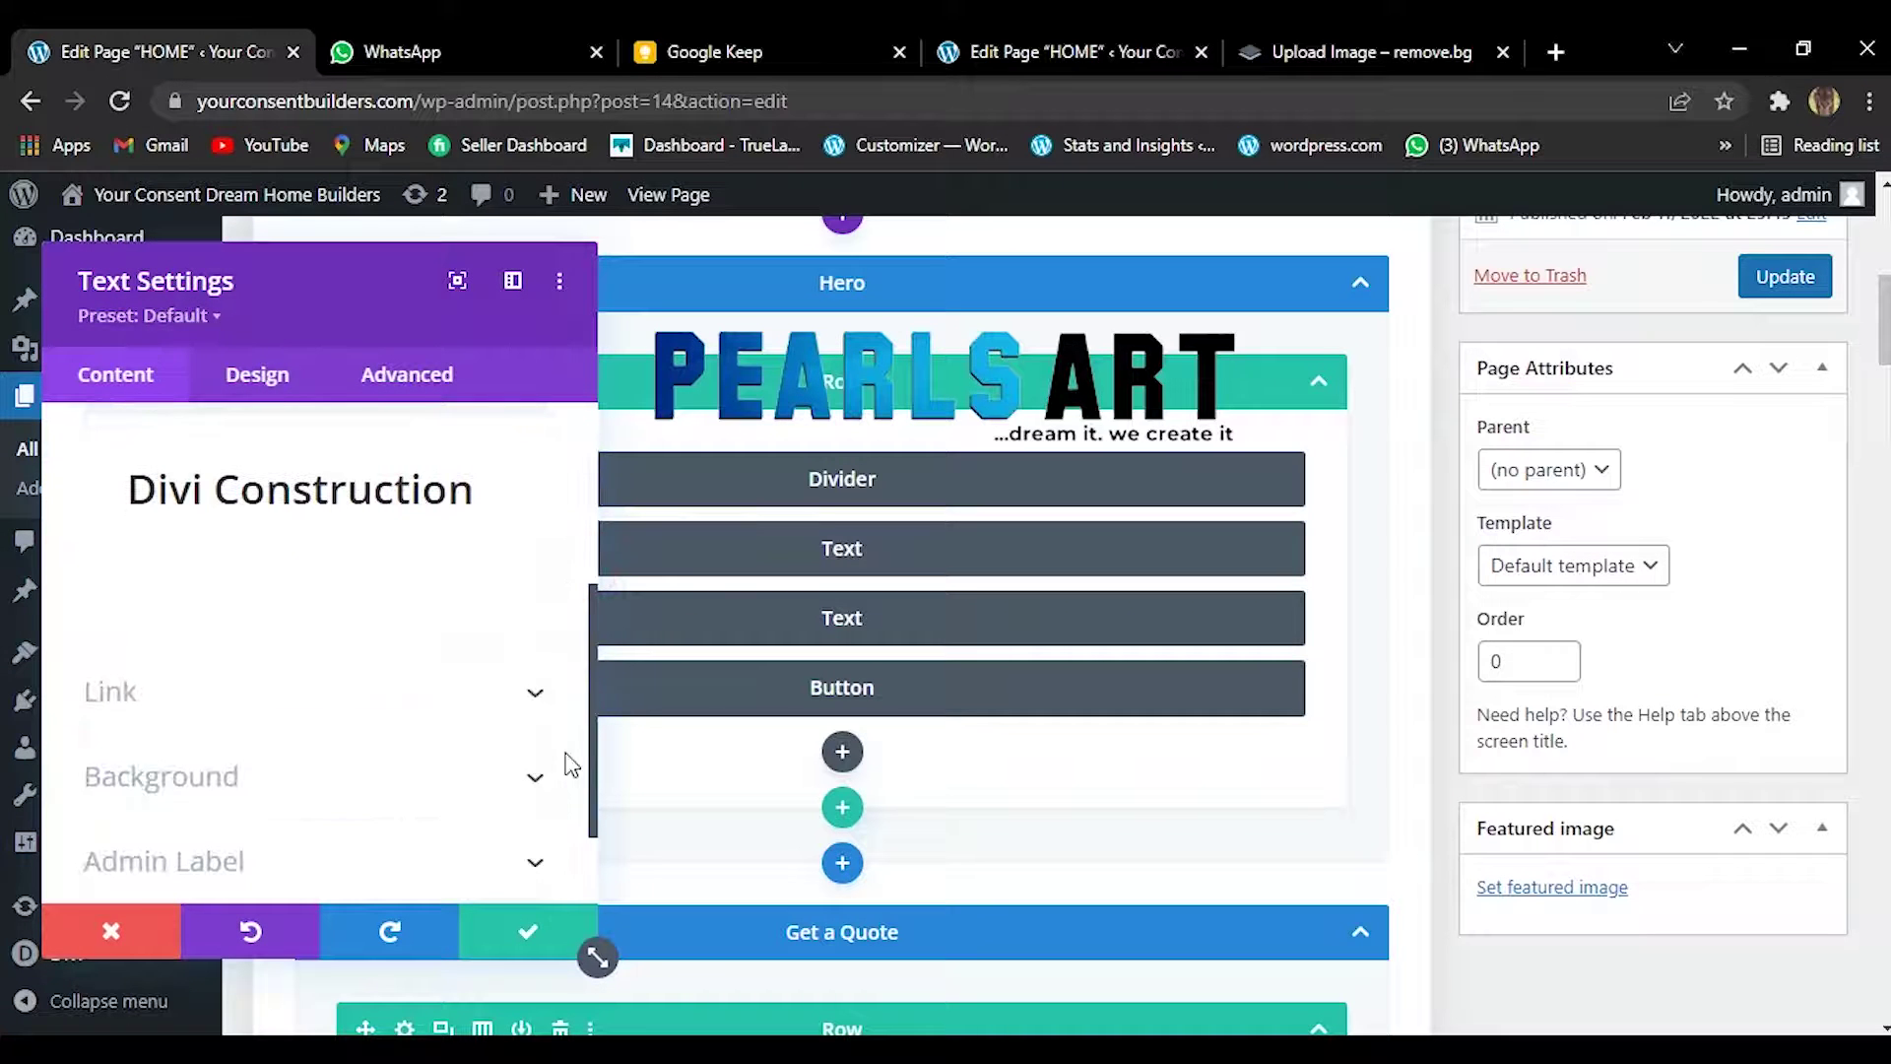
pyautogui.click(507, 923)
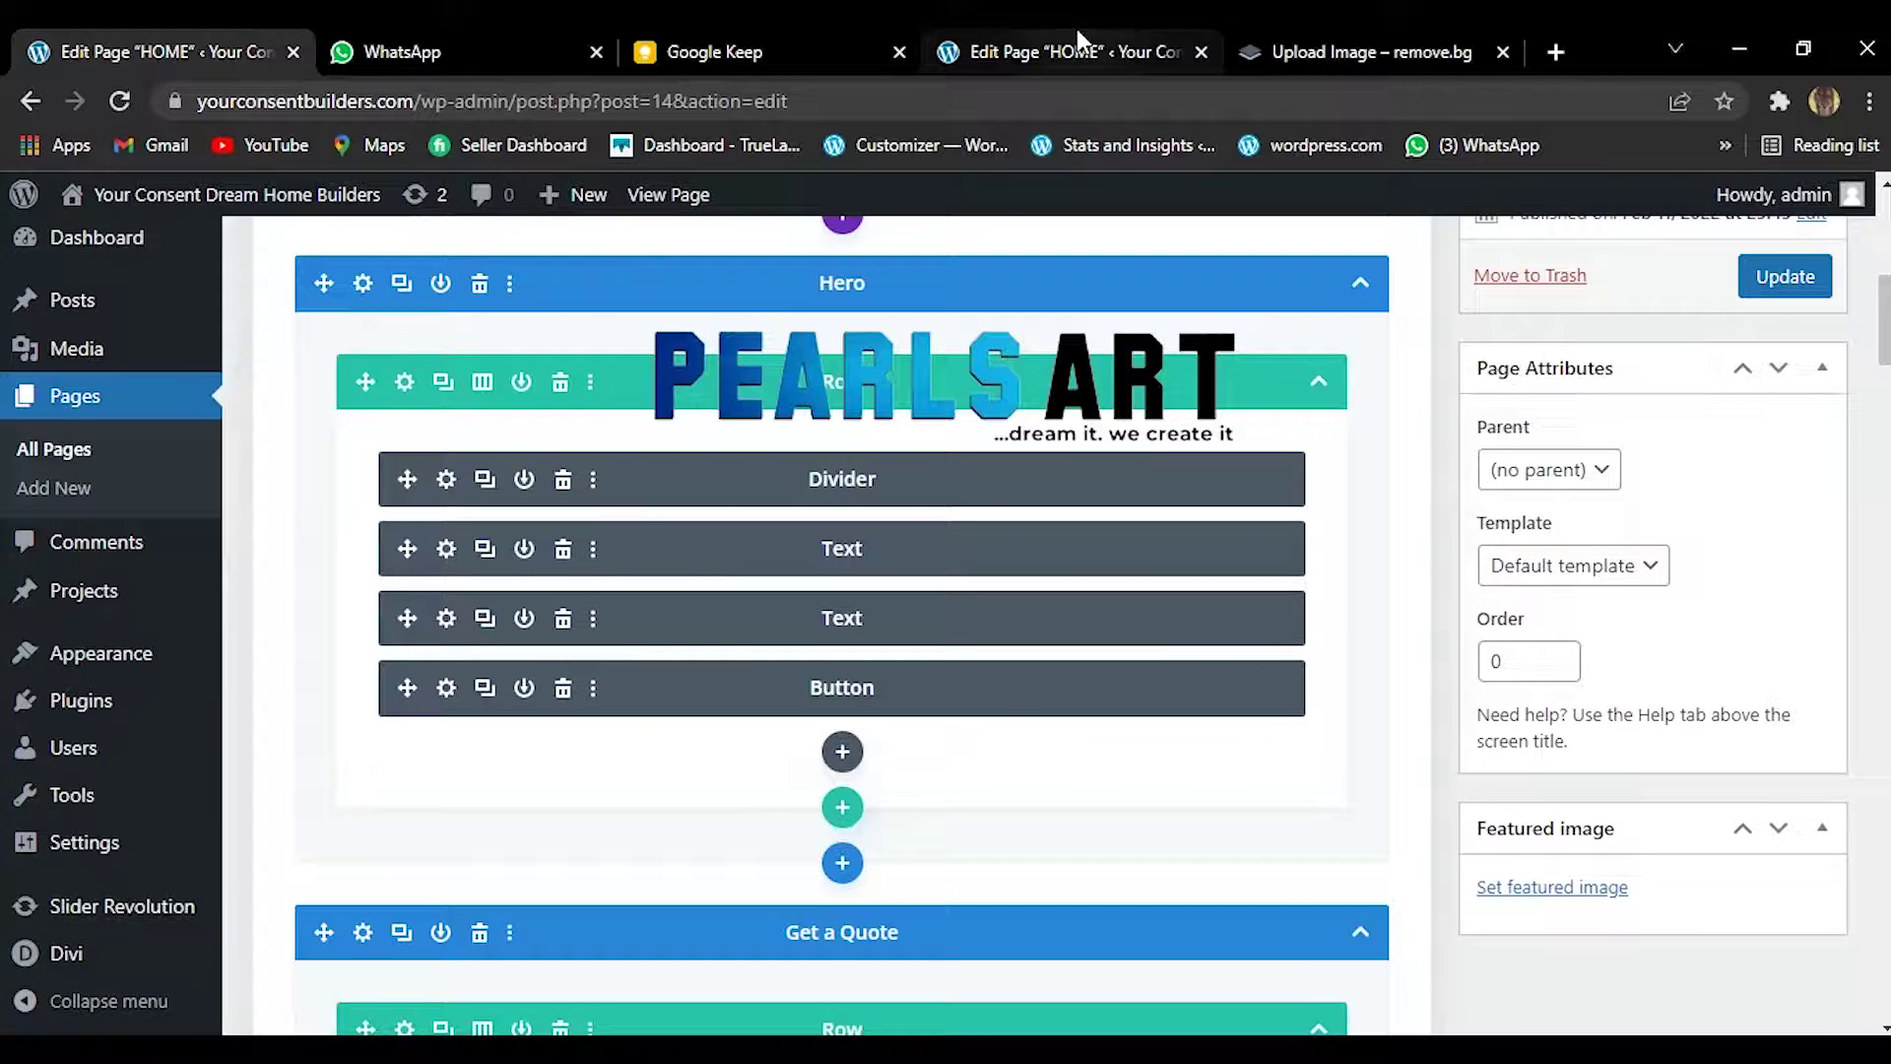
pyautogui.click(1078, 40)
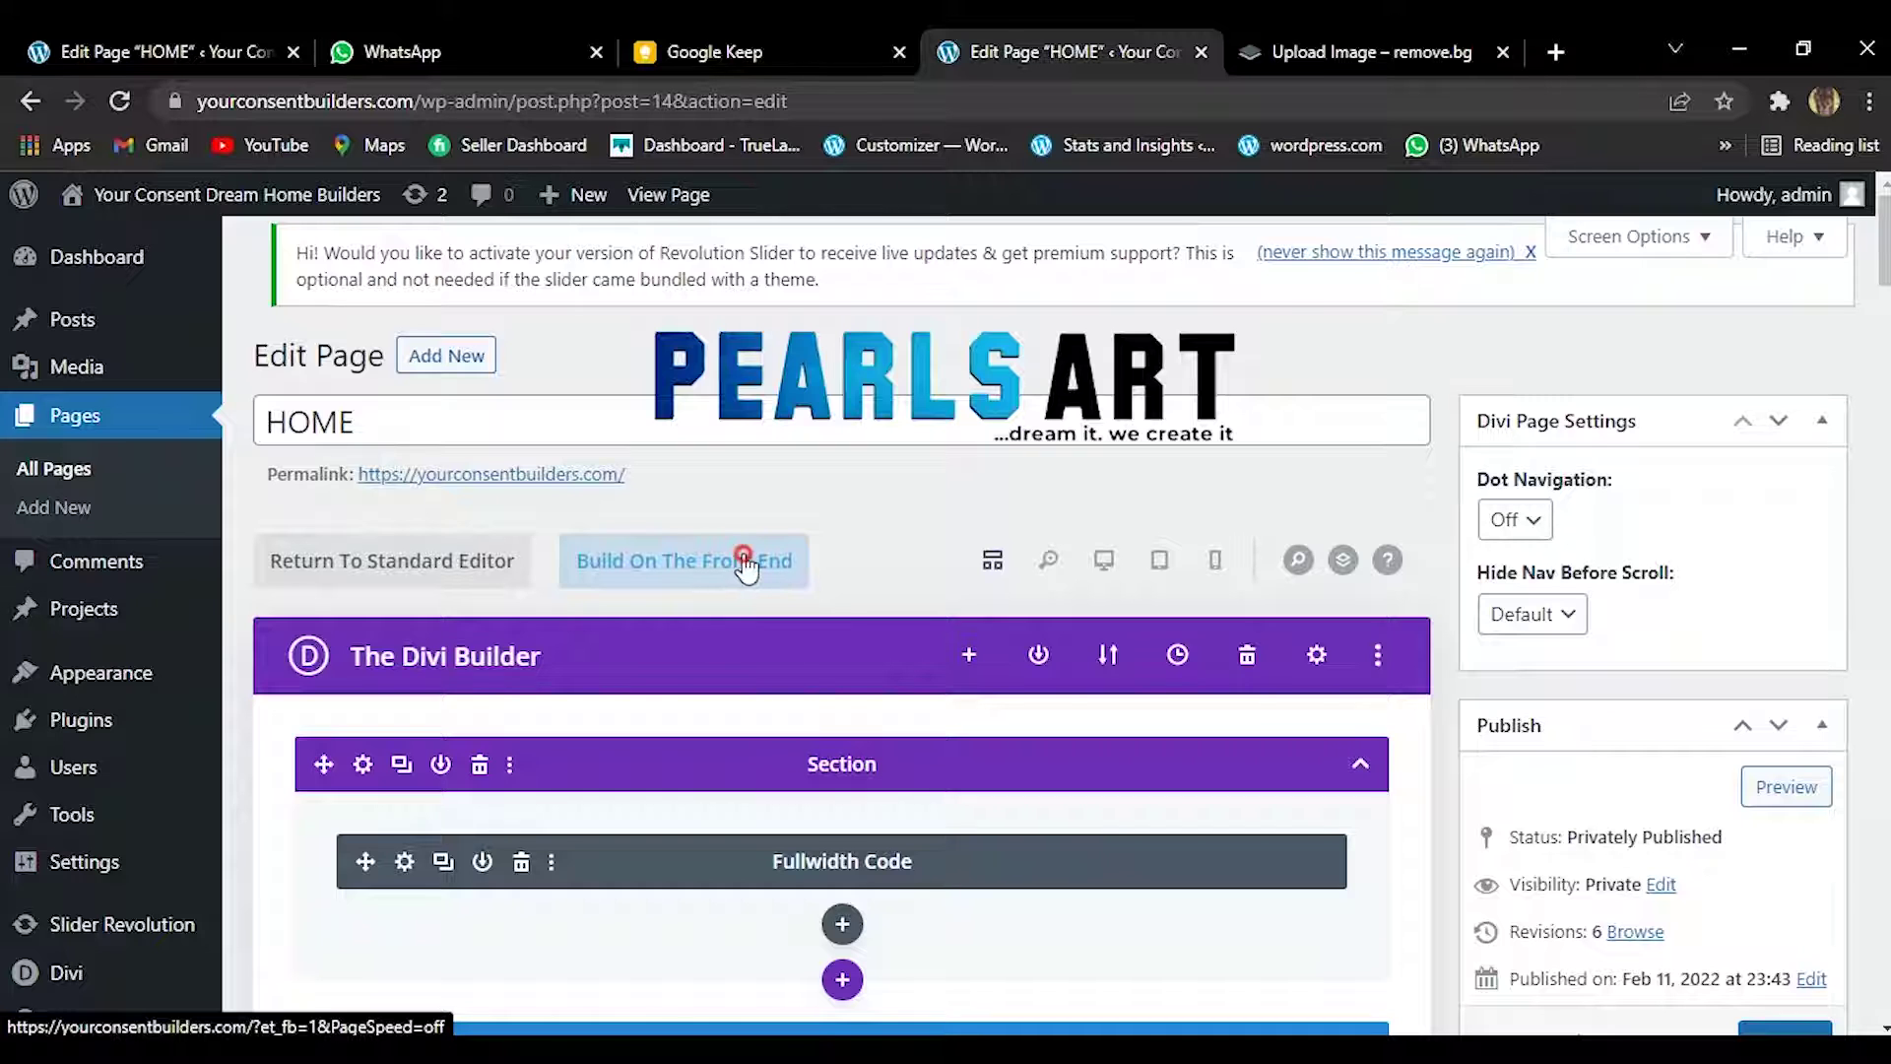
# Launch the front-end Visual Builder for HOME and close the remove.bg and WhatsApp tabs.
pyautogui.click(746, 563)
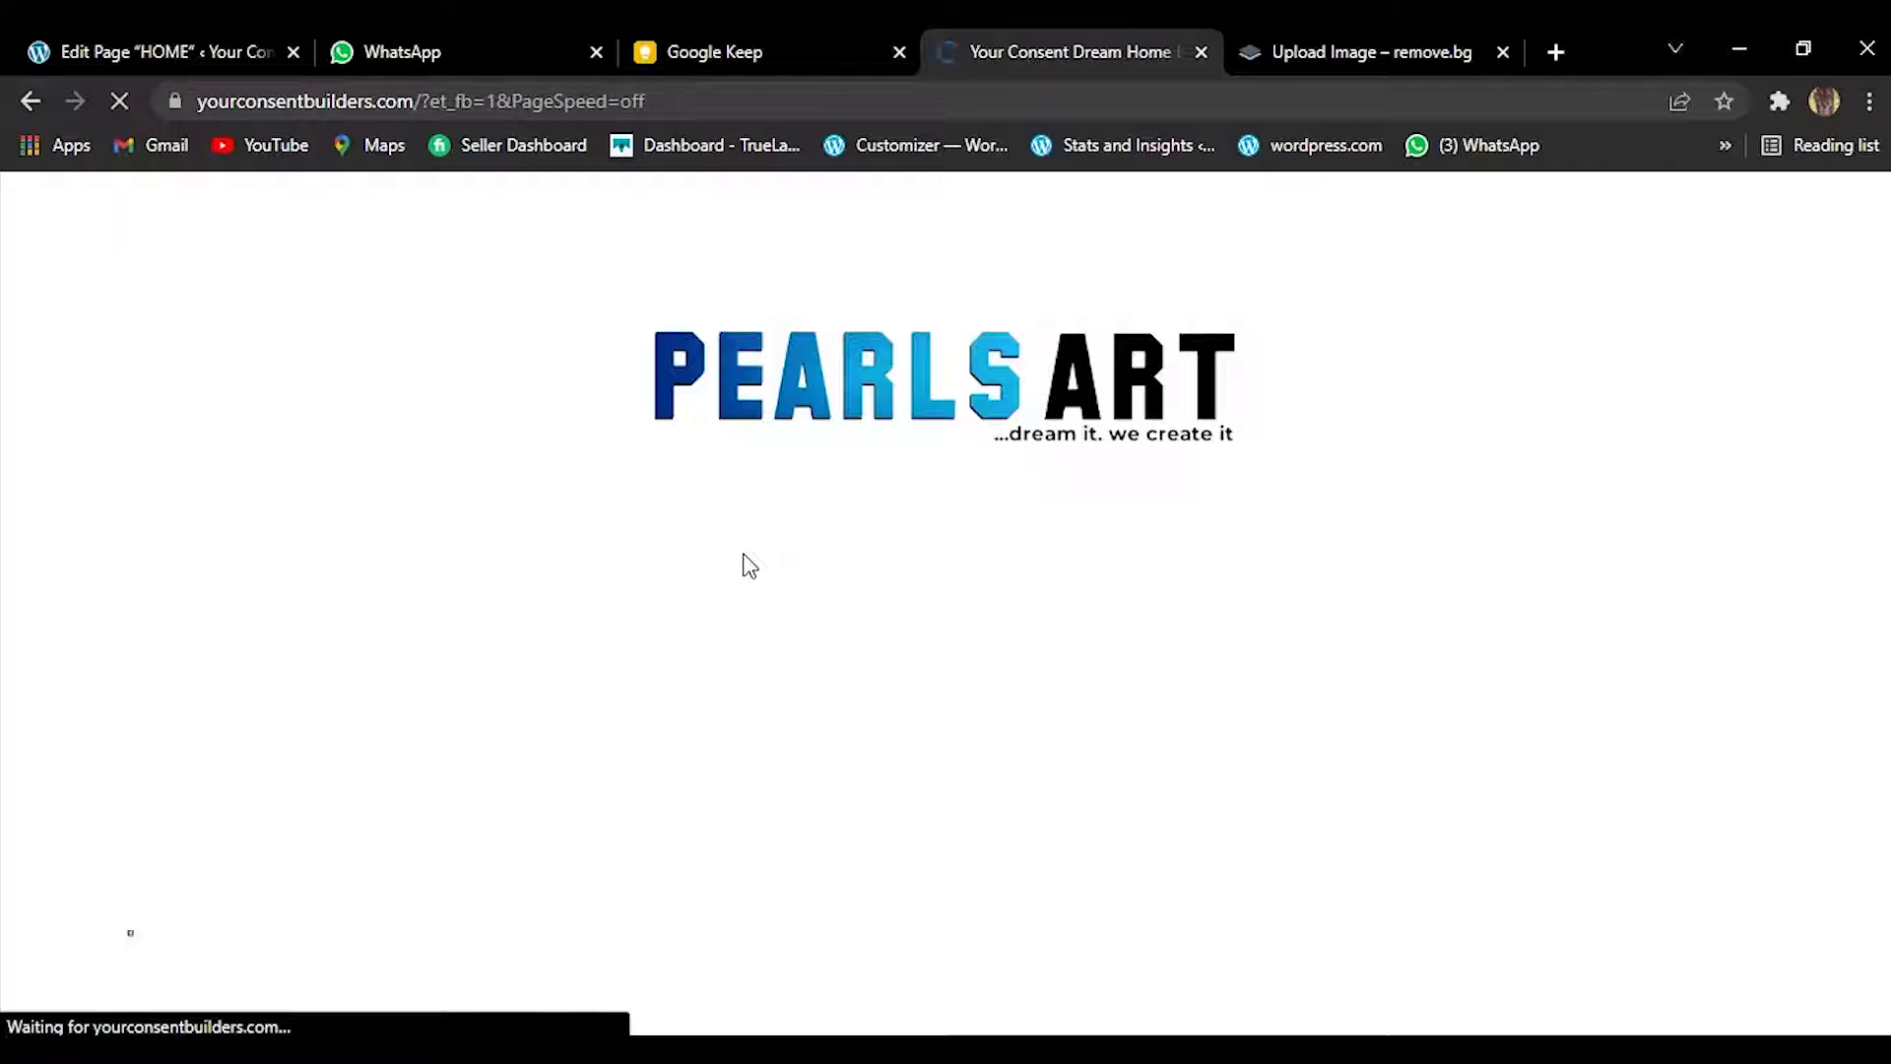
pyautogui.click(1503, 53)
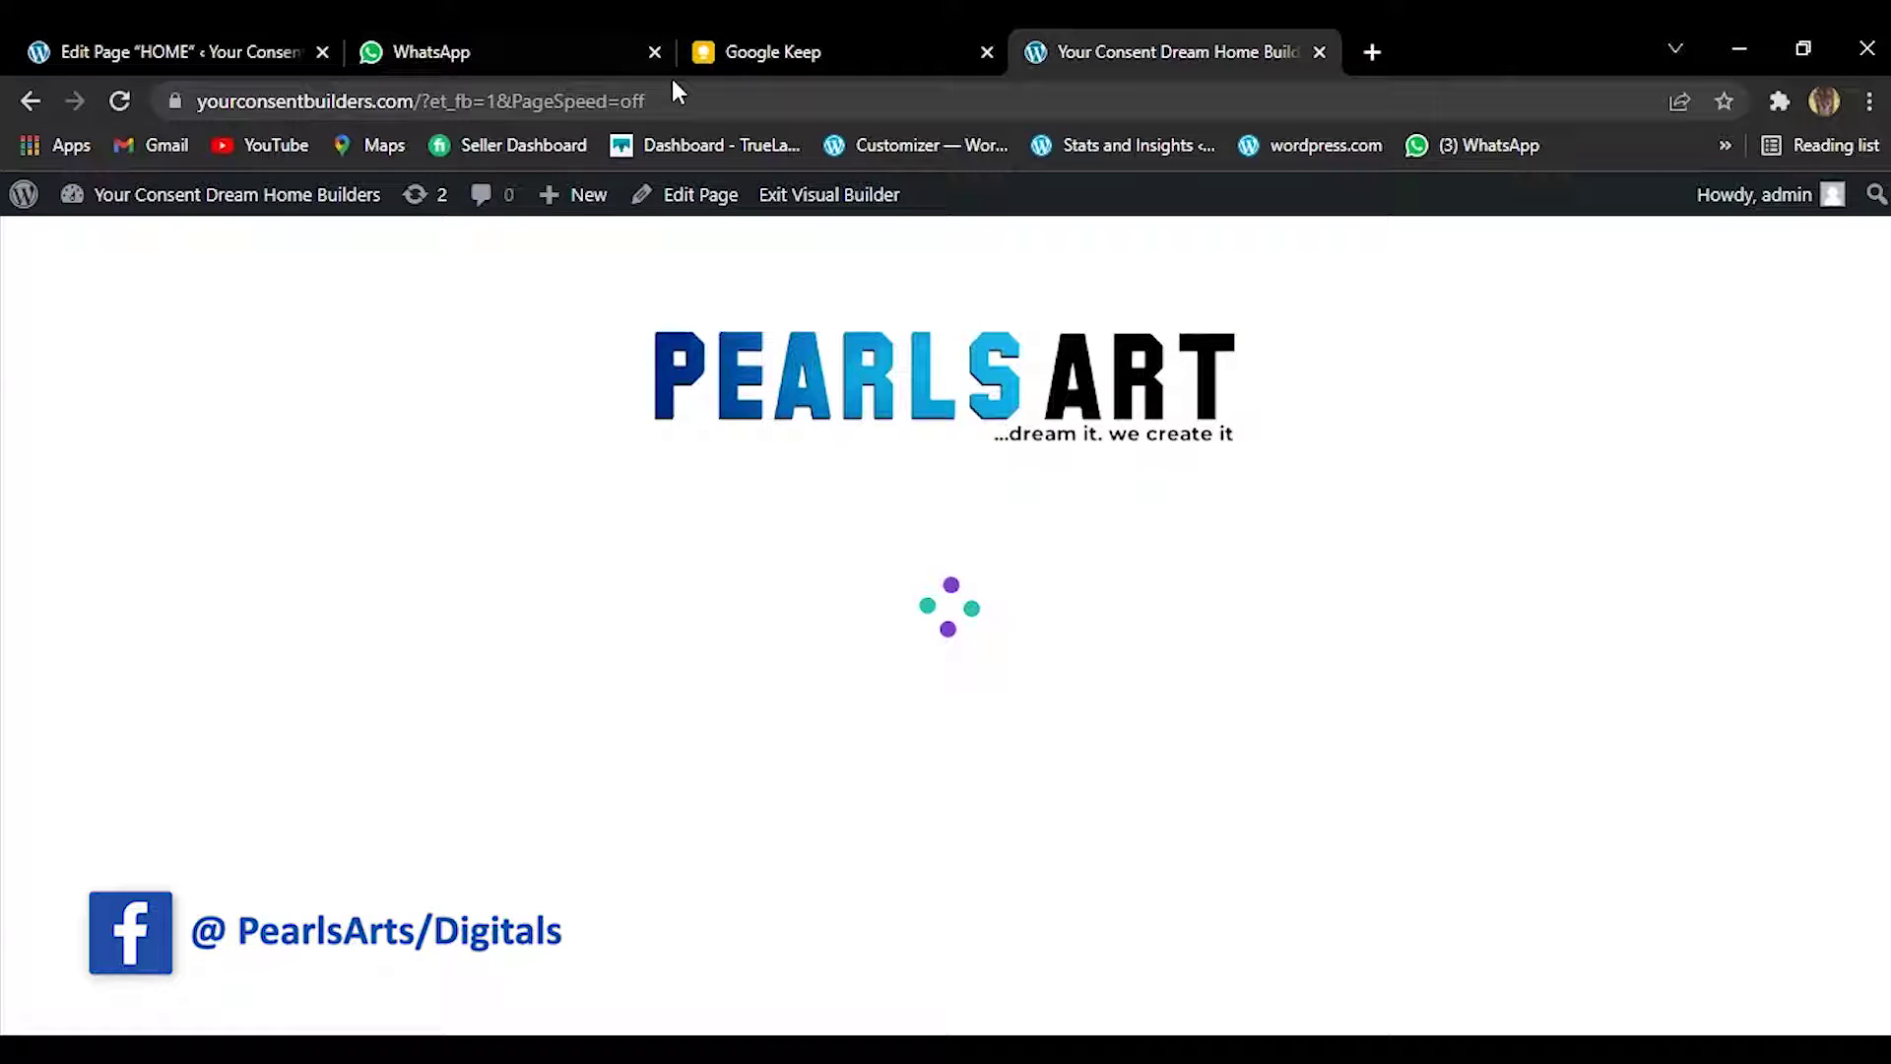
pyautogui.click(654, 52)
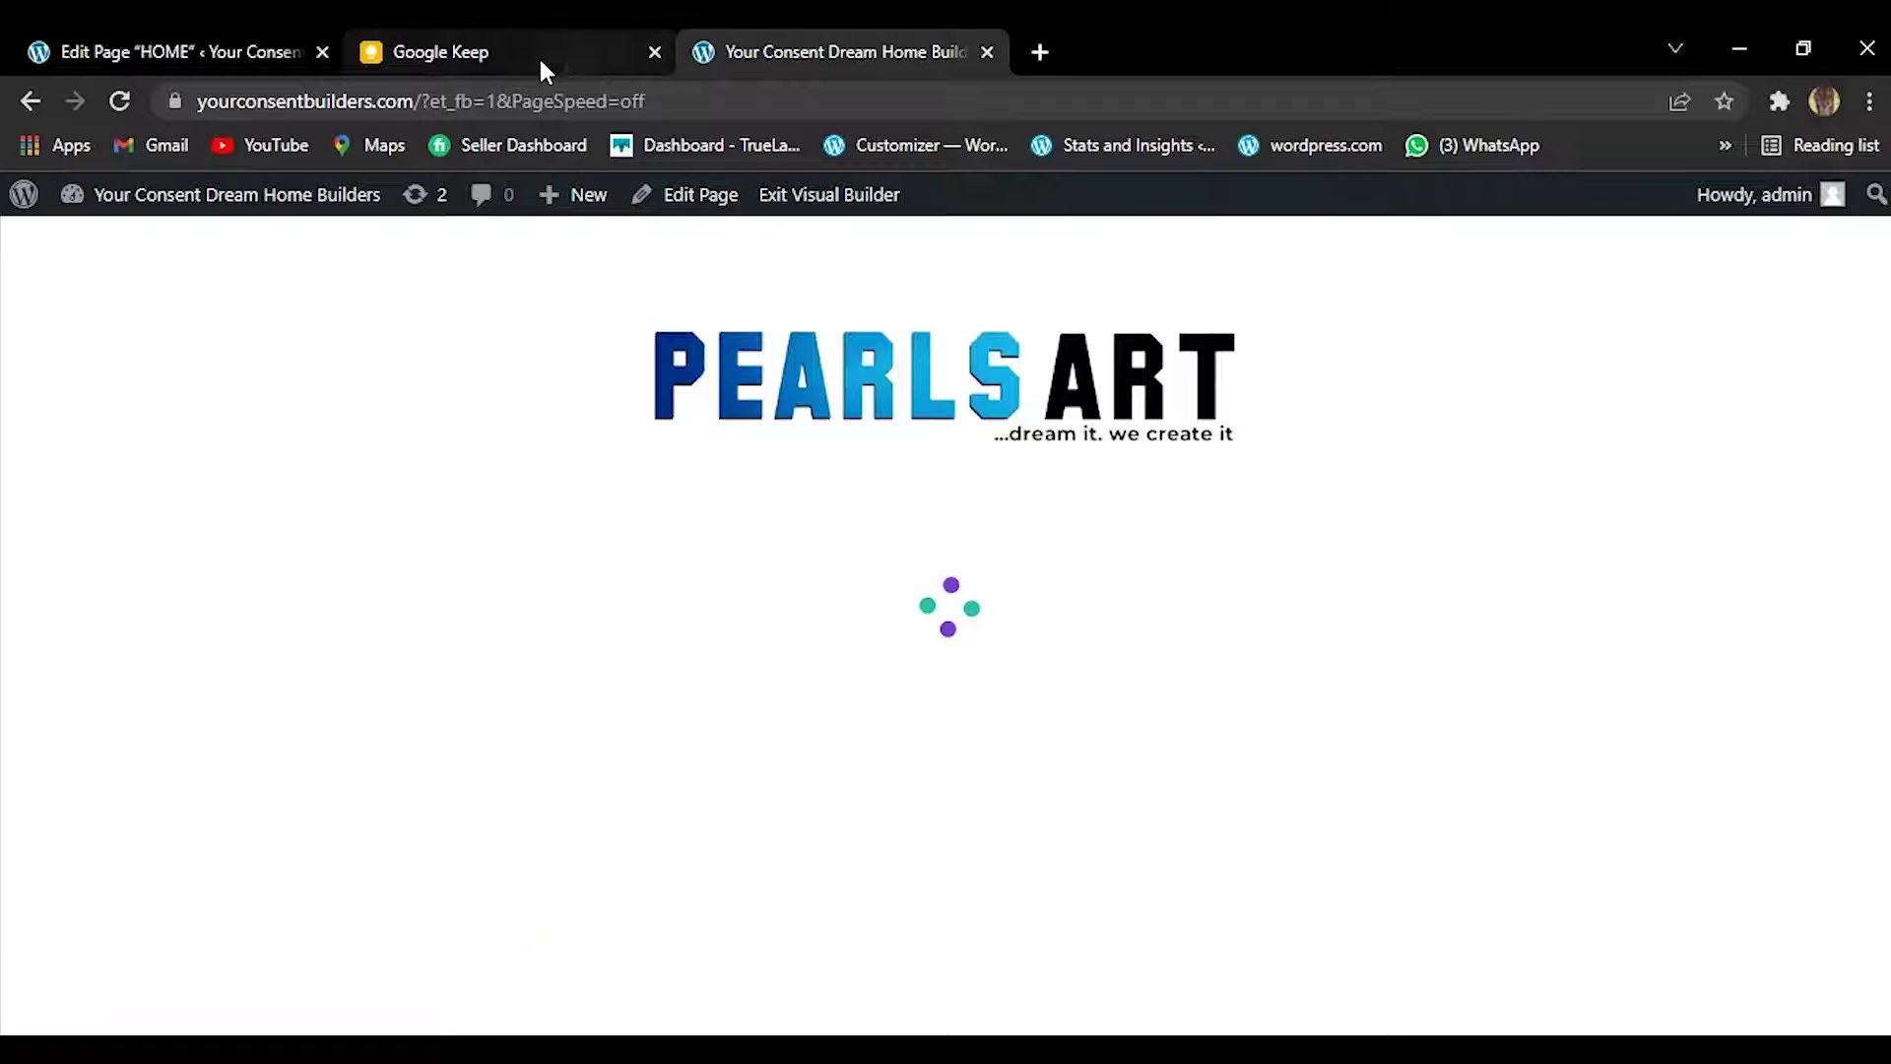
pyautogui.moveTo(540, 57); pyautogui.dragTo(878, 33)
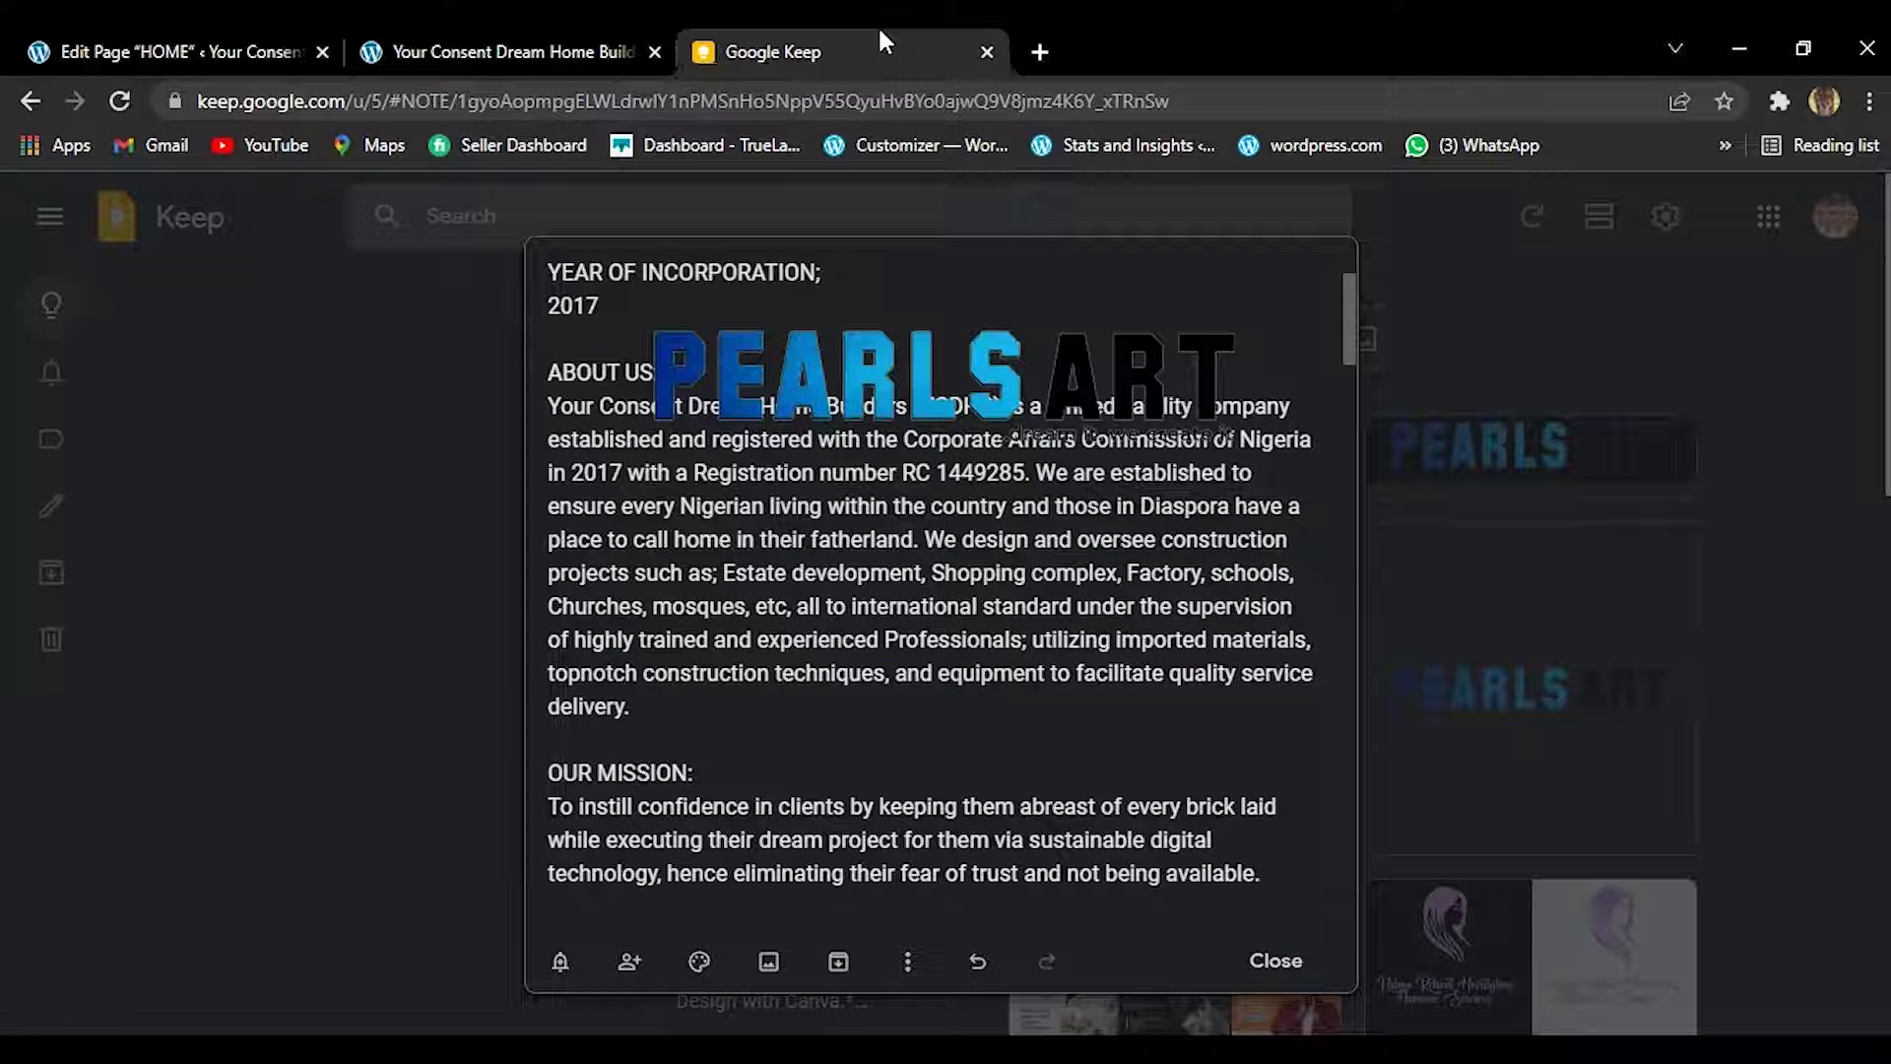
pyautogui.click(522, 27)
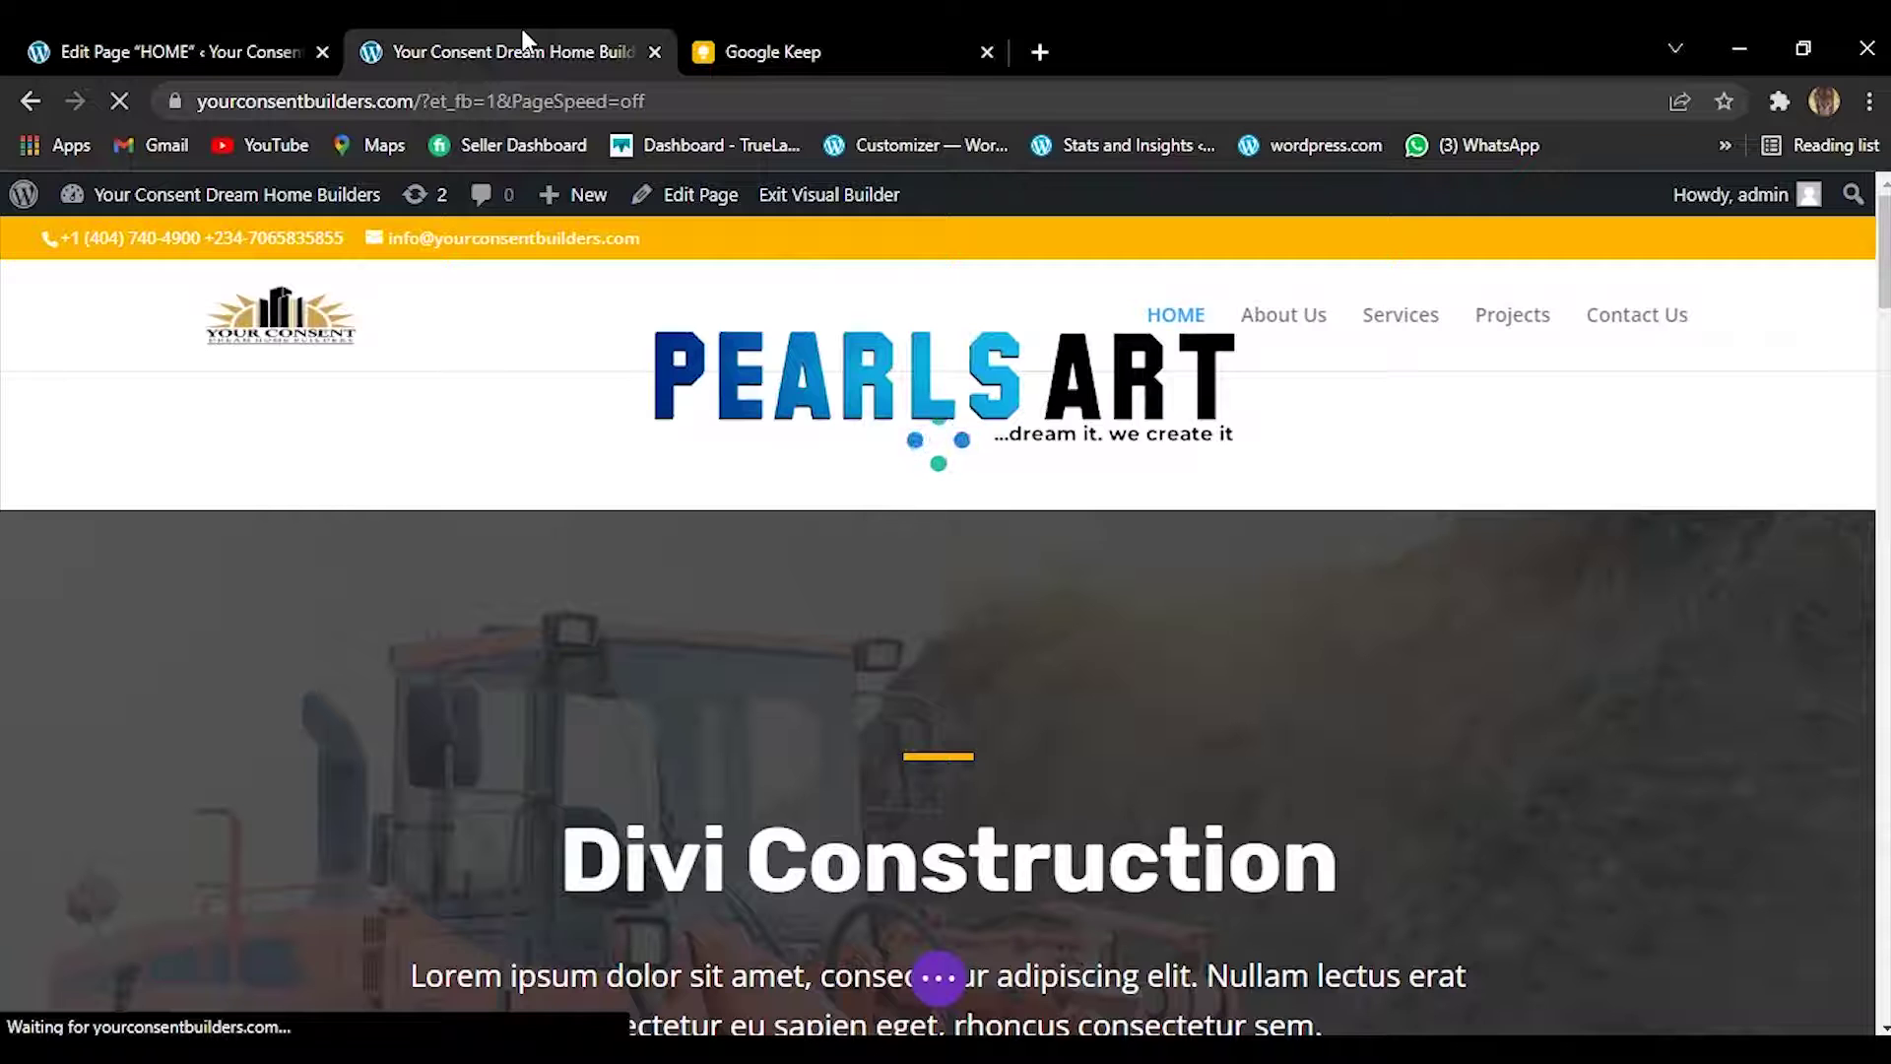
pyautogui.moveTo(1887, 266); pyautogui.dragTo(1881, 331)
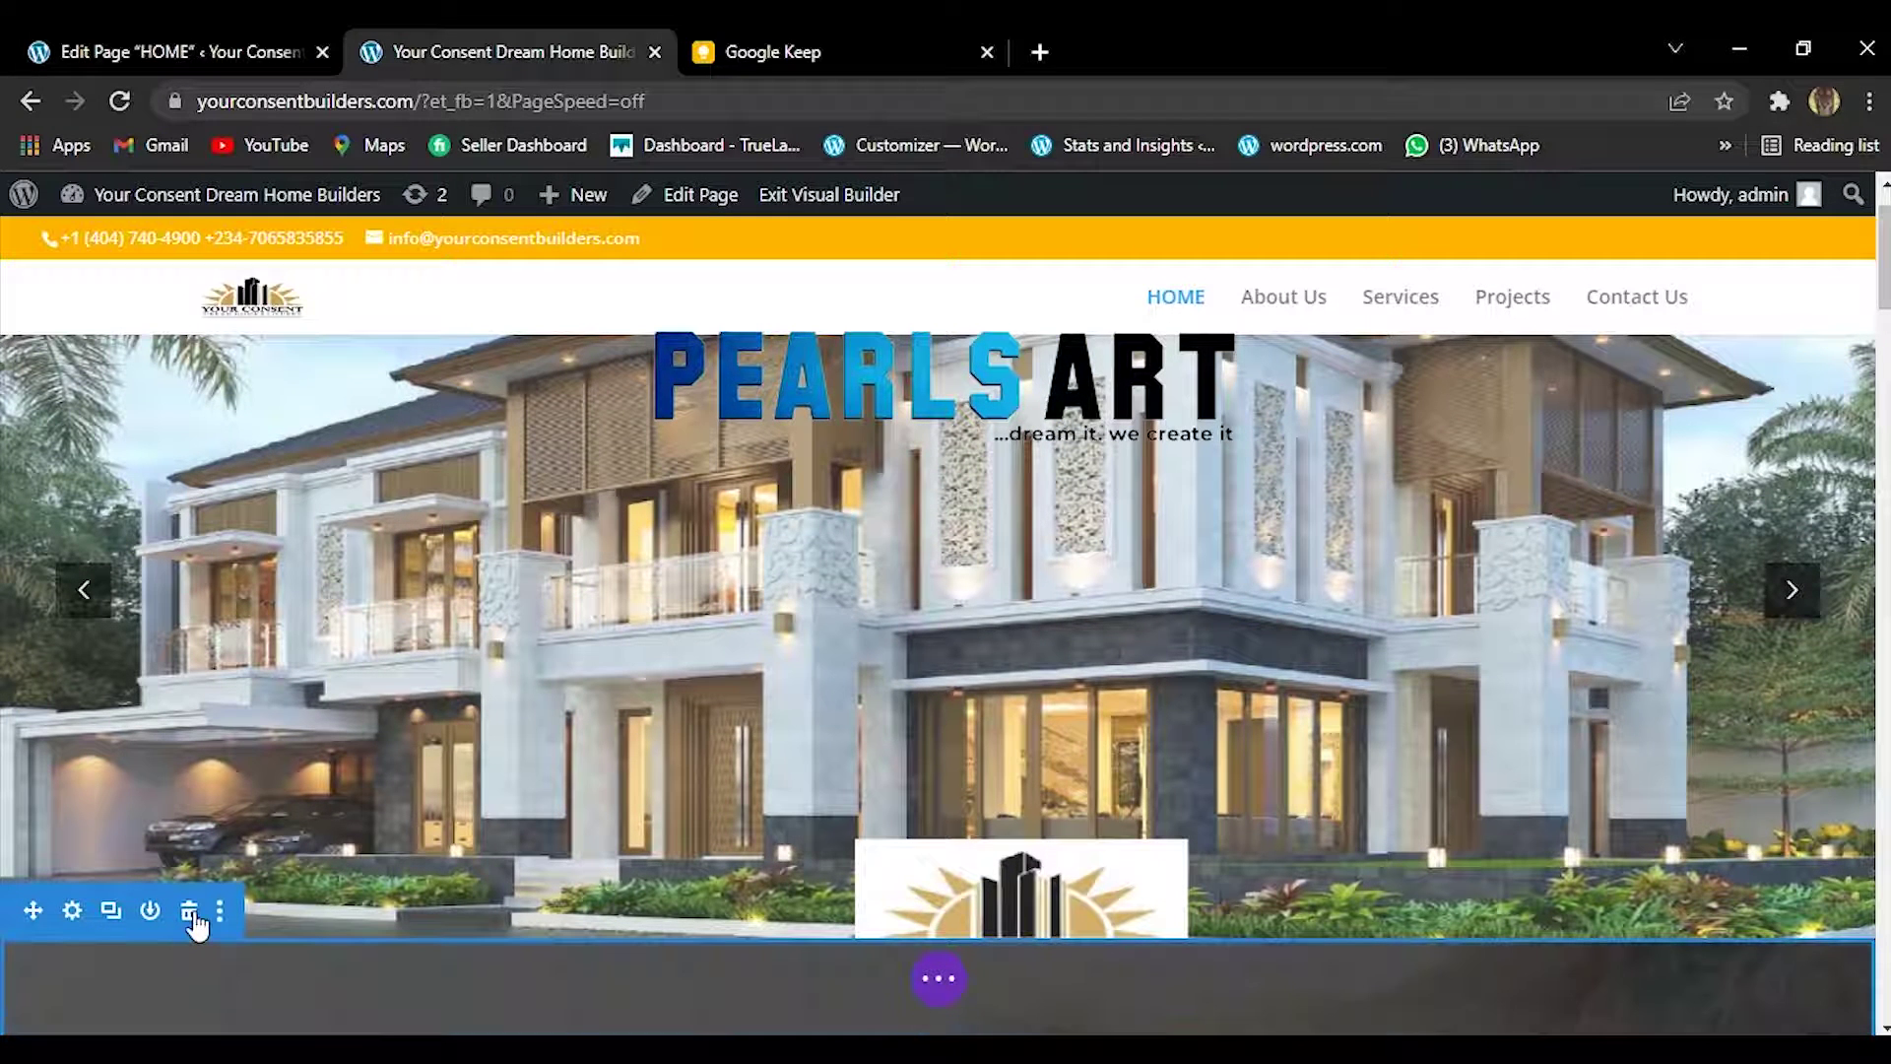
# Check the Keep company note, then delete the dark Divi Construction placeholder section.
pyautogui.click(190, 912)
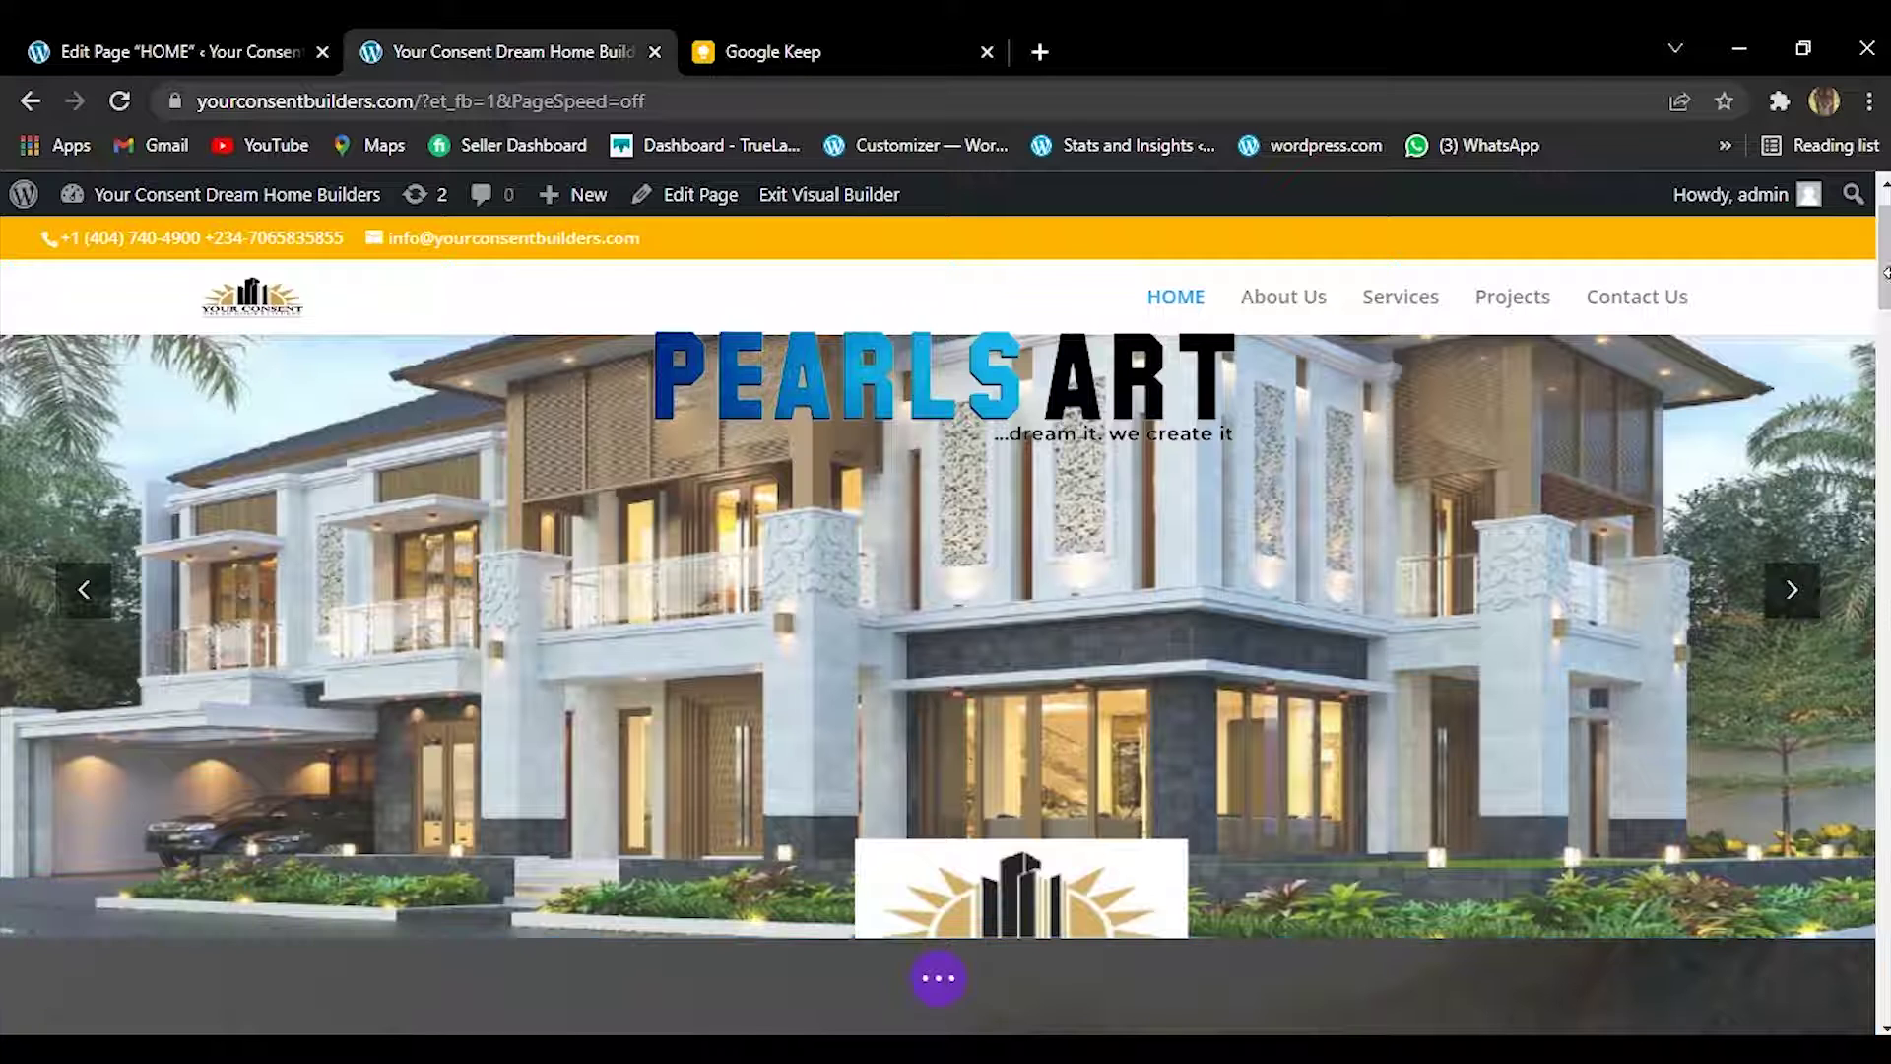
pyautogui.scroll(-4, 715, 640)
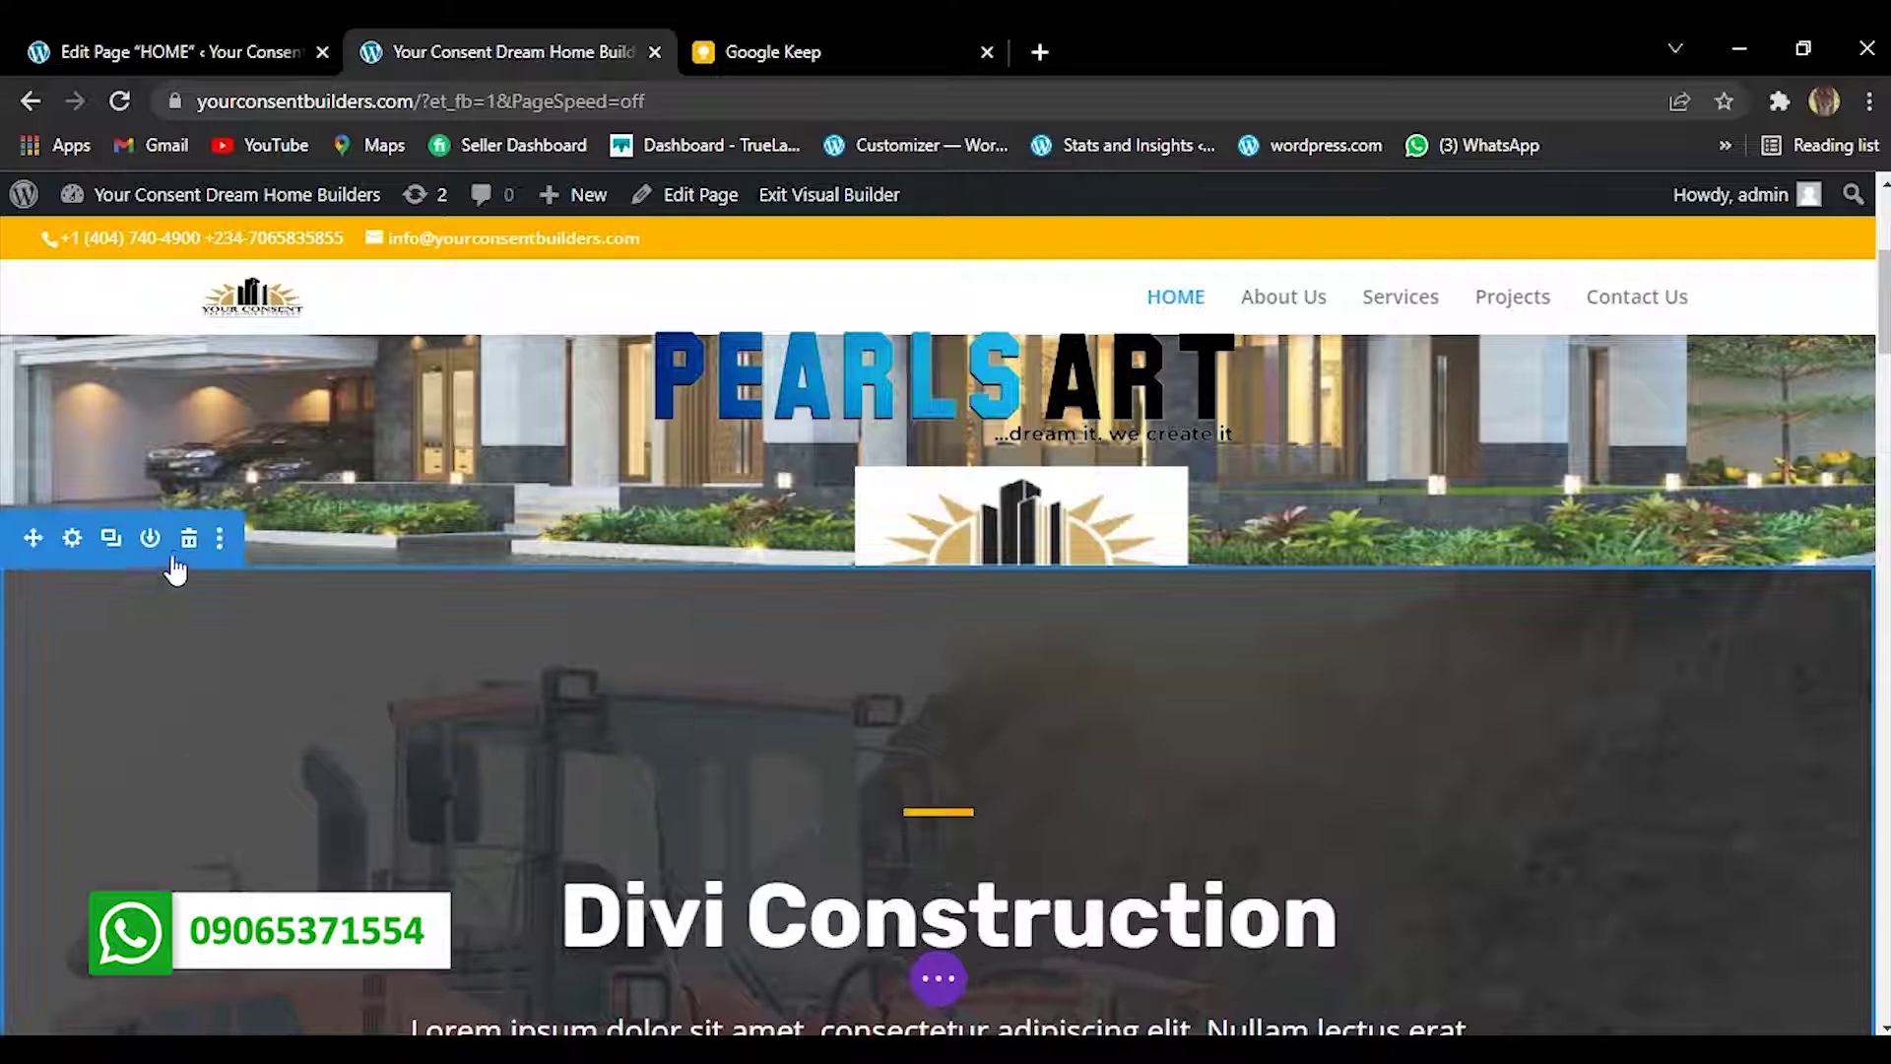
pyautogui.click(152, 41)
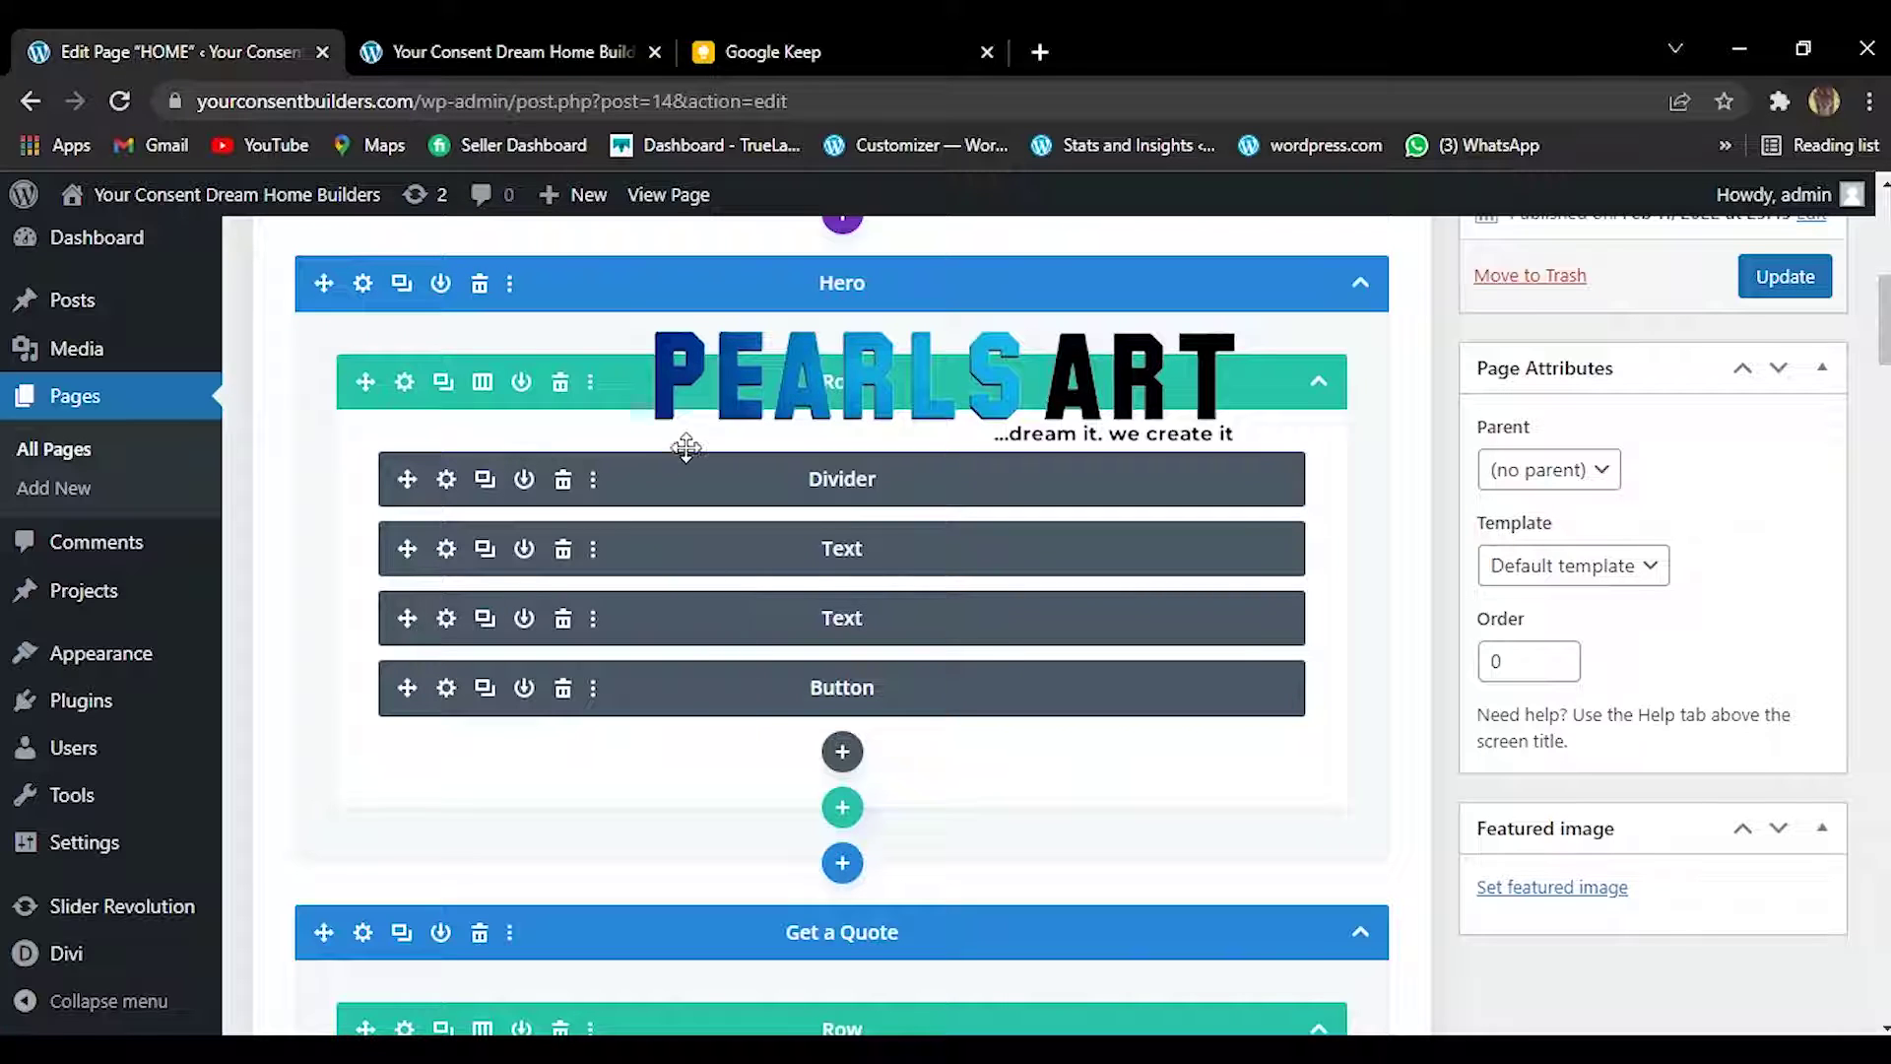
pyautogui.click(757, 27)
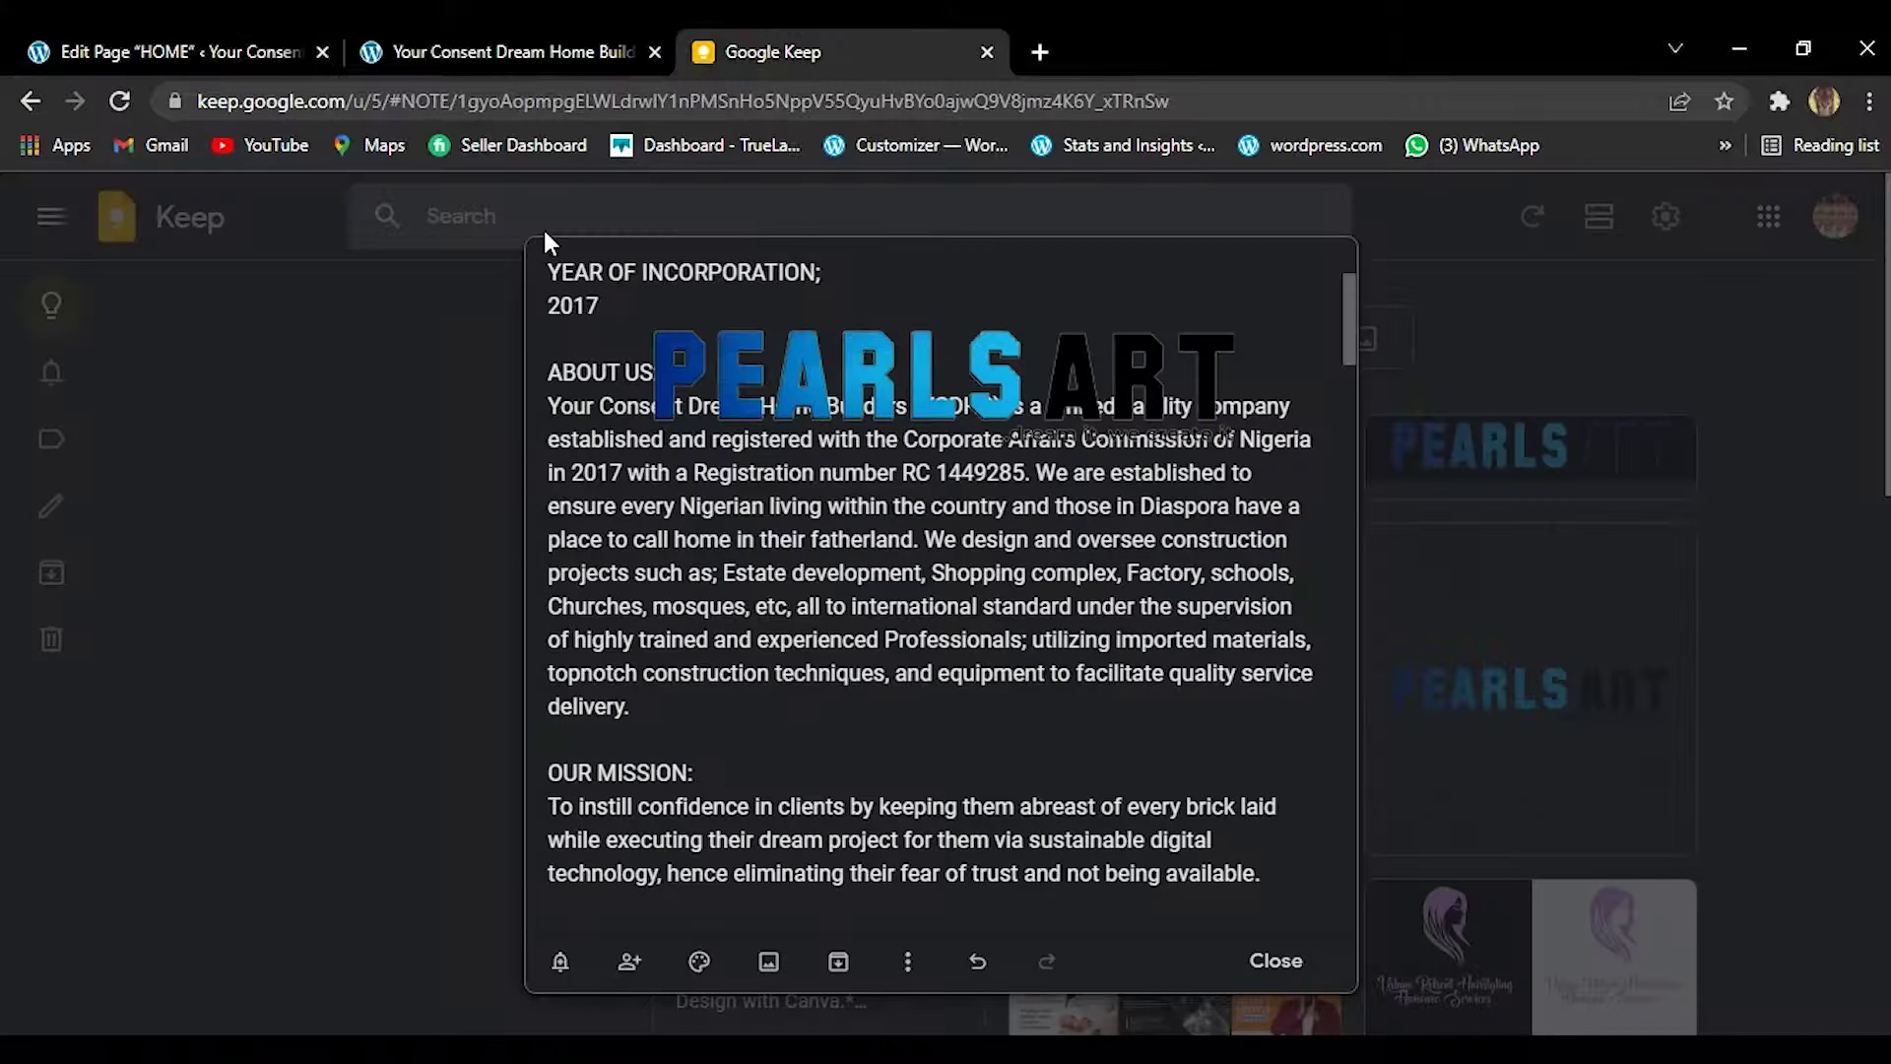
pyautogui.click(510, 30)
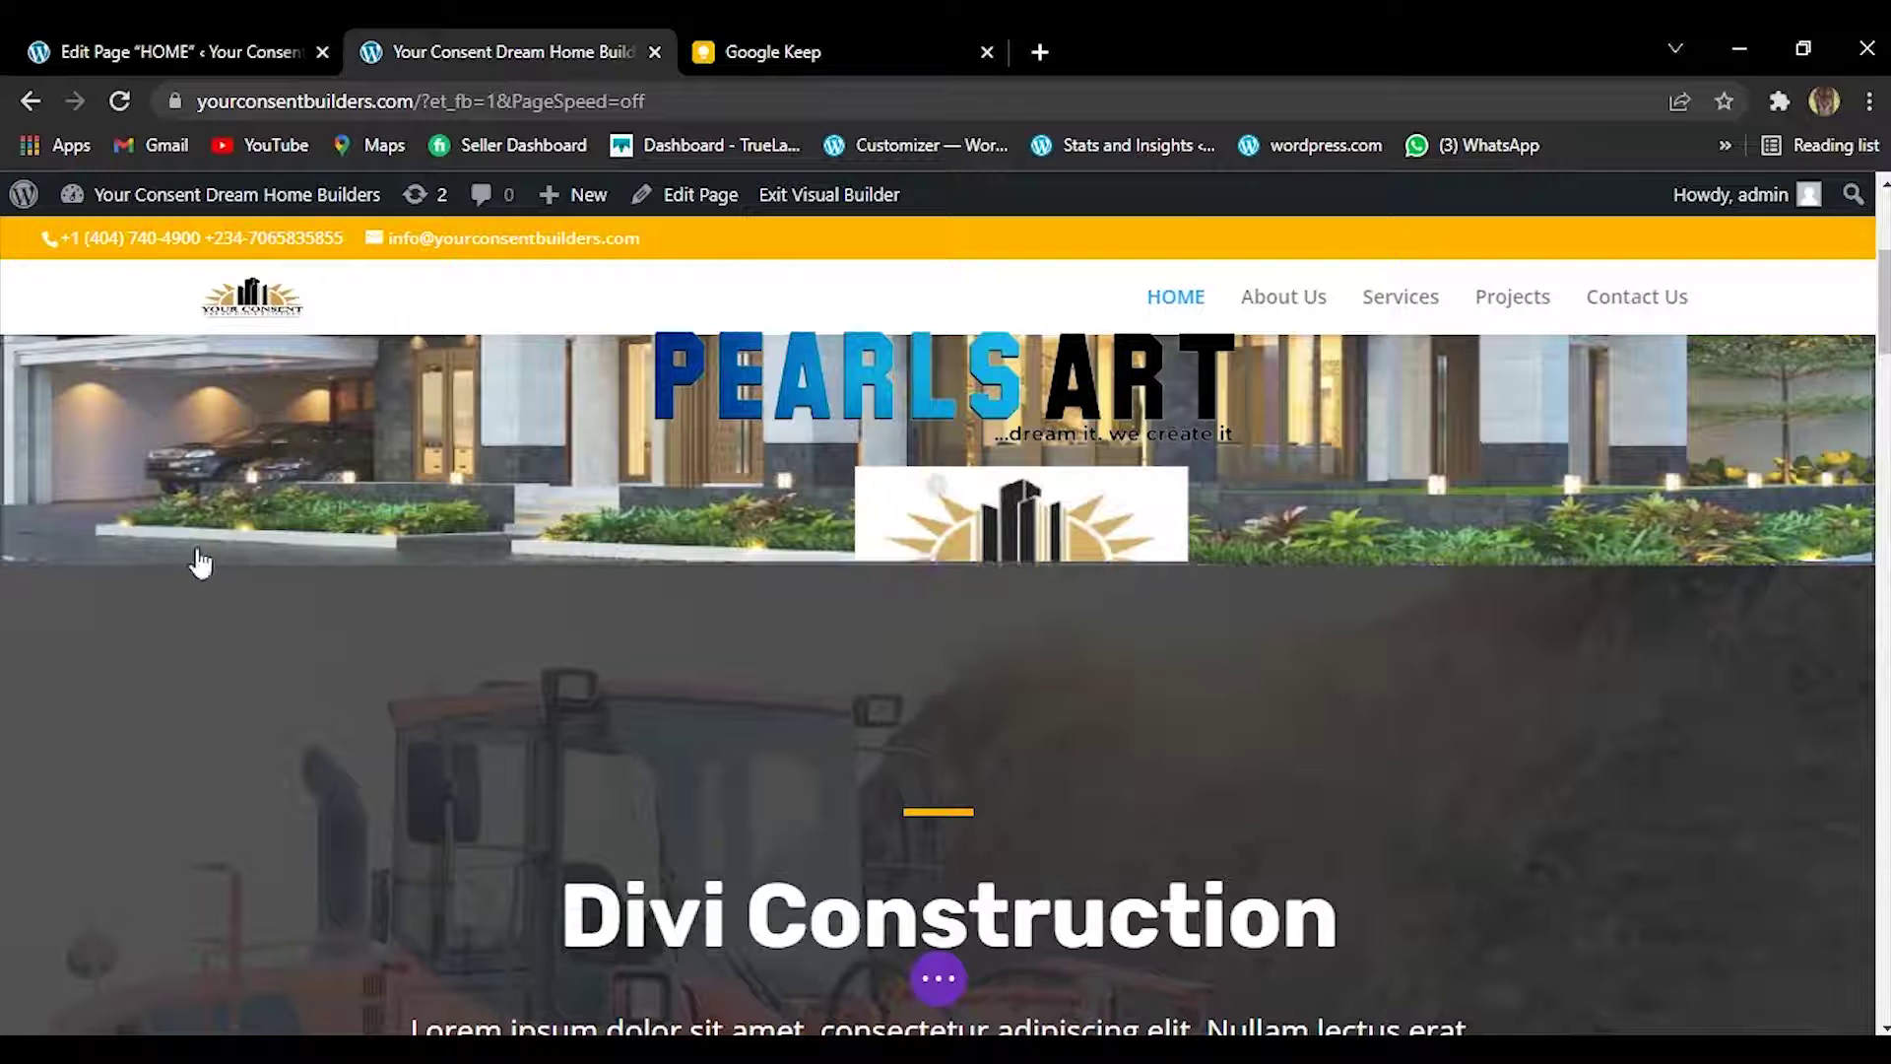
pyautogui.moveTo(209, 585)
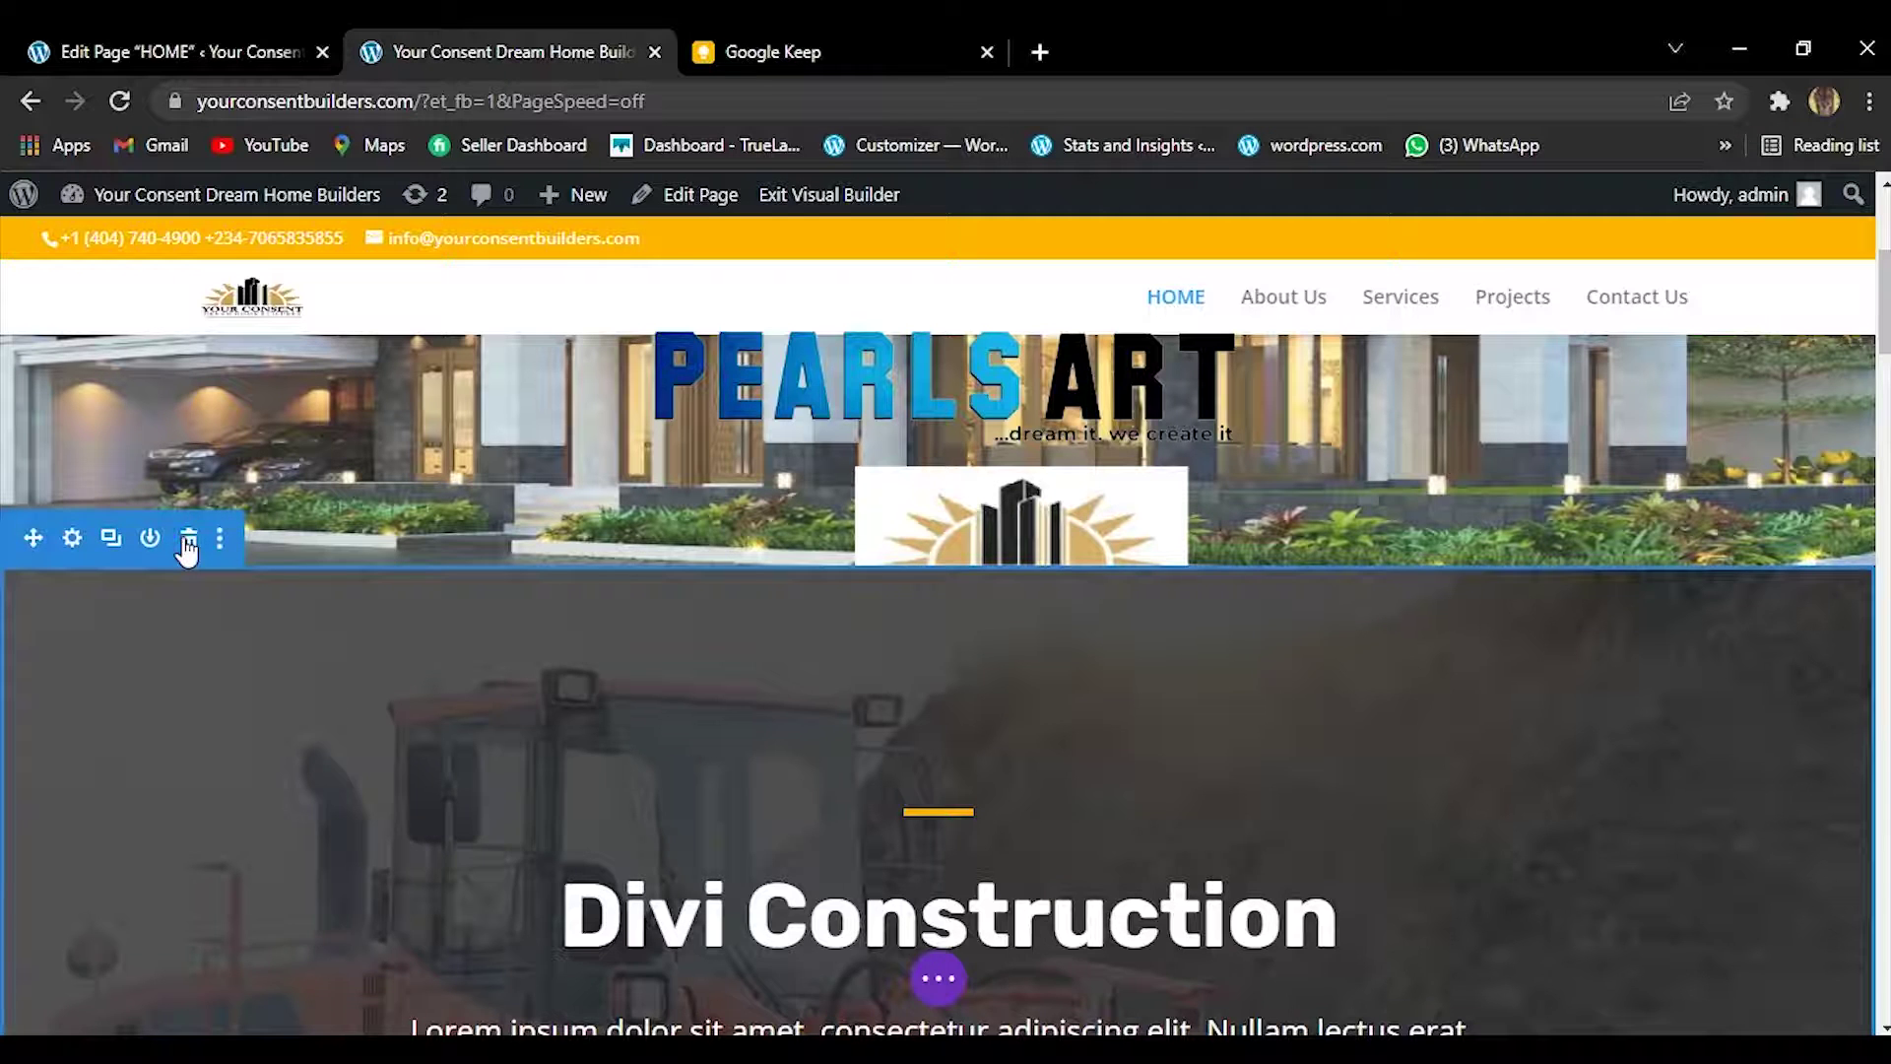
pyautogui.click(187, 540)
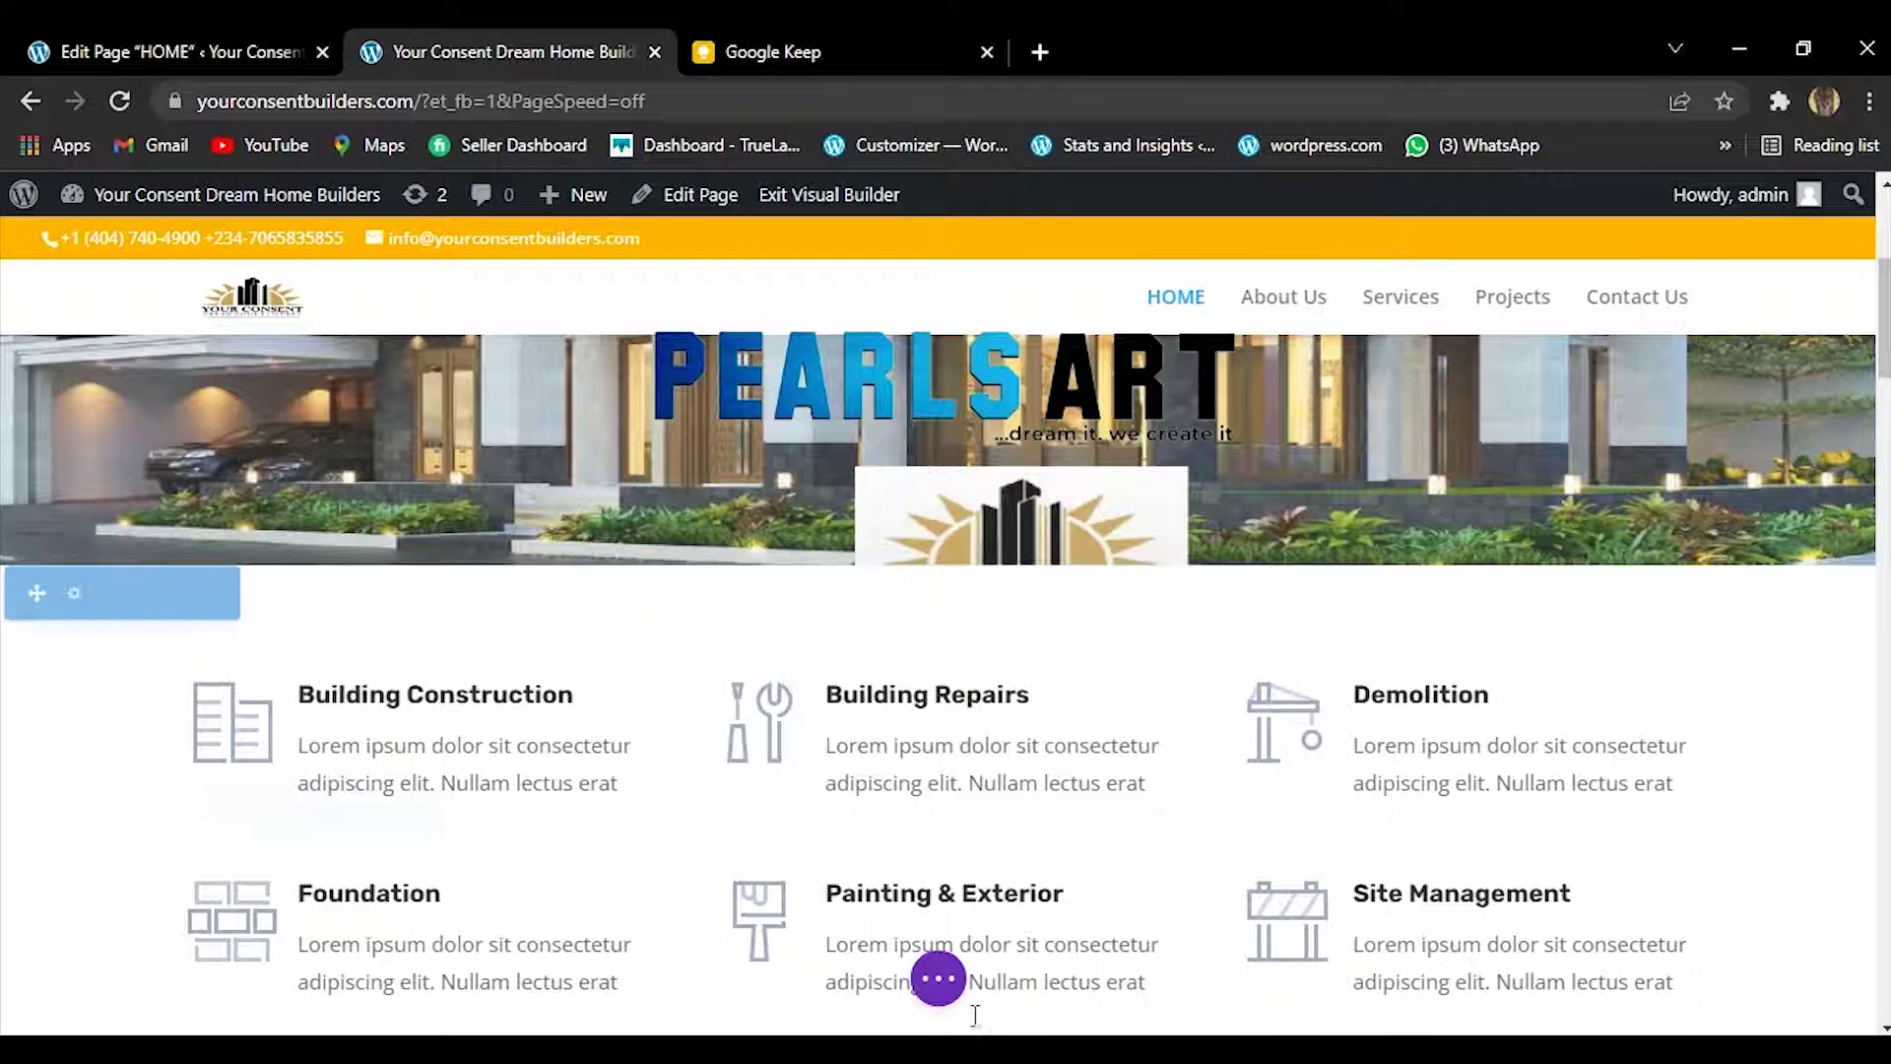
# Save the HOME page without the Divi Construction hero, then go back to the Keep note.
pyautogui.click(952, 989)
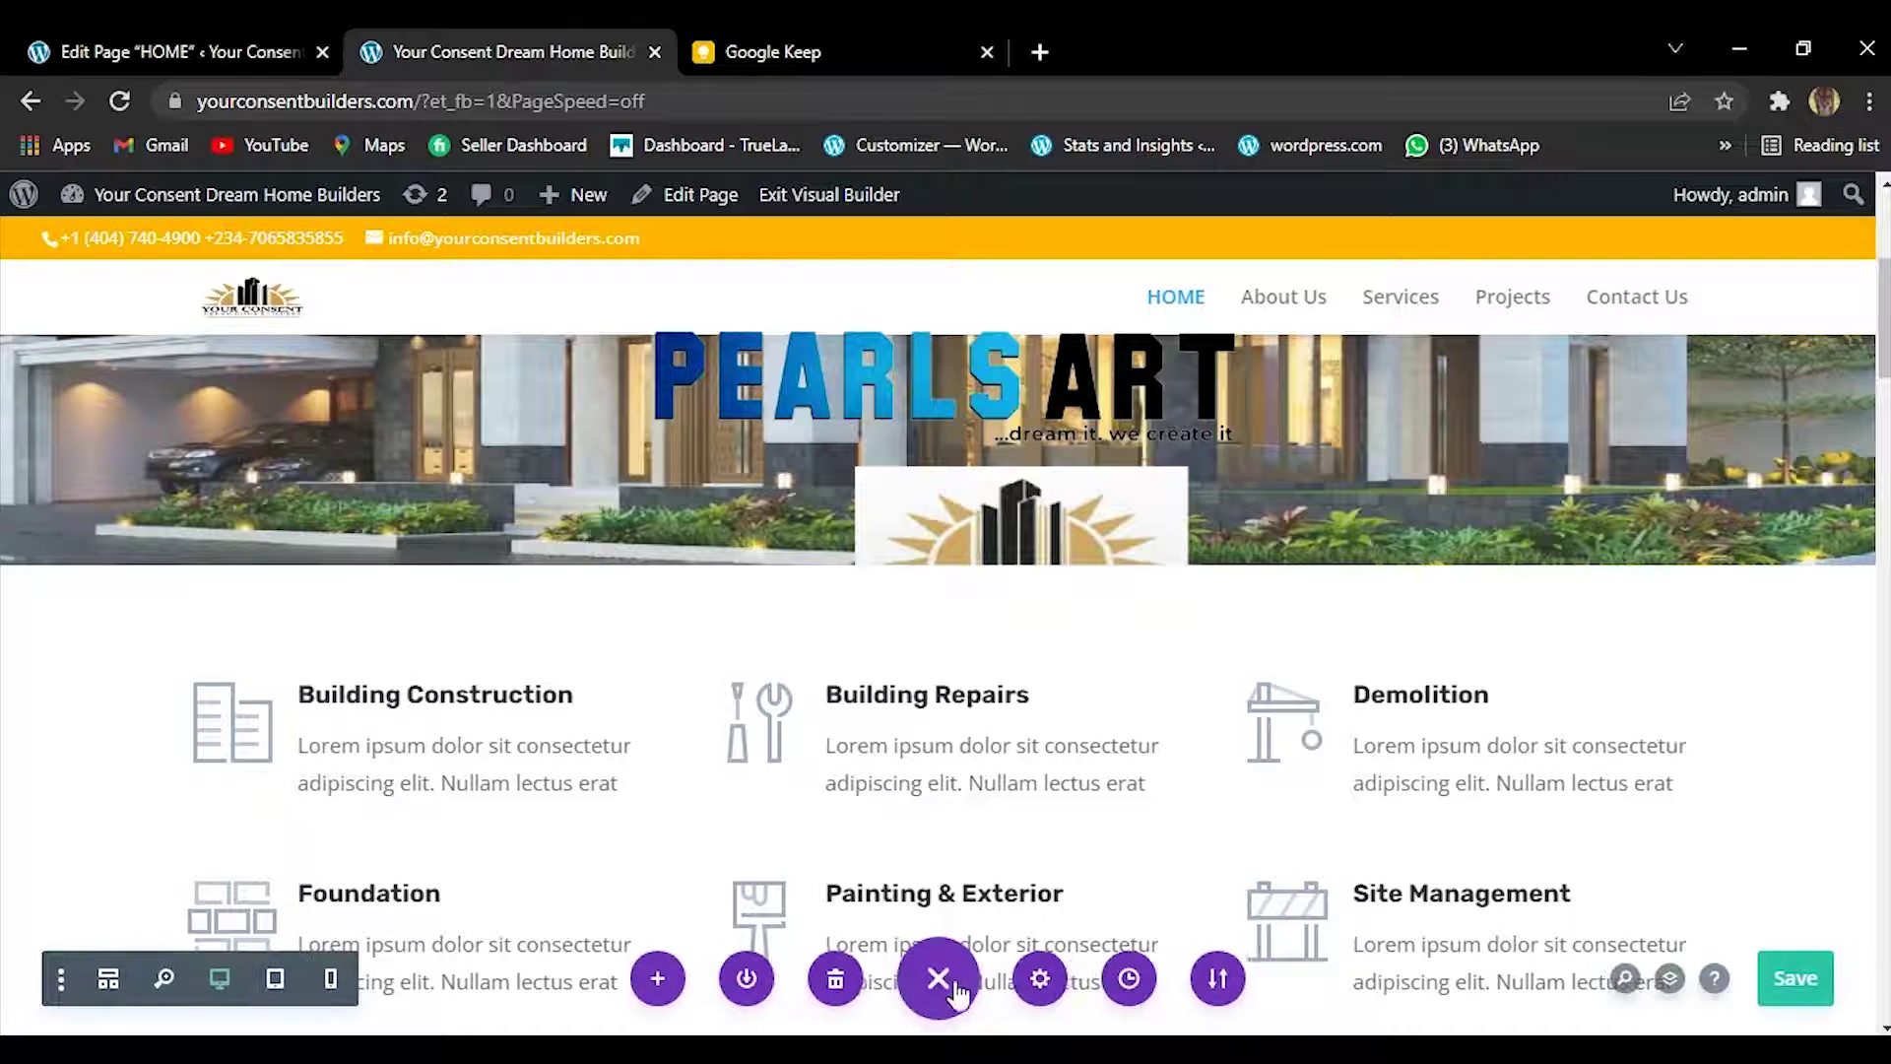
pyautogui.click(1792, 978)
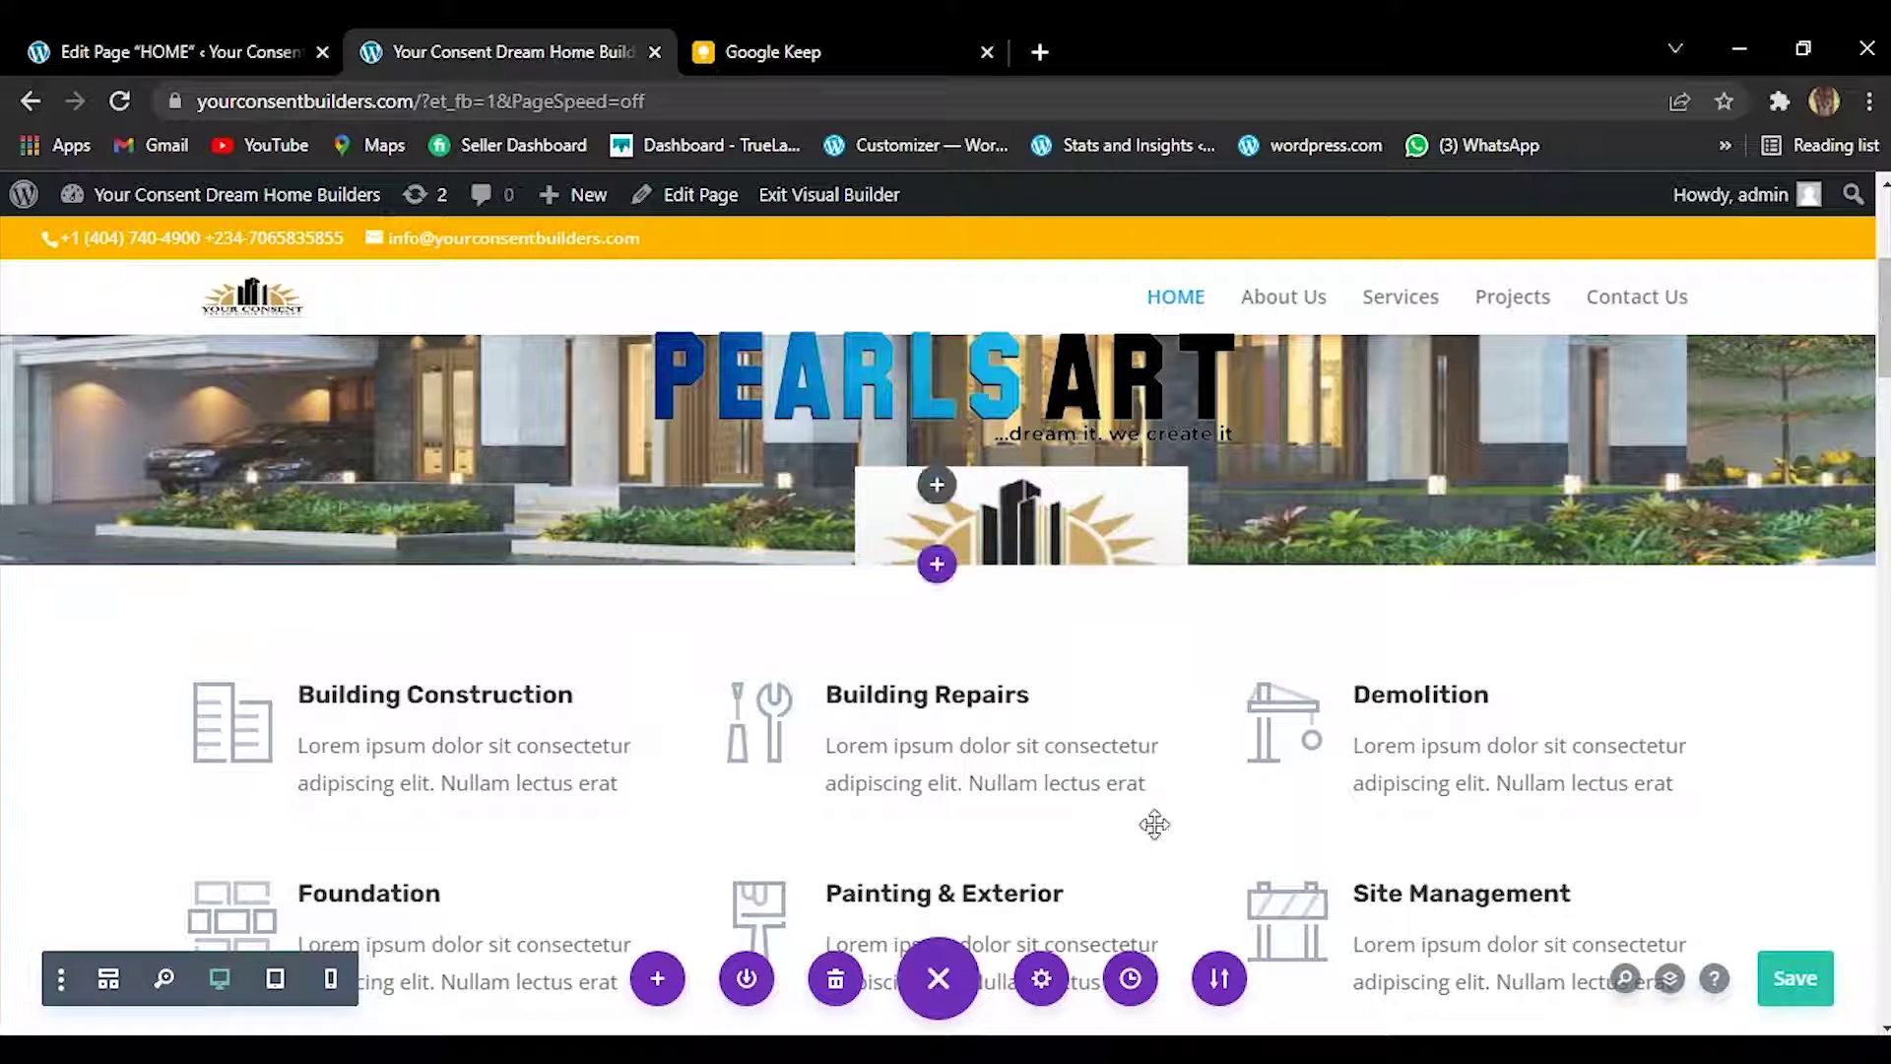
pyautogui.moveTo(1885, 368)
pyautogui.mouseDown()
pyautogui.moveTo(1886, 497)
pyautogui.moveTo(1886, 389)
pyautogui.mouseUp()
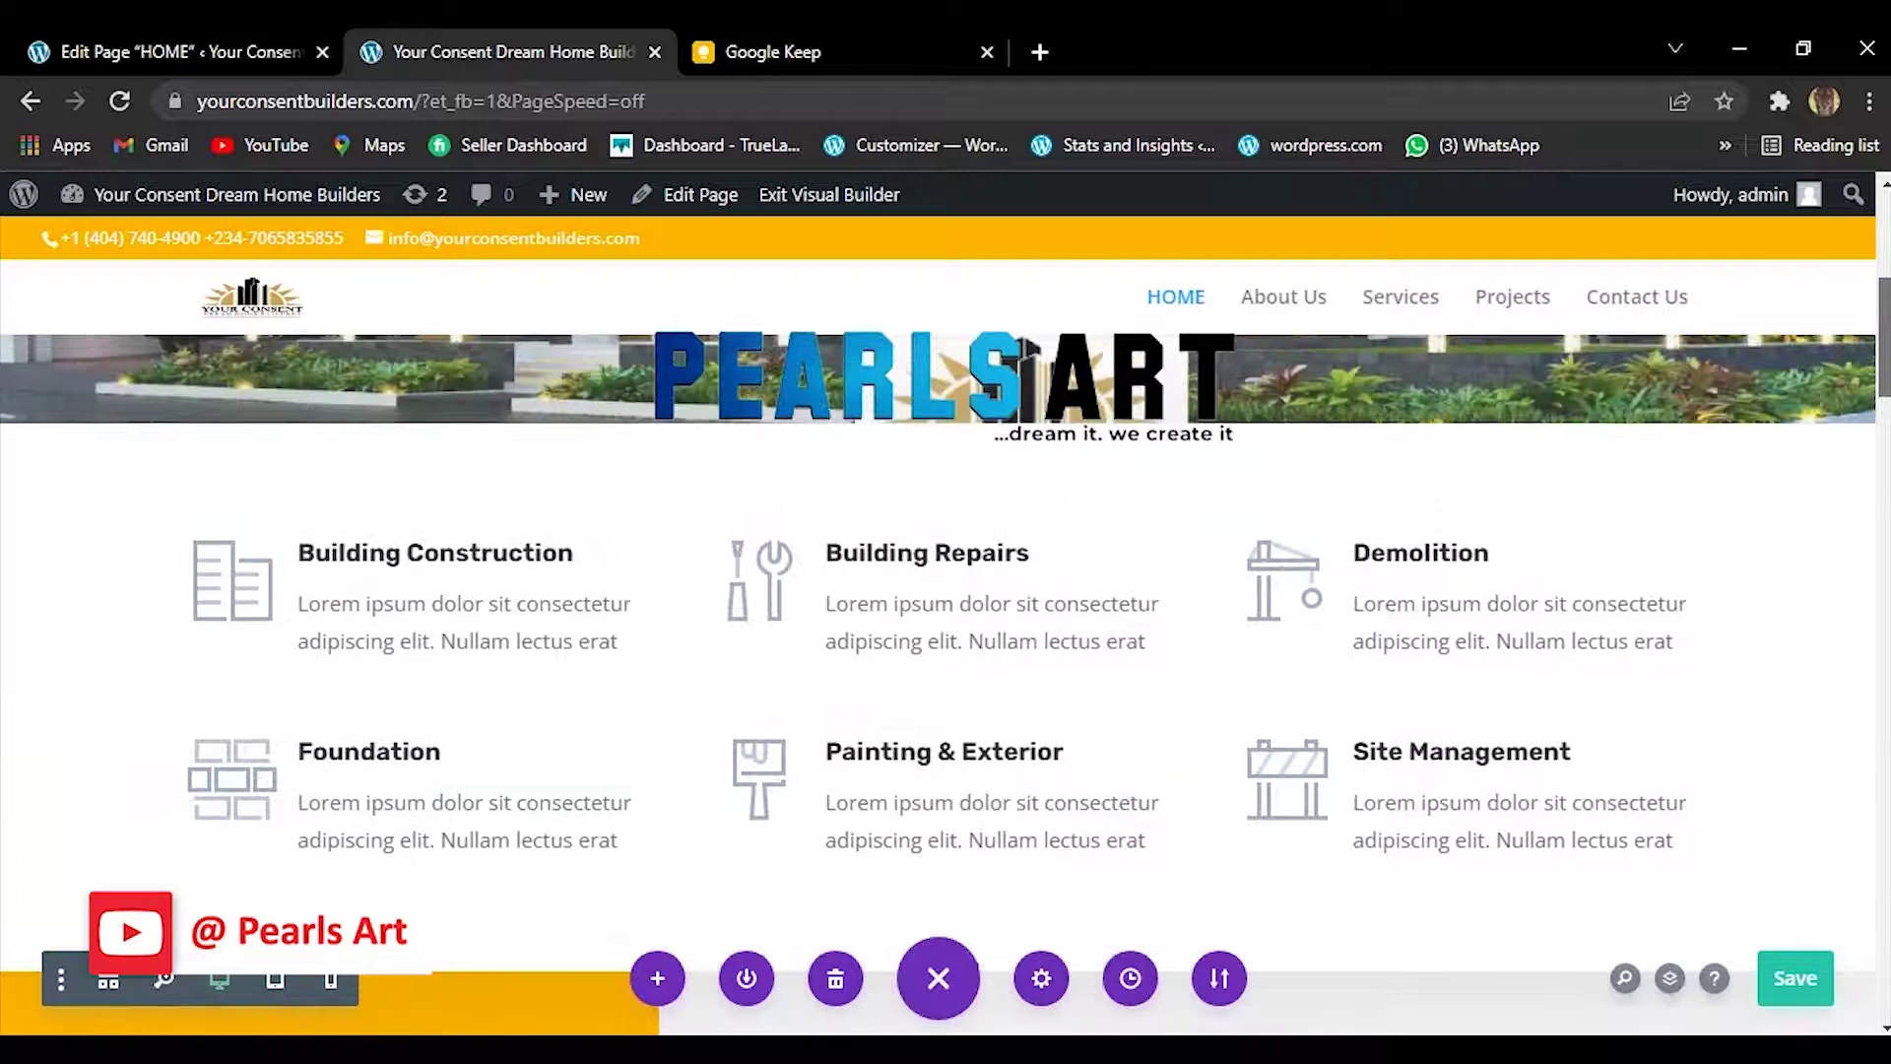
pyautogui.click(783, 36)
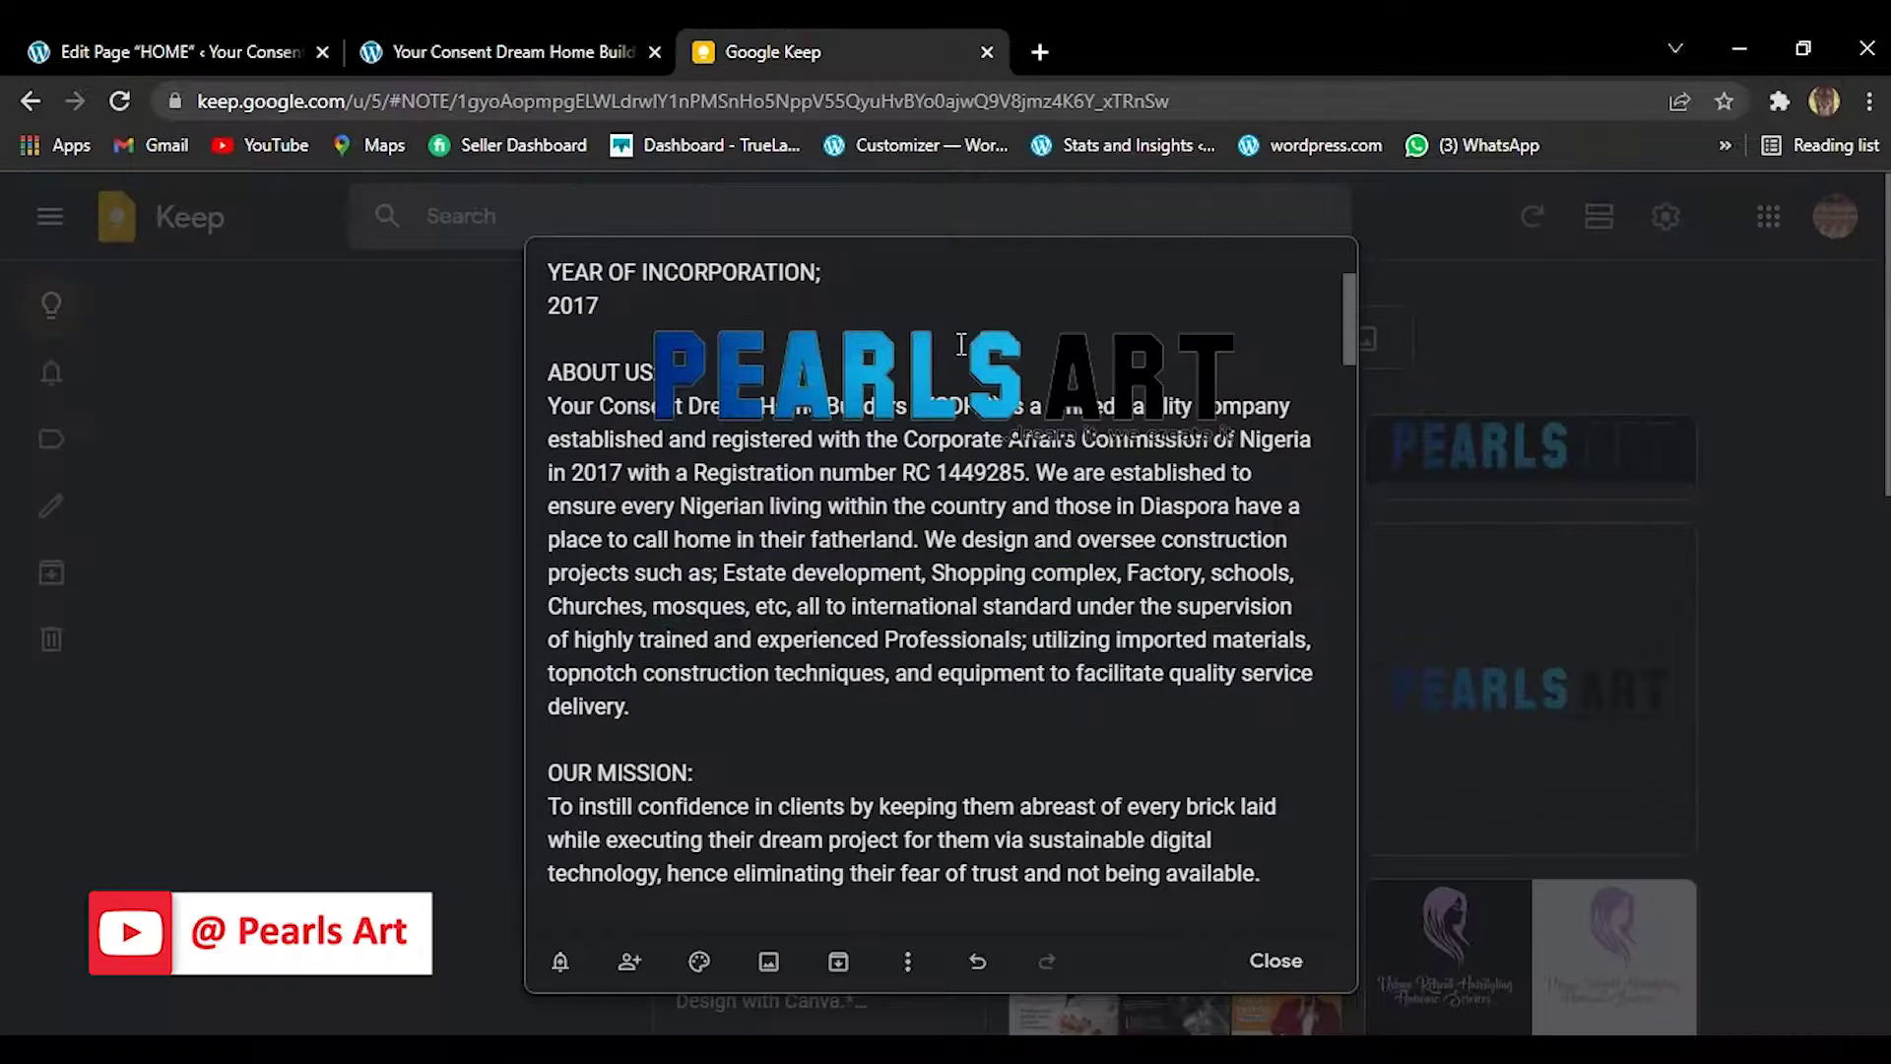
# Reopen the YOUR CONSENT WEB INFO note in Google Keep.
pyautogui.moveTo(1345, 327); pyautogui.dragTo(1345, 455)
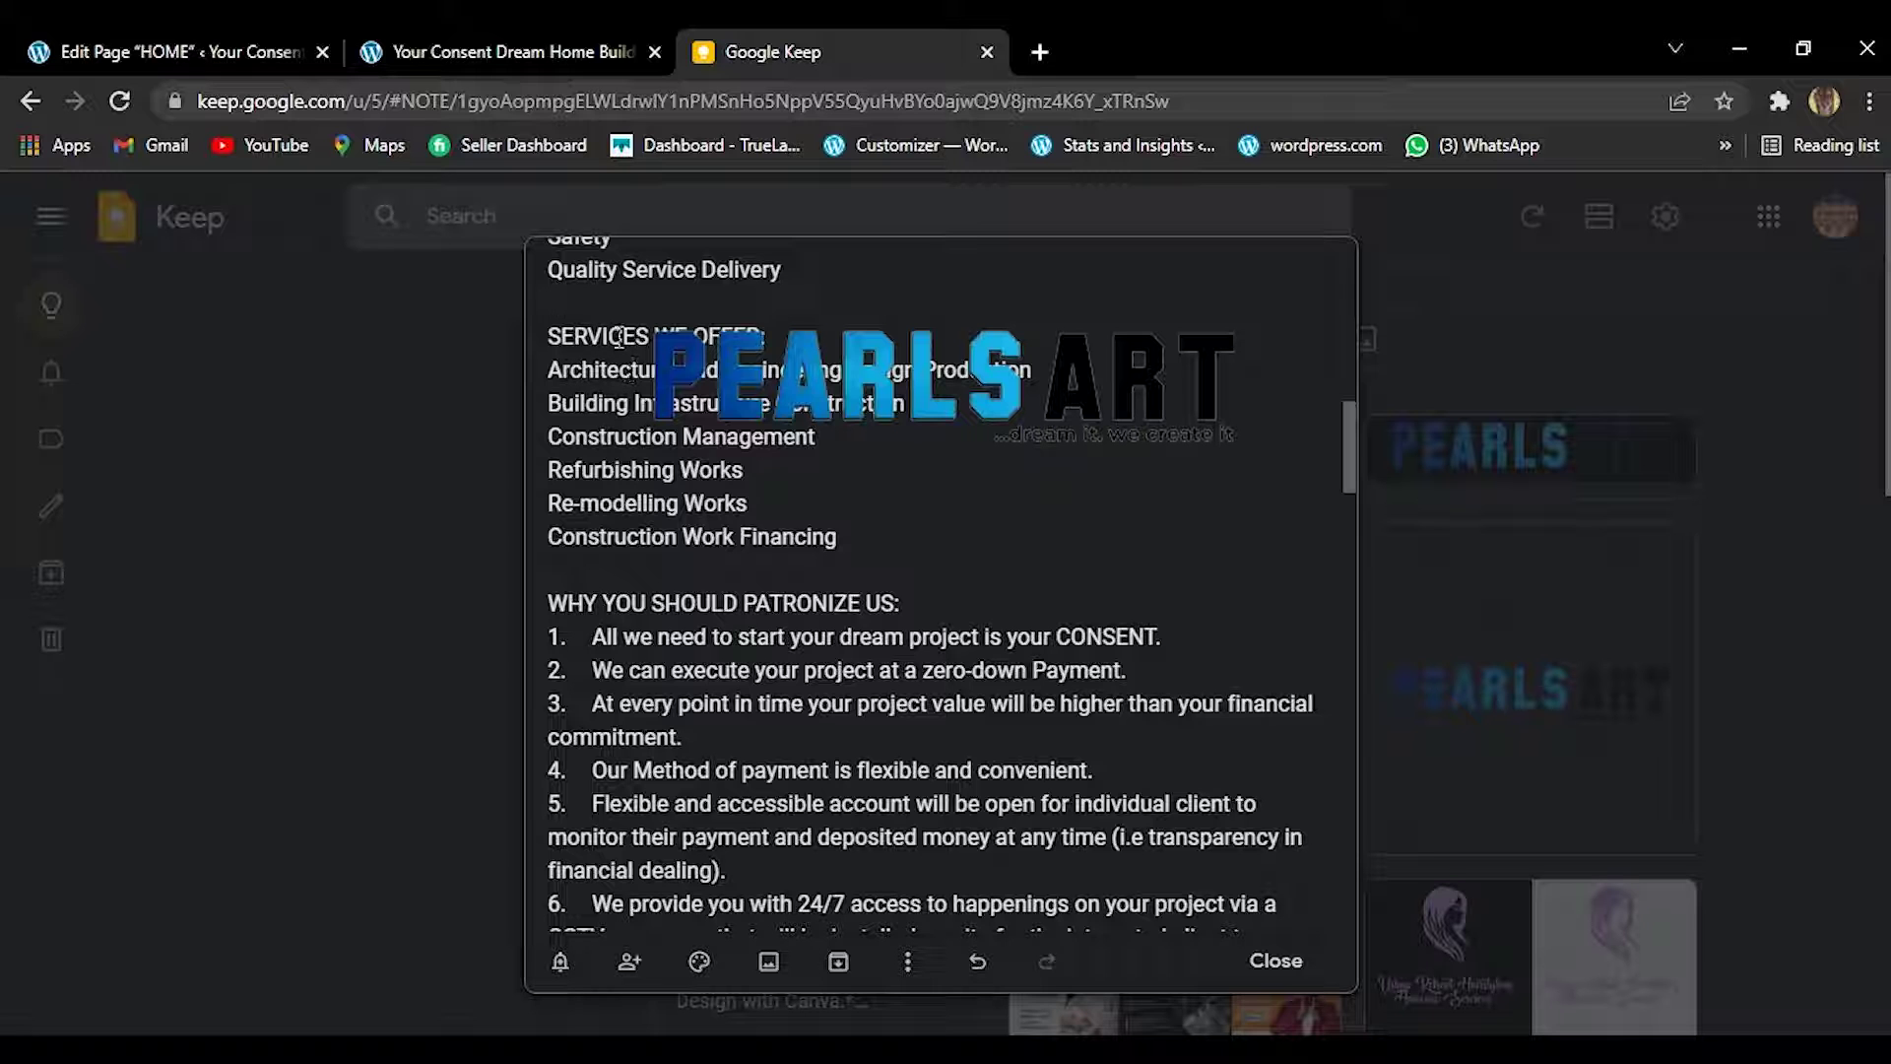
pyautogui.moveTo(1349, 455)
pyautogui.mouseDown()
pyautogui.moveTo(1322, 934)
pyautogui.moveTo(1357, 635)
pyautogui.moveTo(1309, 285)
pyautogui.moveTo(1340, 459)
pyautogui.mouseUp()
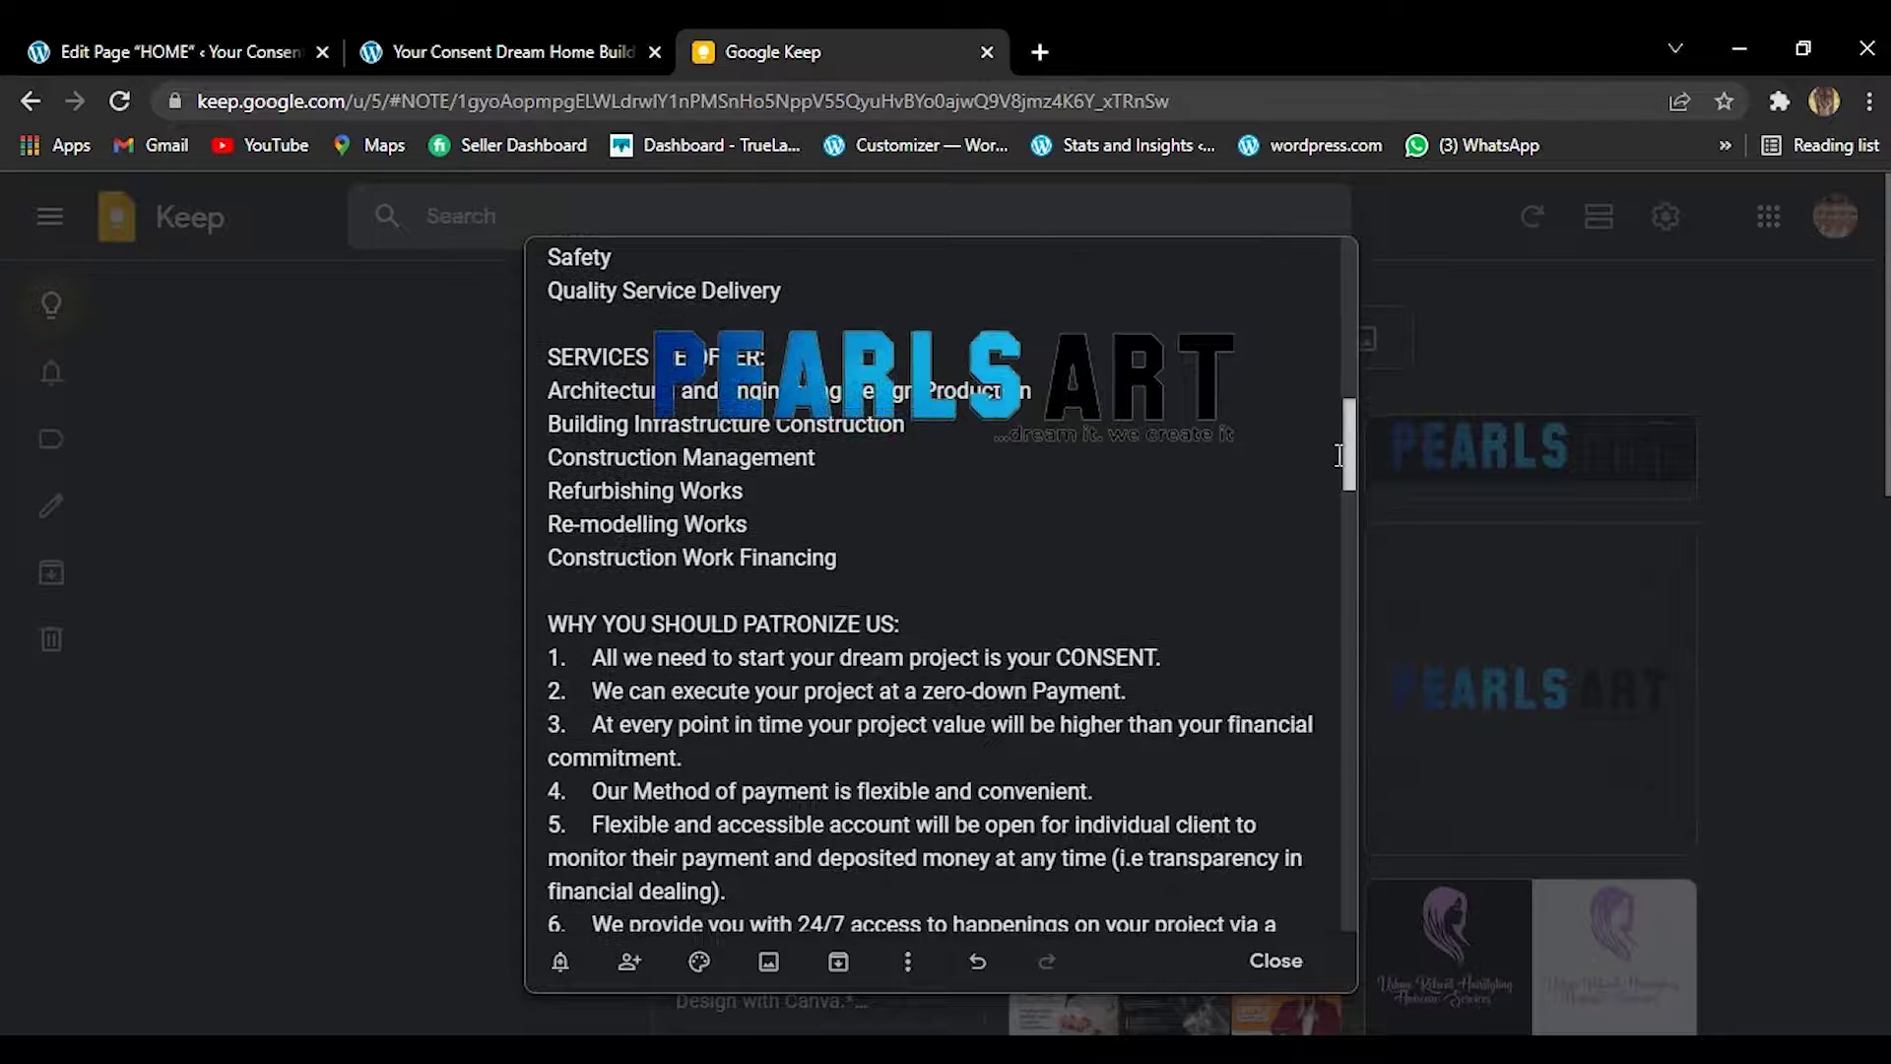
pyautogui.click(306, 513)
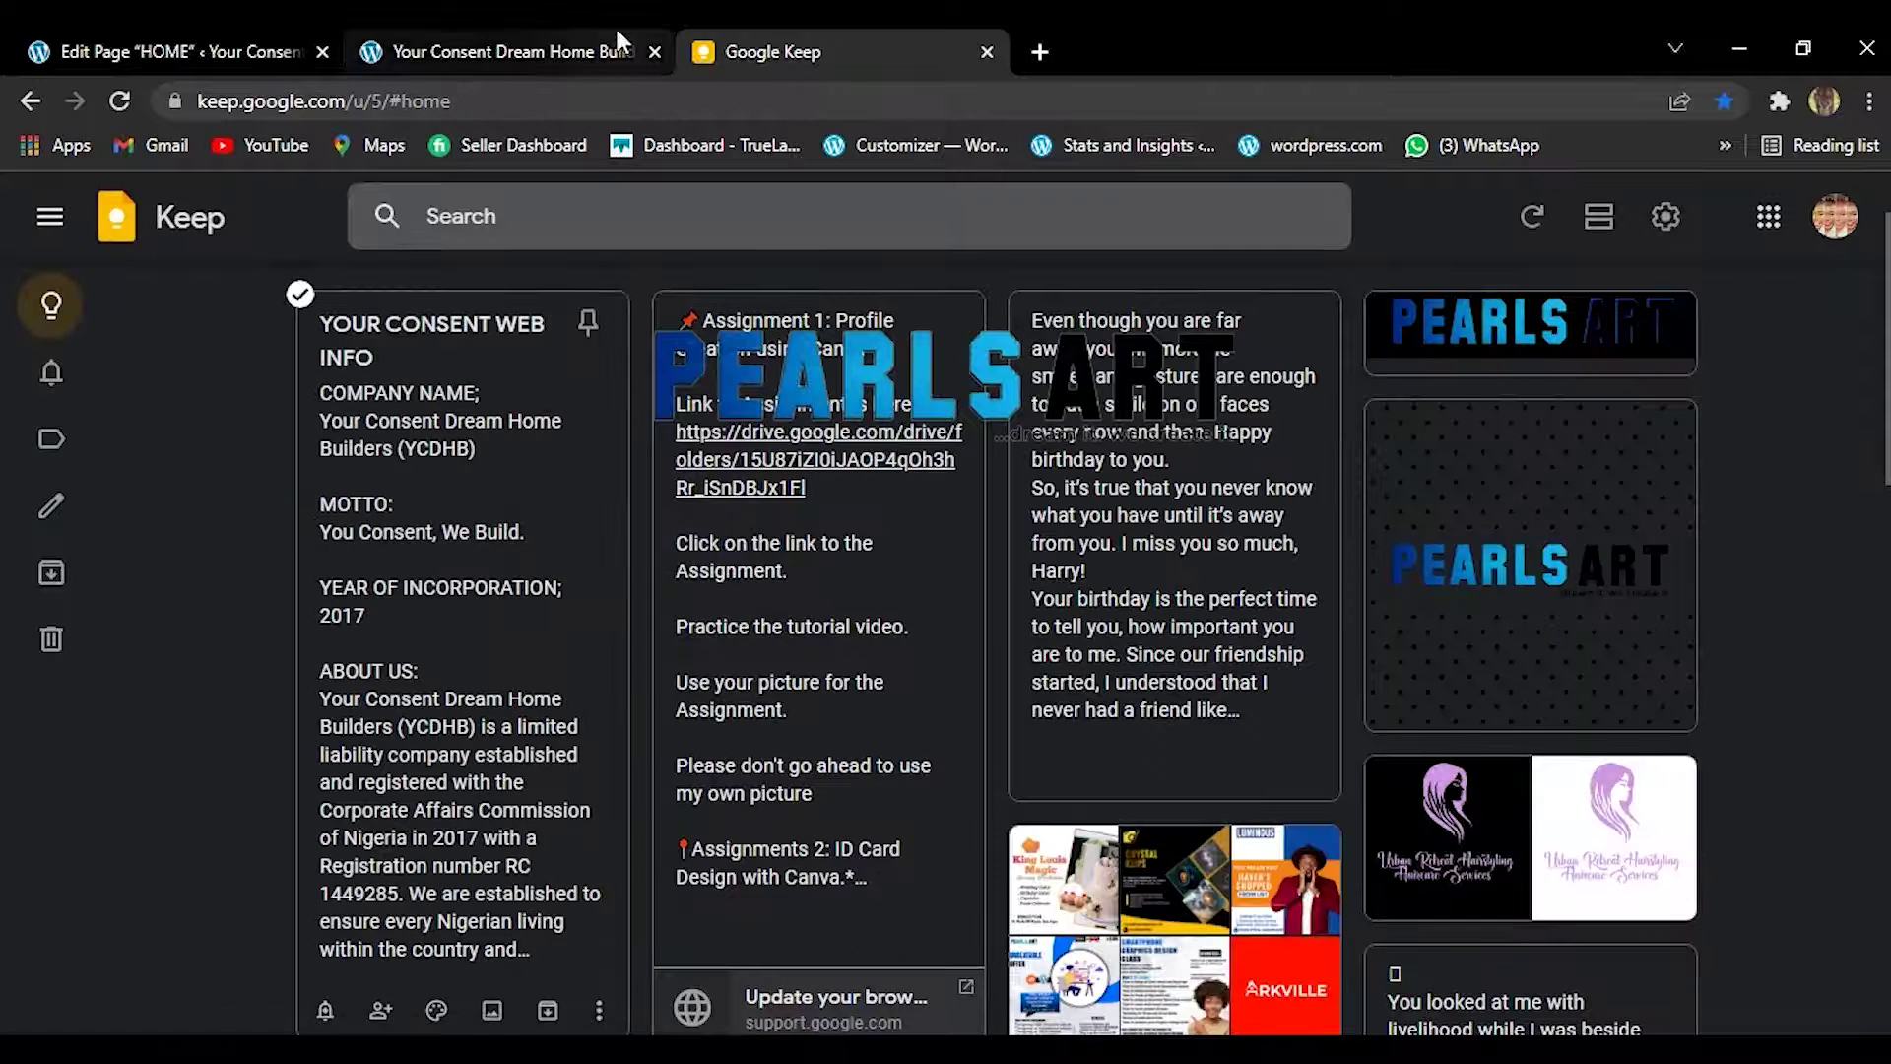
pyautogui.click(424, 413)
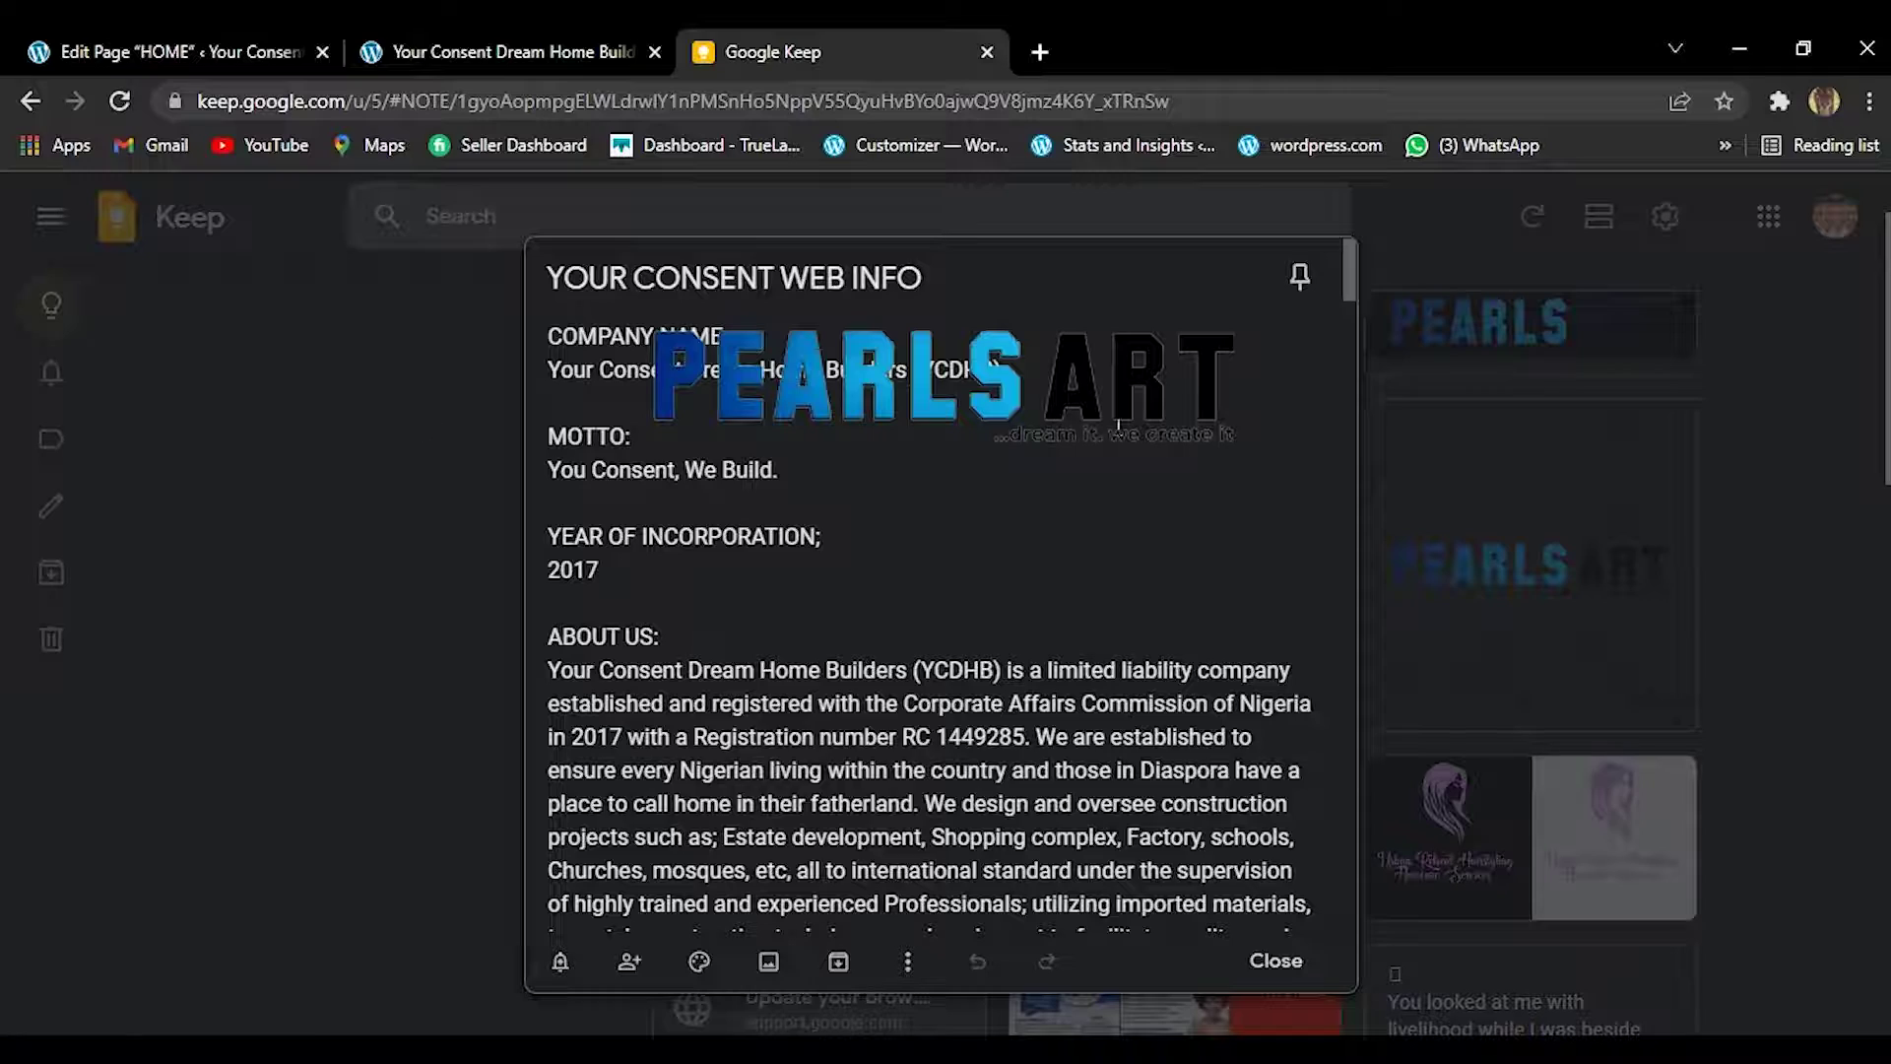
pyautogui.click(1347, 434)
pyautogui.moveTo(1344, 434)
pyautogui.mouseDown()
pyautogui.moveTo(1320, 553)
pyautogui.moveTo(1344, 357)
pyautogui.moveTo(1345, 465)
pyautogui.mouseUp()
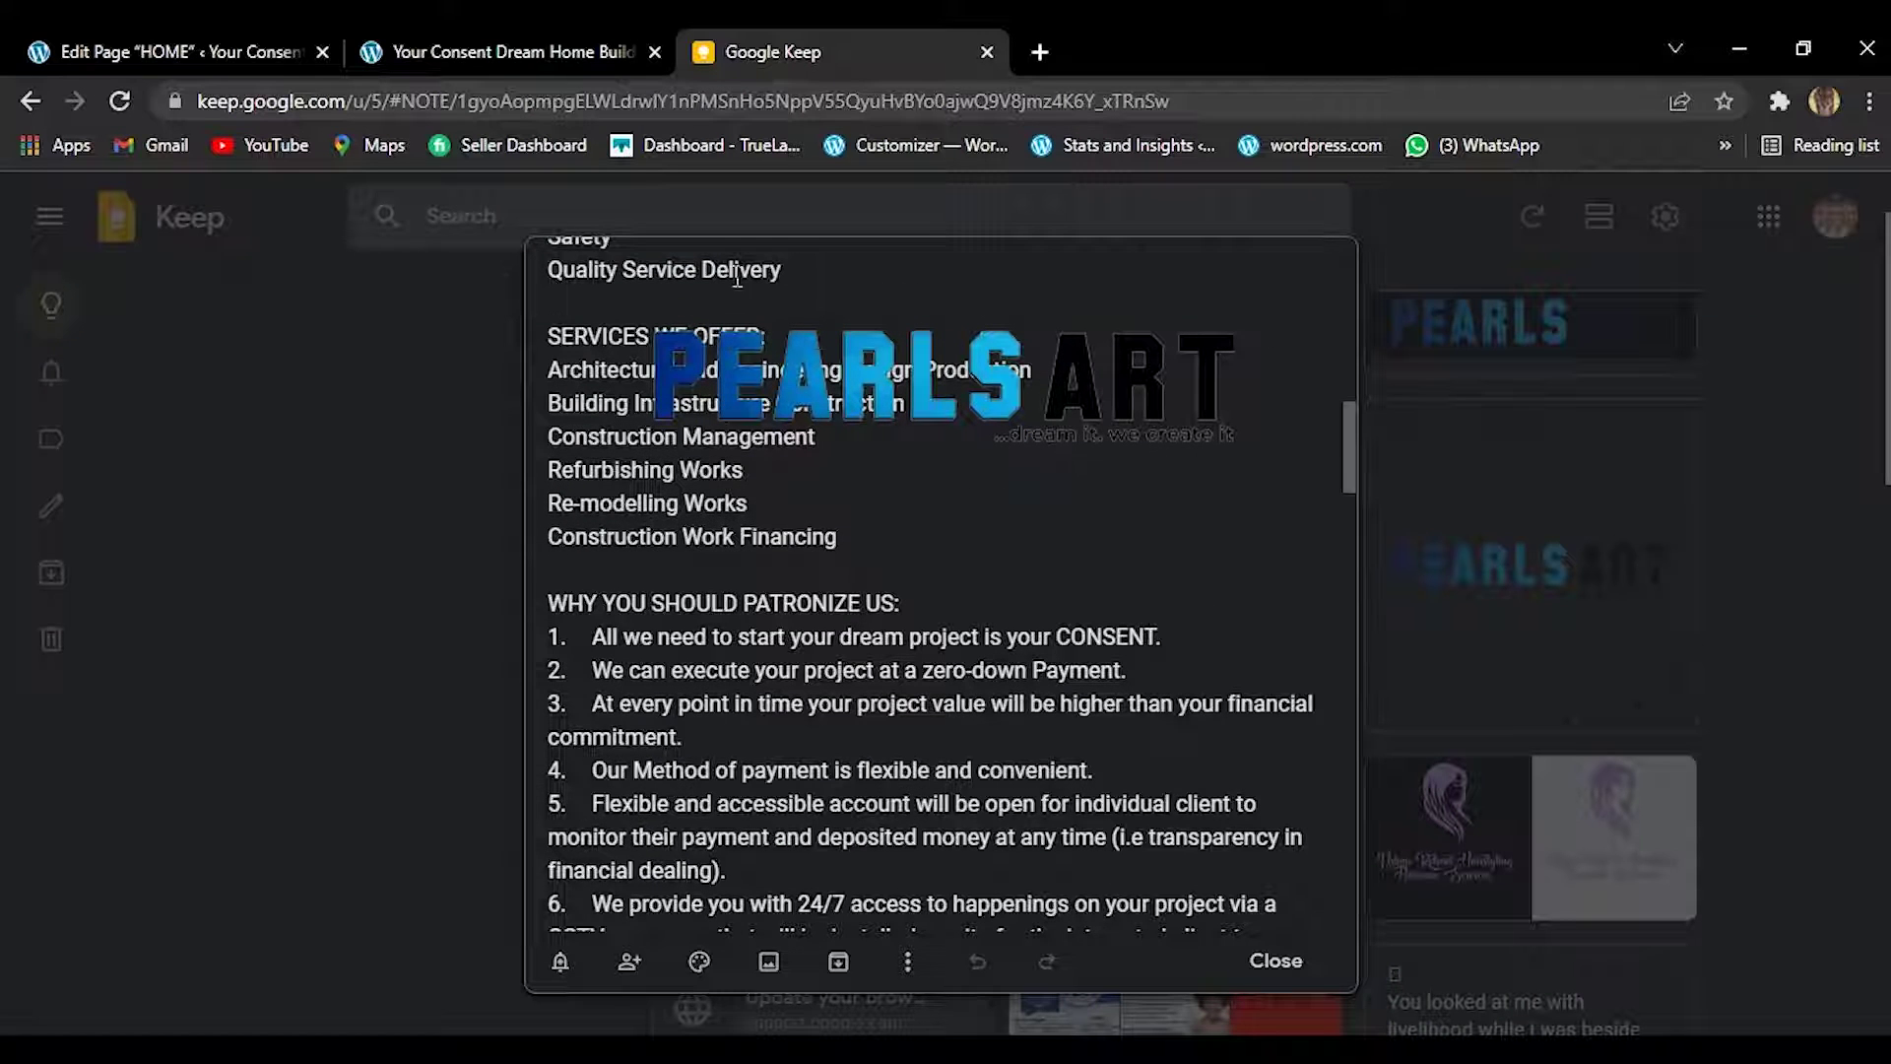
pyautogui.click(364, 27)
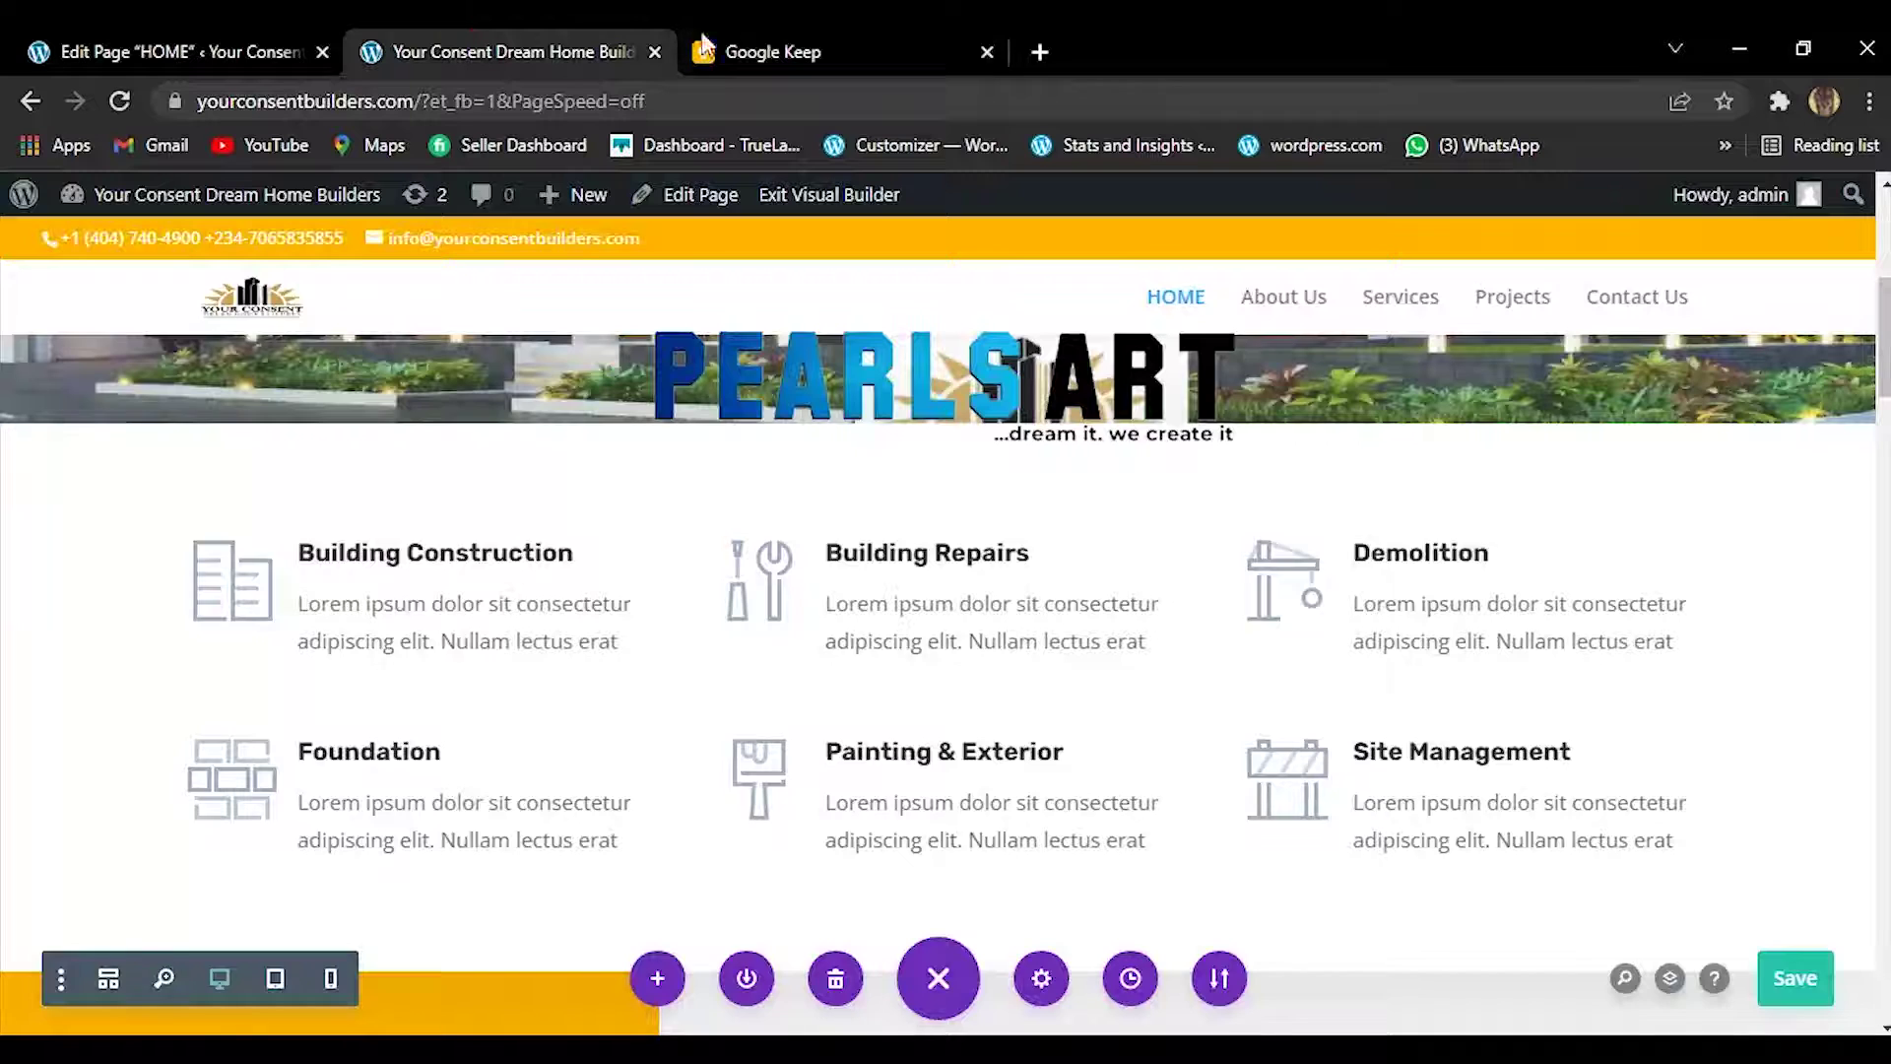
pyautogui.click(749, 35)
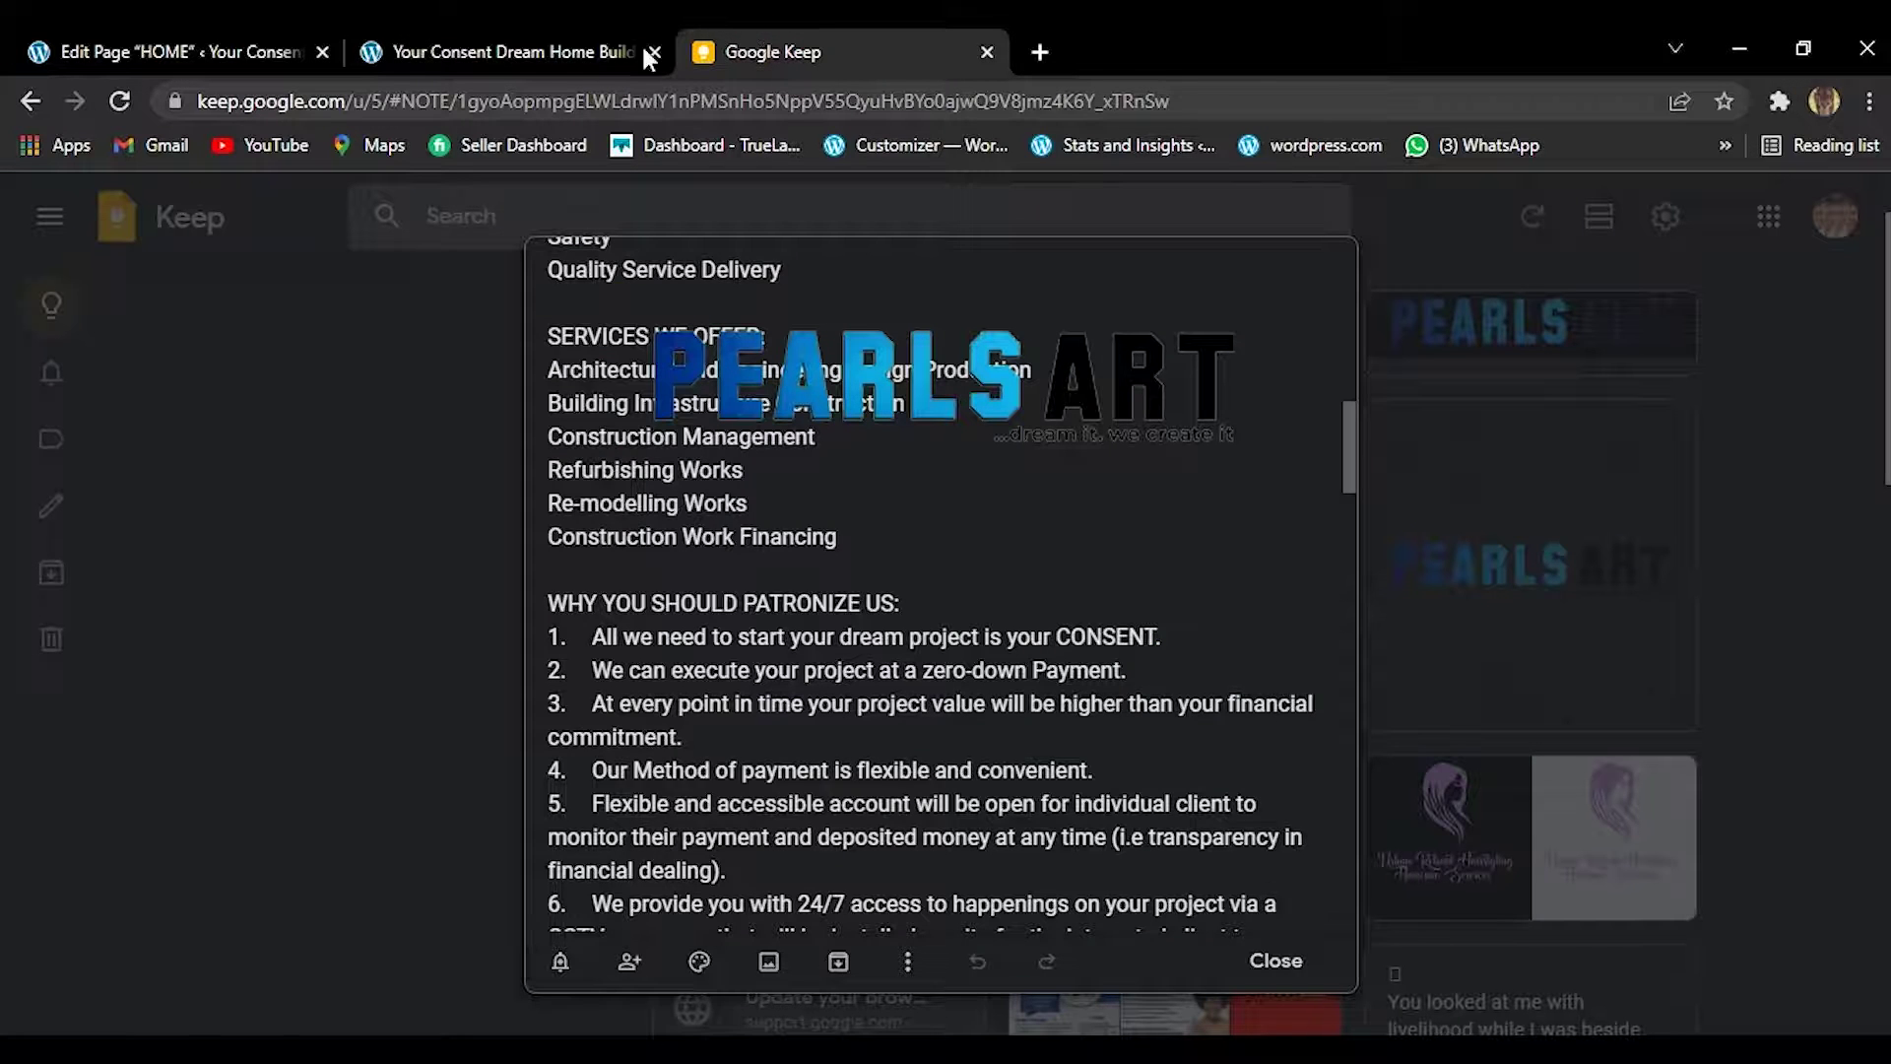
pyautogui.click(547, 36)
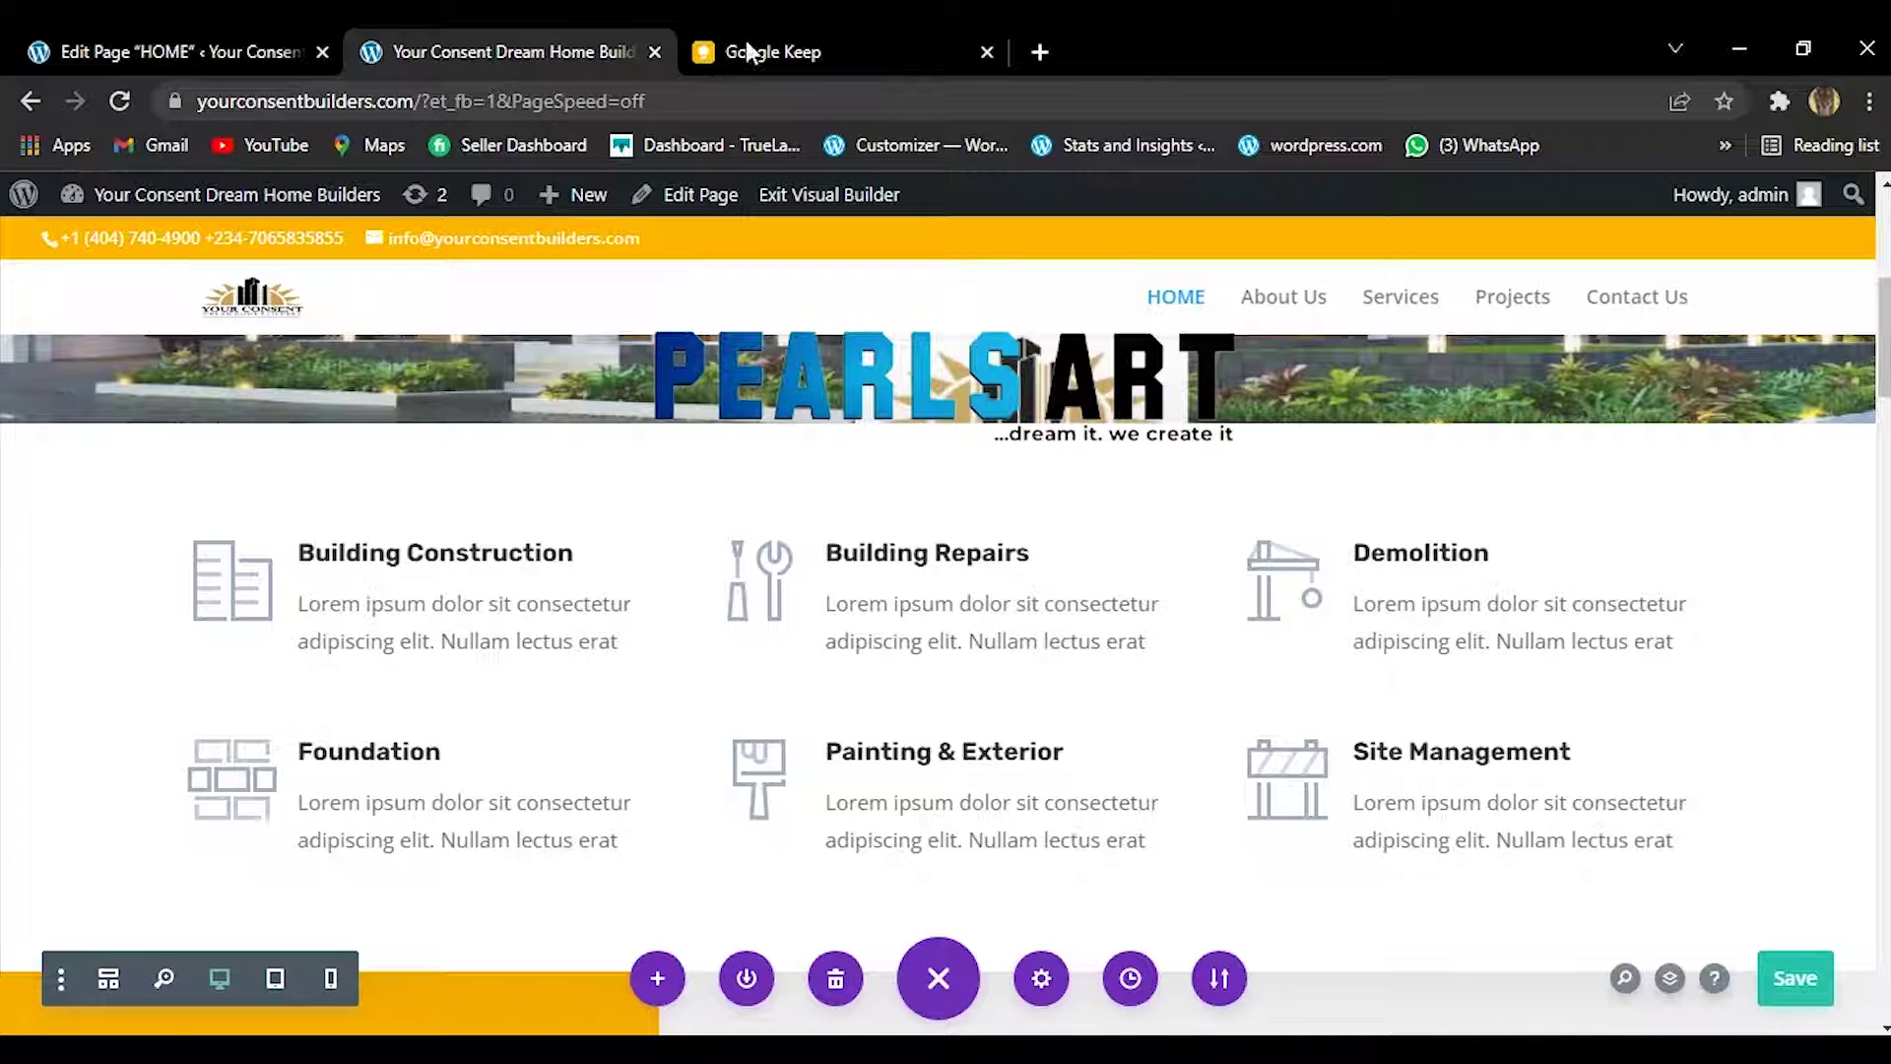
pyautogui.click(823, 28)
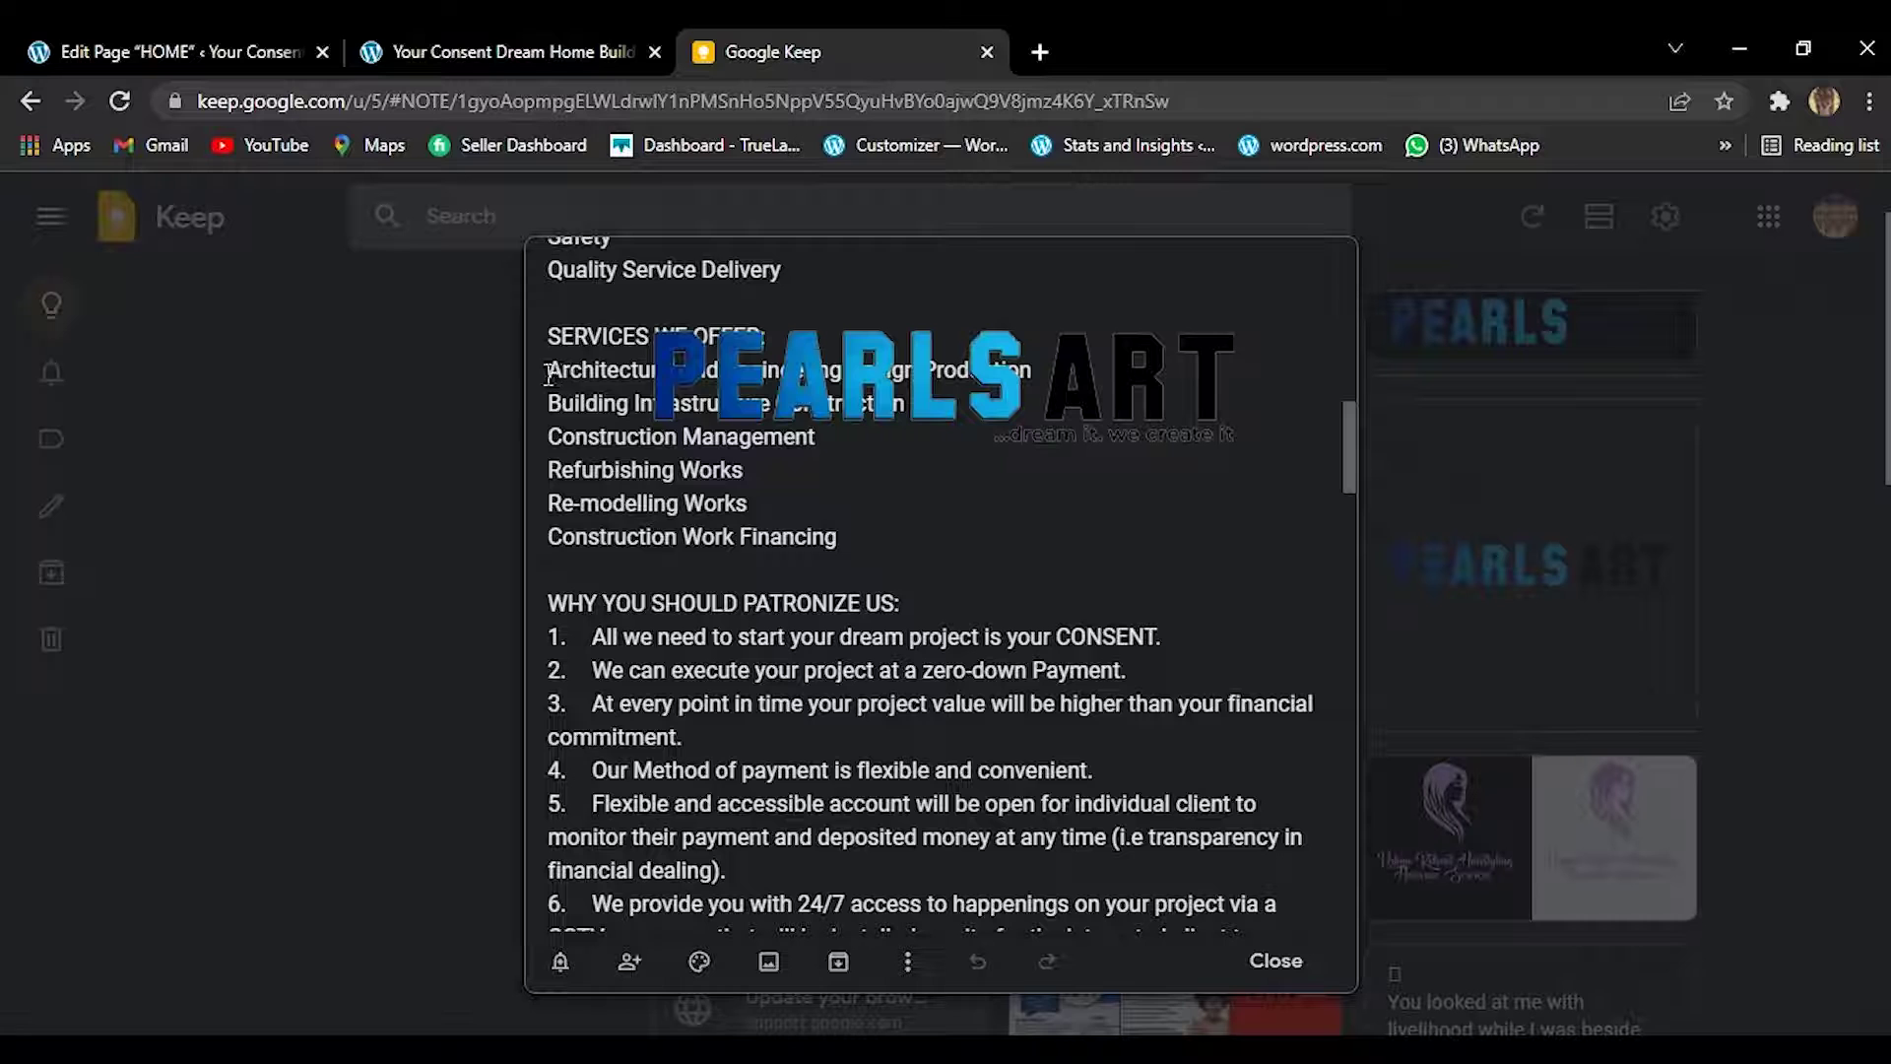
# Copy the 'Architectural and Engineering Design Production' service line.
pyautogui.moveTo(548, 373); pyautogui.dragTo(1037, 380)
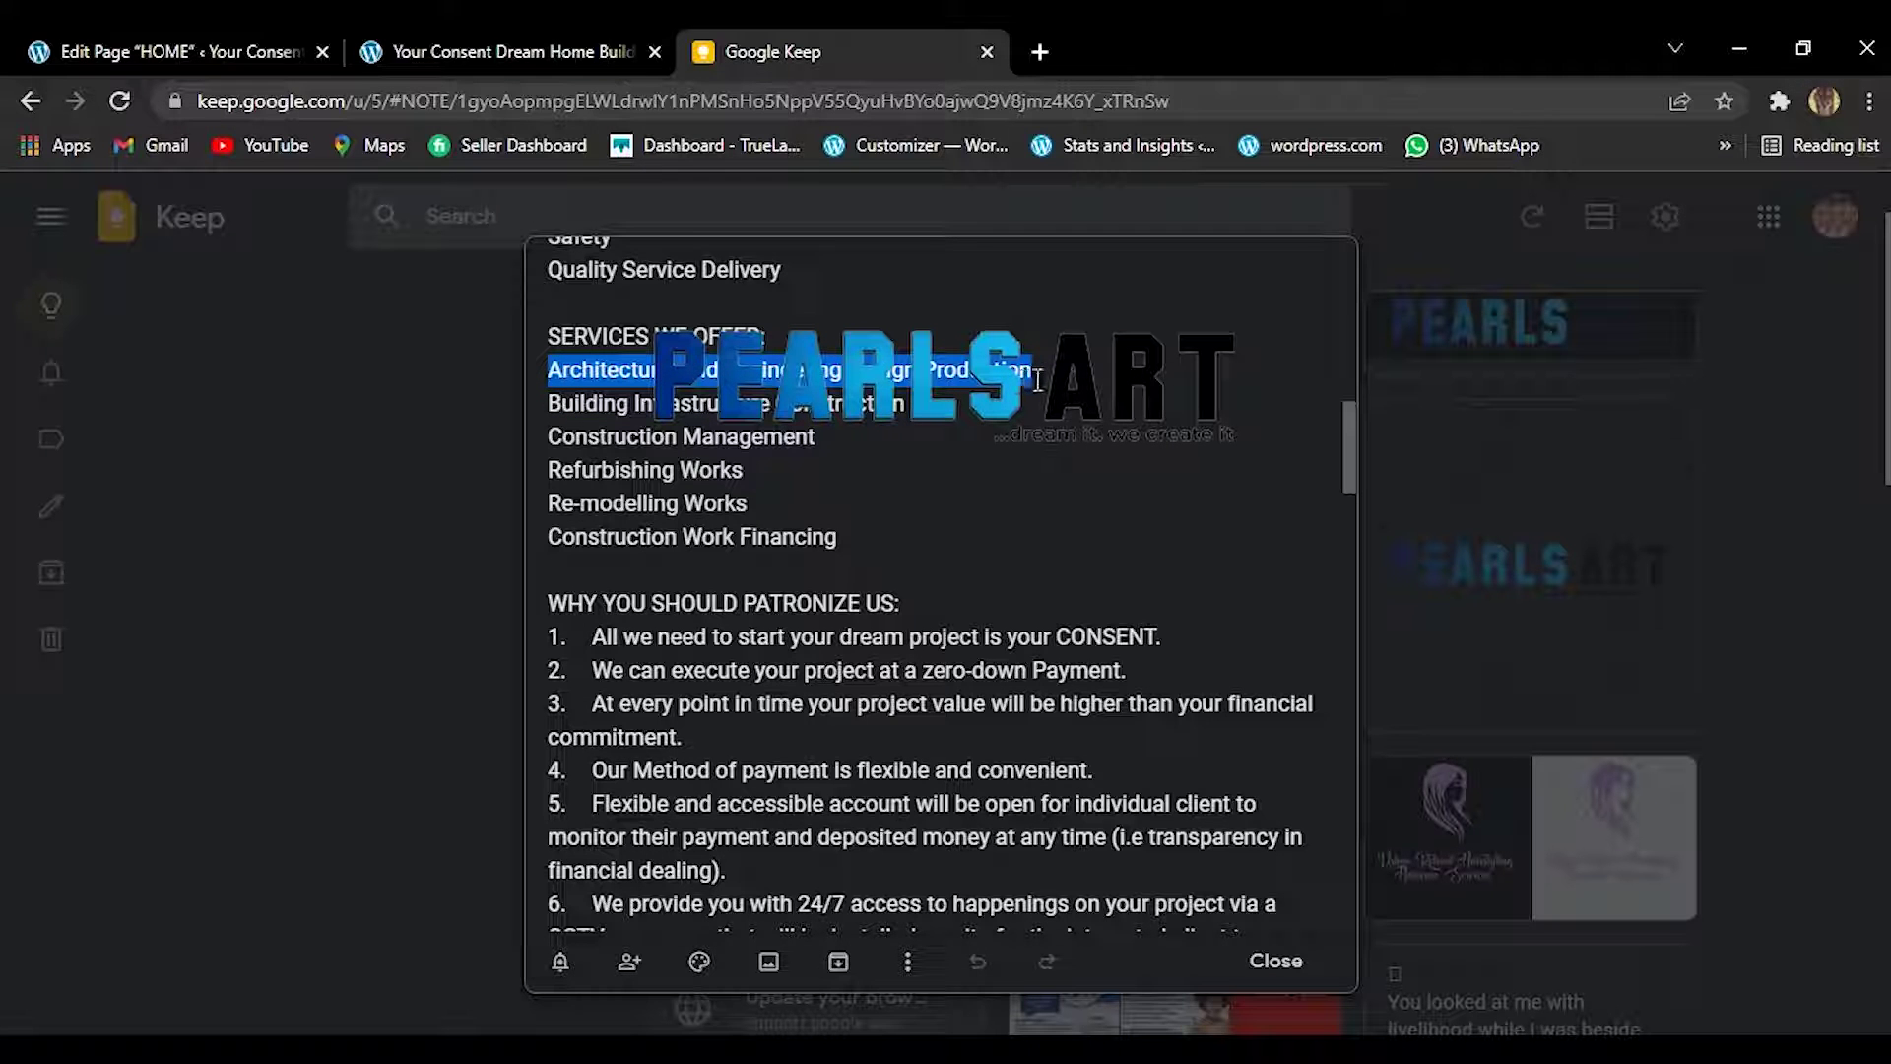
pyautogui.rightClick(1039, 380)
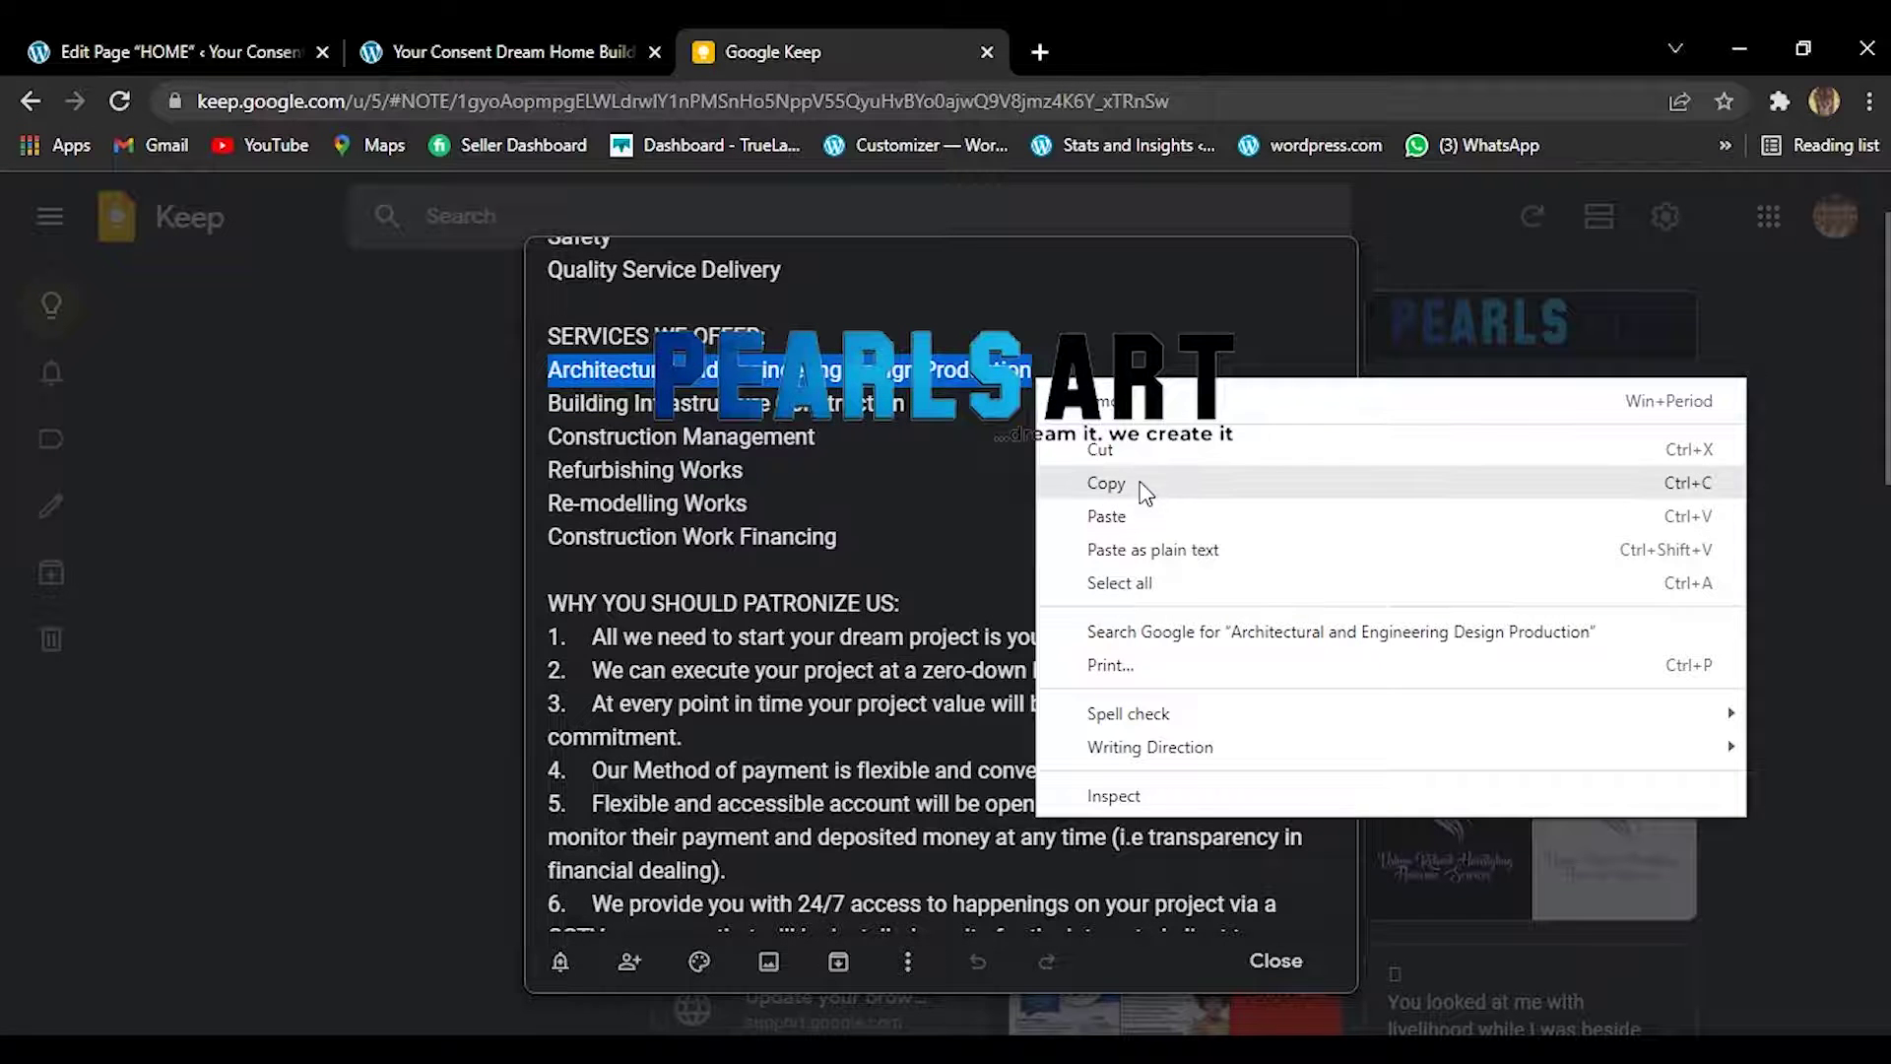
pyautogui.click(1145, 490)
# Paste 'Architectural and Engineering Design Production' as the Building Construction card's title and save it.
pyautogui.click(453, 62)
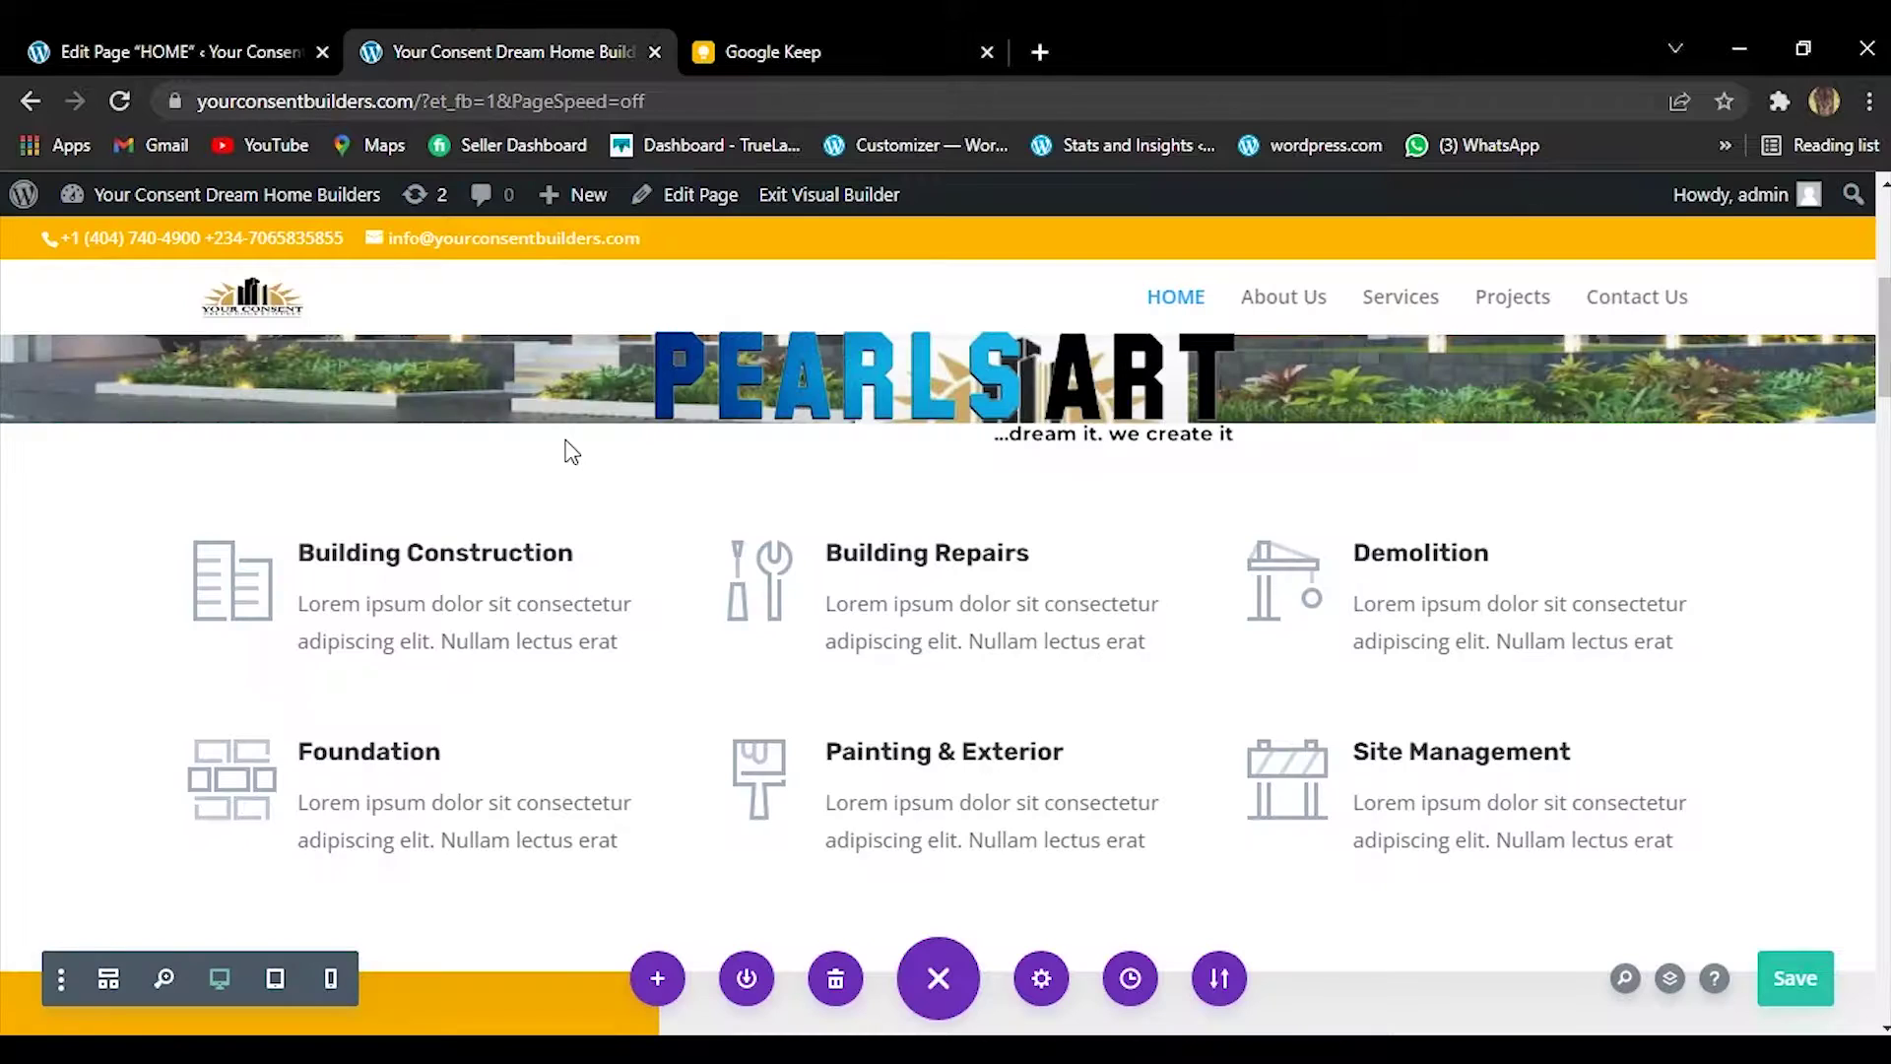
pyautogui.moveTo(405, 610)
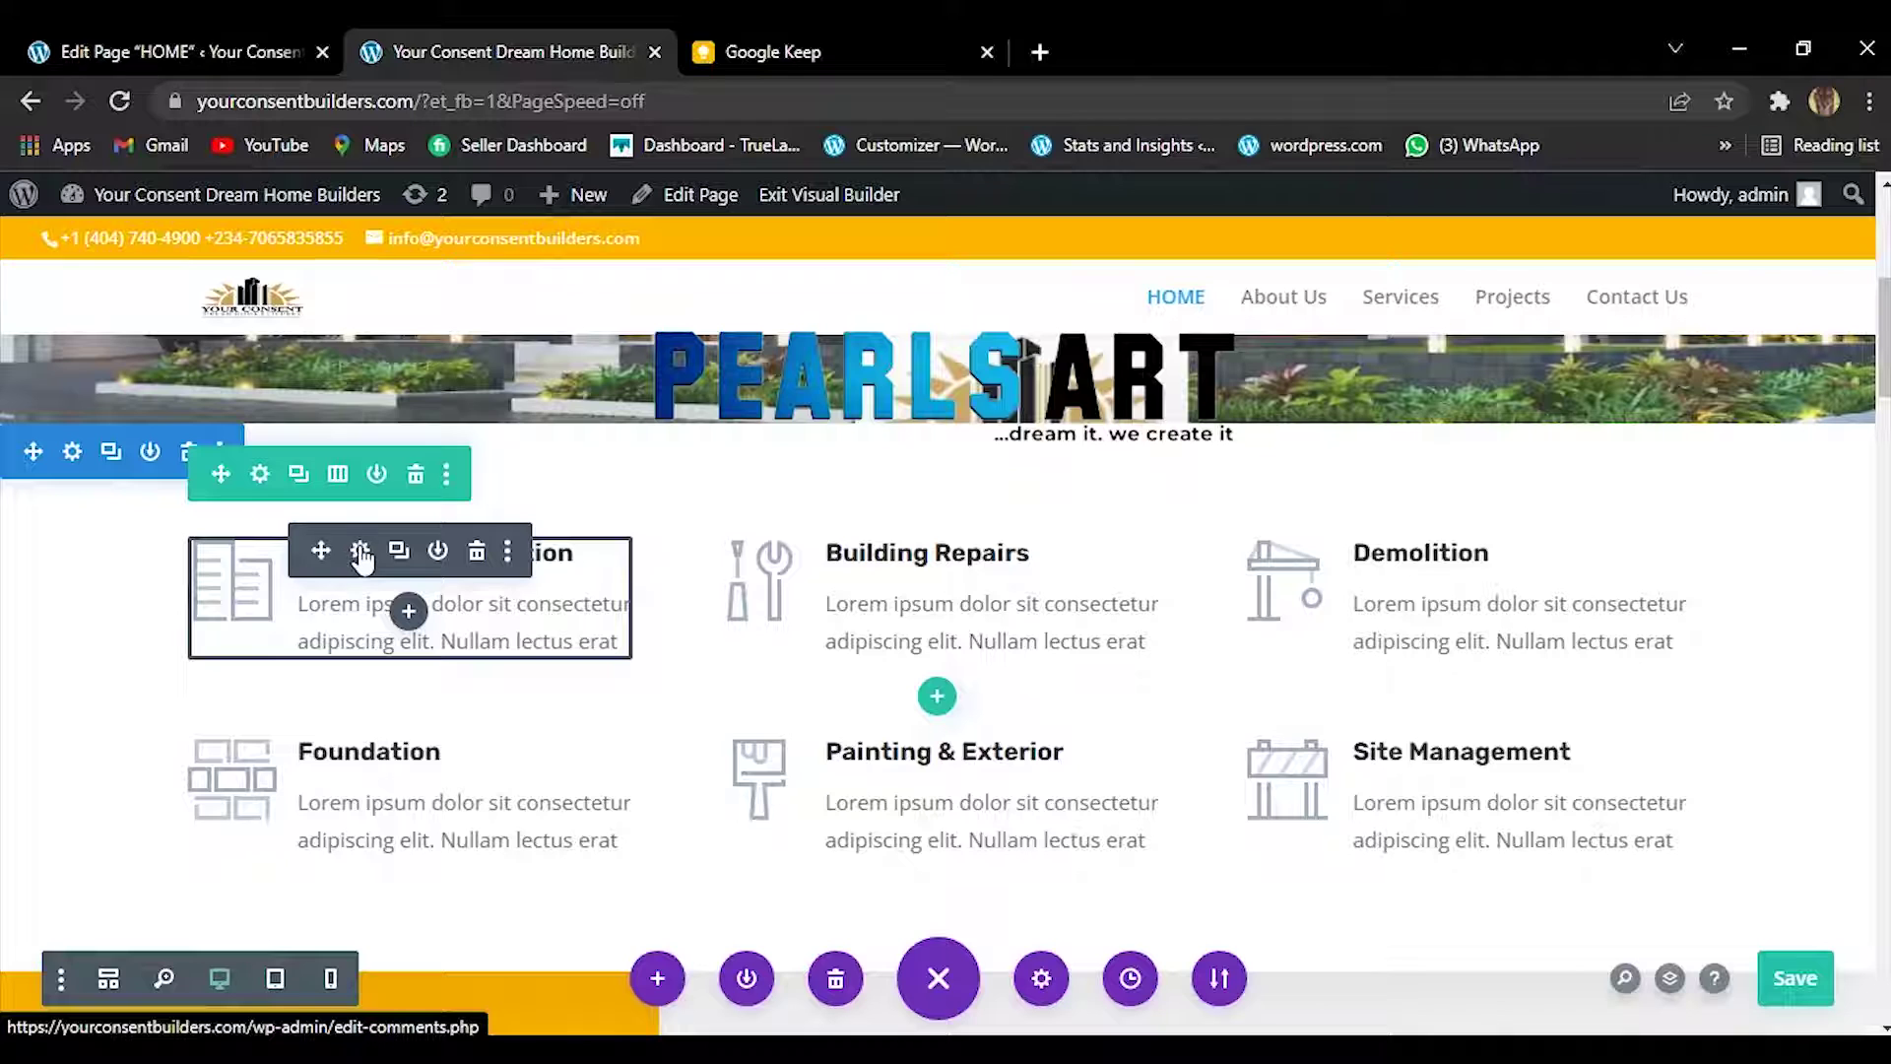
pyautogui.doubleClick(317, 603)
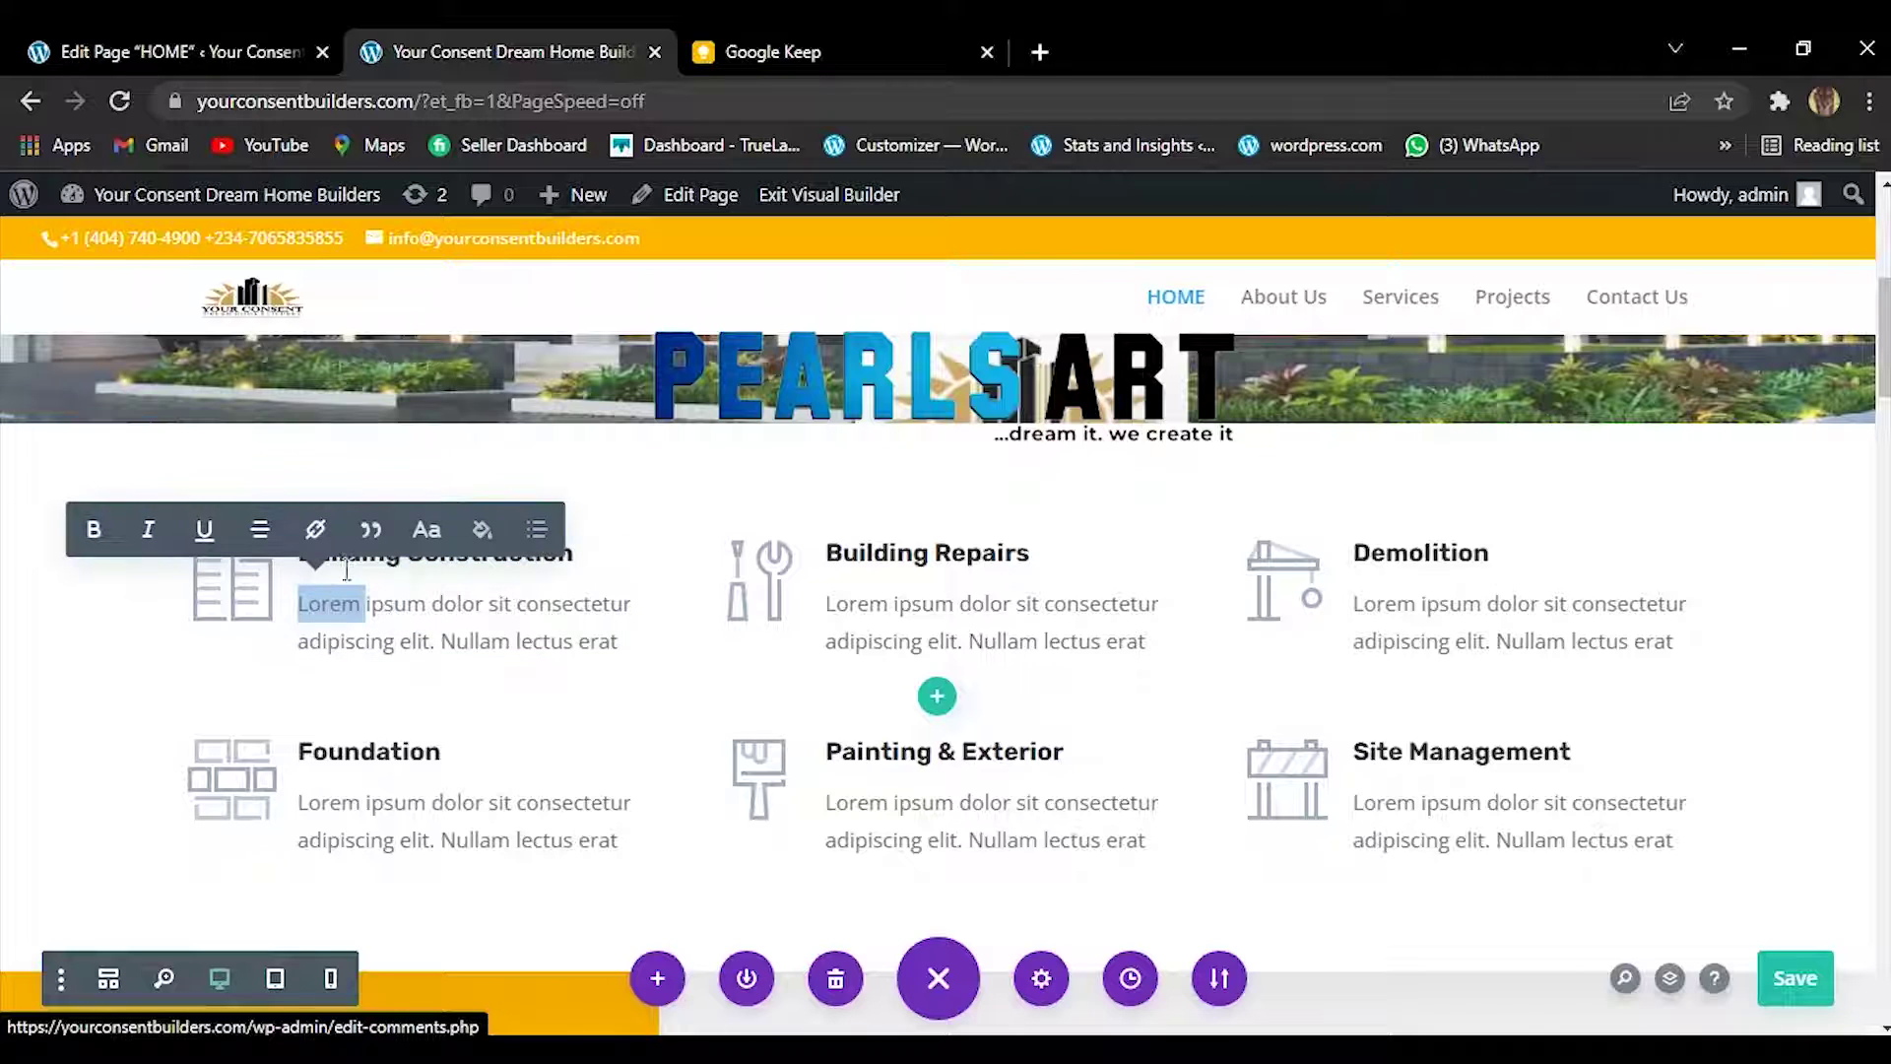
pyautogui.click(444, 557)
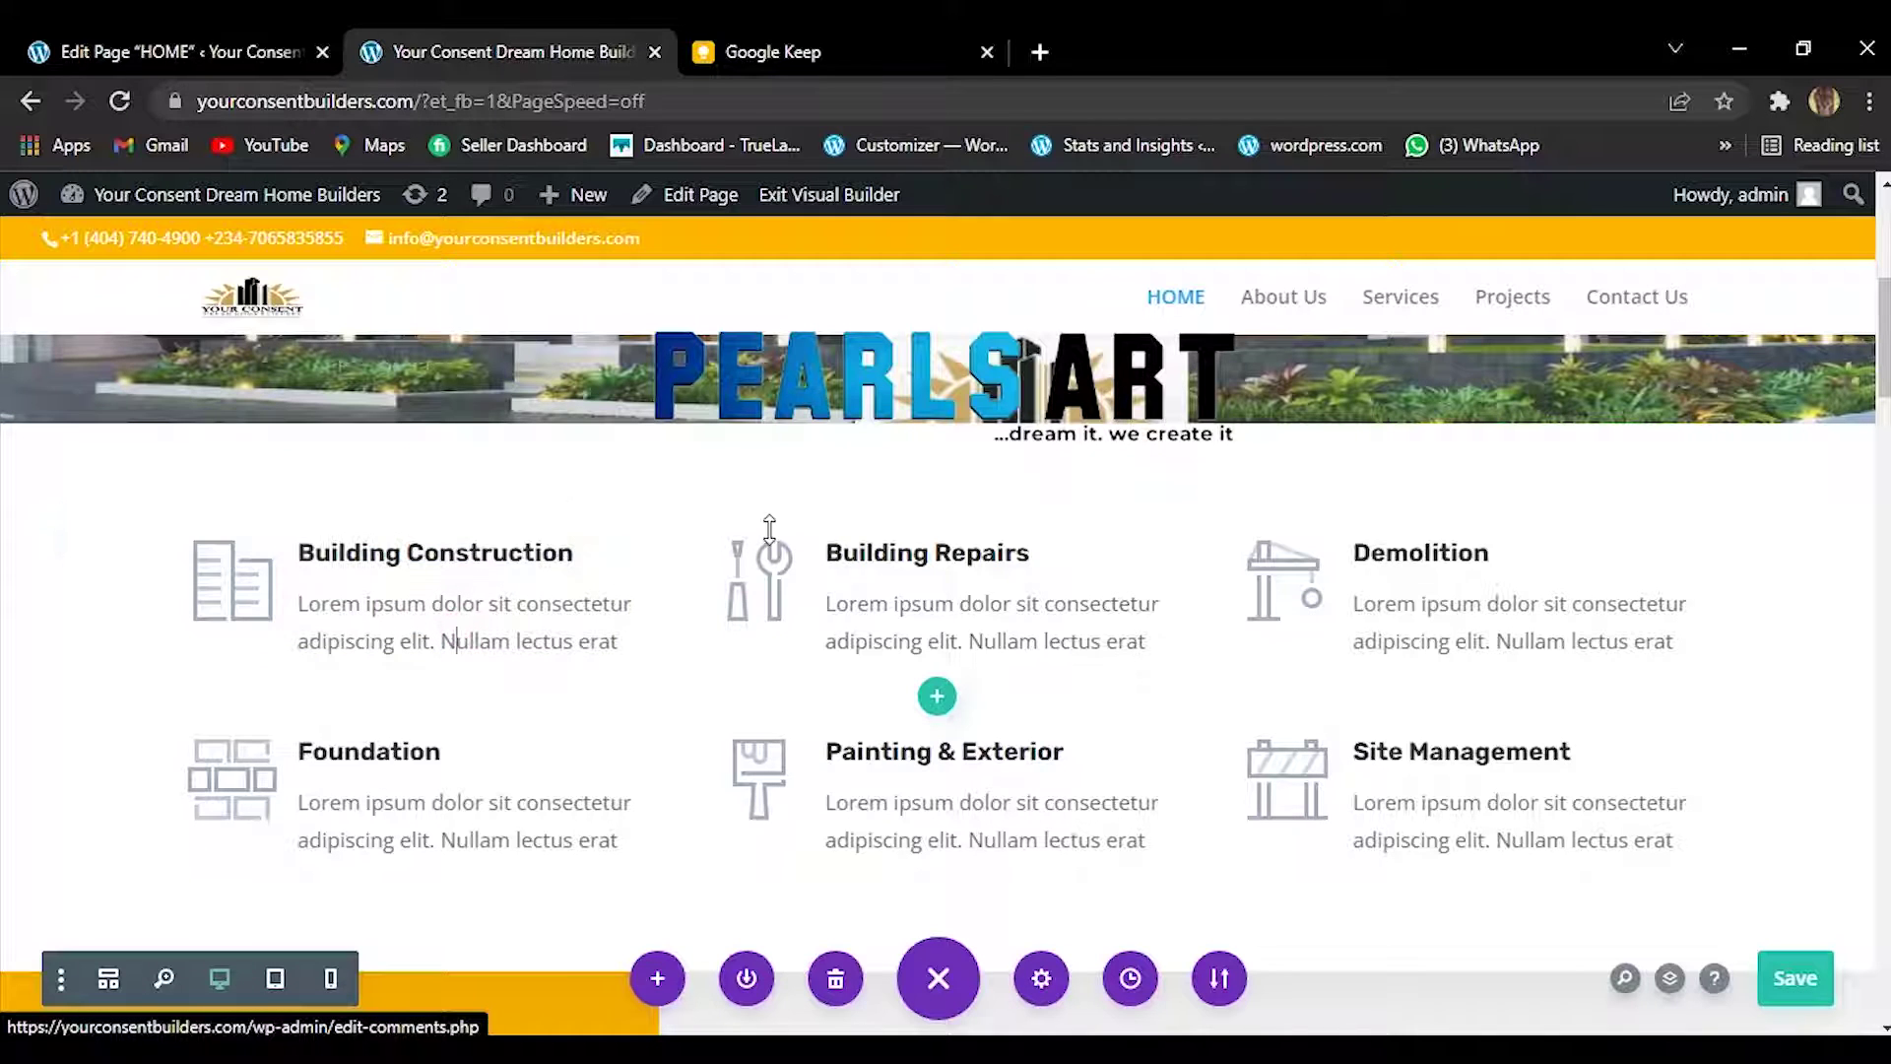
pyautogui.click(457, 557)
pyautogui.click(626, 507)
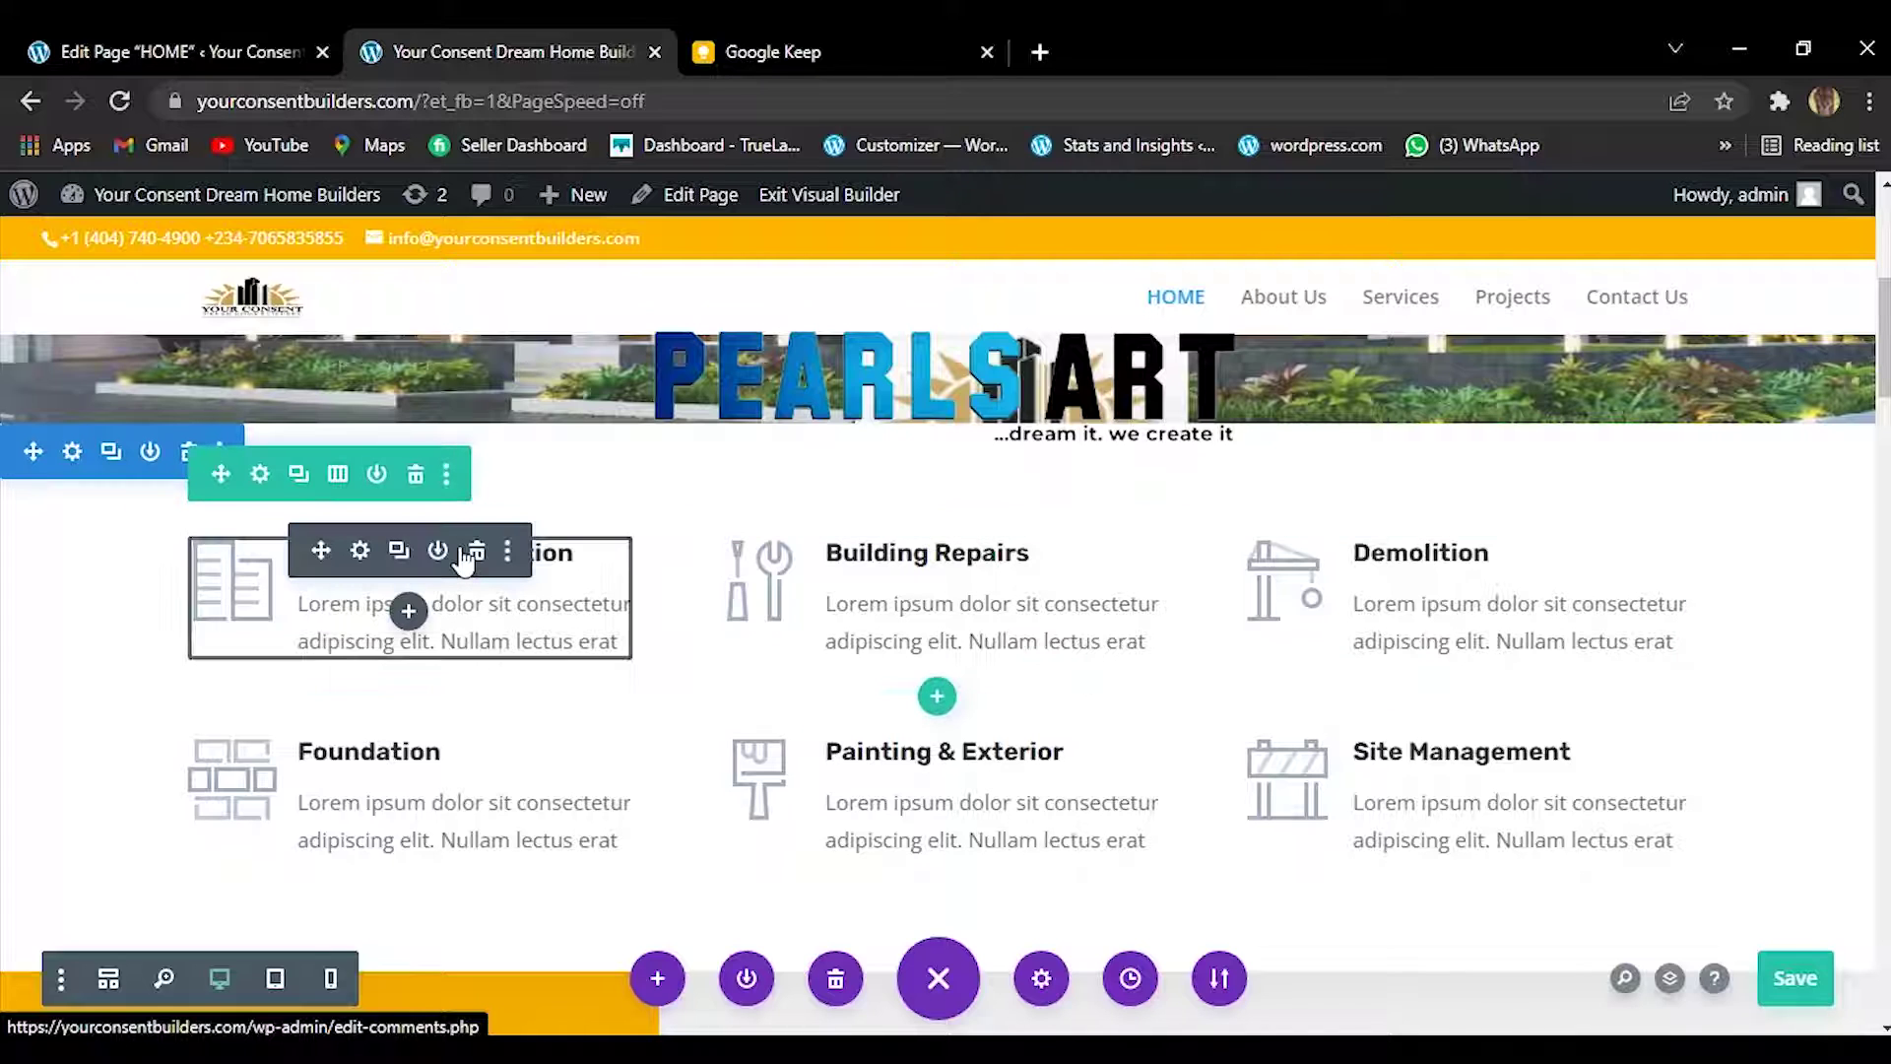
pyautogui.click(359, 549)
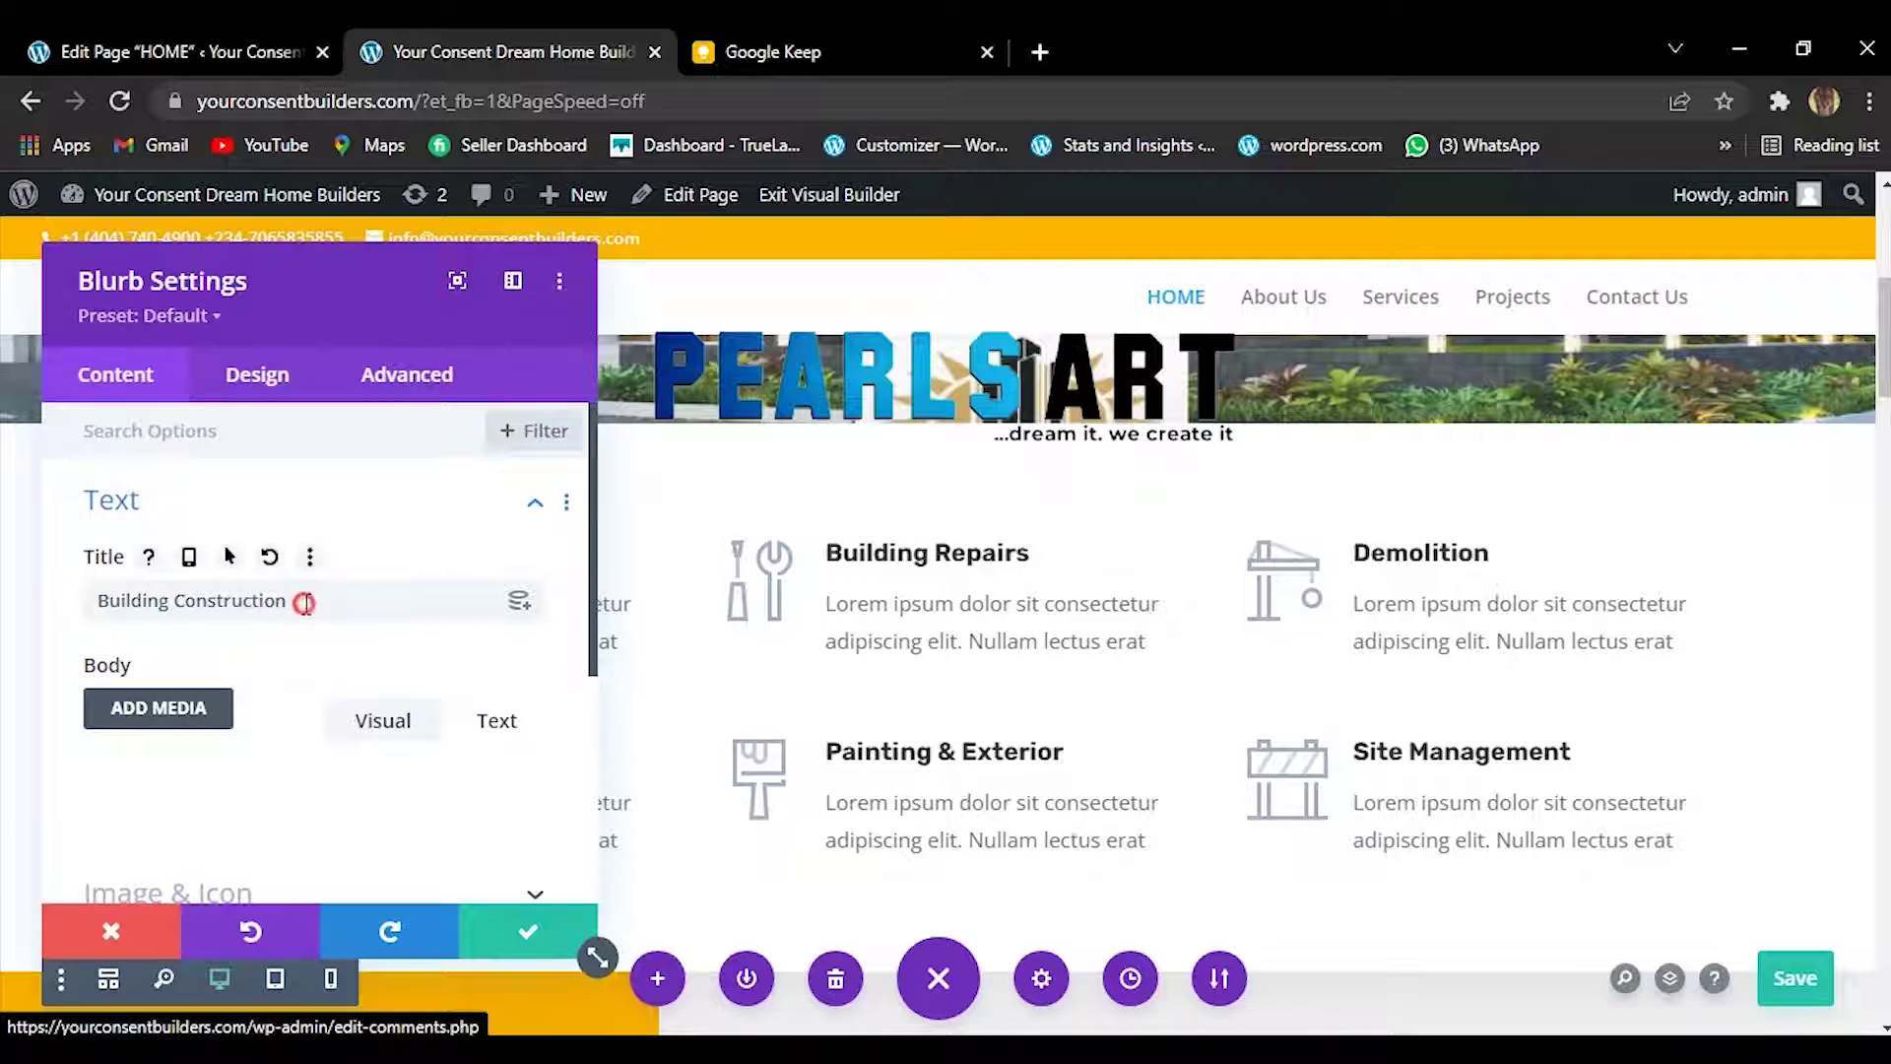
pyautogui.moveTo(293, 599); pyautogui.dragTo(109, 581)
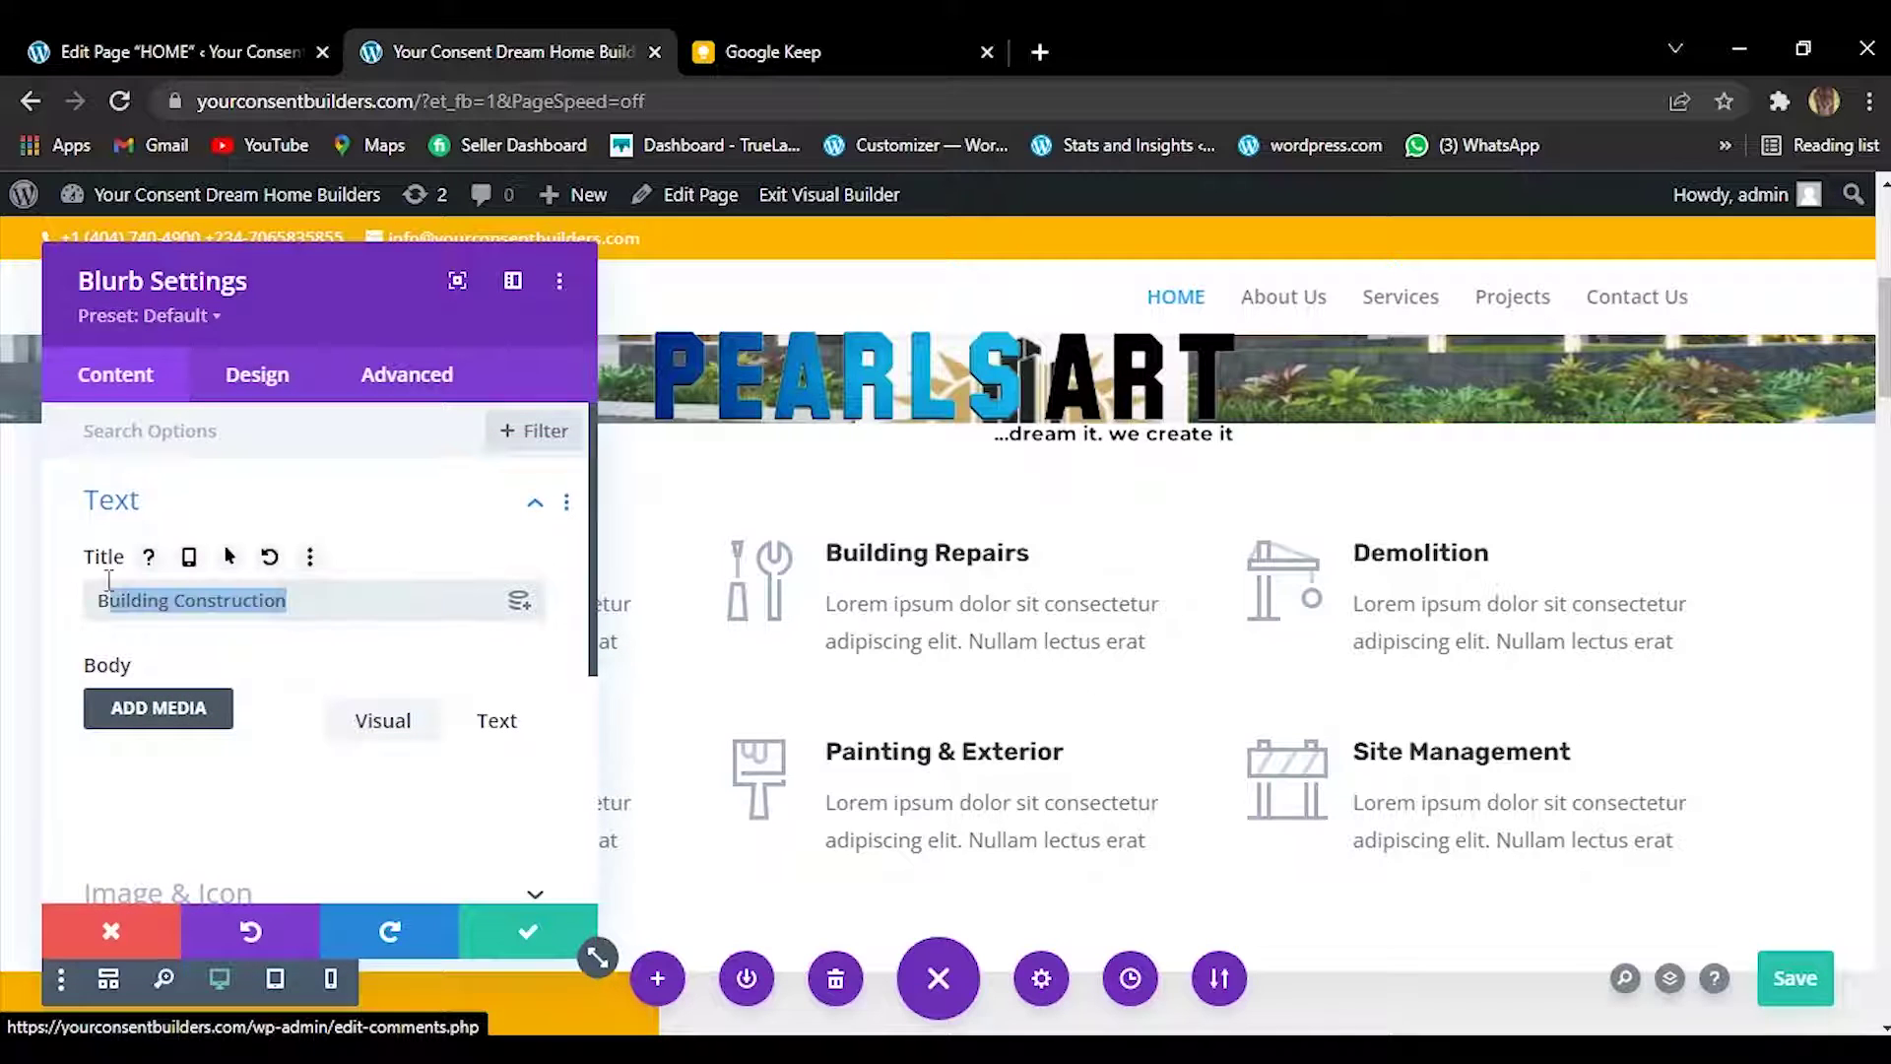
pyautogui.rightClick(202, 603)
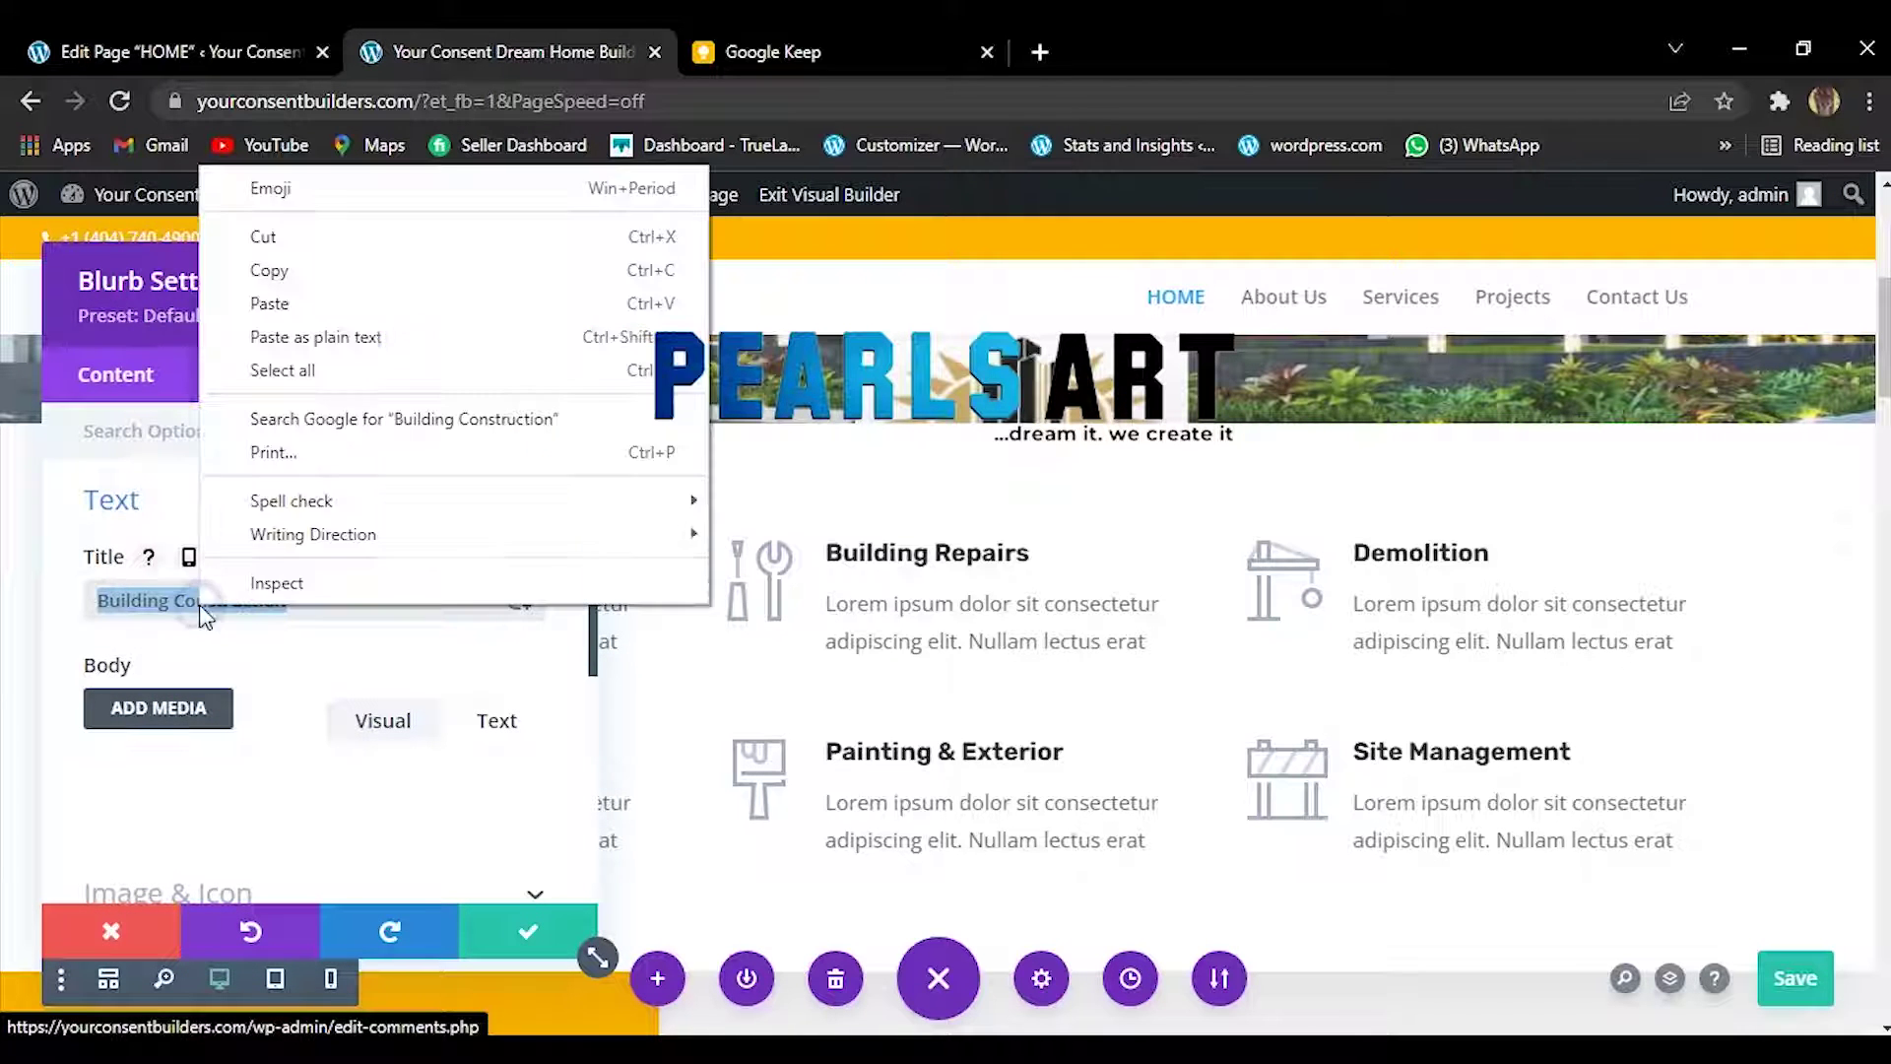
pyautogui.click(364, 311)
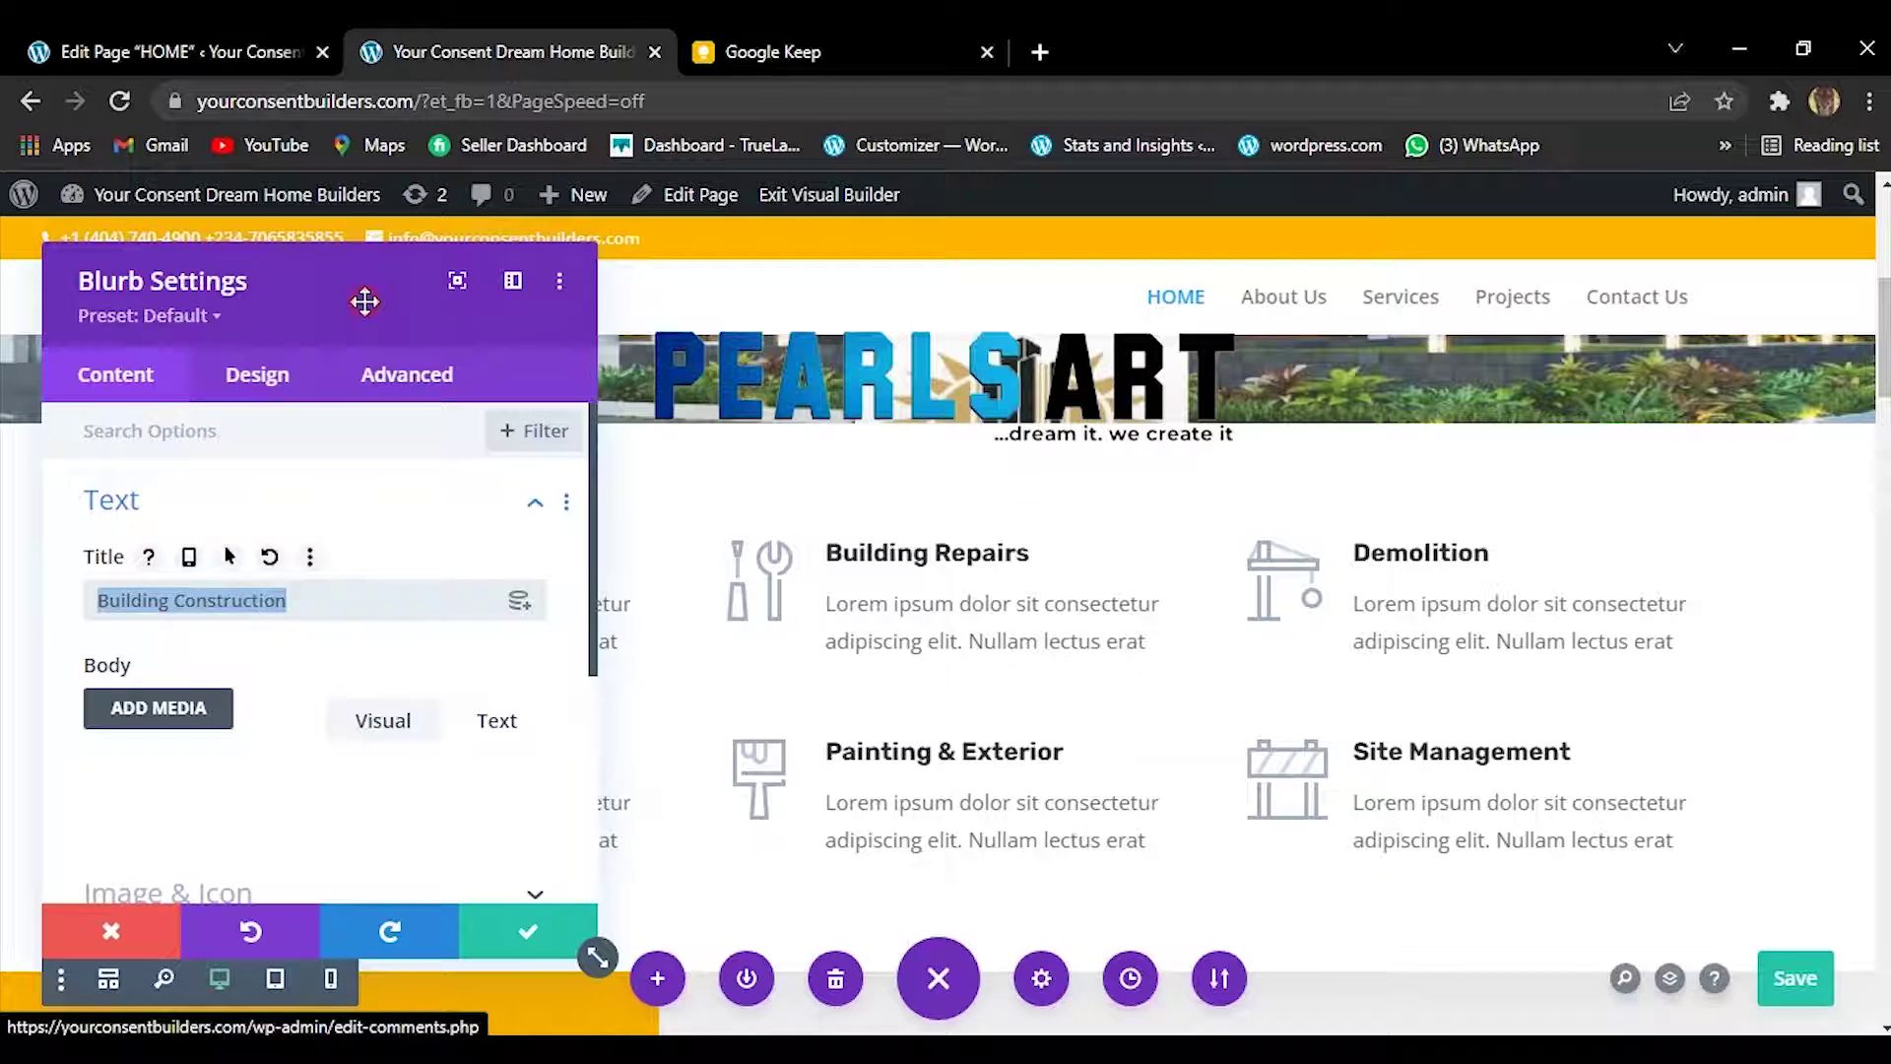
pyautogui.click(519, 939)
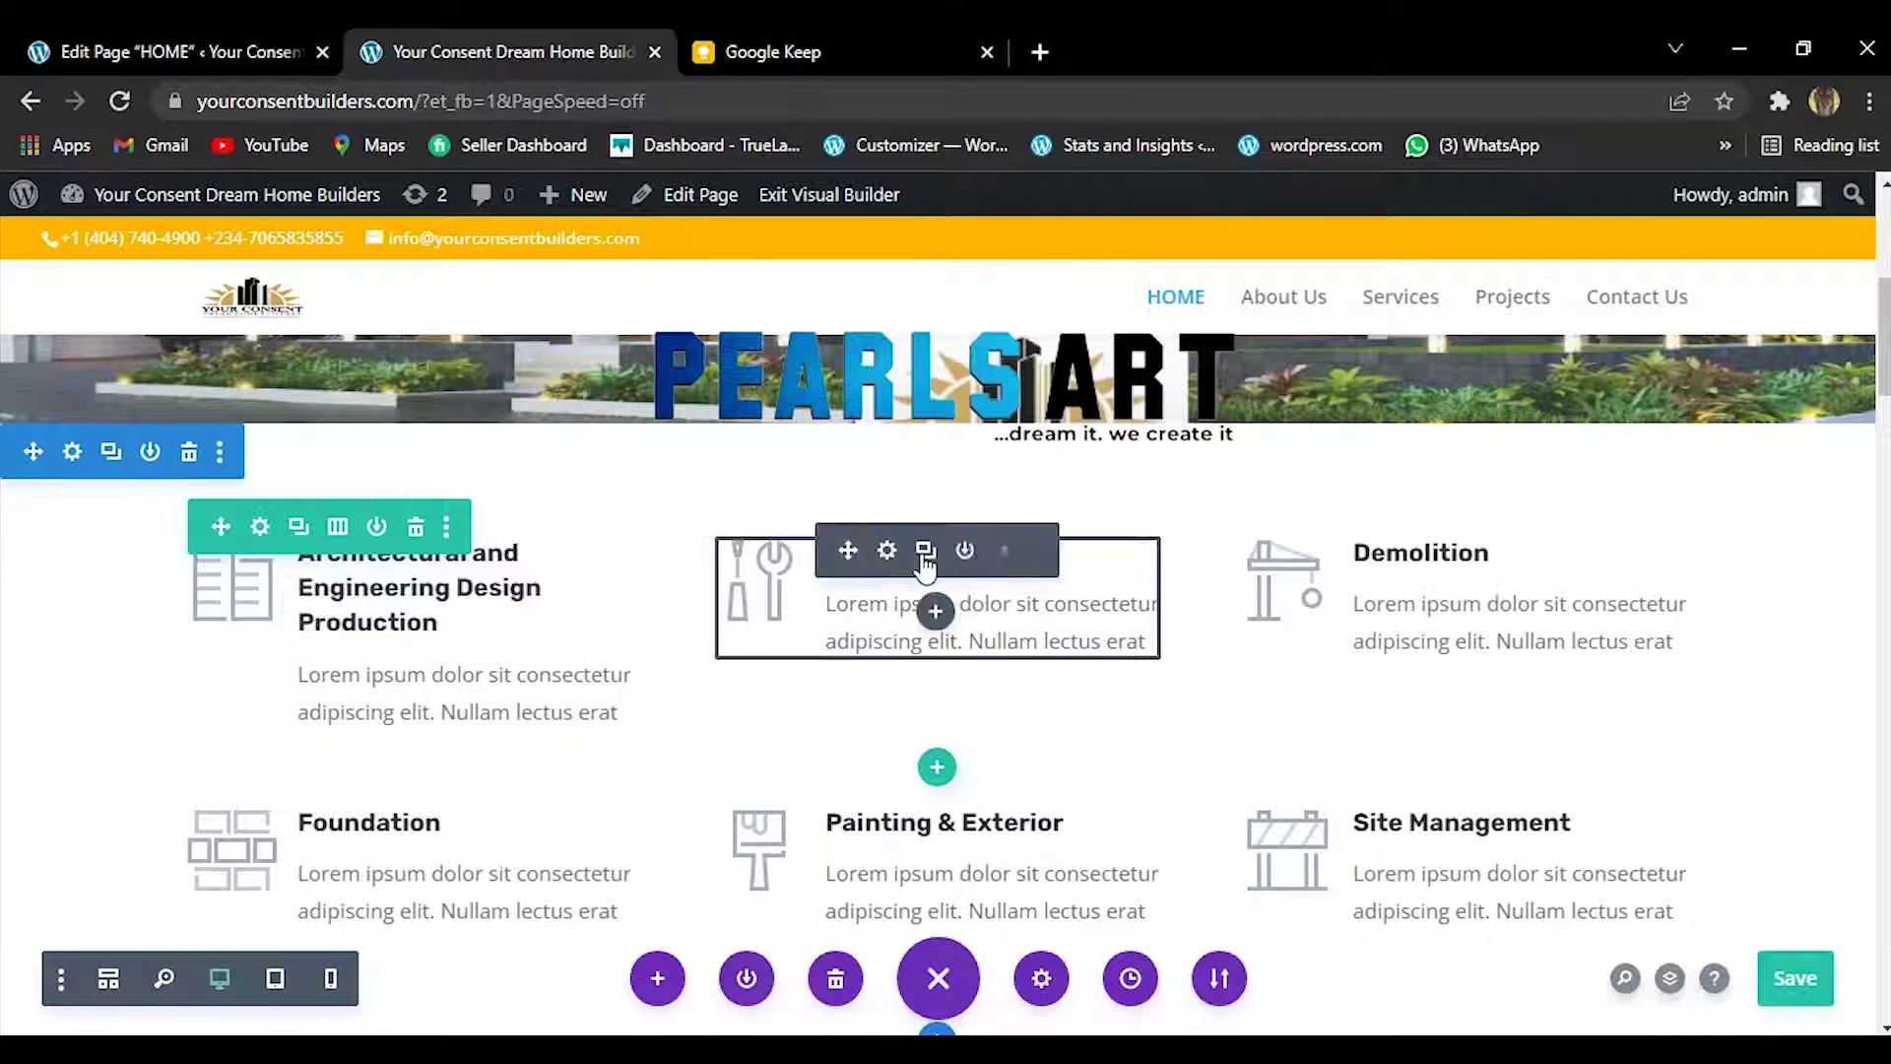
pyautogui.click(768, 51)
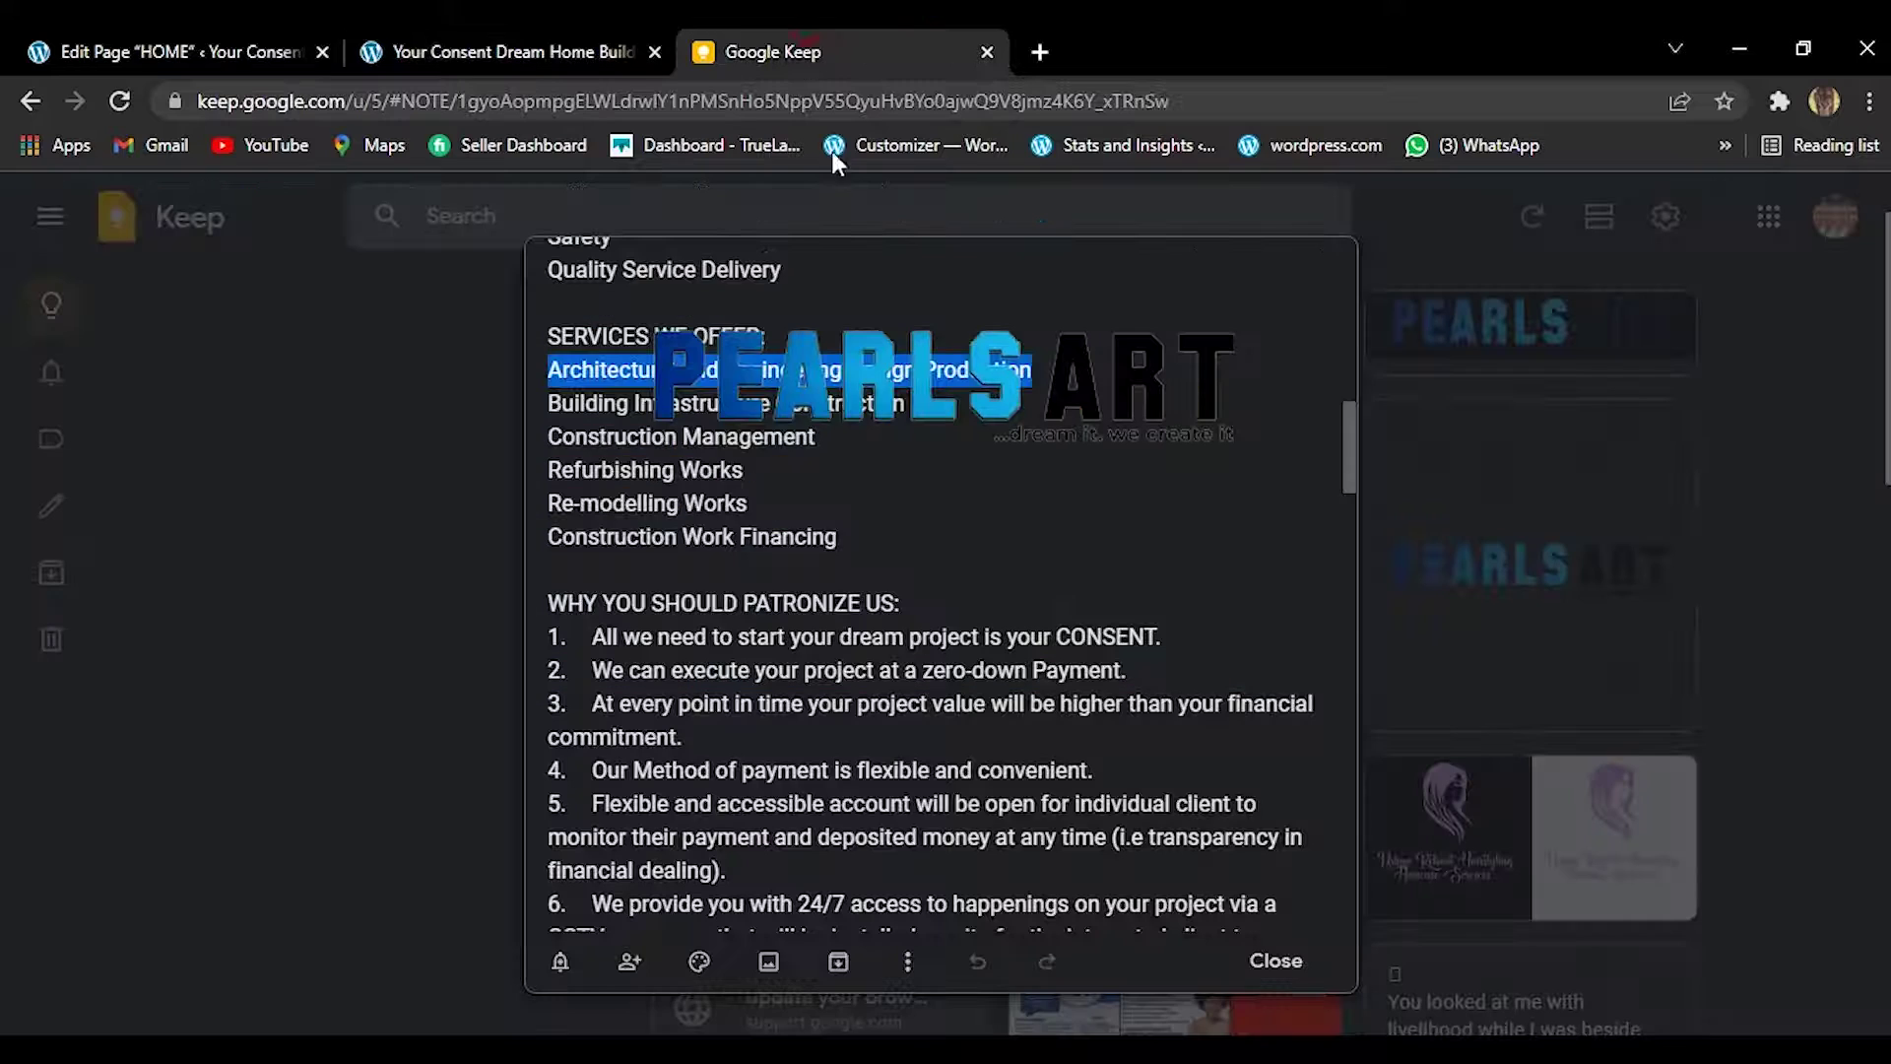
# Copy 'Building Infrastructure Construction' and paste it over the Building Repairs card title.
pyautogui.moveTo(542, 406); pyautogui.dragTo(896, 401)
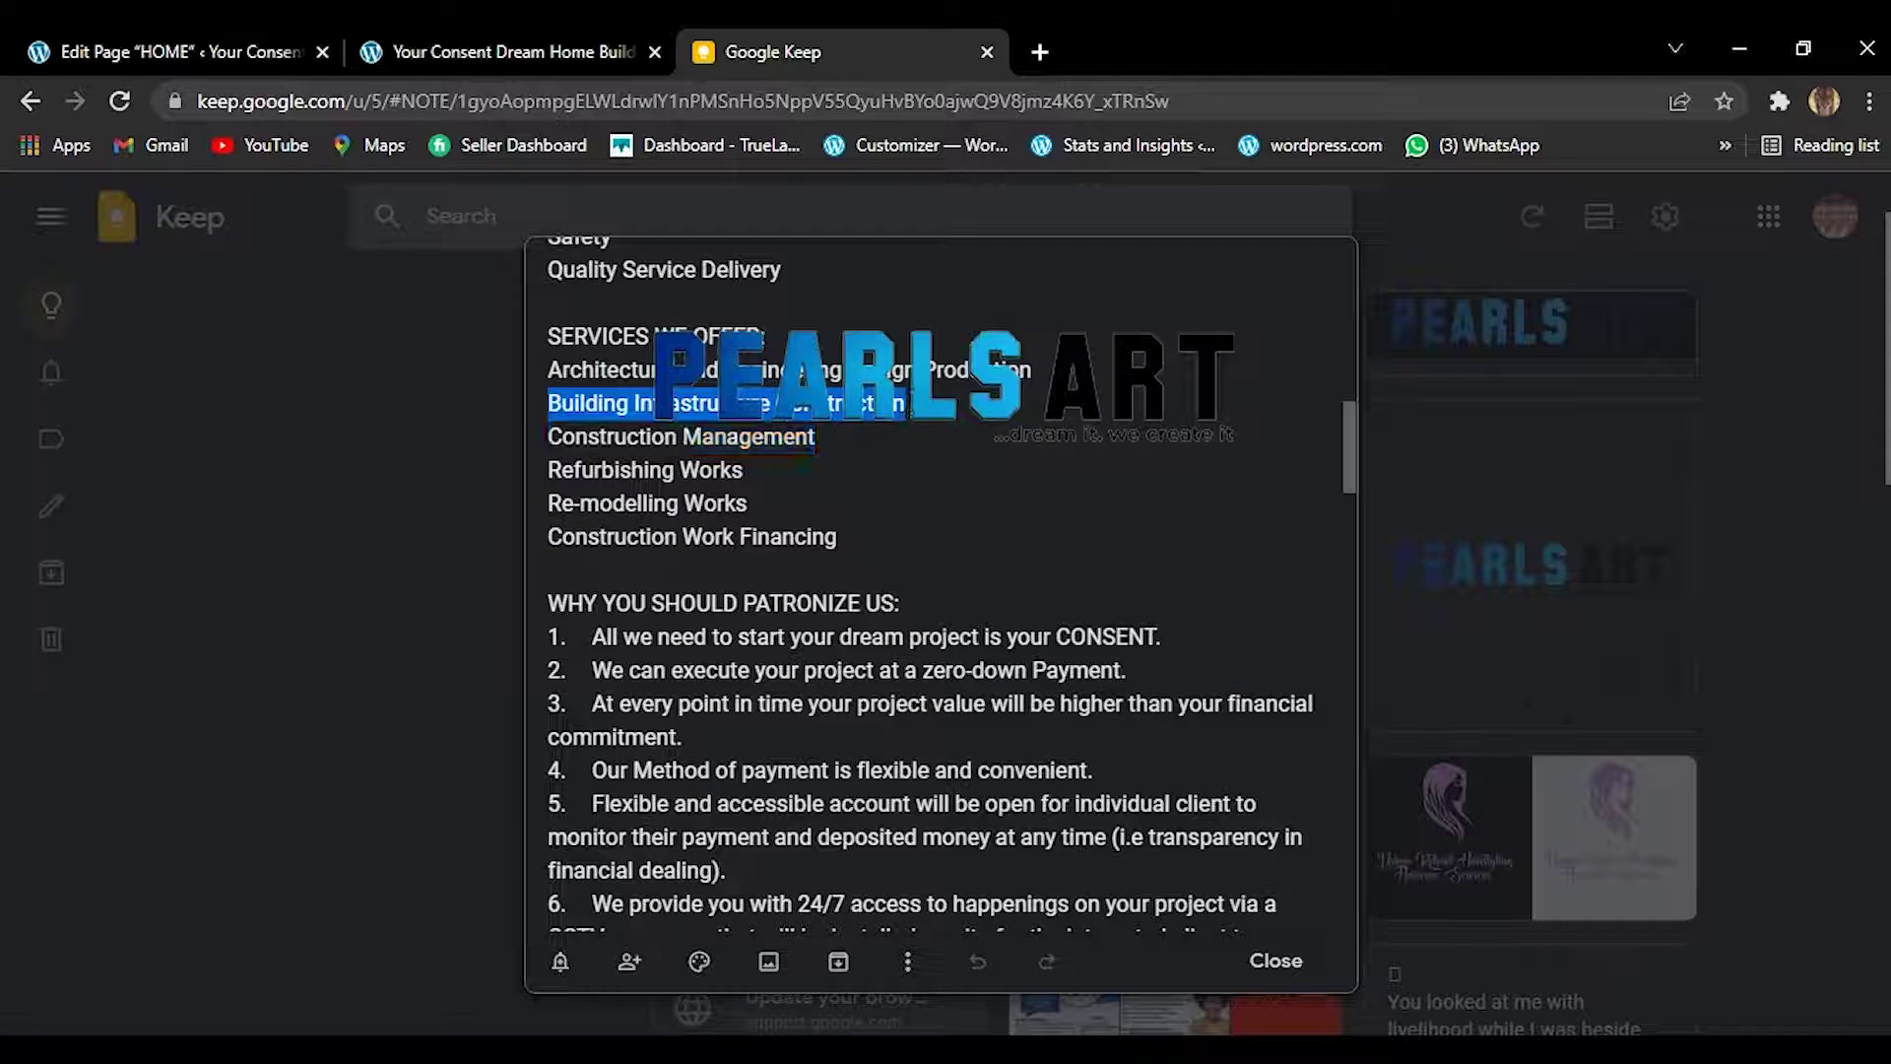
pyautogui.rightClick(913, 399)
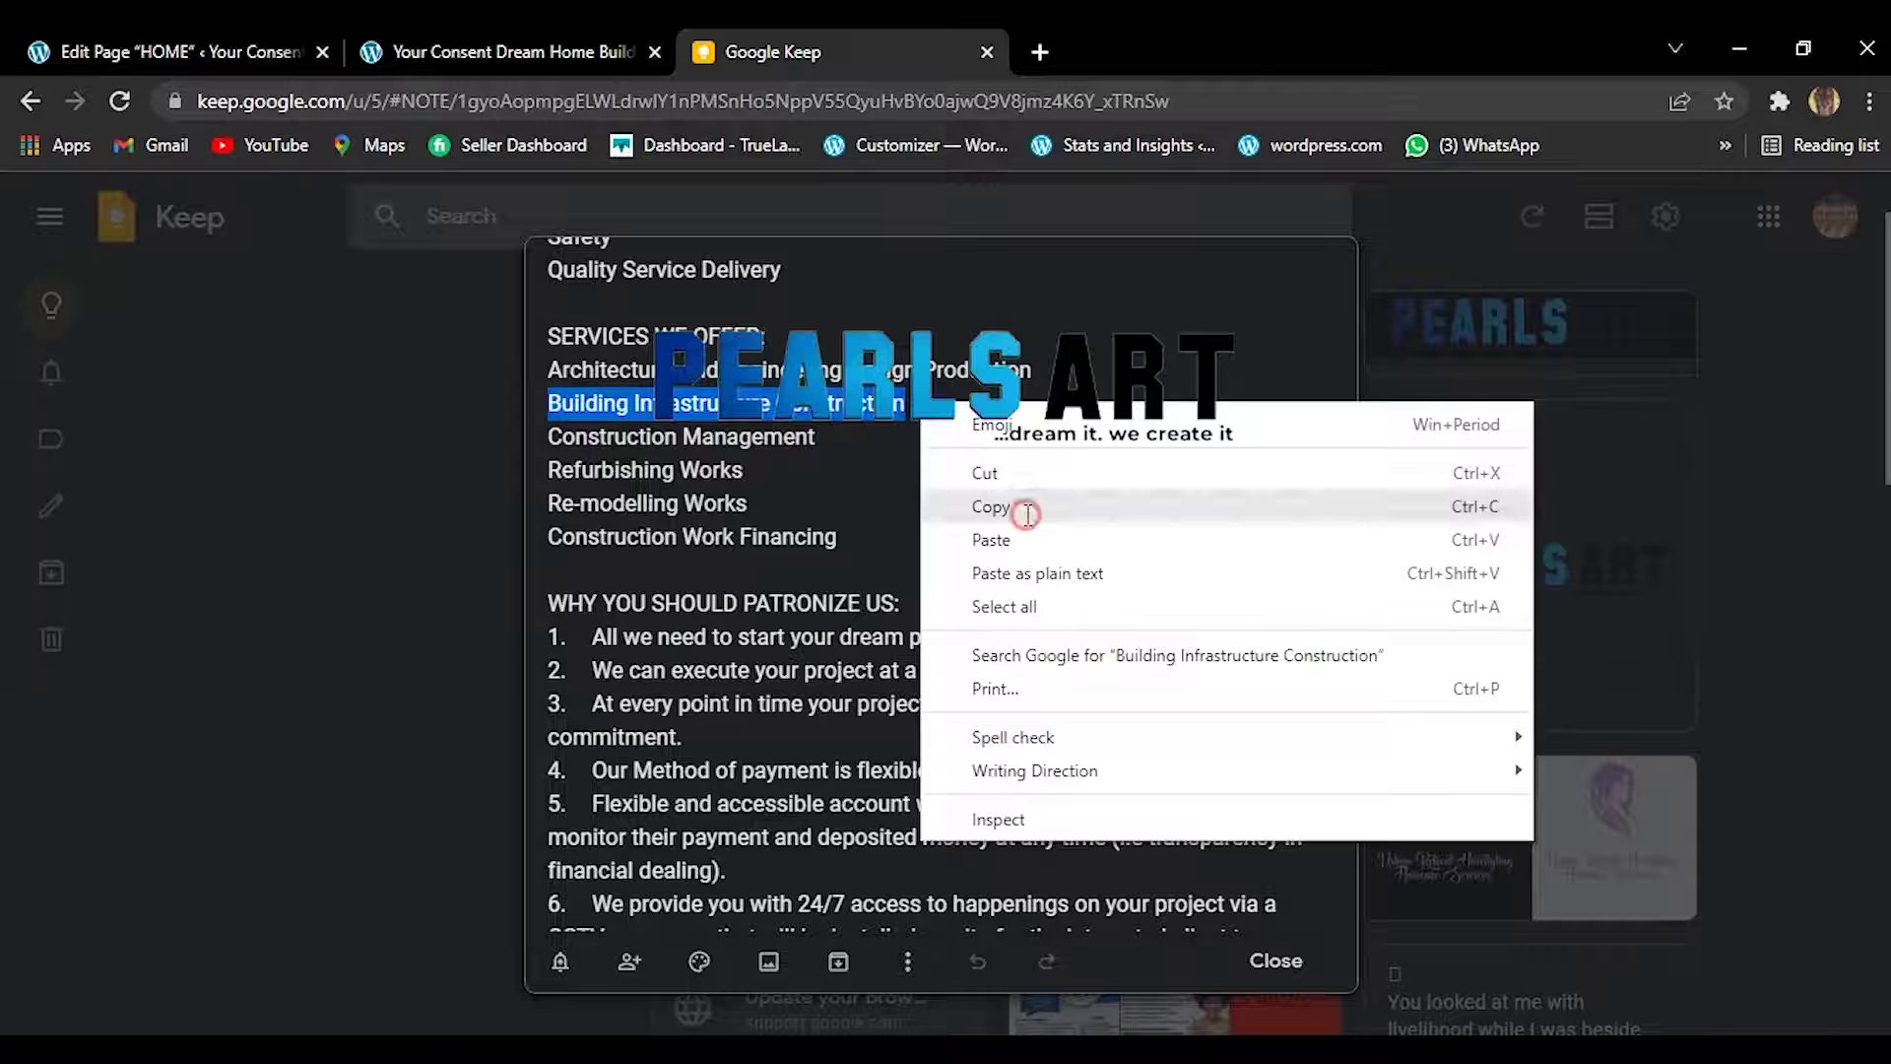
pyautogui.click(1025, 514)
pyautogui.click(535, 51)
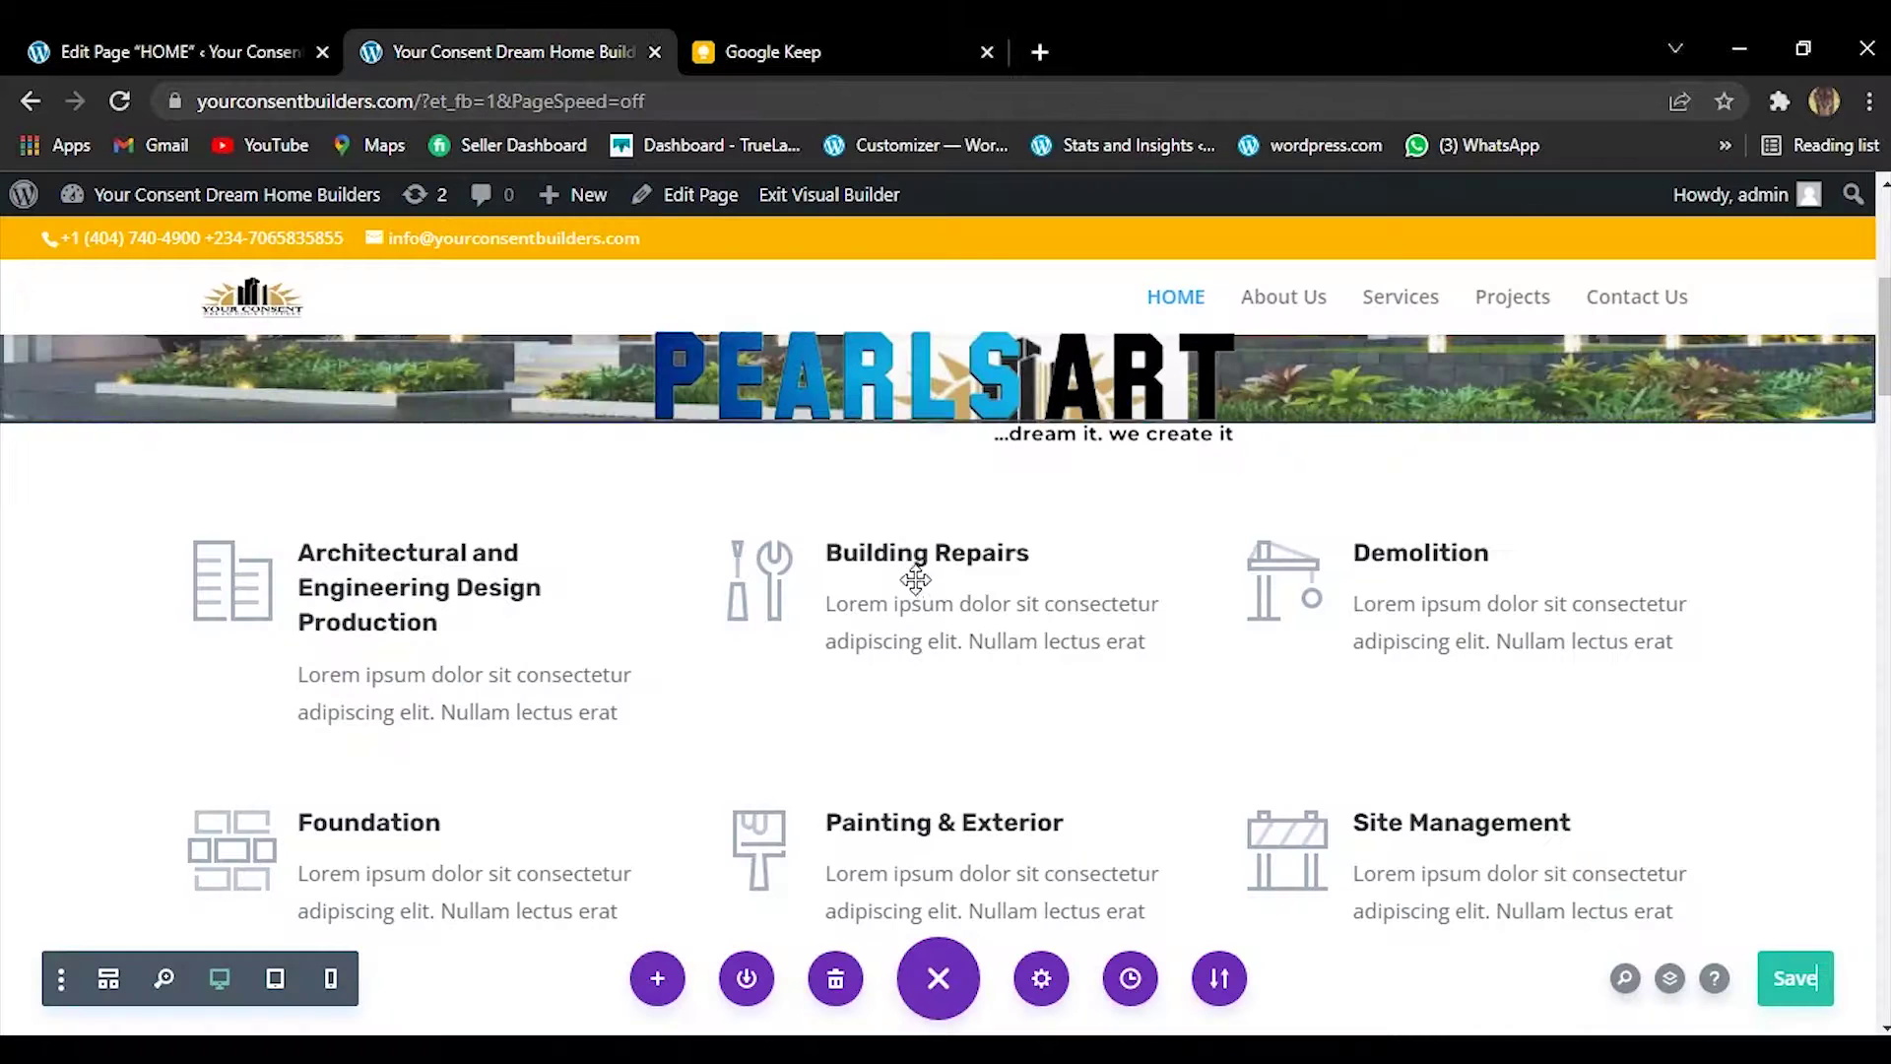
pyautogui.moveTo(898, 552)
pyautogui.click(886, 550)
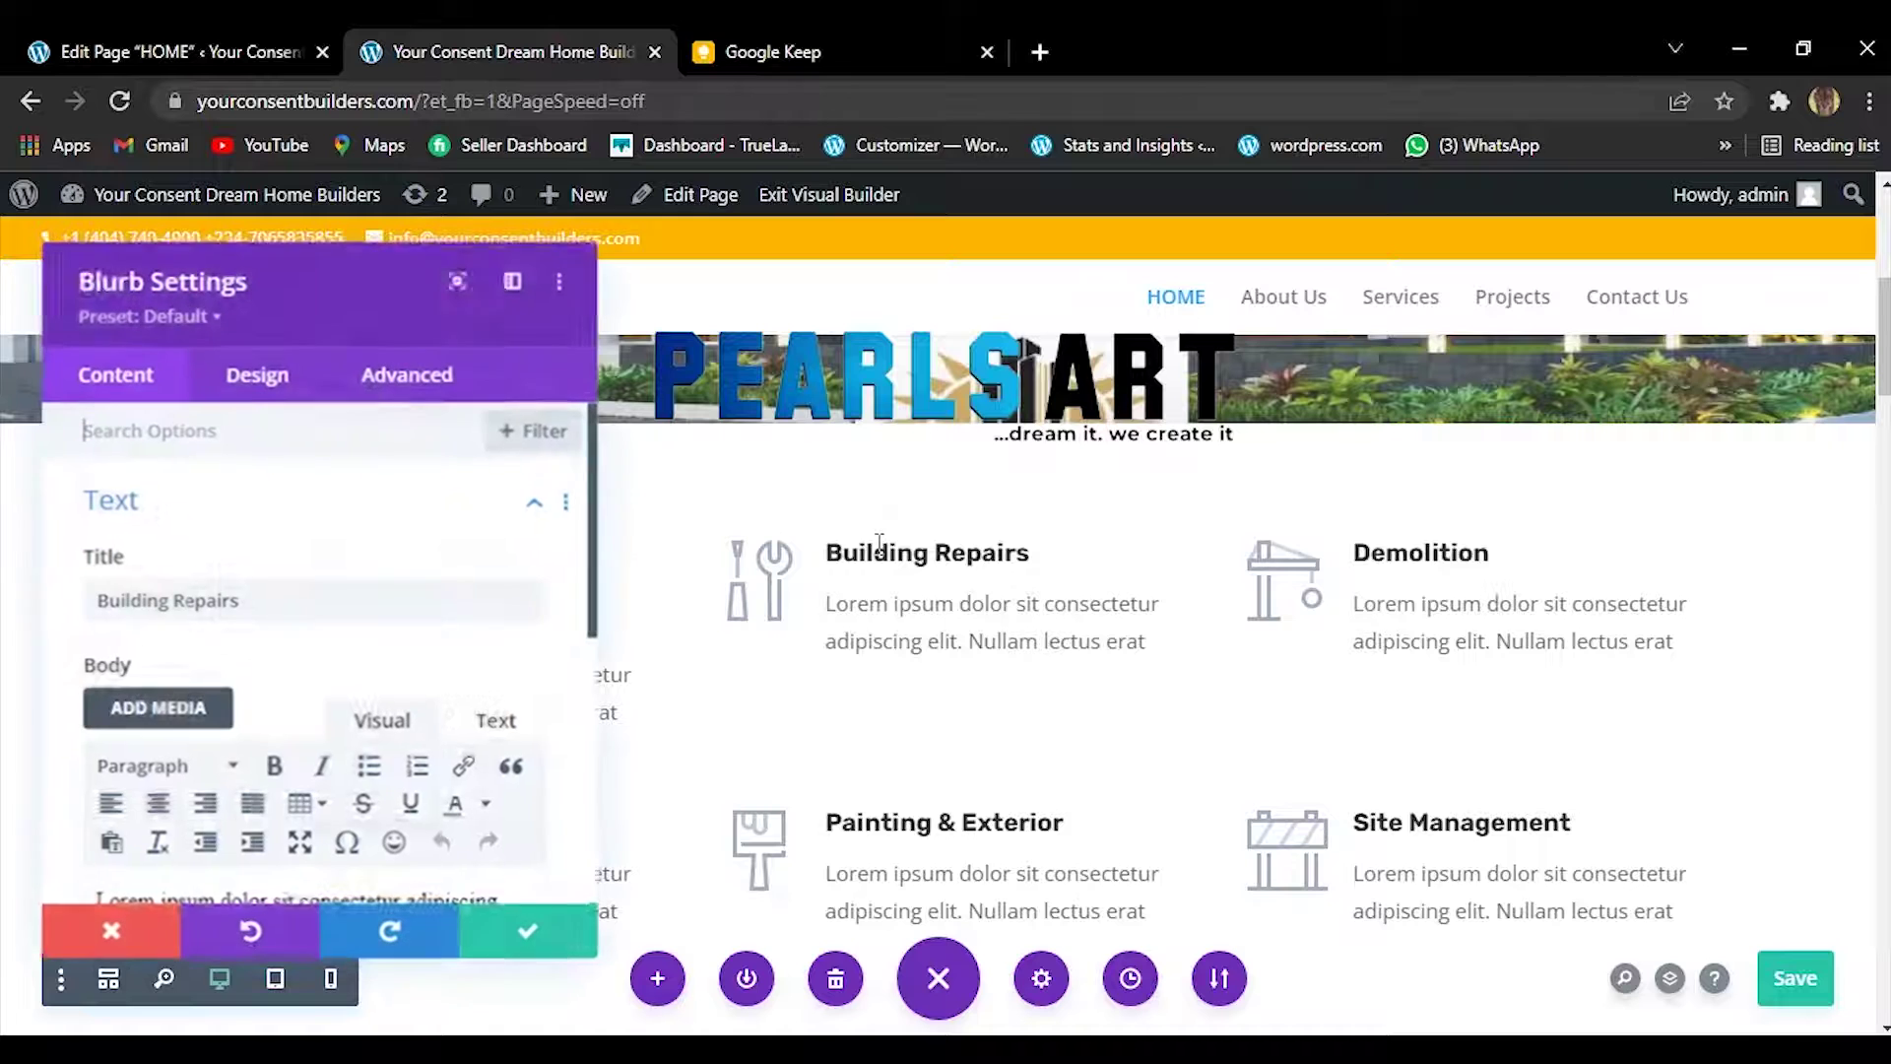
pyautogui.click(240, 600)
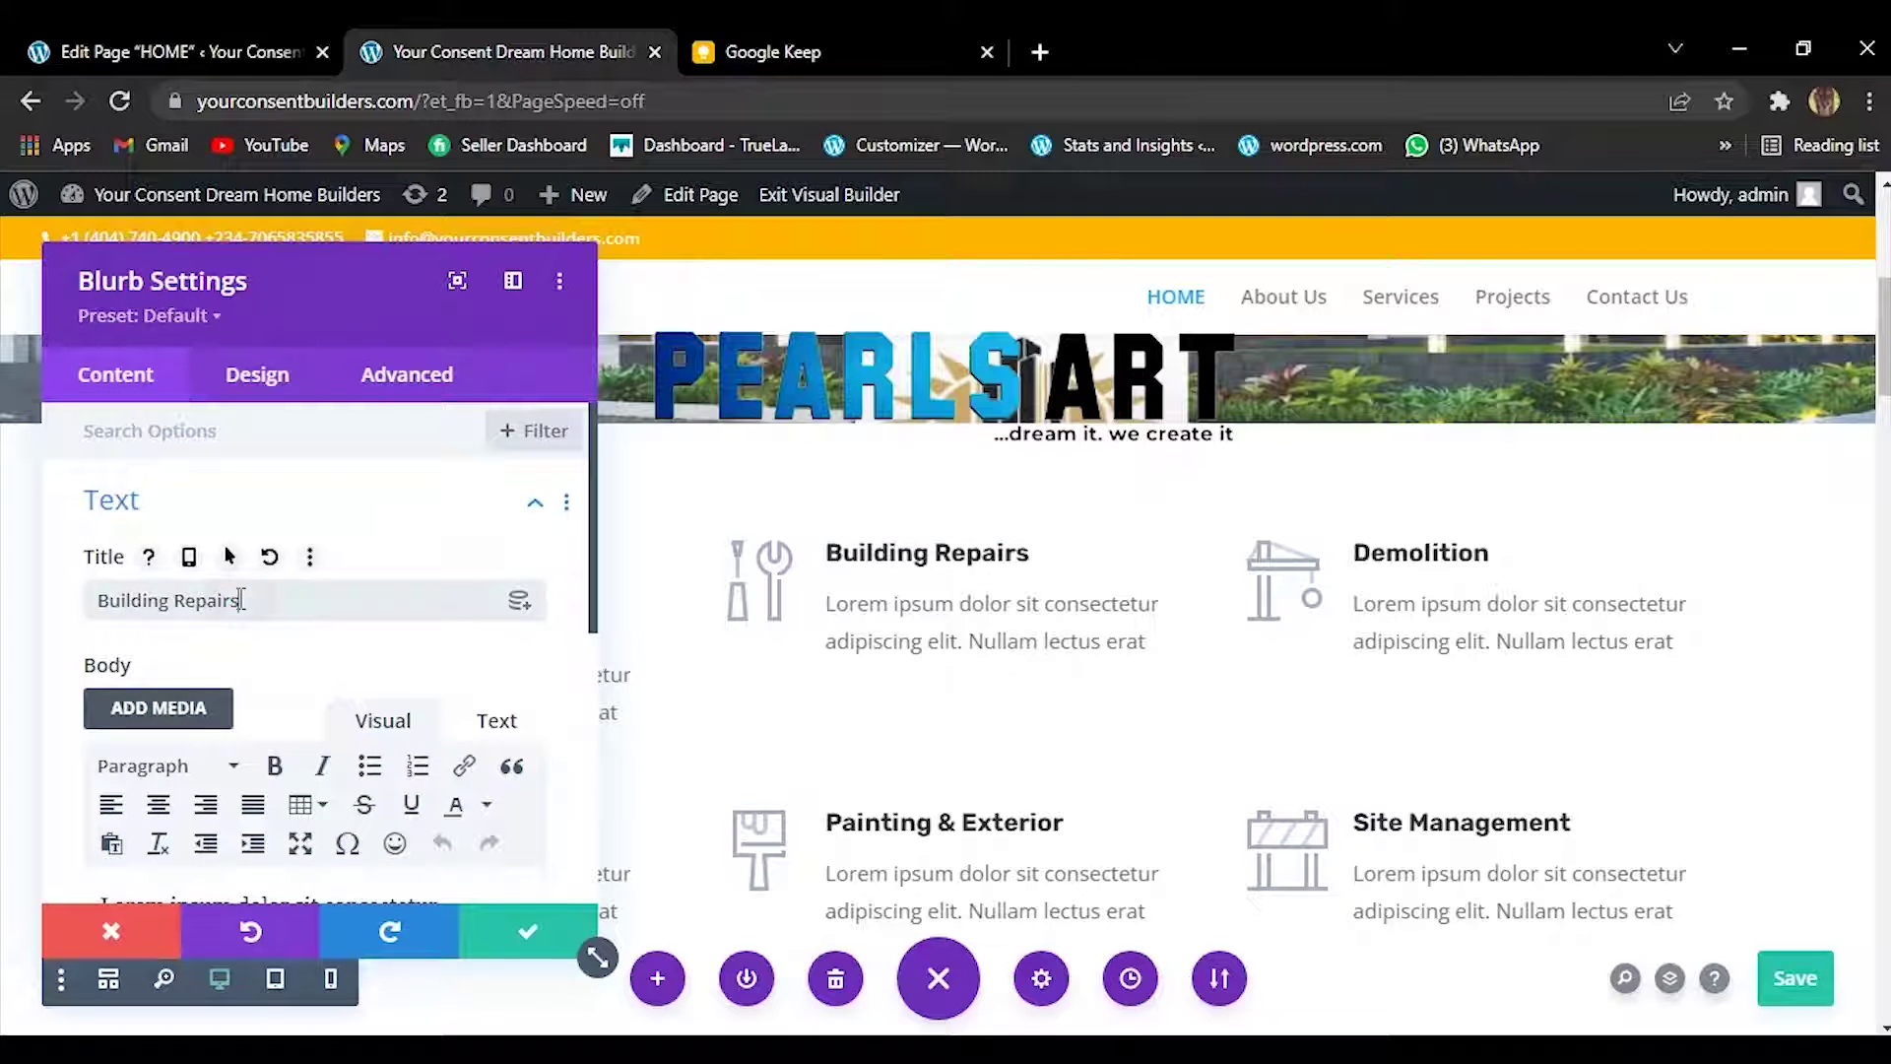
pyautogui.tripleClick(240, 600)
pyautogui.rightClick(241, 600)
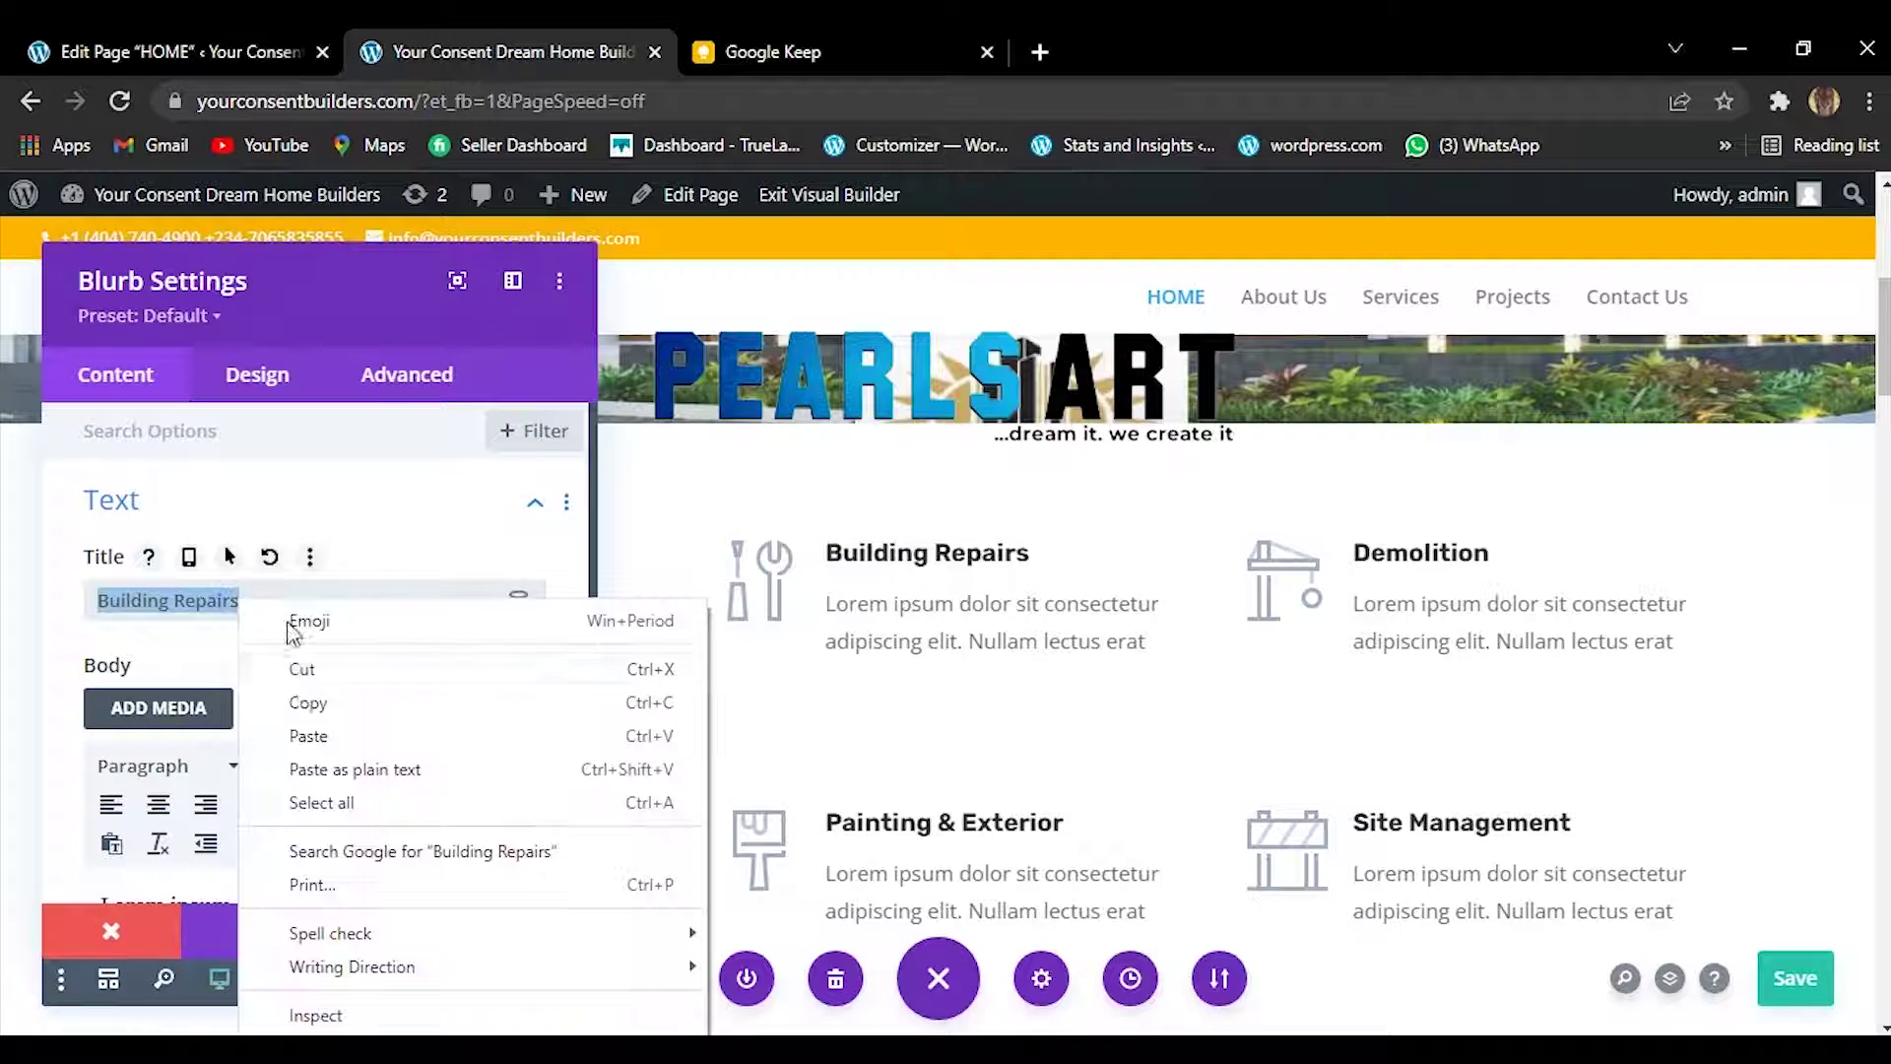
pyautogui.click(302, 736)
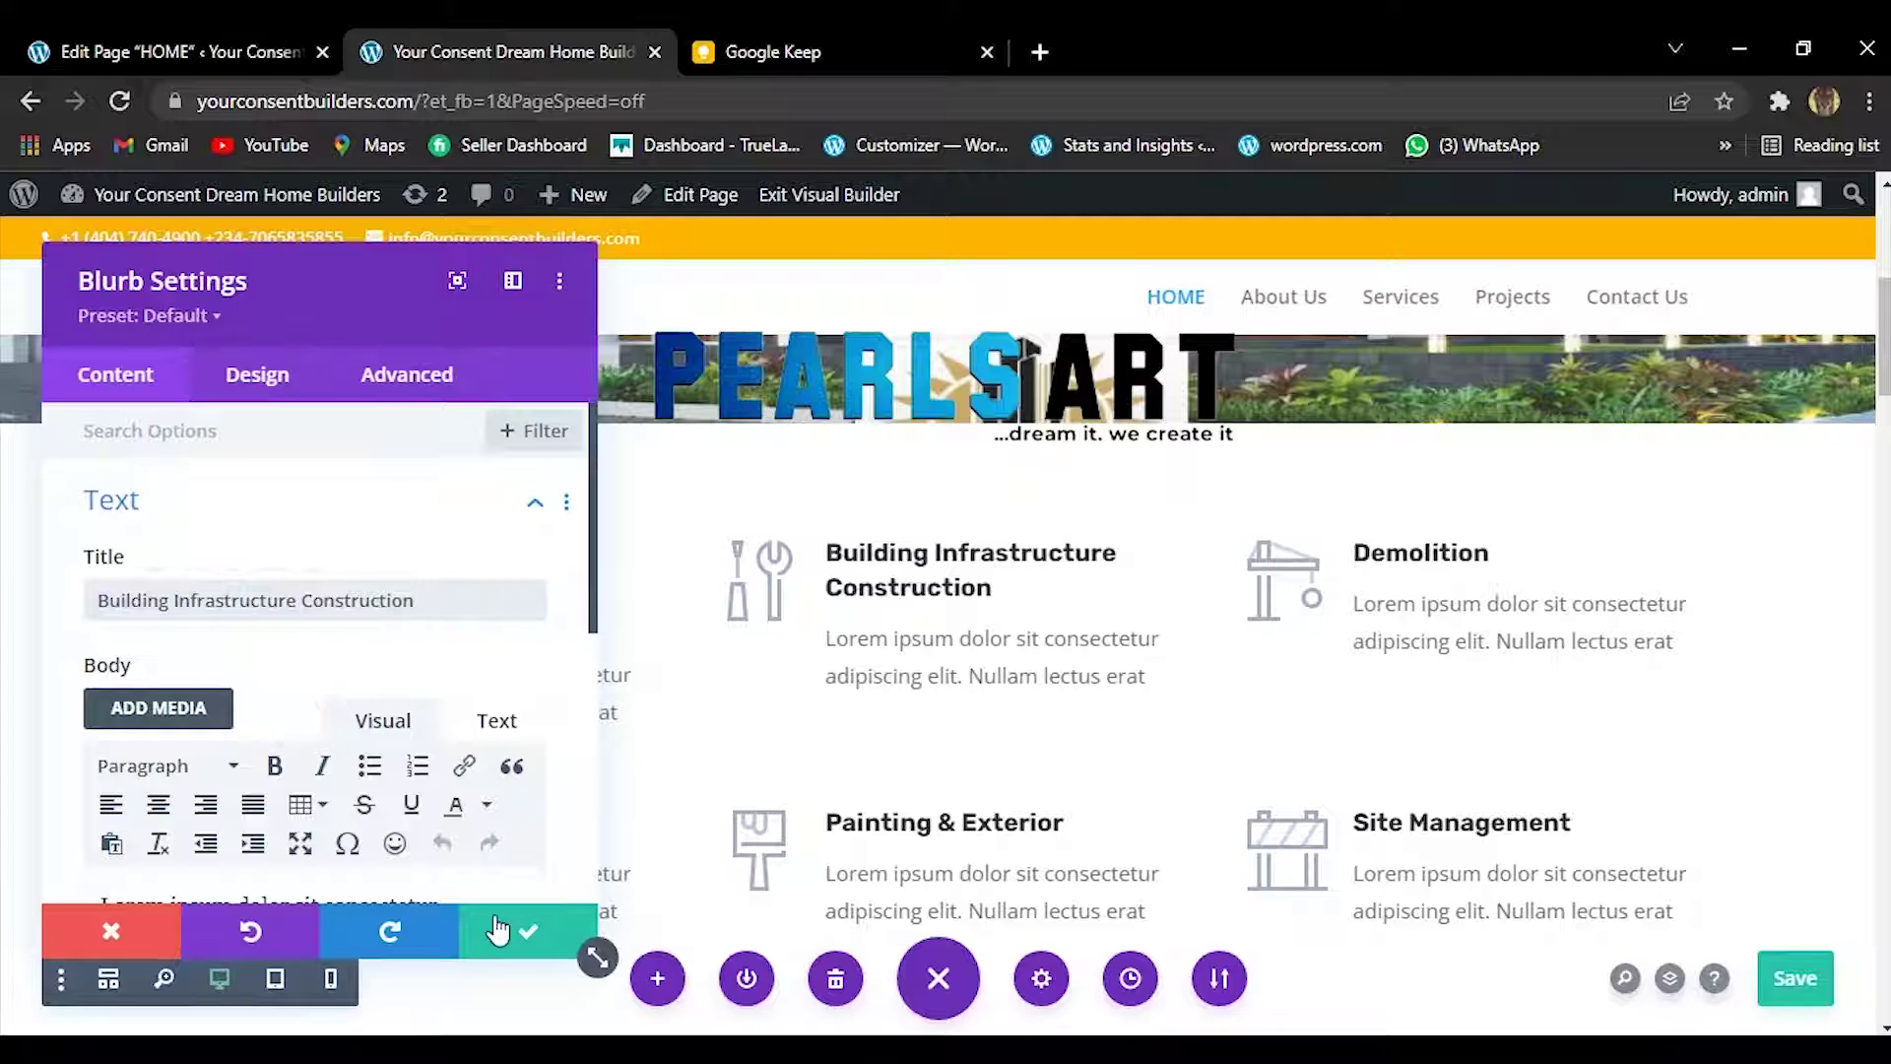
pyautogui.click(498, 929)
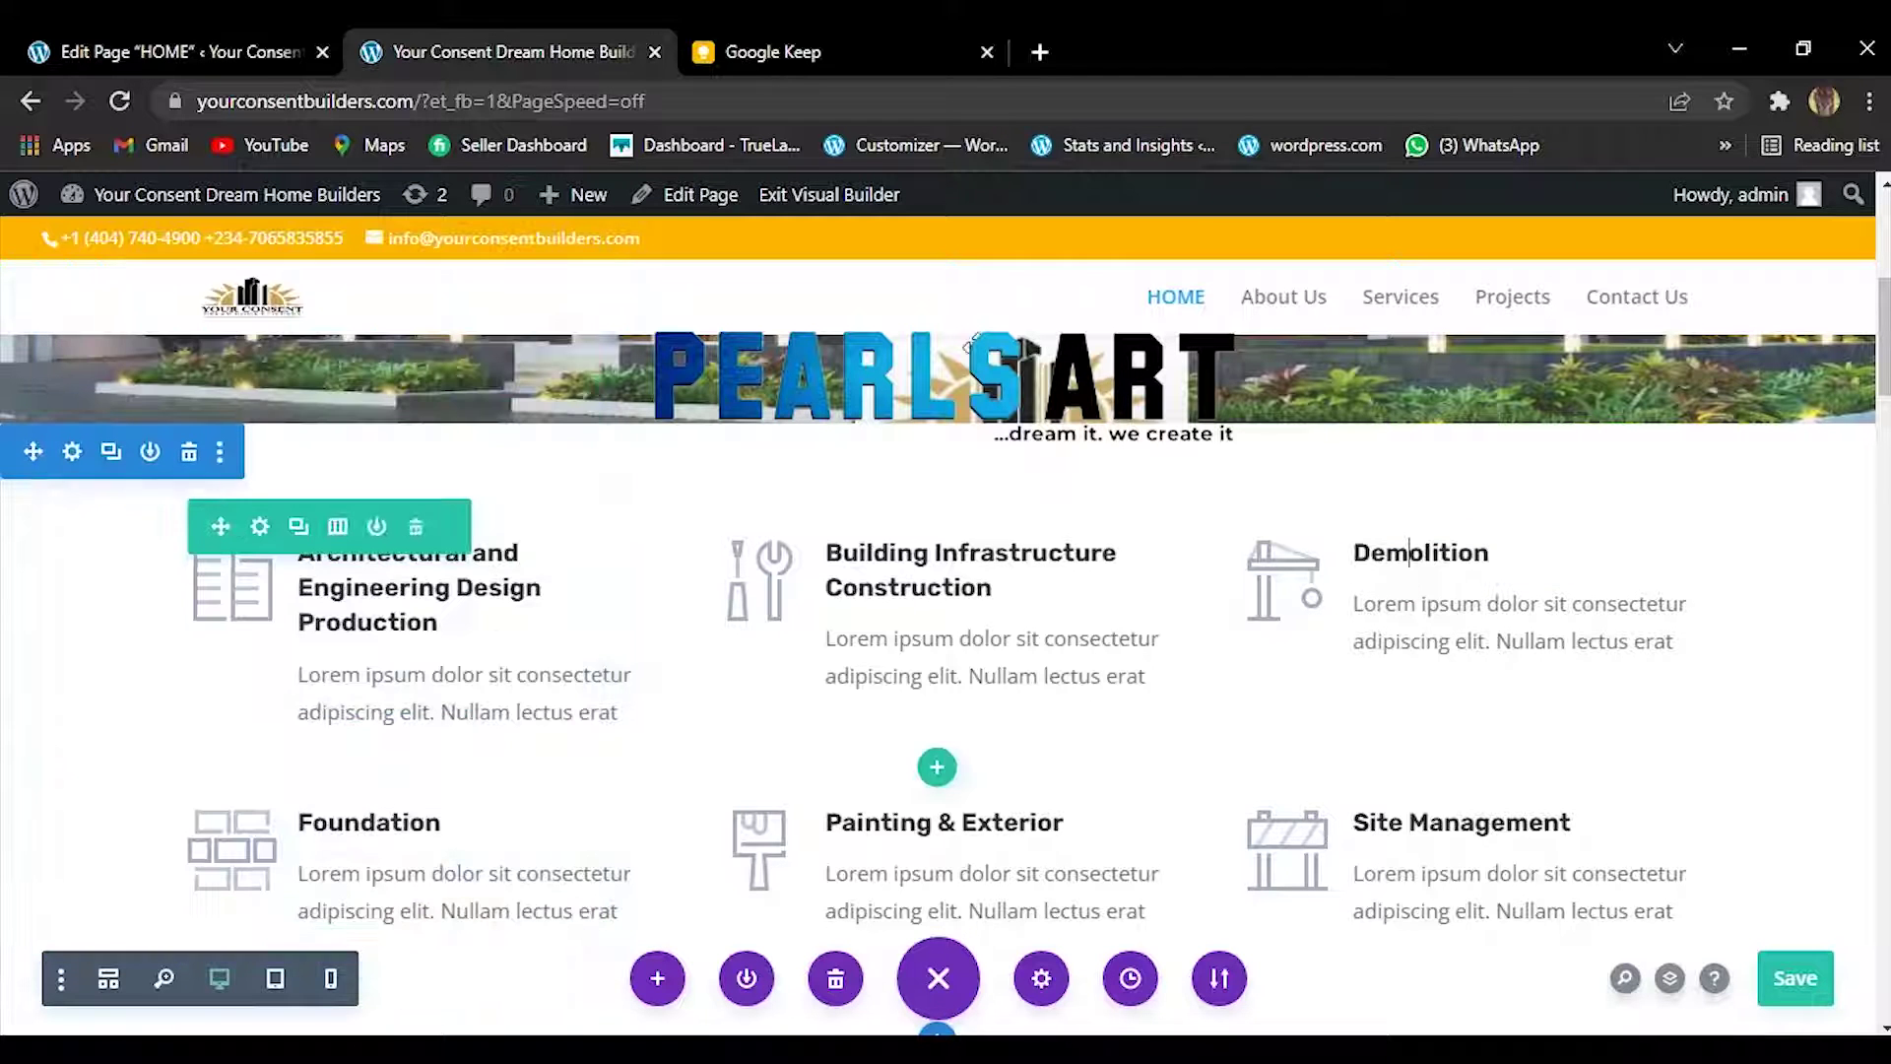
# Copy the 'Construction Management' line from the Keep note.
pyautogui.click(789, 45)
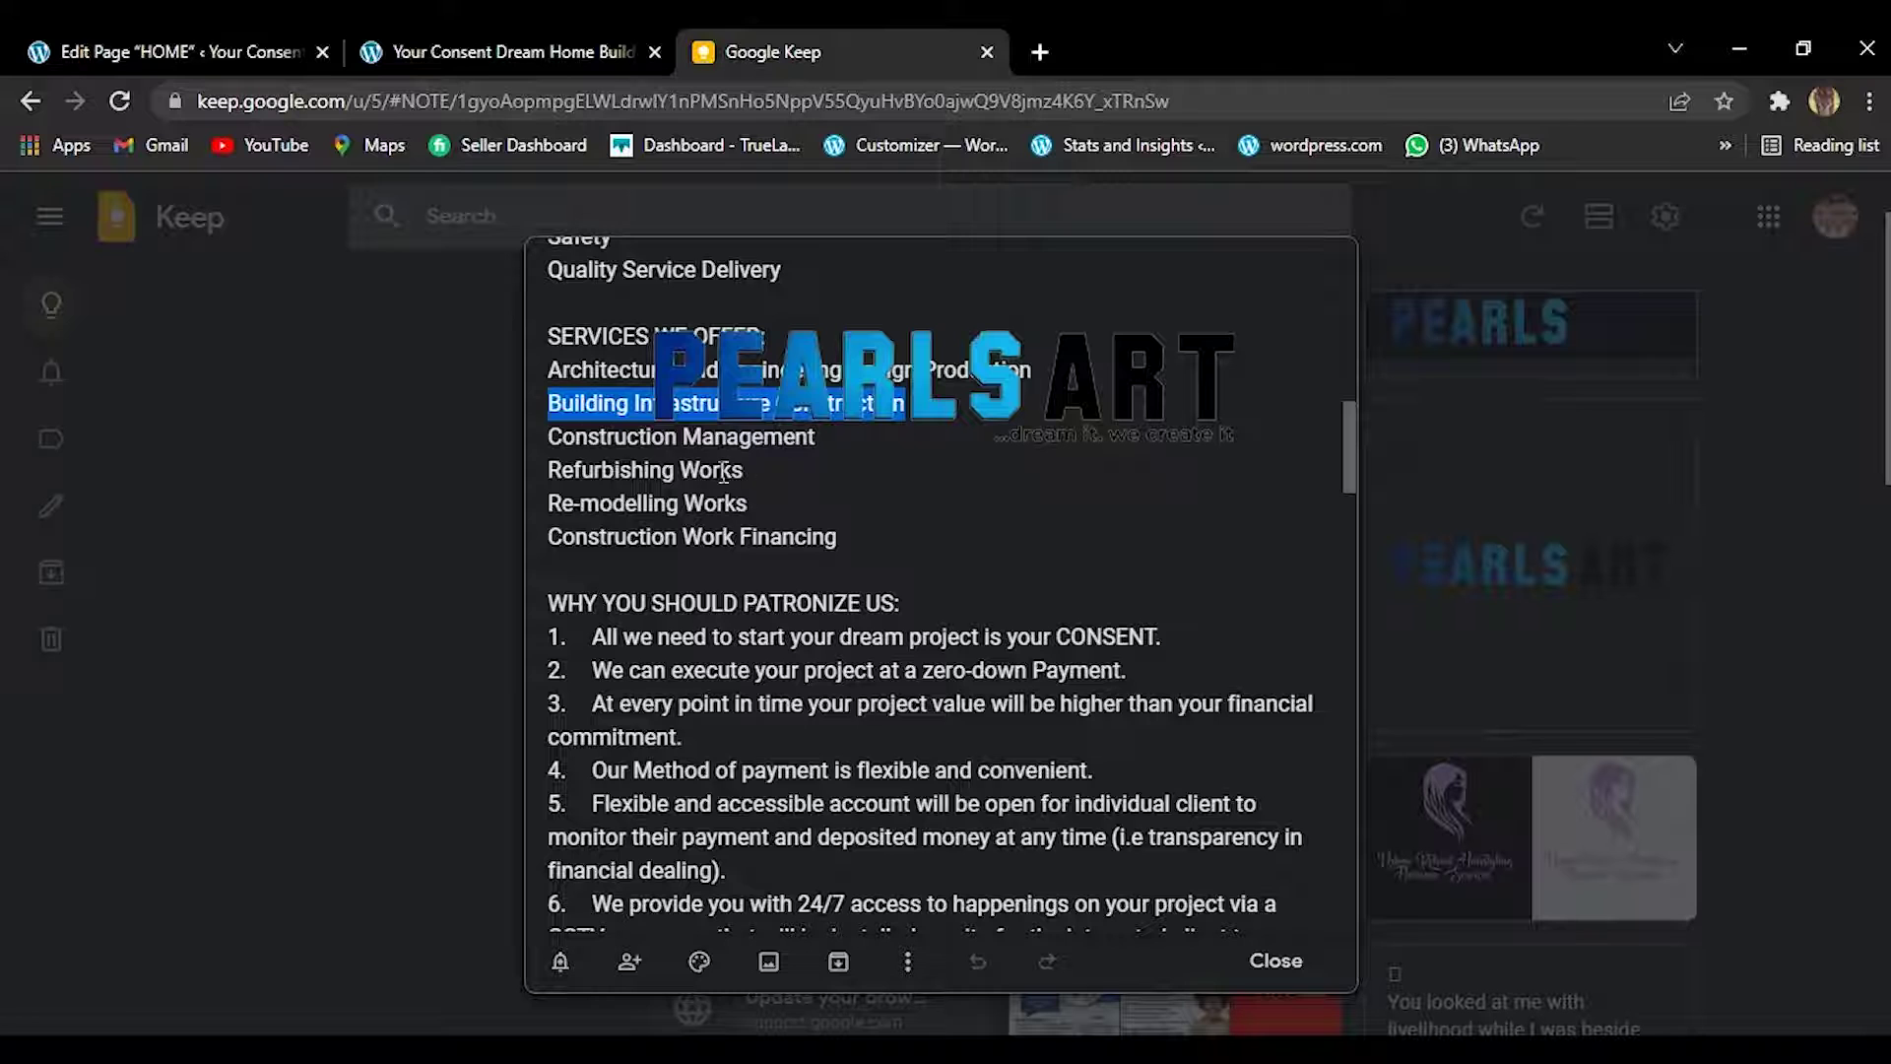
pyautogui.moveTo(550, 434); pyautogui.dragTo(827, 446)
pyautogui.click(827, 447)
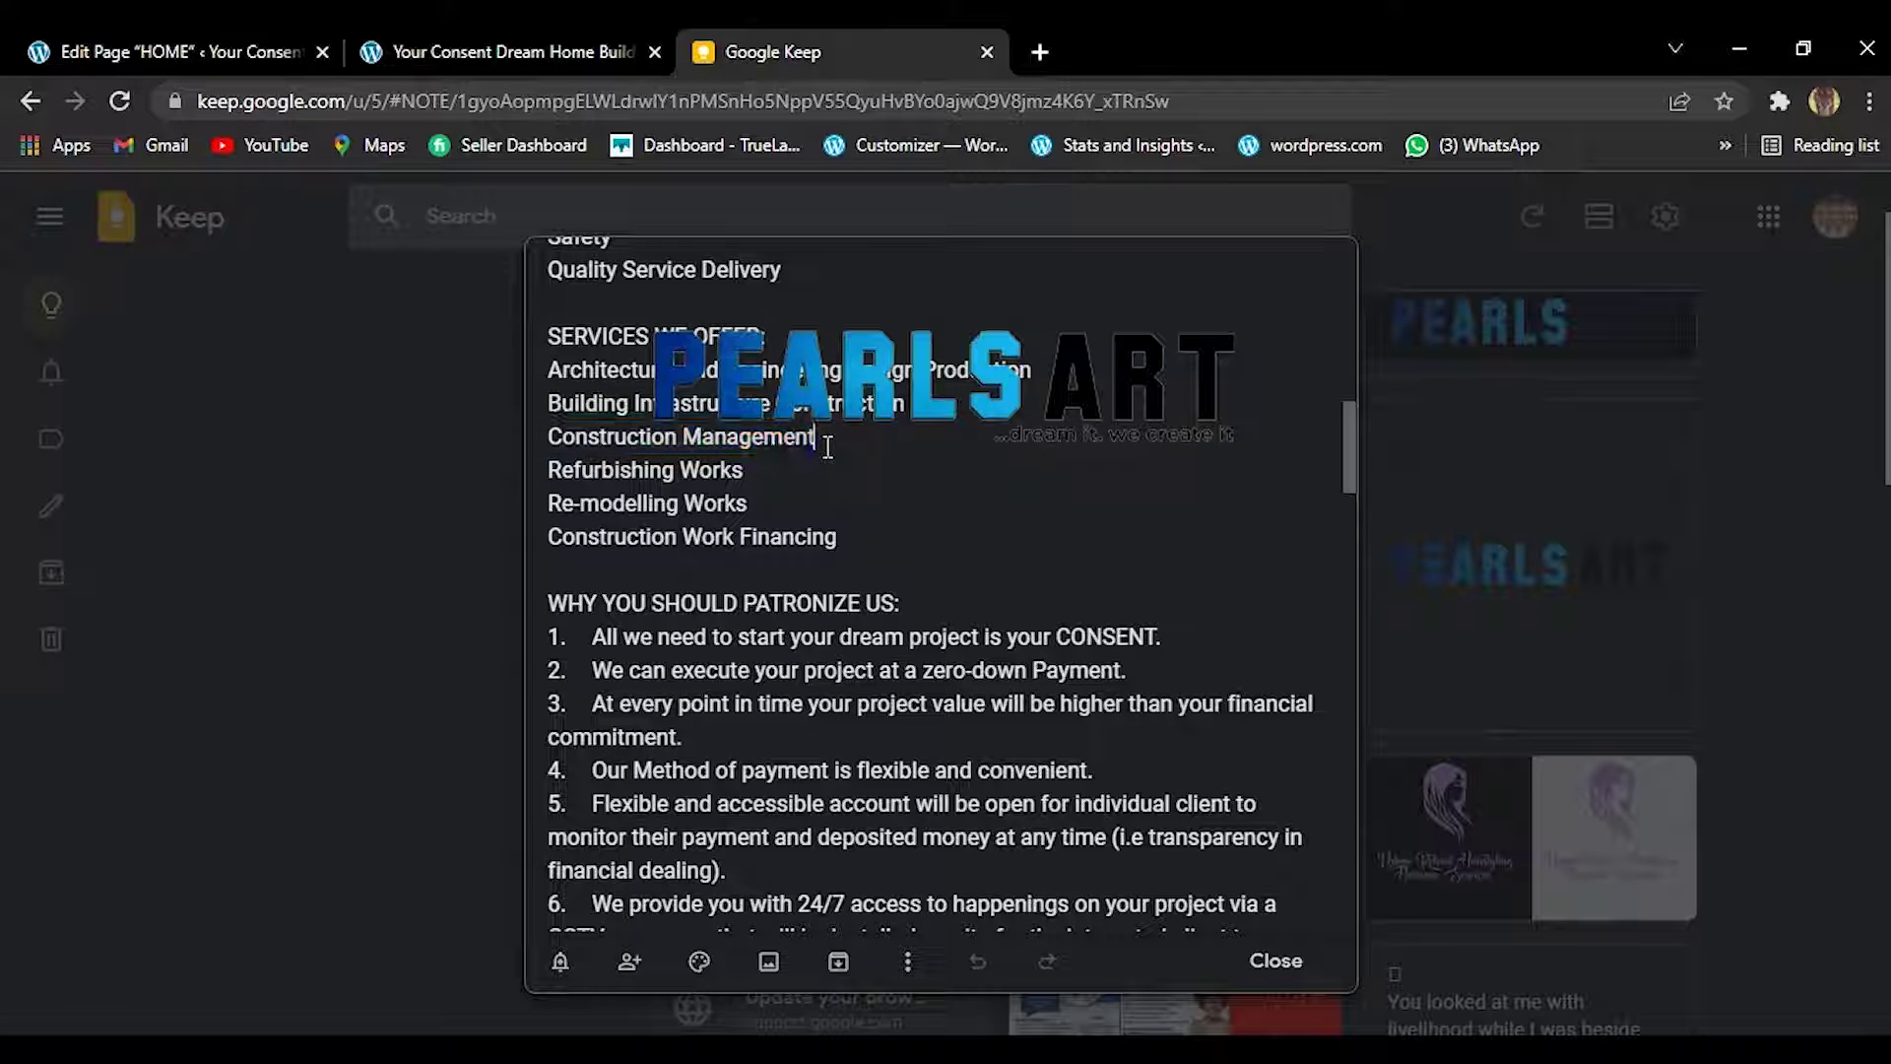
pyautogui.moveTo(829, 435); pyautogui.dragTo(548, 439)
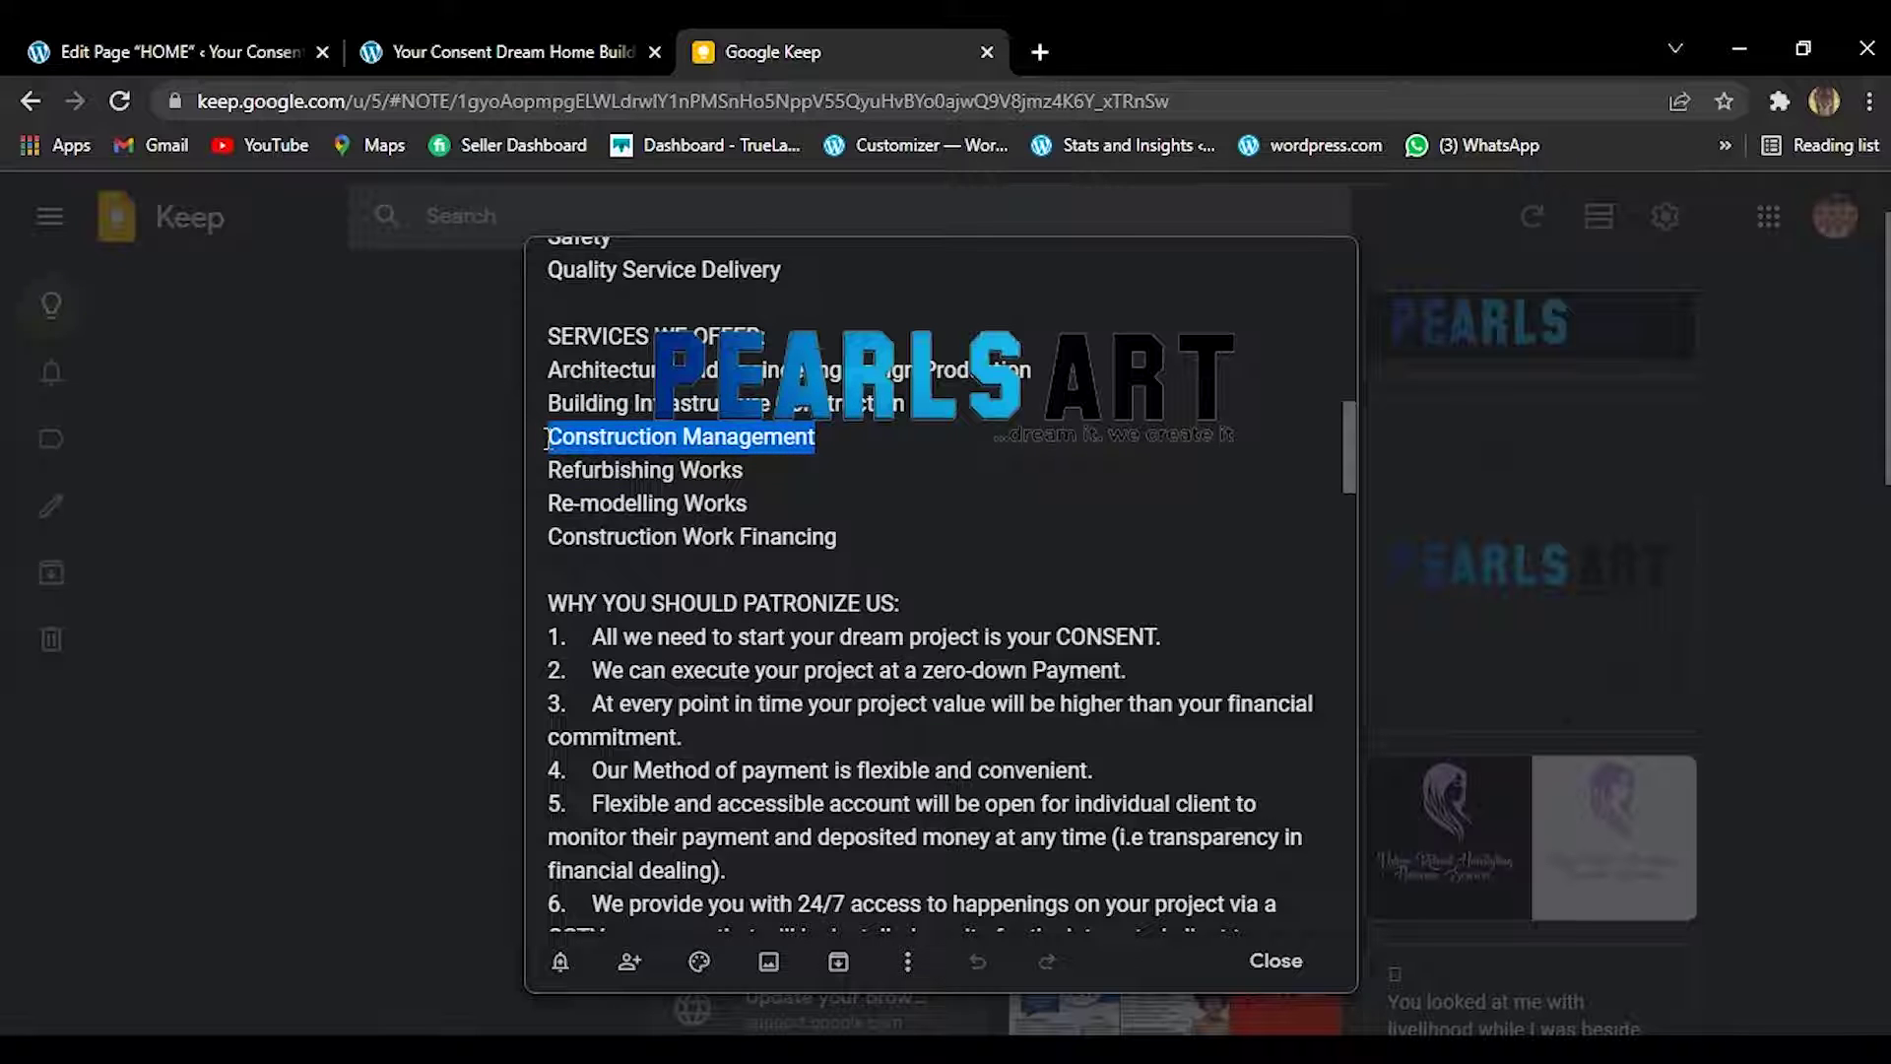
pyautogui.rightClick(549, 445)
pyautogui.click(604, 540)
pyautogui.click(587, 50)
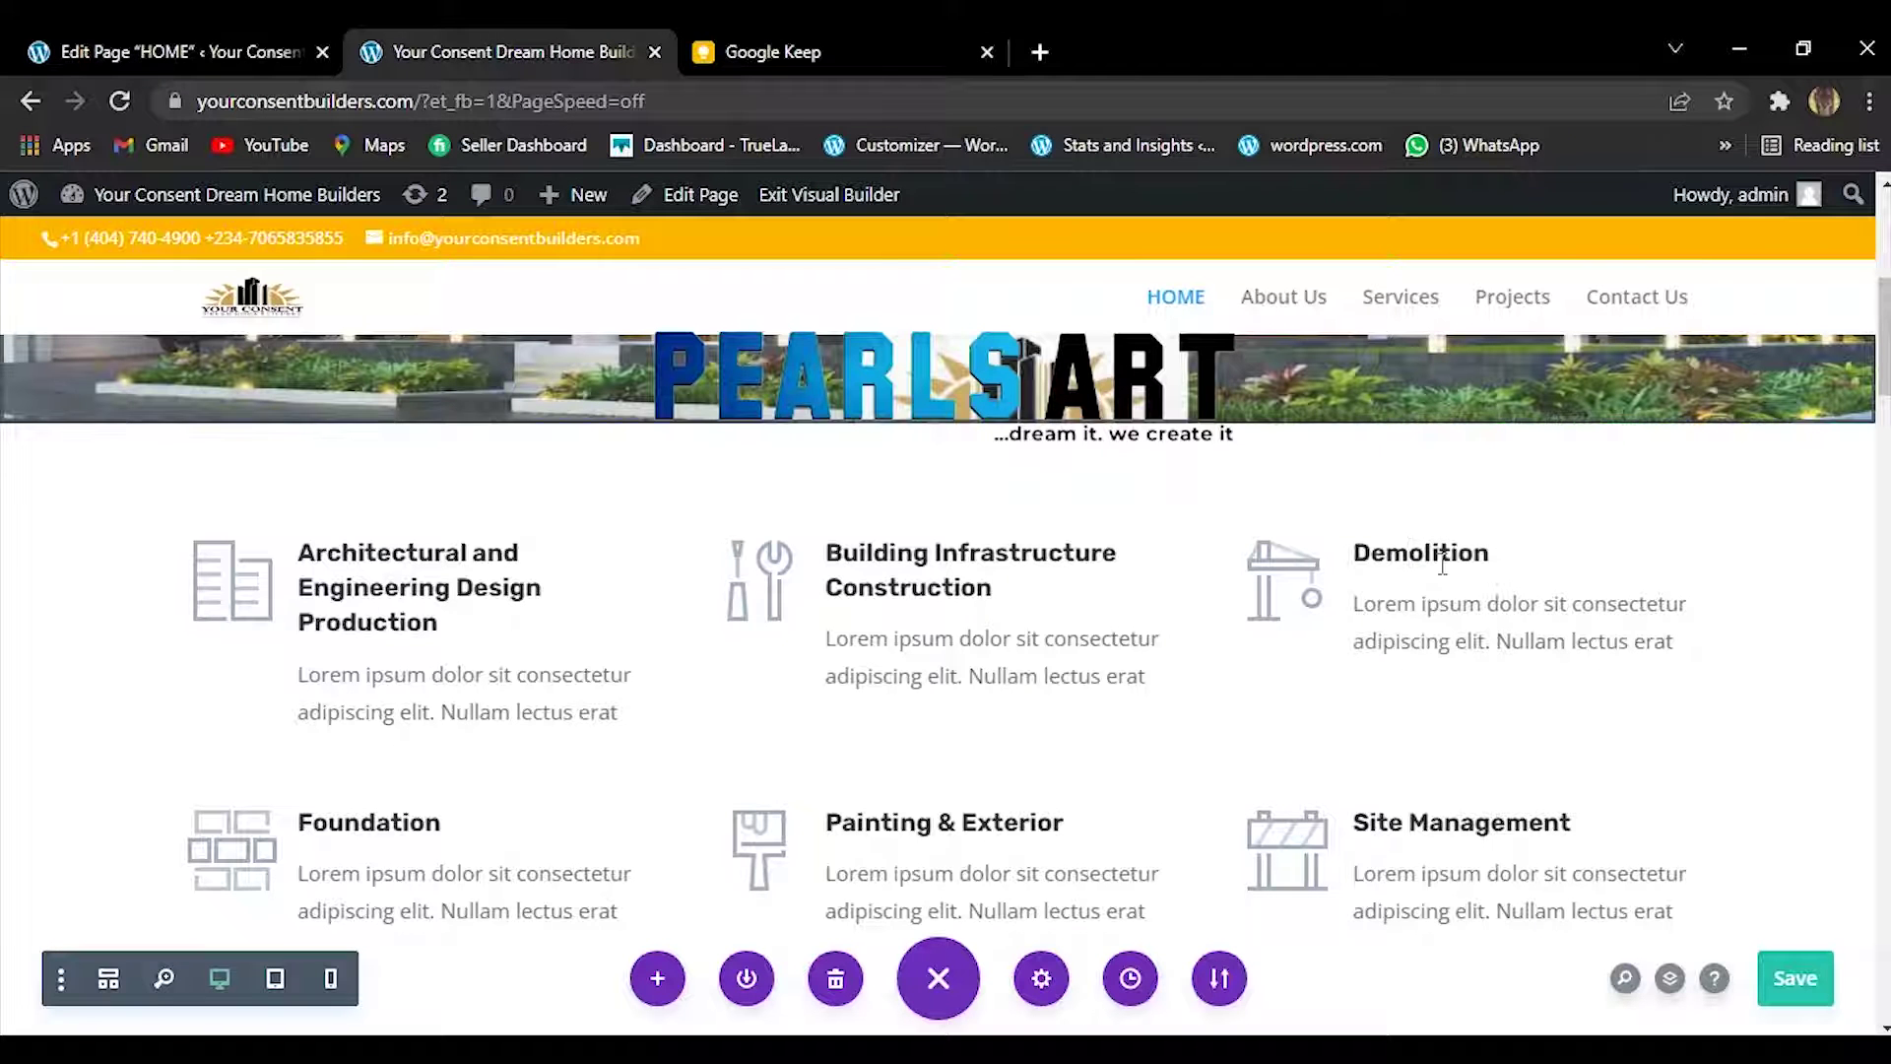
# Retitle the Demolition card as 'Construction Management' and save it.
pyautogui.click(1355, 643)
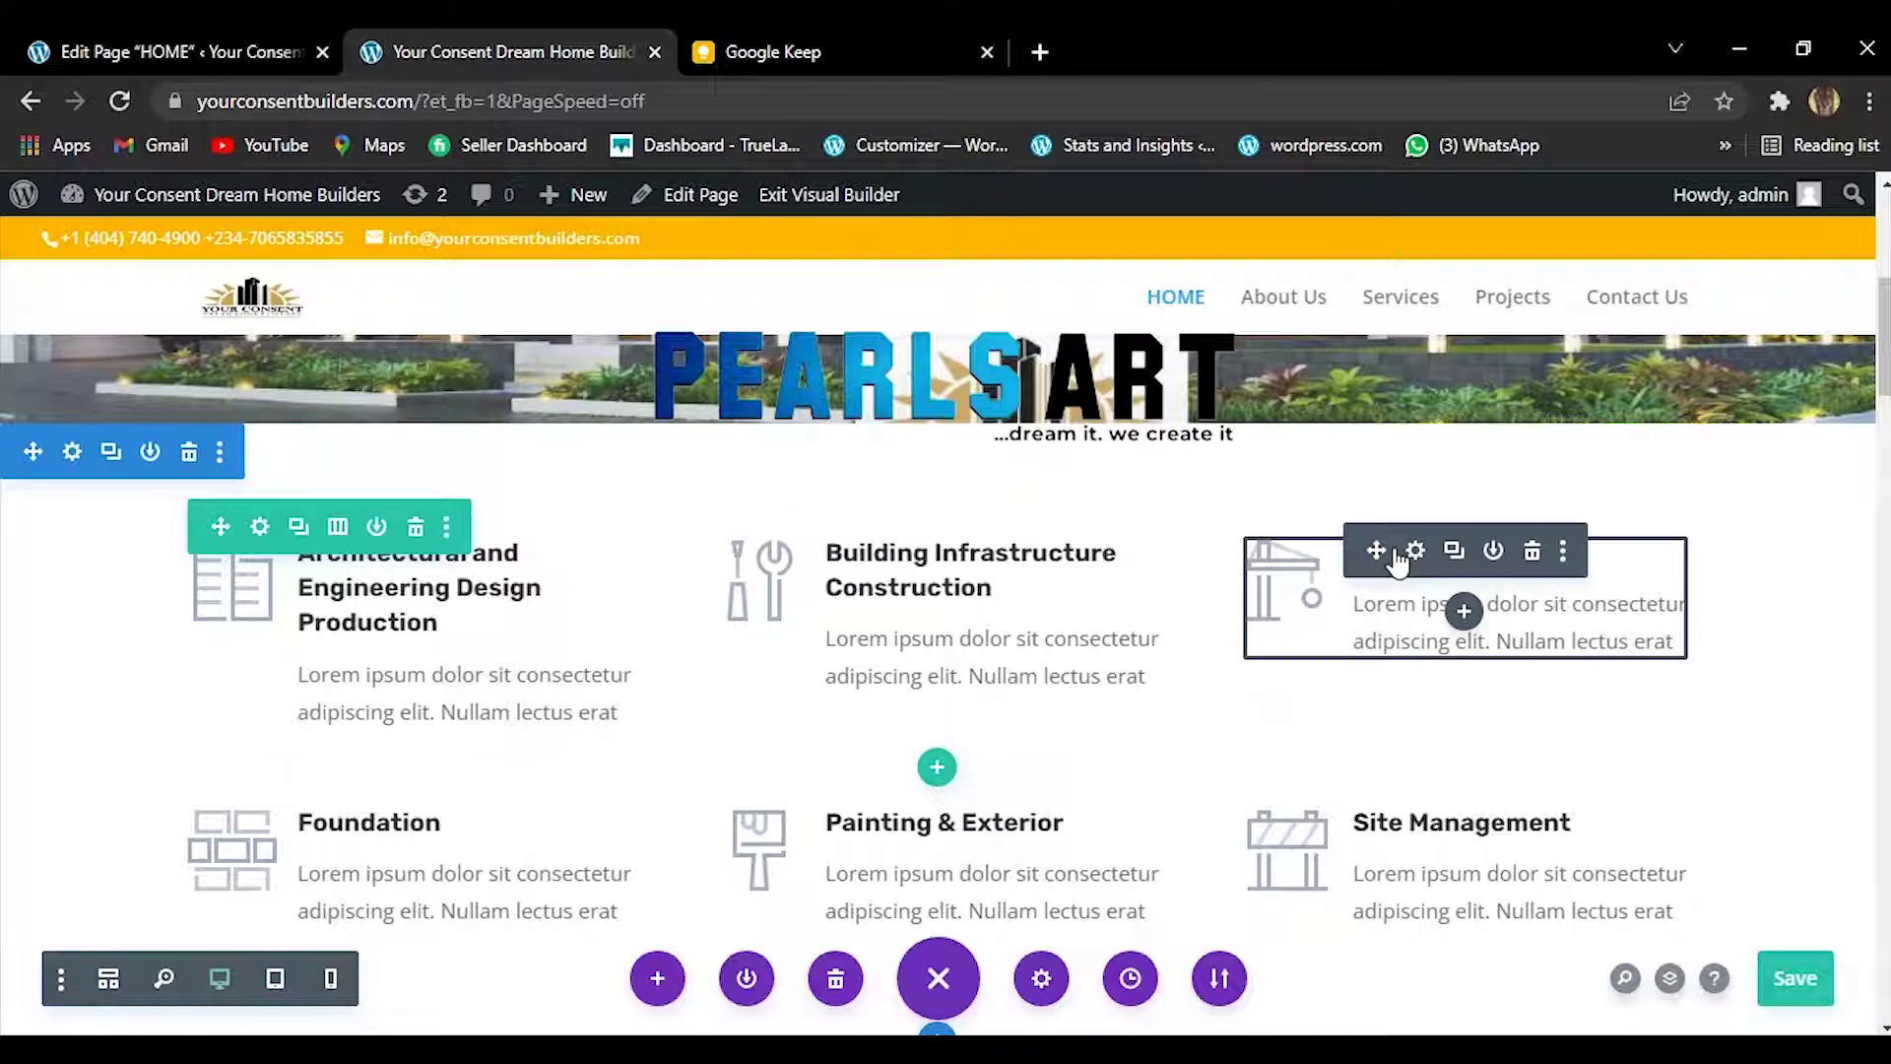
pyautogui.click(1415, 549)
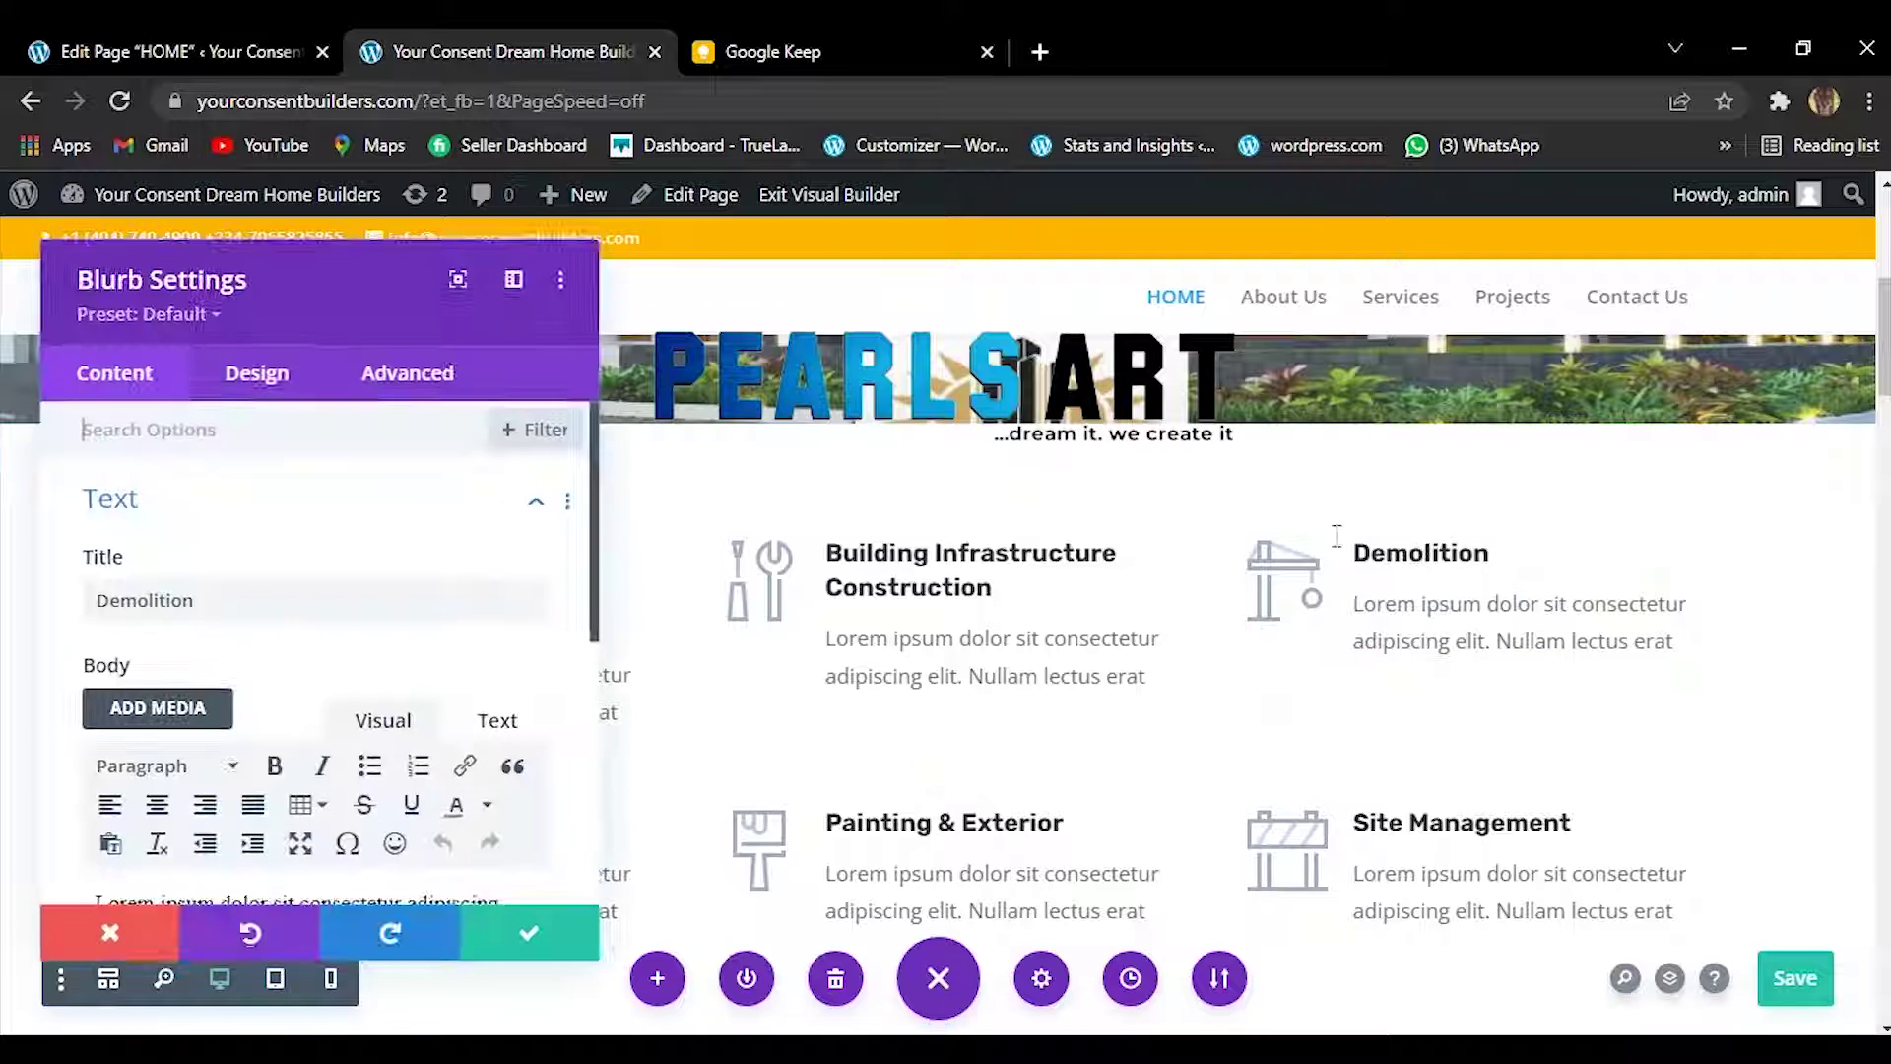
pyautogui.click(206, 605)
pyautogui.doubleClick(207, 605)
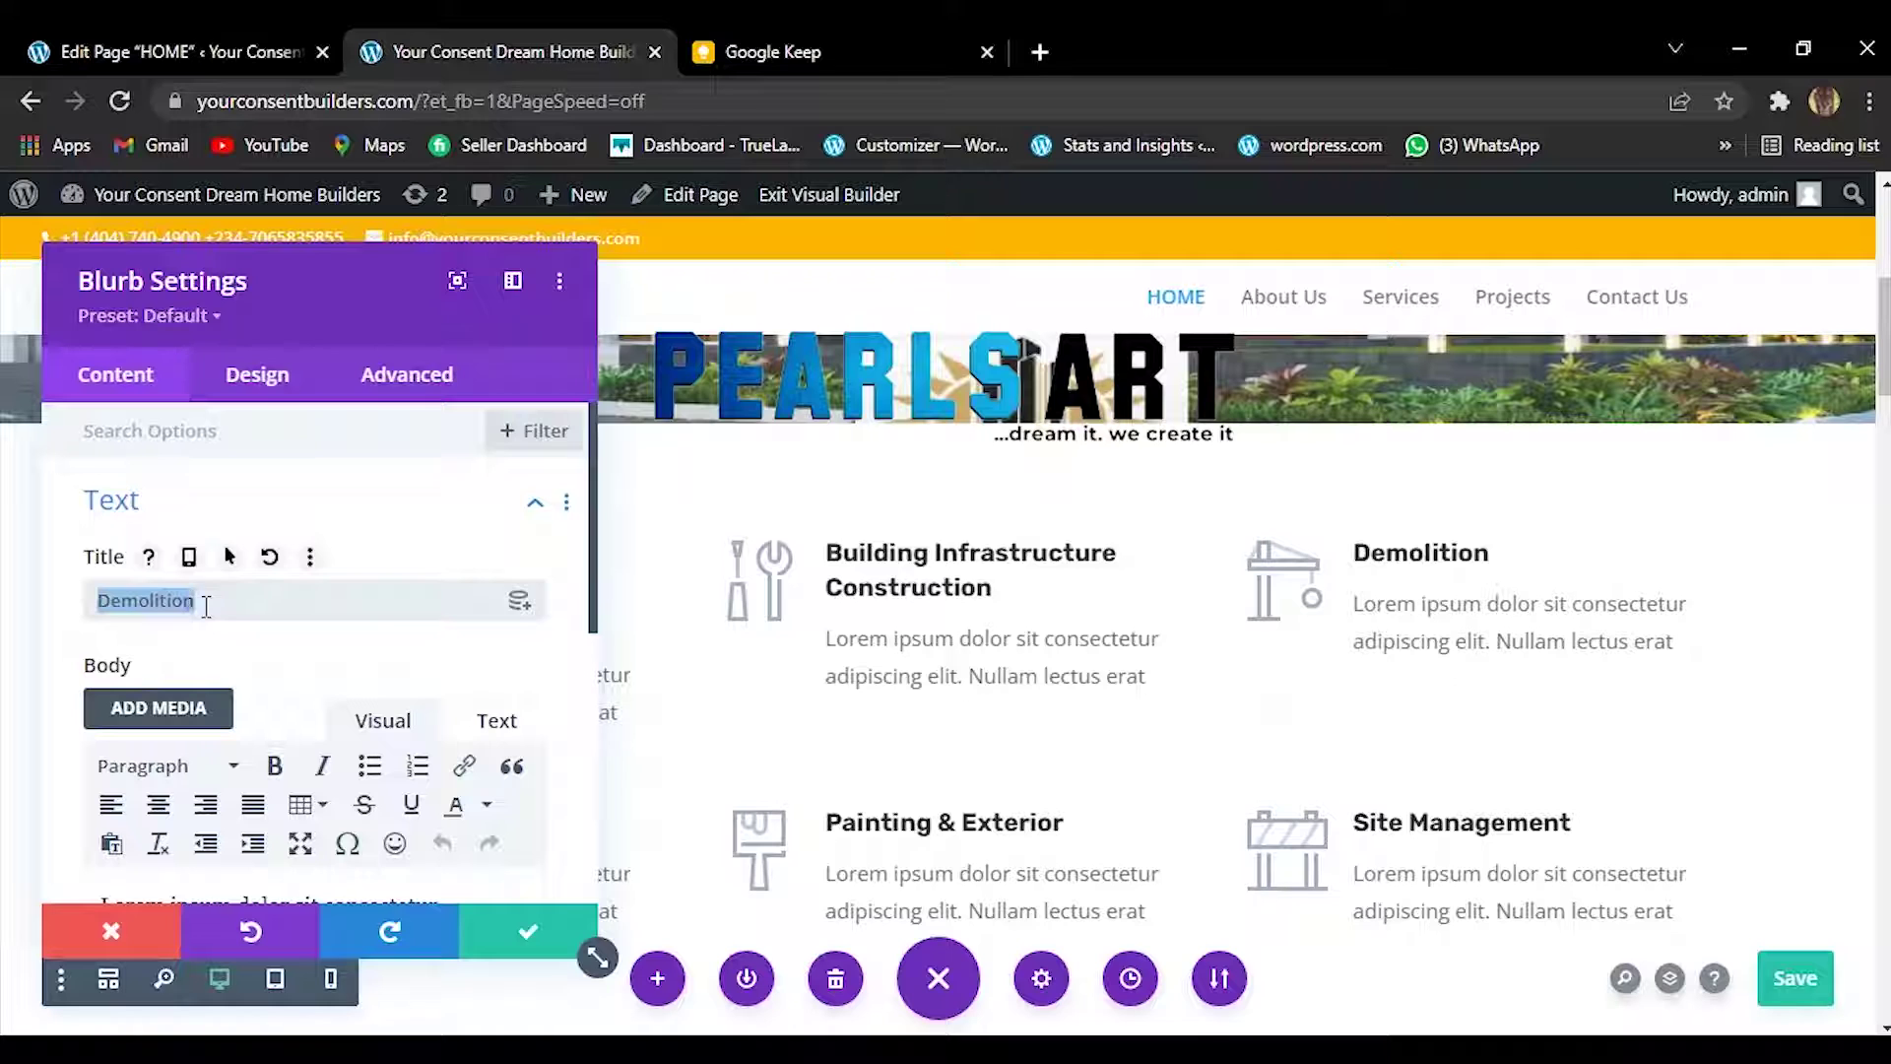
pyautogui.rightClick(207, 605)
pyautogui.click(330, 308)
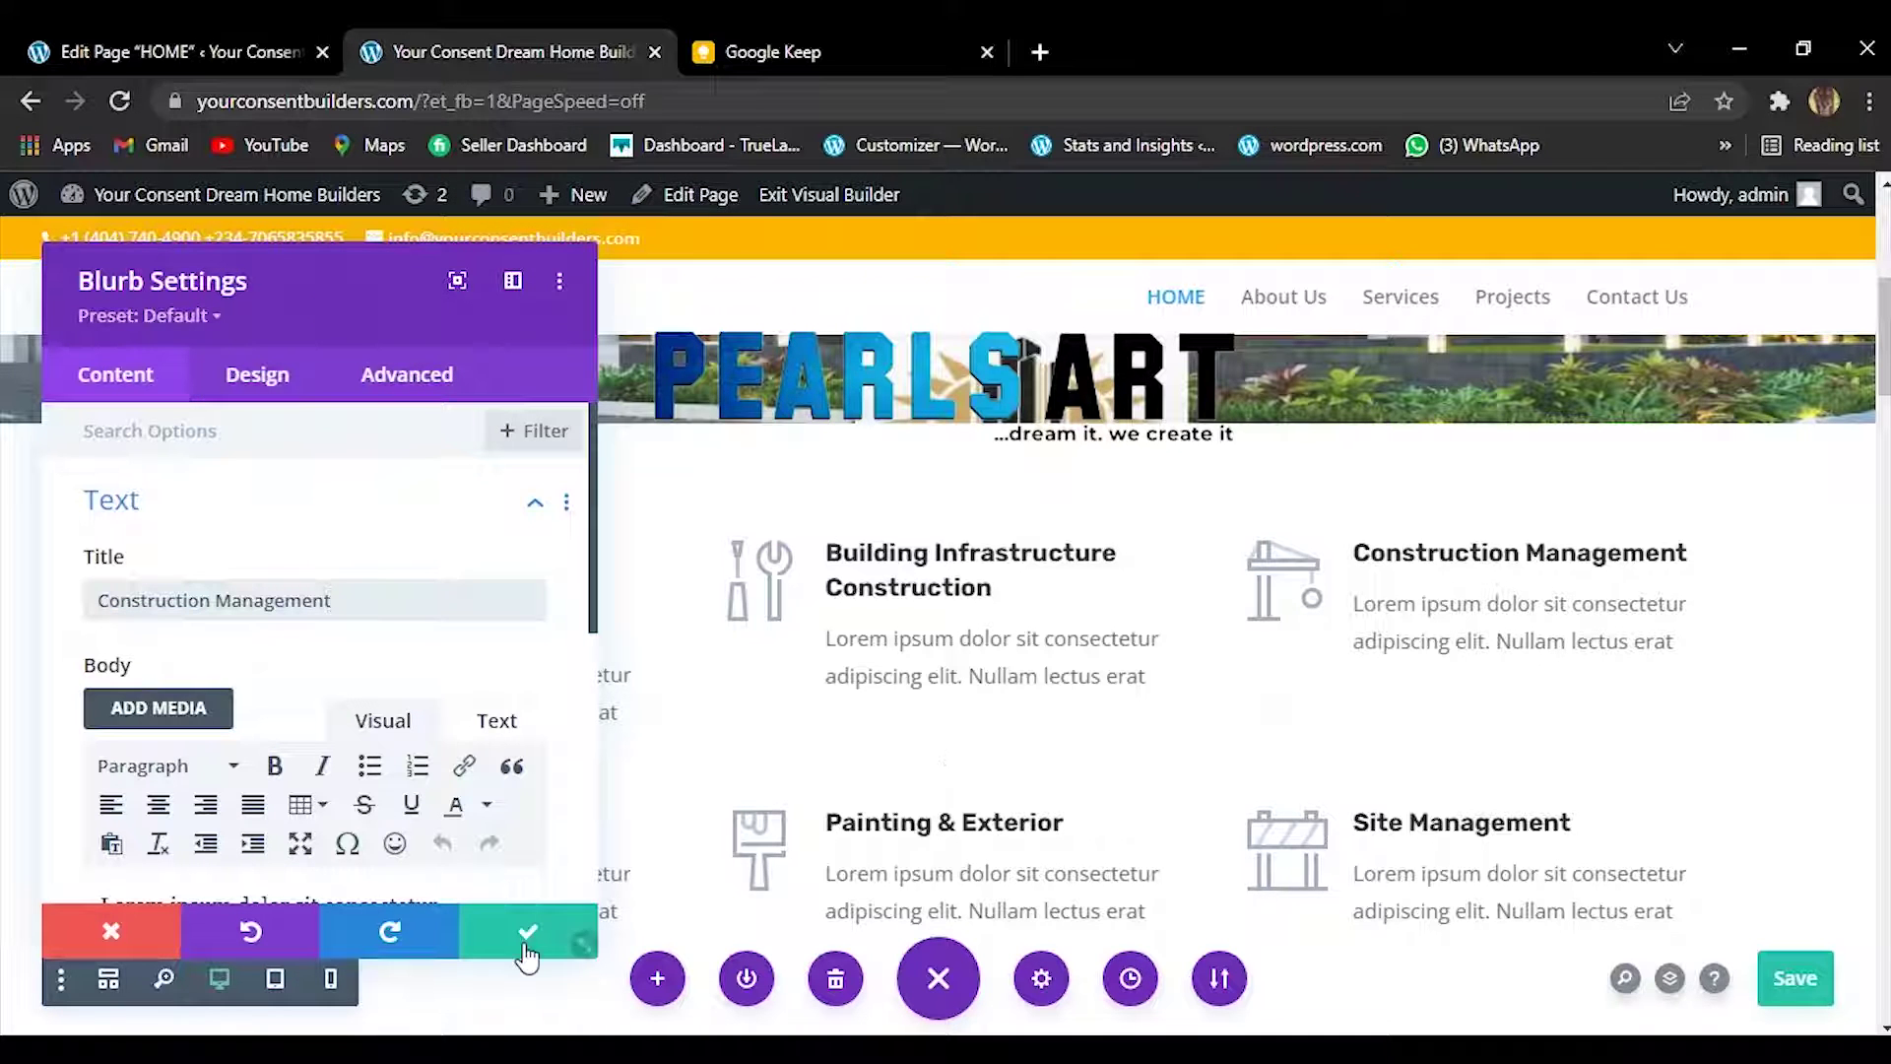
pyautogui.click(528, 940)
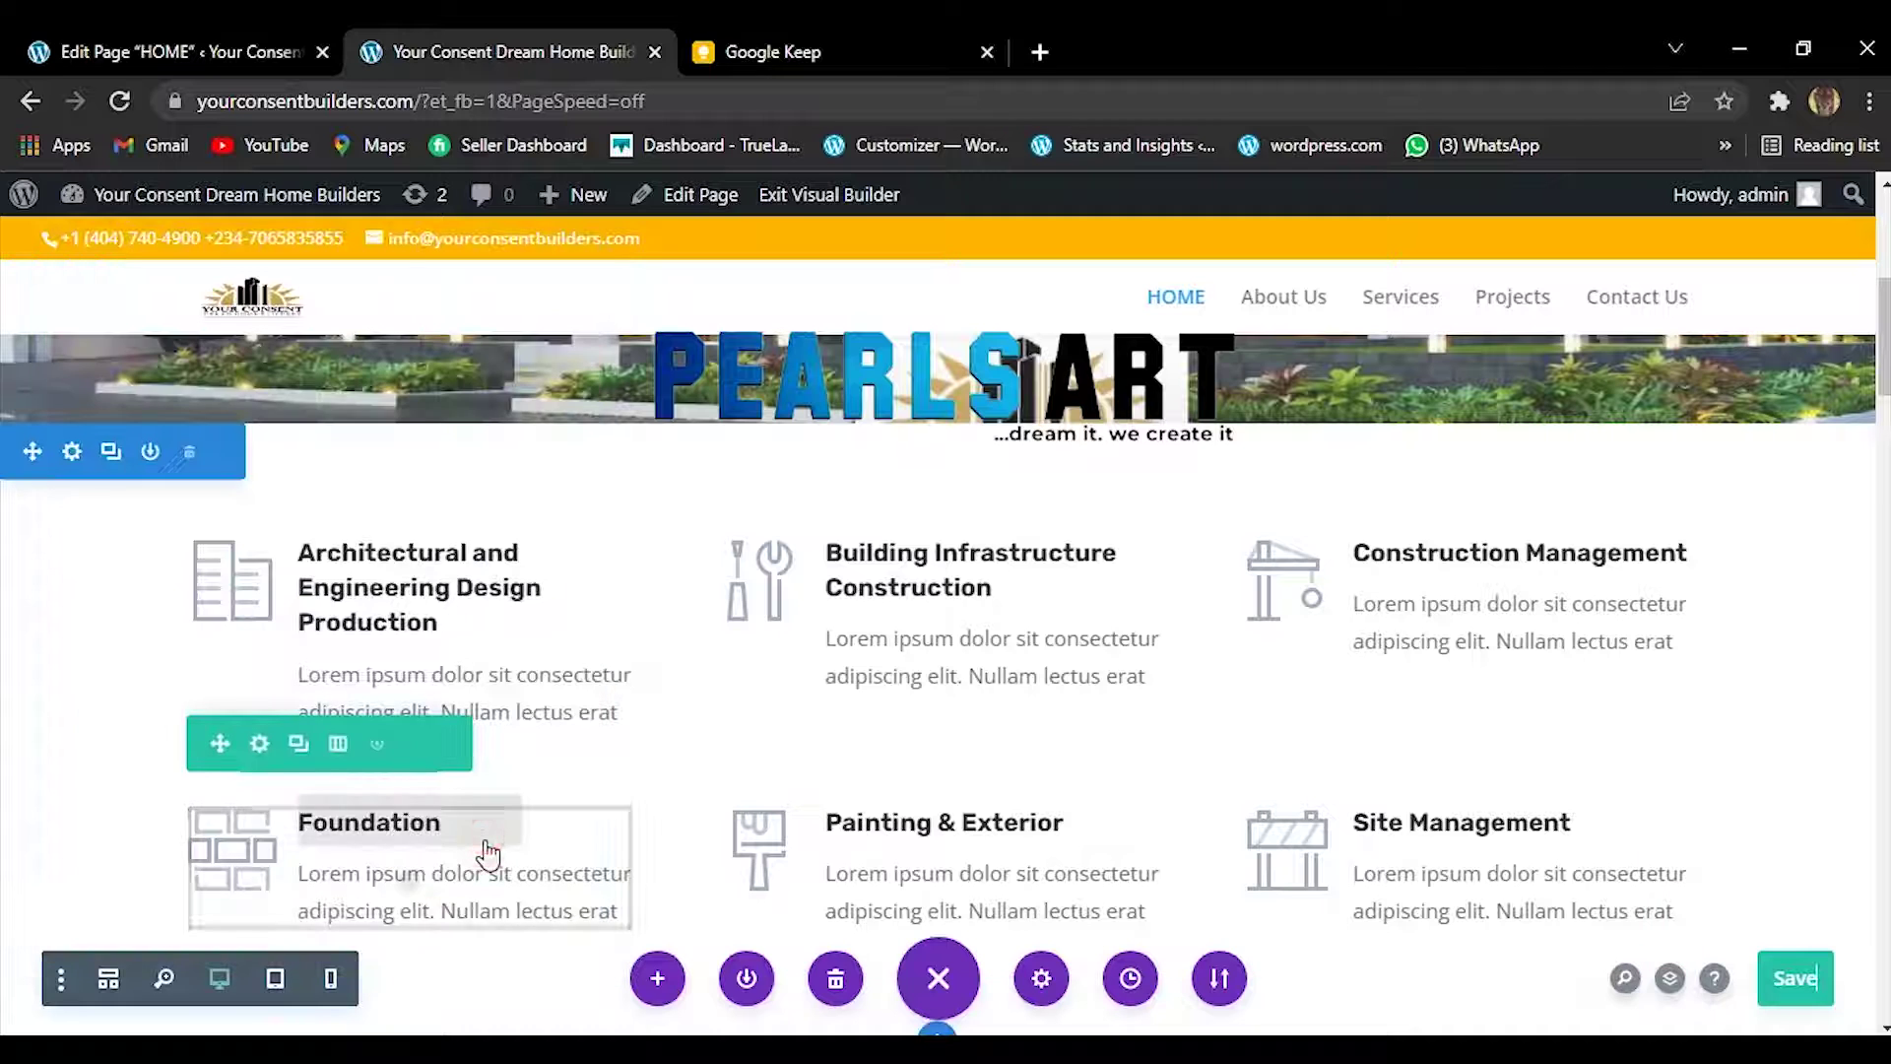
# Remove the Foundation card, then undo to restore it.
pyautogui.click(461, 823)
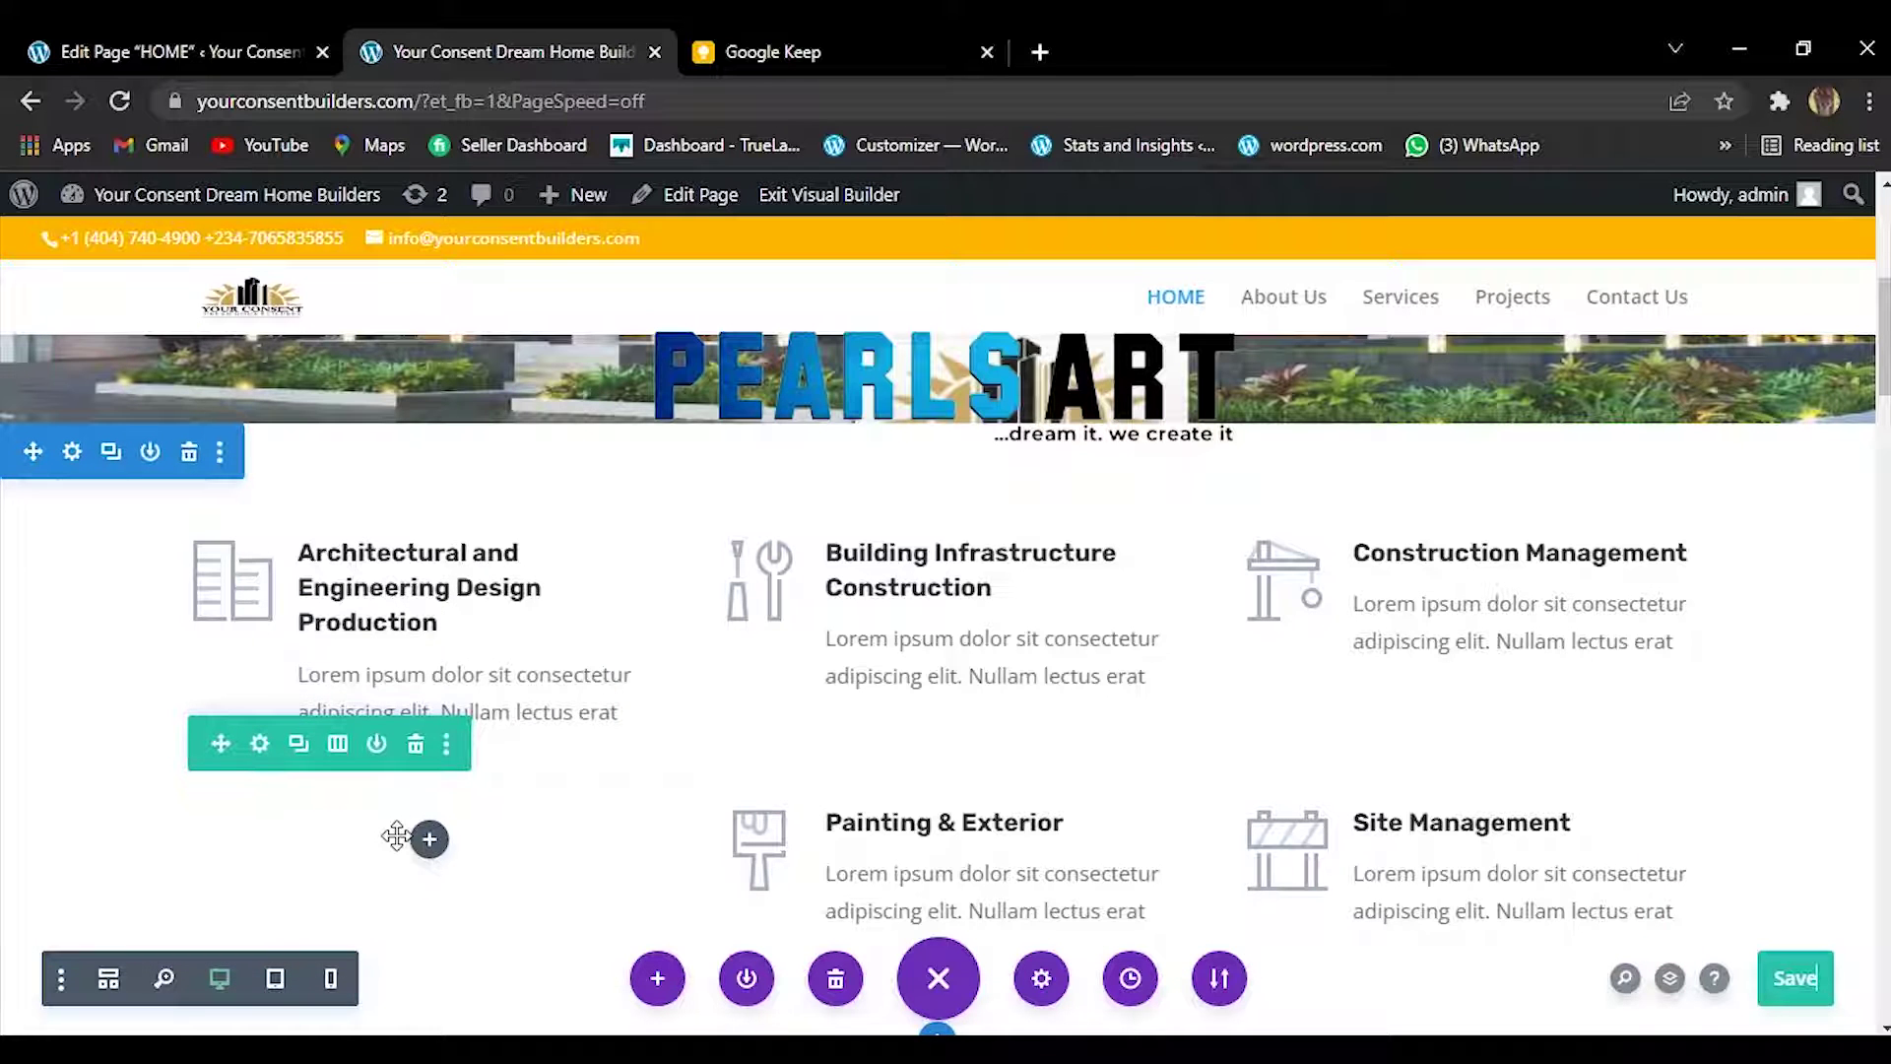
pyautogui.hotkey('ctrl', 'z')
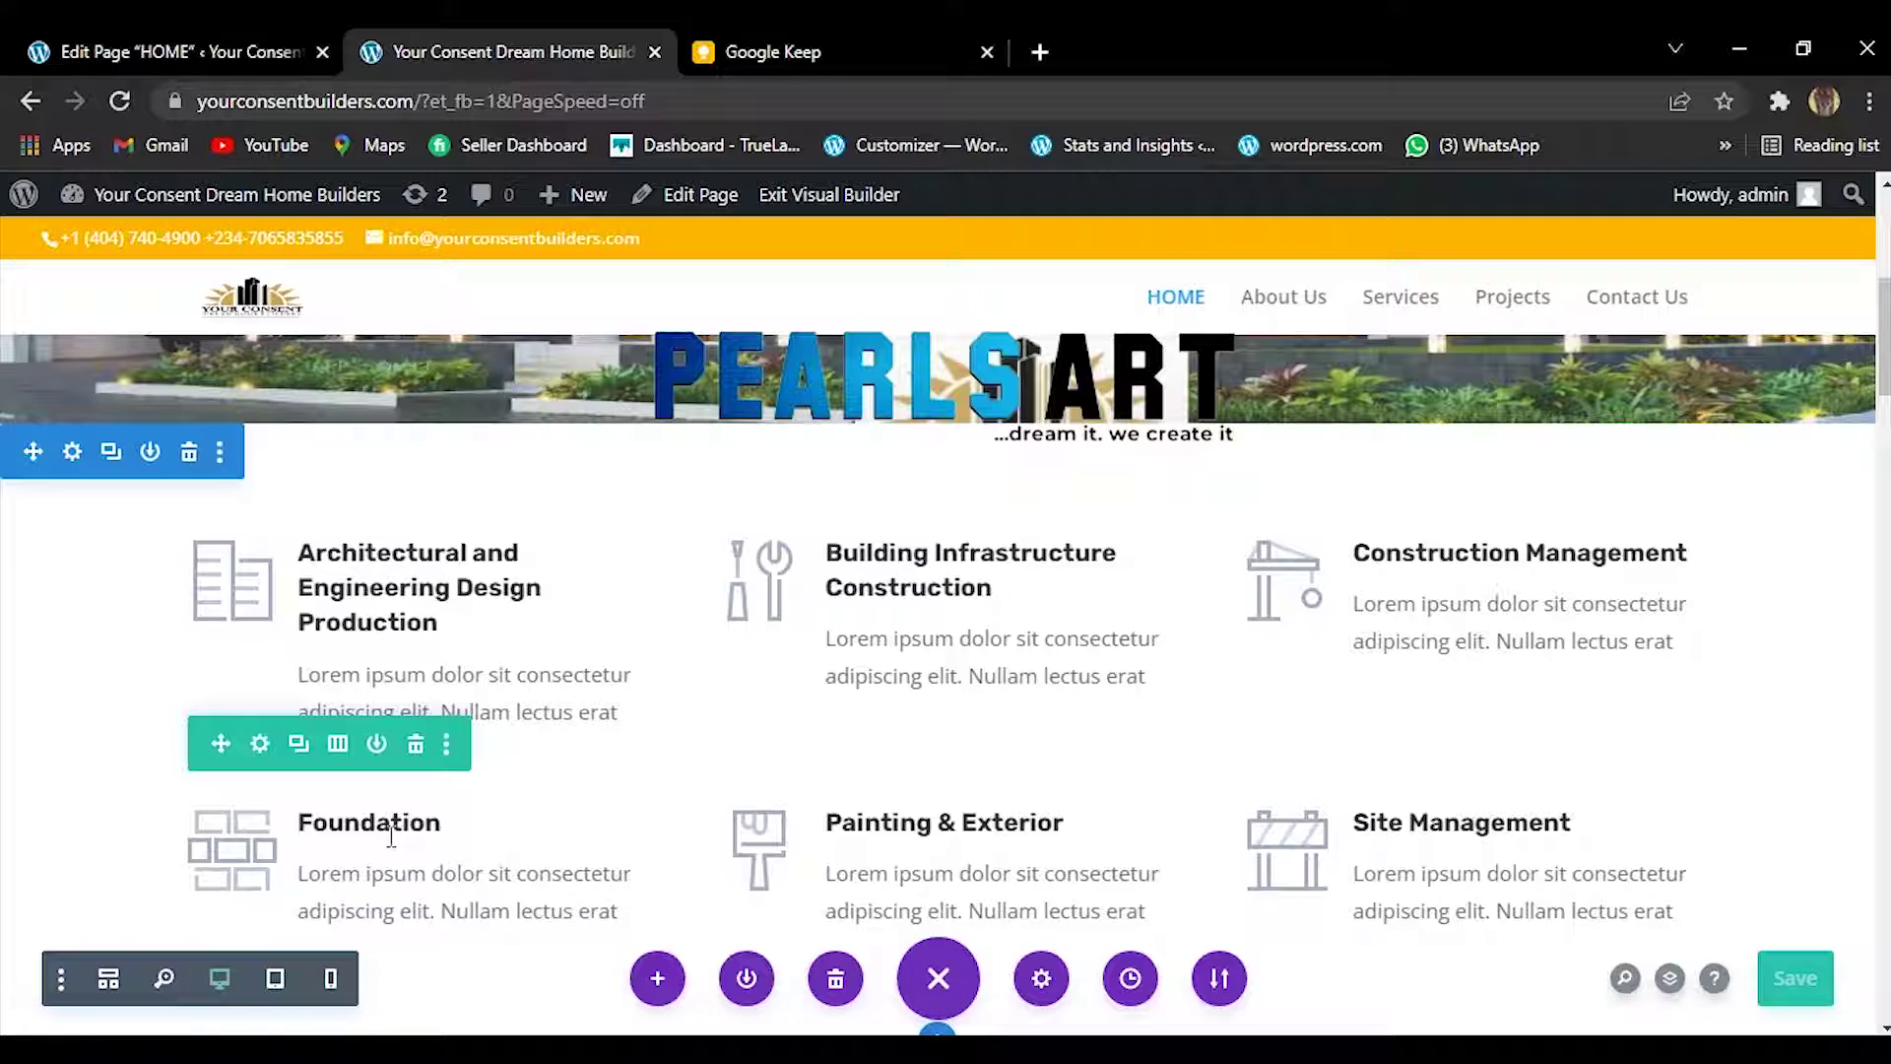
pyautogui.hotkey('ctrl', 'z')
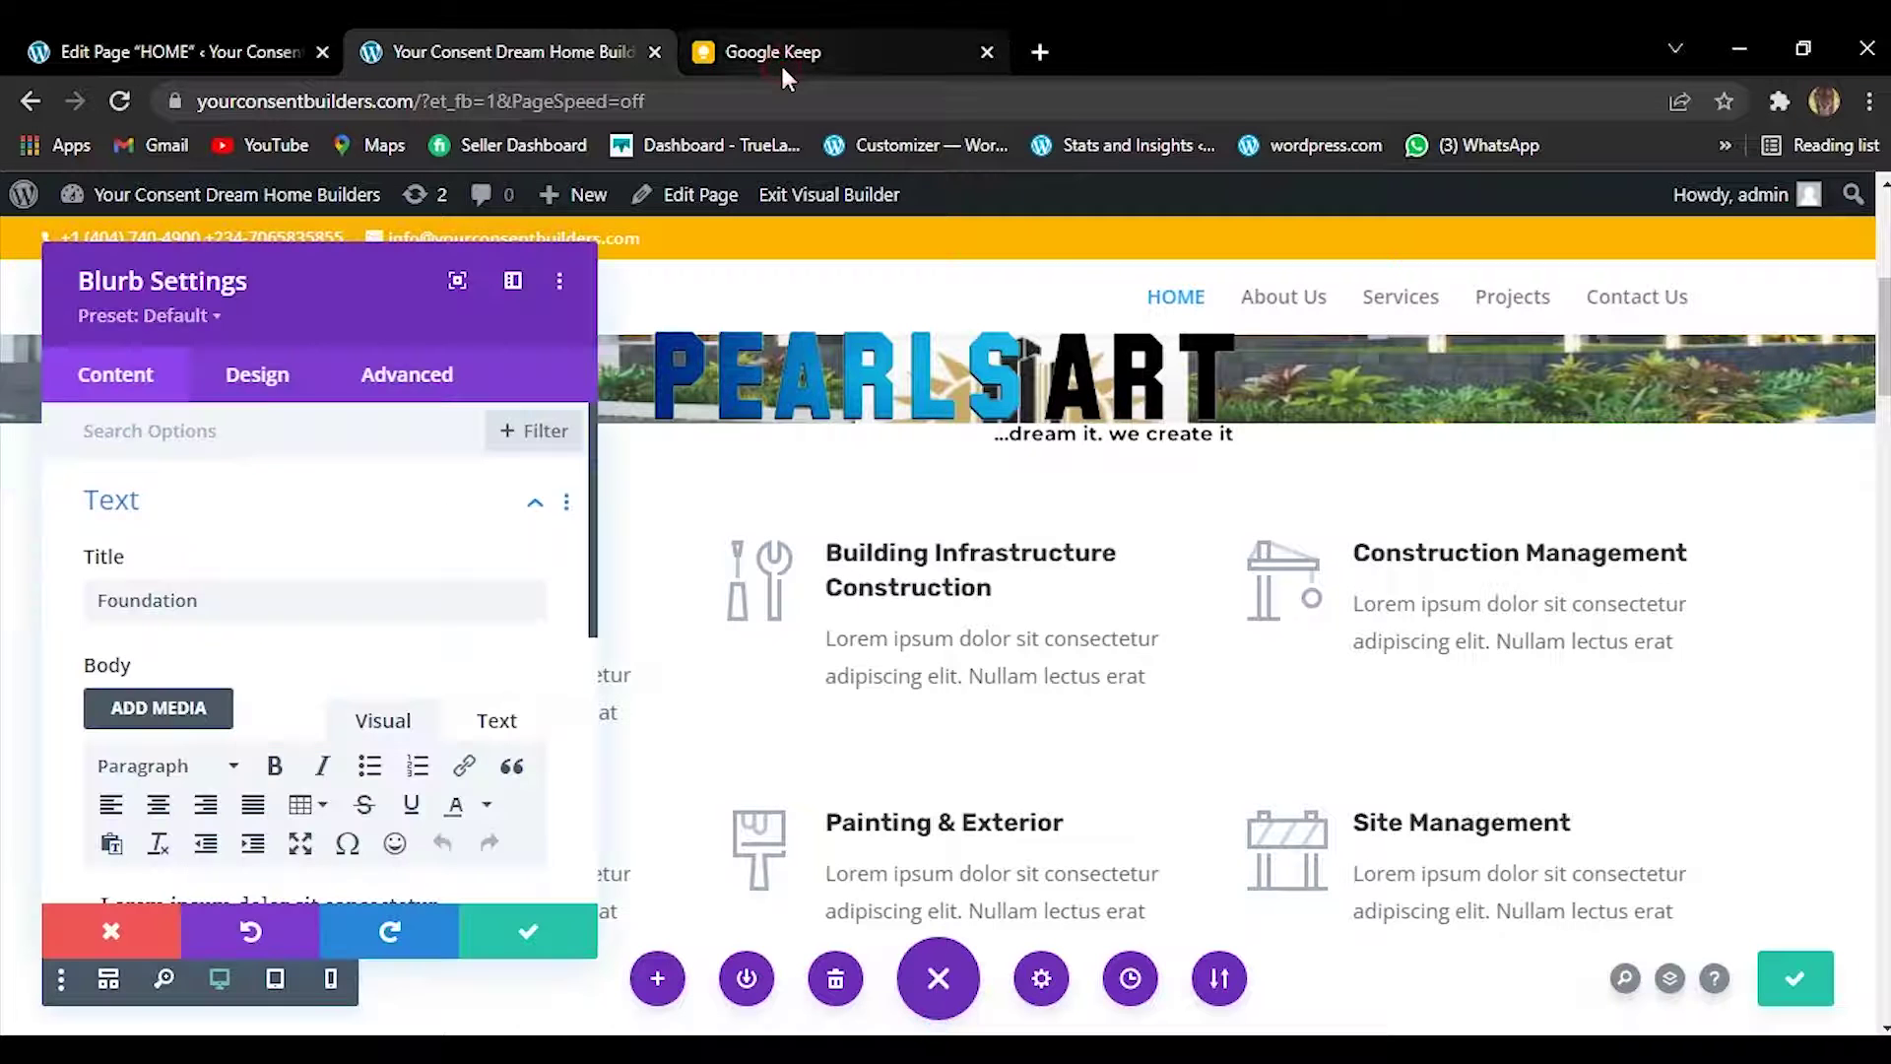
# Select and copy 'Refurbishing Works' from the Keep note's service list.
pyautogui.click(789, 39)
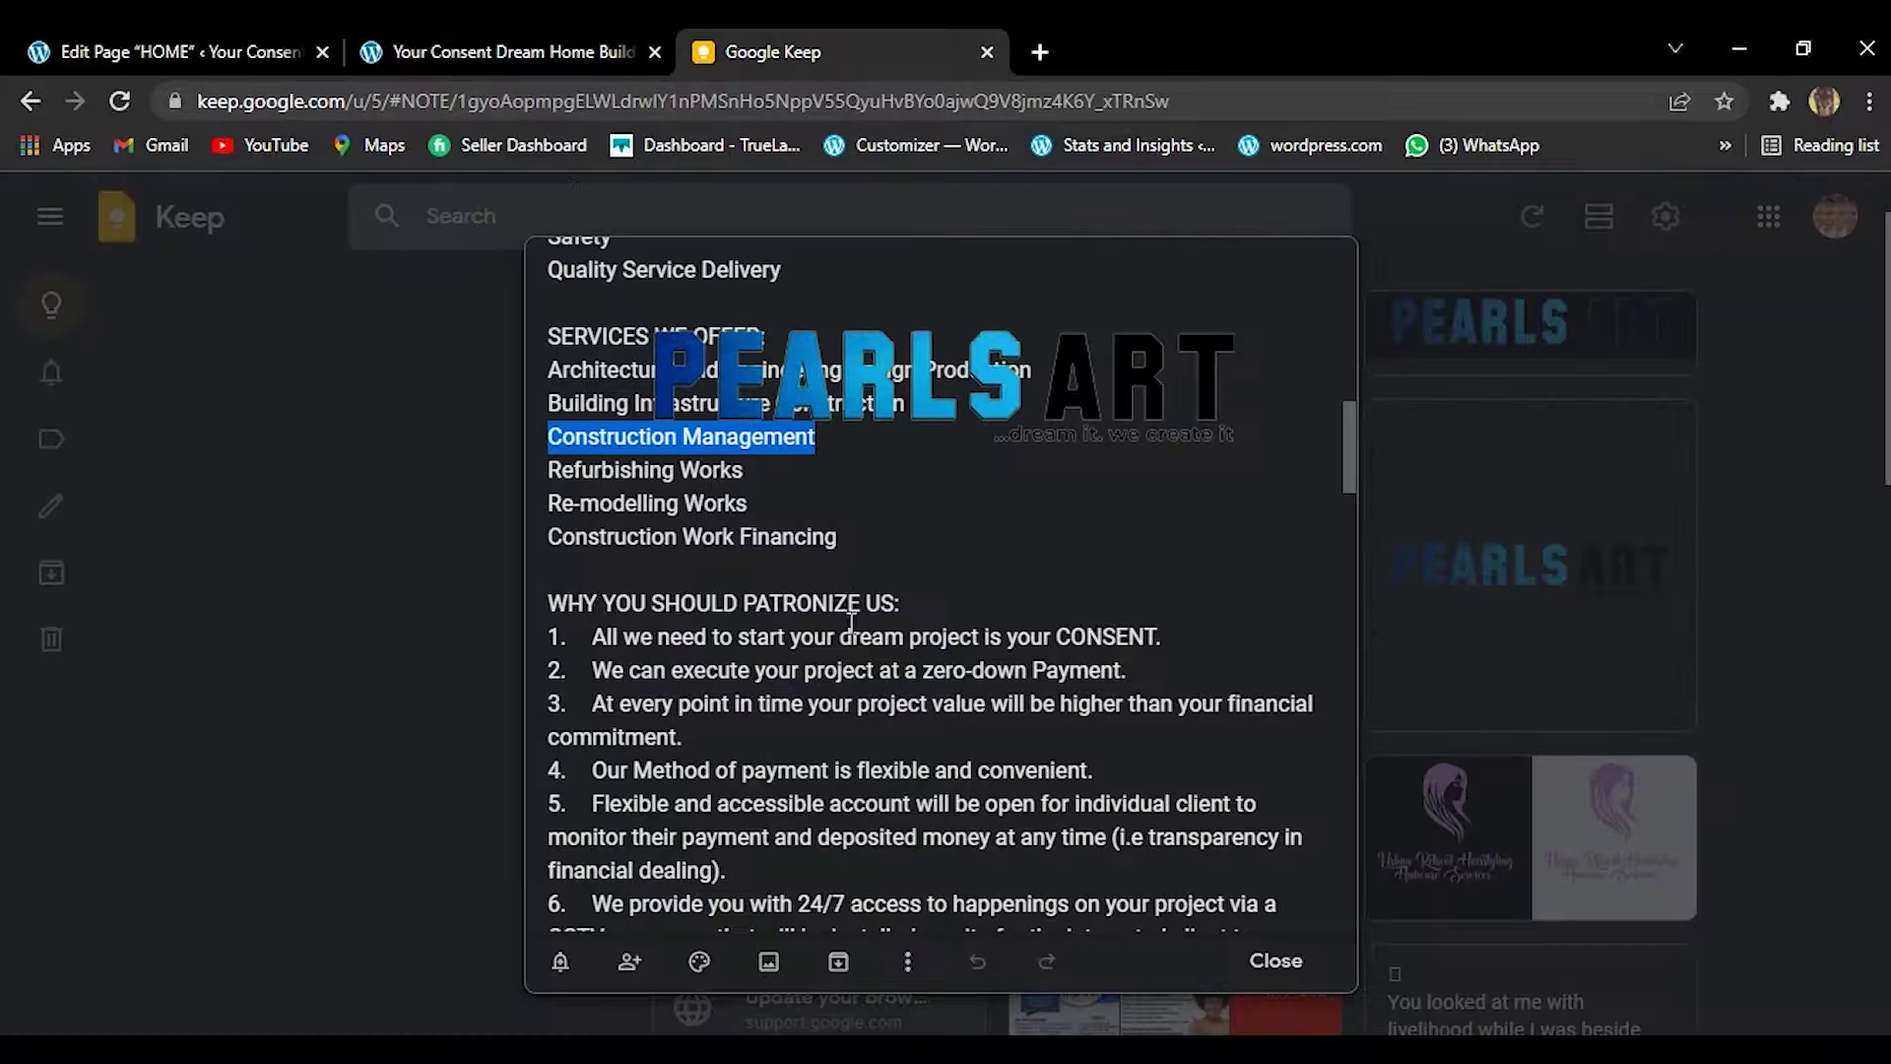
pyautogui.moveTo(548, 479); pyautogui.dragTo(726, 480)
pyautogui.click(746, 479)
pyautogui.click(553, 470)
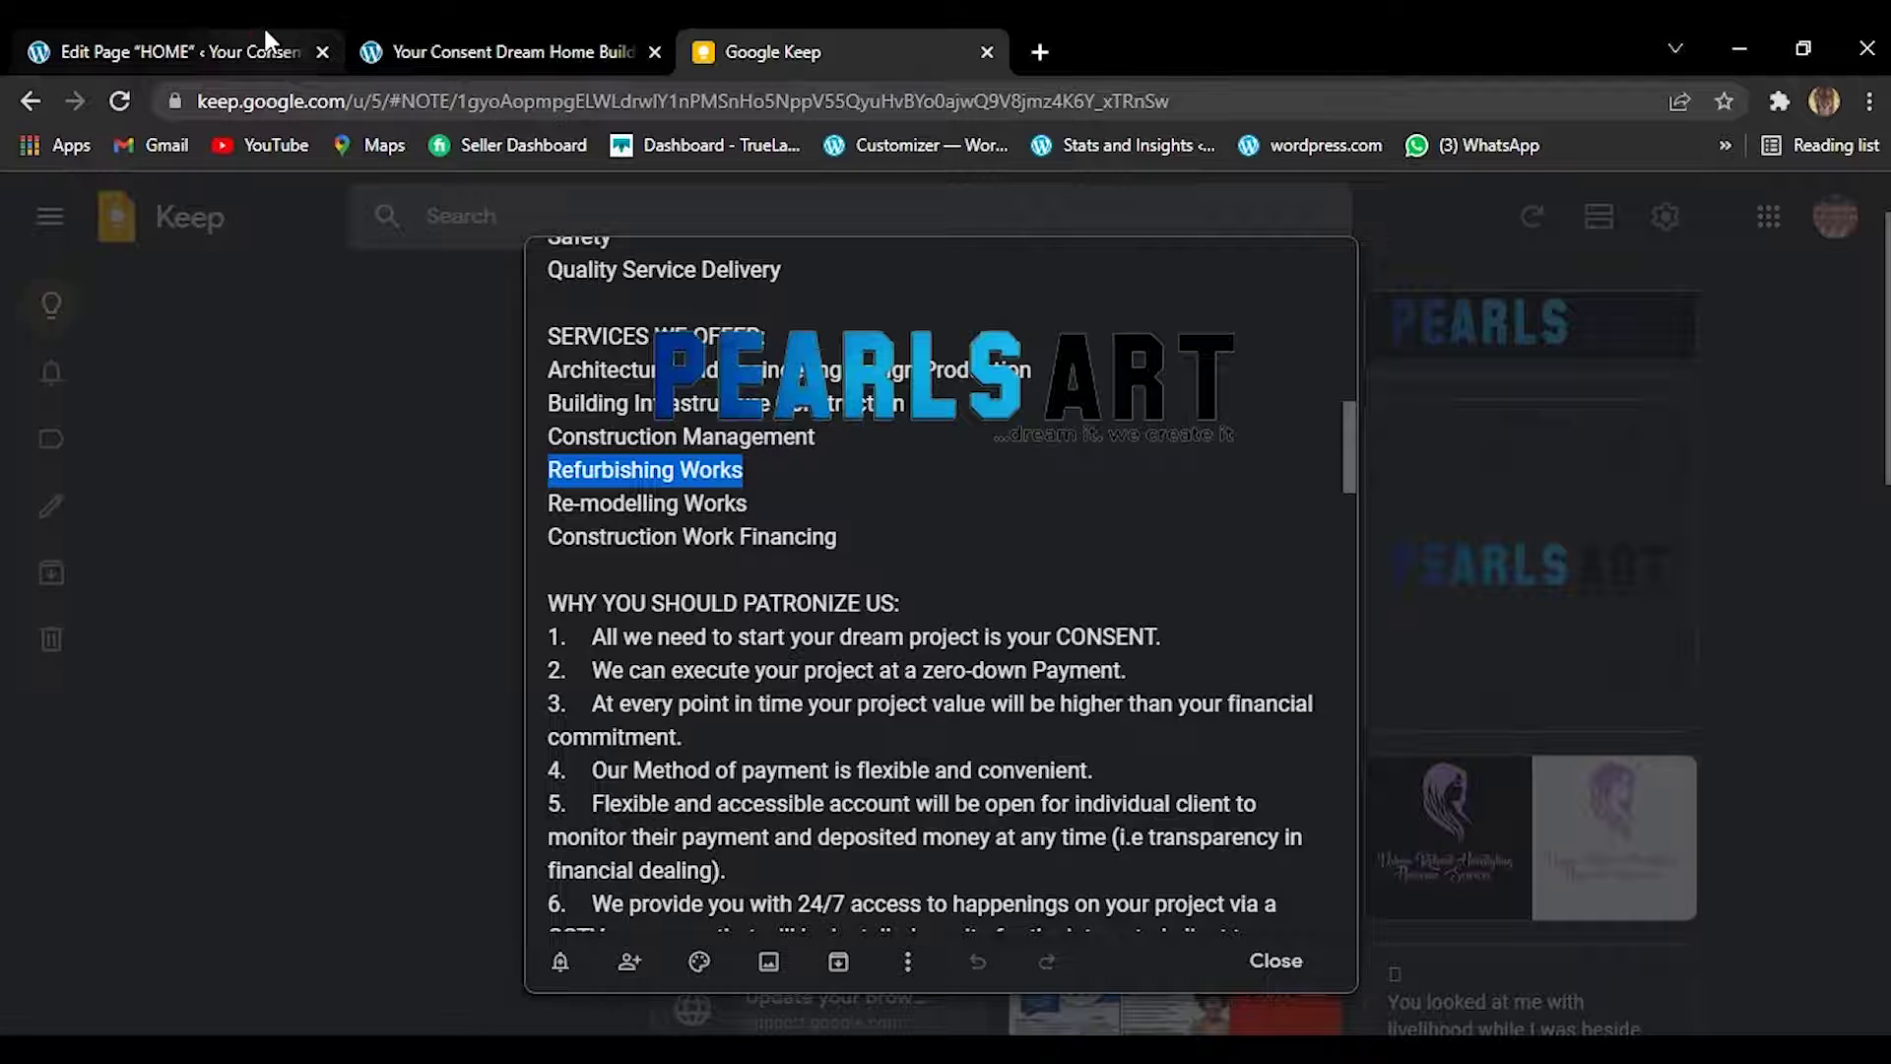
pyautogui.click(989, 580)
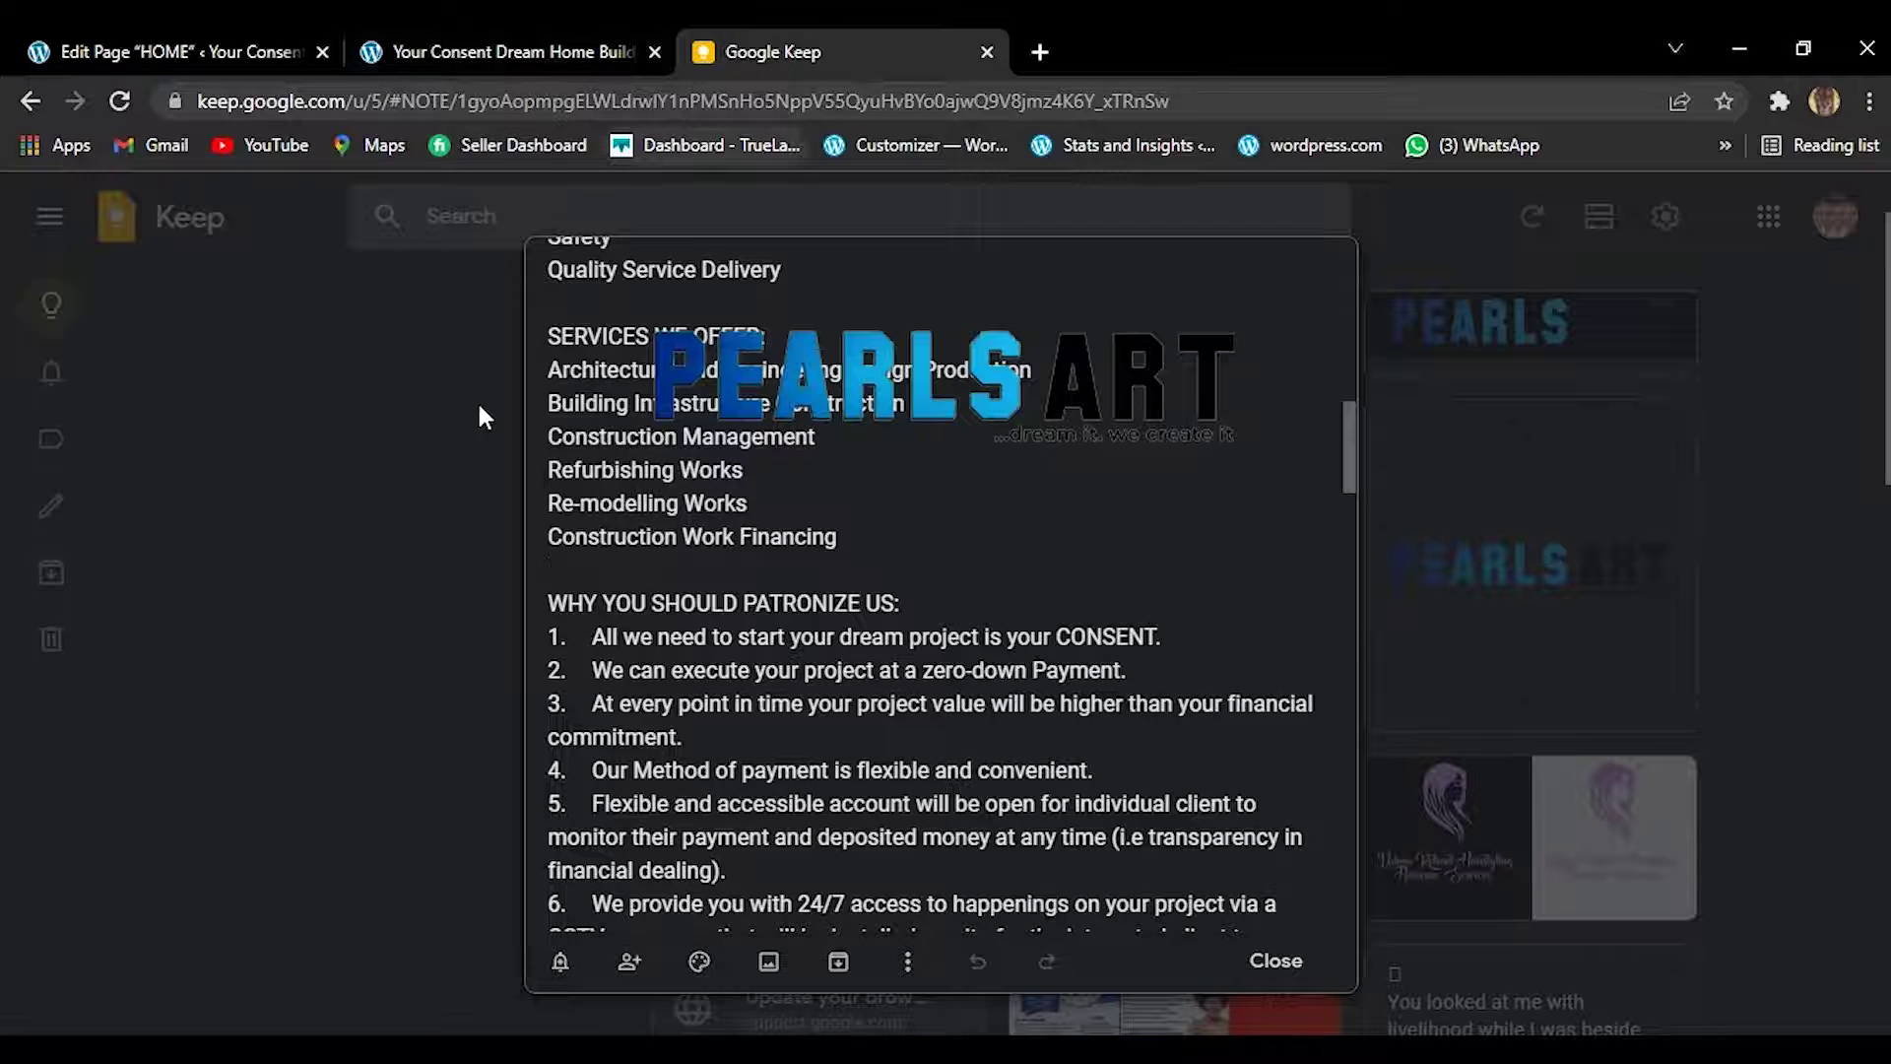
pyautogui.moveTo(744, 483); pyautogui.dragTo(750, 482)
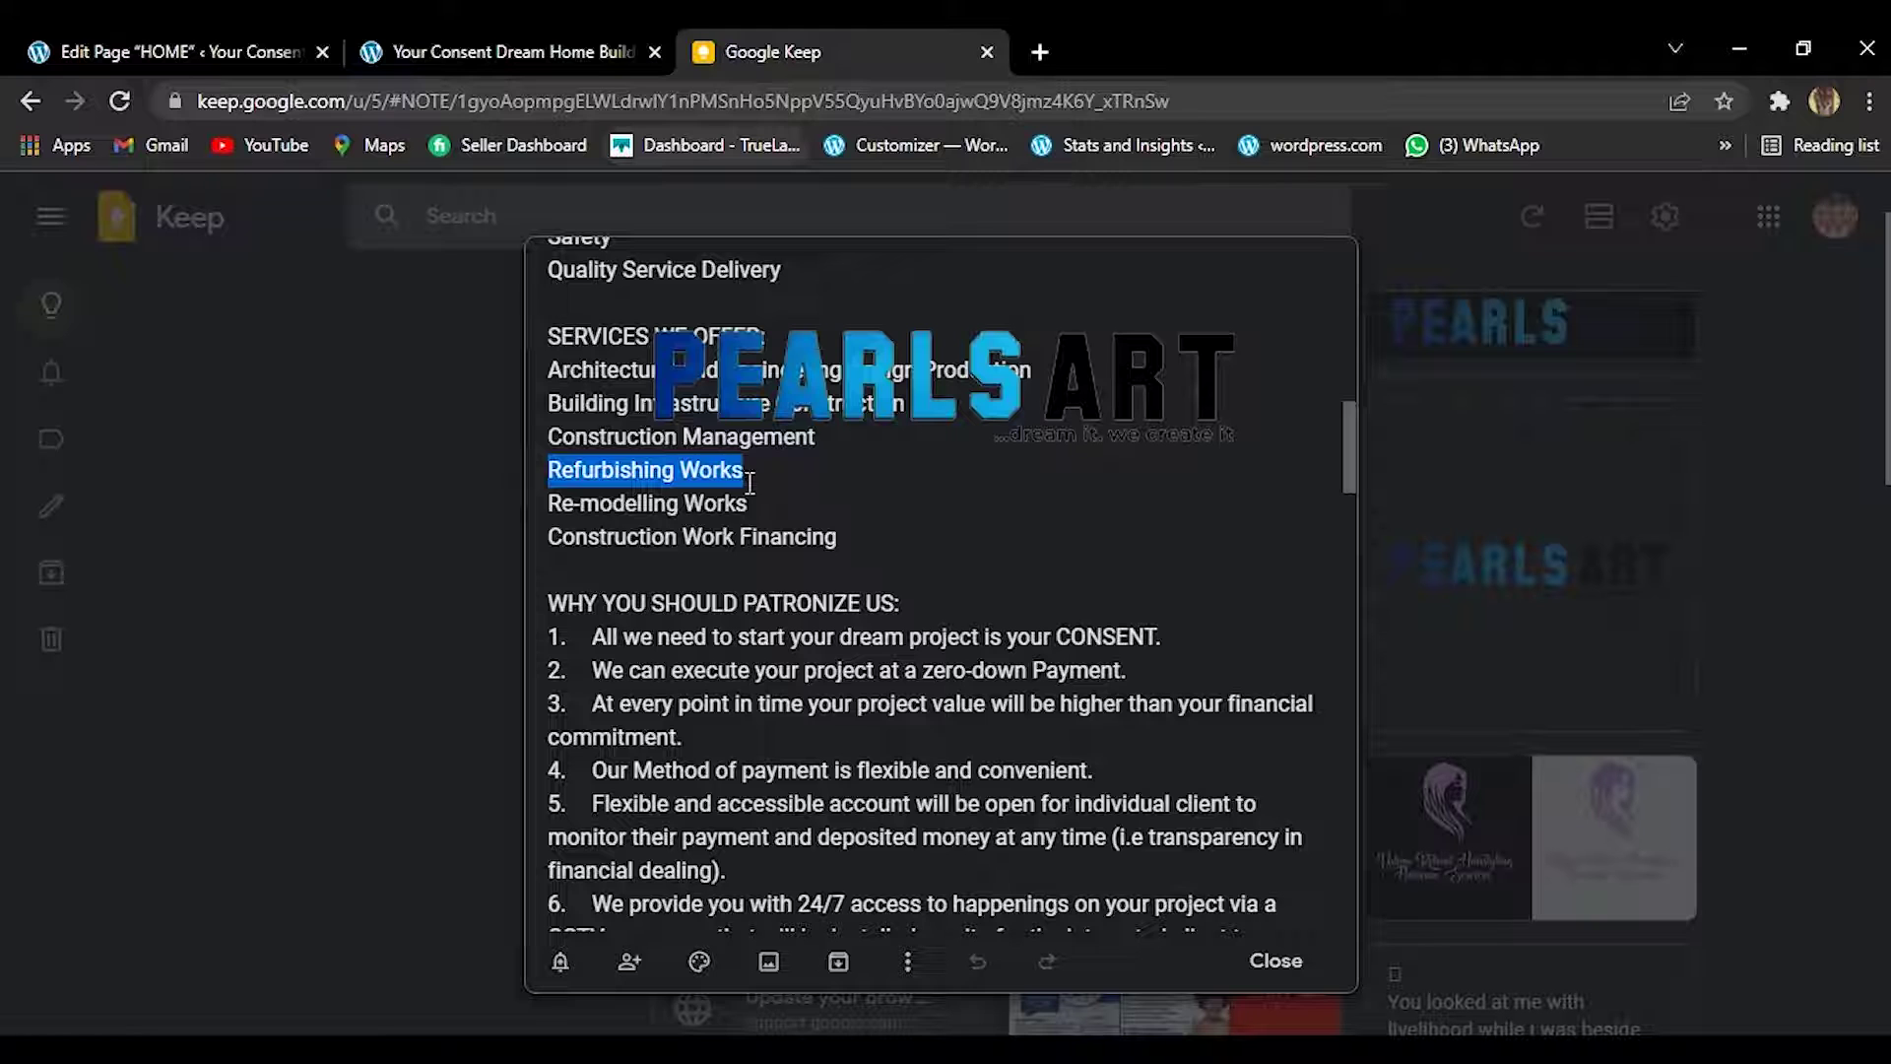
pyautogui.click(750, 482)
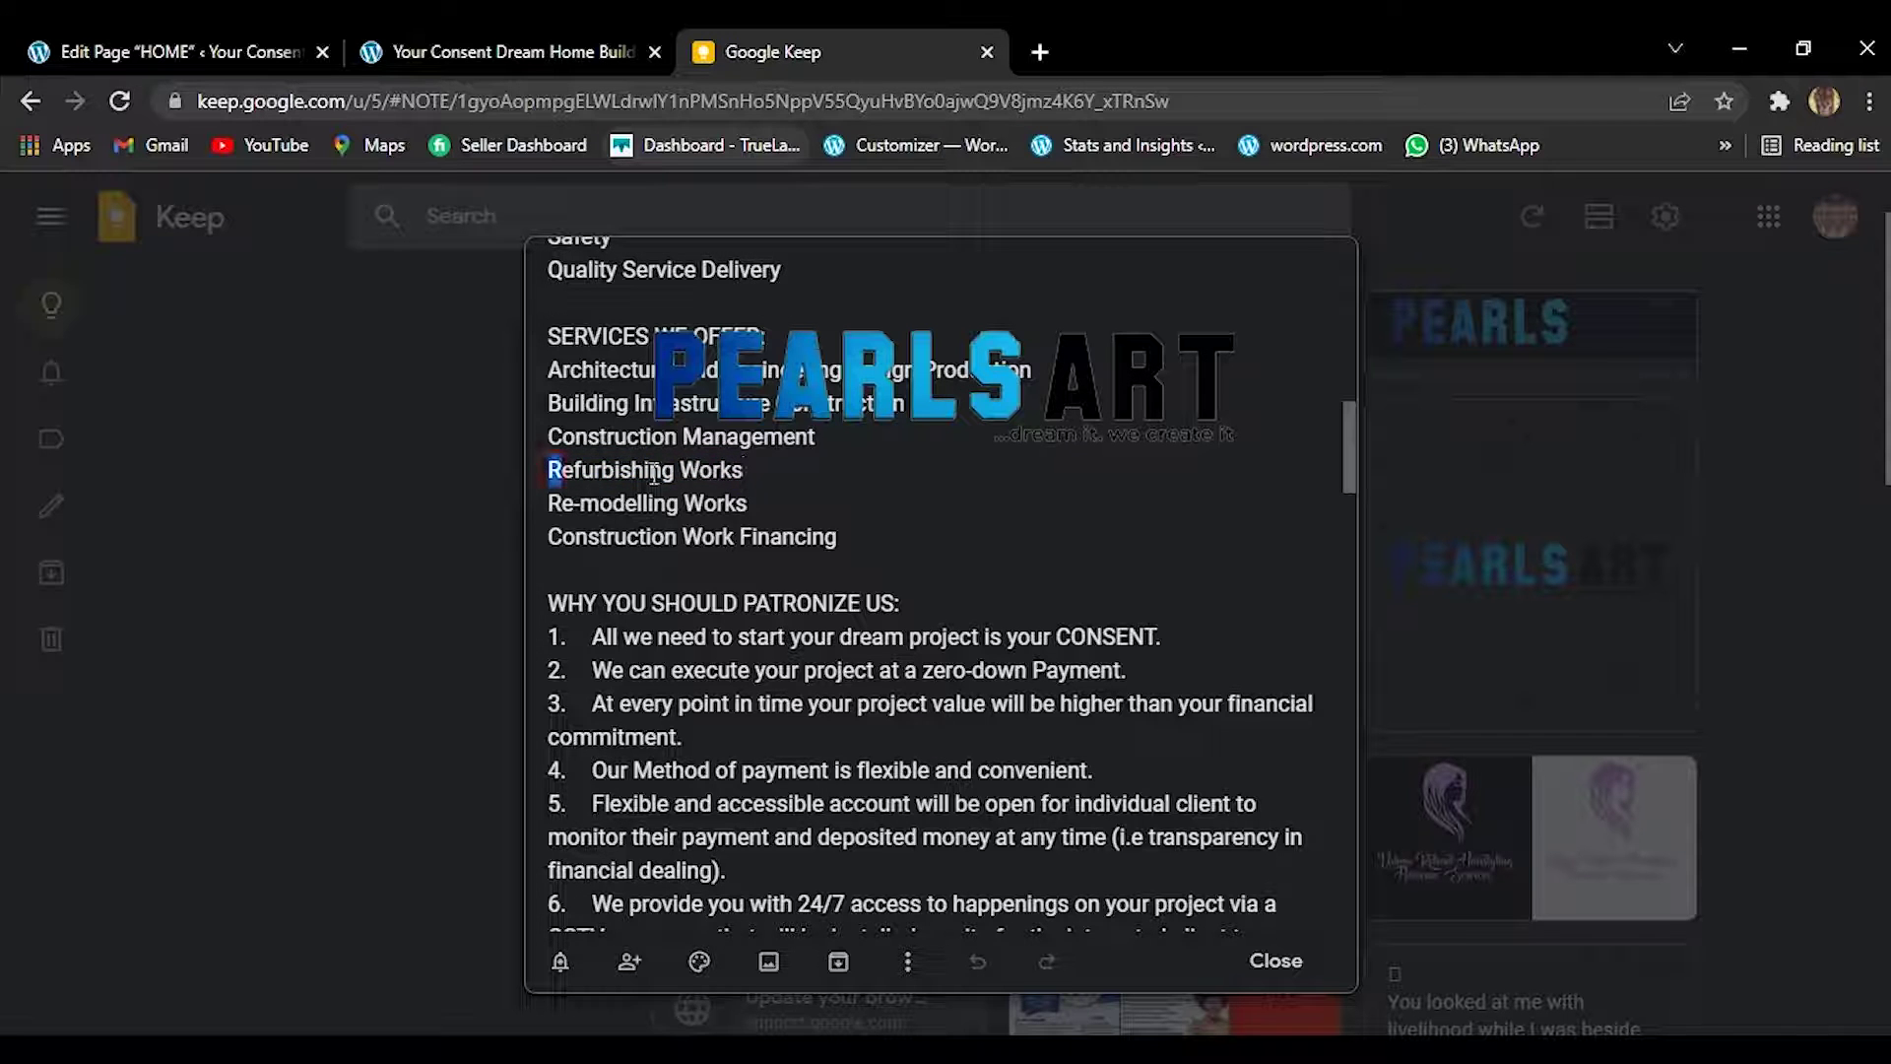
pyautogui.moveTo(654, 474); pyautogui.dragTo(750, 474)
pyautogui.hotkey('ctrl', 'c')
pyautogui.rightClick(747, 471)
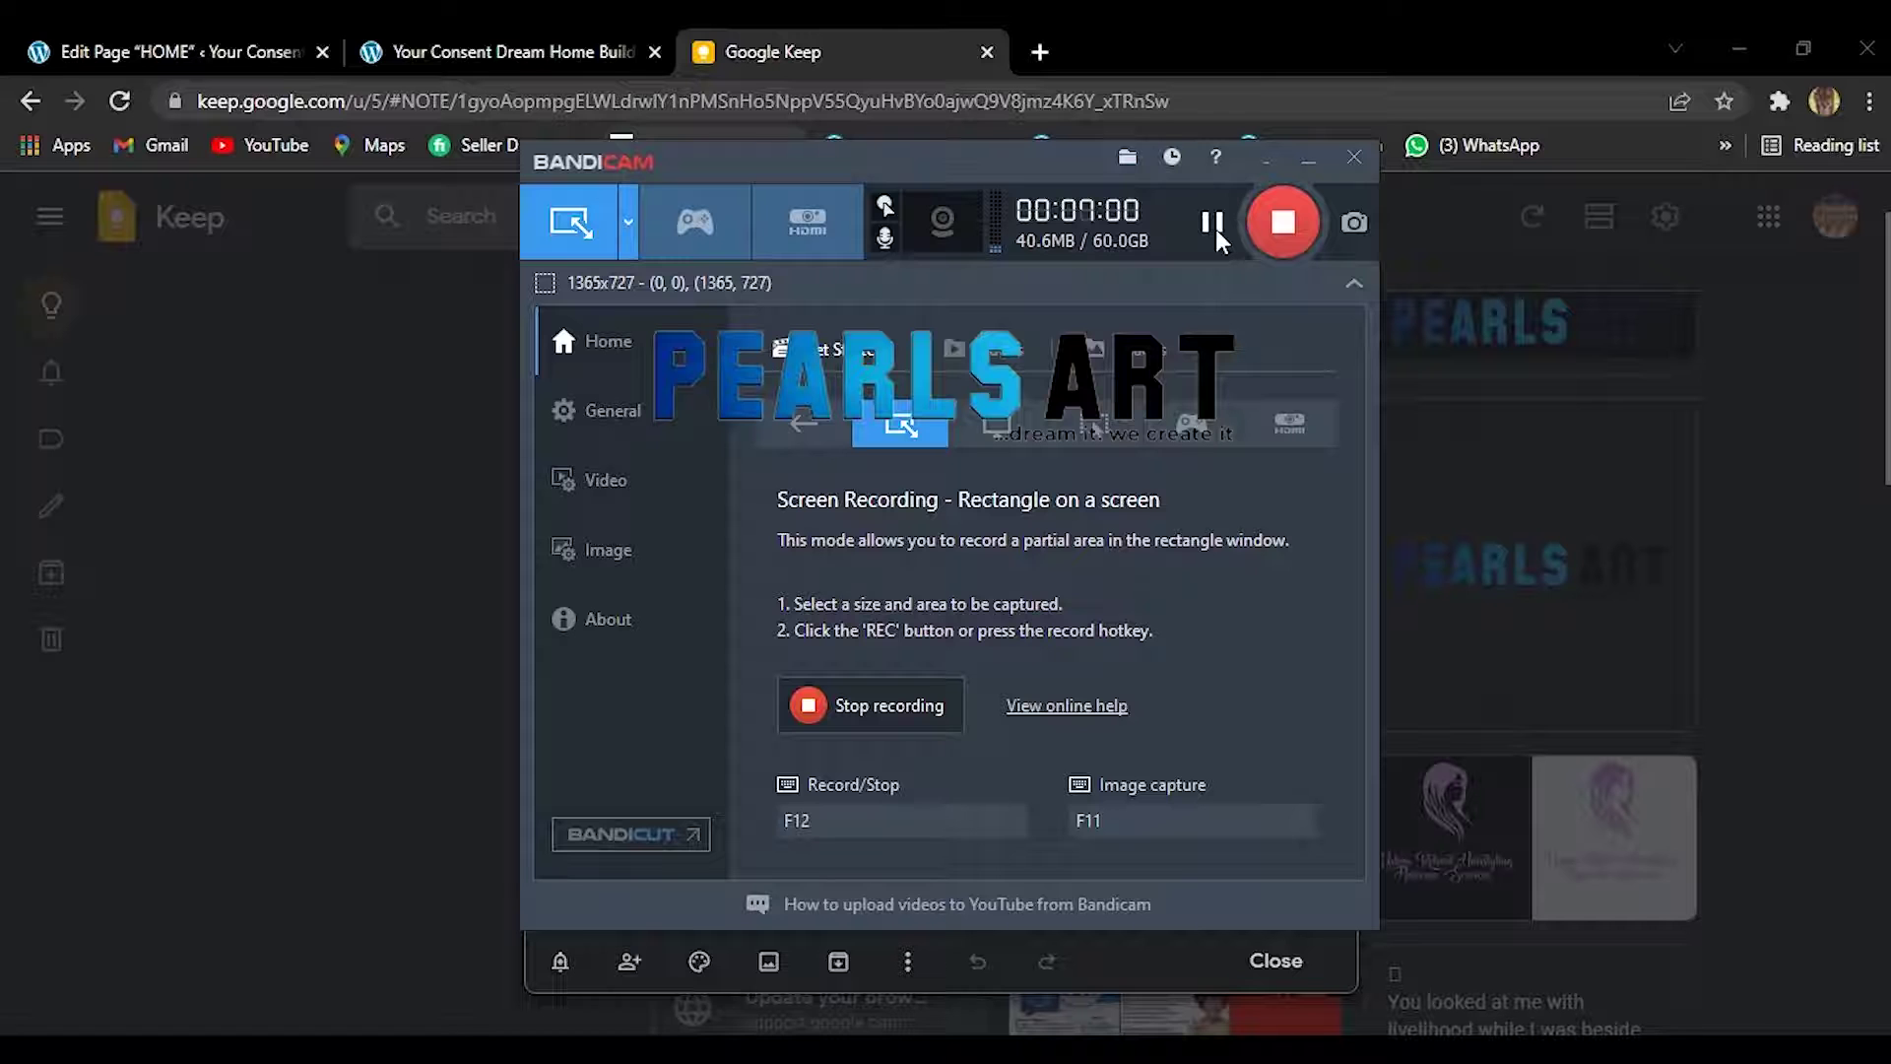
pyautogui.click(1308, 160)
# Retitle the Foundation card as 'Refurbishing Works' and save it.
pyautogui.click(547, 35)
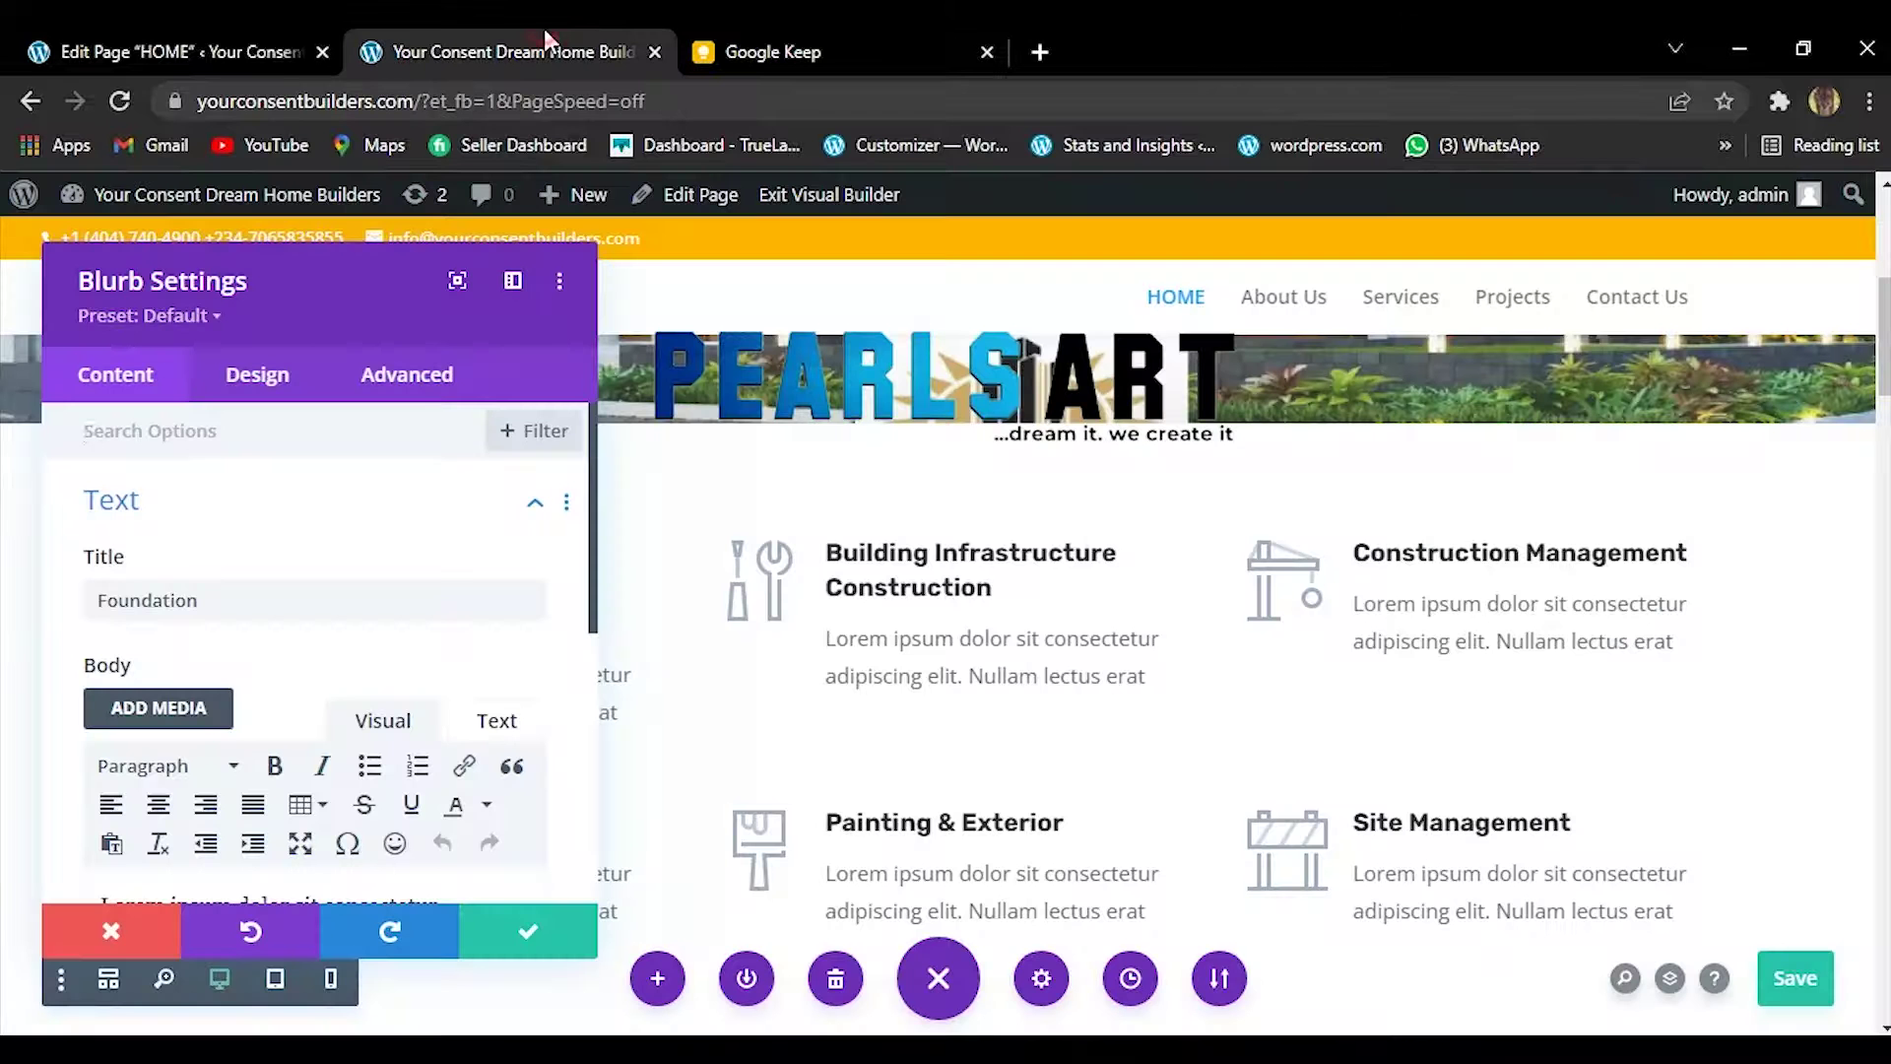
pyautogui.click(260, 593)
pyautogui.doubleClick(260, 595)
pyautogui.rightClick(260, 599)
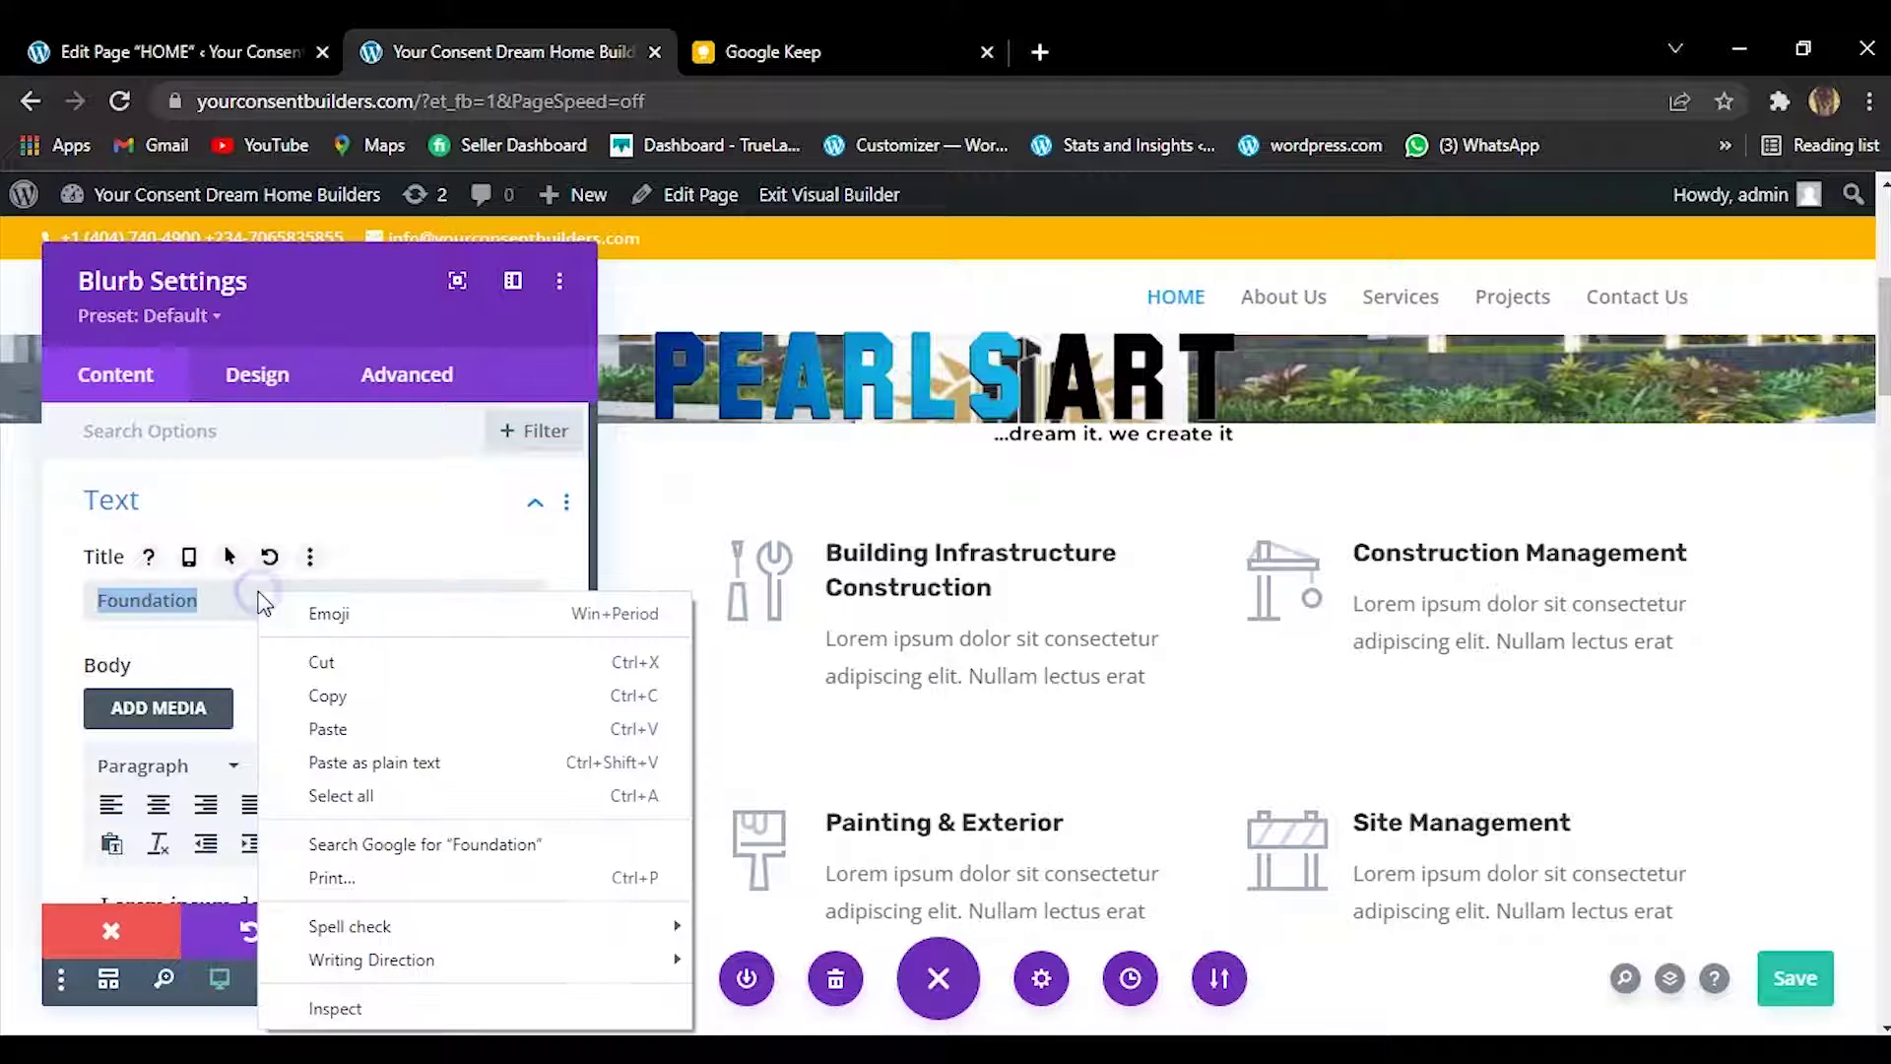
pyautogui.click(328, 726)
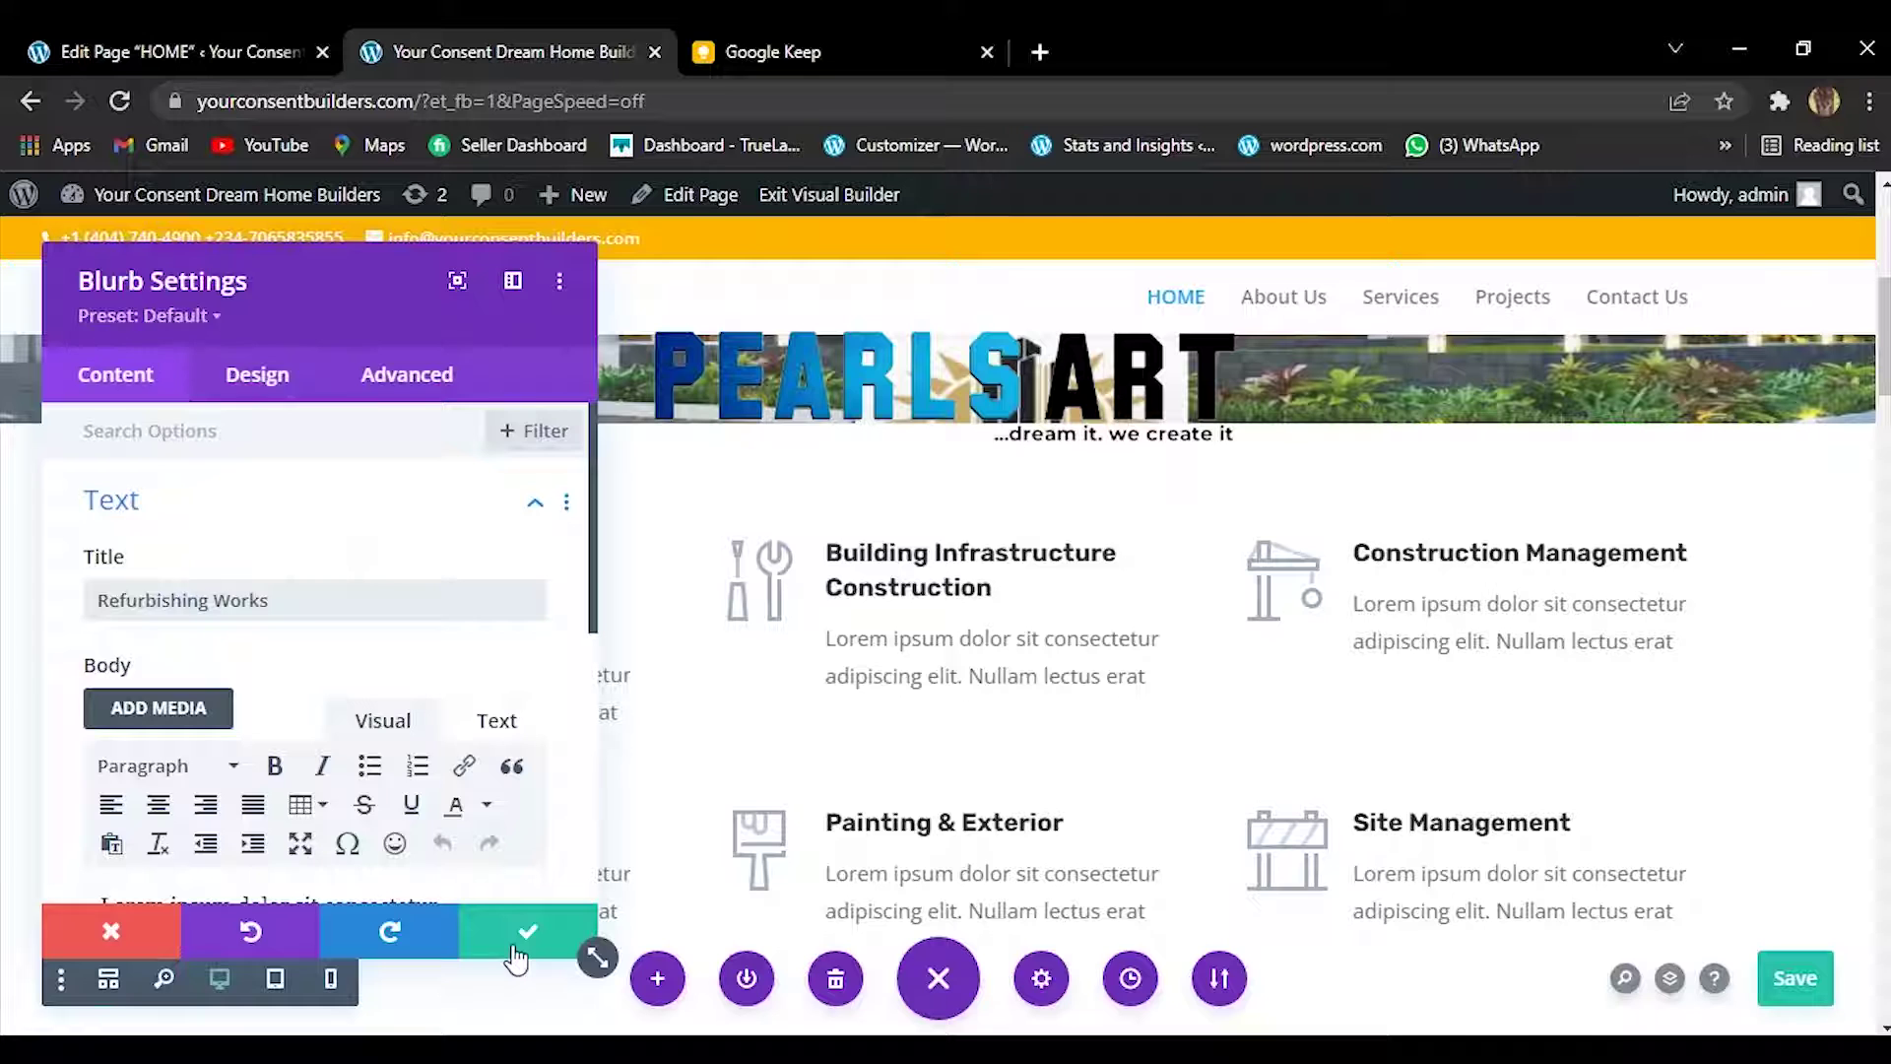
pyautogui.click(522, 931)
# Copy the 'Re-modelling Works' line from the Keep note.
pyautogui.click(786, 36)
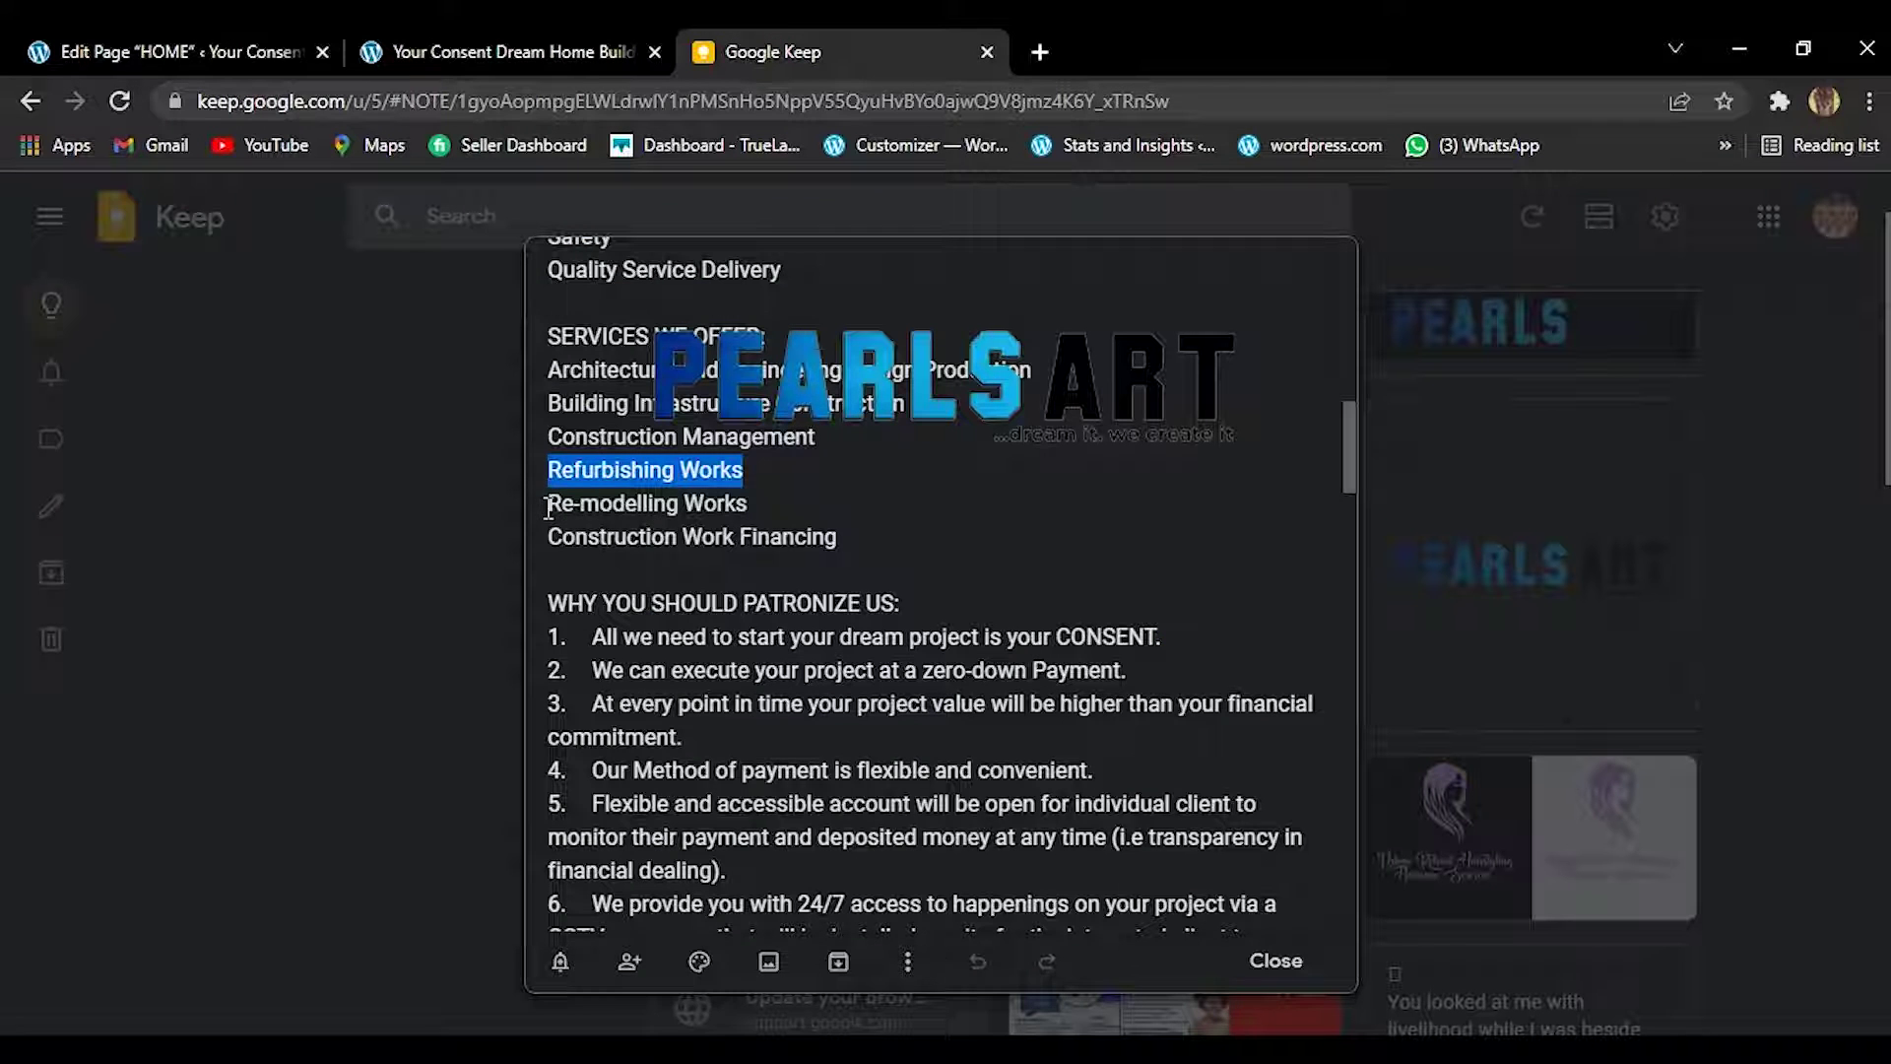
pyautogui.moveTo(549, 508); pyautogui.dragTo(716, 507)
pyautogui.click(750, 505)
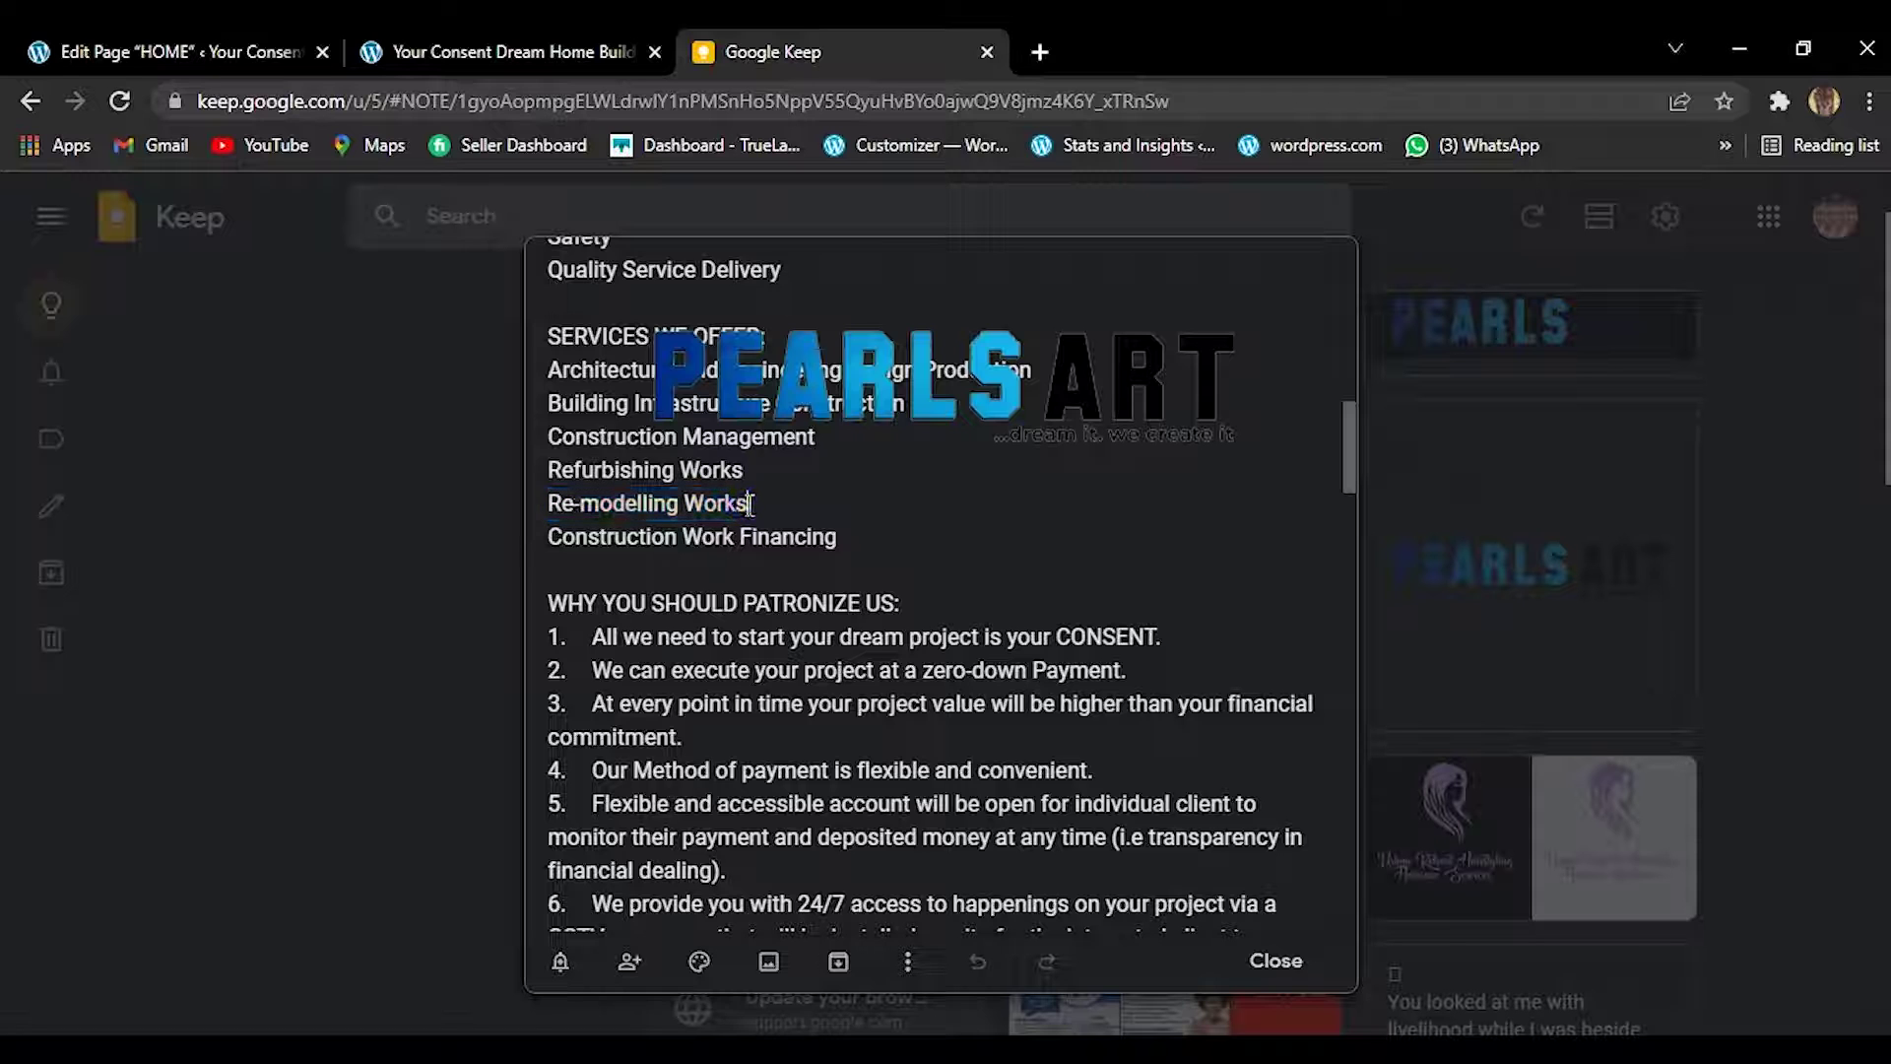
pyautogui.moveTo(750, 505); pyautogui.dragTo(531, 505)
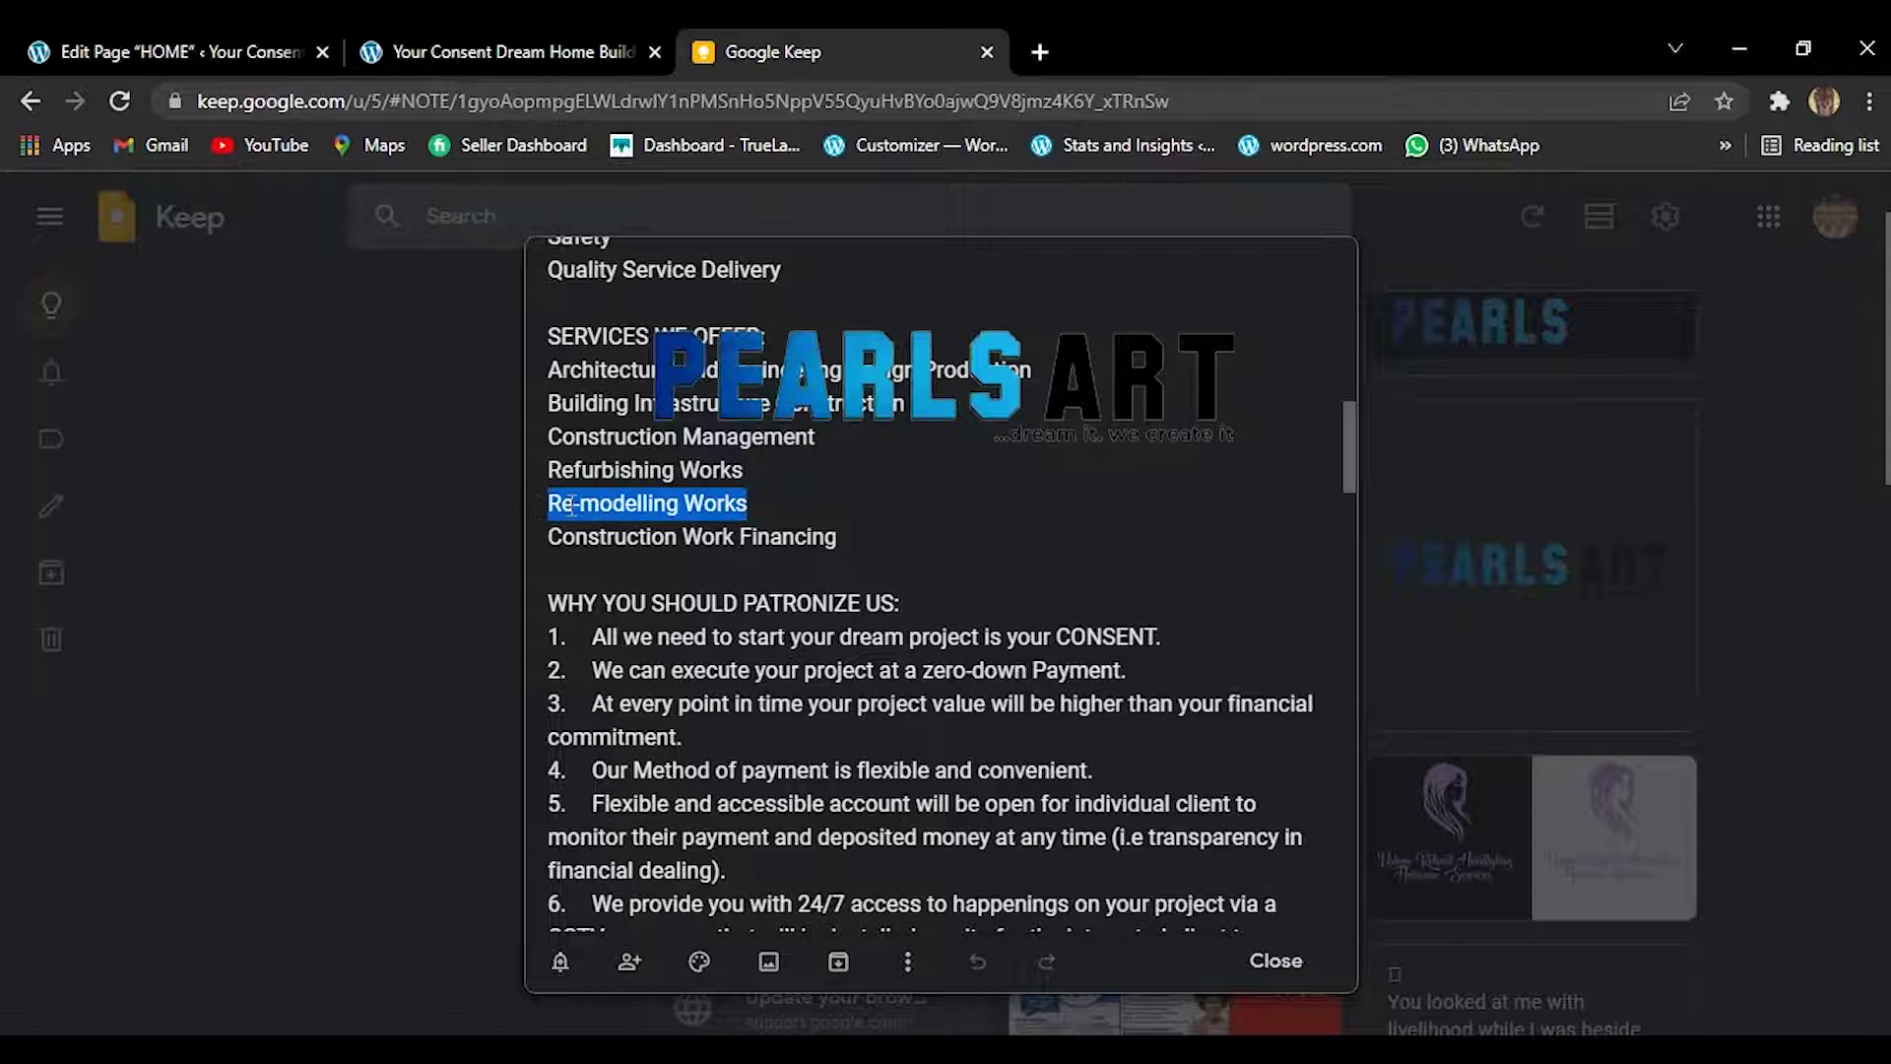
pyautogui.rightClick(569, 504)
pyautogui.click(652, 618)
pyautogui.click(560, 35)
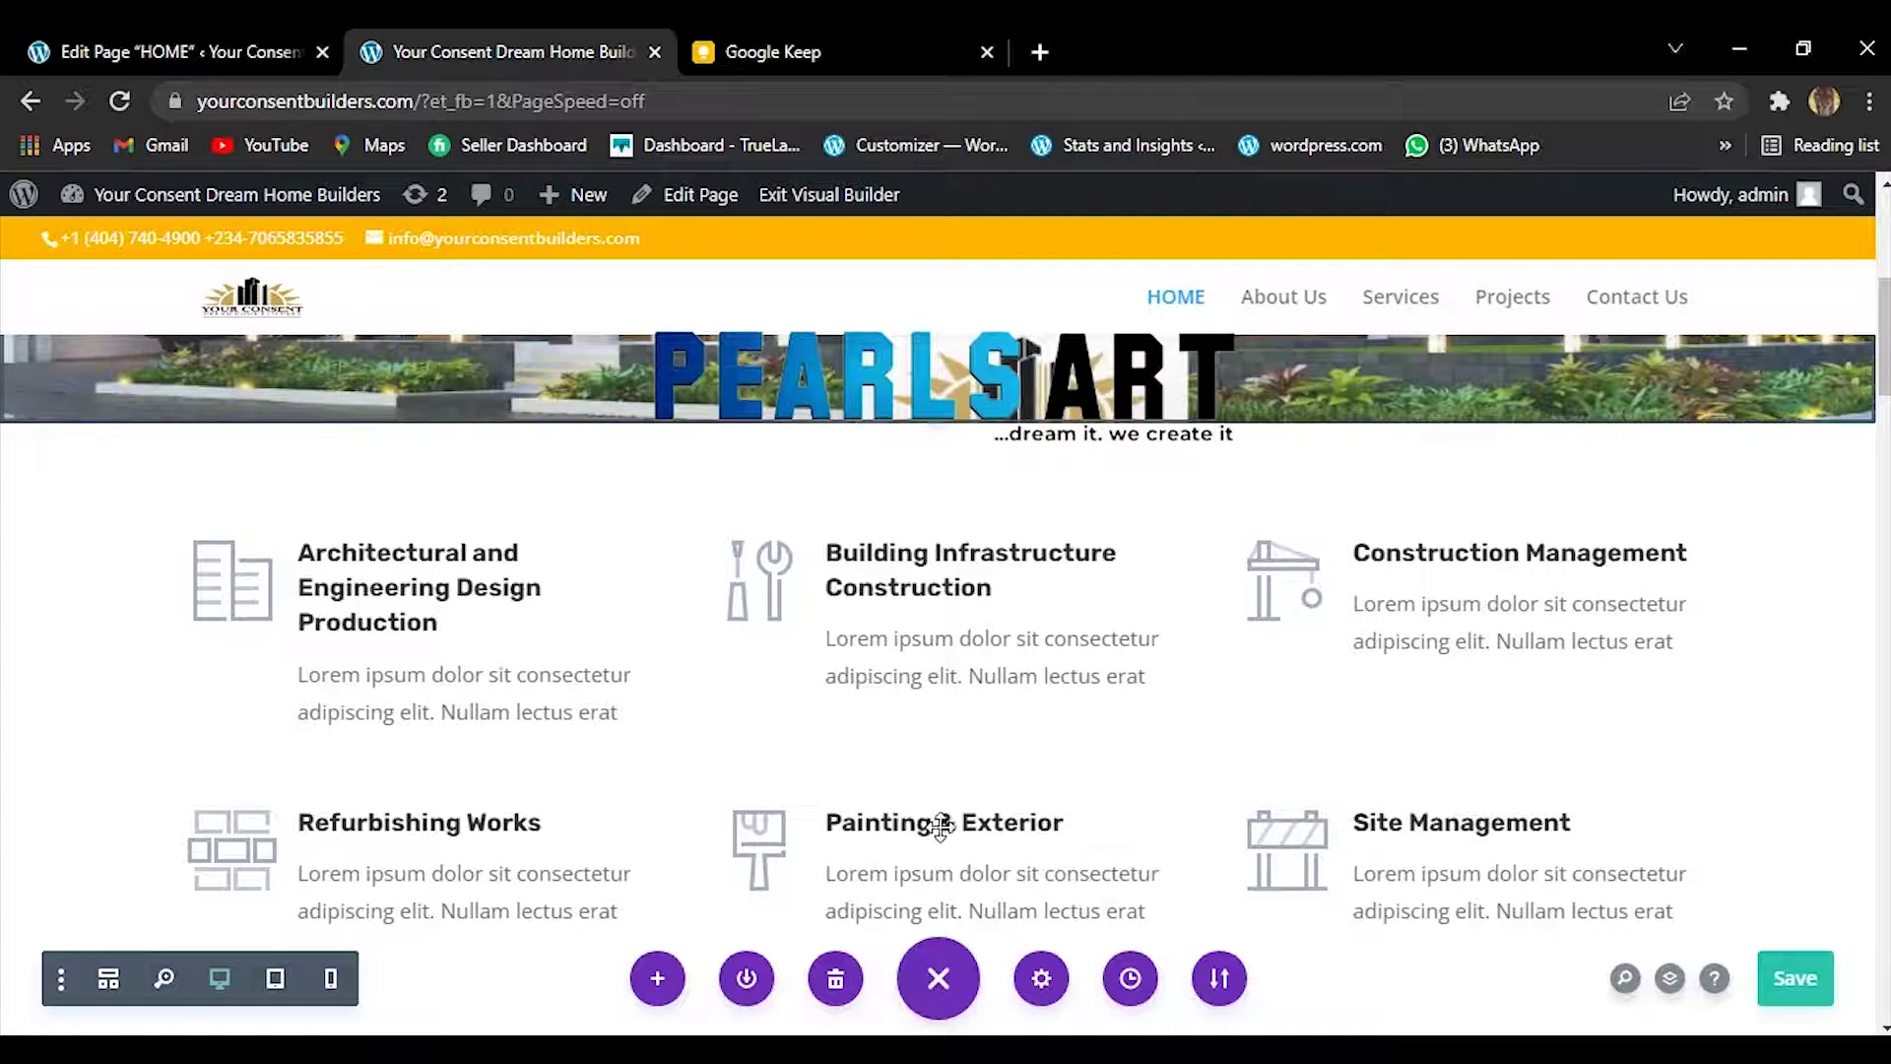
# Replace the Painting & Exterior card title with 'Re-modelling Works' and confirm.
pyautogui.moveTo(897, 855)
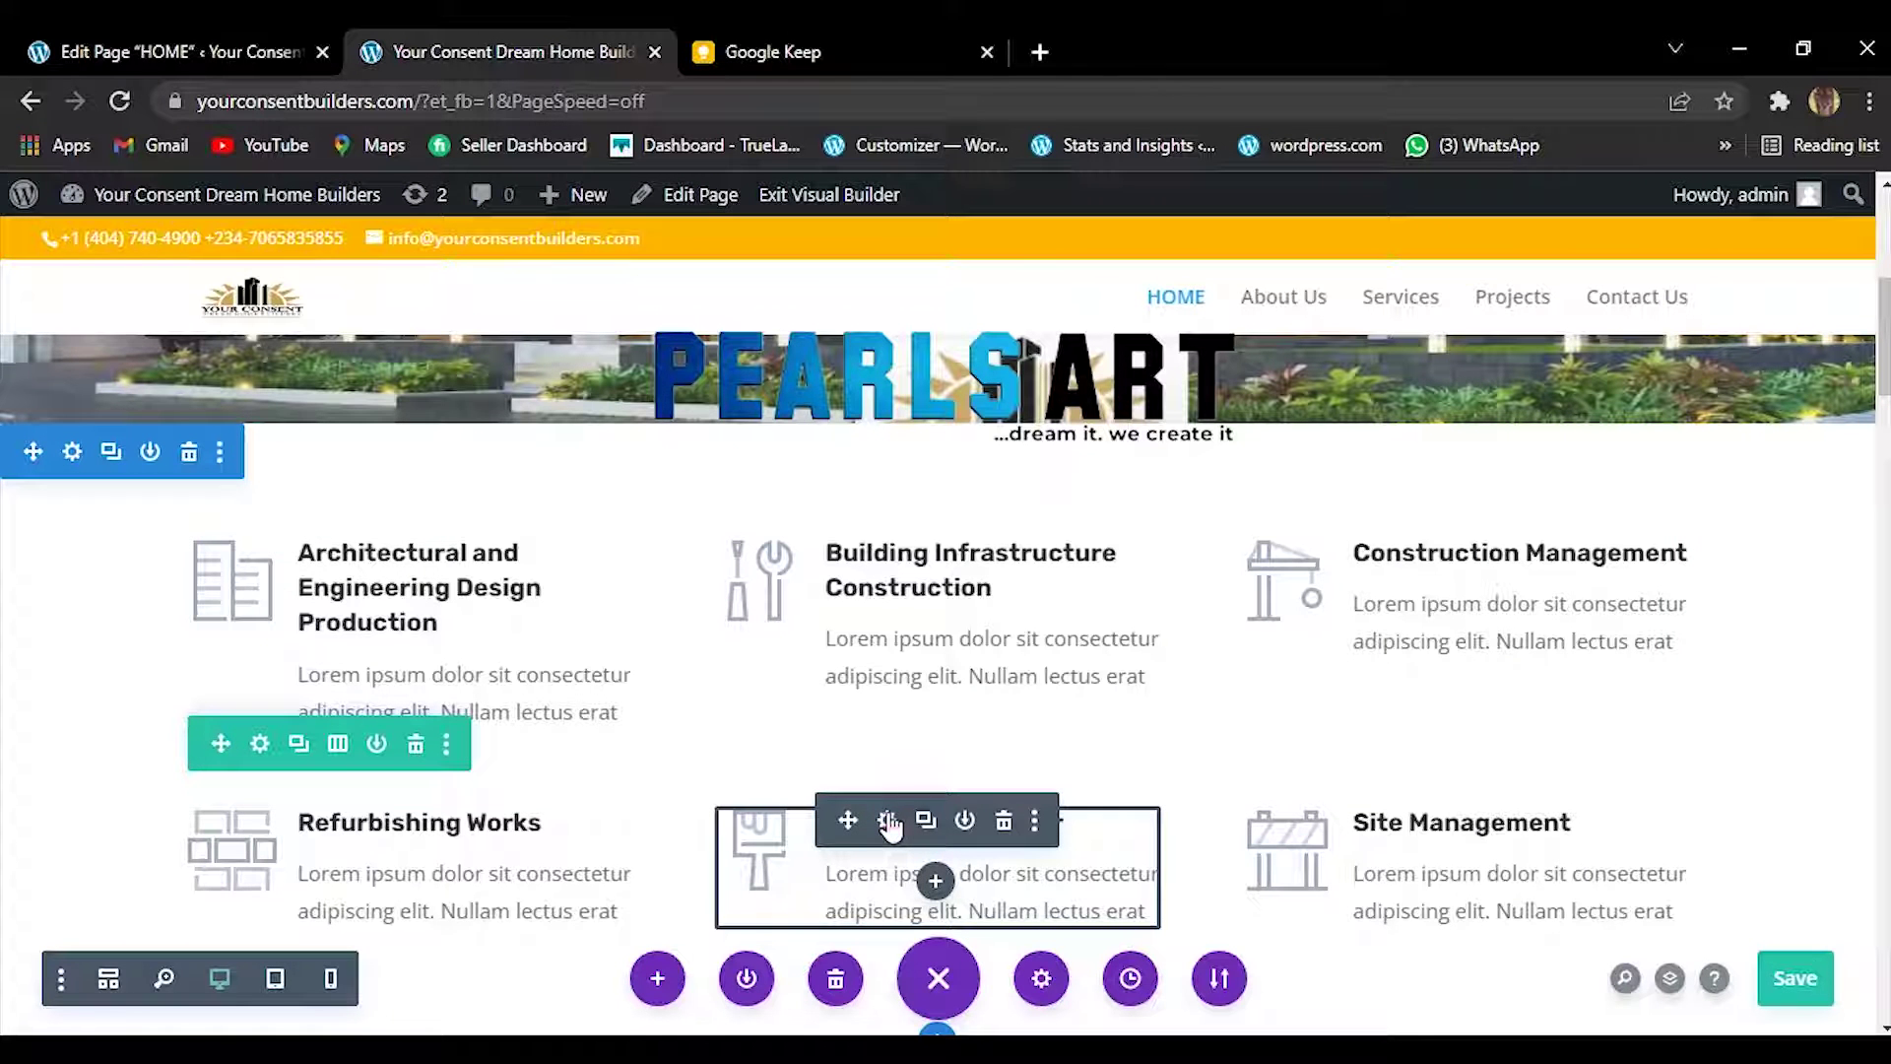
pyautogui.click(887, 819)
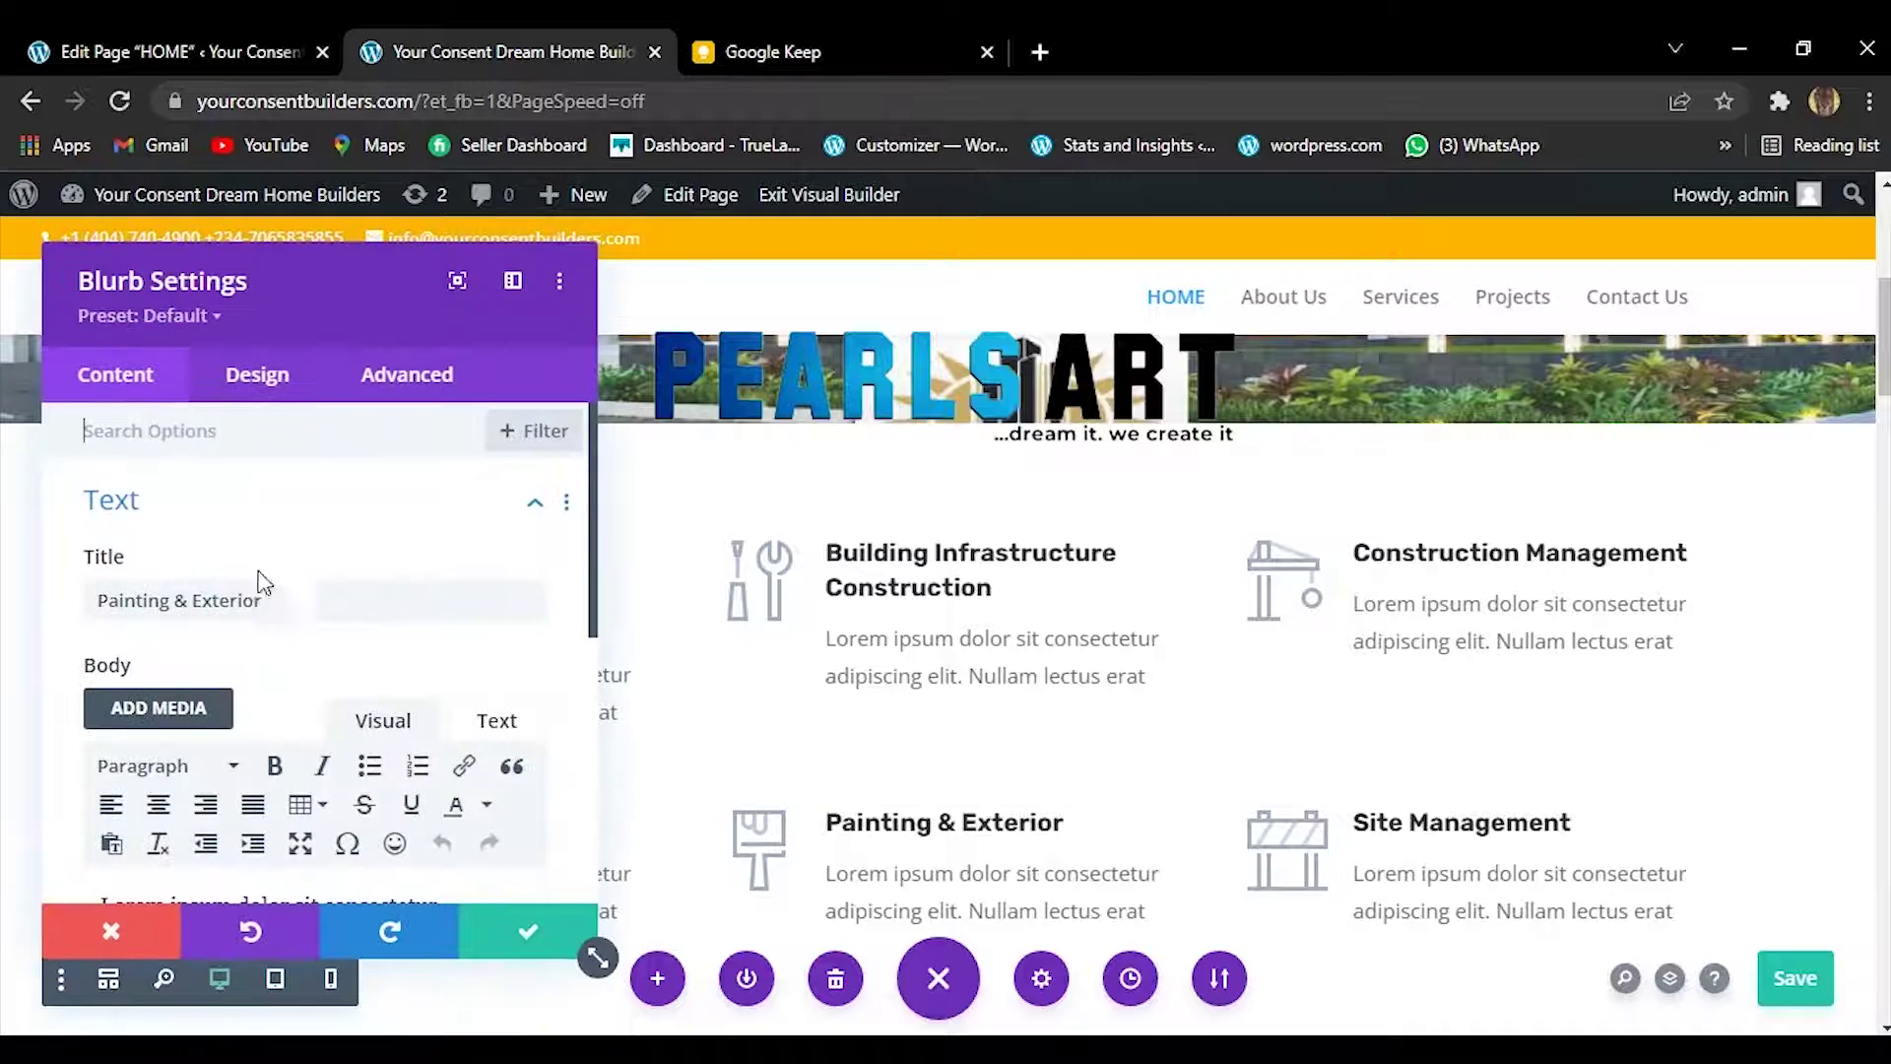
pyautogui.click(278, 598)
pyautogui.tripleClick(278, 598)
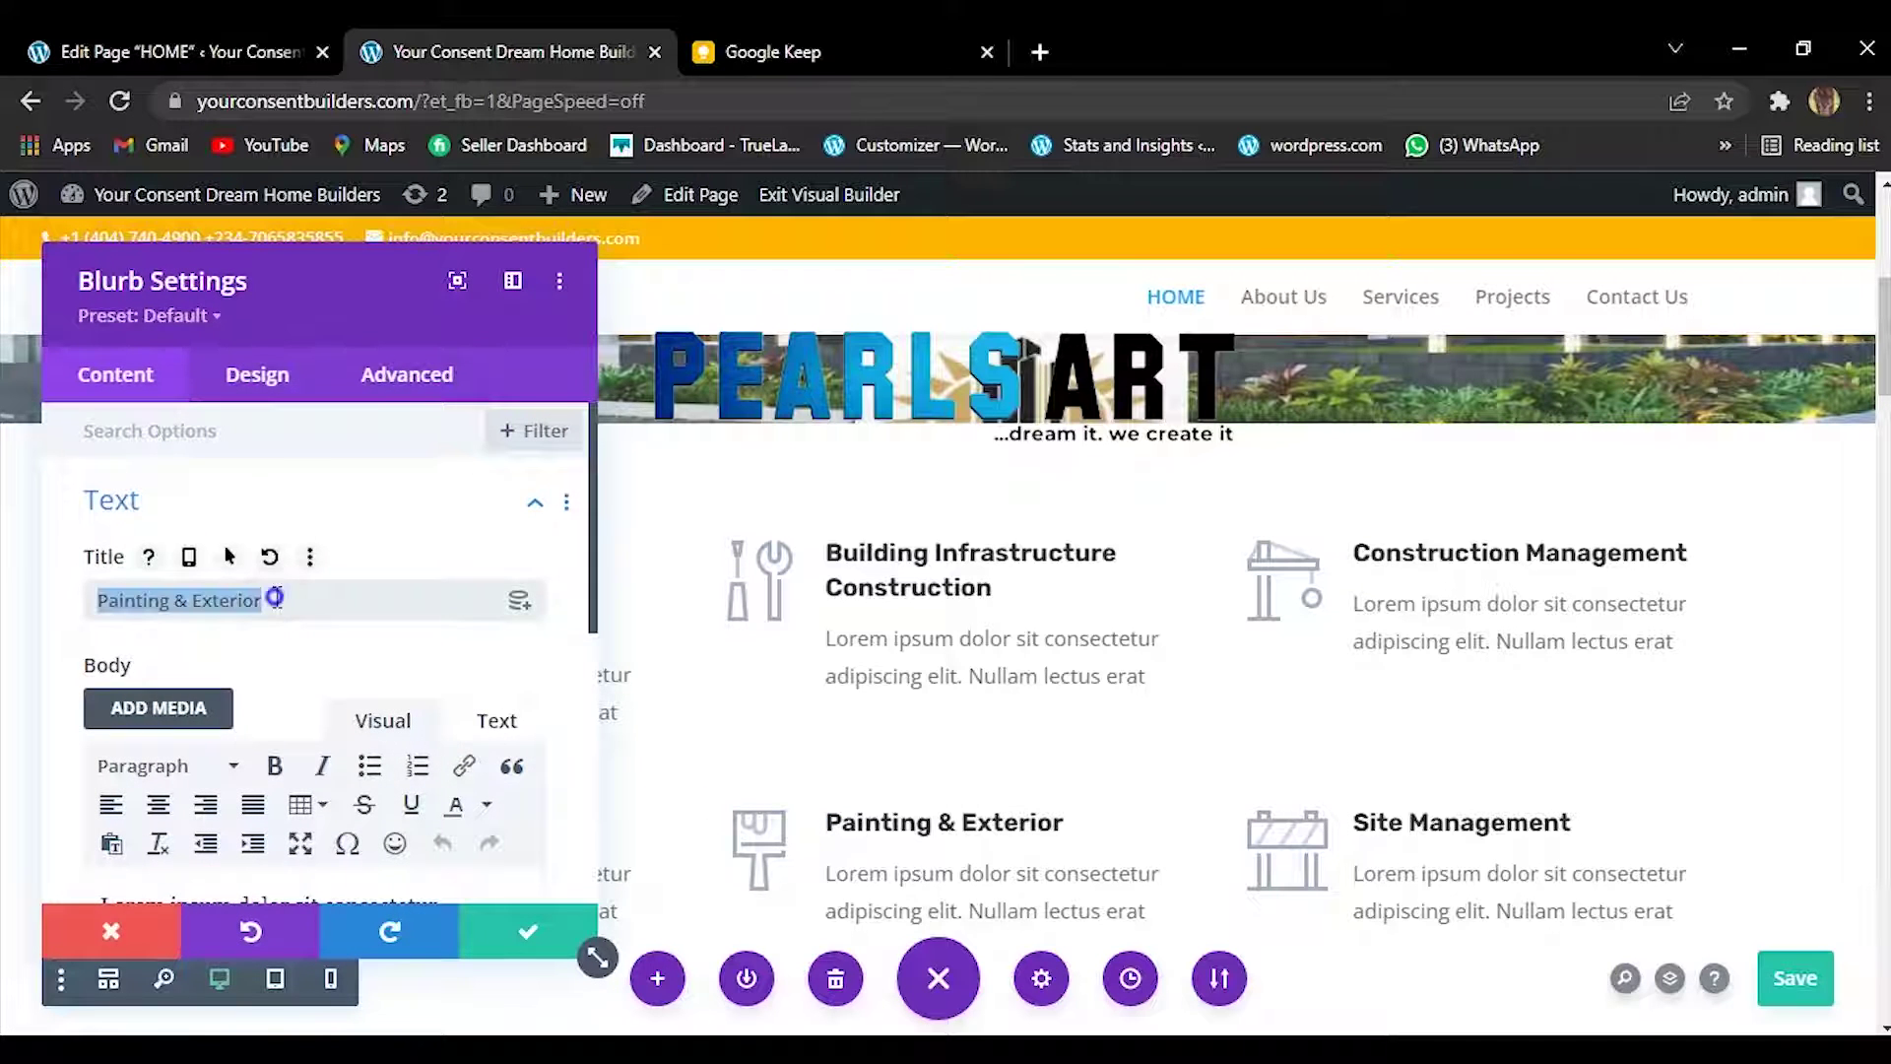
pyautogui.rightClick(315, 604)
pyautogui.click(351, 736)
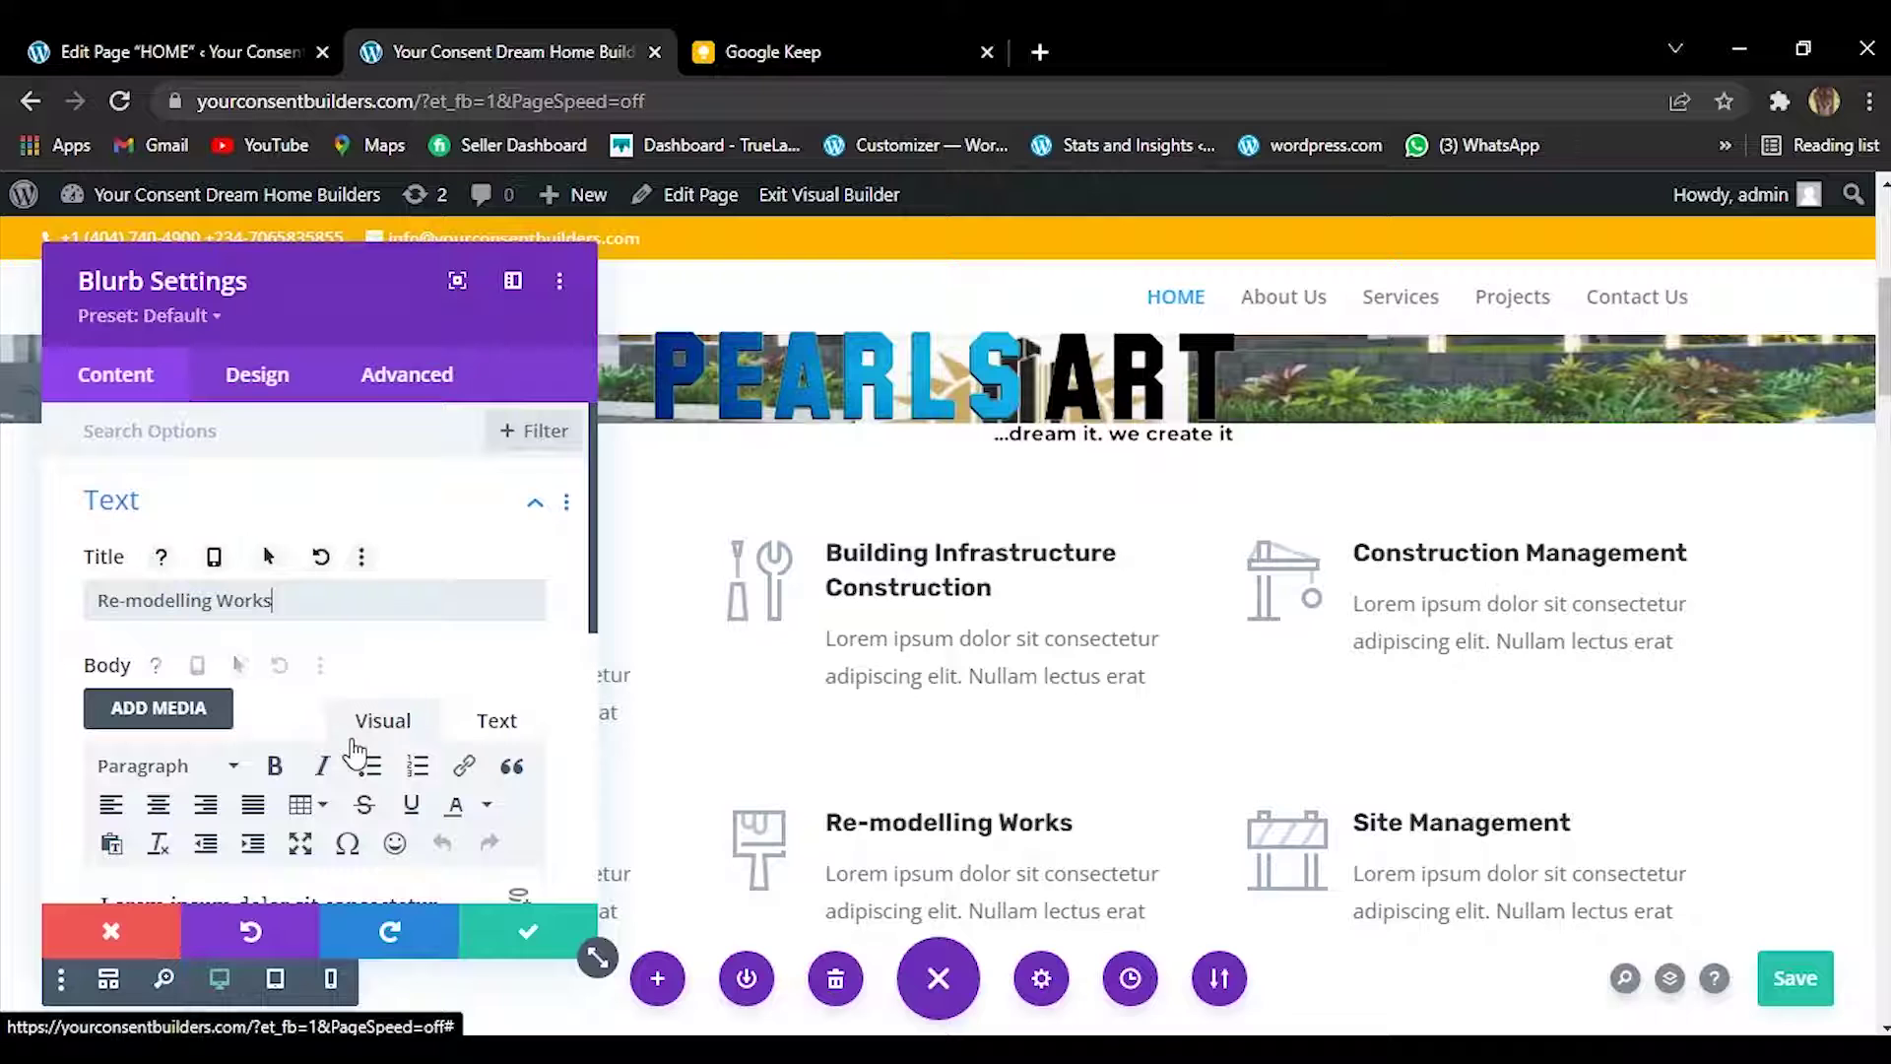
pyautogui.click(500, 937)
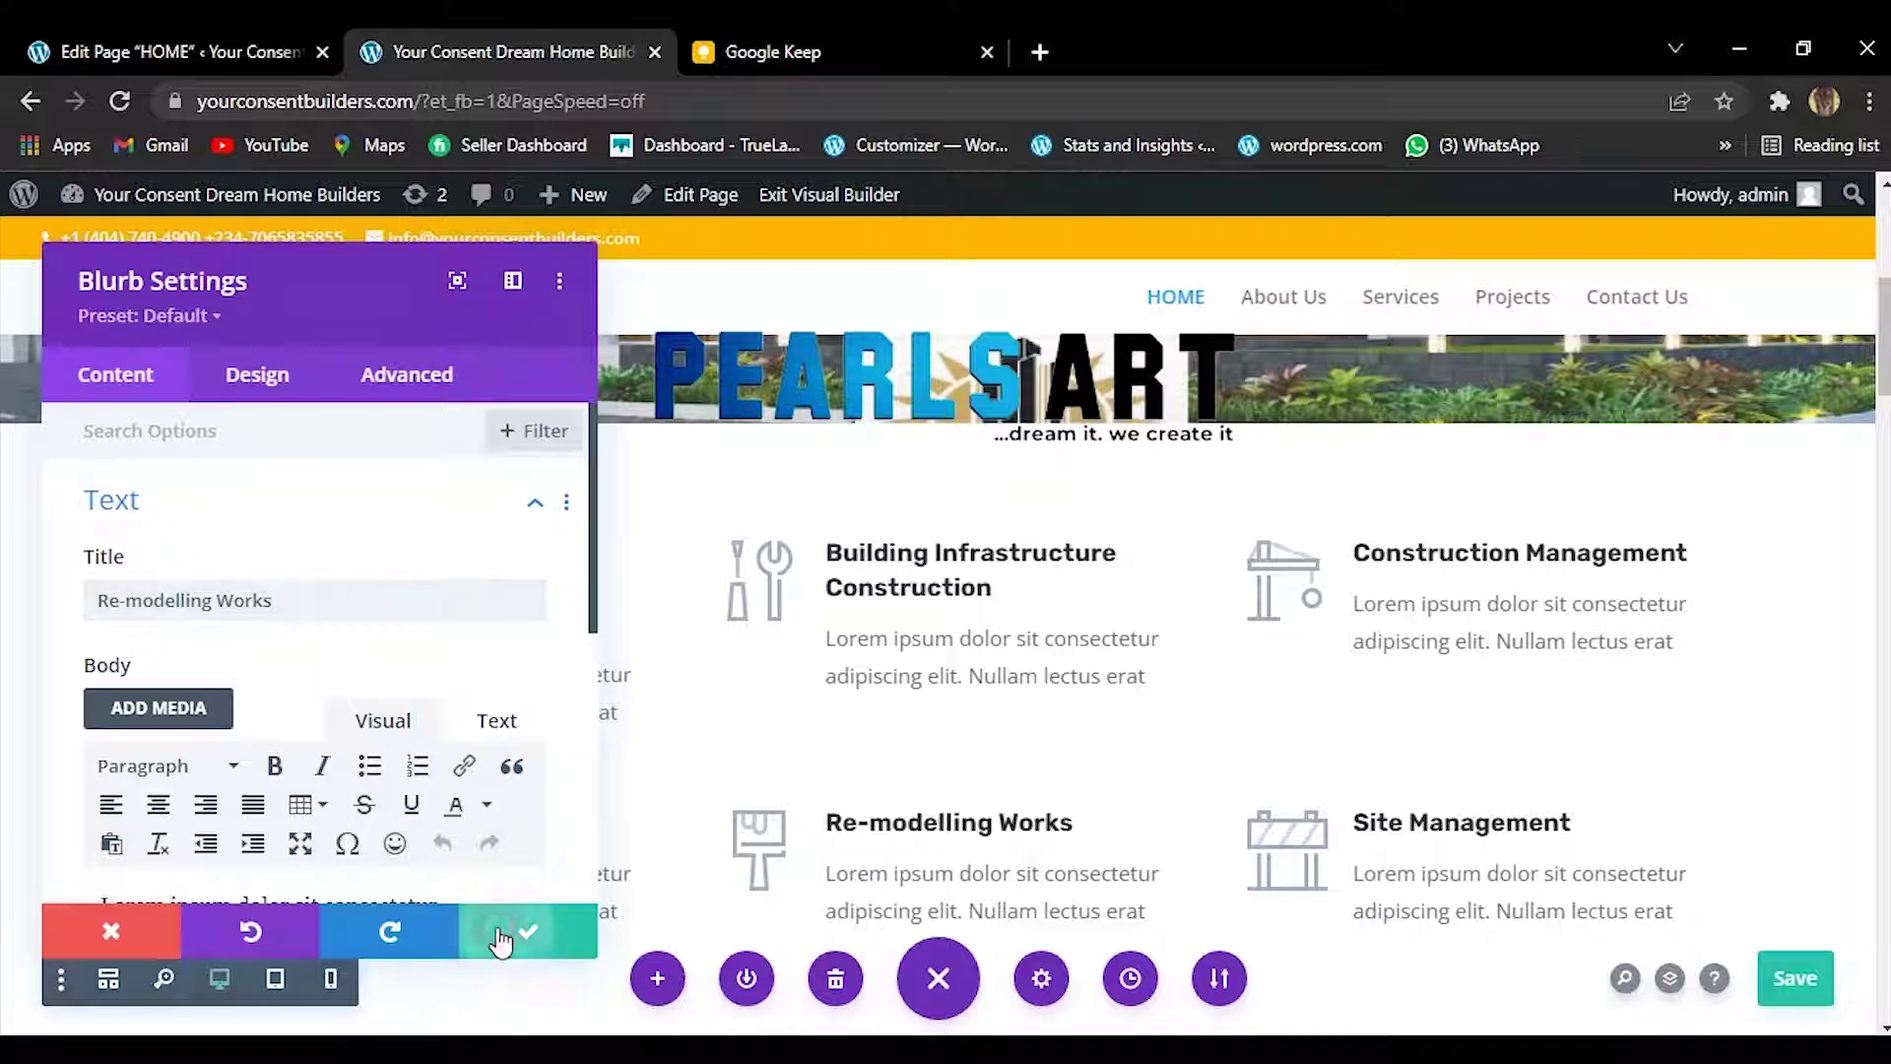
# Copy the line 'Construction Work Financing' from the services note in Google Keep.
pyautogui.click(784, 38)
pyautogui.moveTo(550, 538); pyautogui.dragTo(862, 542)
pyautogui.hotkey('ctrl', 'c')
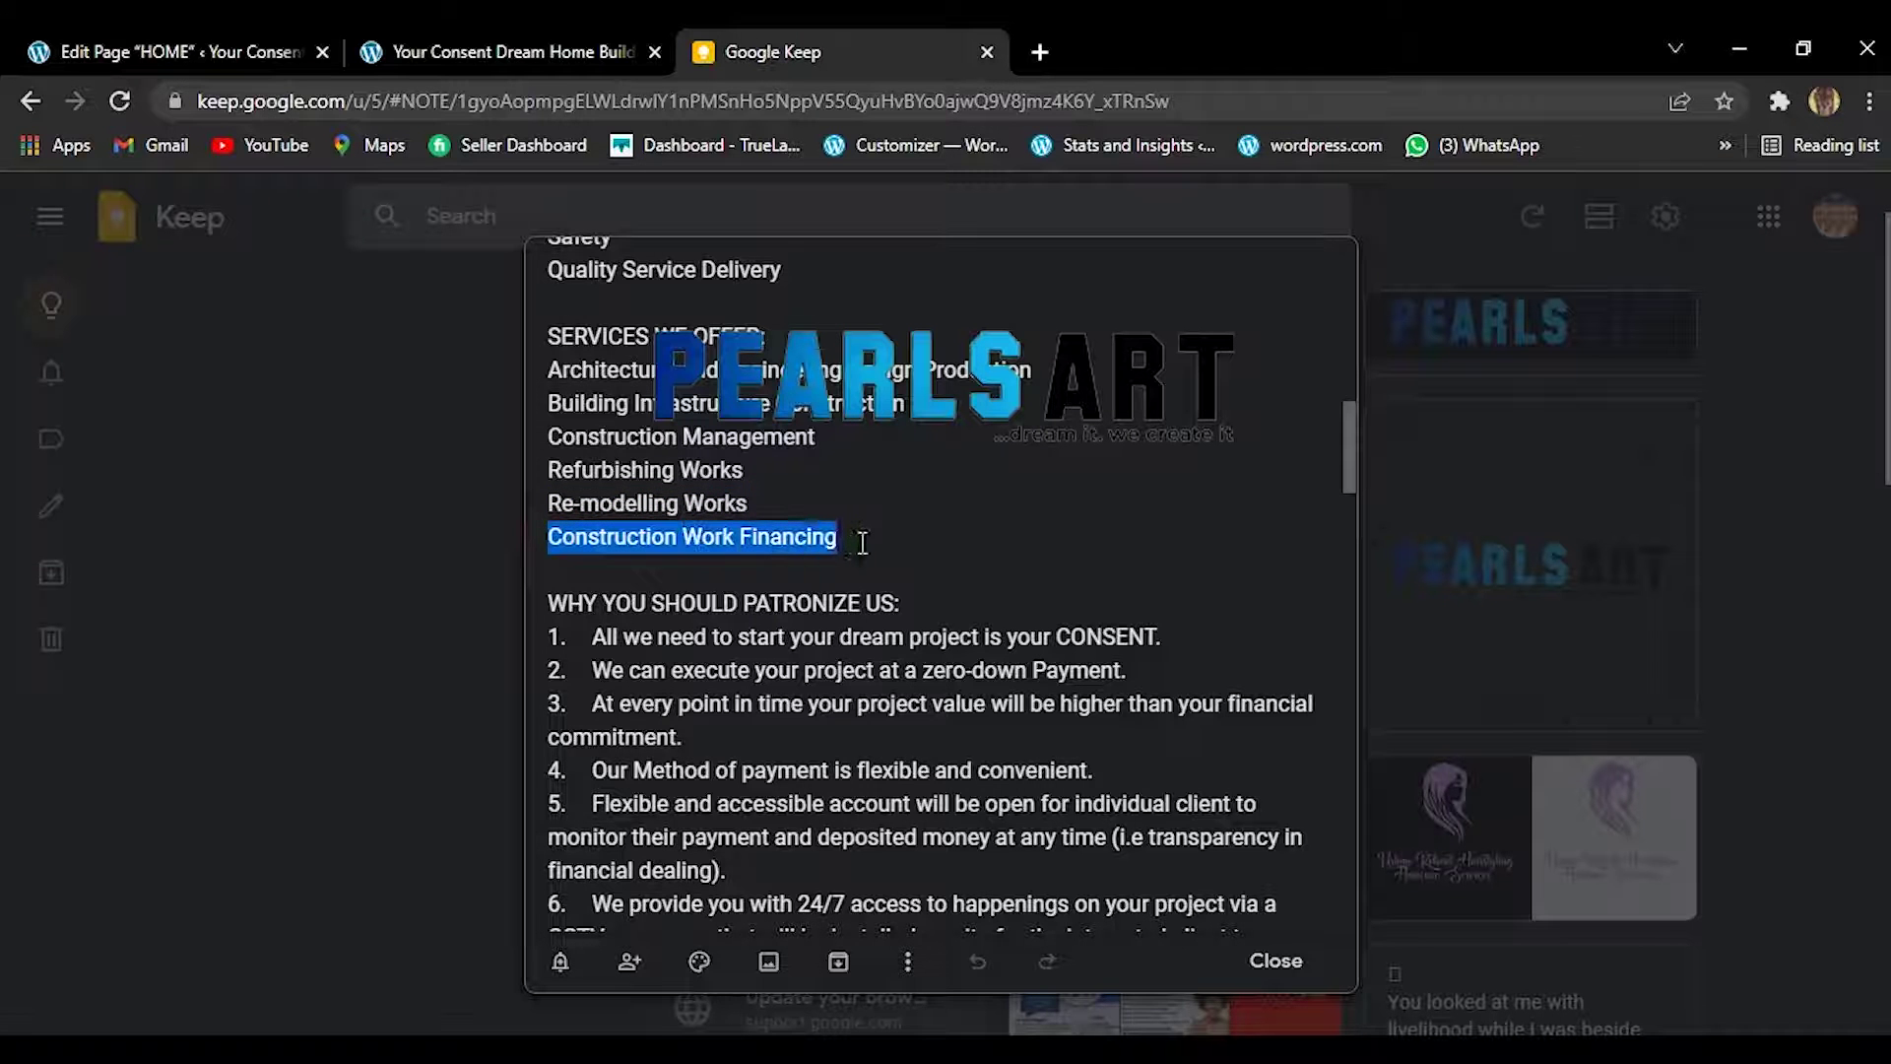
pyautogui.click(426, 30)
# Replace the Site Management card title with 'Construction Work Financing' and save the card.
pyautogui.moveTo(1529, 875)
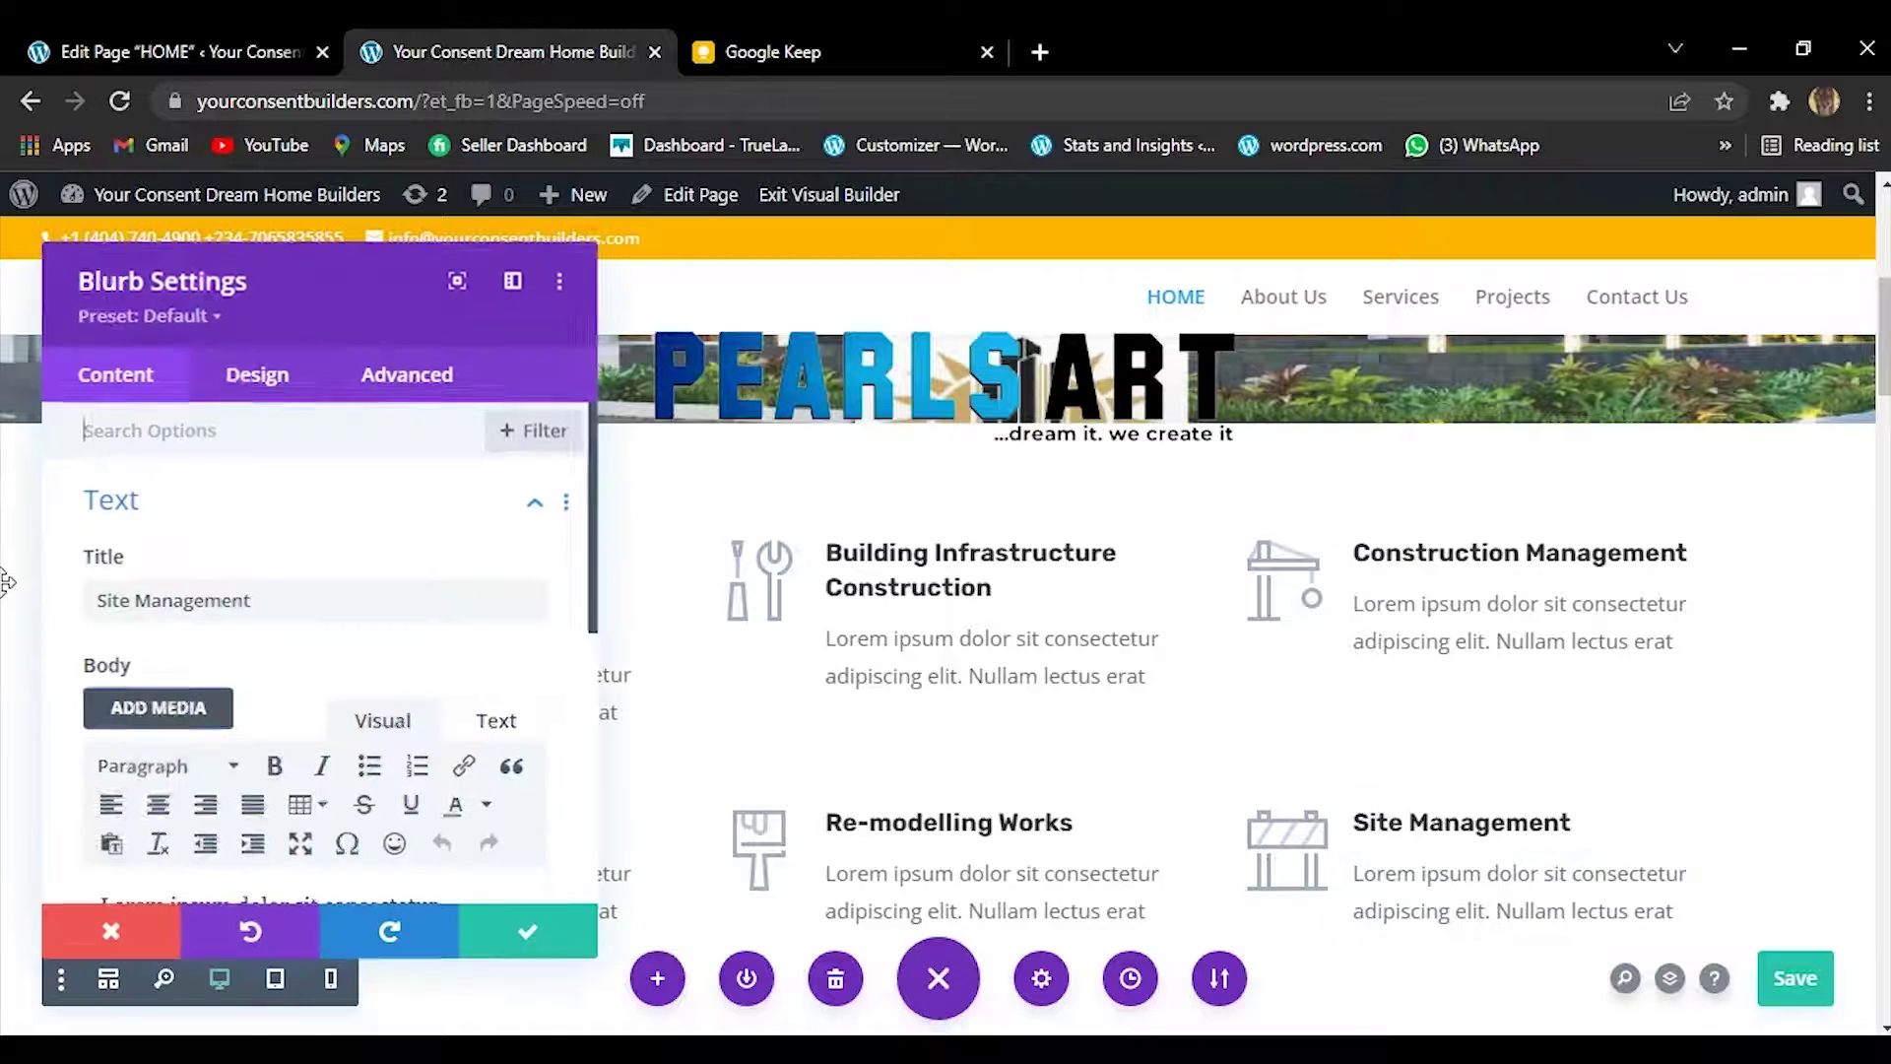
pyautogui.click(279, 605)
pyautogui.tripleClick(279, 605)
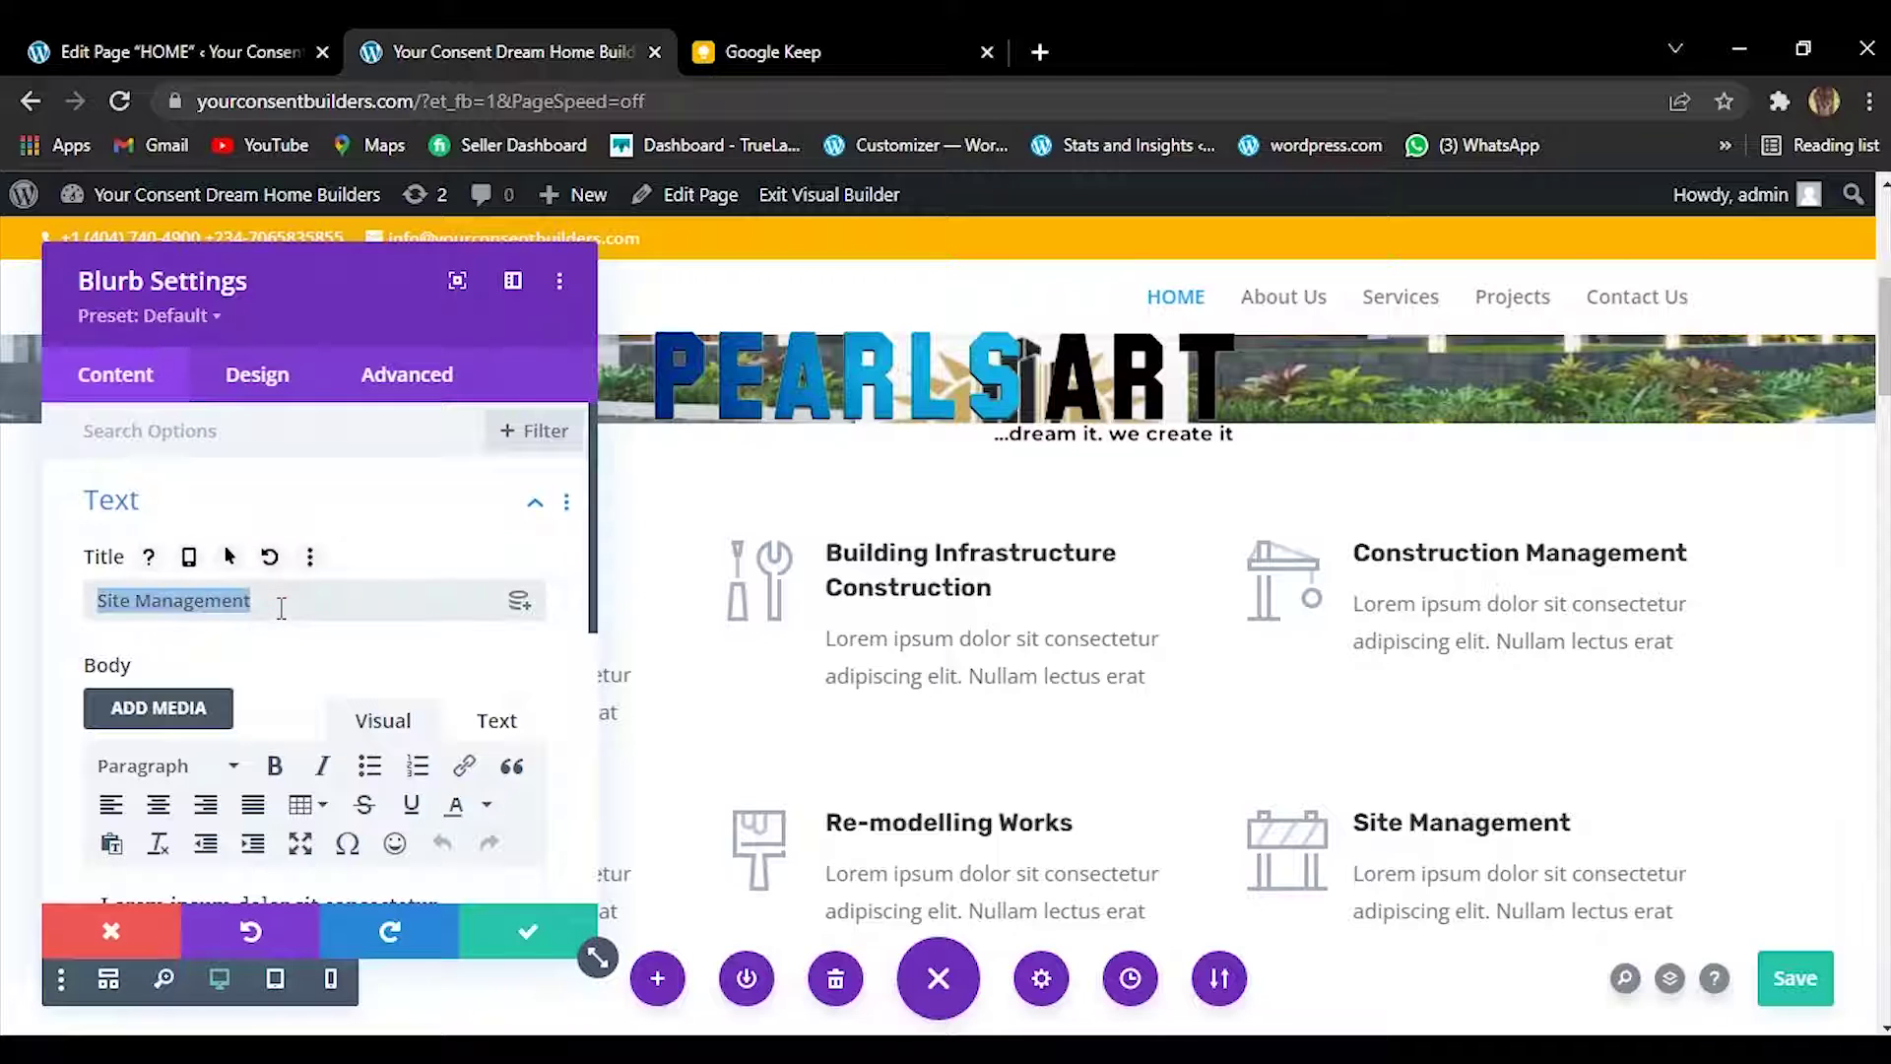
pyautogui.rightClick(278, 606)
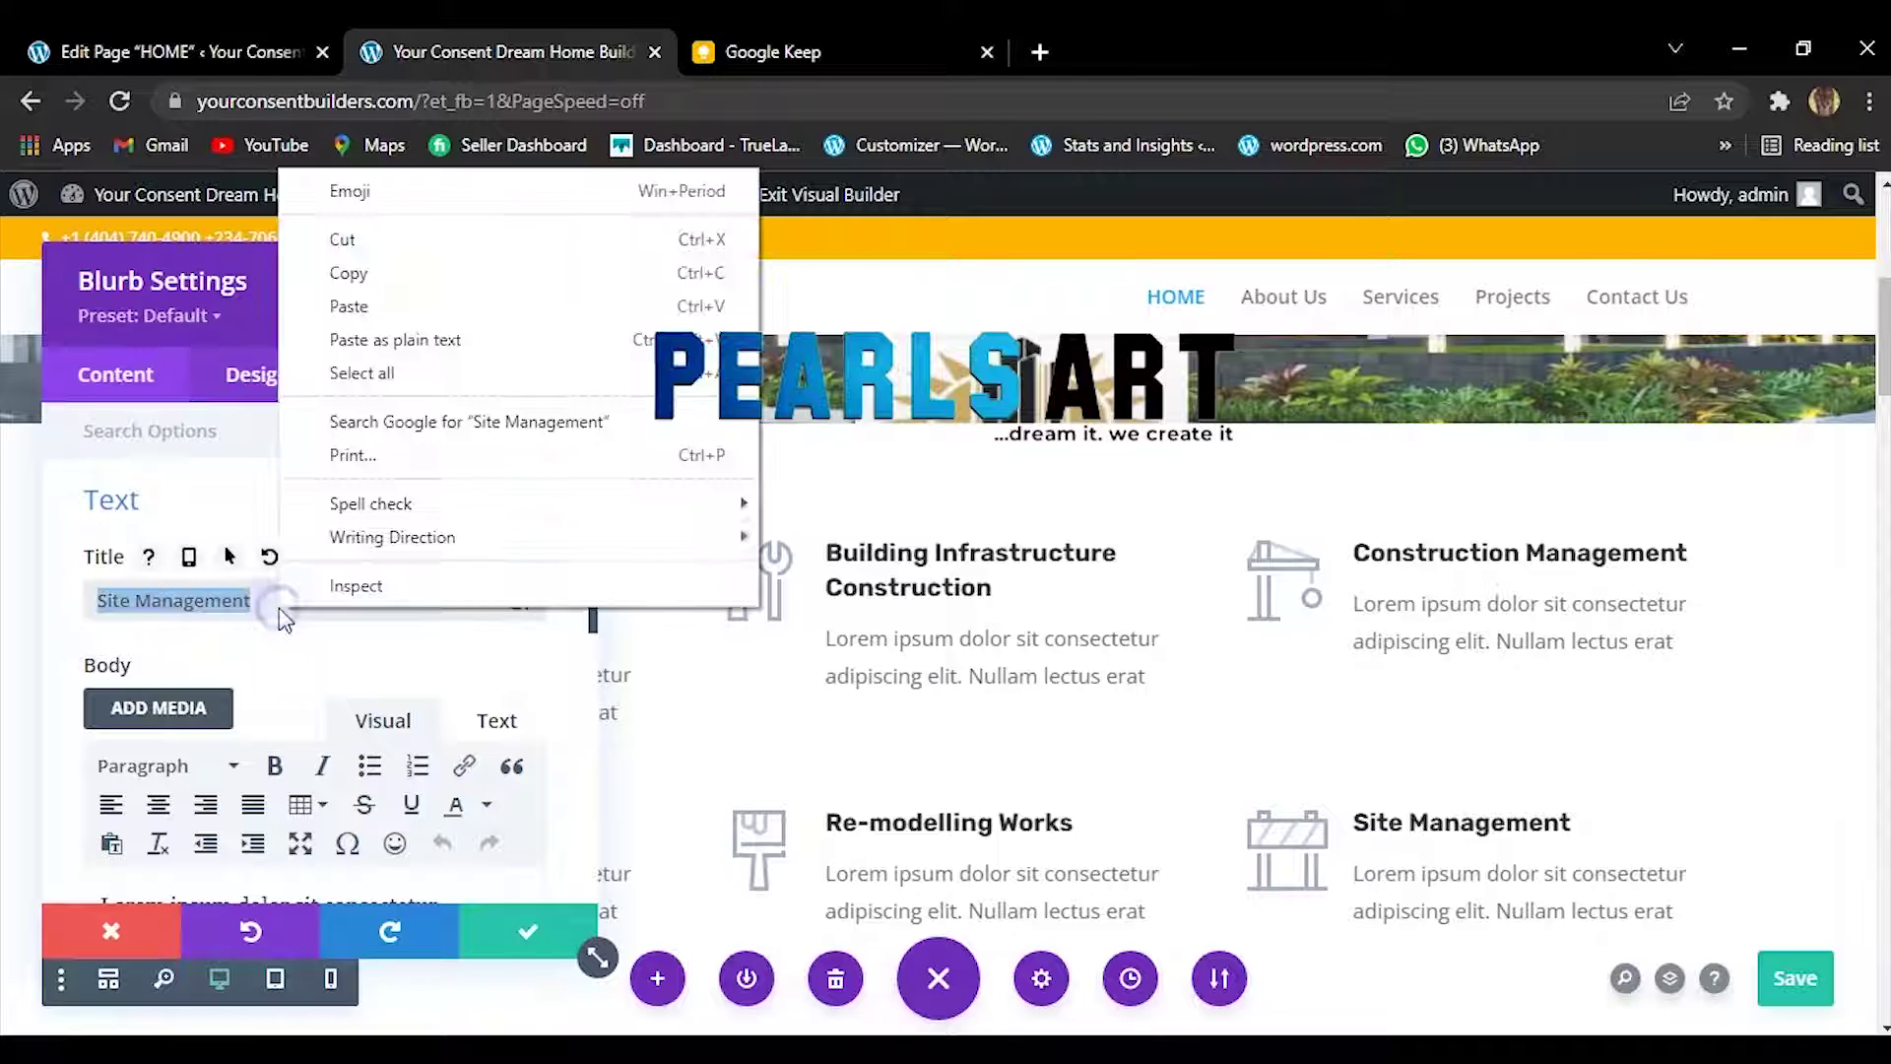
pyautogui.click(376, 309)
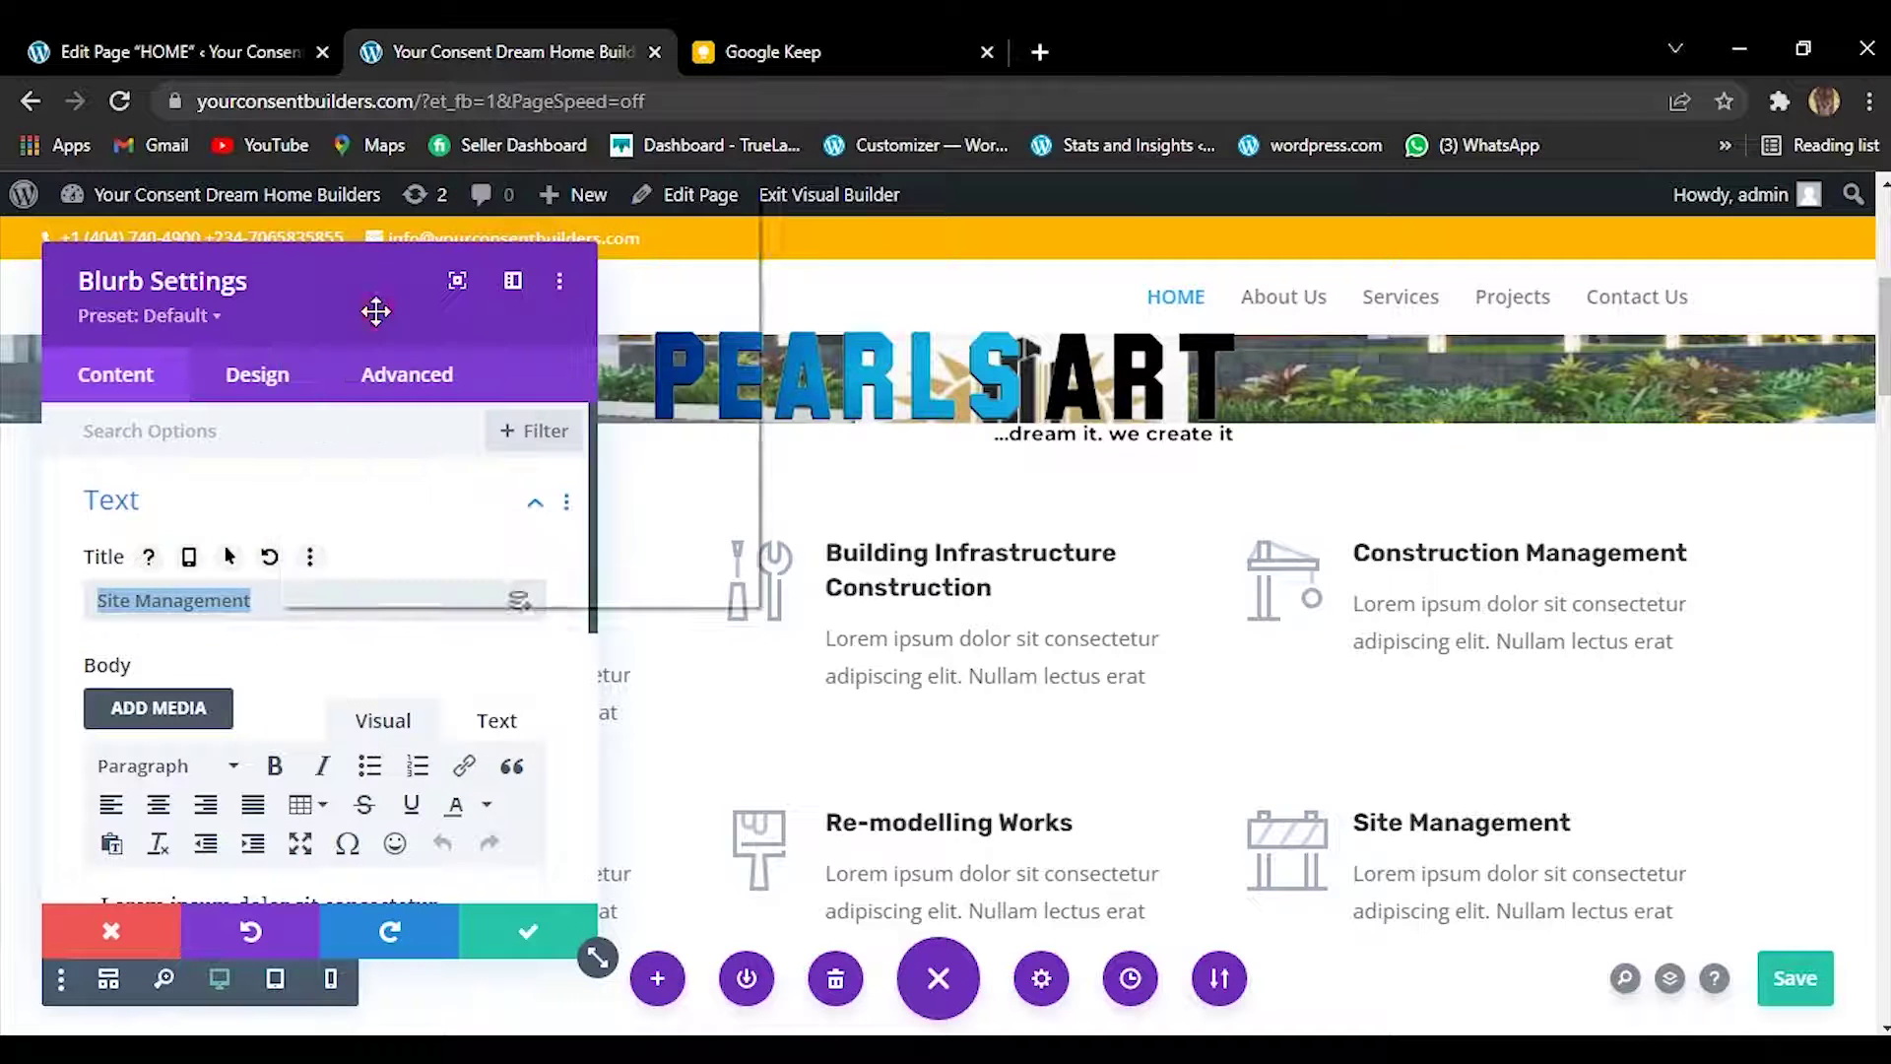
pyautogui.click(506, 944)
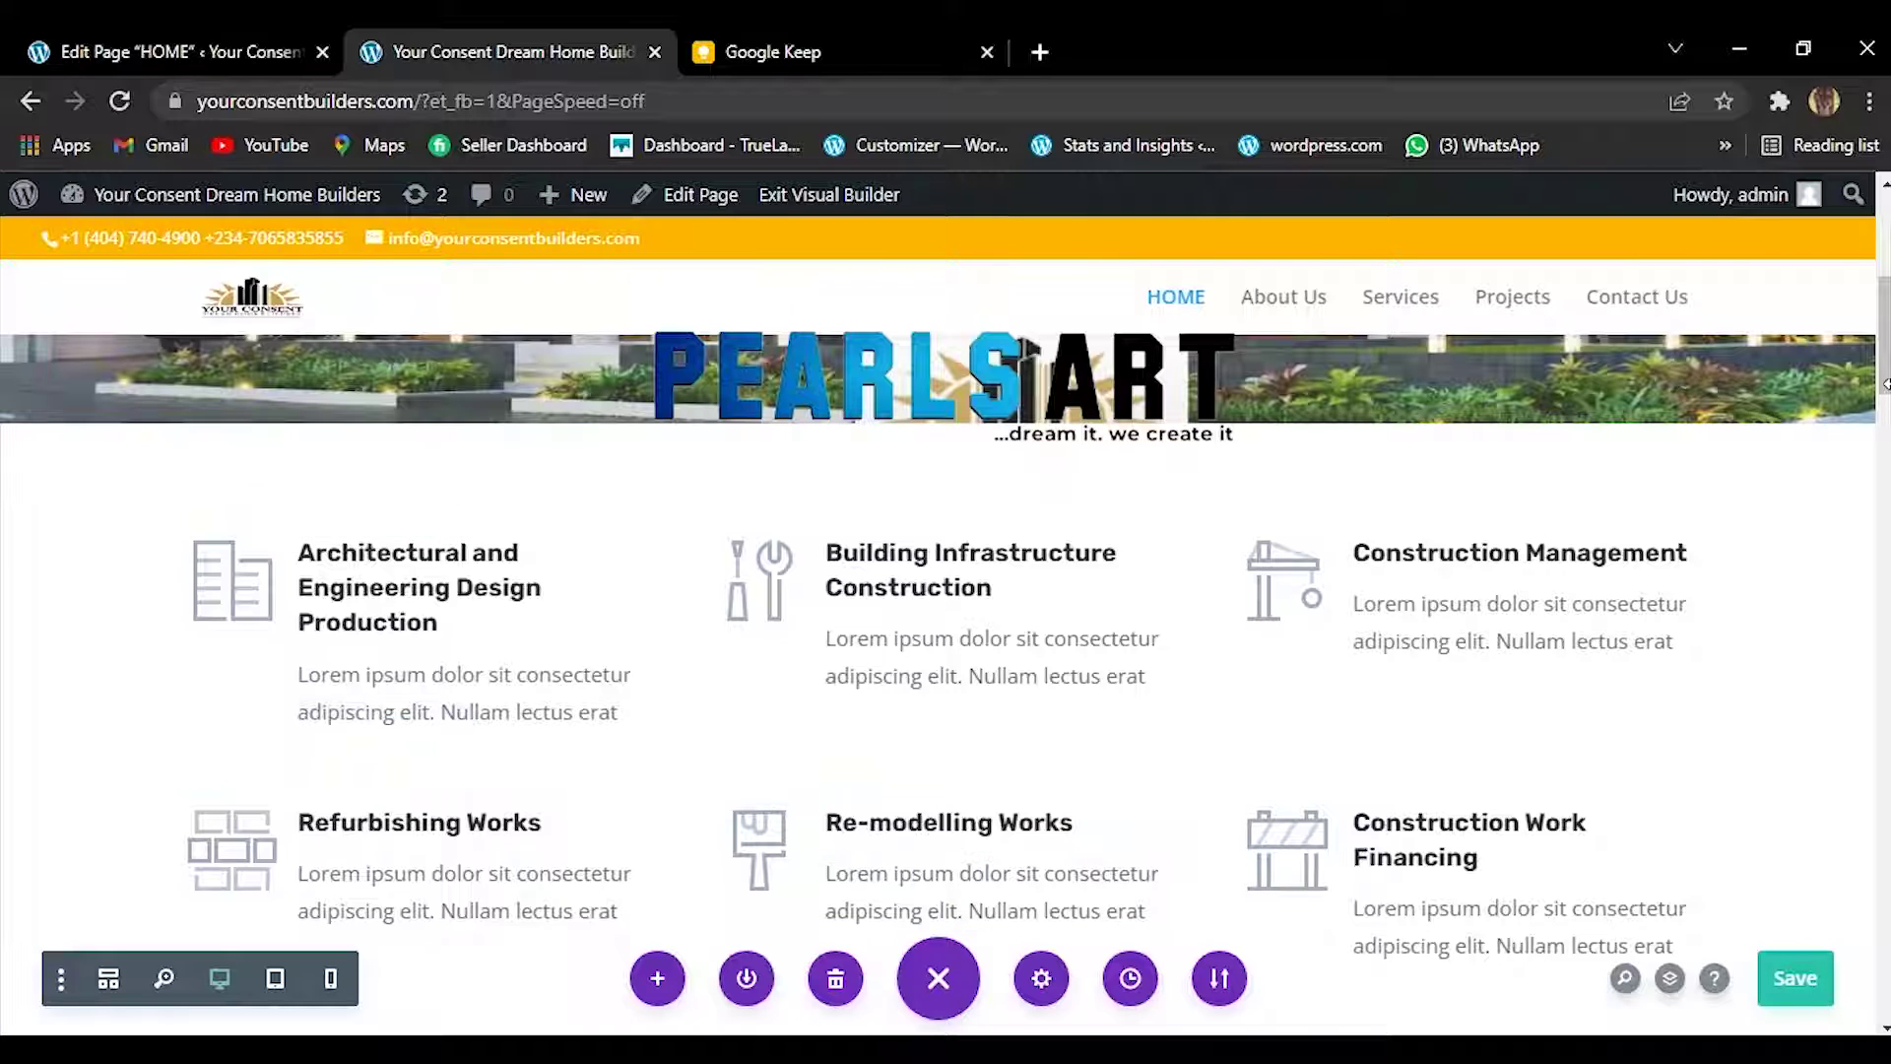
pyautogui.scroll(-2, 1061, 503)
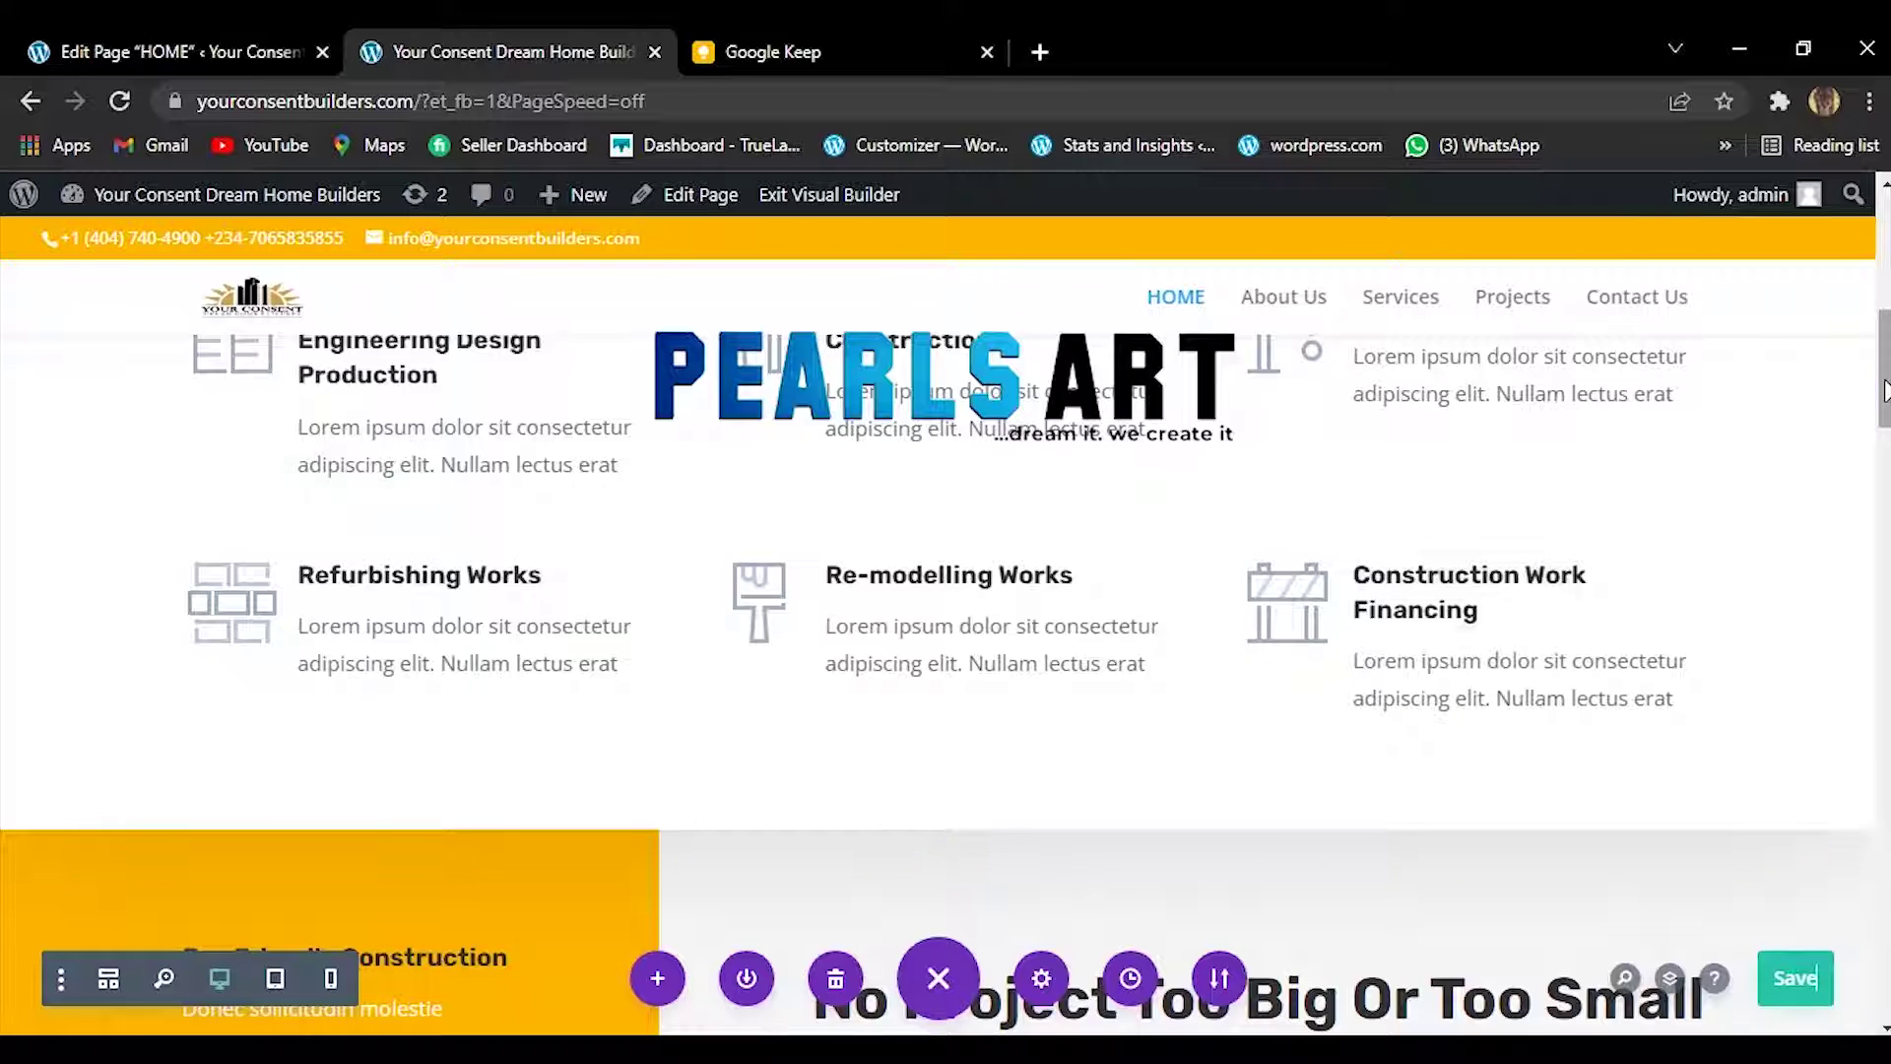
pyautogui.scroll(2, 1883, 374)
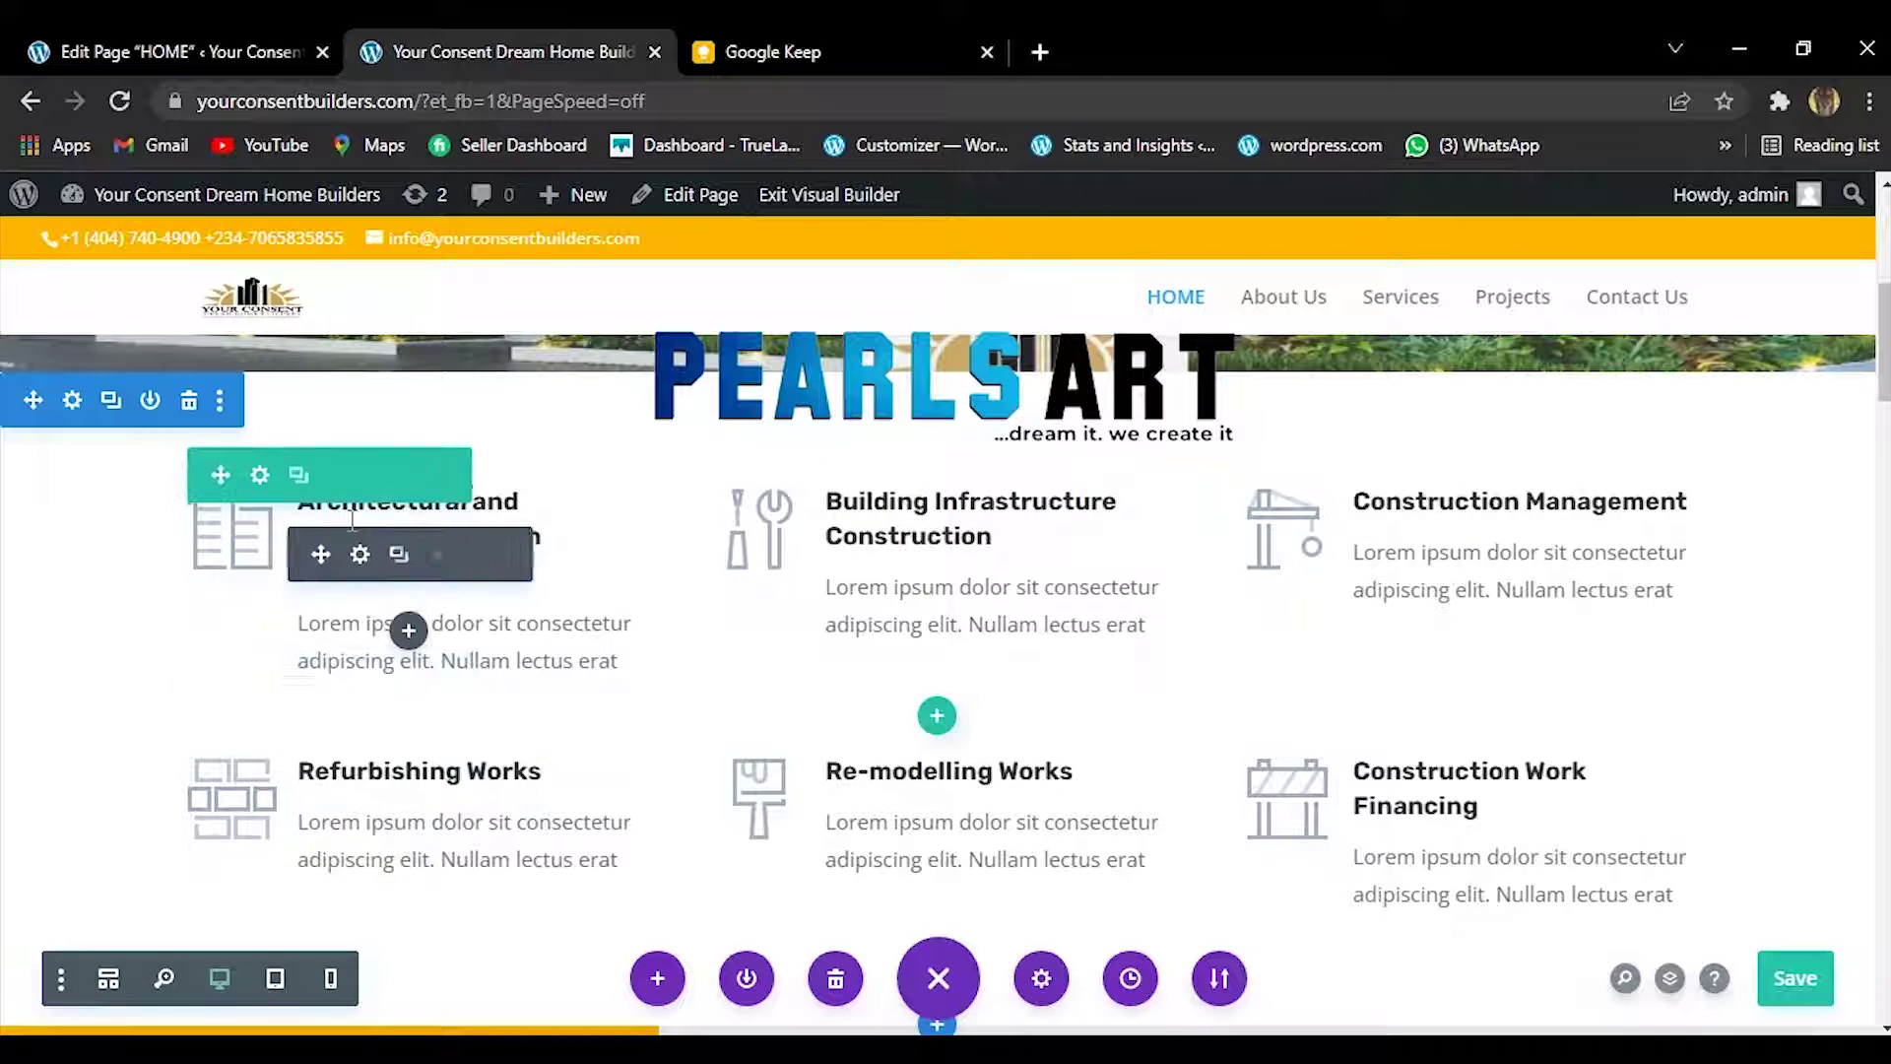
pyautogui.click(360, 554)
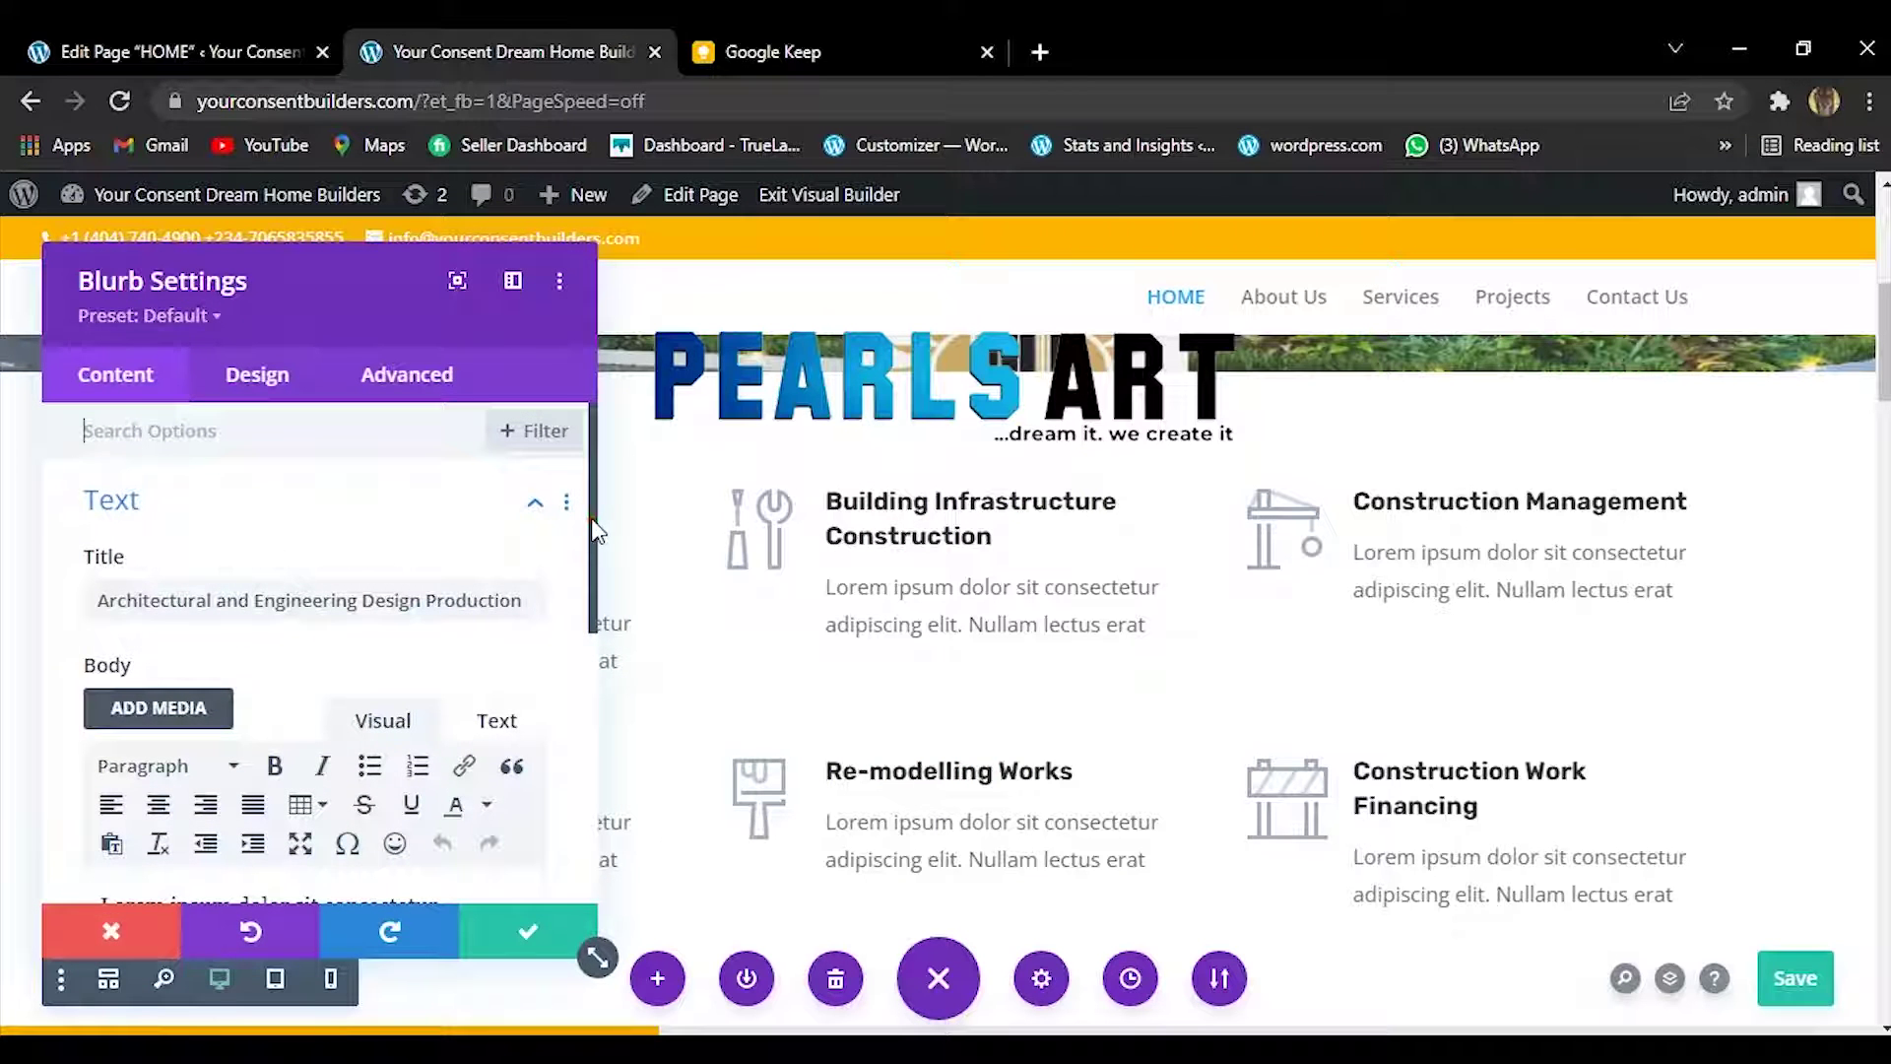
# Try an icon on the Architectural card (searching 'ARCH'), then revert to an image and launch the image chooser.
pyautogui.scroll(-6, 590, 552)
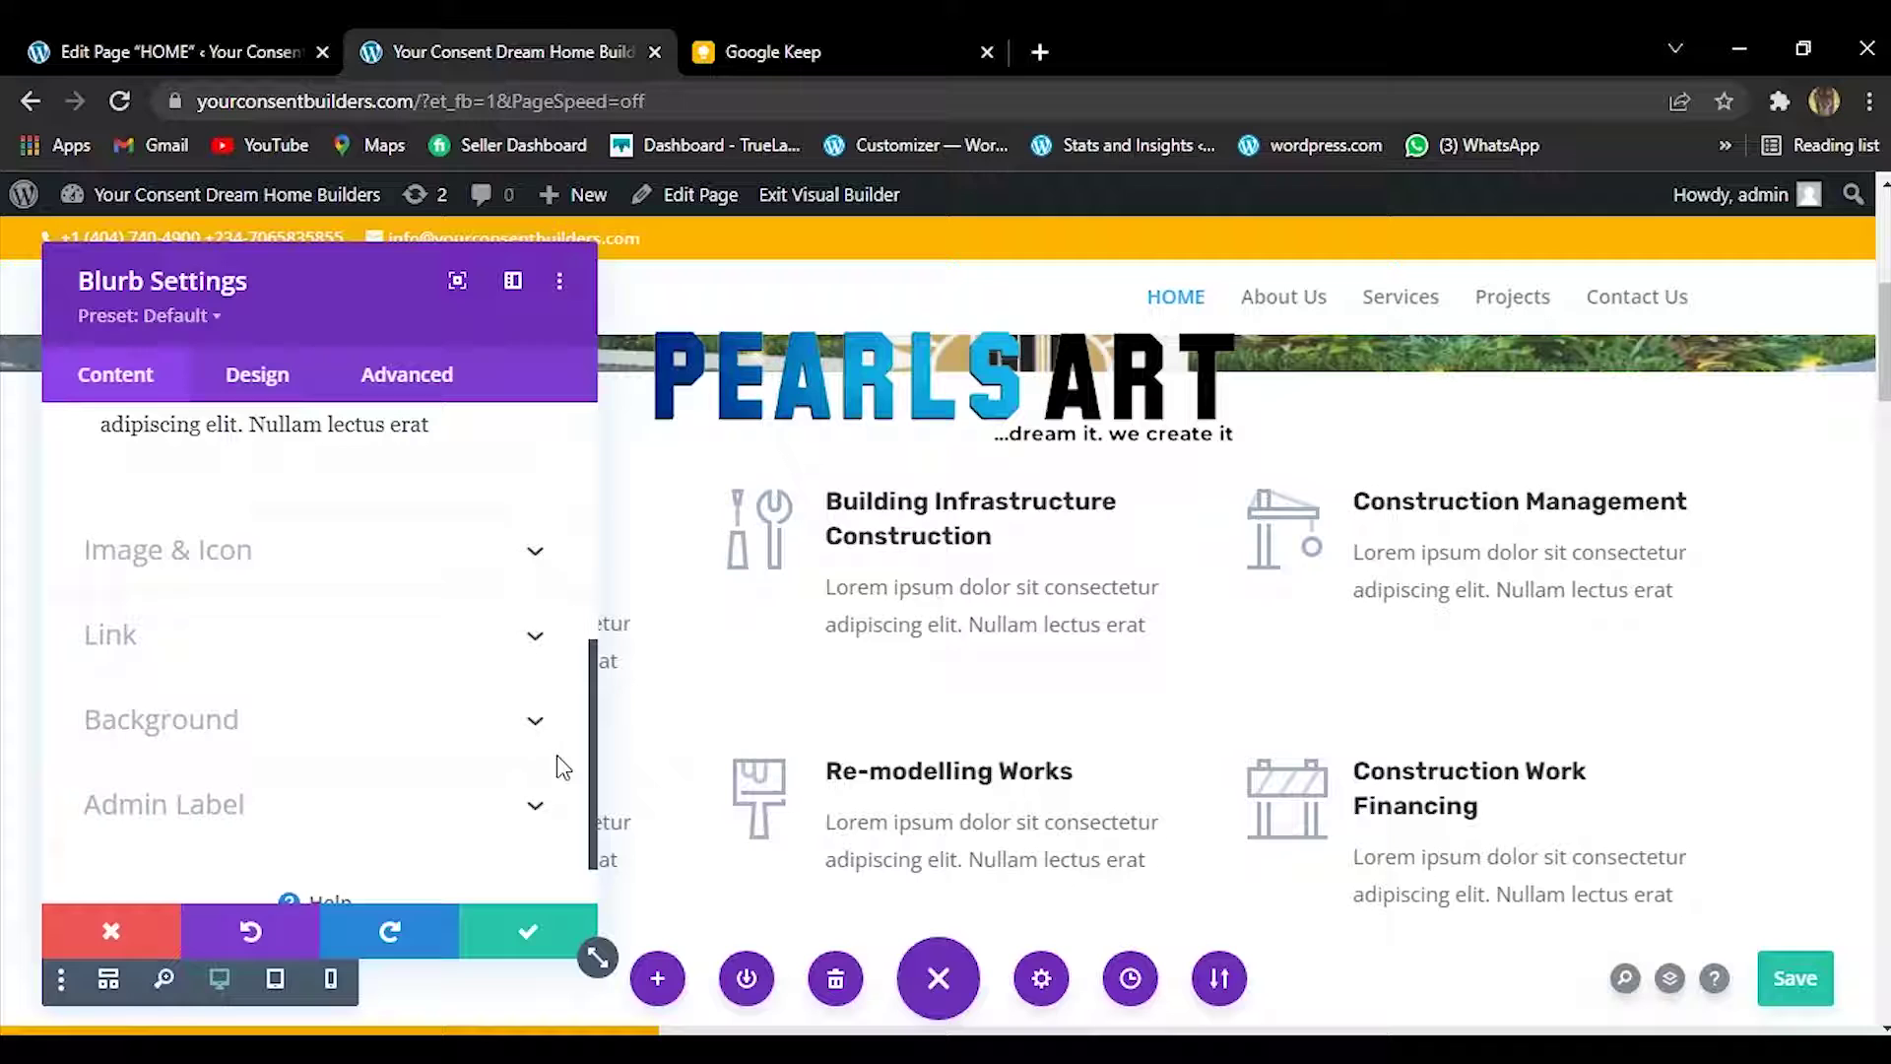
pyautogui.click(532, 552)
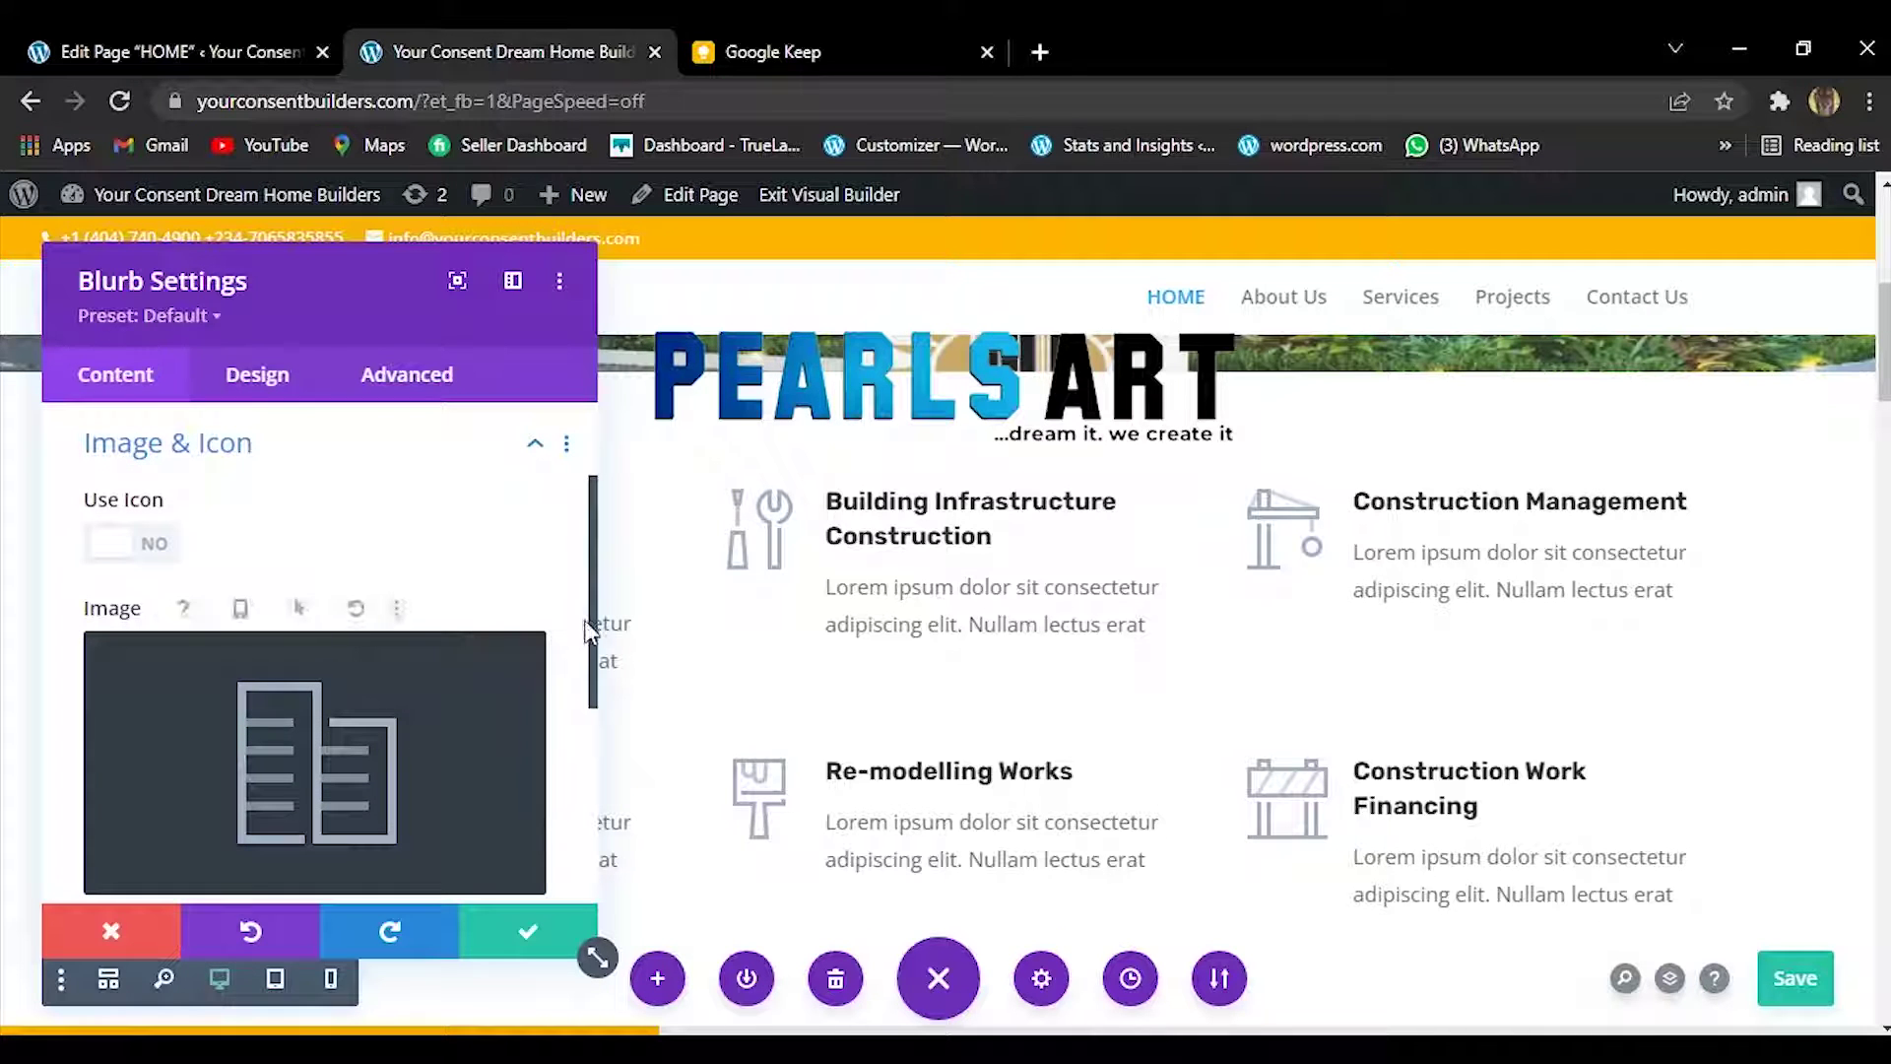
pyautogui.moveTo(598, 631)
pyautogui.mouseDown()
pyautogui.moveTo(591, 718)
pyautogui.moveTo(581, 652)
pyautogui.mouseUp()
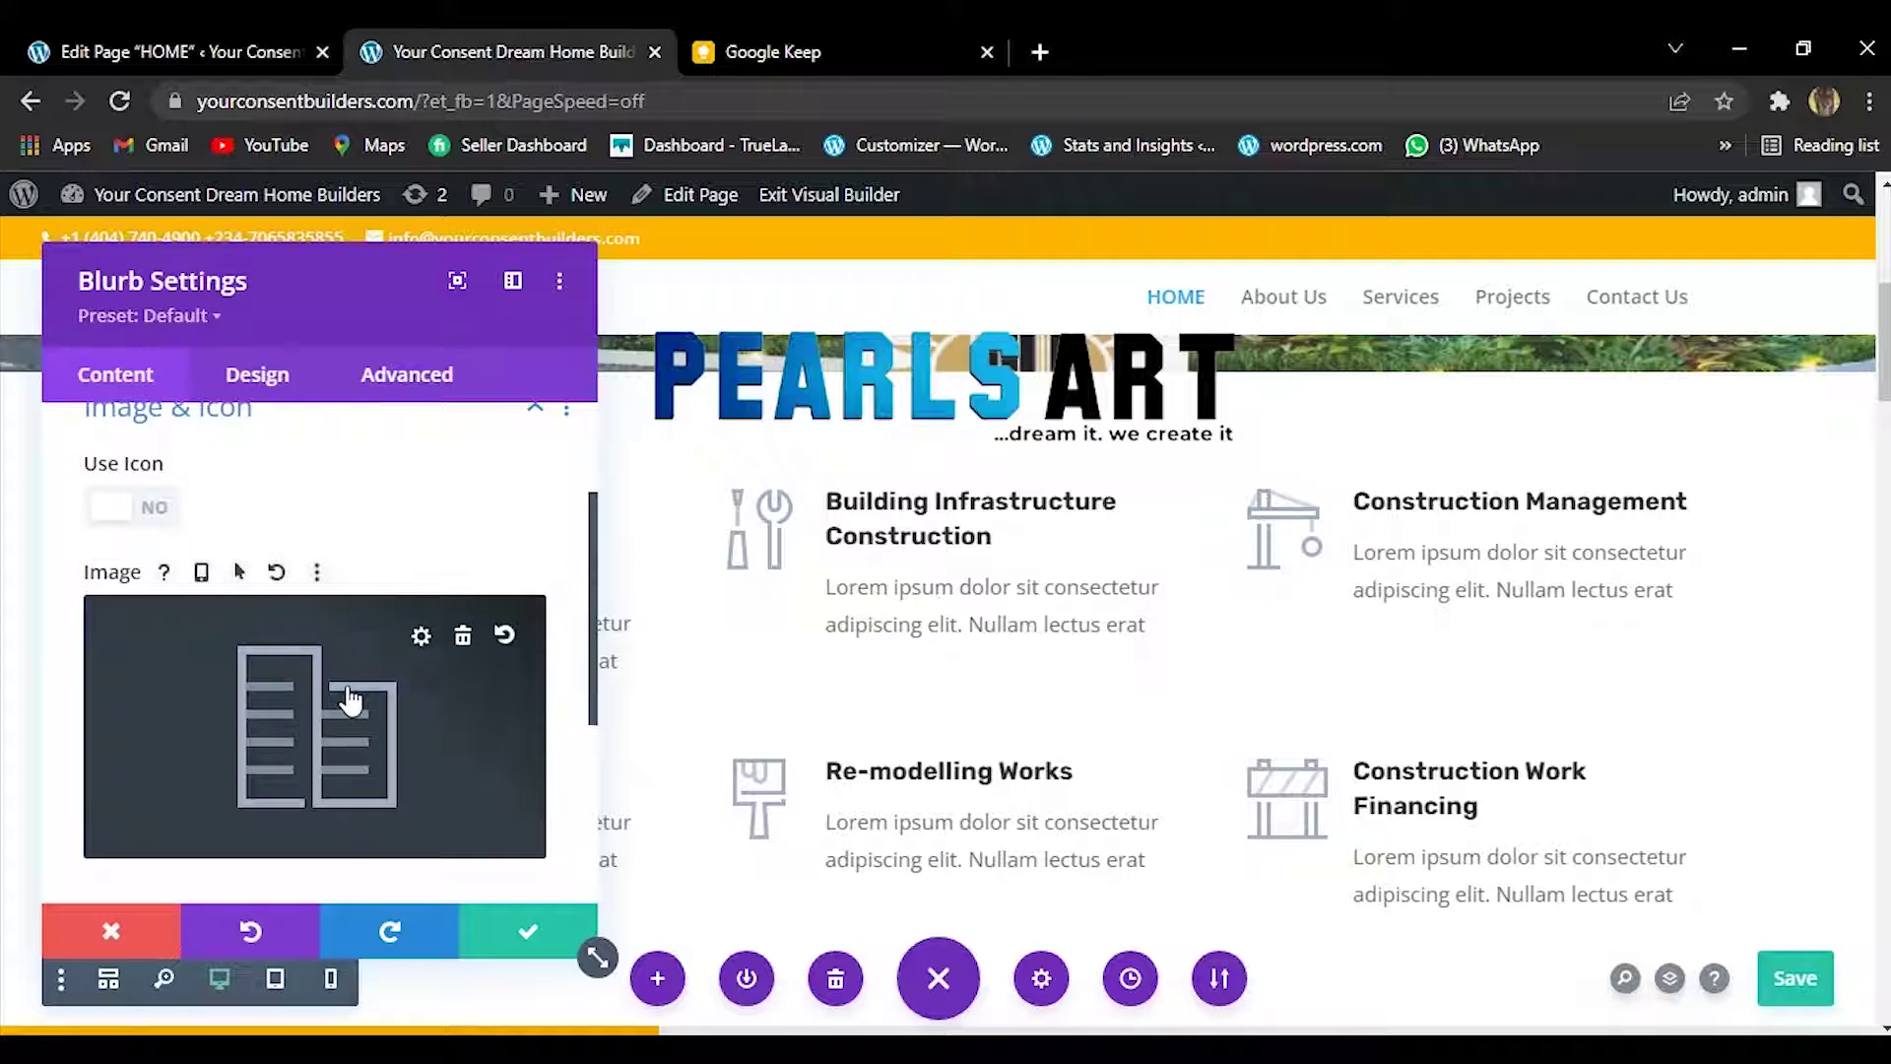
pyautogui.click(111, 504)
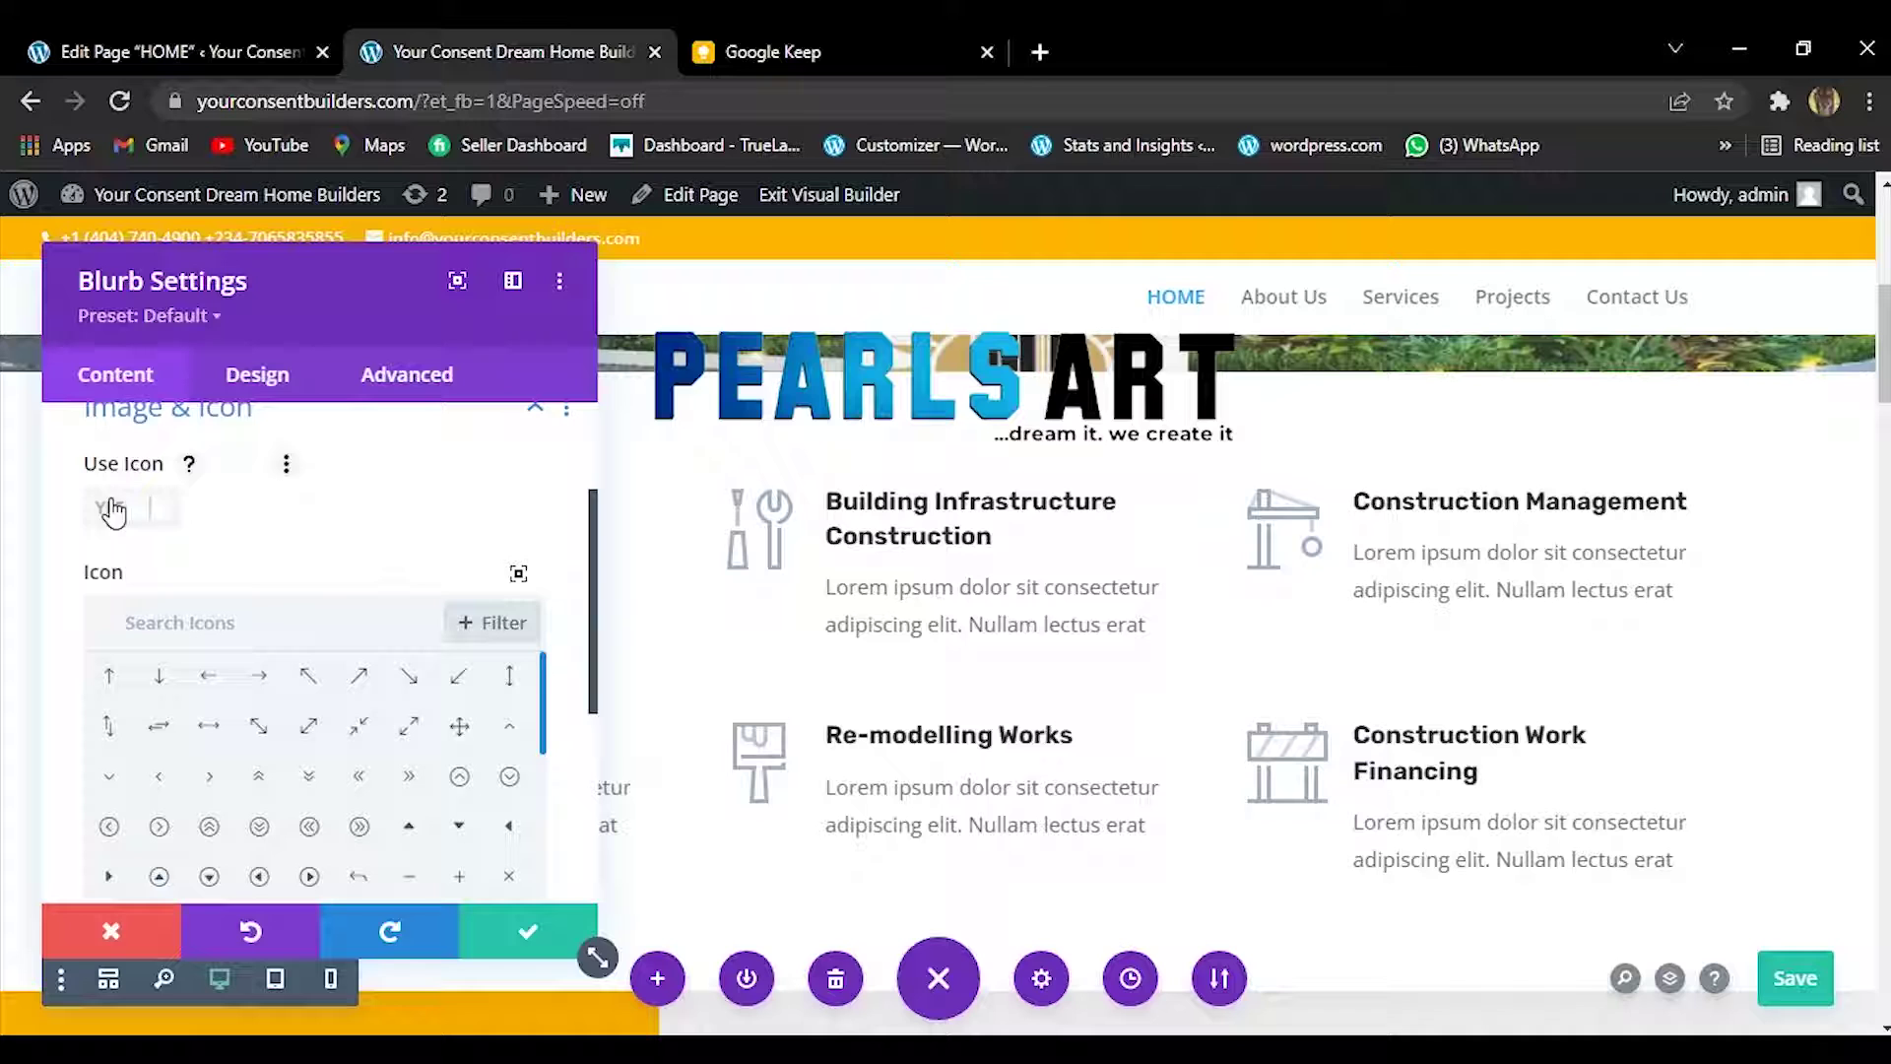
pyautogui.click(321, 619)
pyautogui.write('ARCHIT')
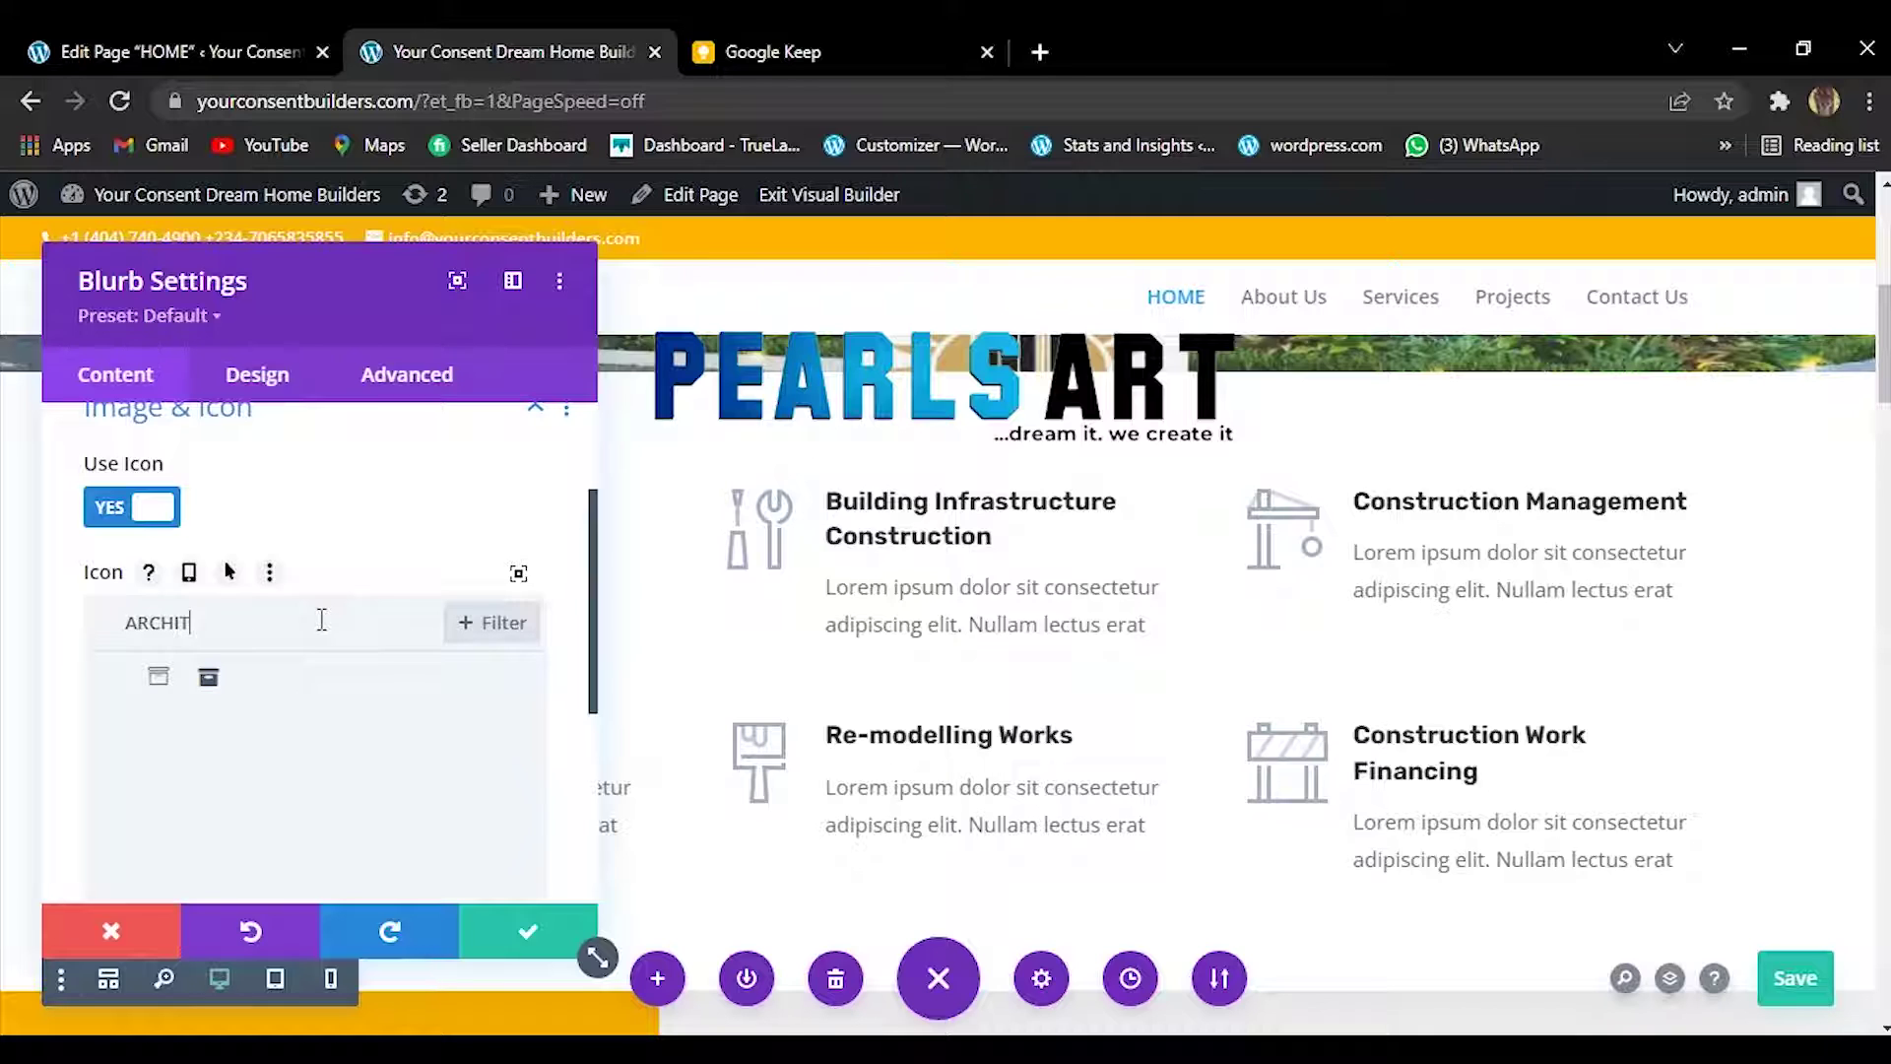
pyautogui.press('BackSpace')
pyautogui.press('BackSpace')
pyautogui.press('BackSpace')
pyautogui.press('BackSpace')
pyautogui.press('BackSpace')
pyautogui.press('BackSpace')
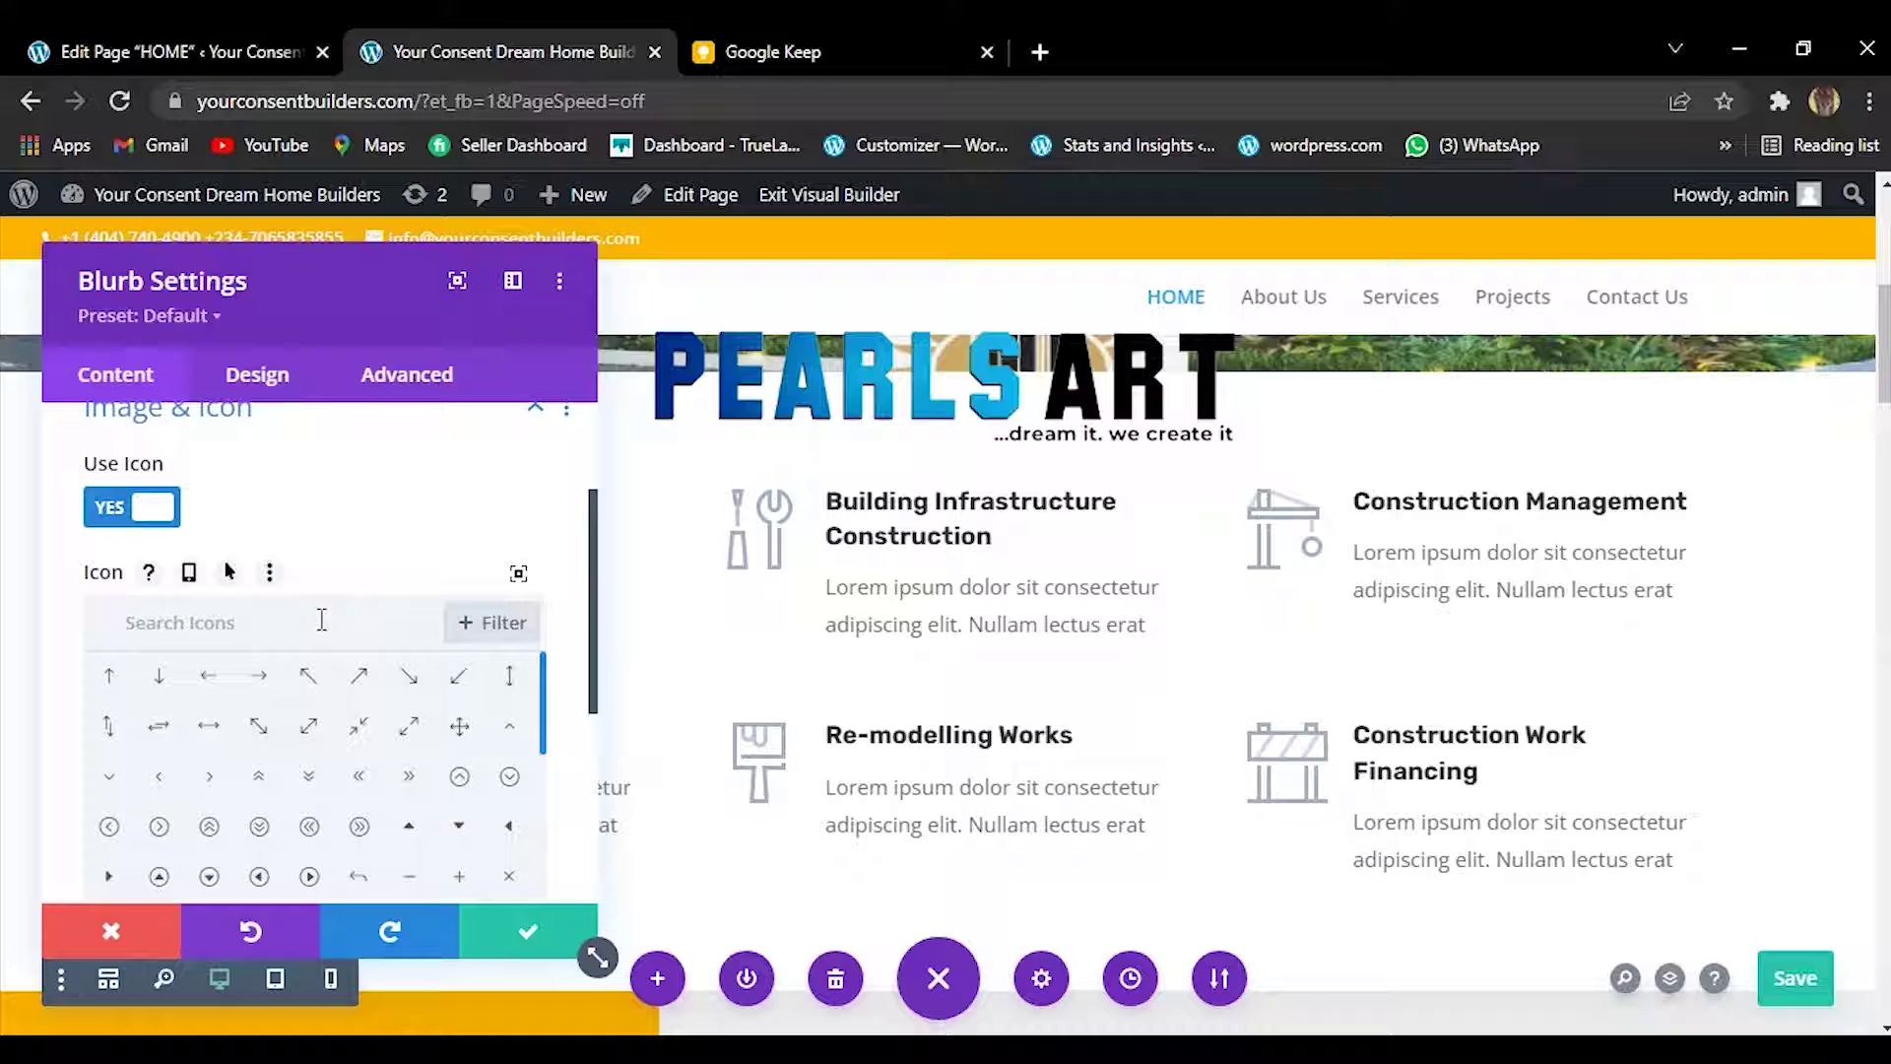
pyautogui.click(114, 512)
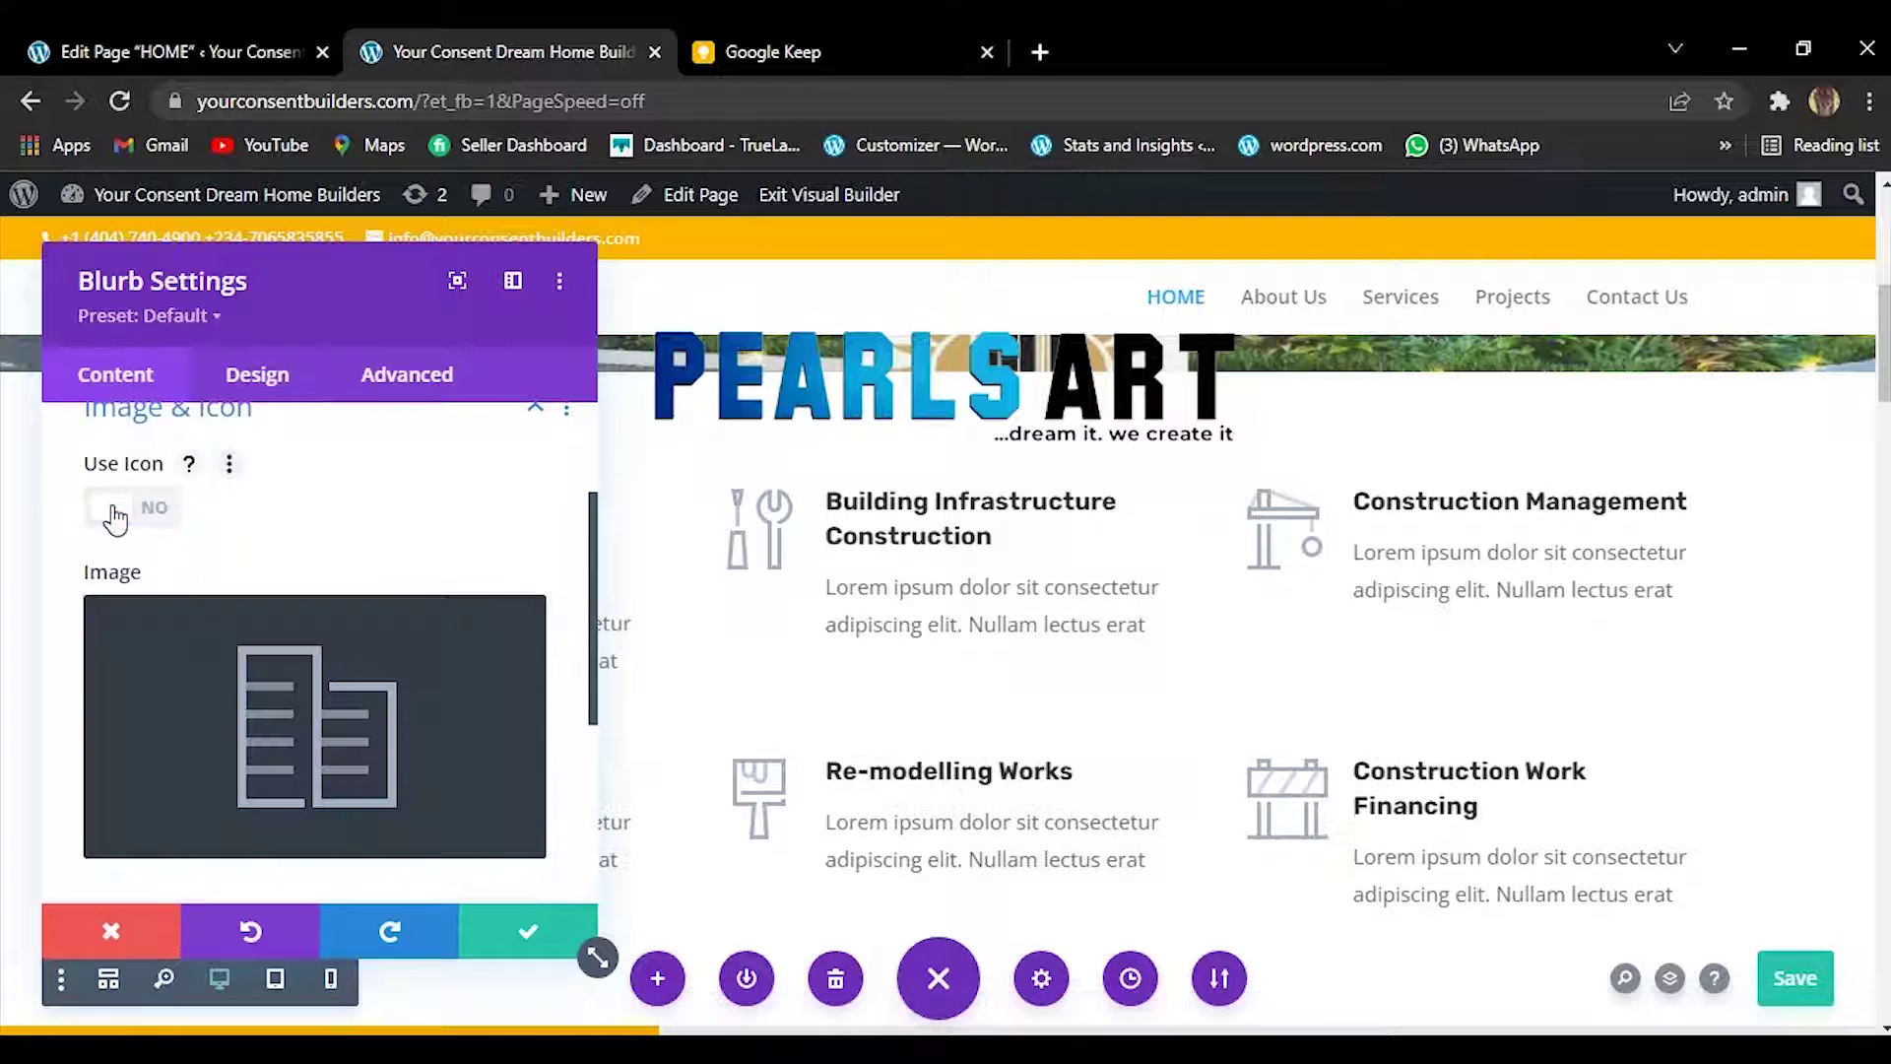
pyautogui.click(355, 754)
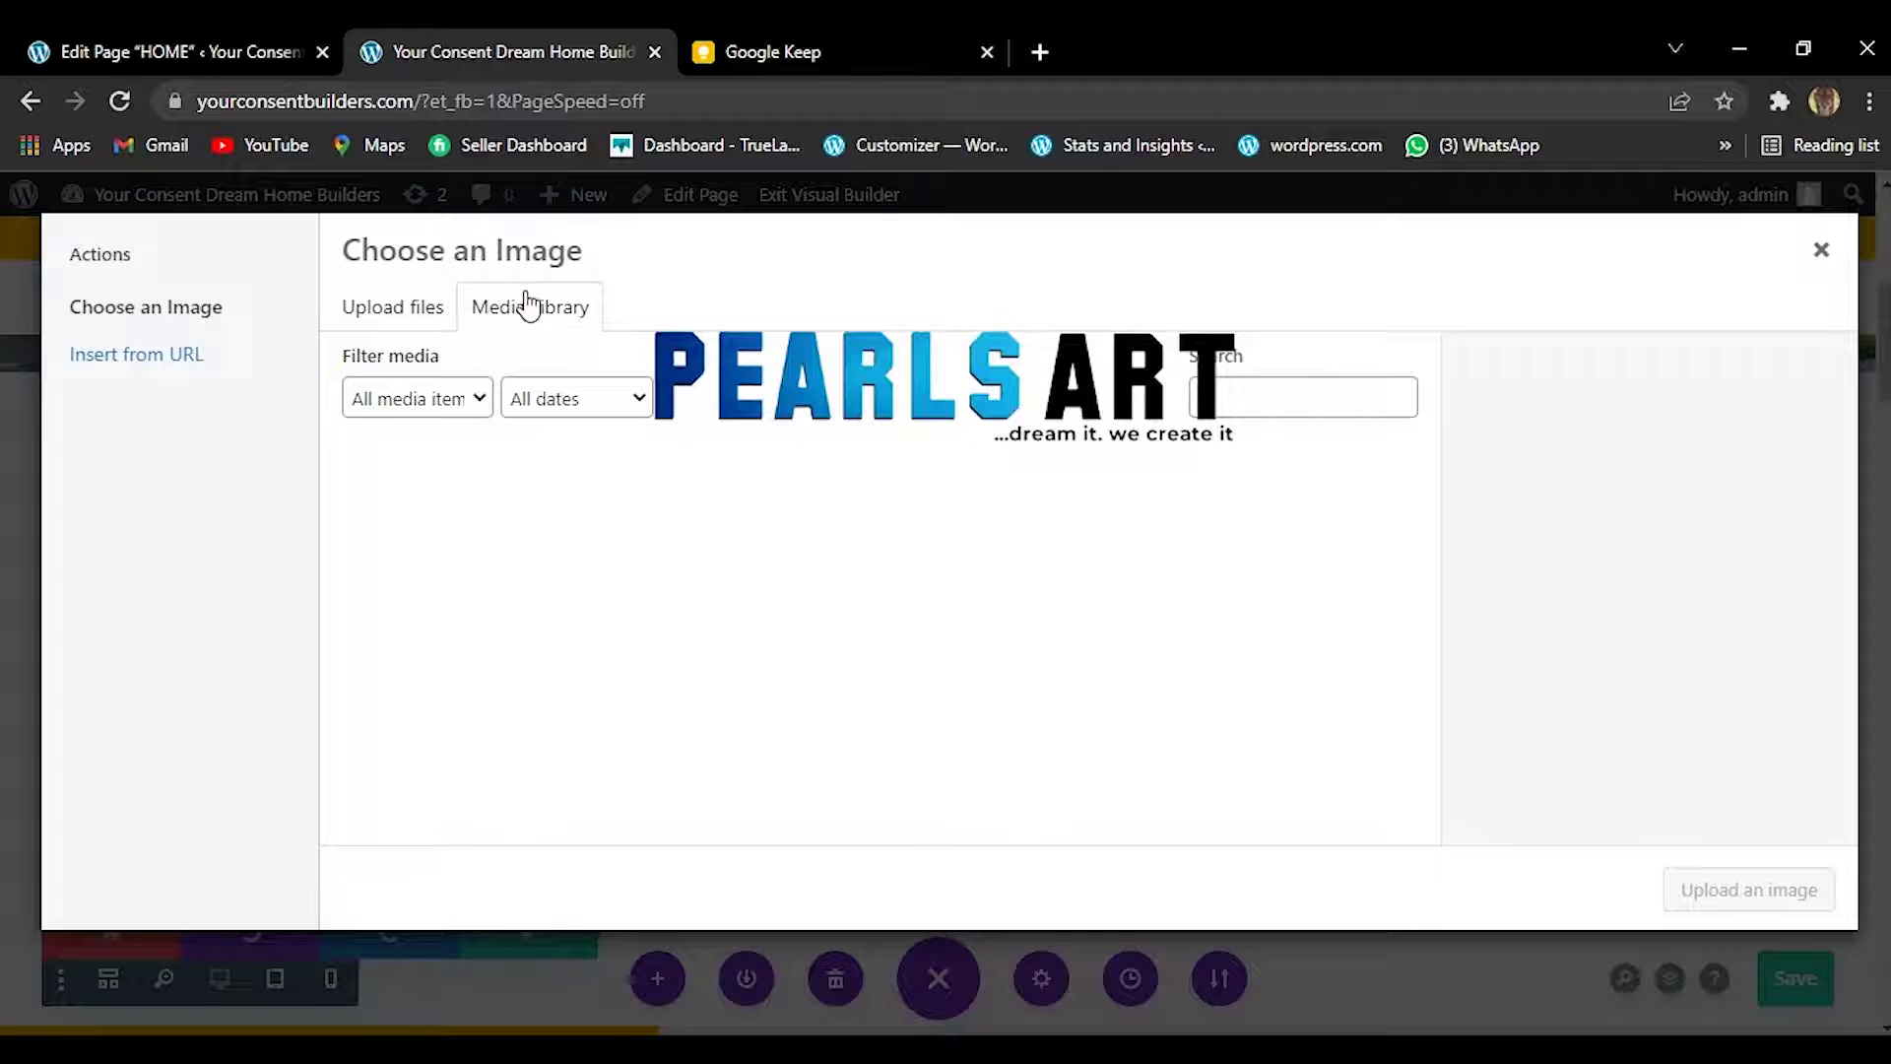
# Browse the Media Library and select construction-icon-1-gray.png for the Architectural card.
pyautogui.click(402, 310)
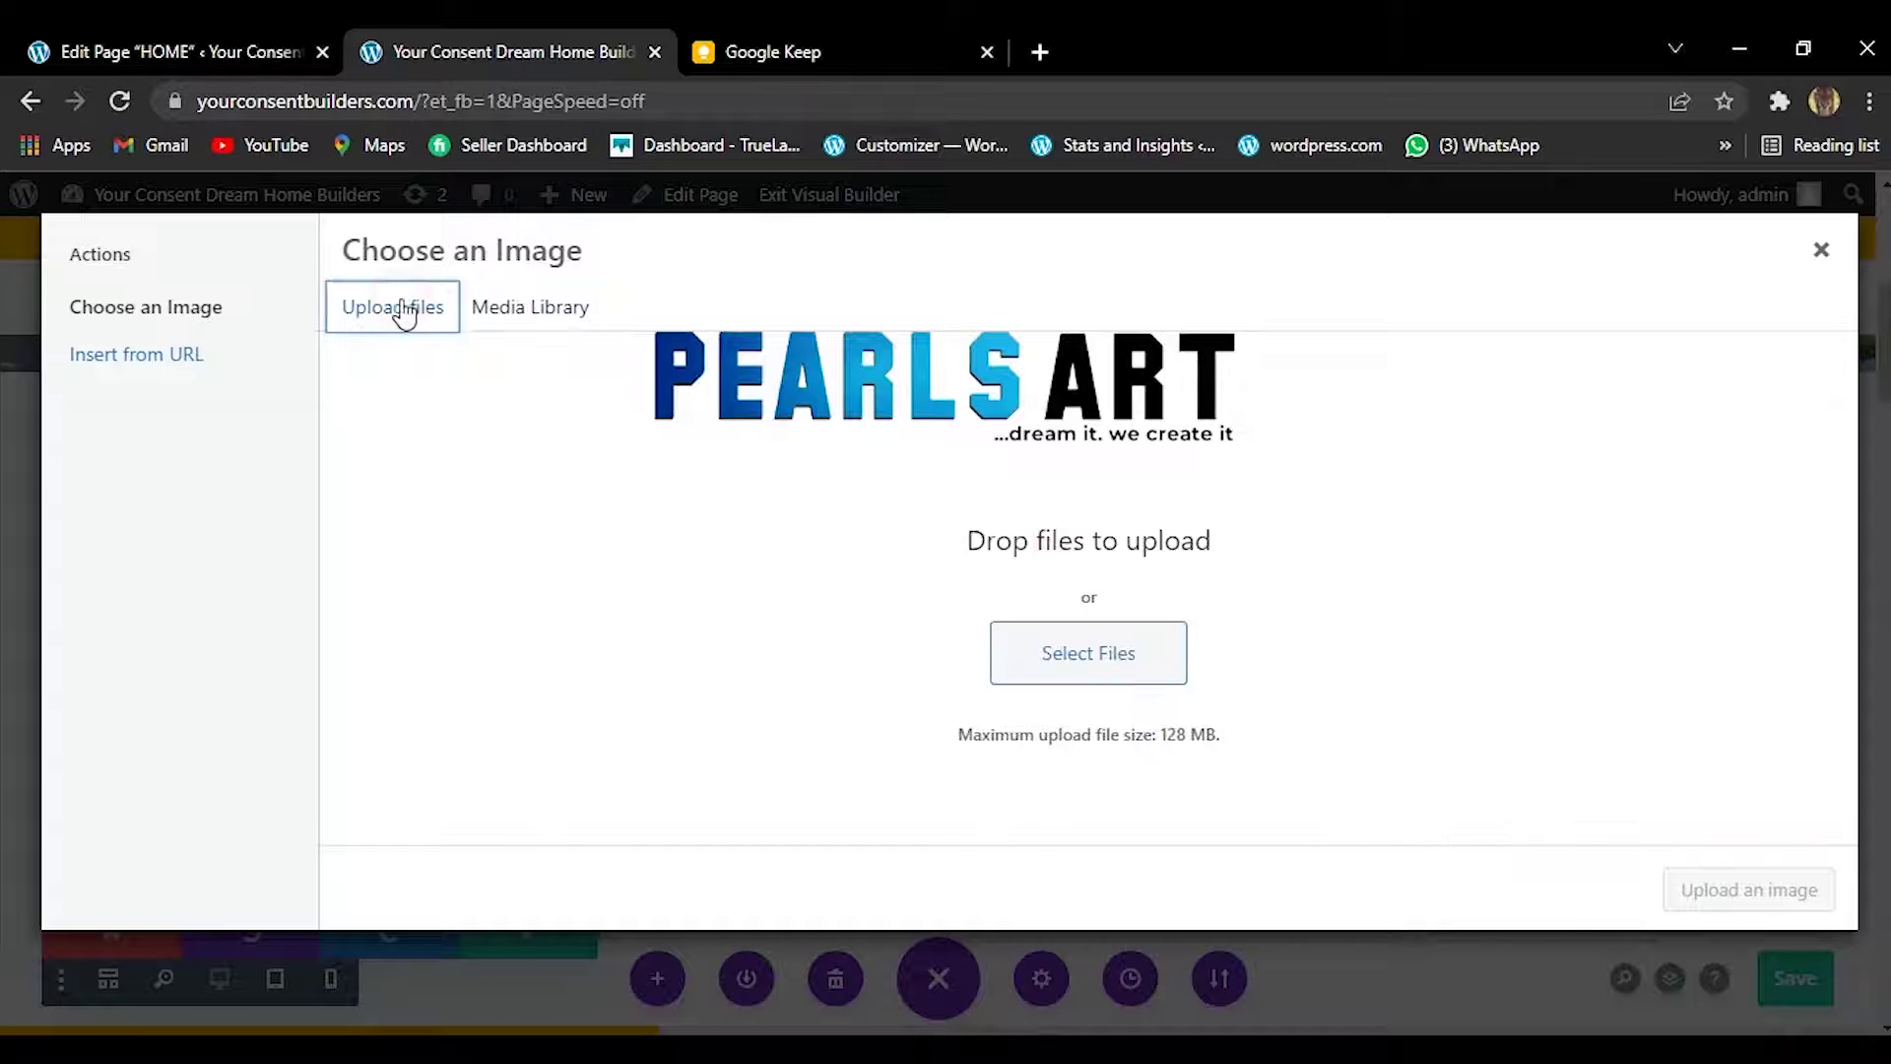
pyautogui.click(578, 308)
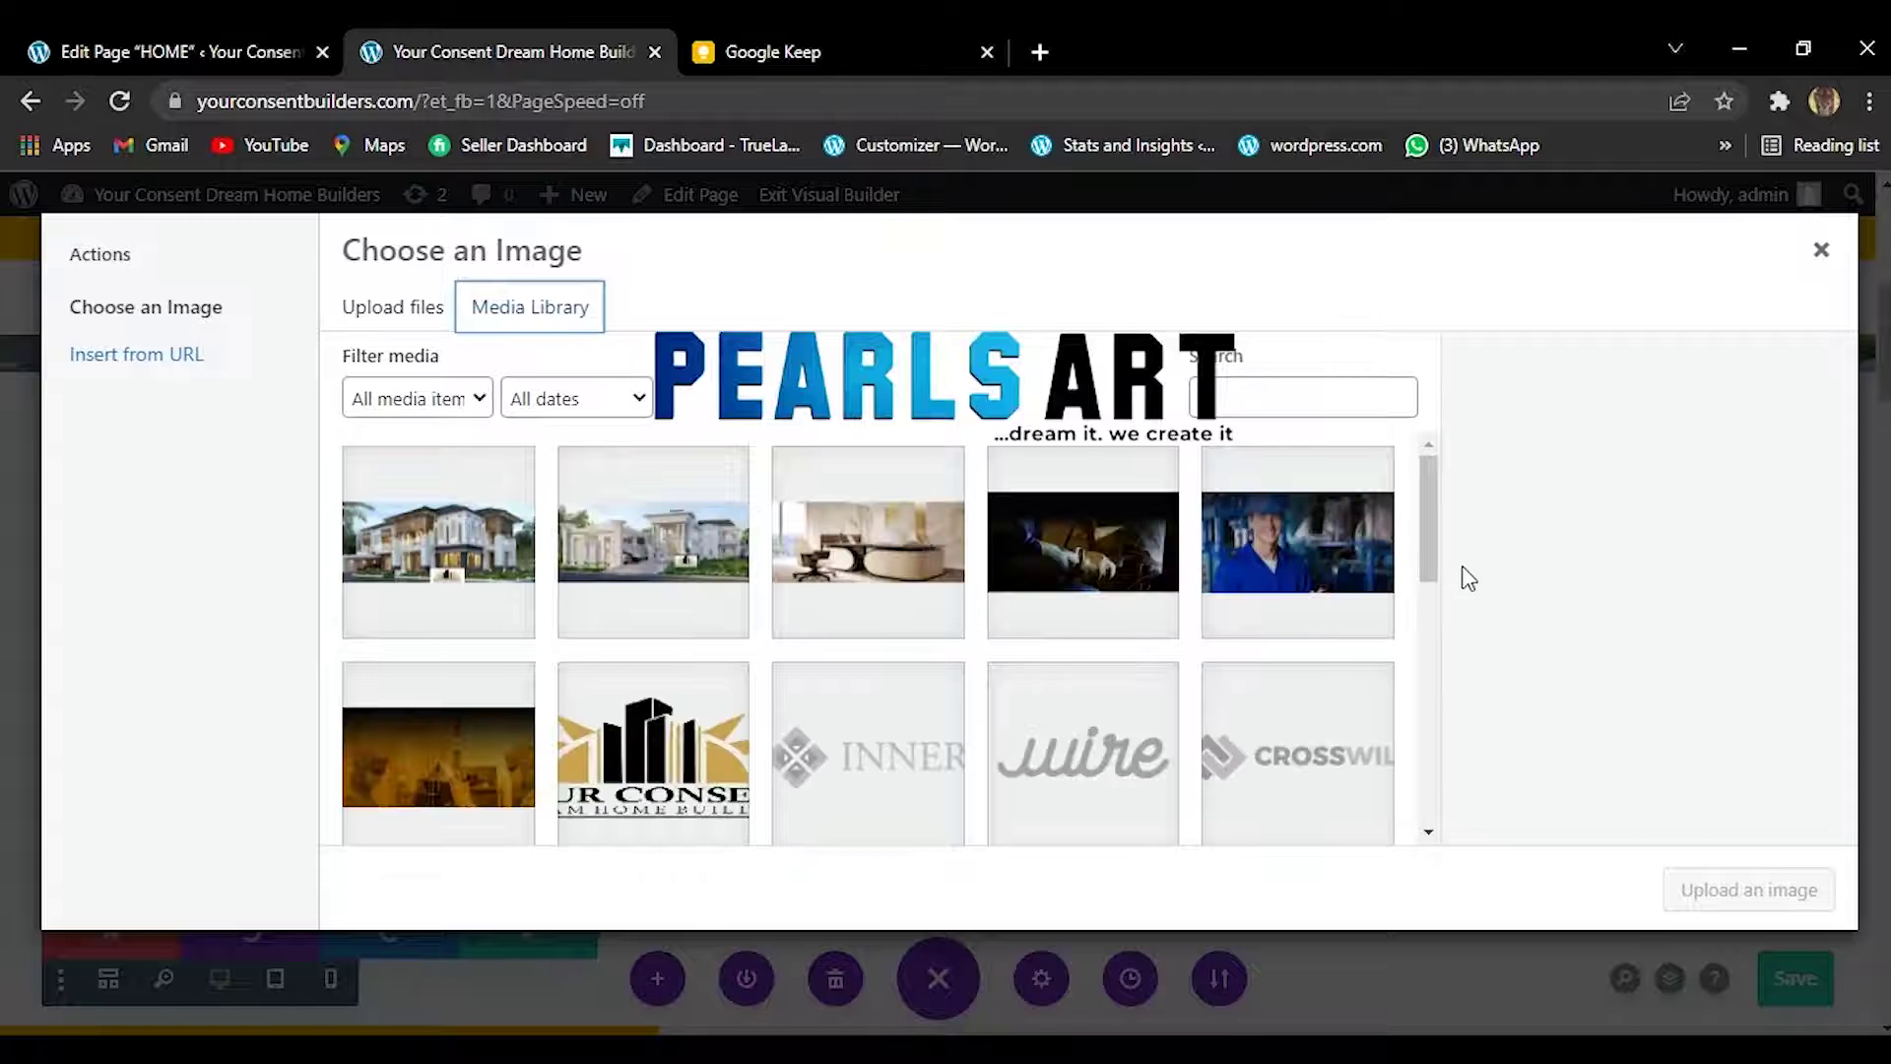
pyautogui.moveTo(1434, 551); pyautogui.dragTo(1429, 717)
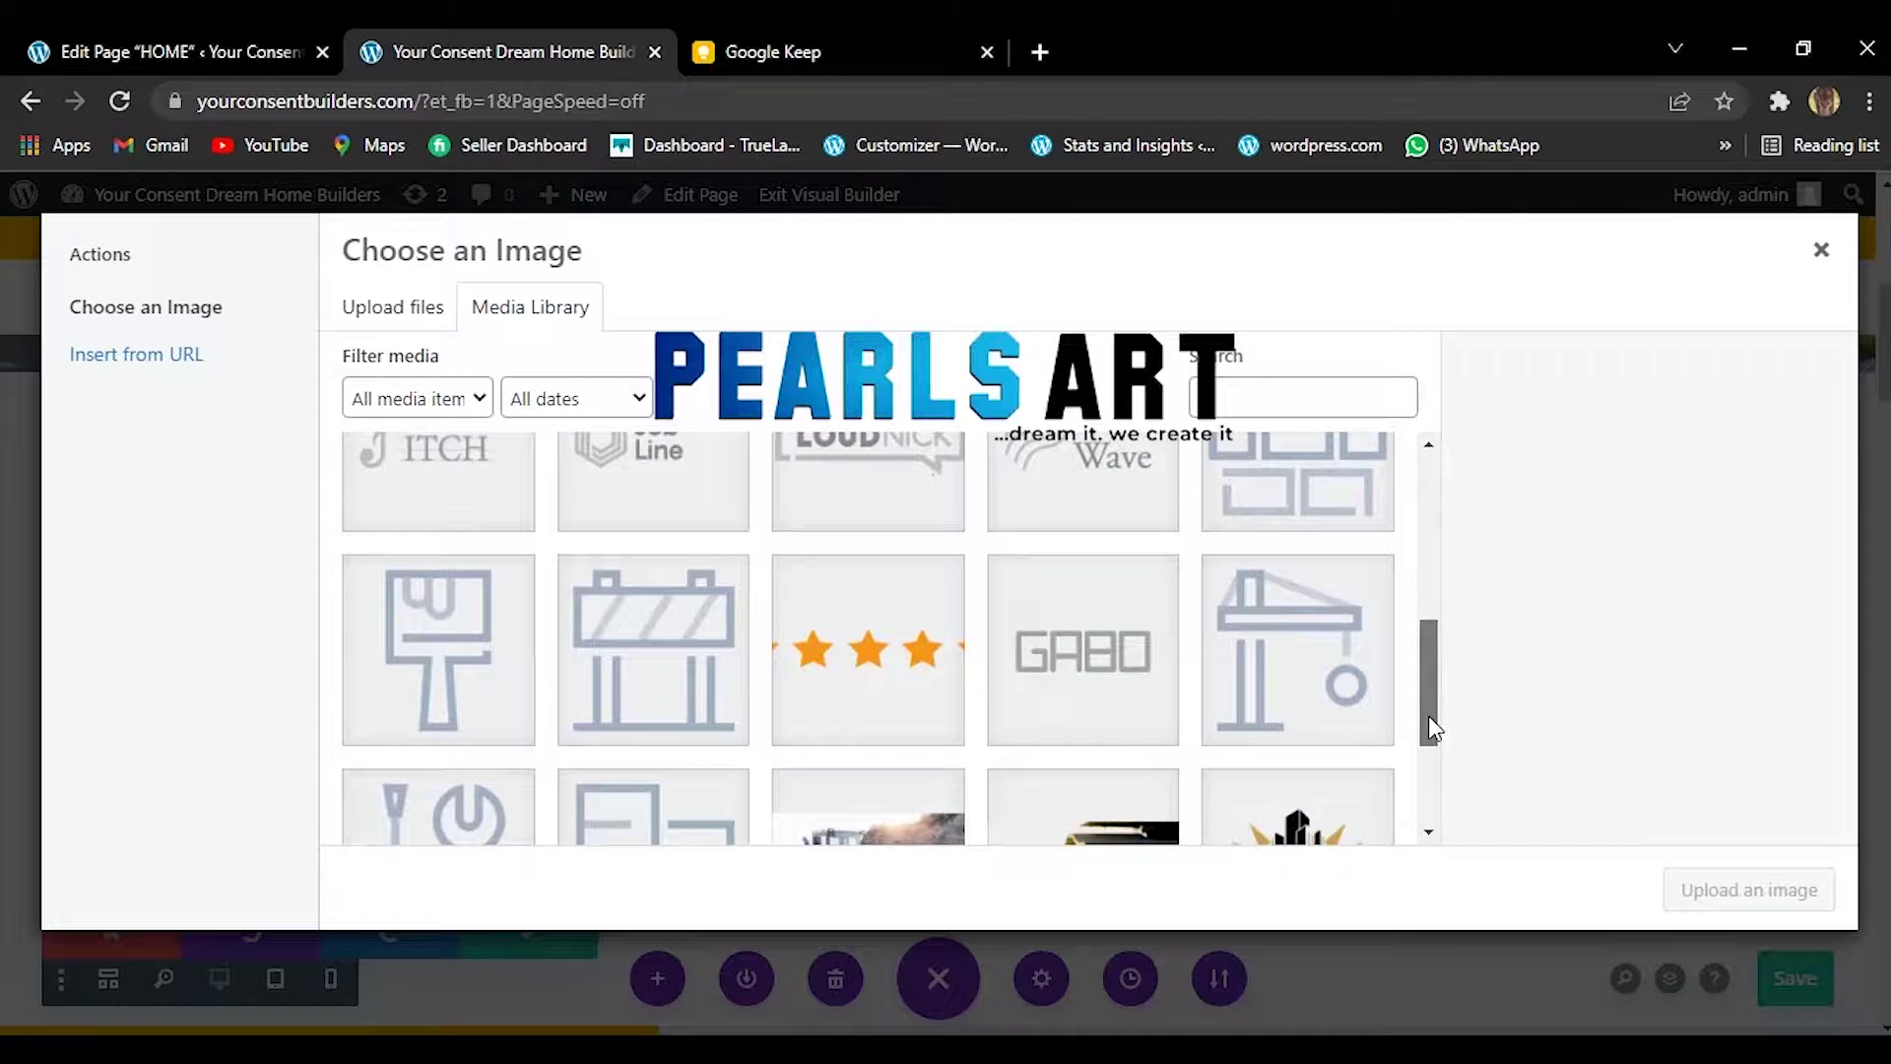
pyautogui.click(608, 838)
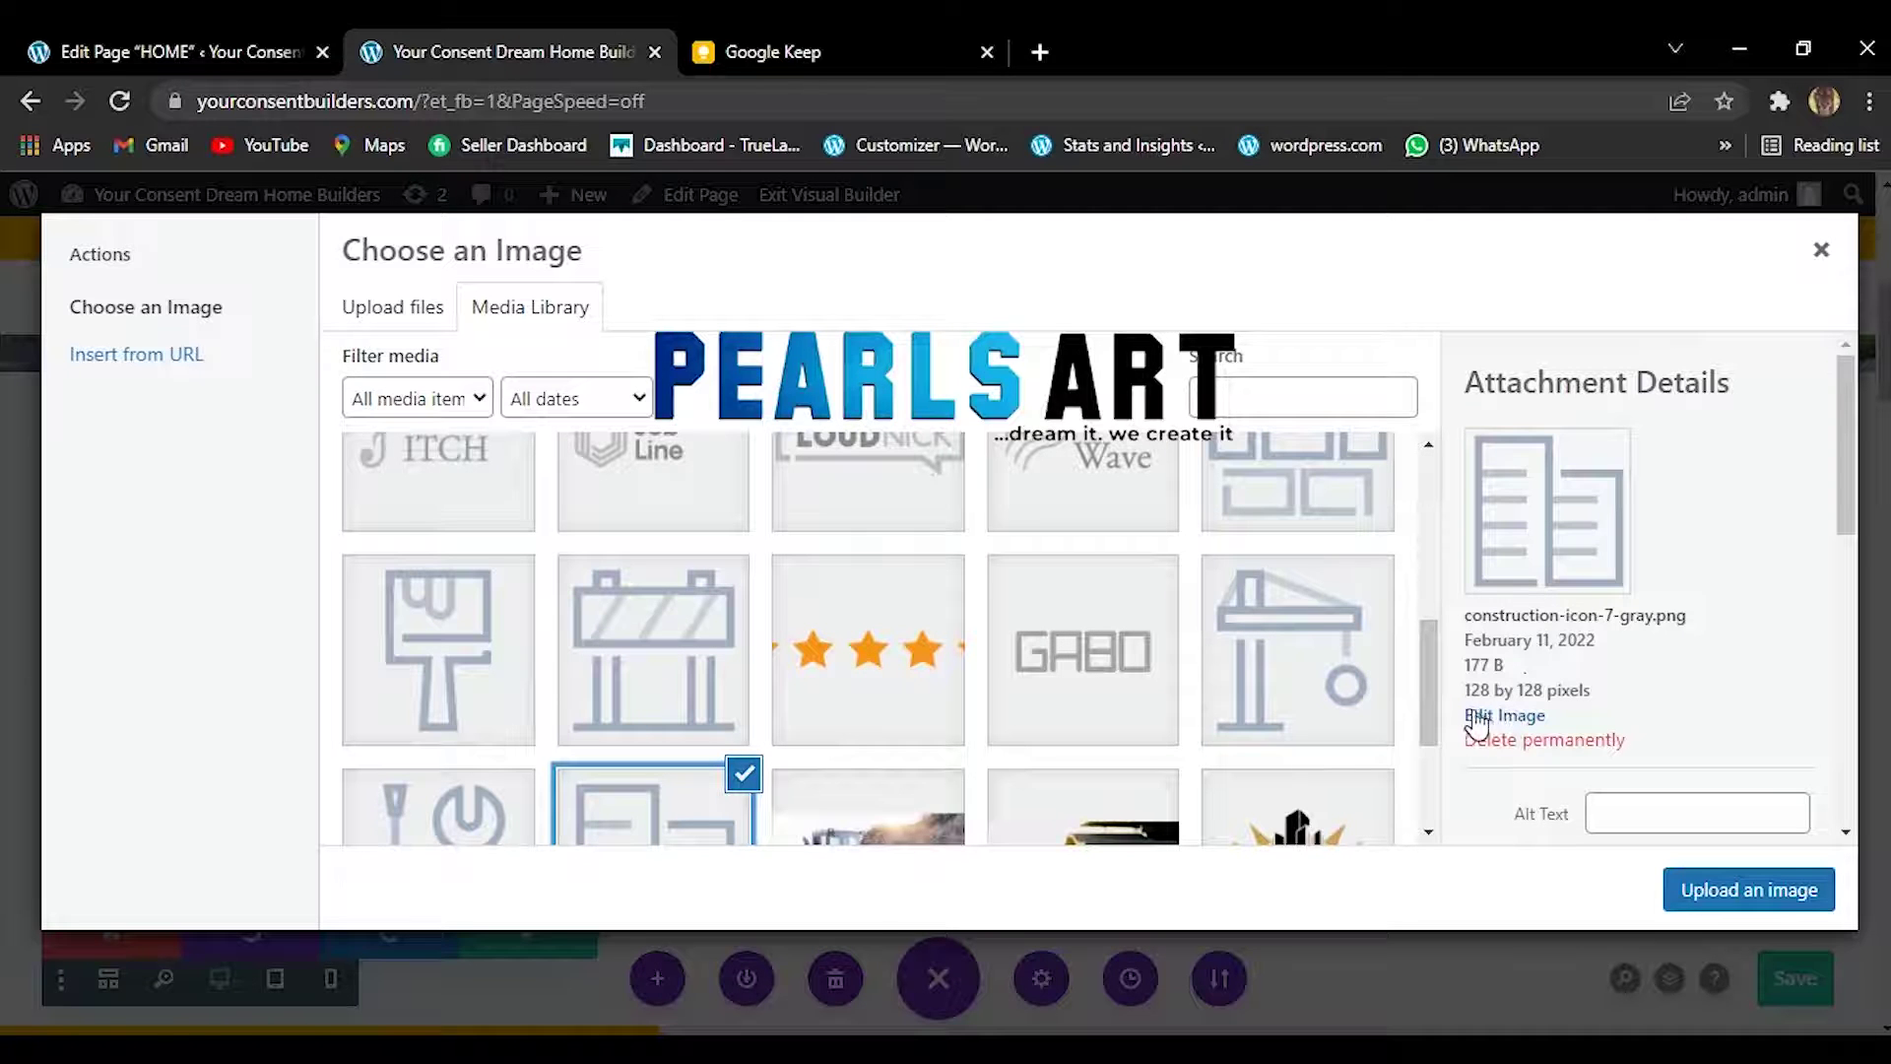
pyautogui.click(1231, 681)
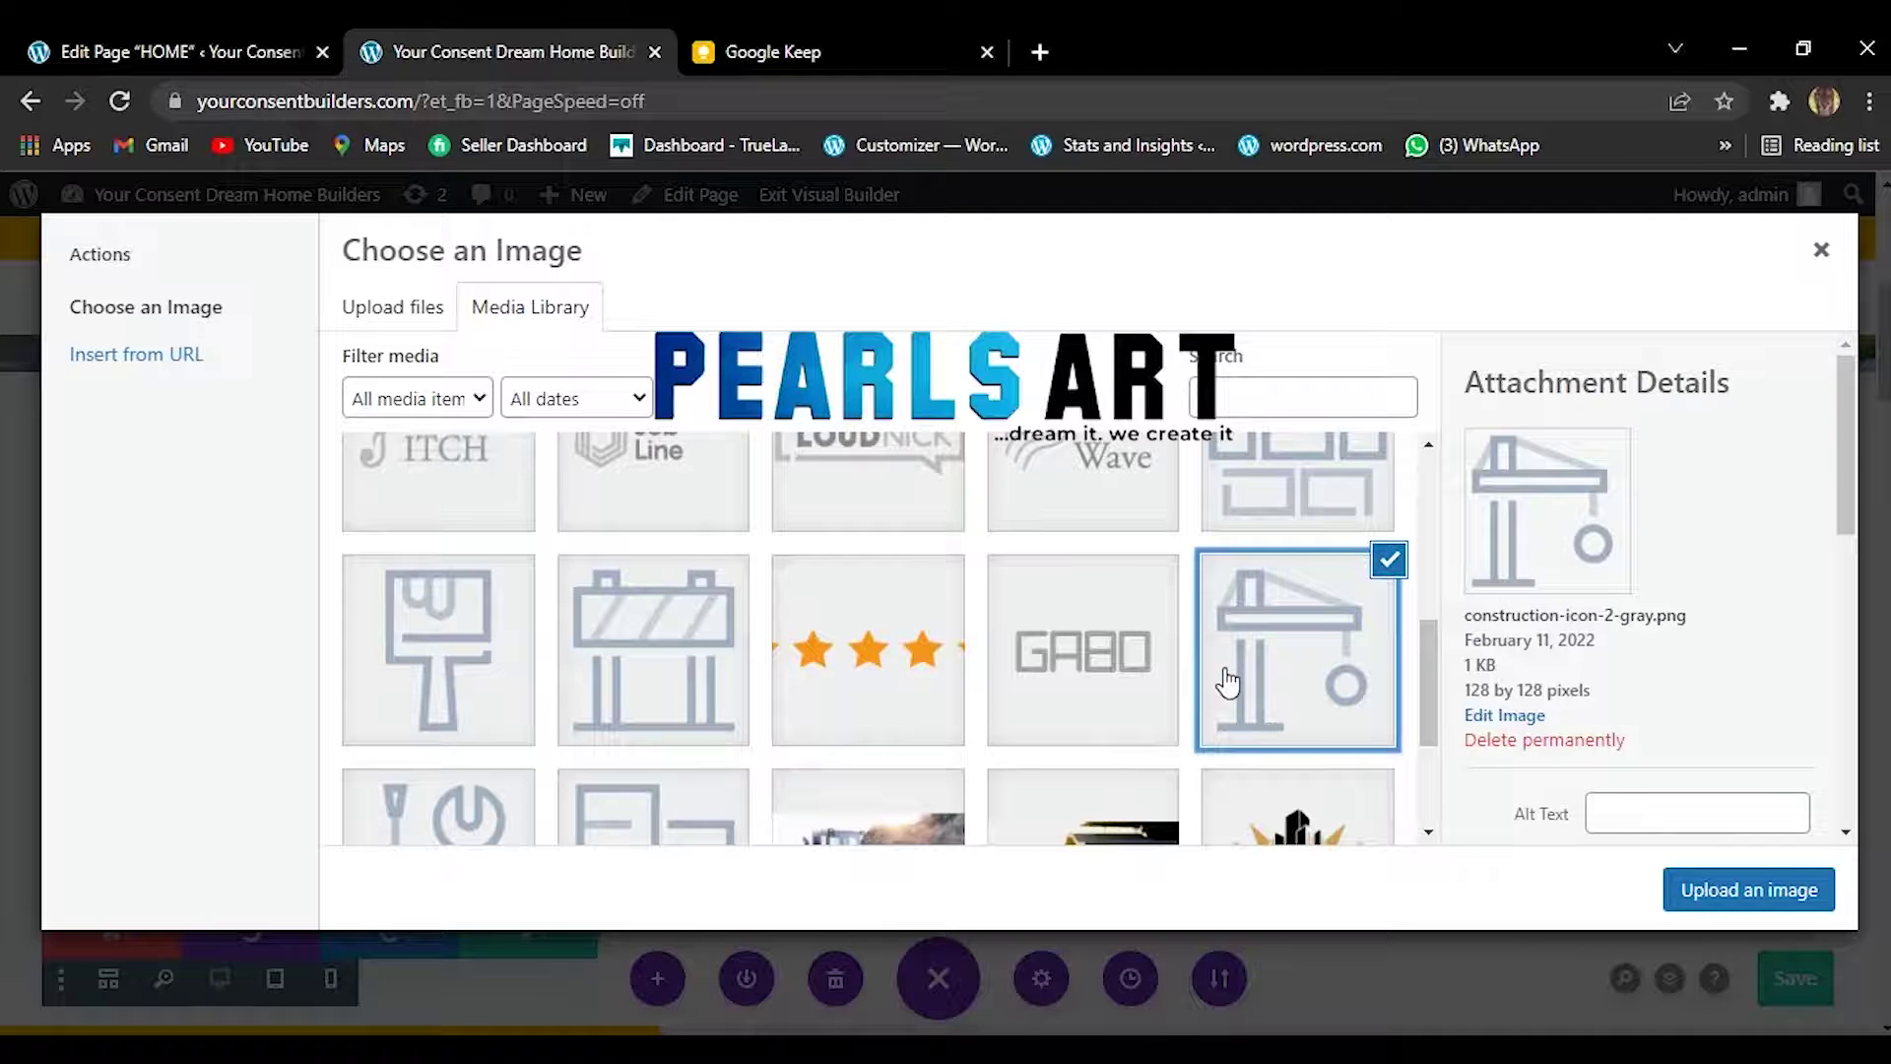
pyautogui.click(1046, 634)
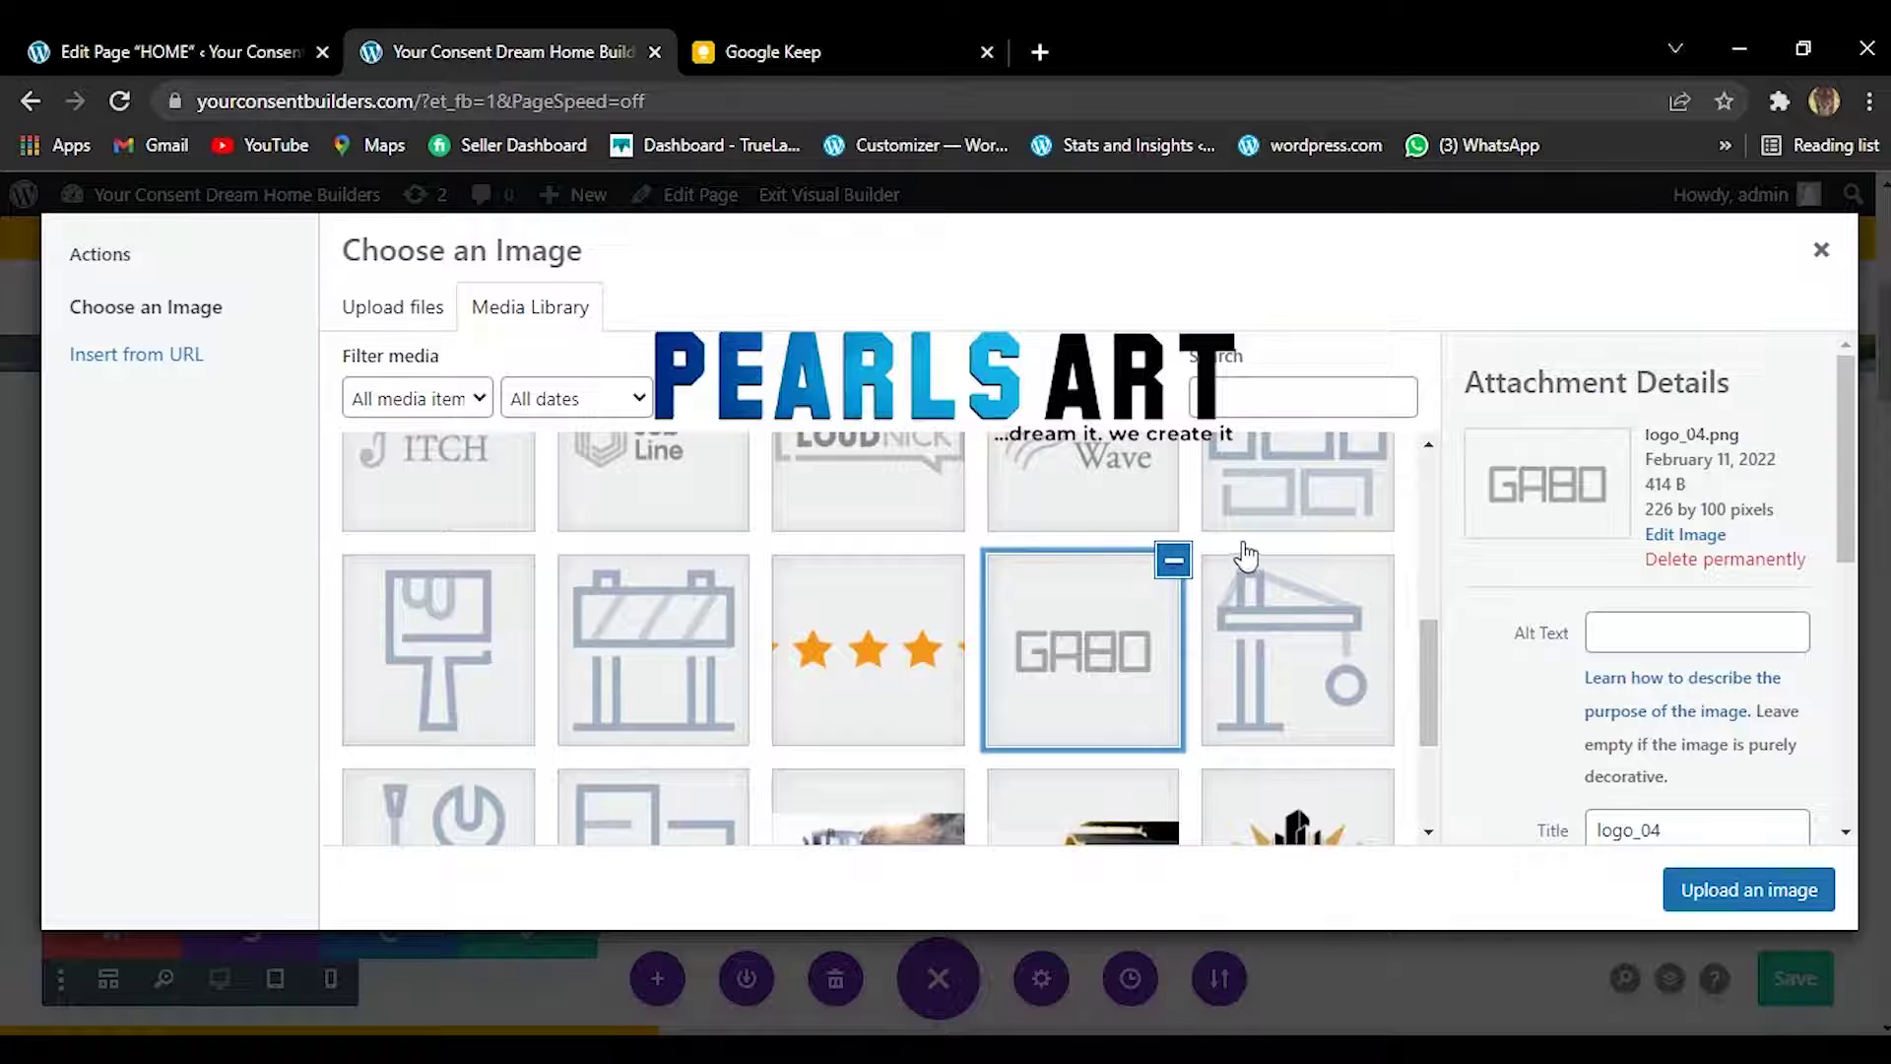
pyautogui.click(1298, 501)
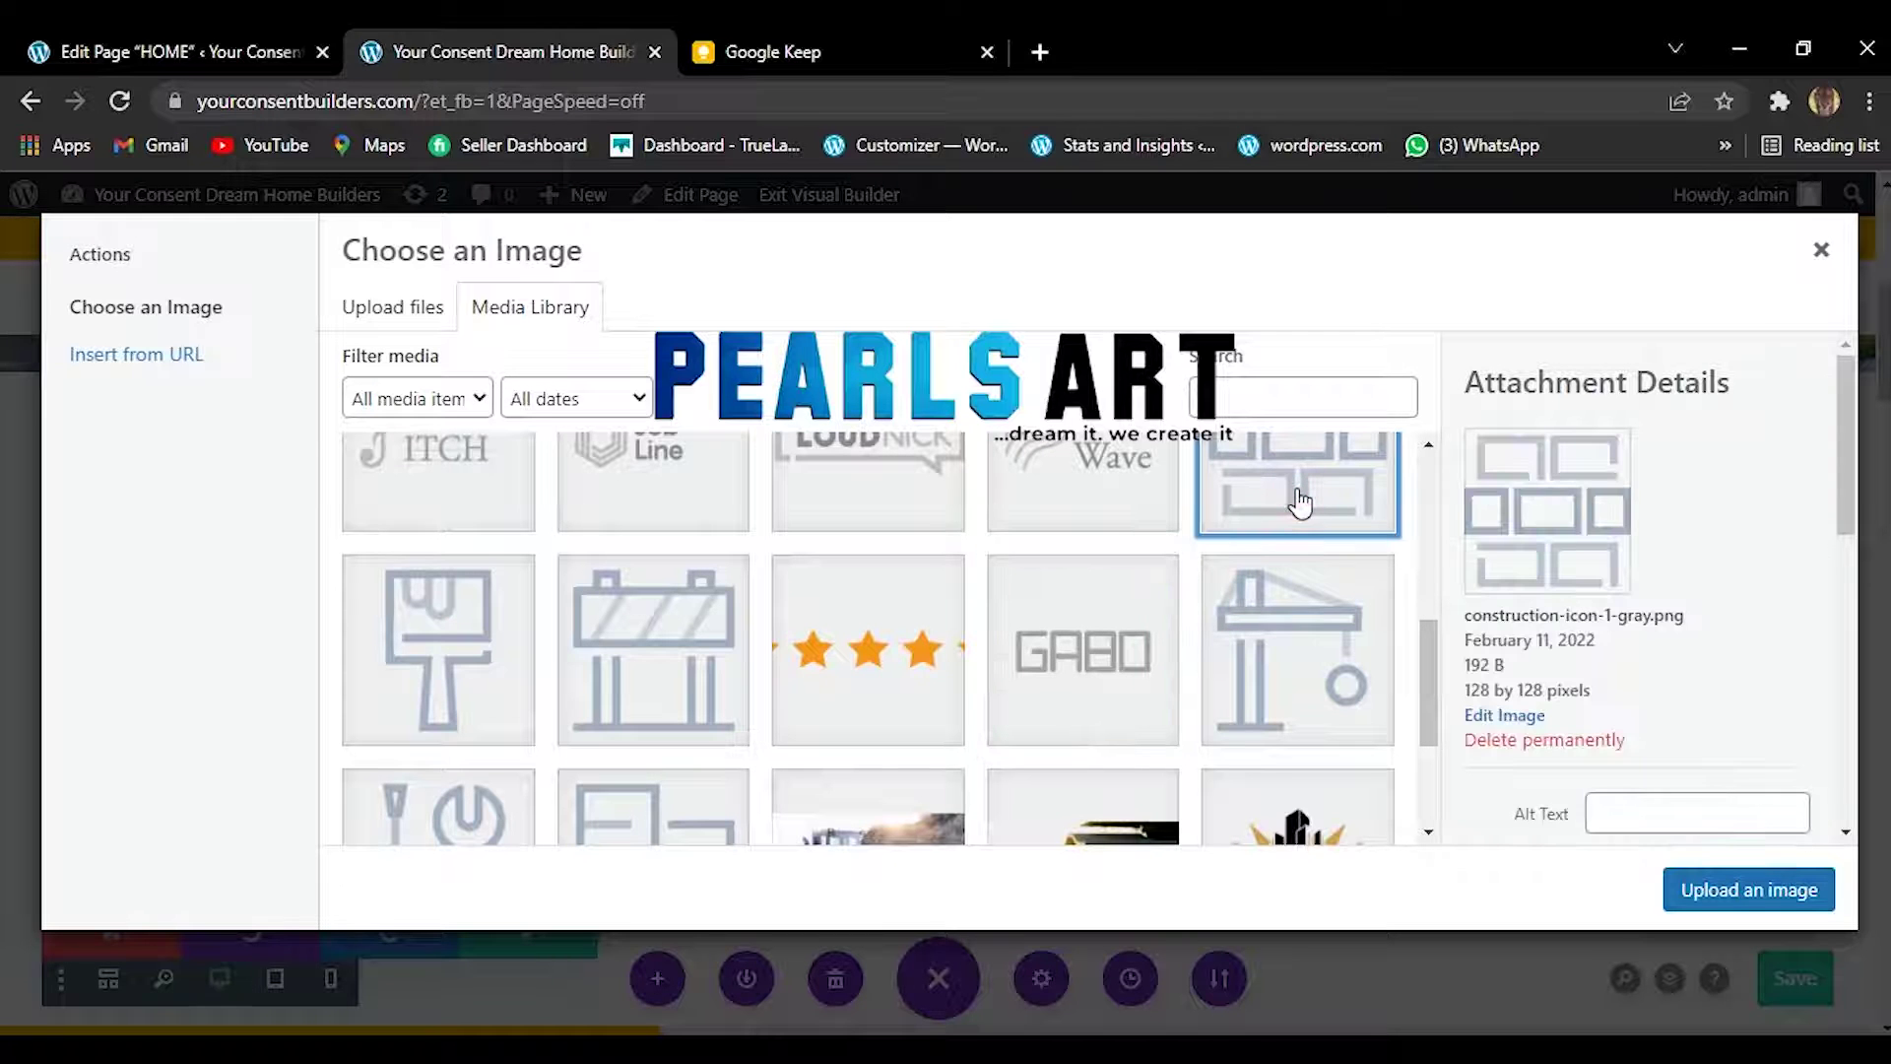
pyautogui.click(1038, 51)
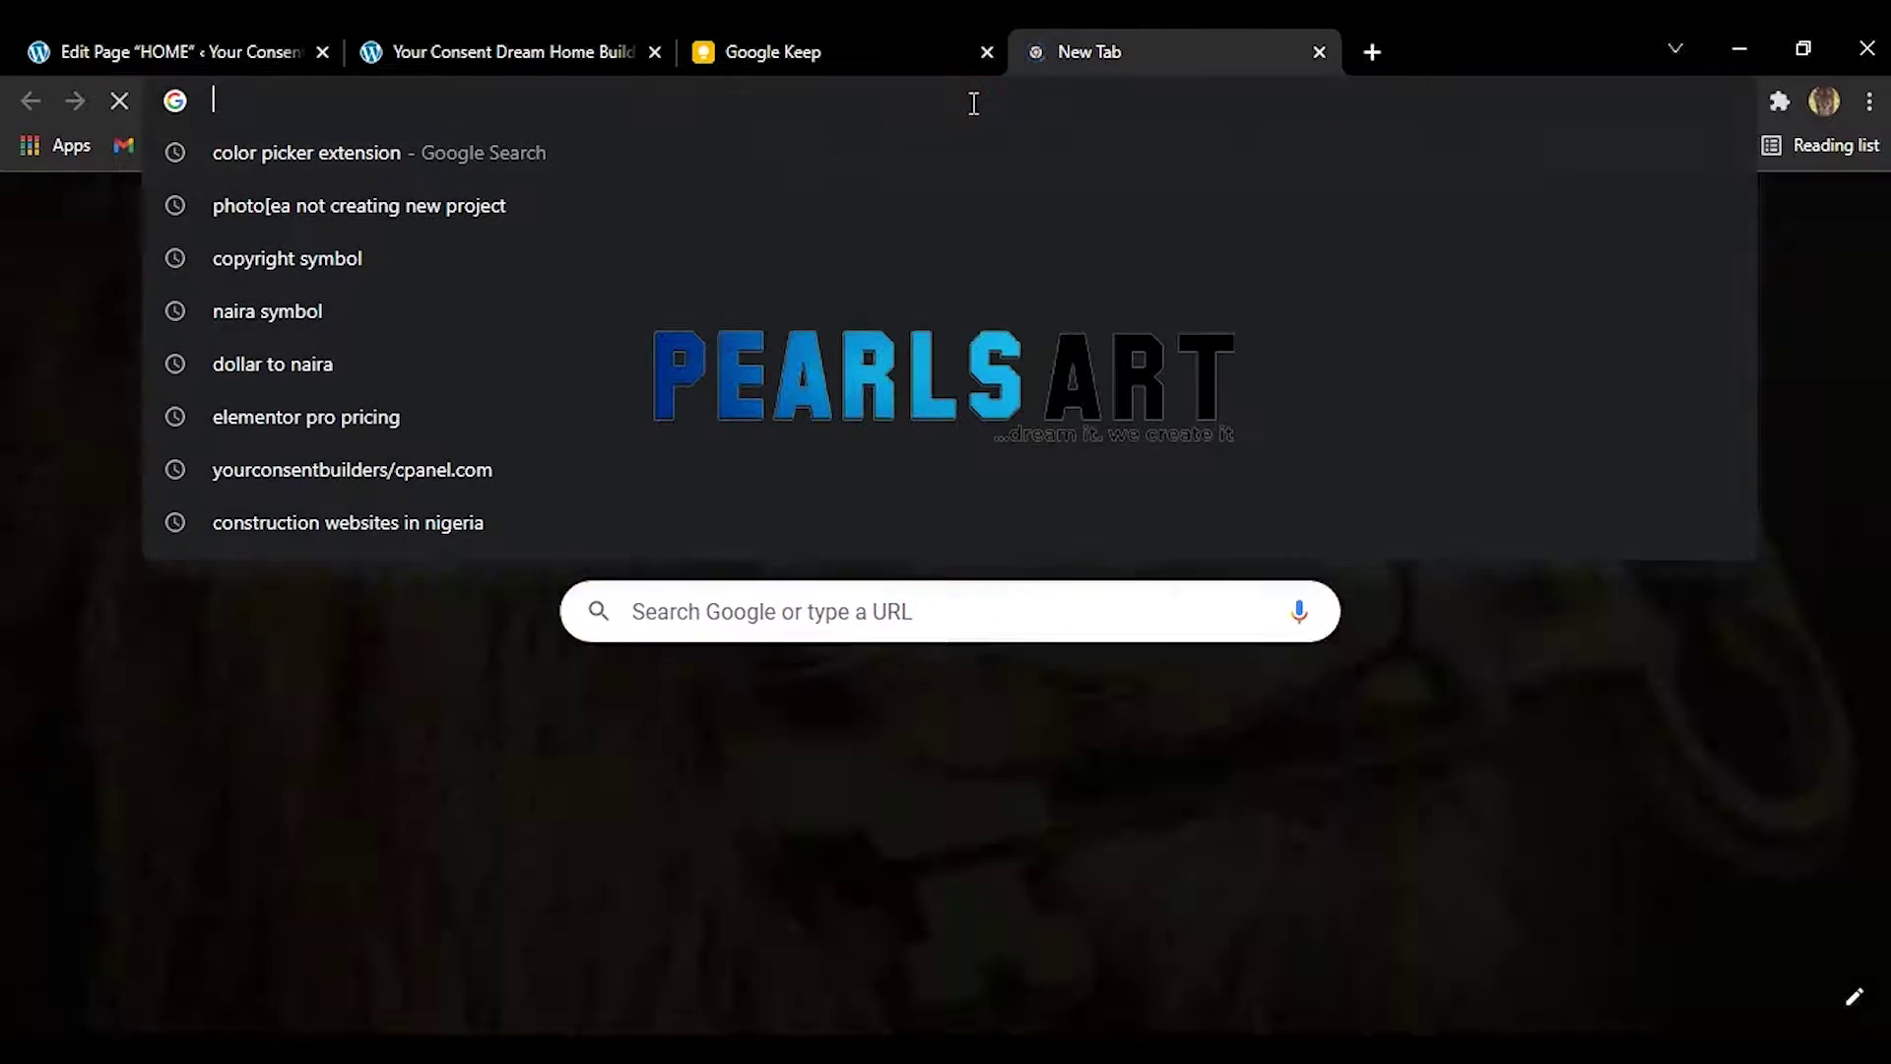
# Search Google for 'architecture icons' and scroll through the image results.
pyautogui.write('A')
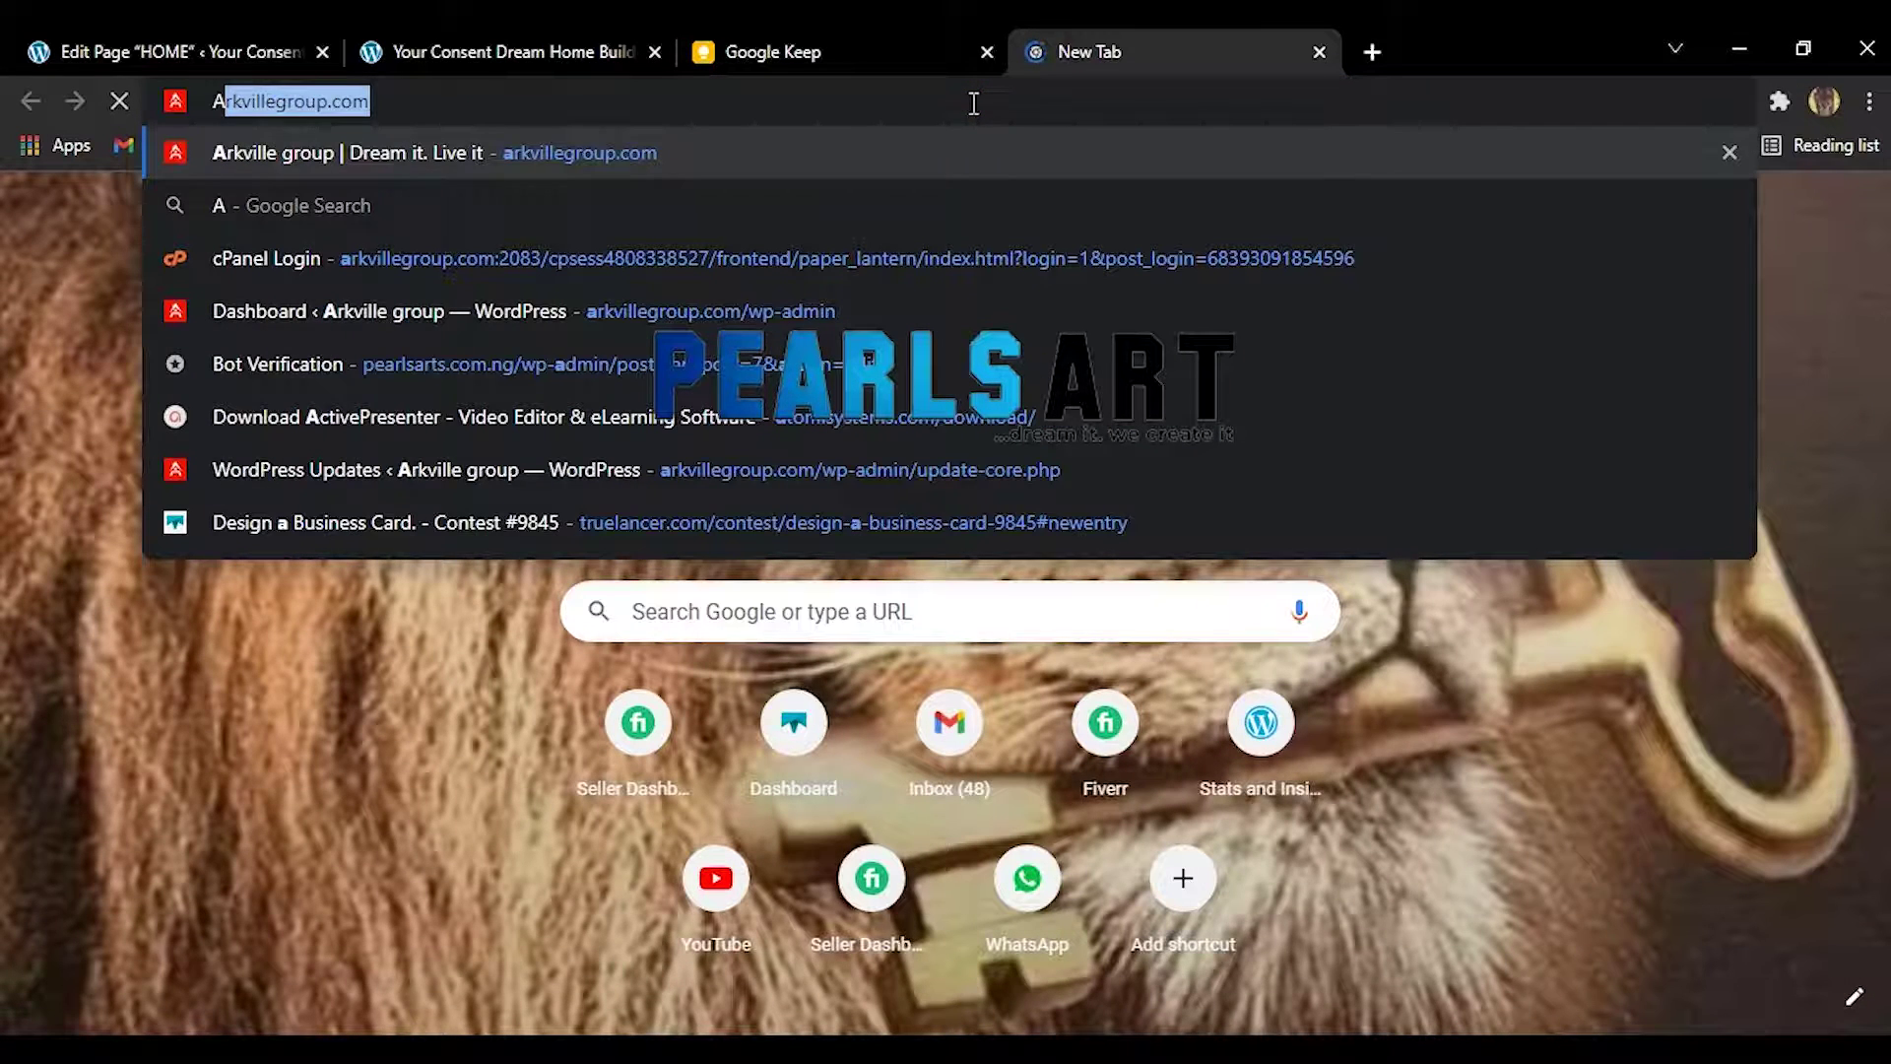
pyautogui.write('RT')
pyautogui.press('BackSpace')
pyautogui.press('BackSpace')
pyautogui.press('BackSpace')
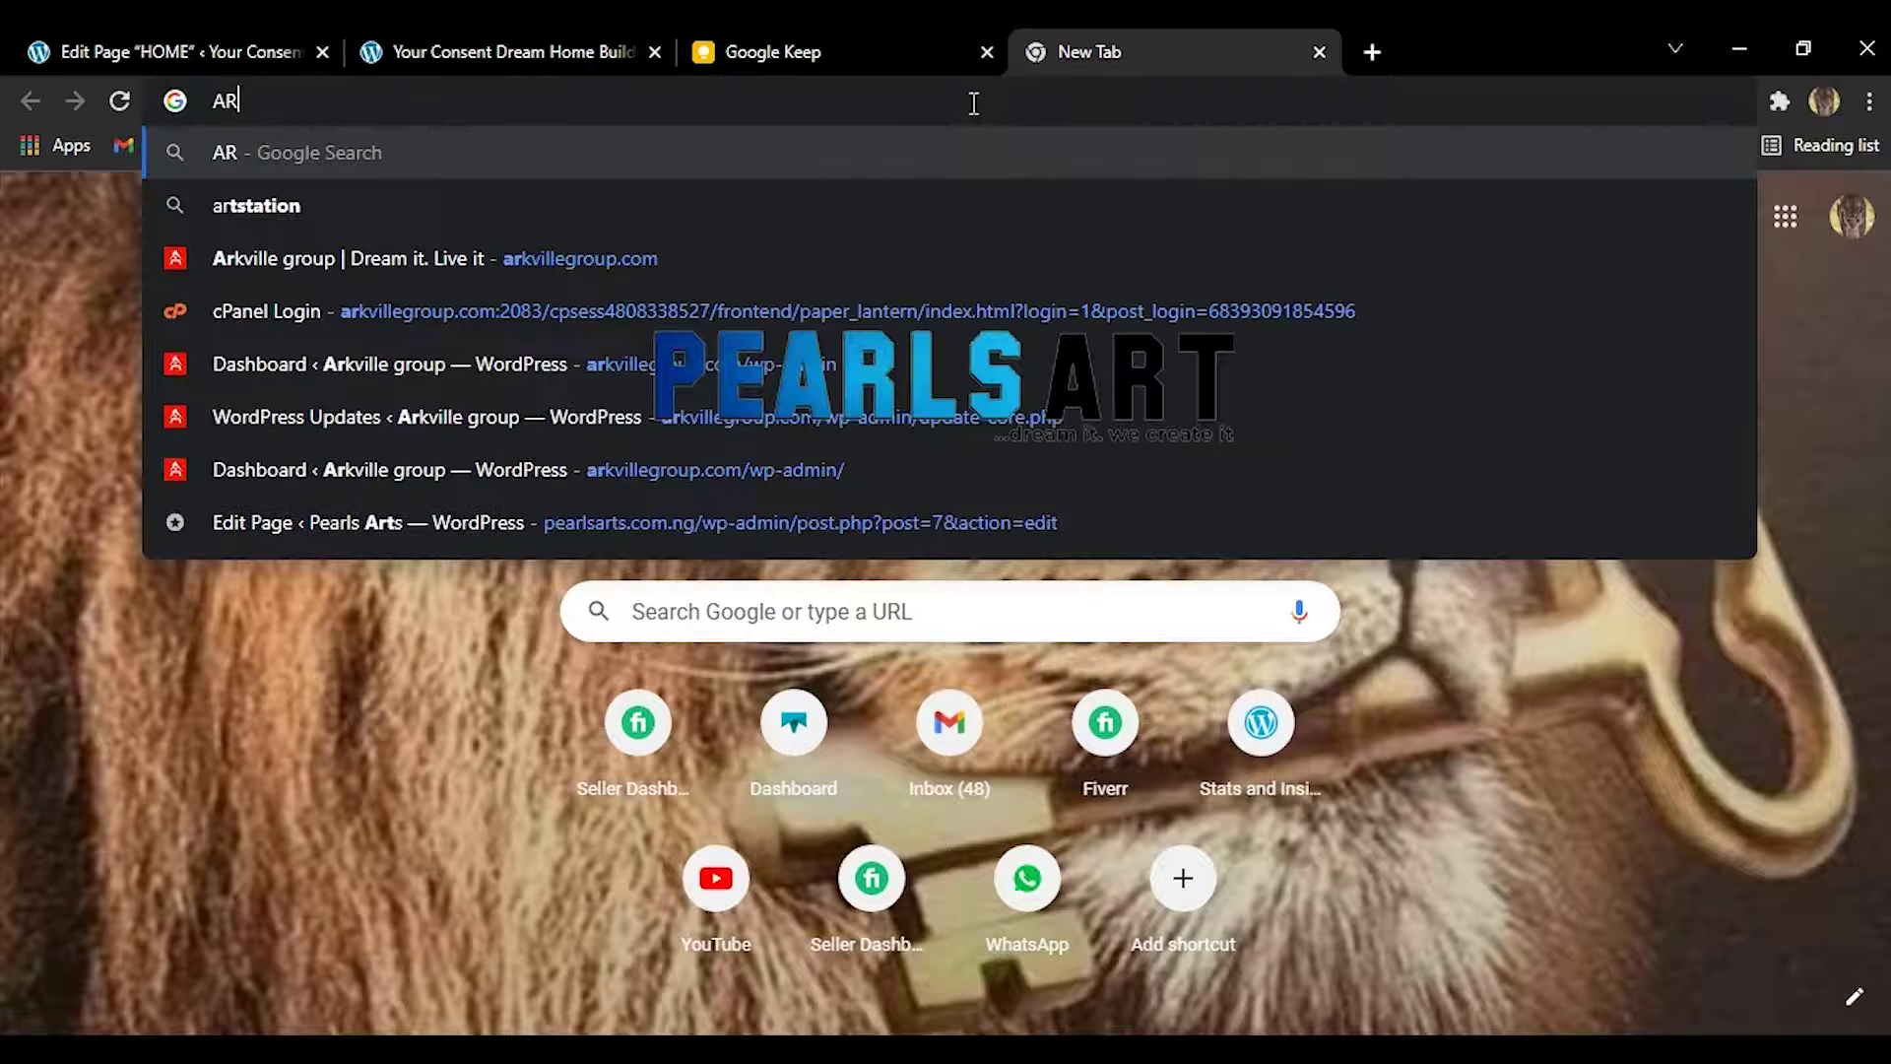
pyautogui.write('ar')
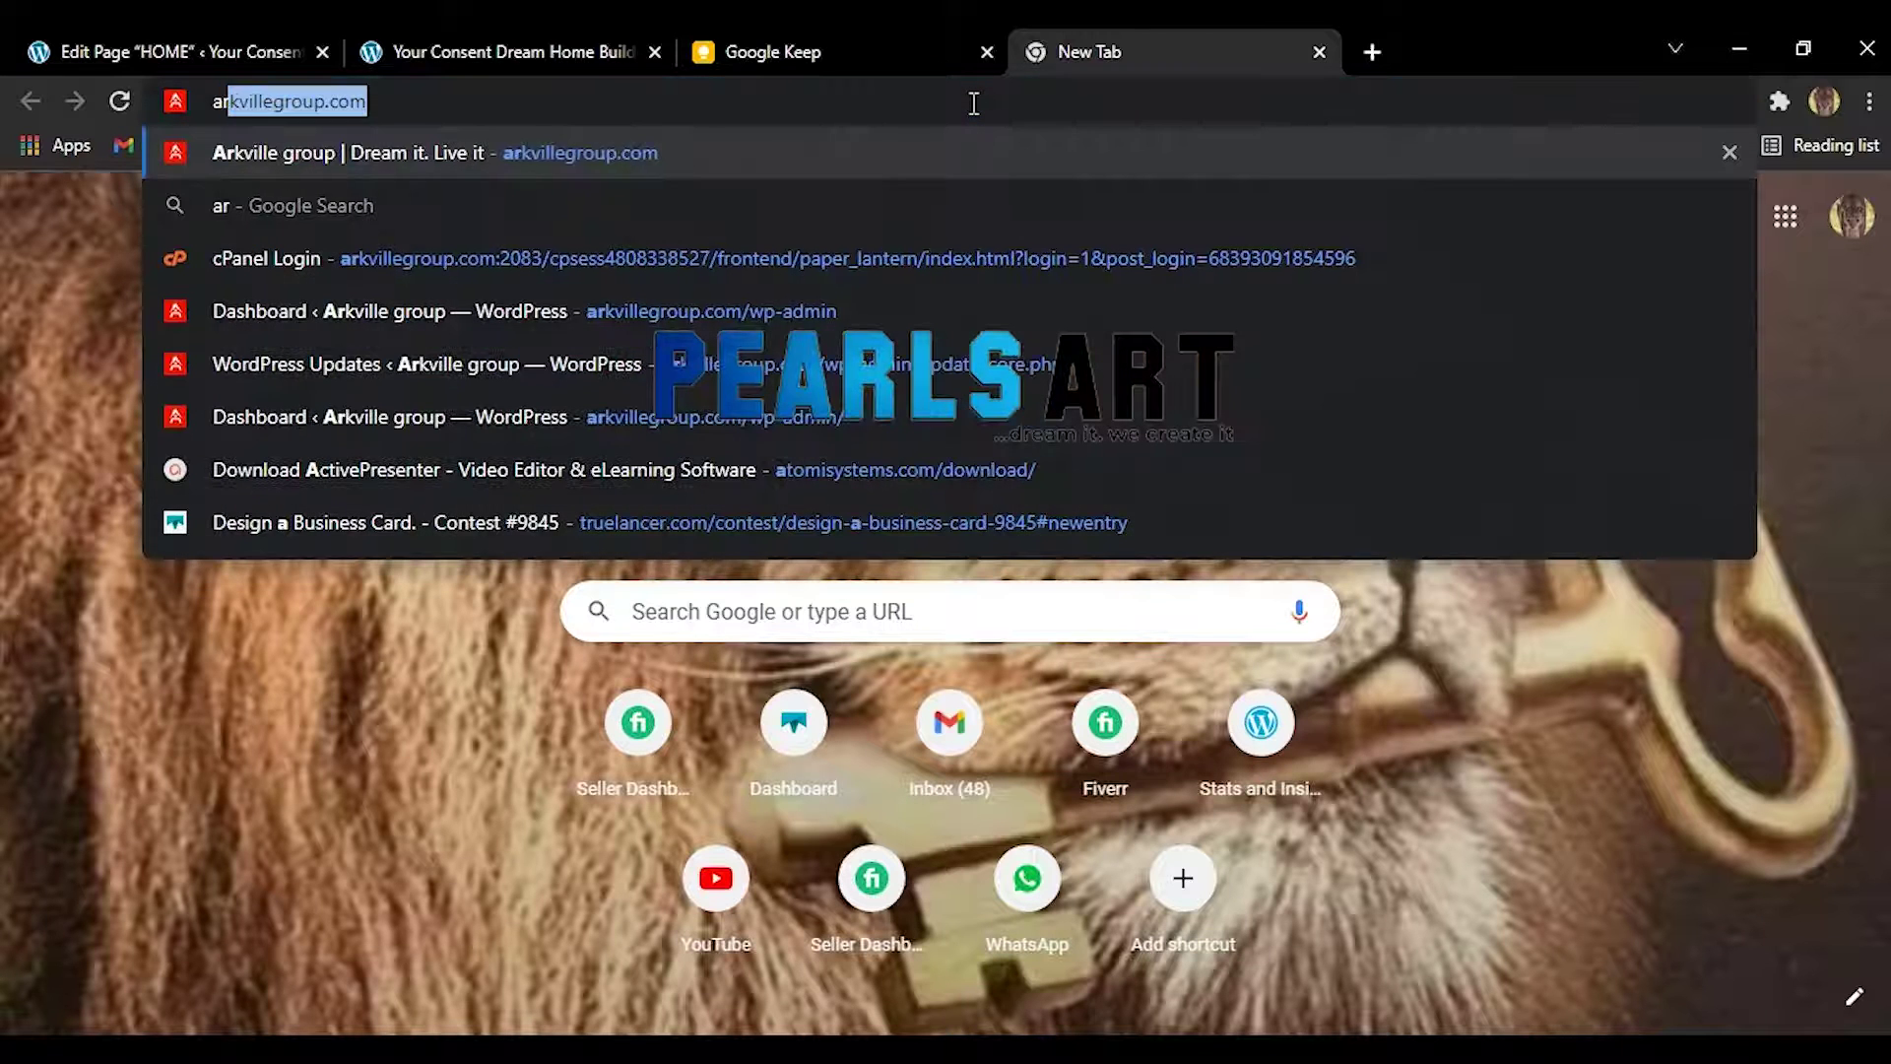
pyautogui.write('ch')
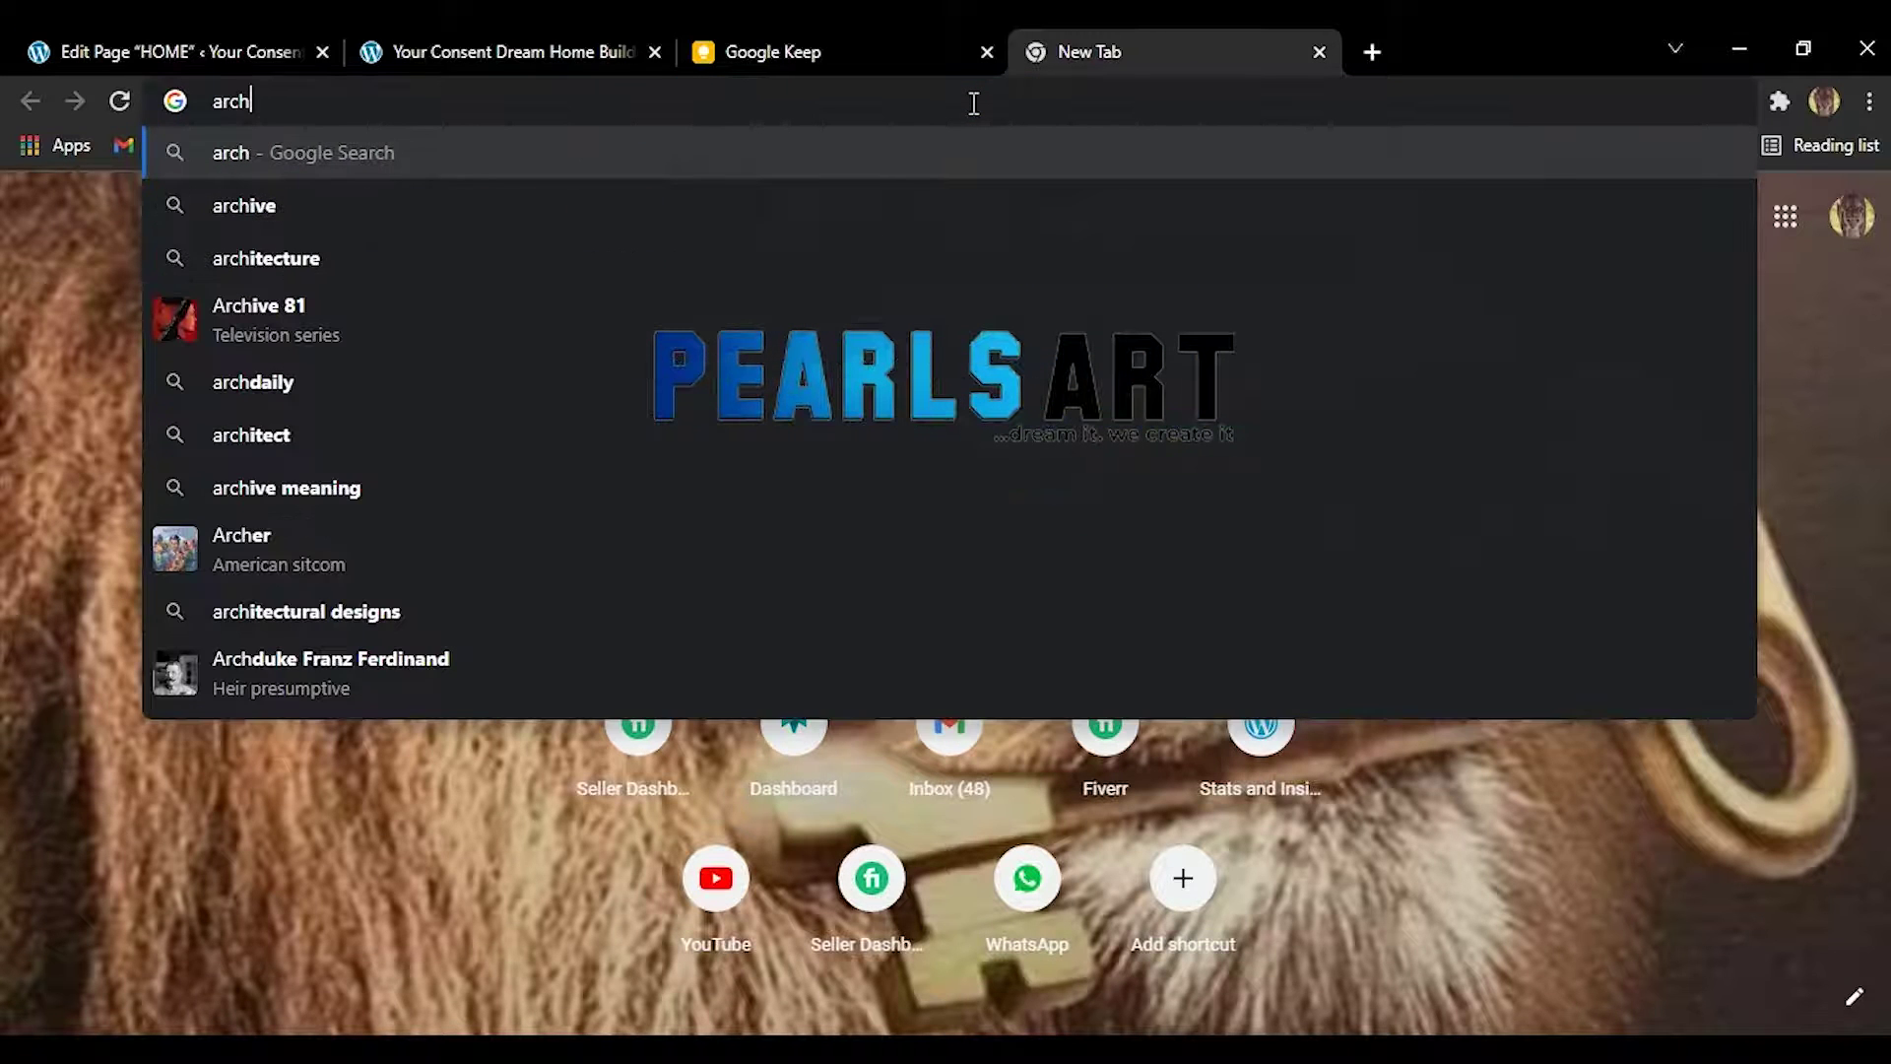
pyautogui.write('itec')
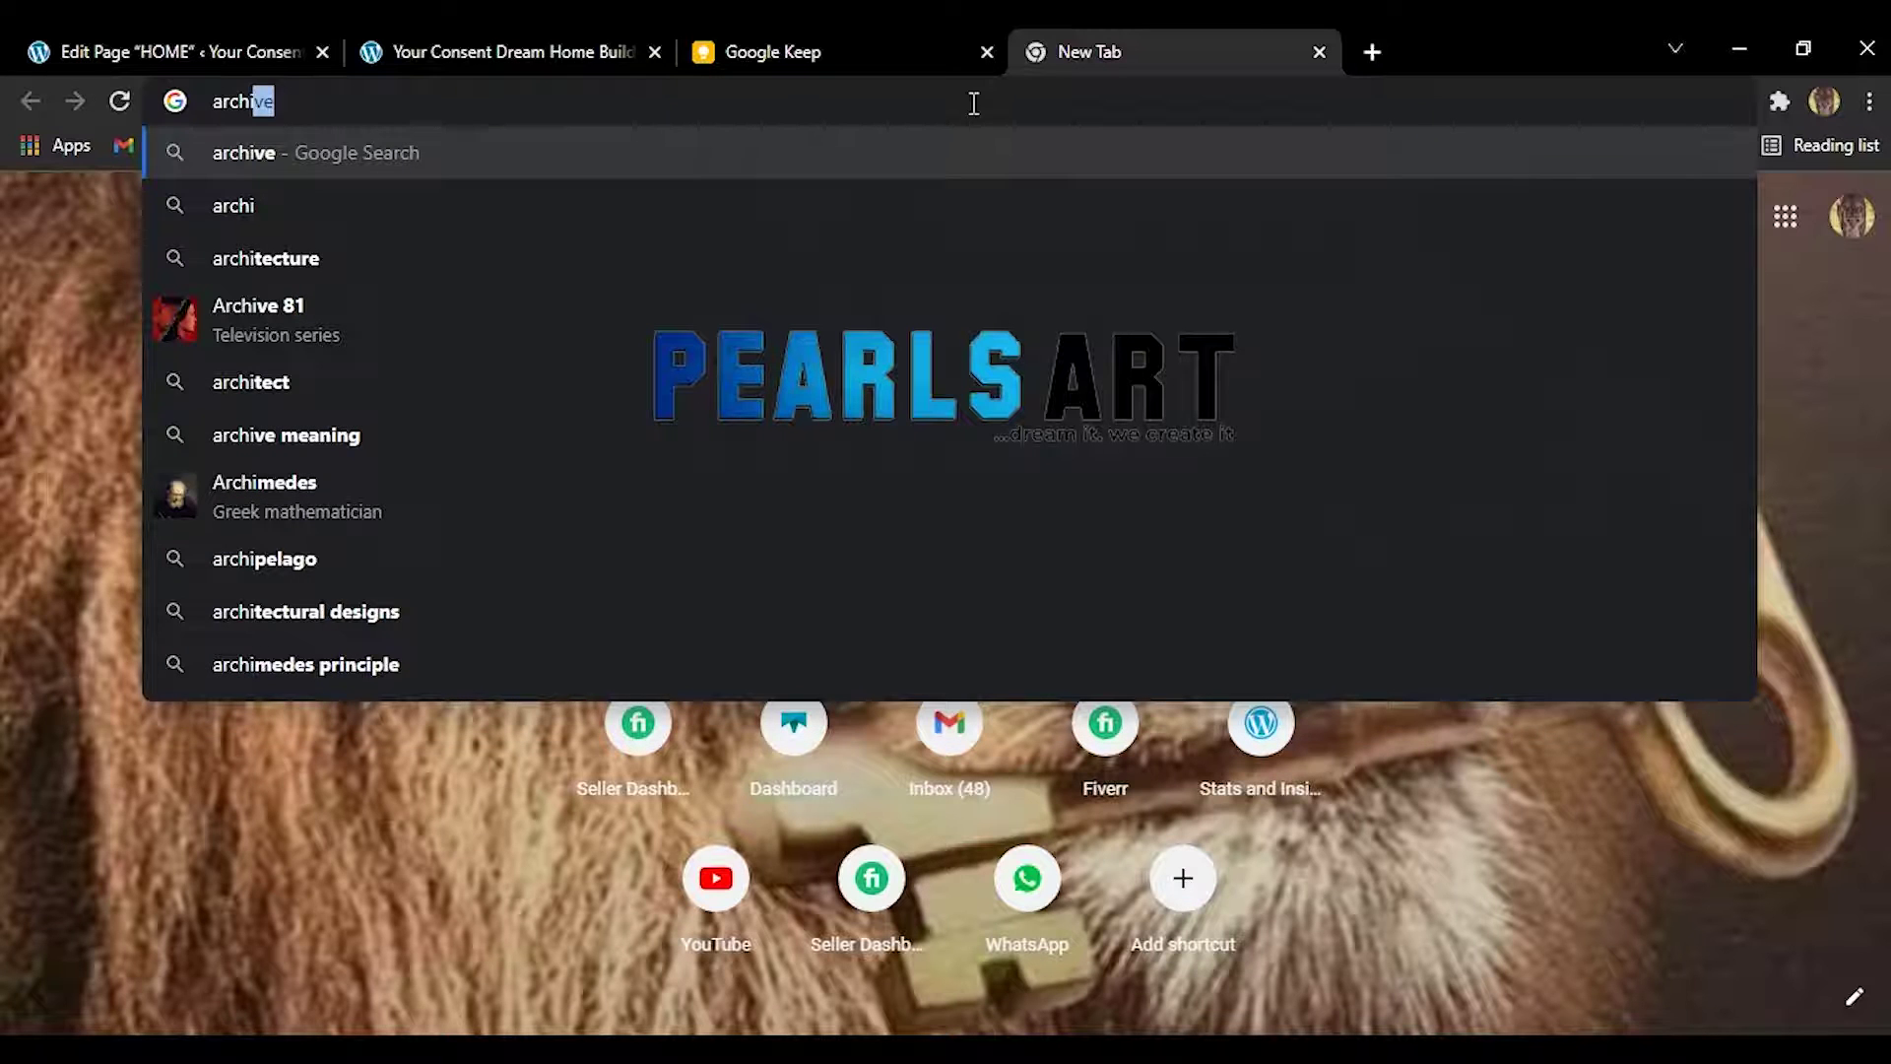
pyautogui.write('t')
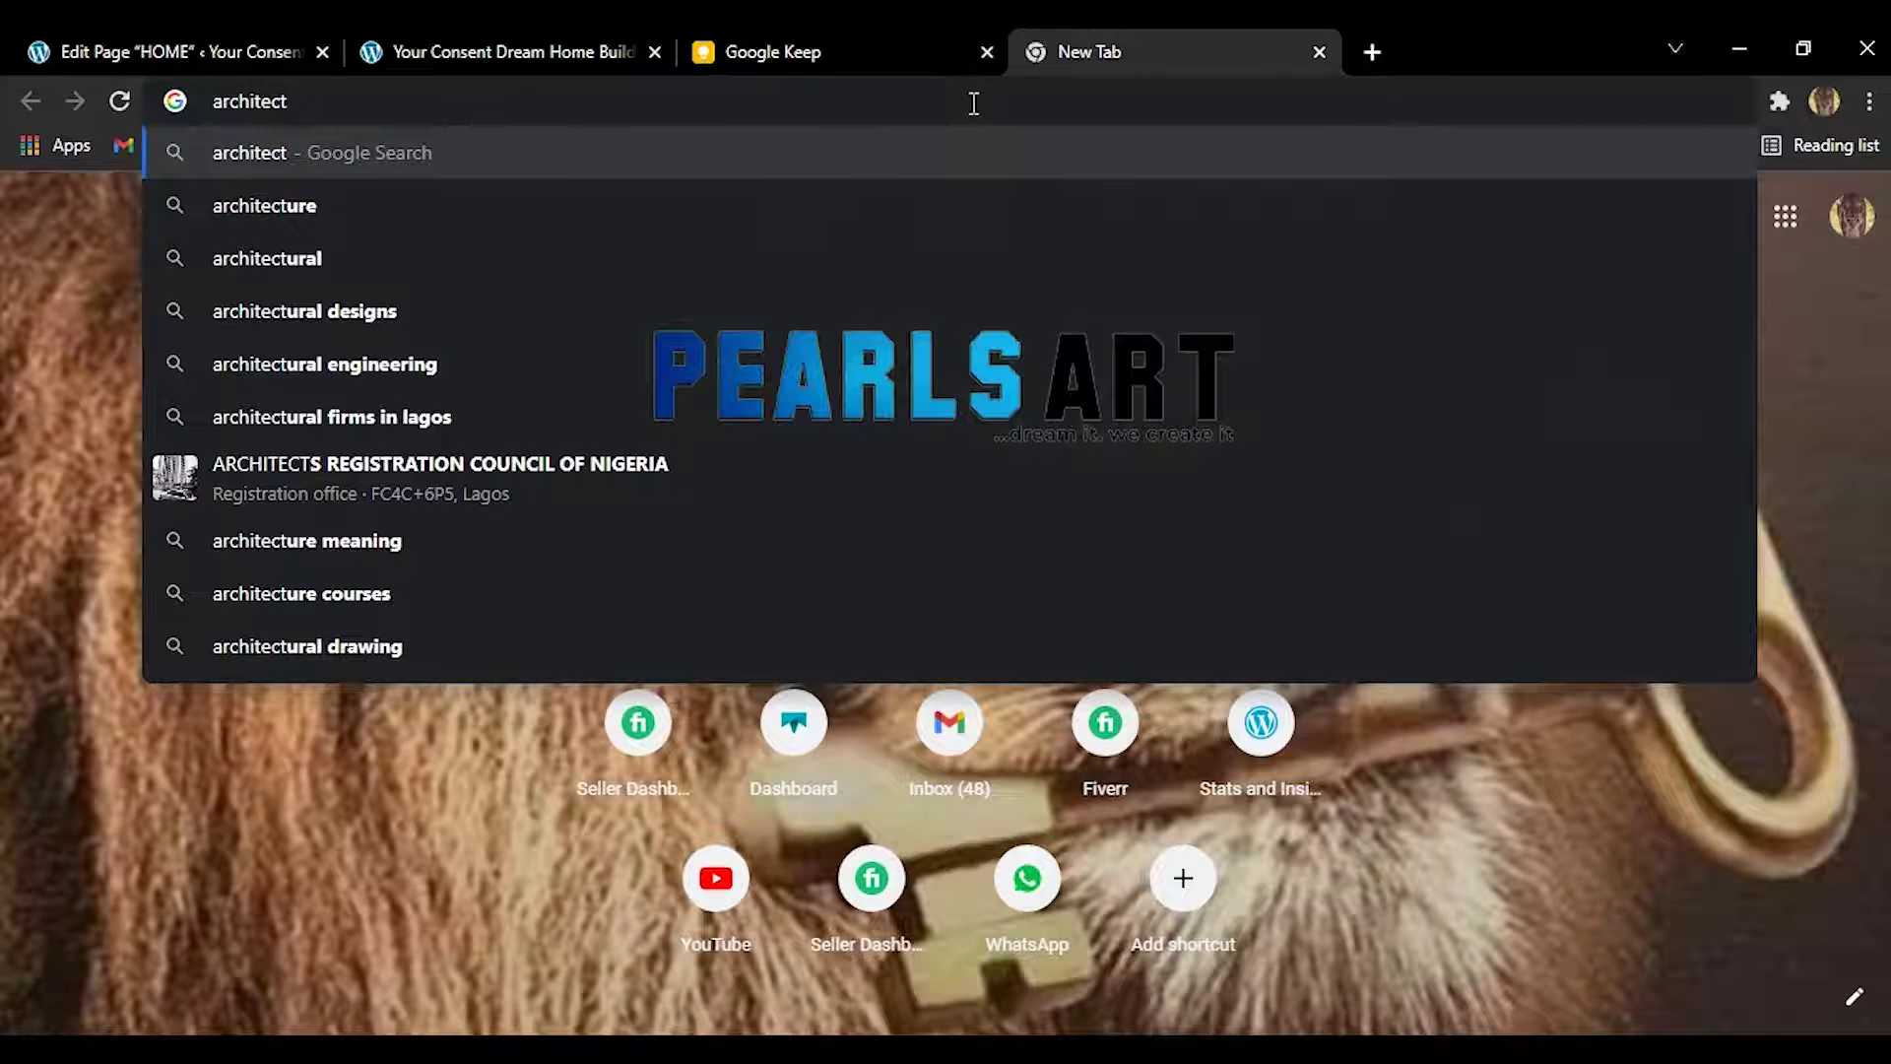
pyautogui.write('ute')
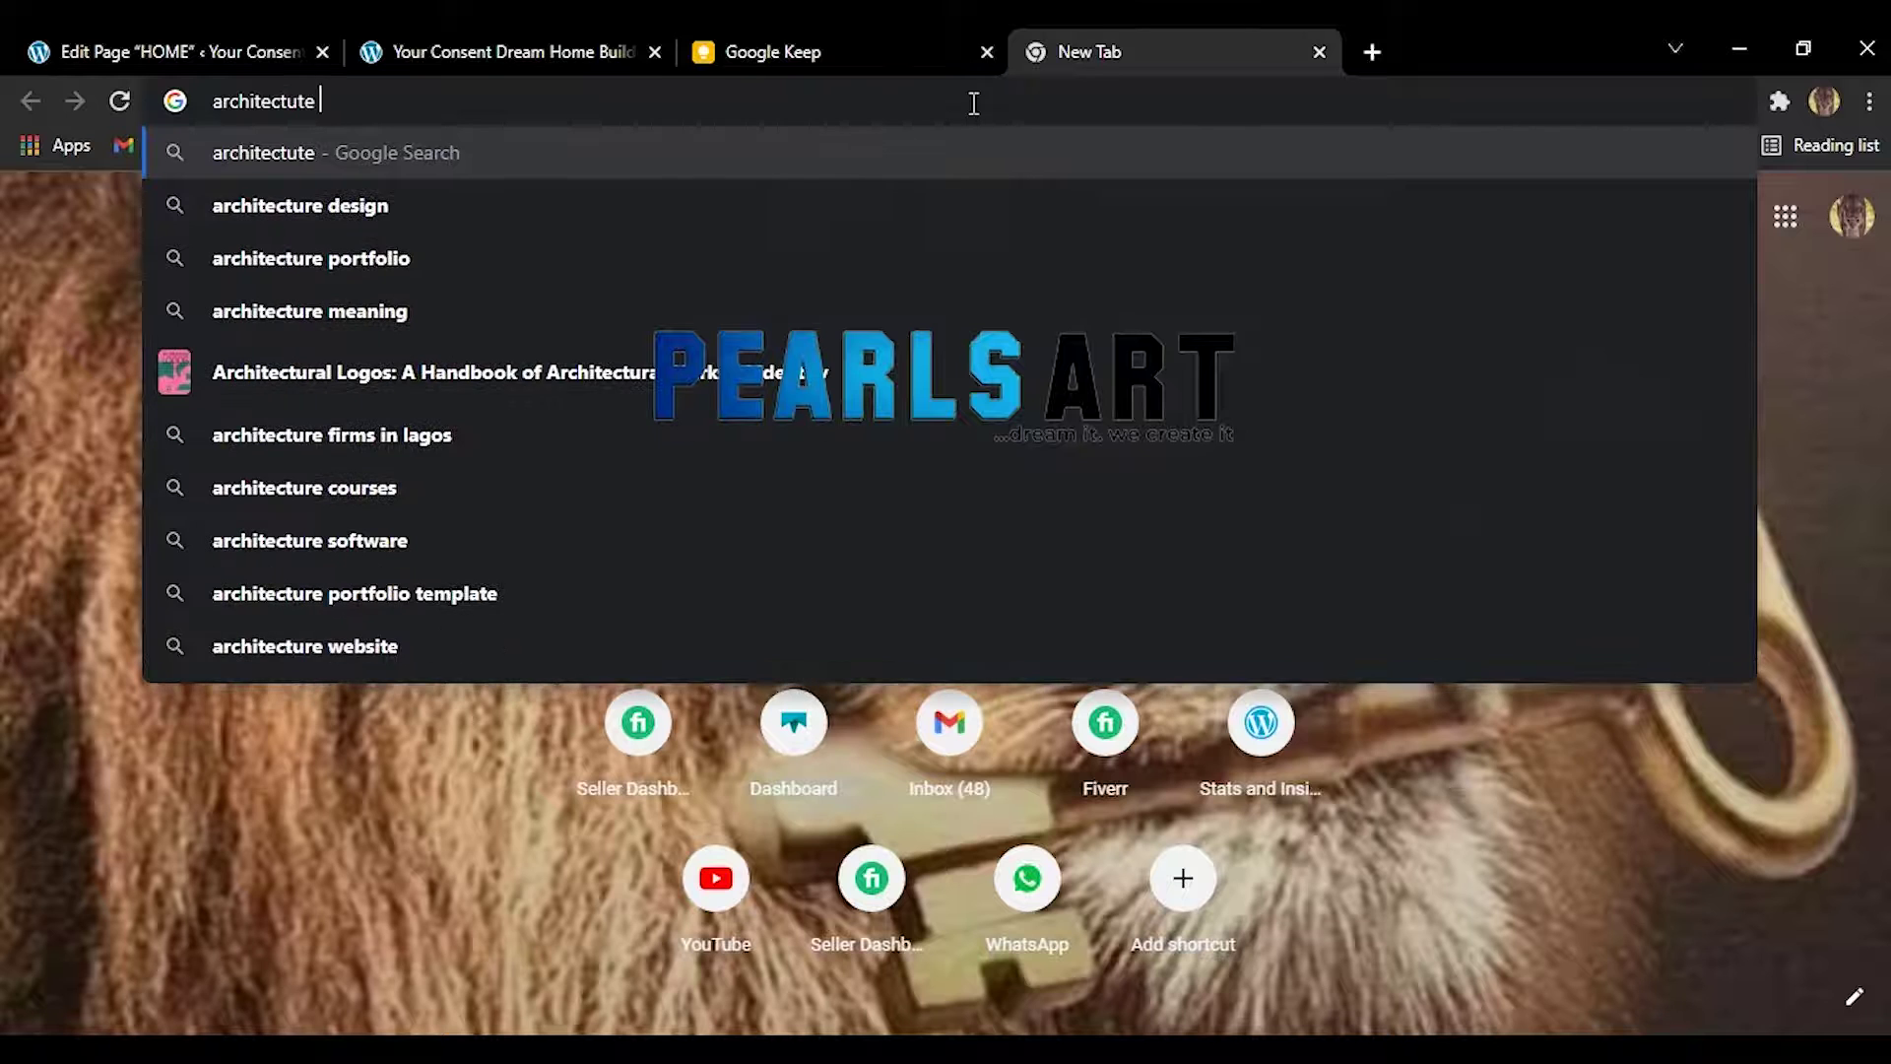
pyautogui.press('BackSpace')
pyautogui.press('BackSpace')
pyautogui.write('re icon')
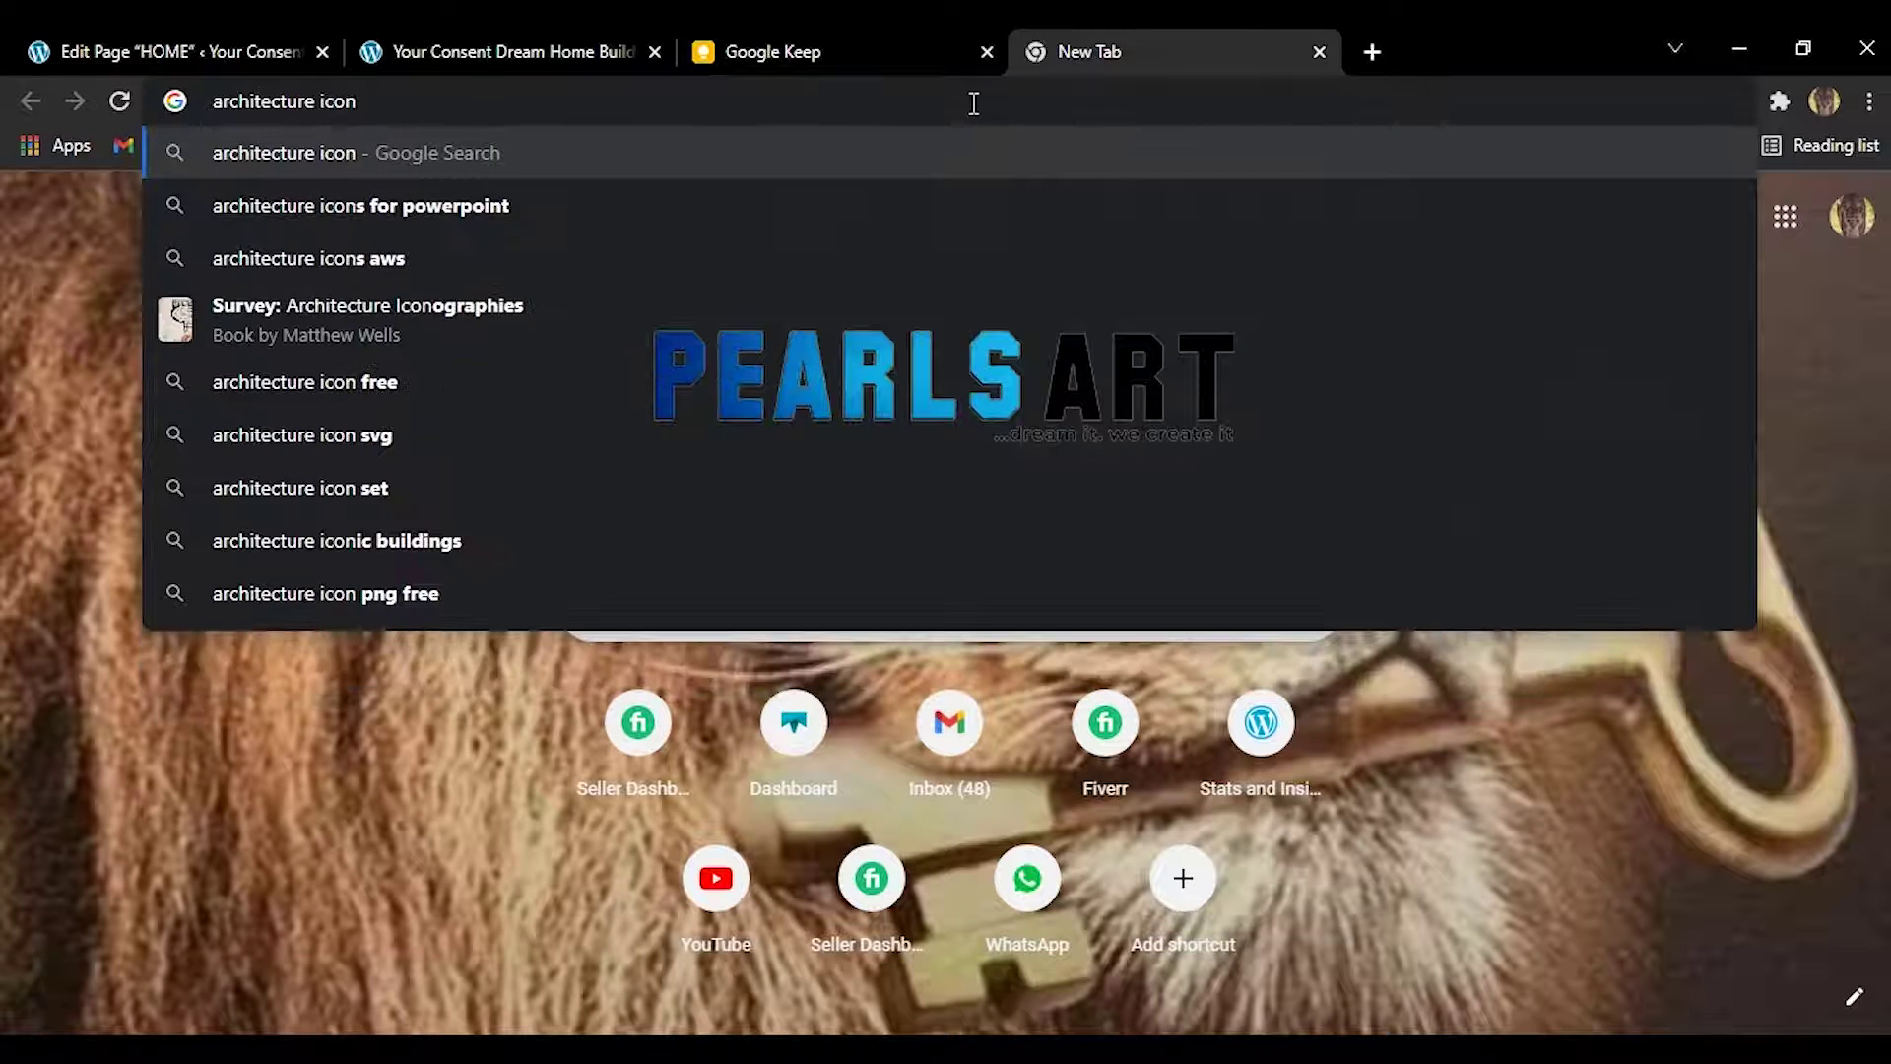
pyautogui.write('s')
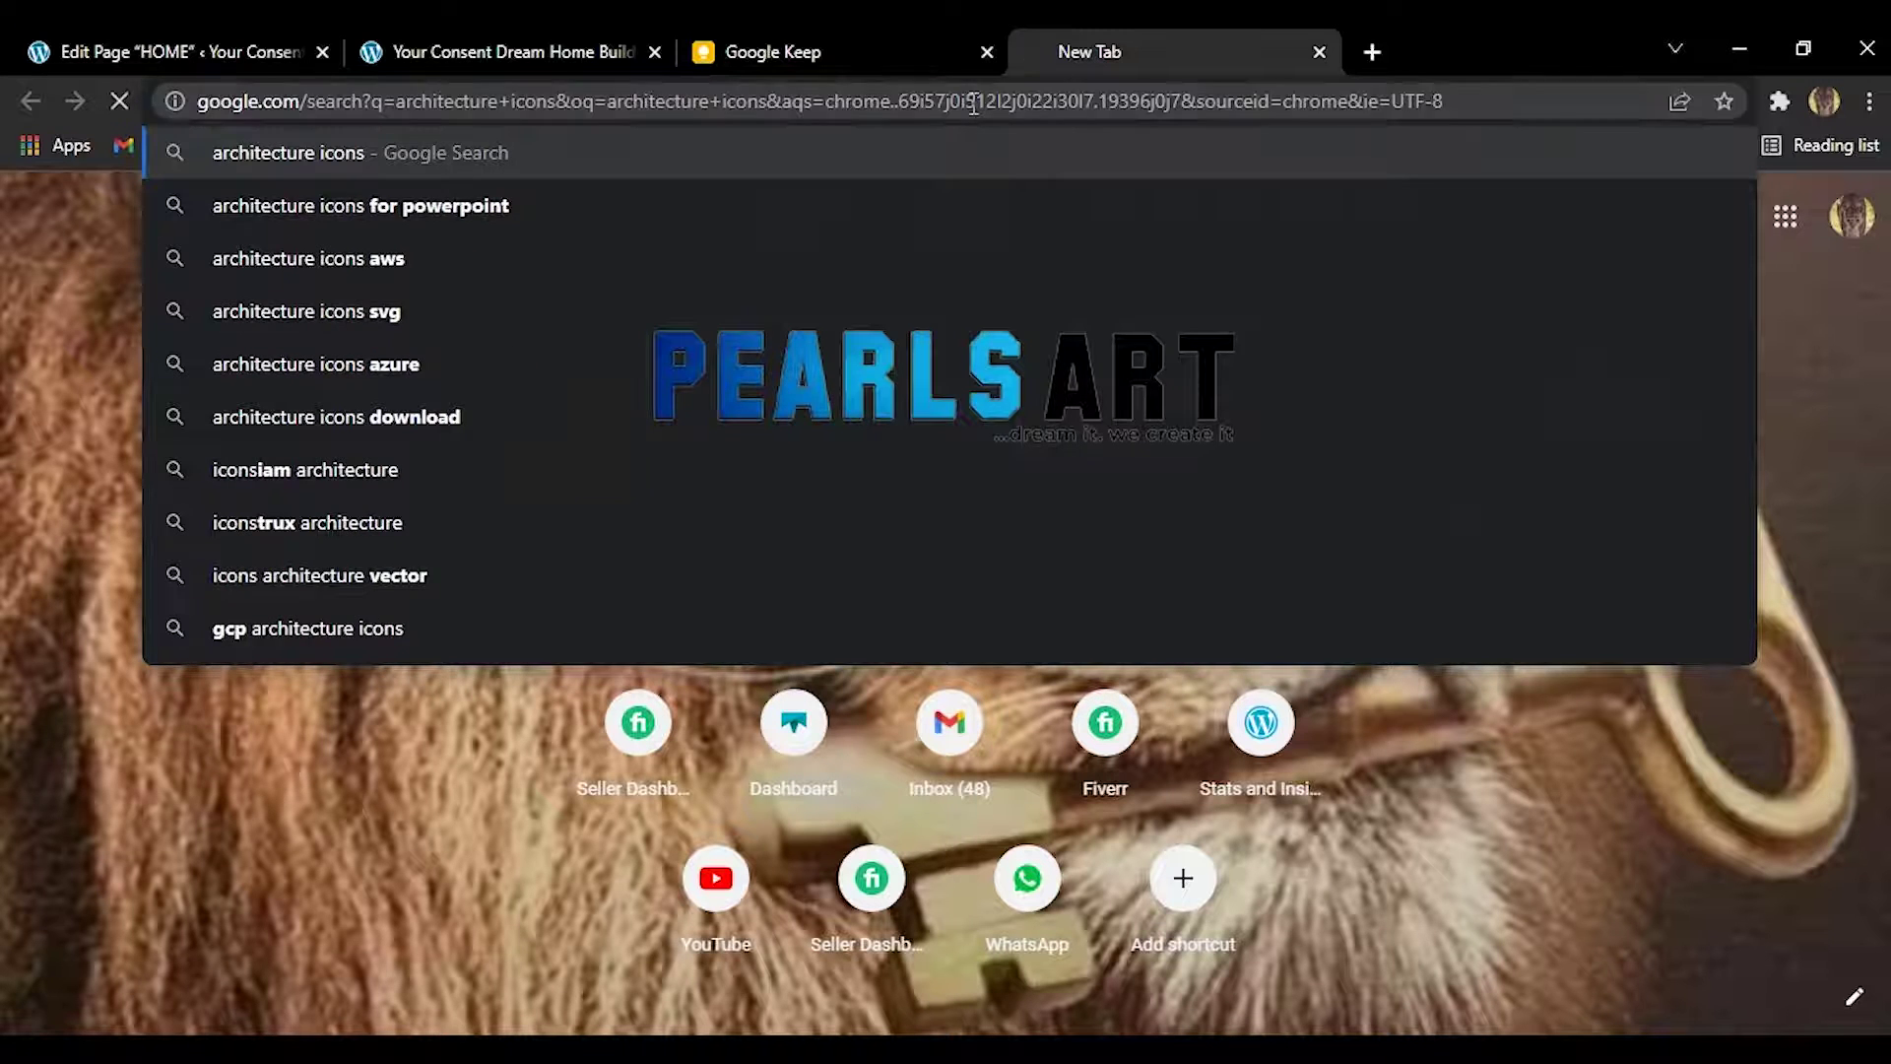
pyautogui.press('Return')
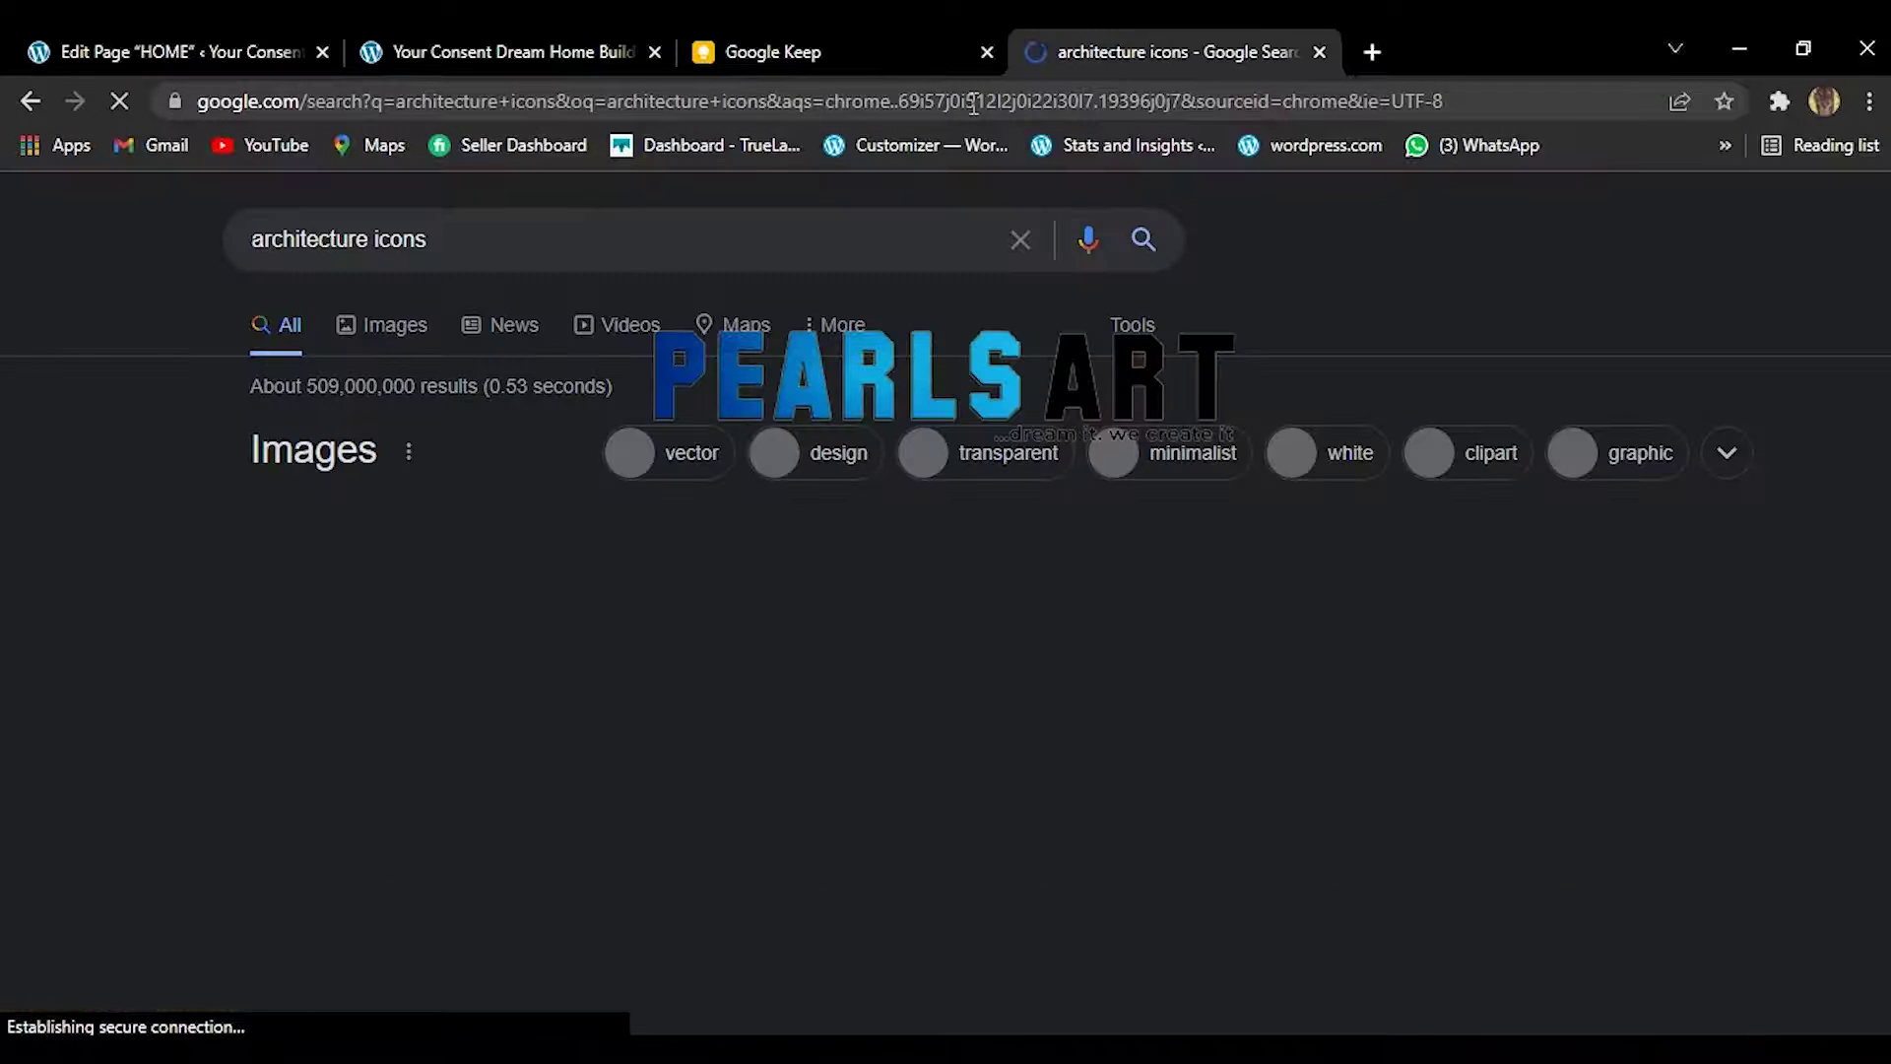
pyautogui.click(387, 325)
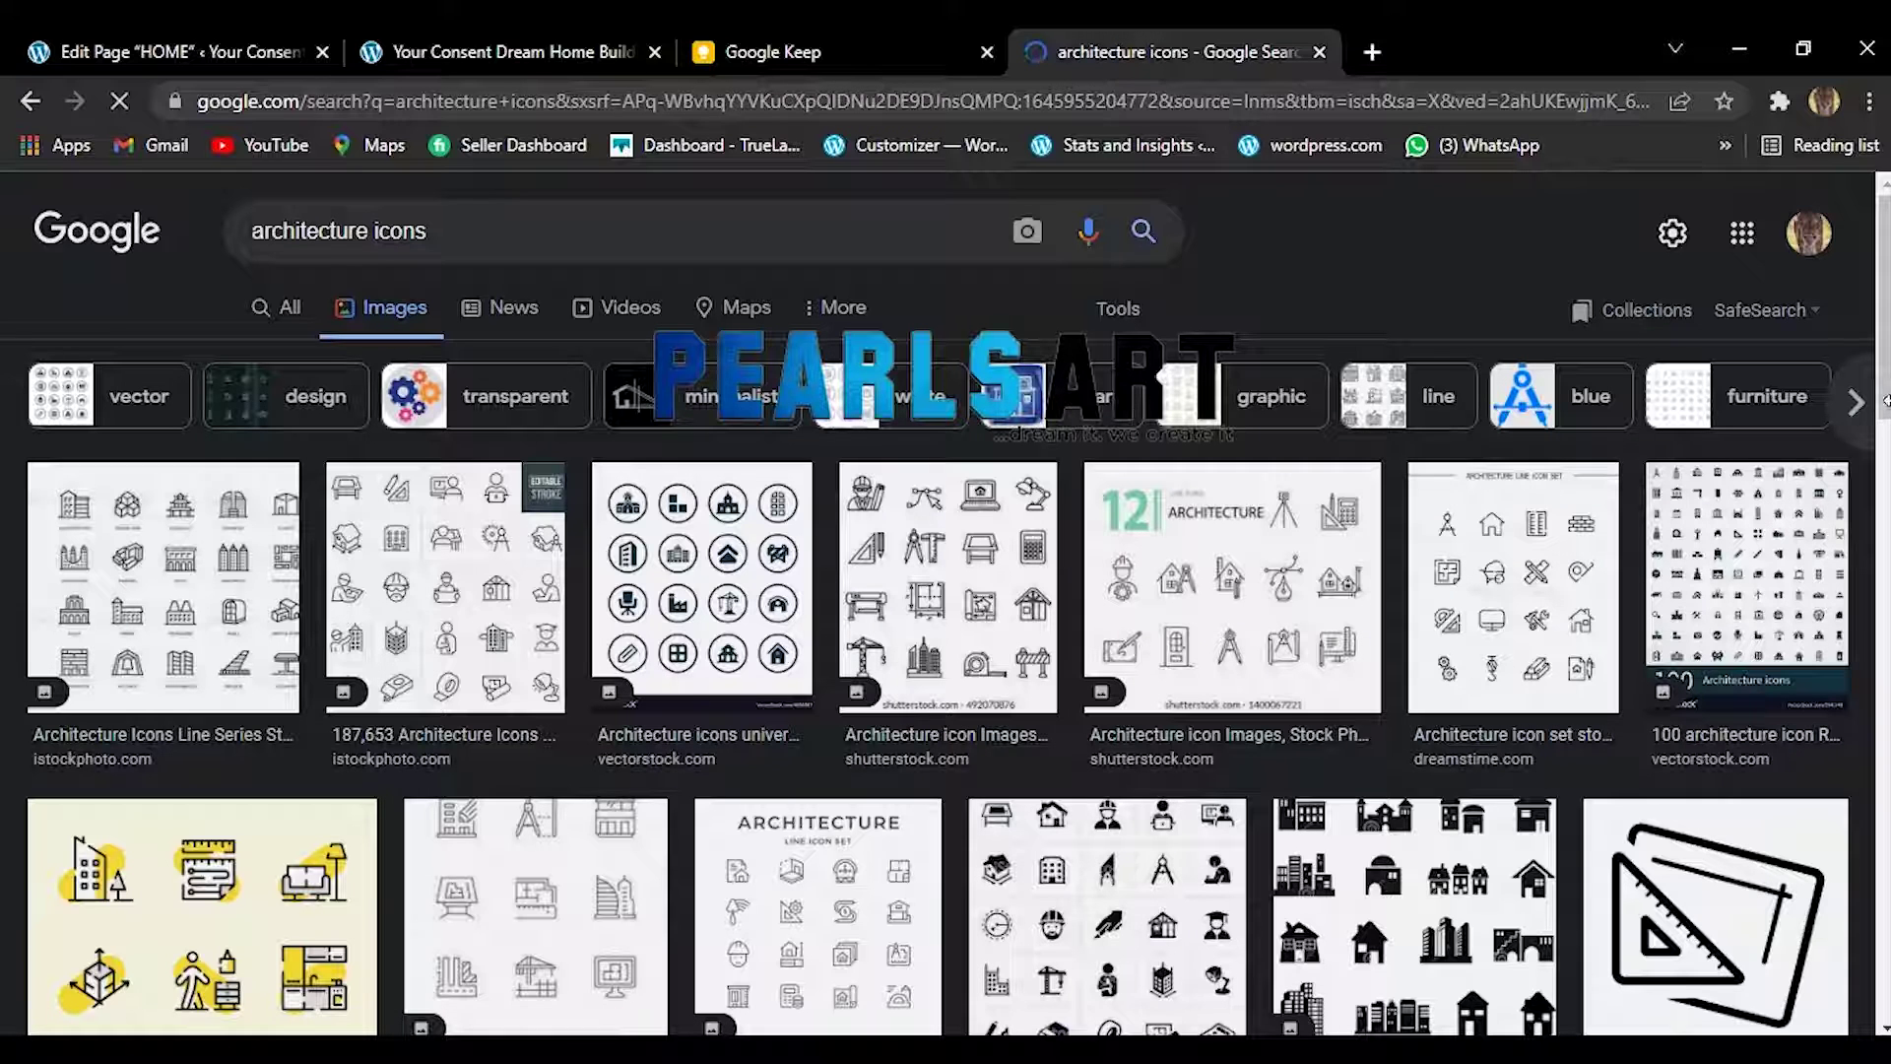
pyautogui.moveTo(1884, 294); pyautogui.dragTo(1881, 529)
pyautogui.scroll(-8, 936, 640)
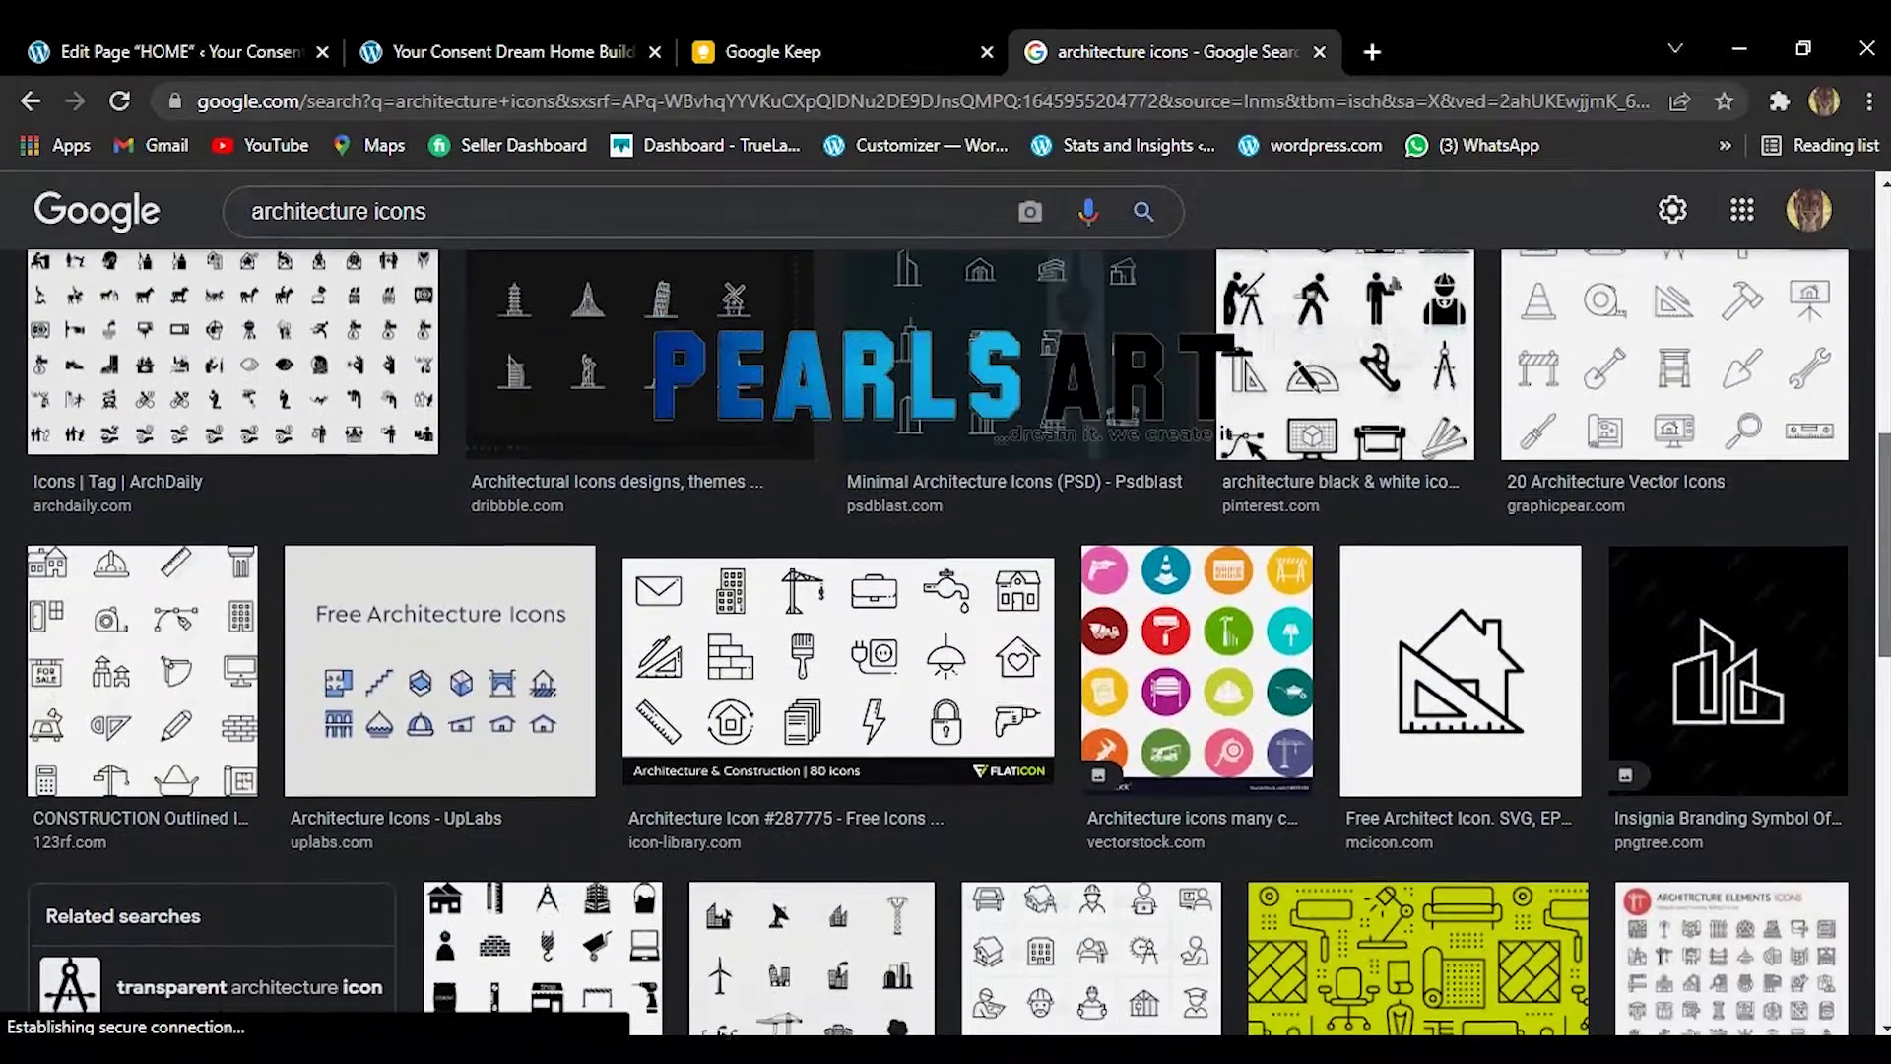
pyautogui.scroll(-3, 936, 640)
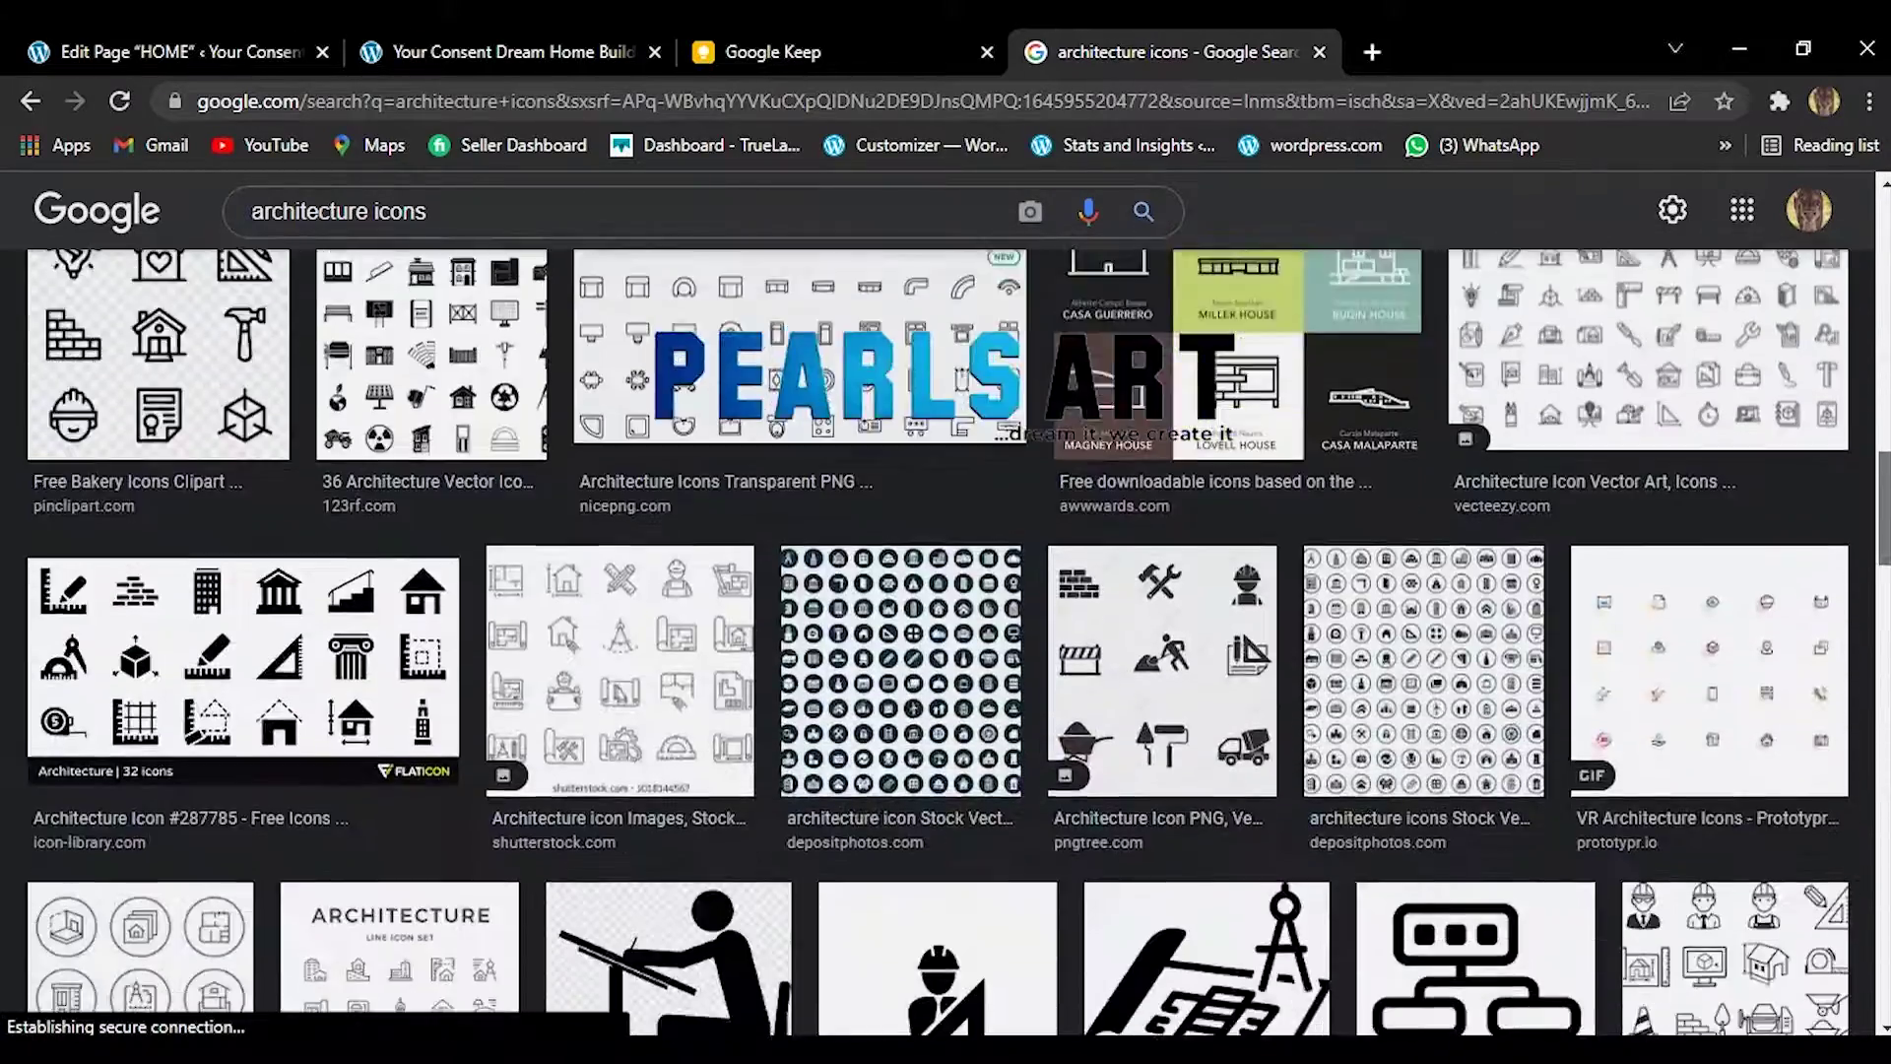
pyautogui.scroll(3, 936, 641)
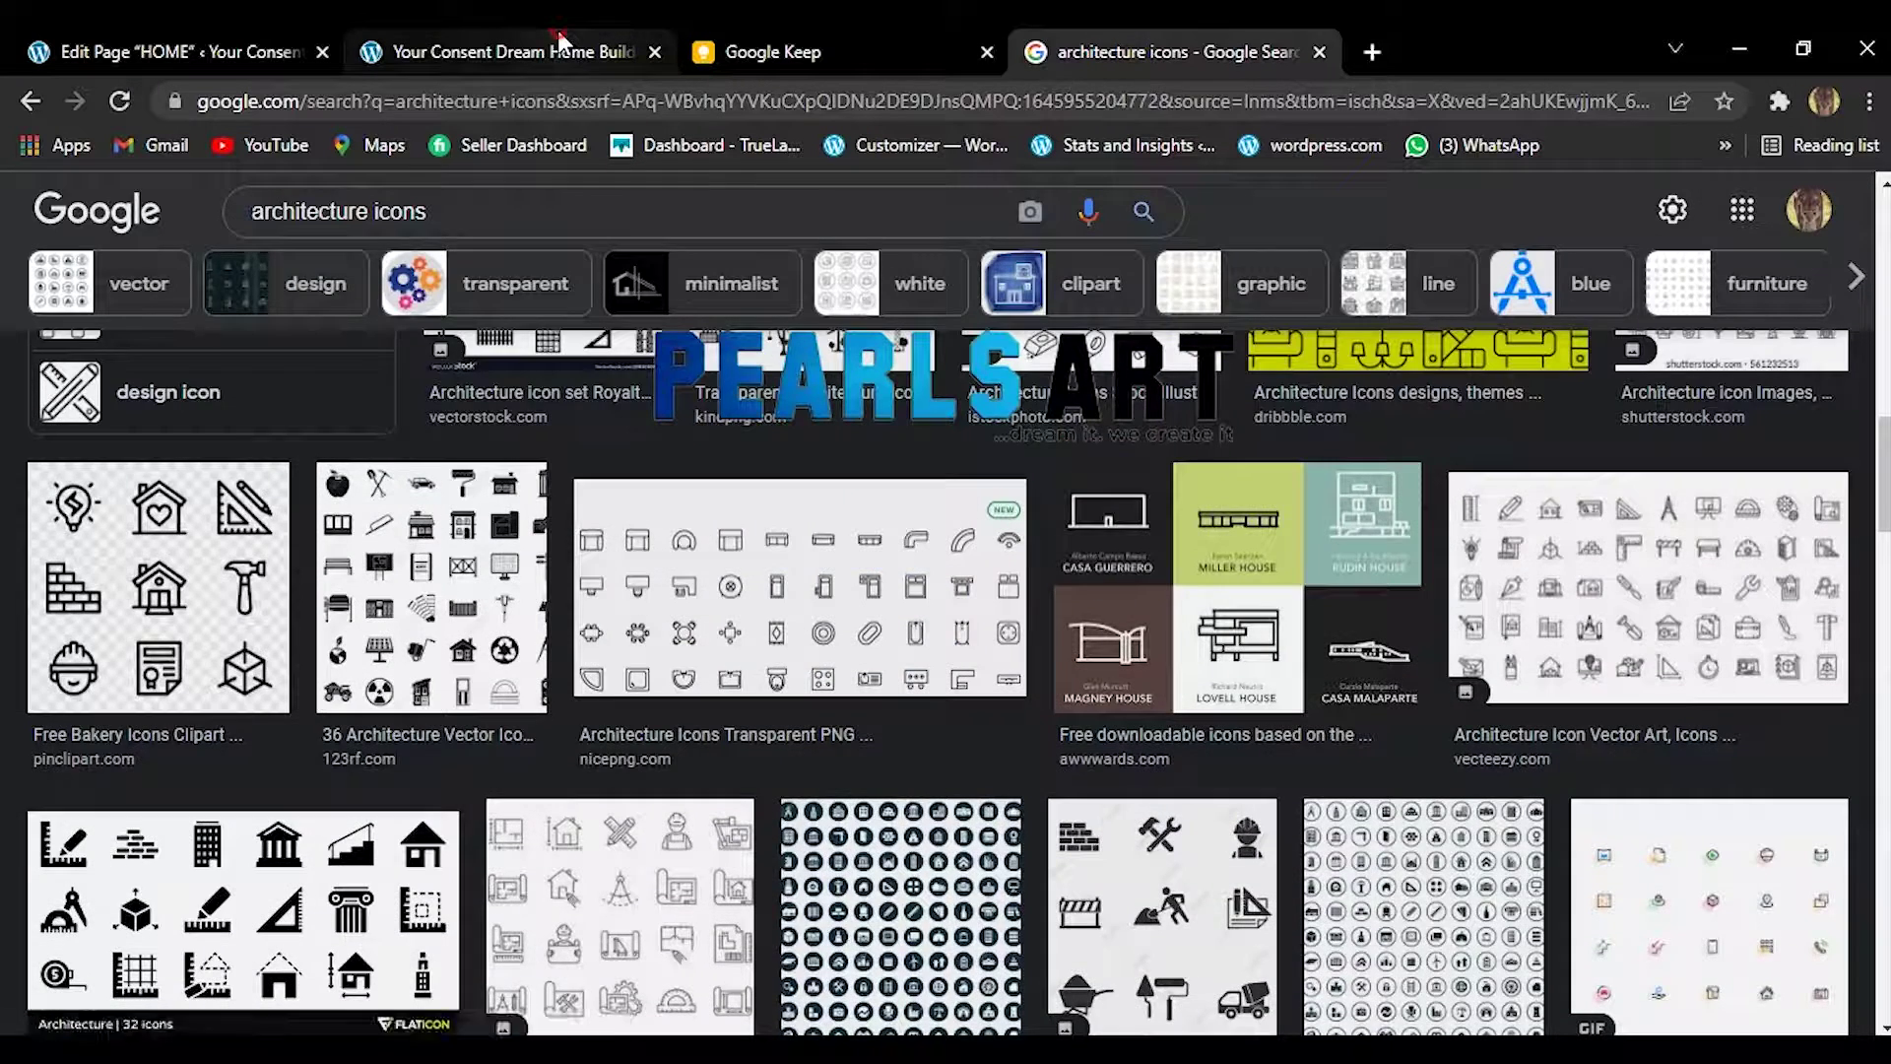
pyautogui.click(557, 31)
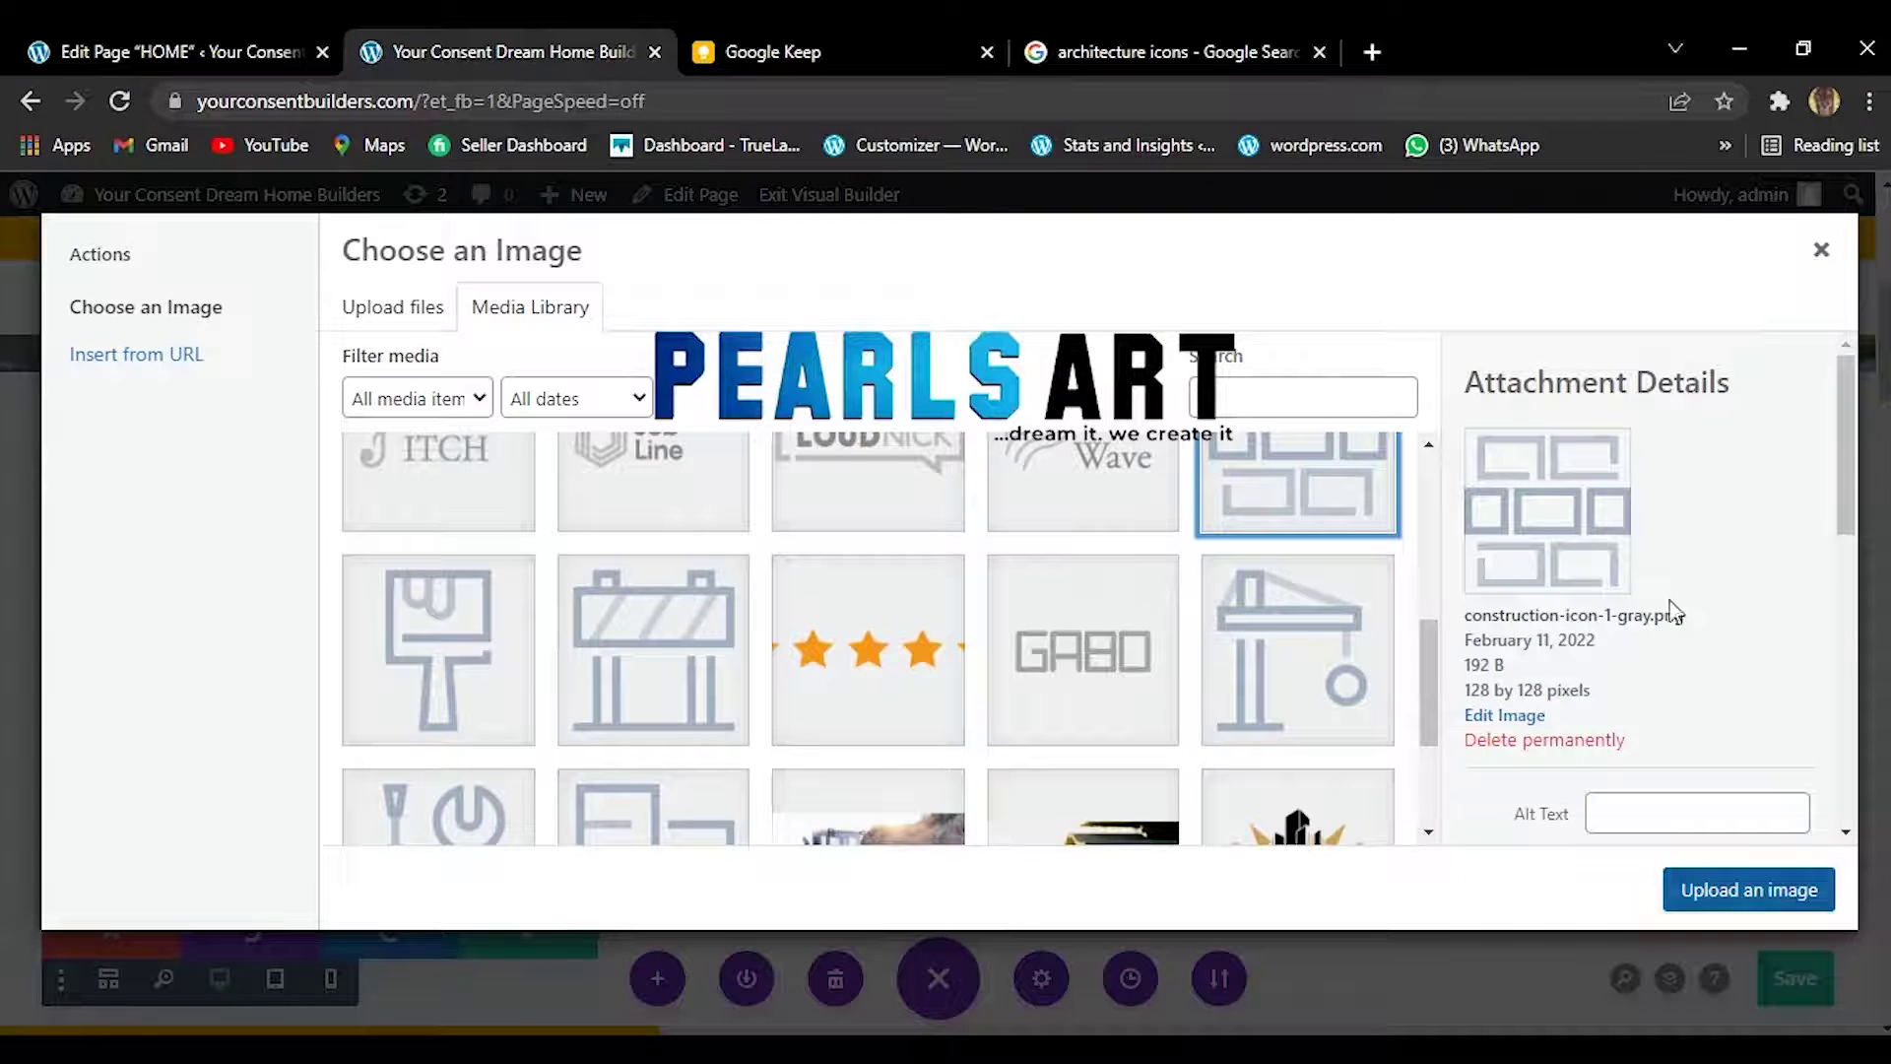
# Close the image chooser and expand the Architectural blurb's Text settings.
pyautogui.click(1822, 249)
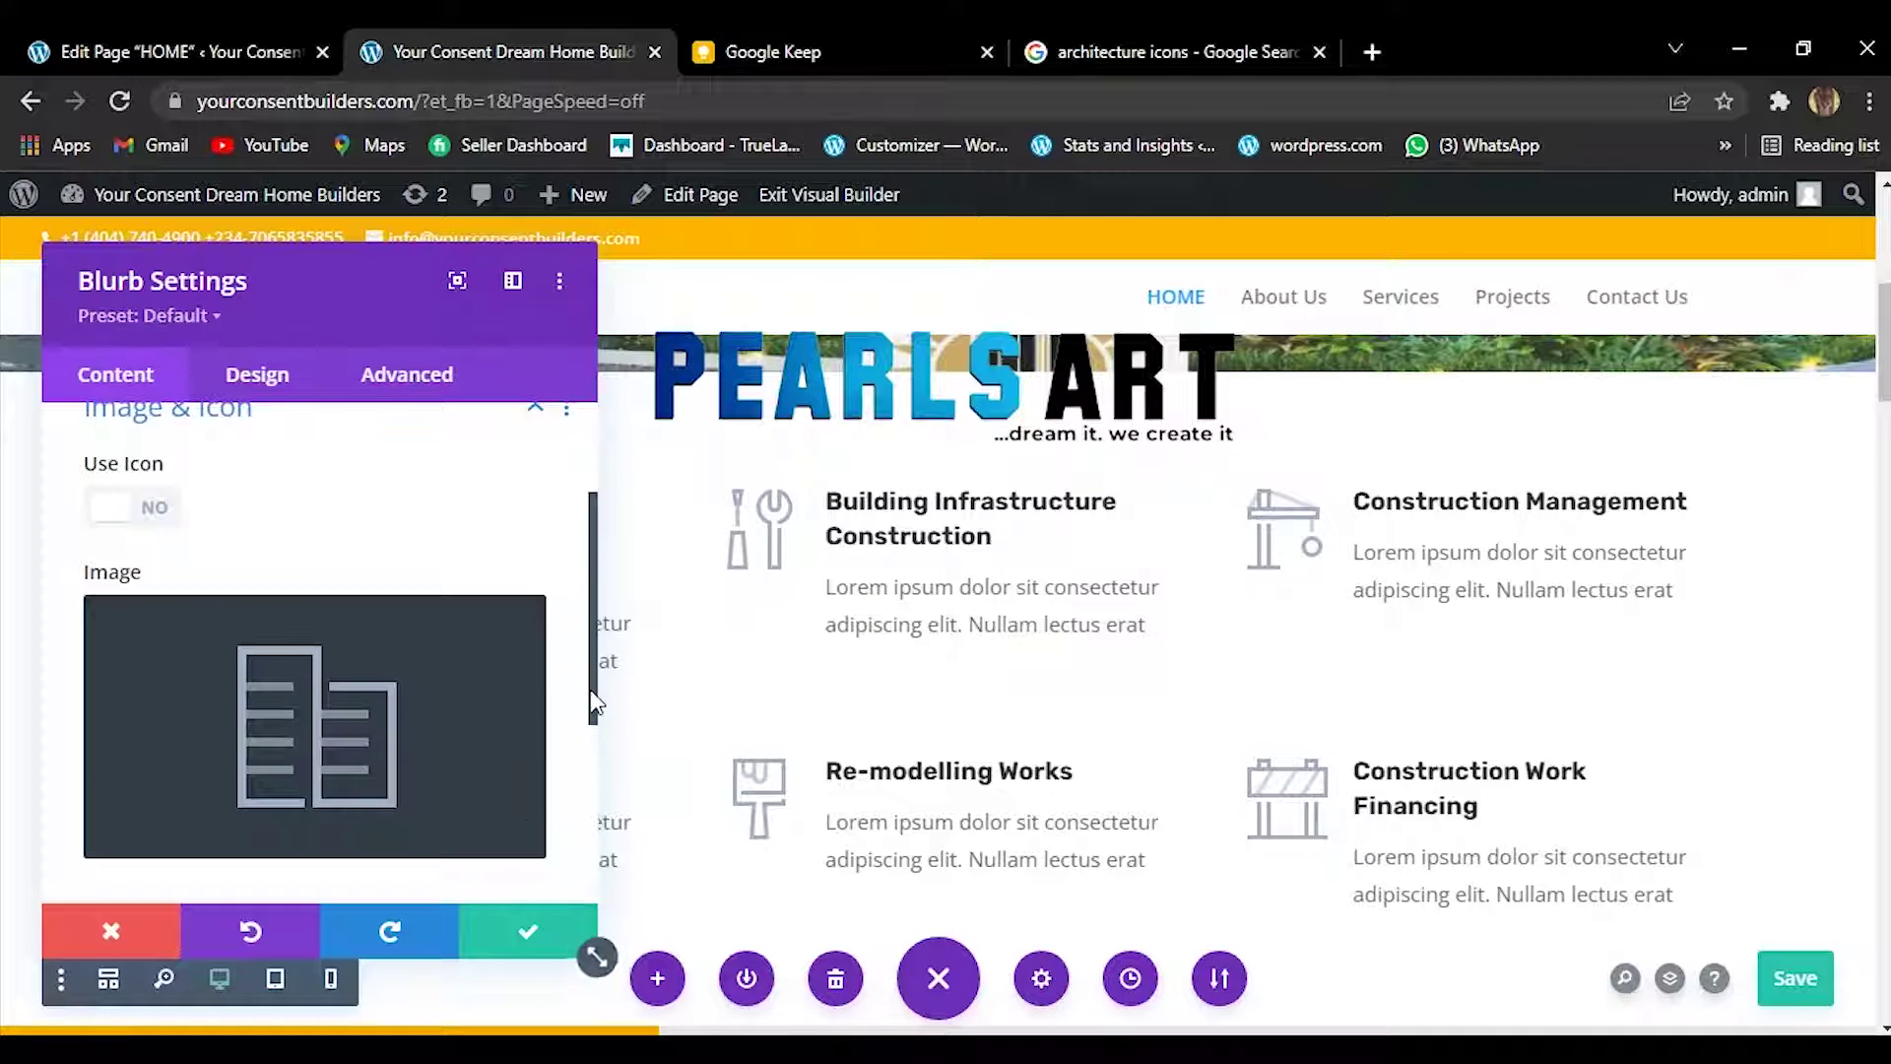
pyautogui.moveTo(592, 701); pyautogui.dragTo(597, 490)
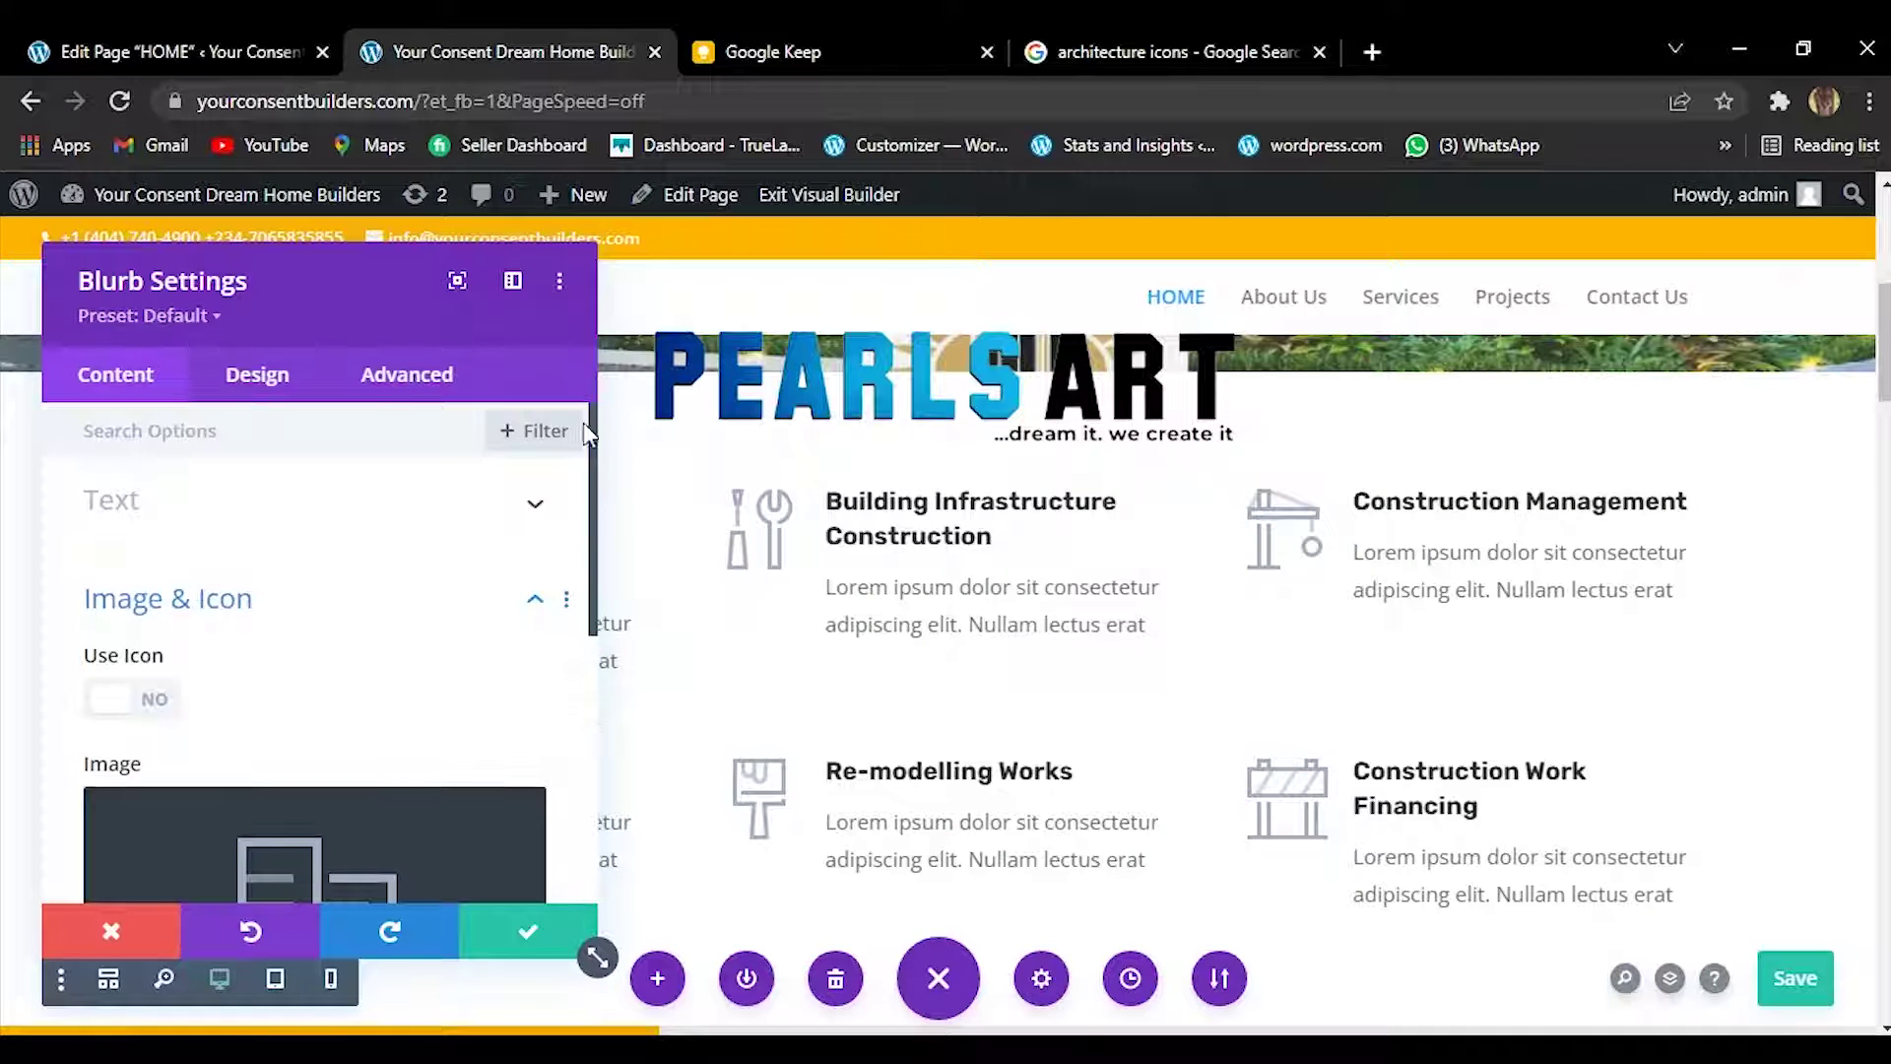
pyautogui.click(532, 509)
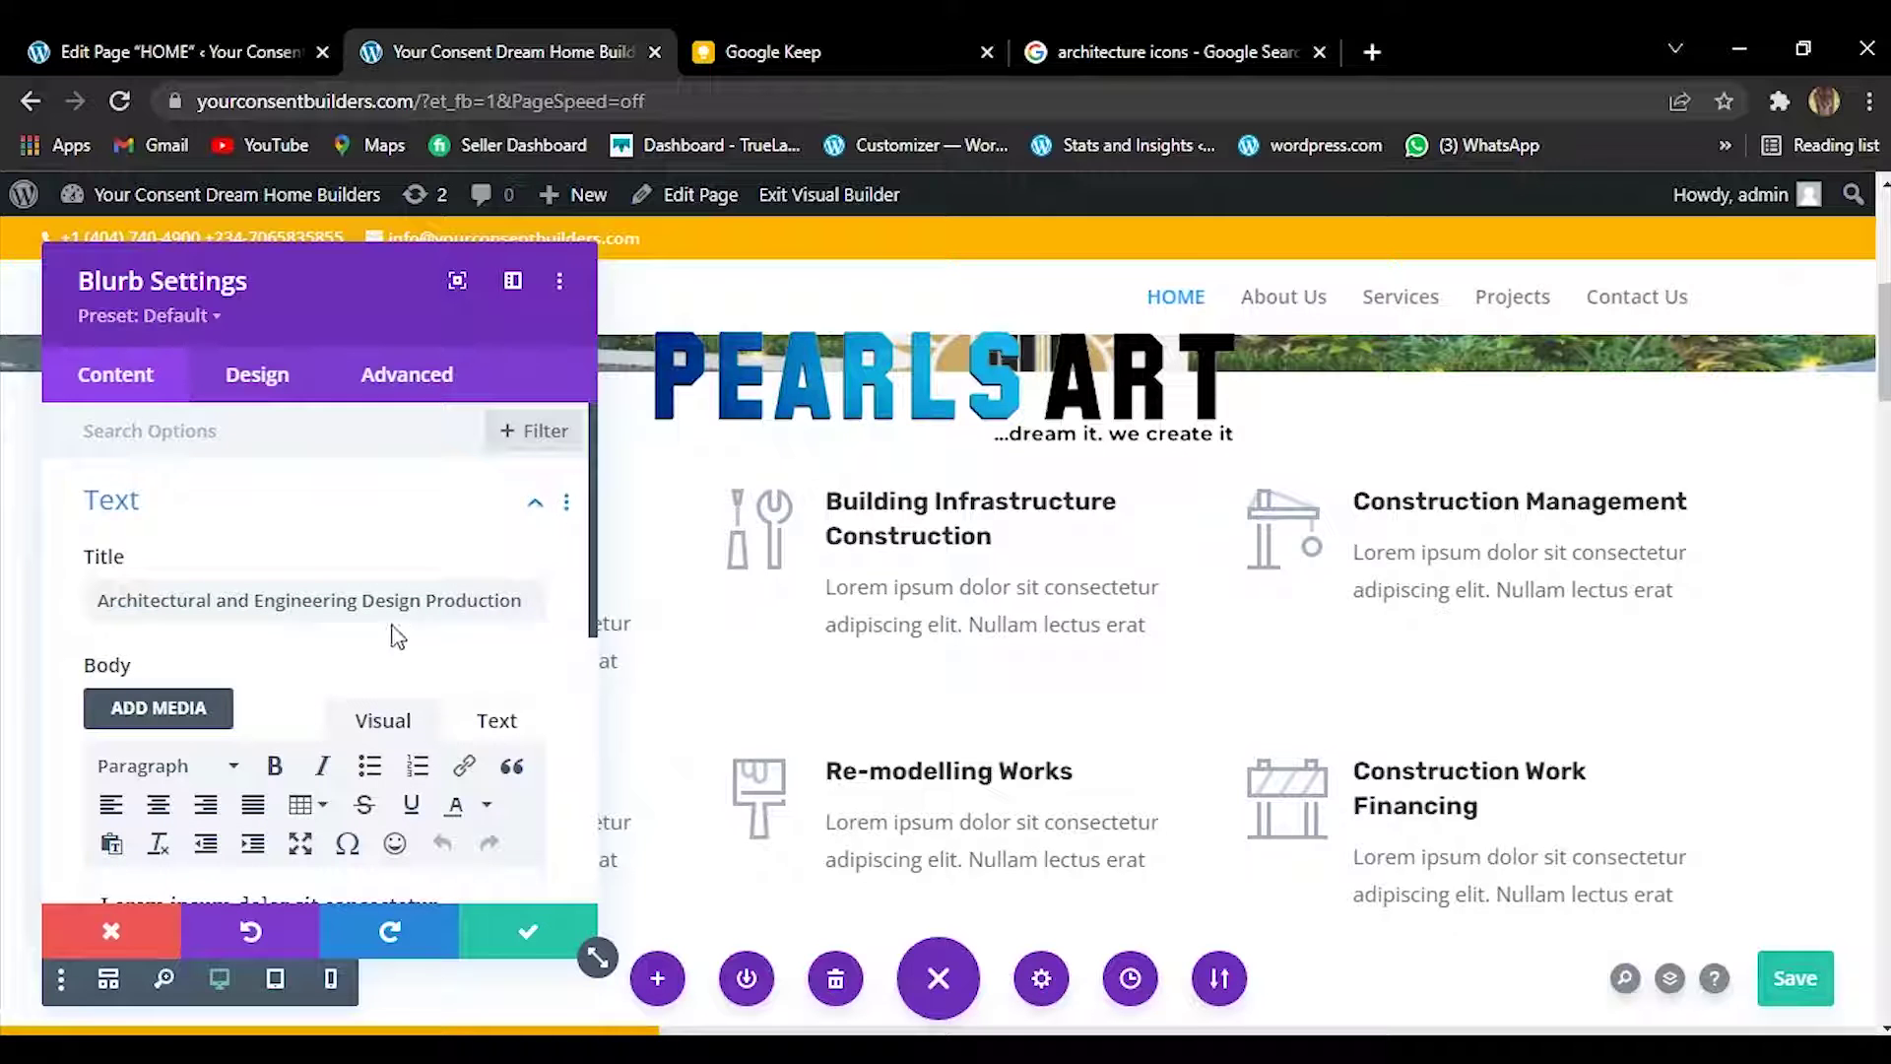
pyautogui.click(1219, 40)
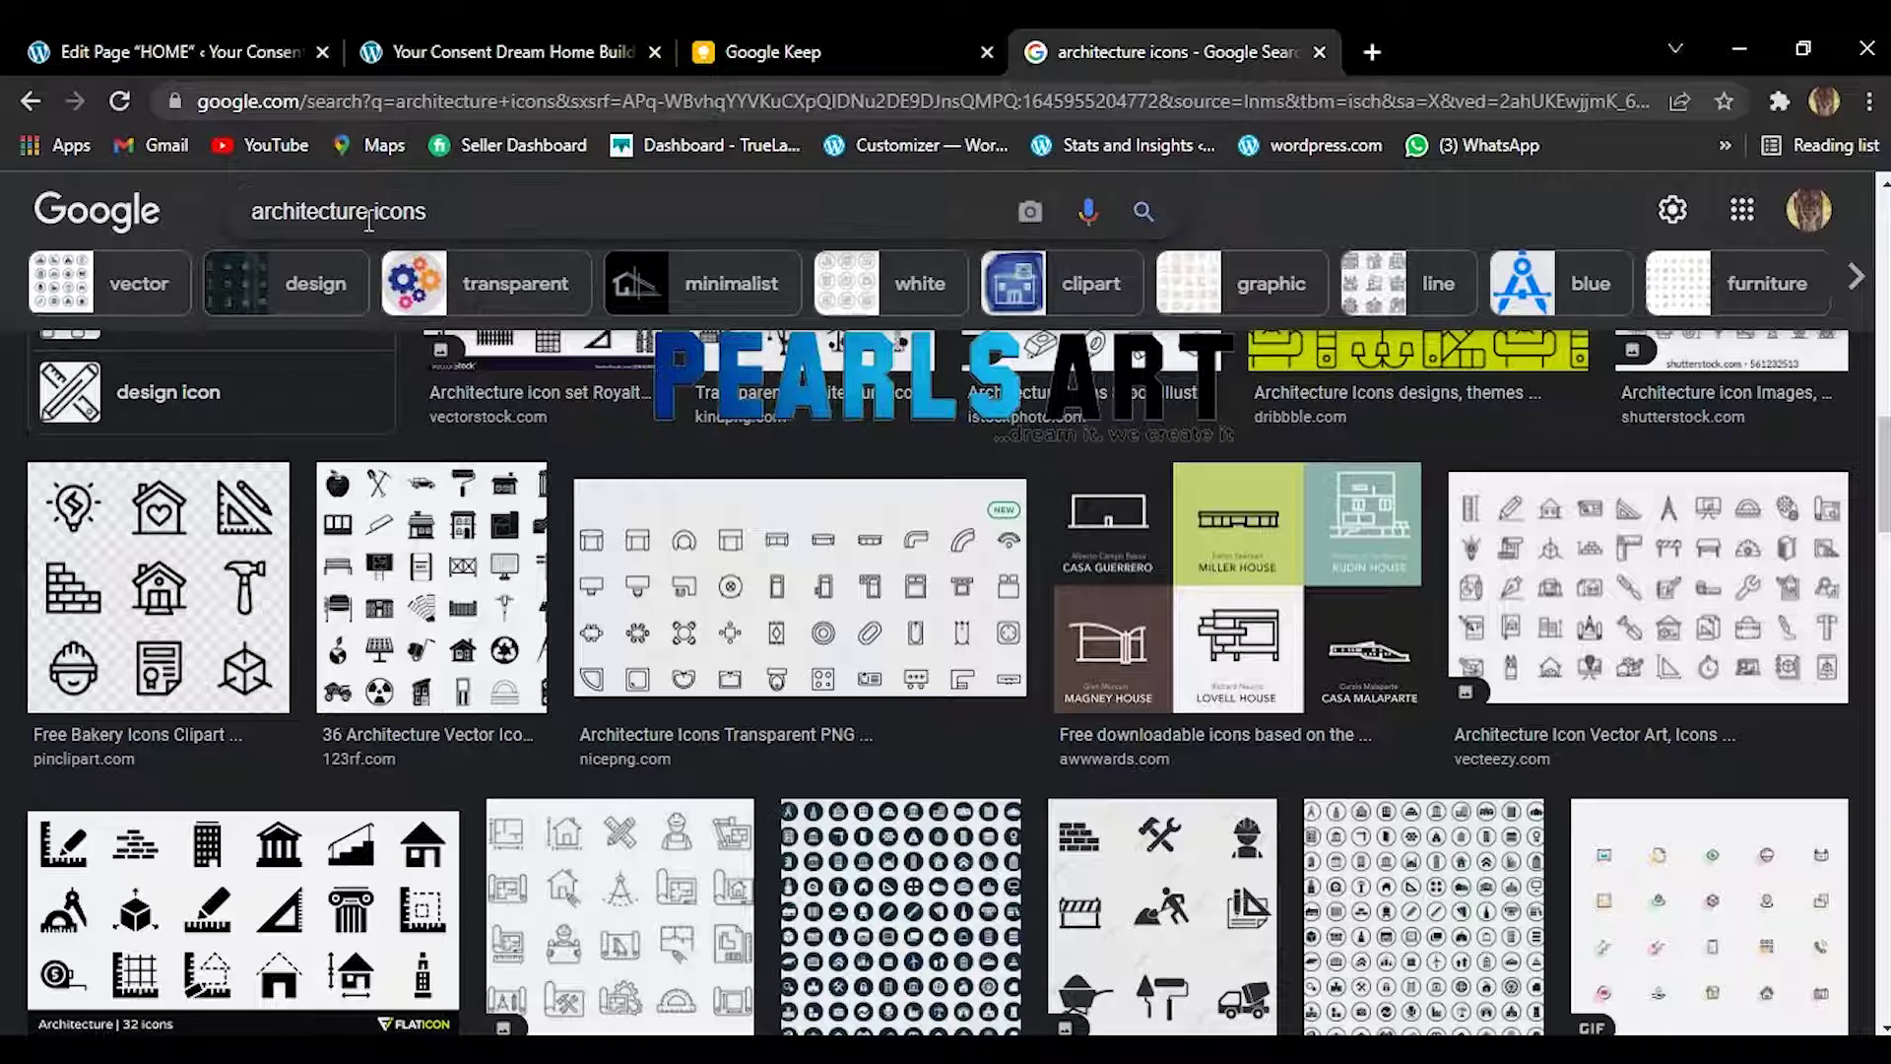
# Refine the search to 'architecture and engineering icons' and scroll through the image results.
pyautogui.write('nd e')
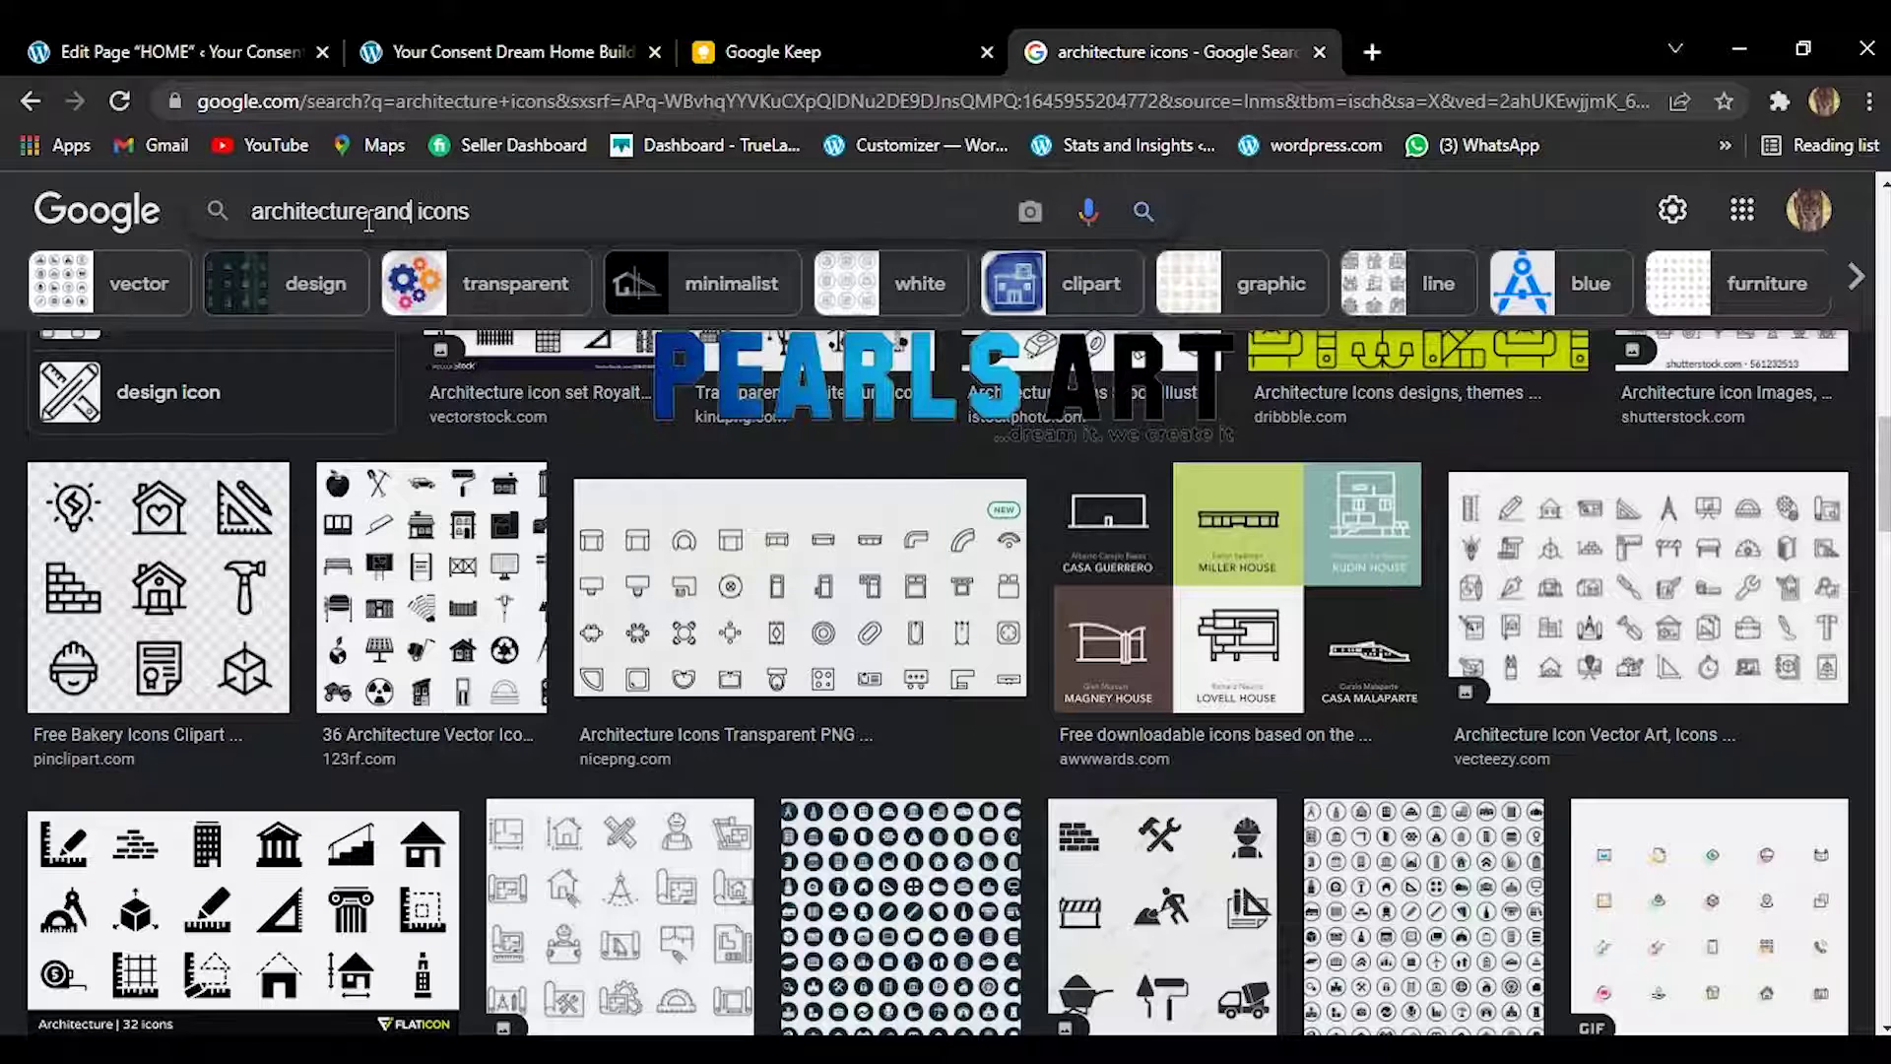
pyautogui.write('giner')
pyautogui.write('reimn')
pyautogui.write('g')
pyautogui.press('BackSpace')
pyautogui.press('BackSpace')
pyautogui.press('BackSpace')
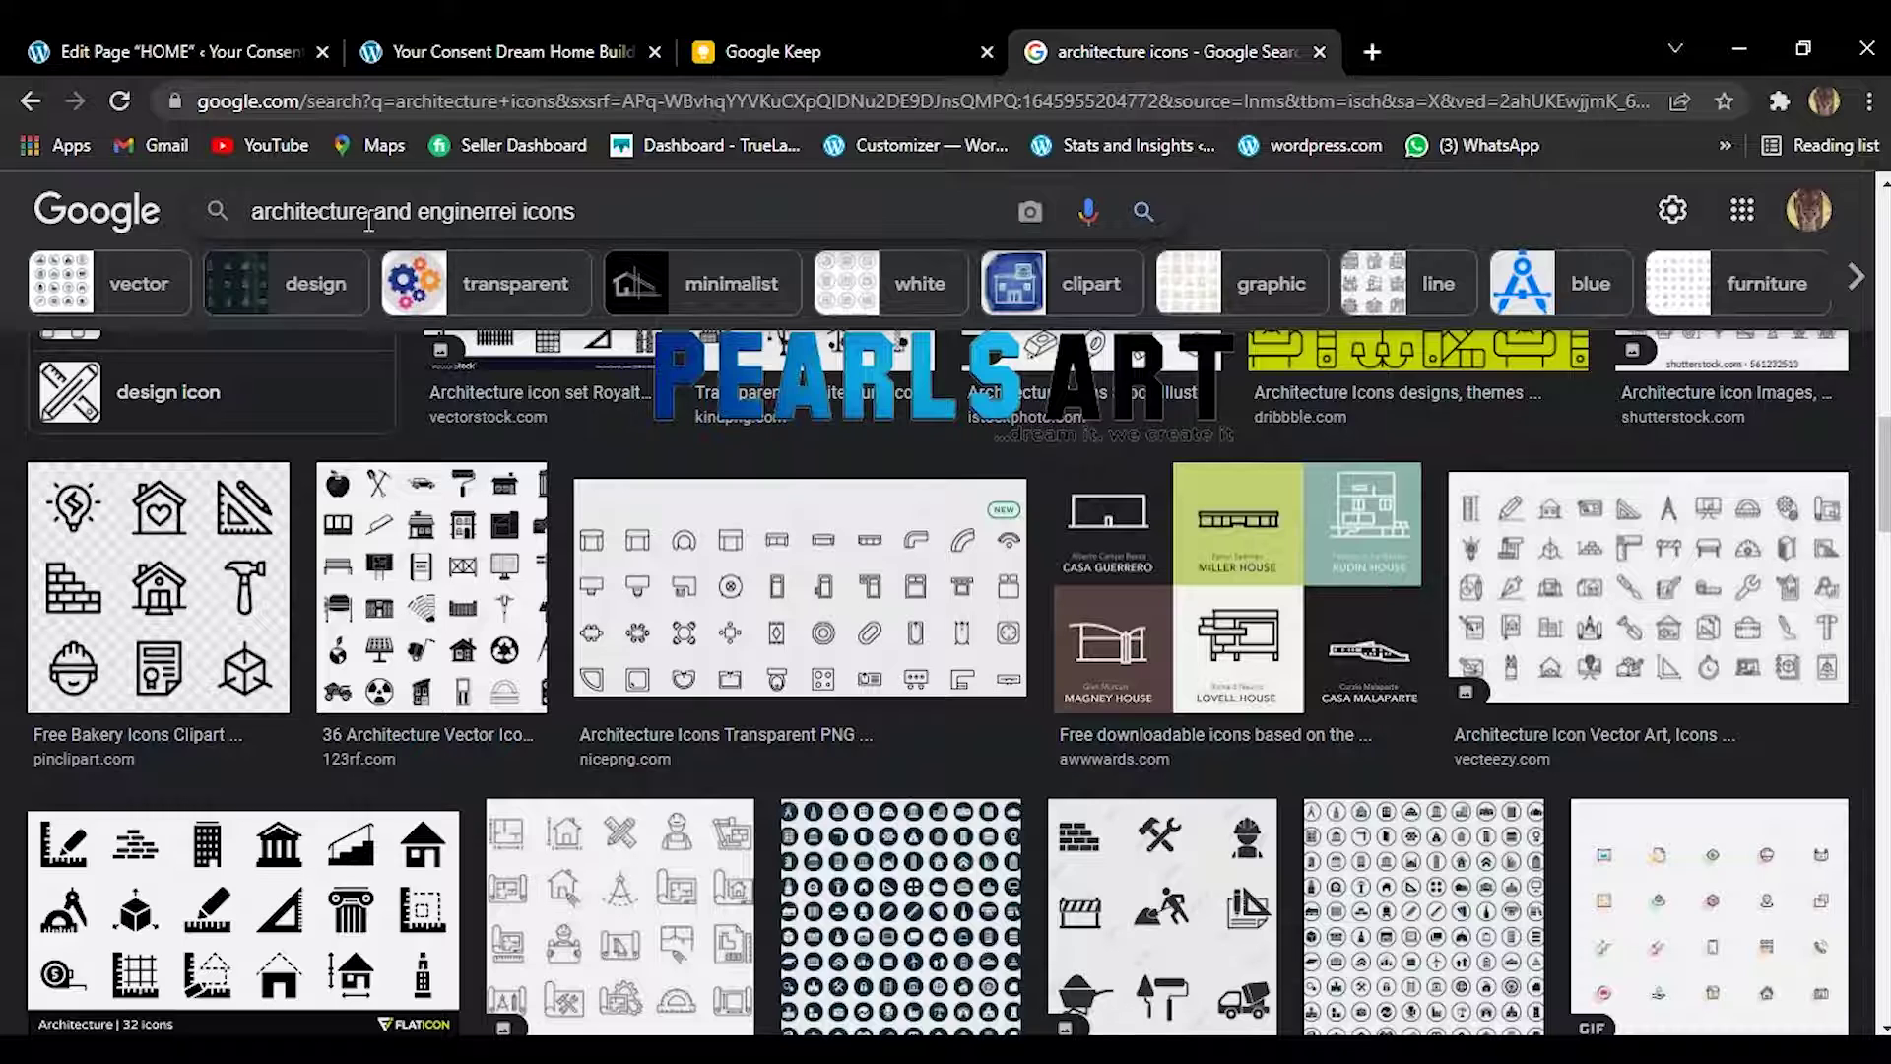
pyautogui.write('ng')
pyautogui.press('Return')
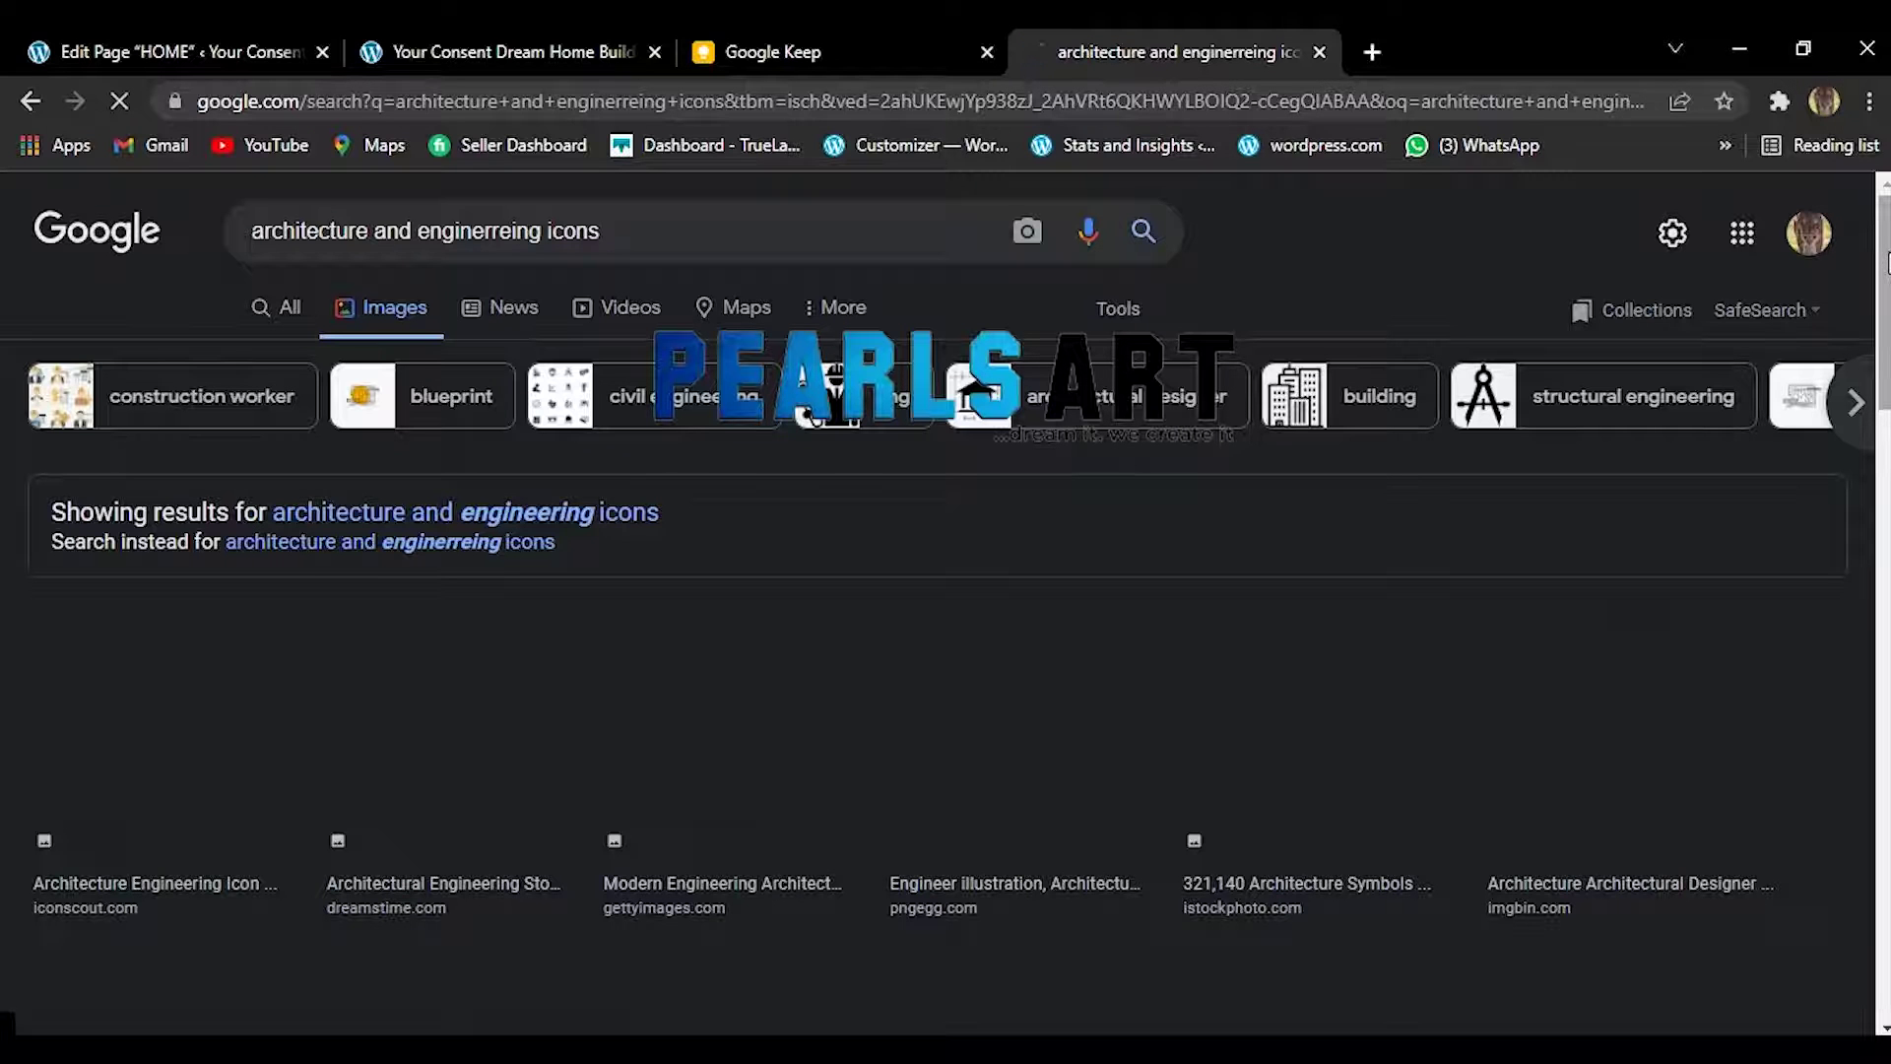
pyautogui.moveTo(1886, 264); pyautogui.dragTo(1883, 367)
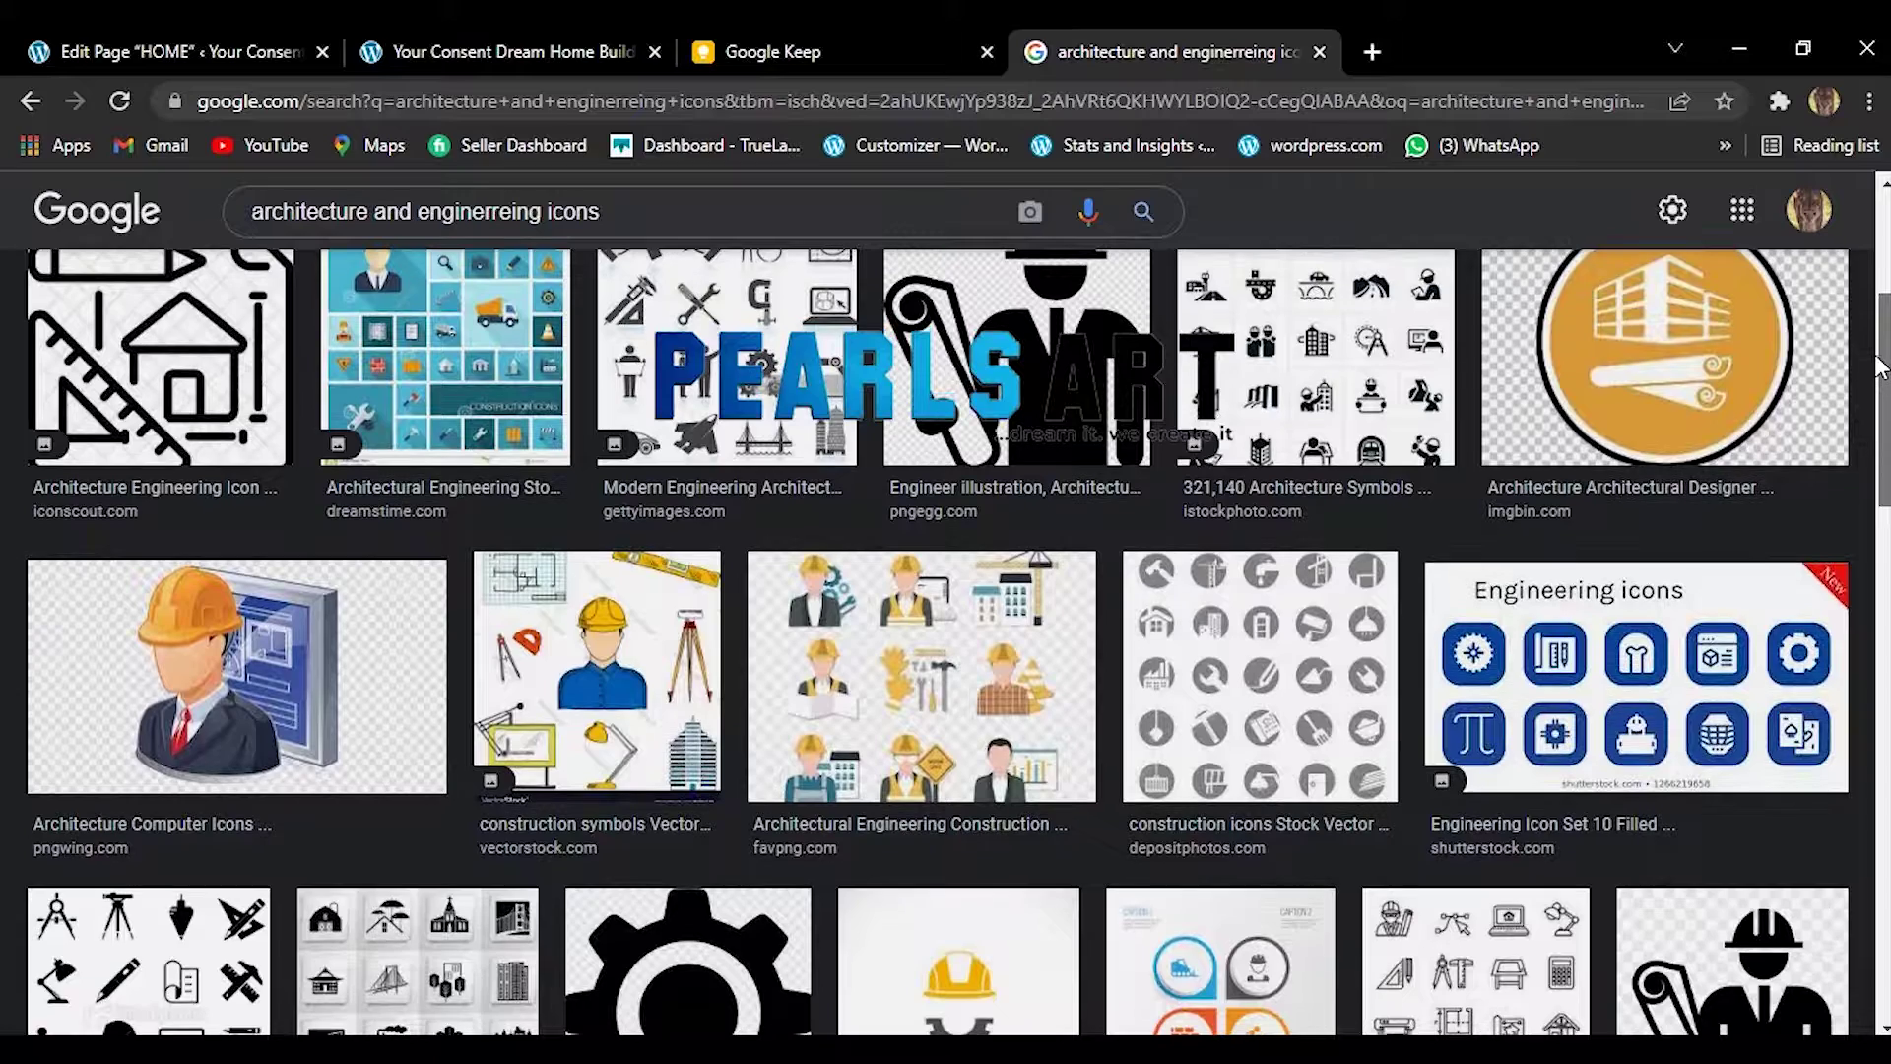
pyautogui.moveTo(1883, 367); pyautogui.dragTo(1883, 490)
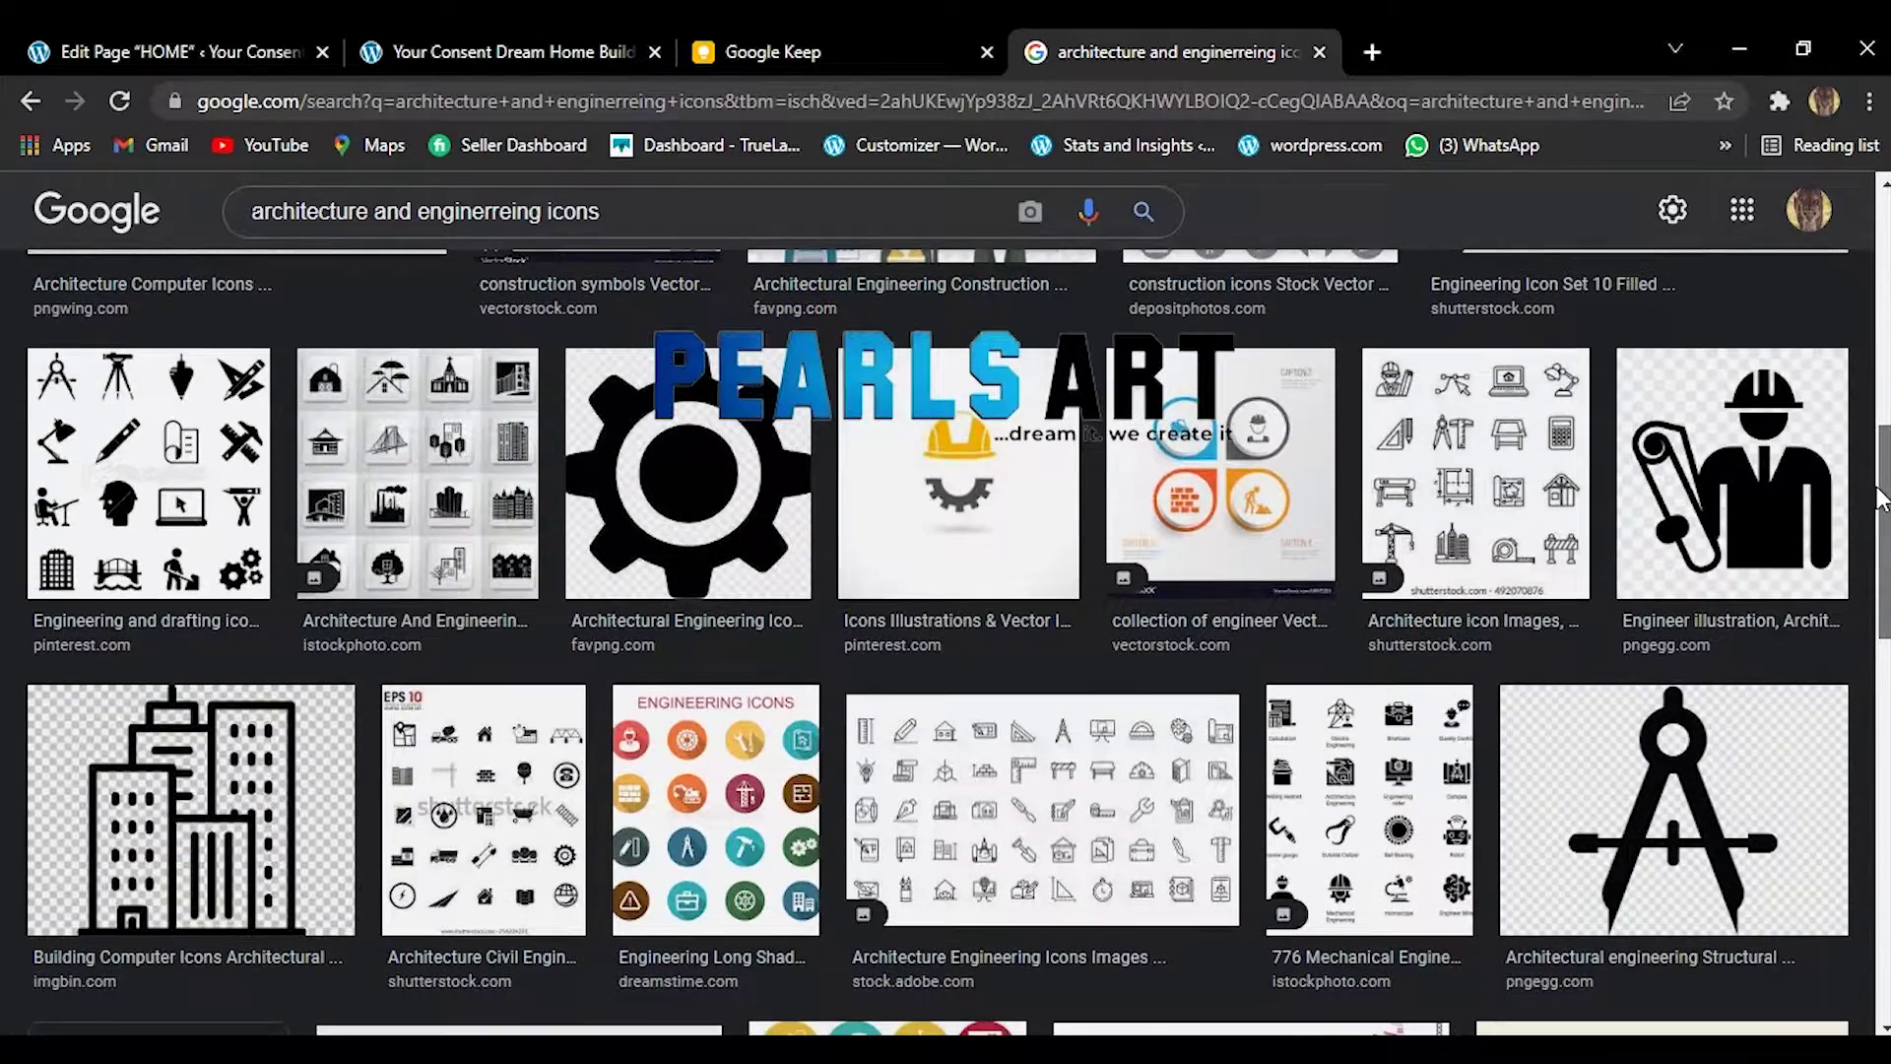
pyautogui.moveTo(1881, 510); pyautogui.dragTo(1873, 578)
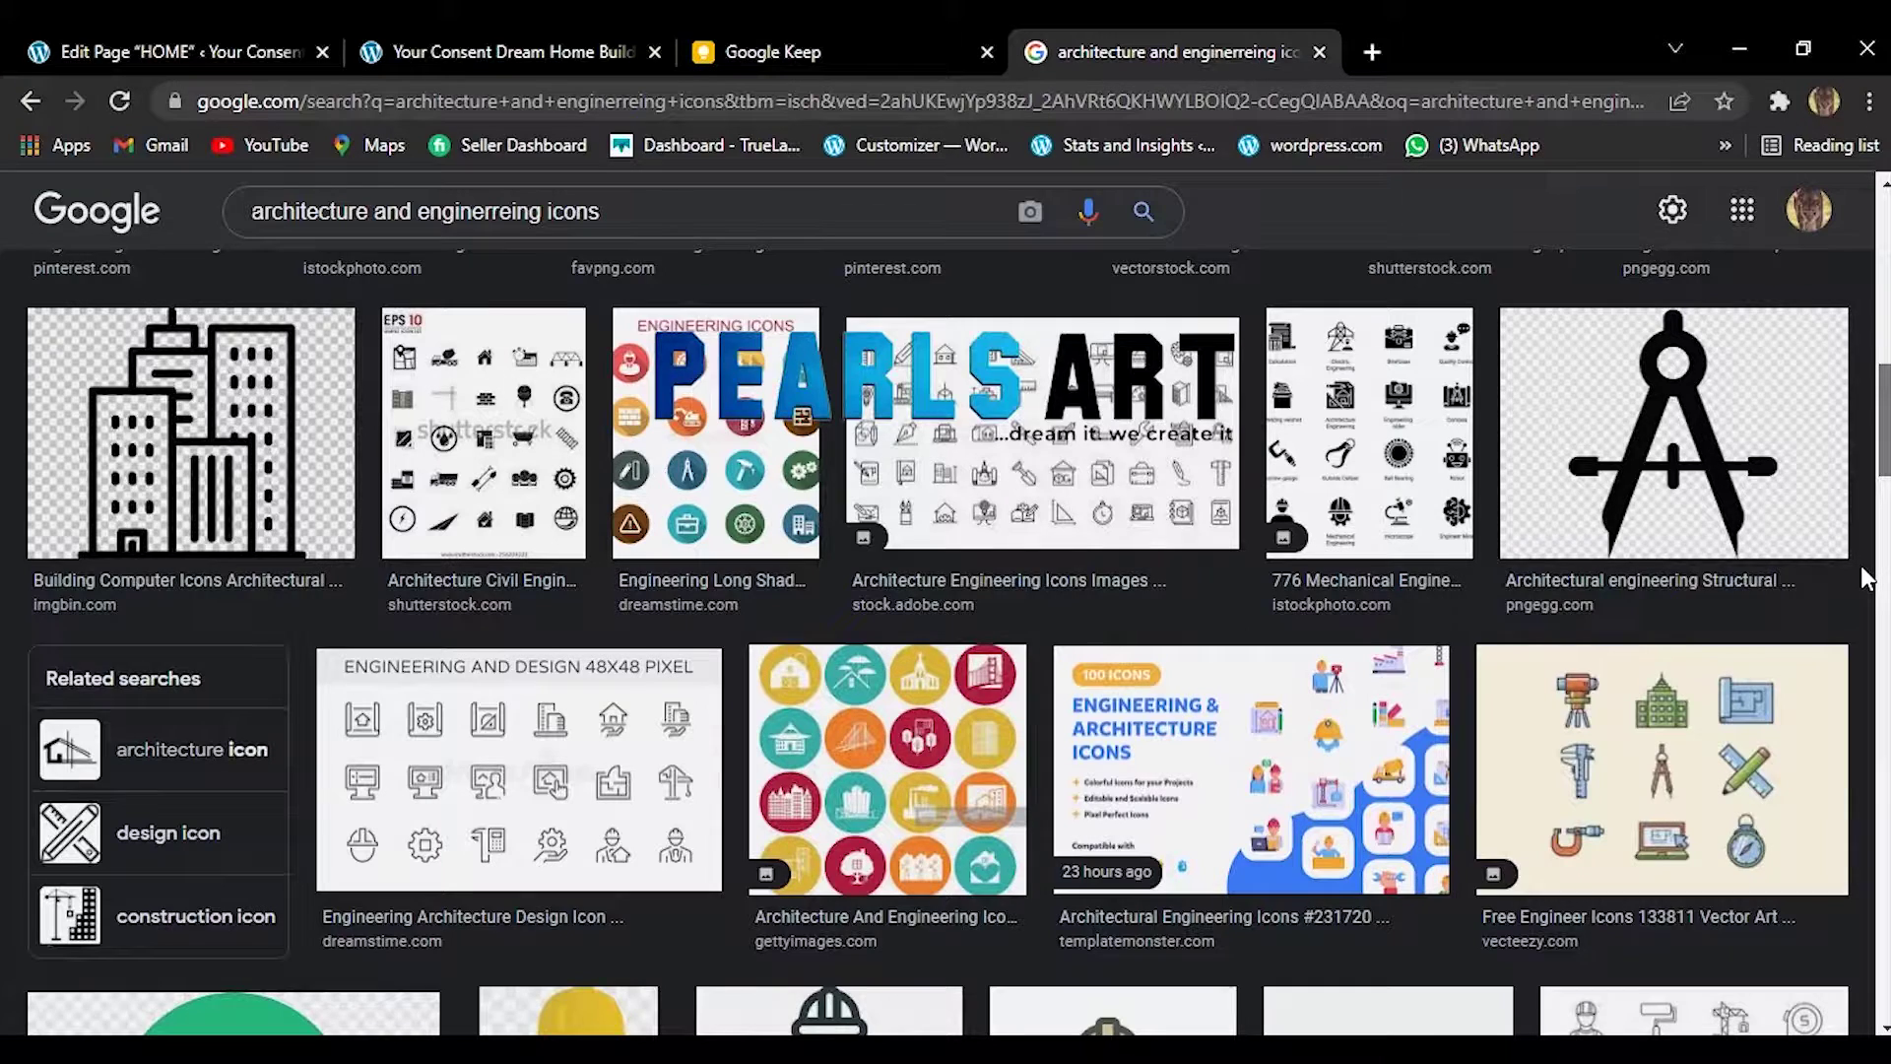
pyautogui.scroll(-6, 1868, 579)
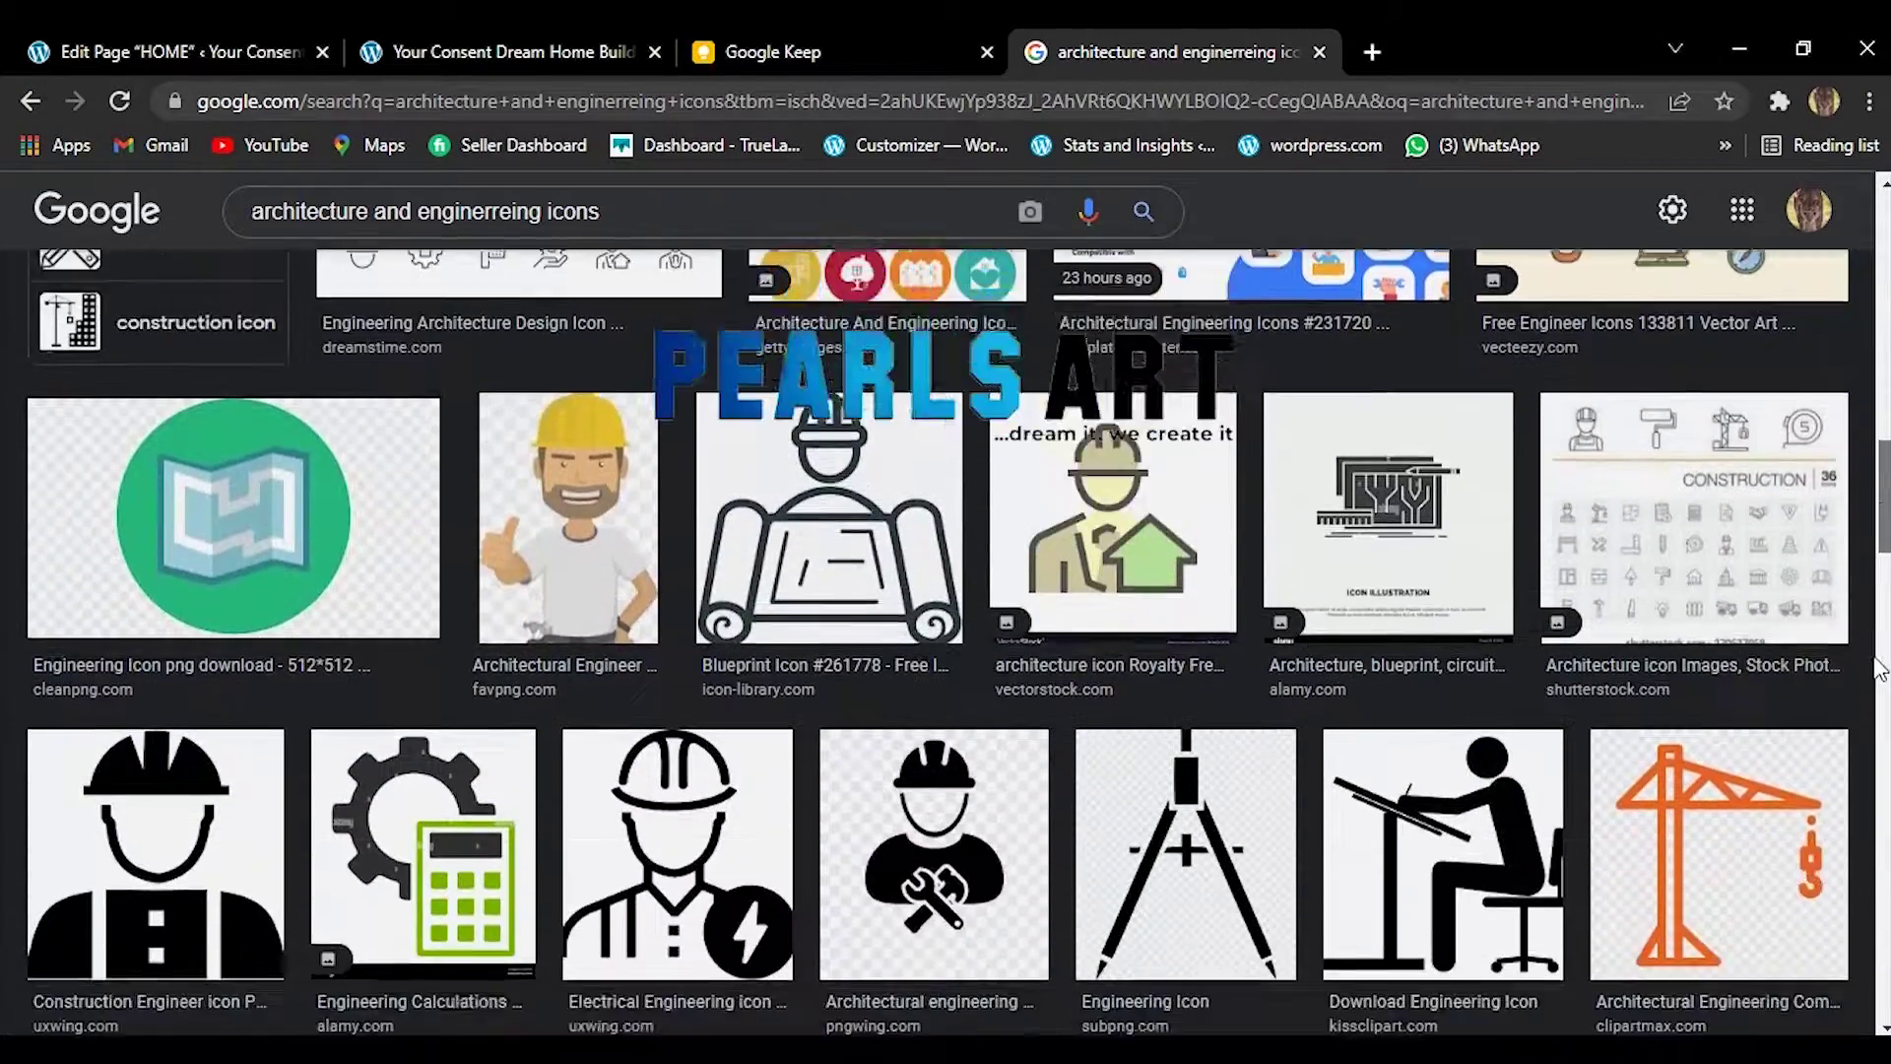
pyautogui.scroll(-2, 1881, 677)
pyautogui.scroll(-2, 1881, 688)
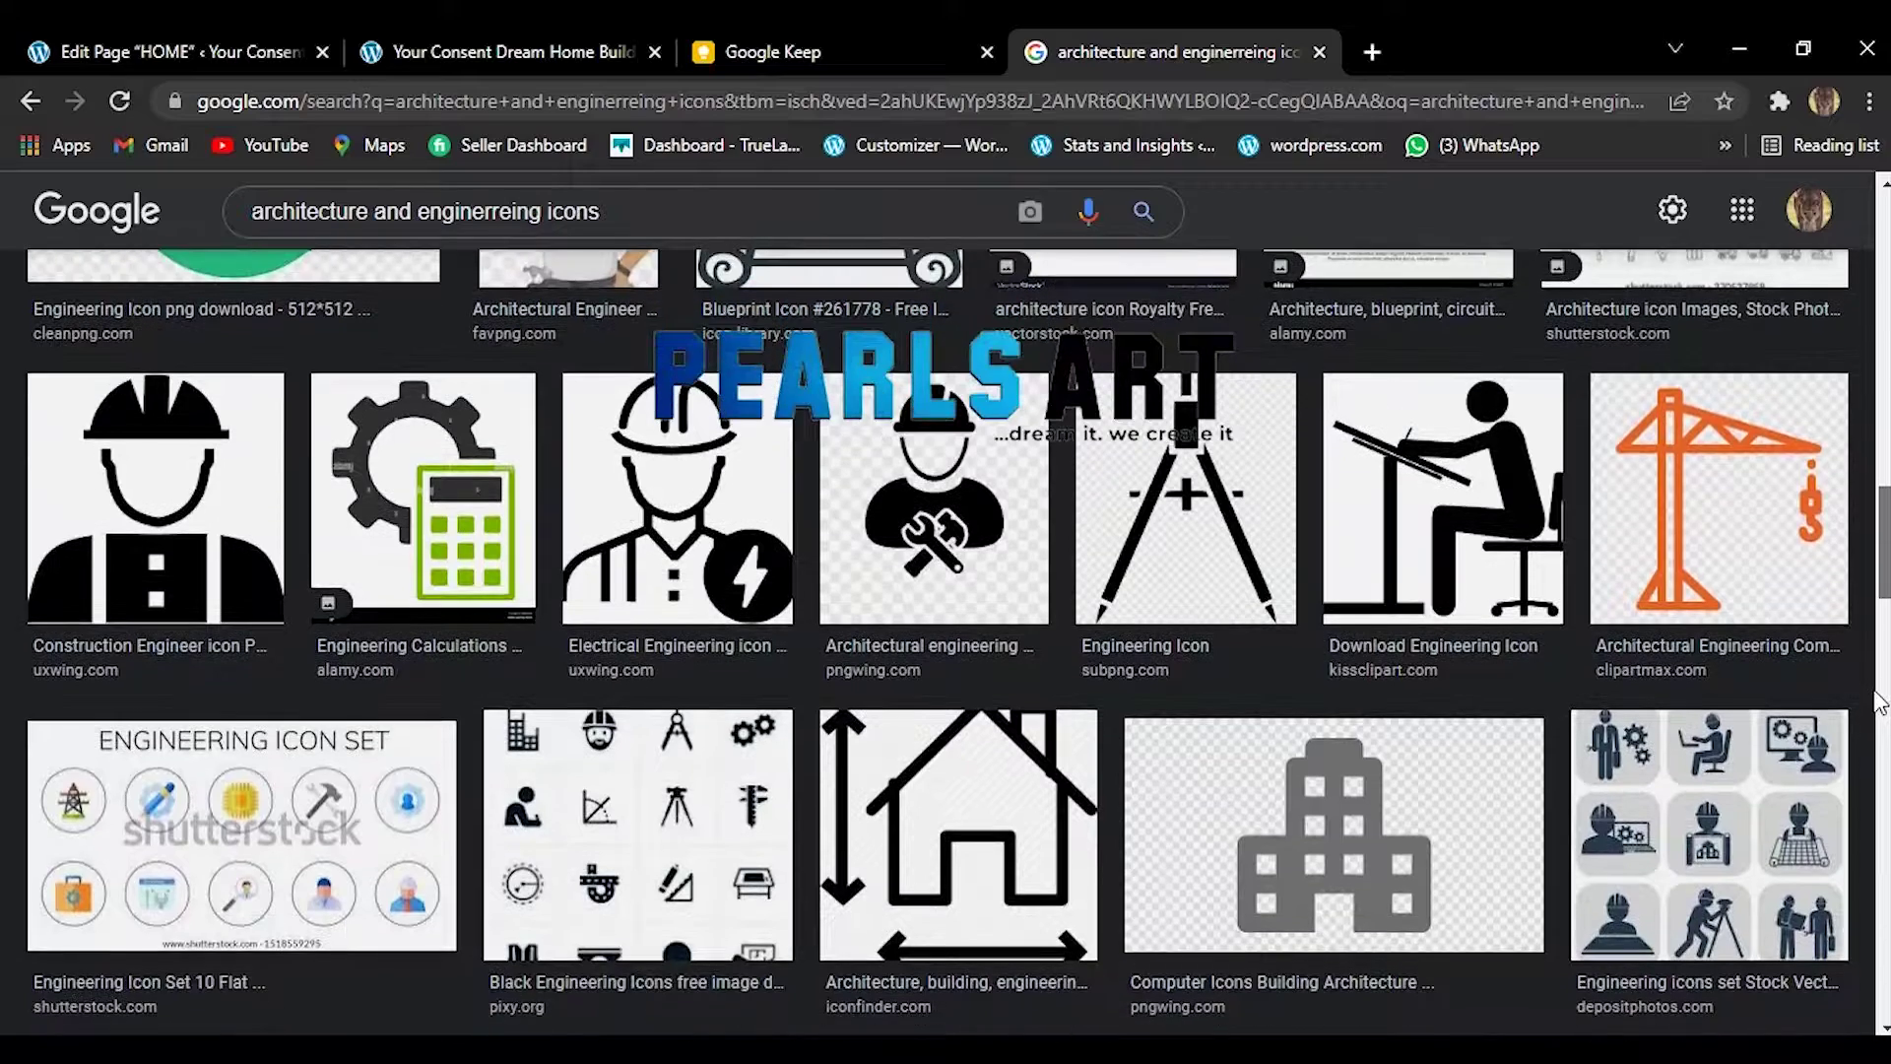
pyautogui.scroll(-2, 1881, 707)
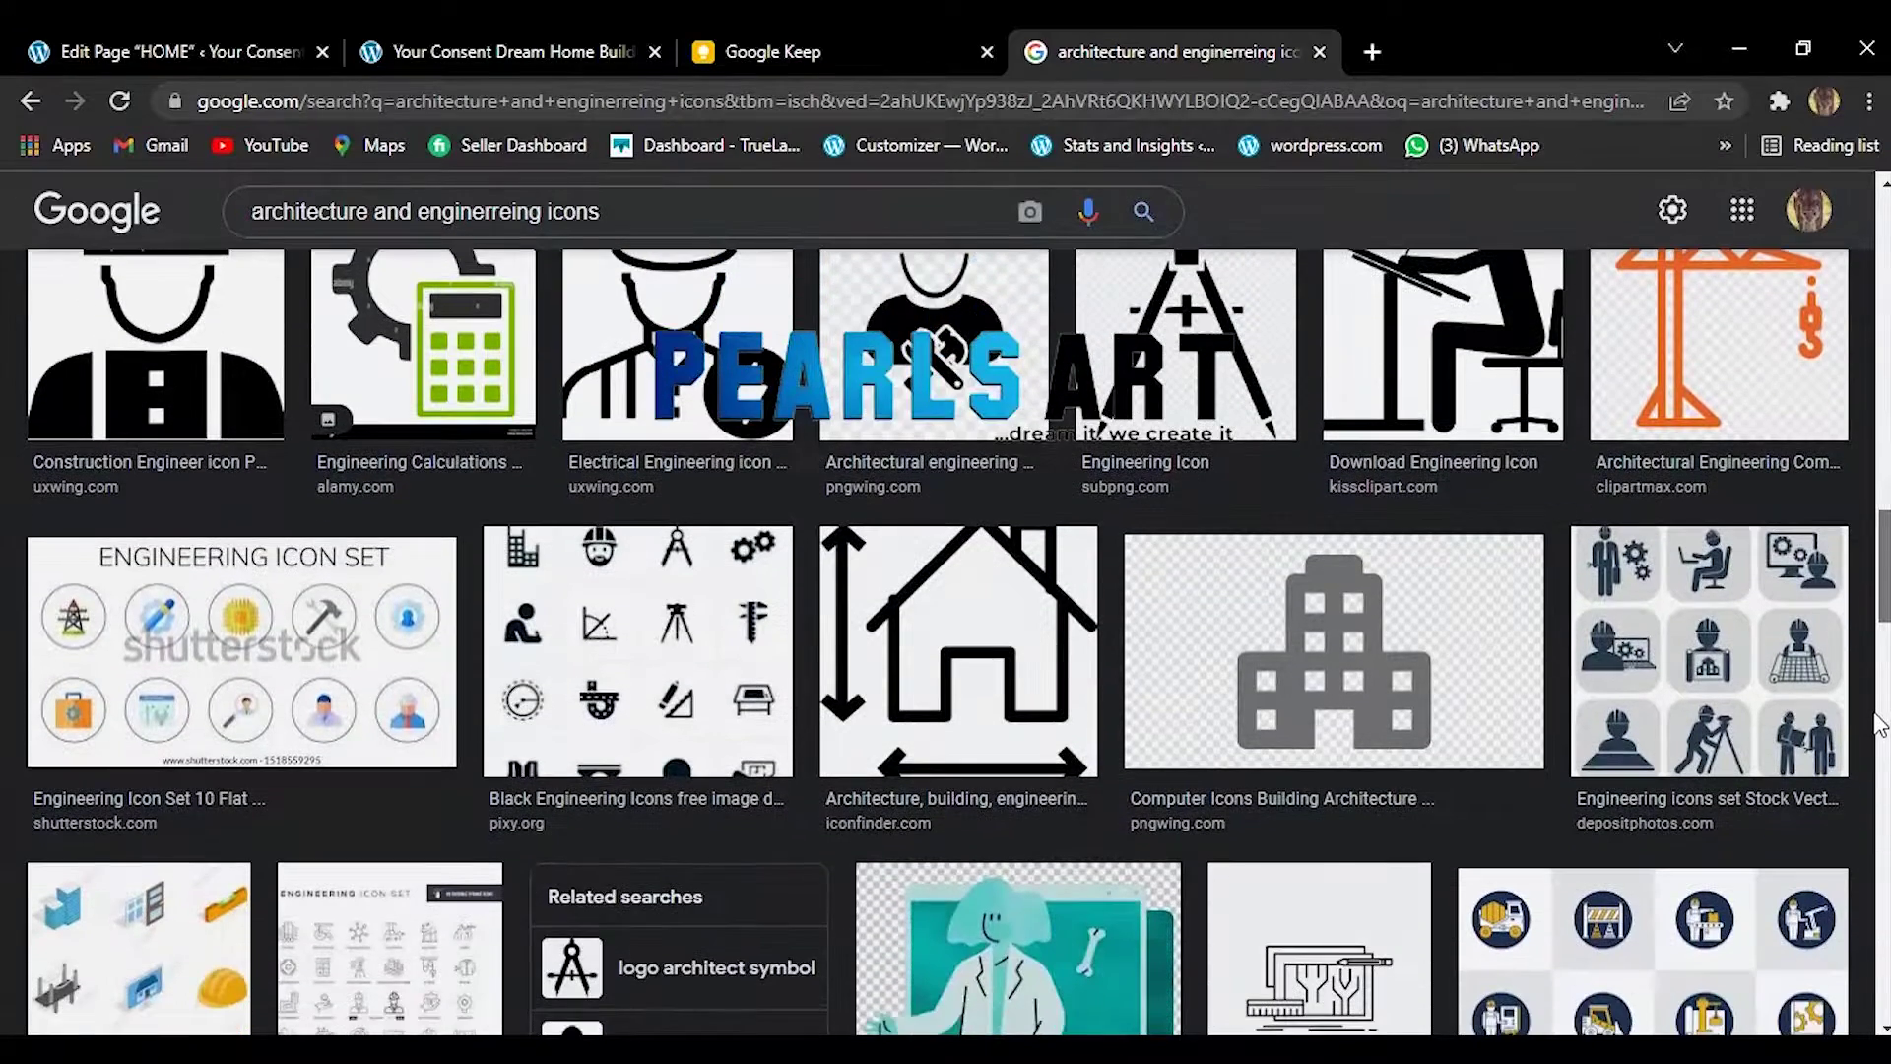
pyautogui.click(458, 40)
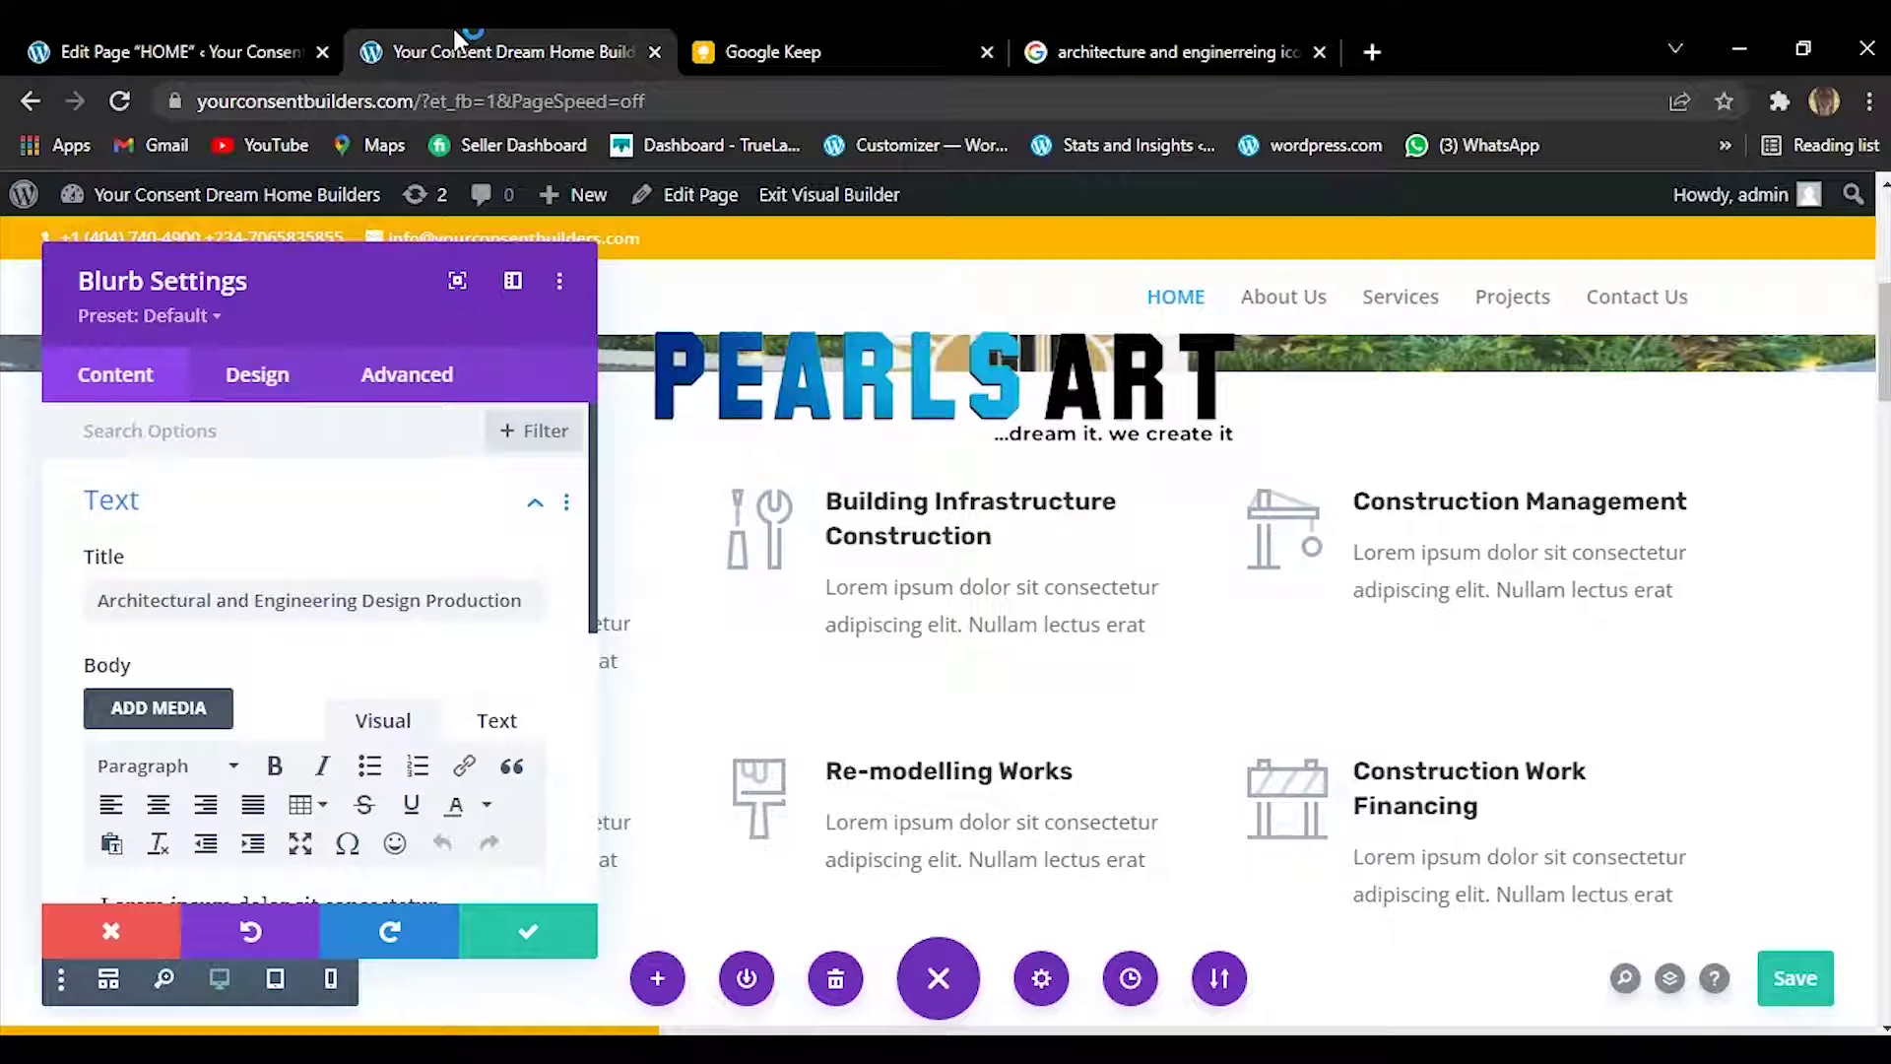
# Save and close the Architectural and Engineering Design Production blurb settings.
pyautogui.click(525, 945)
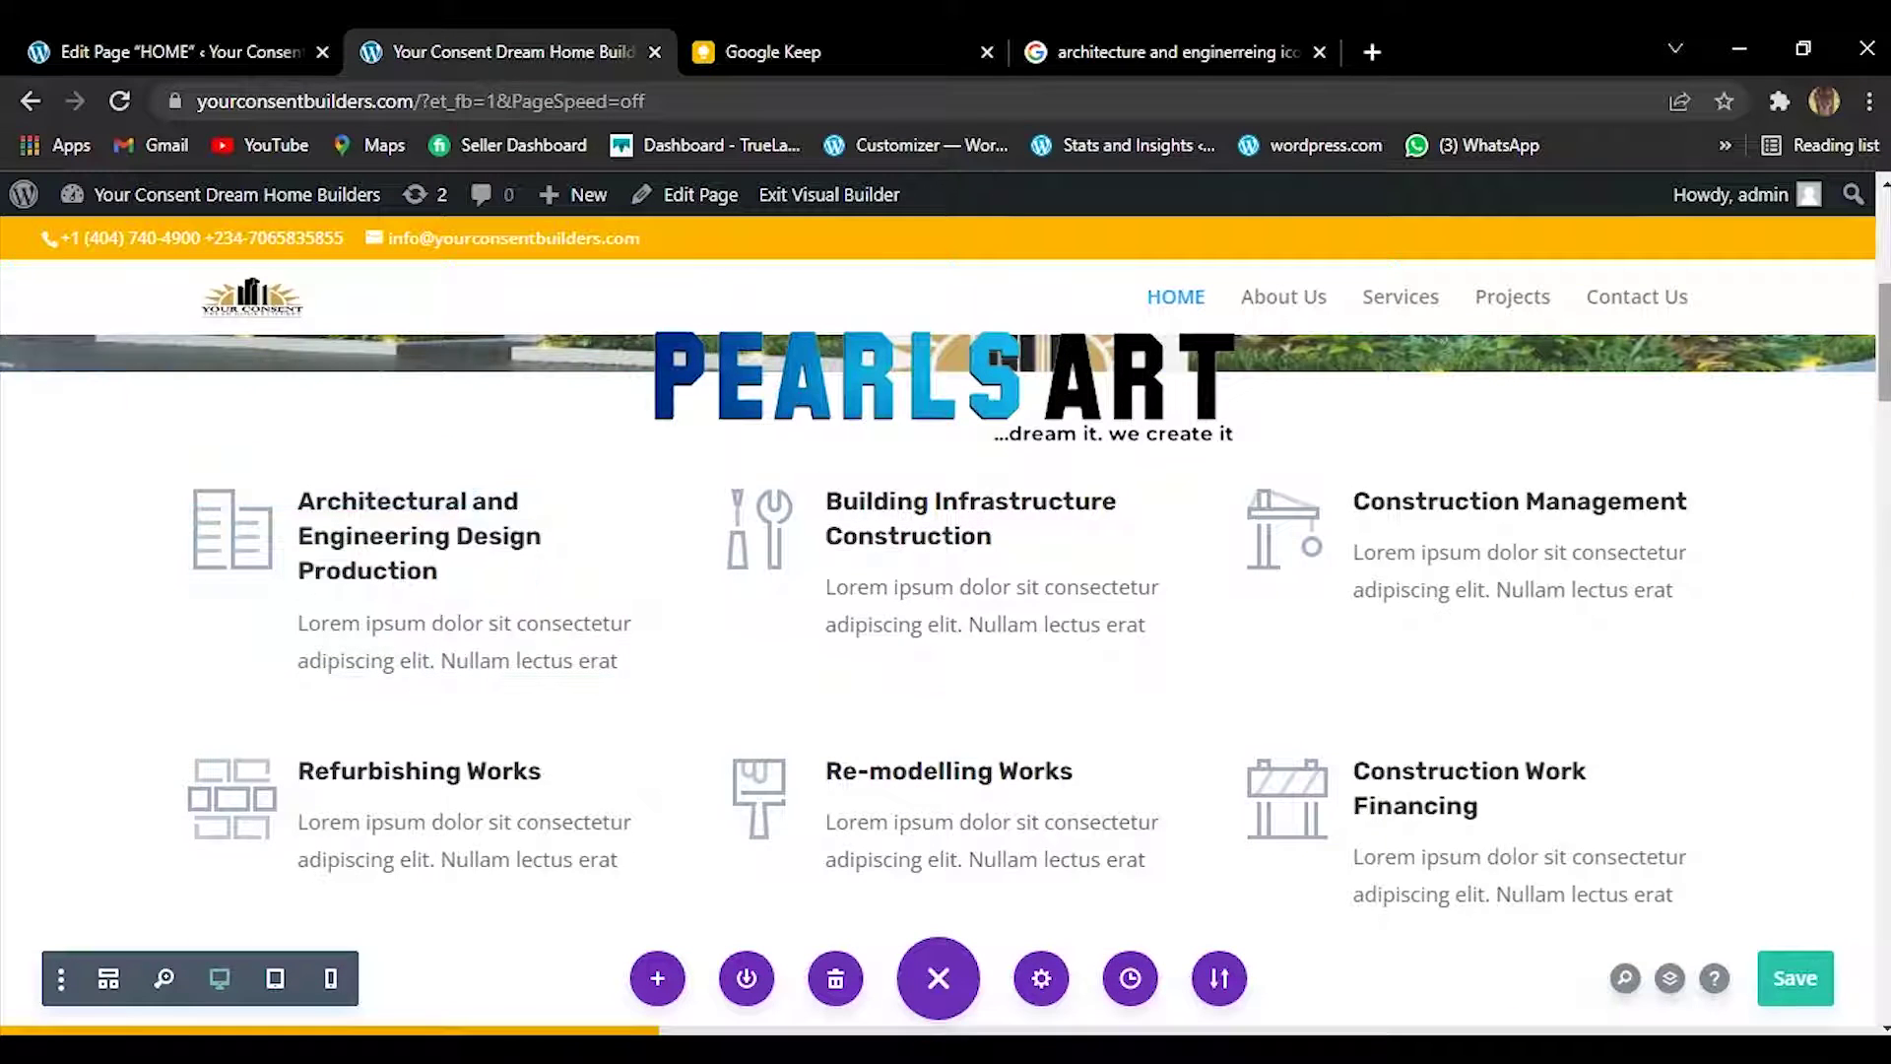
pyautogui.scroll(-5, 1881, 365)
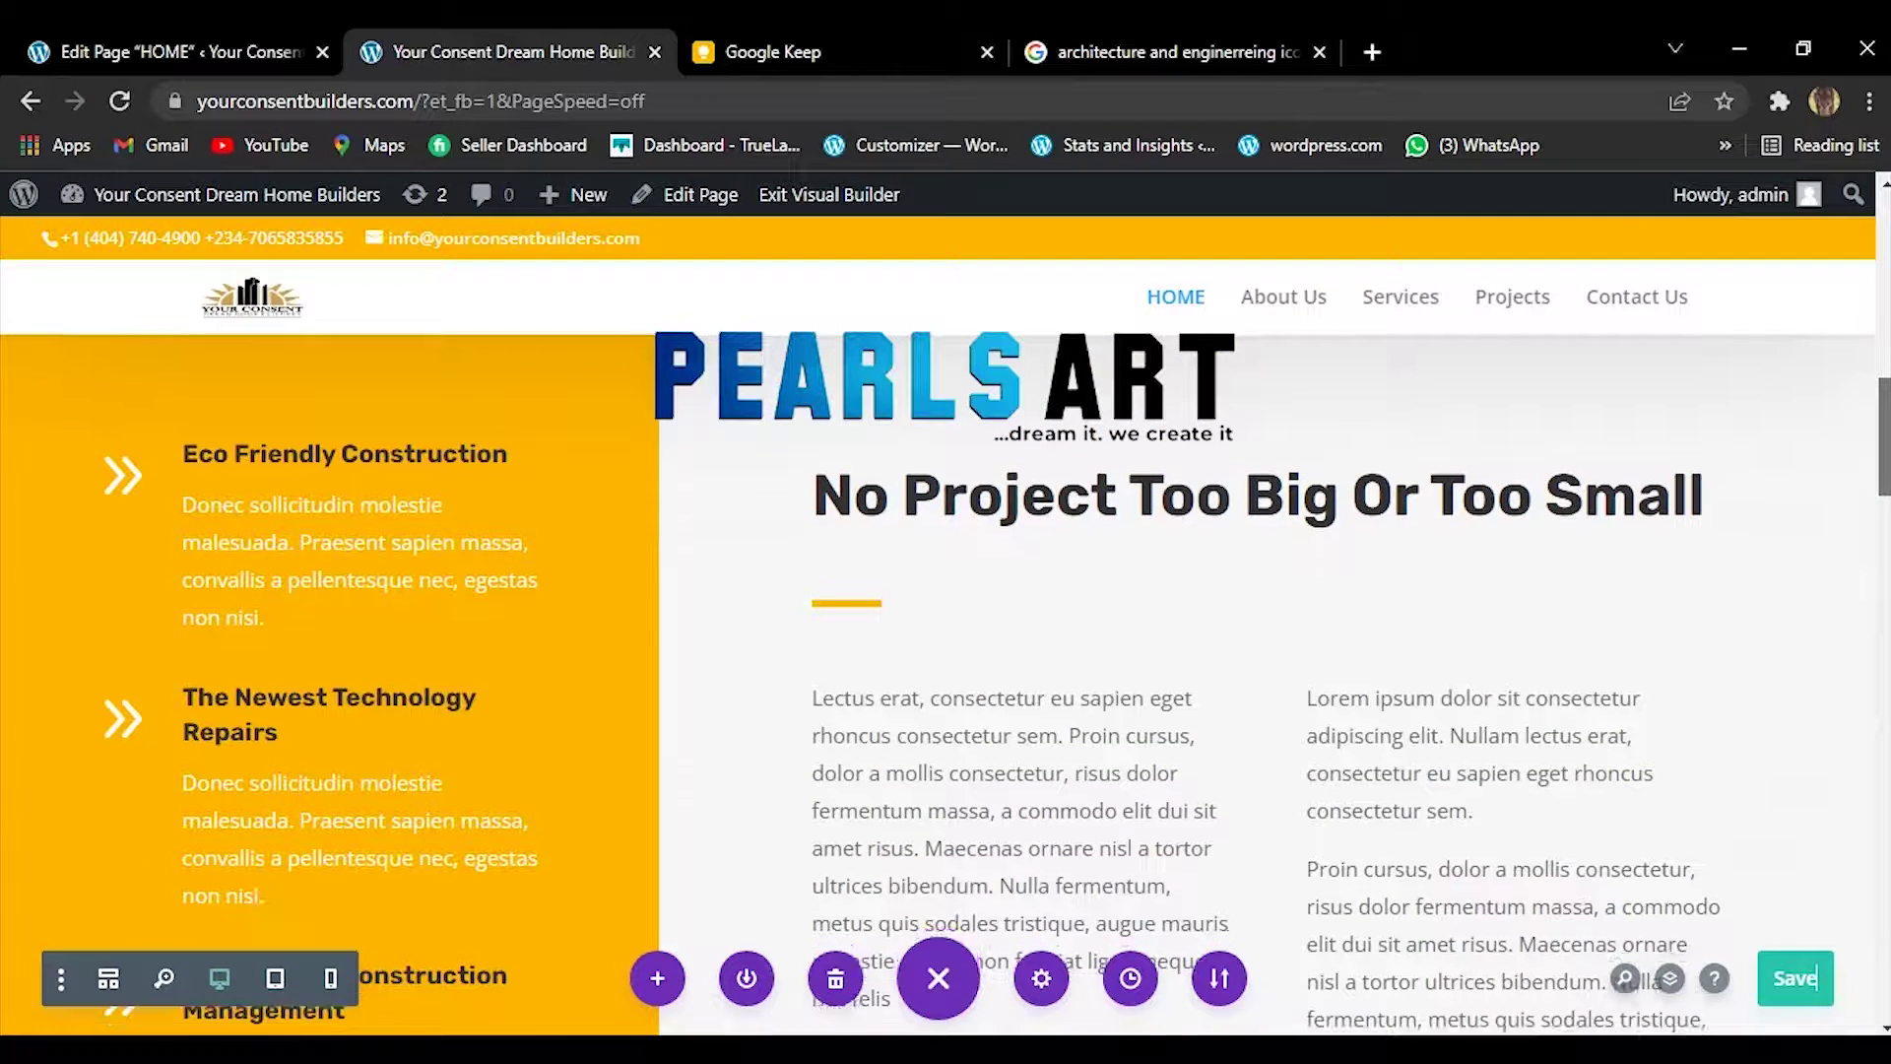
pyautogui.scroll(5, 1886, 463)
pyautogui.scroll(-5, 1886, 463)
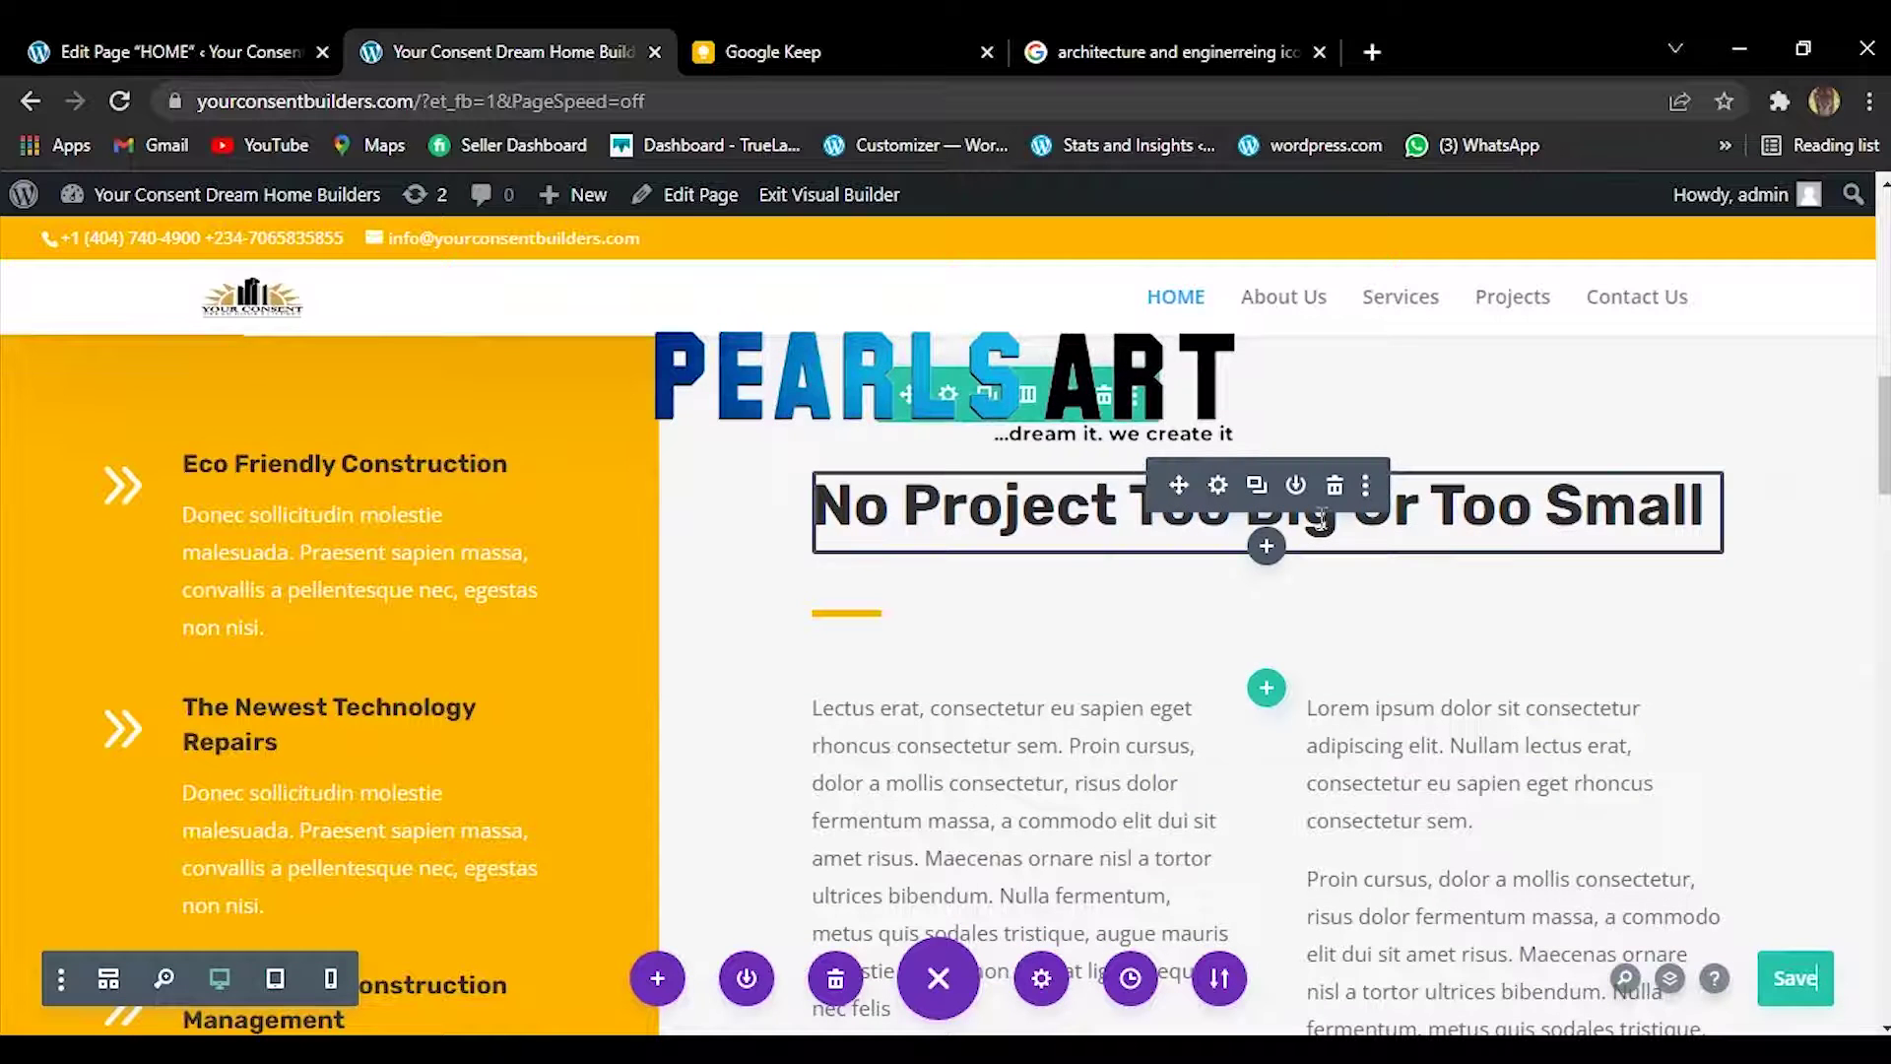
# Copy the 'No Project Too Big Or Too Small' heading module from its options menu.
pyautogui.click(1365, 487)
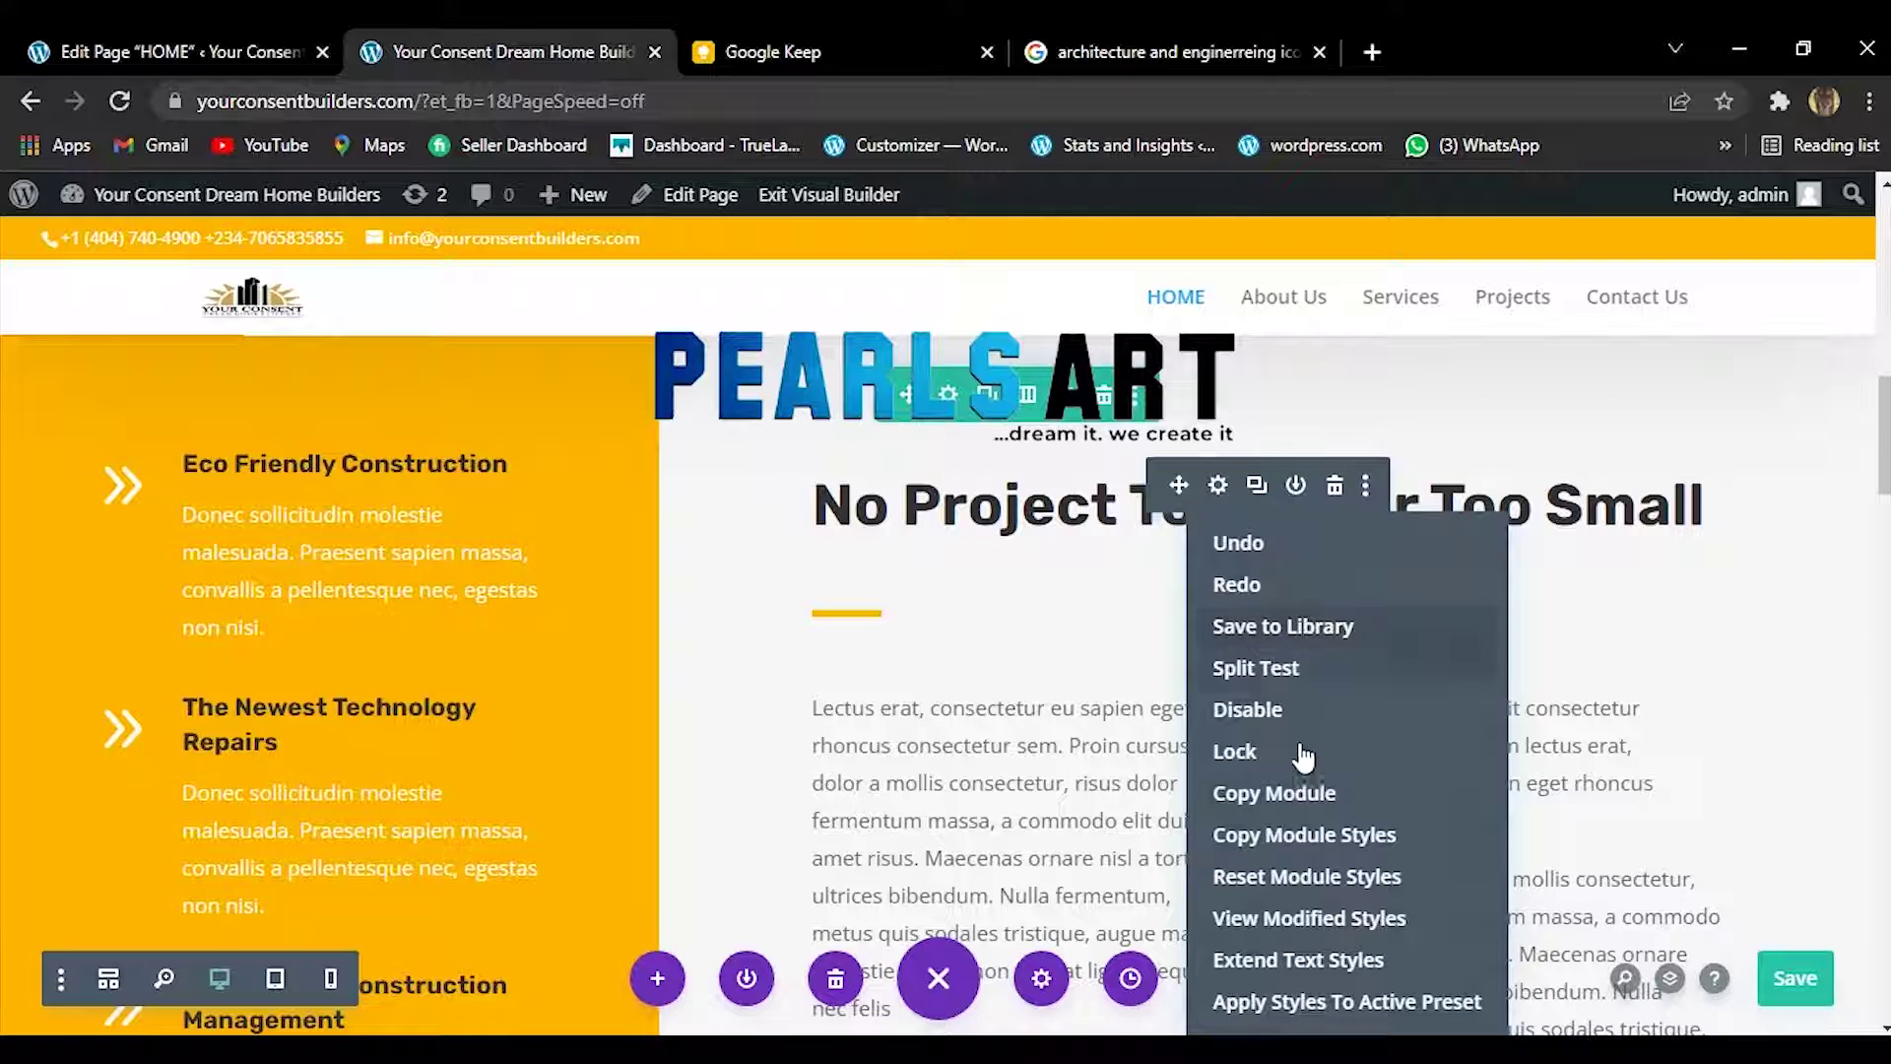
pyautogui.click(1285, 796)
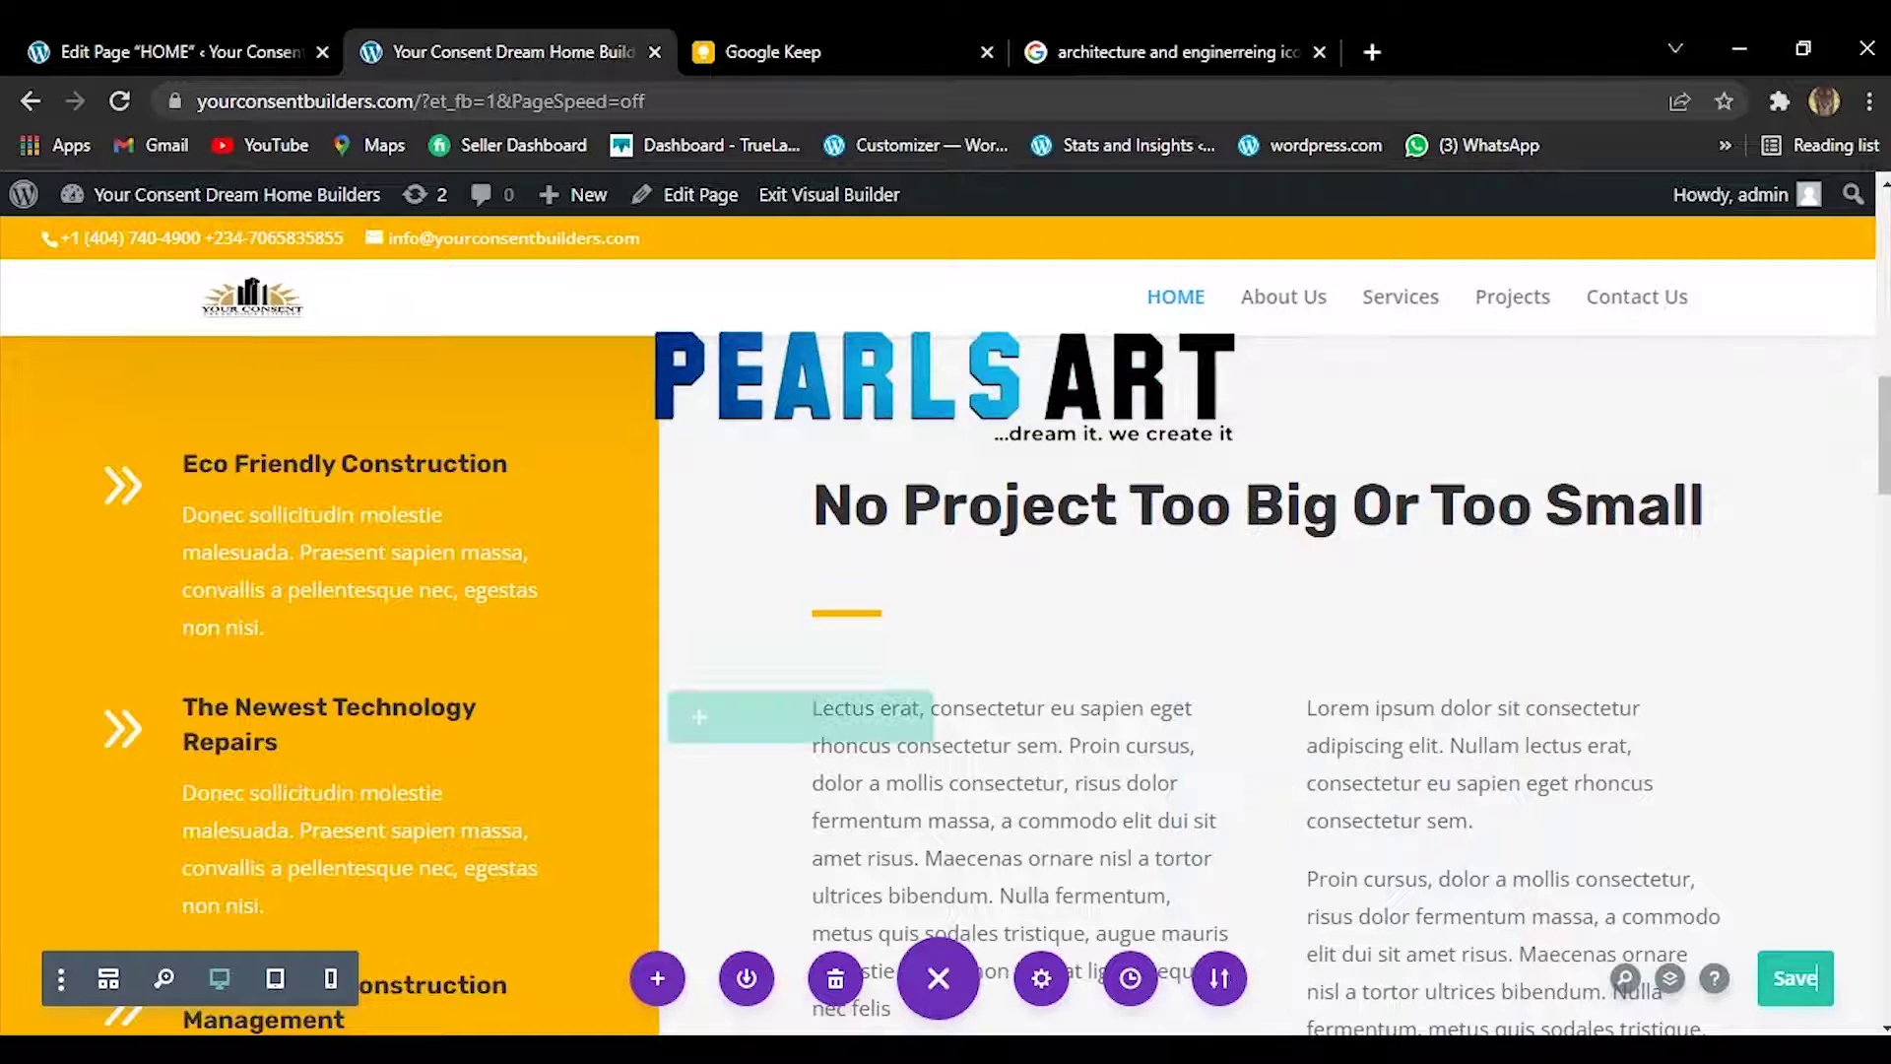
pyautogui.moveTo(1881, 443); pyautogui.dragTo(1883, 300)
pyautogui.scroll(-1, 1883, 300)
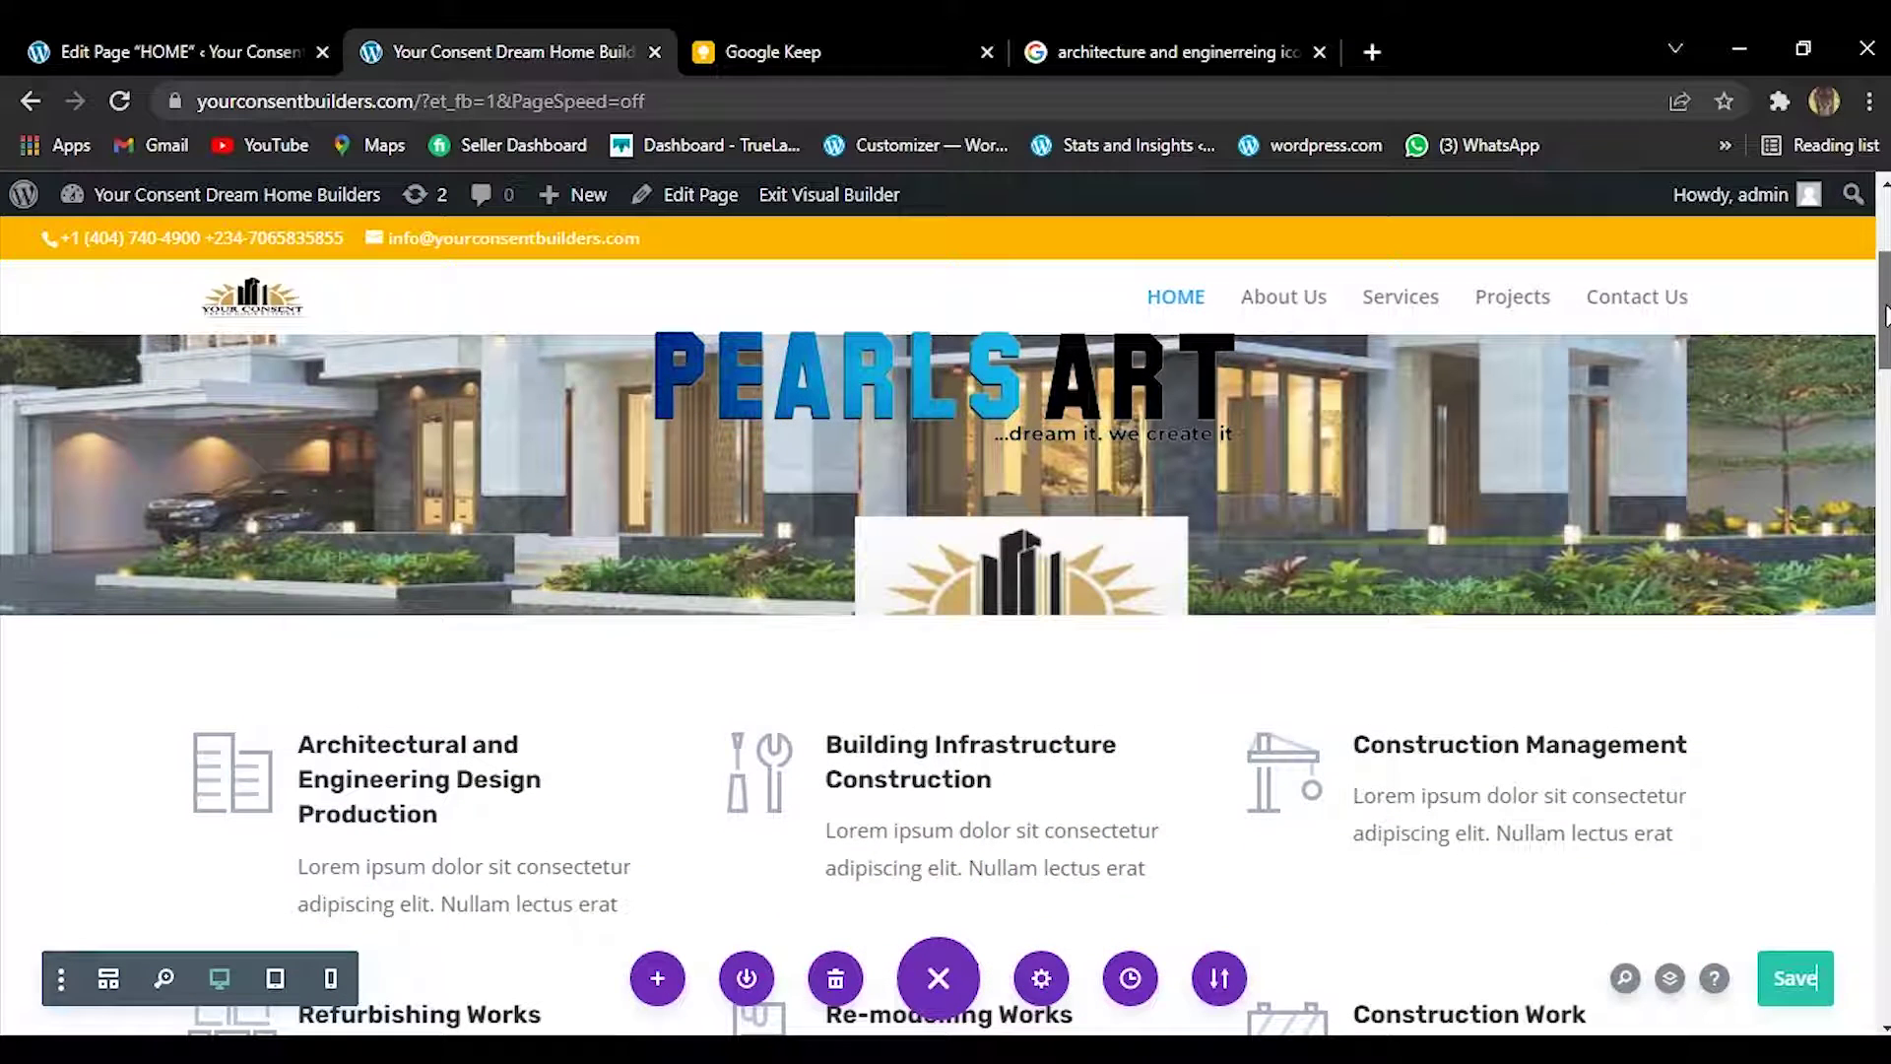
pyautogui.moveTo(928, 663)
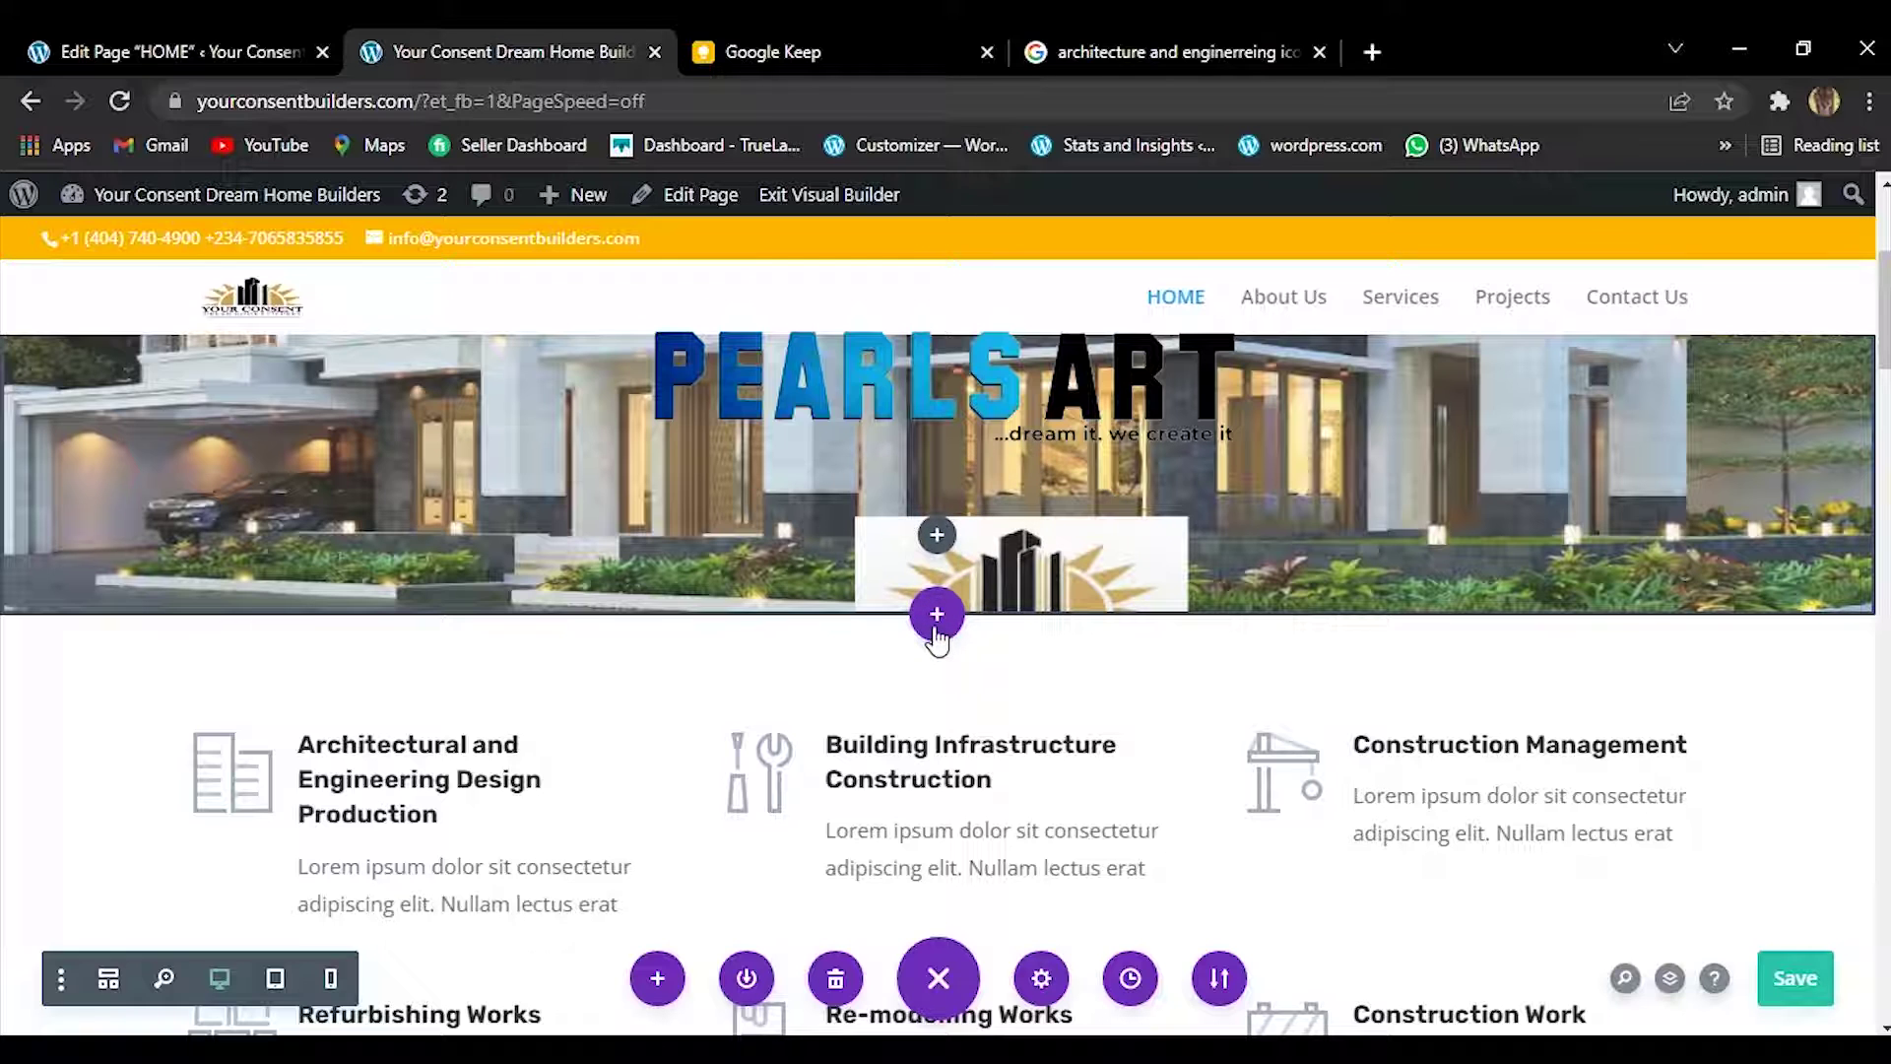
pyautogui.click(931, 538)
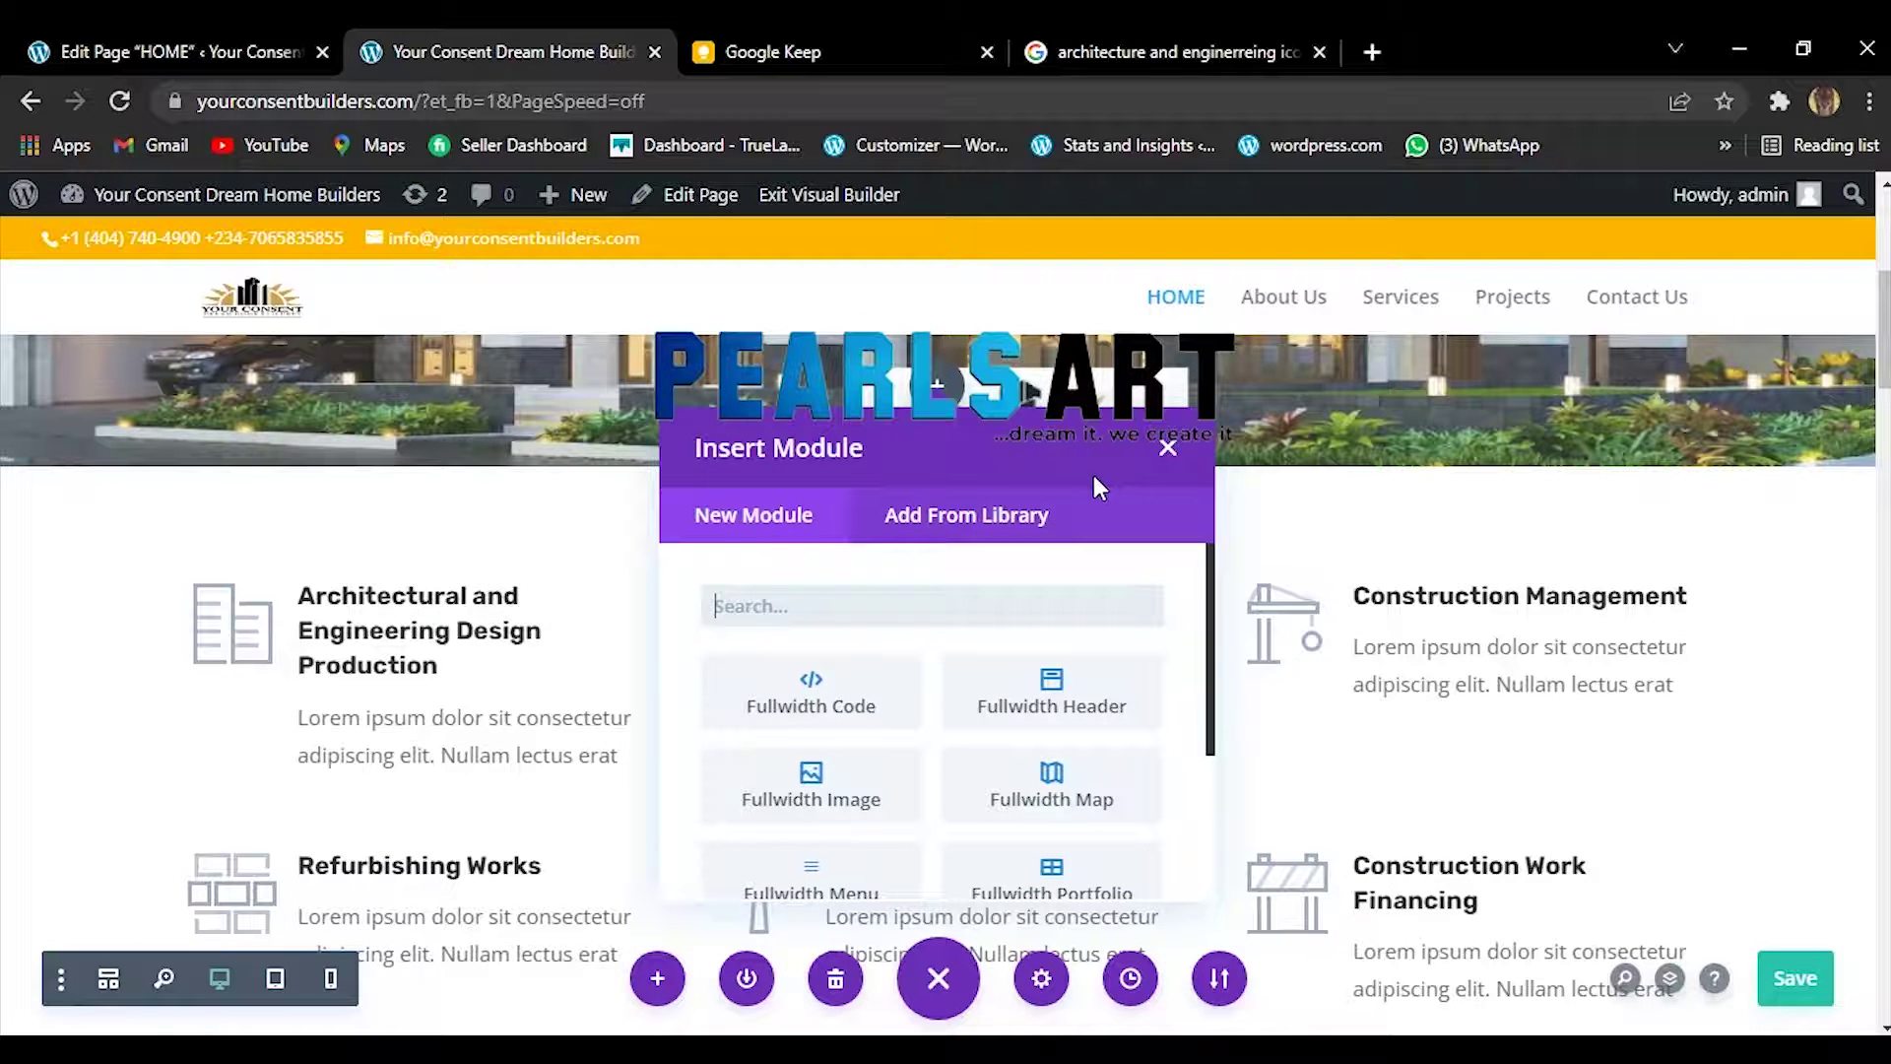
# Add a regular one-column section below the hero banner and insert a Text module into it.
pyautogui.click(1168, 447)
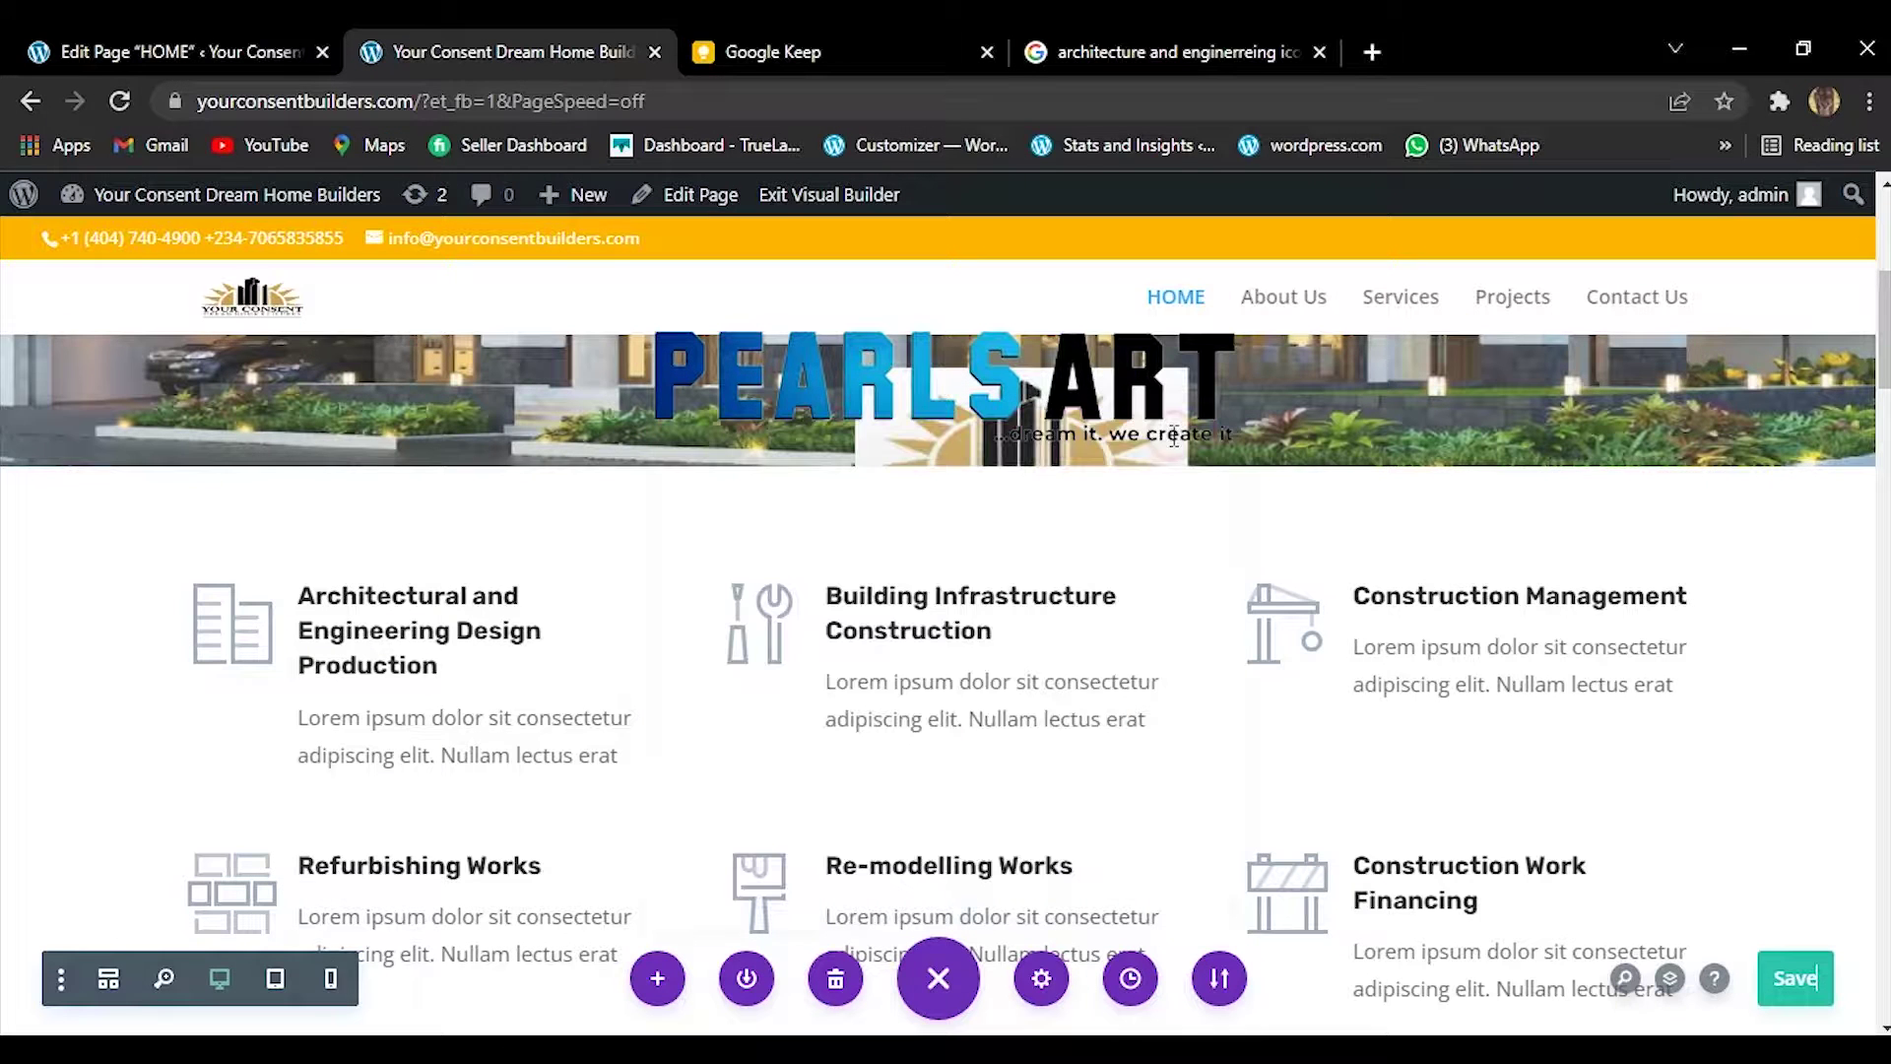
pyautogui.moveTo(981, 466)
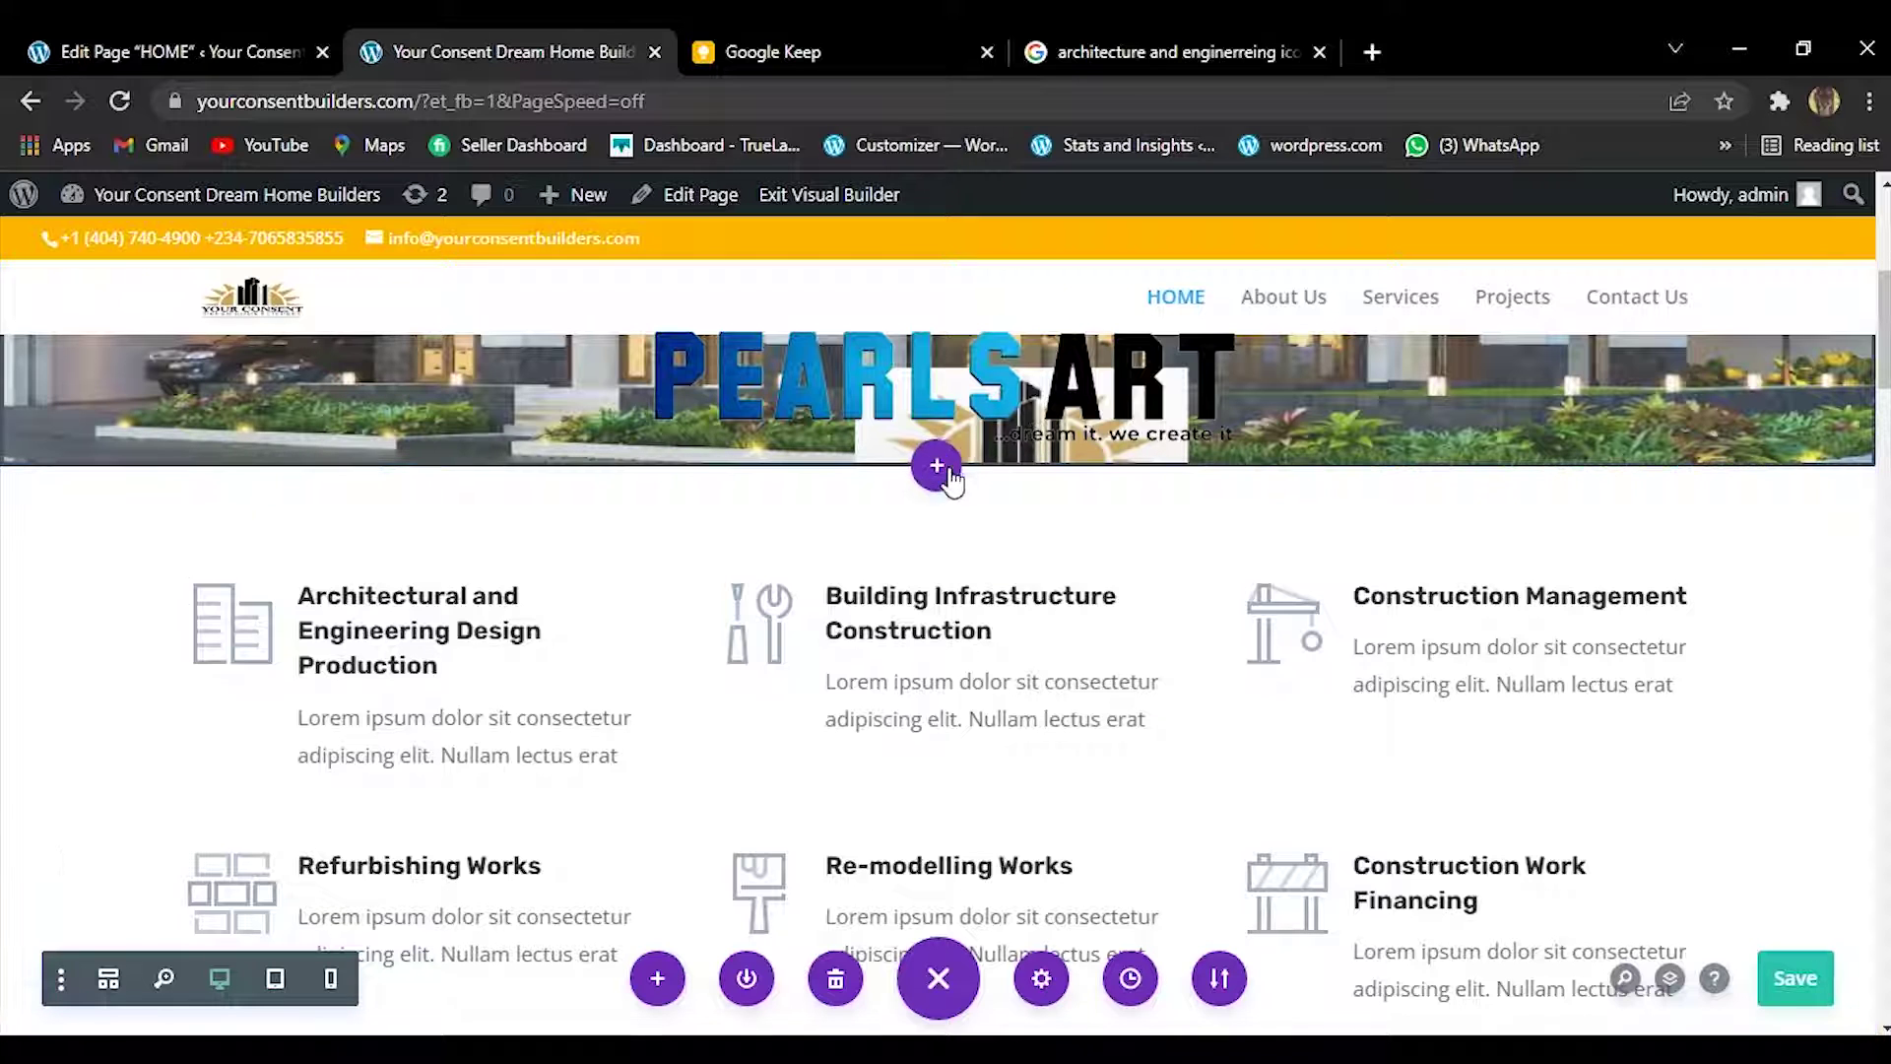
pyautogui.click(940, 469)
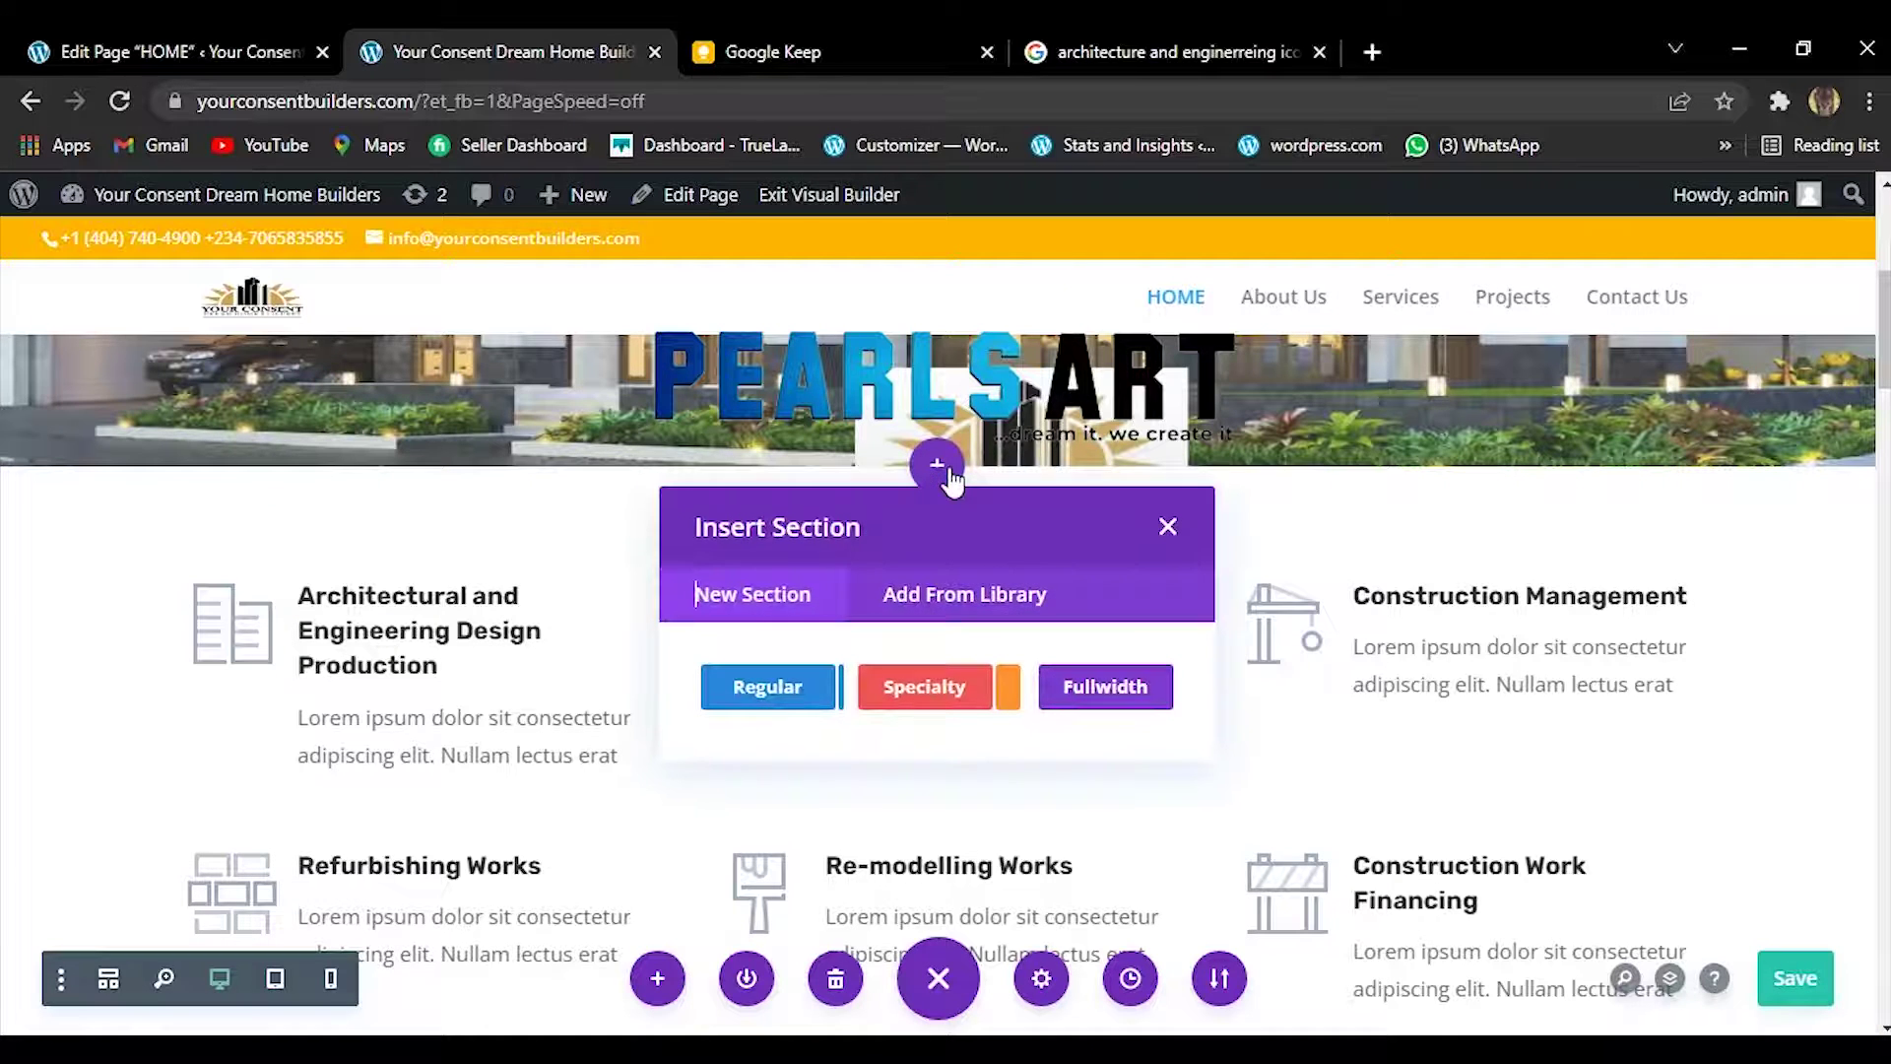
pyautogui.click(820, 687)
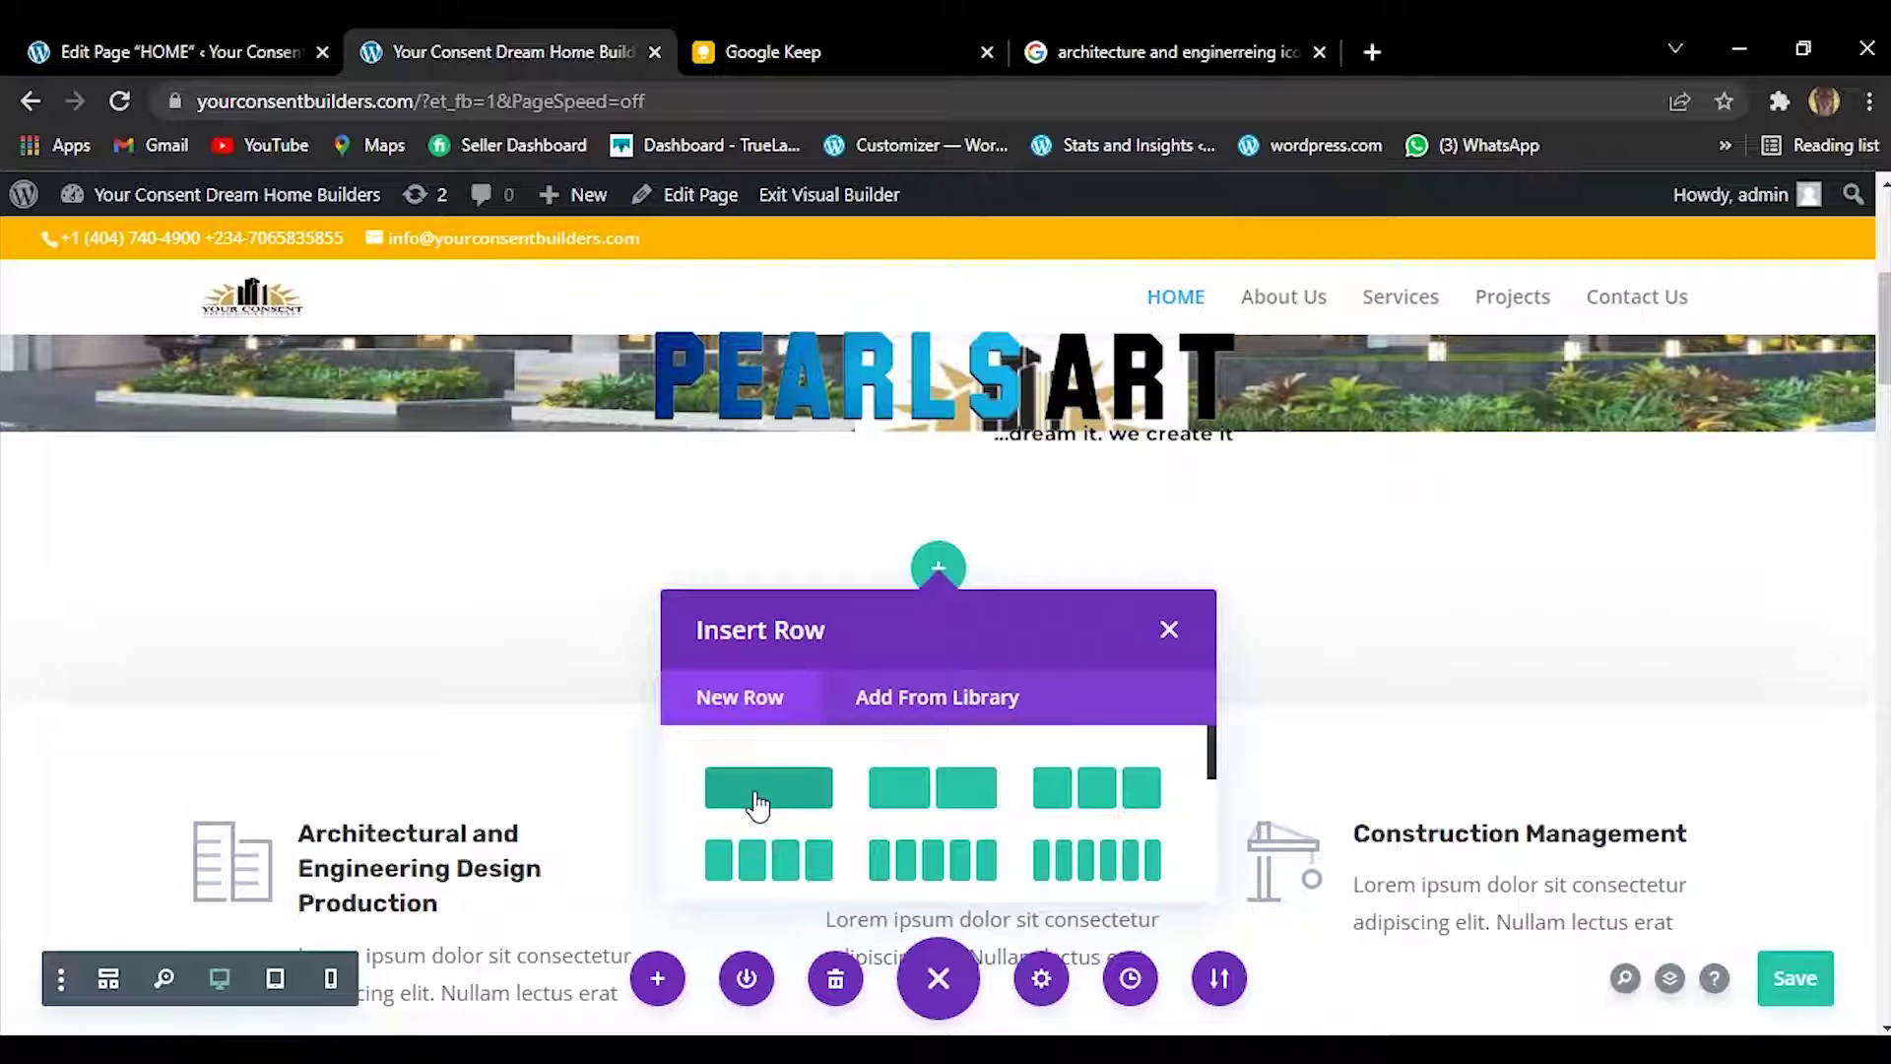
pyautogui.click(758, 805)
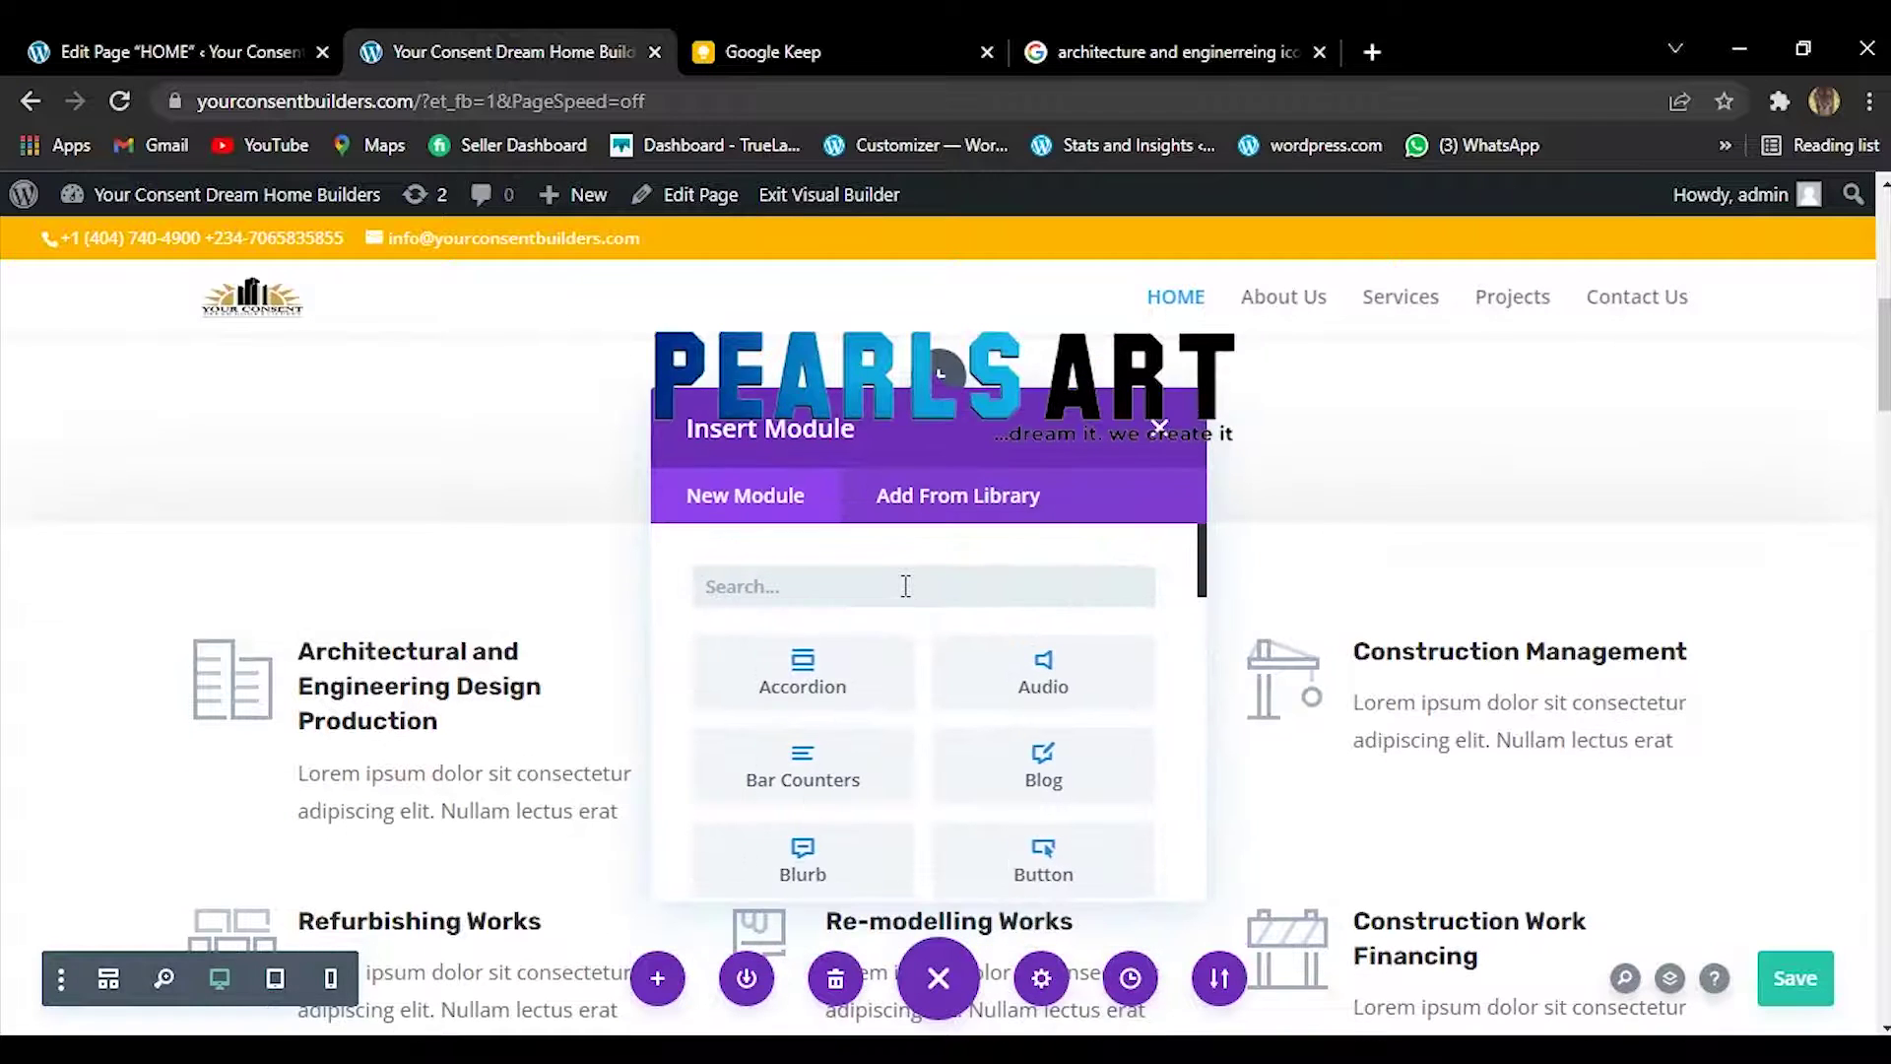
pyautogui.rightClick(905, 586)
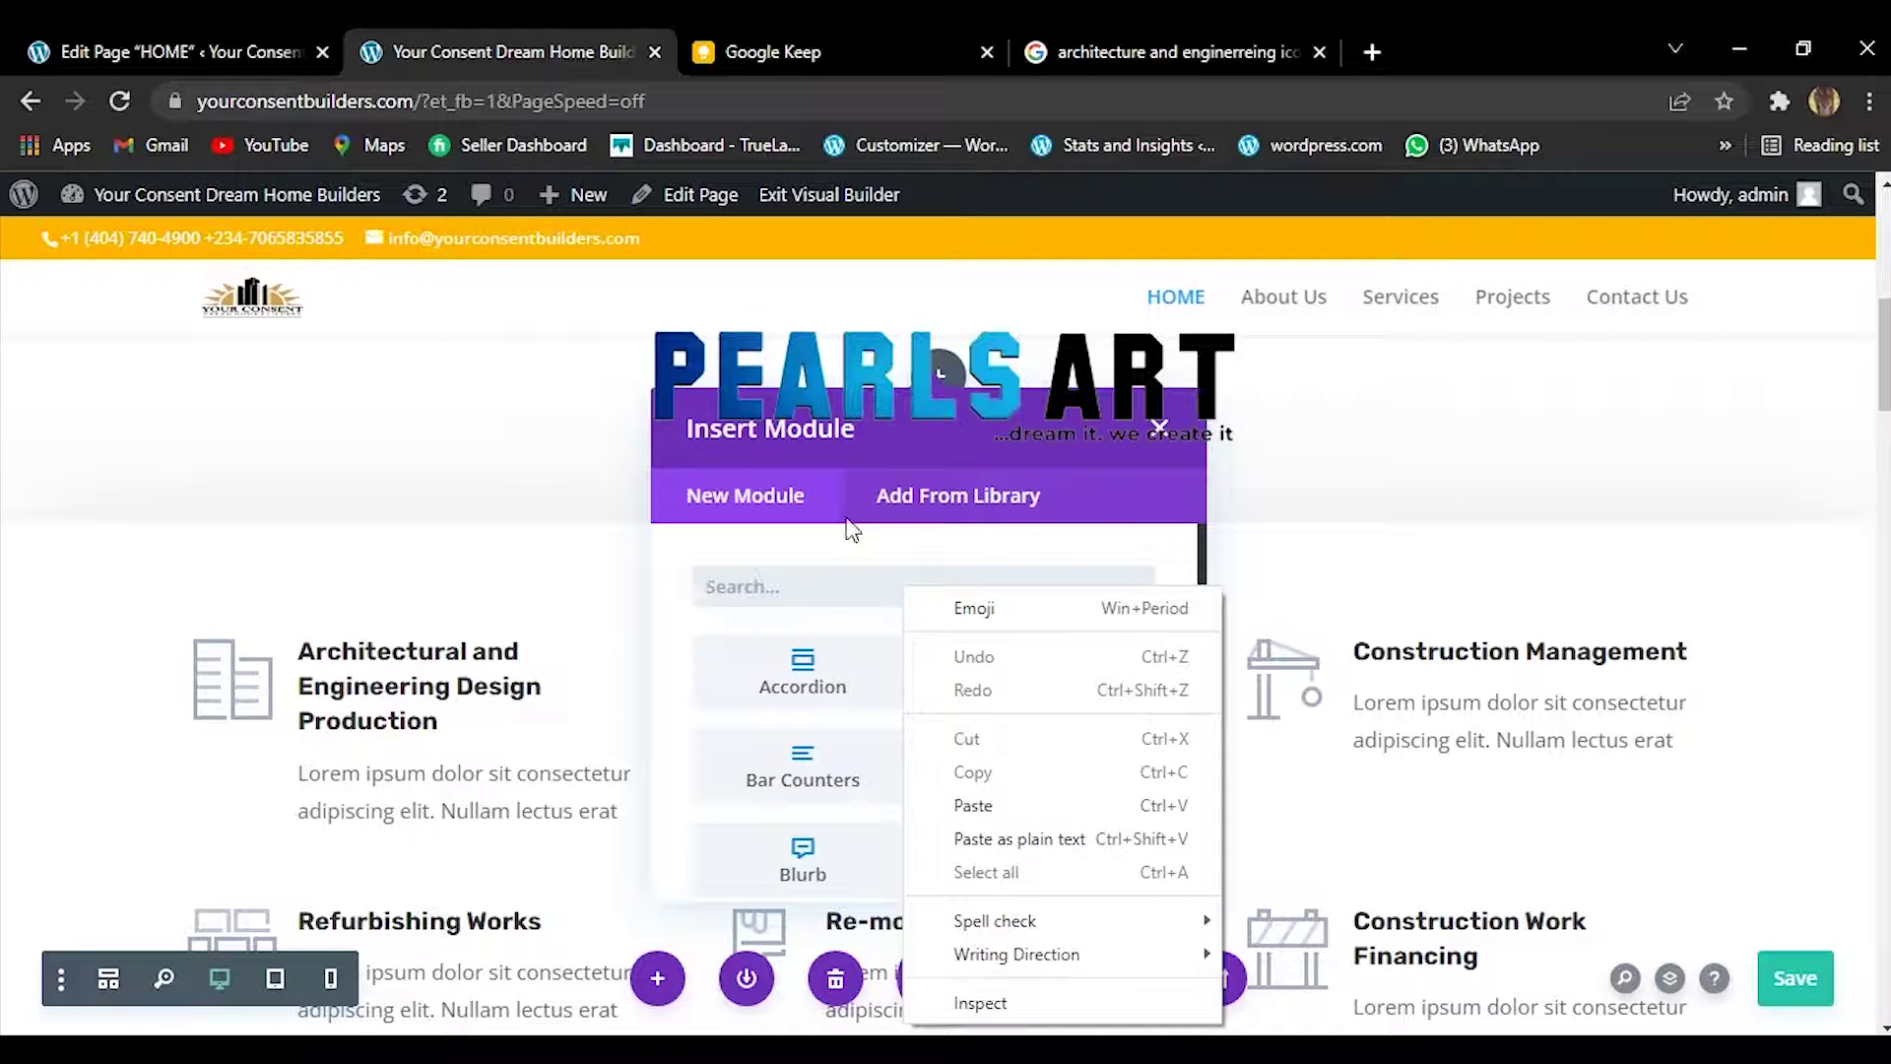
pyautogui.click(793, 493)
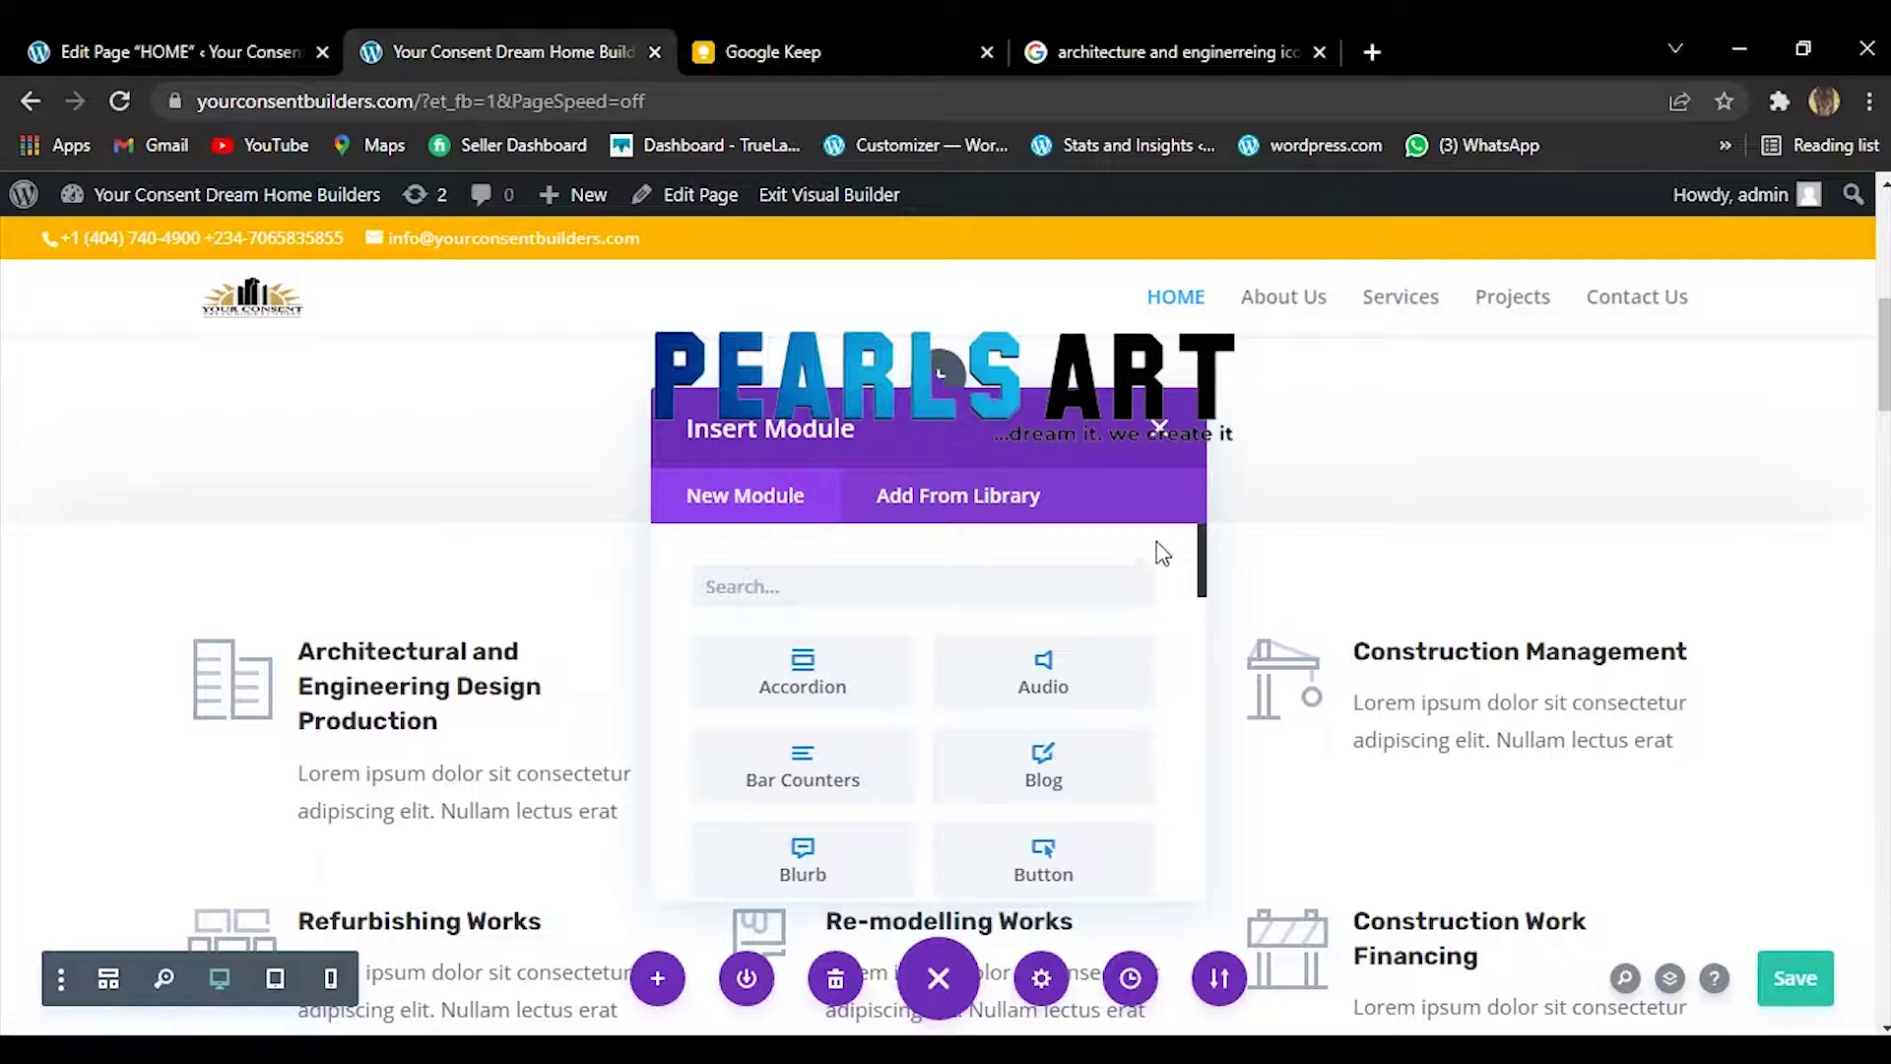
pyautogui.moveTo(1205, 568); pyautogui.dragTo(1146, 869)
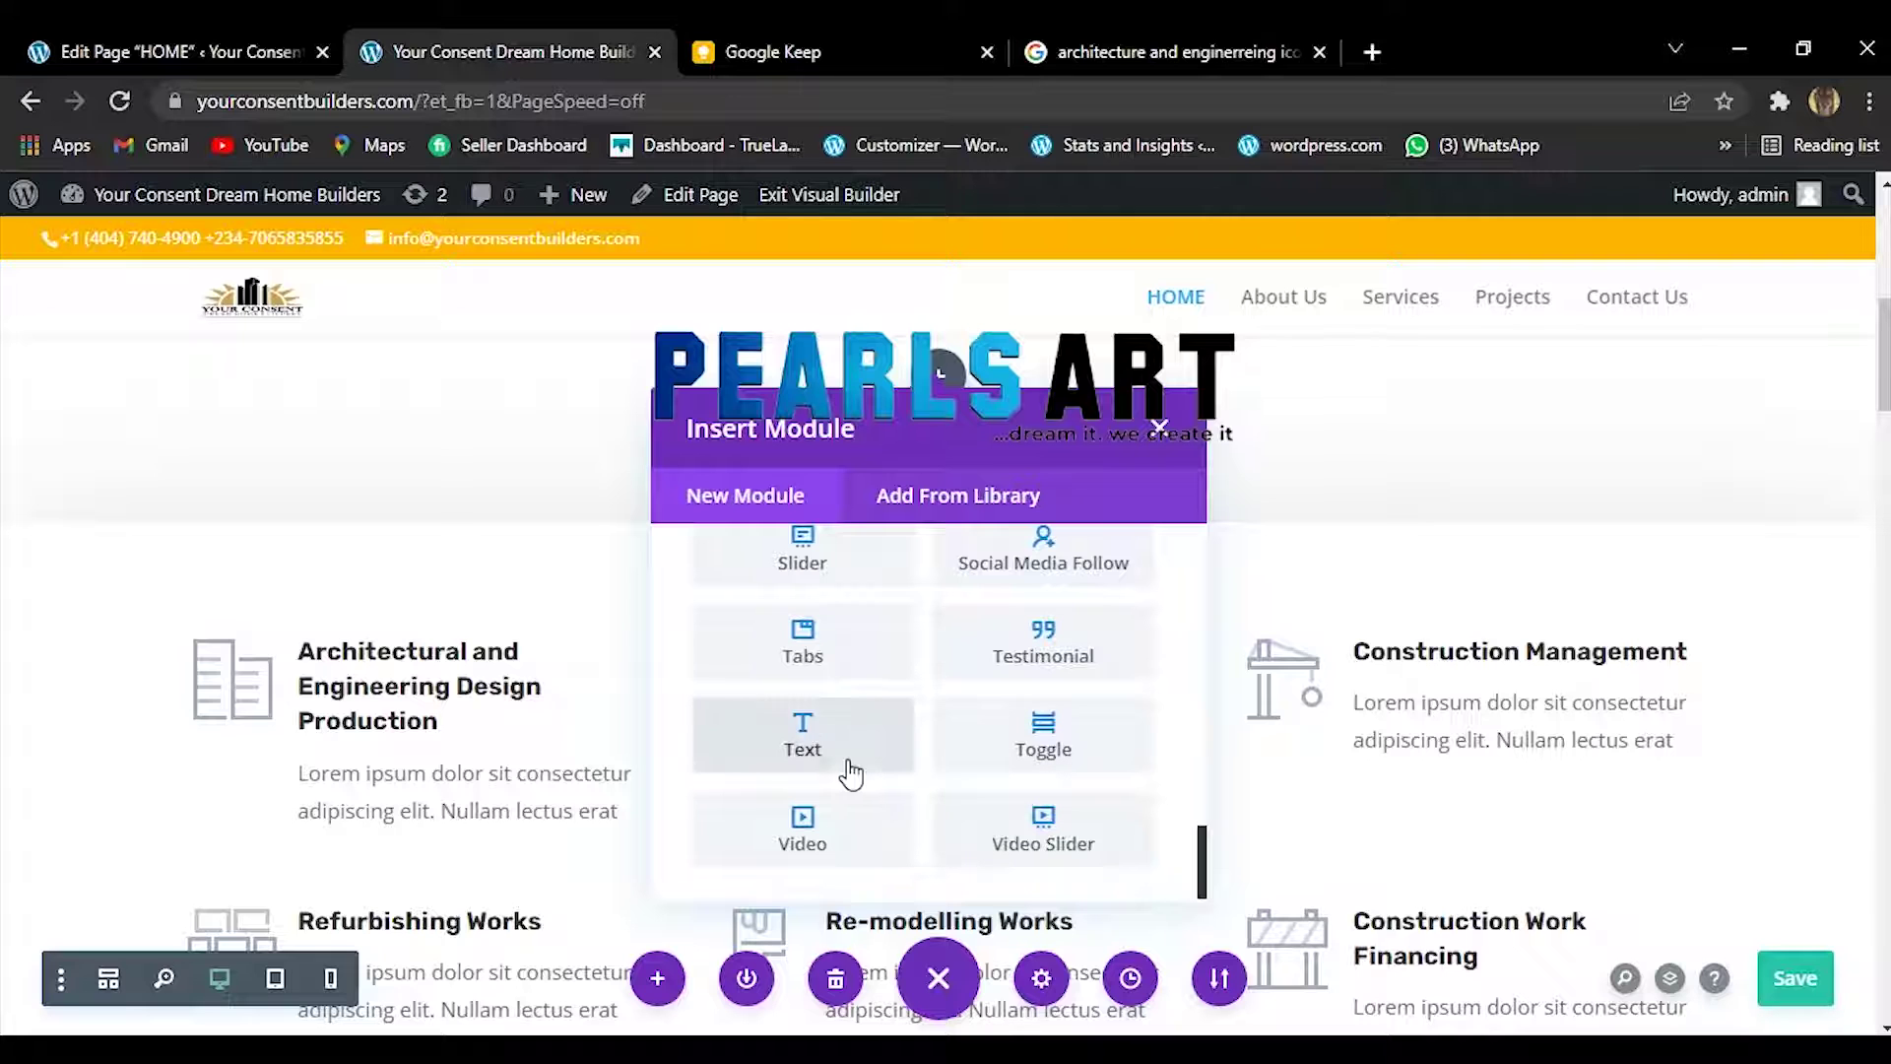
pyautogui.click(851, 775)
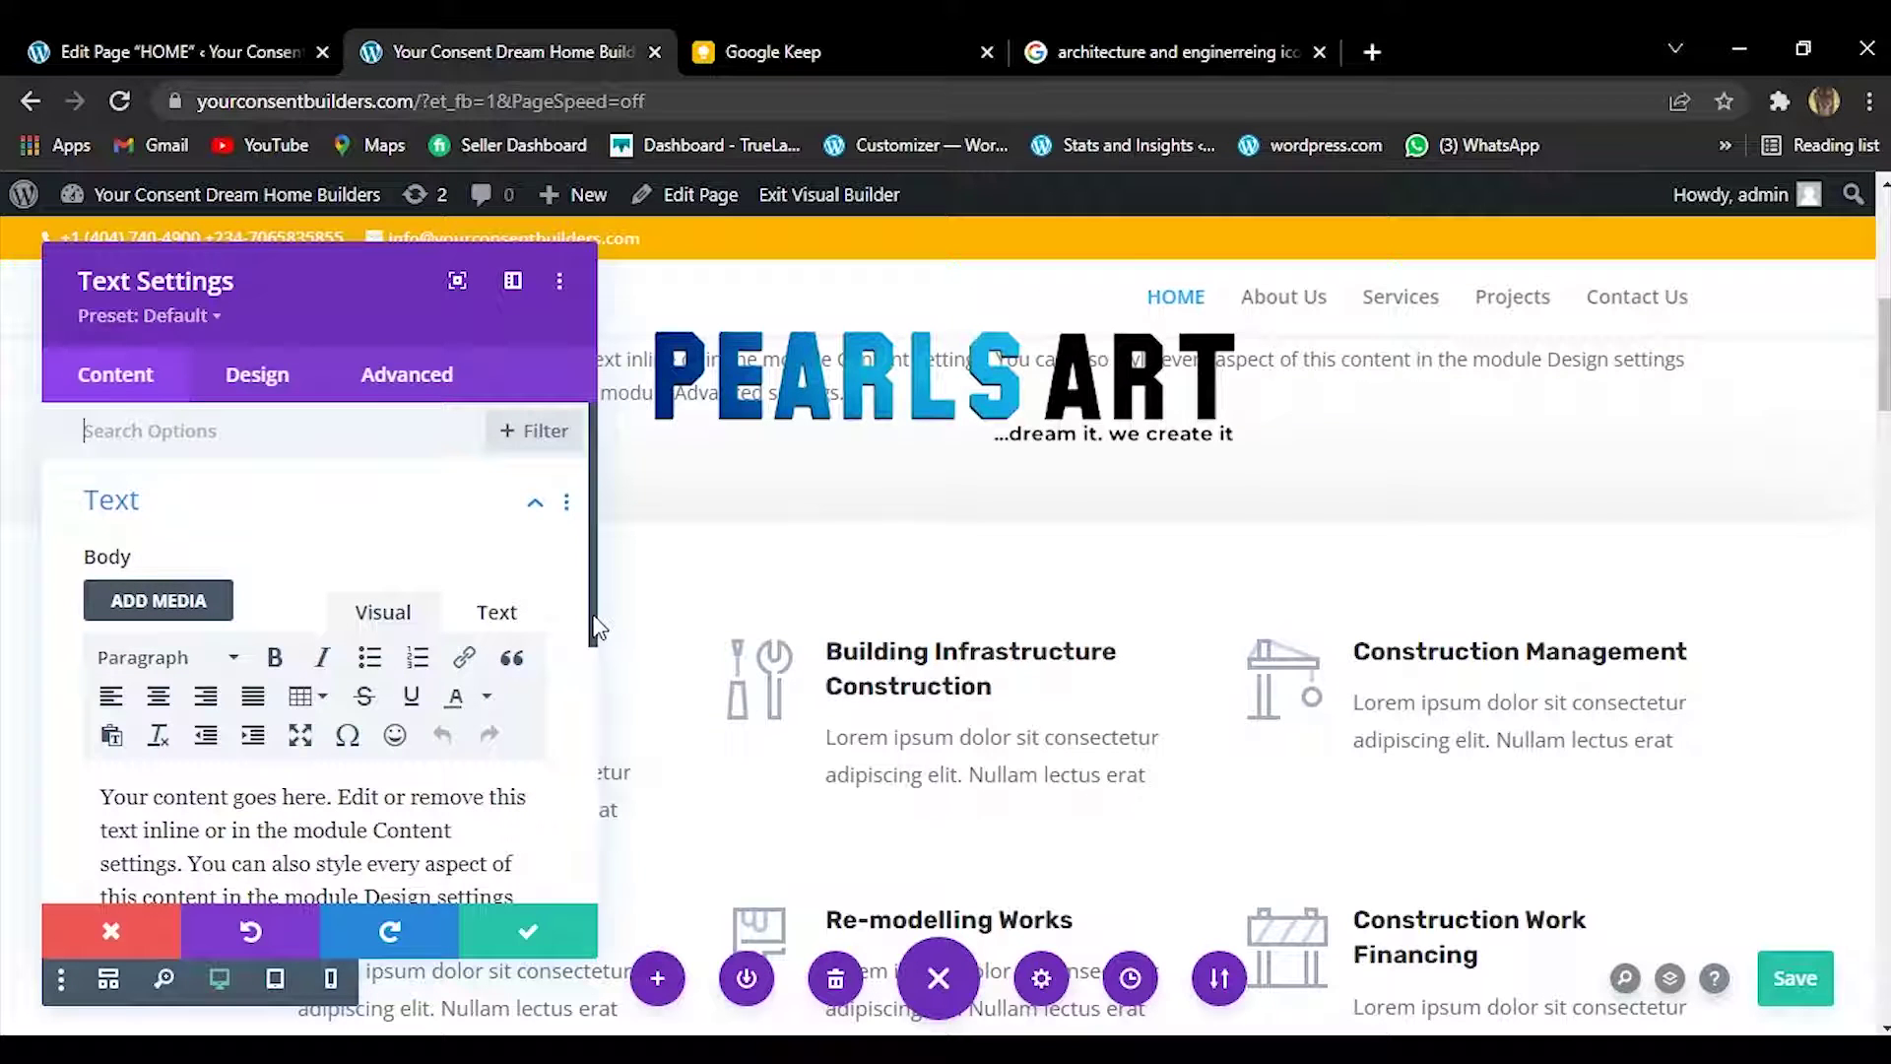
# Replace the placeholder with 'OUR SERVICES' formatted as Heading 1 and save the module.
pyautogui.scroll(-5, 596, 628)
pyautogui.scroll(3, 563, 642)
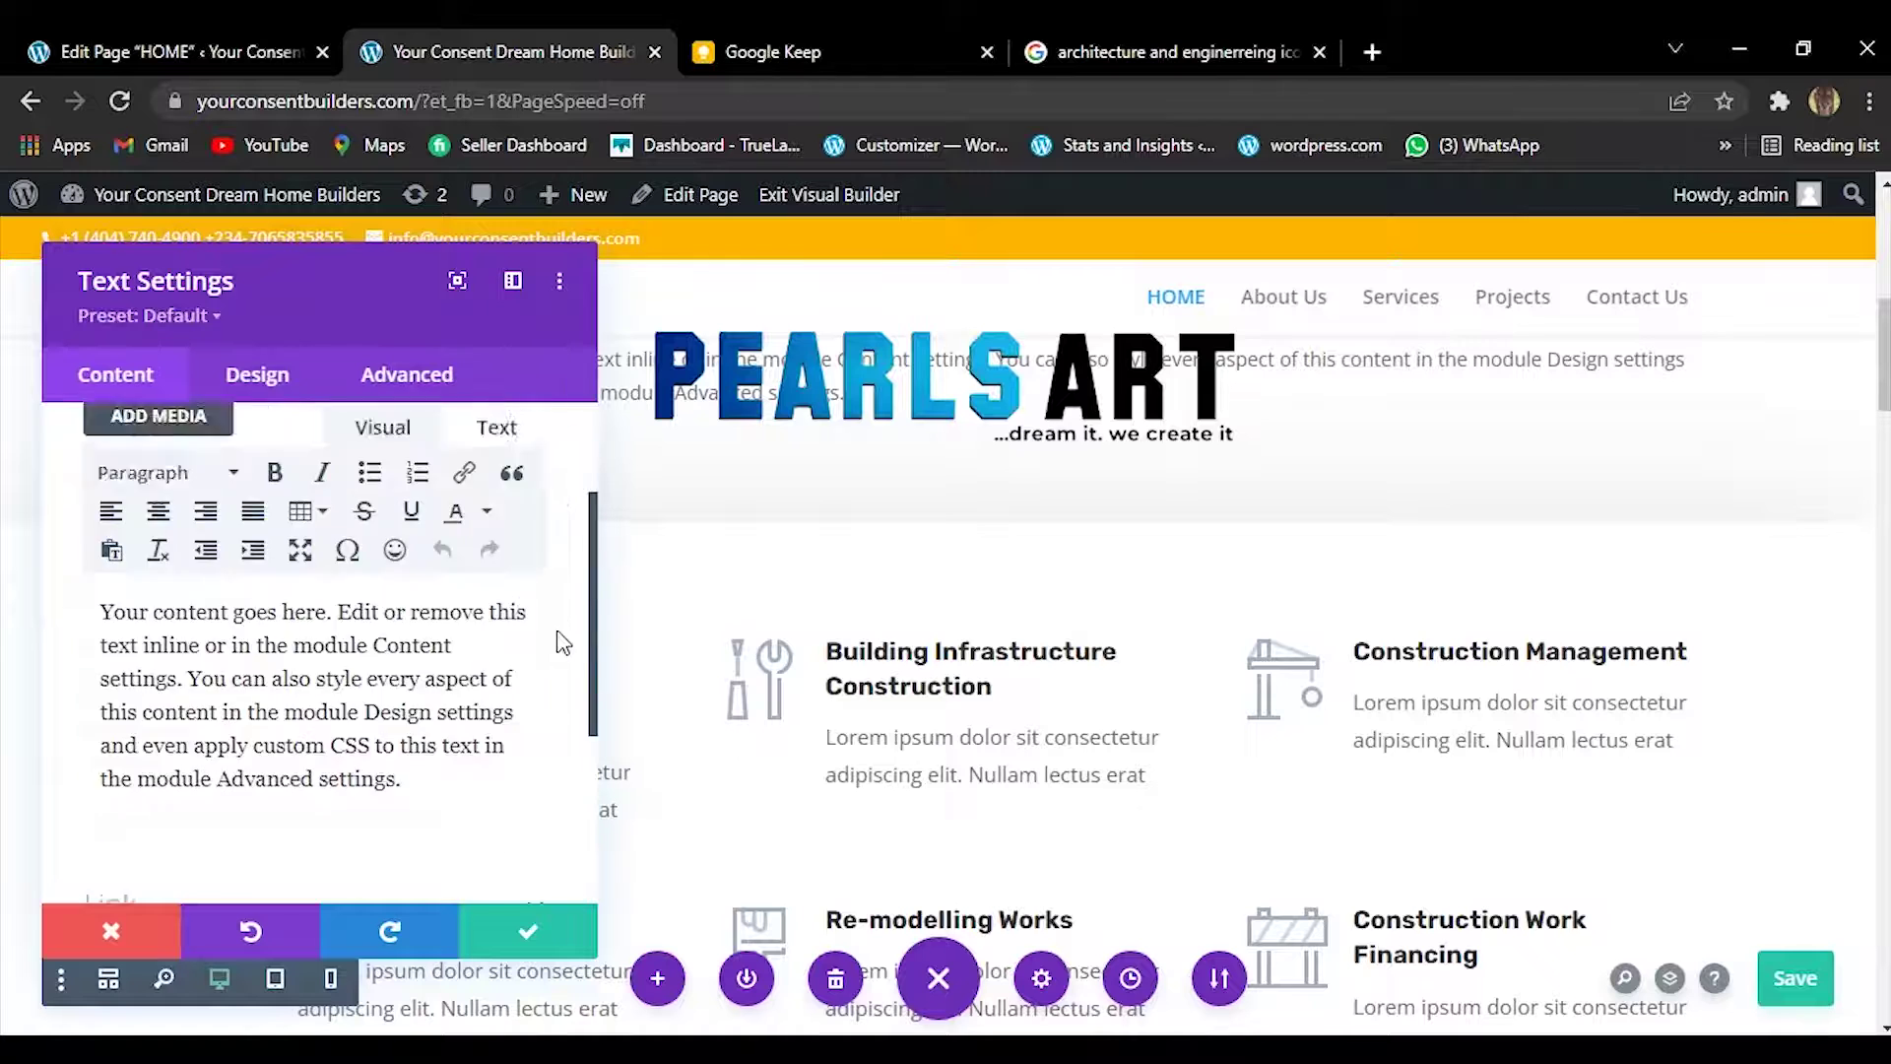
pyautogui.scroll(2, 563, 642)
pyautogui.scroll(-2, 561, 630)
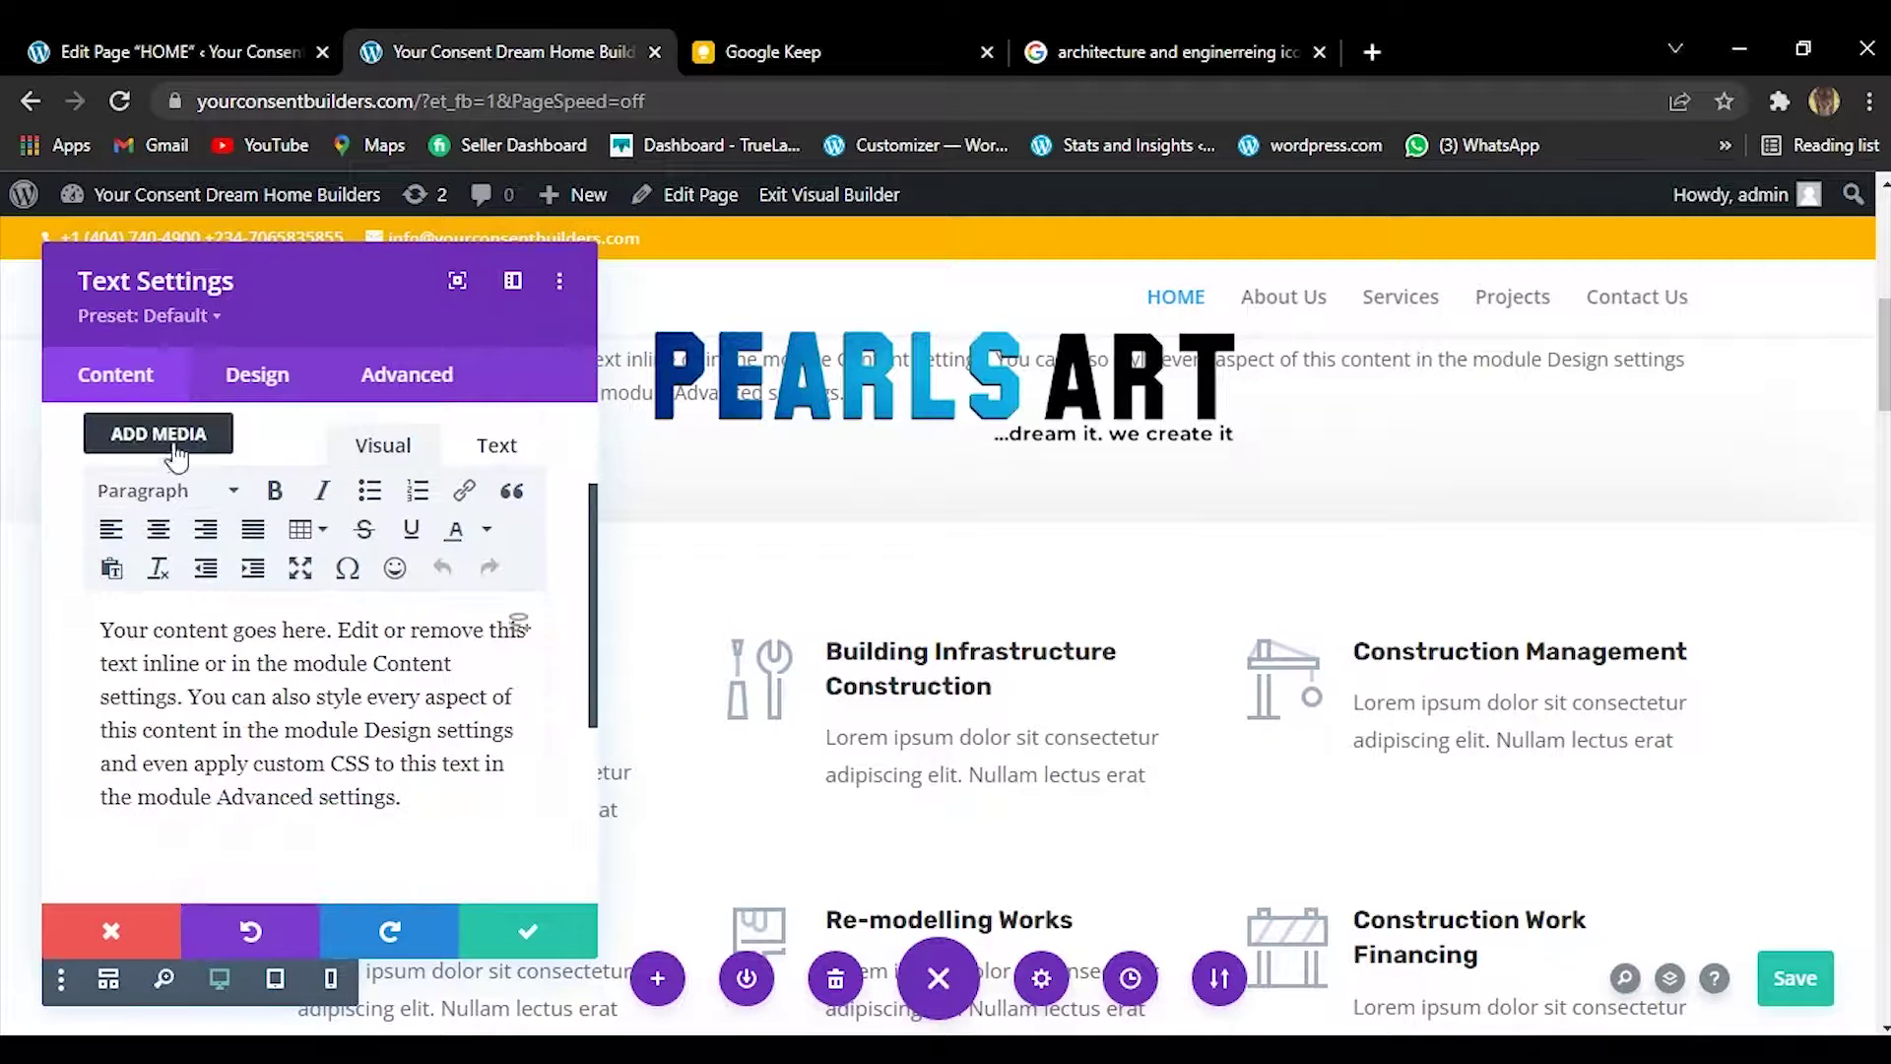
pyautogui.click(223, 493)
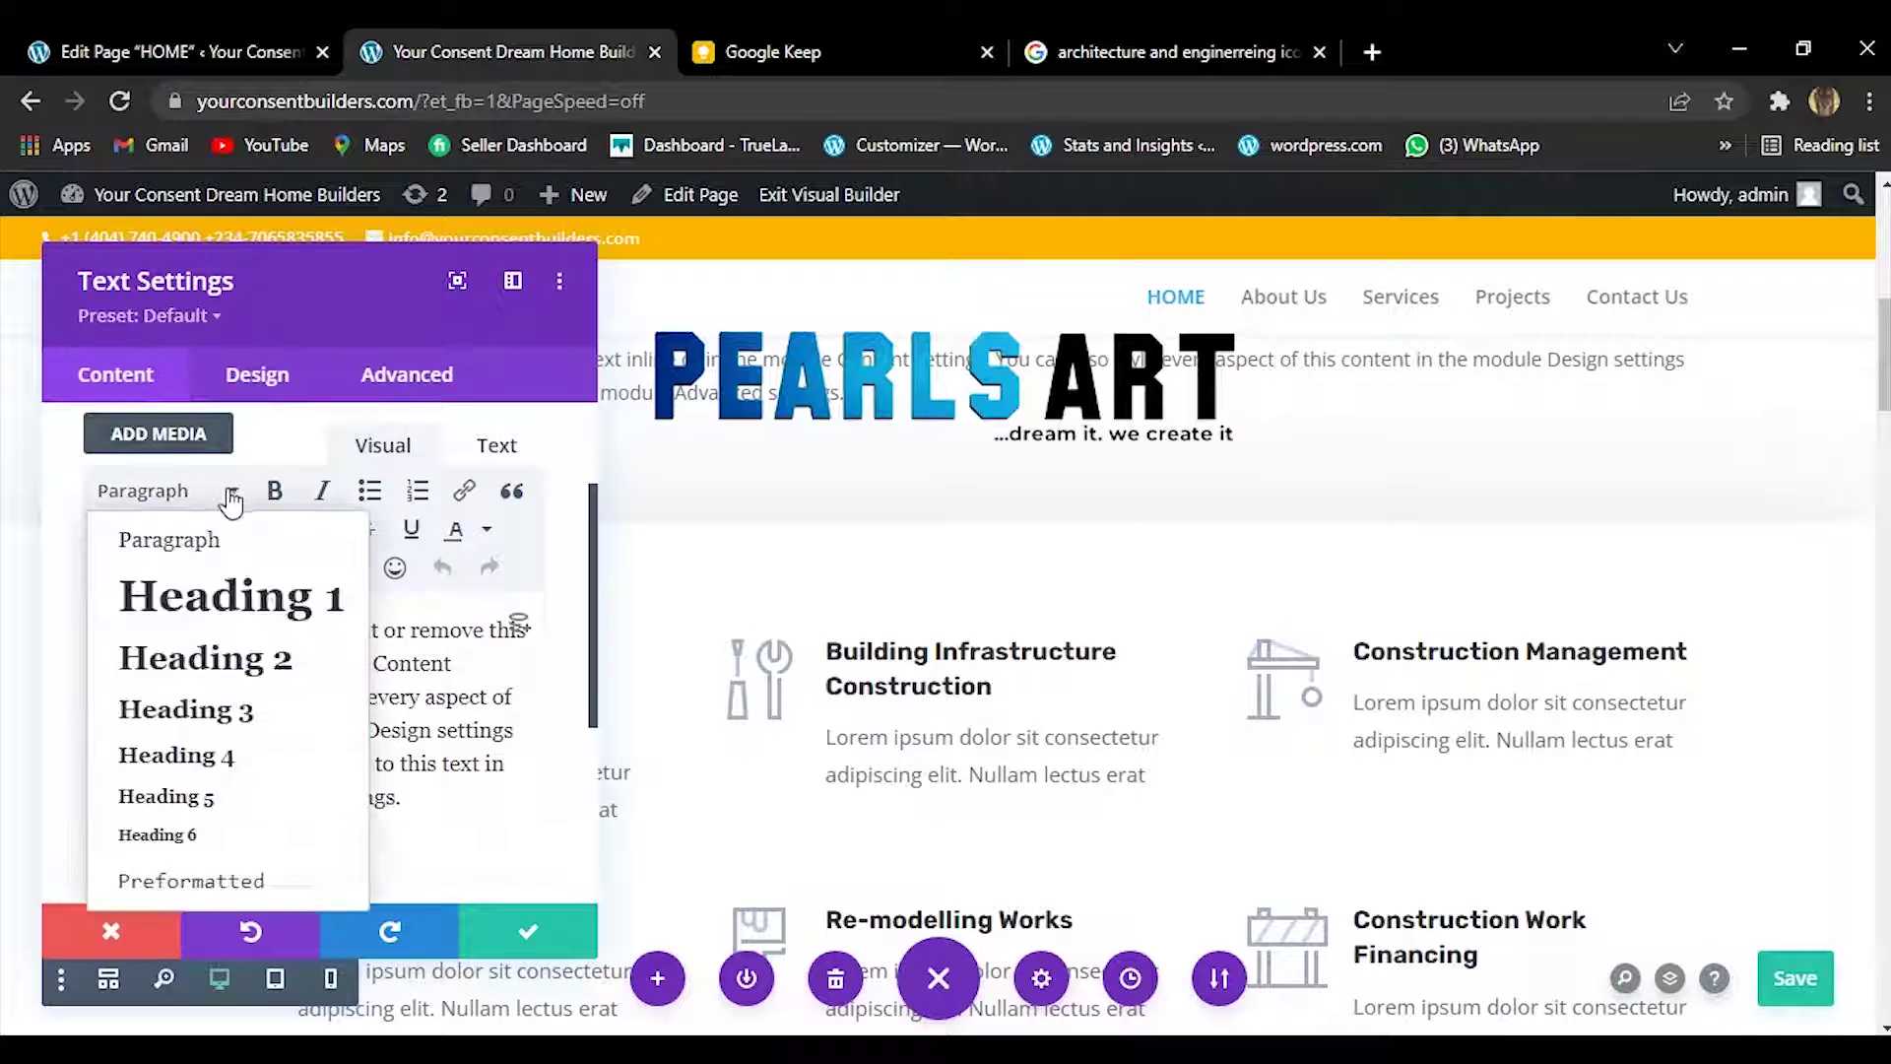
pyautogui.click(237, 611)
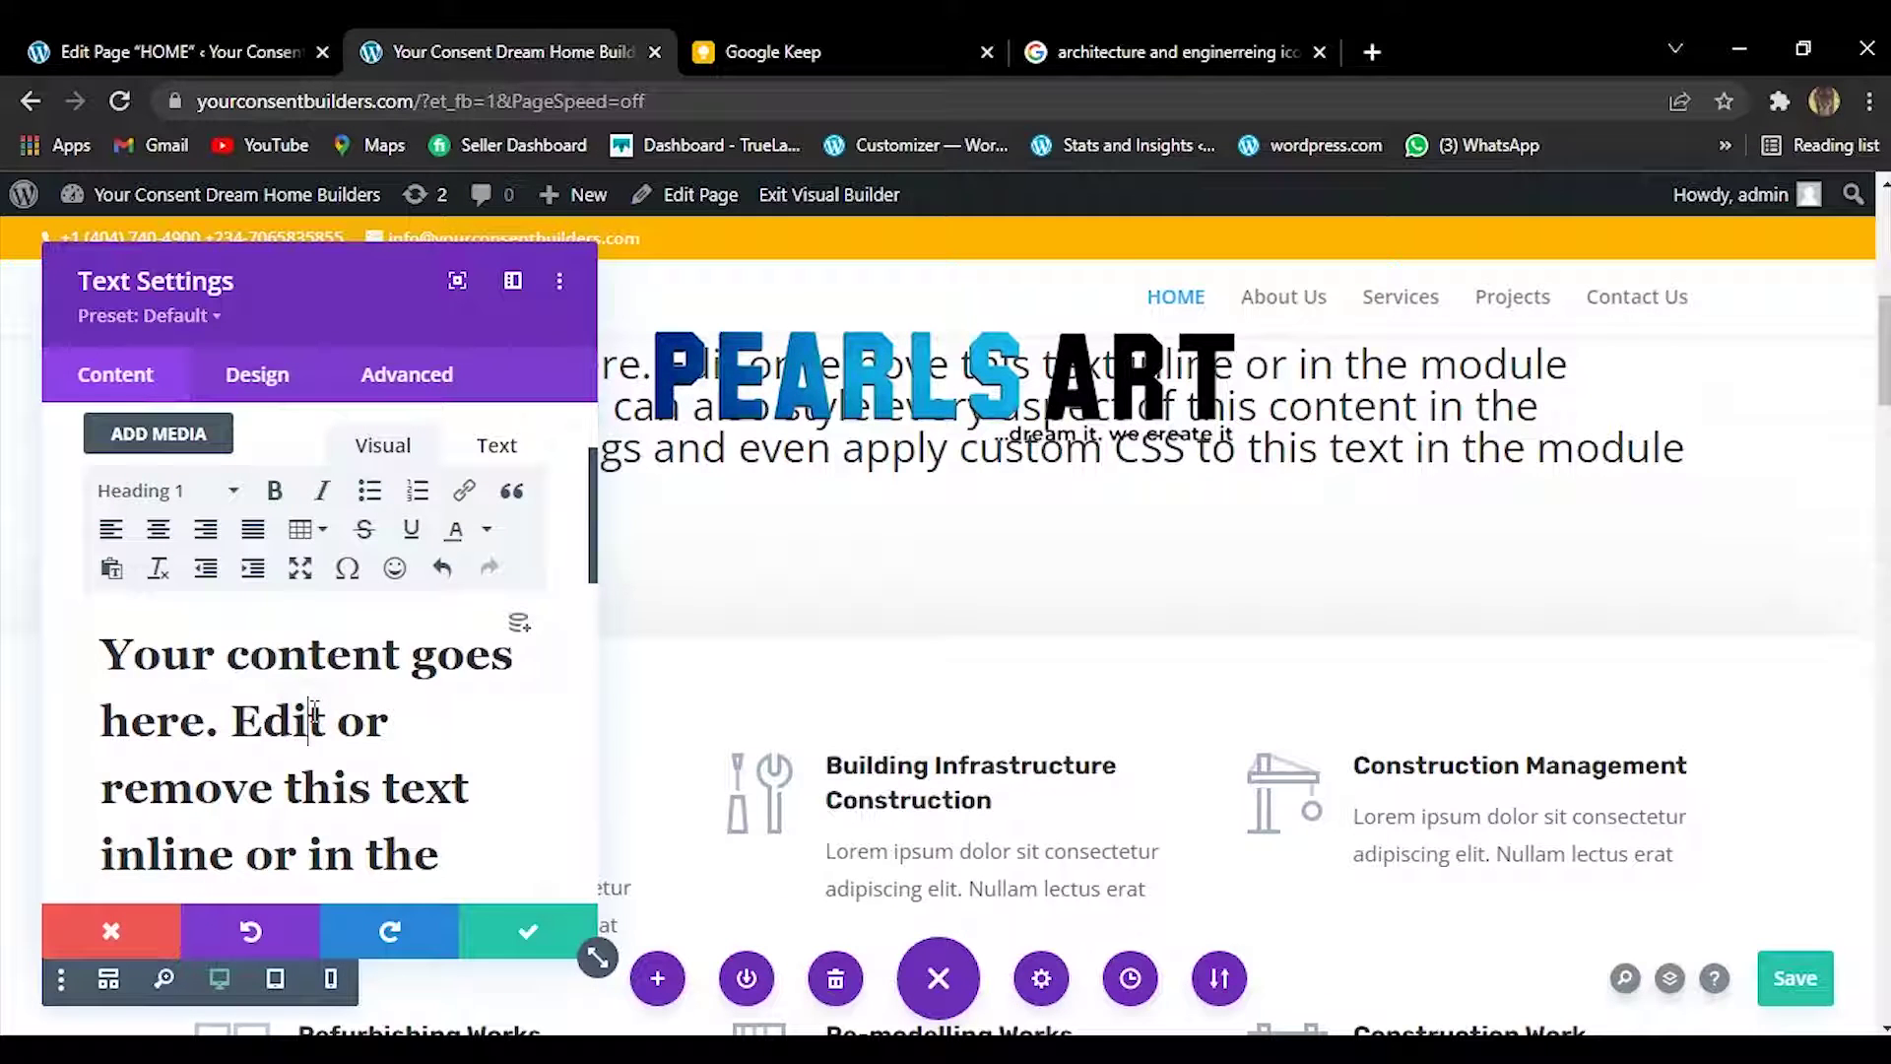
pyautogui.hotkey('ctrl', 'a')
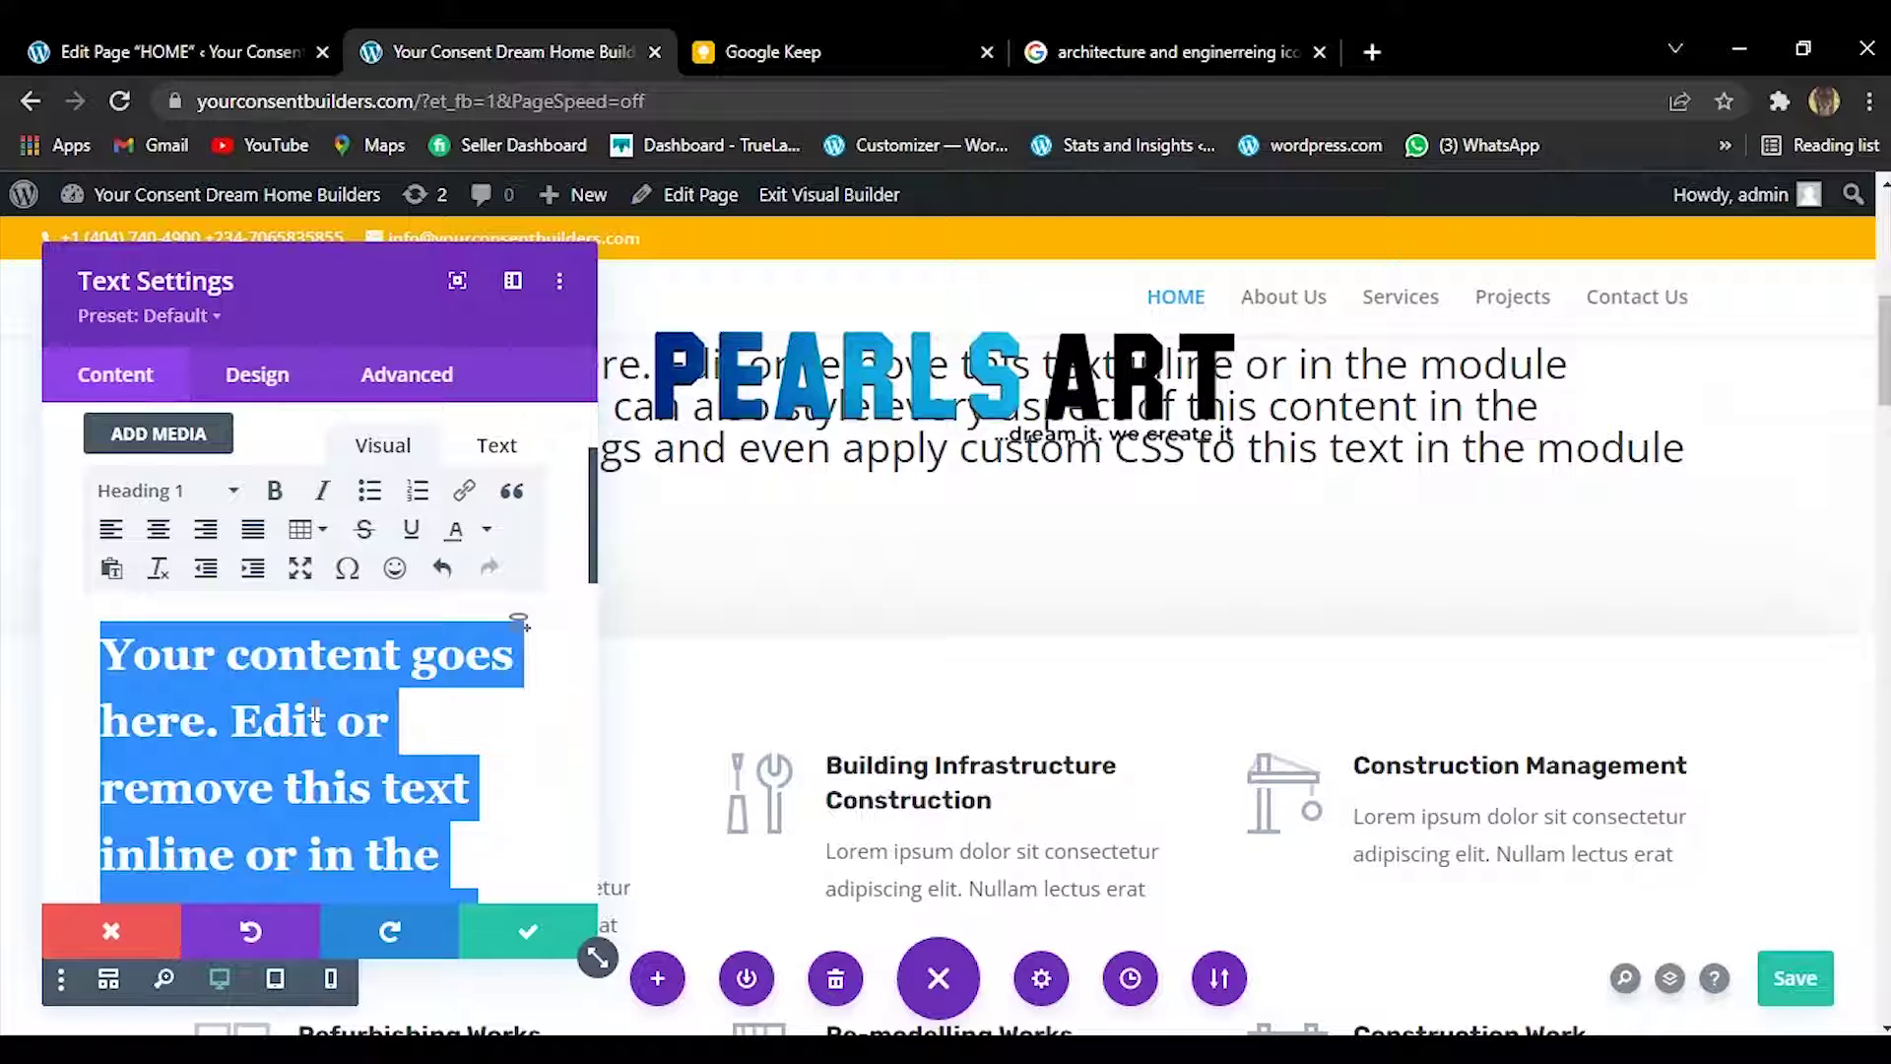
pyautogui.write('OUR')
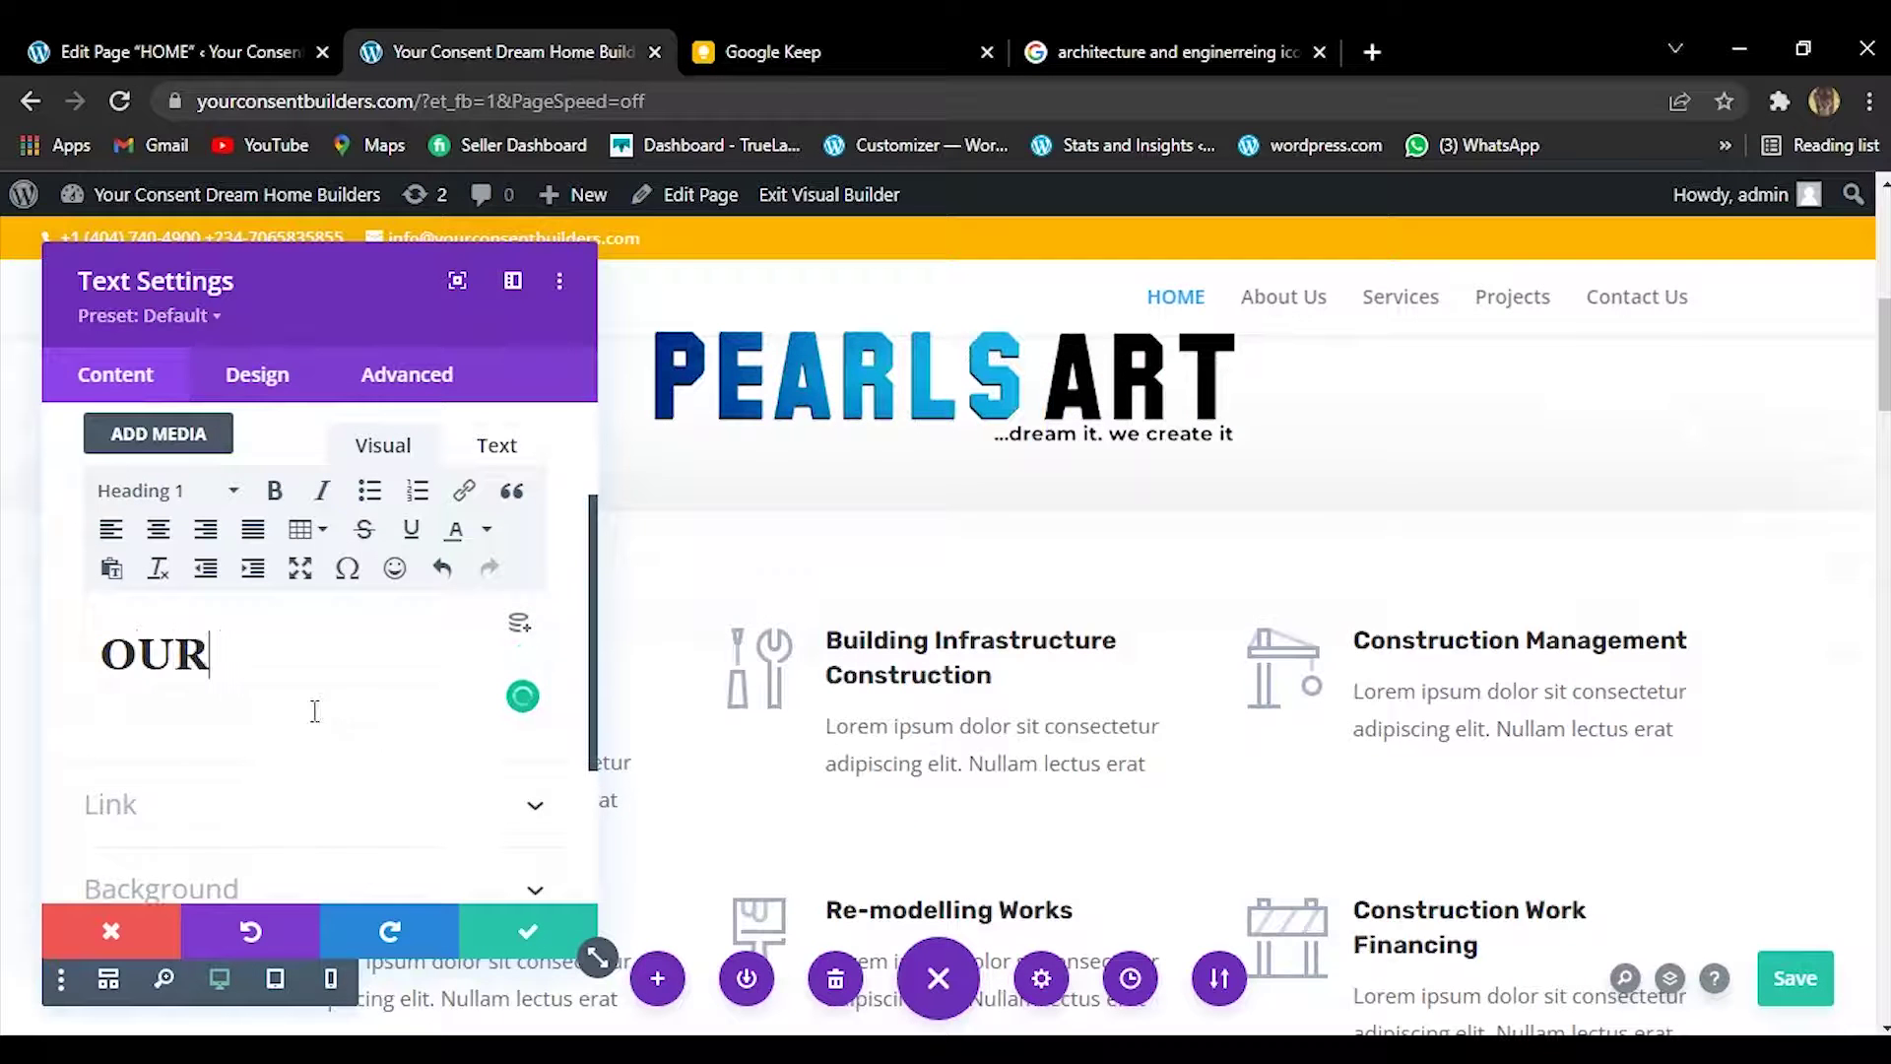
pyautogui.write(' SERVICES')
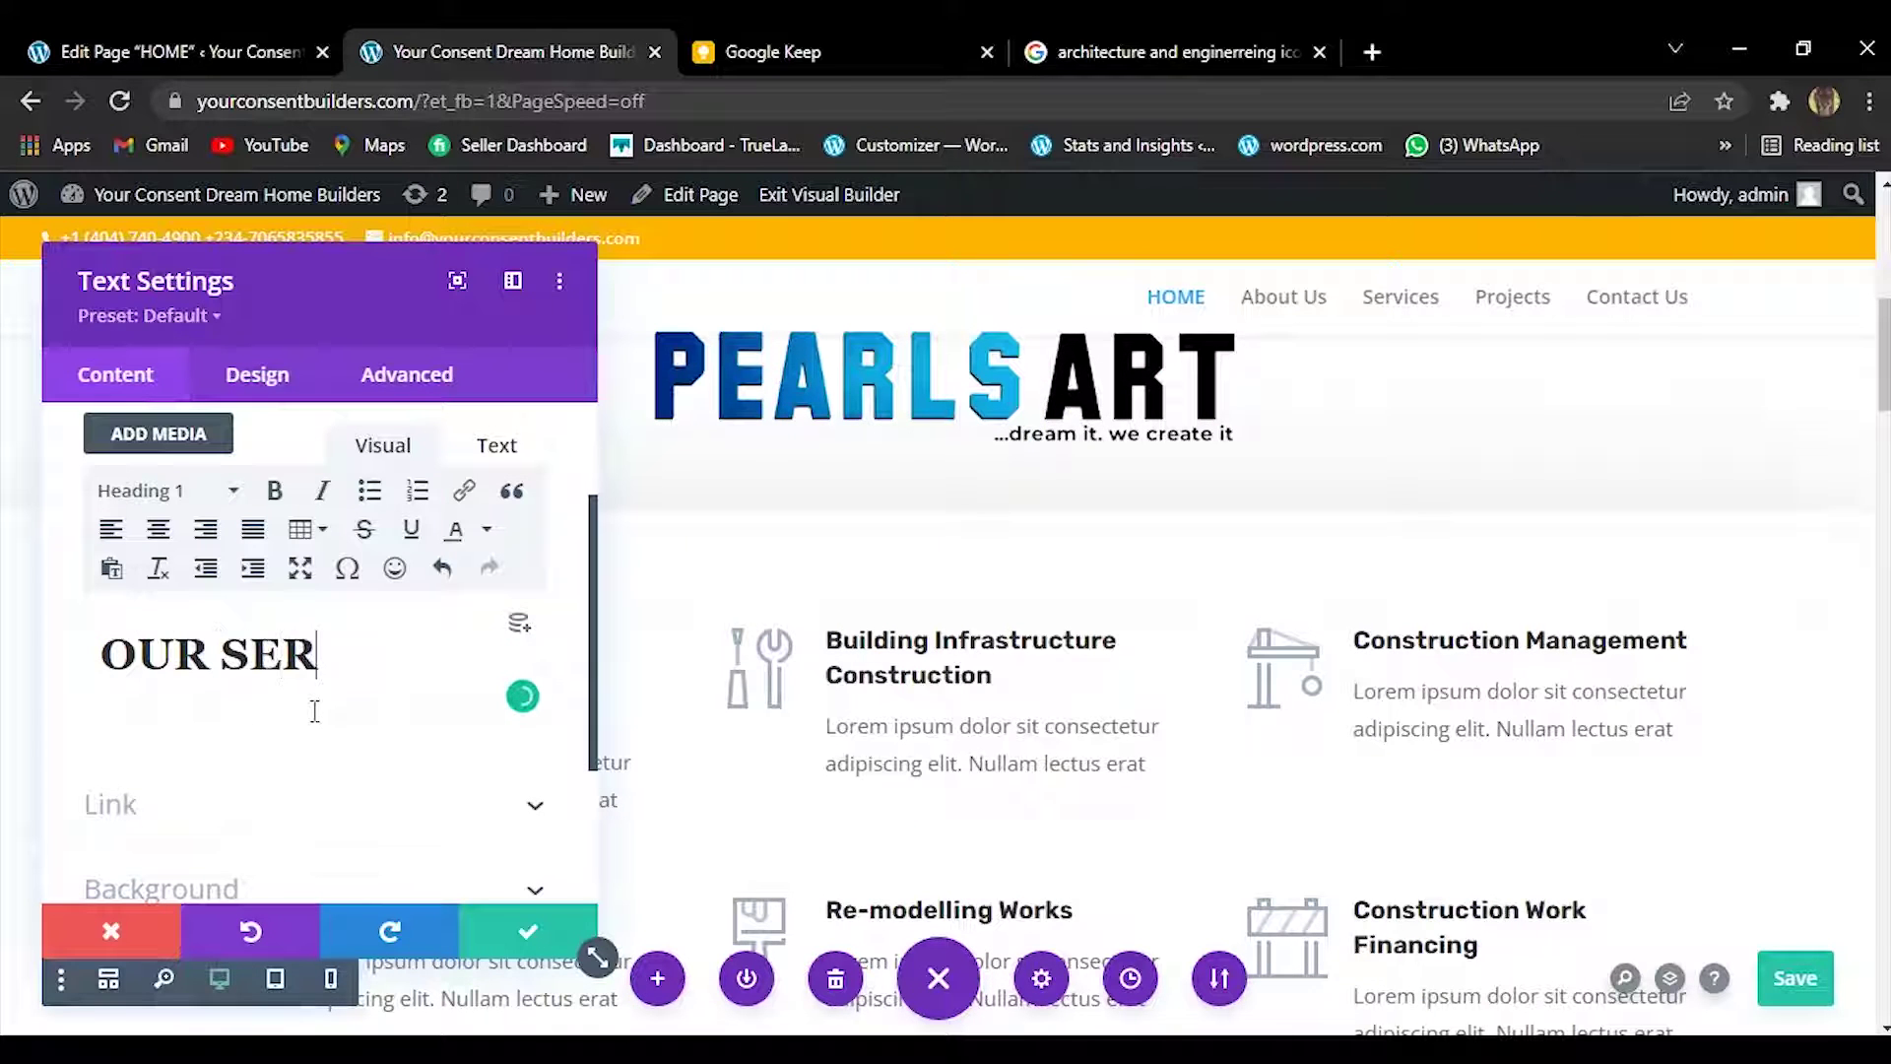
pyautogui.click(543, 926)
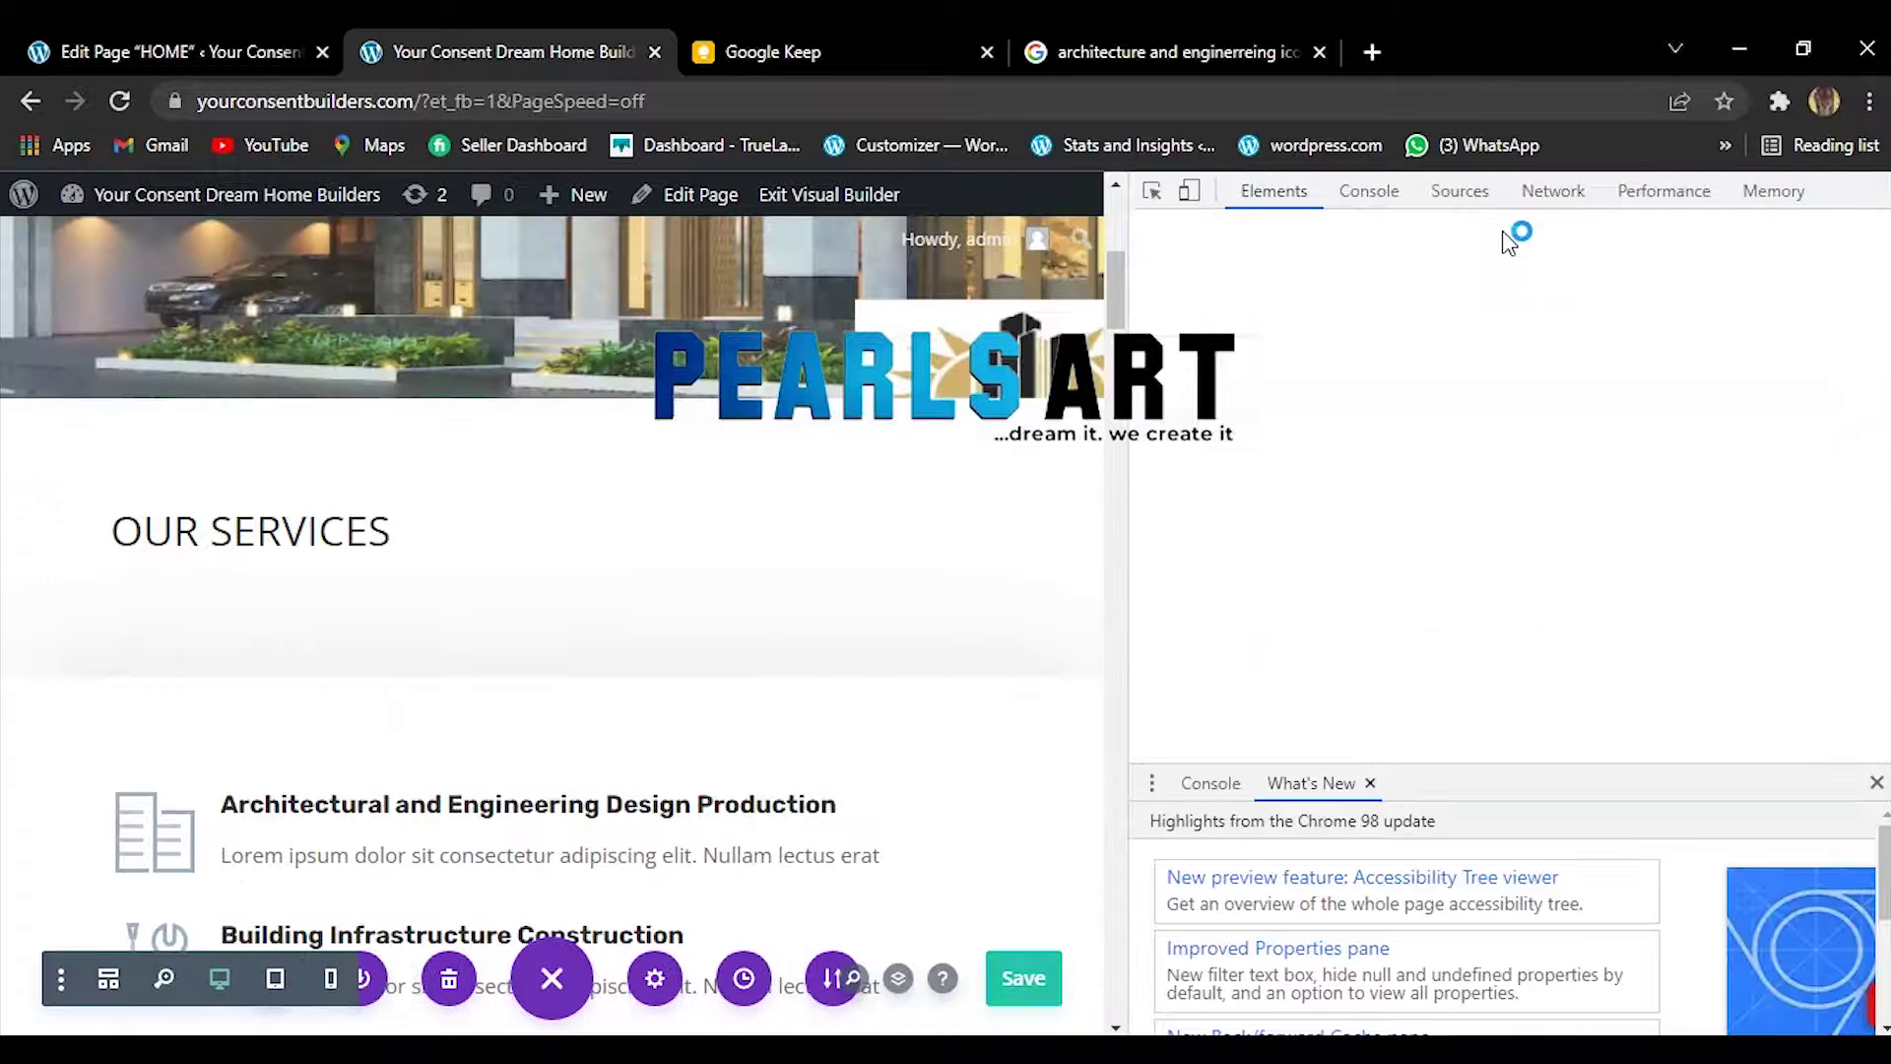
pyautogui.click(1879, 191)
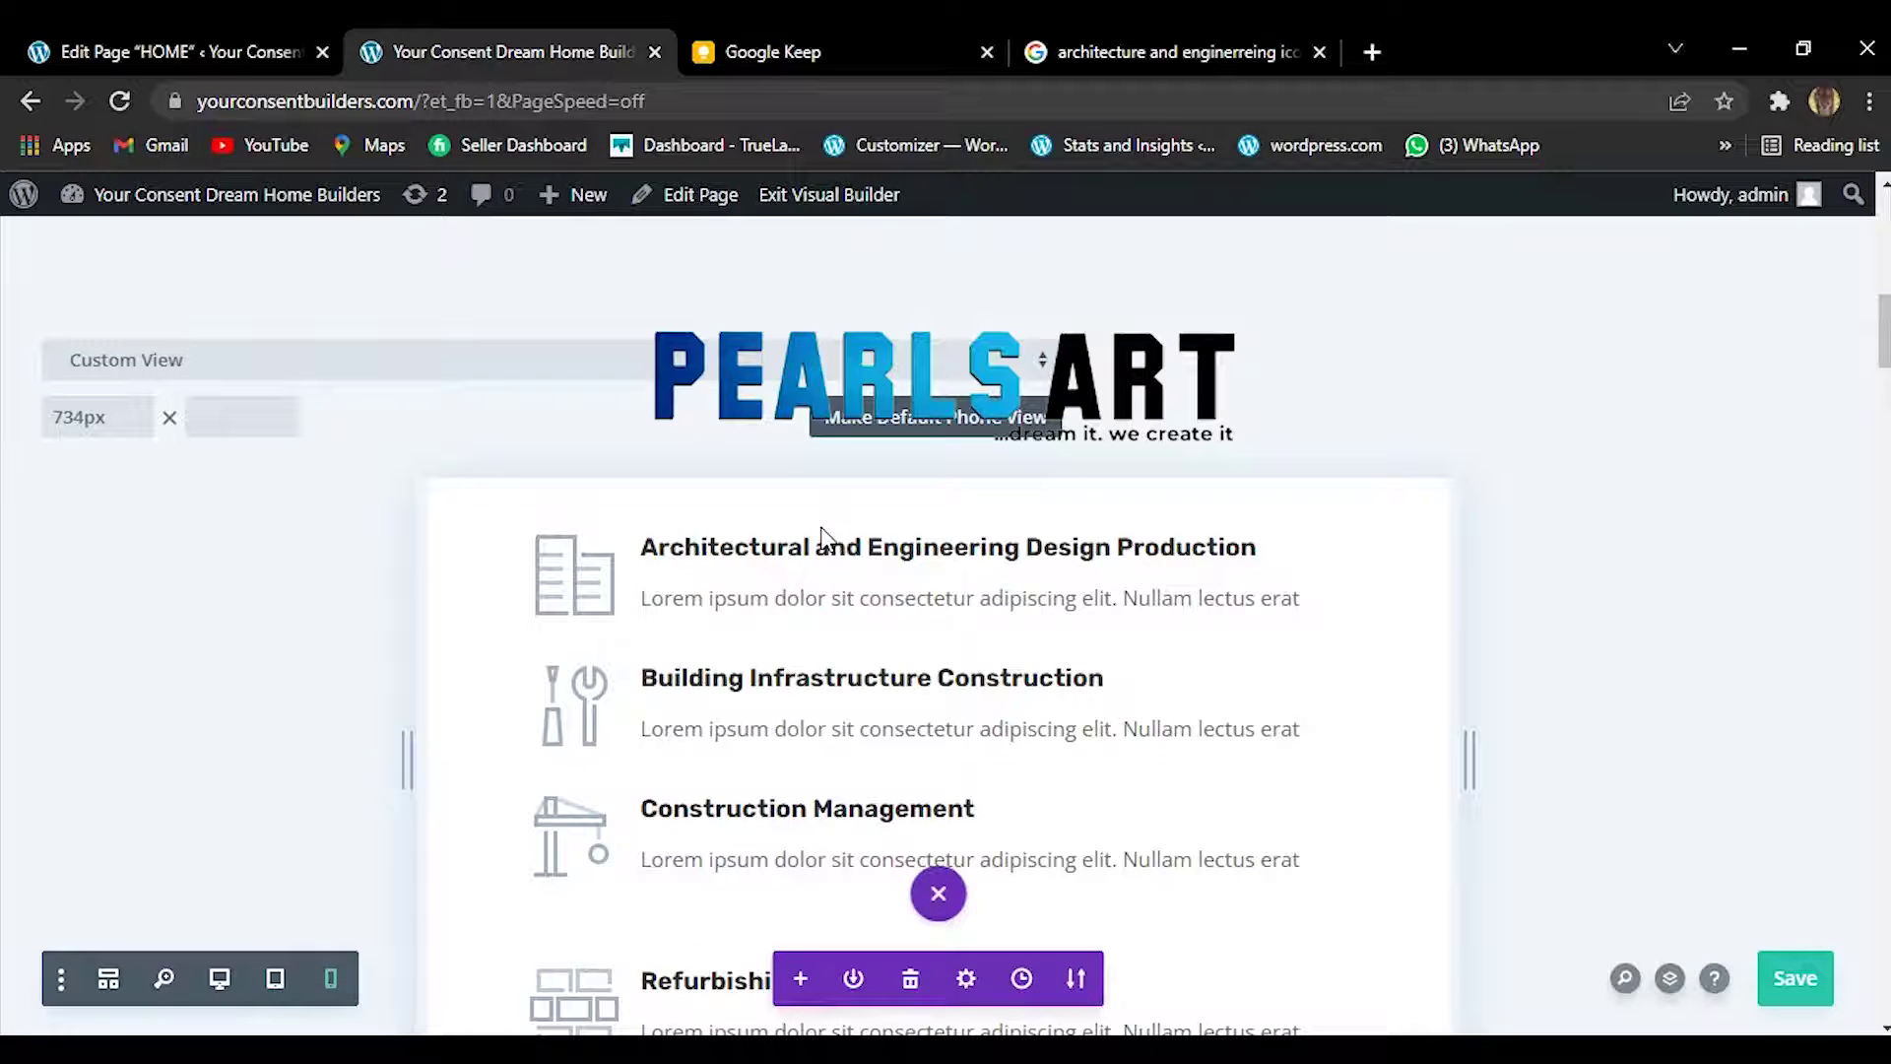
pyautogui.click(223, 983)
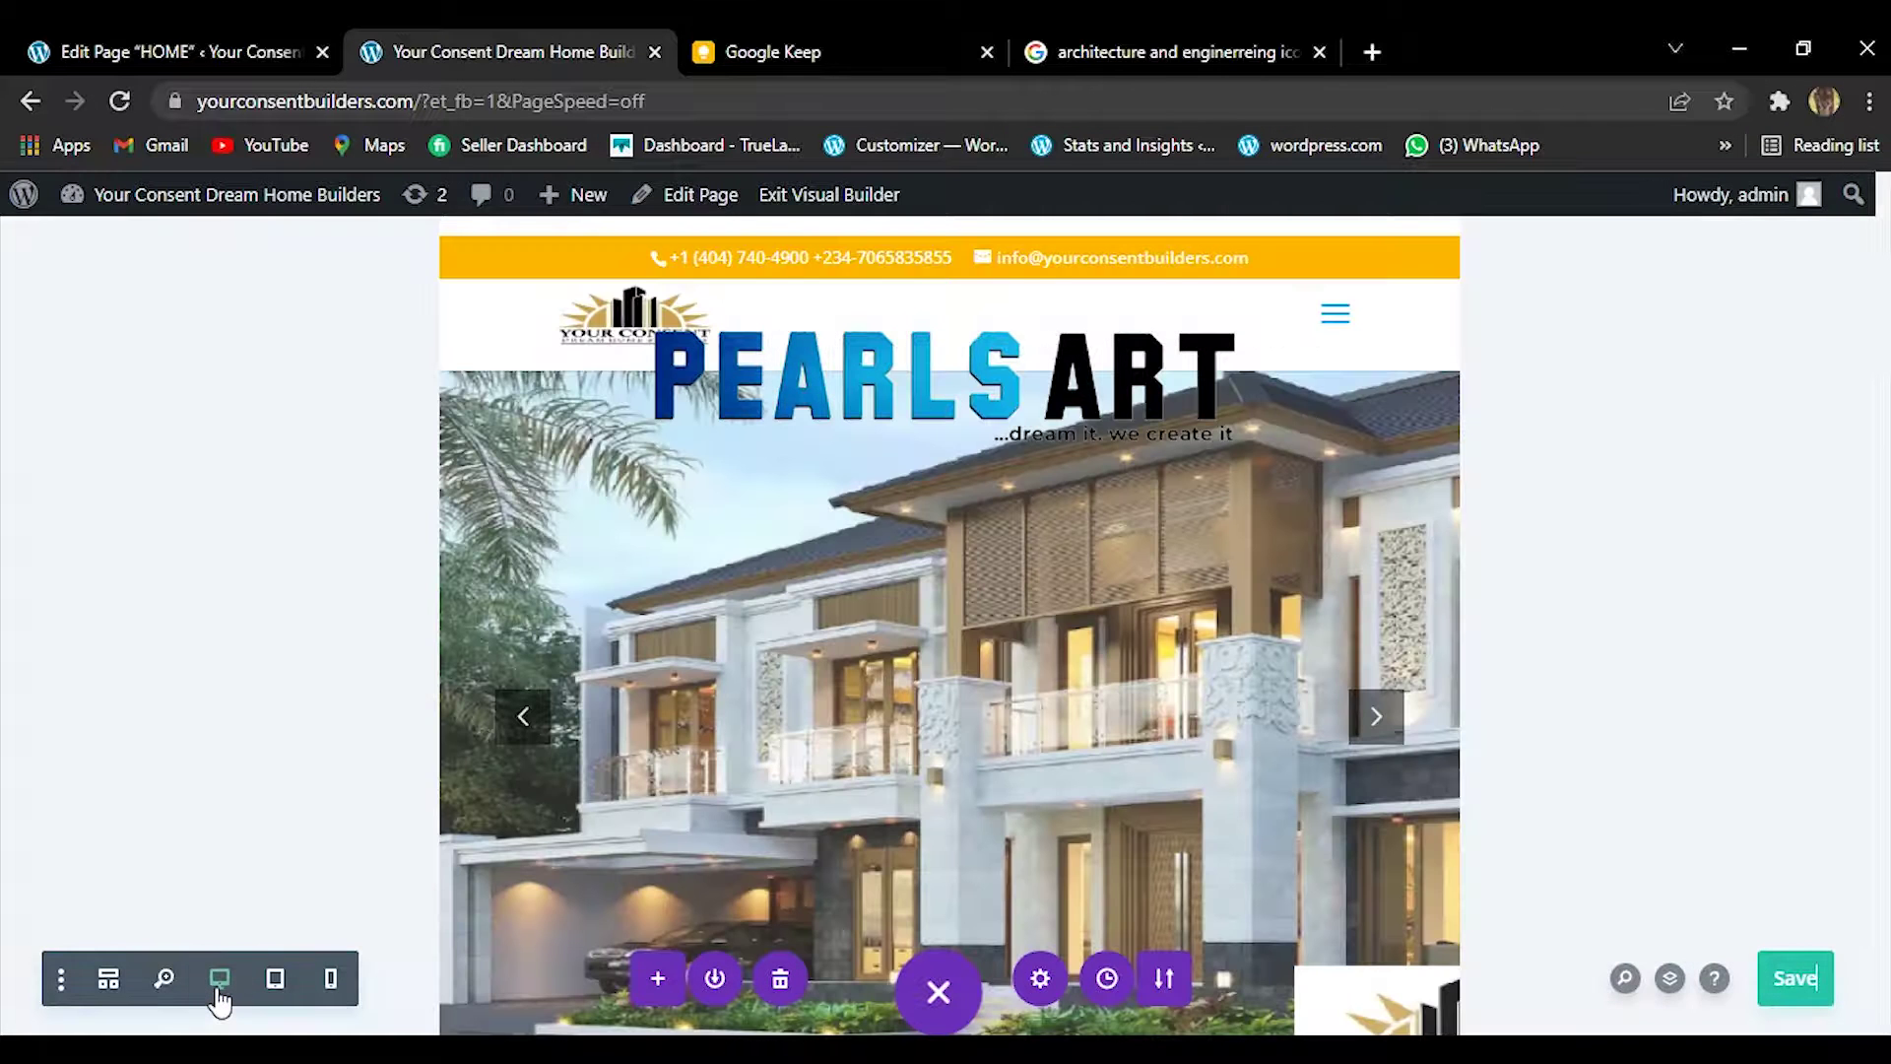
pyautogui.click(164, 978)
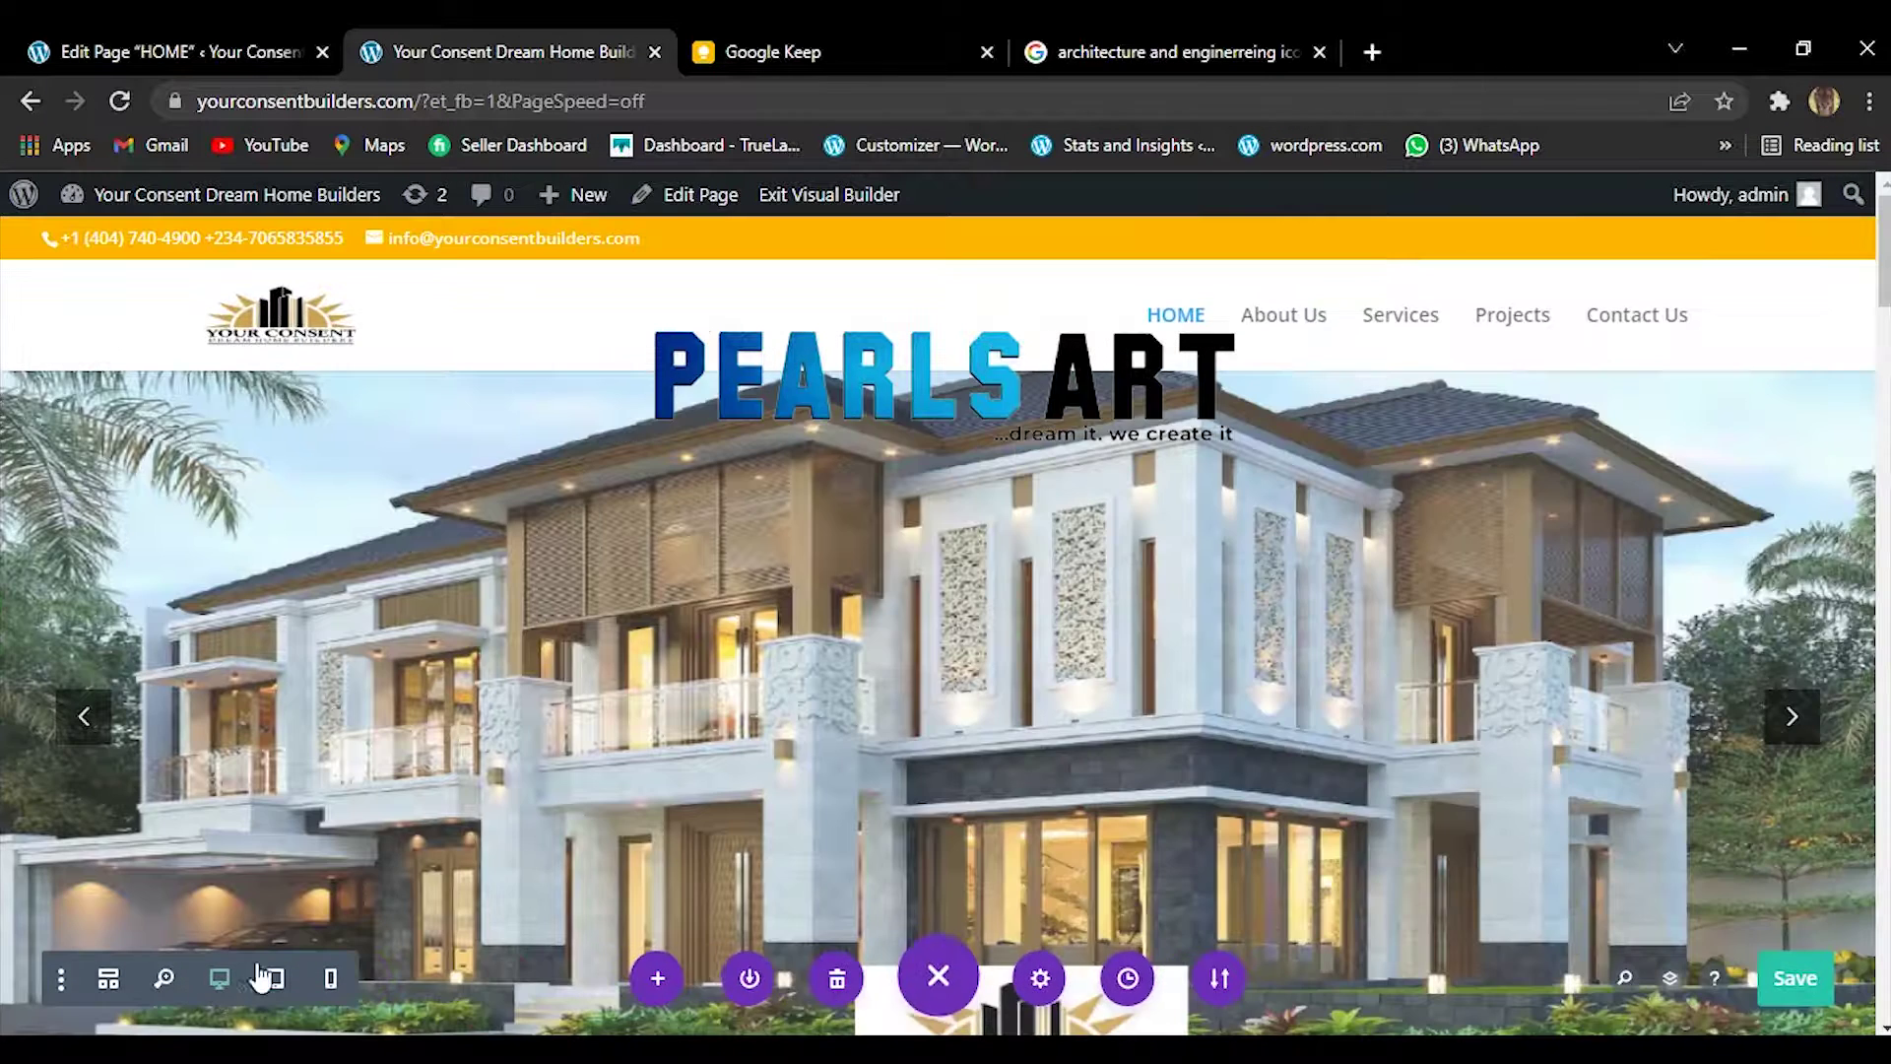
pyautogui.scroll(-10, 945, 650)
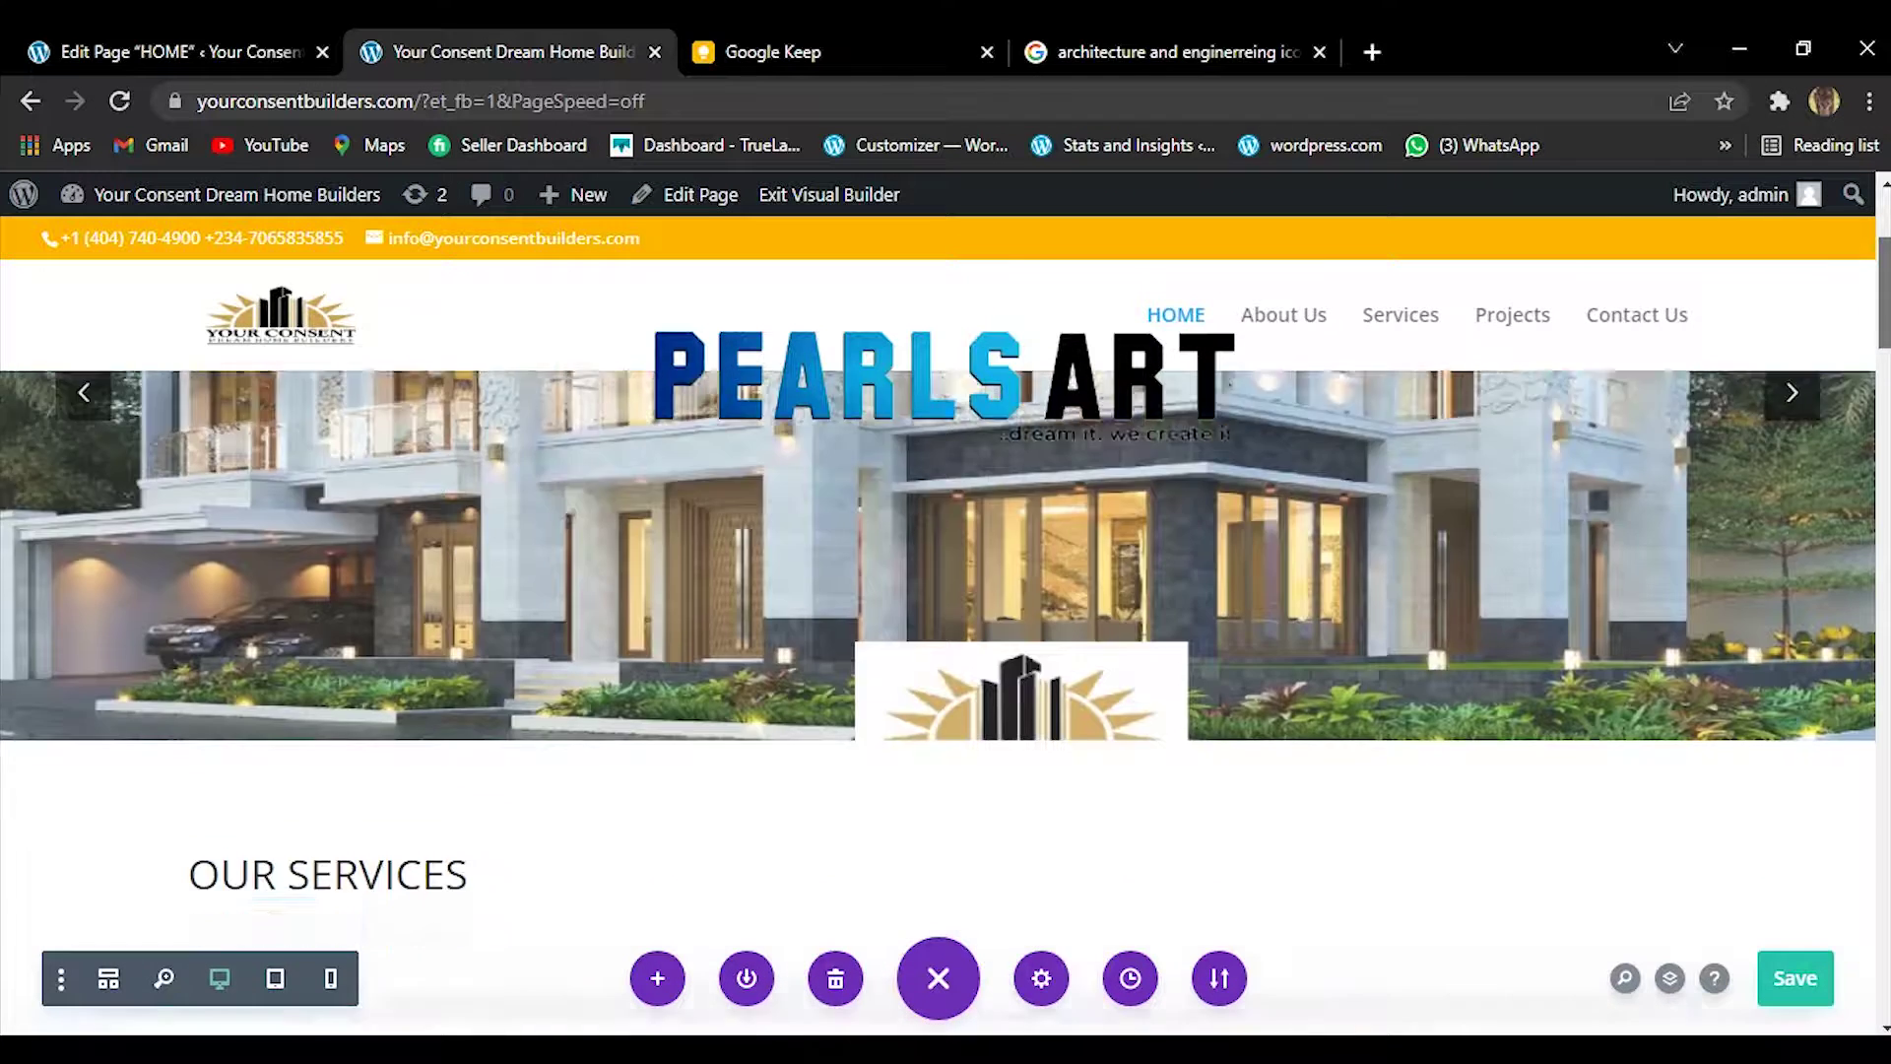
pyautogui.scroll(1, 620, 473)
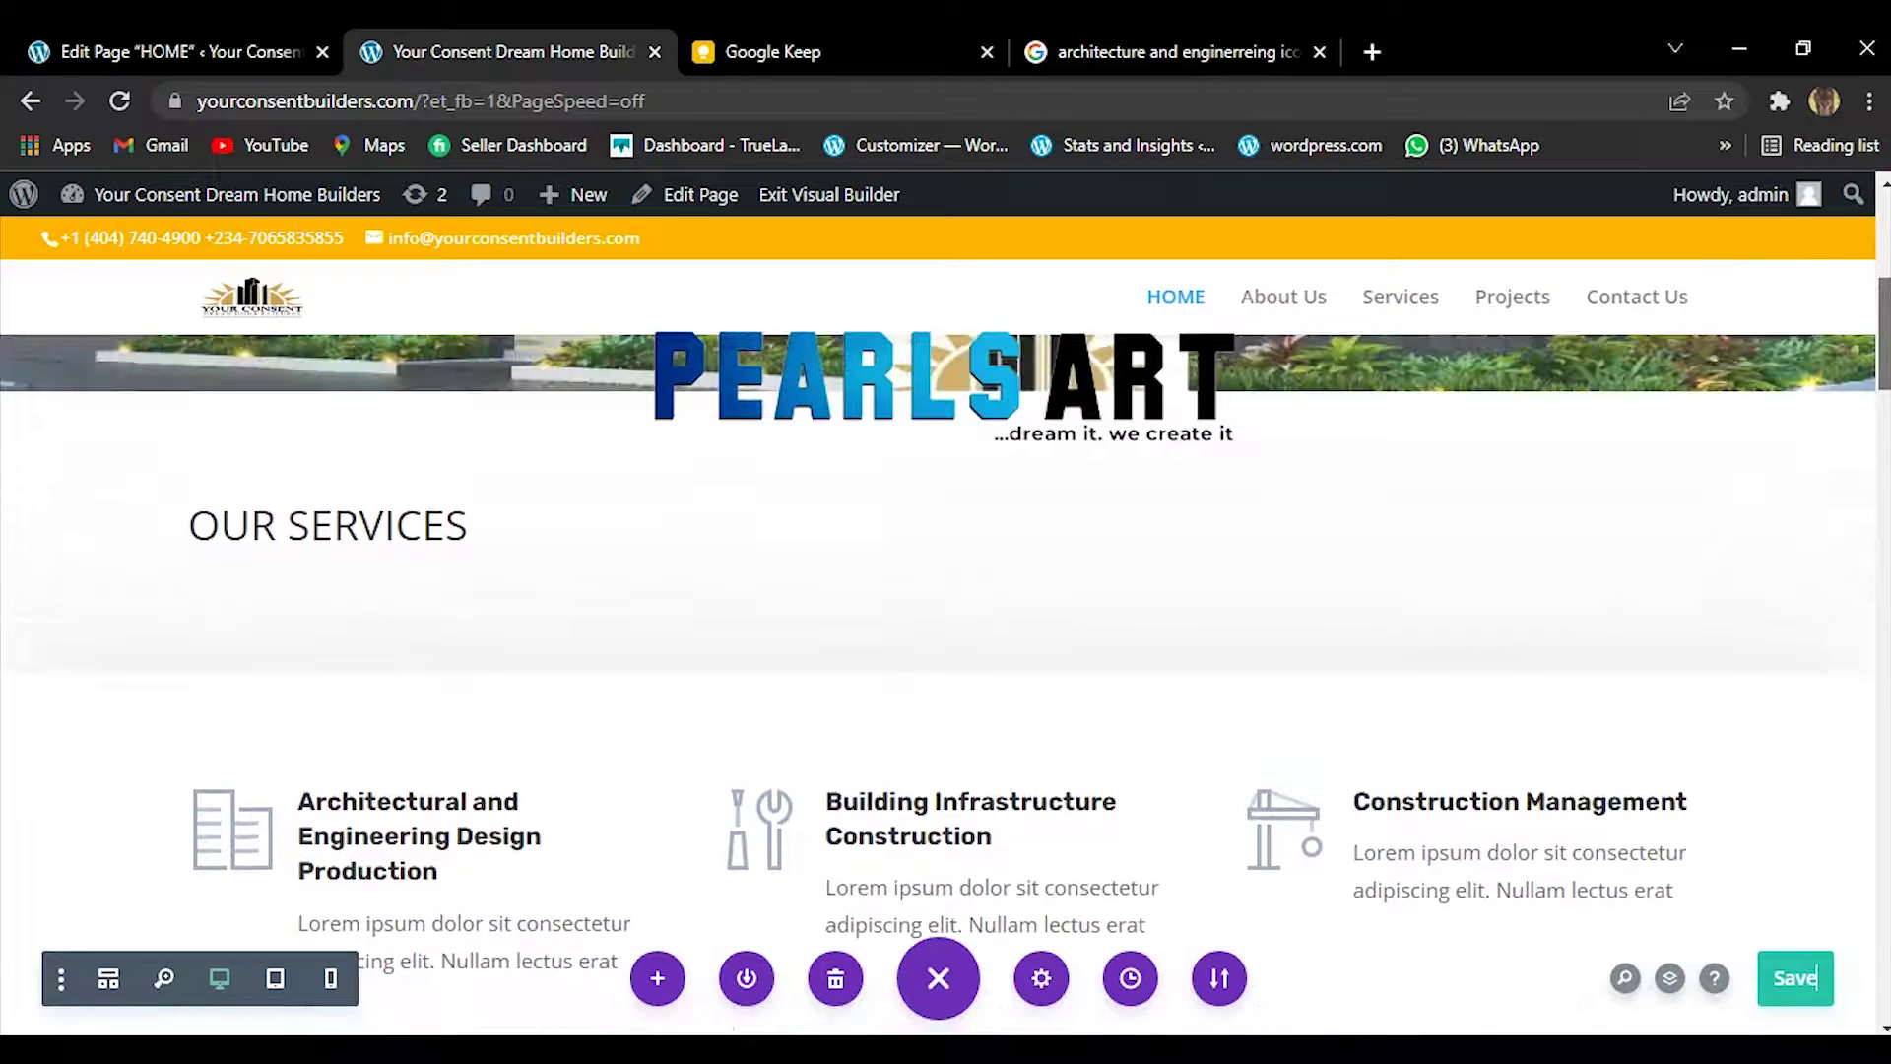
pyautogui.moveTo(413, 504)
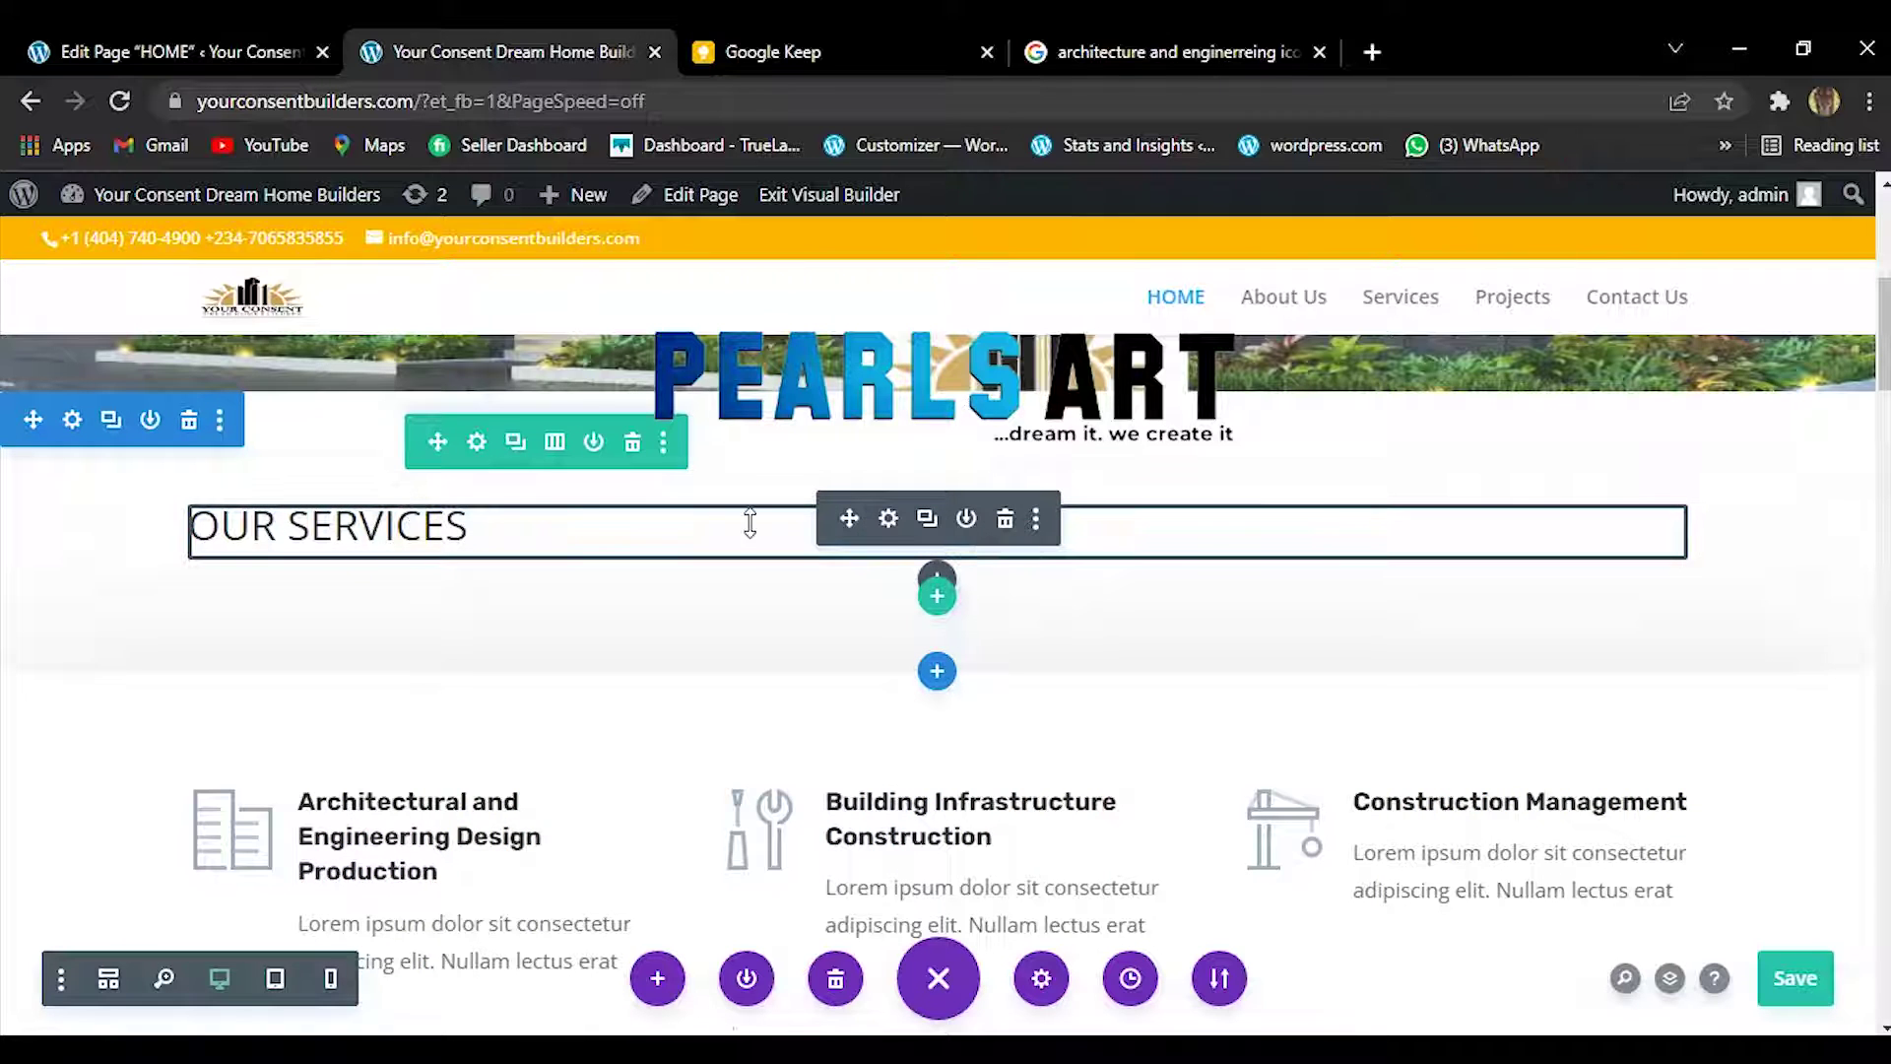
# Center-align the OUR SERVICES heading in its text module settings.
pyautogui.click(889, 519)
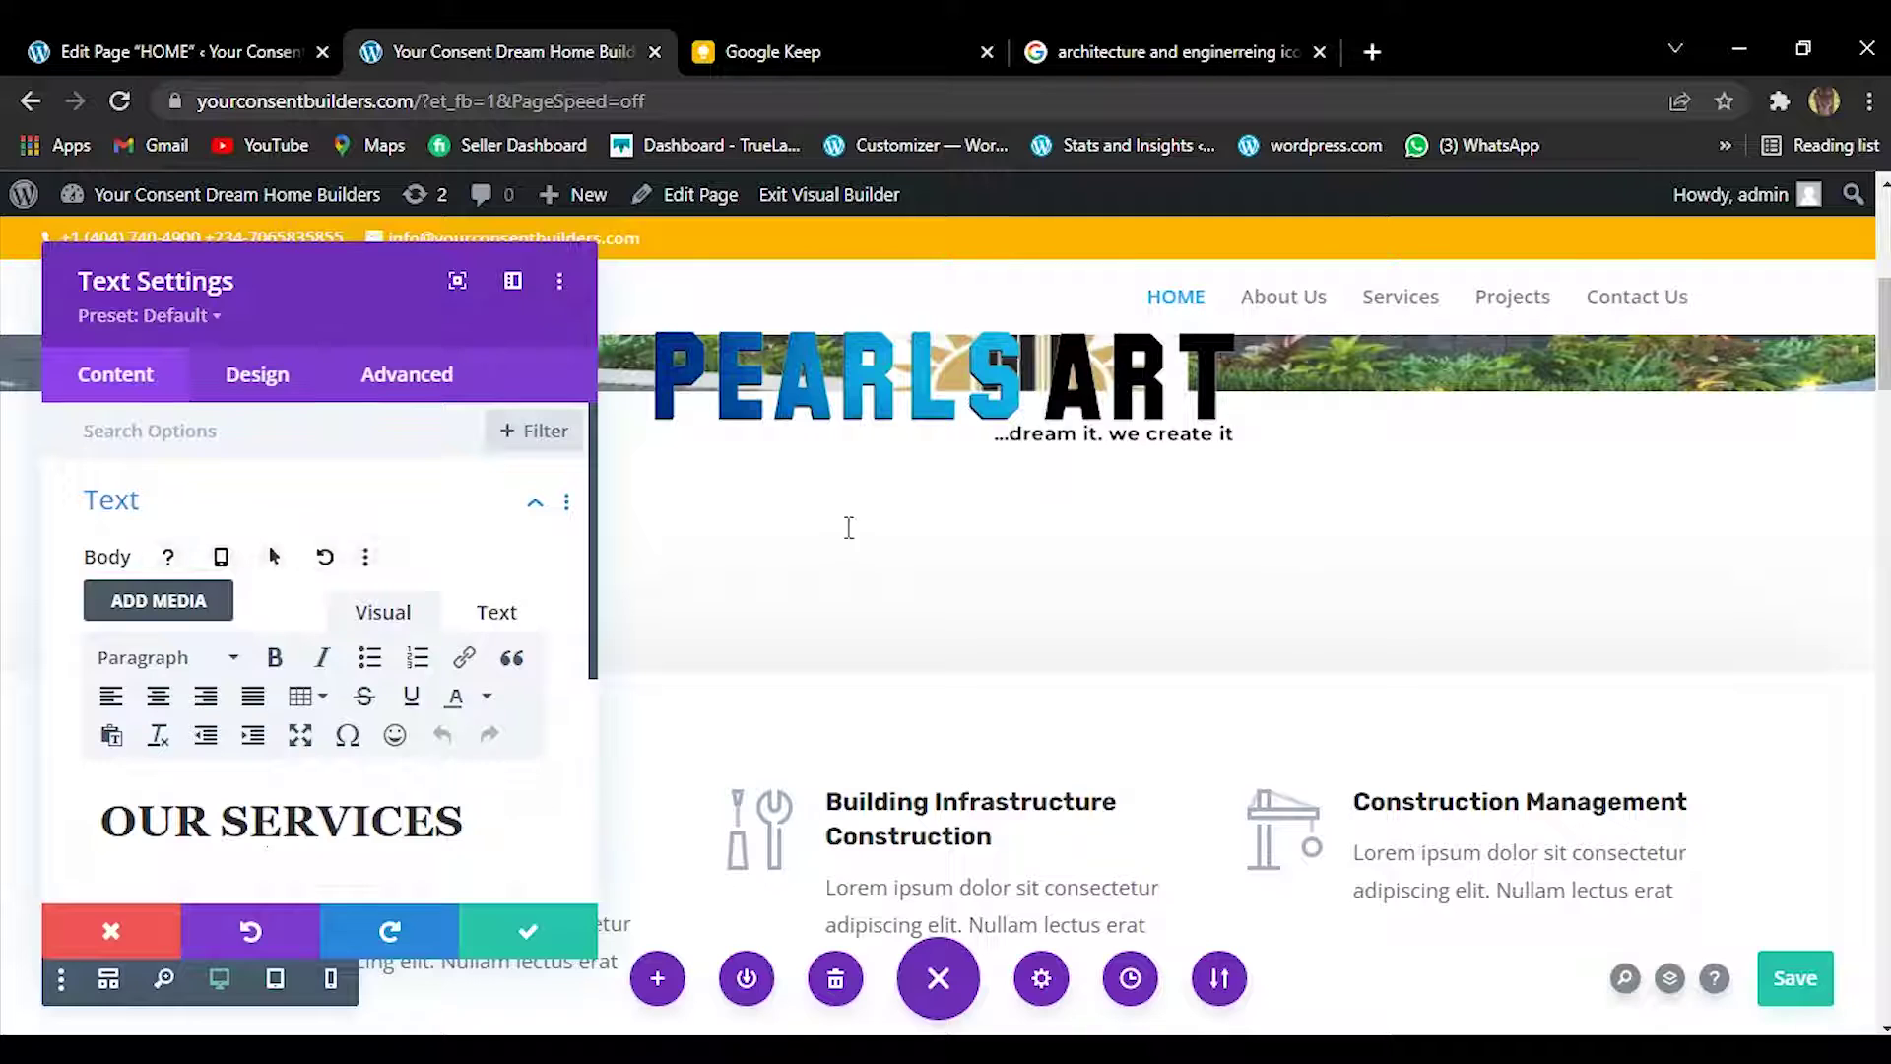
pyautogui.click(157, 700)
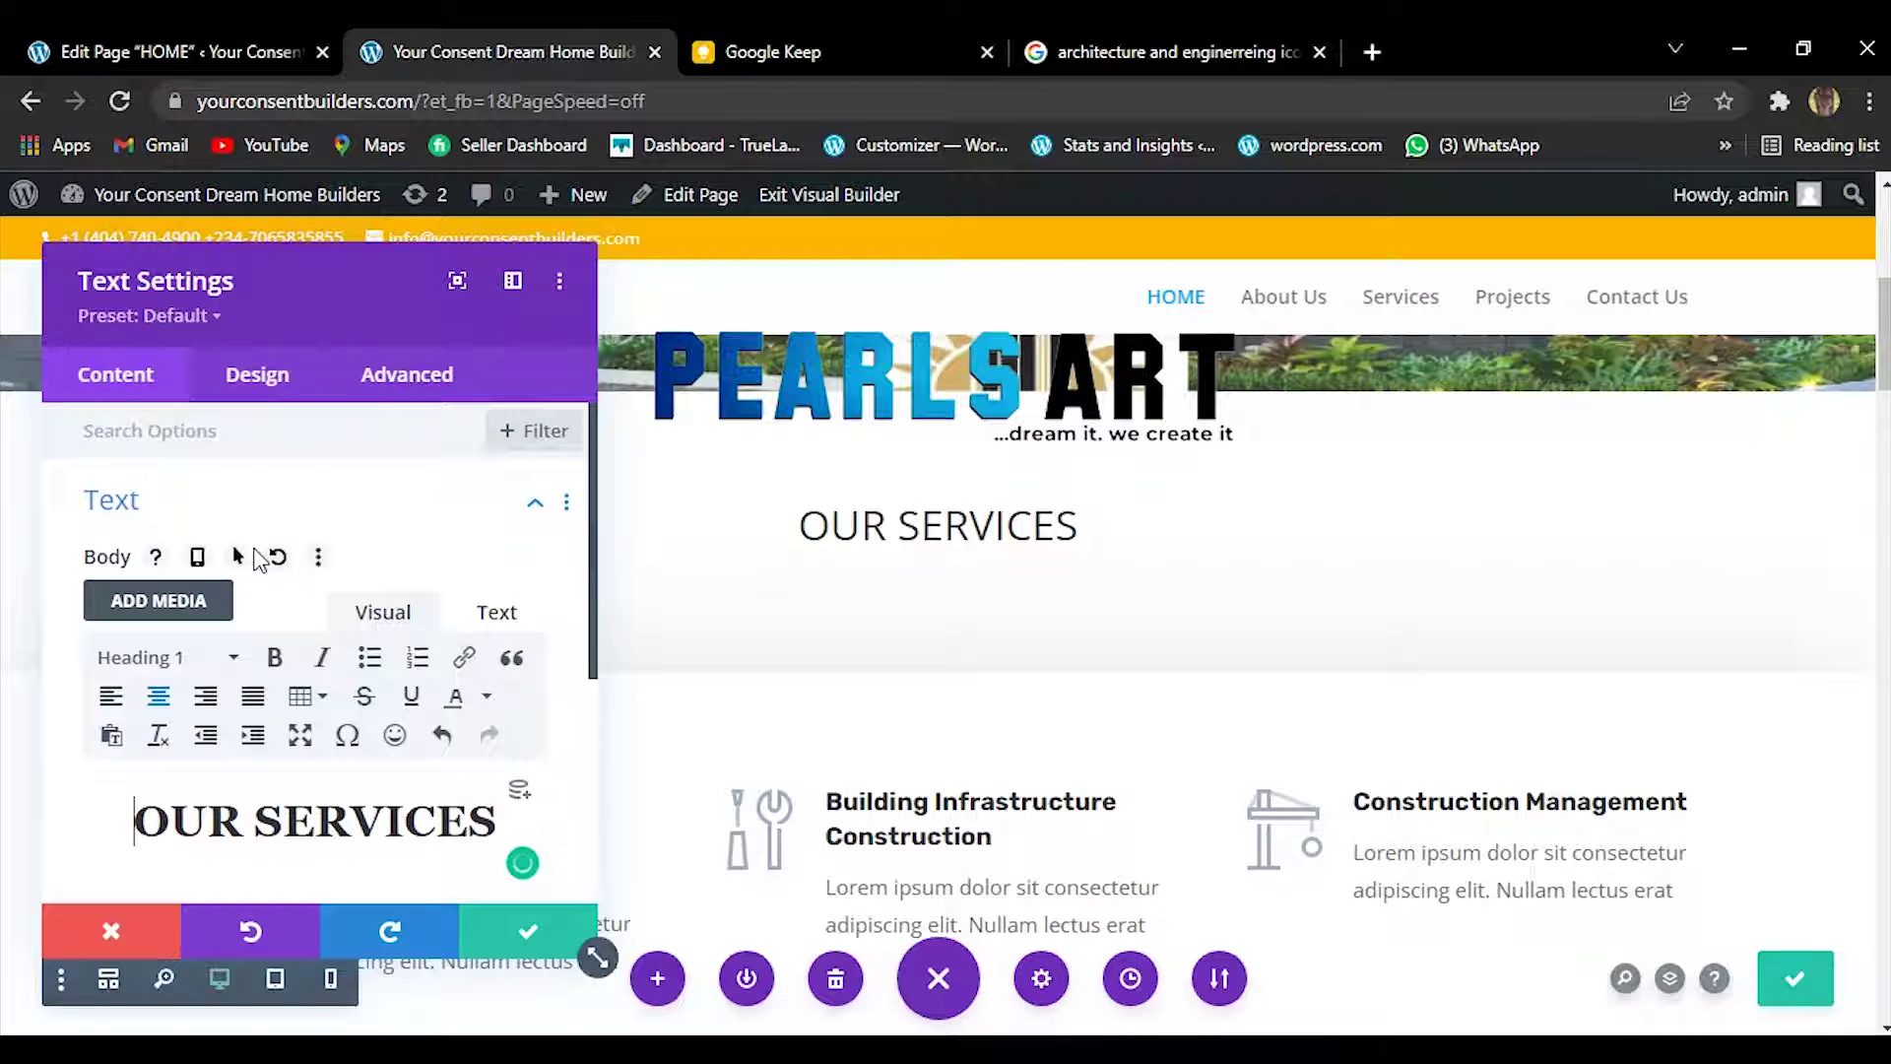
pyautogui.click(253, 379)
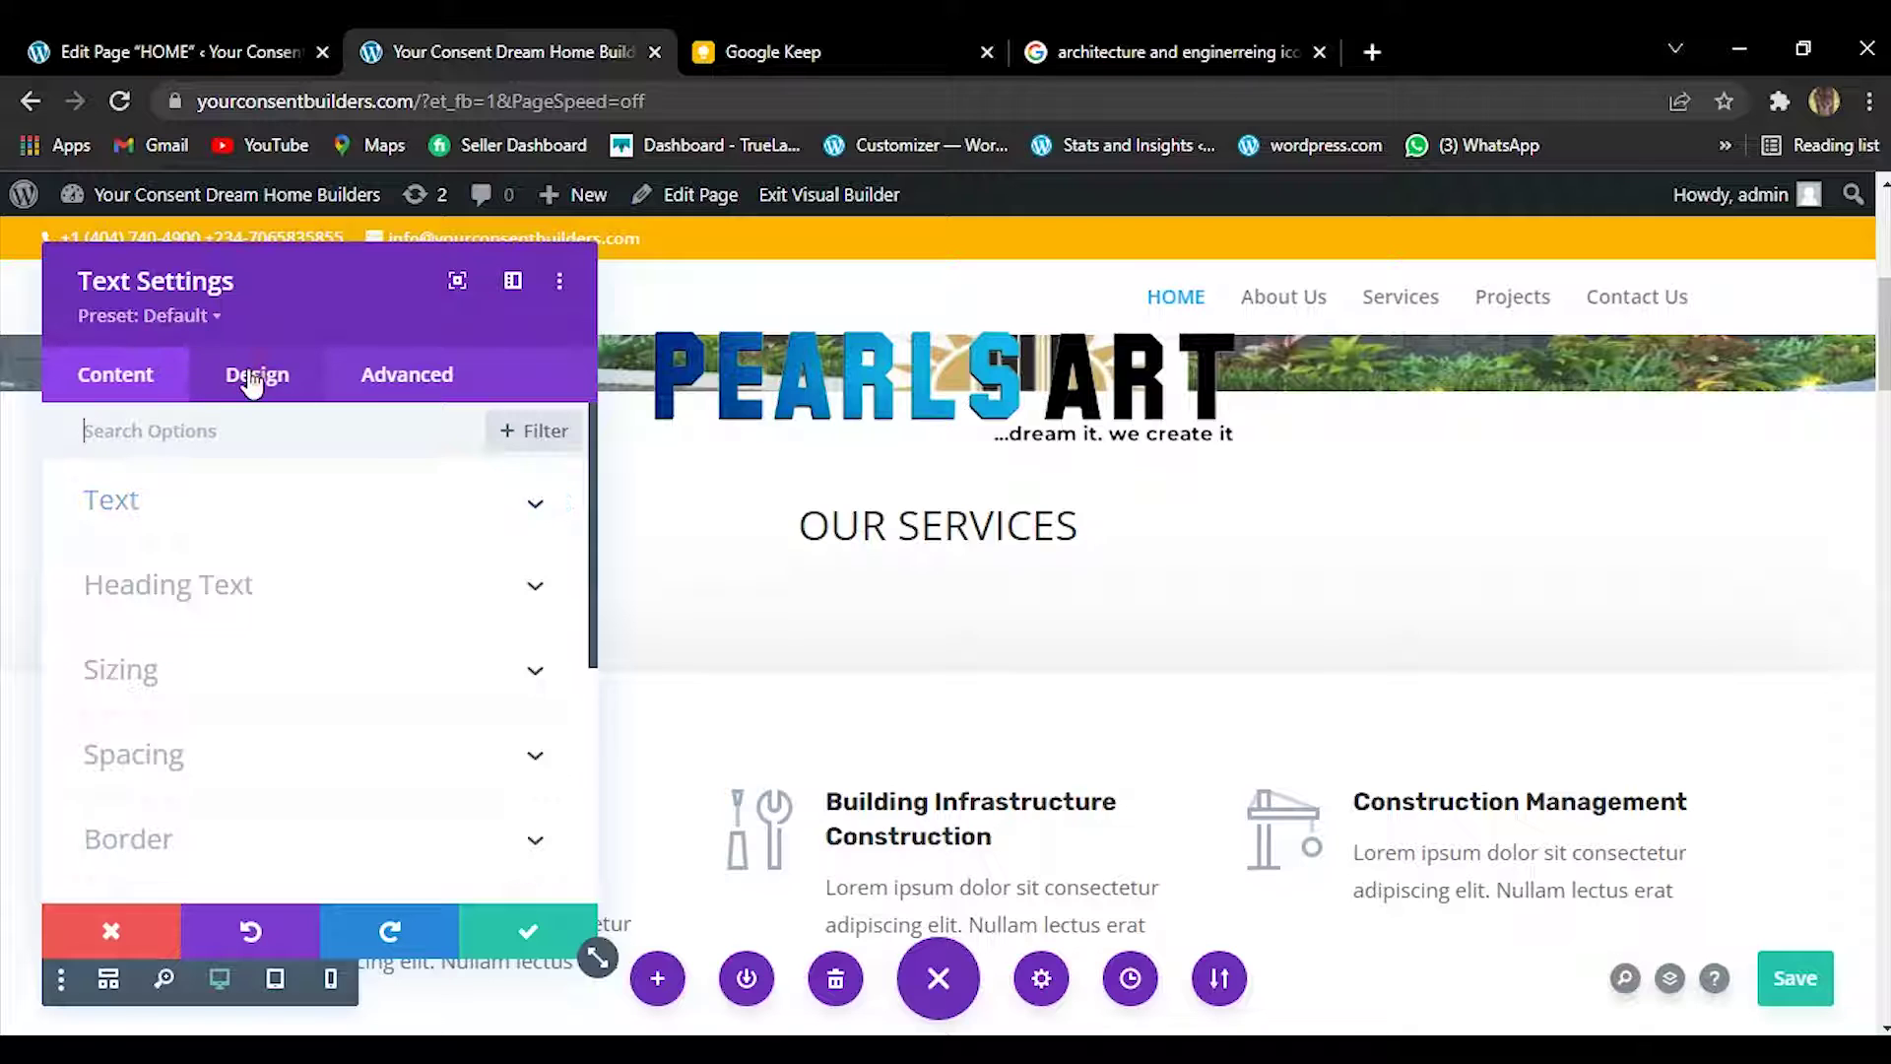
# Set the OUR SERVICES heading font weight to Ultra Bold.
pyautogui.click(495, 588)
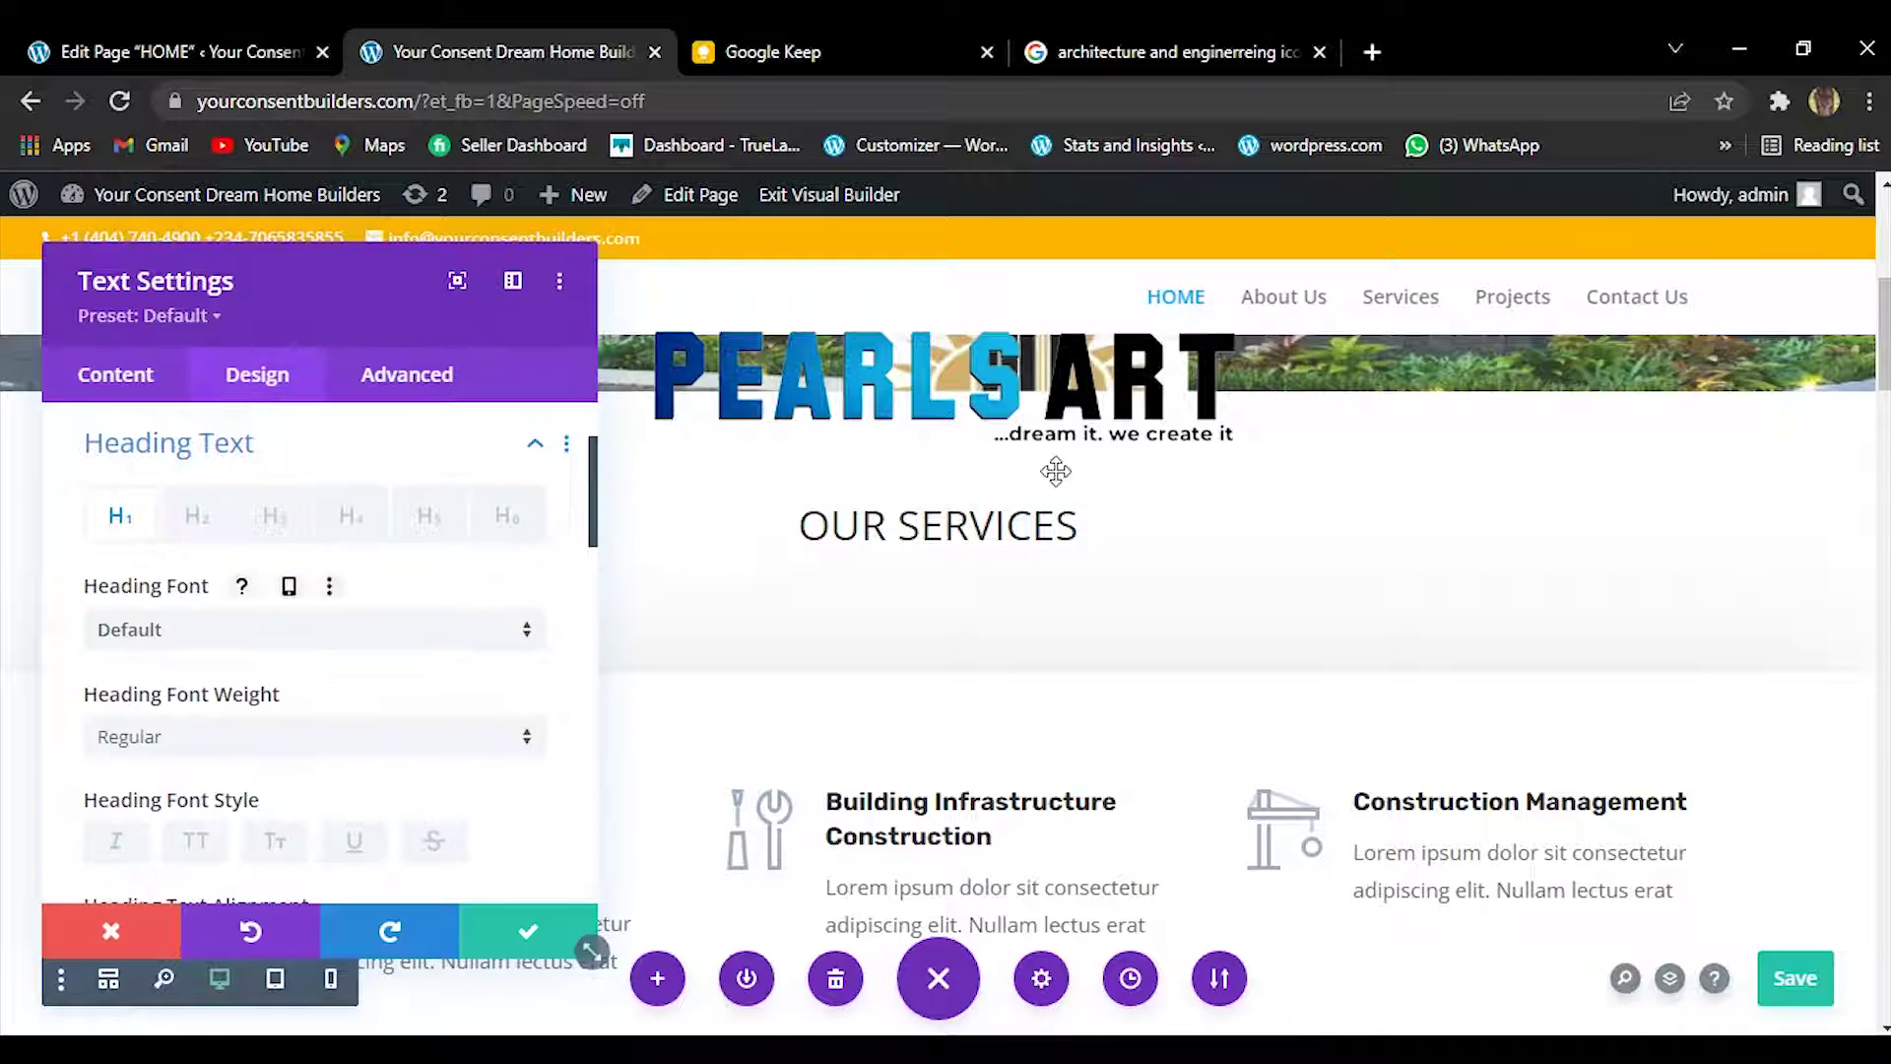
pyautogui.click(389, 754)
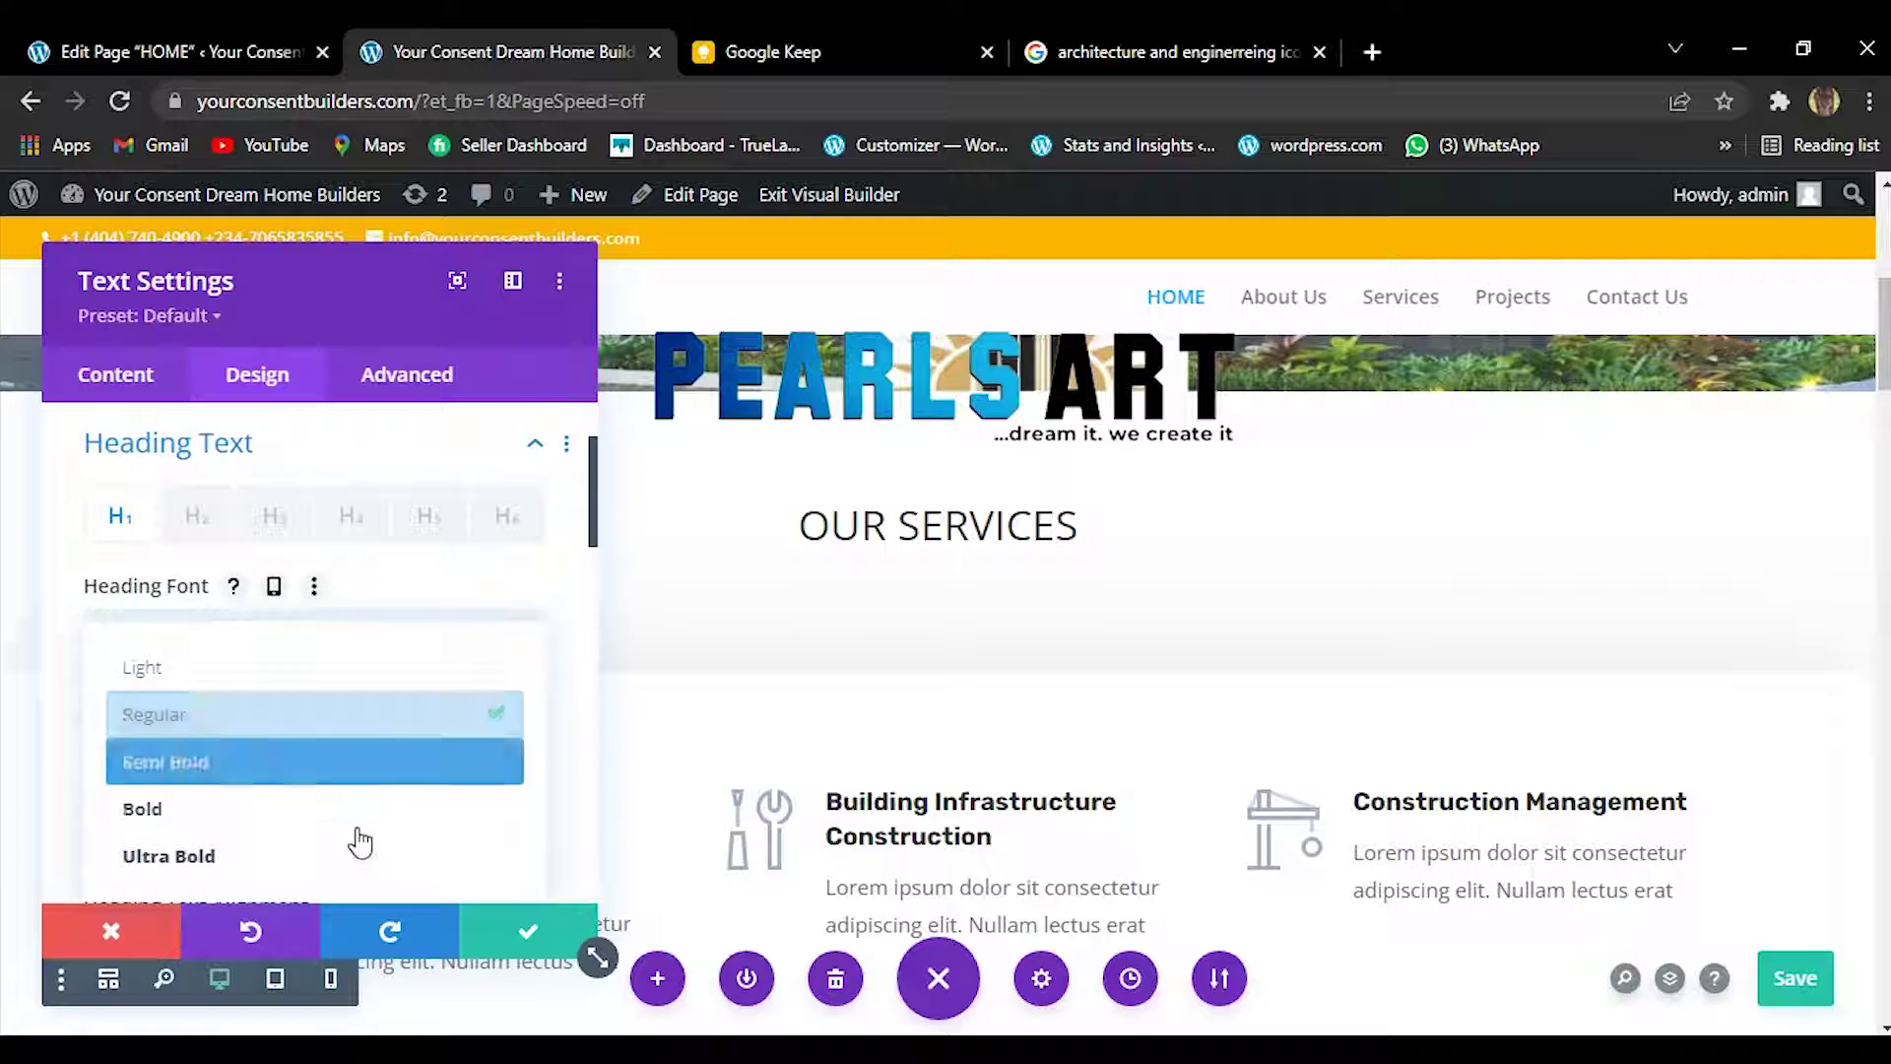
pyautogui.click(352, 863)
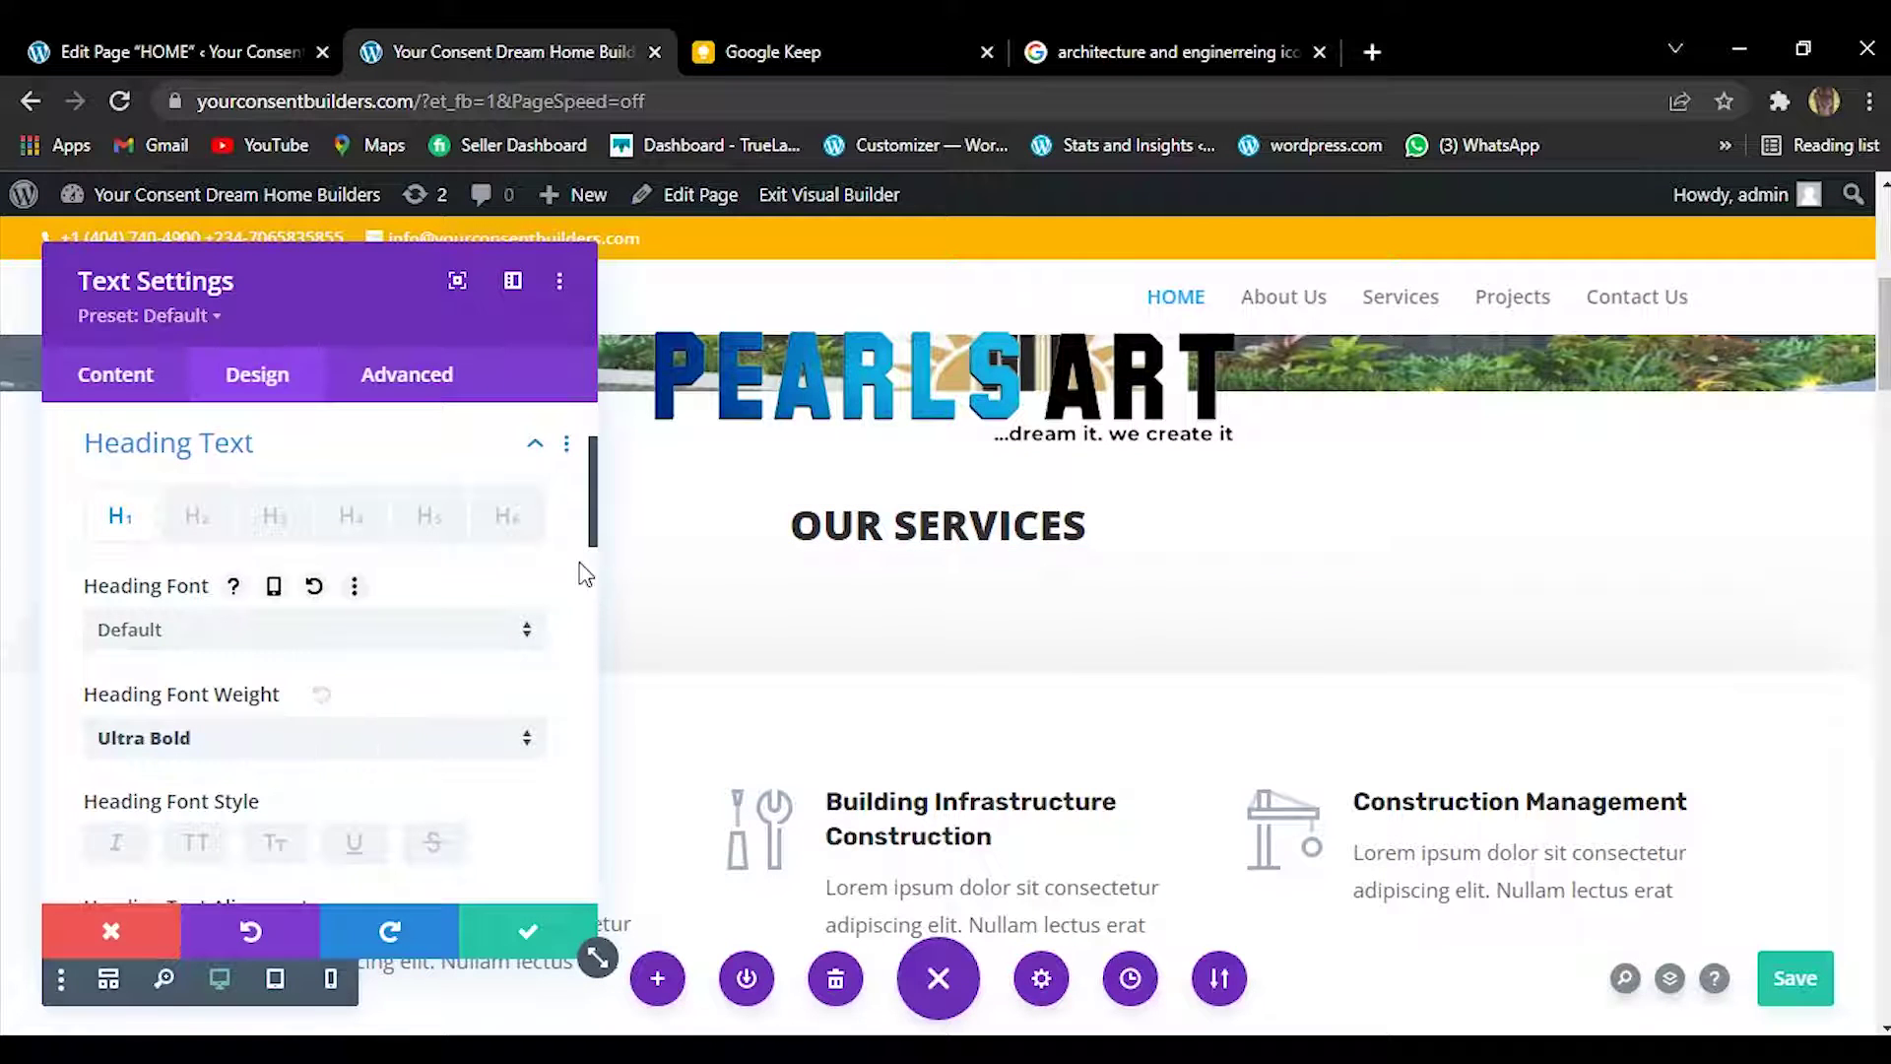
pyautogui.moveTo(594, 529); pyautogui.dragTo(582, 616)
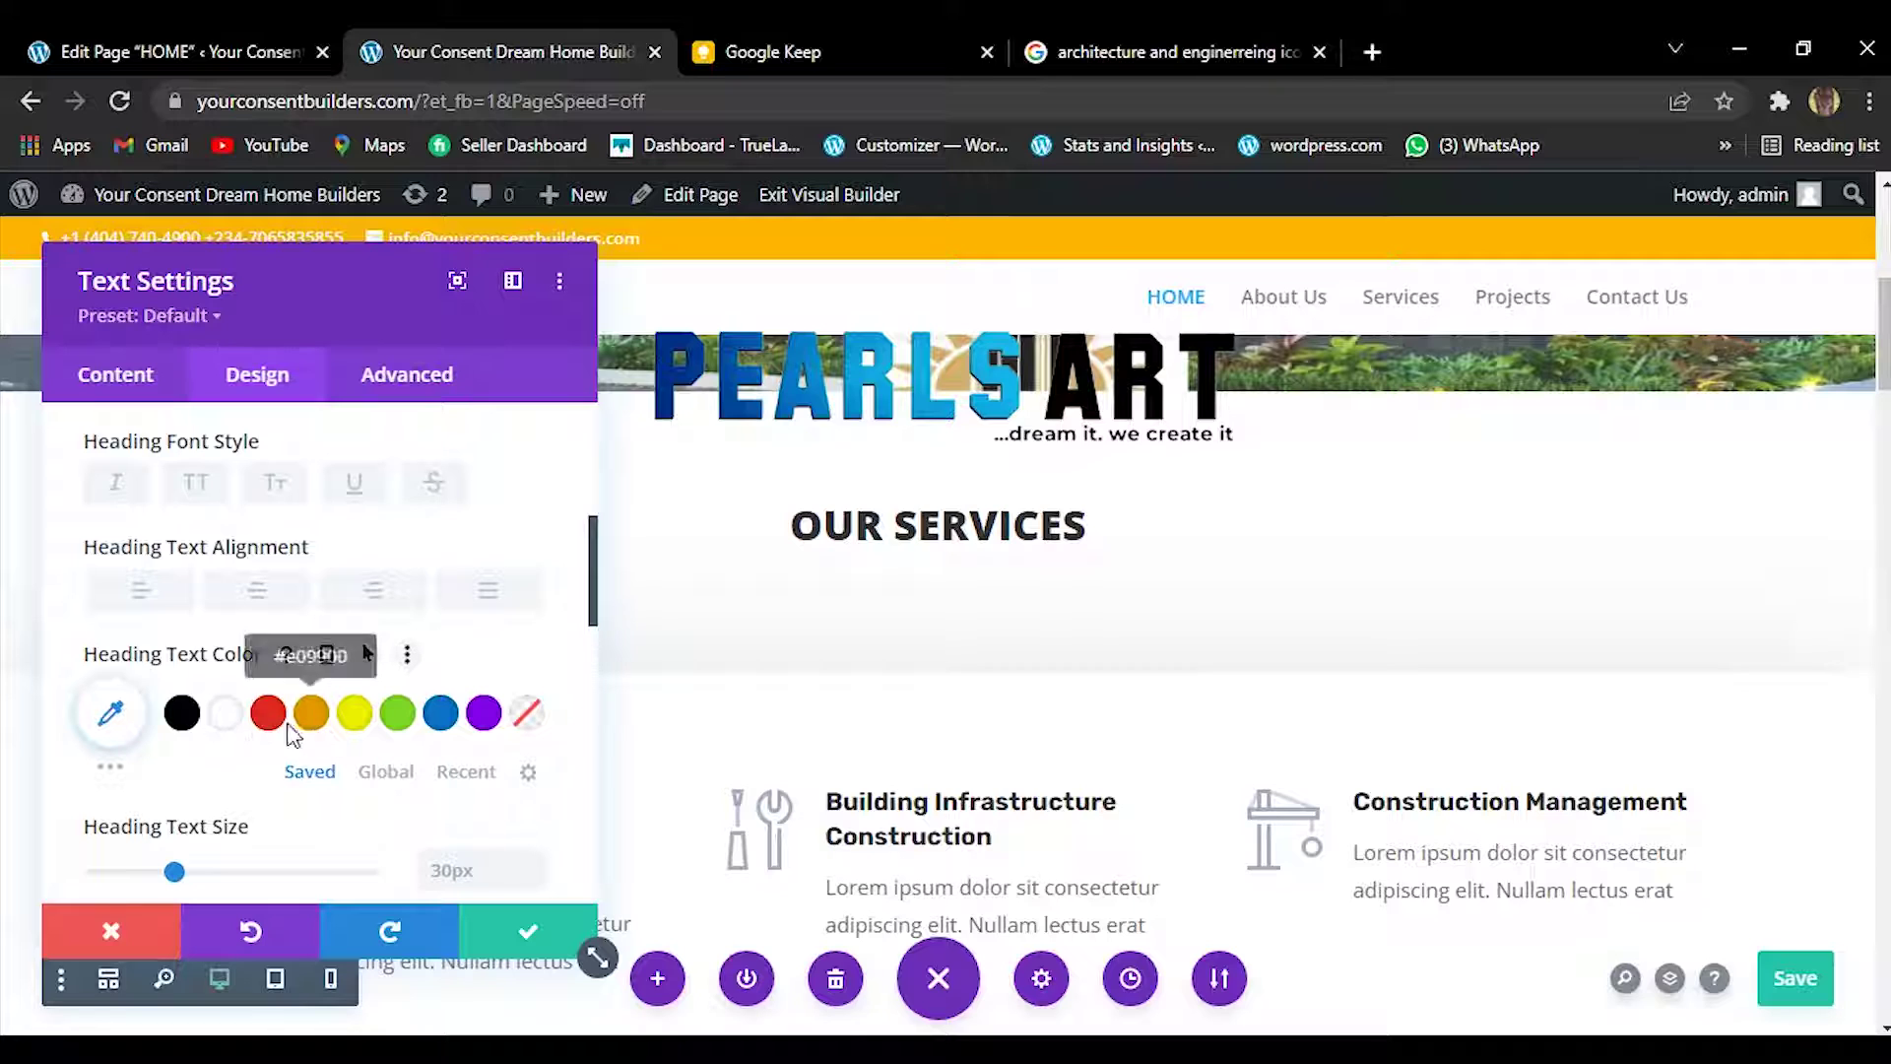
# Give the heading a custom golden yellow colour and a 61px text size.
pyautogui.click(112, 716)
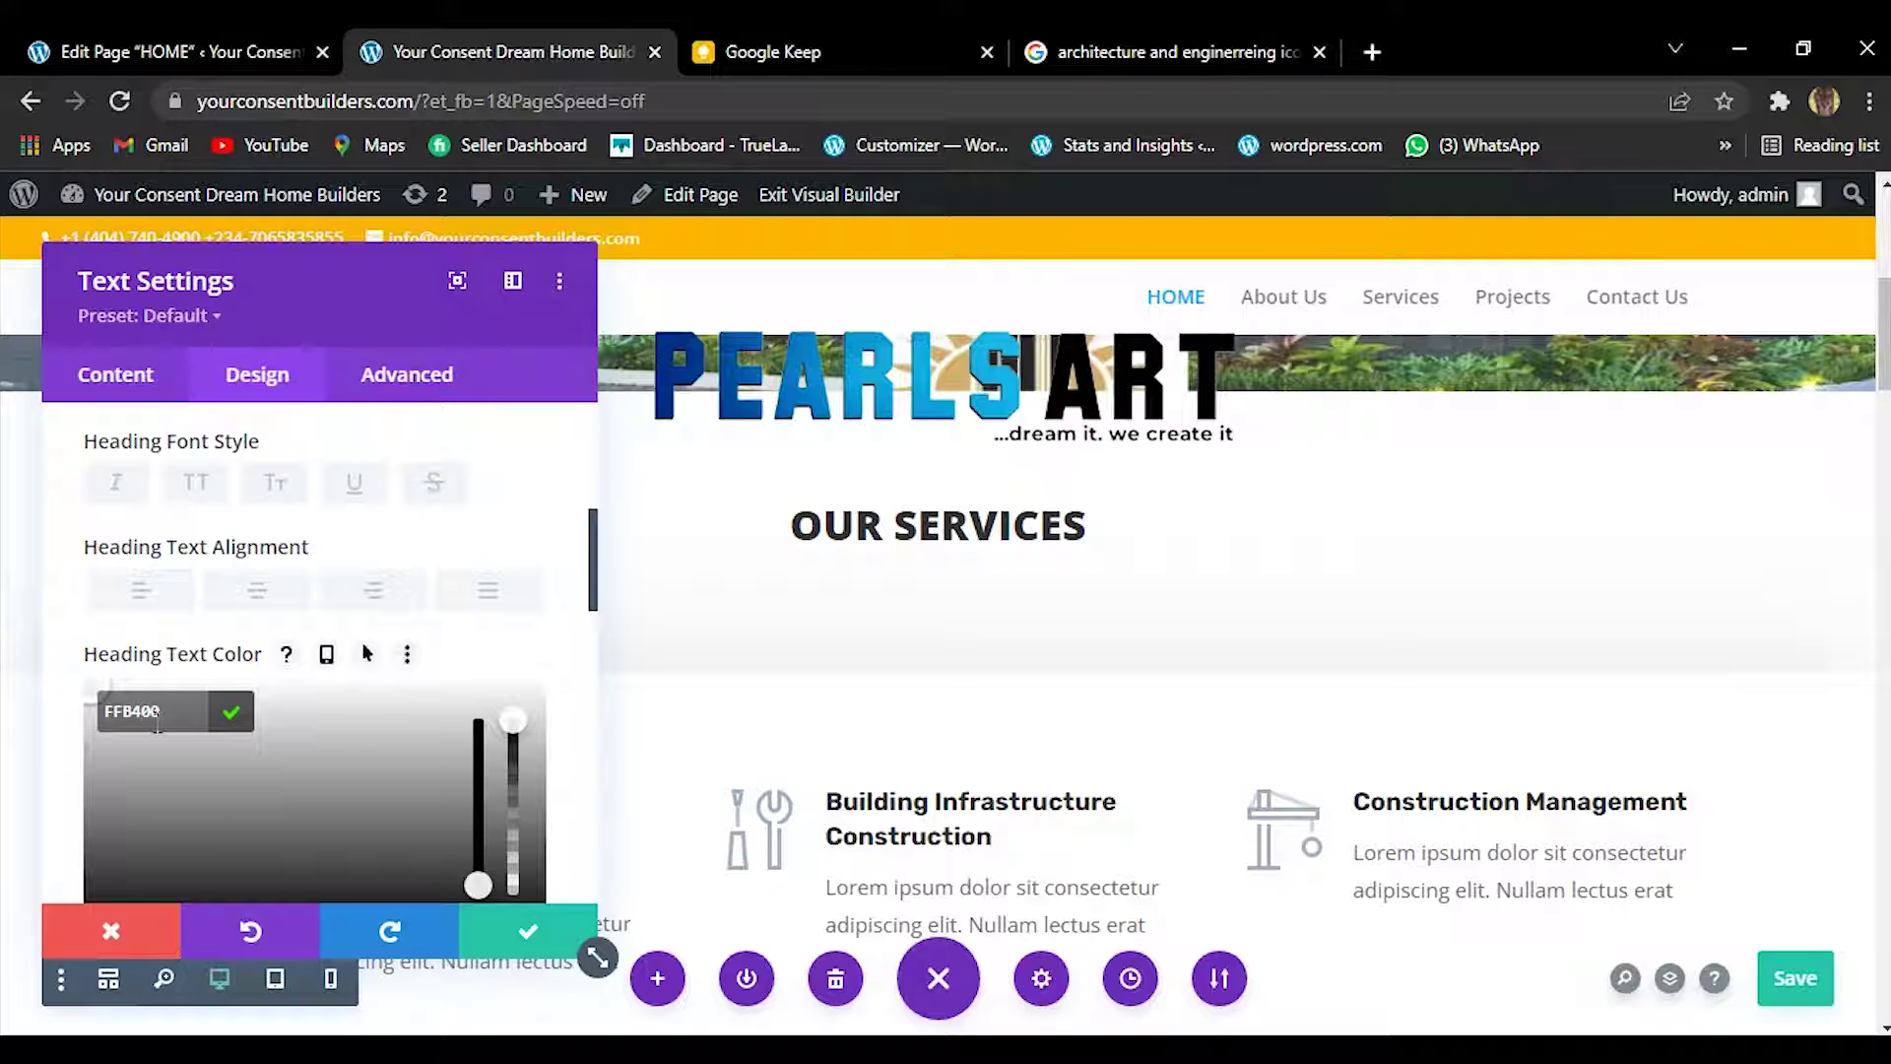
pyautogui.moveTo(592, 562); pyautogui.dragTo(591, 652)
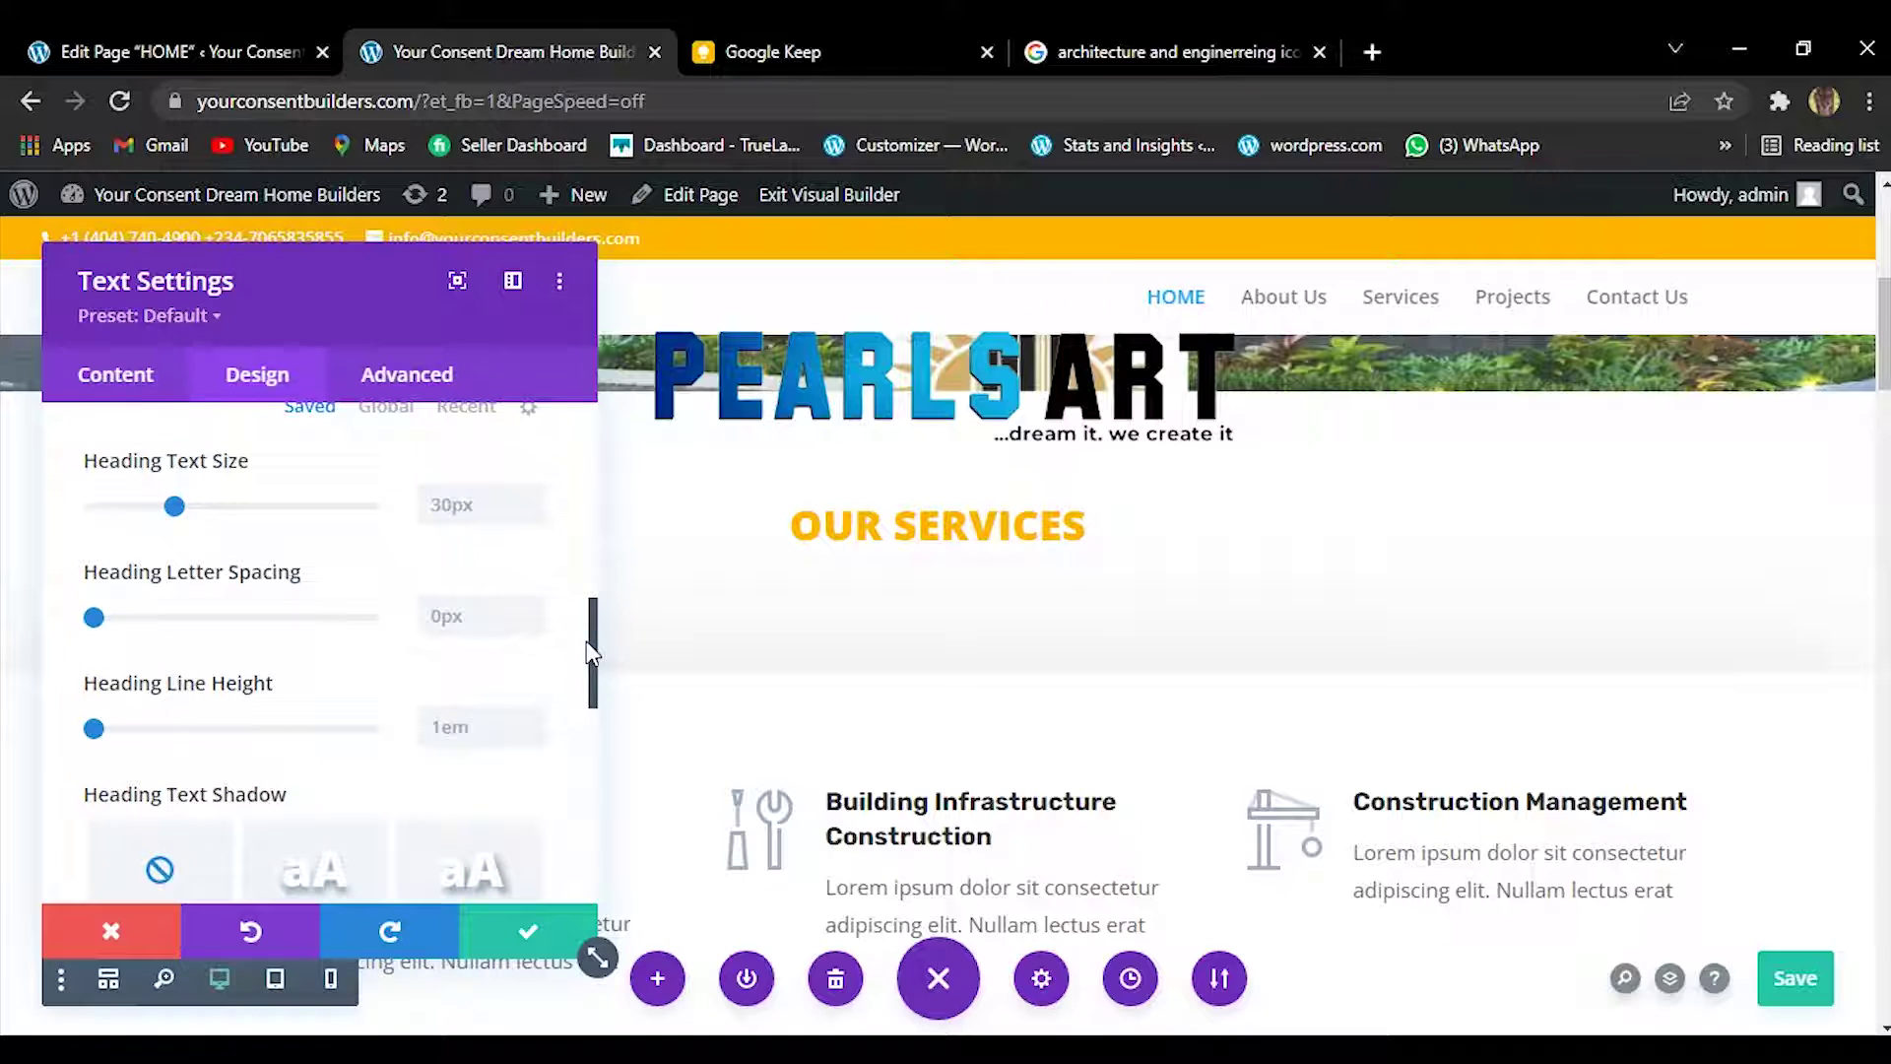
pyautogui.moveTo(175, 510); pyautogui.dragTo(276, 522)
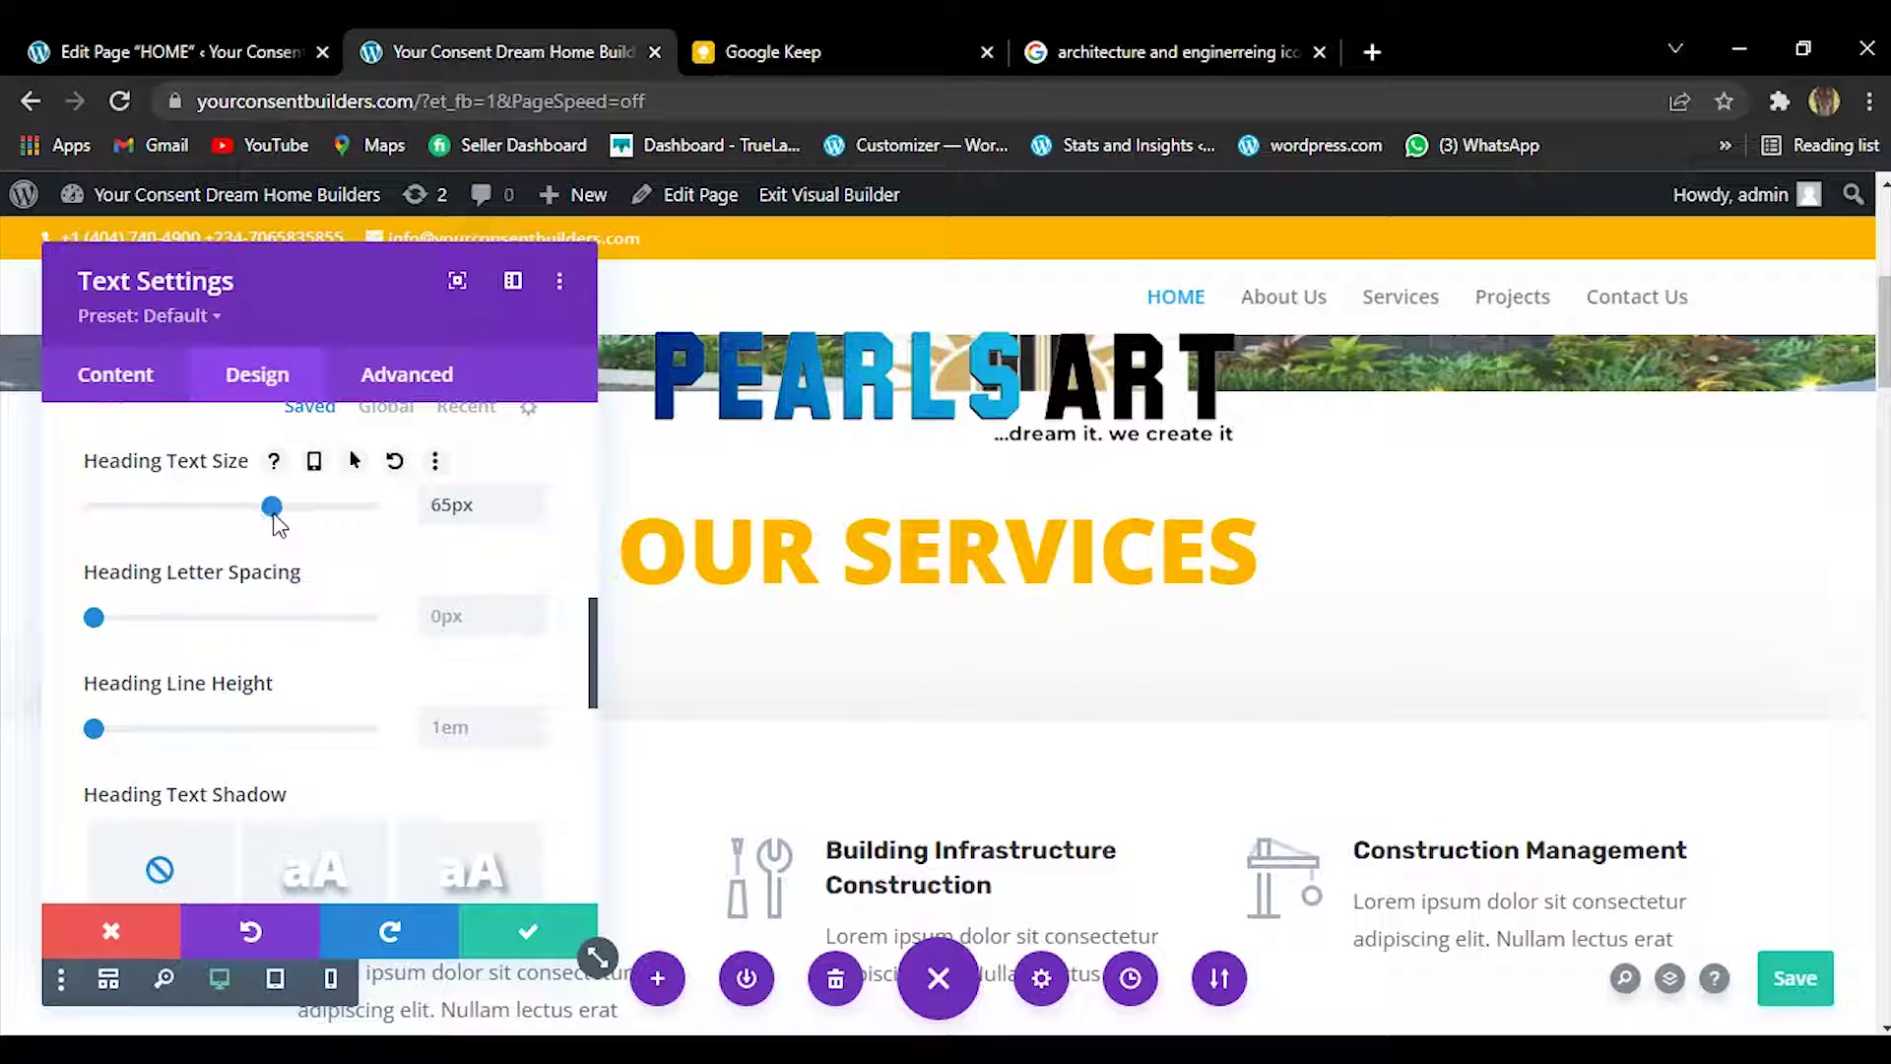
pyautogui.moveTo(276, 524); pyautogui.dragTo(264, 525)
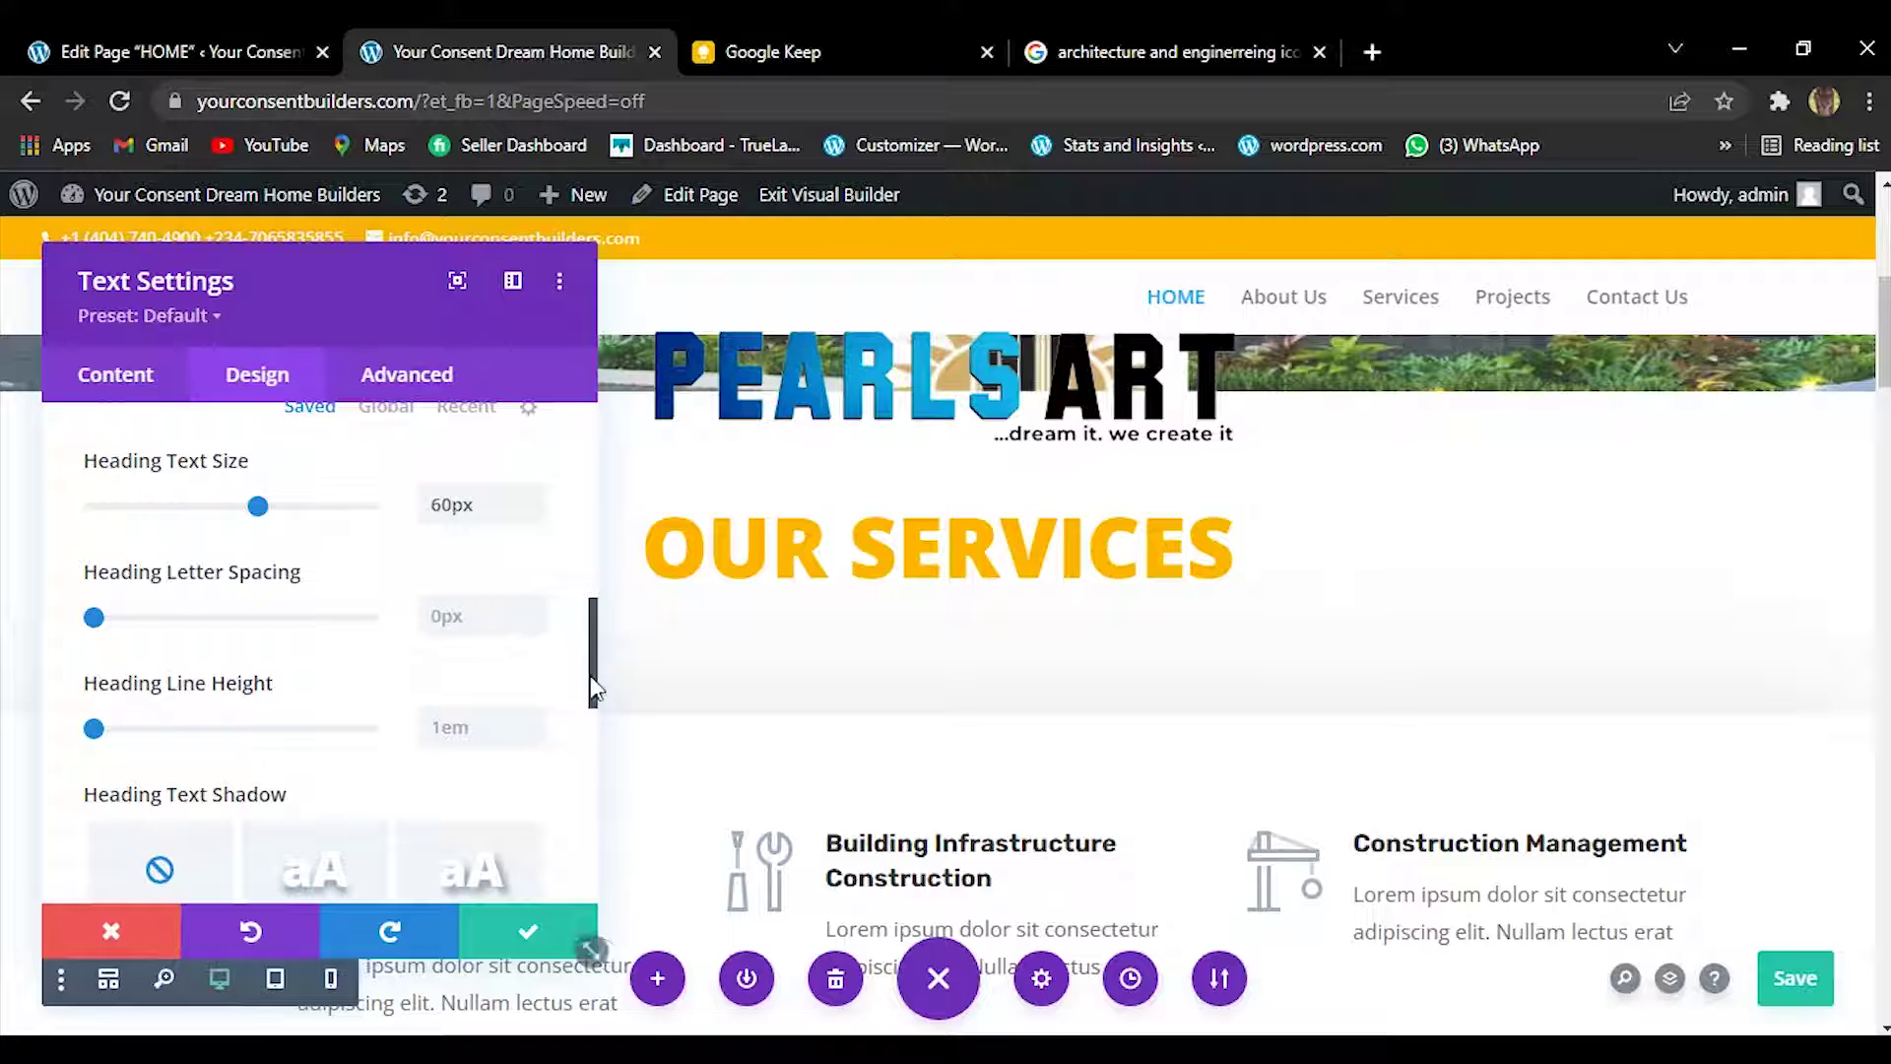
# Apply a drop-shadow preset to the heading, with -0.01em horizontal and 0.08em vertical offset.
pyautogui.click(325, 872)
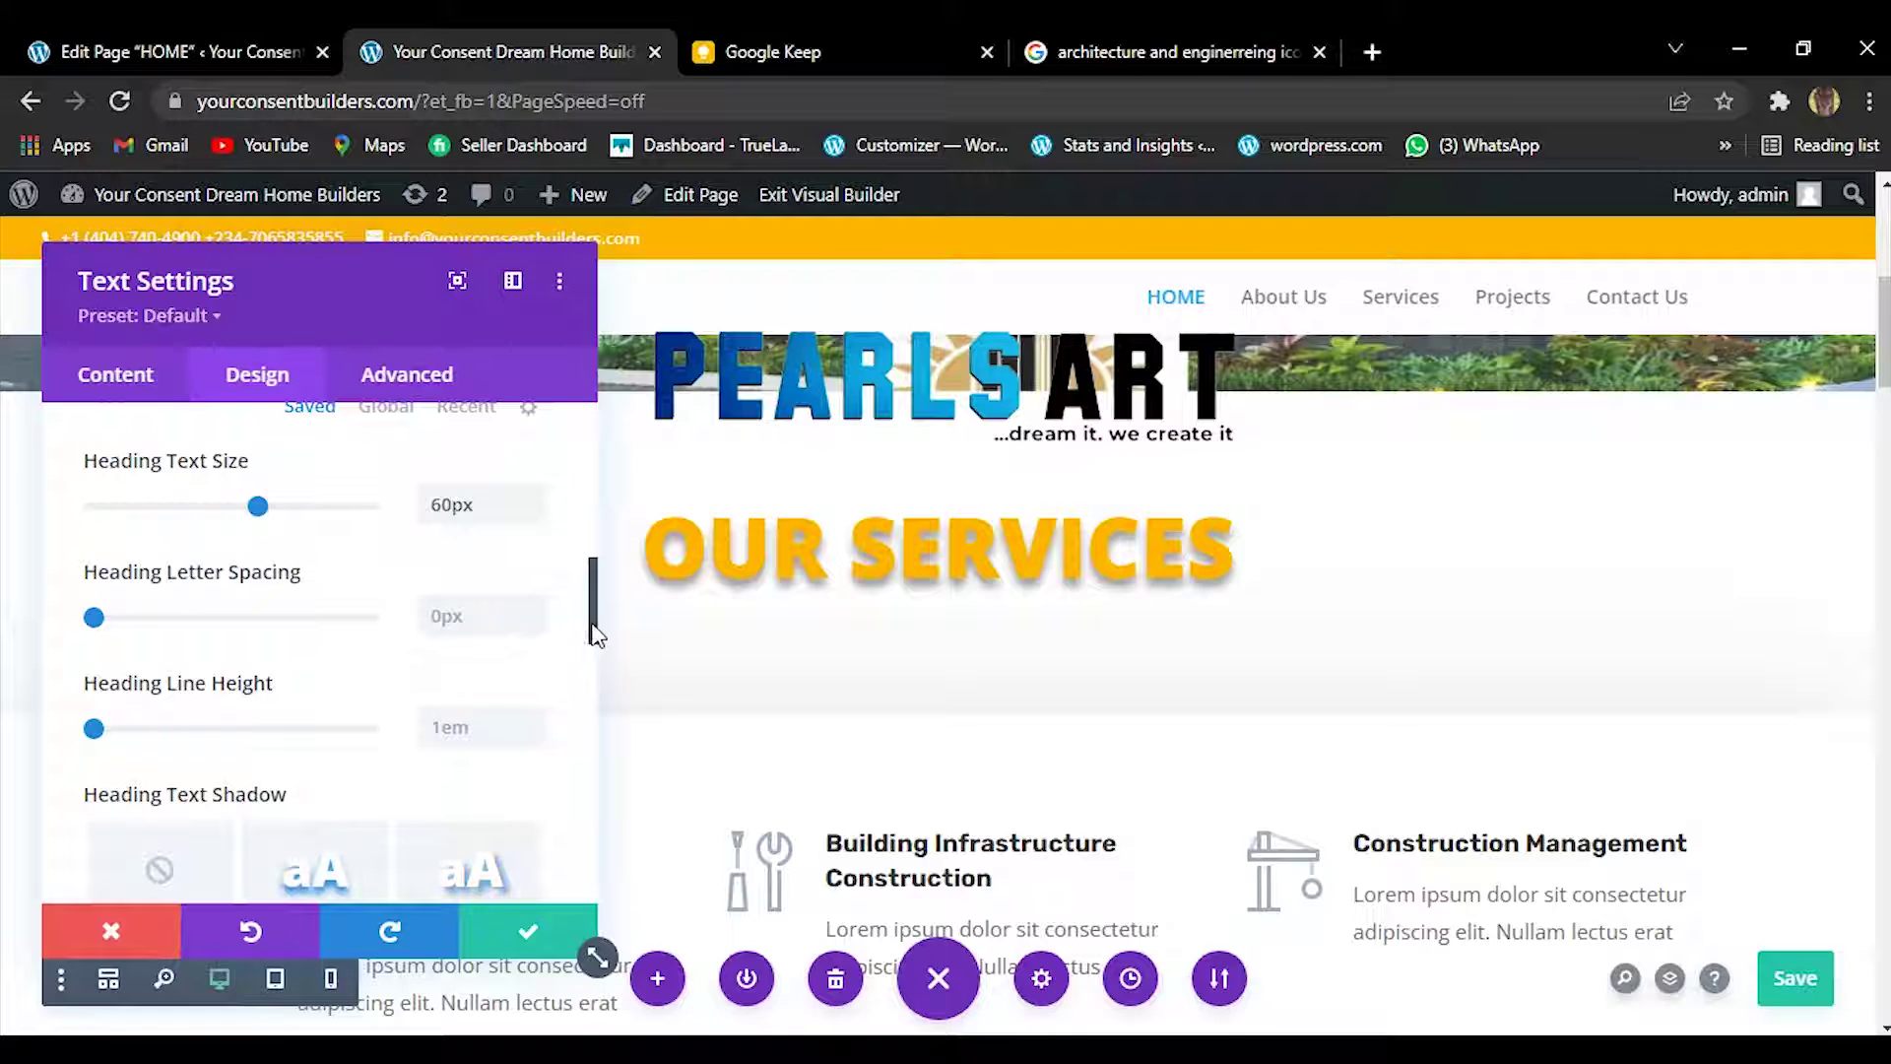
pyautogui.moveTo(597, 630); pyautogui.dragTo(591, 701)
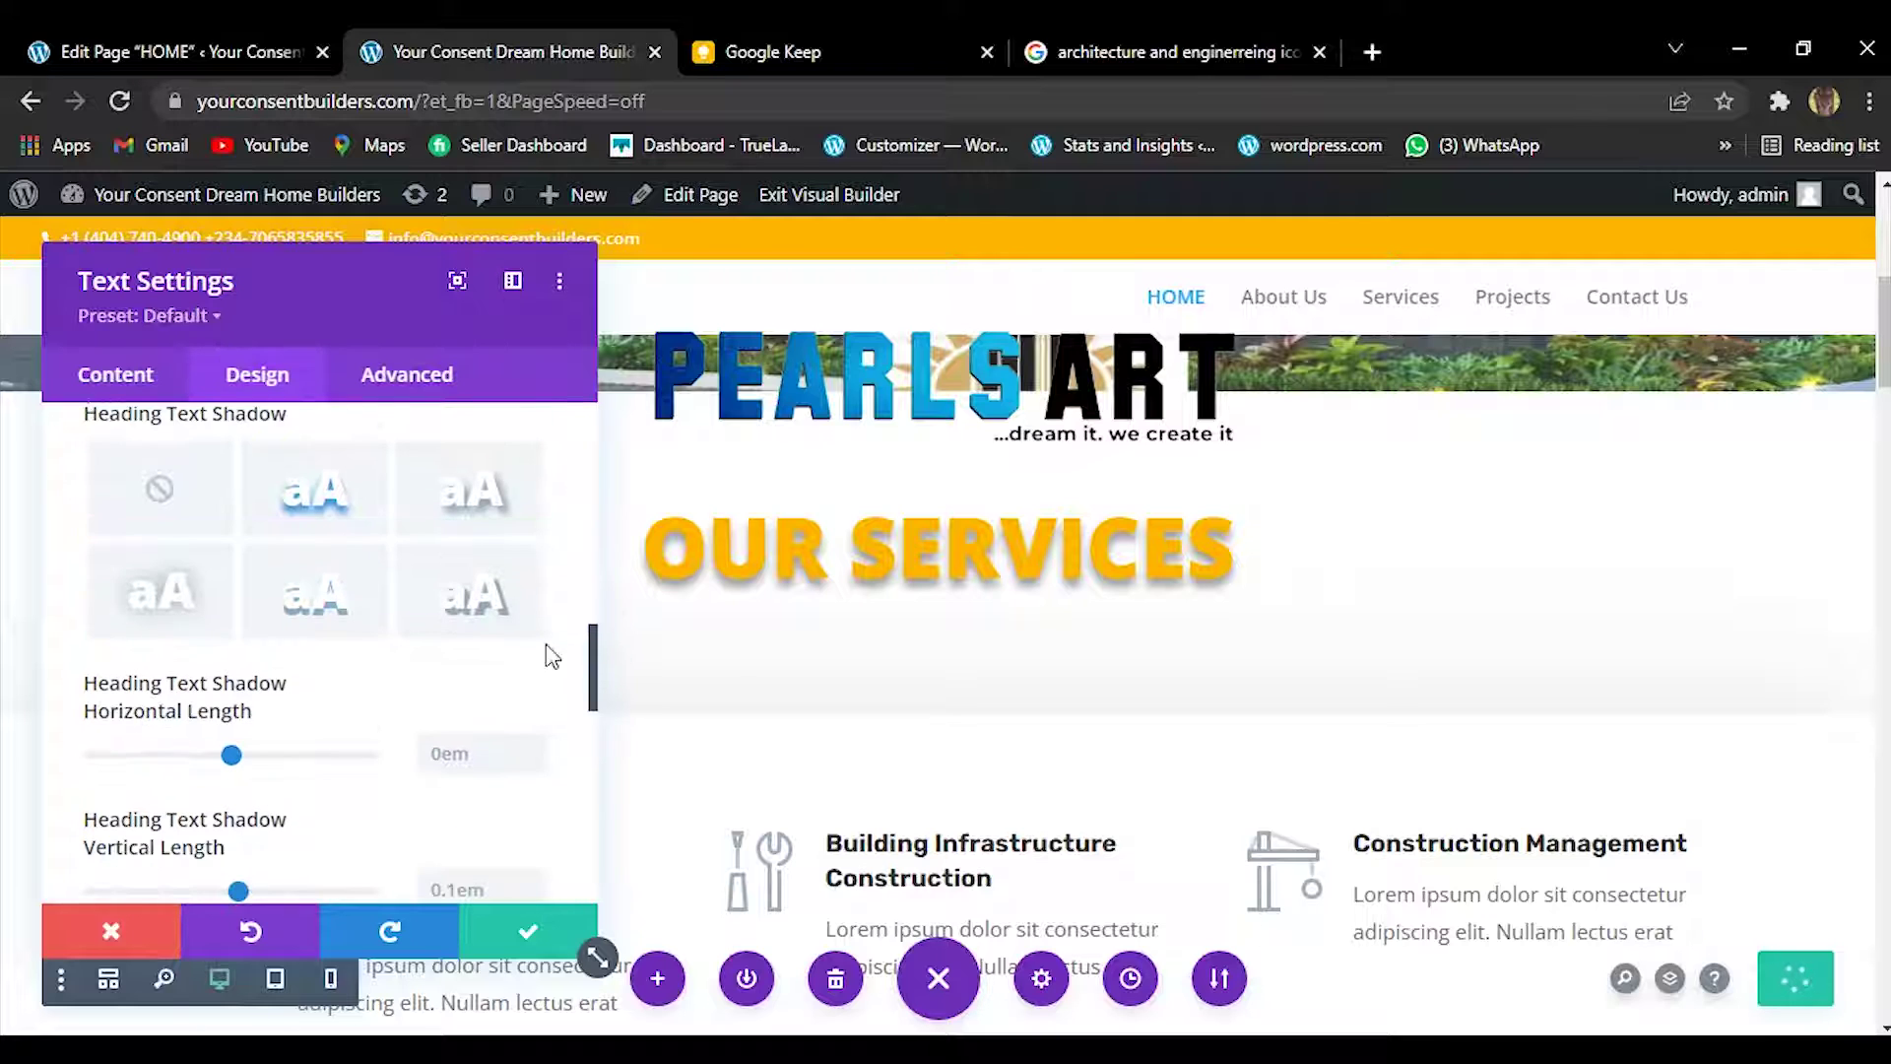
pyautogui.click(185, 586)
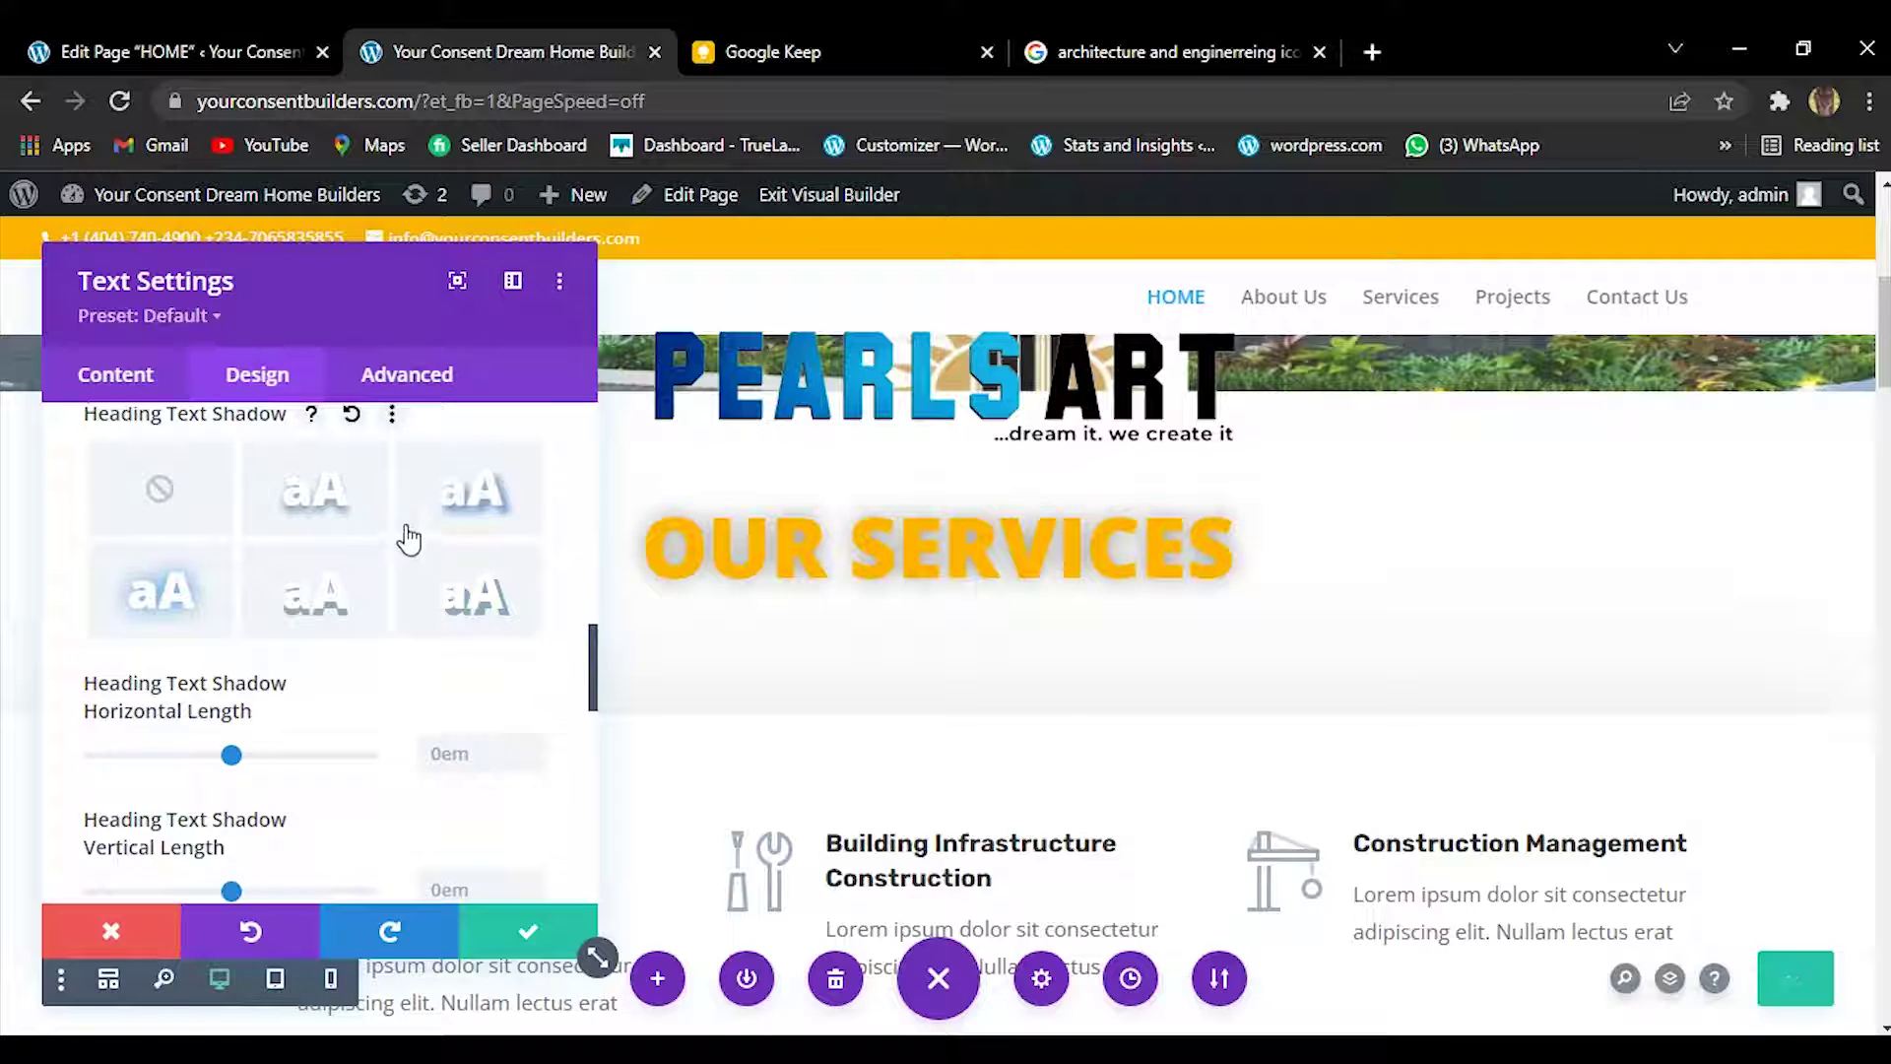
pyautogui.click(454, 505)
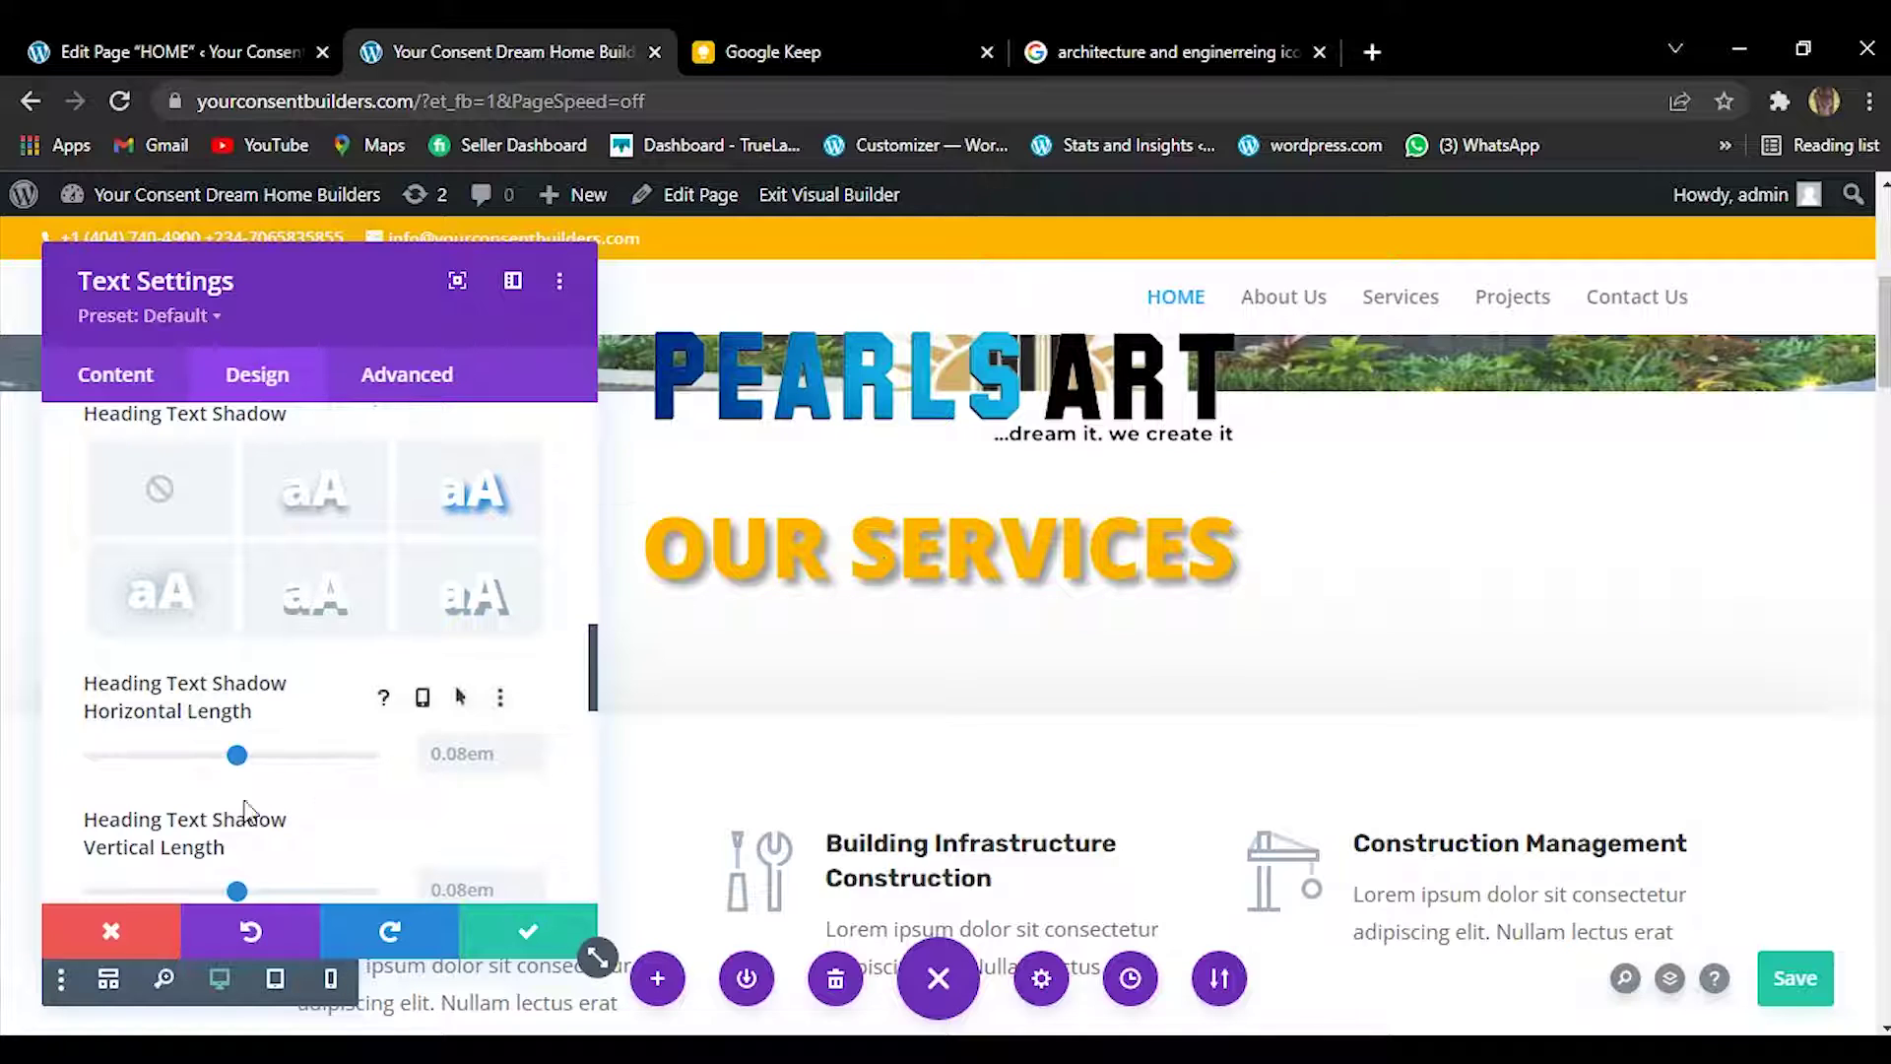
pyautogui.moveTo(237, 760); pyautogui.dragTo(233, 761)
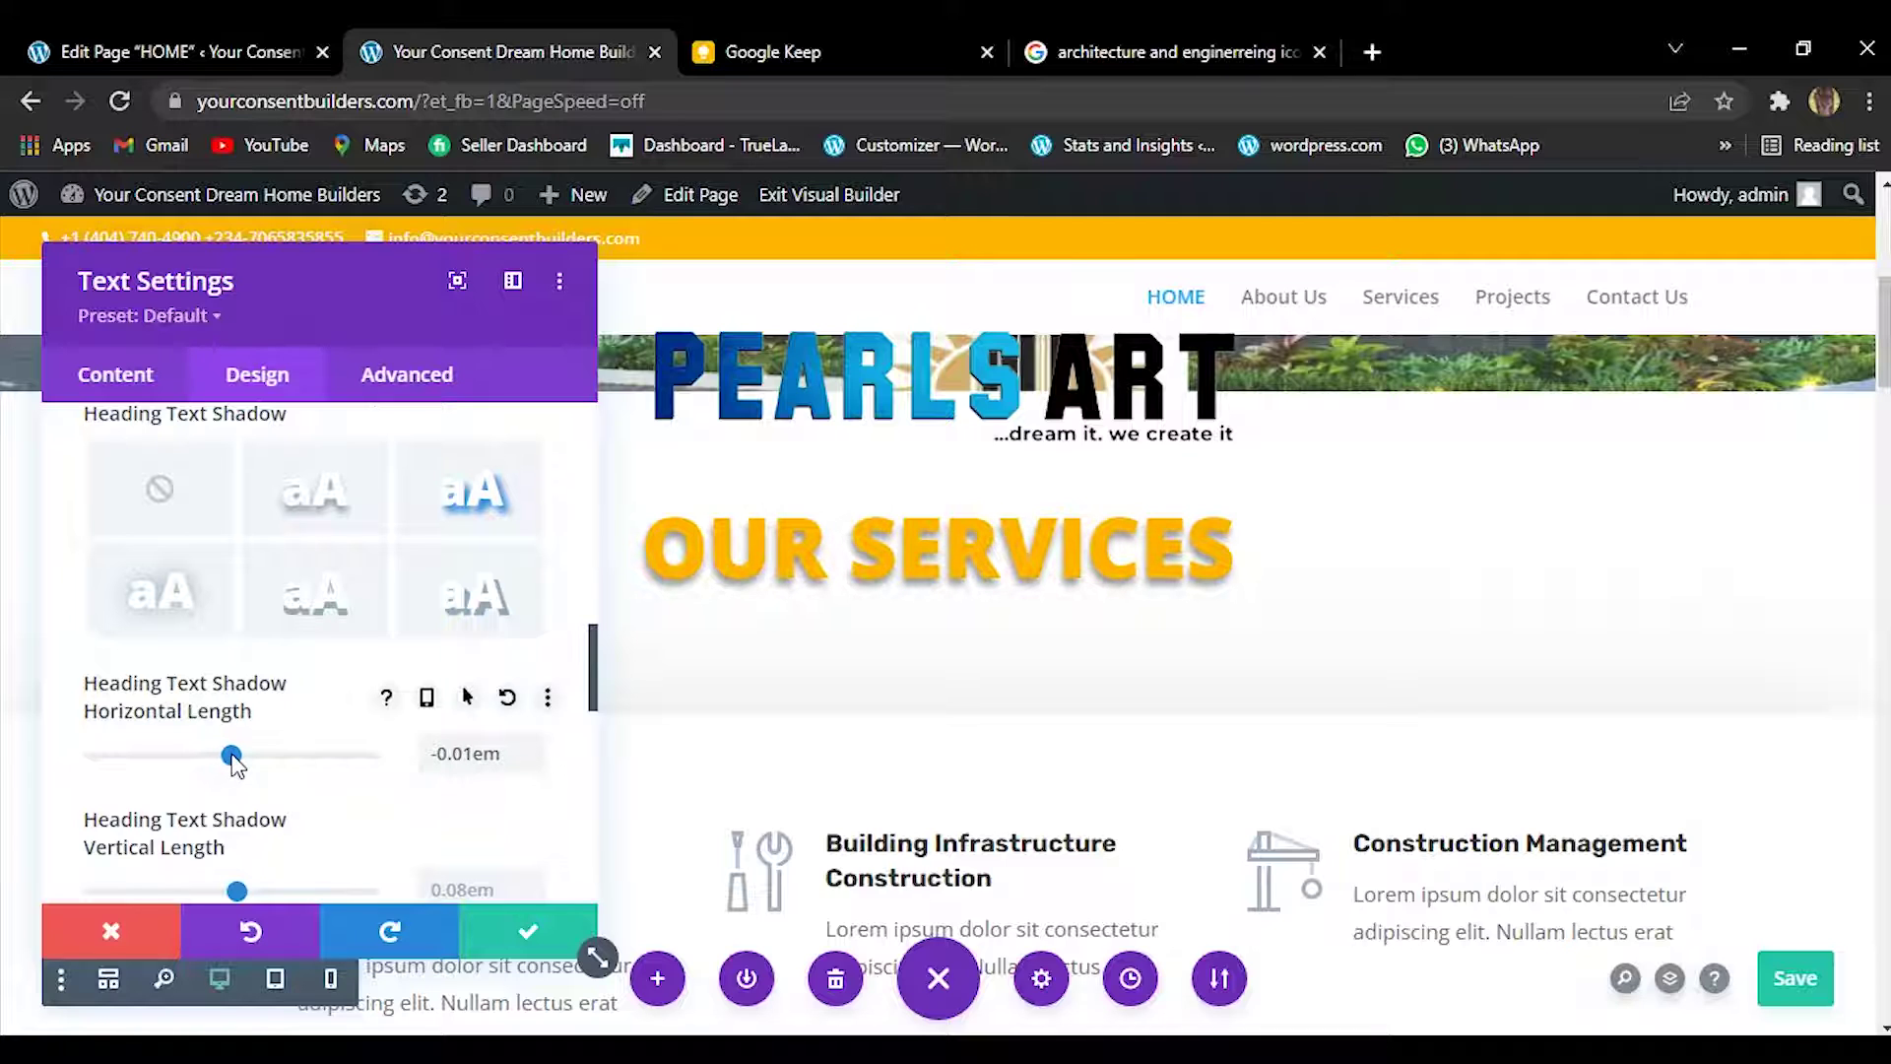
pyautogui.moveTo(590, 684); pyautogui.dragTo(570, 806)
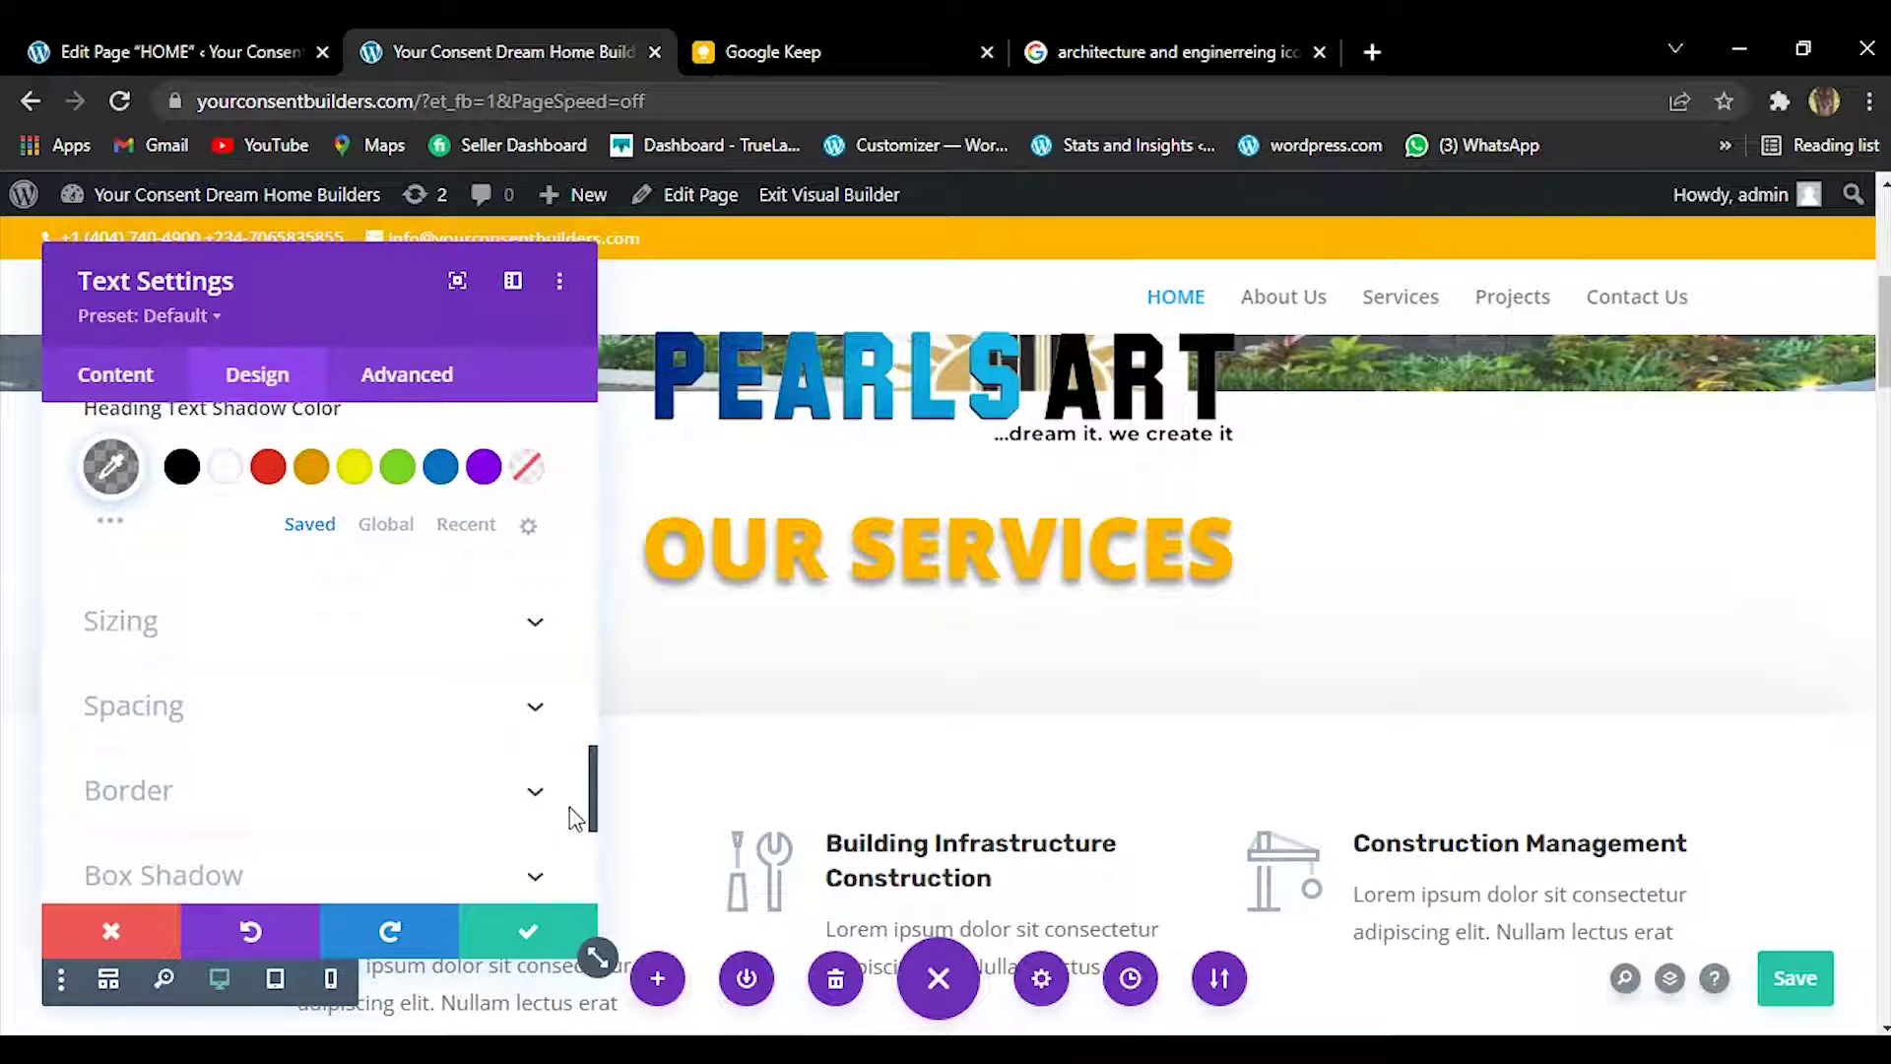
# Close the heading settings and shrink the section's top and bottom padding.
pyautogui.click(535, 620)
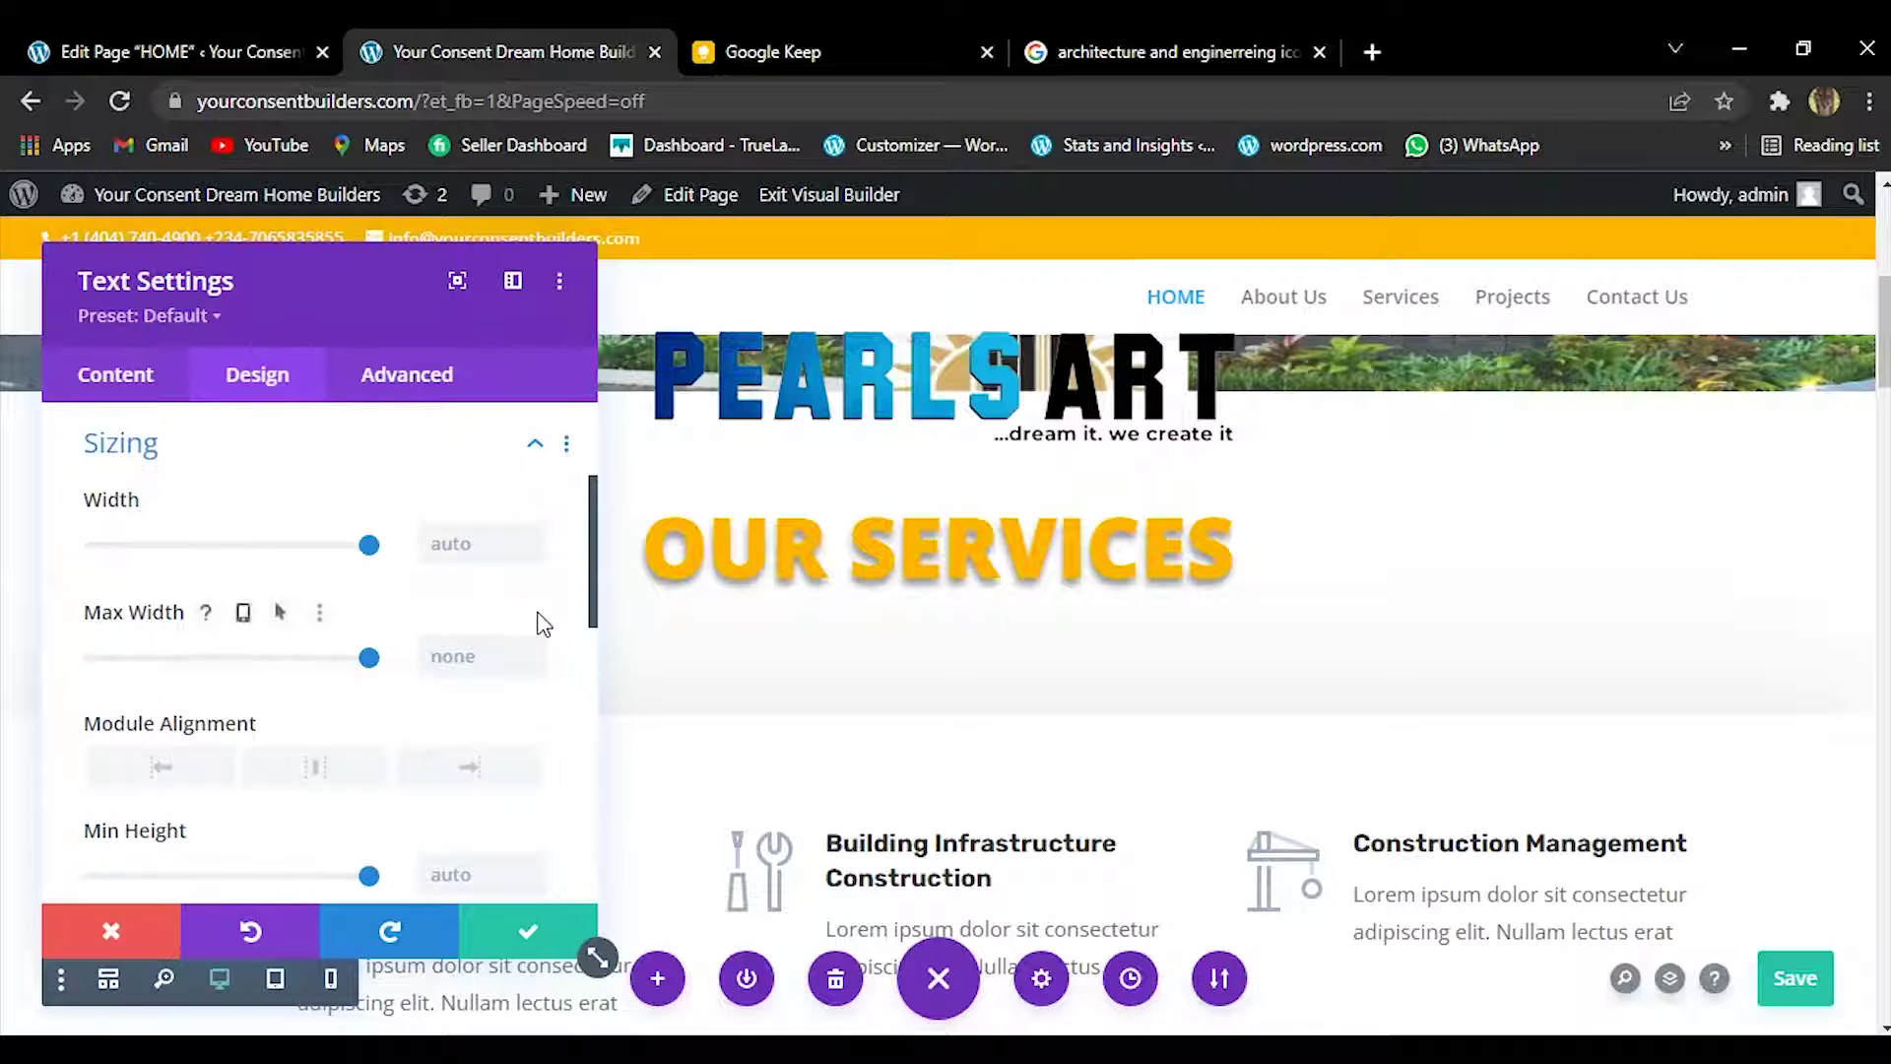
pyautogui.click(529, 932)
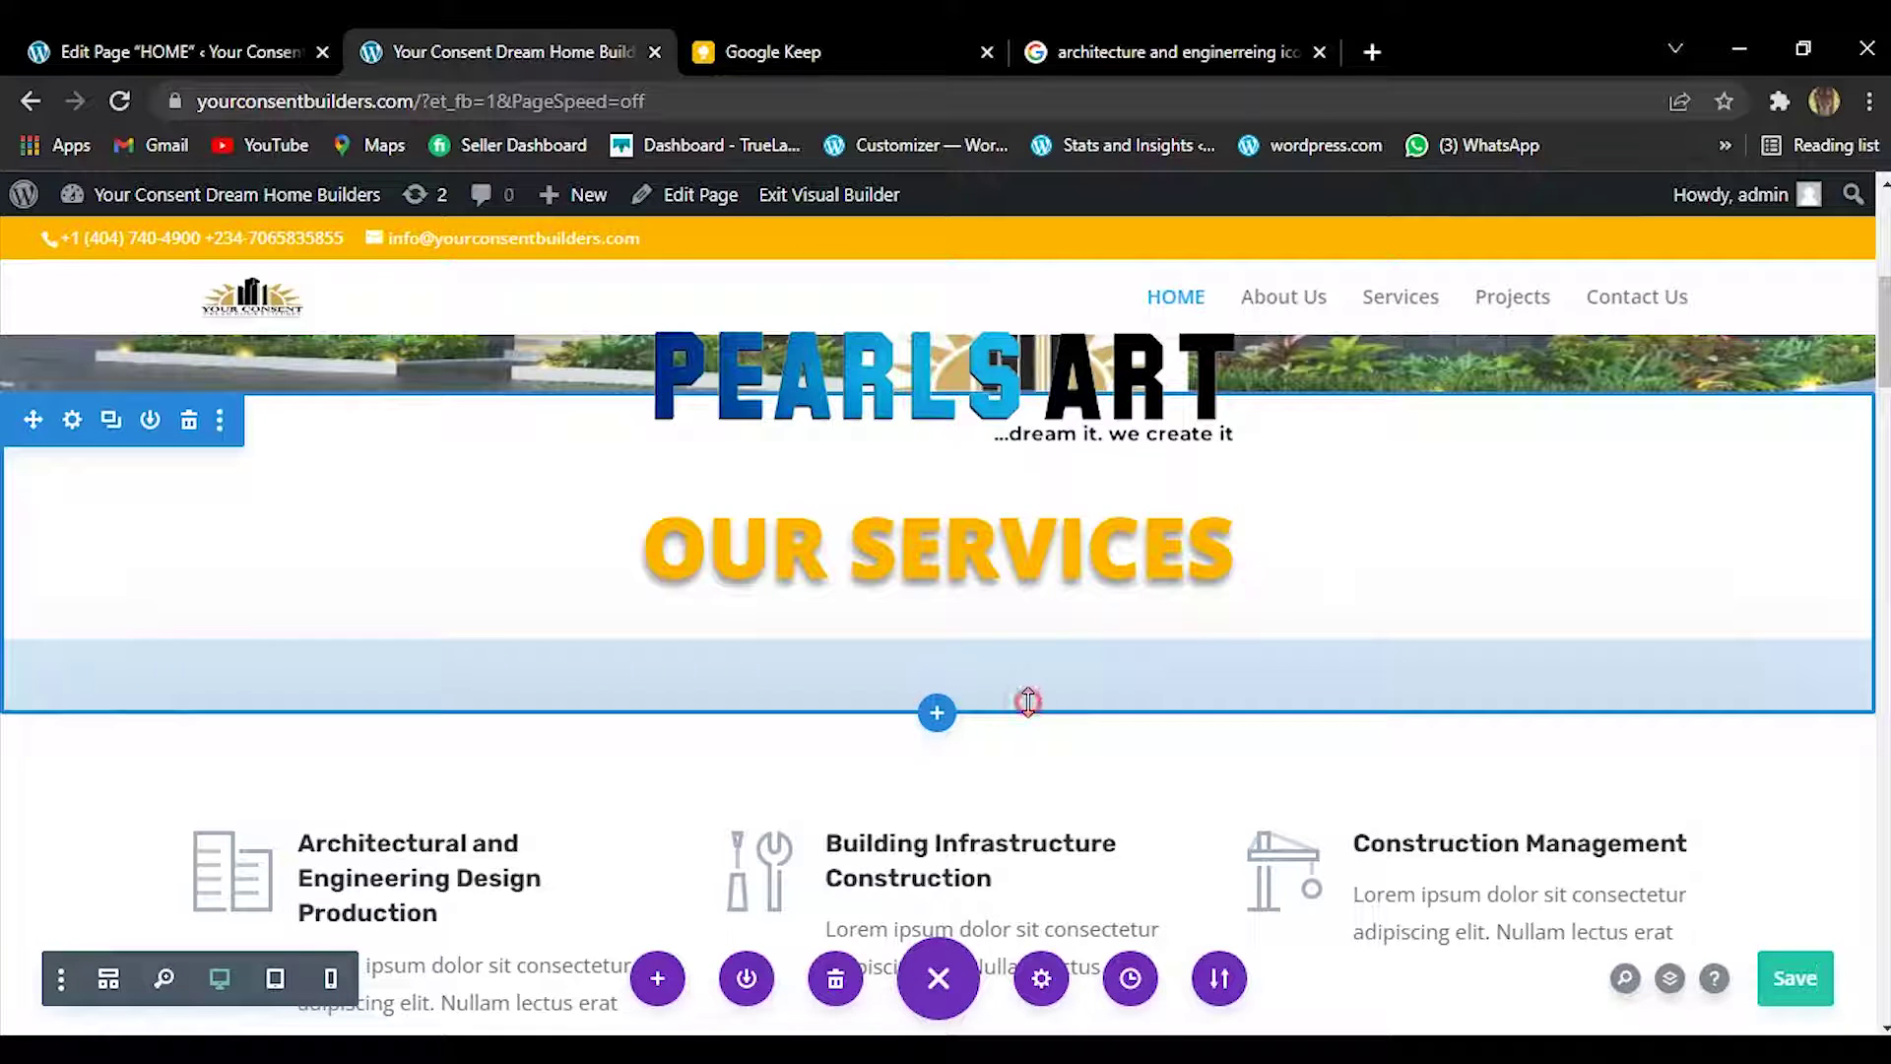
pyautogui.moveTo(1029, 691); pyautogui.dragTo(1252, 574)
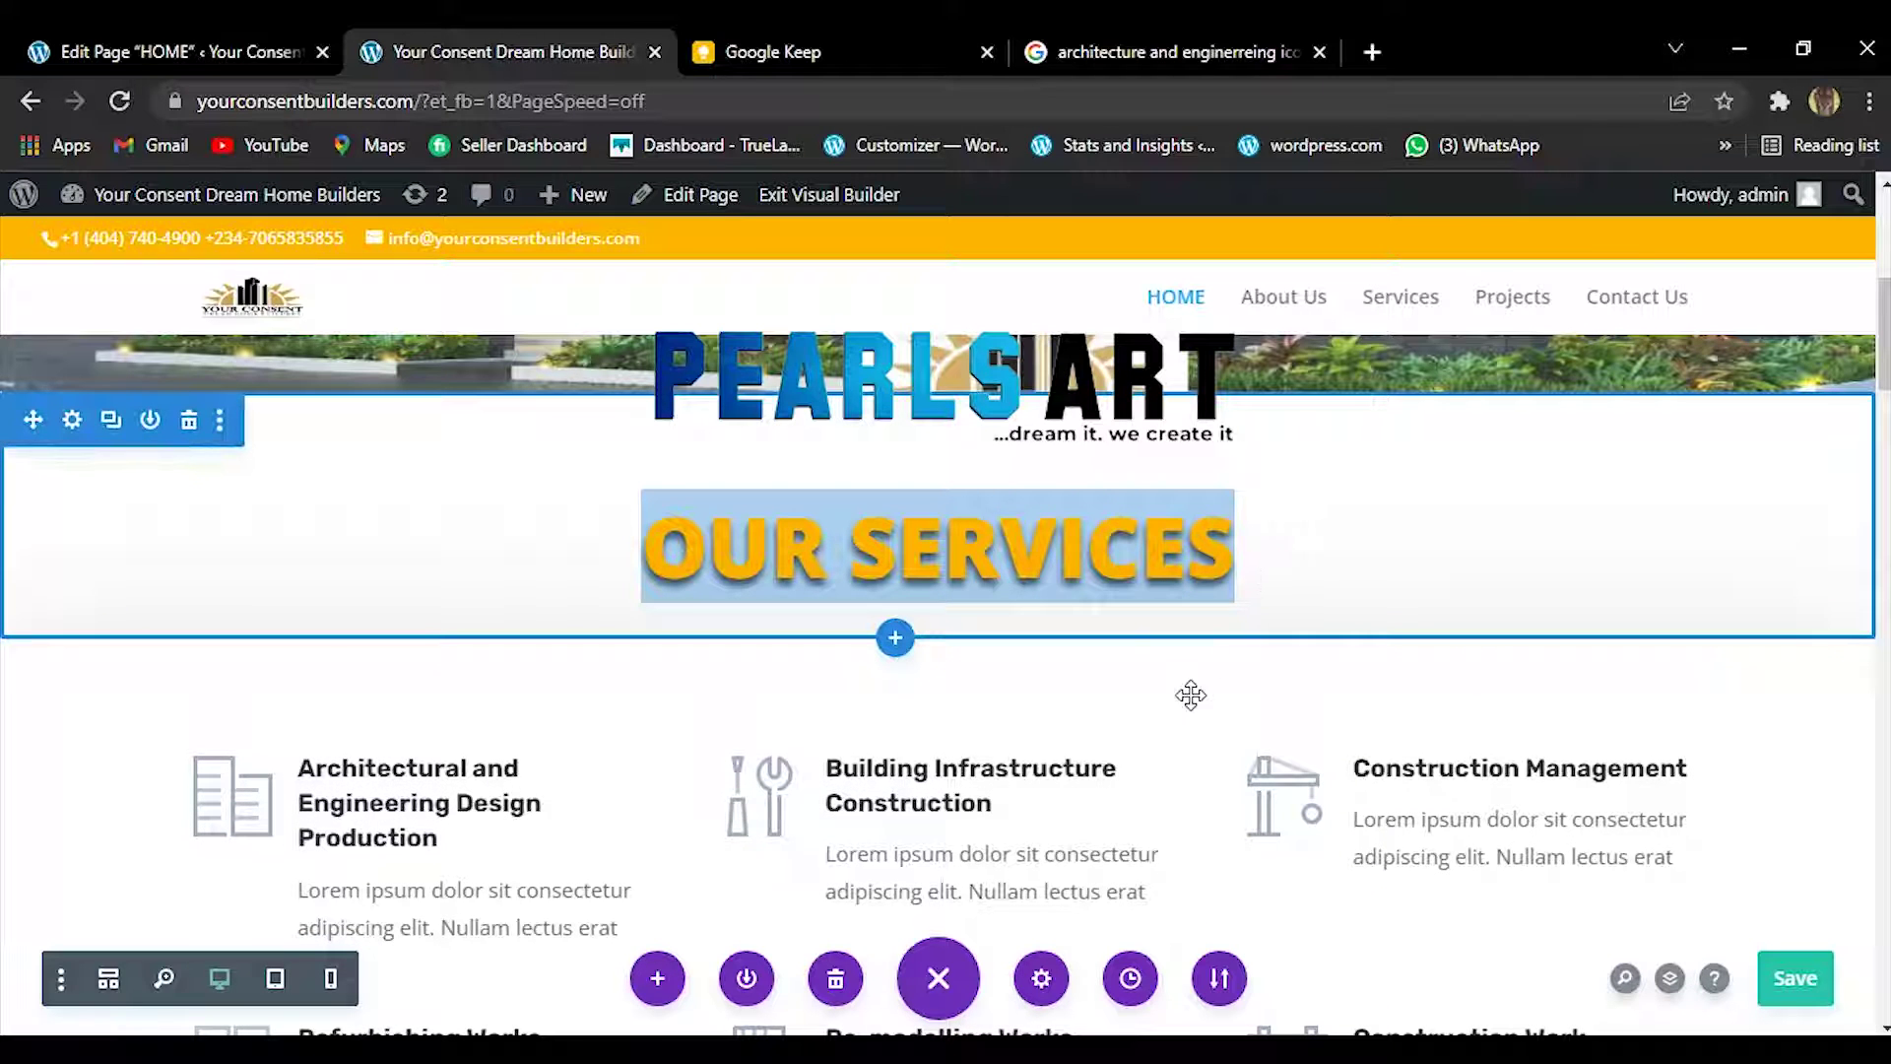
pyautogui.click(1114, 494)
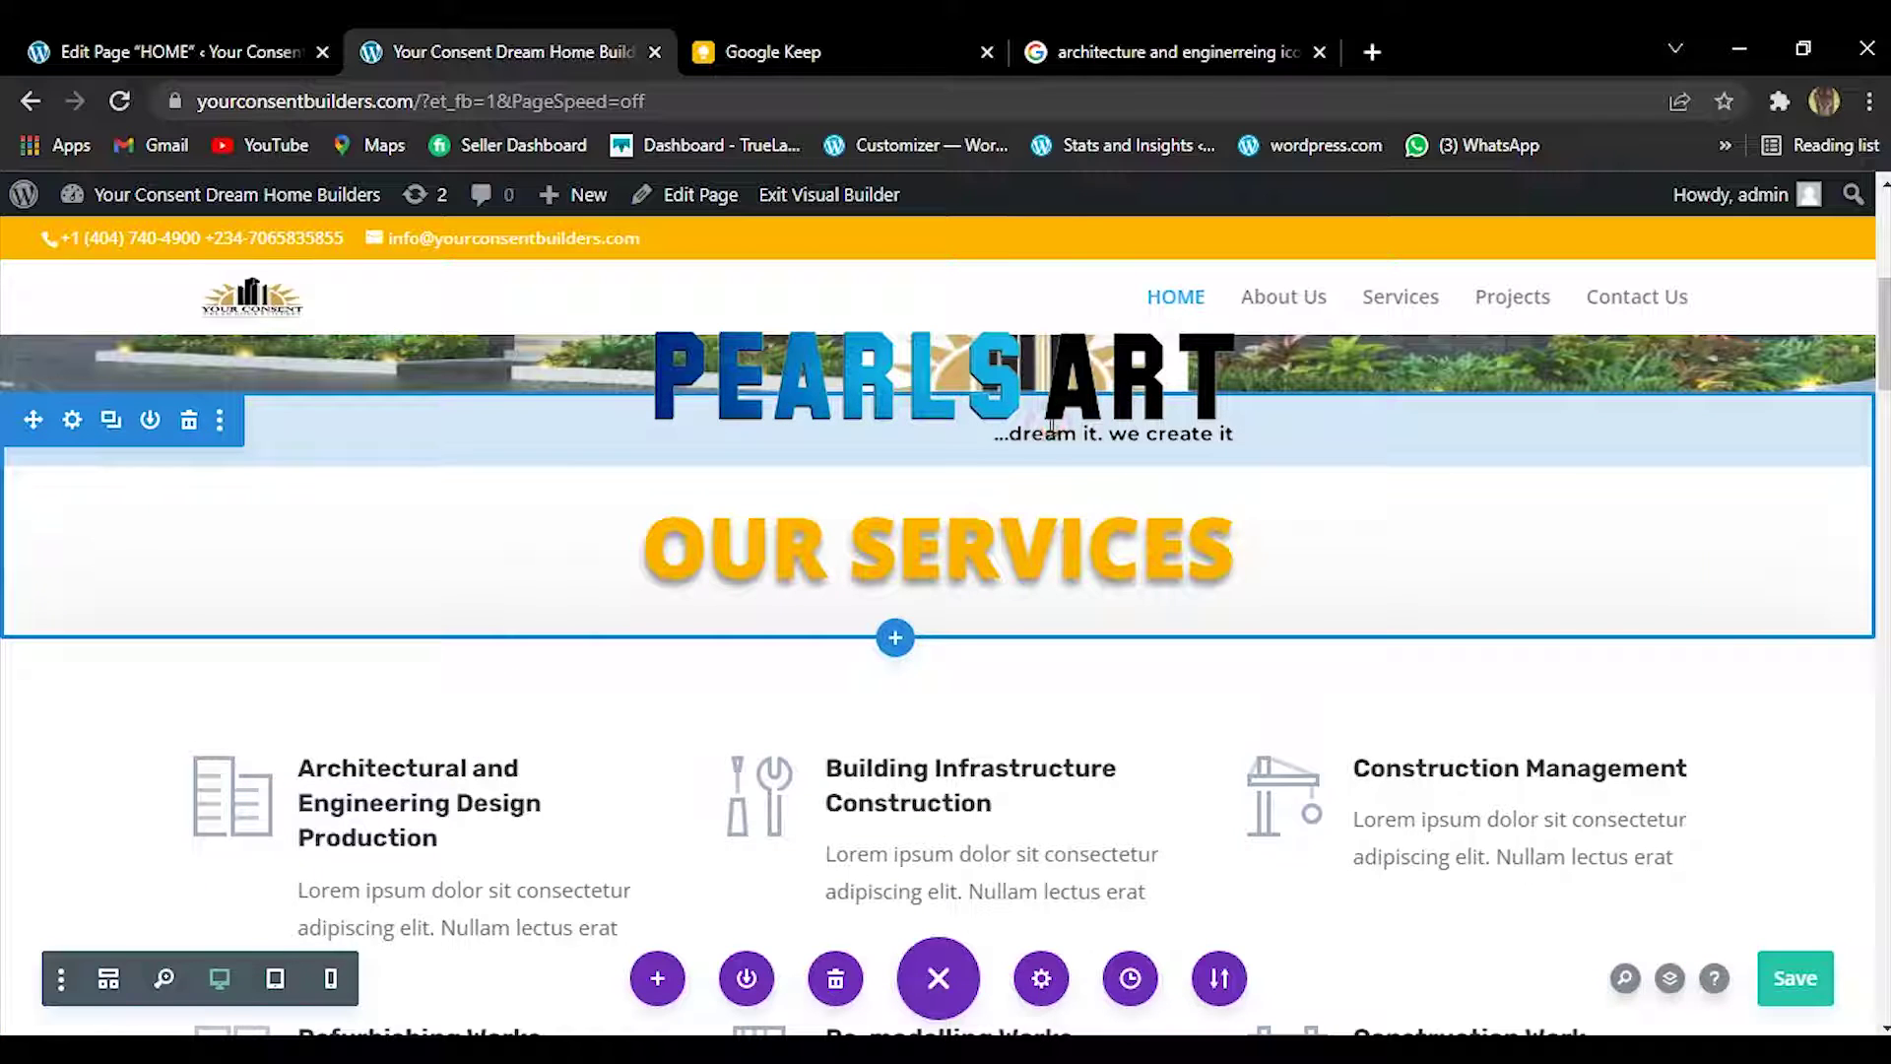
pyautogui.moveTo(1049, 372); pyautogui.dragTo(1044, 292)
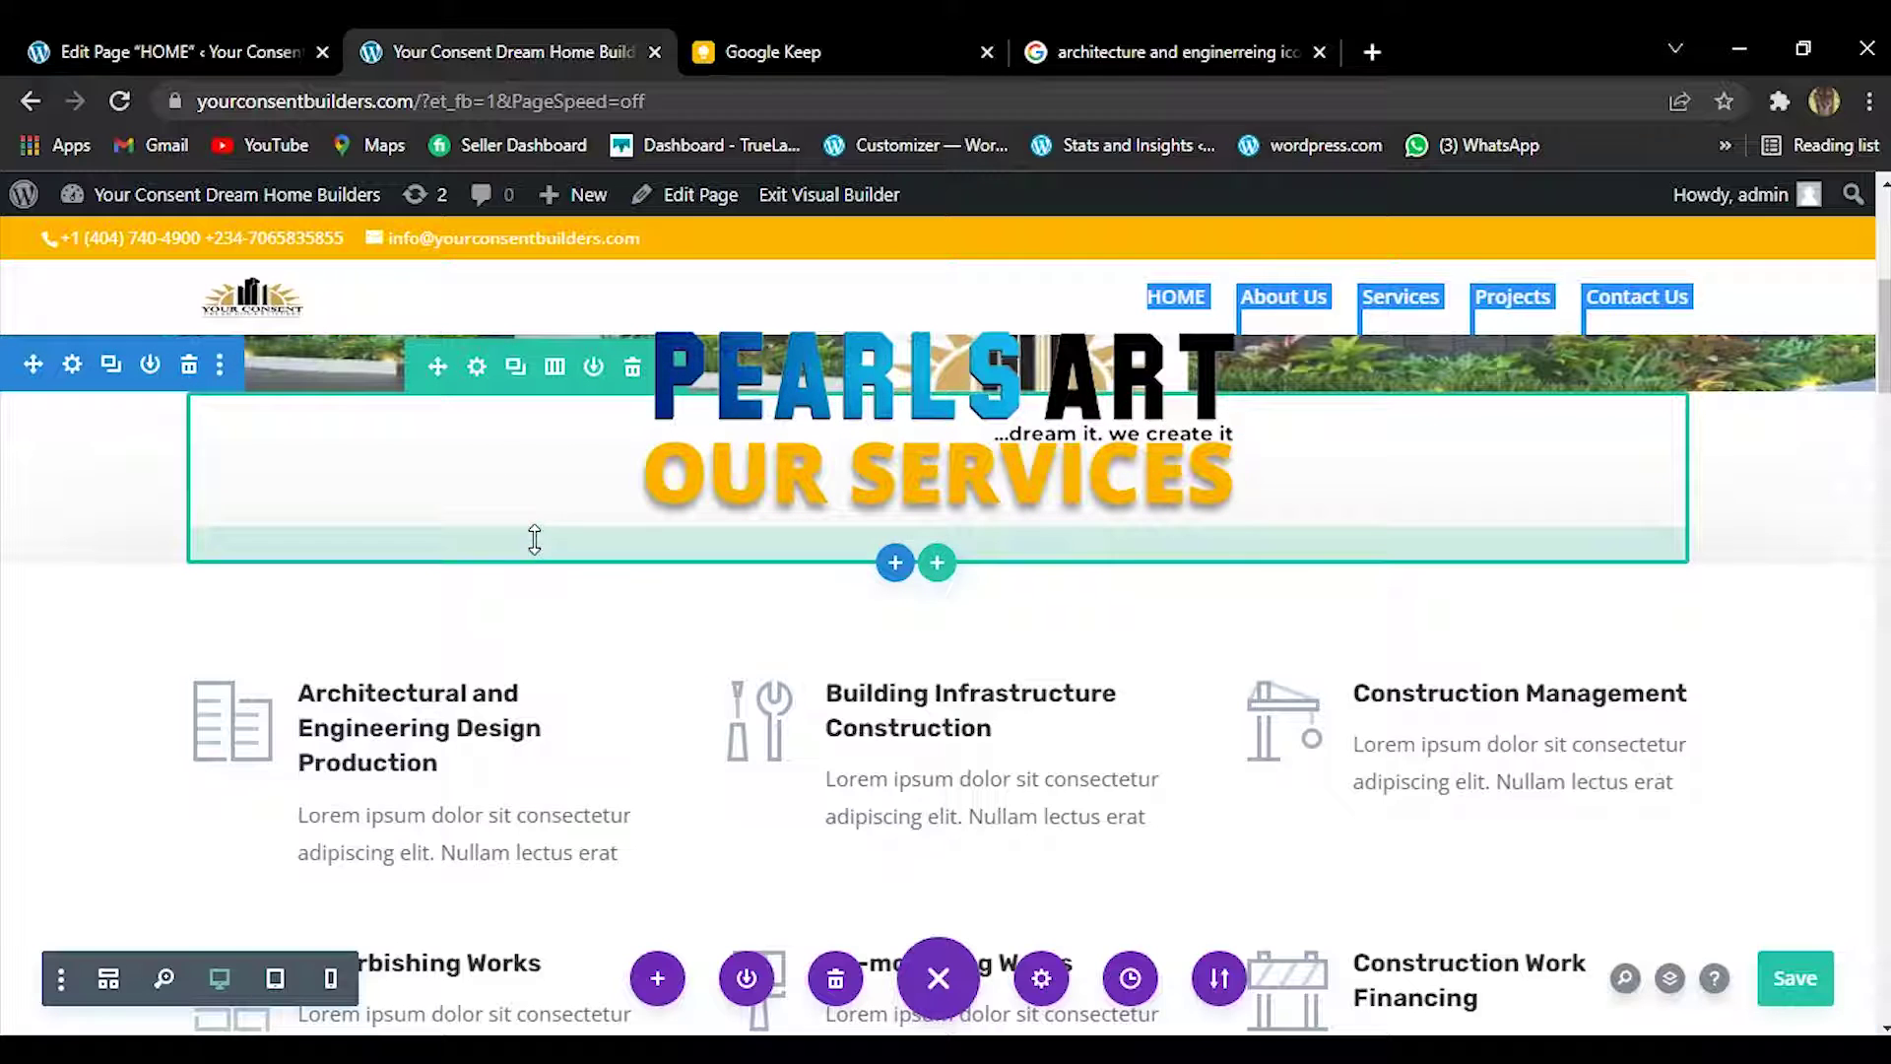
# Reduce the row's top and bottom padding and save the page.
pyautogui.click(534, 539)
pyautogui.moveTo(538, 499); pyautogui.dragTo(540, 482)
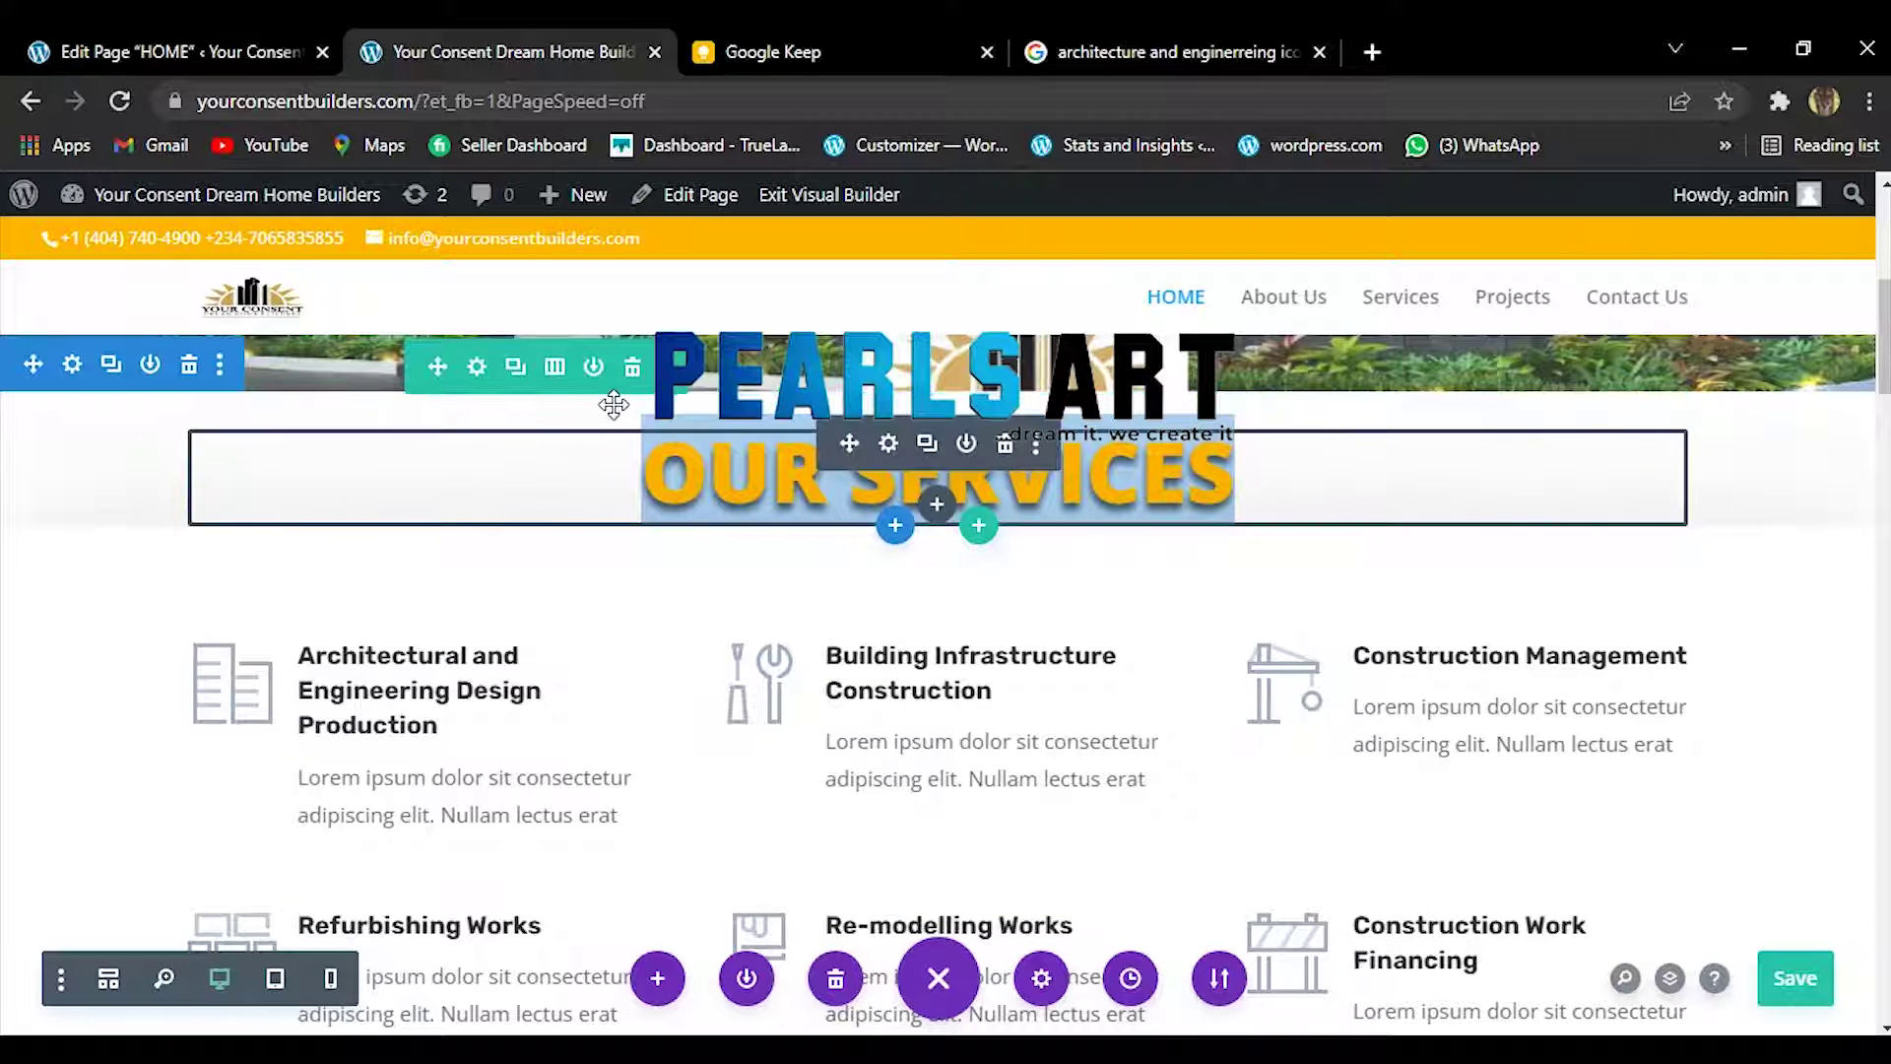
pyautogui.hotkey('ctrl', 's')
pyautogui.moveTo(741, 406); pyautogui.dragTo(741, 394)
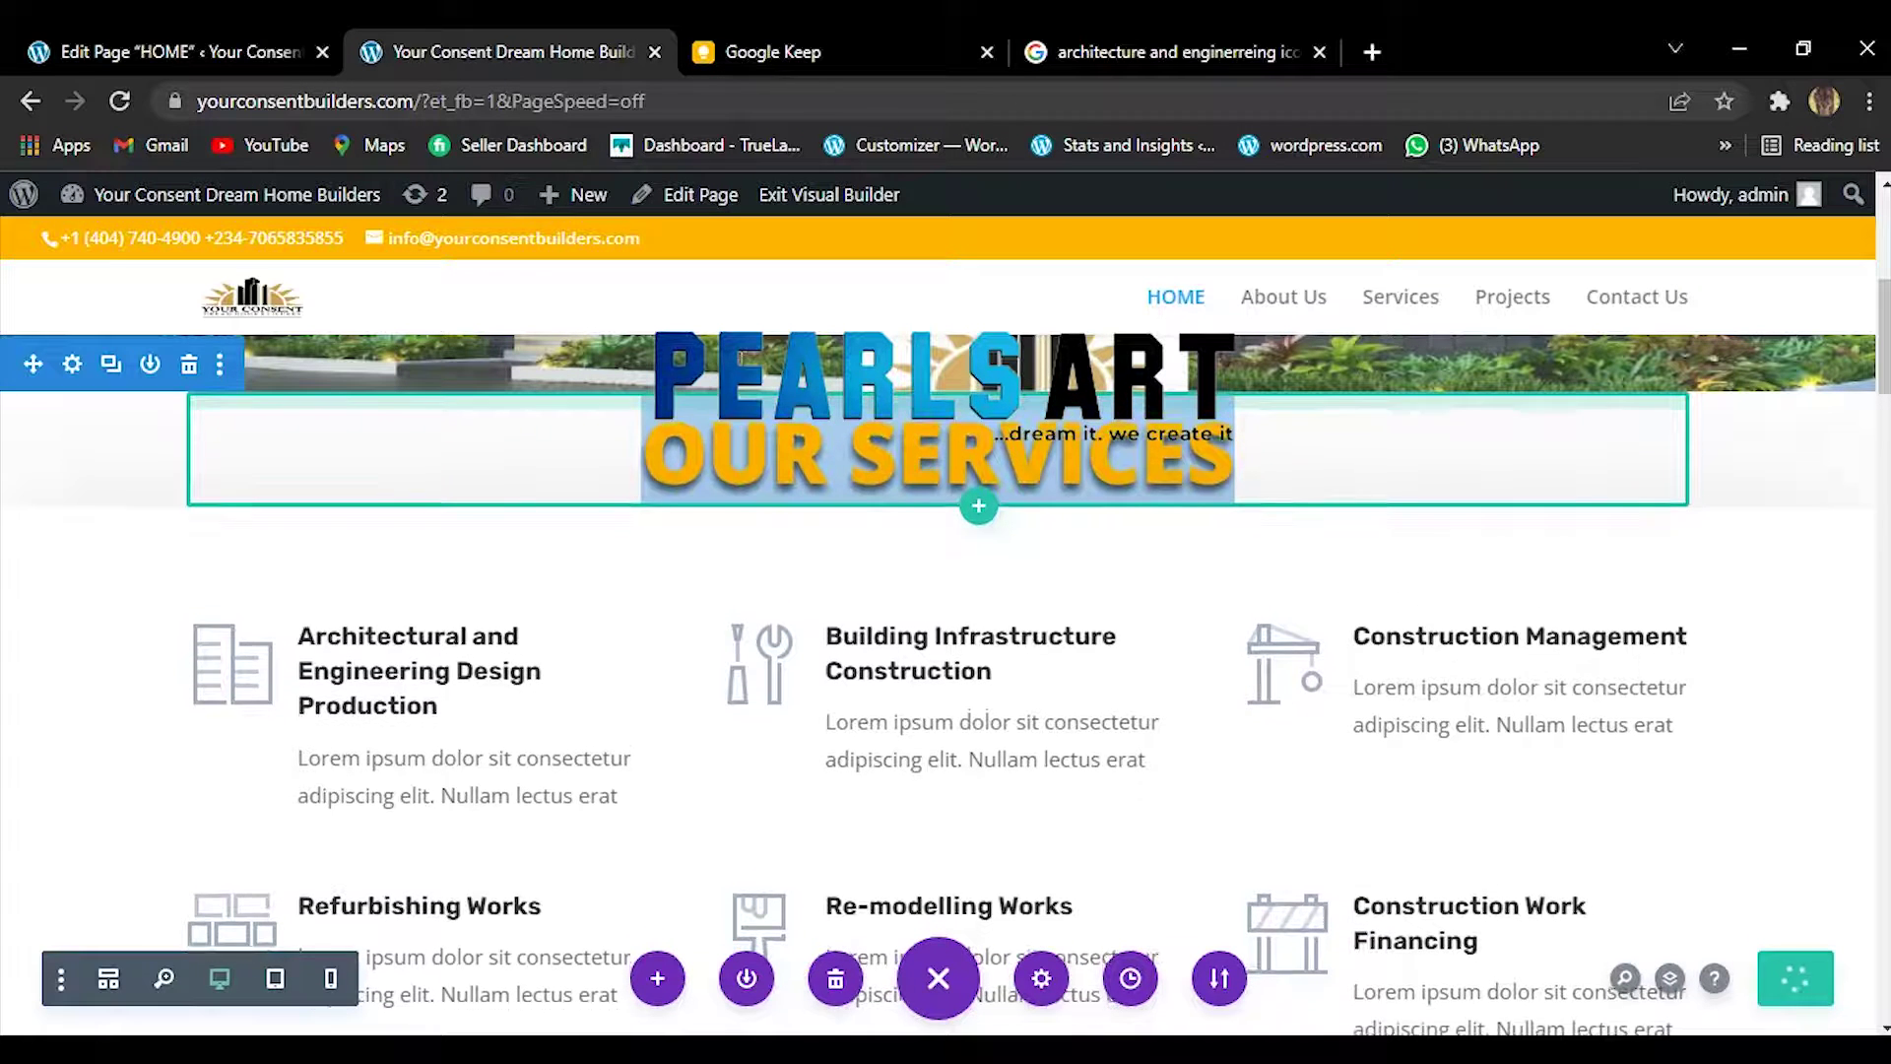
# Increase the OUR SERVICES section's top padding slightly below the header image.
pyautogui.scroll(-5, 746, 358)
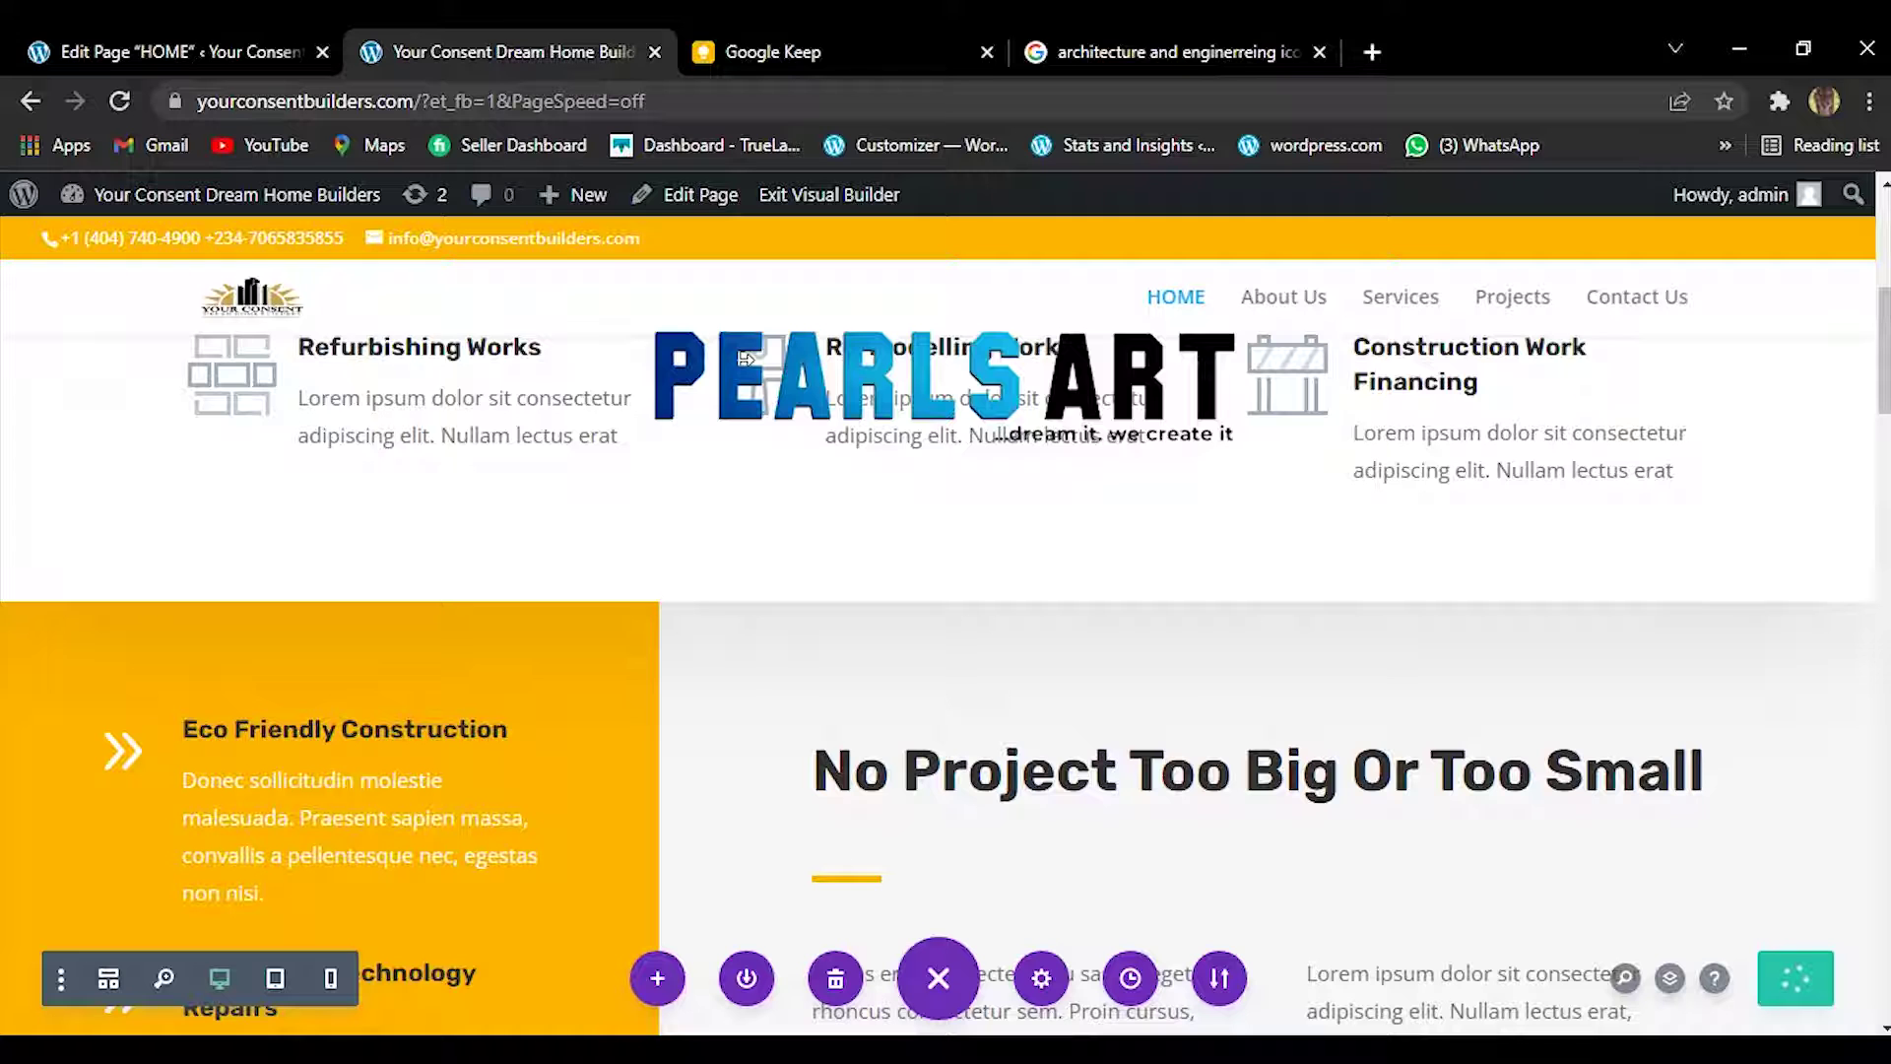
pyautogui.moveTo(1884, 379)
pyautogui.mouseDown()
pyautogui.moveTo(1884, 334)
pyautogui.moveTo(1885, 352)
pyautogui.mouseUp()
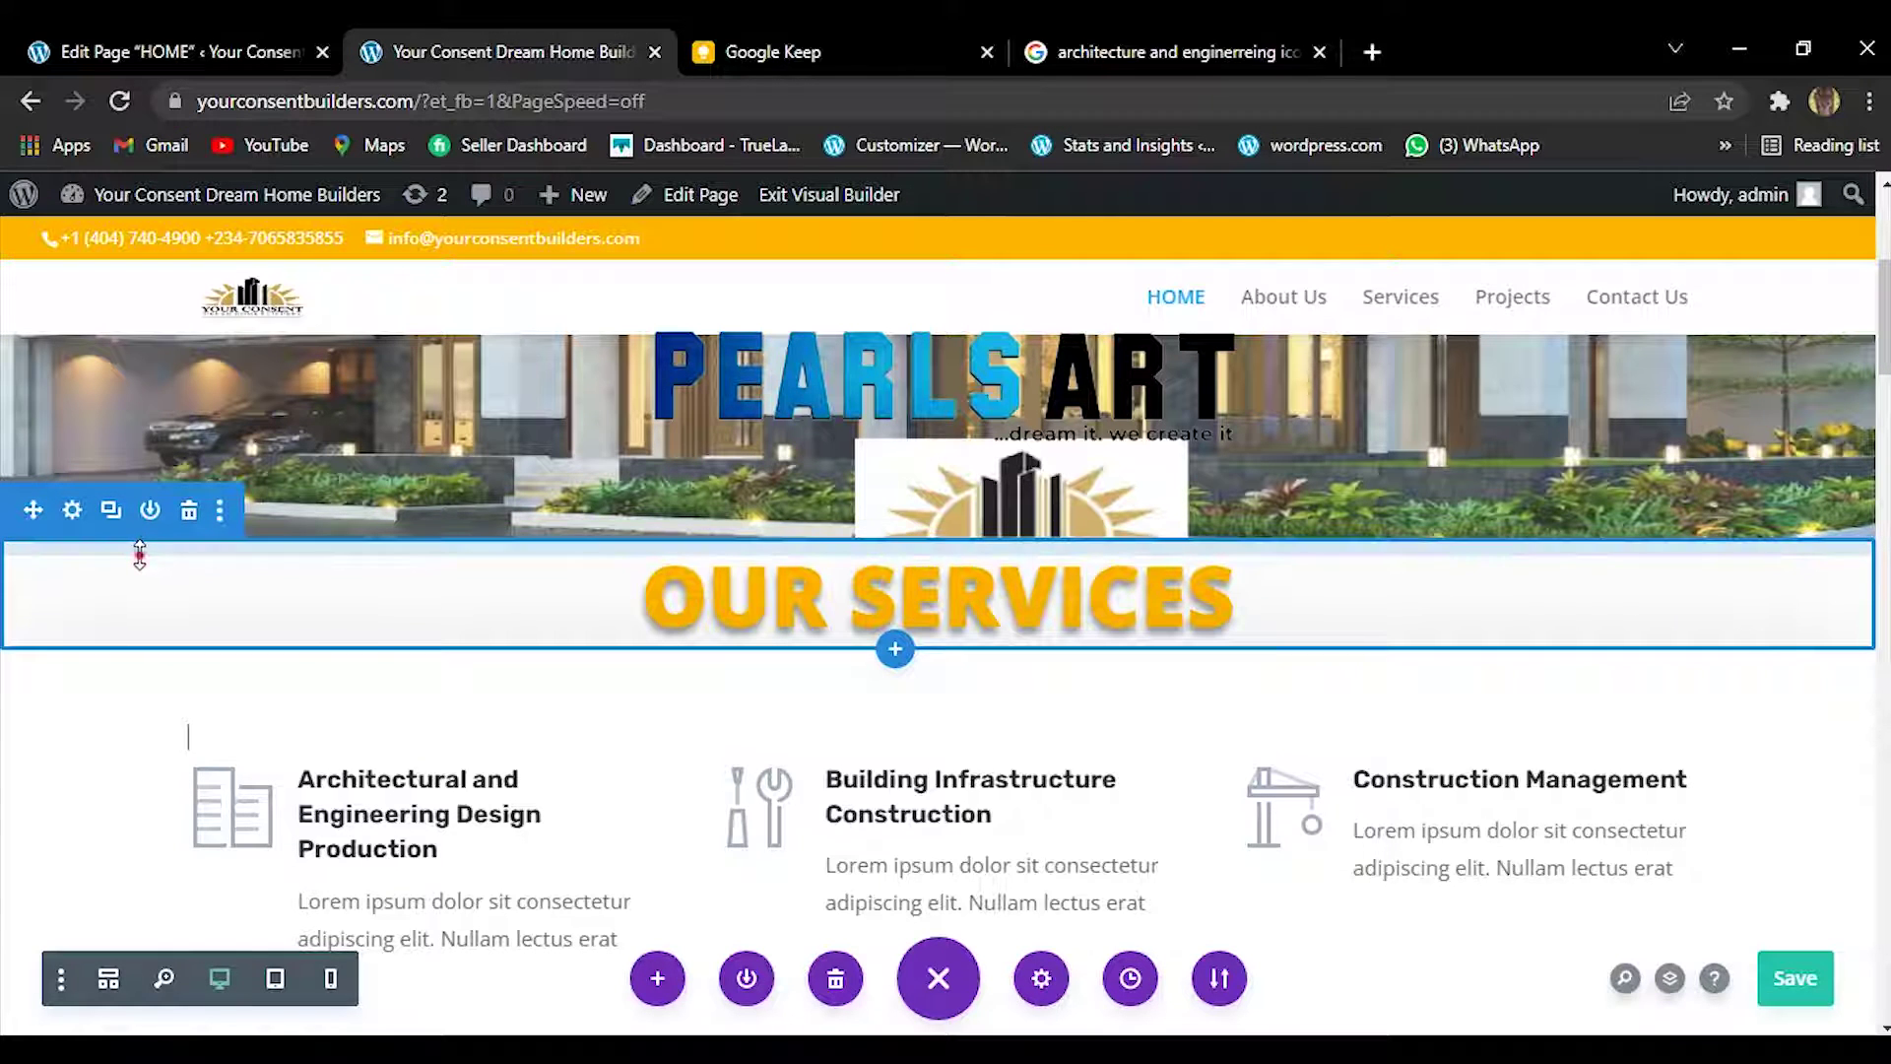
pyautogui.moveTo(140, 556); pyautogui.dragTo(140, 595)
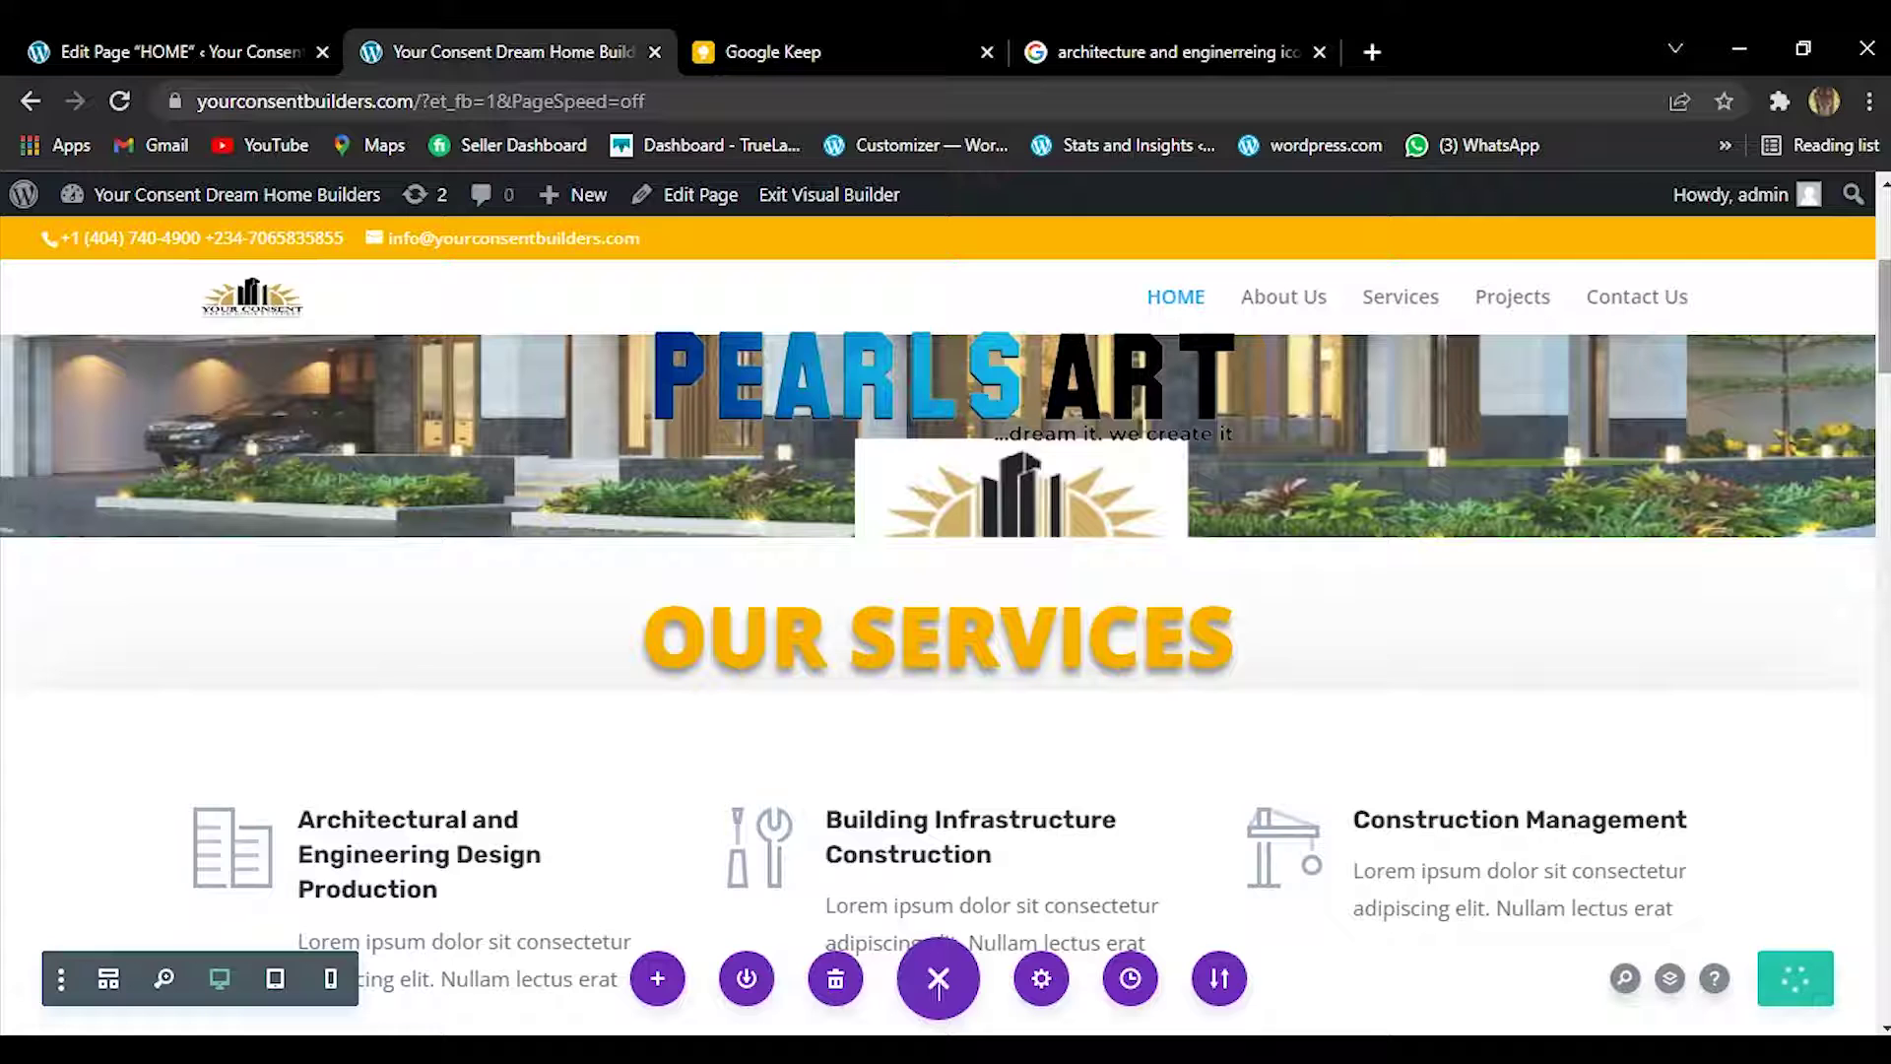
# Save the page and scroll down to the Client Testimonials cards with their placeholder quotes.
pyautogui.scroll(-5, 938, 985)
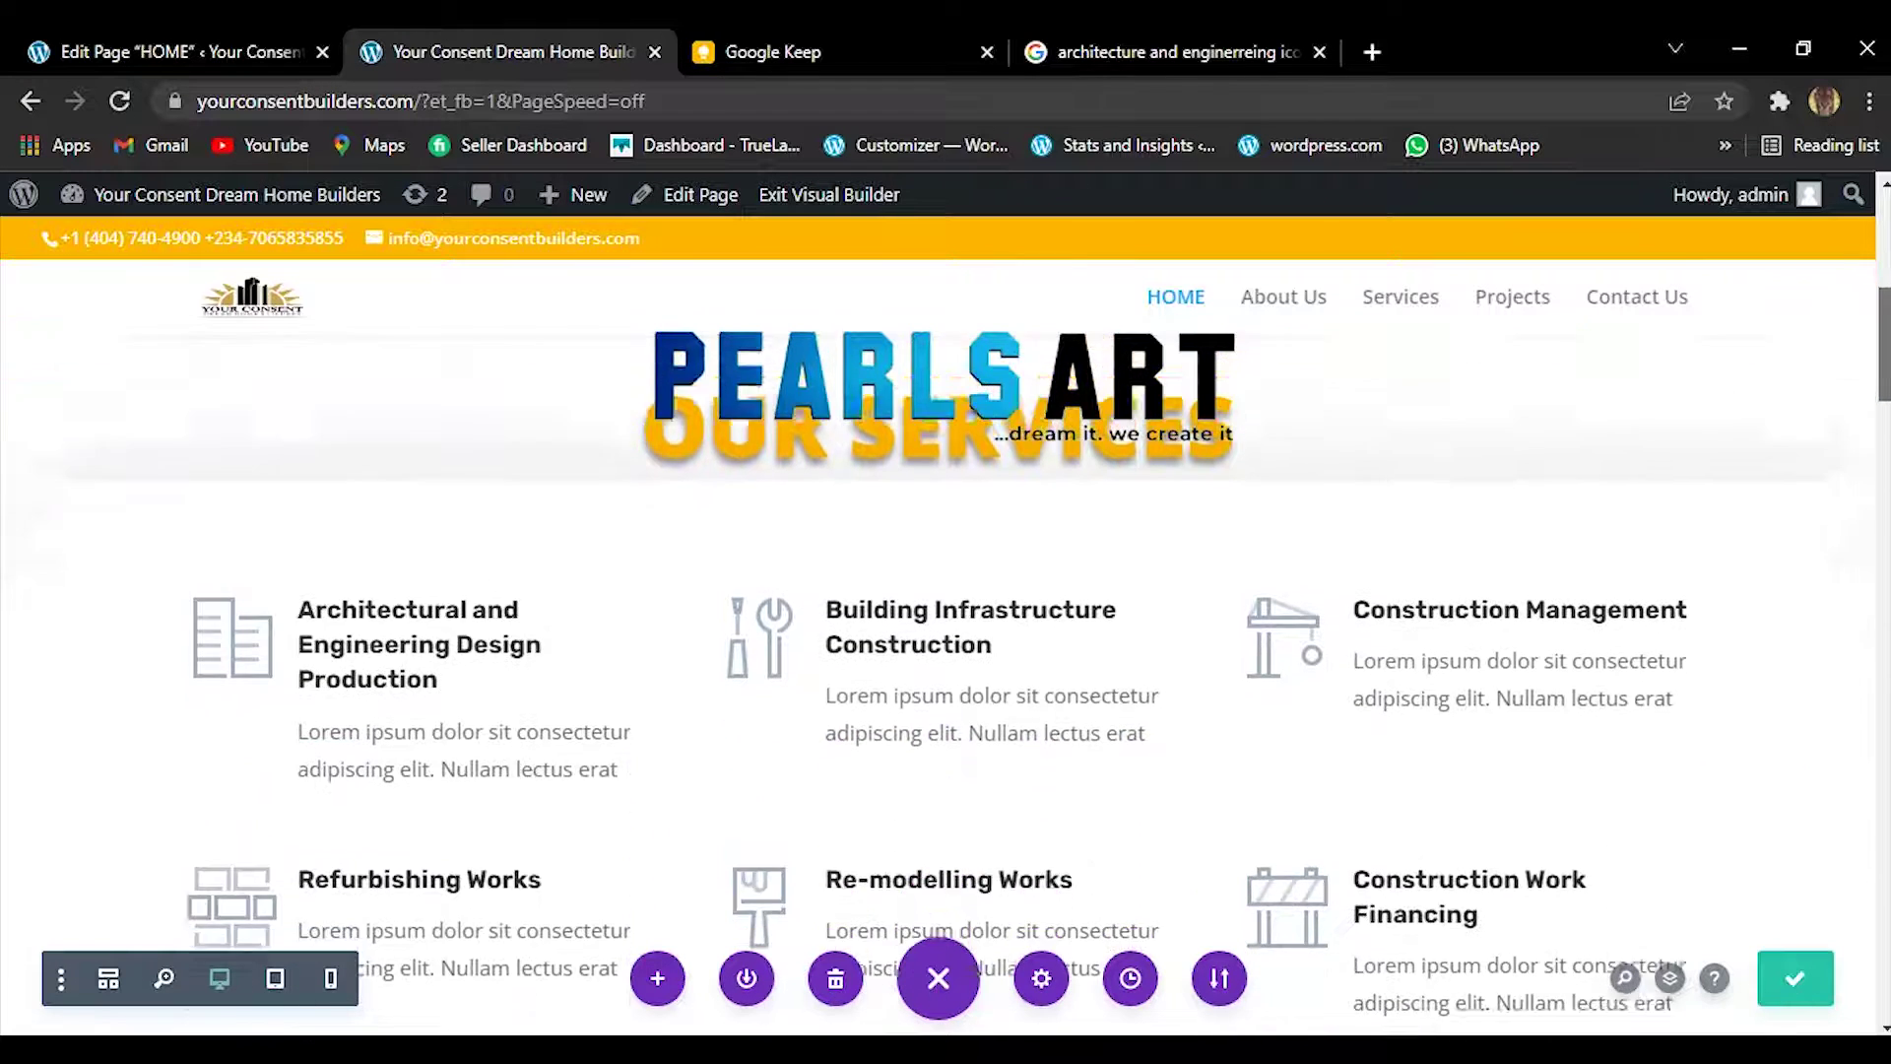
pyautogui.scroll(-4, 997, 685)
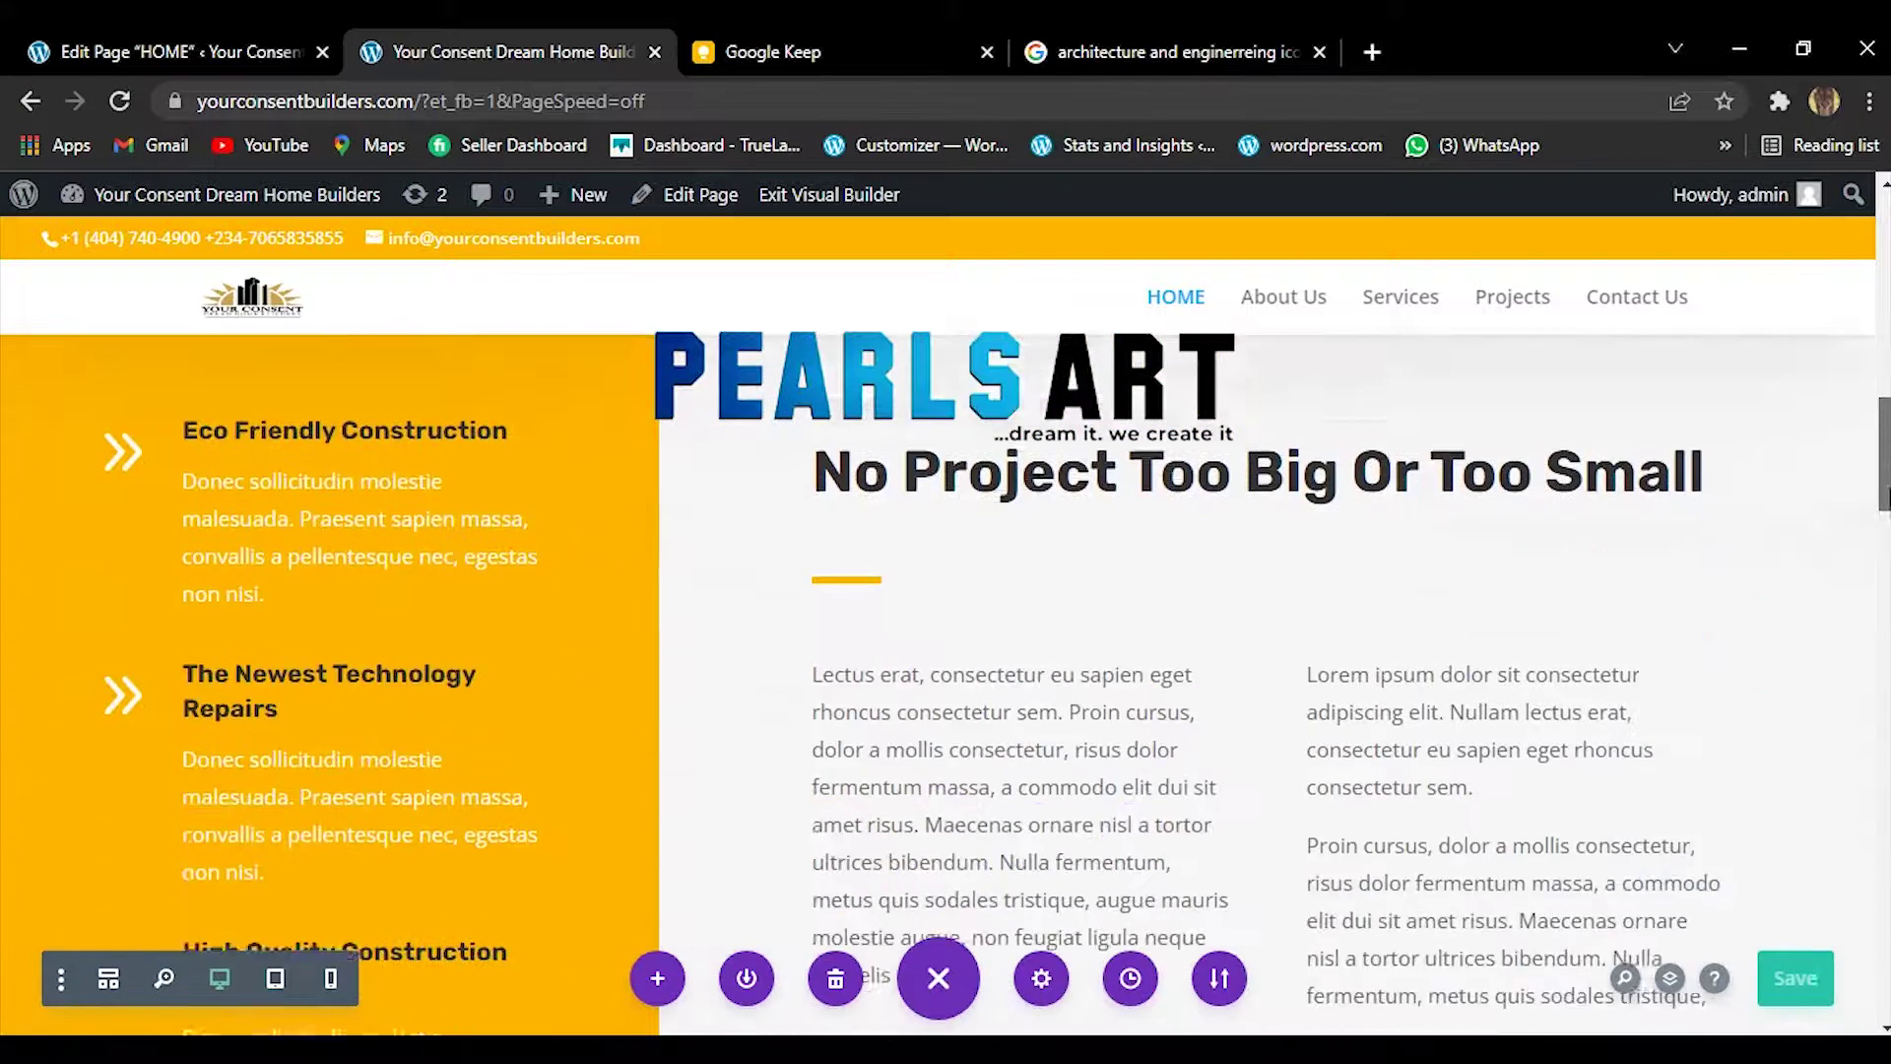
pyautogui.scroll(-7, 939, 709)
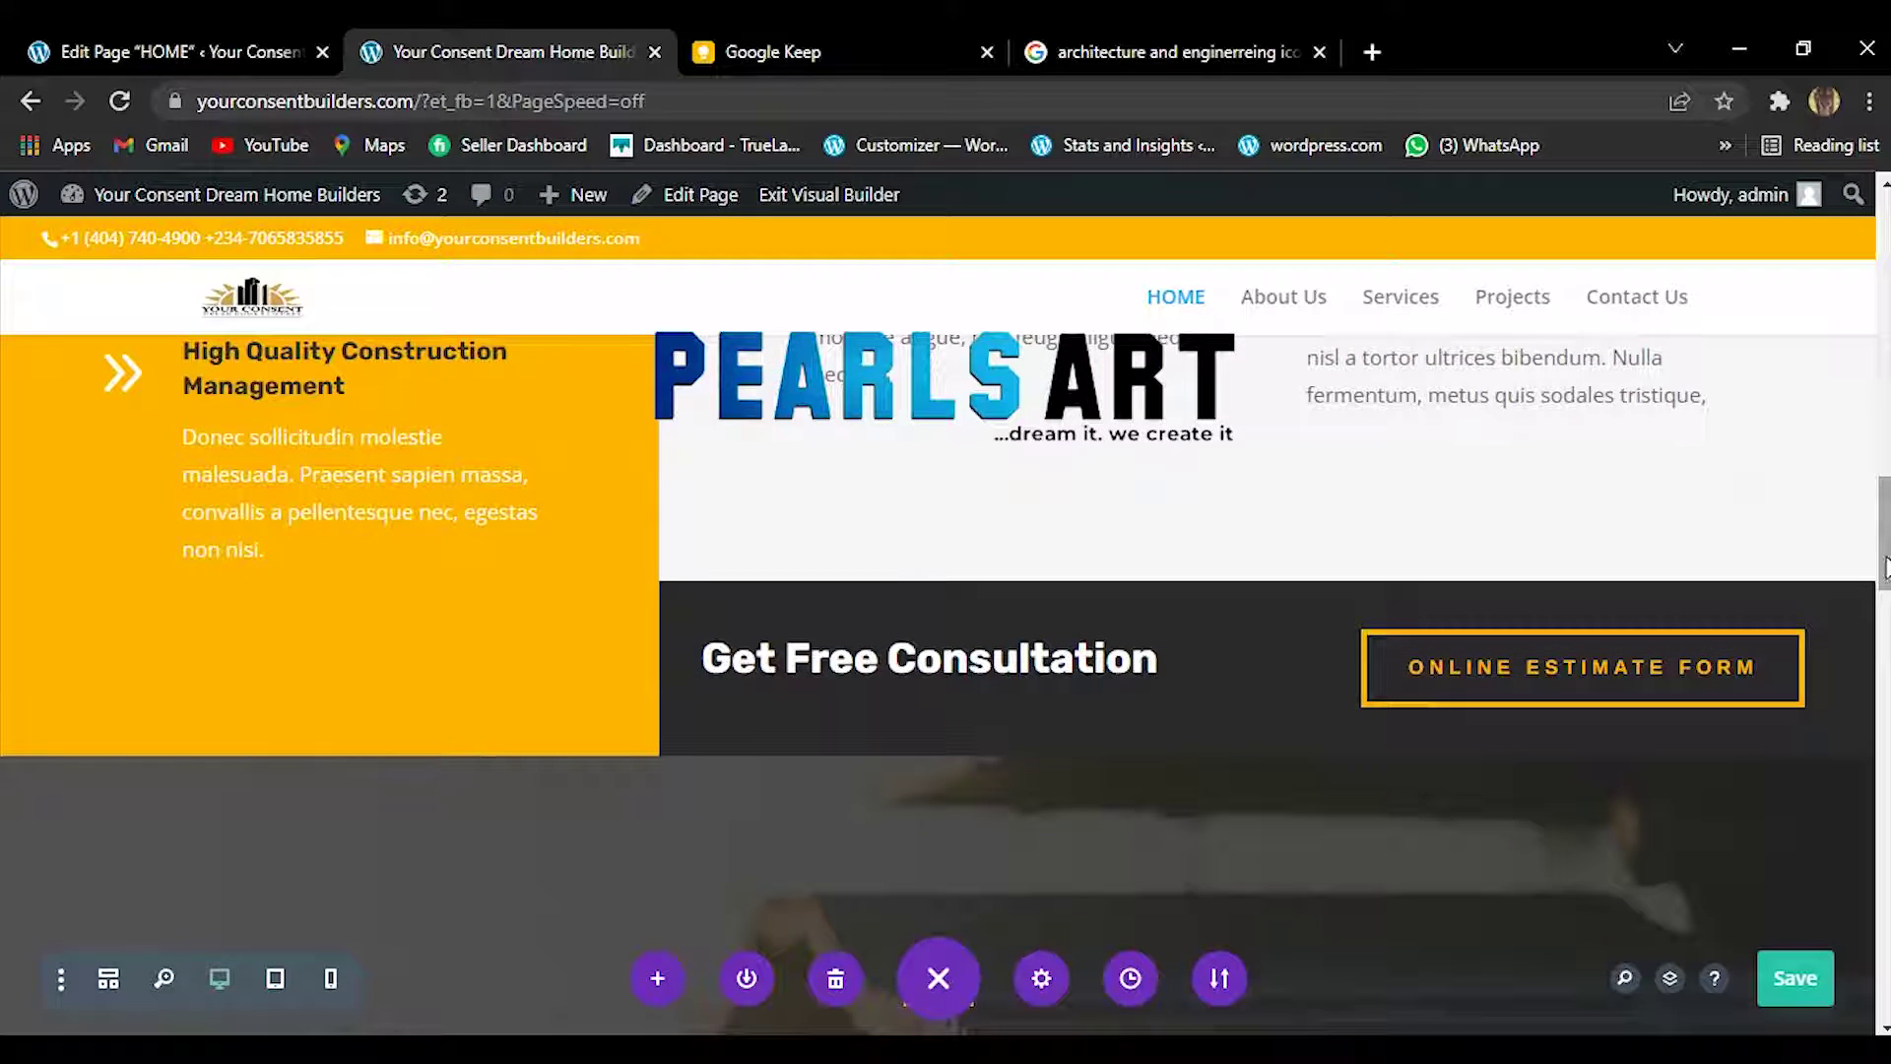
pyautogui.press('ctrl+Print')
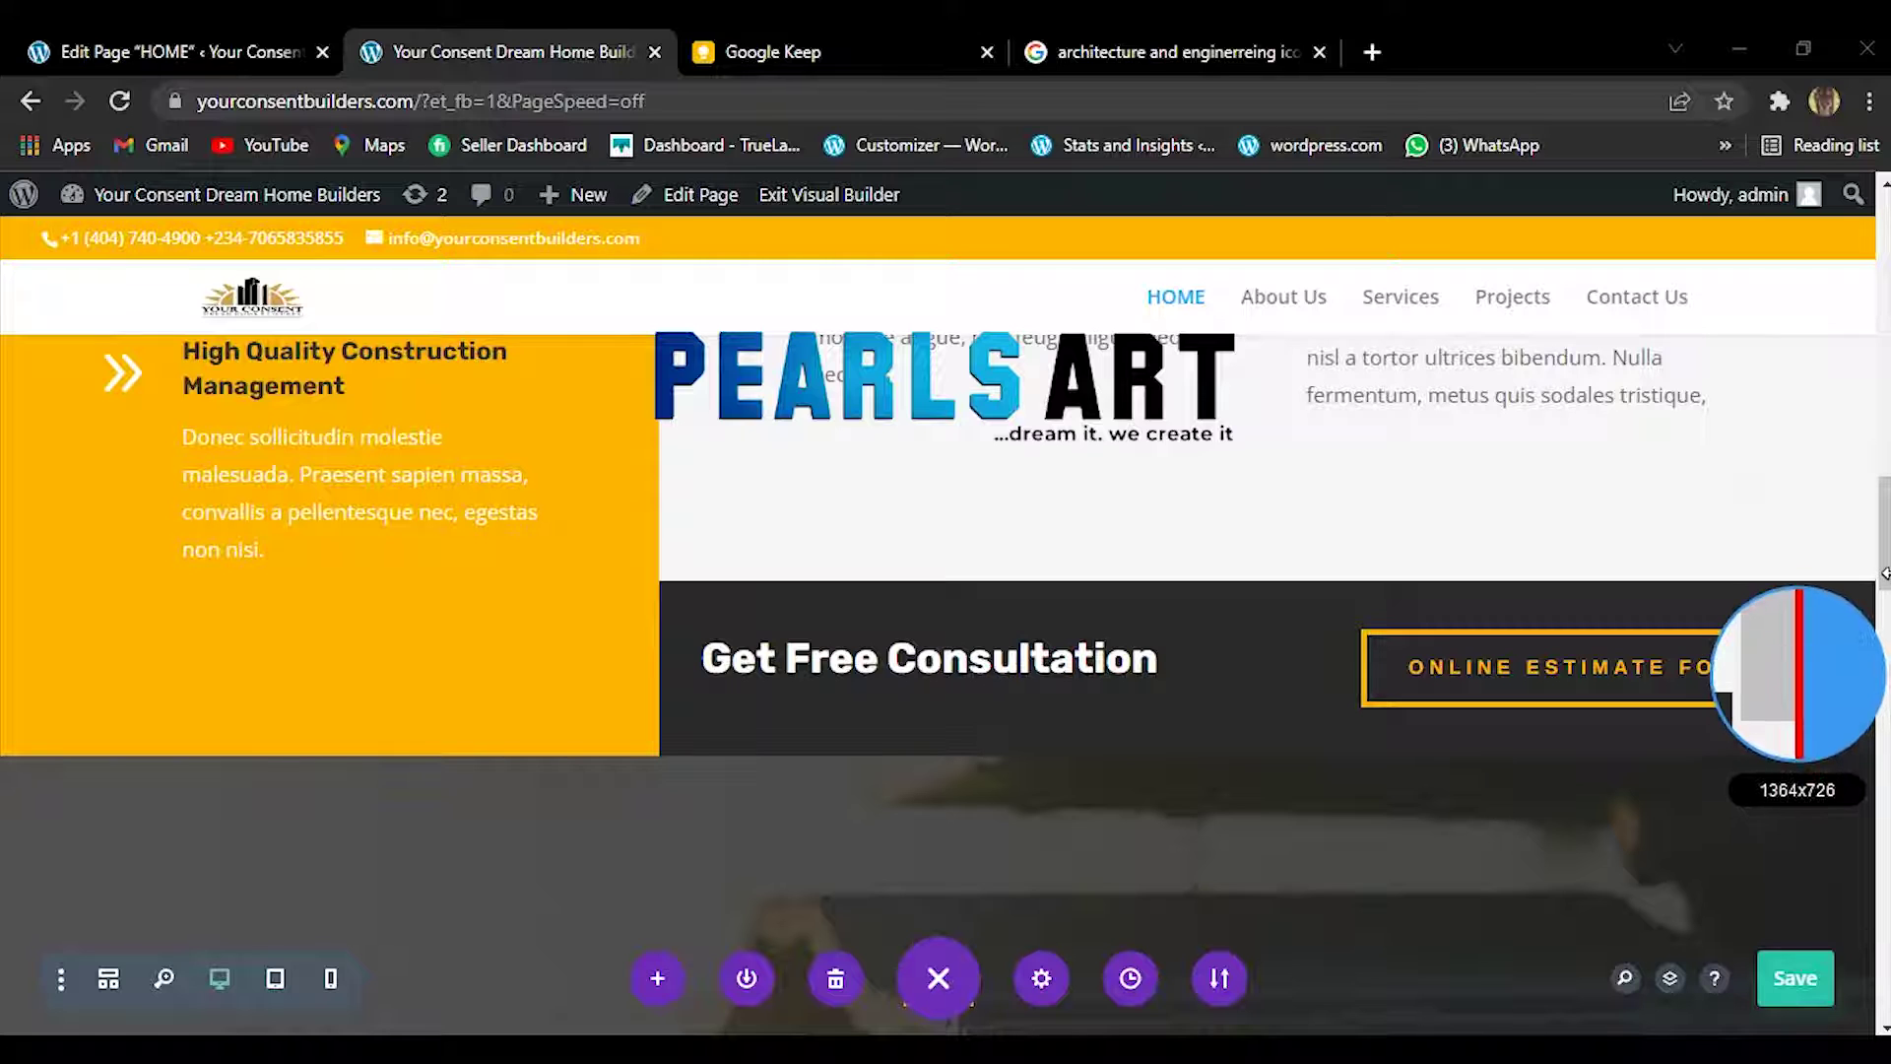
pyautogui.press('Escape')
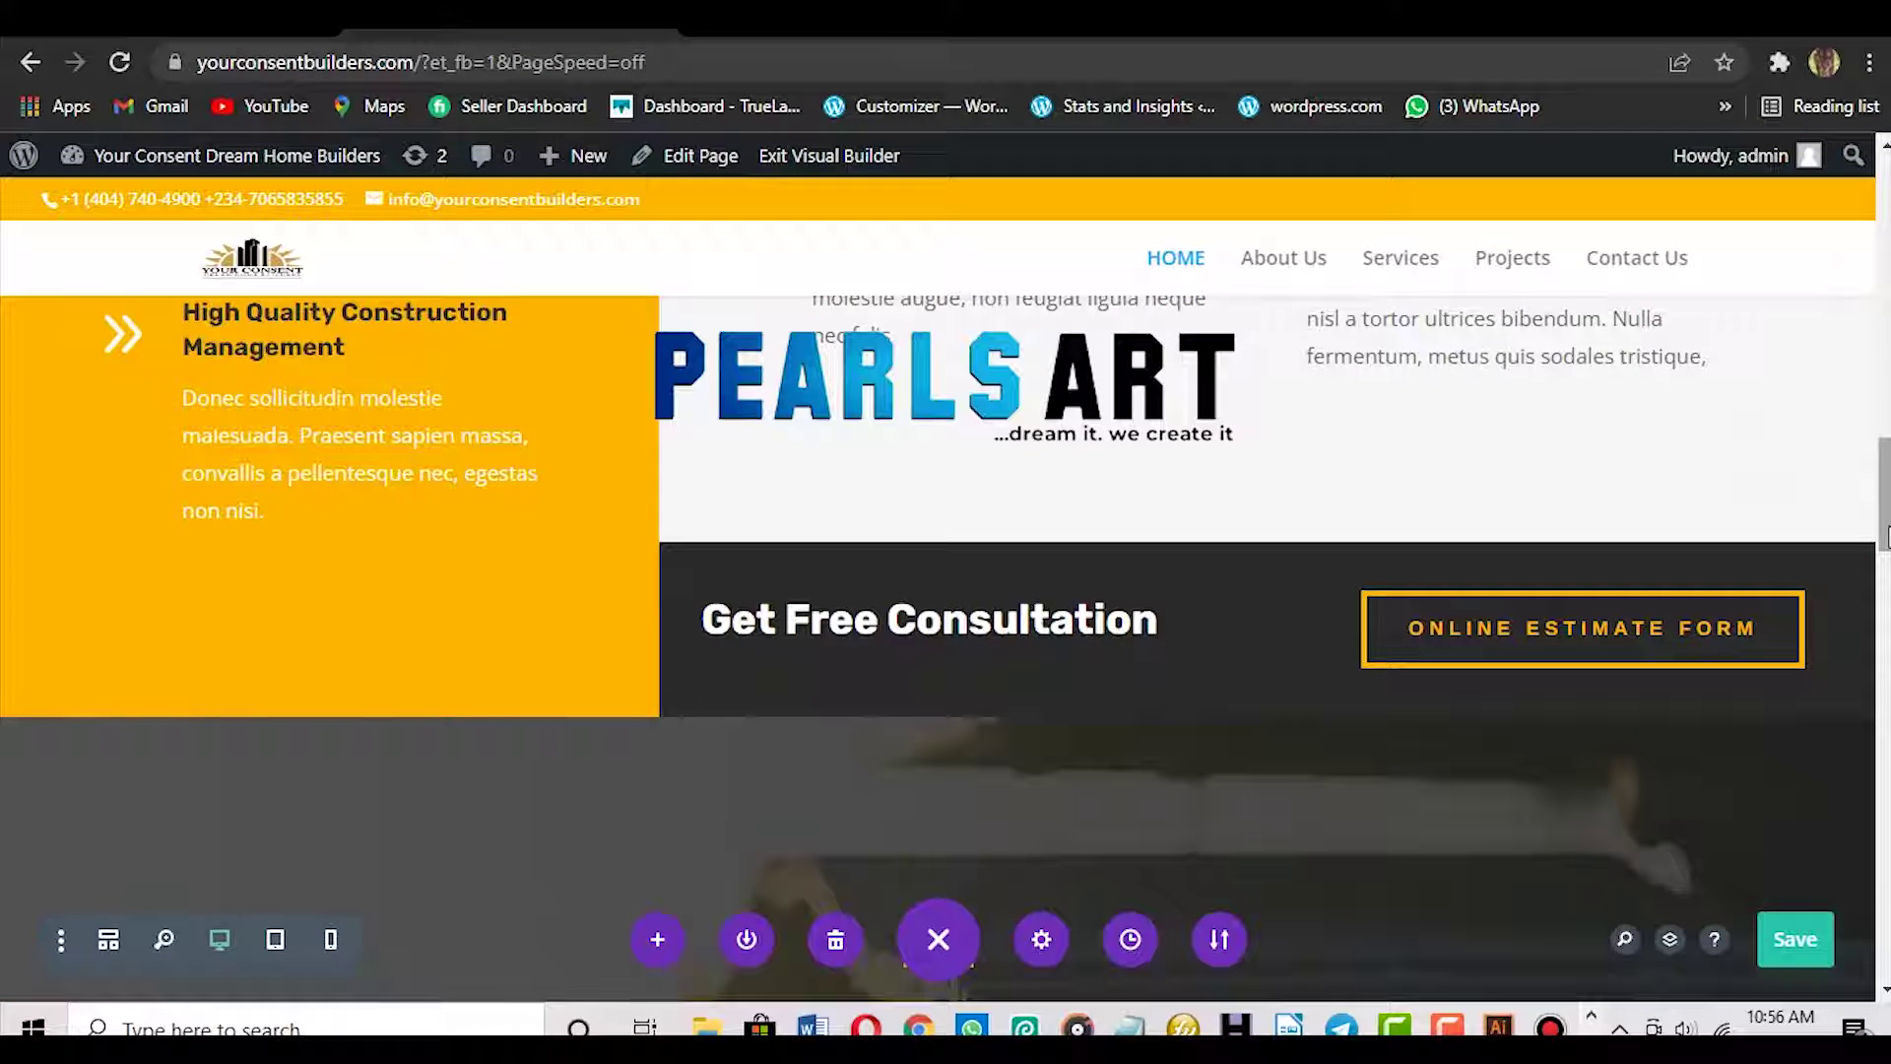
pyautogui.moveTo(1885, 536); pyautogui.dragTo(1885, 589)
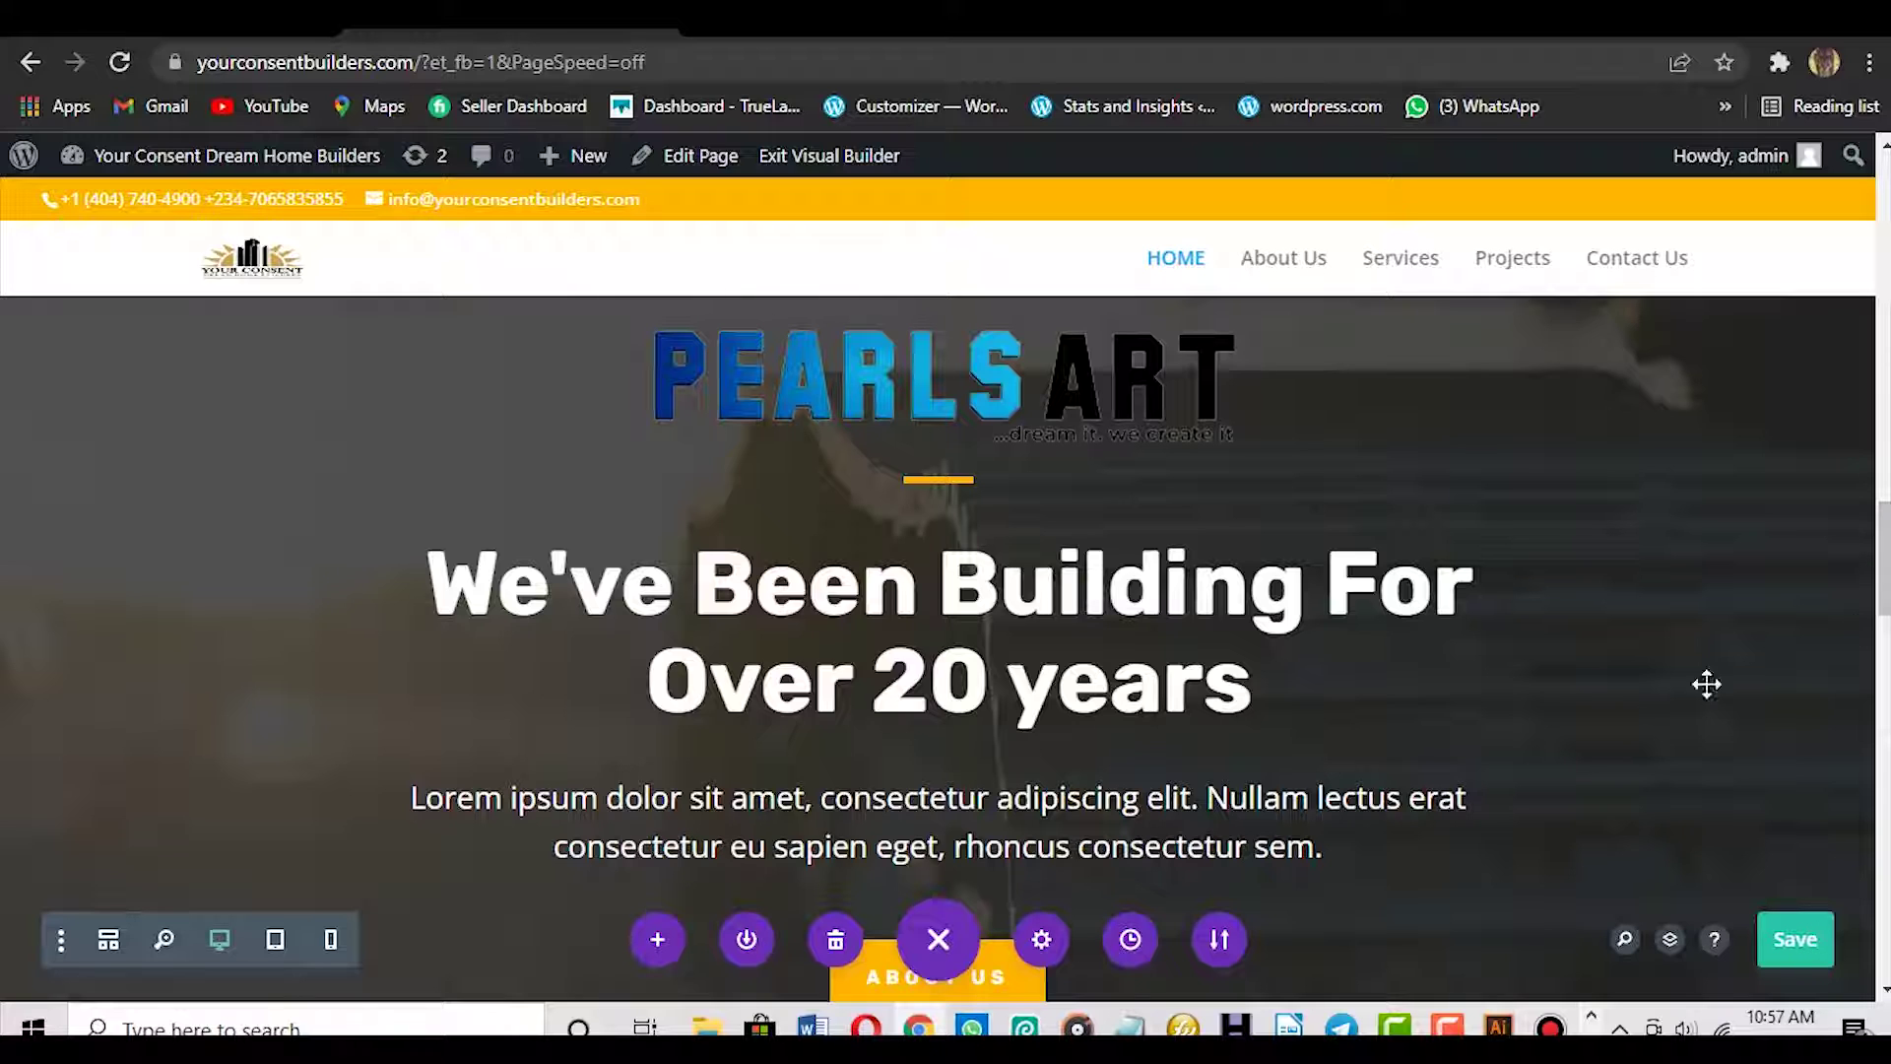
pyautogui.hotkey('ctrl', 's')
pyautogui.scroll(-2, 1885, 557)
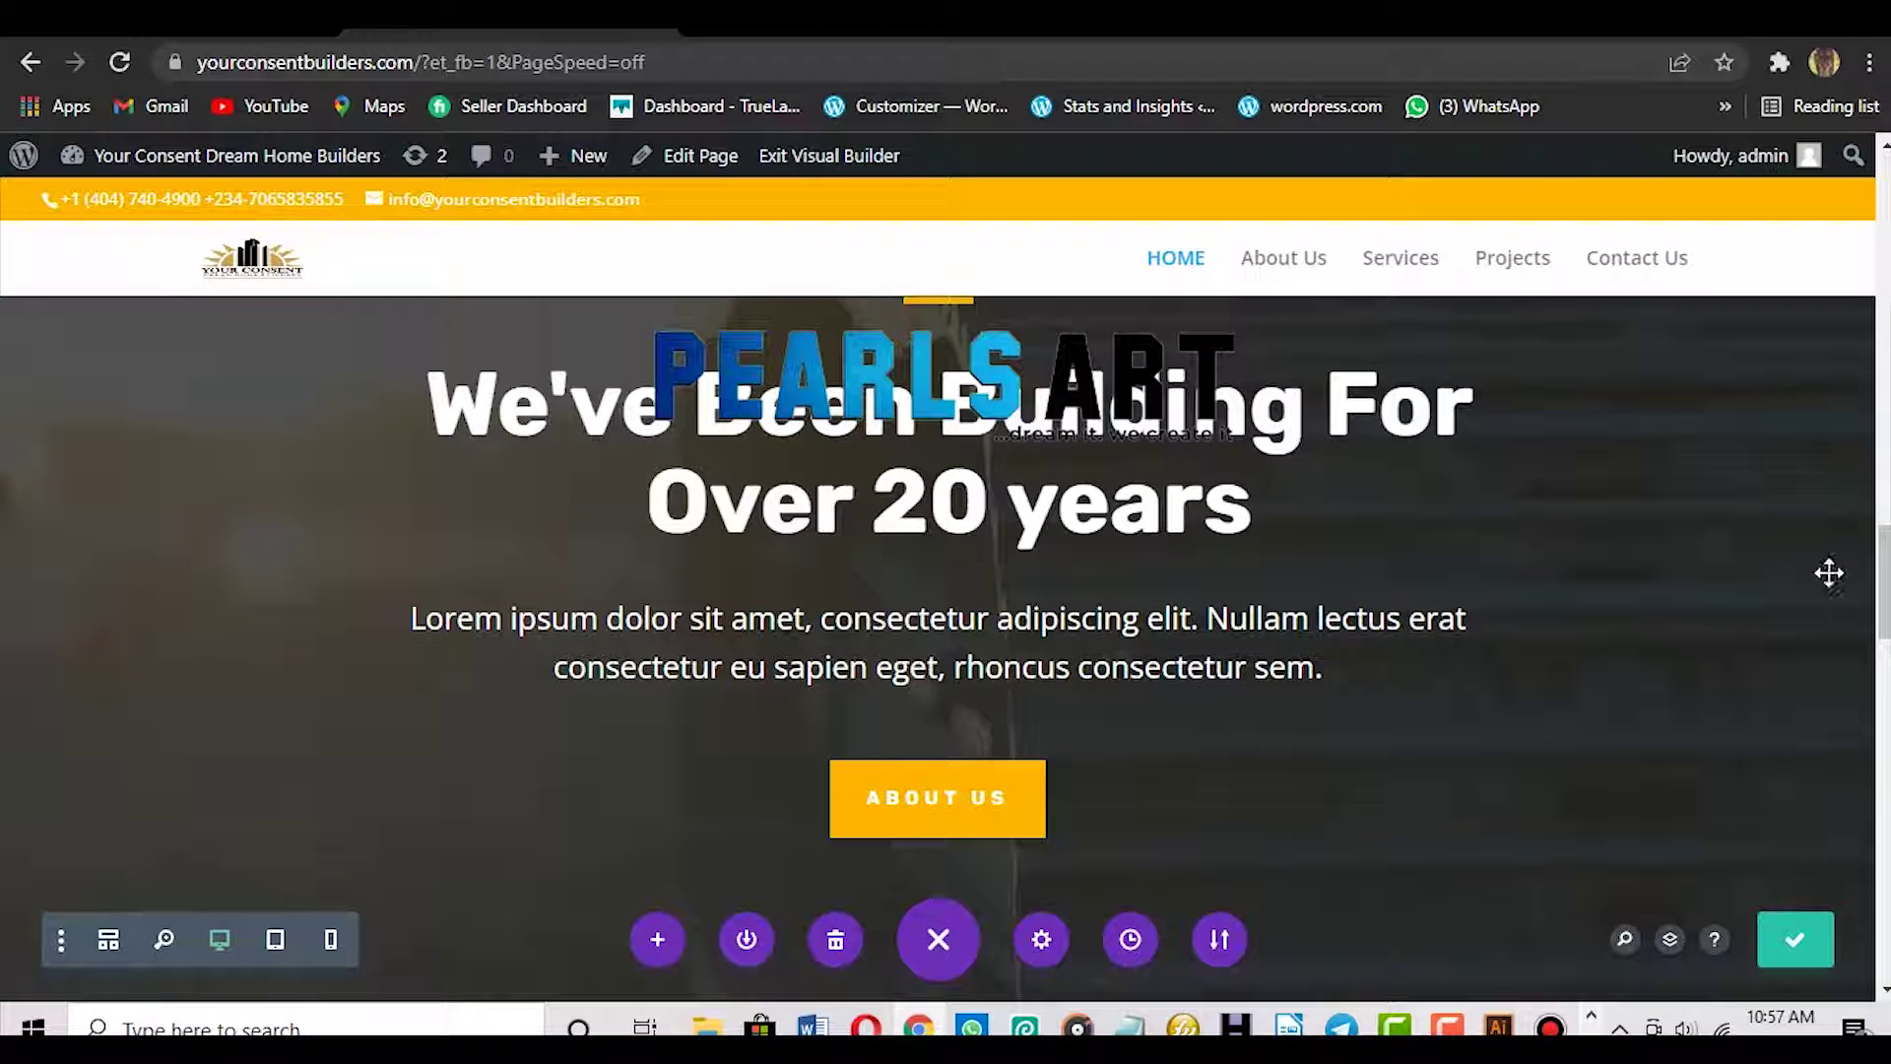
pyautogui.moveTo(984, 809)
pyautogui.moveTo(1883, 619); pyautogui.dragTo(1883, 687)
pyautogui.scroll(-5, 1878, 694)
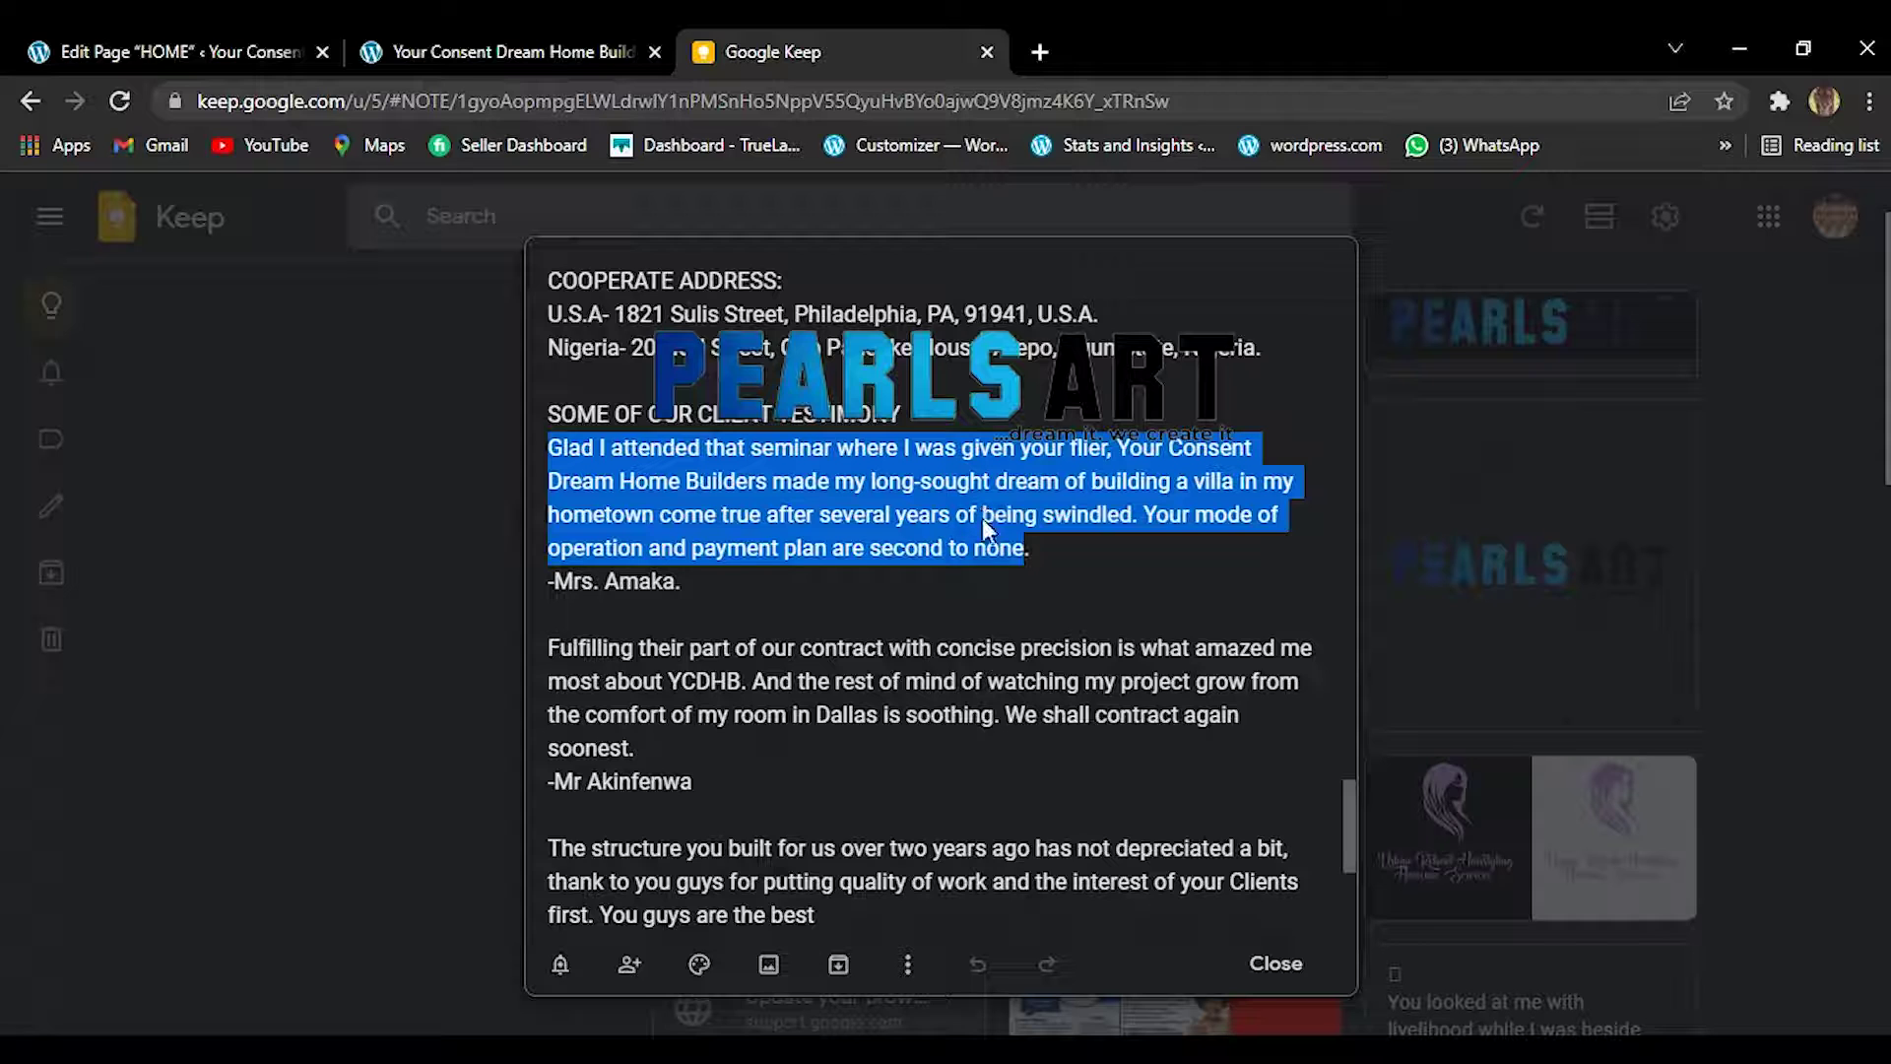
# Copy the first client testimonial from Google Keep and select the first card's placeholder quote.
pyautogui.rightClick(983, 518)
pyautogui.click(1054, 610)
pyautogui.click(534, 49)
pyautogui.click(445, 679)
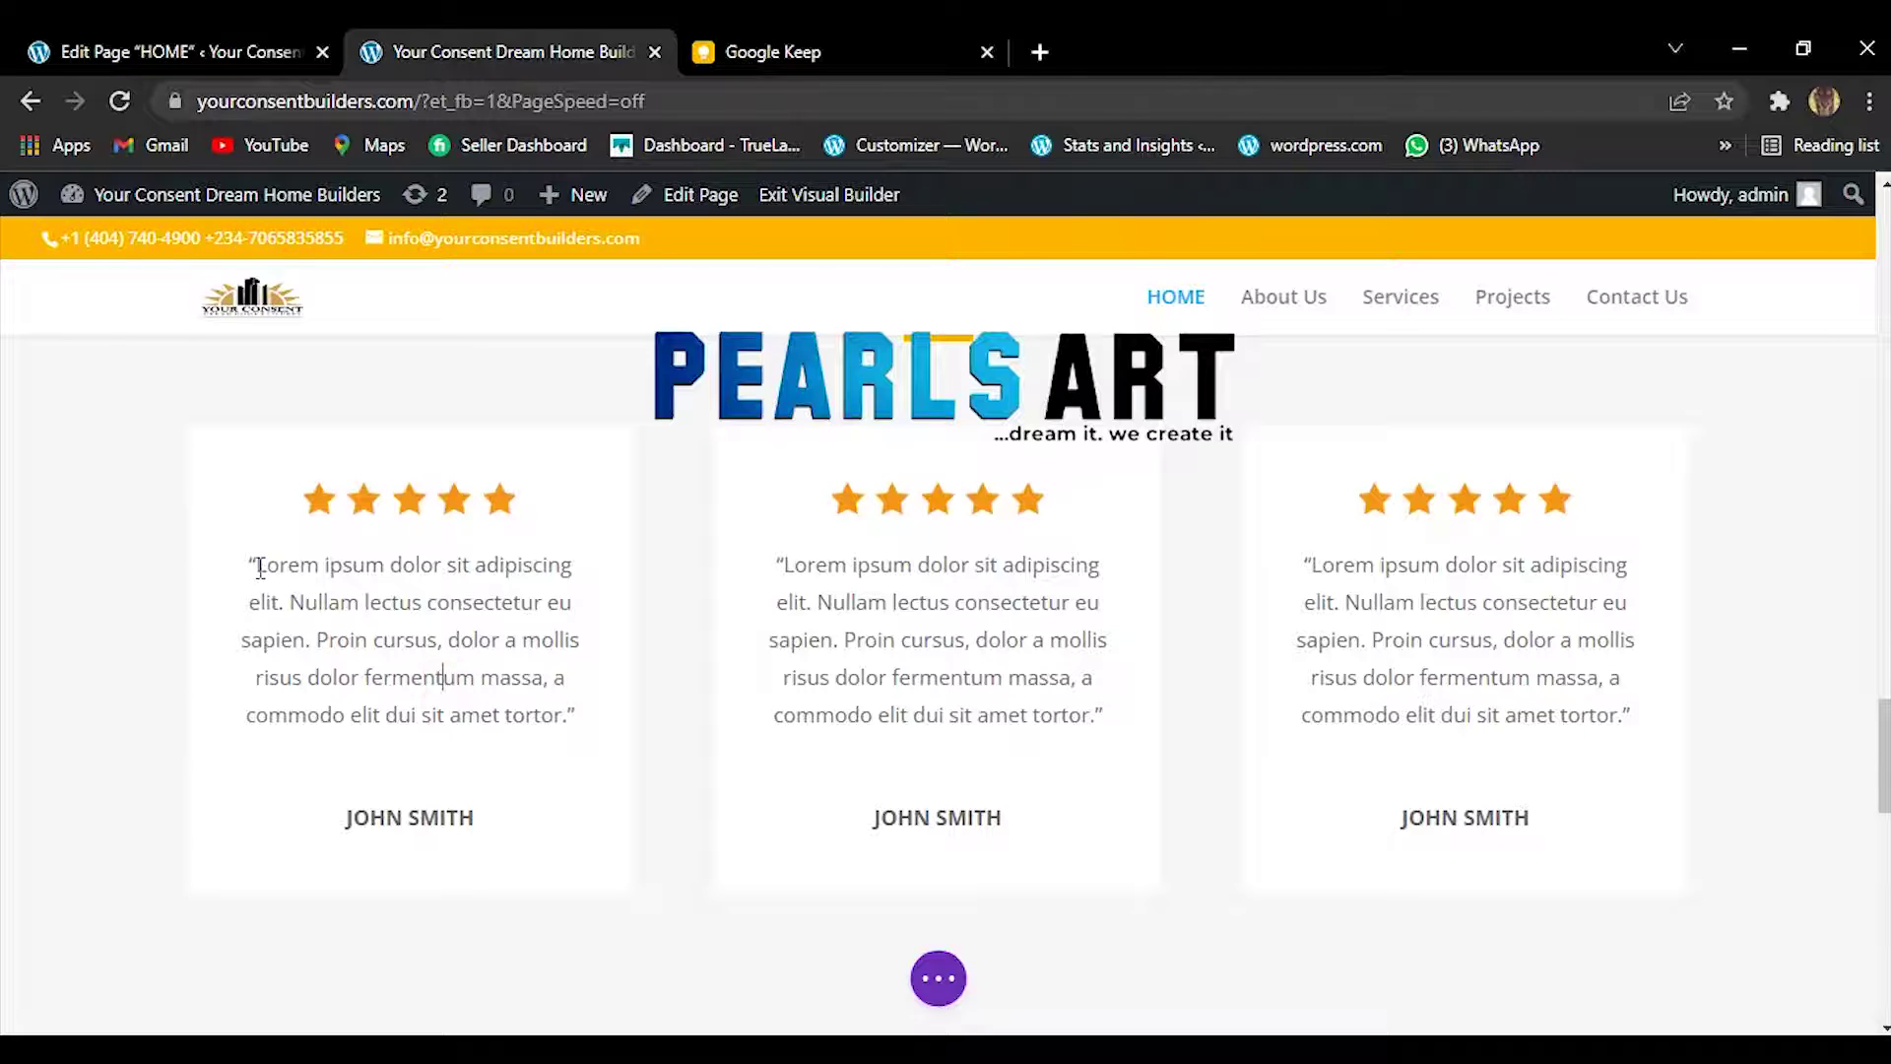
pyautogui.moveTo(258, 568); pyautogui.dragTo(580, 713)
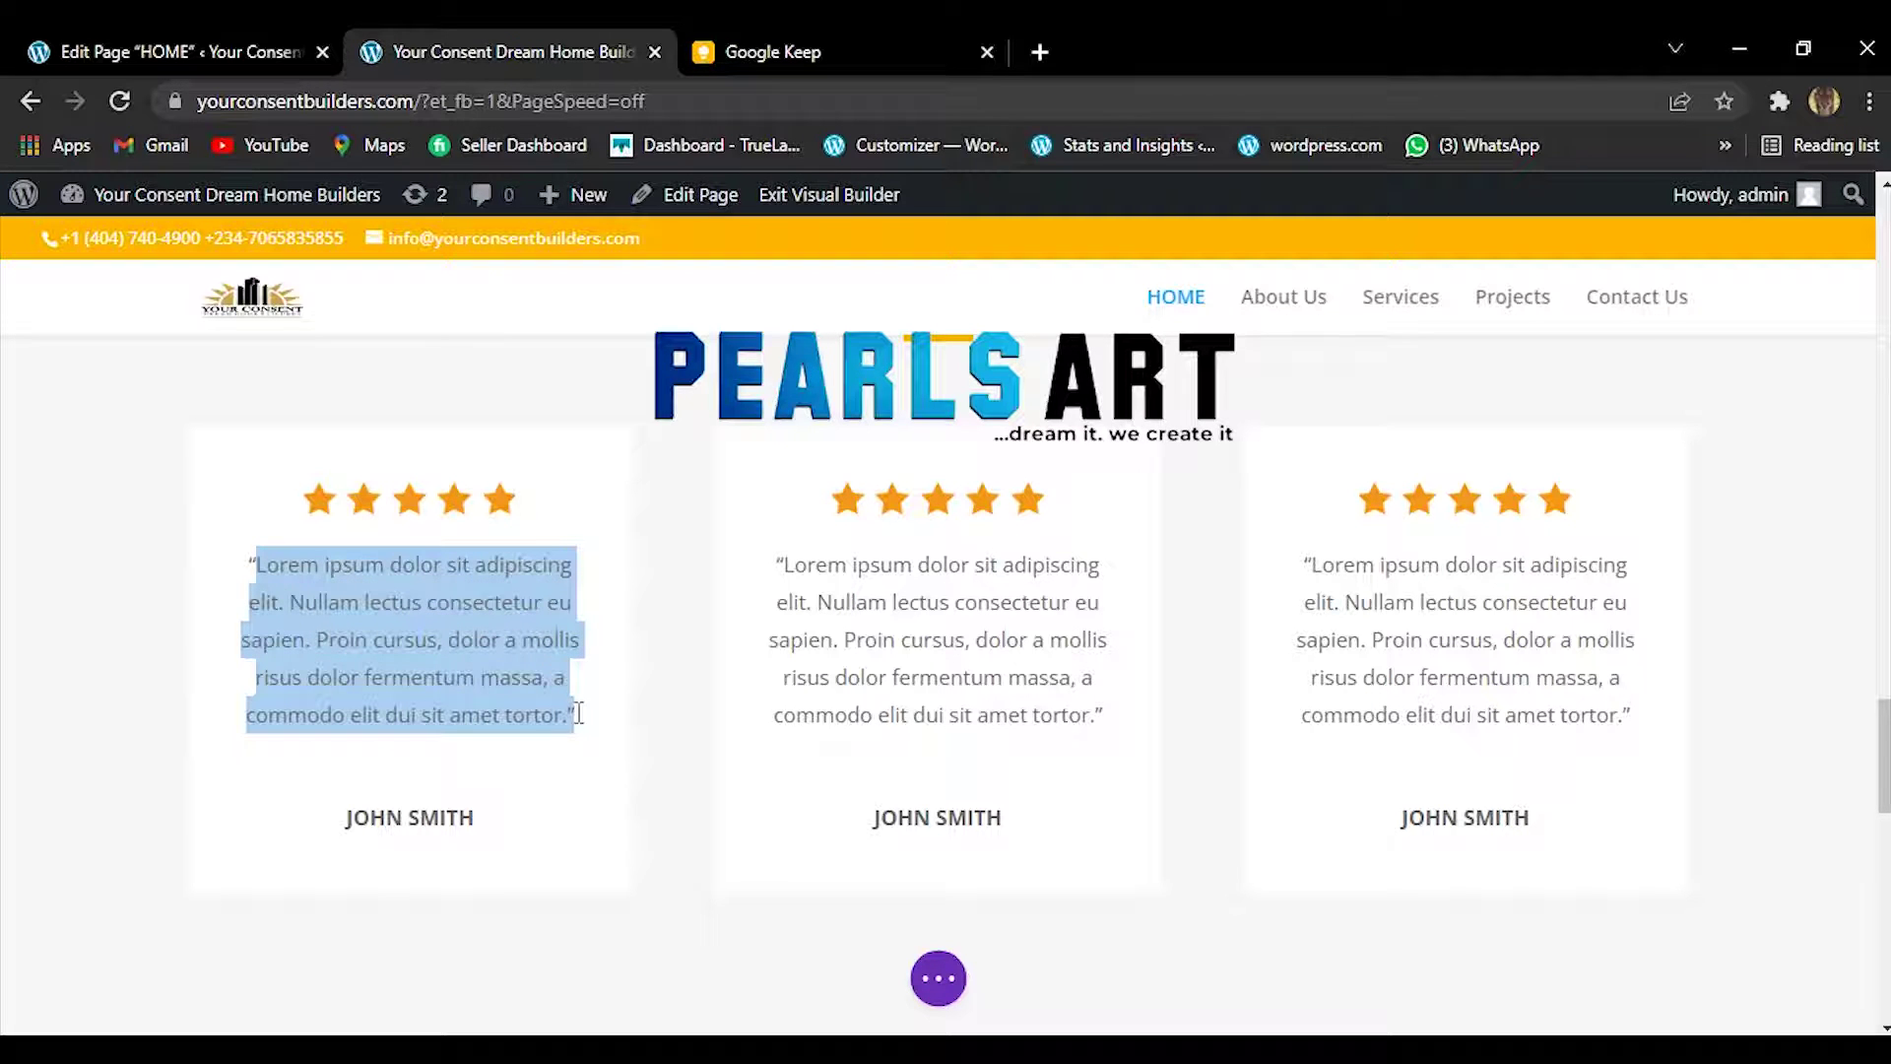
pyautogui.rightClick(578, 715)
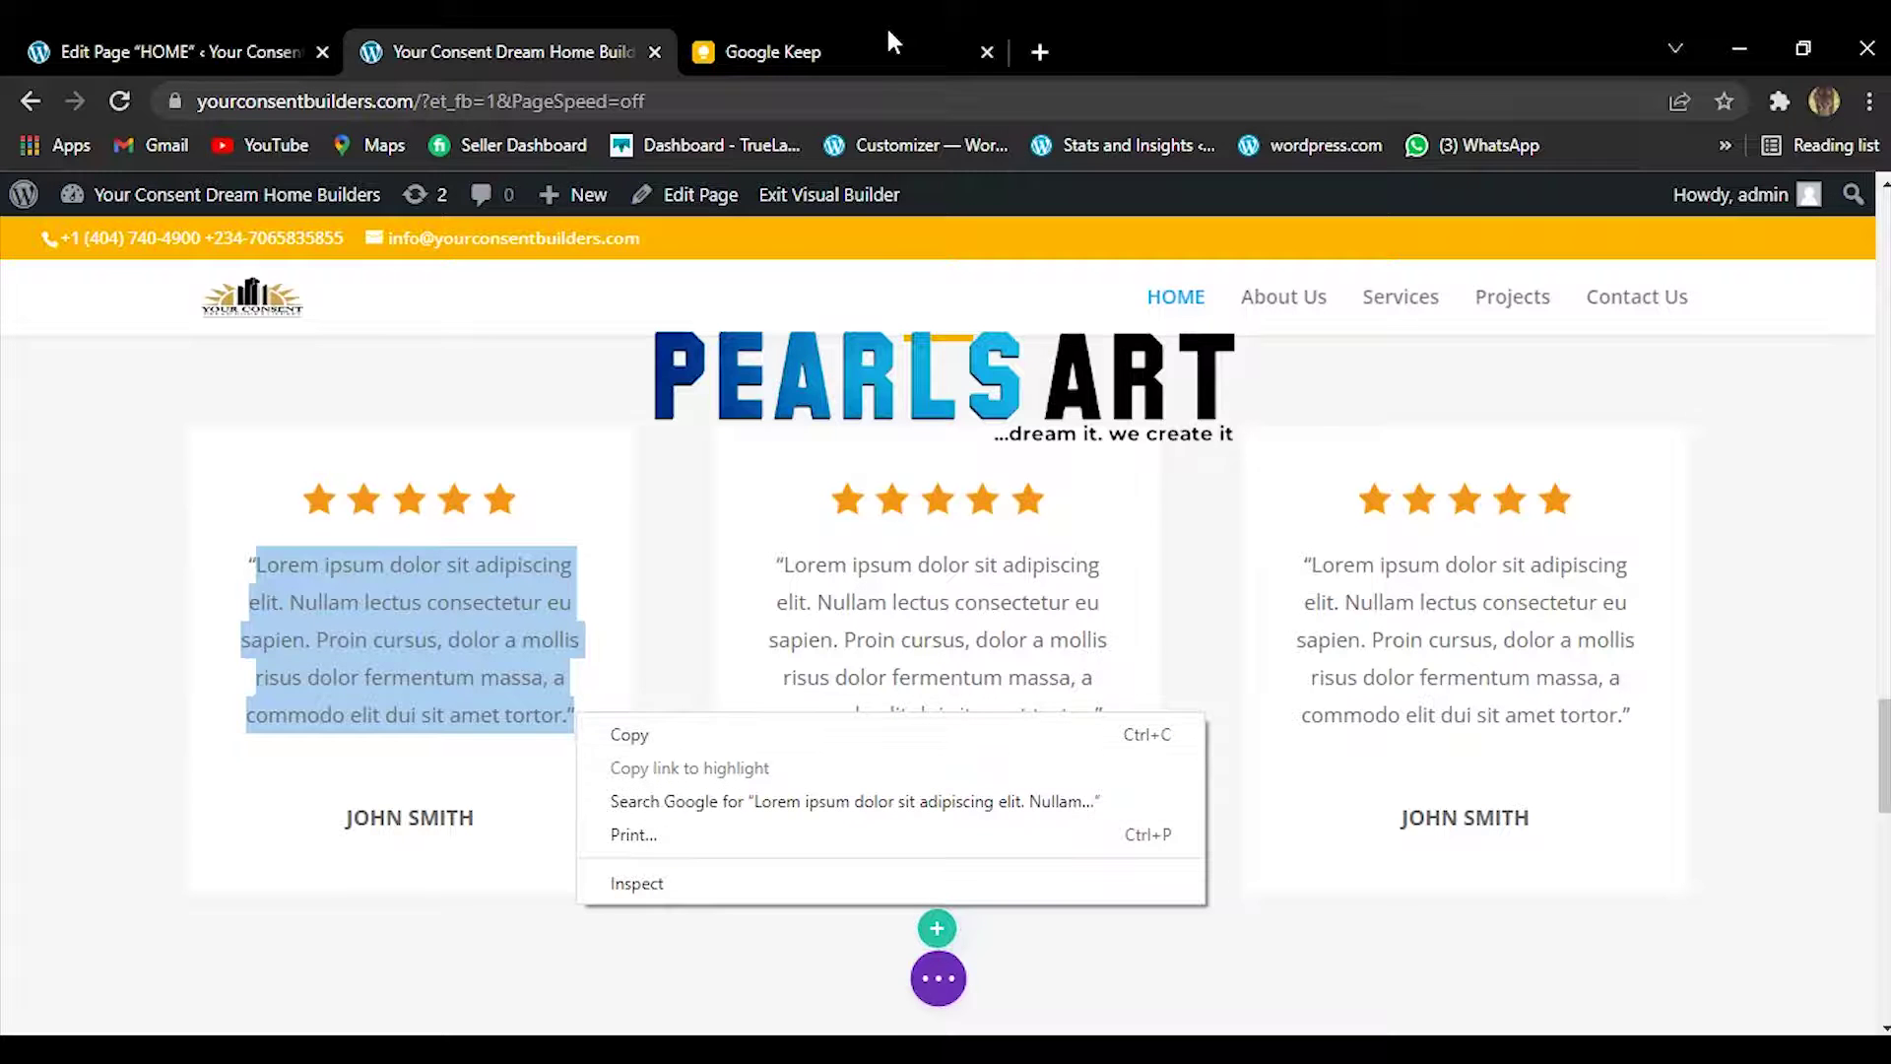
# Copy the 'Glad I attended that seminar' quote again from the Google Keep note.
pyautogui.click(855, 45)
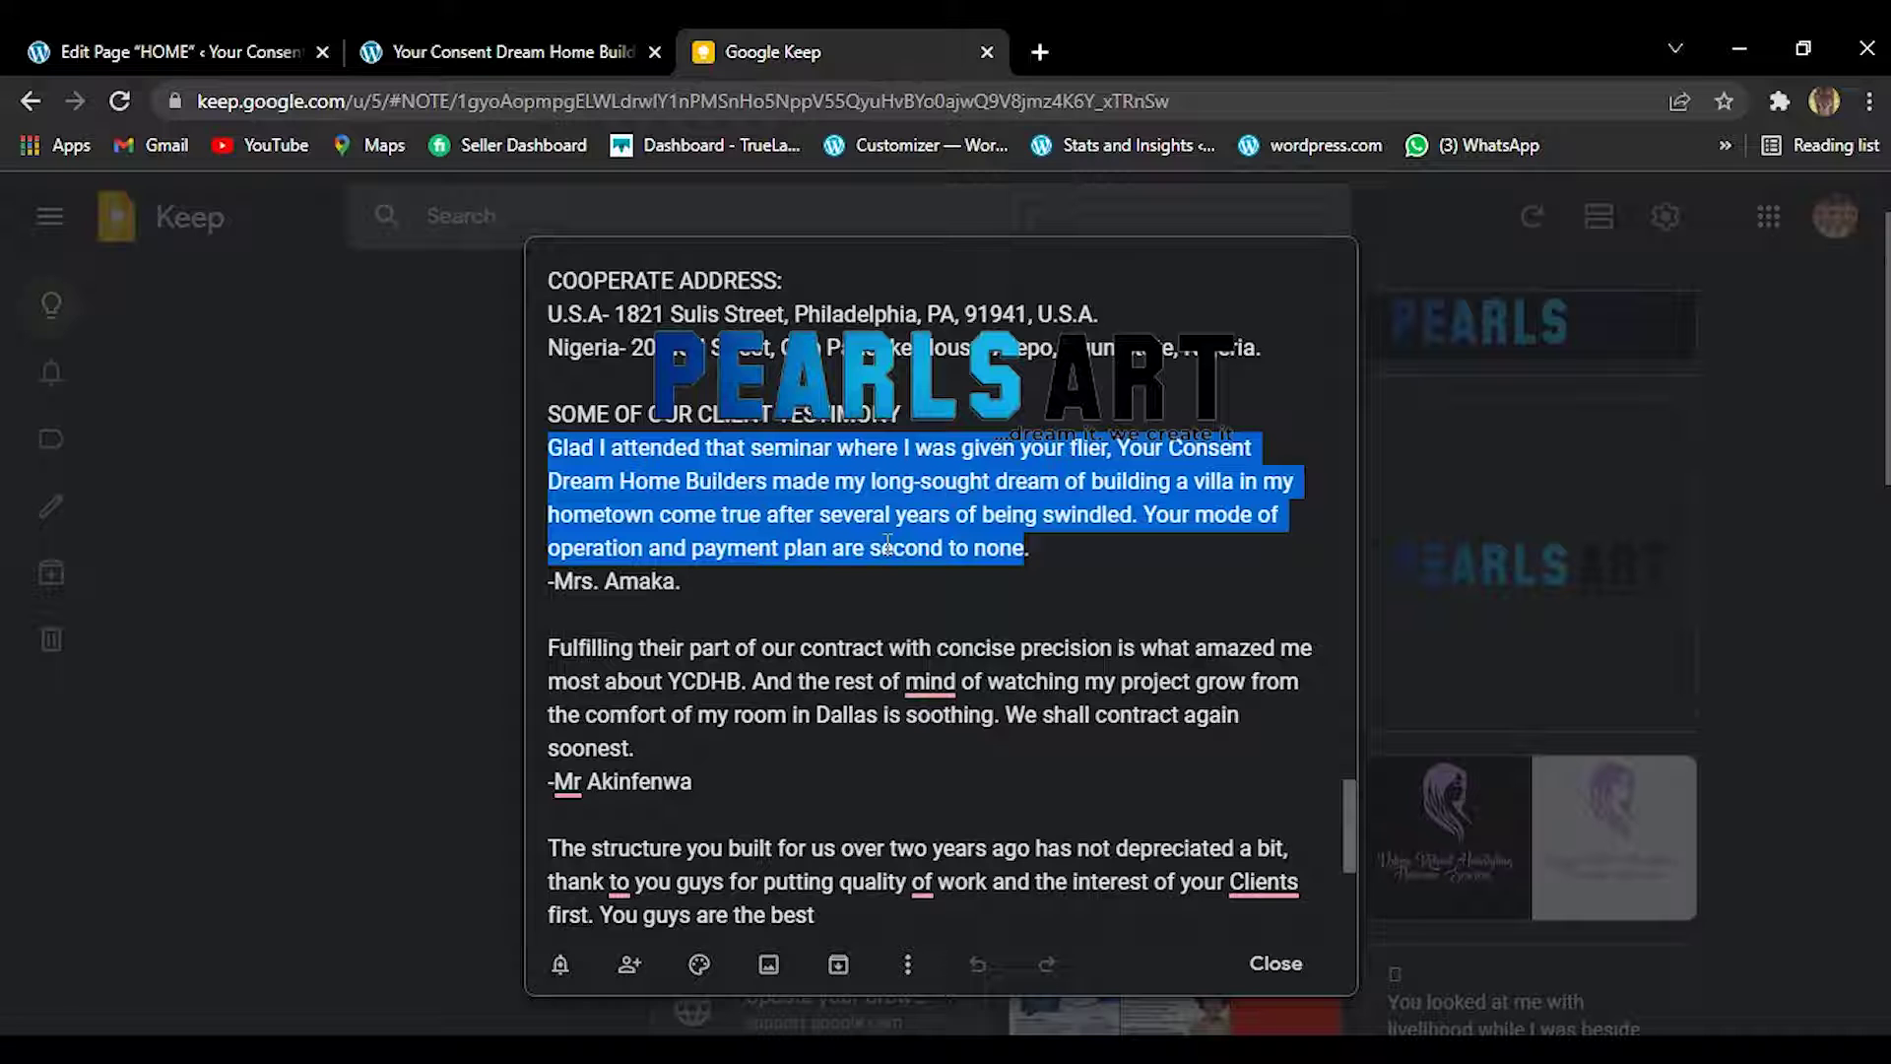
pyautogui.click(495, 34)
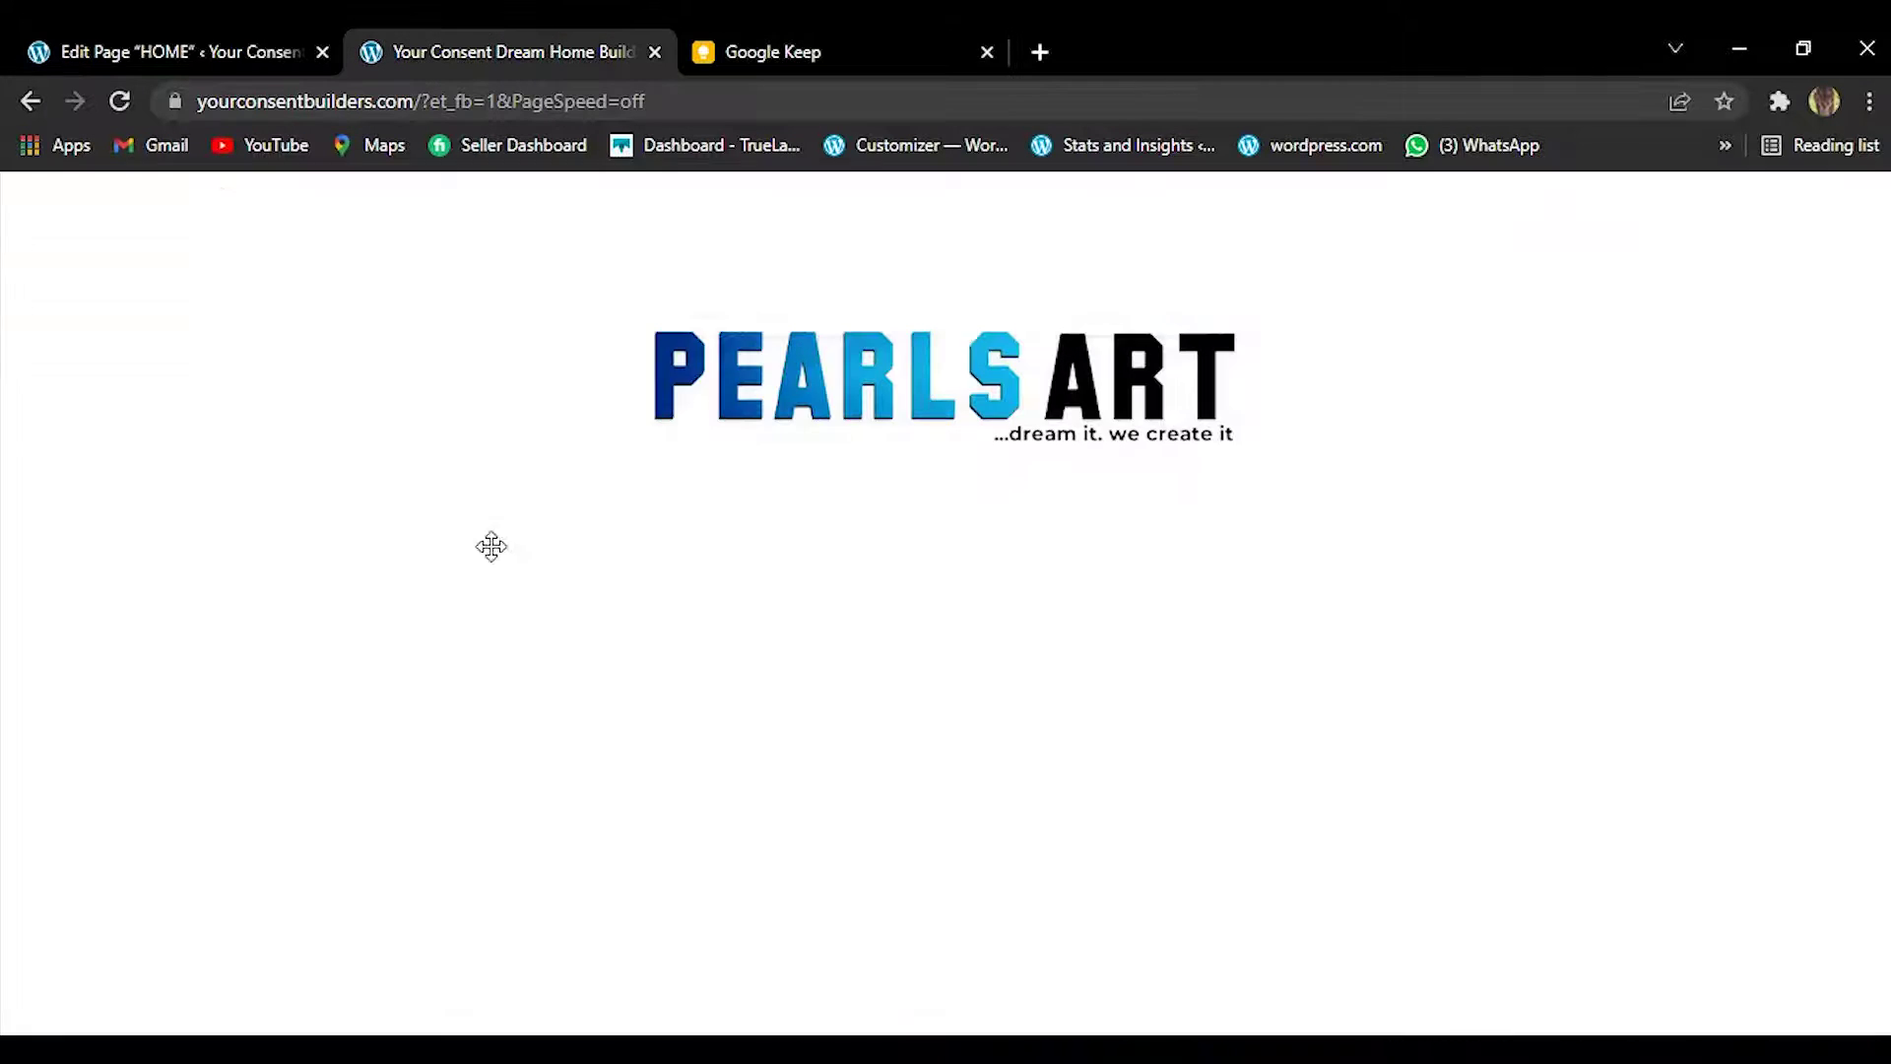
pyautogui.rightClick(420, 612)
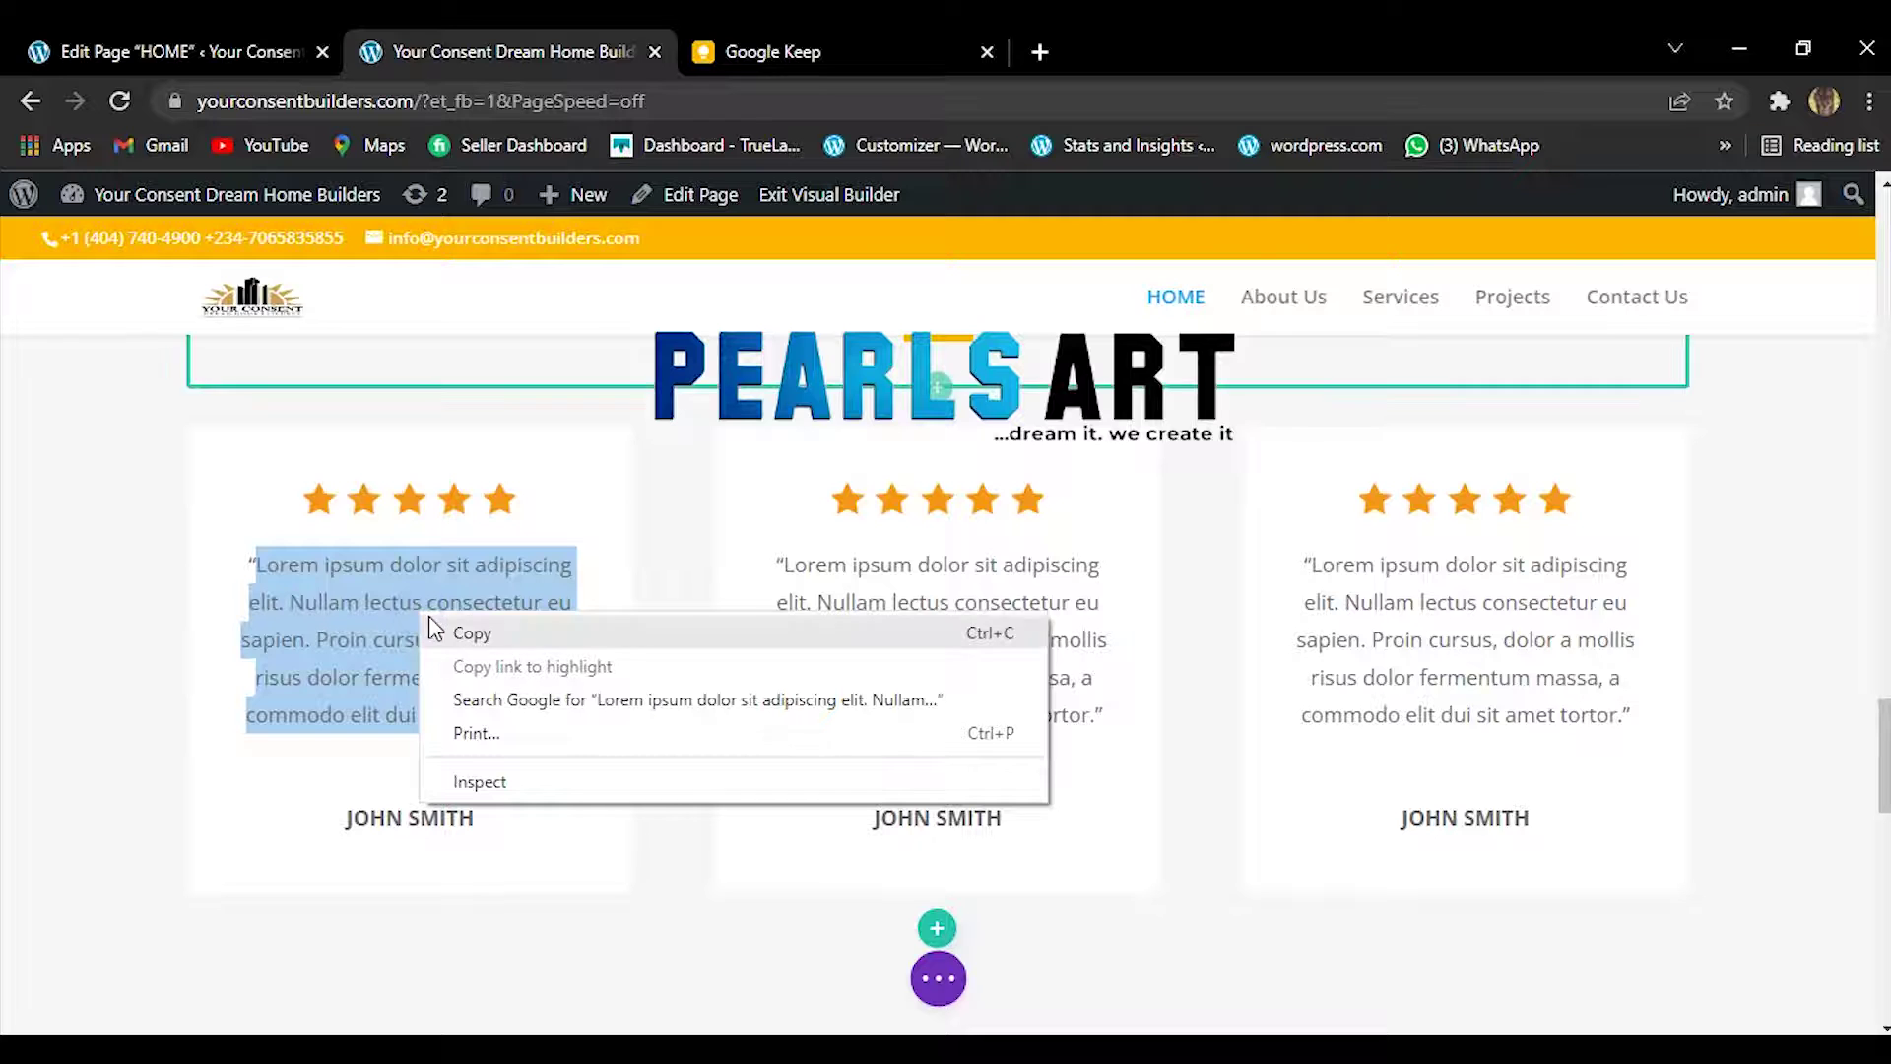
pyautogui.click(833, 53)
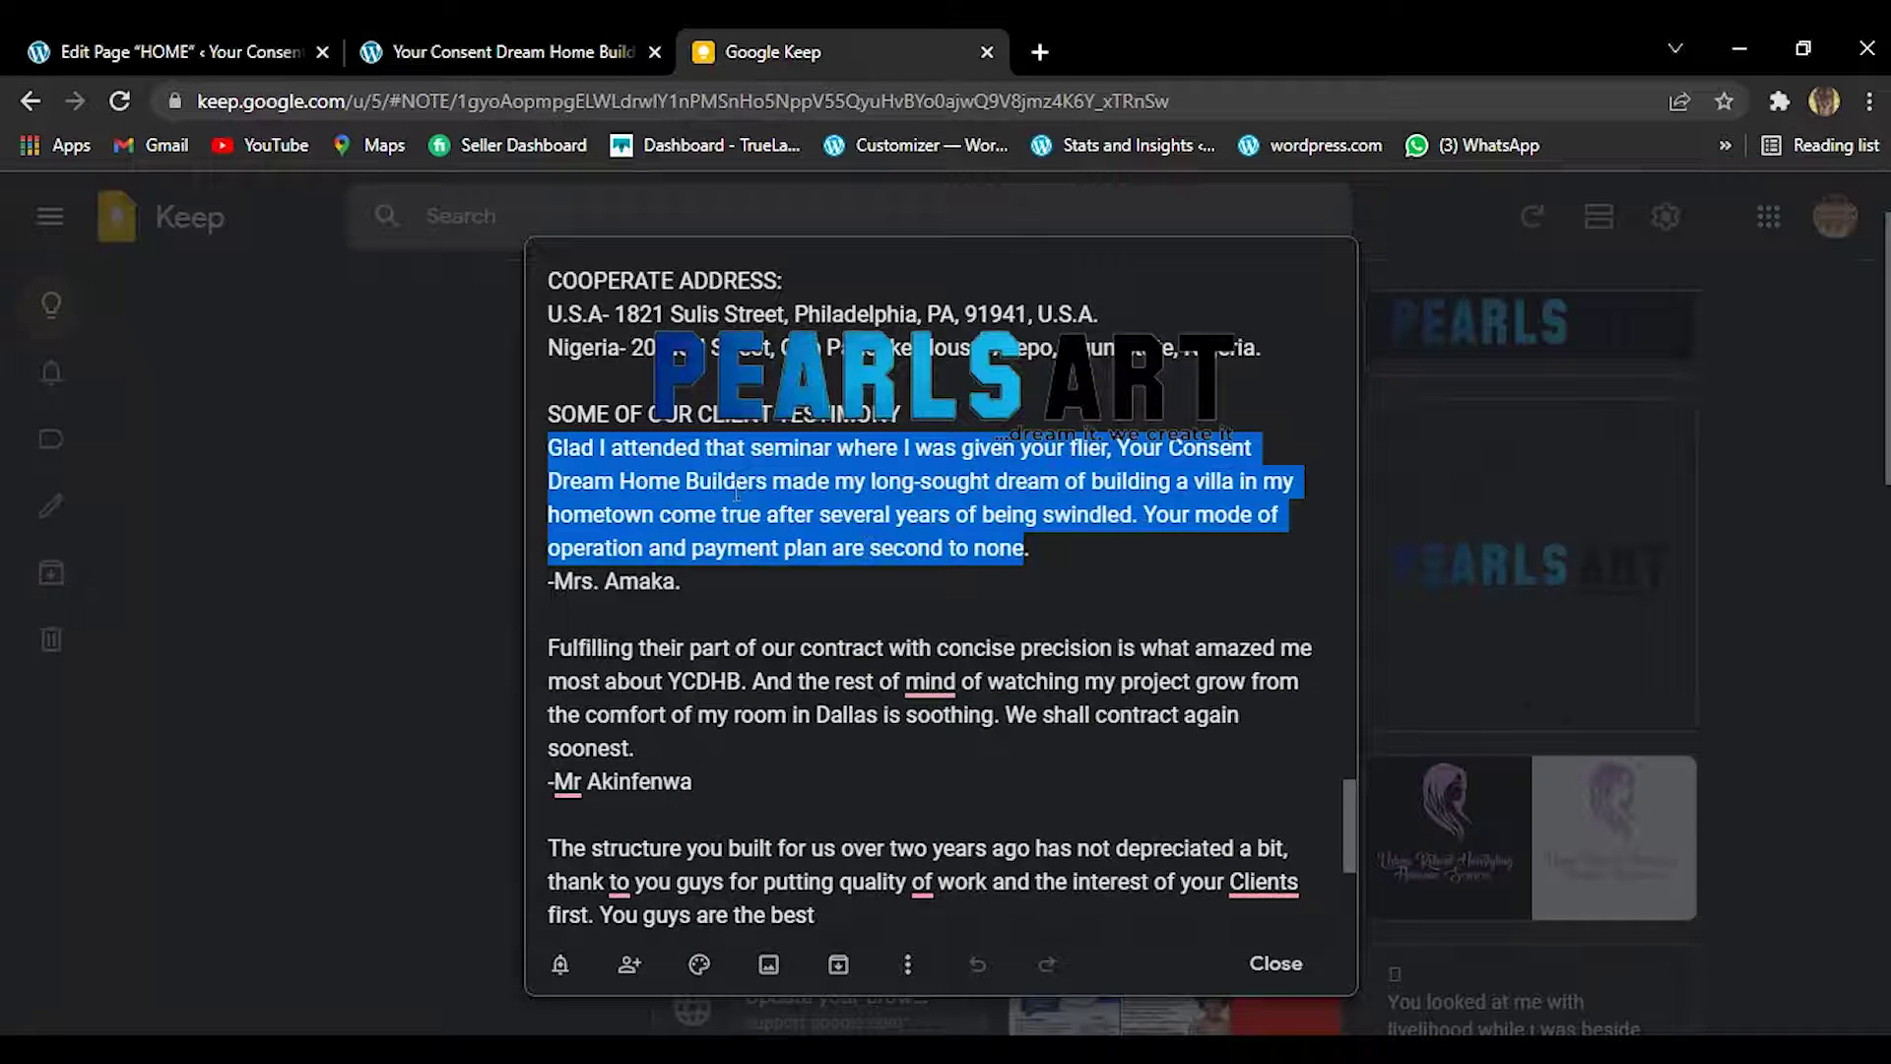
pyautogui.rightClick(737, 492)
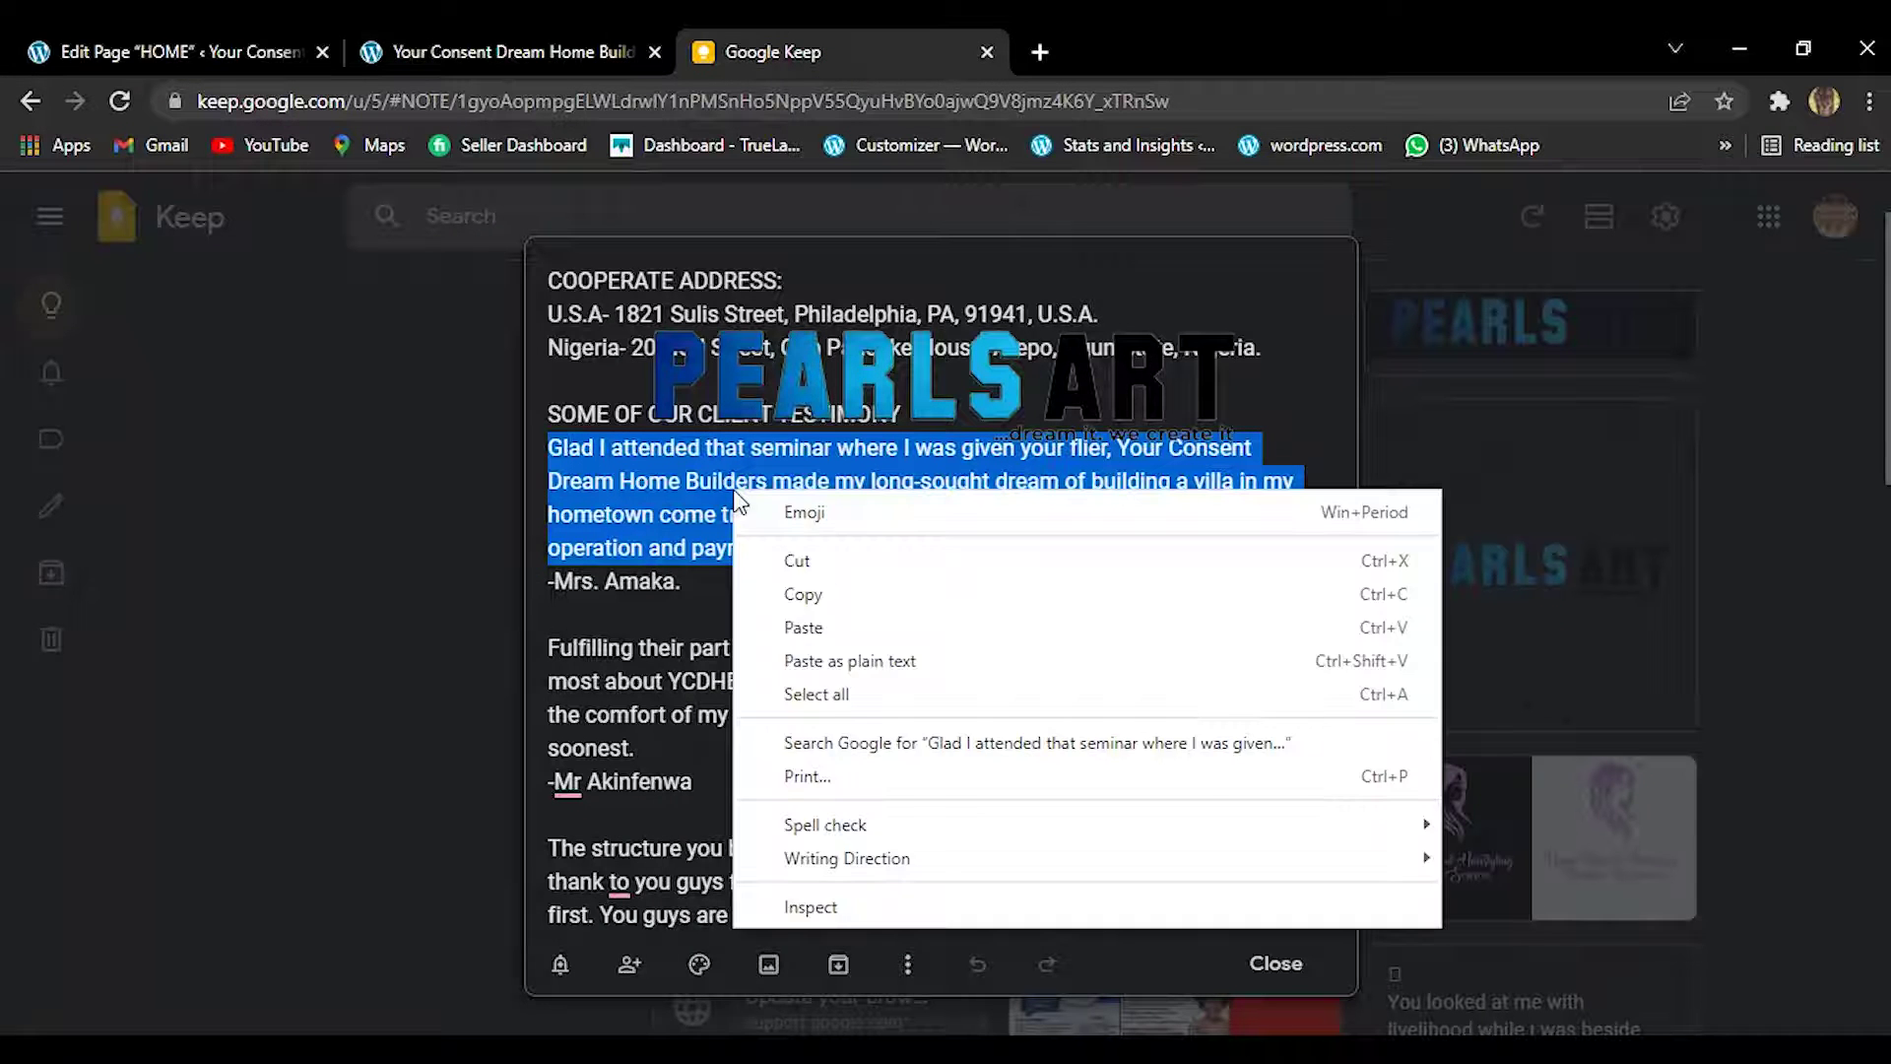
pyautogui.click(811, 600)
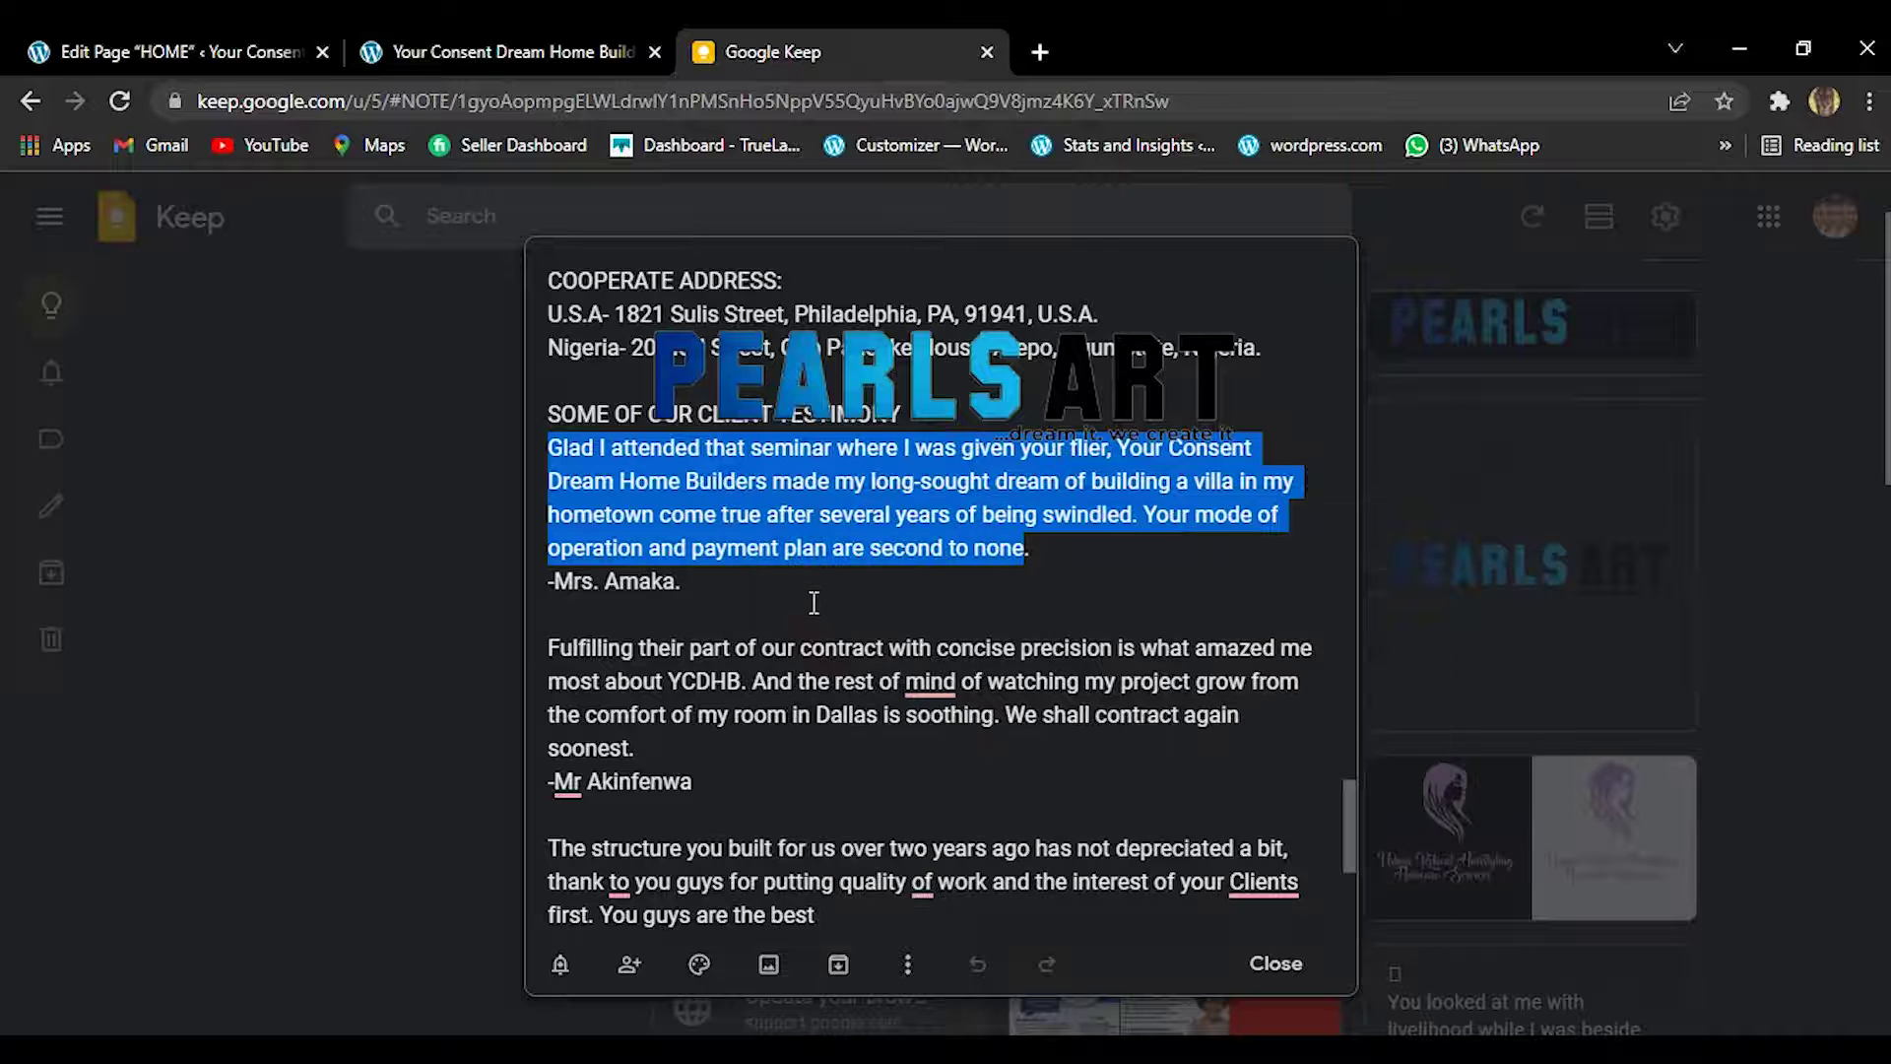
pyautogui.click(497, 53)
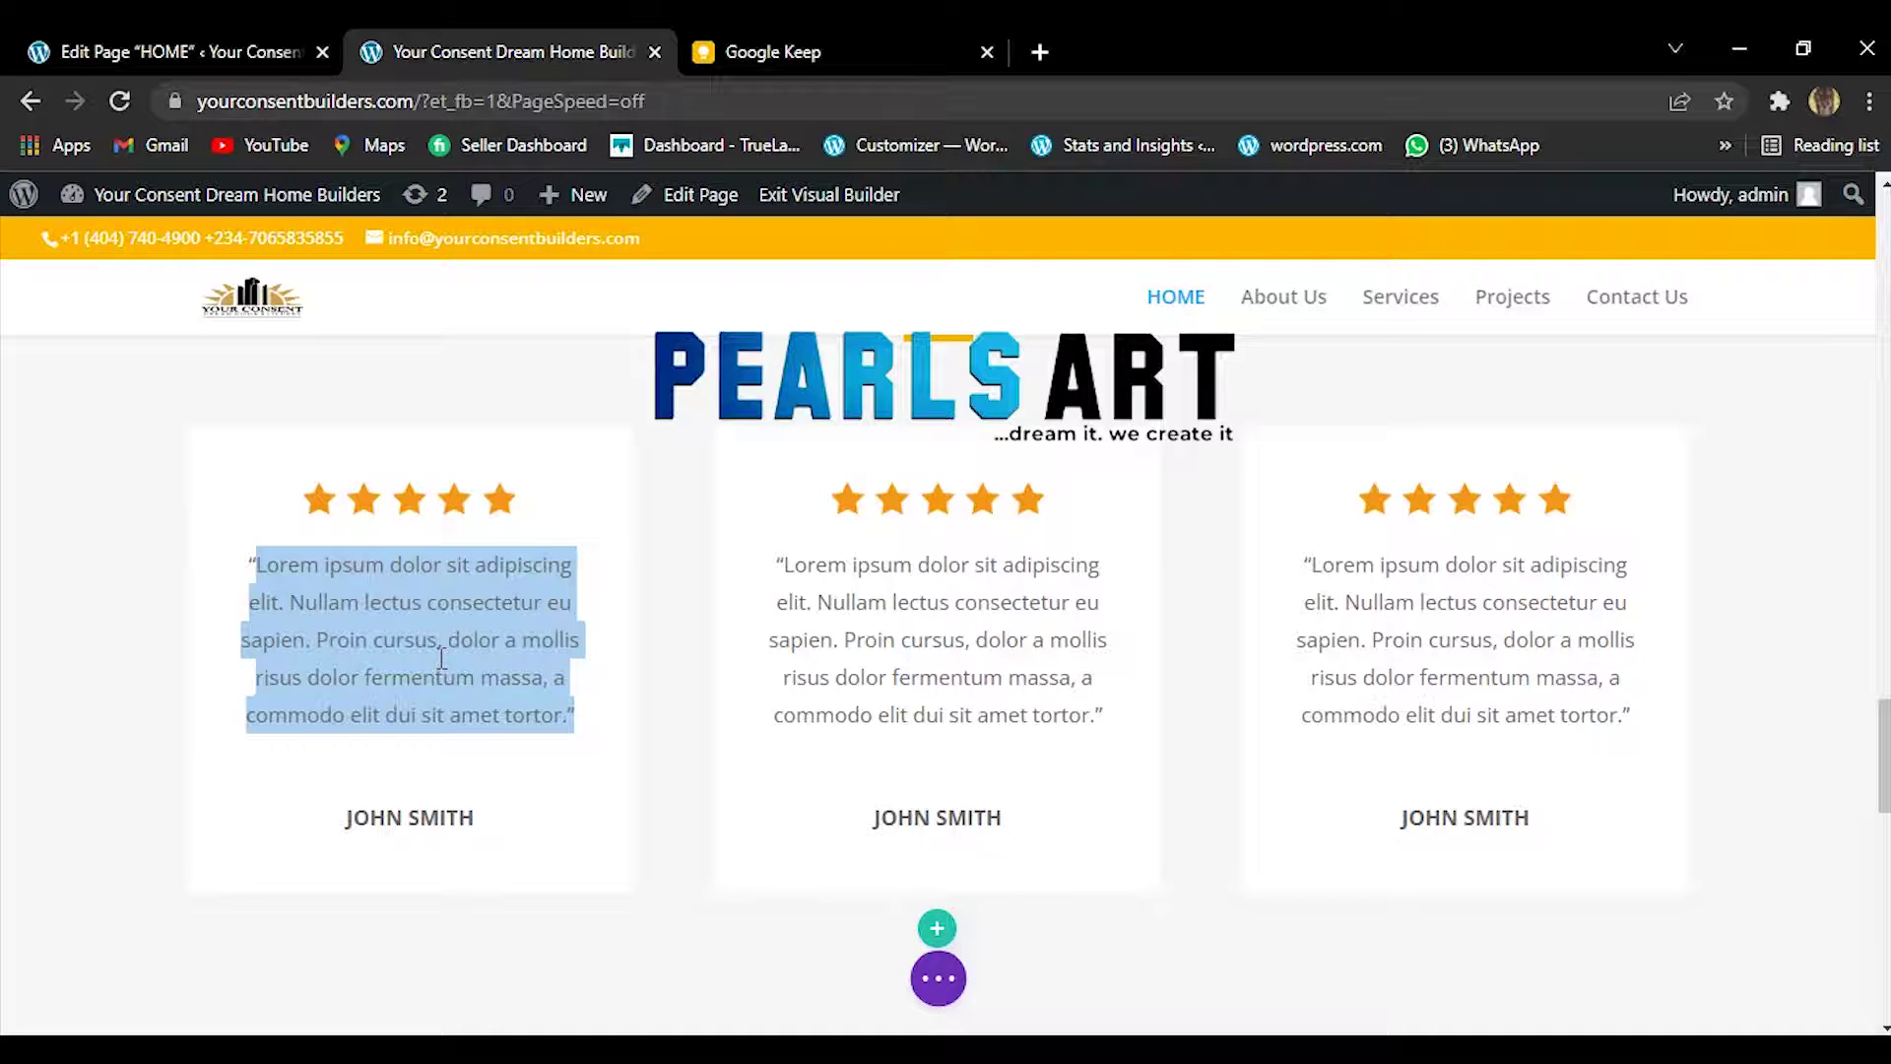
# Select the first card's lorem ipsum text and paste the seminar quote over it.
pyautogui.click(441, 657)
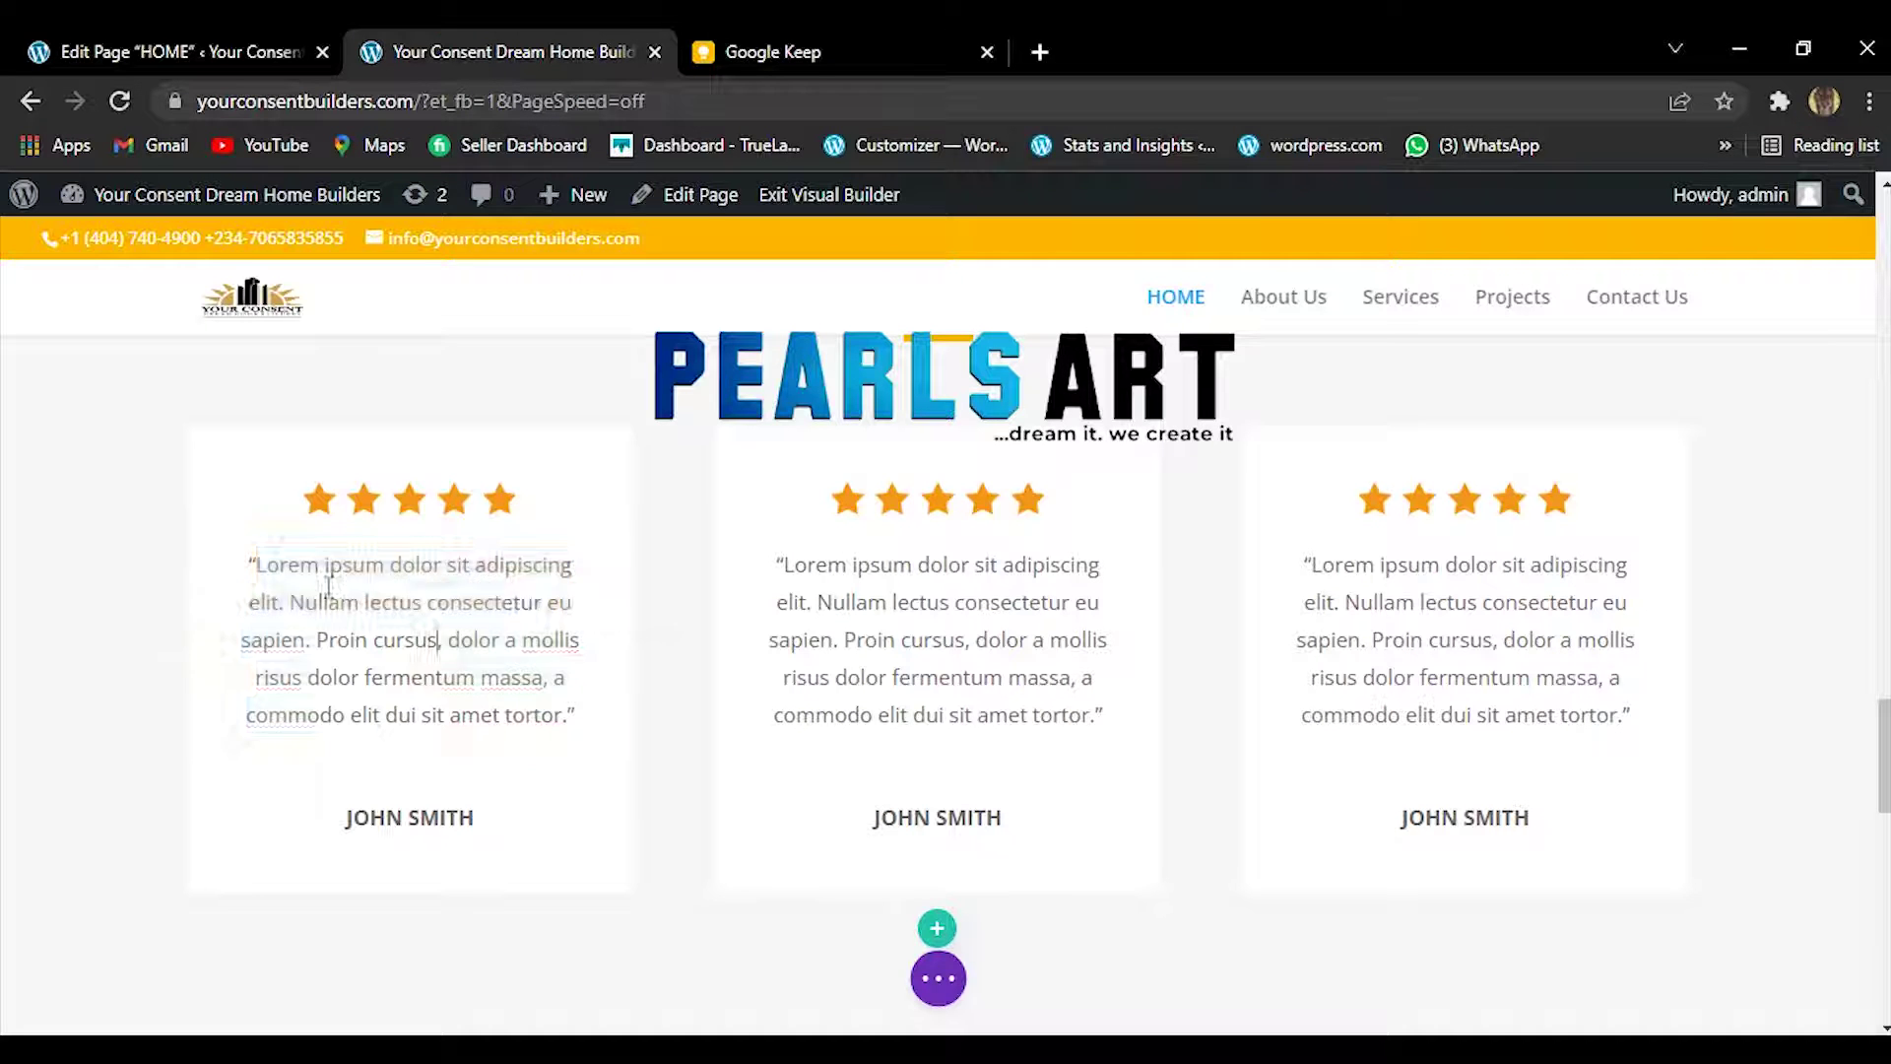
pyautogui.click(334, 664)
pyautogui.moveTo(252, 564); pyautogui.dragTo(580, 729)
pyautogui.rightClick(580, 729)
pyautogui.click(714, 434)
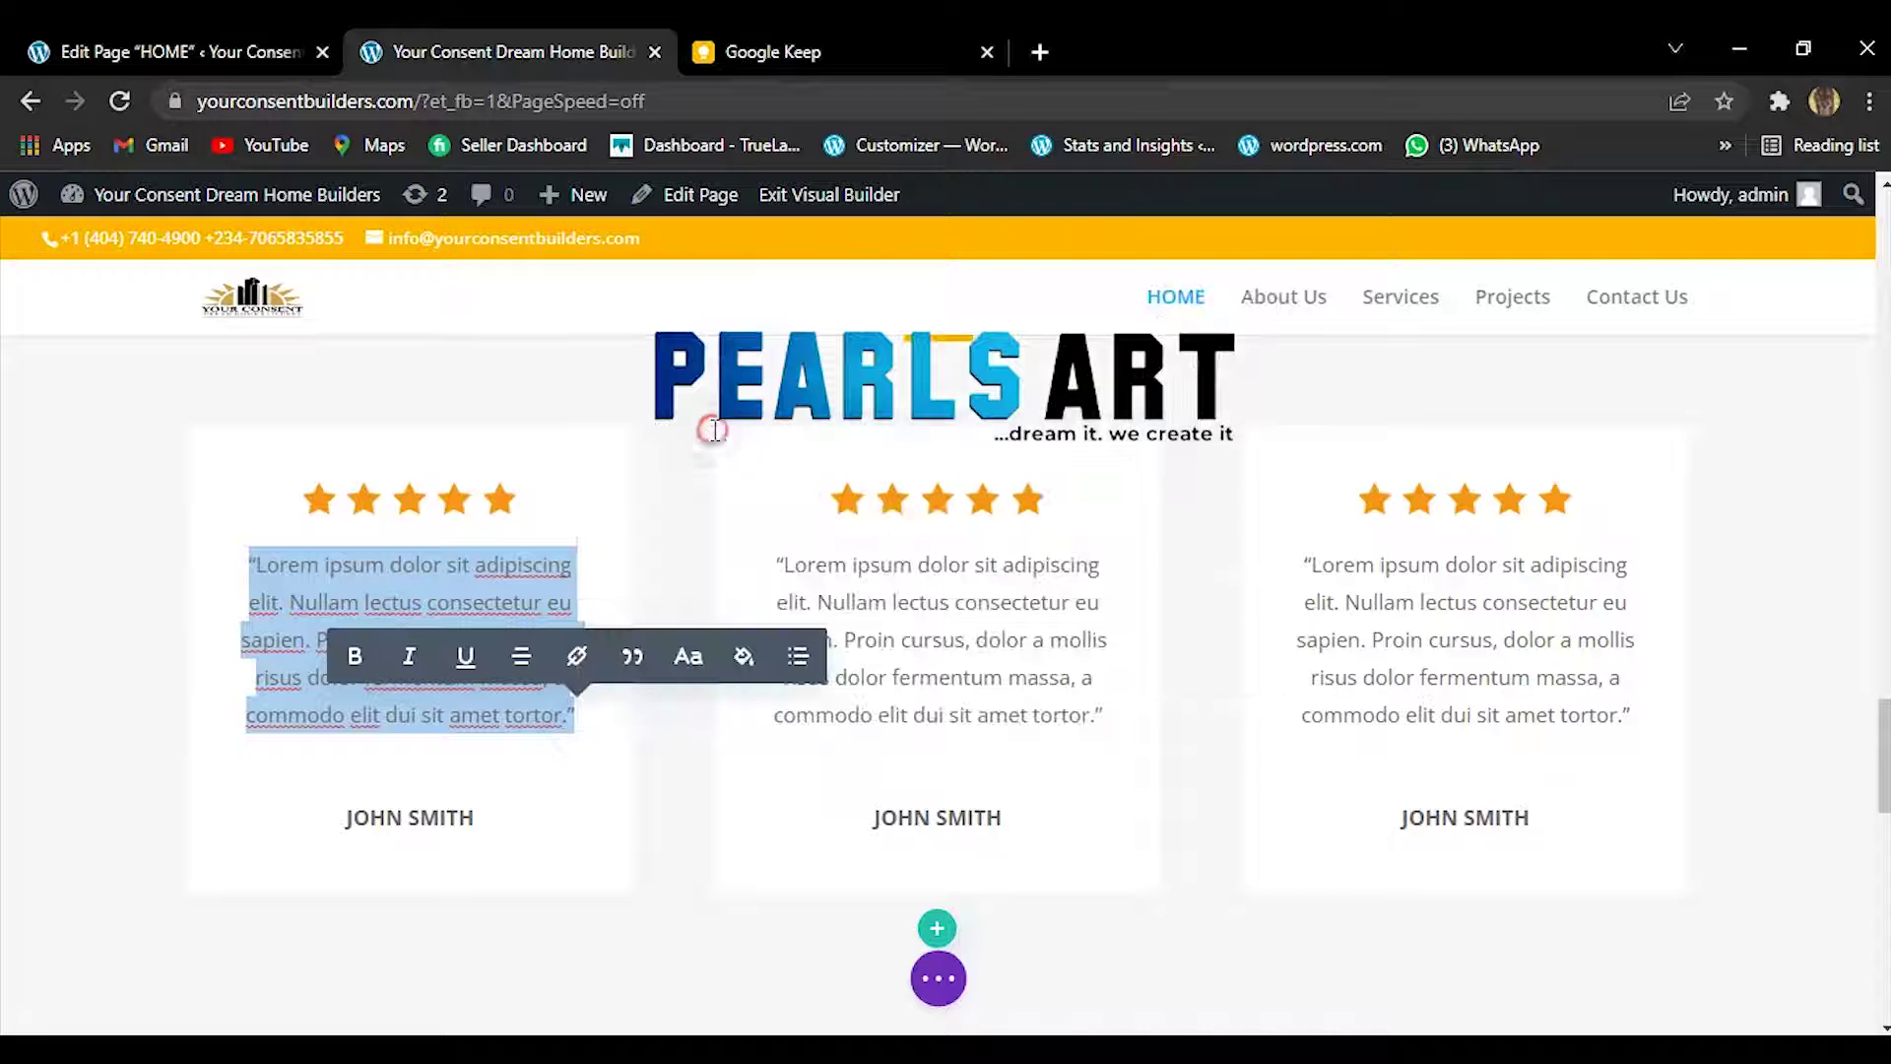
pyautogui.hotkey('ctrl', 'v')
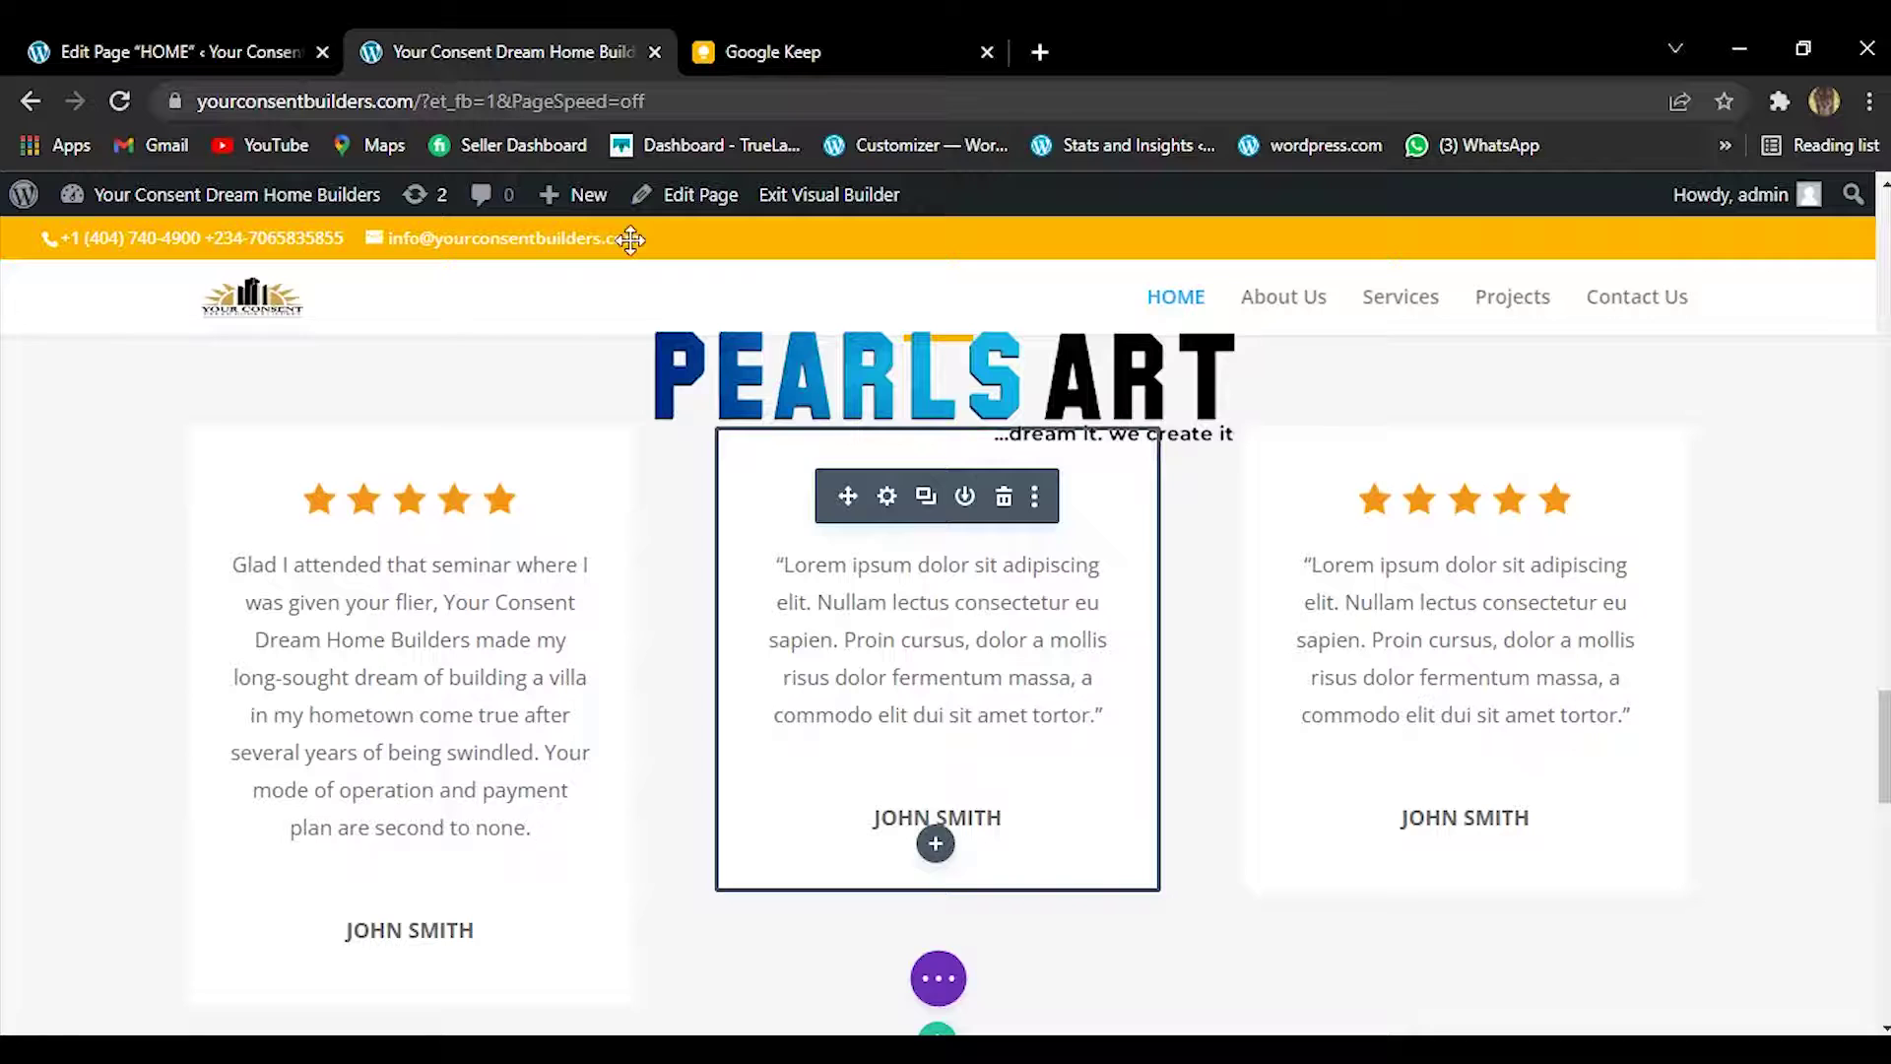
pyautogui.click(740, 49)
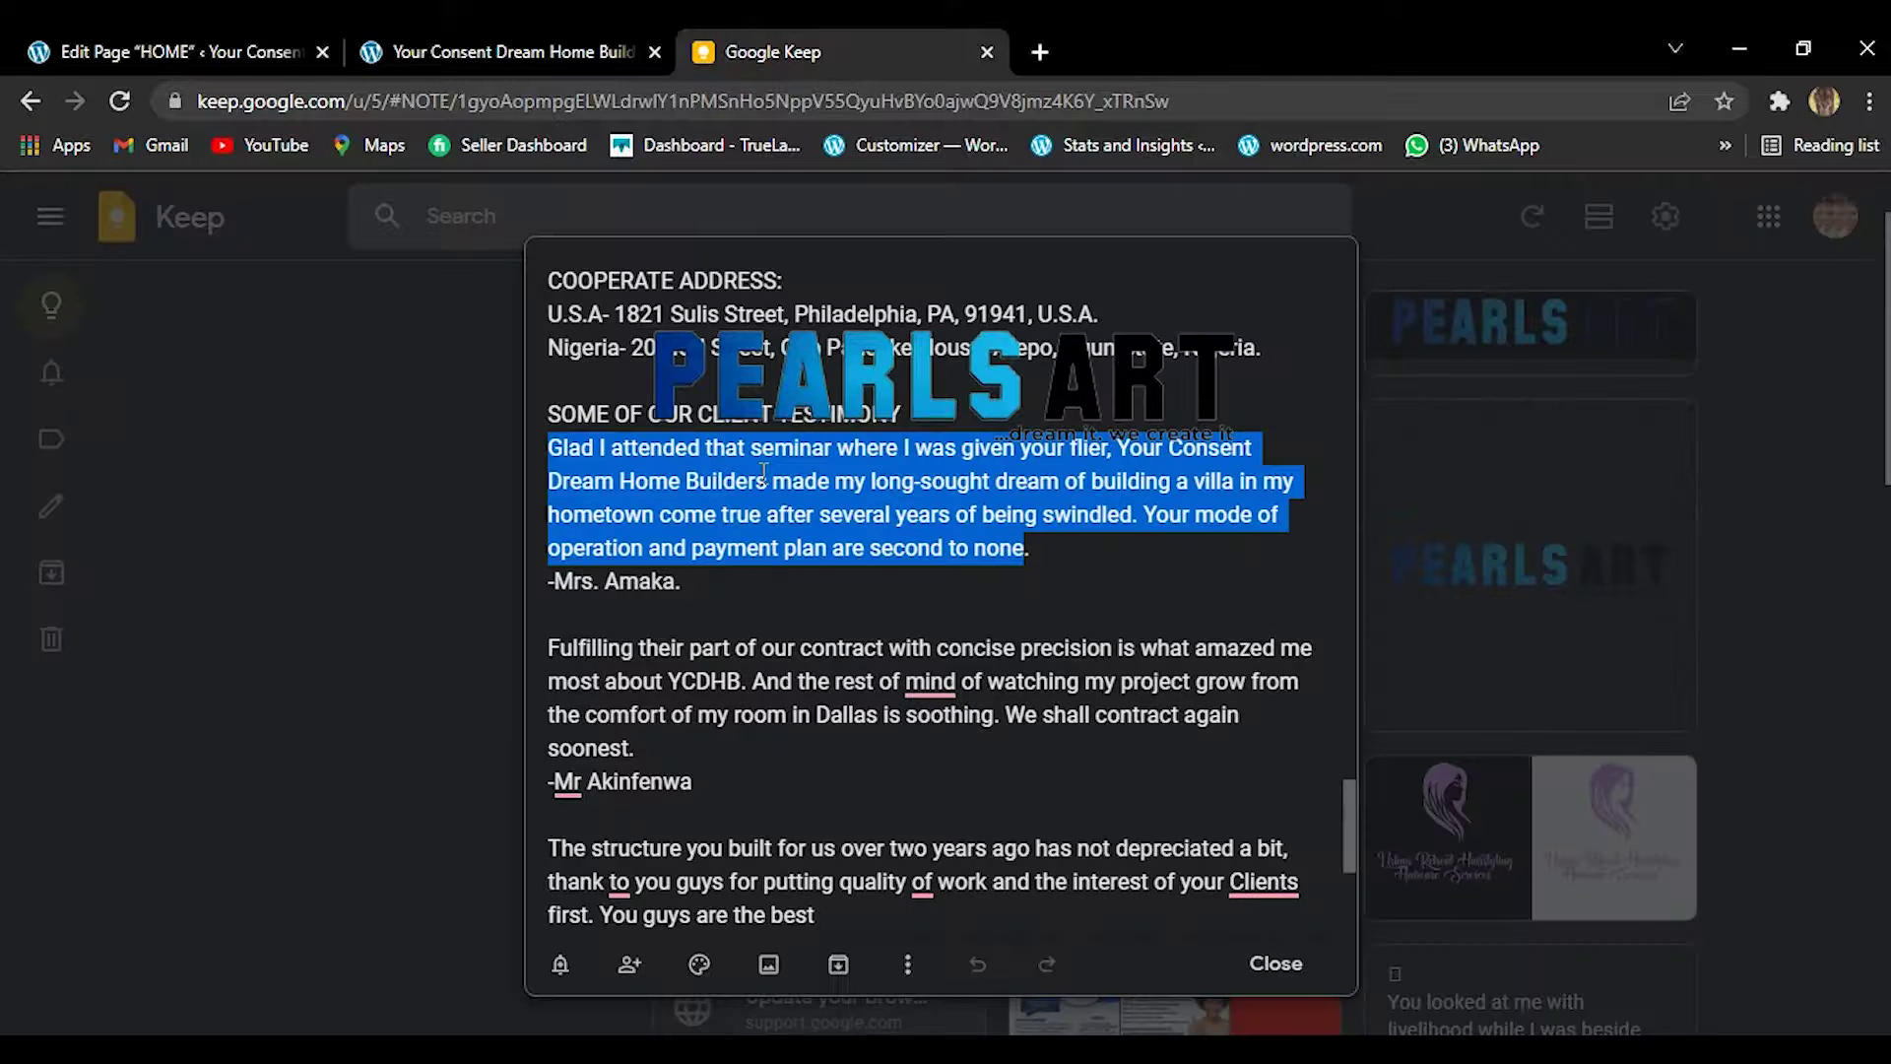
pyautogui.click(556, 586)
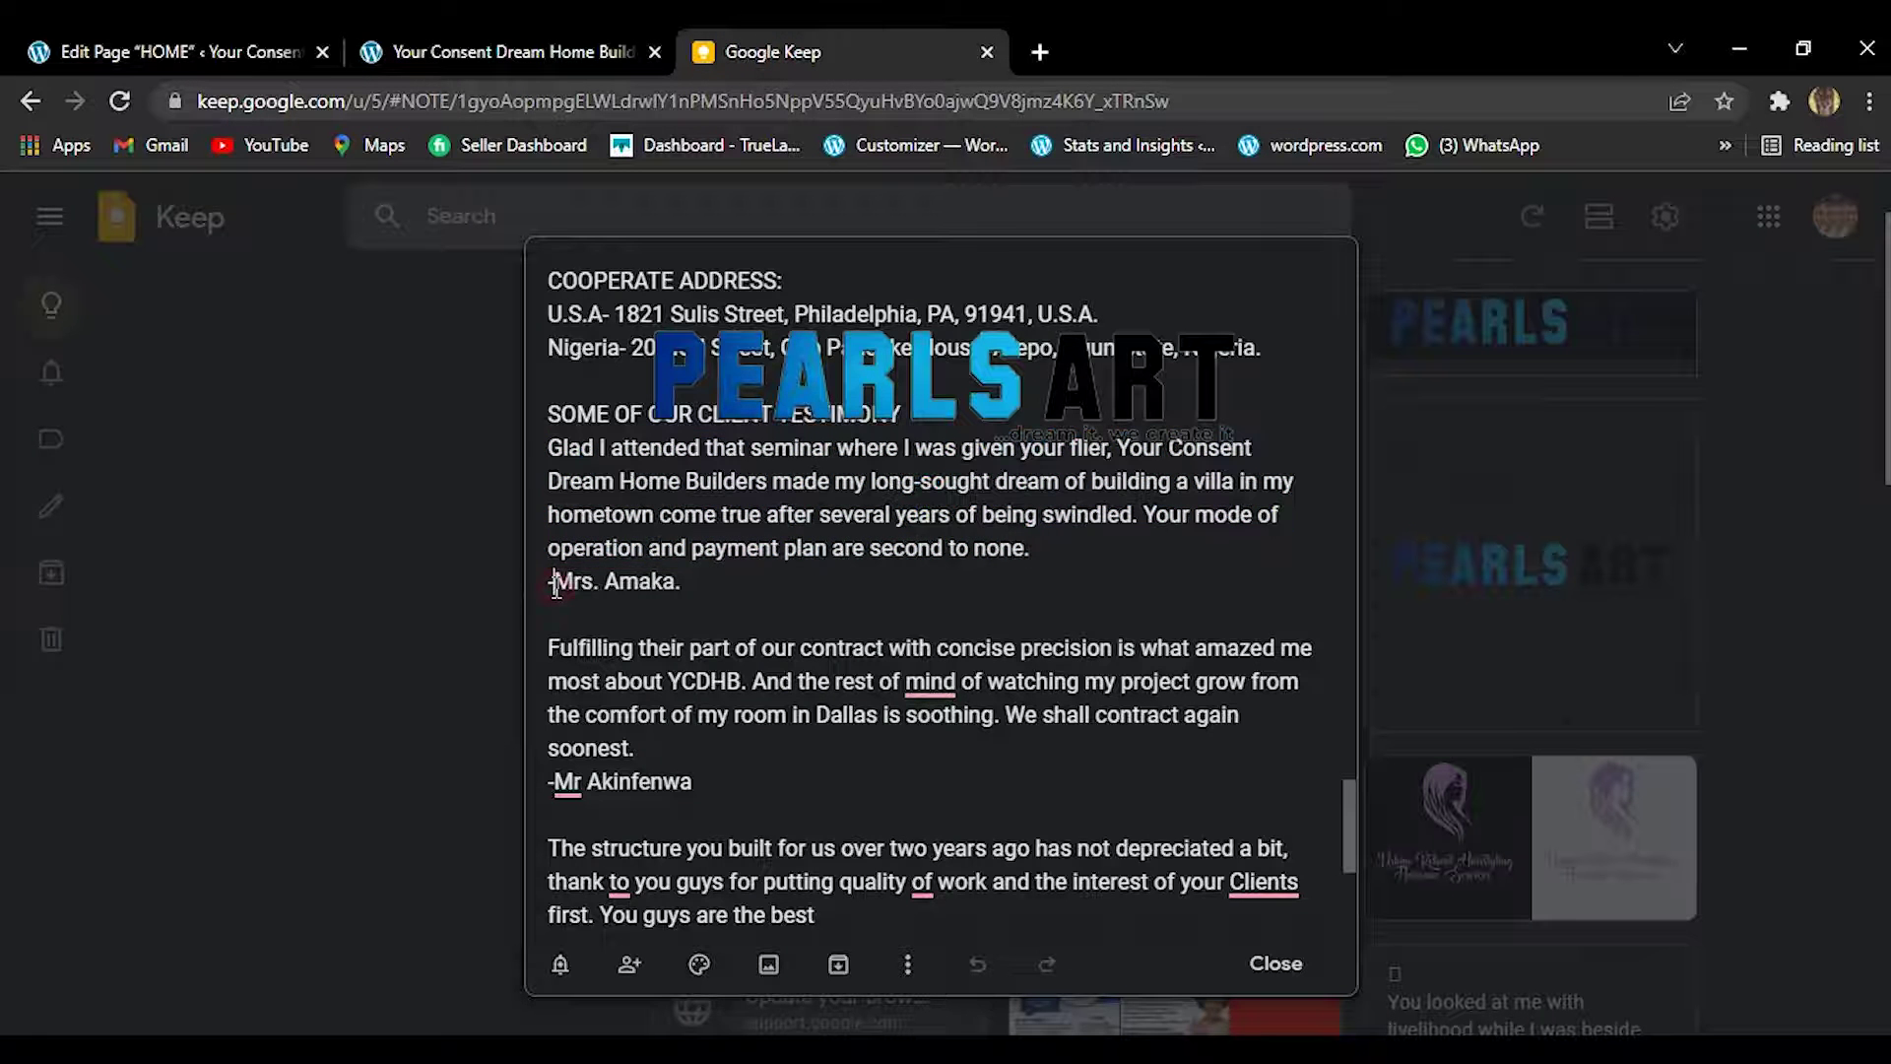
pyautogui.moveTo(544, 583); pyautogui.dragTo(681, 582)
pyautogui.rightClick(681, 582)
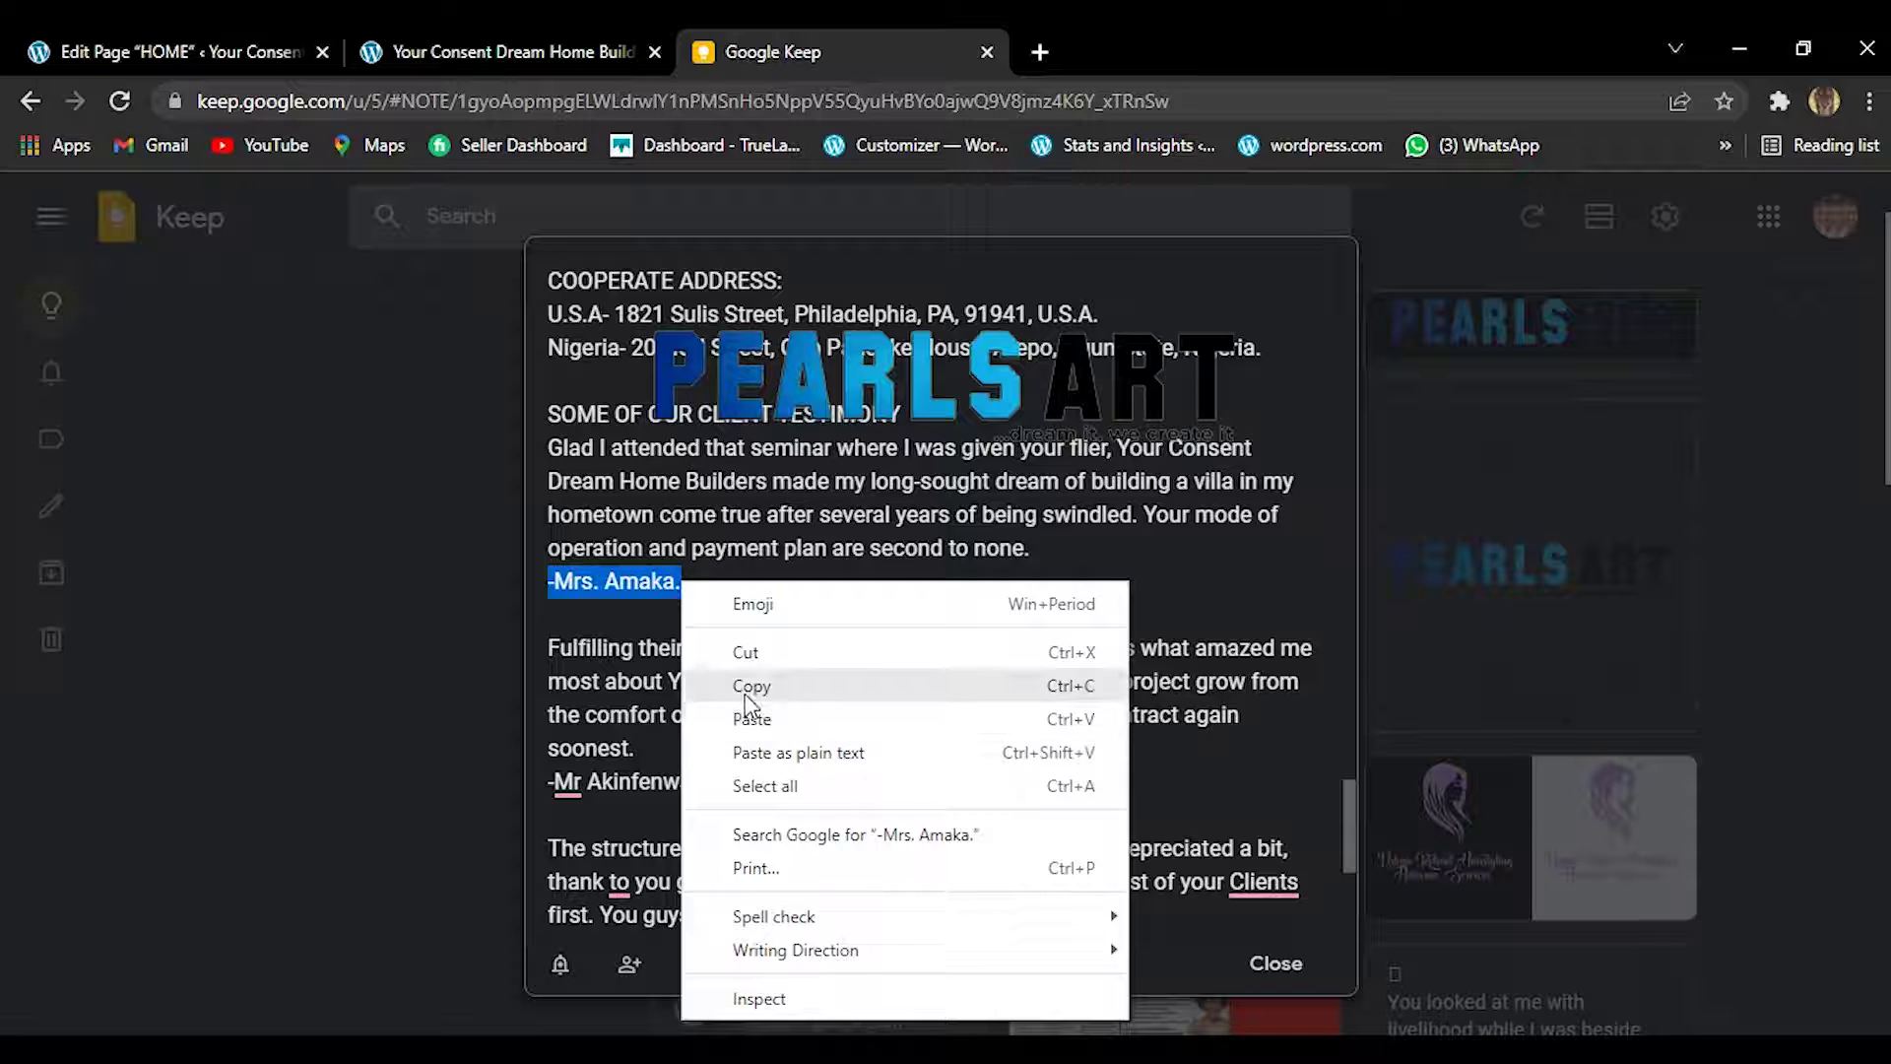
pyautogui.click(745, 693)
pyautogui.click(536, 40)
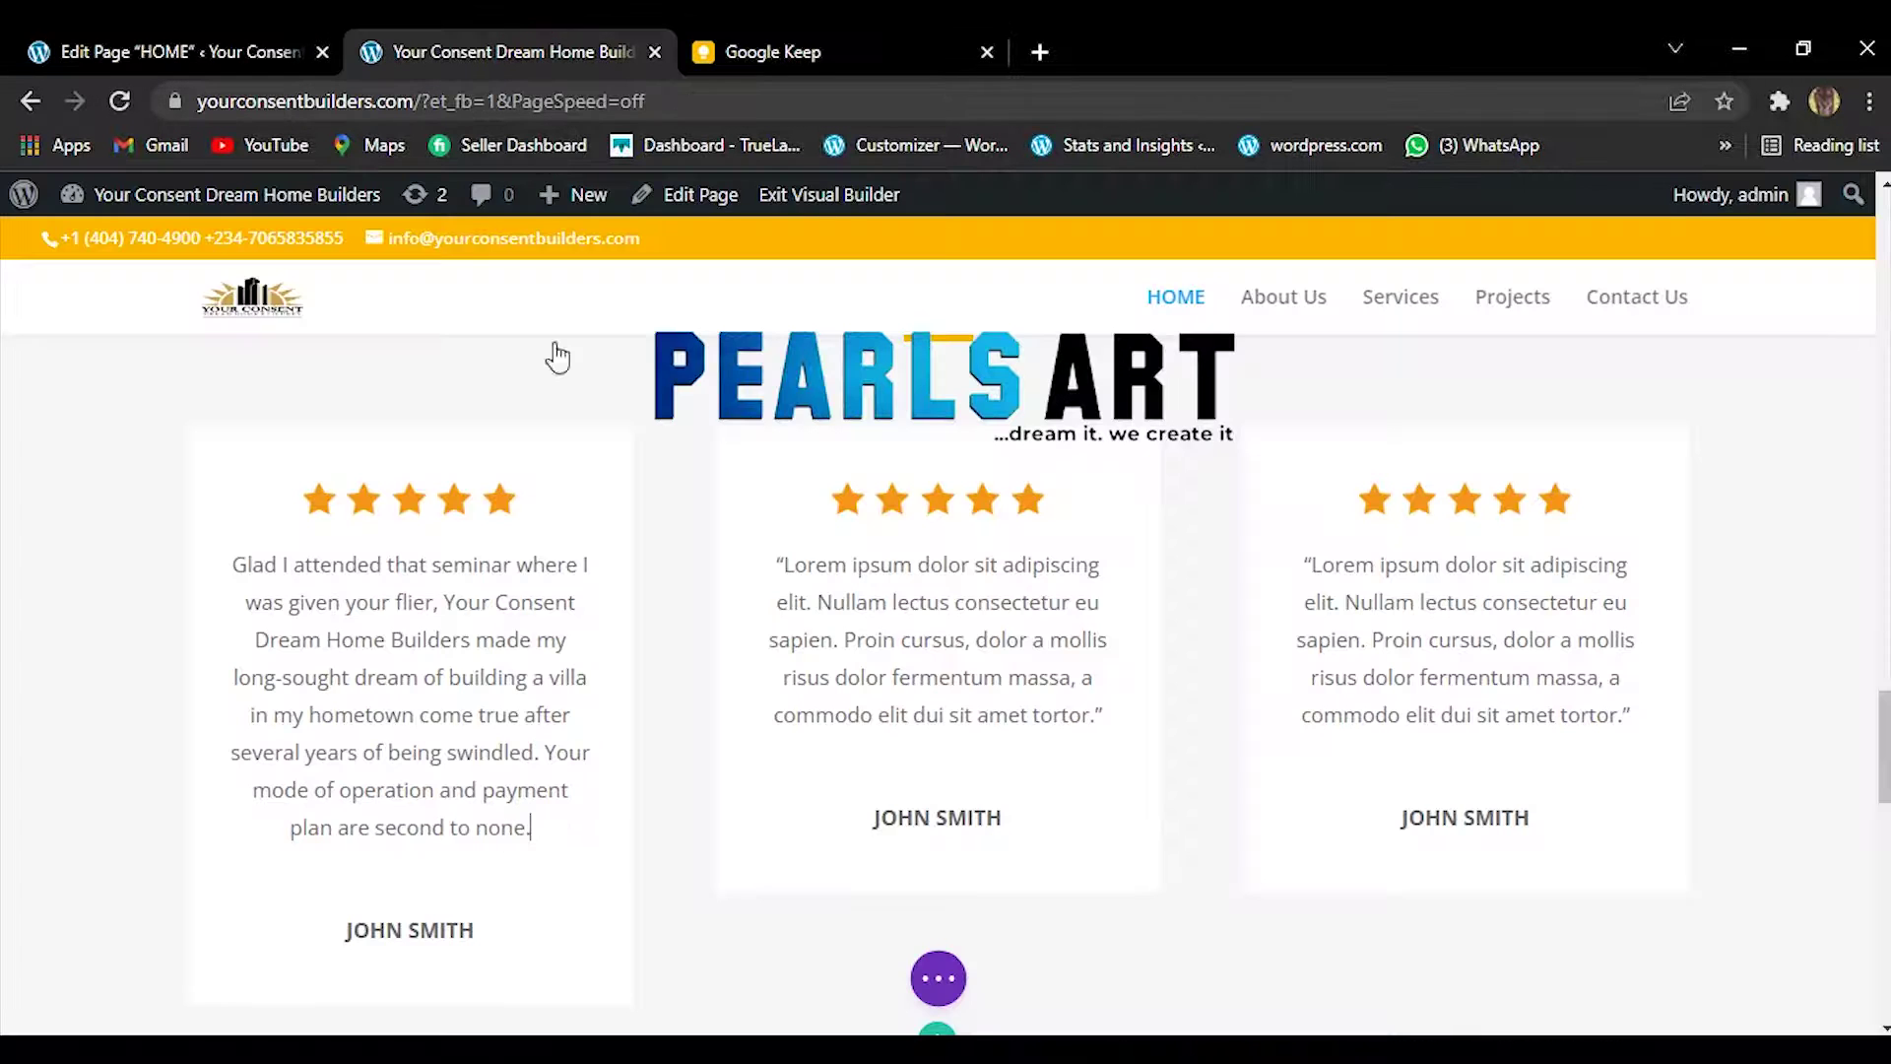
pyautogui.click(414, 936)
pyautogui.moveTo(343, 927); pyautogui.dragTo(481, 928)
pyautogui.rightClick(481, 928)
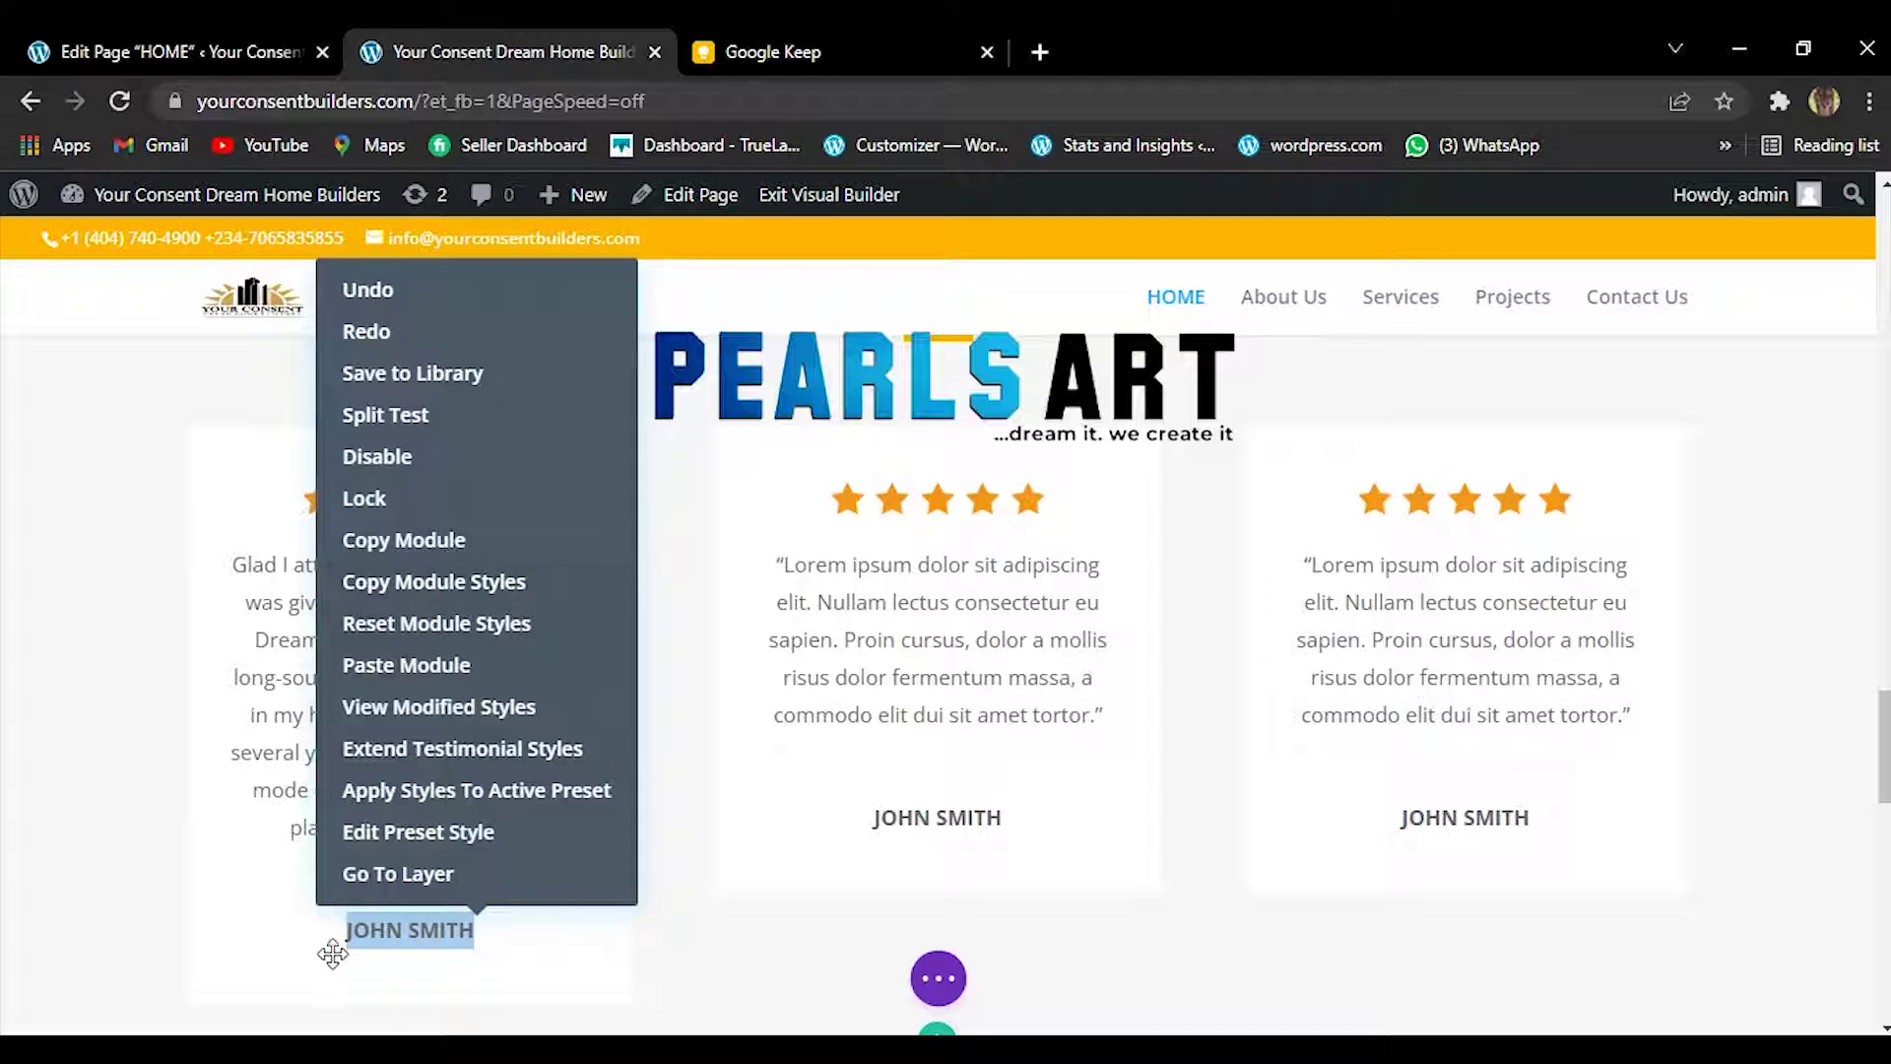
pyautogui.click(336, 935)
pyautogui.moveTo(347, 934); pyautogui.dragTo(471, 935)
pyautogui.rightClick(471, 935)
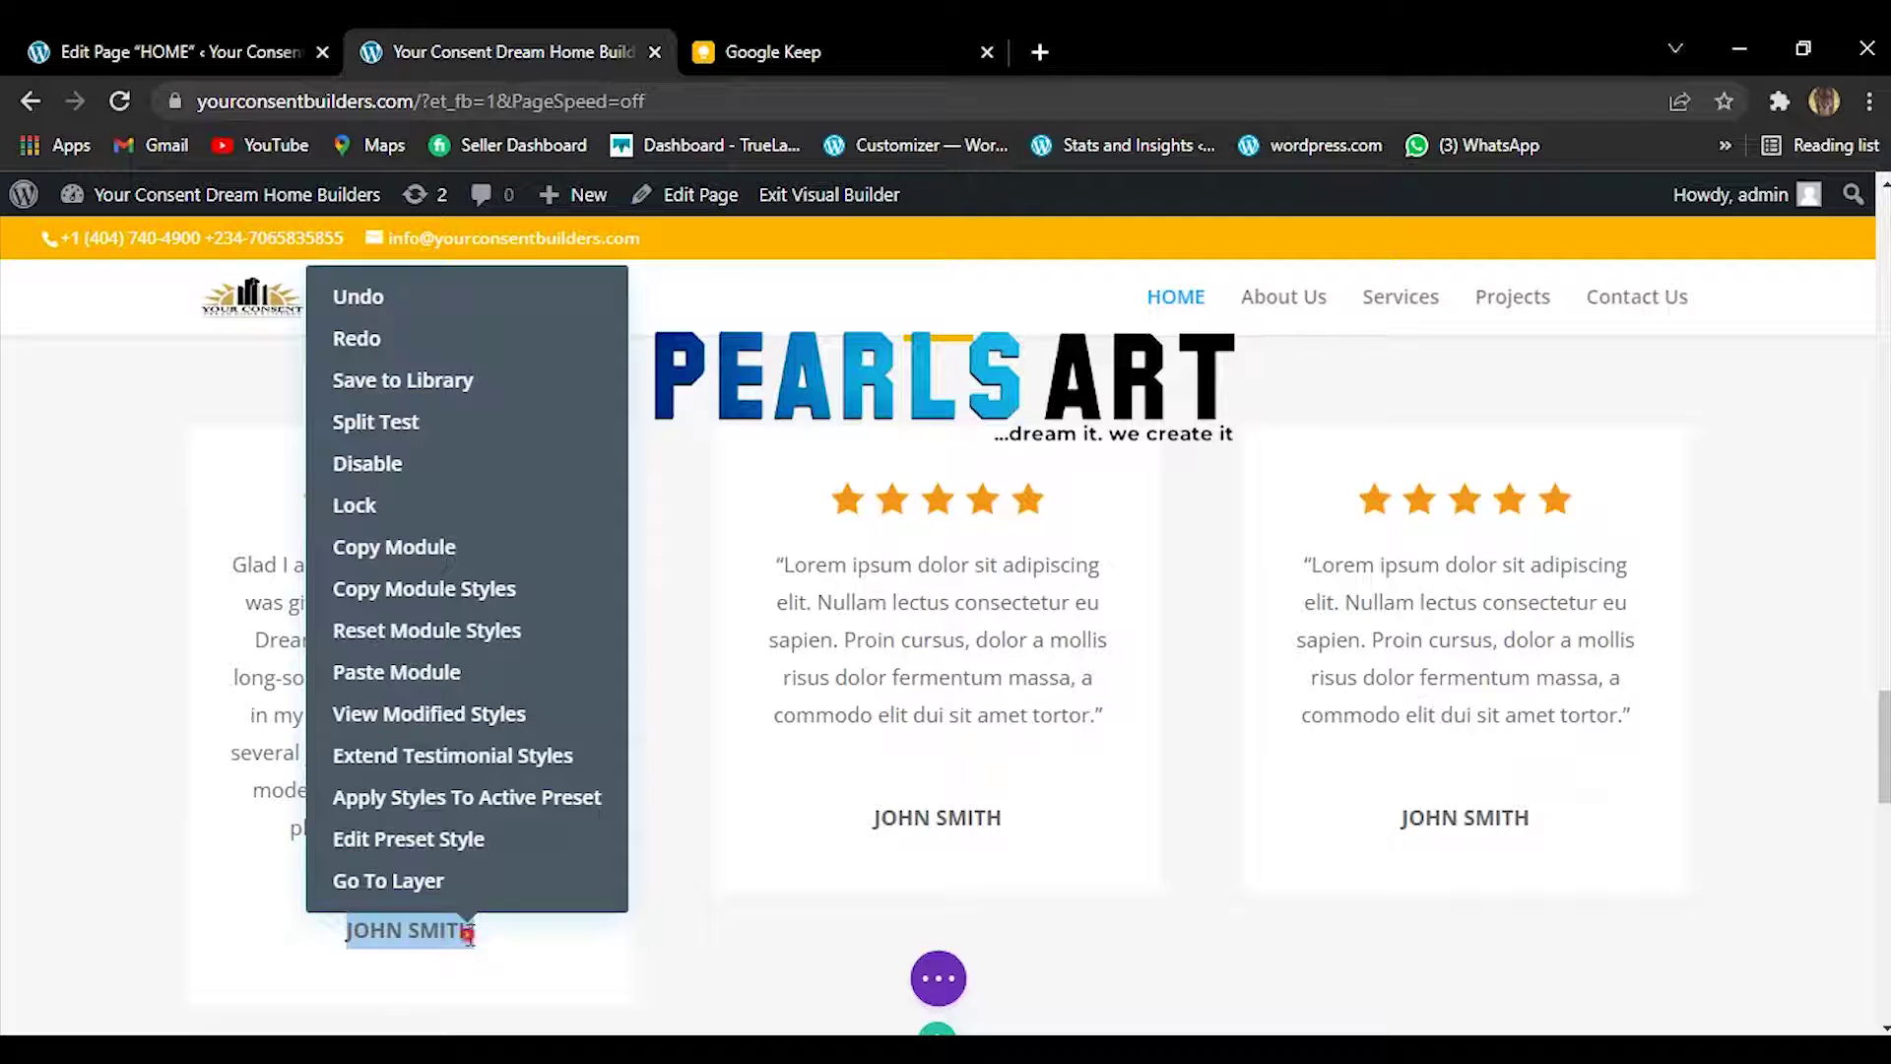
pyautogui.click(470, 935)
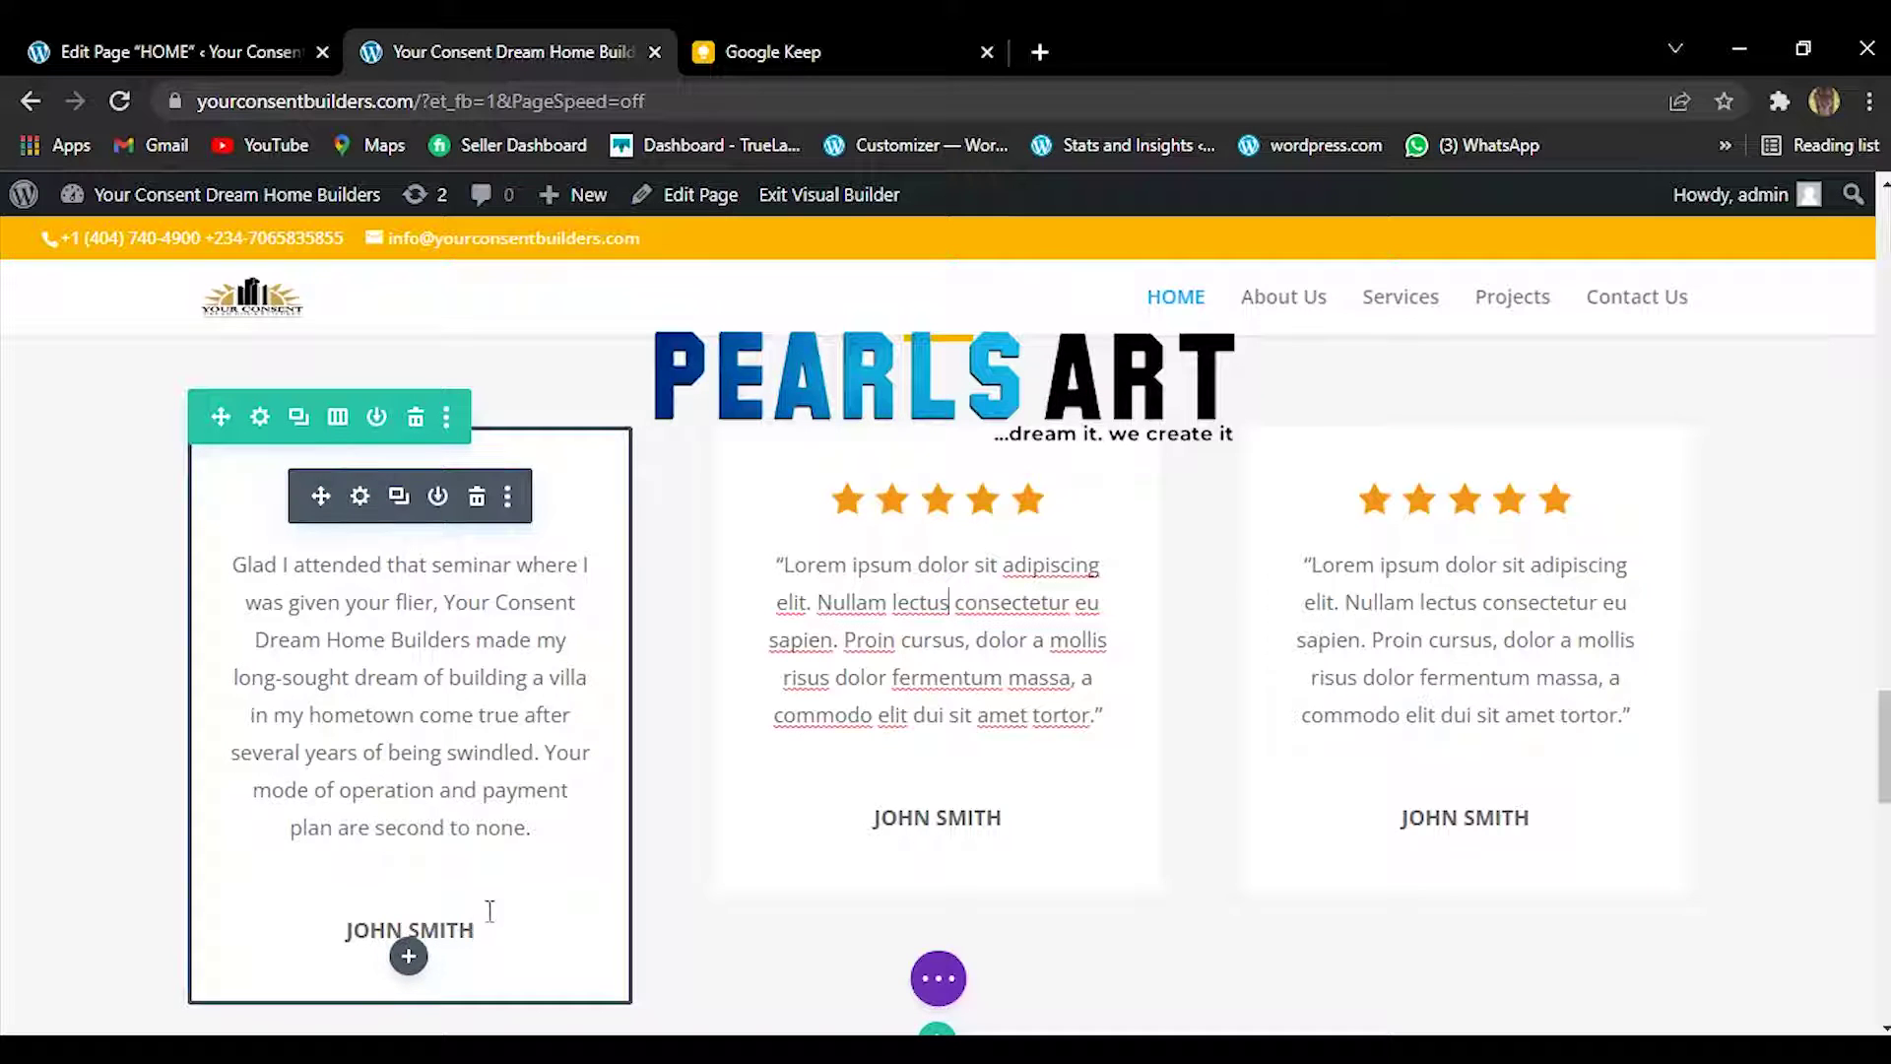
# Replace JOHN SMITH with the pasted client name, drop the trailing period, and save.
pyautogui.click(360, 497)
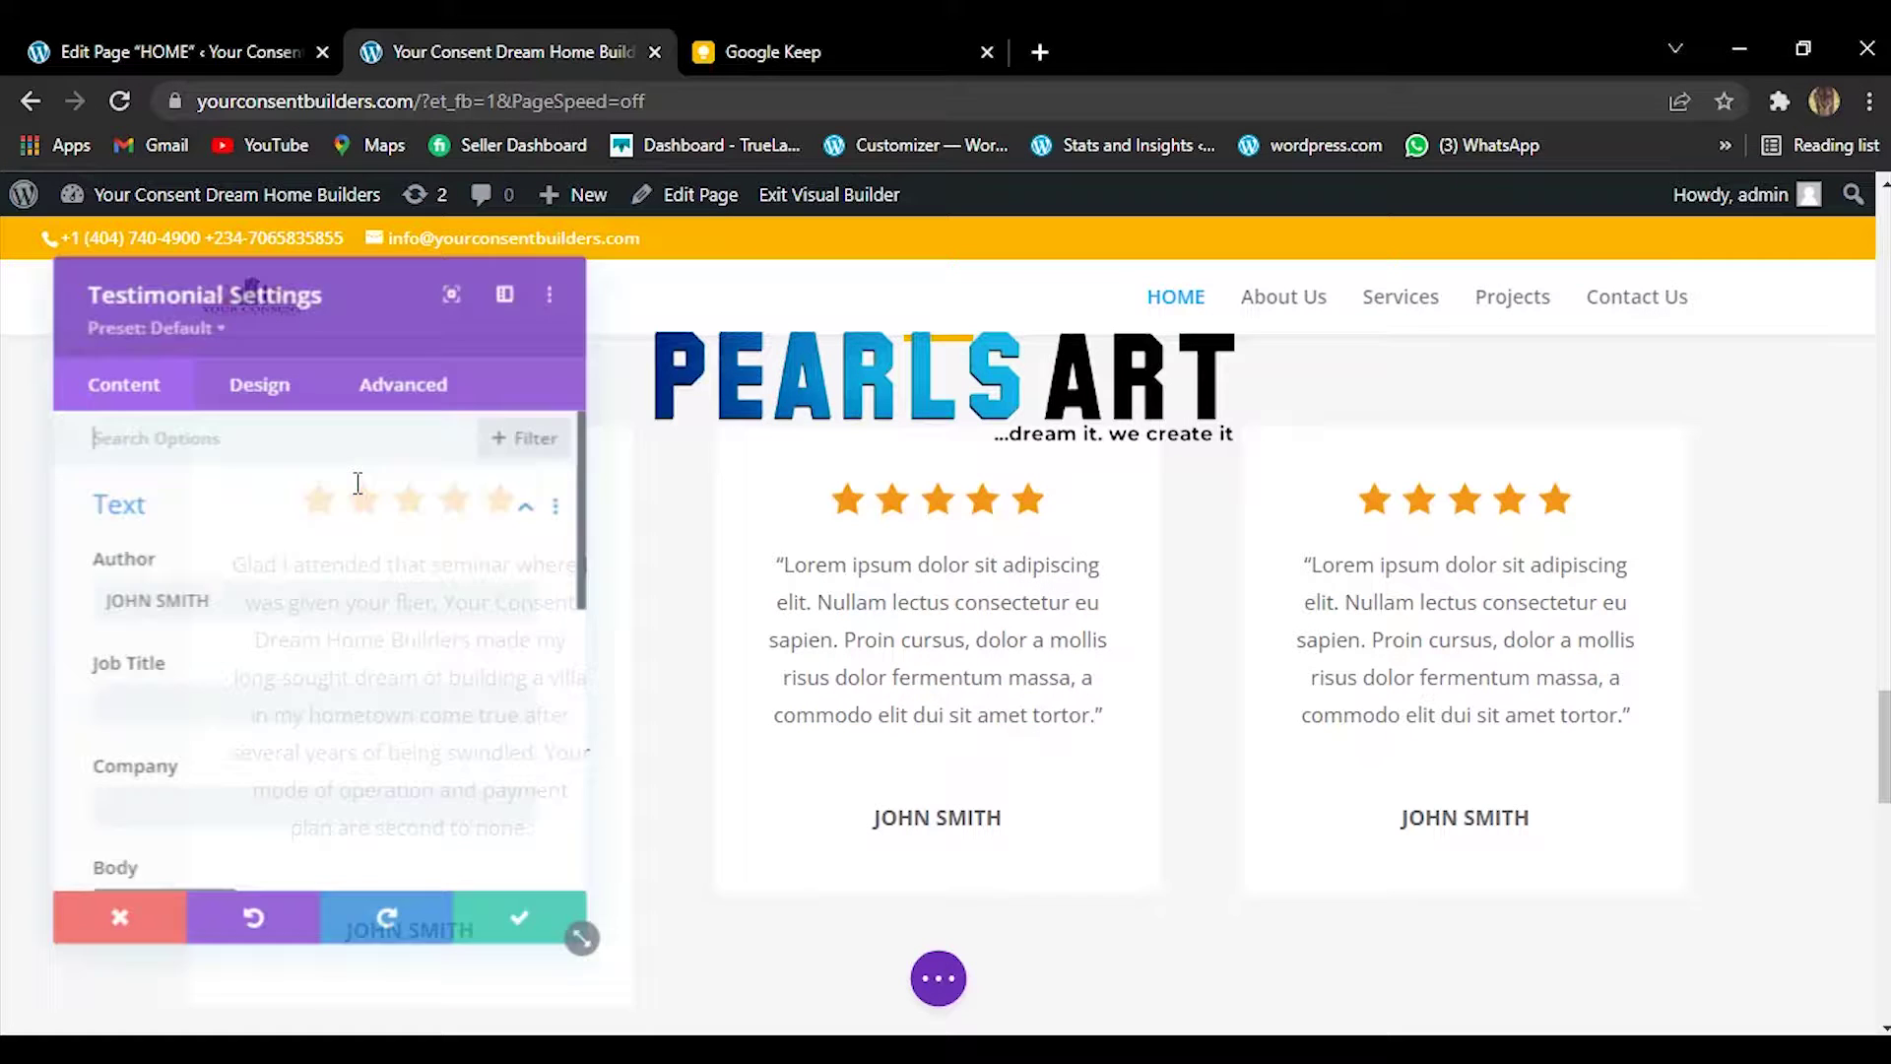
pyautogui.moveTo(220, 600); pyautogui.dragTo(84, 611)
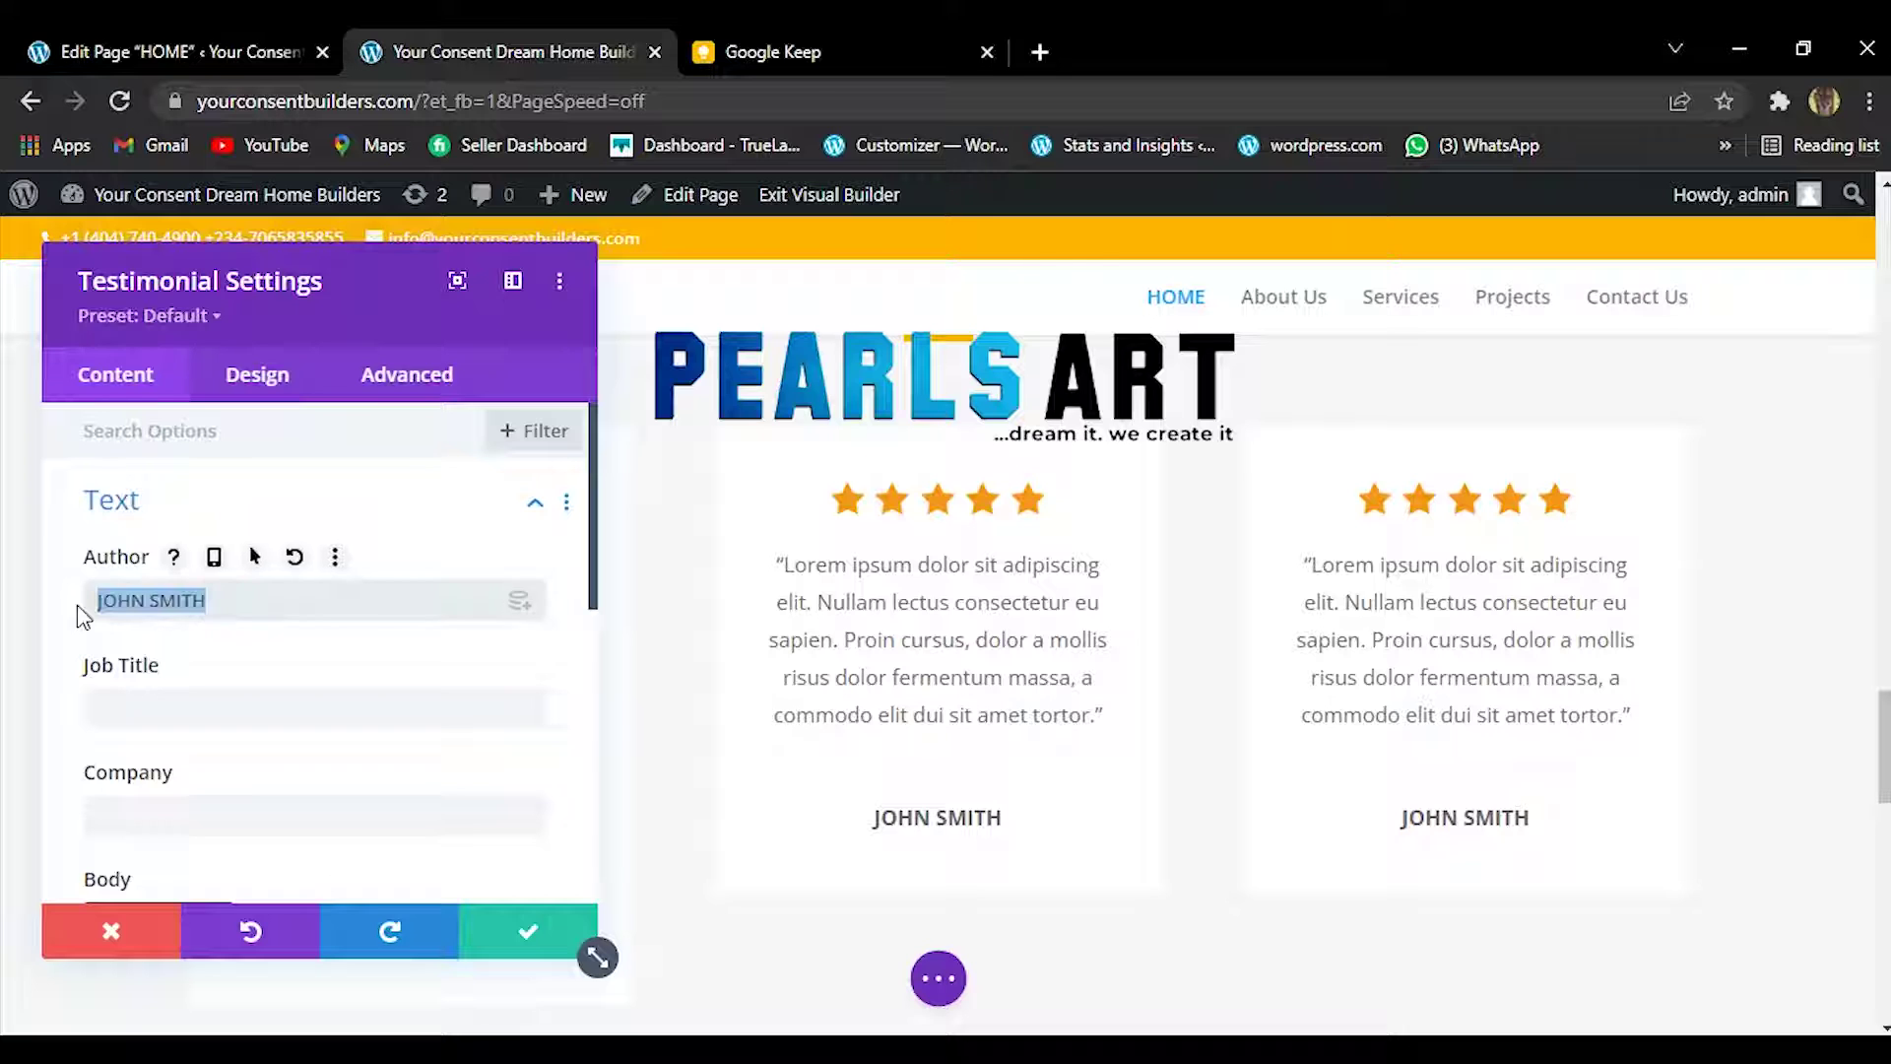
pyautogui.rightClick(229, 599)
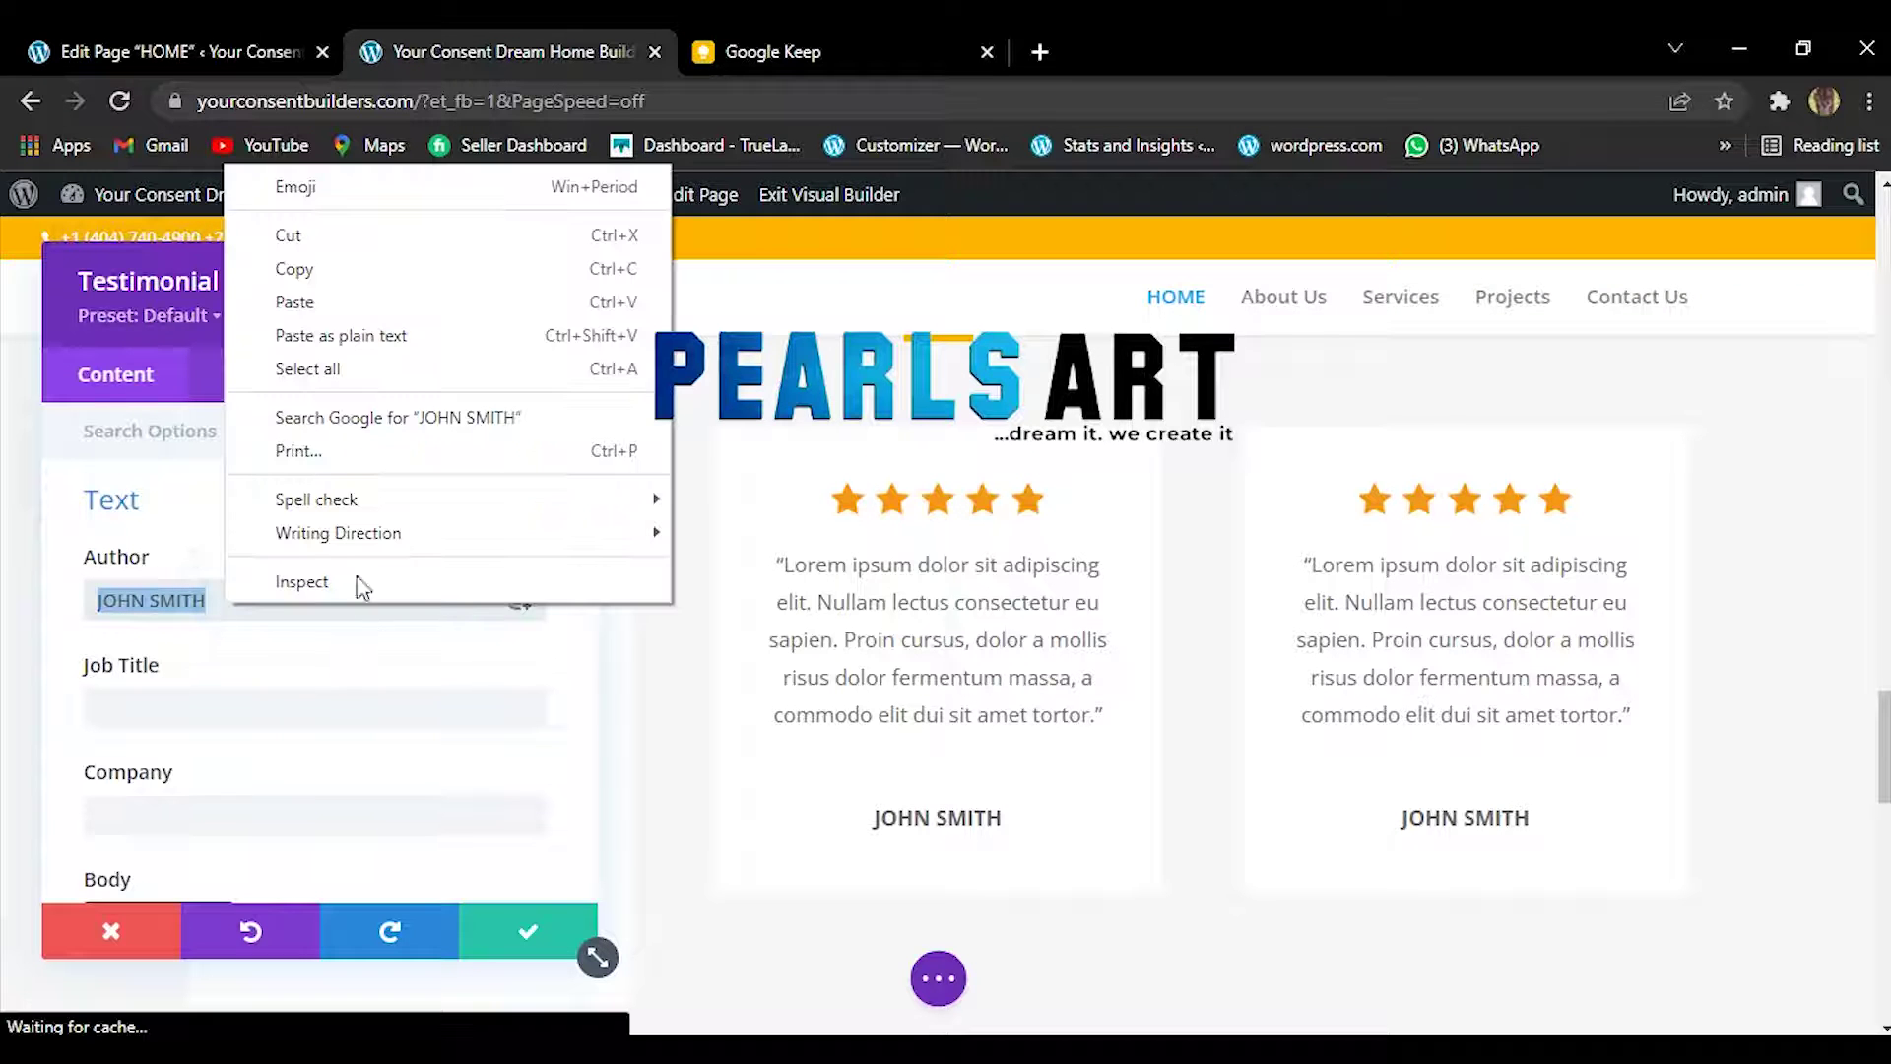
pyautogui.click(371, 303)
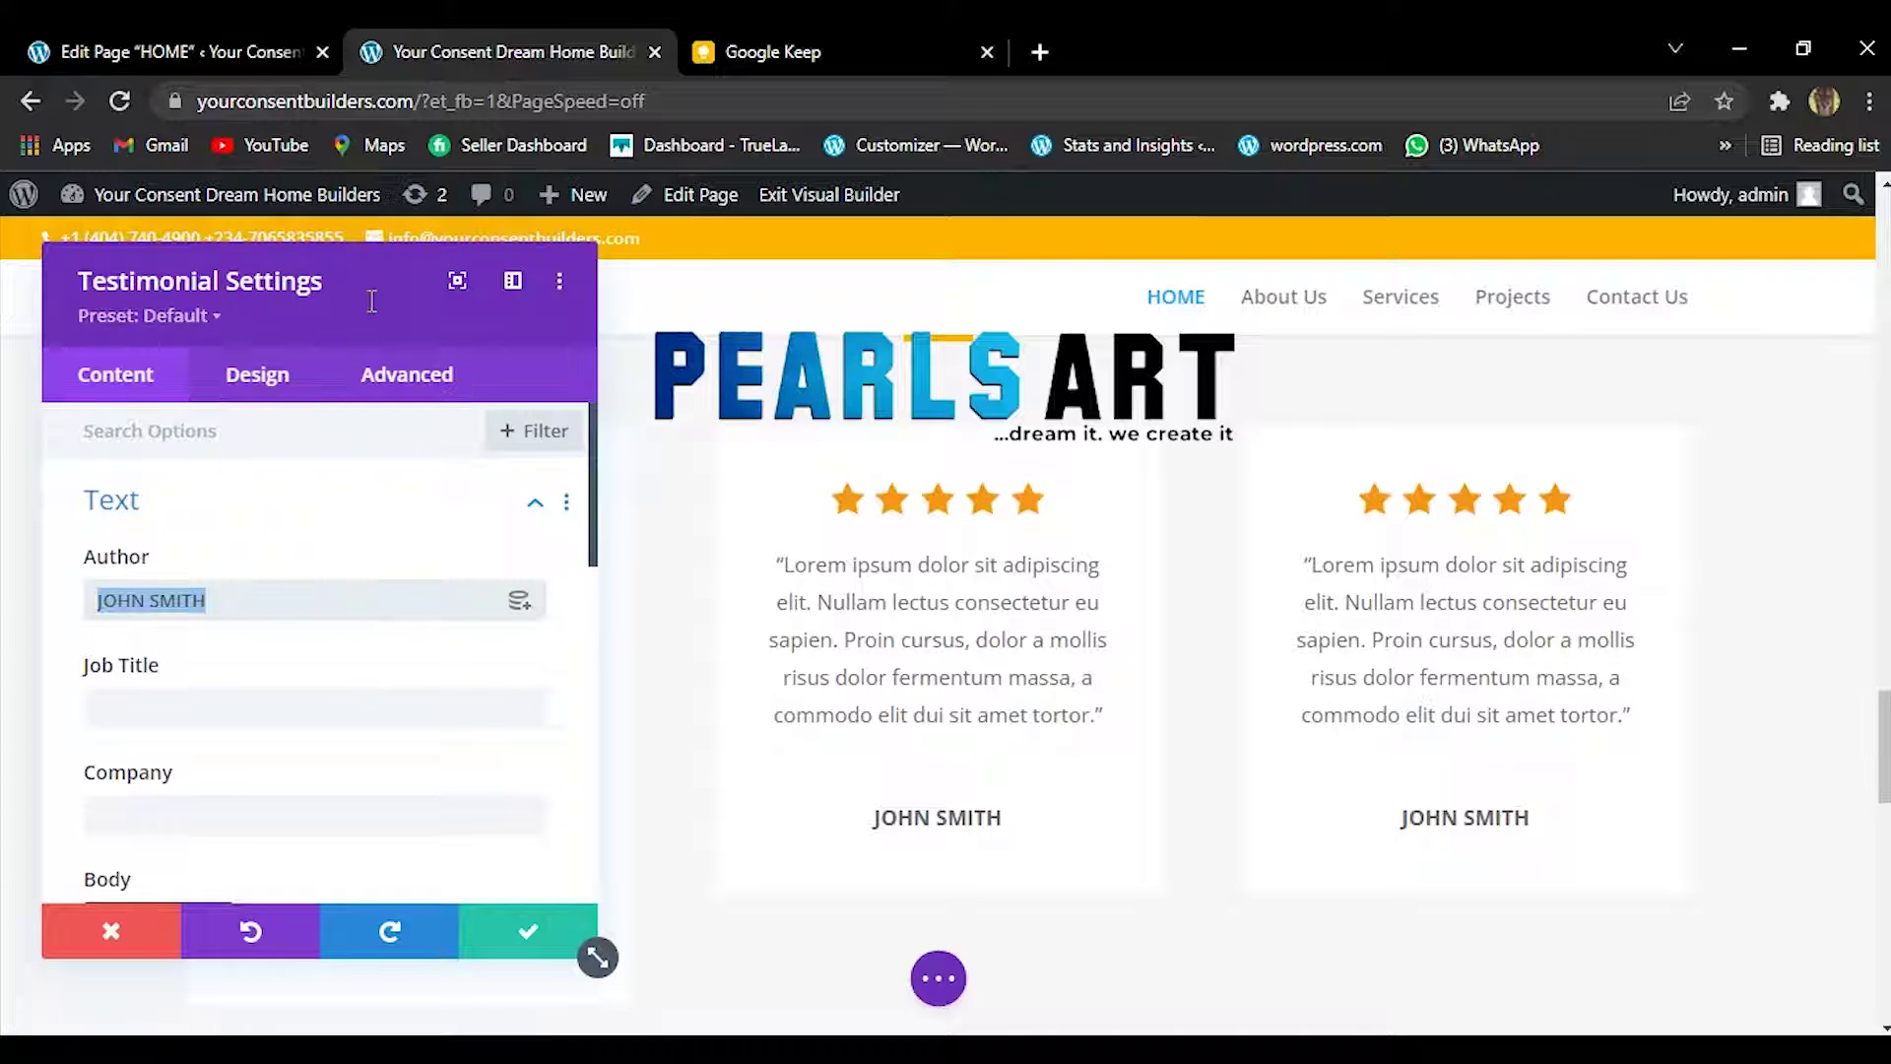
pyautogui.press('BackSpace')
pyautogui.click(495, 939)
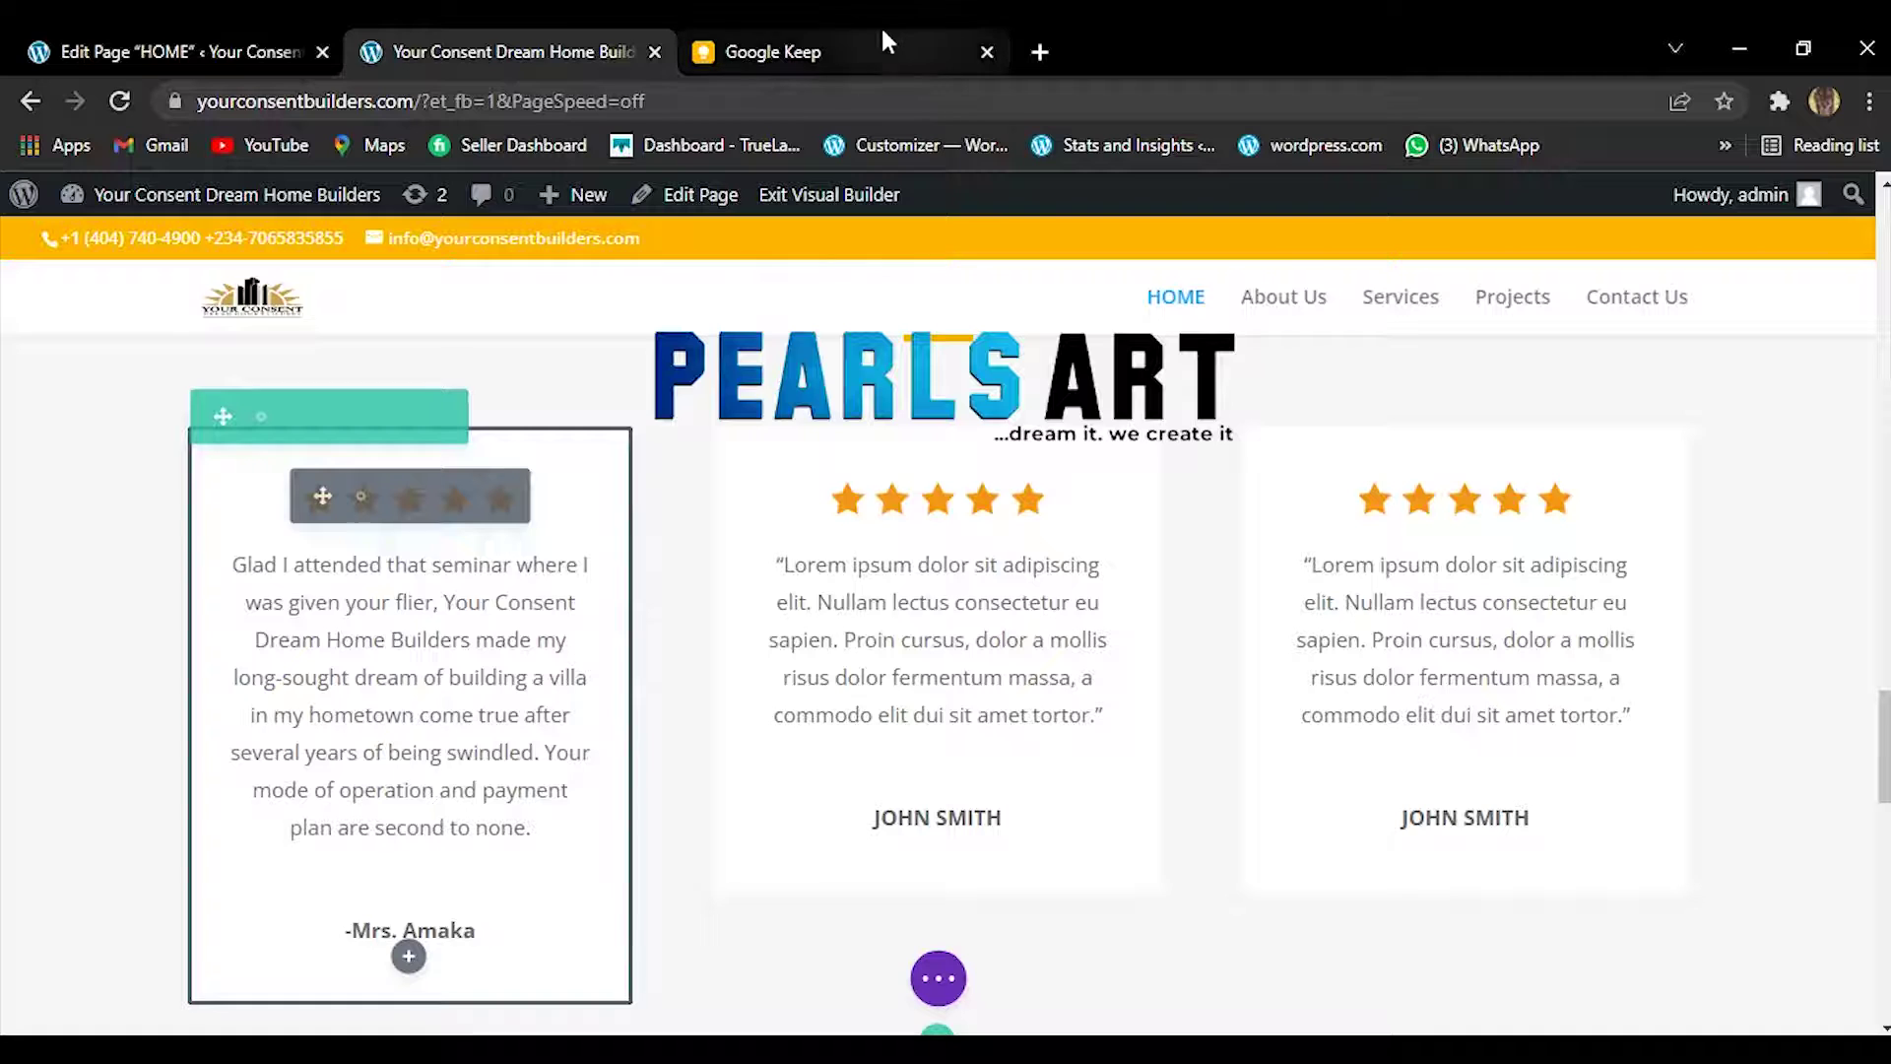
pyautogui.click(815, 33)
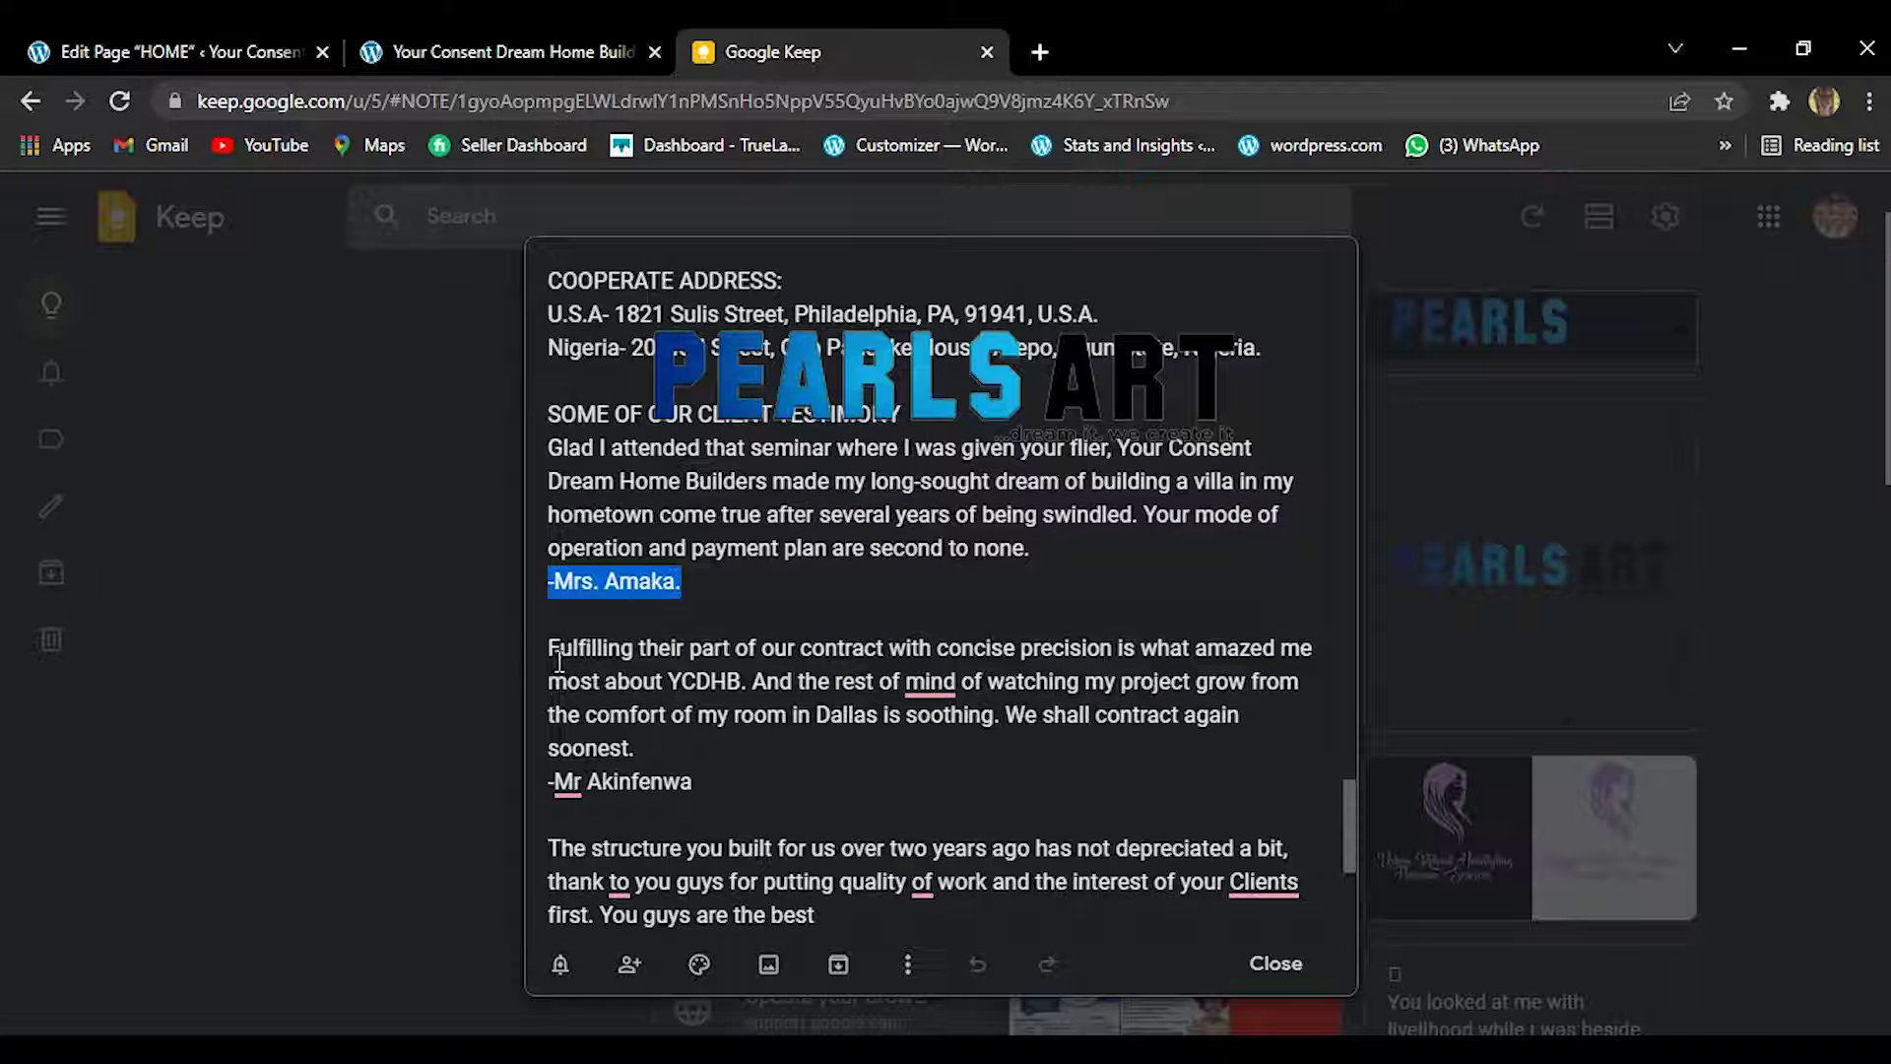
# Fix the 'Fulfilling…soonest.' paragraph to read 'the rest of my mind' and reselect it.
pyautogui.moveTo(543, 646); pyautogui.dragTo(635, 743)
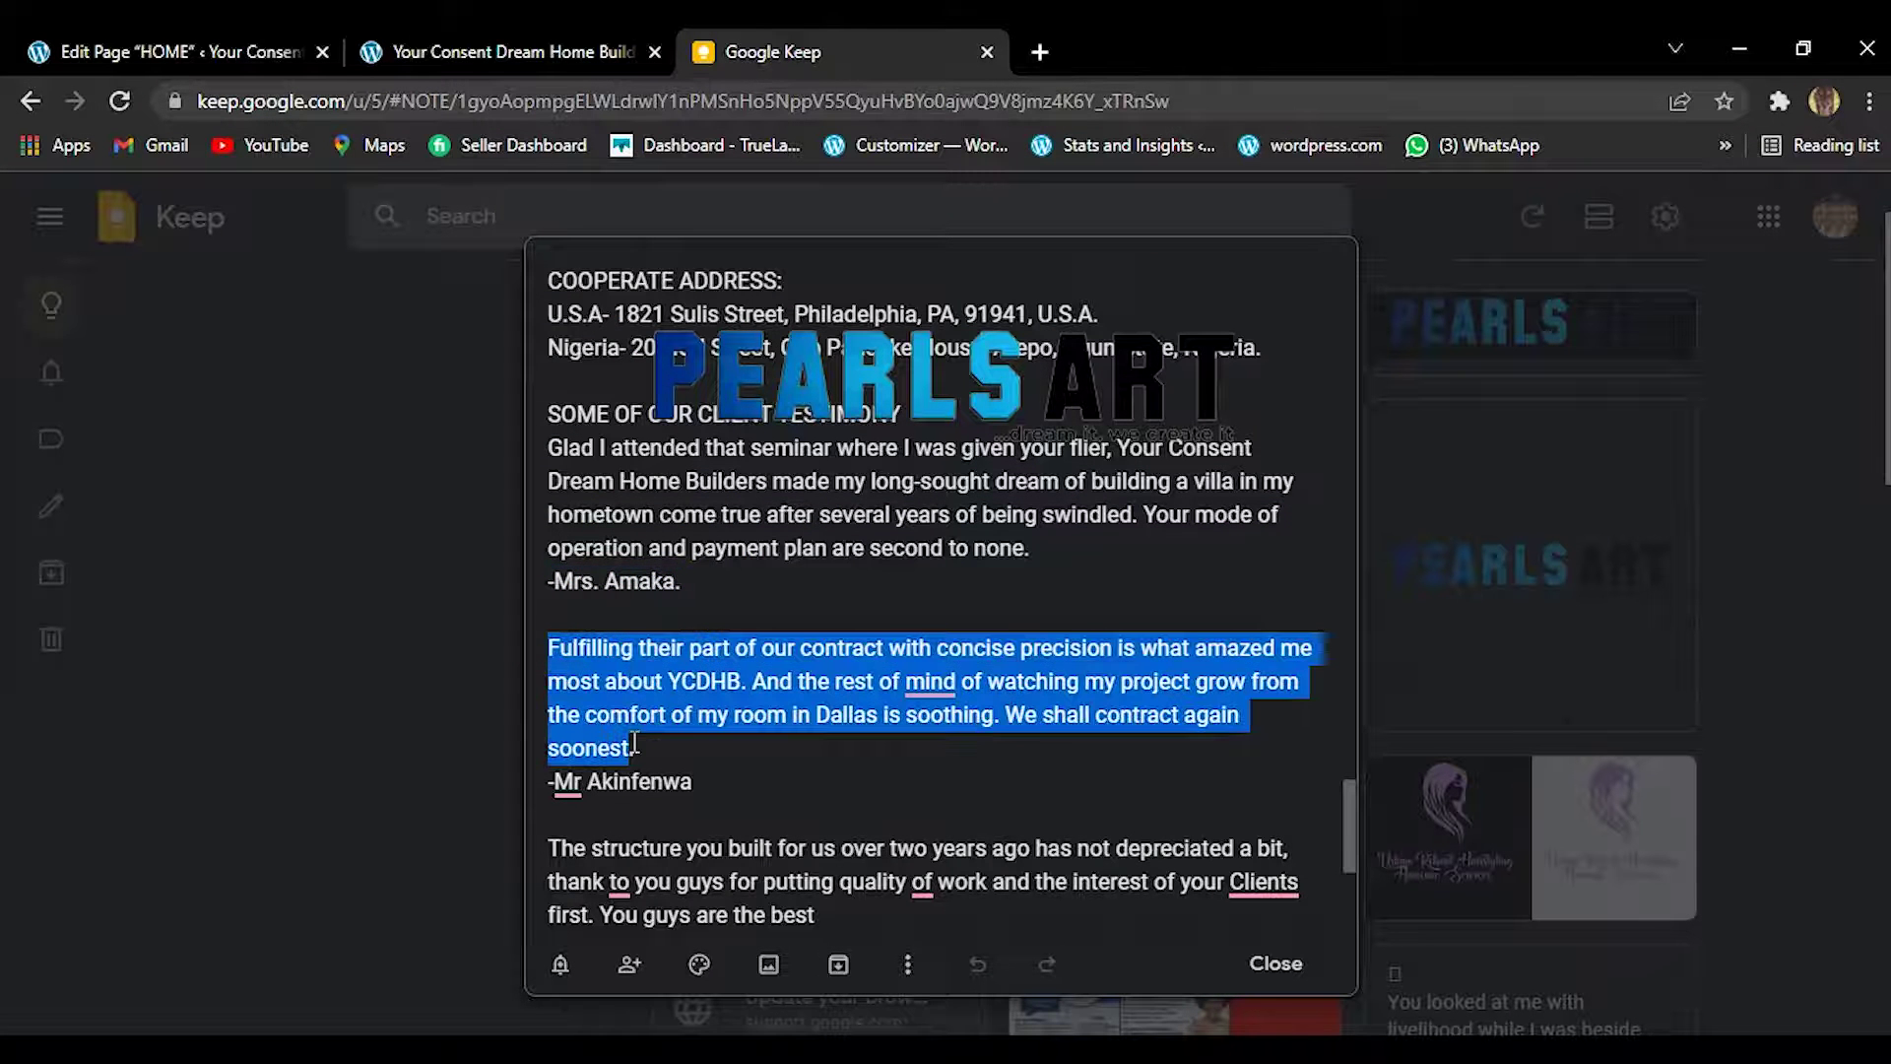
pyautogui.rightClick(634, 743)
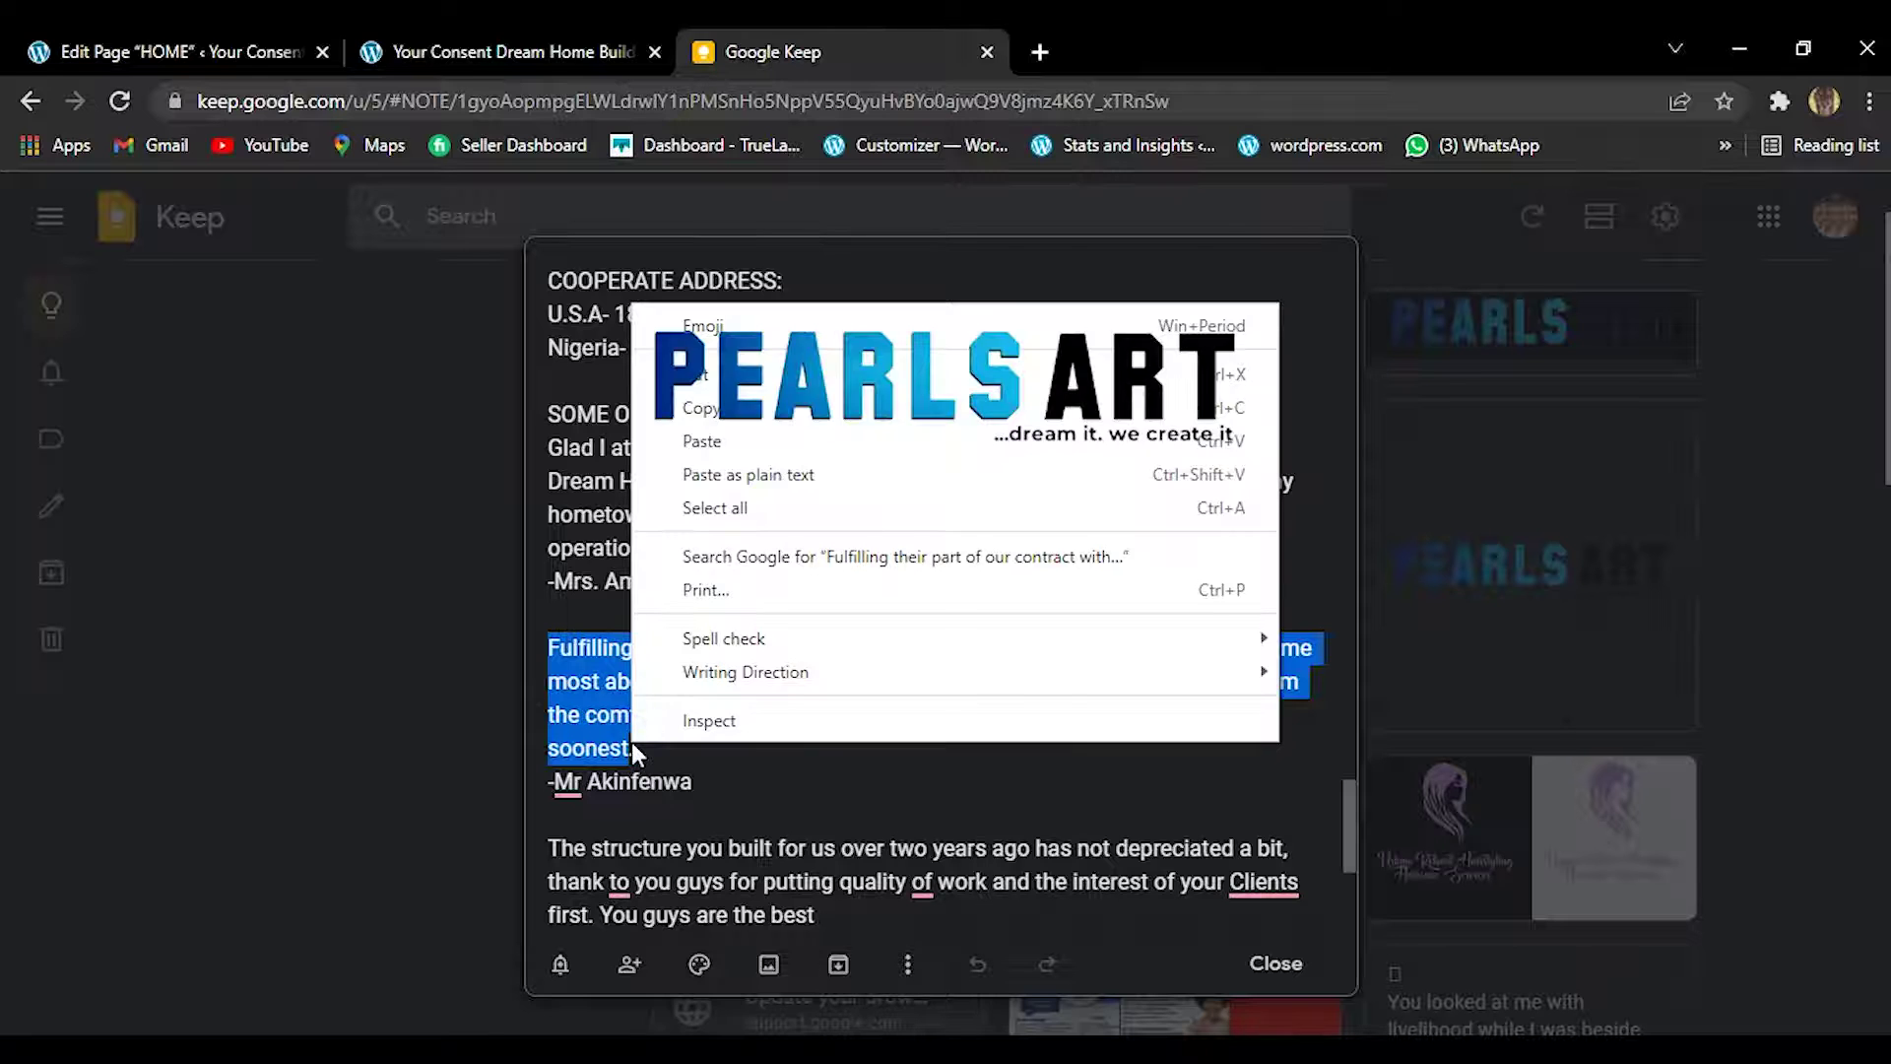
pyautogui.click(680, 548)
pyautogui.click(803, 785)
pyautogui.moveTo(930, 682)
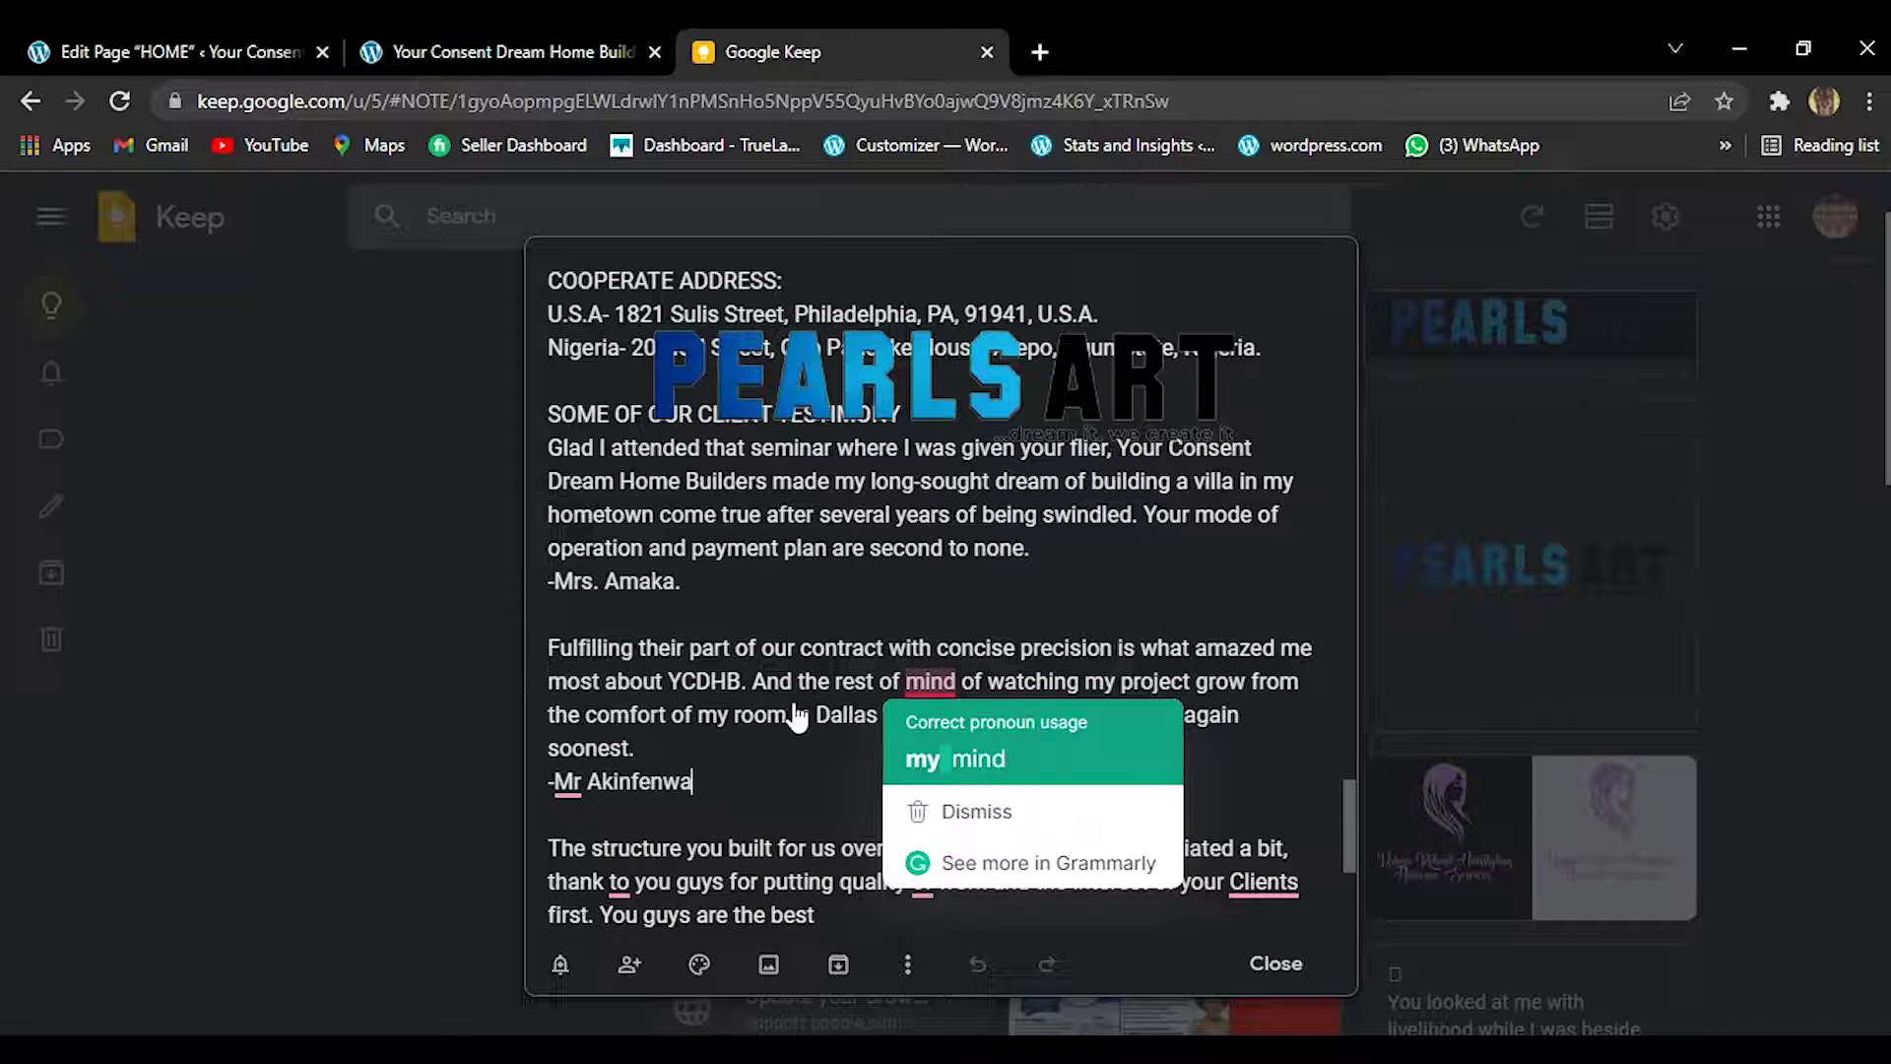
pyautogui.click(550, 650)
pyautogui.moveTo(550, 650); pyautogui.dragTo(712, 748)
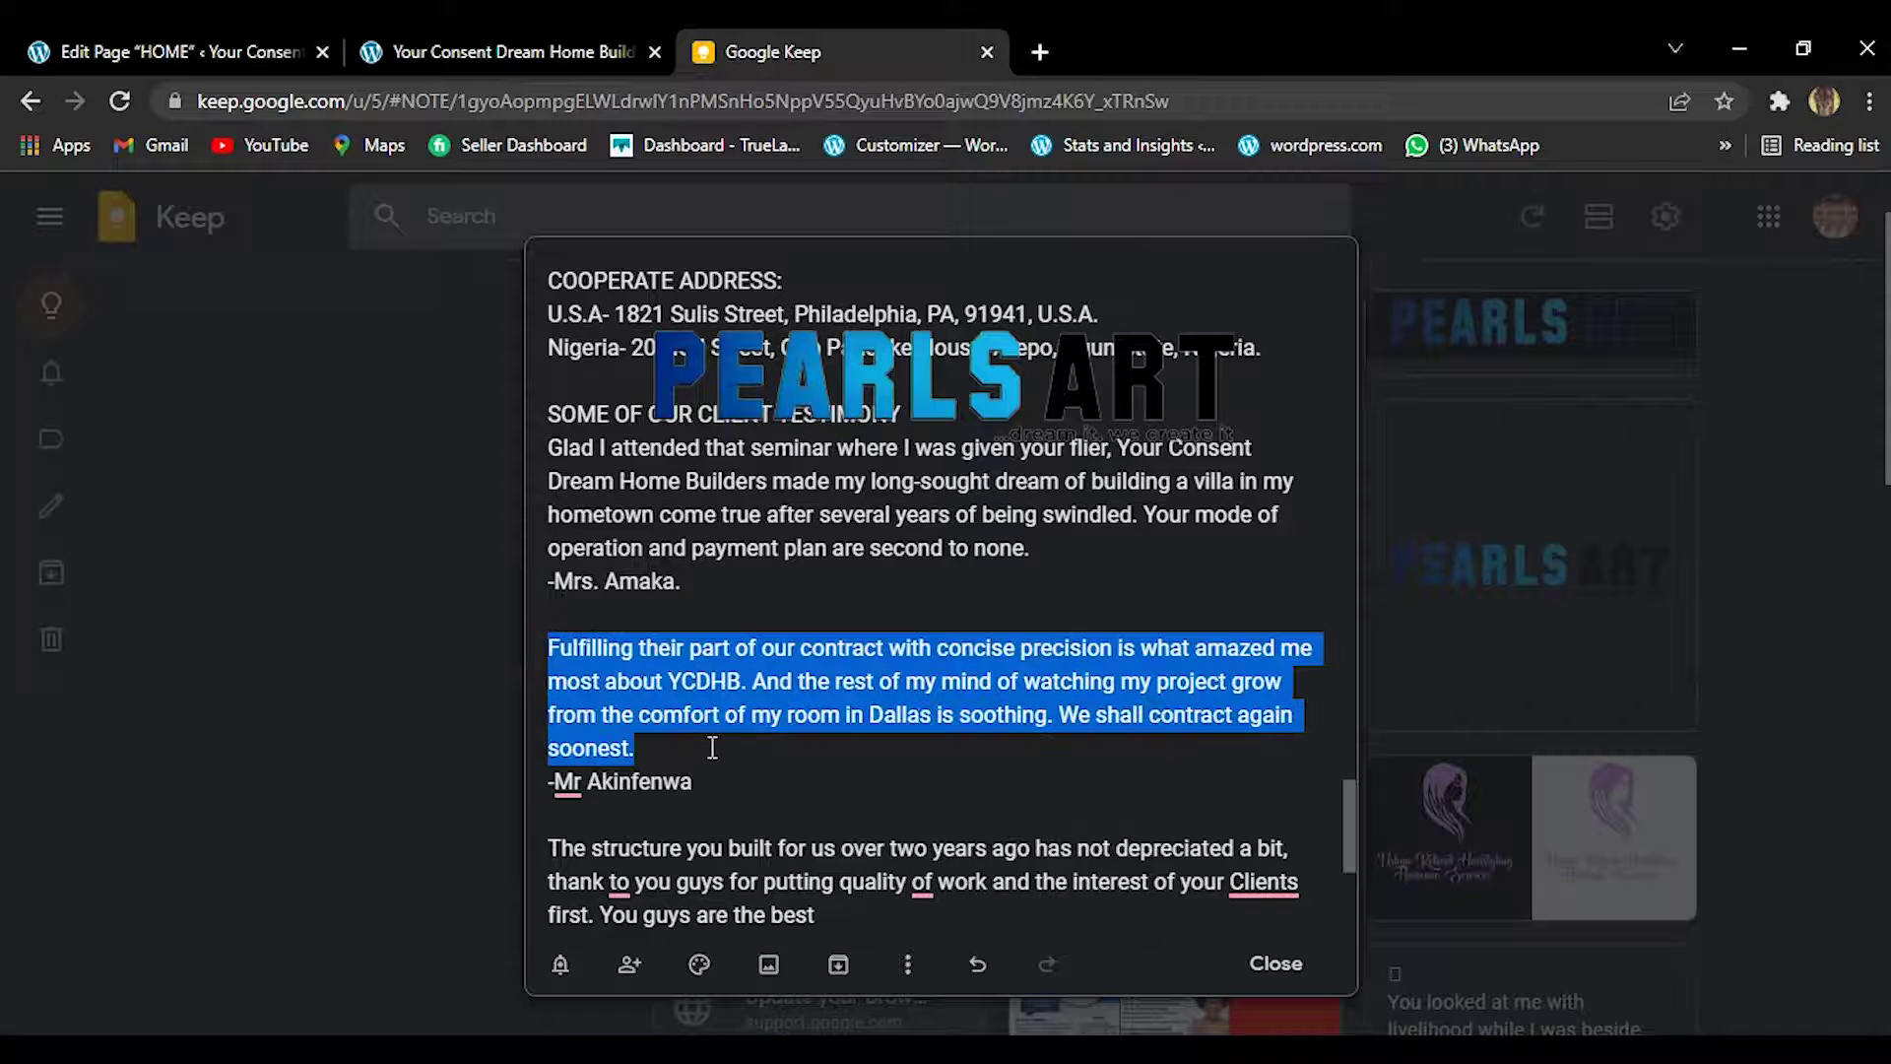
pyautogui.rightClick(711, 747)
pyautogui.click(549, 652)
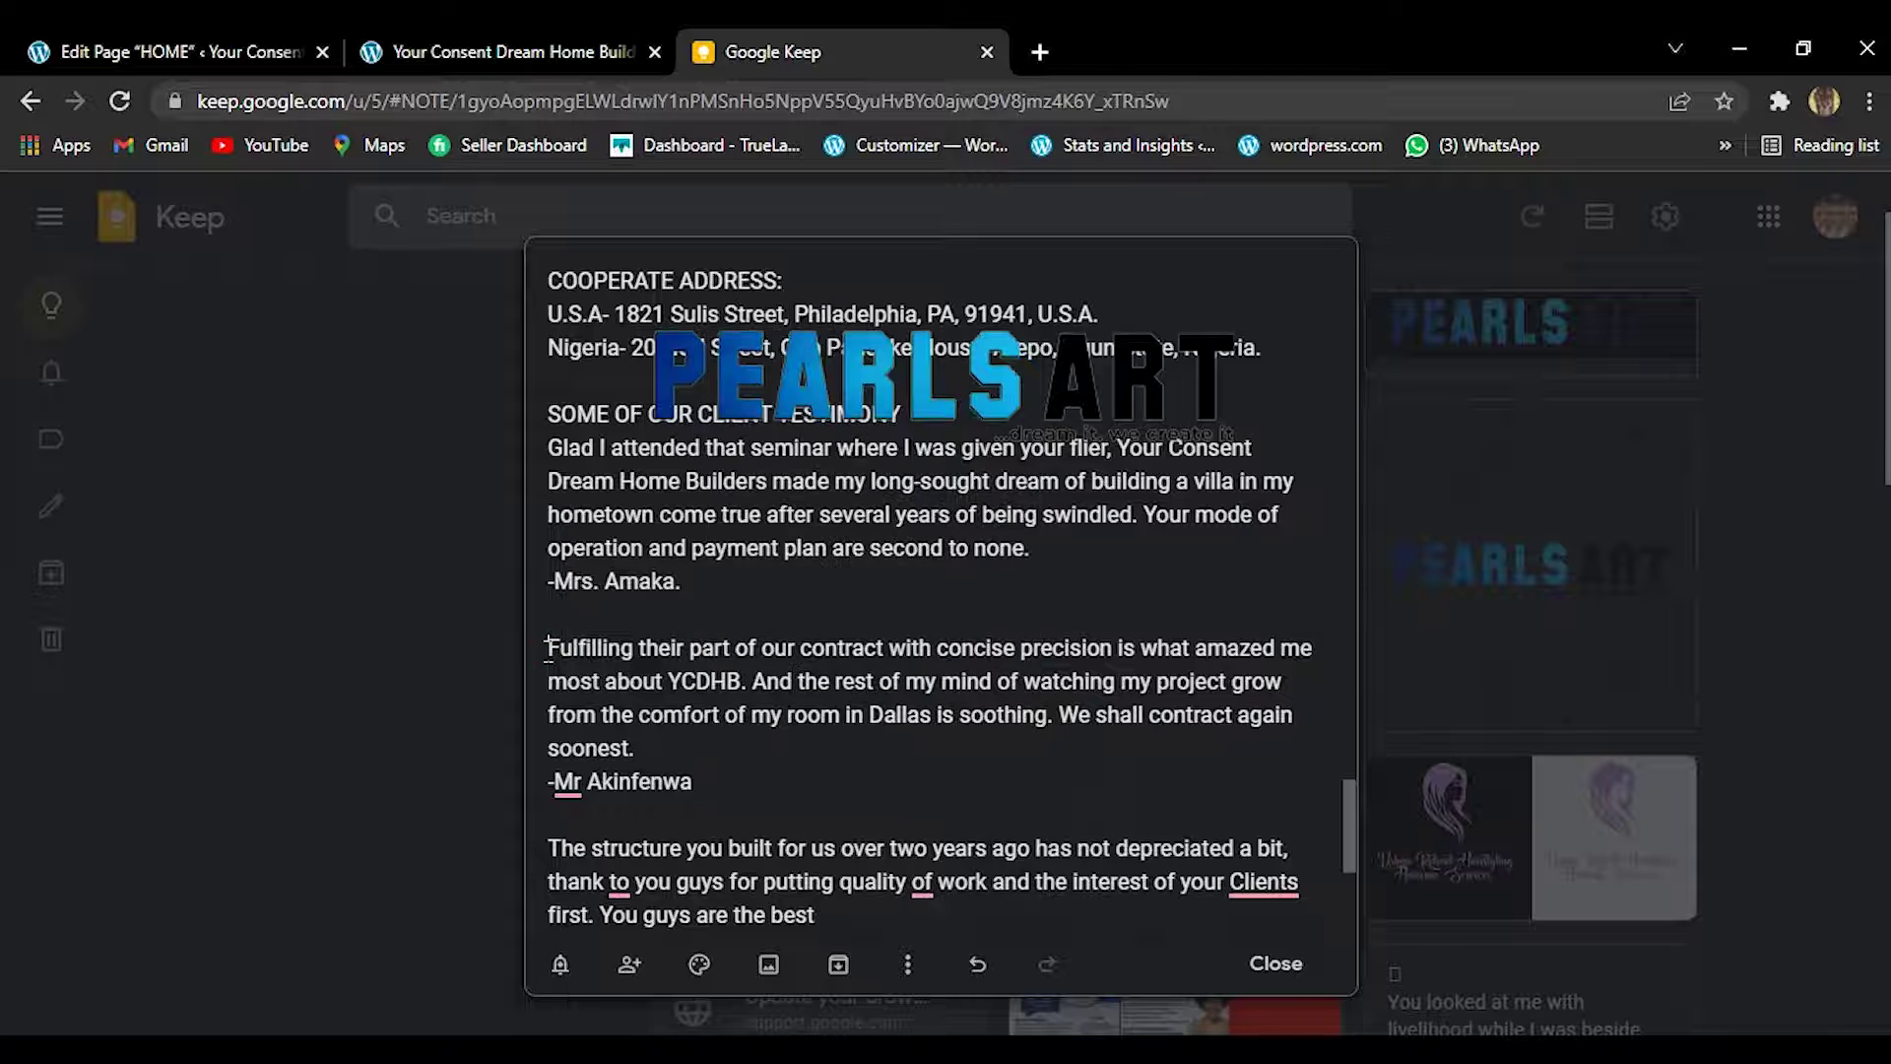
pyautogui.moveTo(547, 652); pyautogui.dragTo(644, 741)
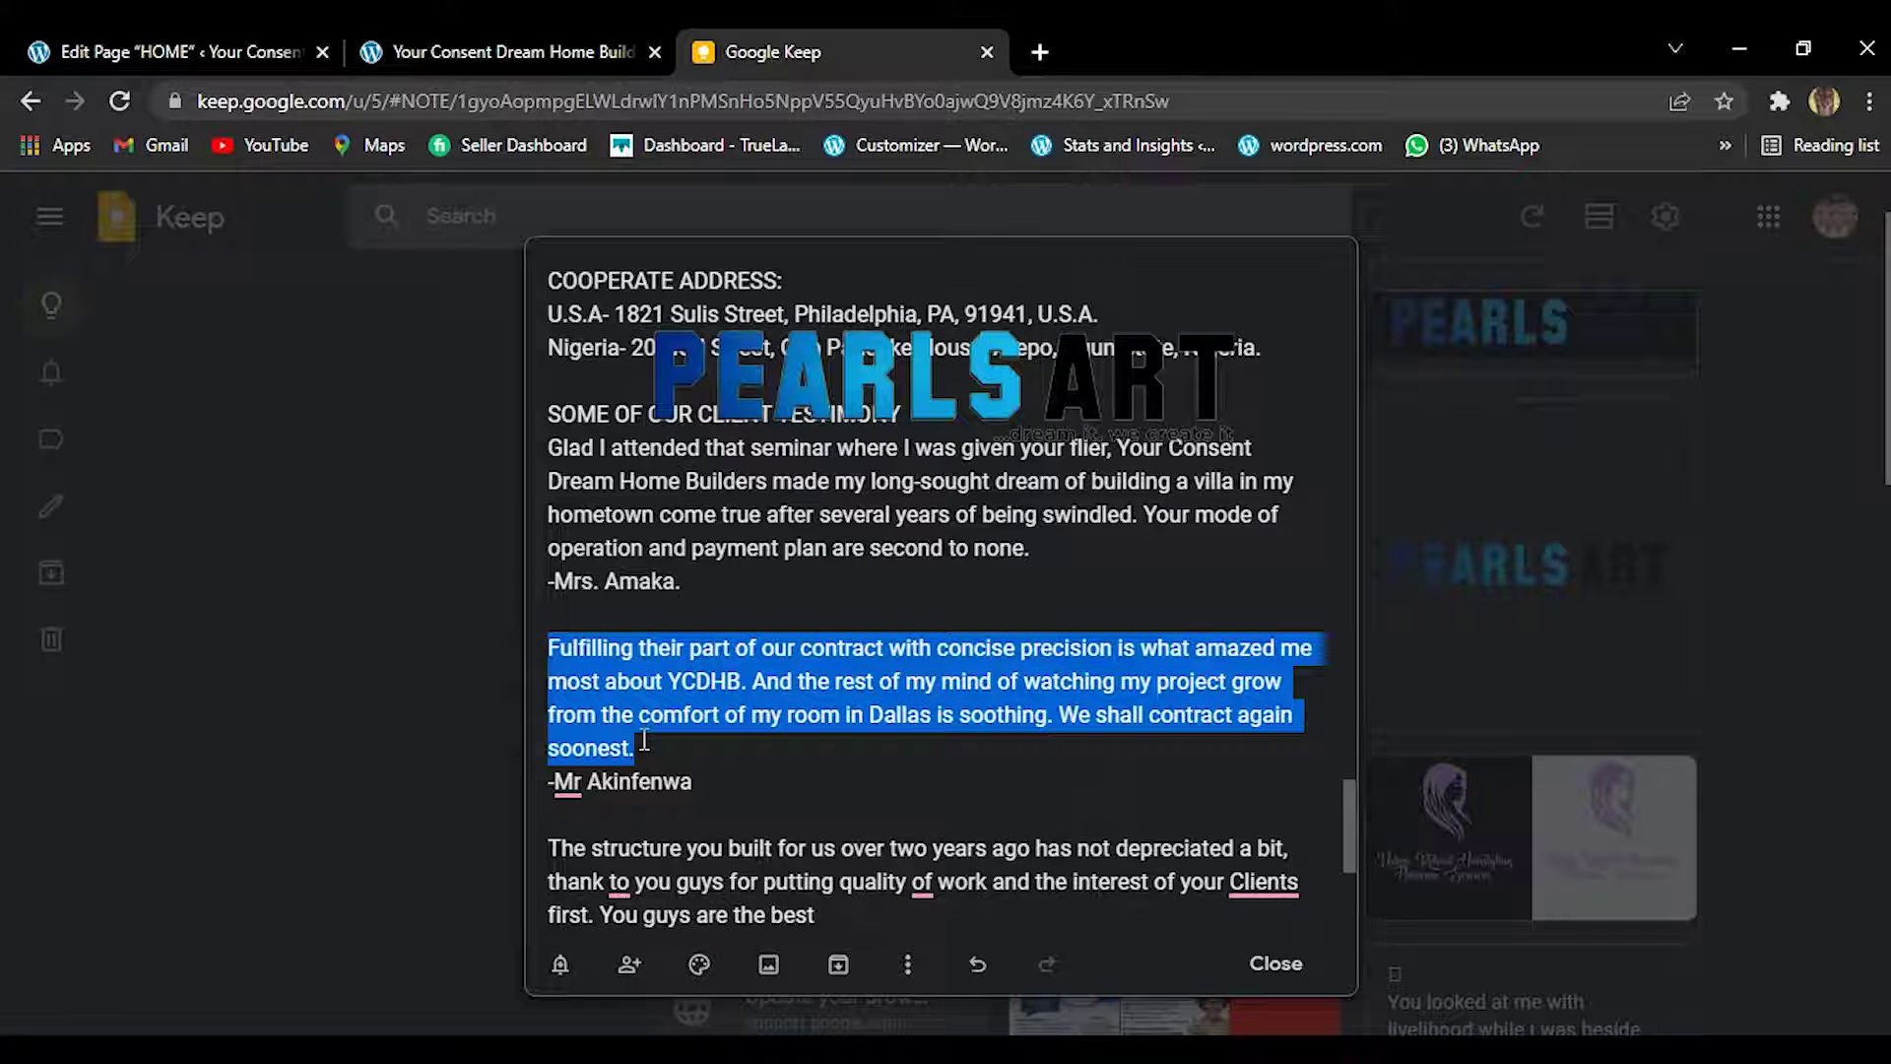
# Paste the 'Fulfilling their part of our contract' quote over the middle card's Body text.
pyautogui.click(455, 30)
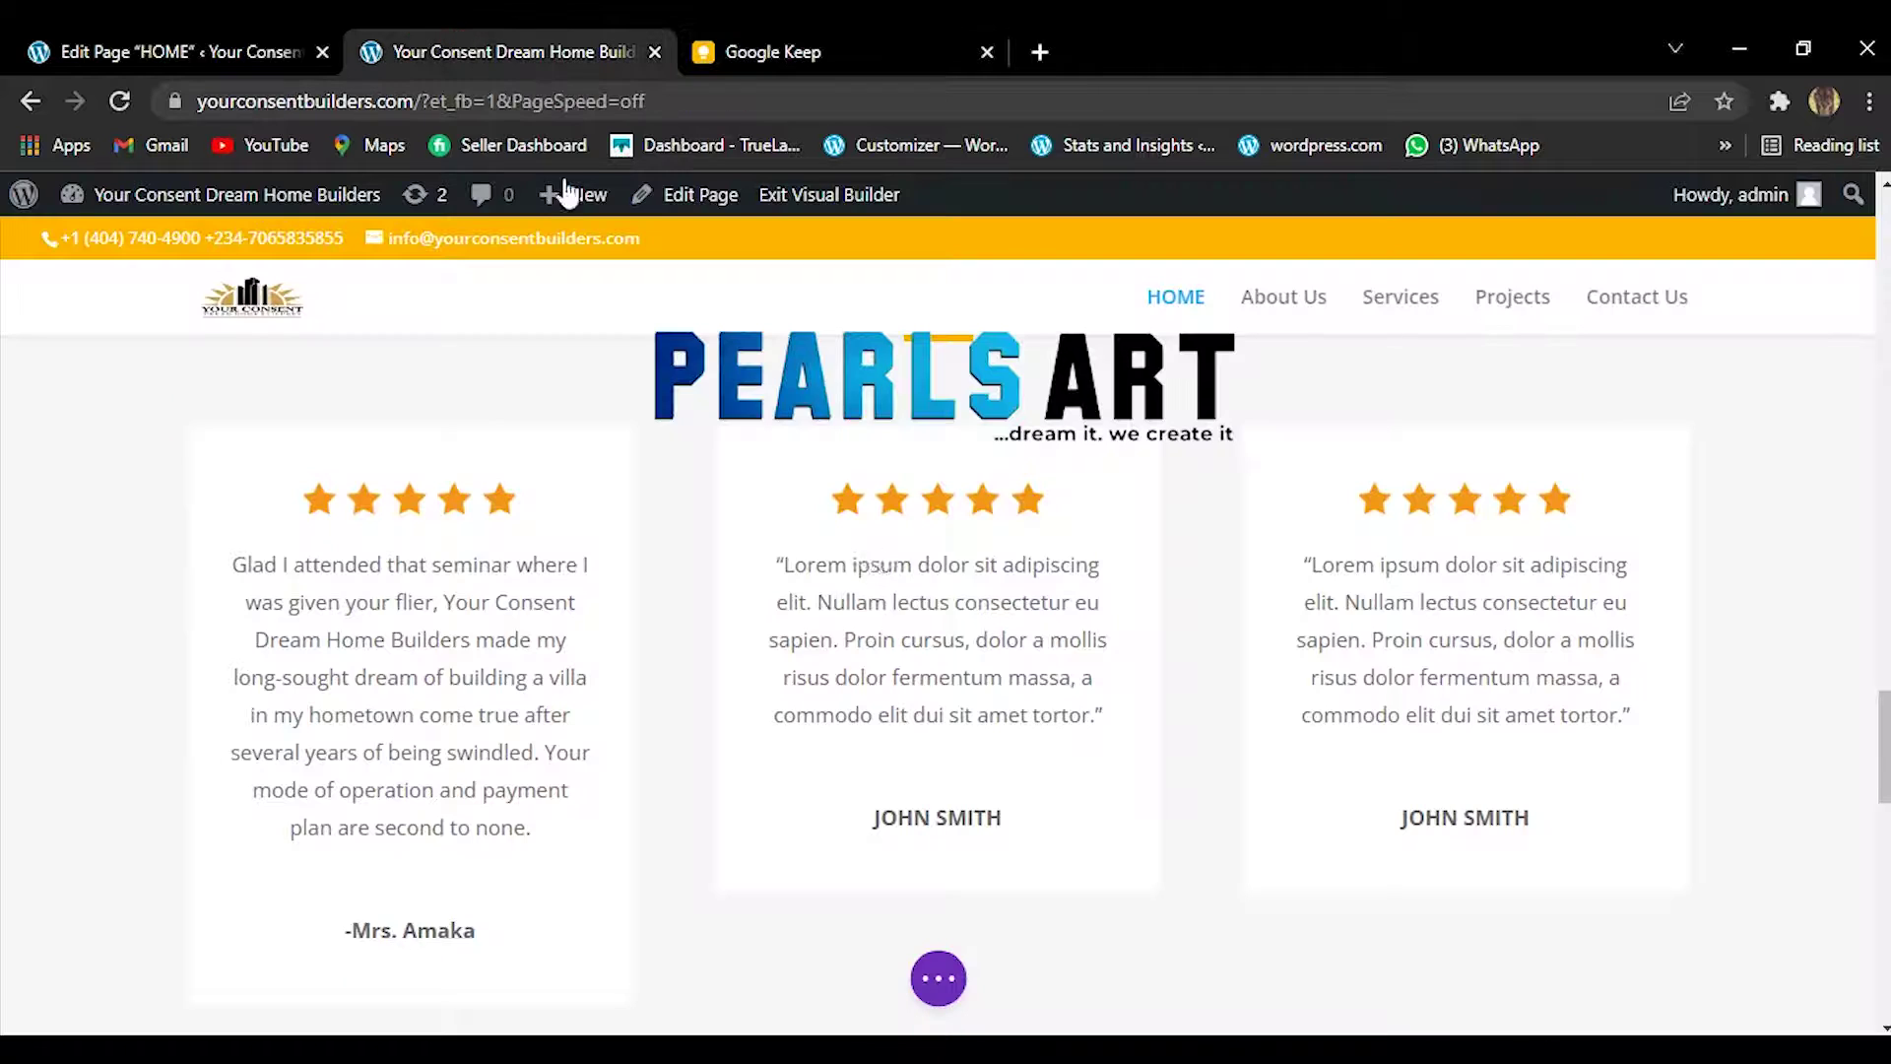
pyautogui.click(951, 585)
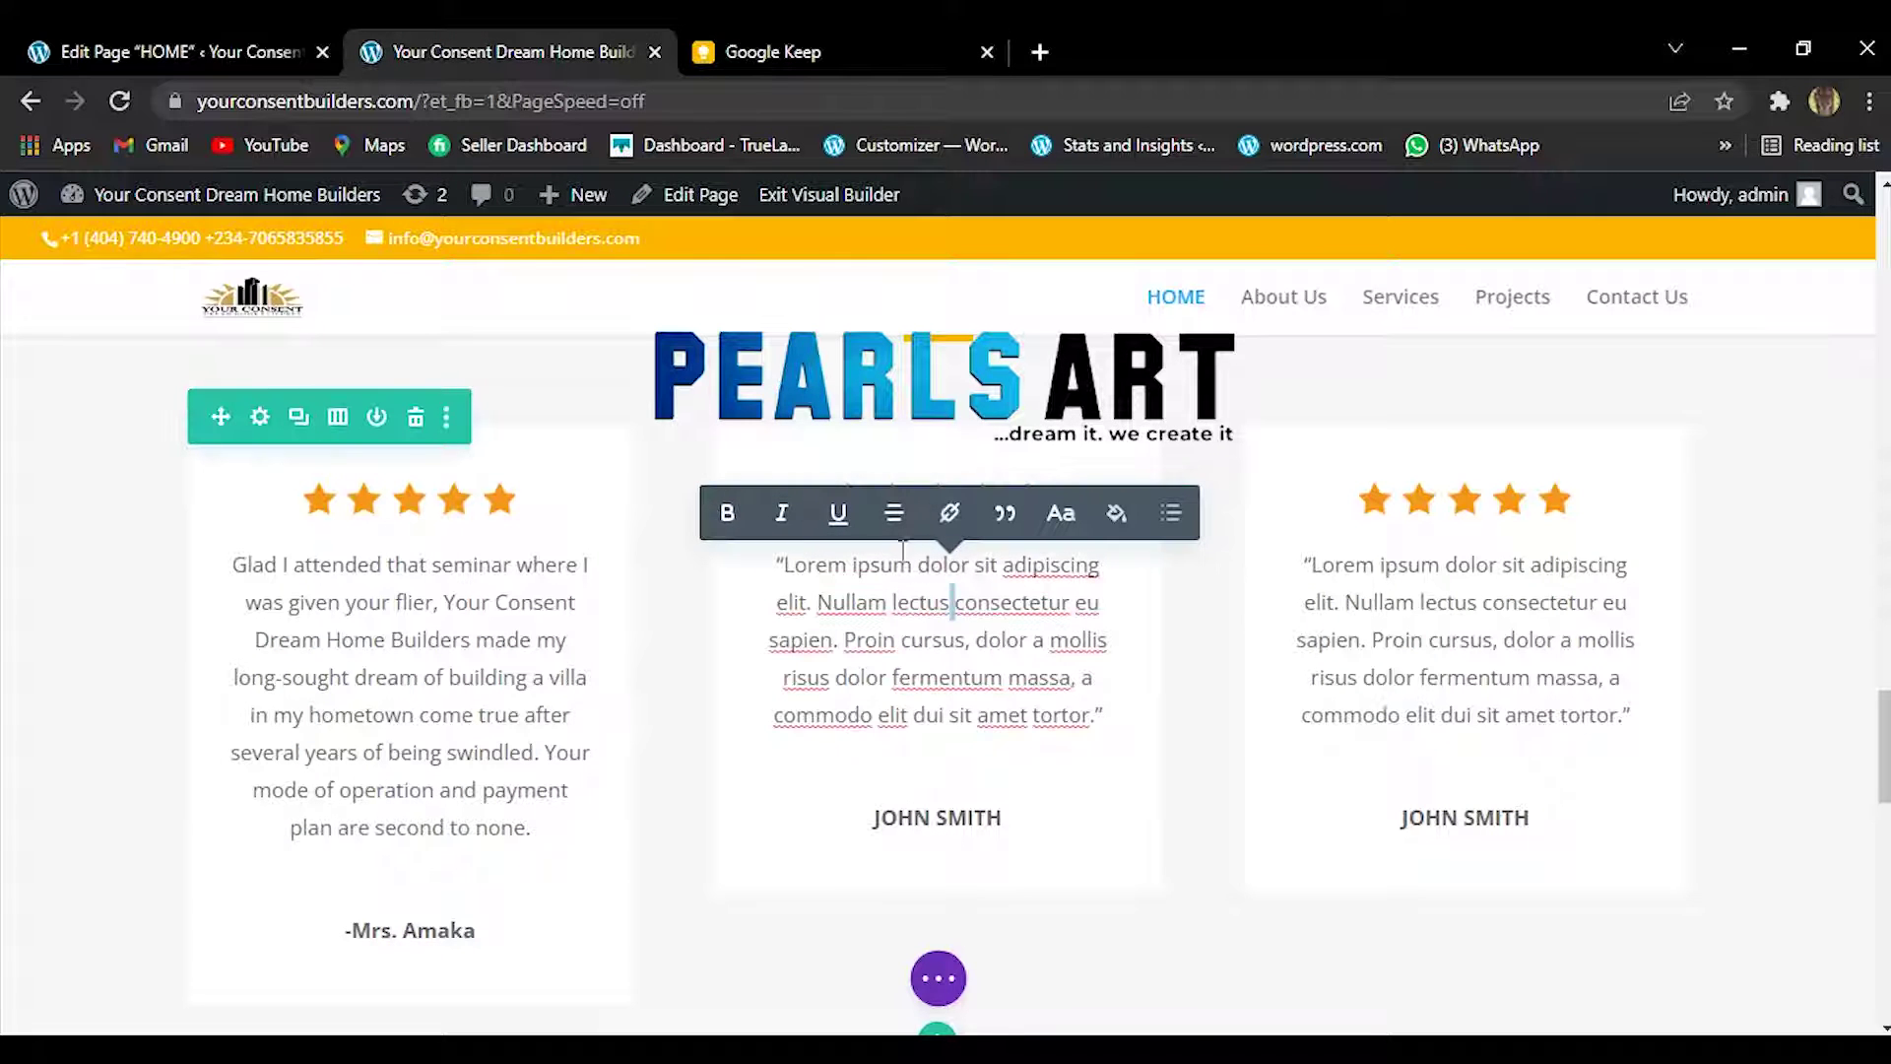
pyautogui.click(769, 717)
pyautogui.click(693, 781)
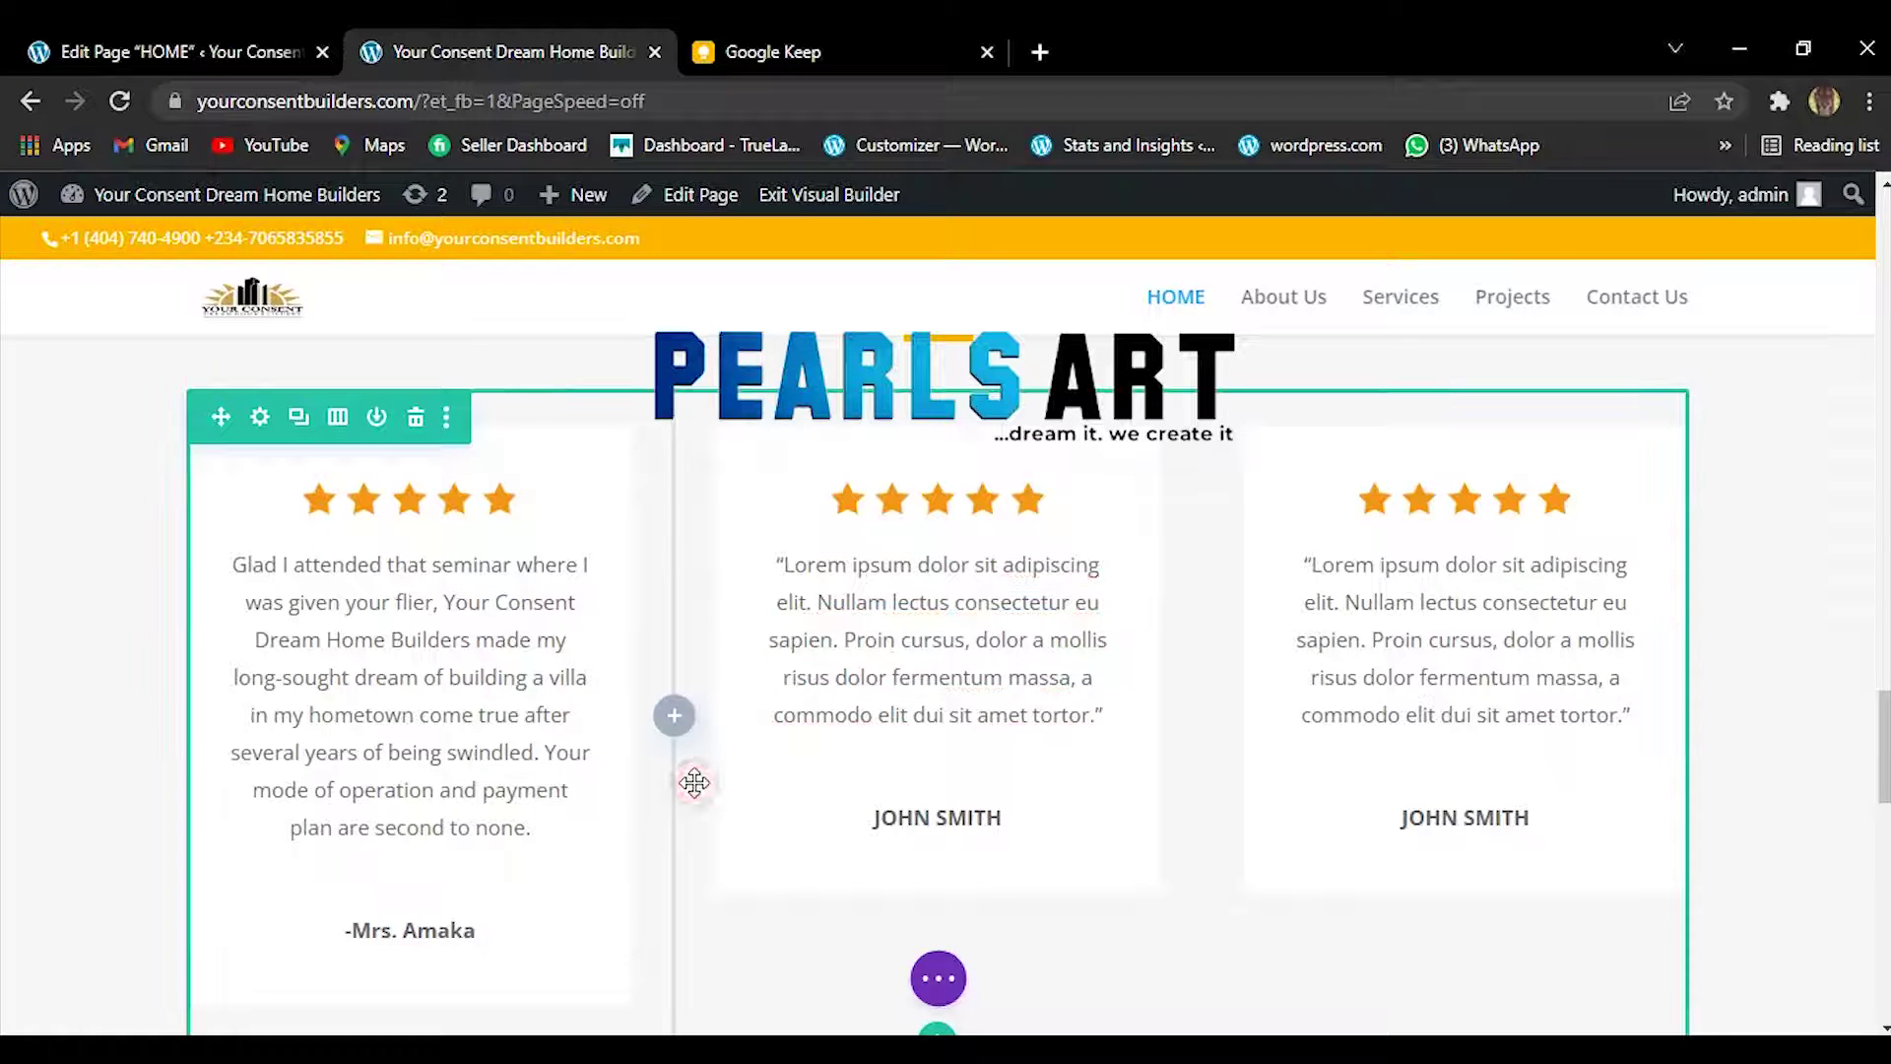
pyautogui.click(888, 496)
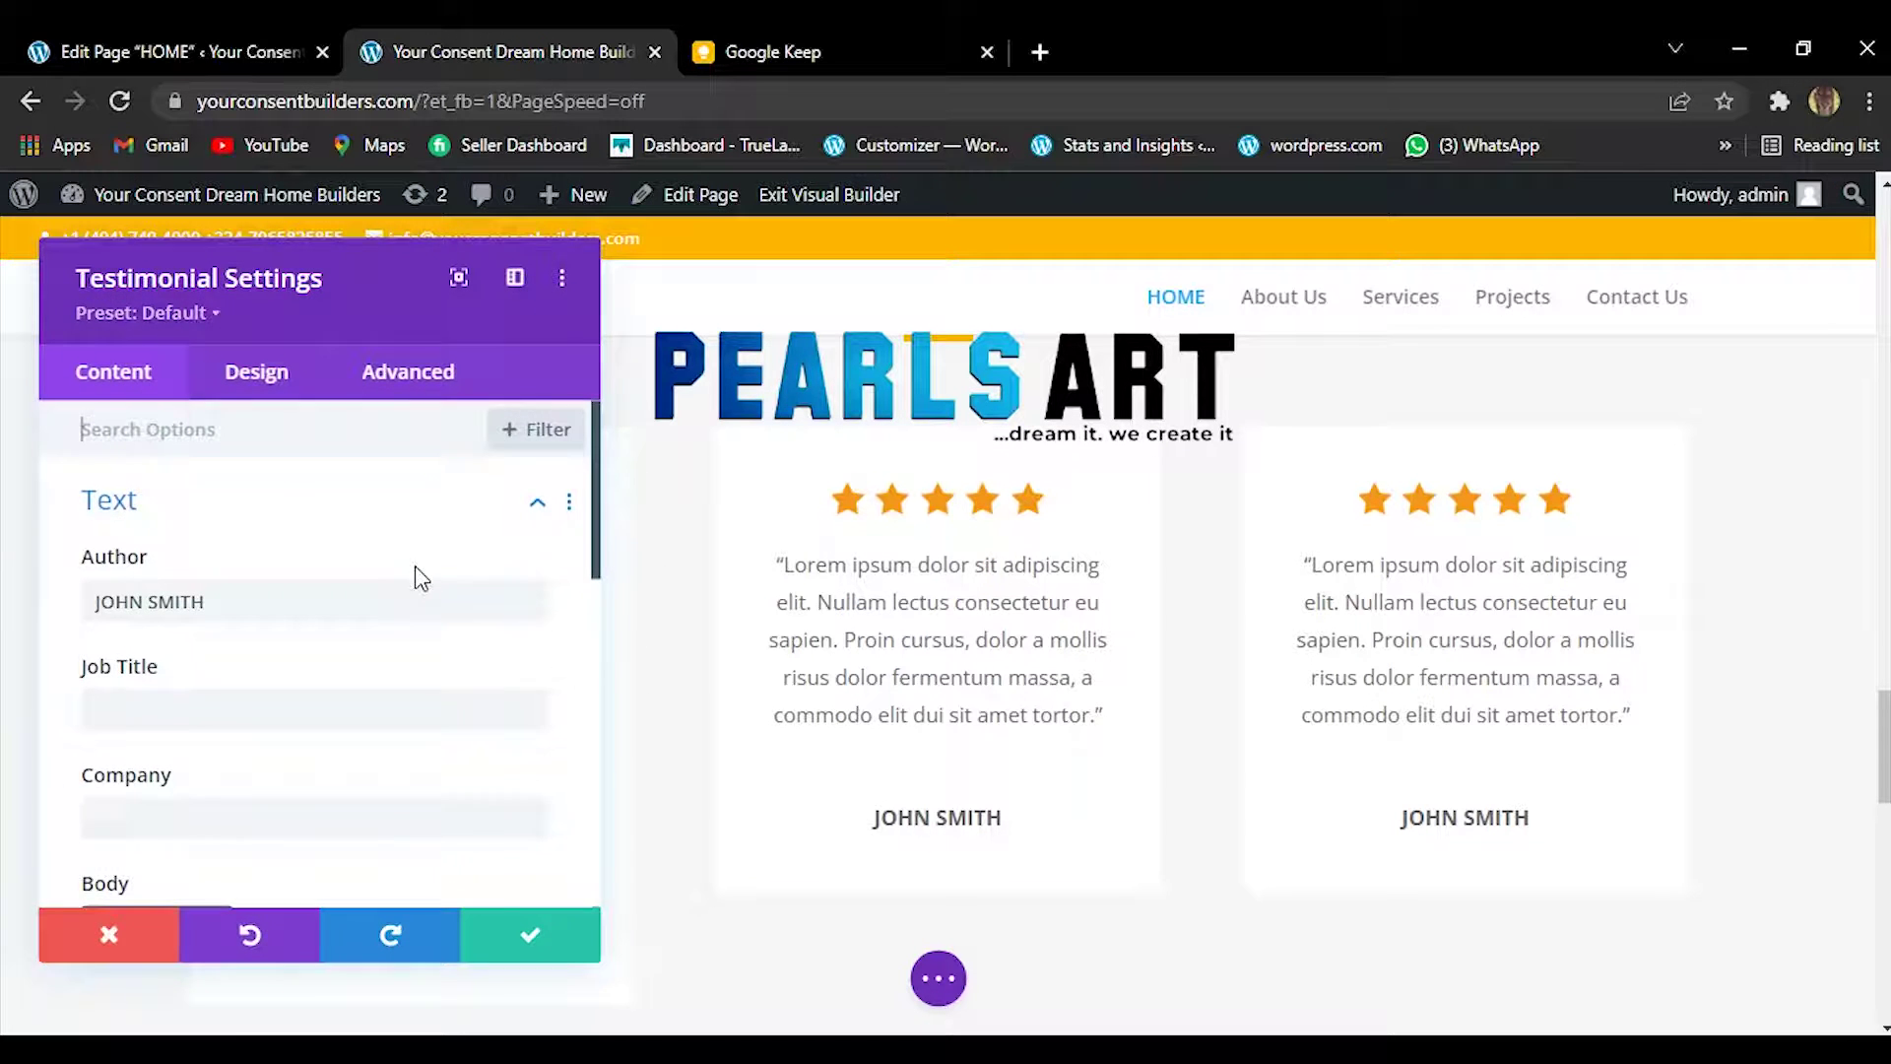
pyautogui.scroll(-5, 594, 734)
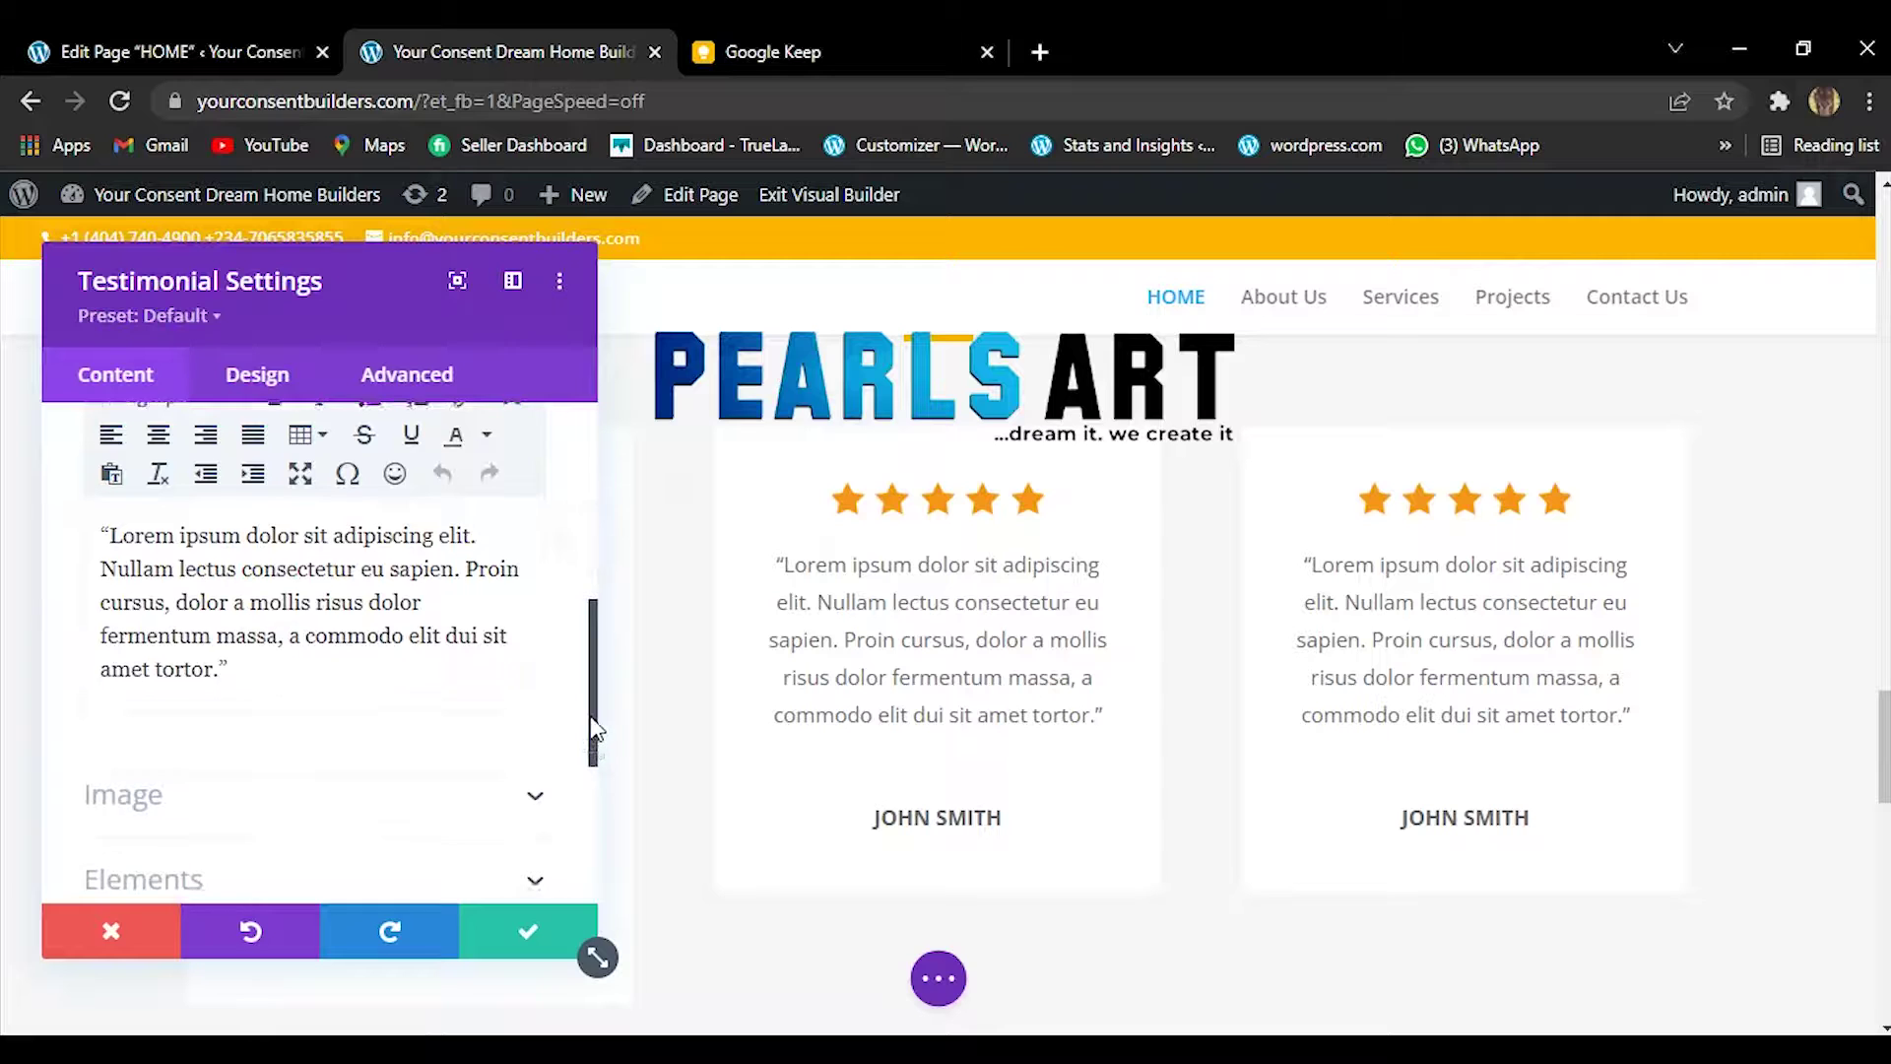
pyautogui.scroll(1, 592, 729)
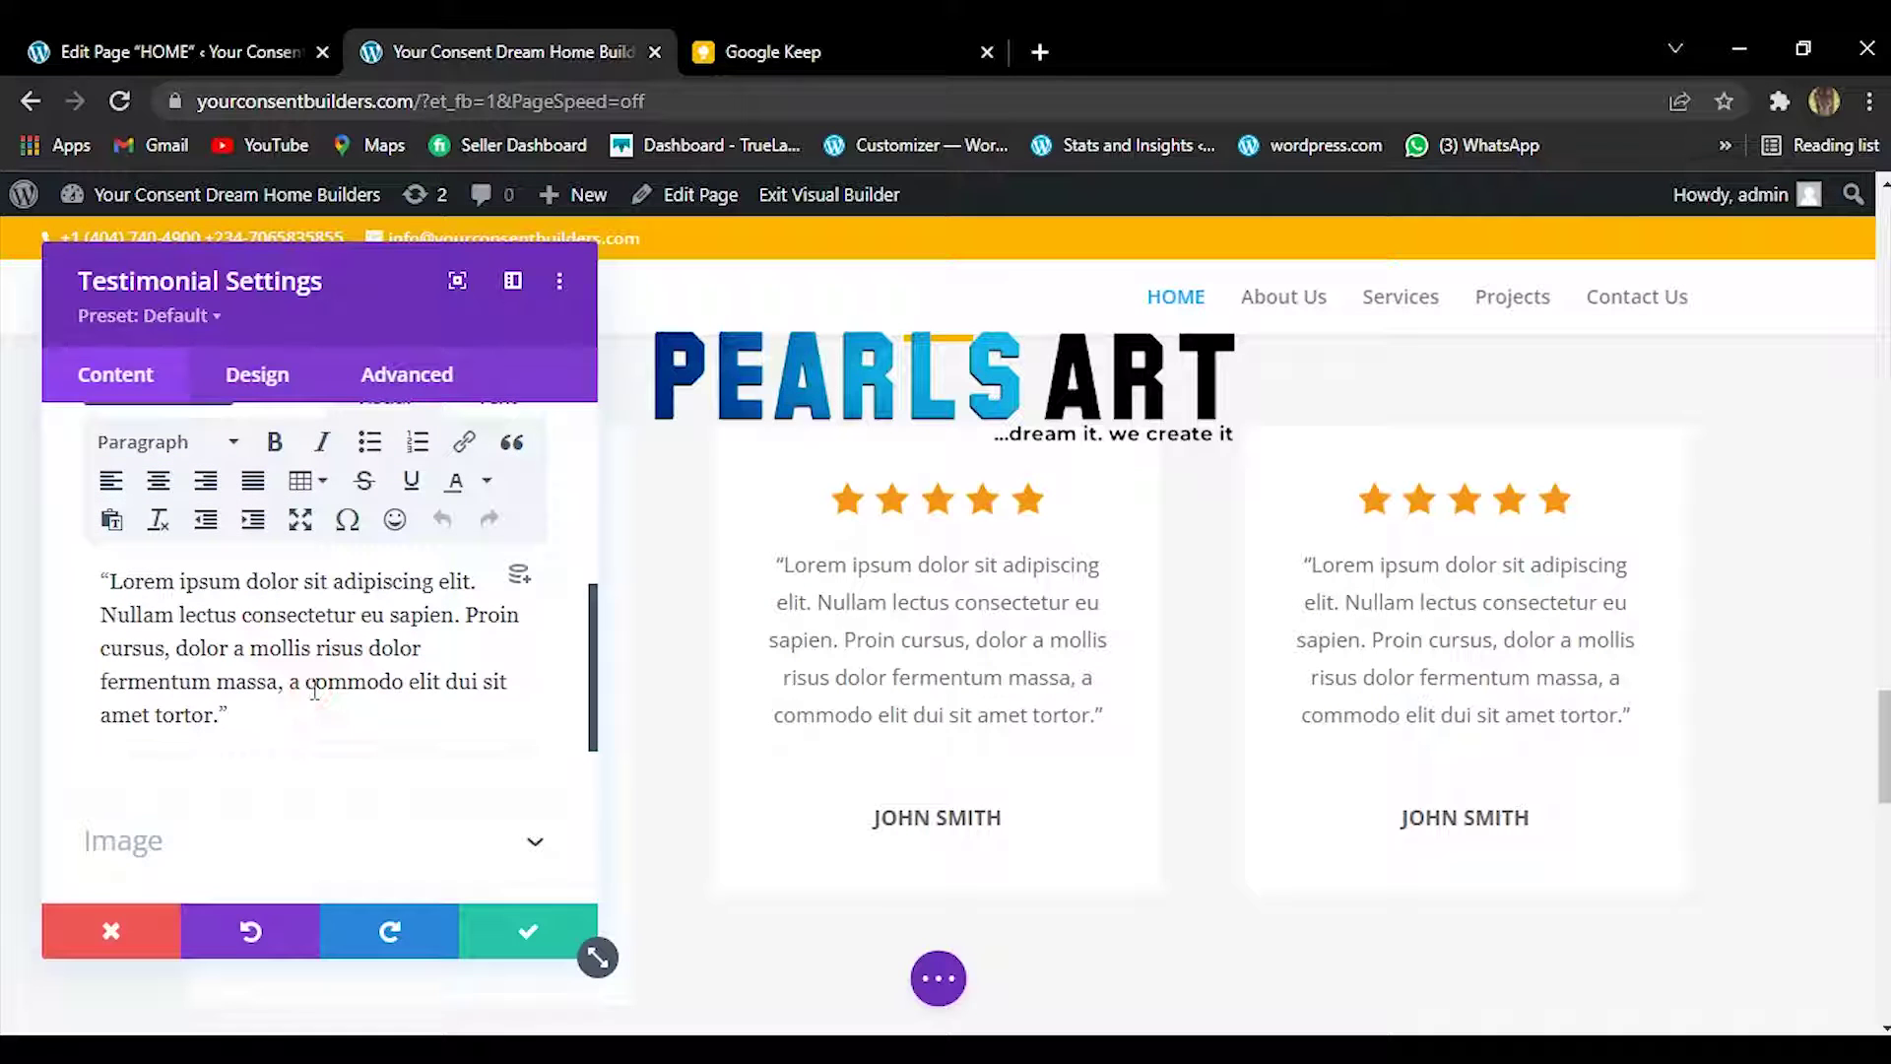
pyautogui.tripleClick(279, 693)
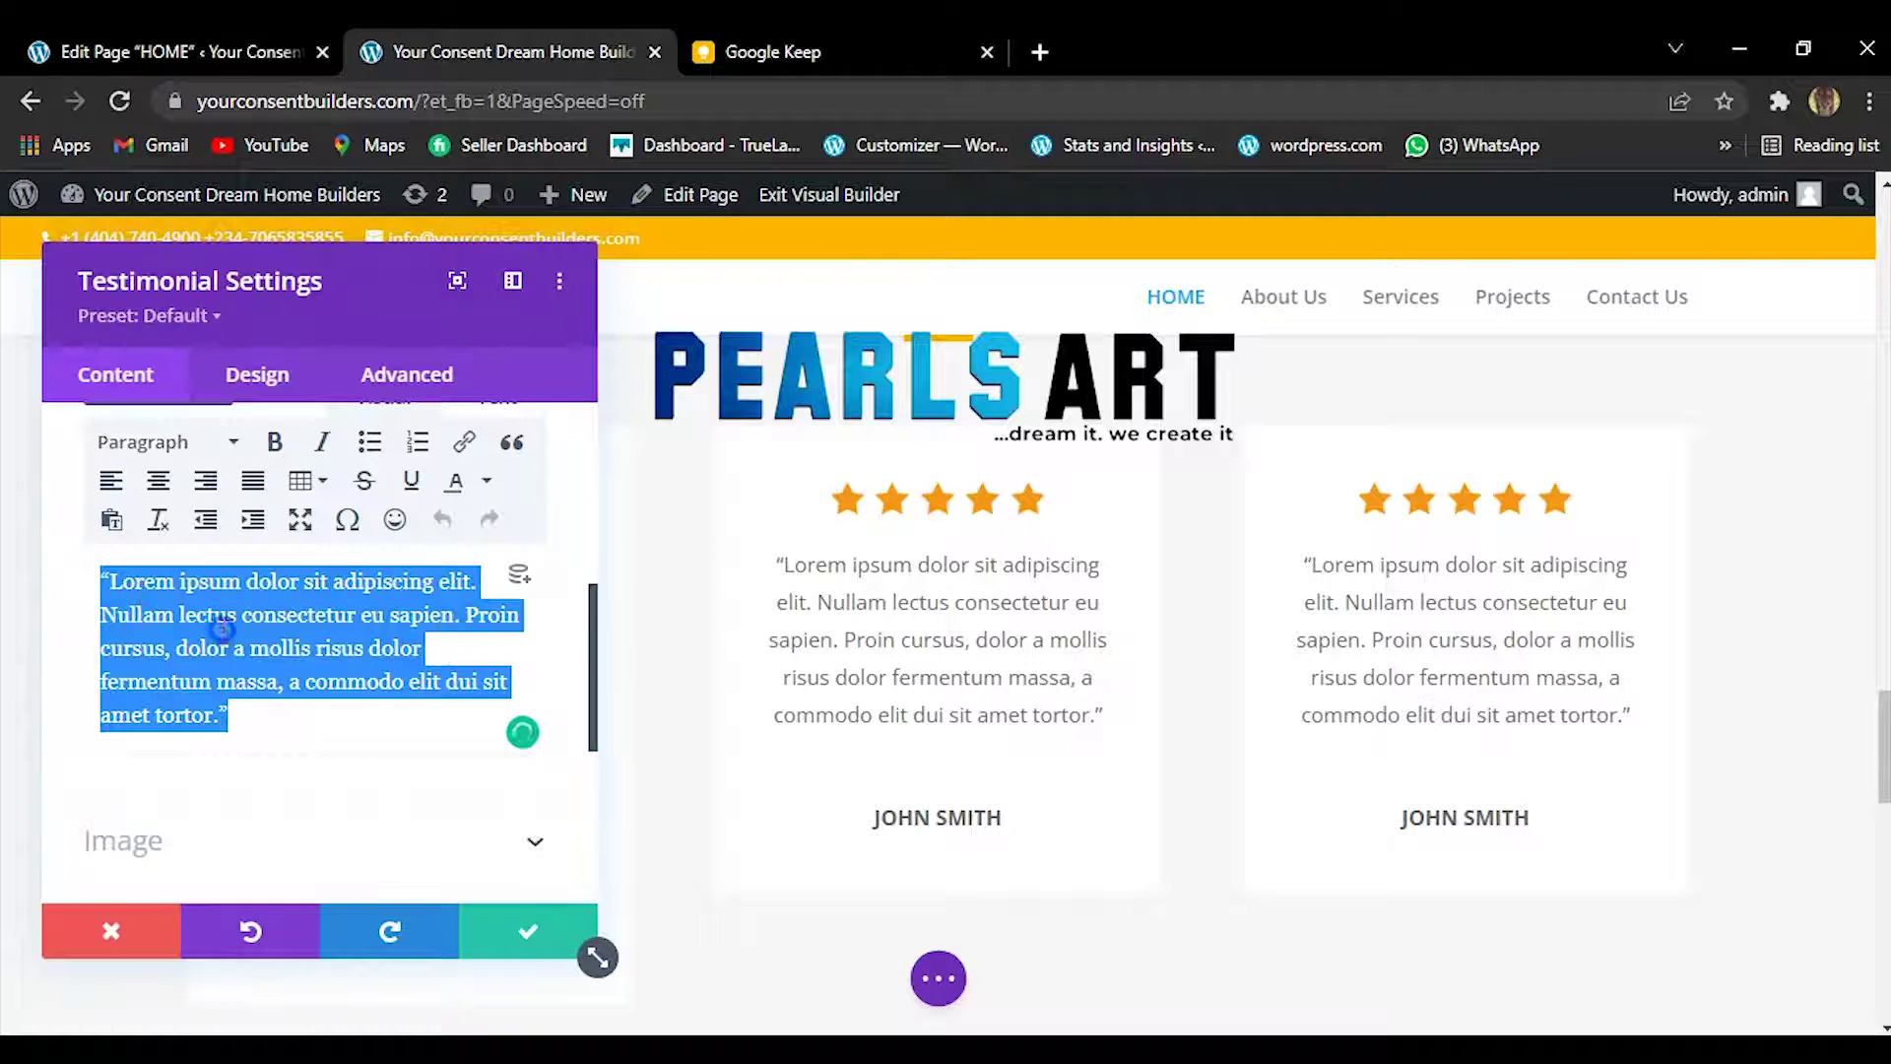
pyautogui.rightClick(221, 630)
pyautogui.click(376, 328)
pyautogui.click(794, 30)
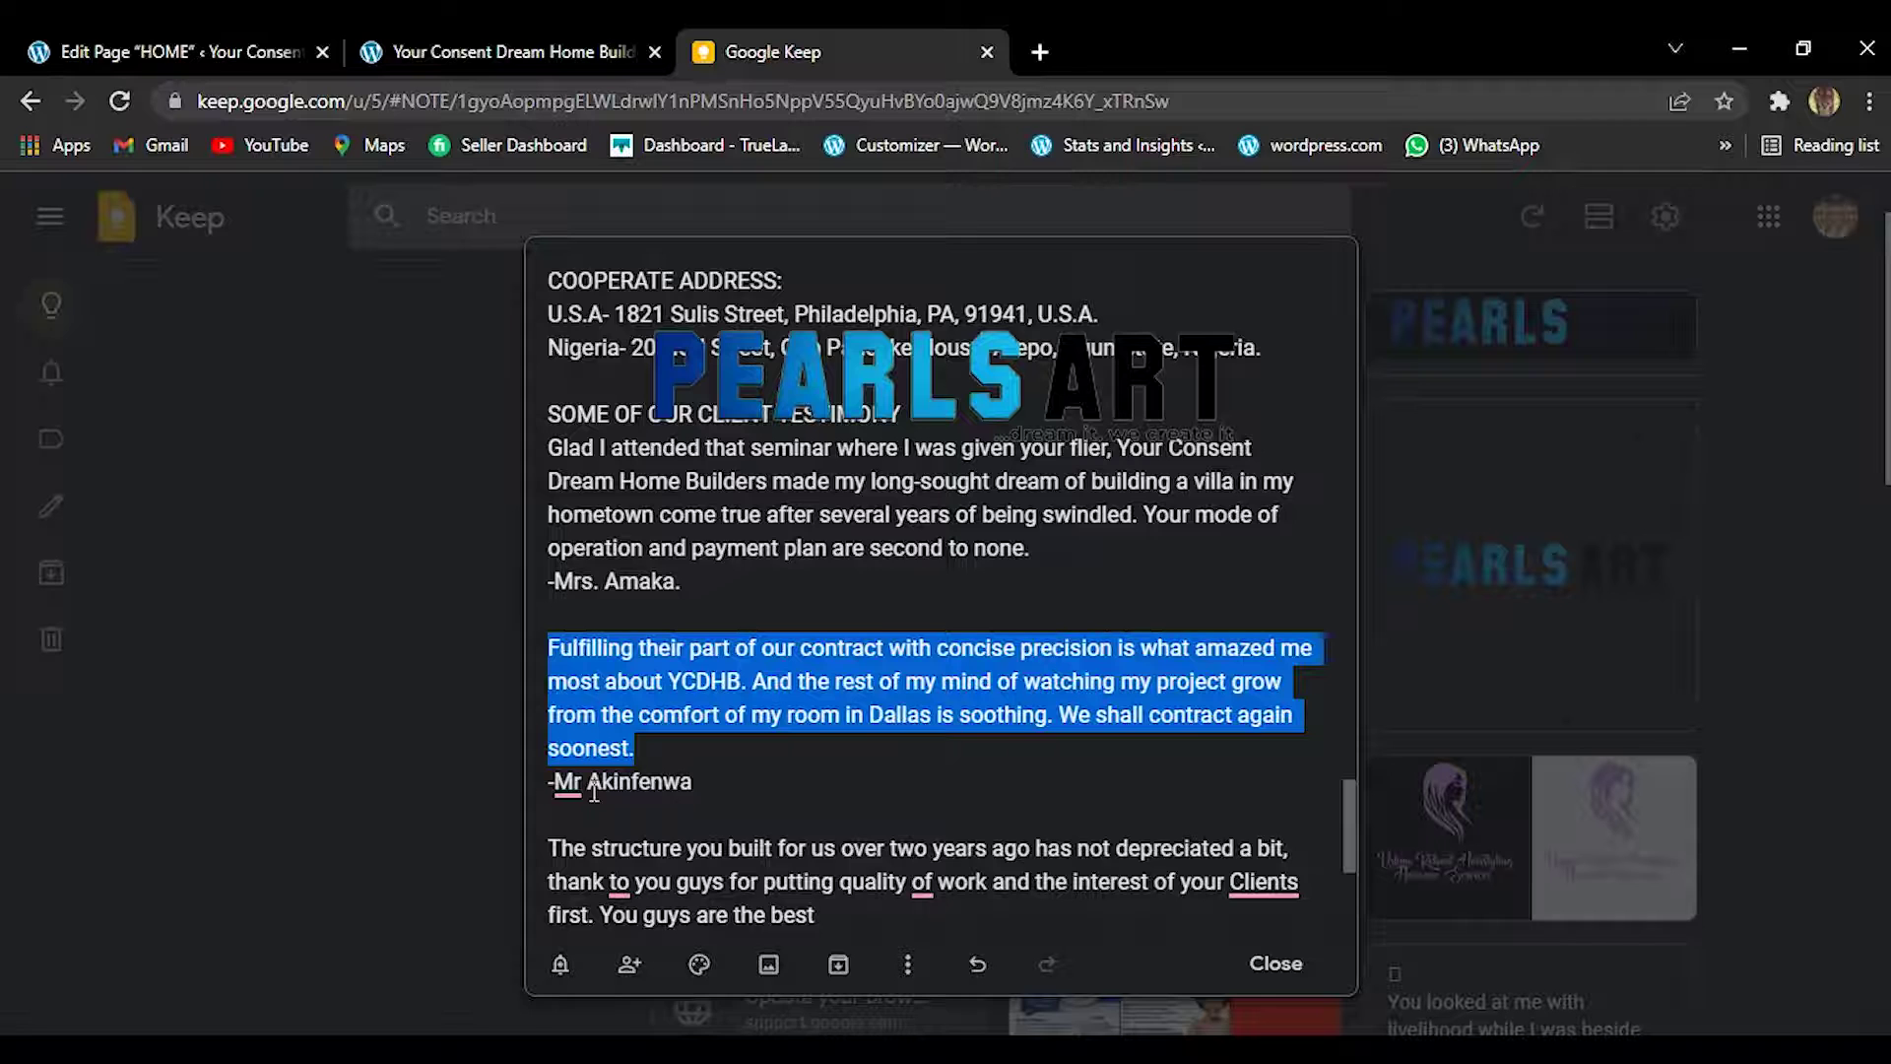
# Accept the 'Mr.' punctuation fix on the second signature and select that line.
pyautogui.moveTo(569, 788)
pyautogui.click(576, 863)
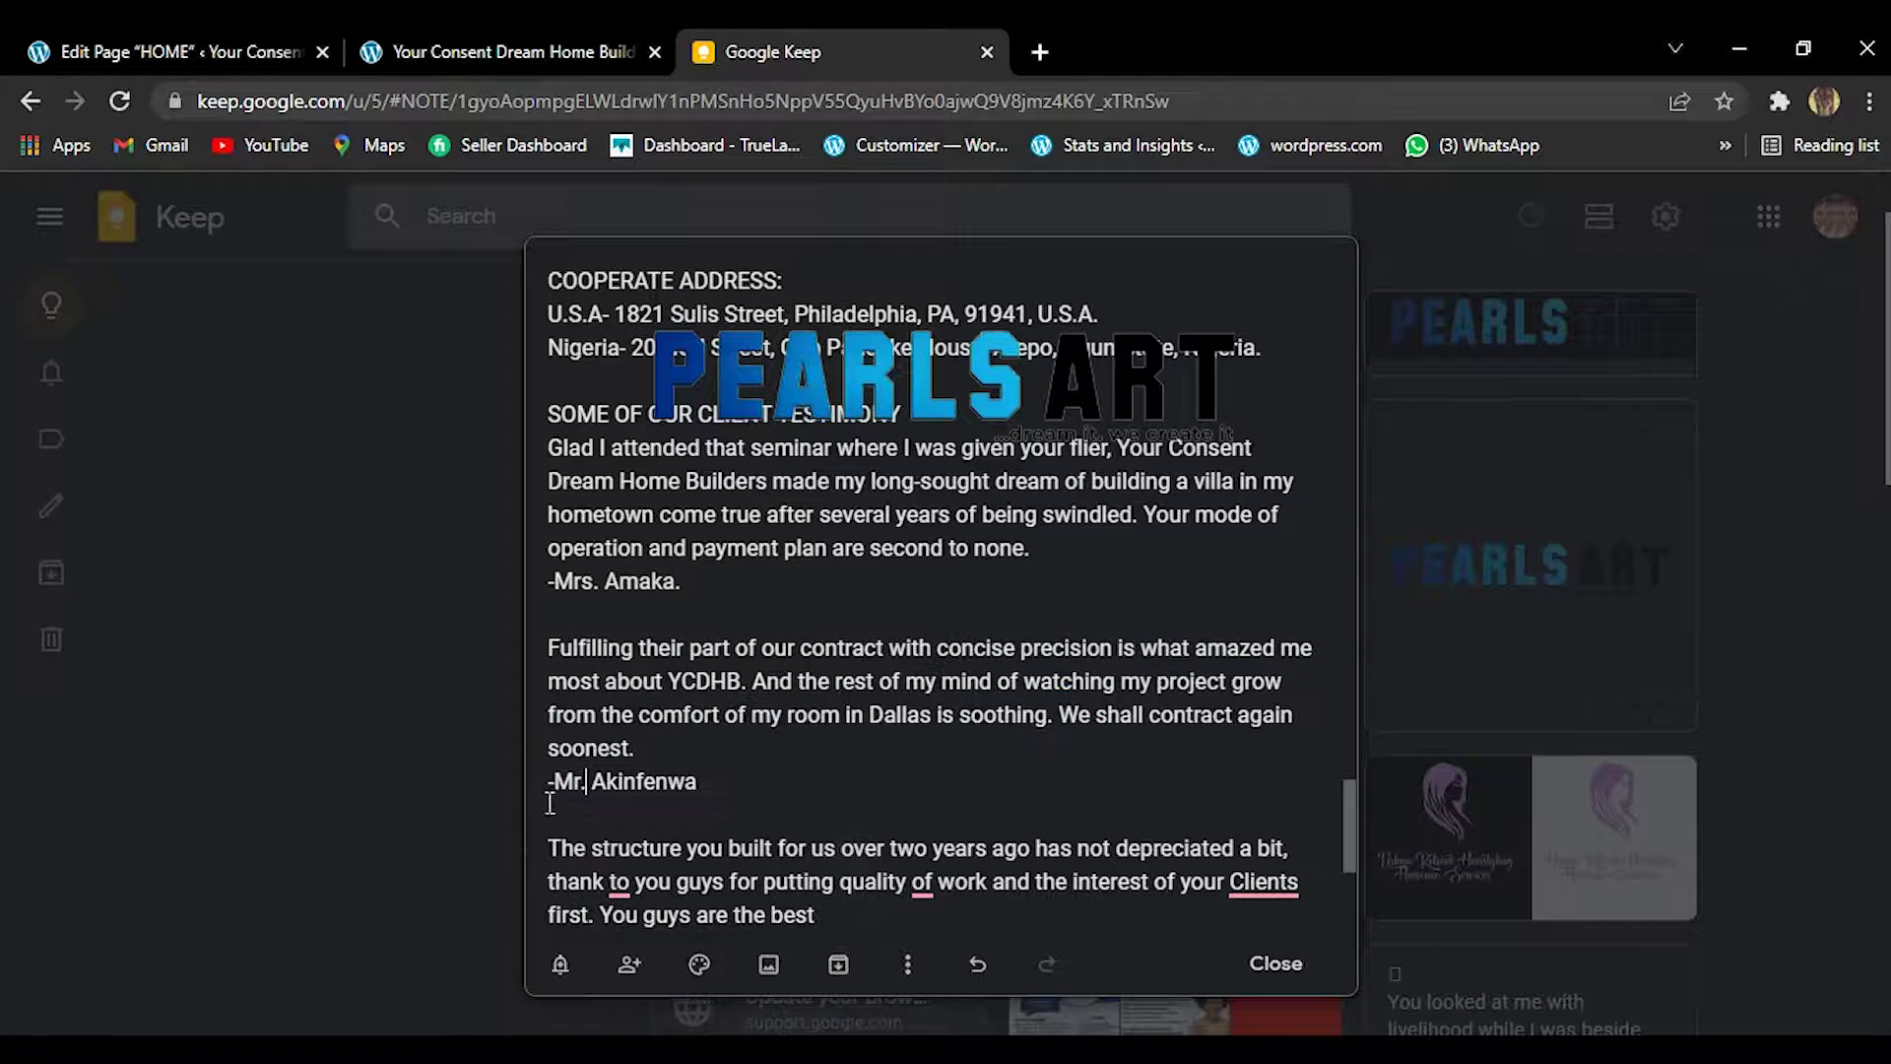
pyautogui.keyDown('shift'); pyautogui.click(706, 783); pyautogui.keyUp('shift')
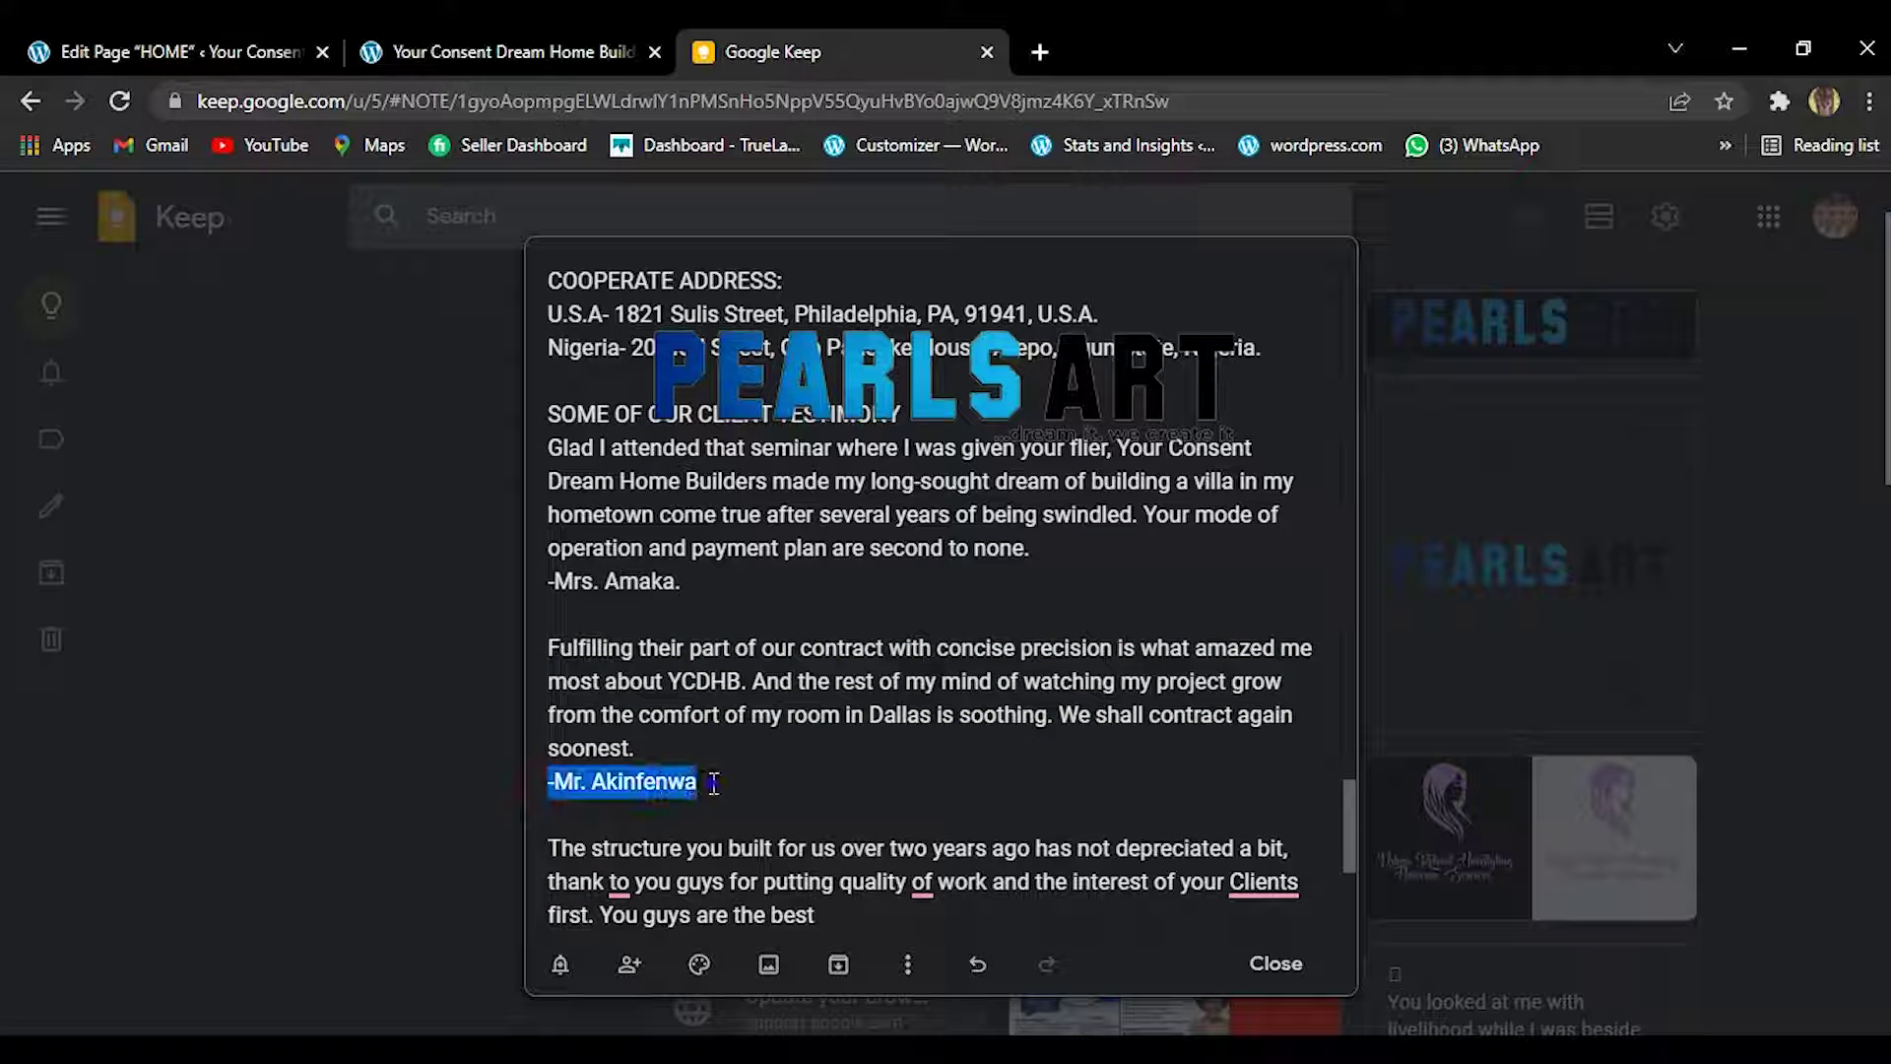
pyautogui.click(714, 783)
pyautogui.keyDown('shift'); pyautogui.click(551, 783); pyautogui.keyUp('shift')
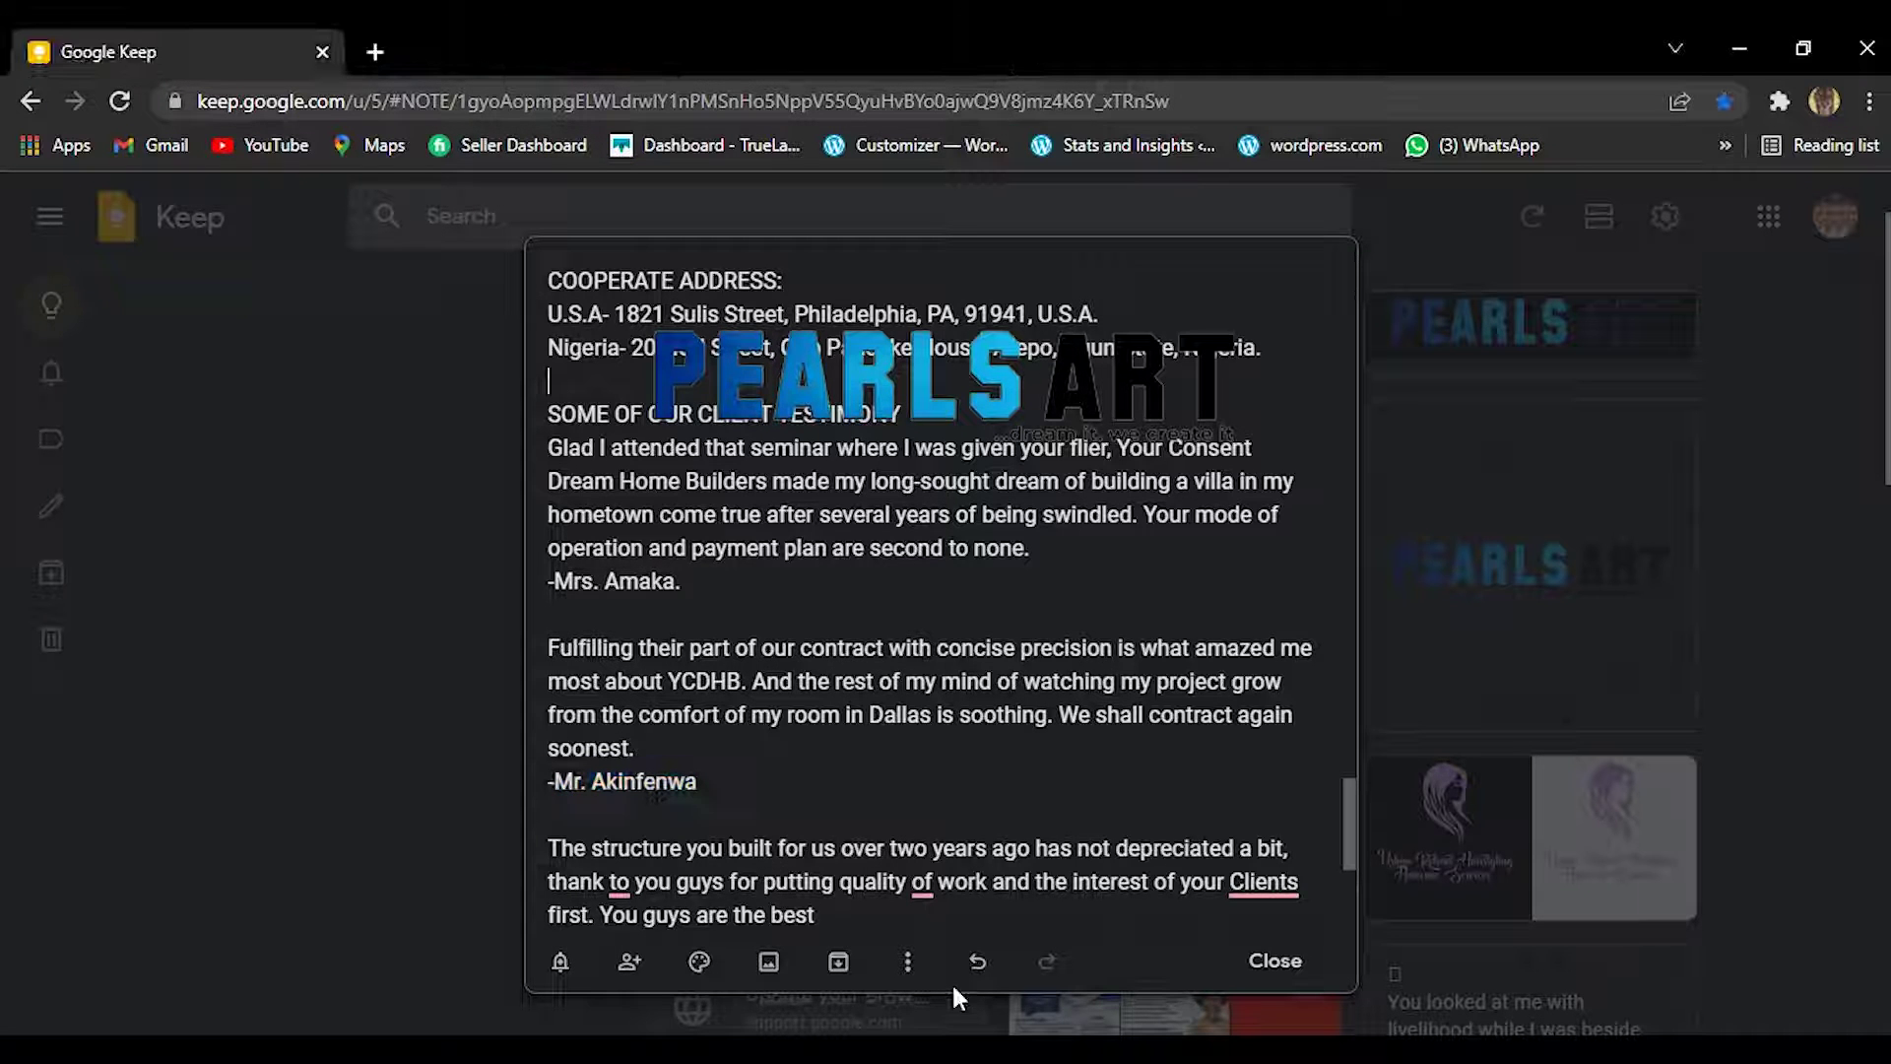
pyautogui.hotkey('ctrl', 'z')
pyautogui.moveTo(1345, 790); pyautogui.dragTo(1349, 839)
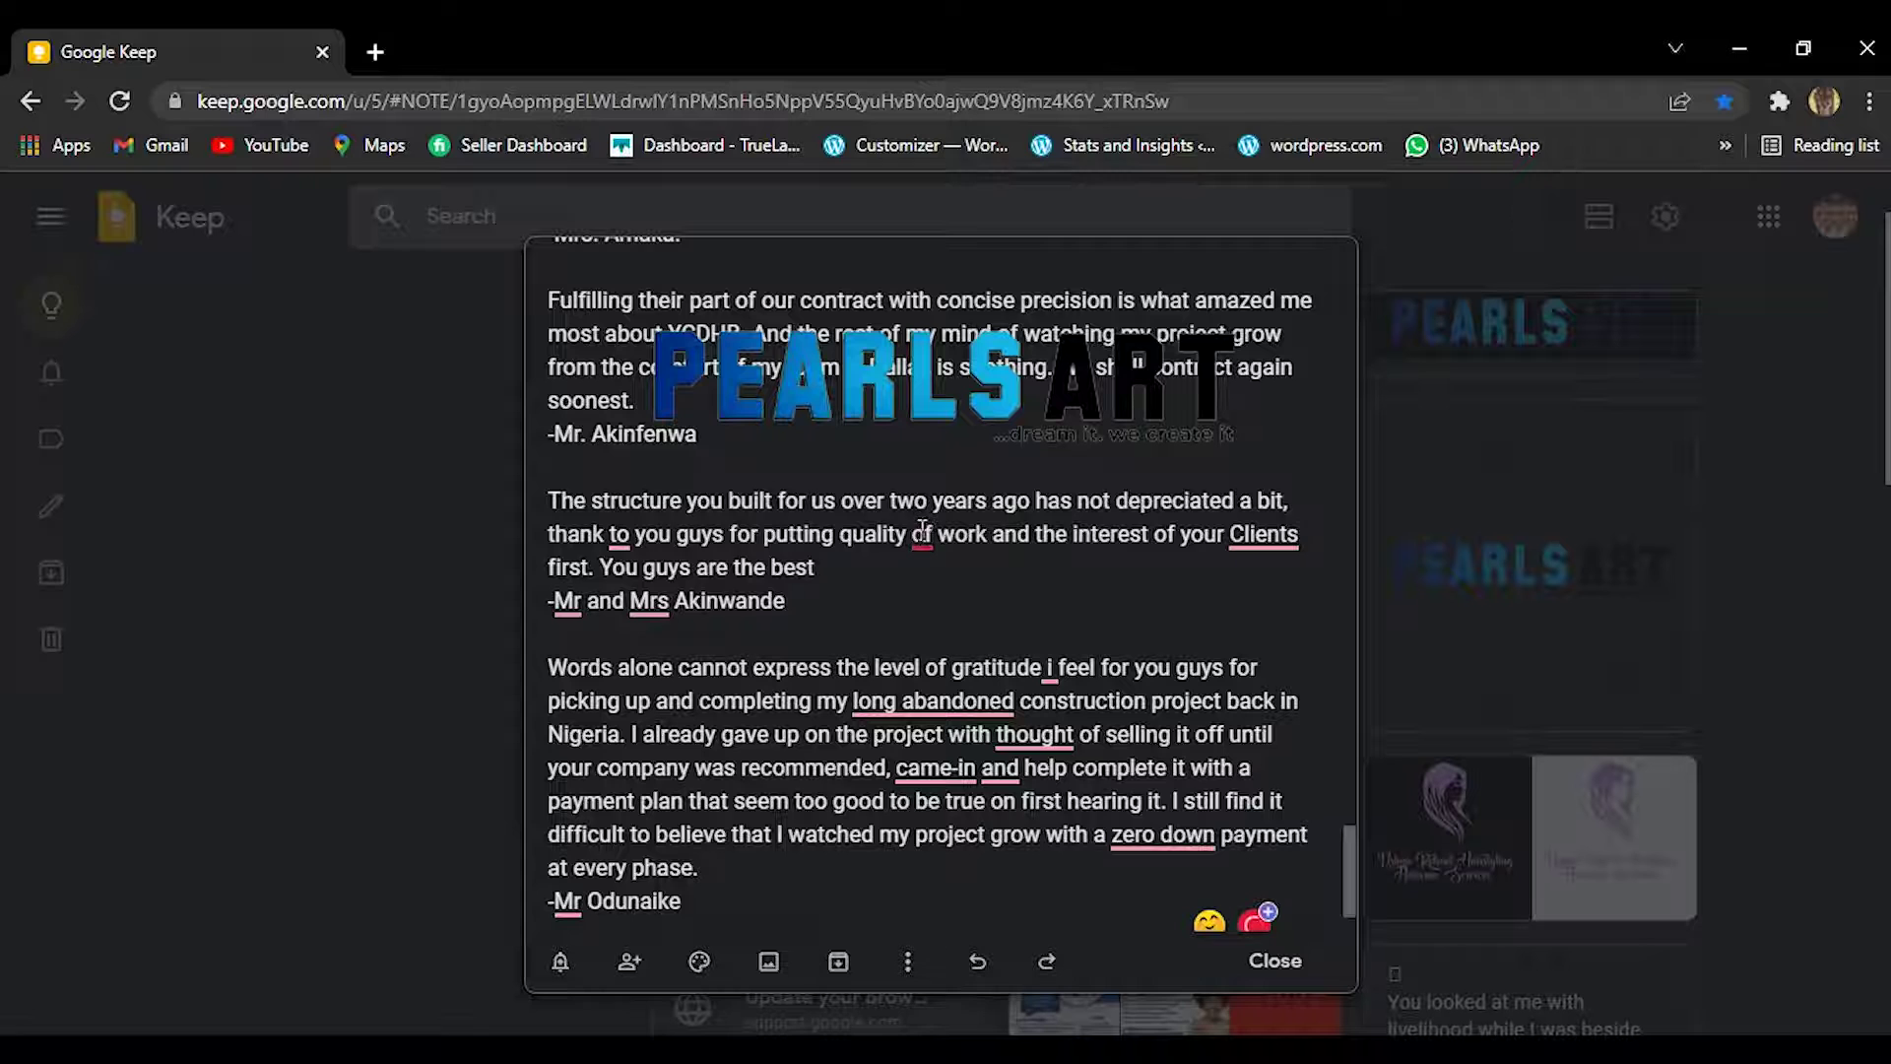
# Fix the third testimonial's grammar: remove 'of' and 'to', add periods after Mr and Mrs, lowercase 'clients'.
pyautogui.moveTo(923, 535)
pyautogui.click(894, 598)
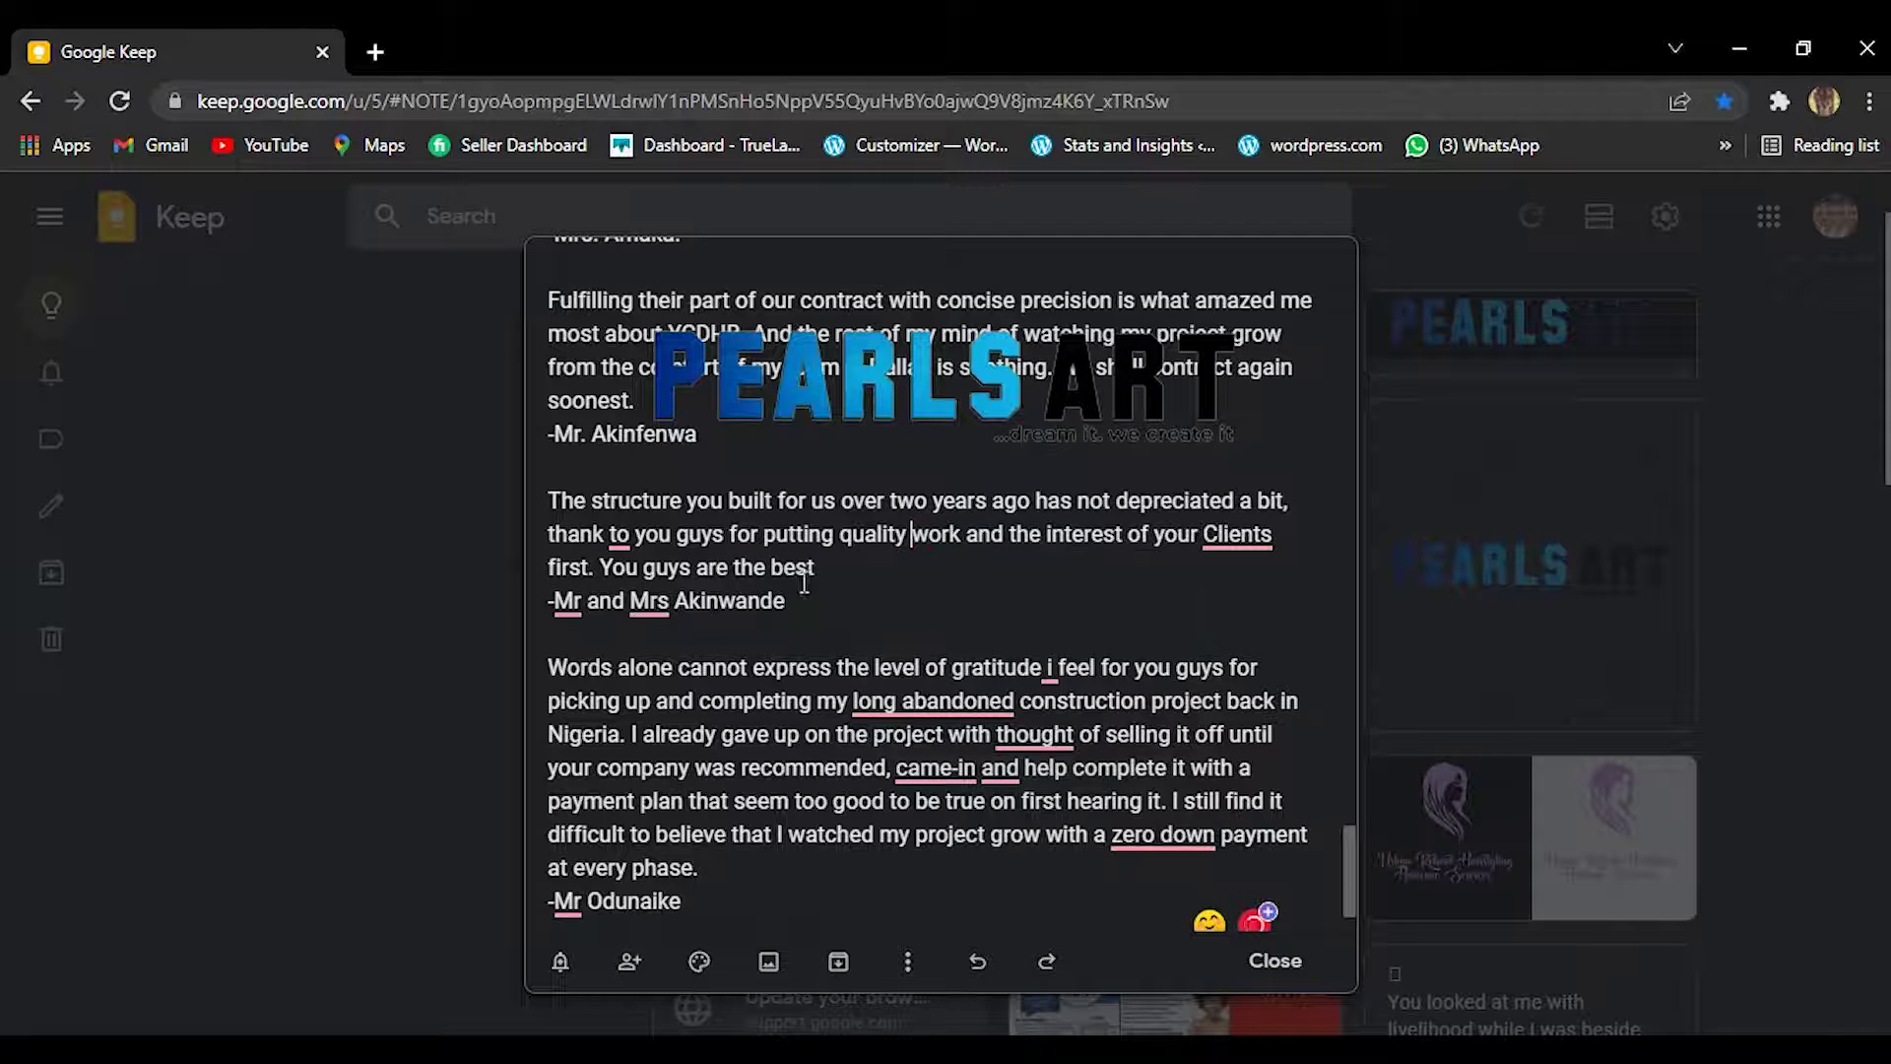
pyautogui.moveTo(655, 603)
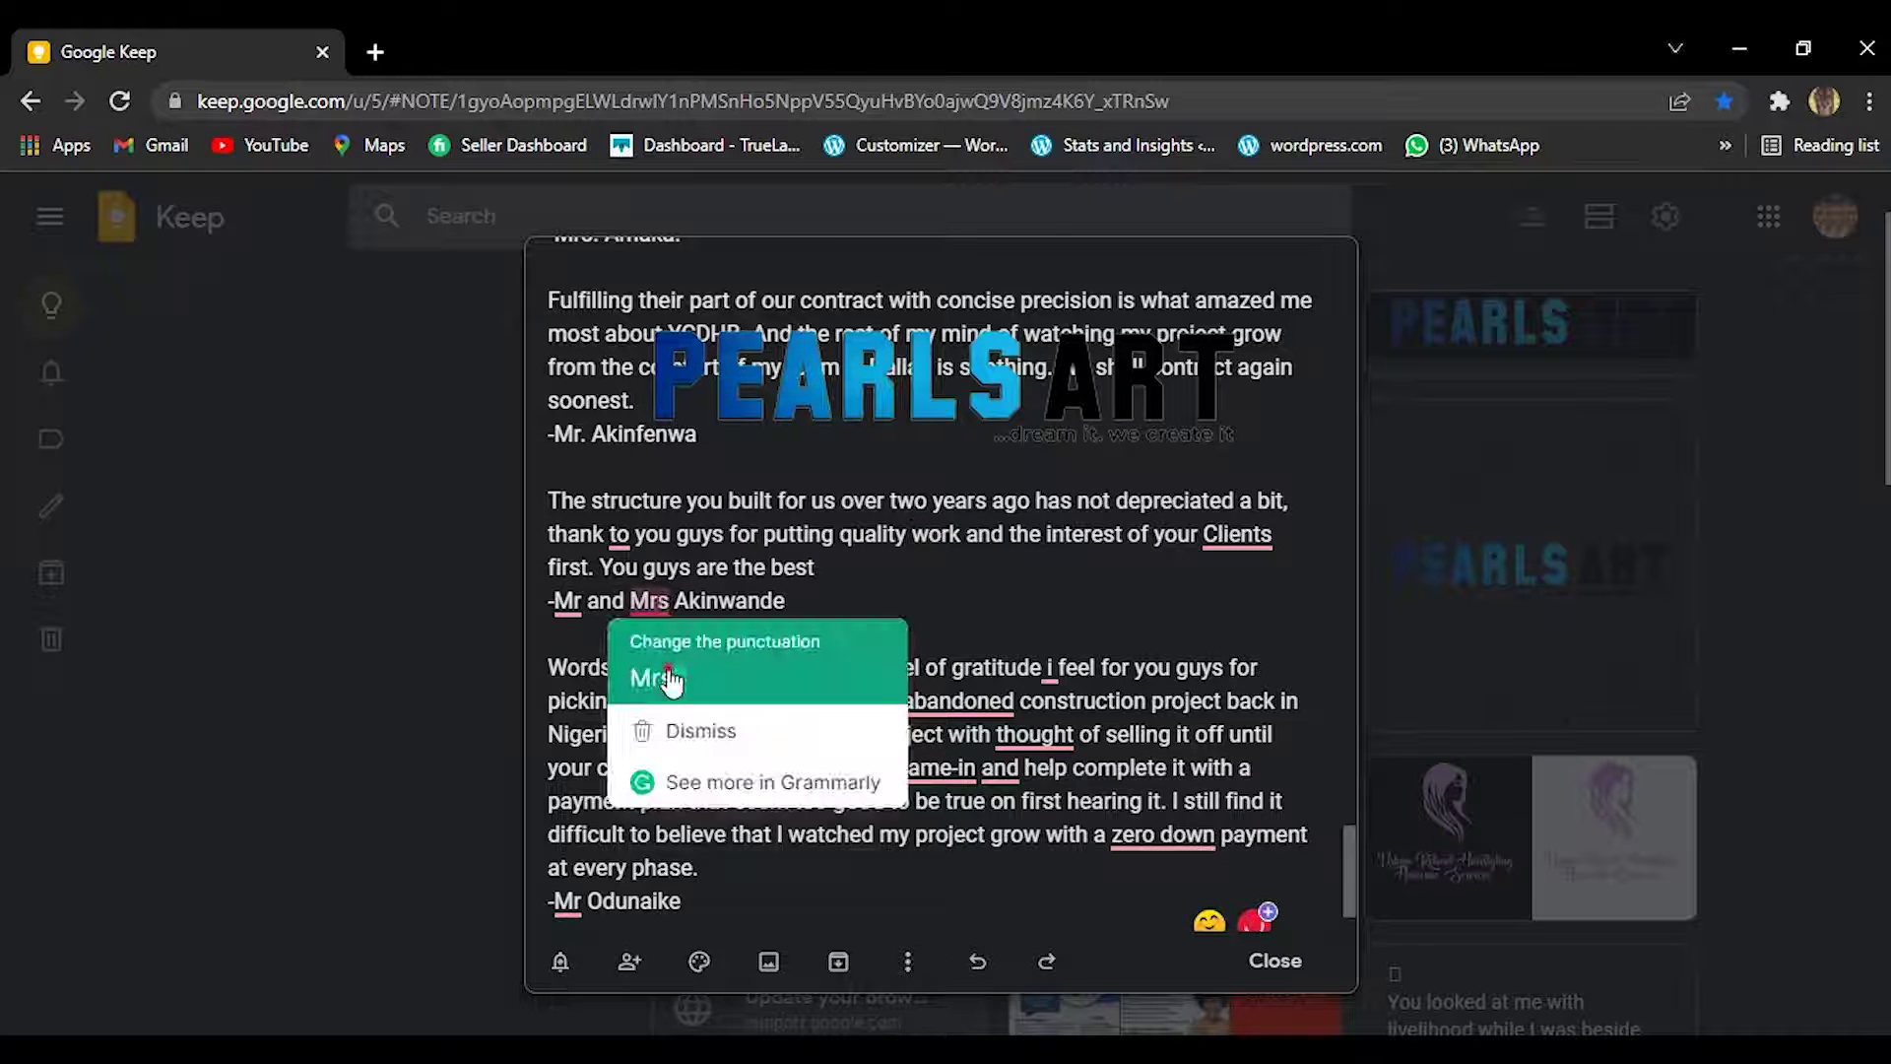
pyautogui.click(650, 673)
pyautogui.moveTo(569, 602)
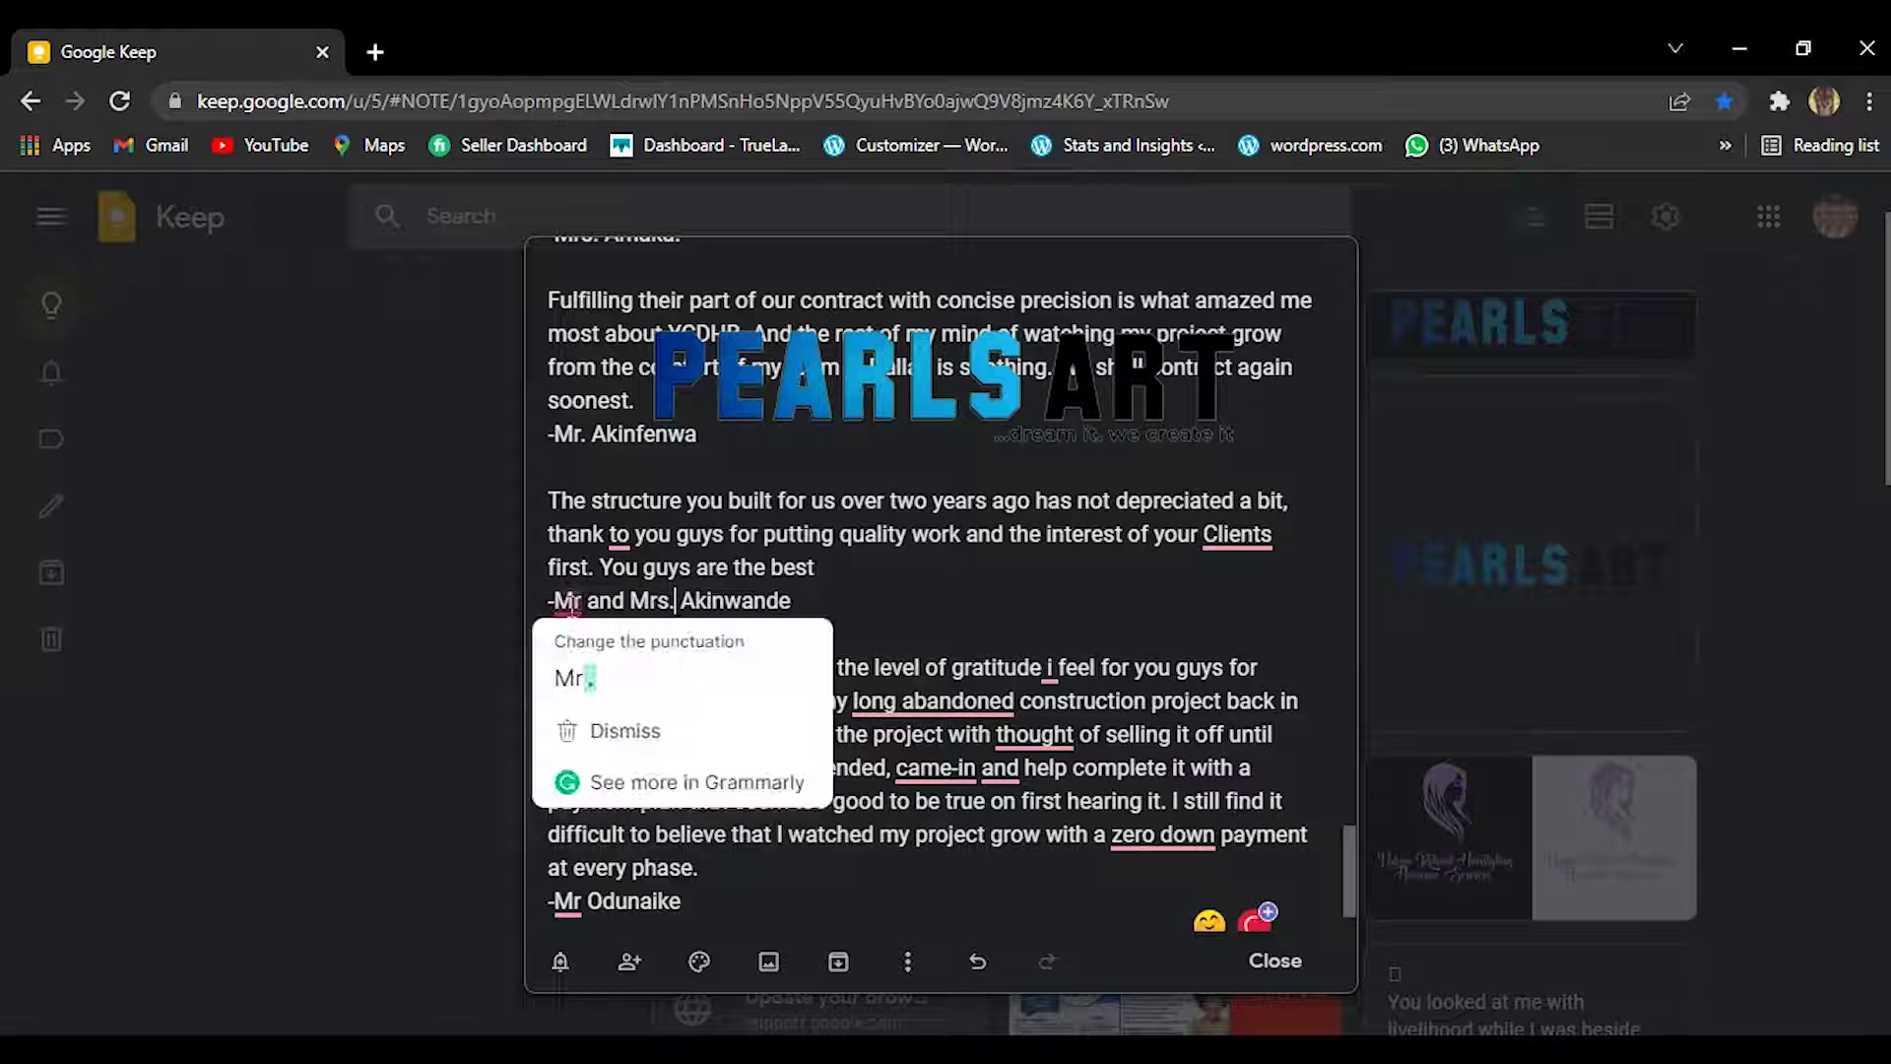
pyautogui.click(566, 675)
pyautogui.moveTo(622, 547)
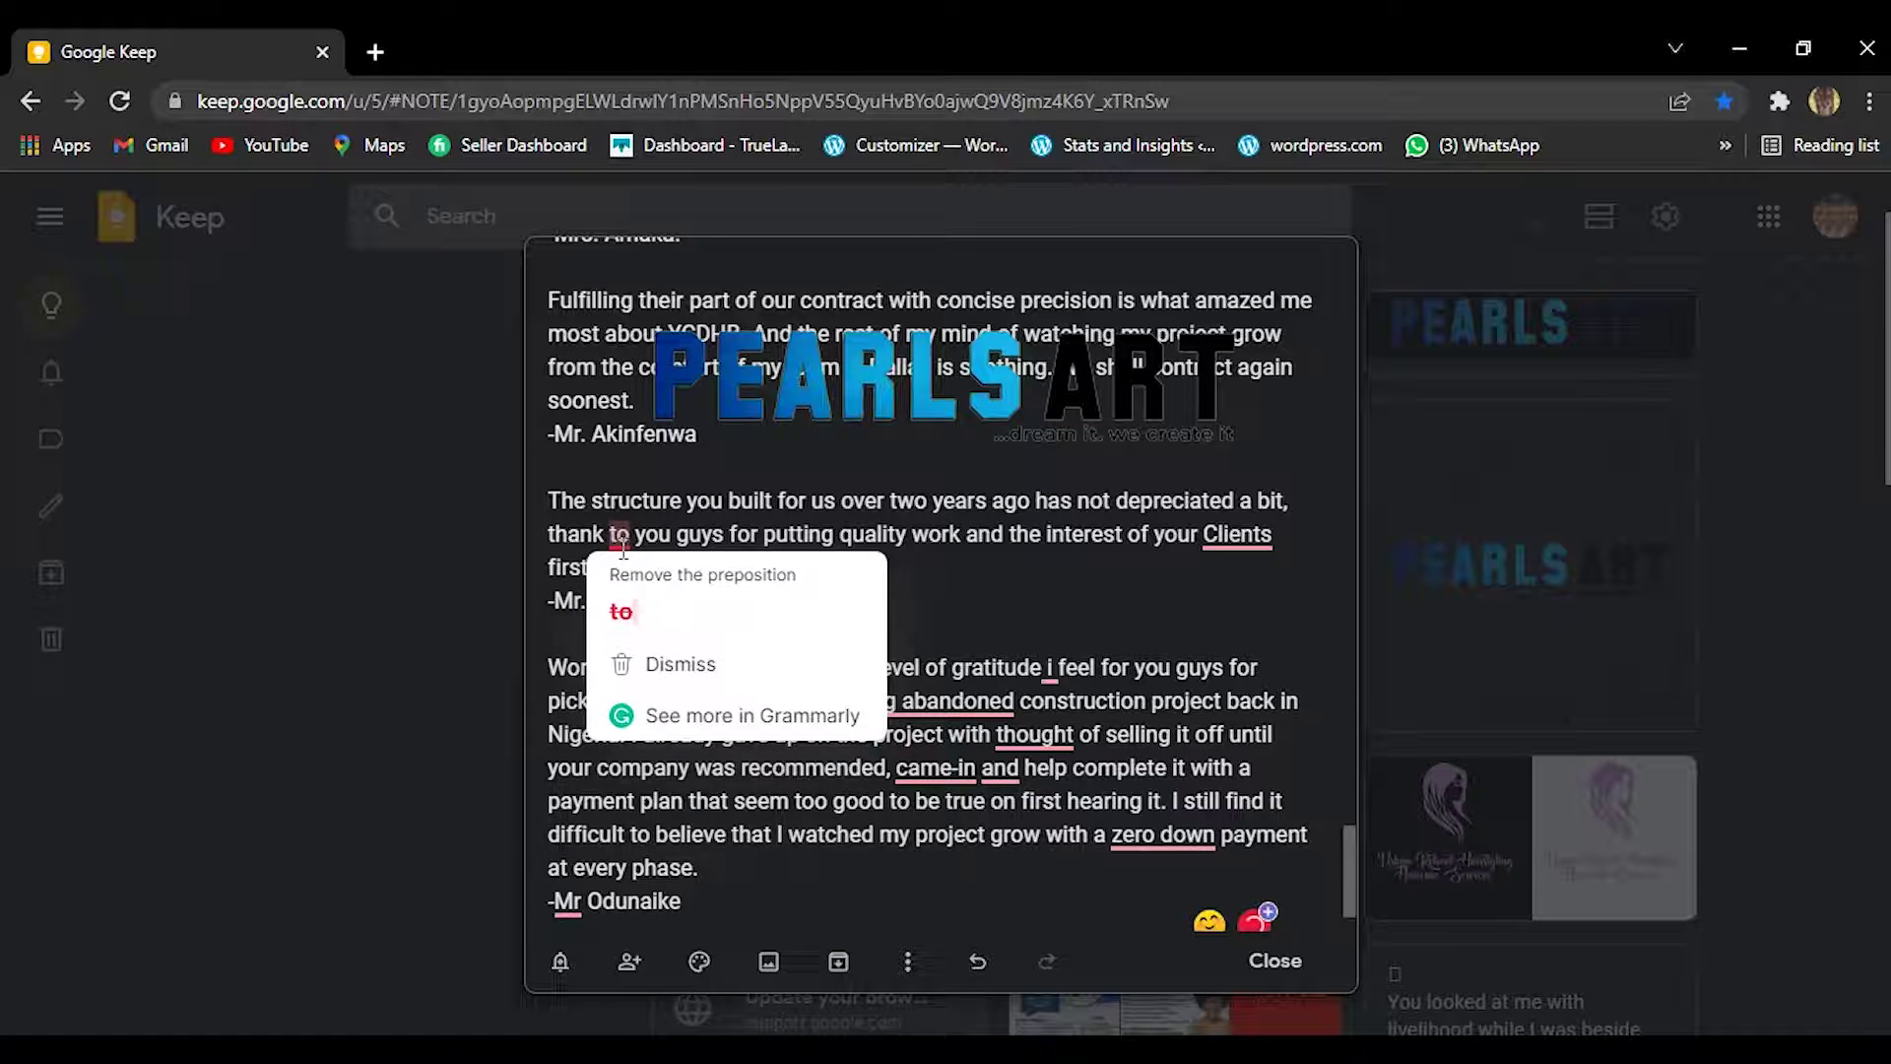
pyautogui.click(633, 612)
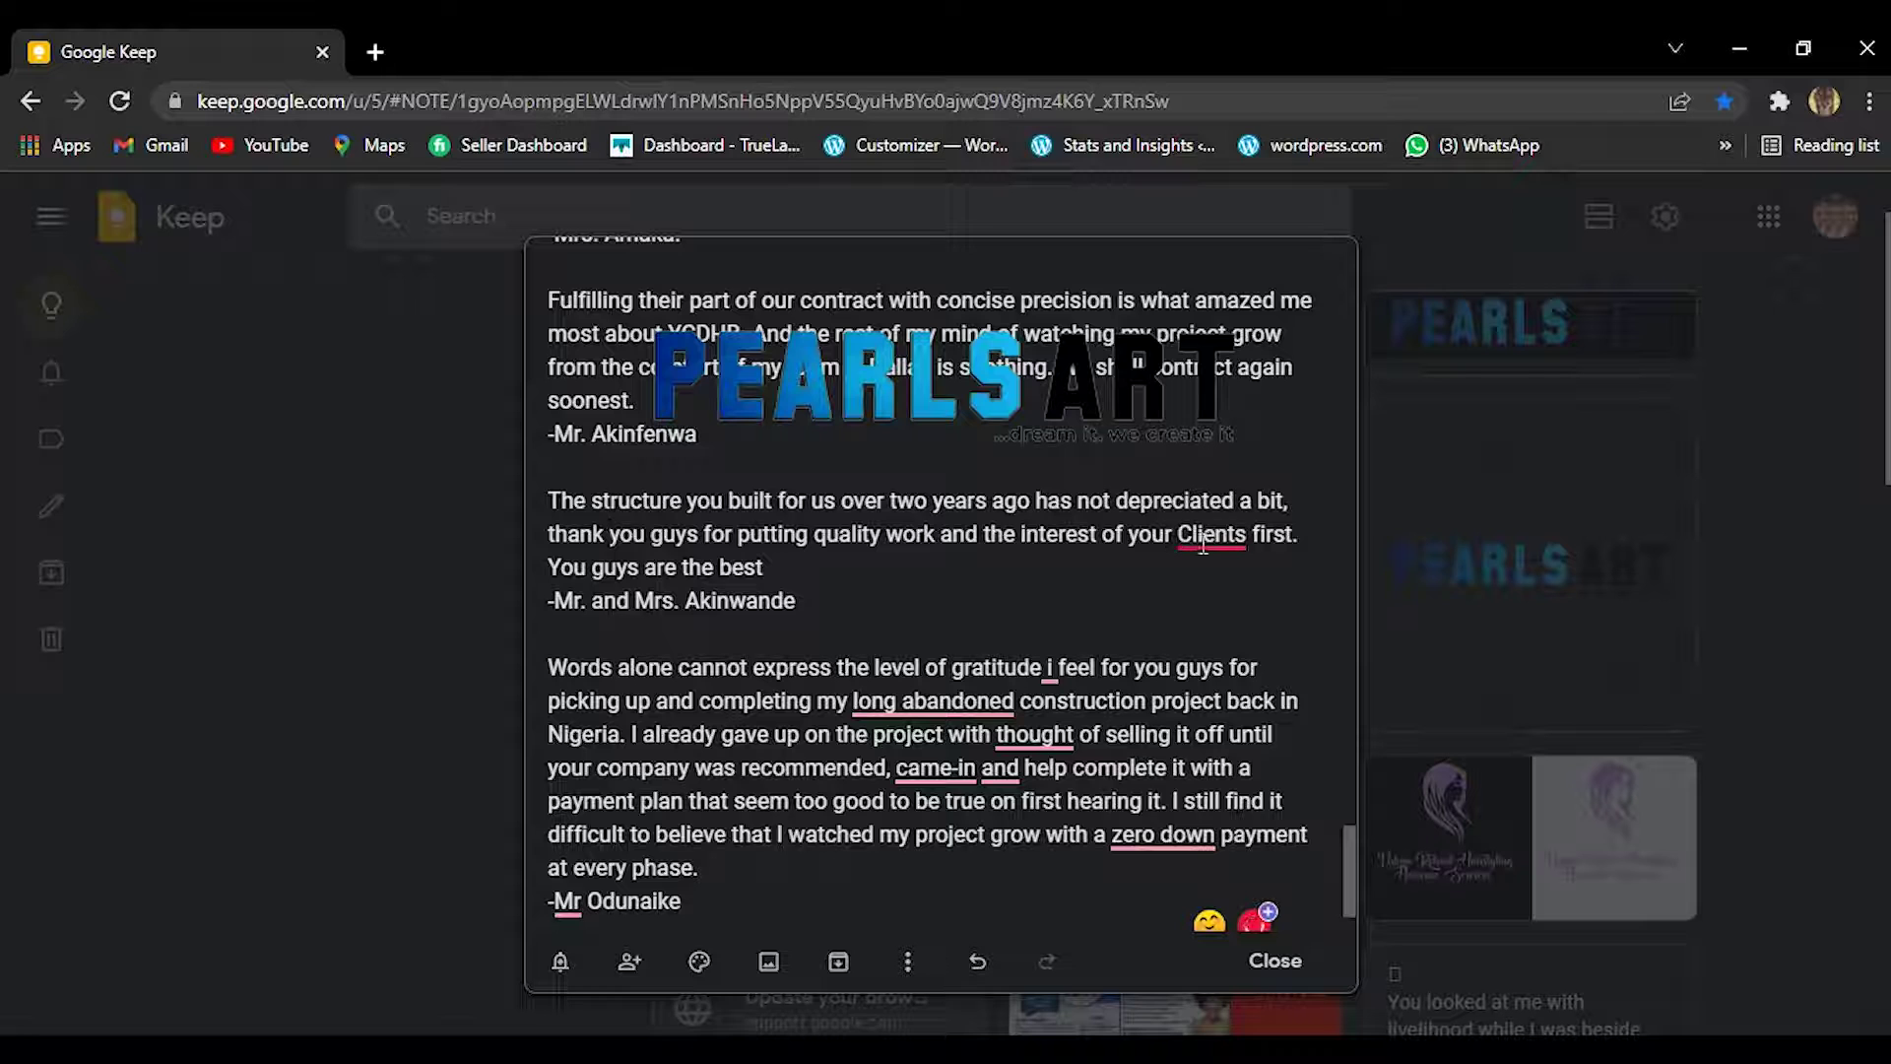
pyautogui.moveTo(1192, 540)
pyautogui.click(1209, 611)
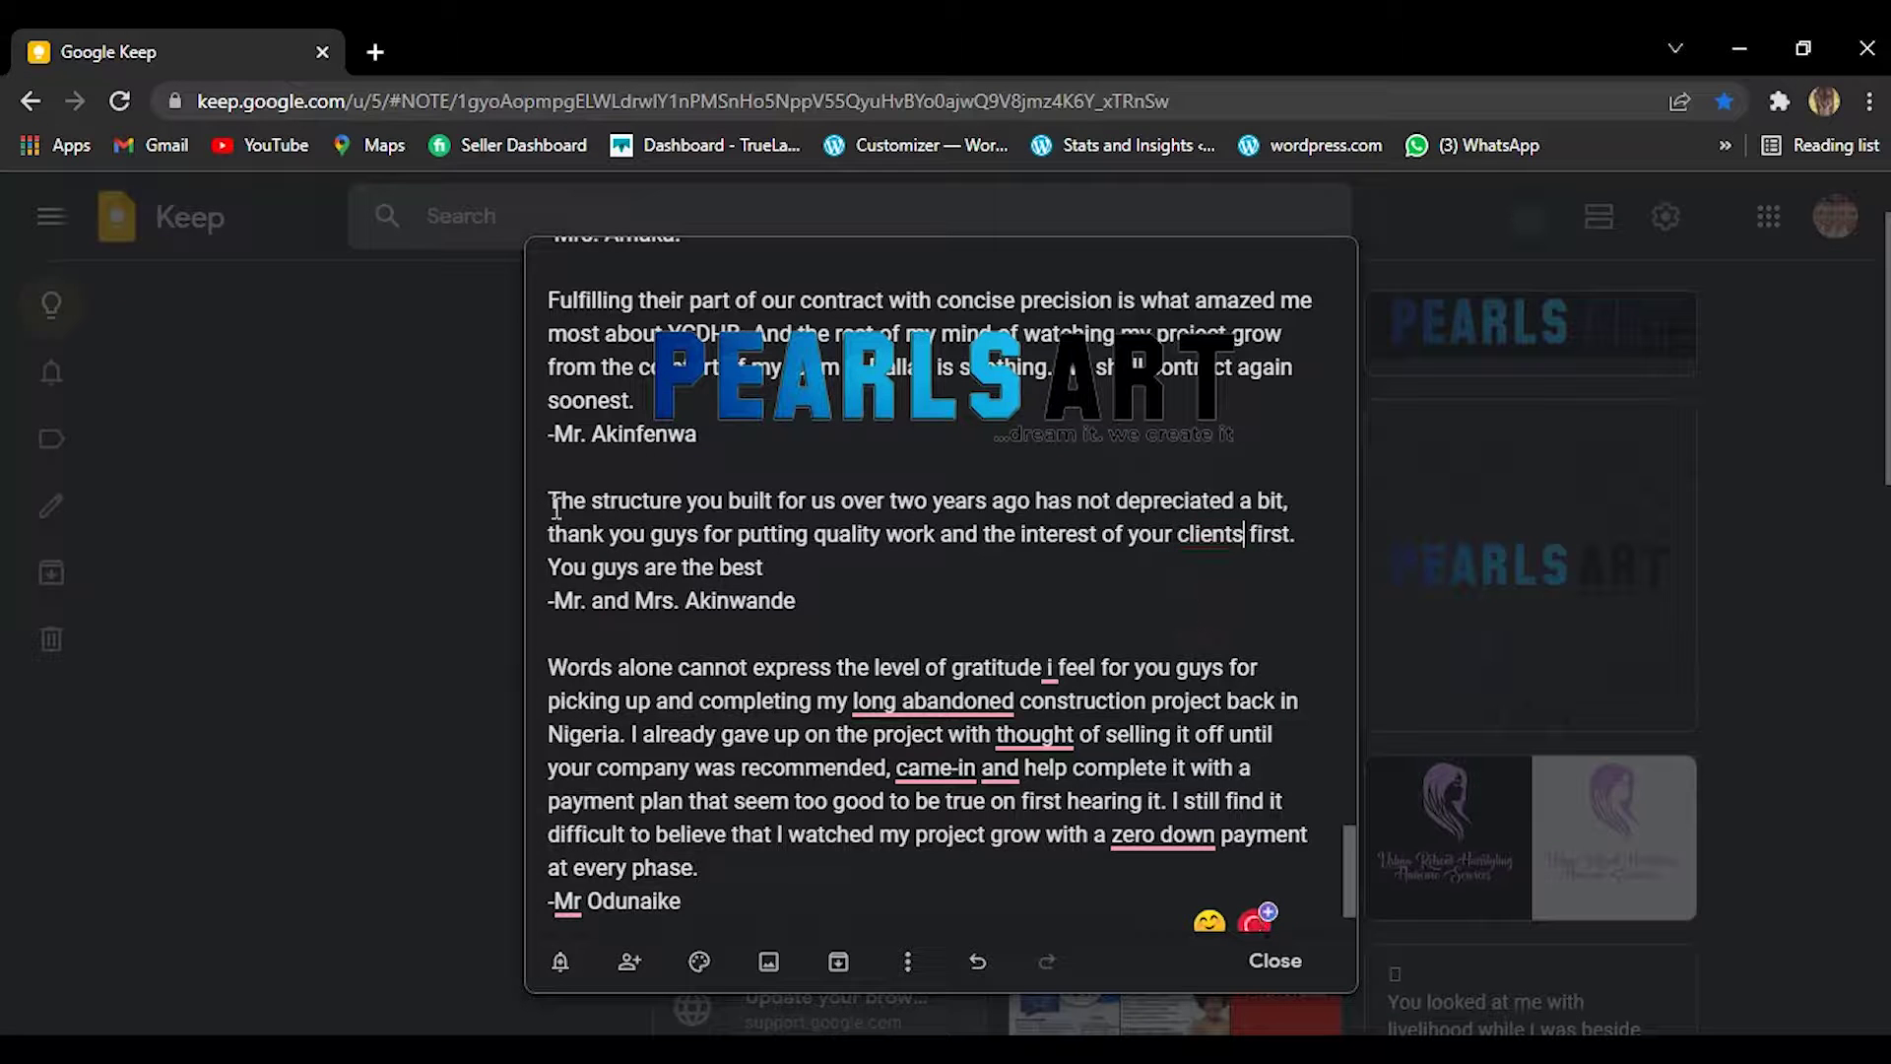
# Copy the corrected third testimonial paragraph and bring the WordPress editor window forward.
pyautogui.moveTo(548, 504); pyautogui.dragTo(782, 574)
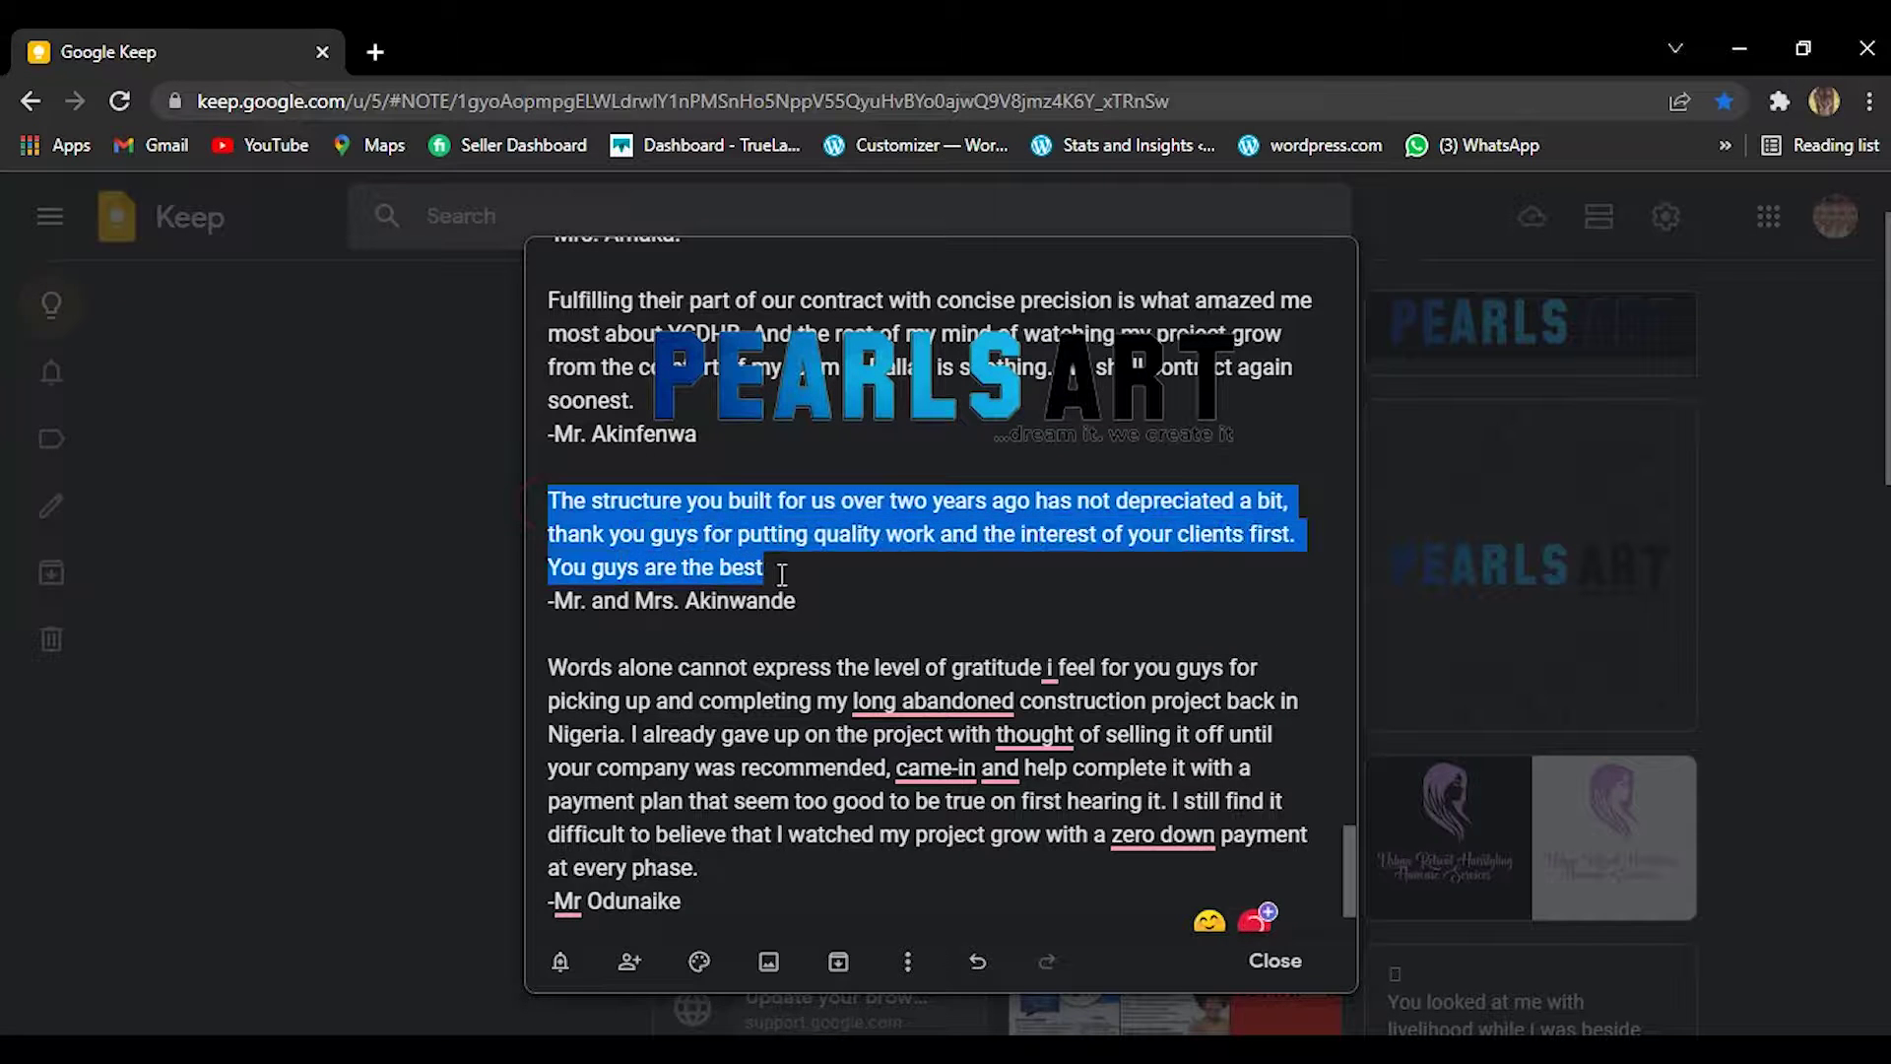
pyautogui.rightClick(782, 575)
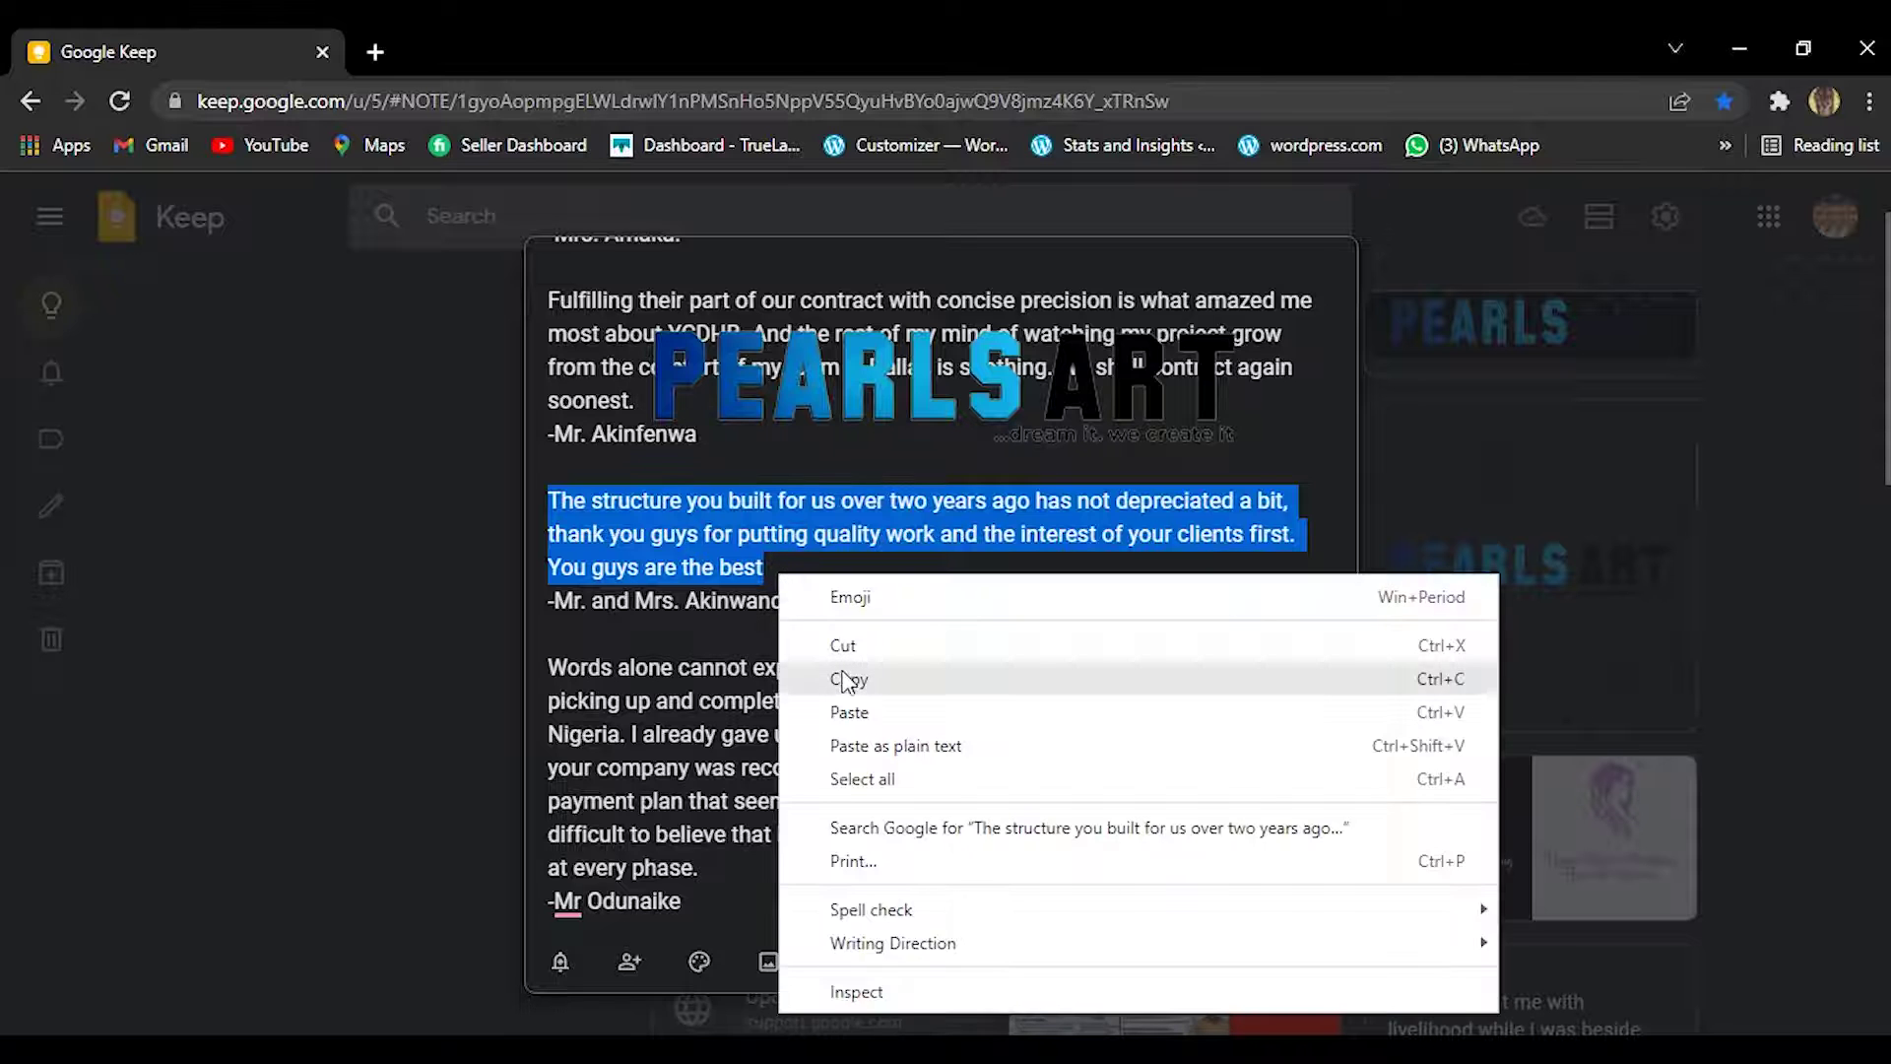
pyautogui.click(840, 675)
pyautogui.moveTo(926, 1054)
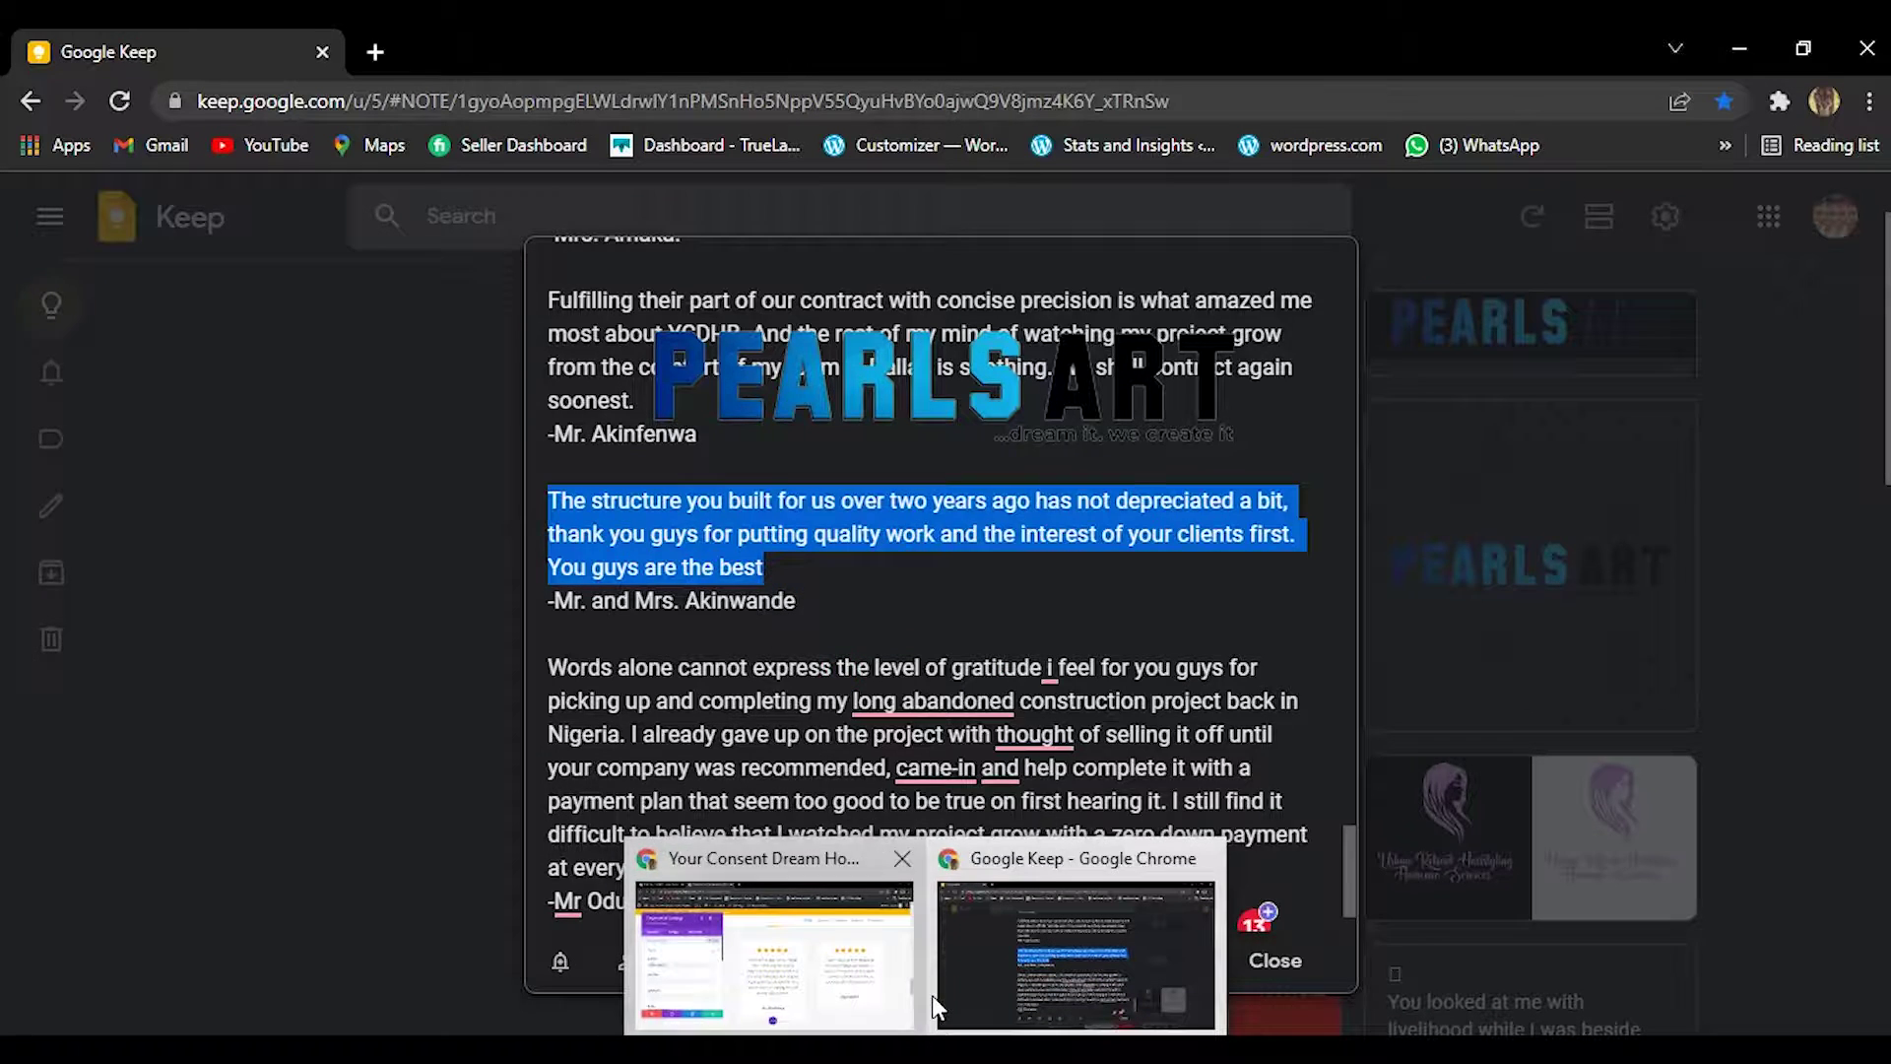
pyautogui.click(838, 970)
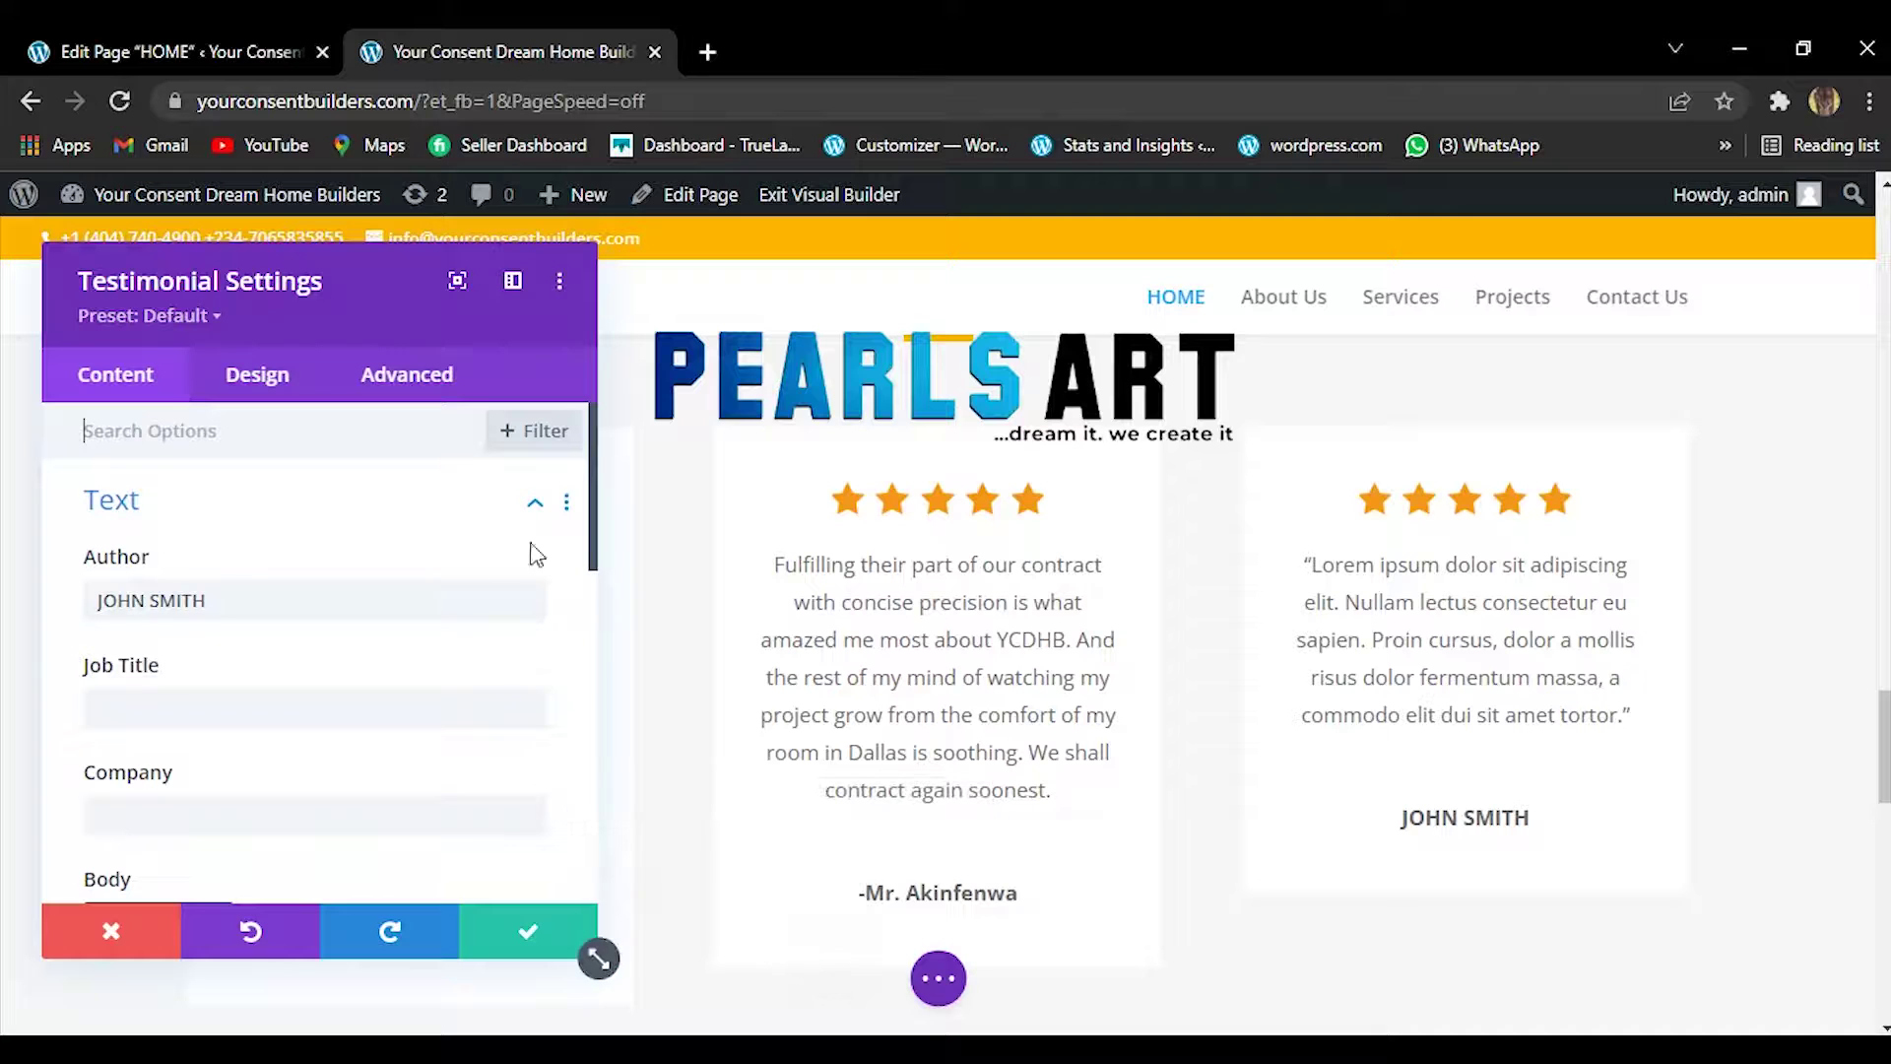
# Paste the copied client quote over the lorem ipsum text in the third card's Body field.
pyautogui.moveTo(594, 549); pyautogui.dragTo(578, 696)
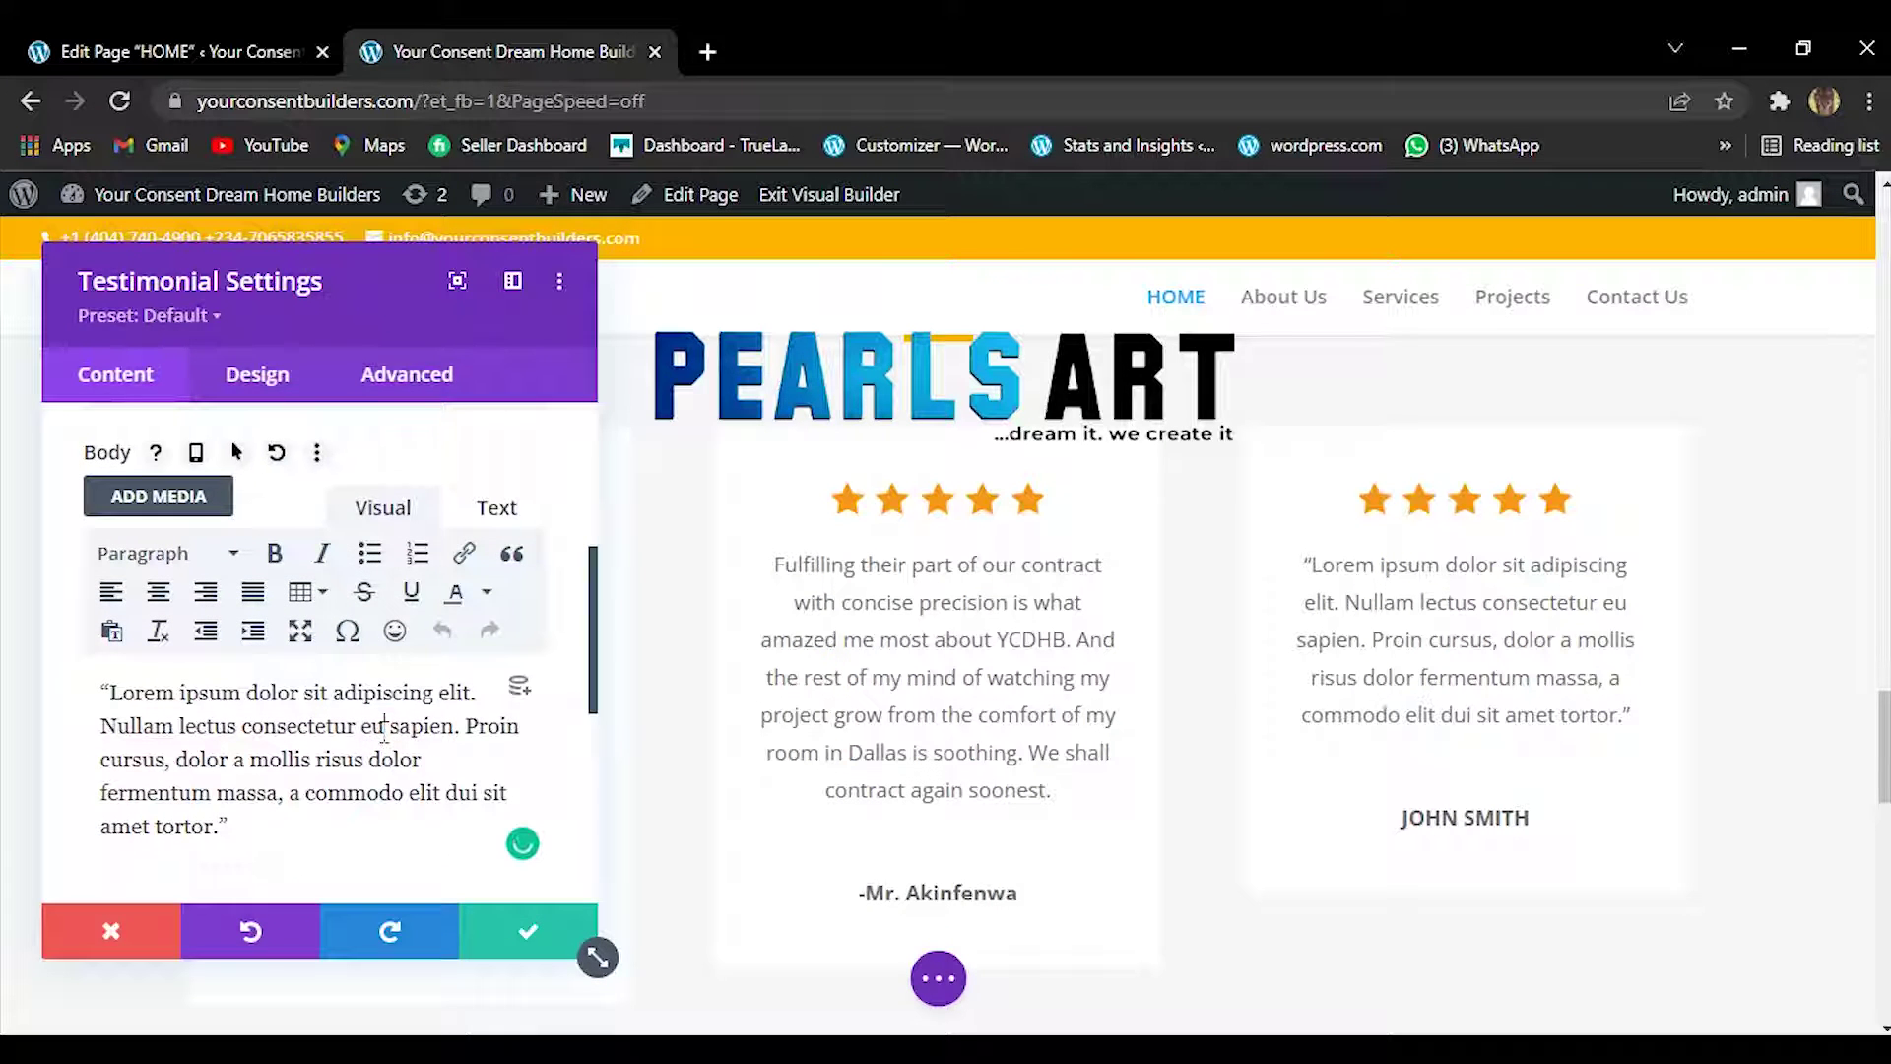
pyautogui.tripleClick(381, 731)
pyautogui.rightClick(381, 731)
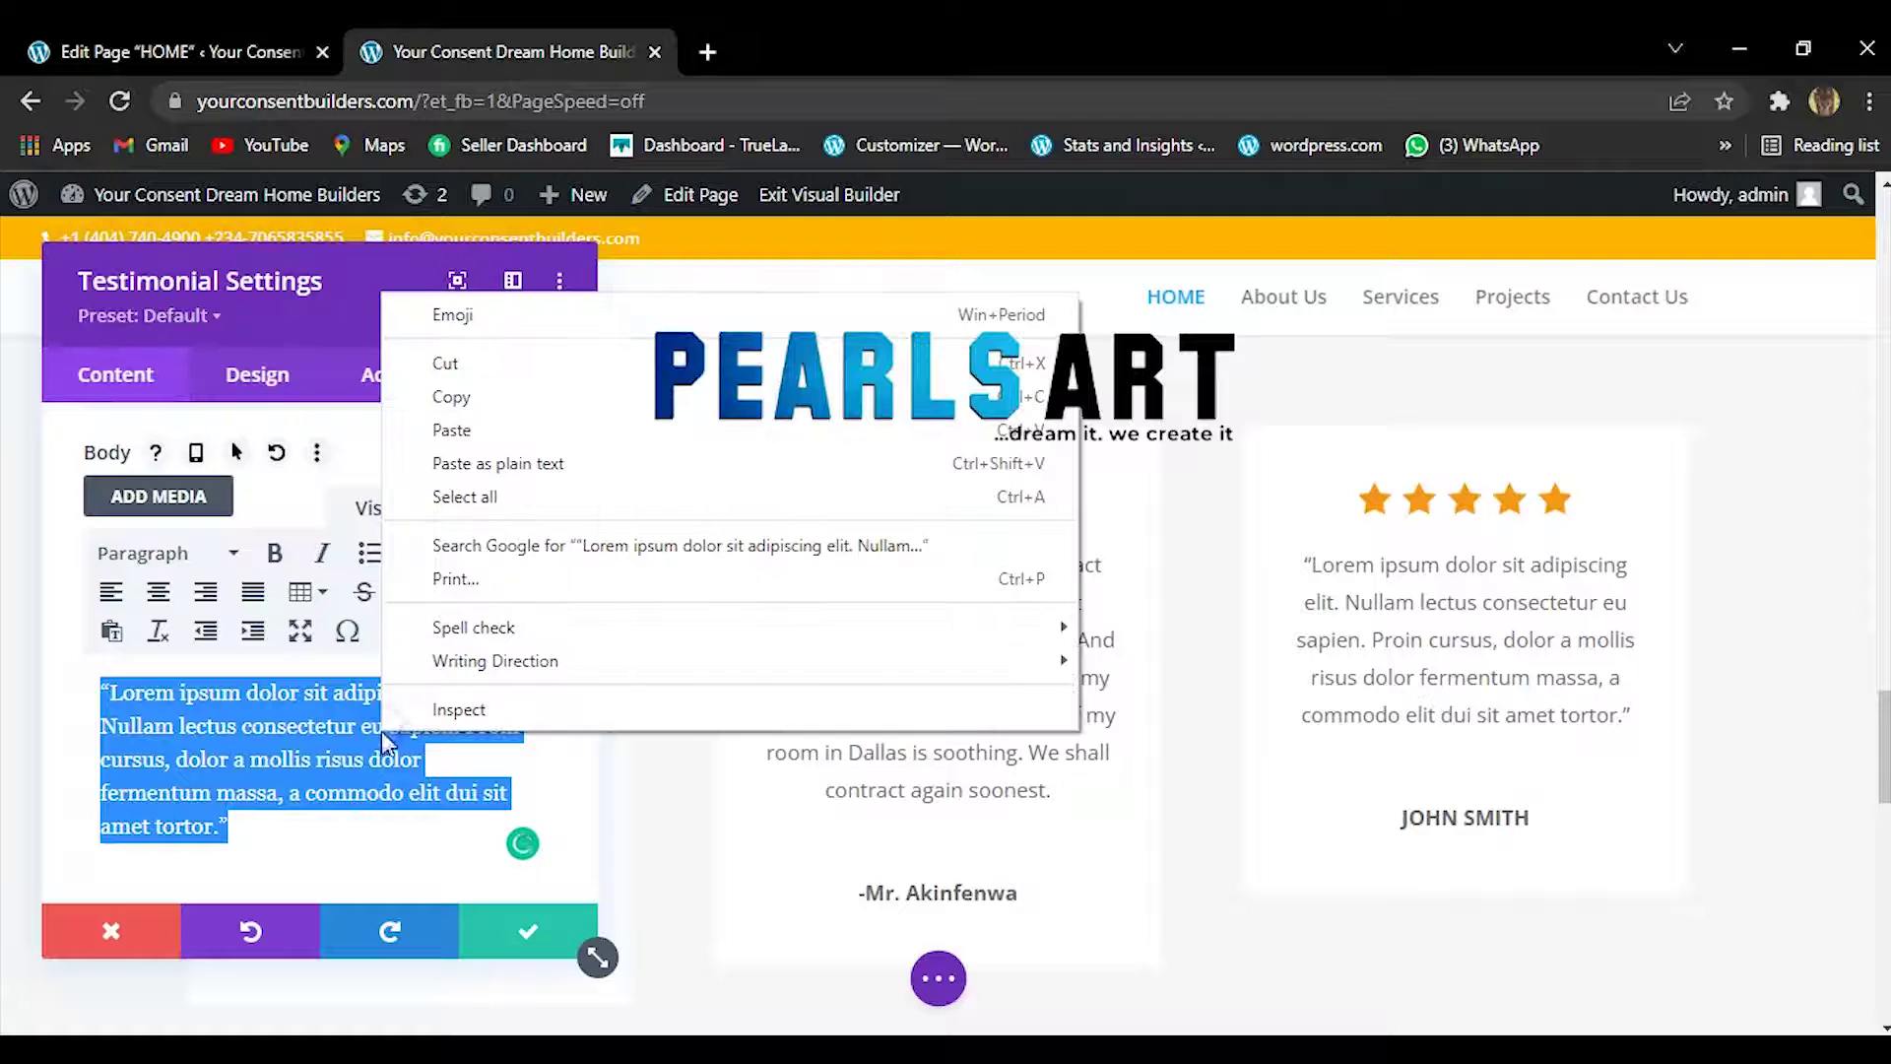
pyautogui.click(532, 430)
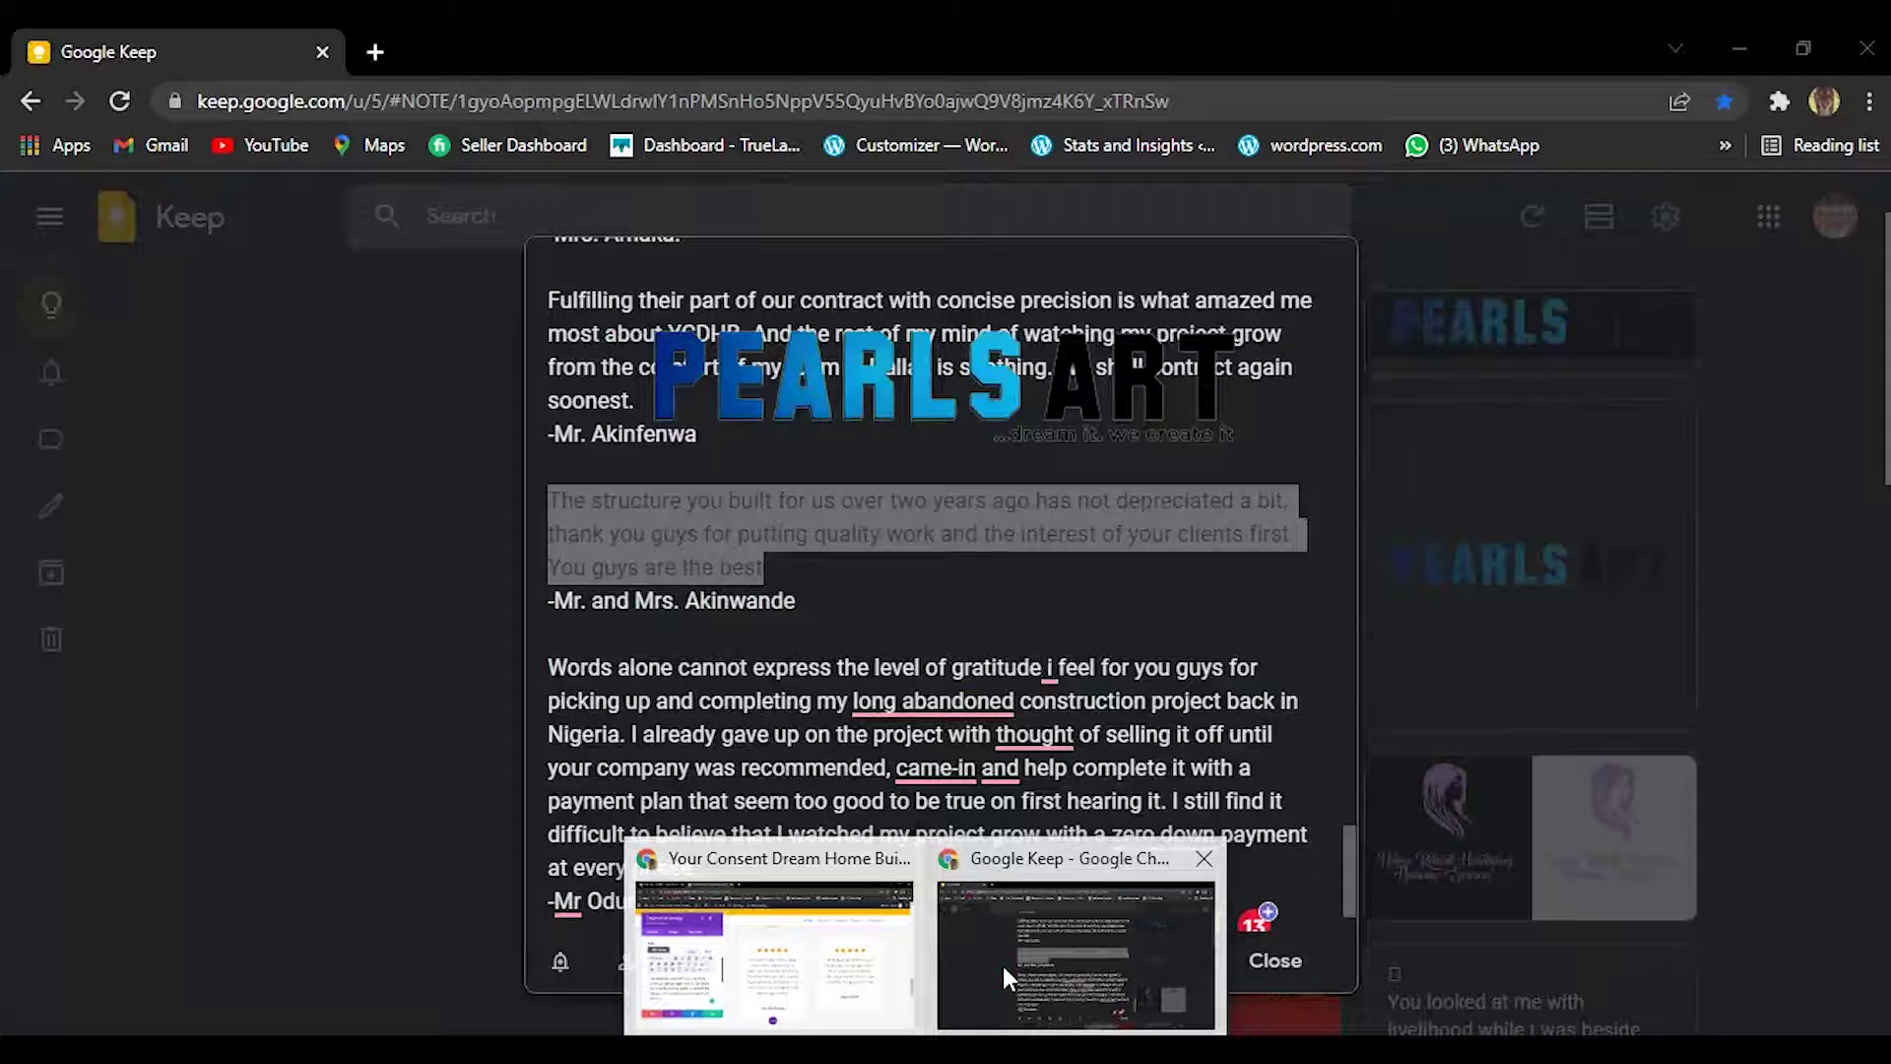
# Select the third testimonial's signature line with the clients' names in the Keep note.
pyautogui.click(1002, 965)
pyautogui.click(549, 598)
pyautogui.moveTo(739, 589); pyautogui.dragTo(550, 599)
pyautogui.hotkey('ctrl', 'c')
pyautogui.click(806, 606)
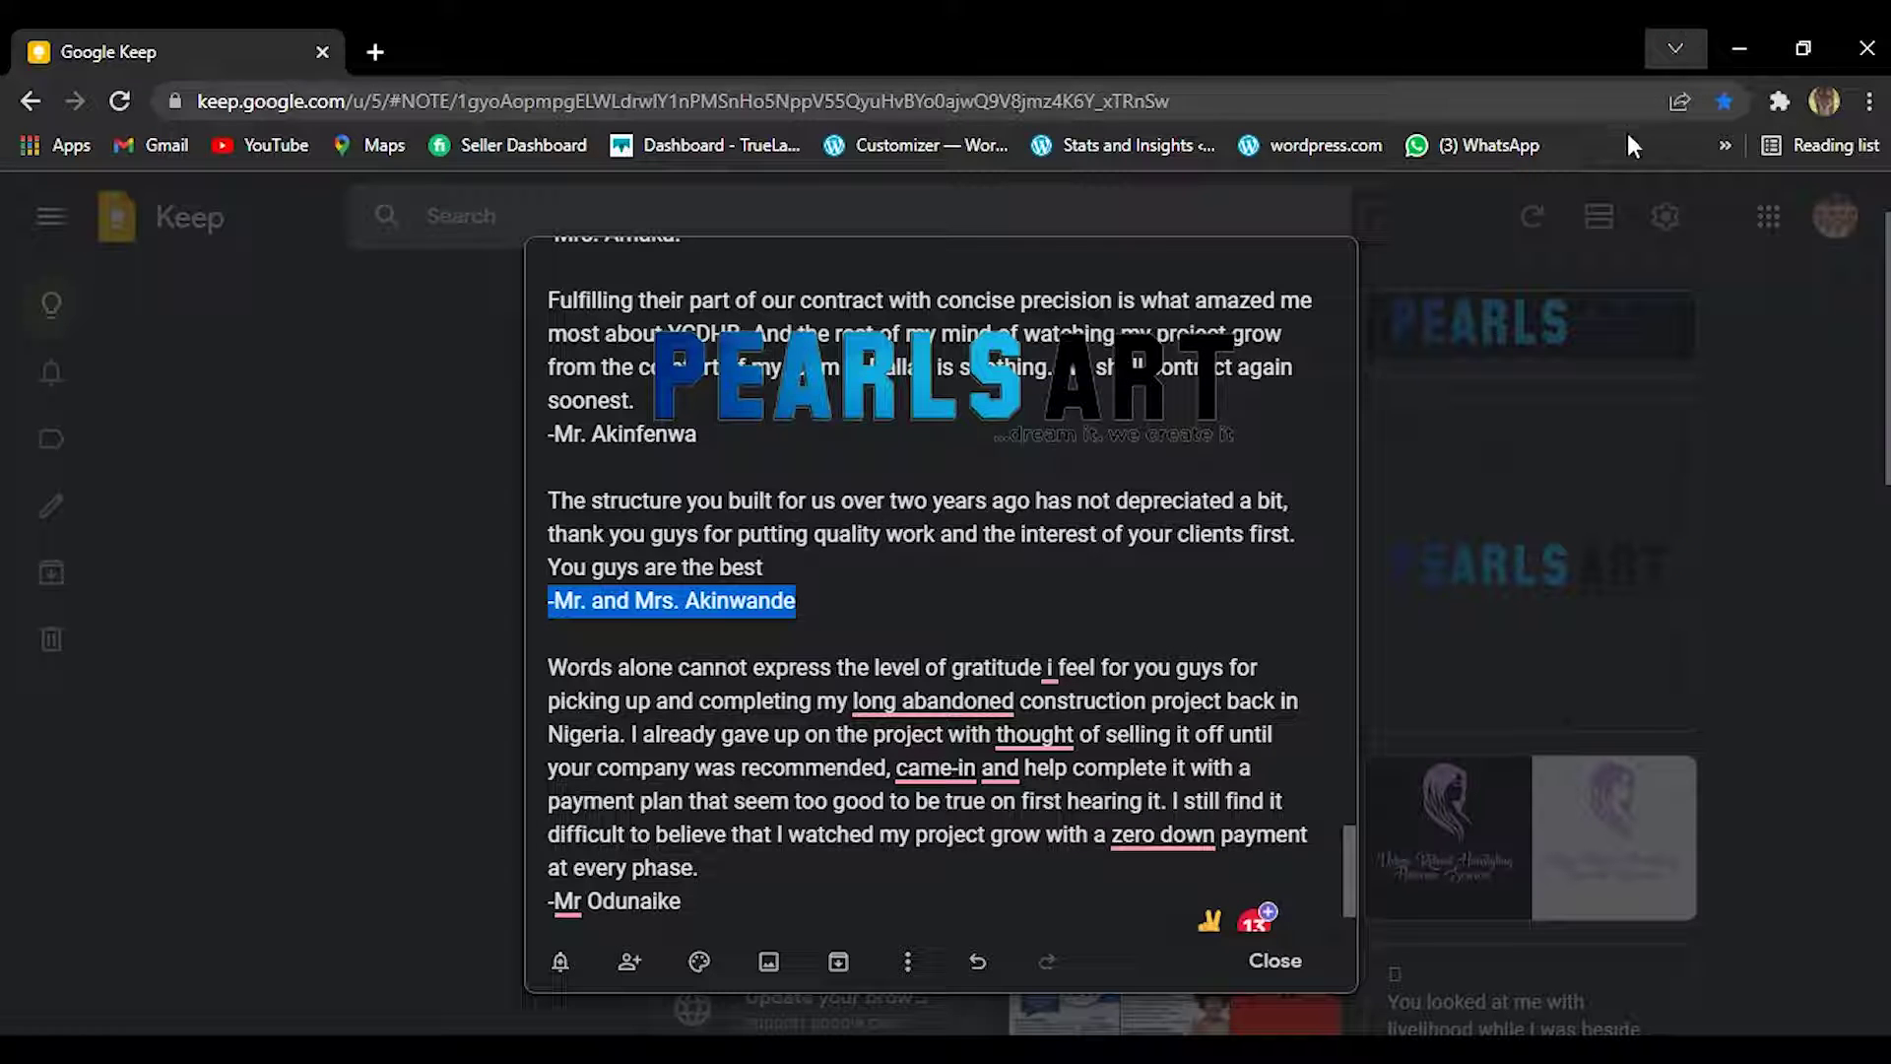
# Return to the WordPress page editor tab using Chrome's tab search.
pyautogui.click(1671, 51)
pyautogui.click(1671, 51)
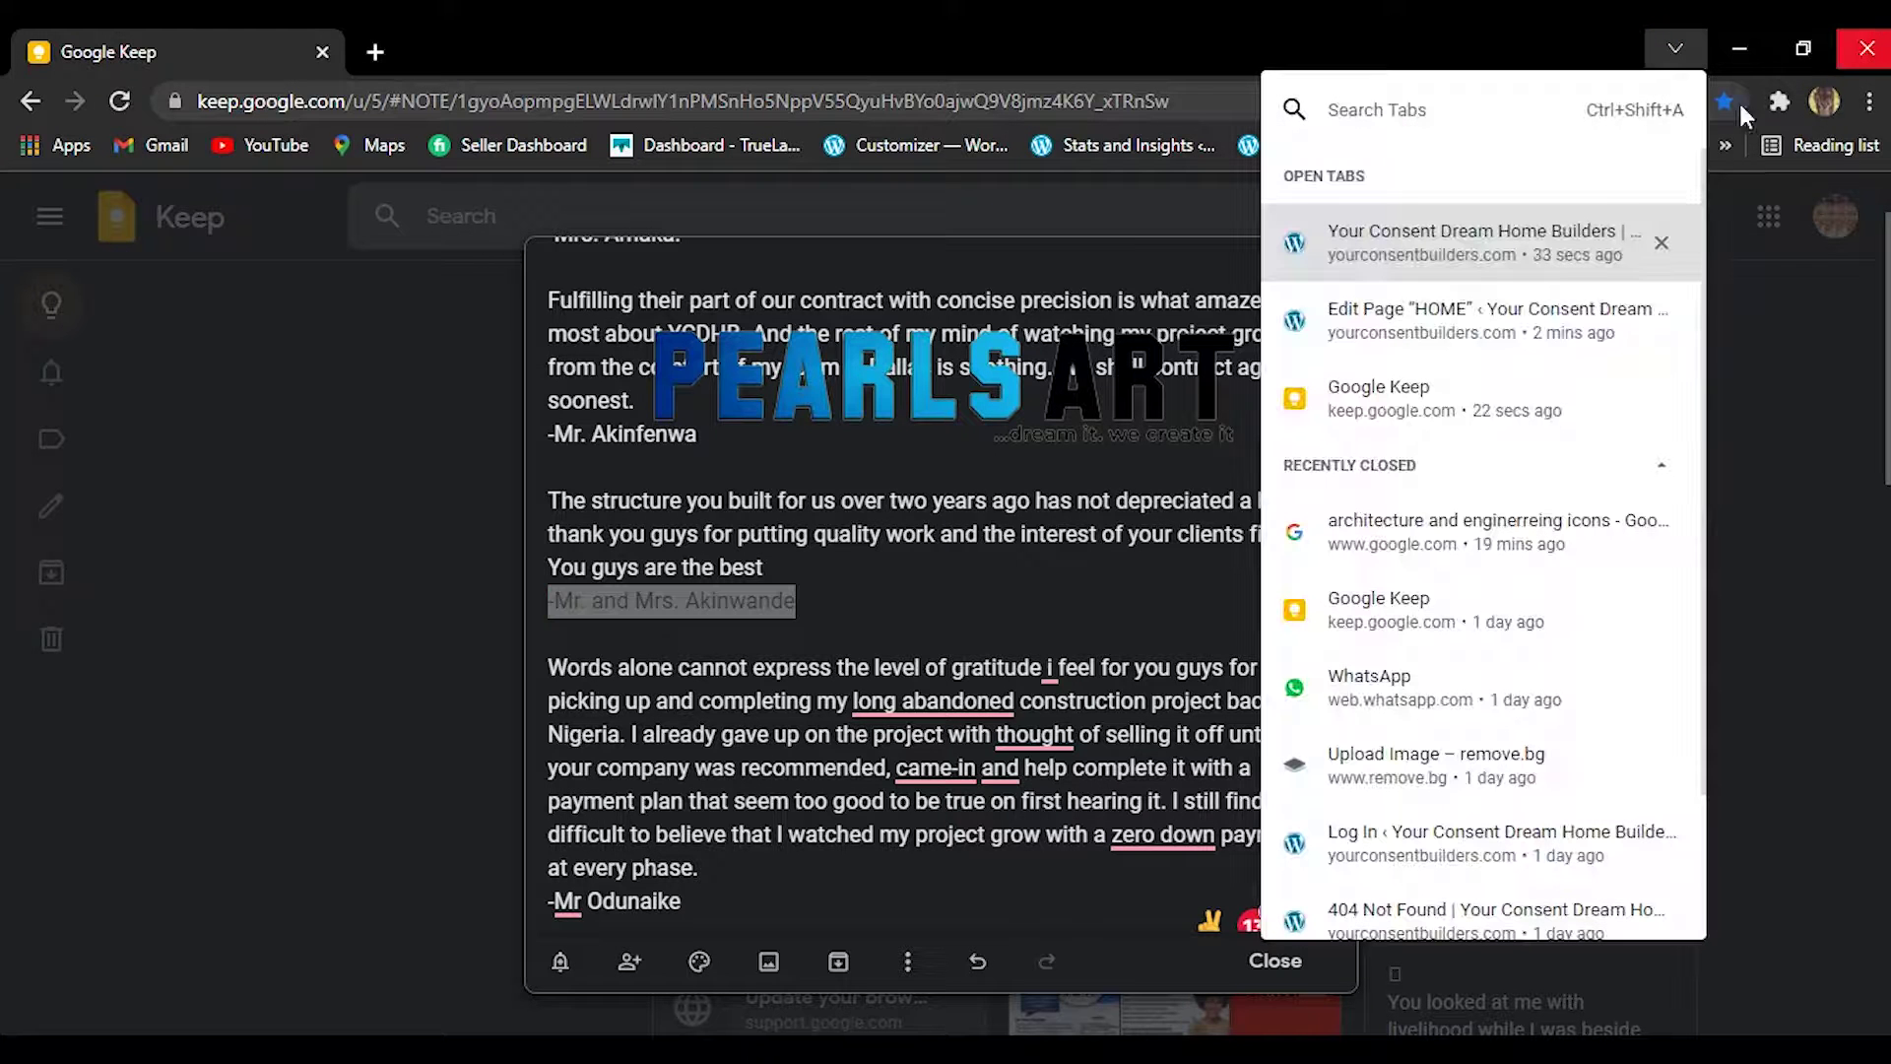
pyautogui.click(1481, 268)
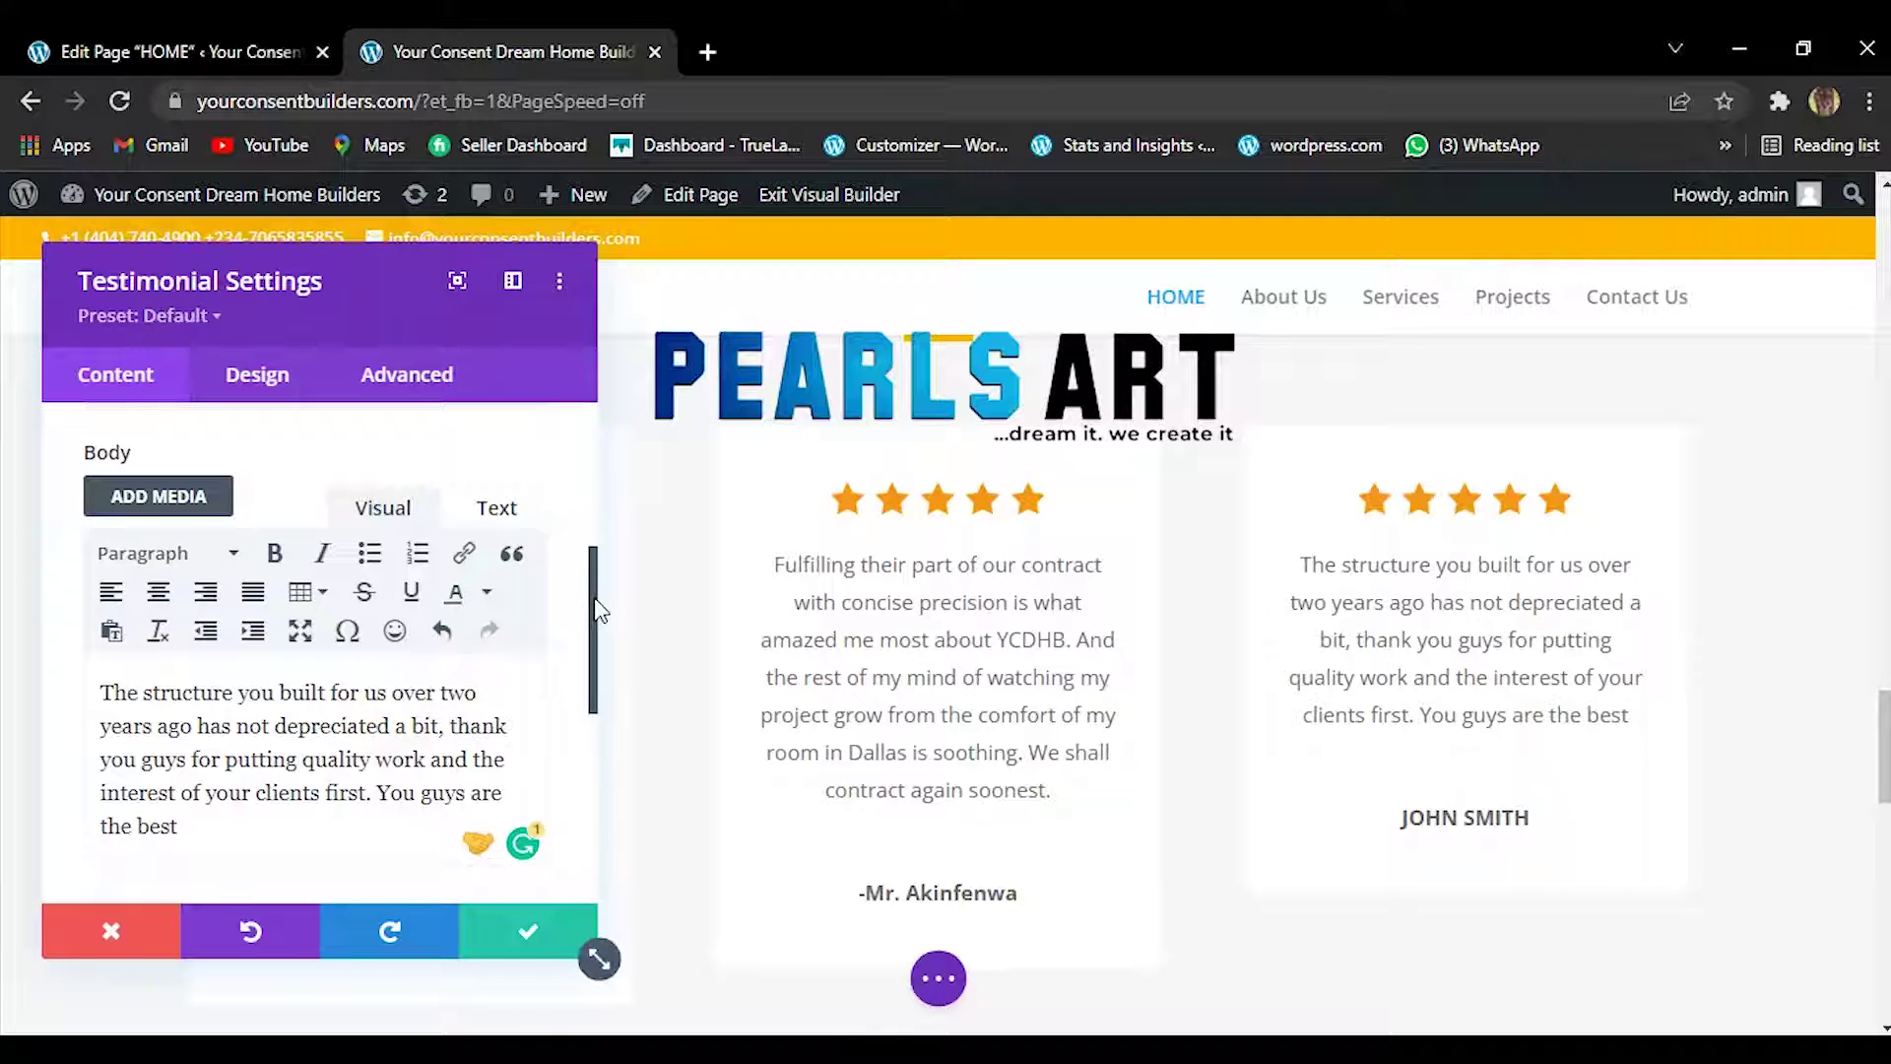
# Replace the JOHN SMITH author placeholder with the pasted client names.
pyautogui.moveTo(597, 599); pyautogui.dragTo(591, 455)
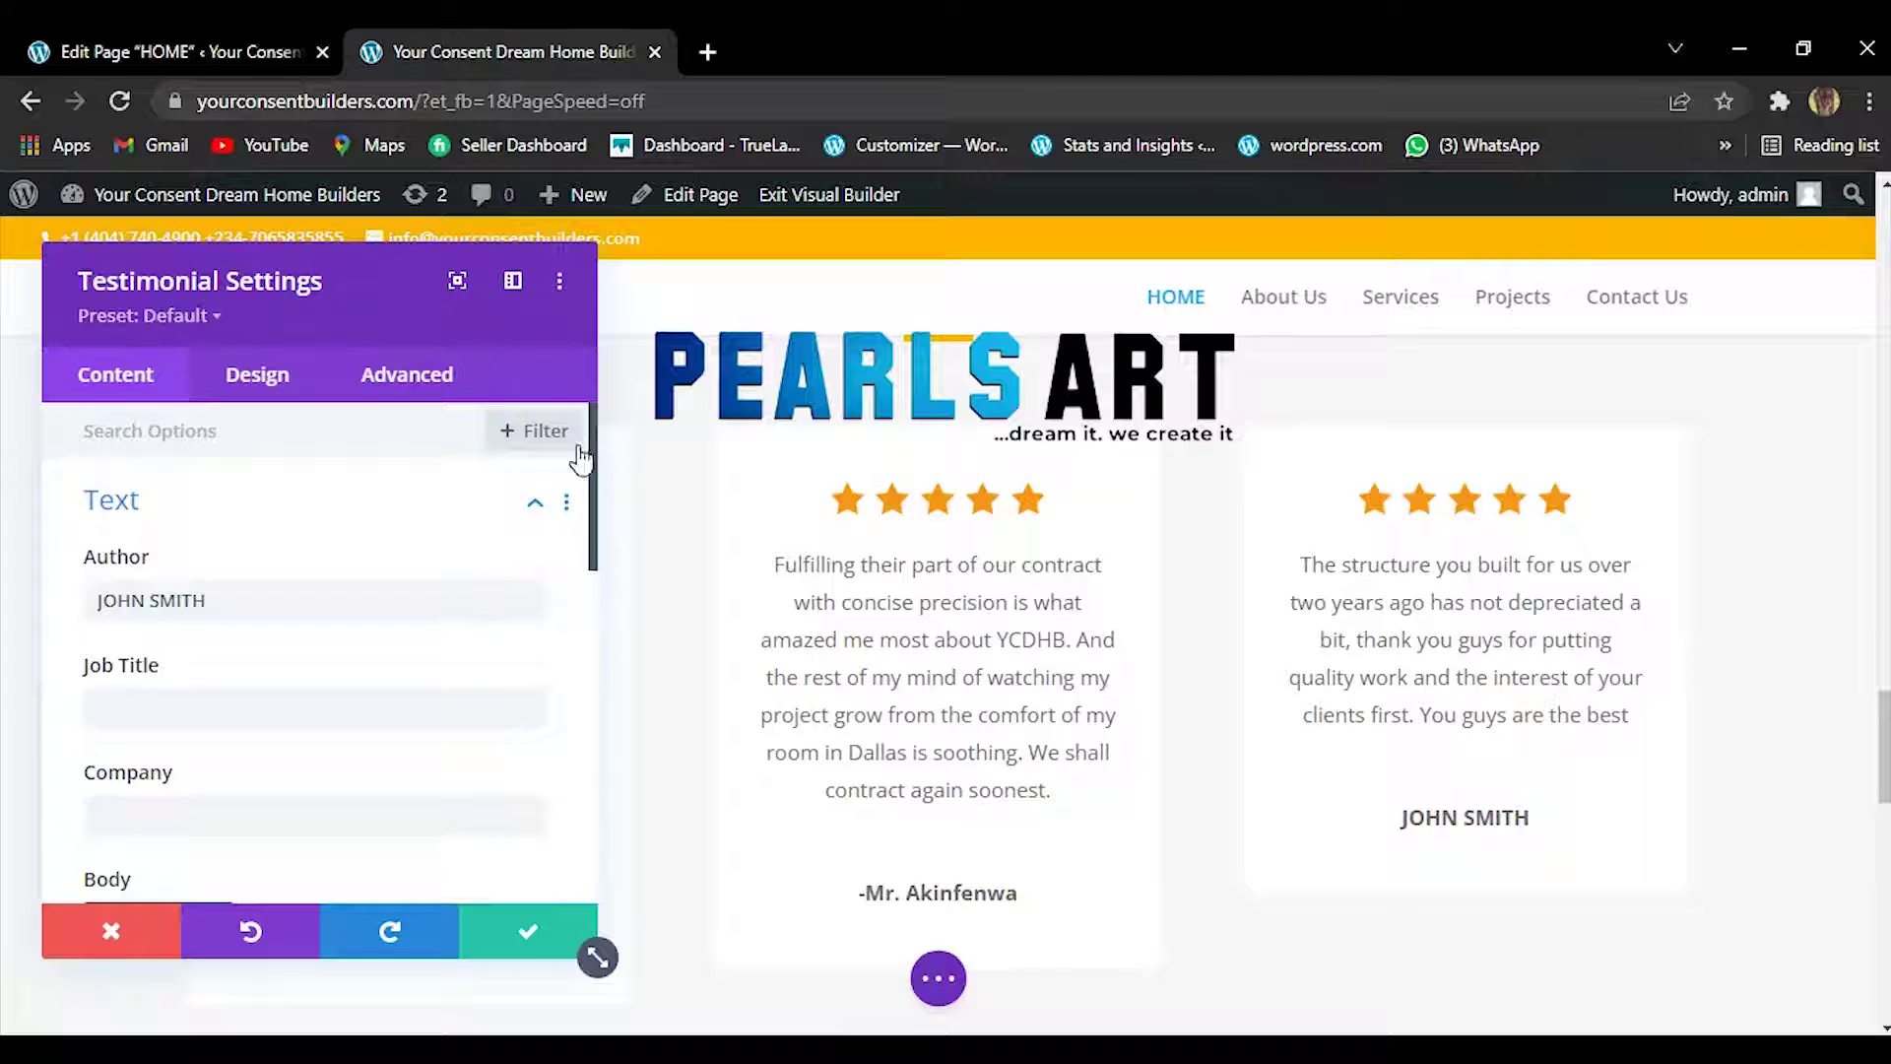
pyautogui.tripleClick(279, 599)
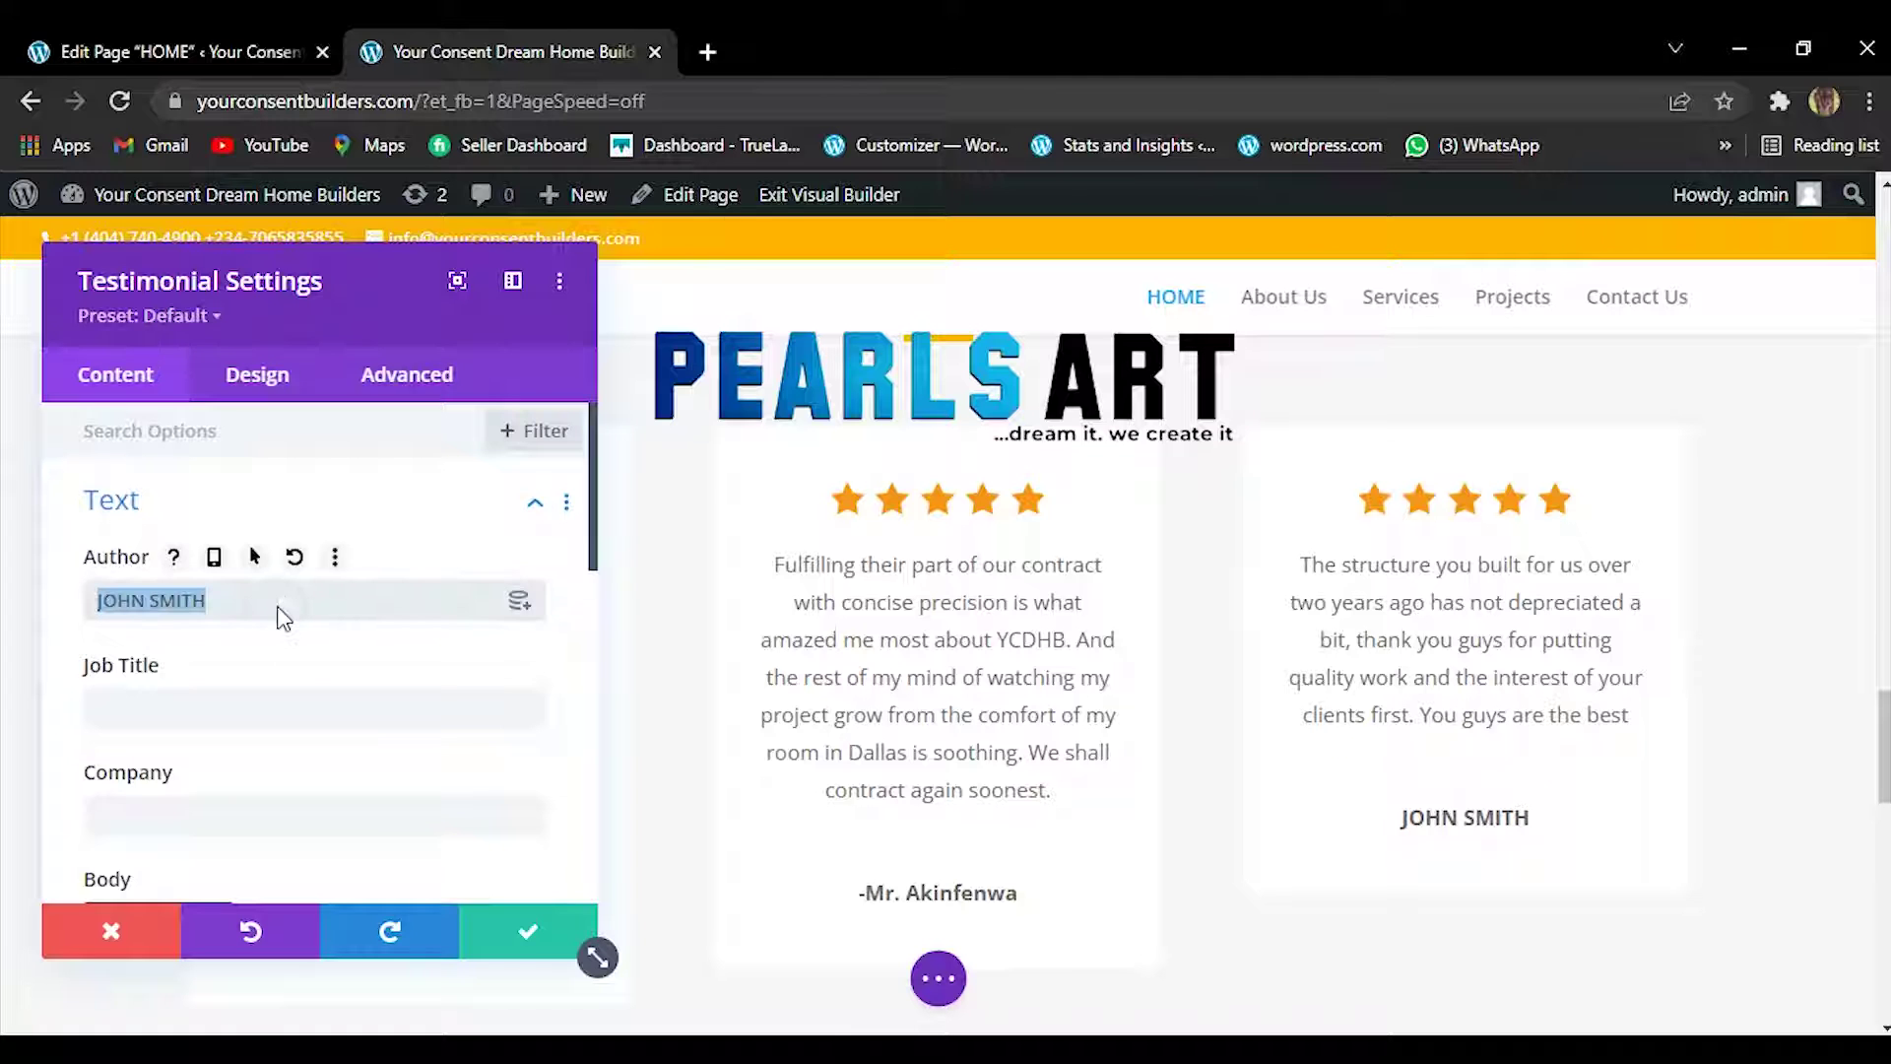
pyautogui.rightClick(279, 603)
pyautogui.click(434, 307)
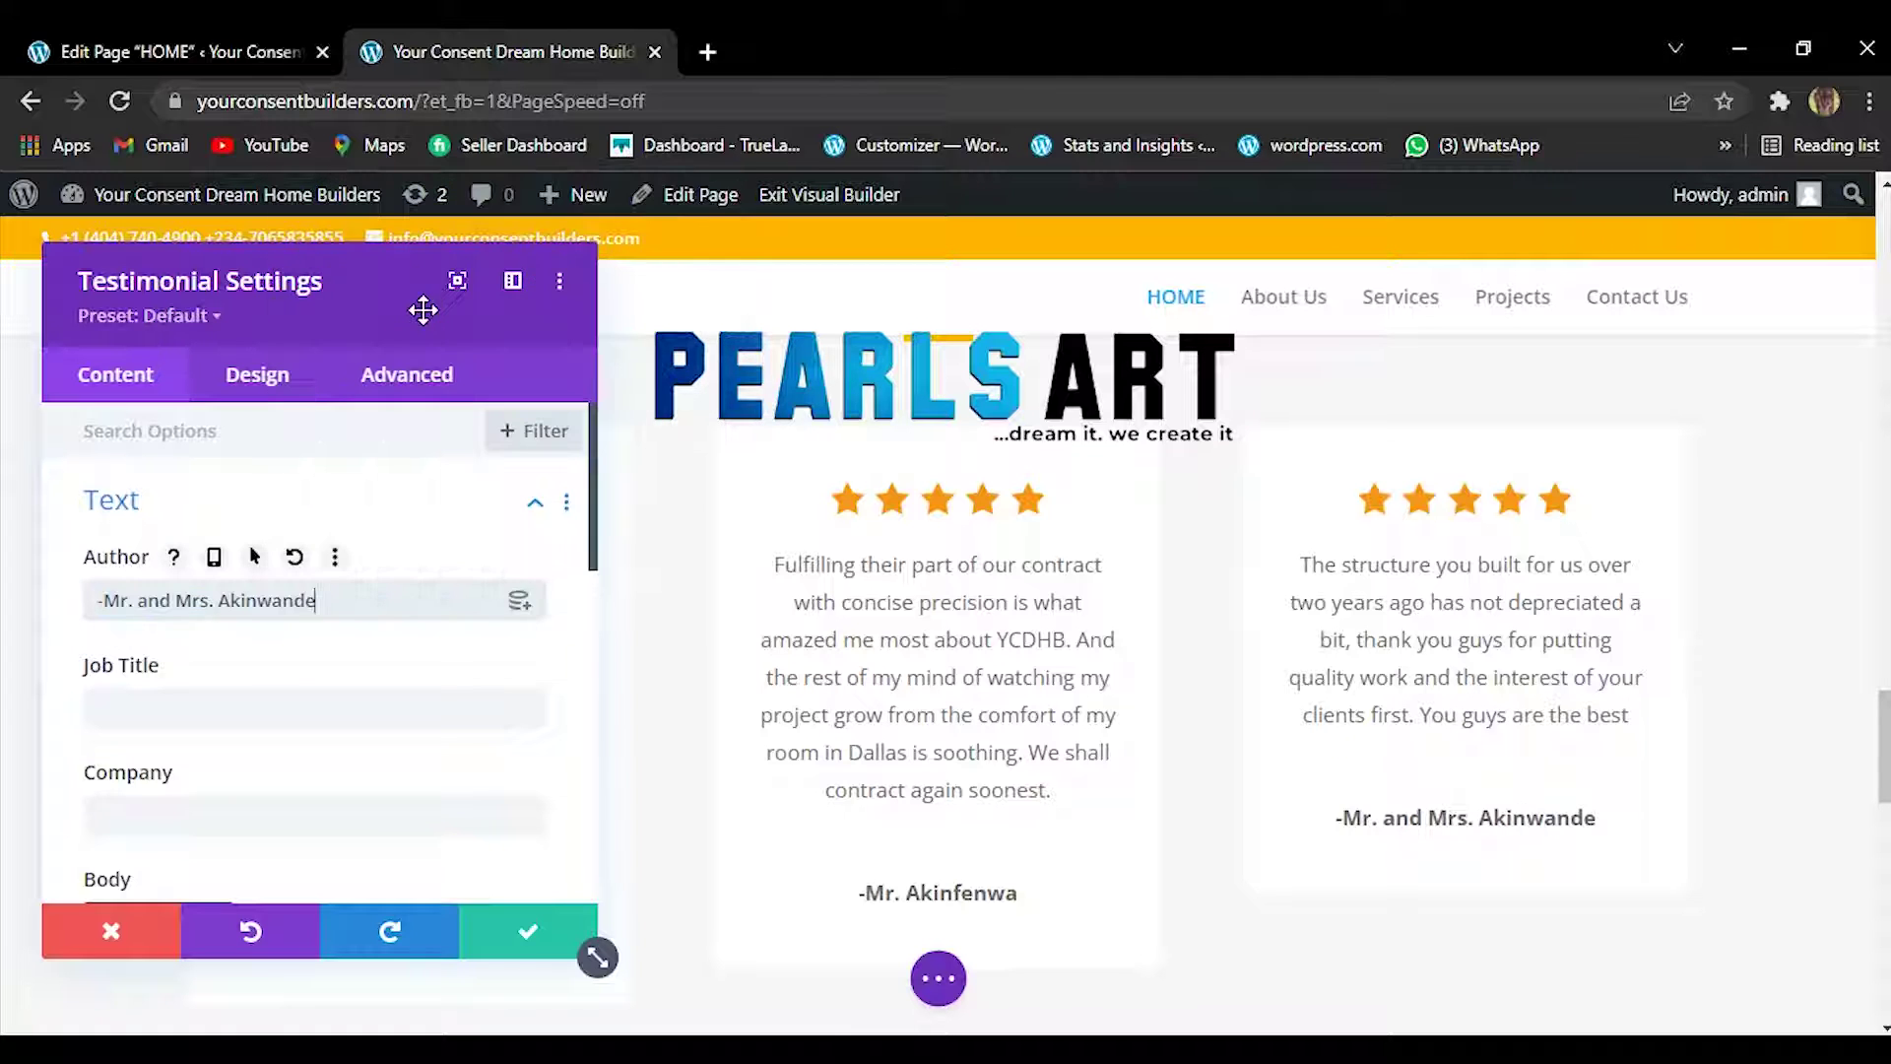
# Apply the third testimonial's settings and save the homepage.
pyautogui.click(525, 944)
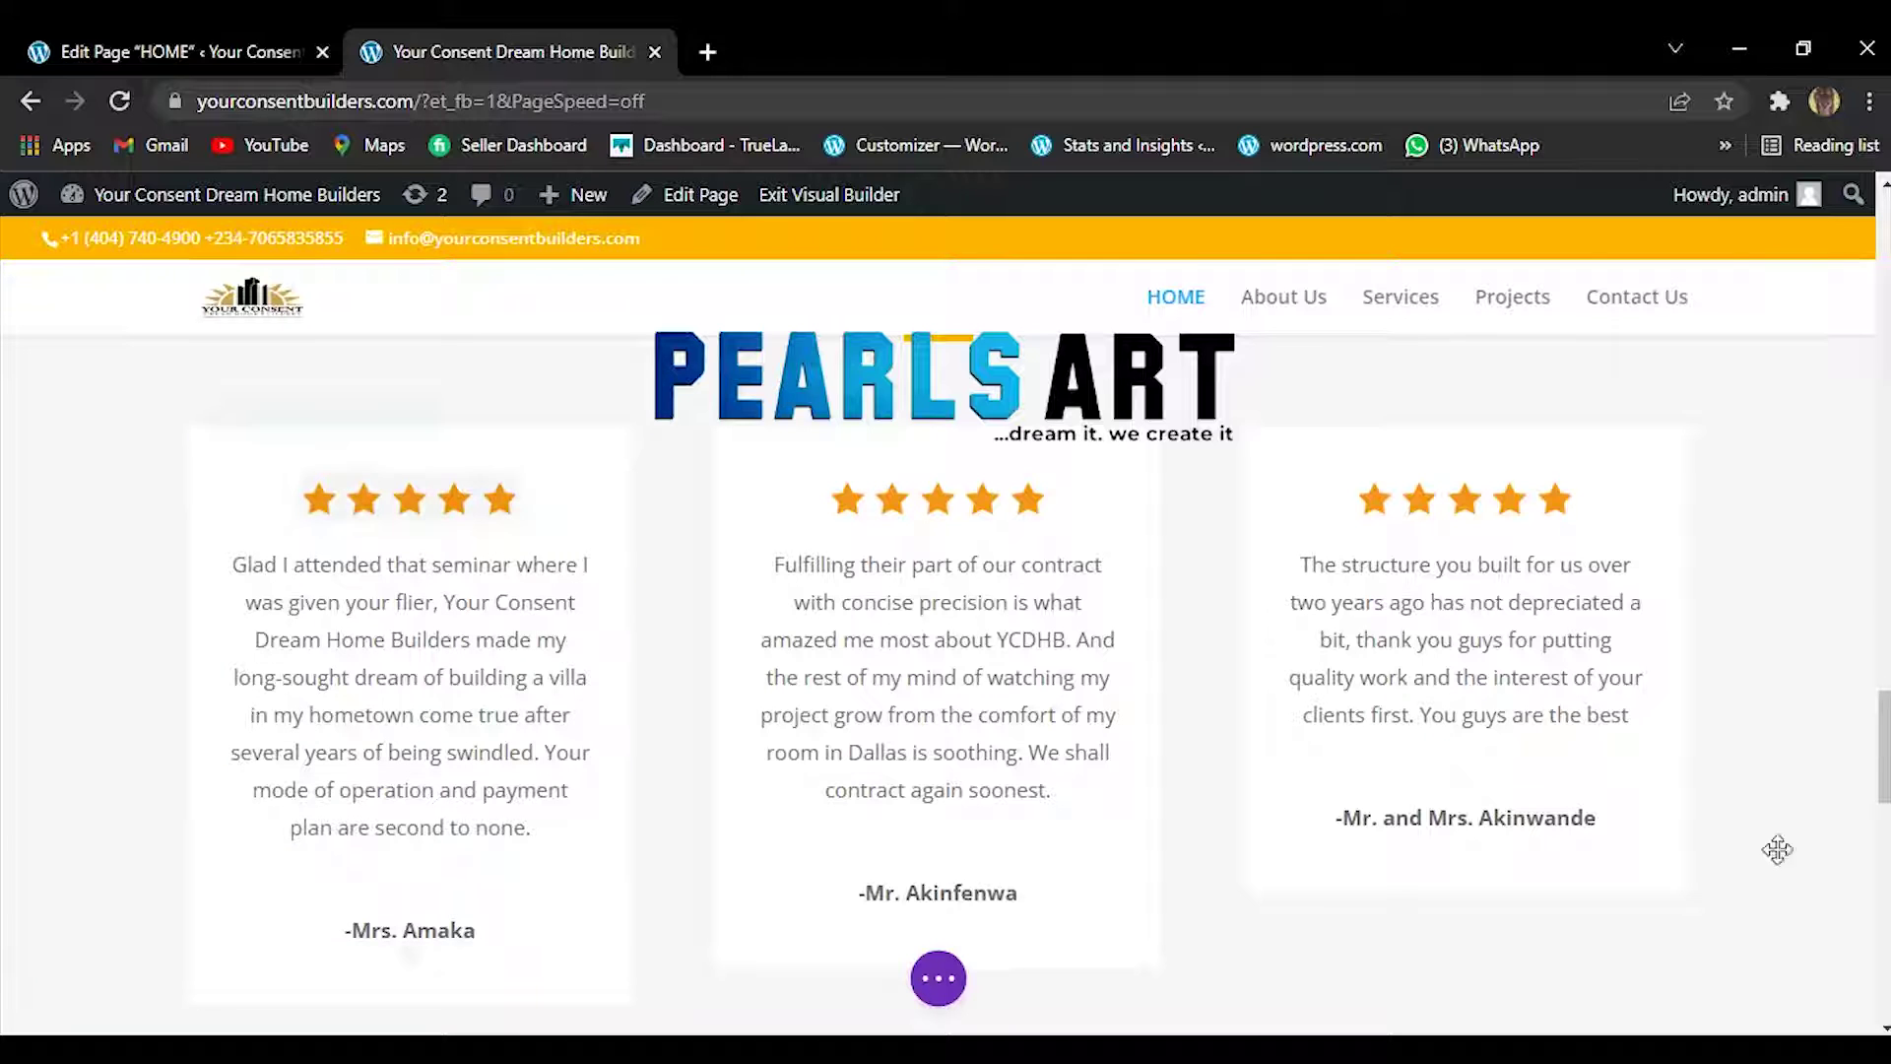
pyautogui.click(938, 980)
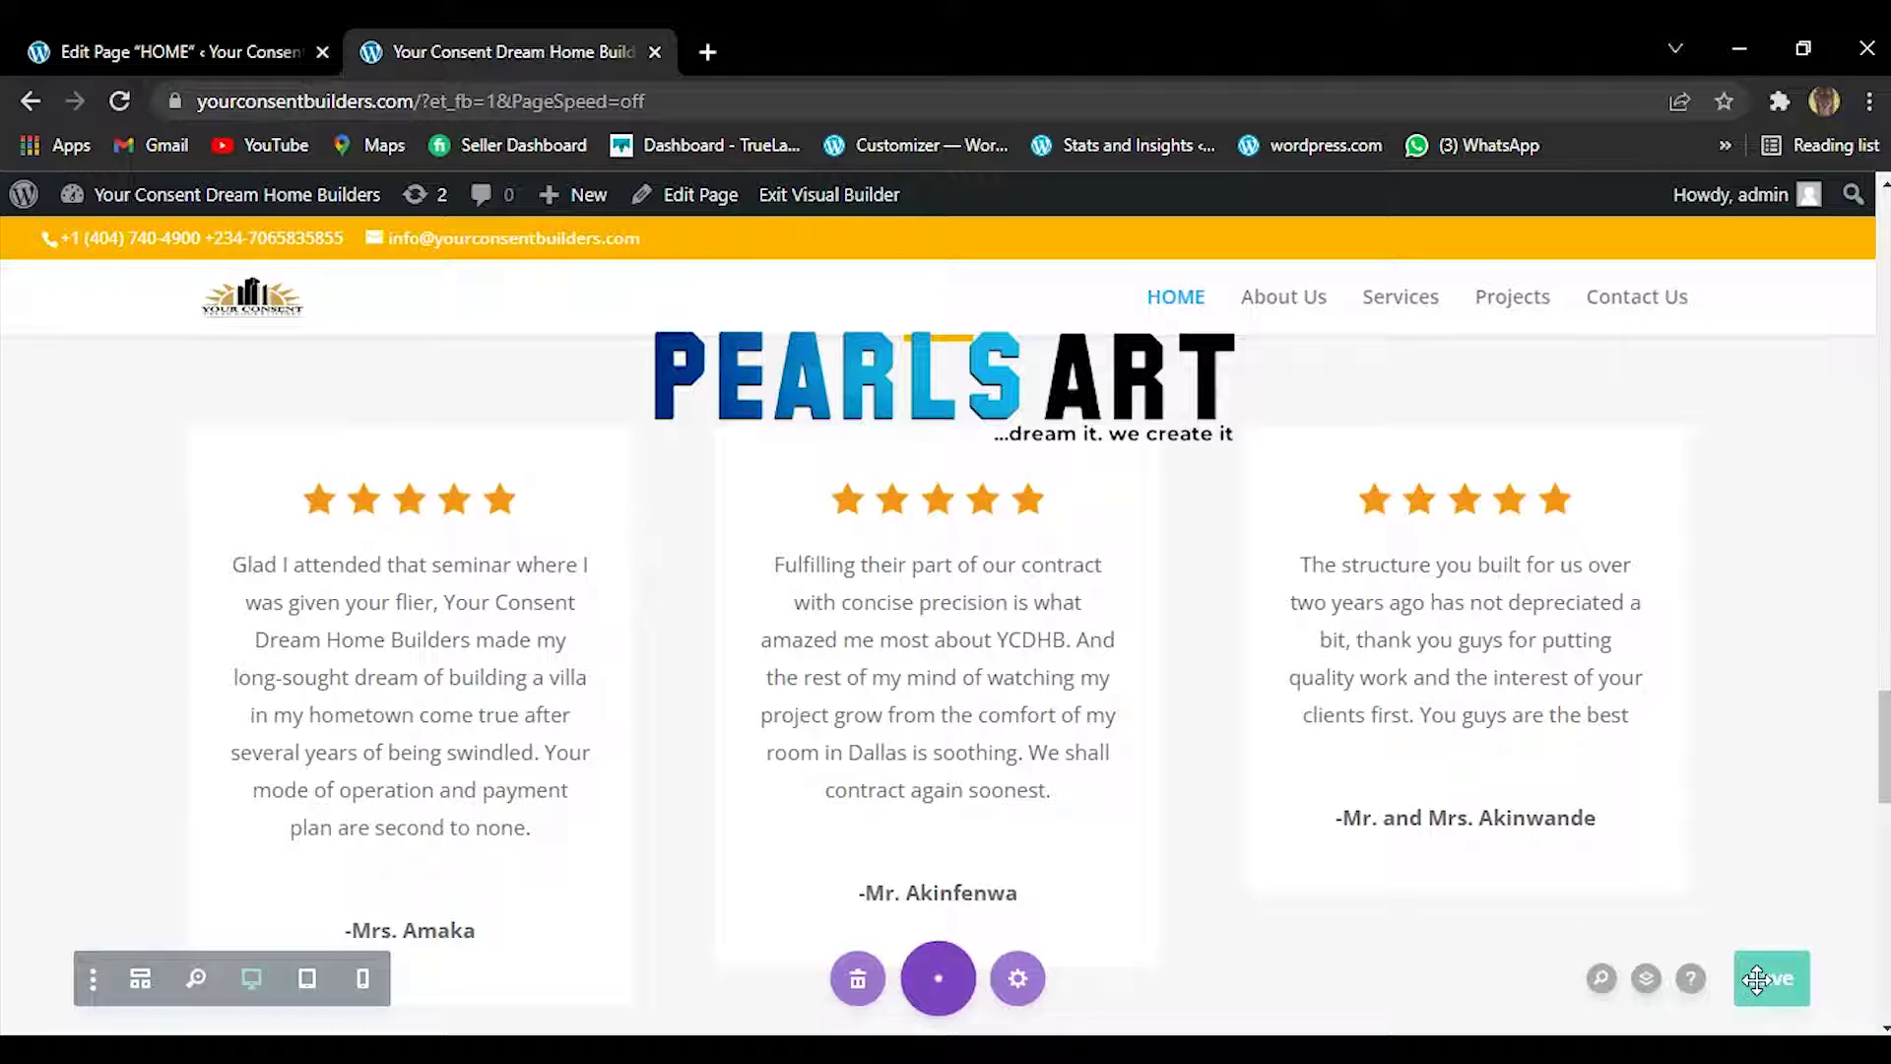
pyautogui.click(1774, 985)
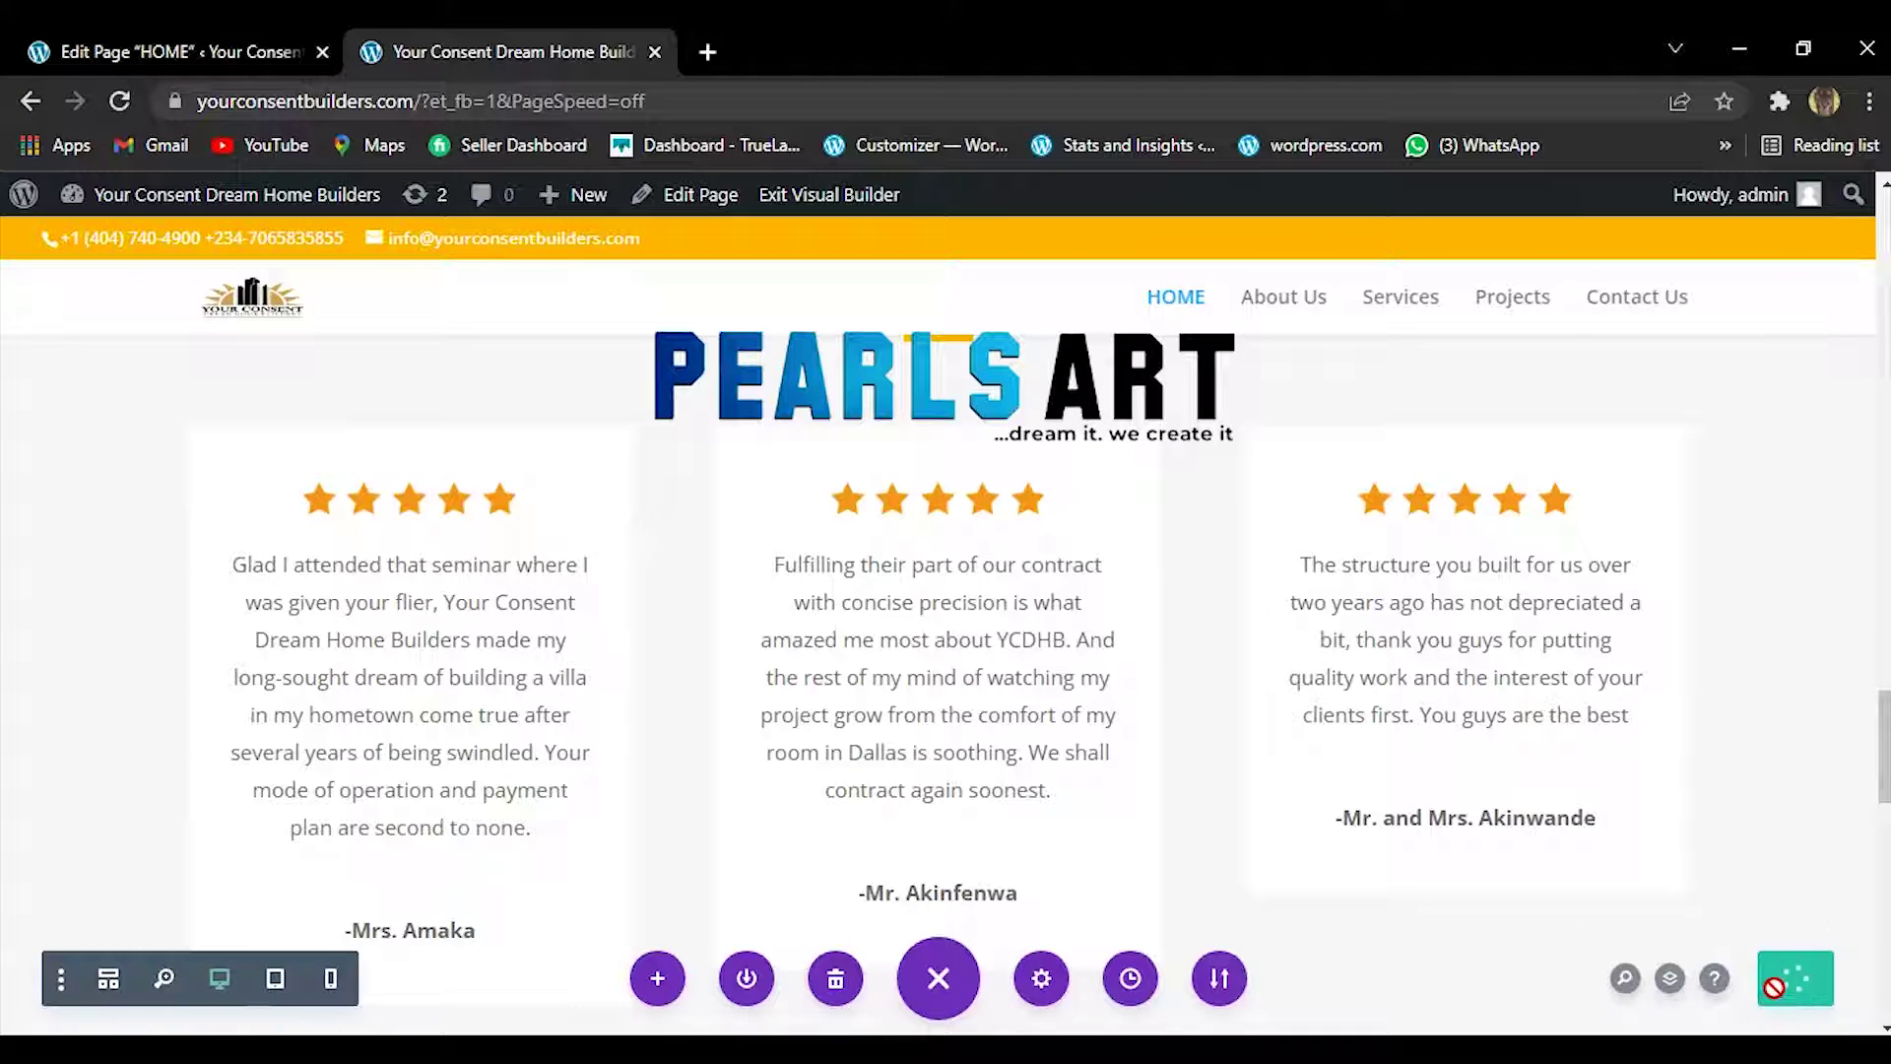
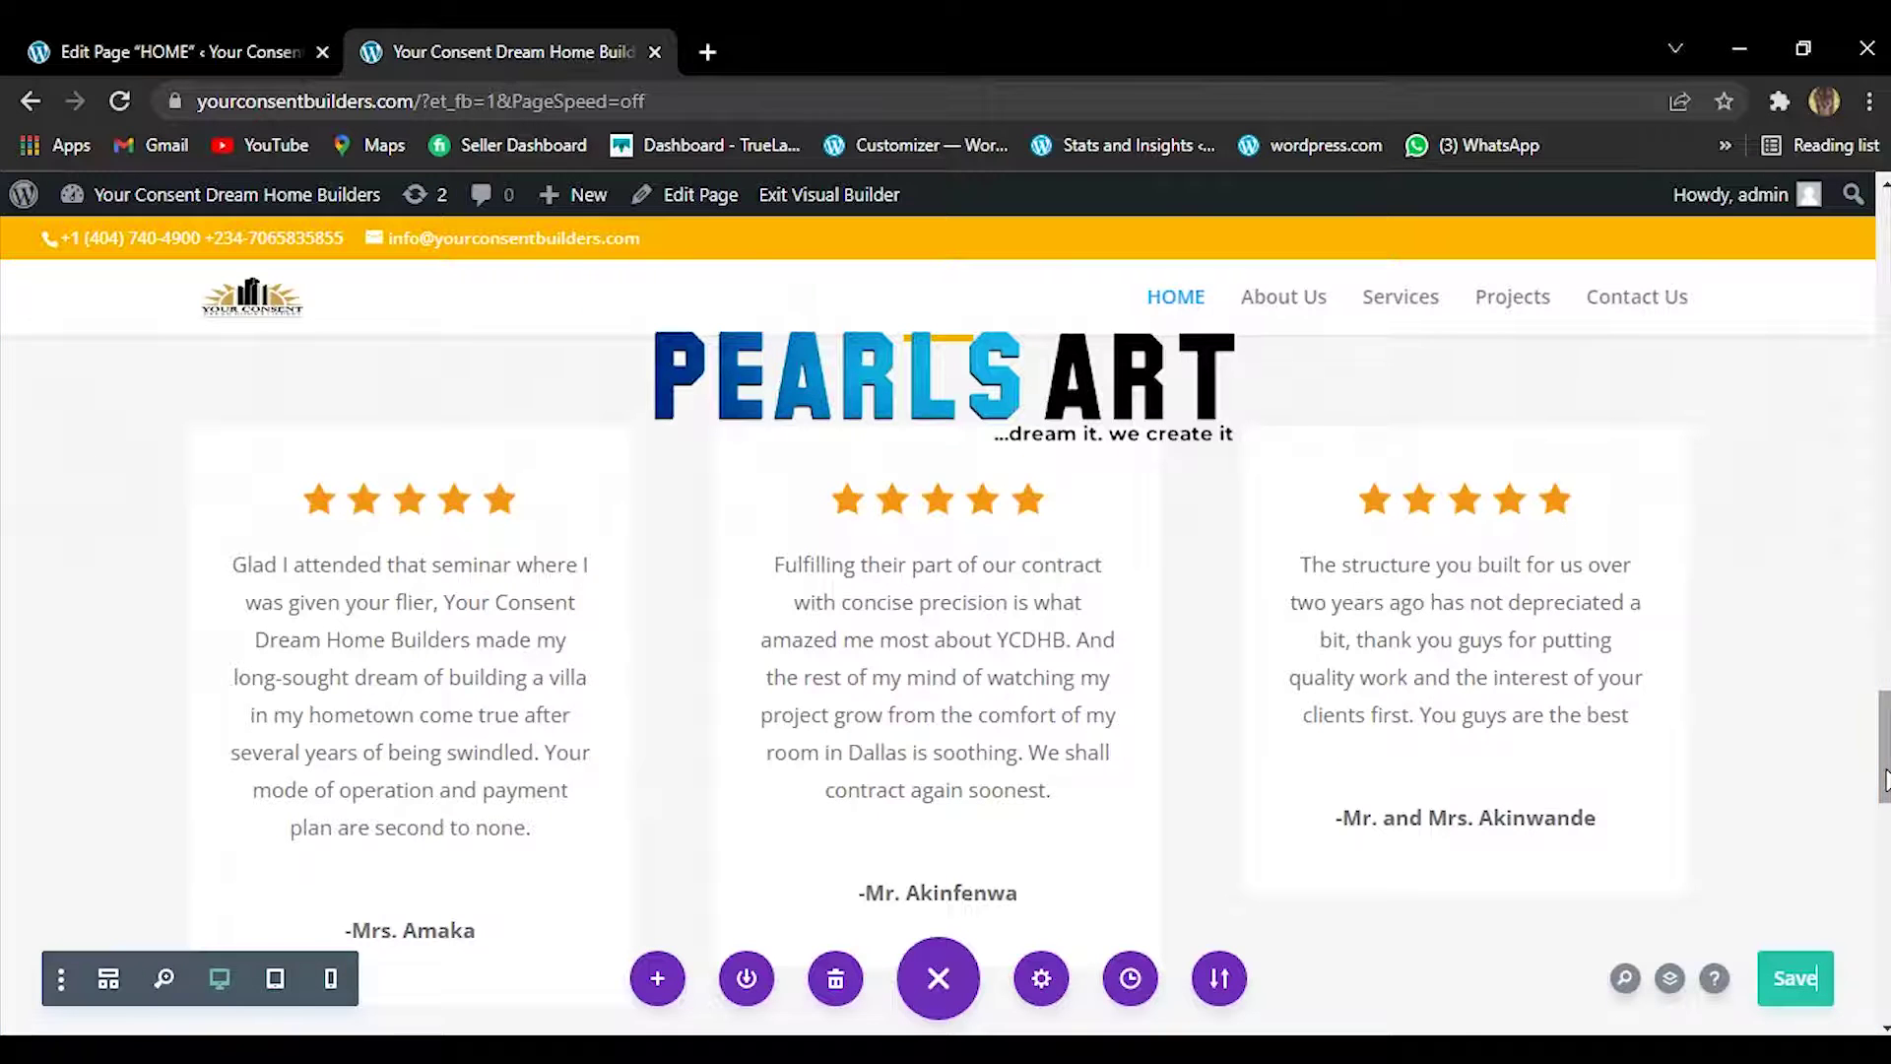
# Scroll from the Client Testimonials heading down to the homepage's Contact Us section.
pyautogui.moveTo(1881, 778); pyautogui.dragTo(1881, 739)
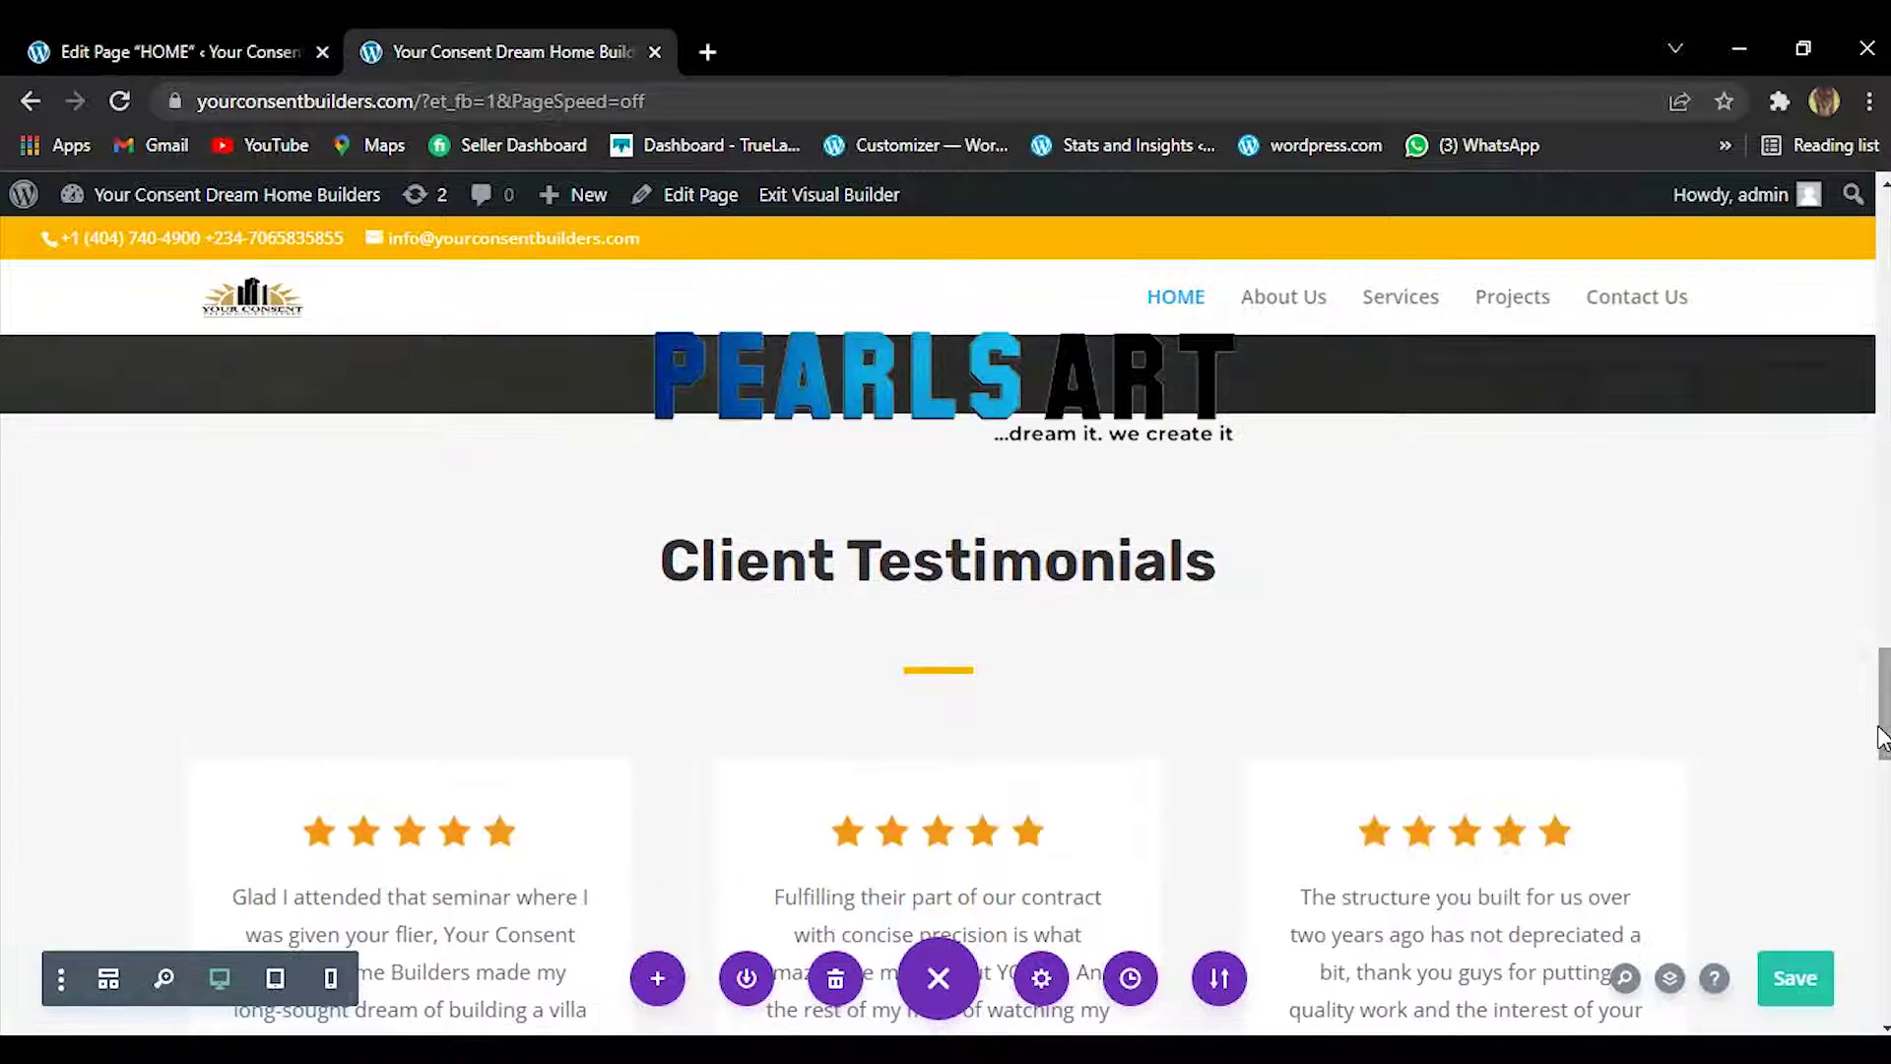
pyautogui.click(1043, 581)
pyautogui.moveTo(1885, 704); pyautogui.dragTo(1870, 887)
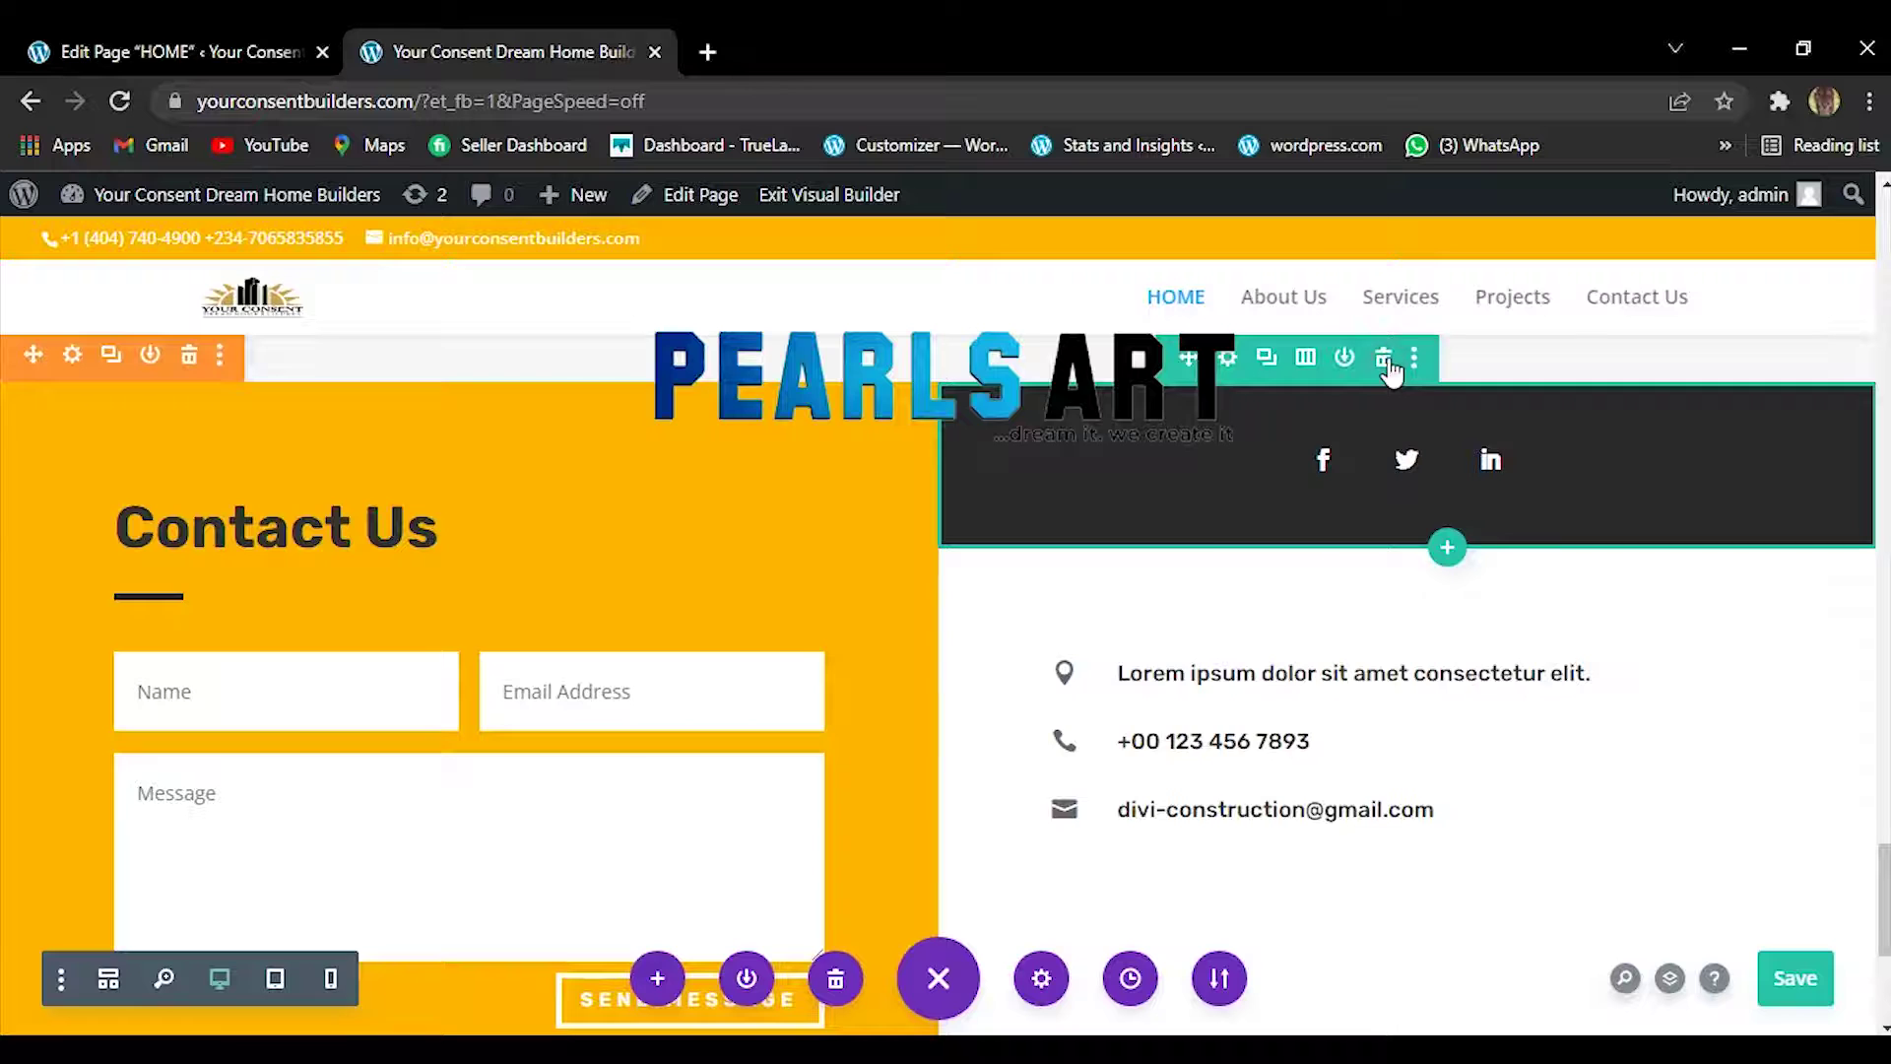
# Delete the dark social-icons row and replace the placeholder e-mail title with the company's info address.
pyautogui.click(1385, 359)
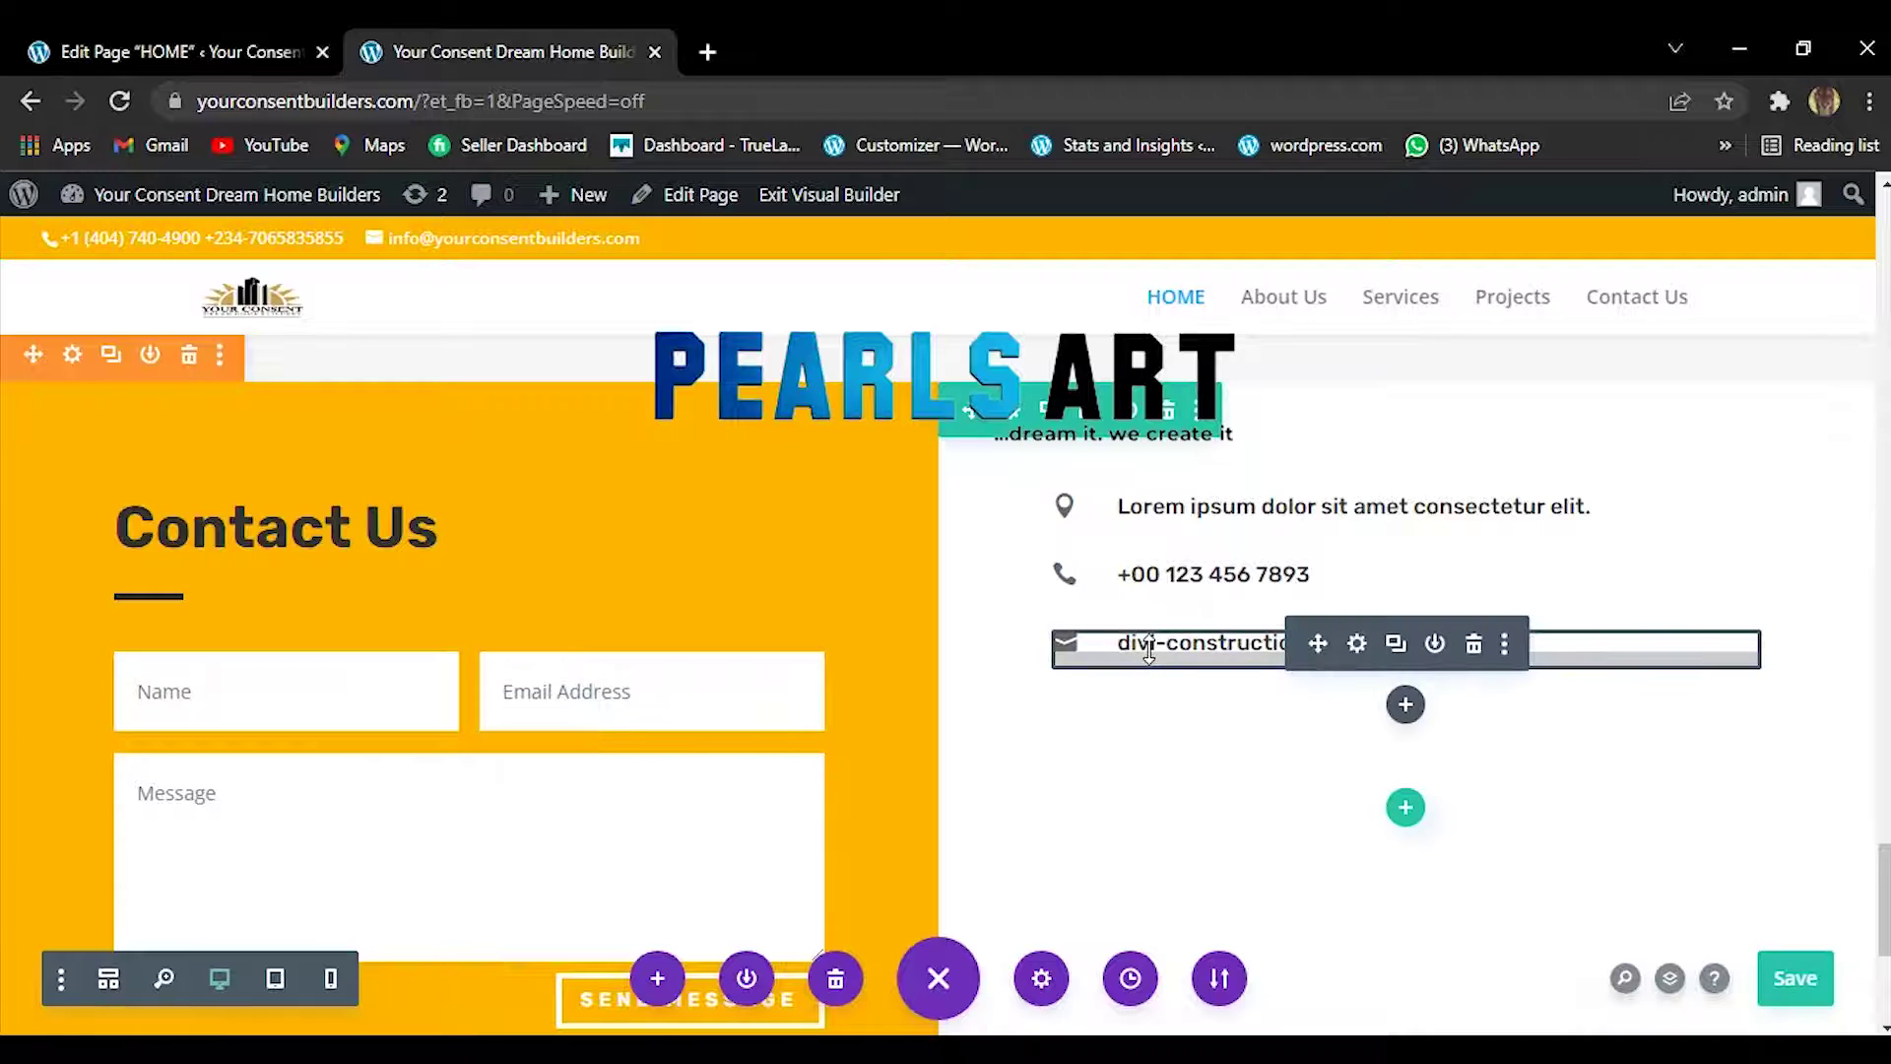
pyautogui.click(1356, 643)
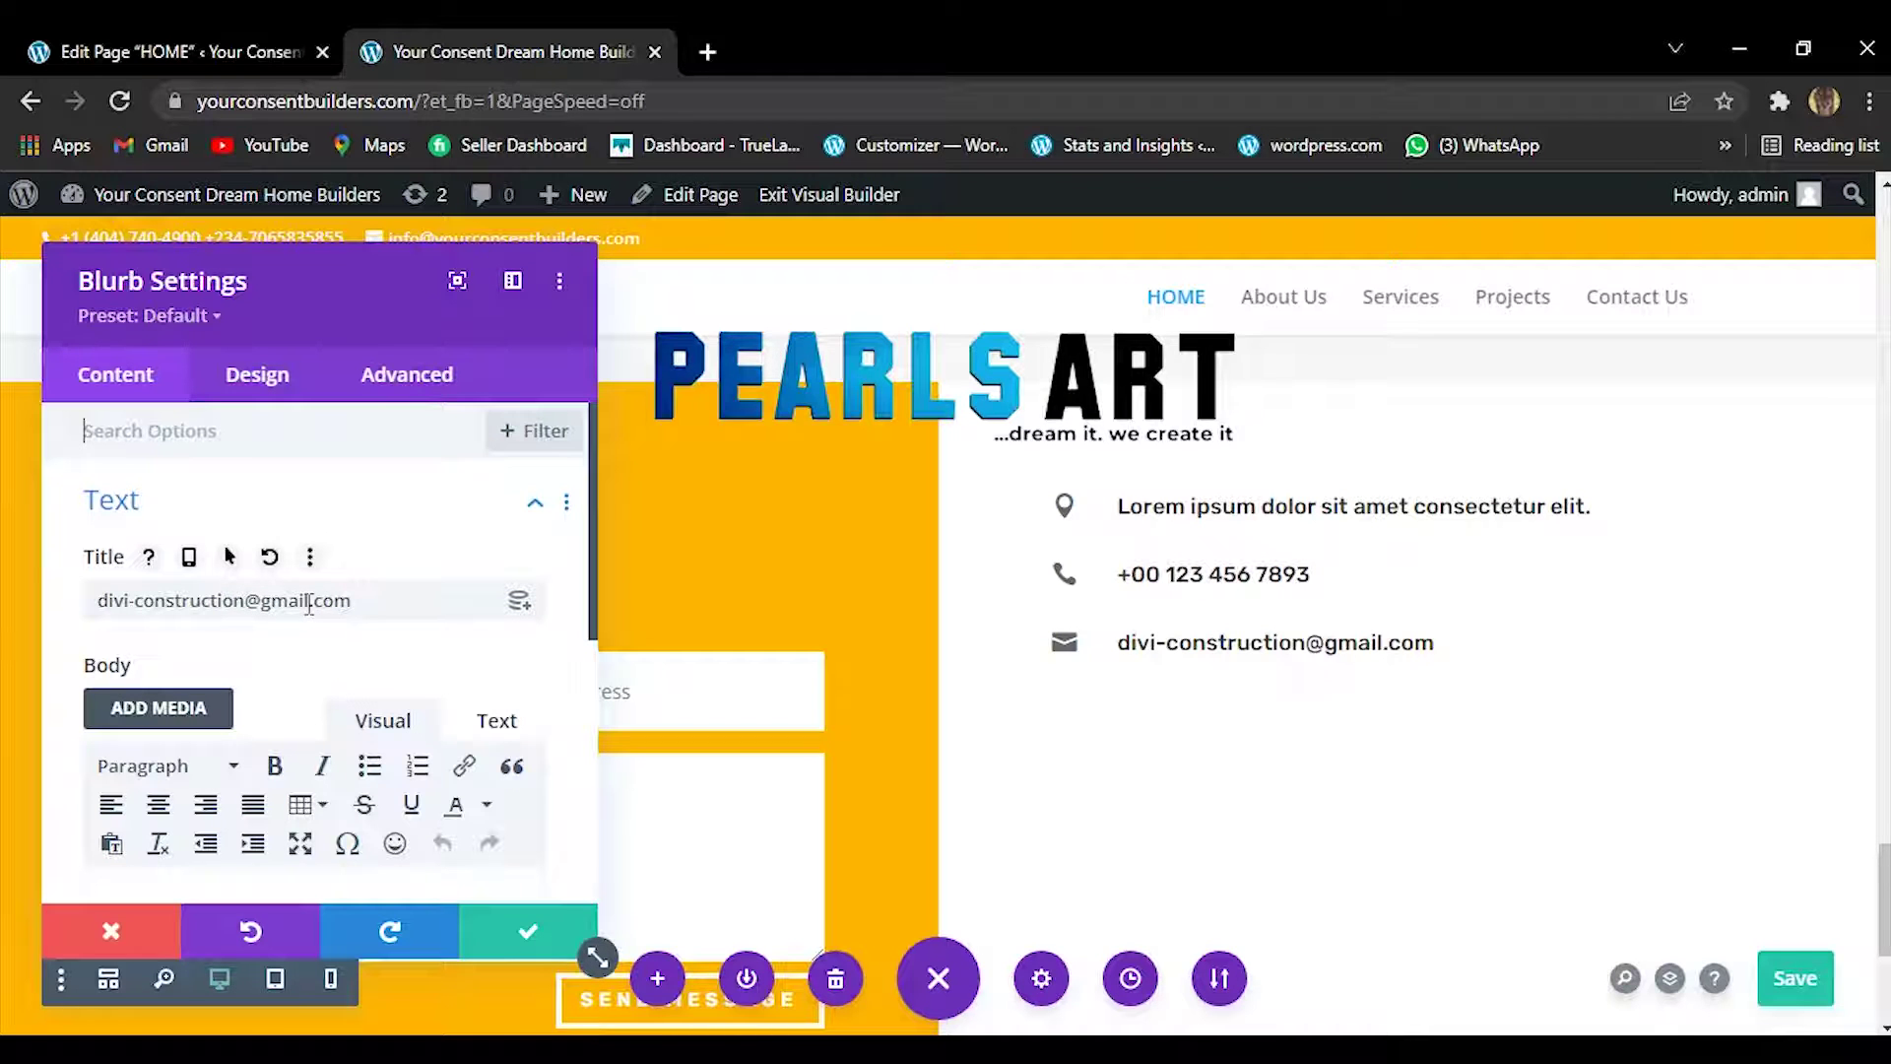
pyautogui.moveTo(309, 604); pyautogui.dragTo(68, 615)
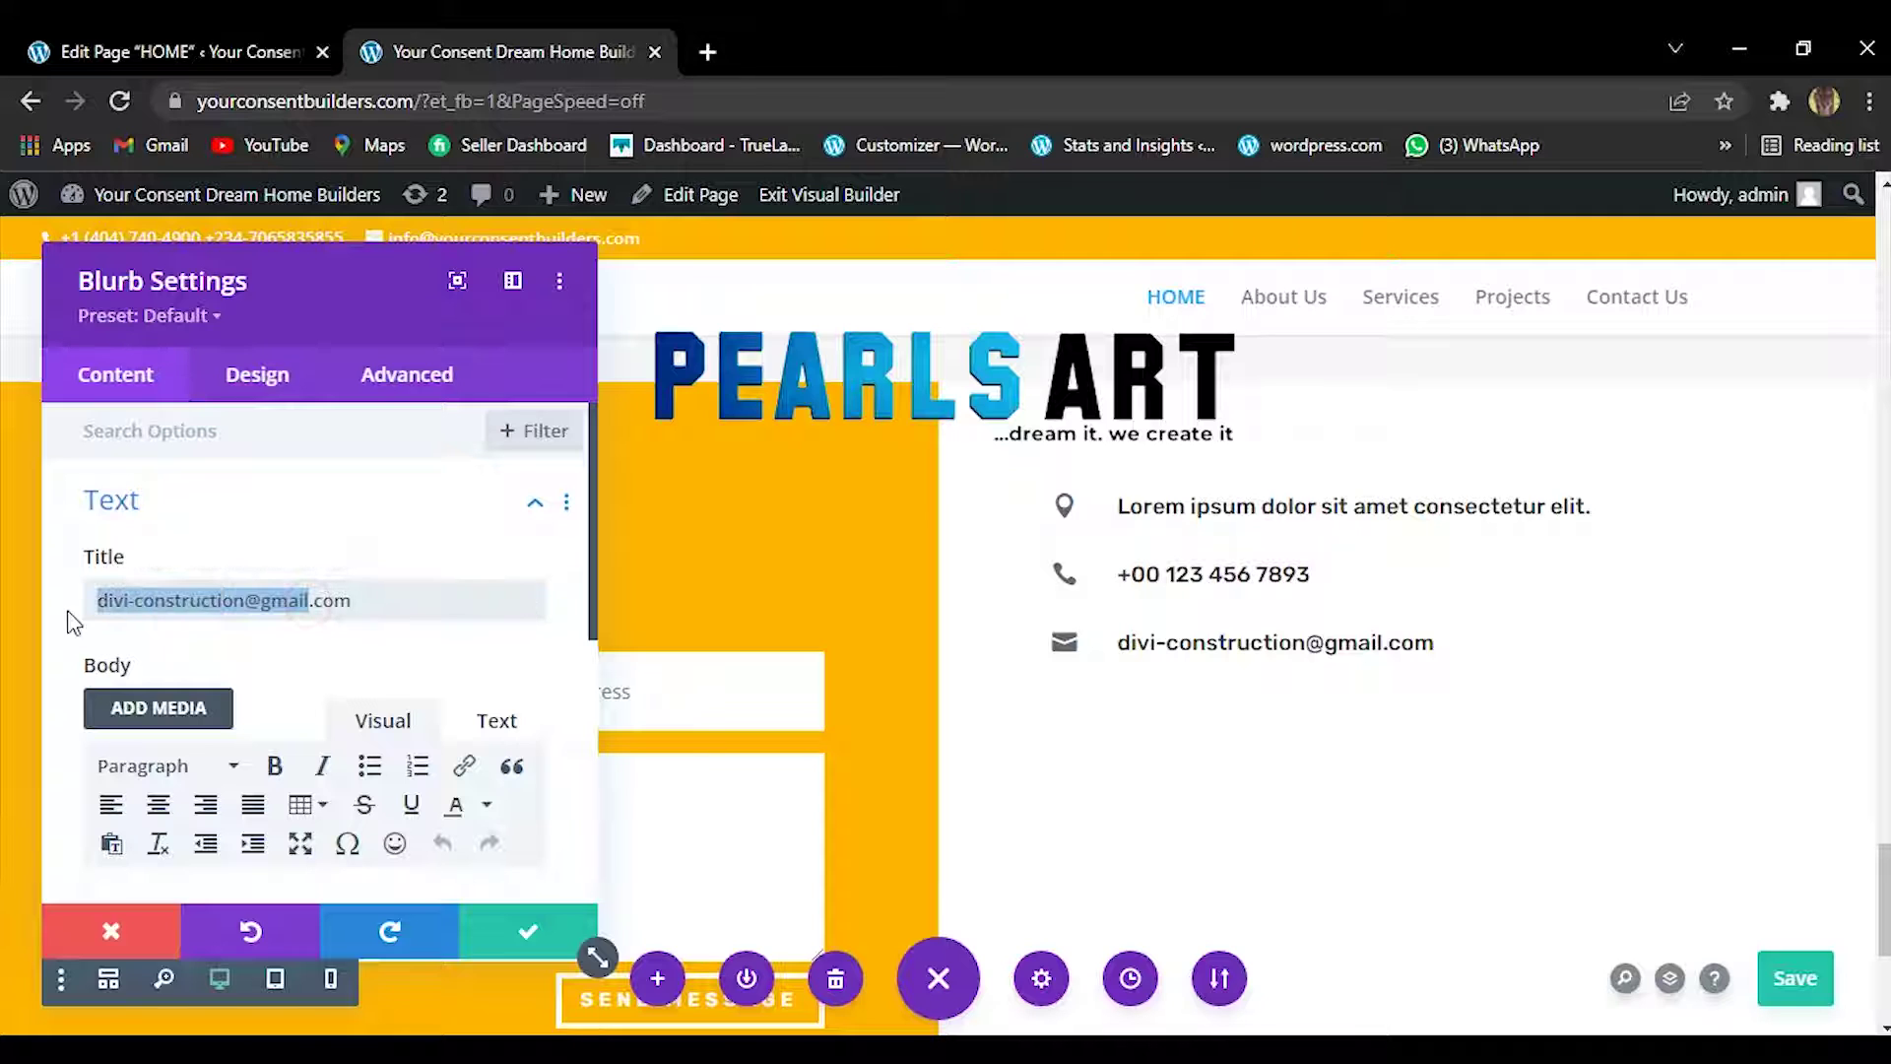
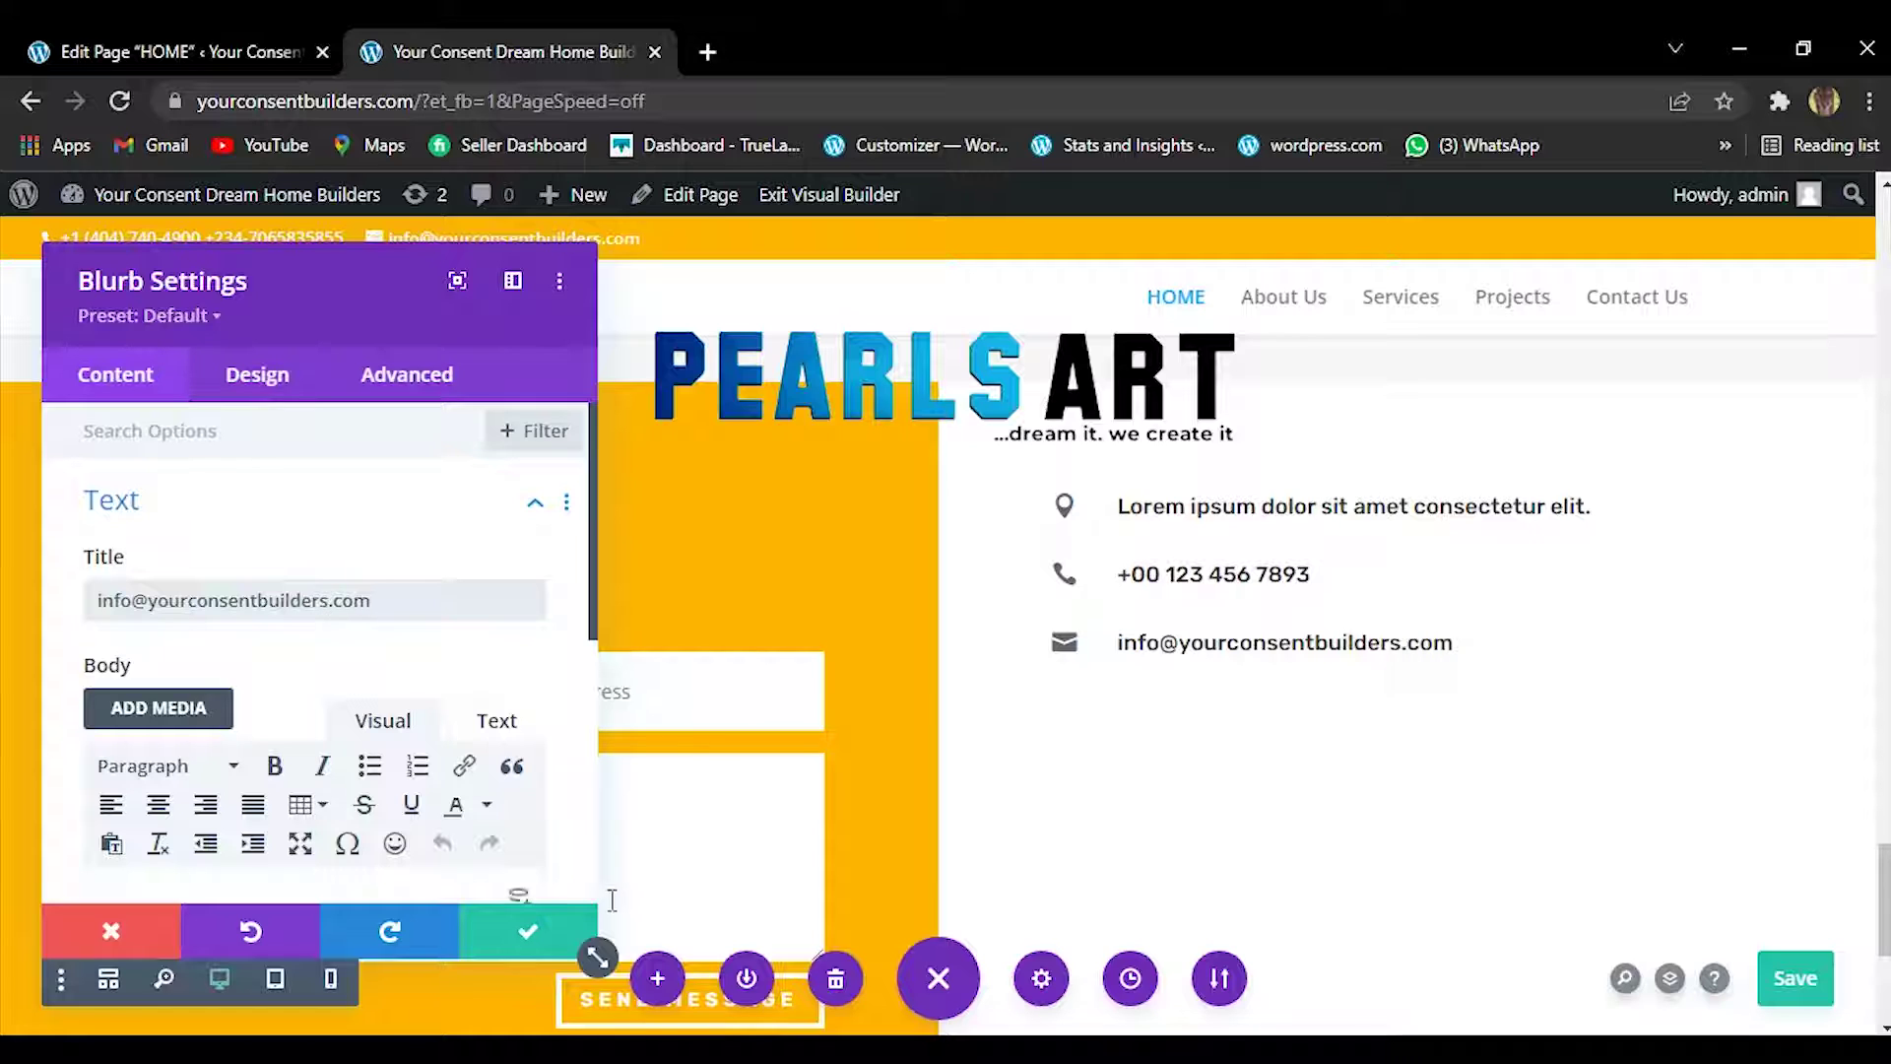
pyautogui.click(518, 932)
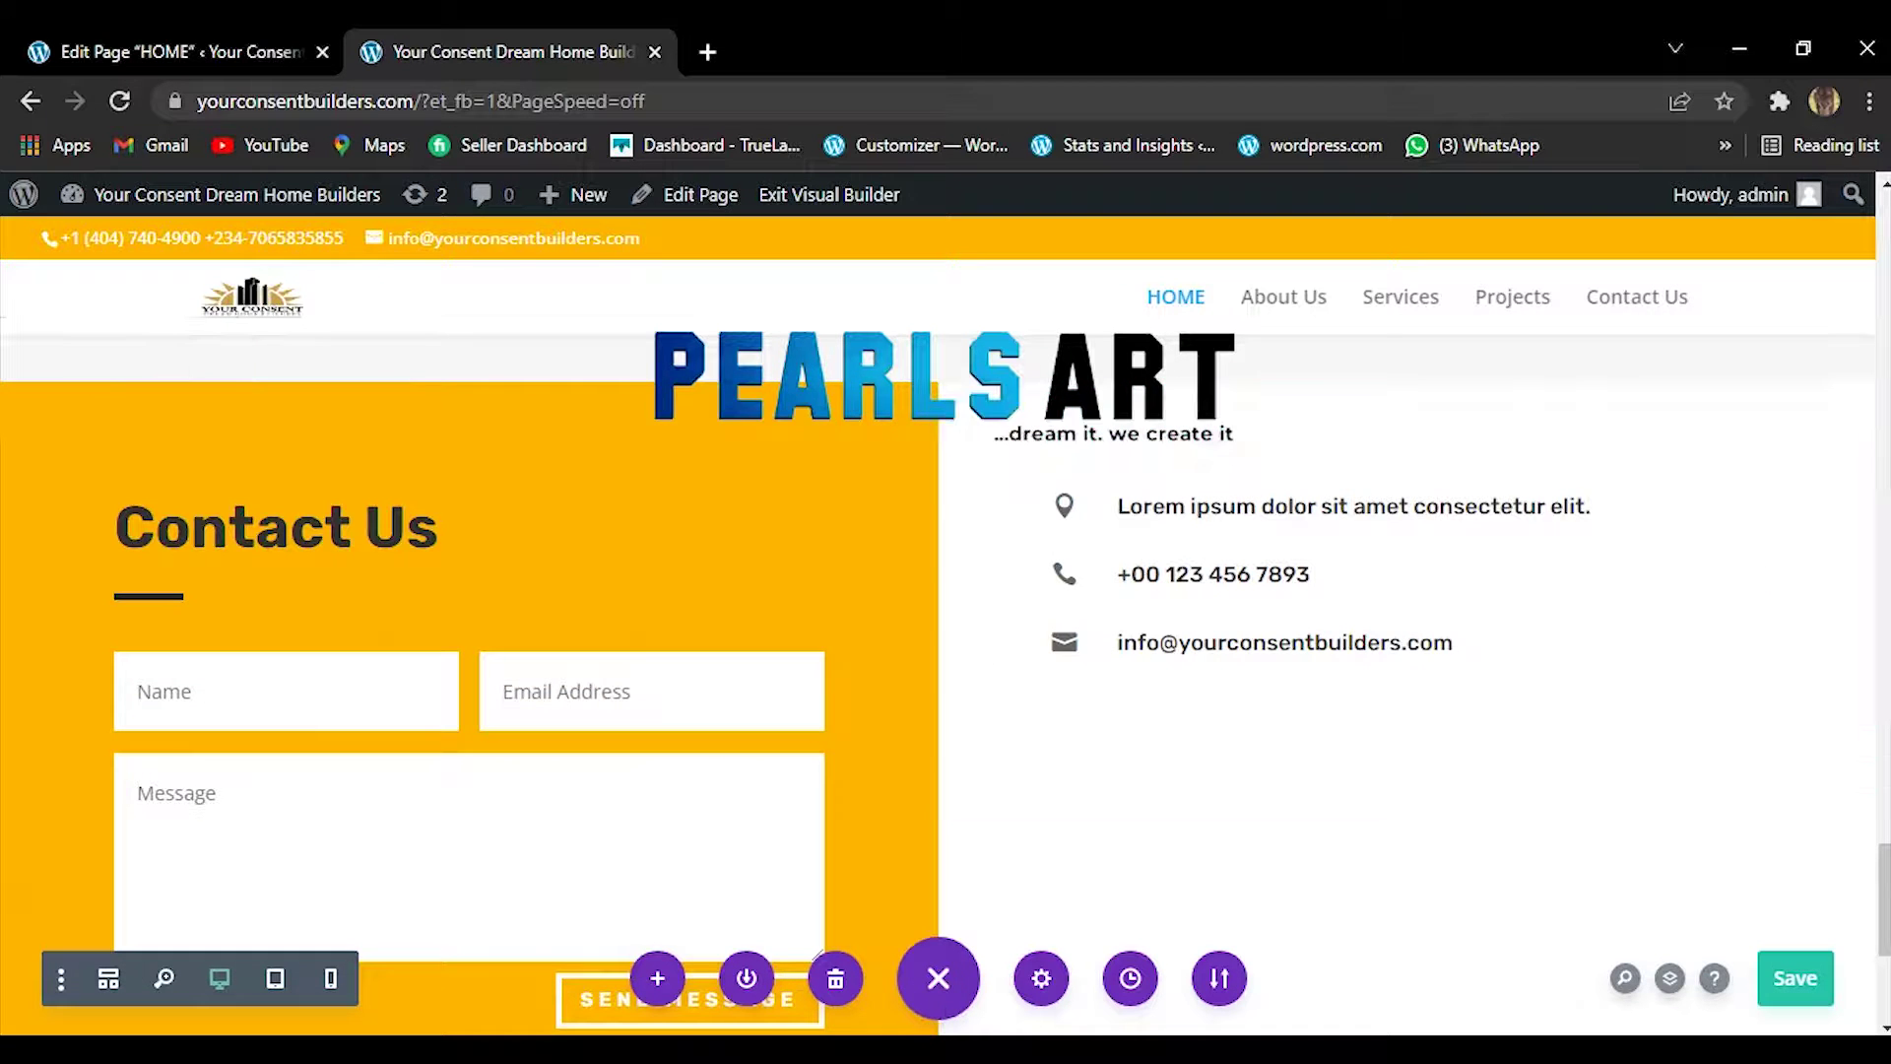
pyautogui.hotkey('alt', 'Tab')
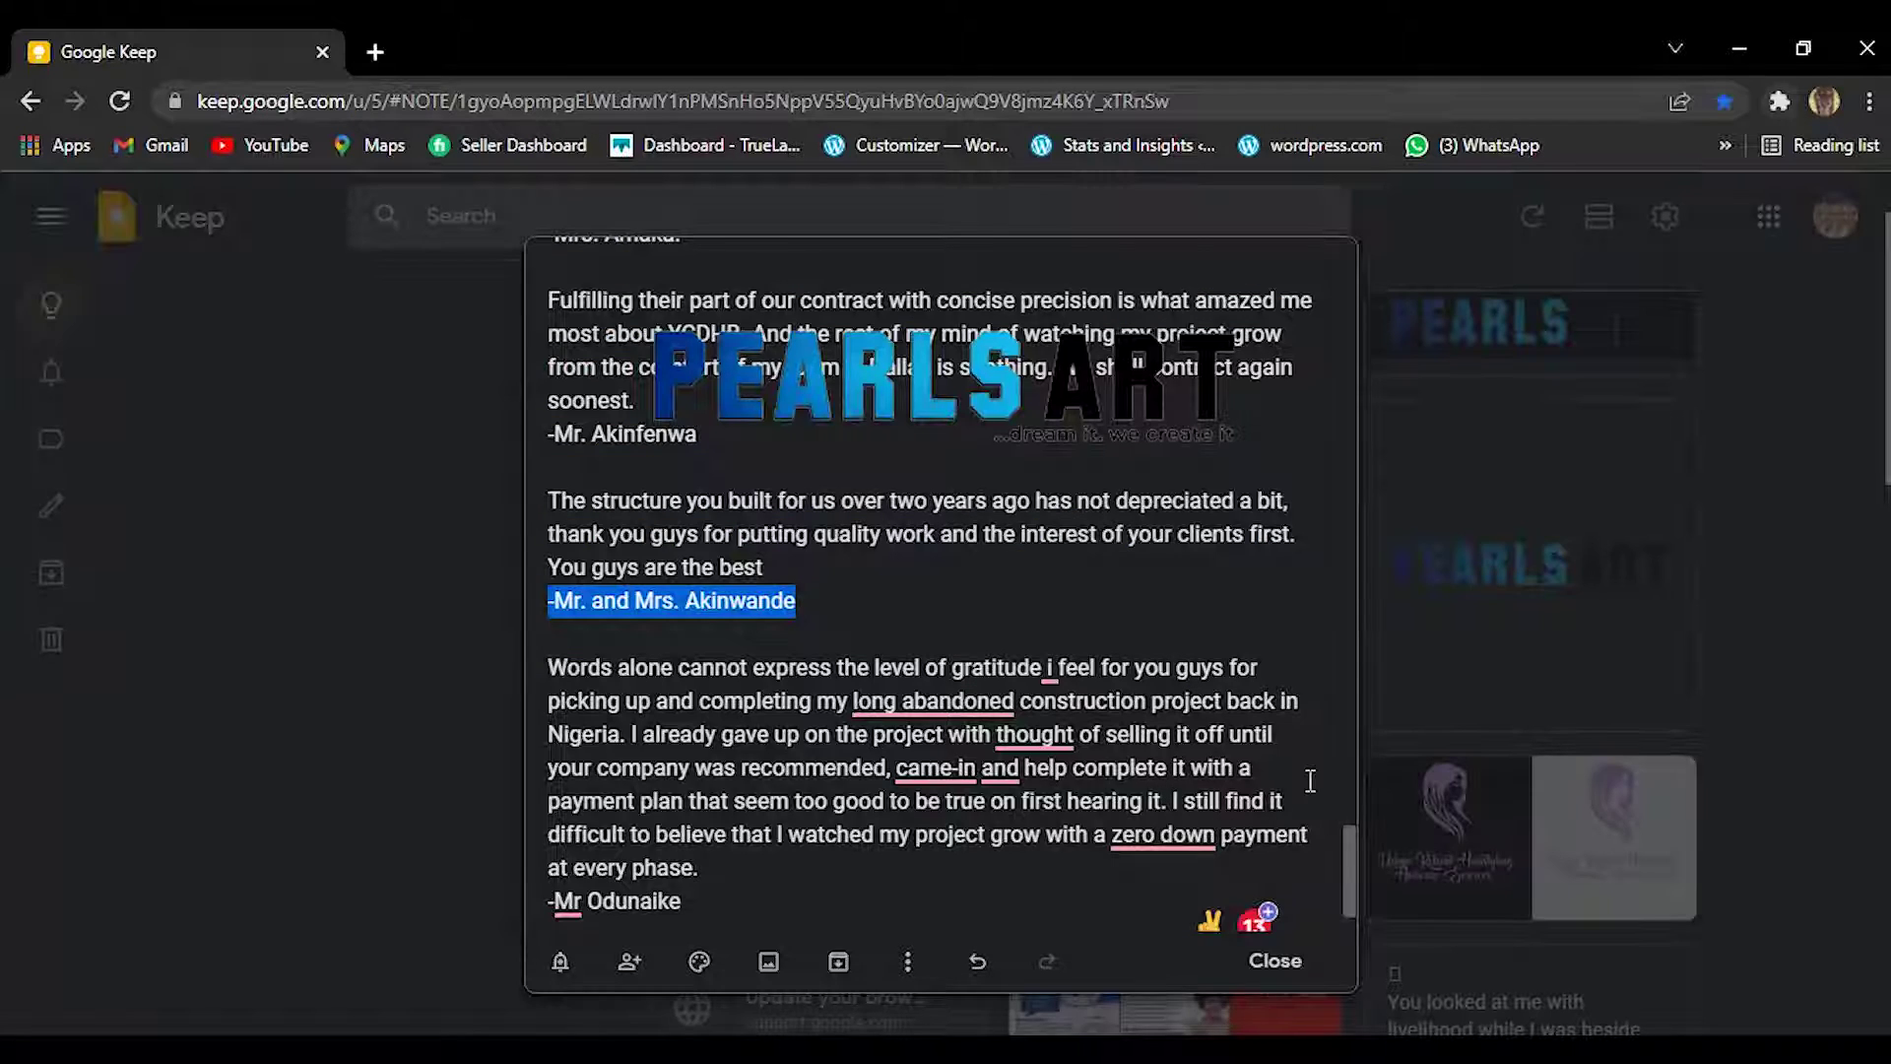
# Correct 'U. S.A-' to 'U.S.A-' in the Keep note and copy both company phone lines.
pyautogui.moveTo(1344, 859); pyautogui.dragTo(1326, 751)
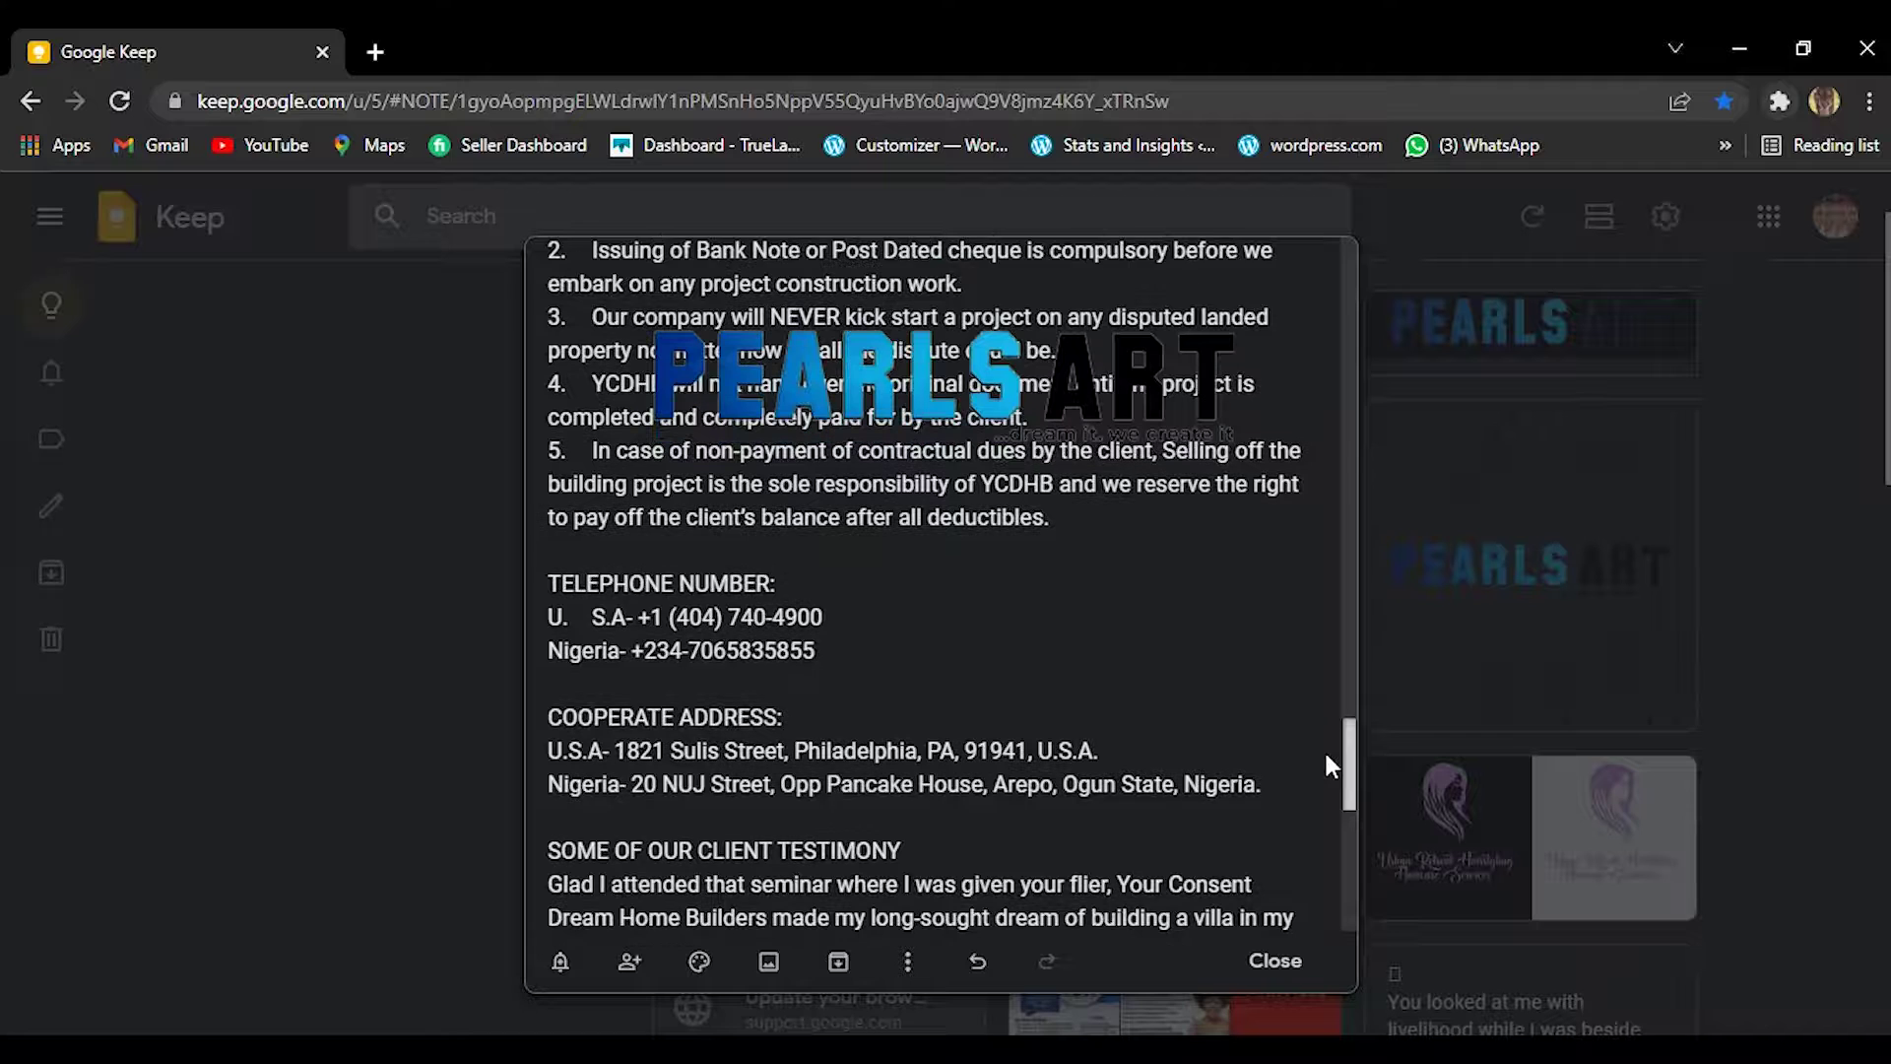
pyautogui.click(594, 618)
pyautogui.press('BackSpace')
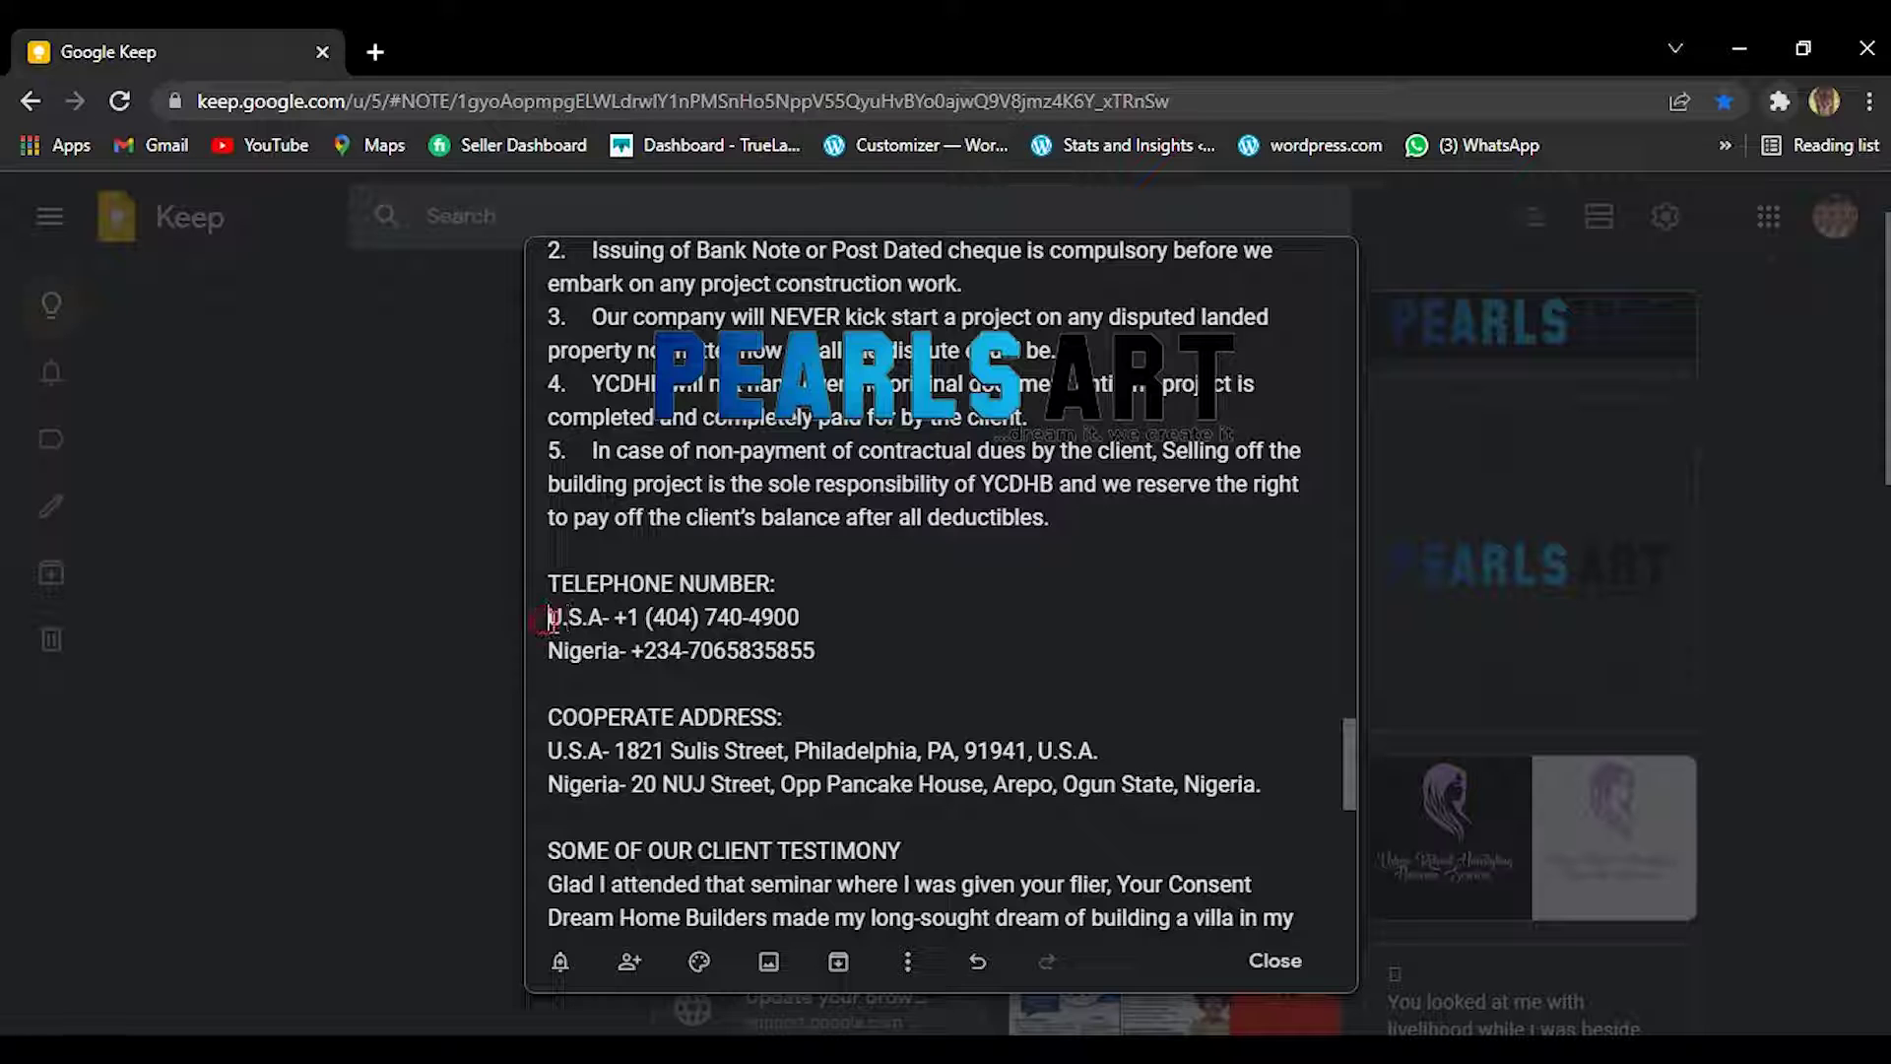
pyautogui.moveTo(549, 618); pyautogui.dragTo(839, 661)
pyautogui.hotkey('ctrl', 'c')
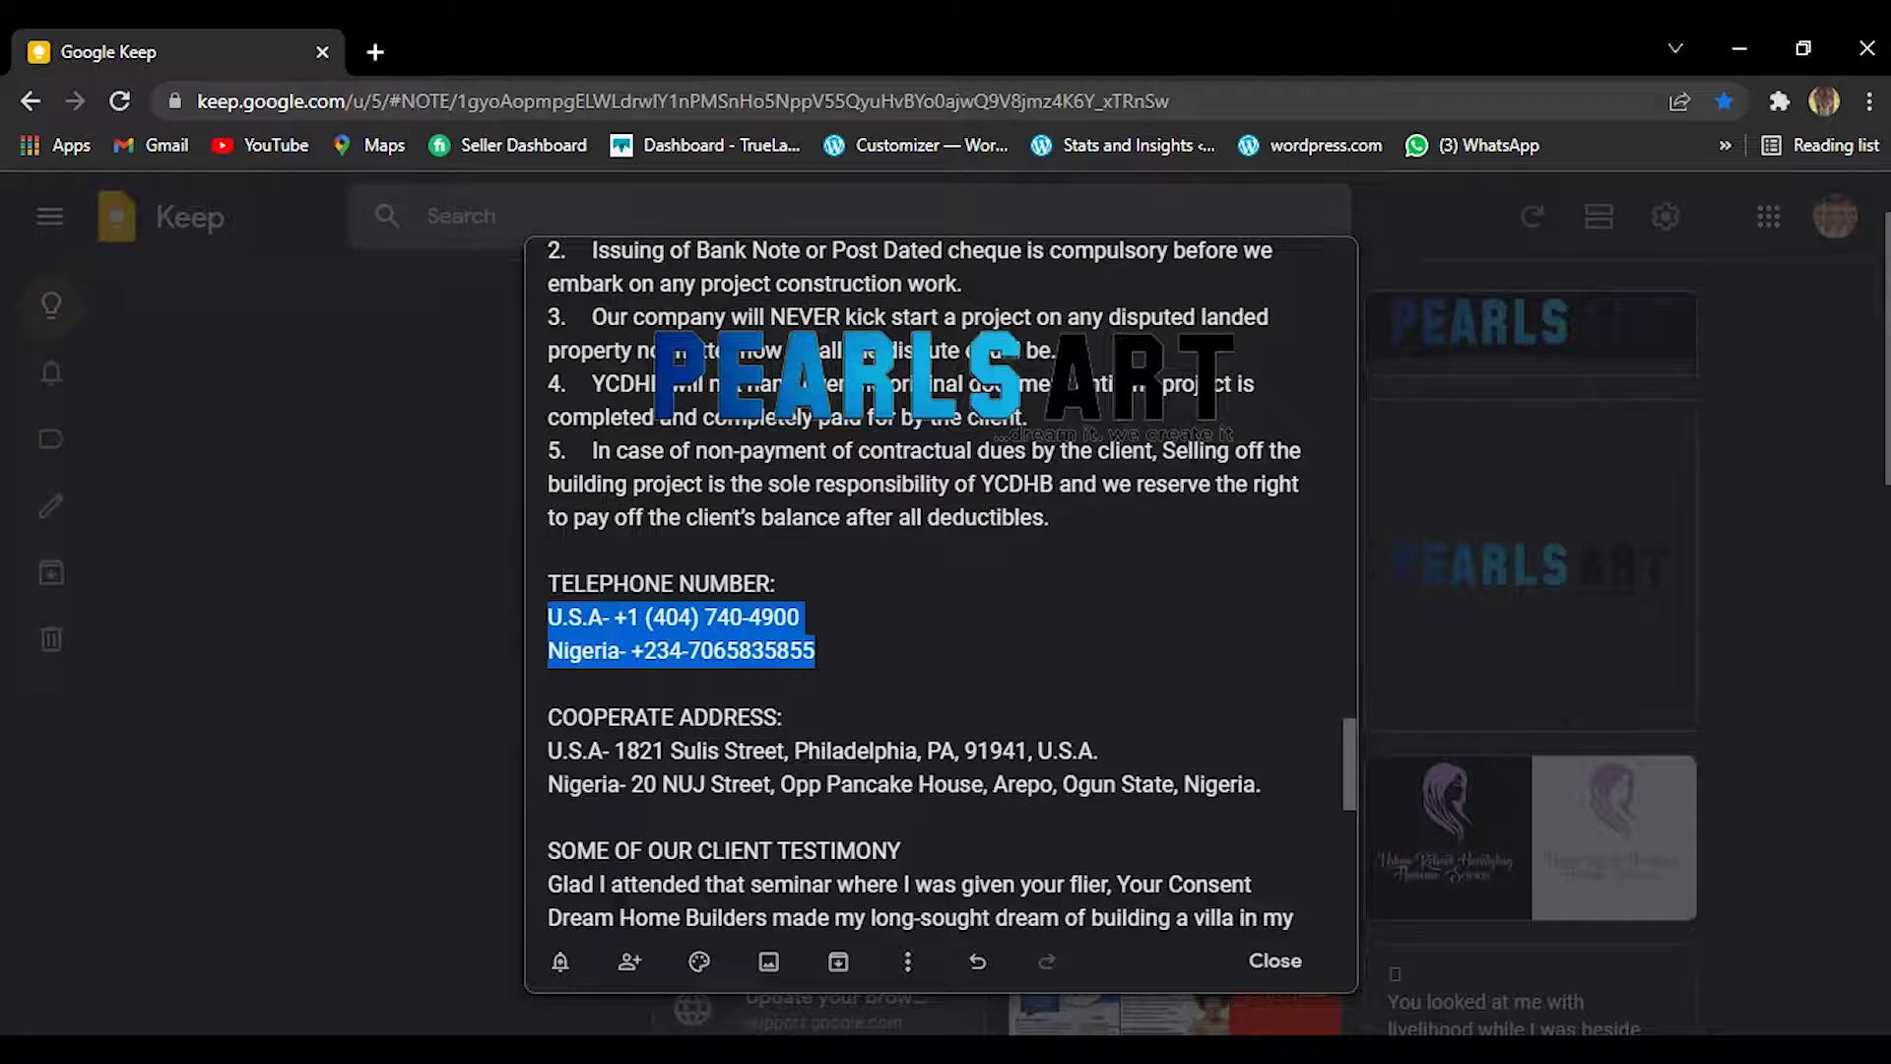
pyautogui.moveTo(925, 1050)
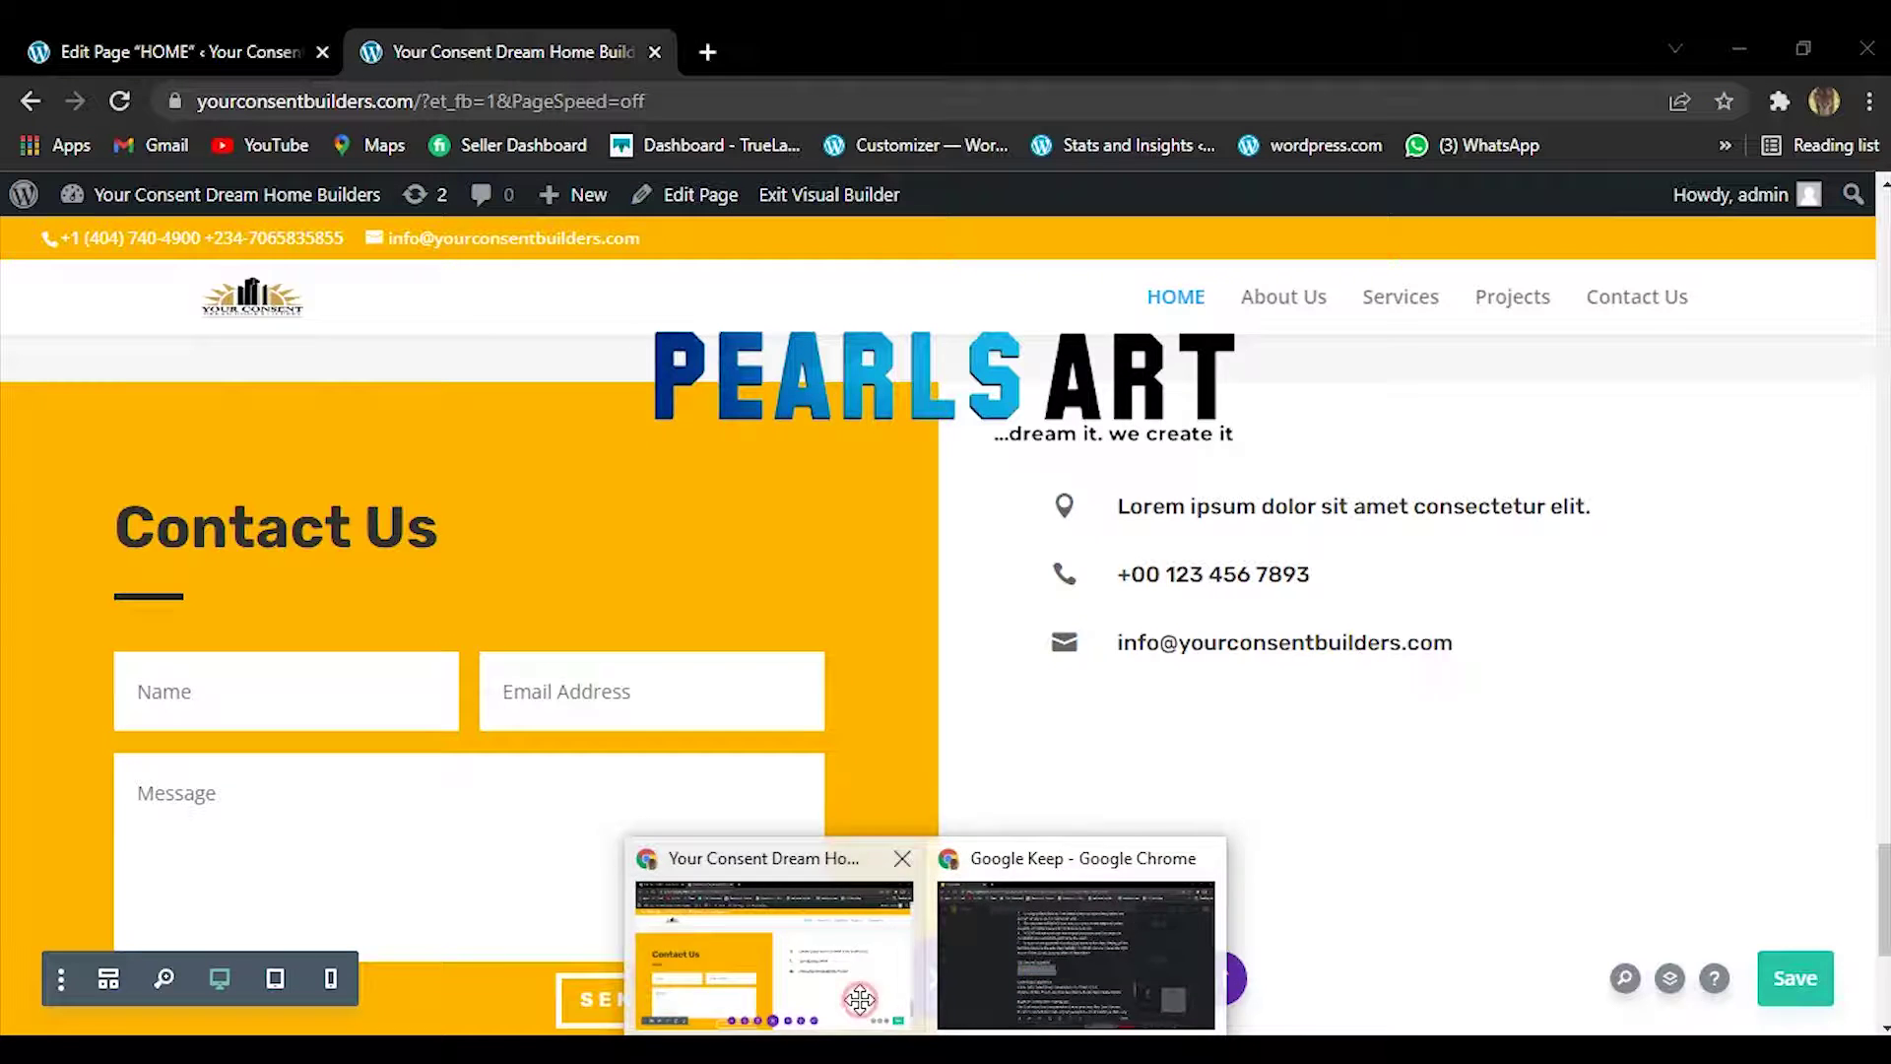
pyautogui.click(778, 941)
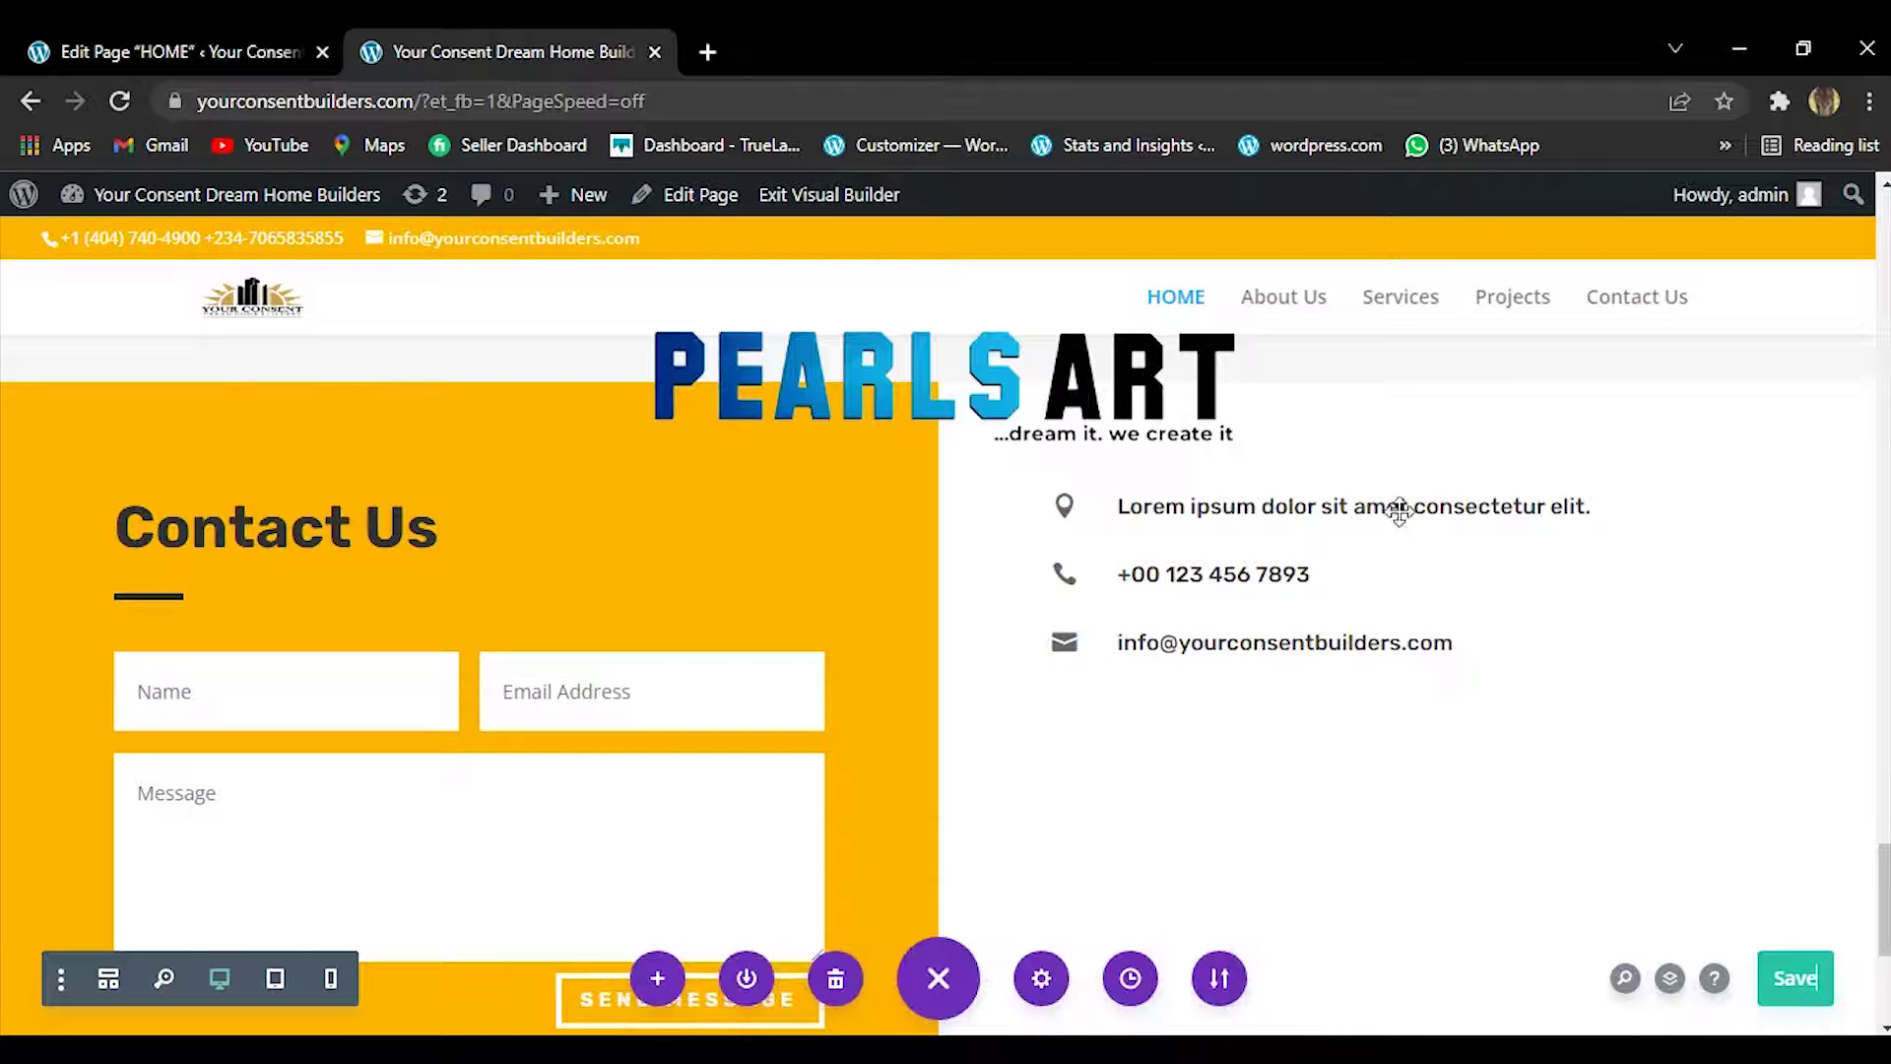
# Paste the U.S.A. and Nigeria numbers over the phone blurb's placeholder title and close it.
pyautogui.moveTo(1318, 575)
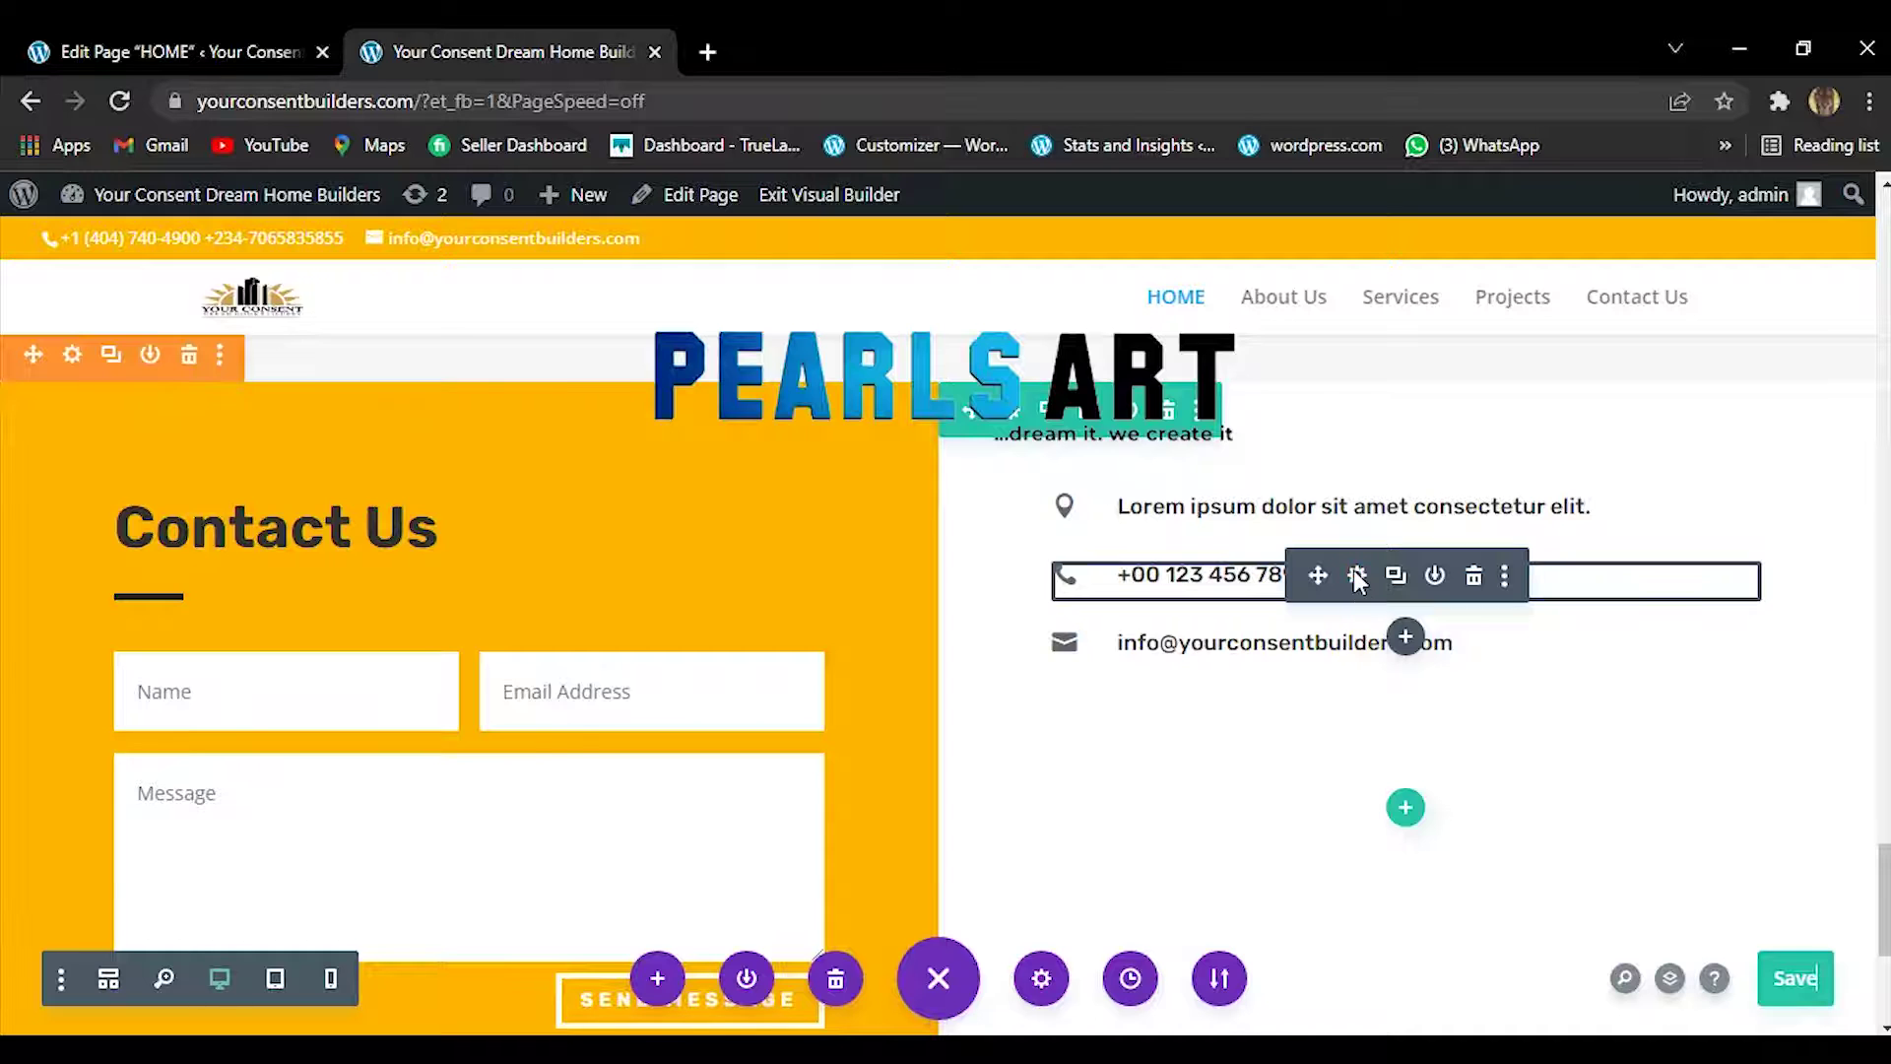
pyautogui.click(1356, 576)
pyautogui.click(278, 599)
pyautogui.tripleClick(279, 599)
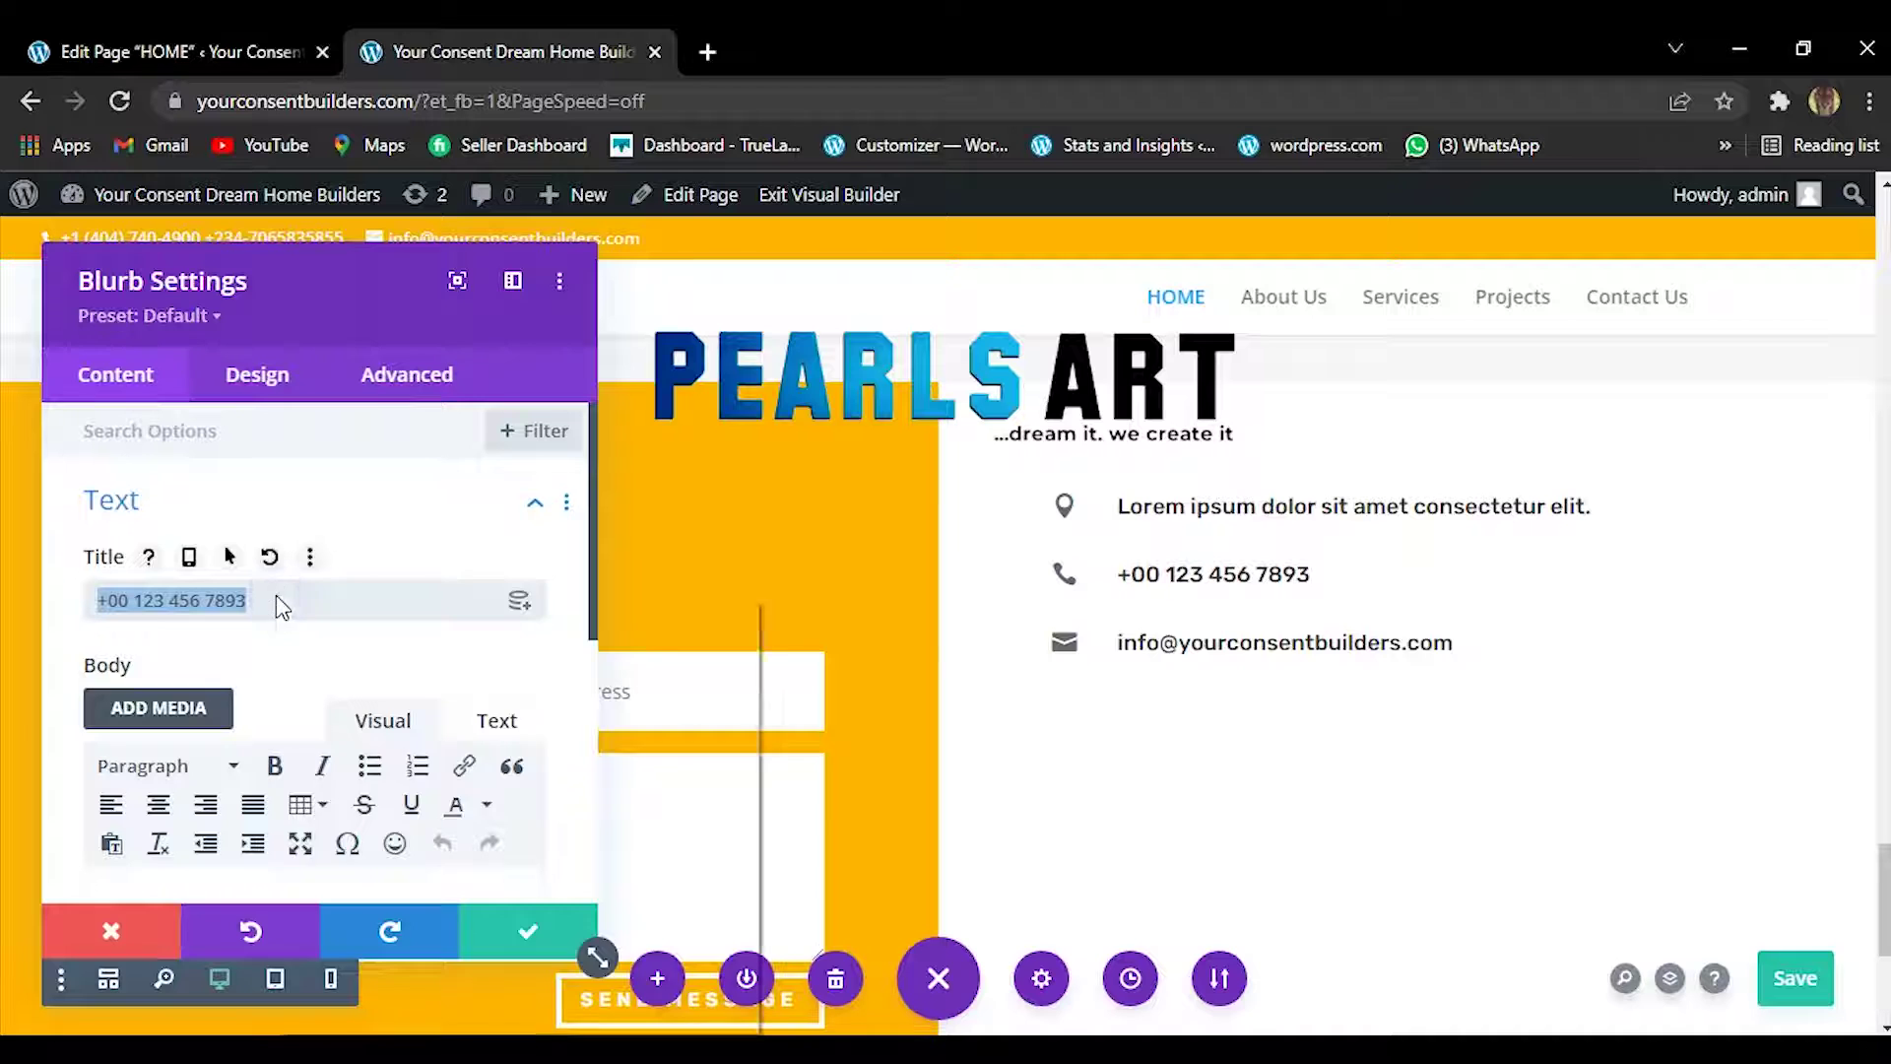
pyautogui.rightClick(275, 599)
pyautogui.click(347, 733)
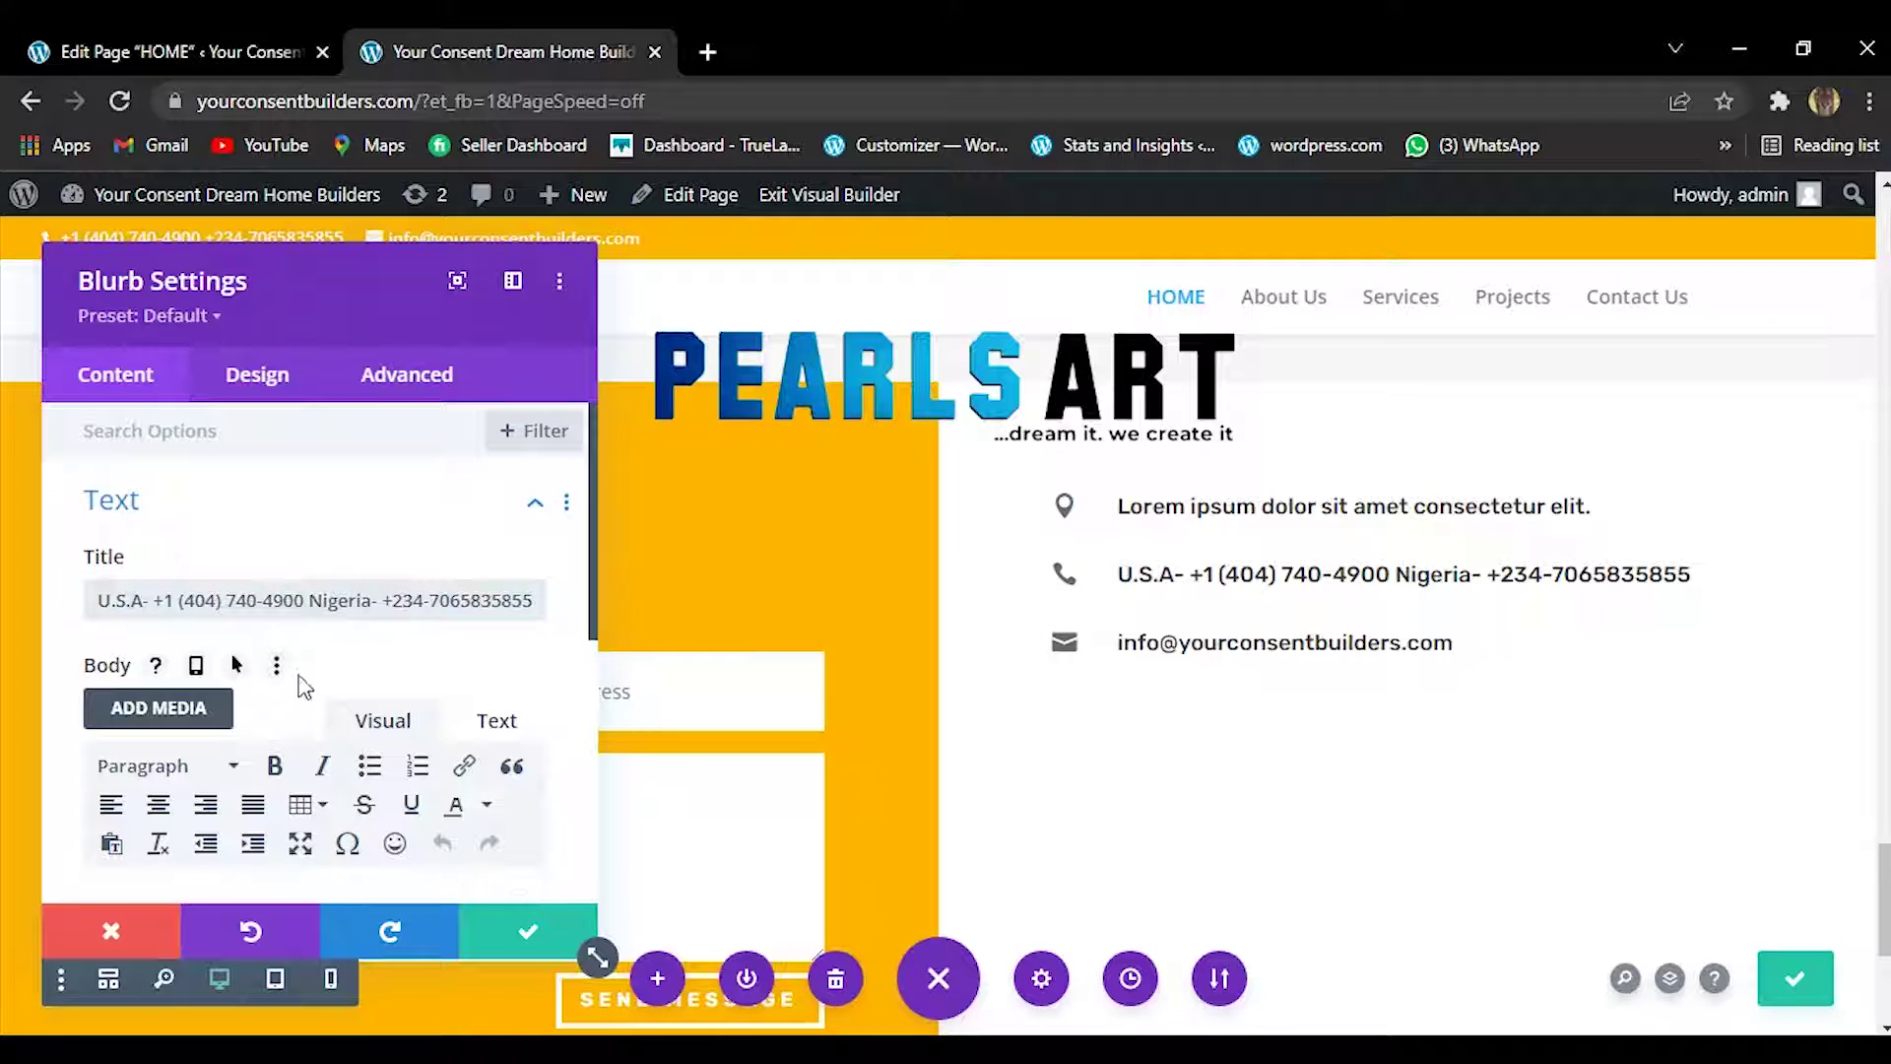
pyautogui.click(307, 600)
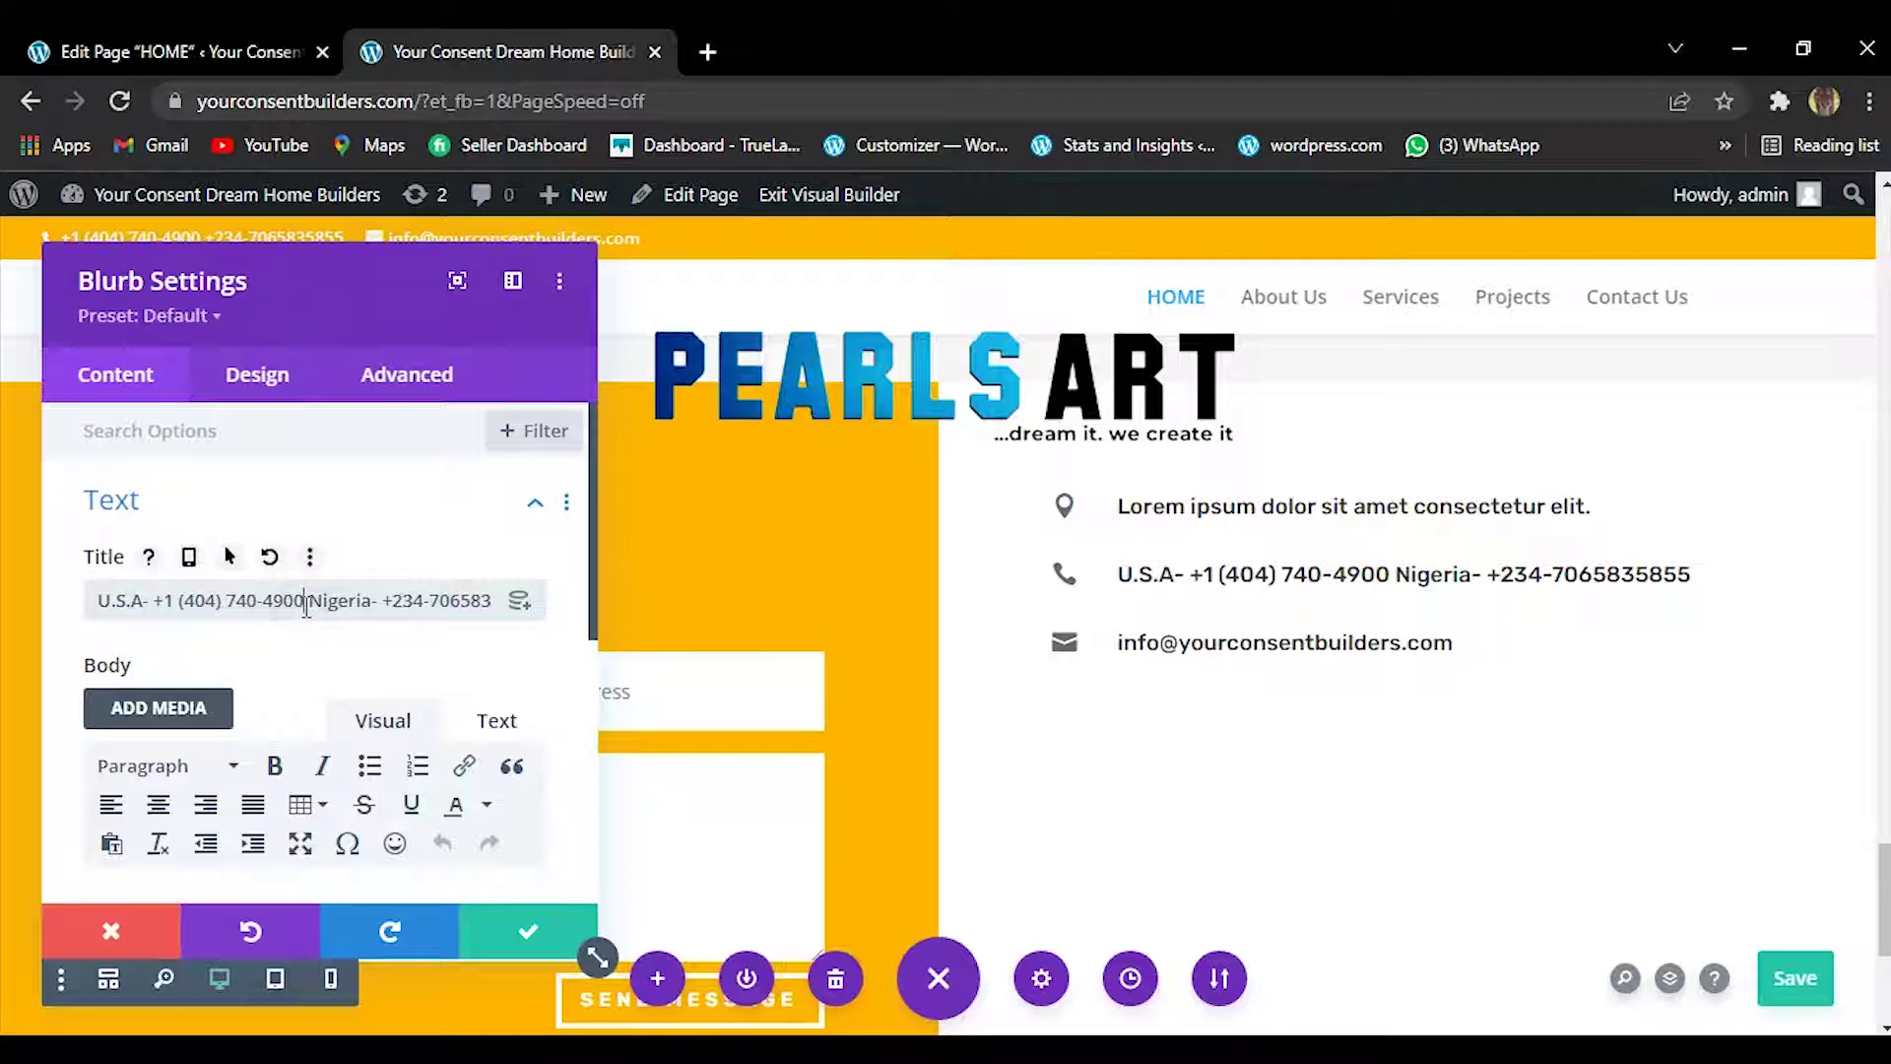
pyautogui.click(307, 603)
pyautogui.press('Escape')
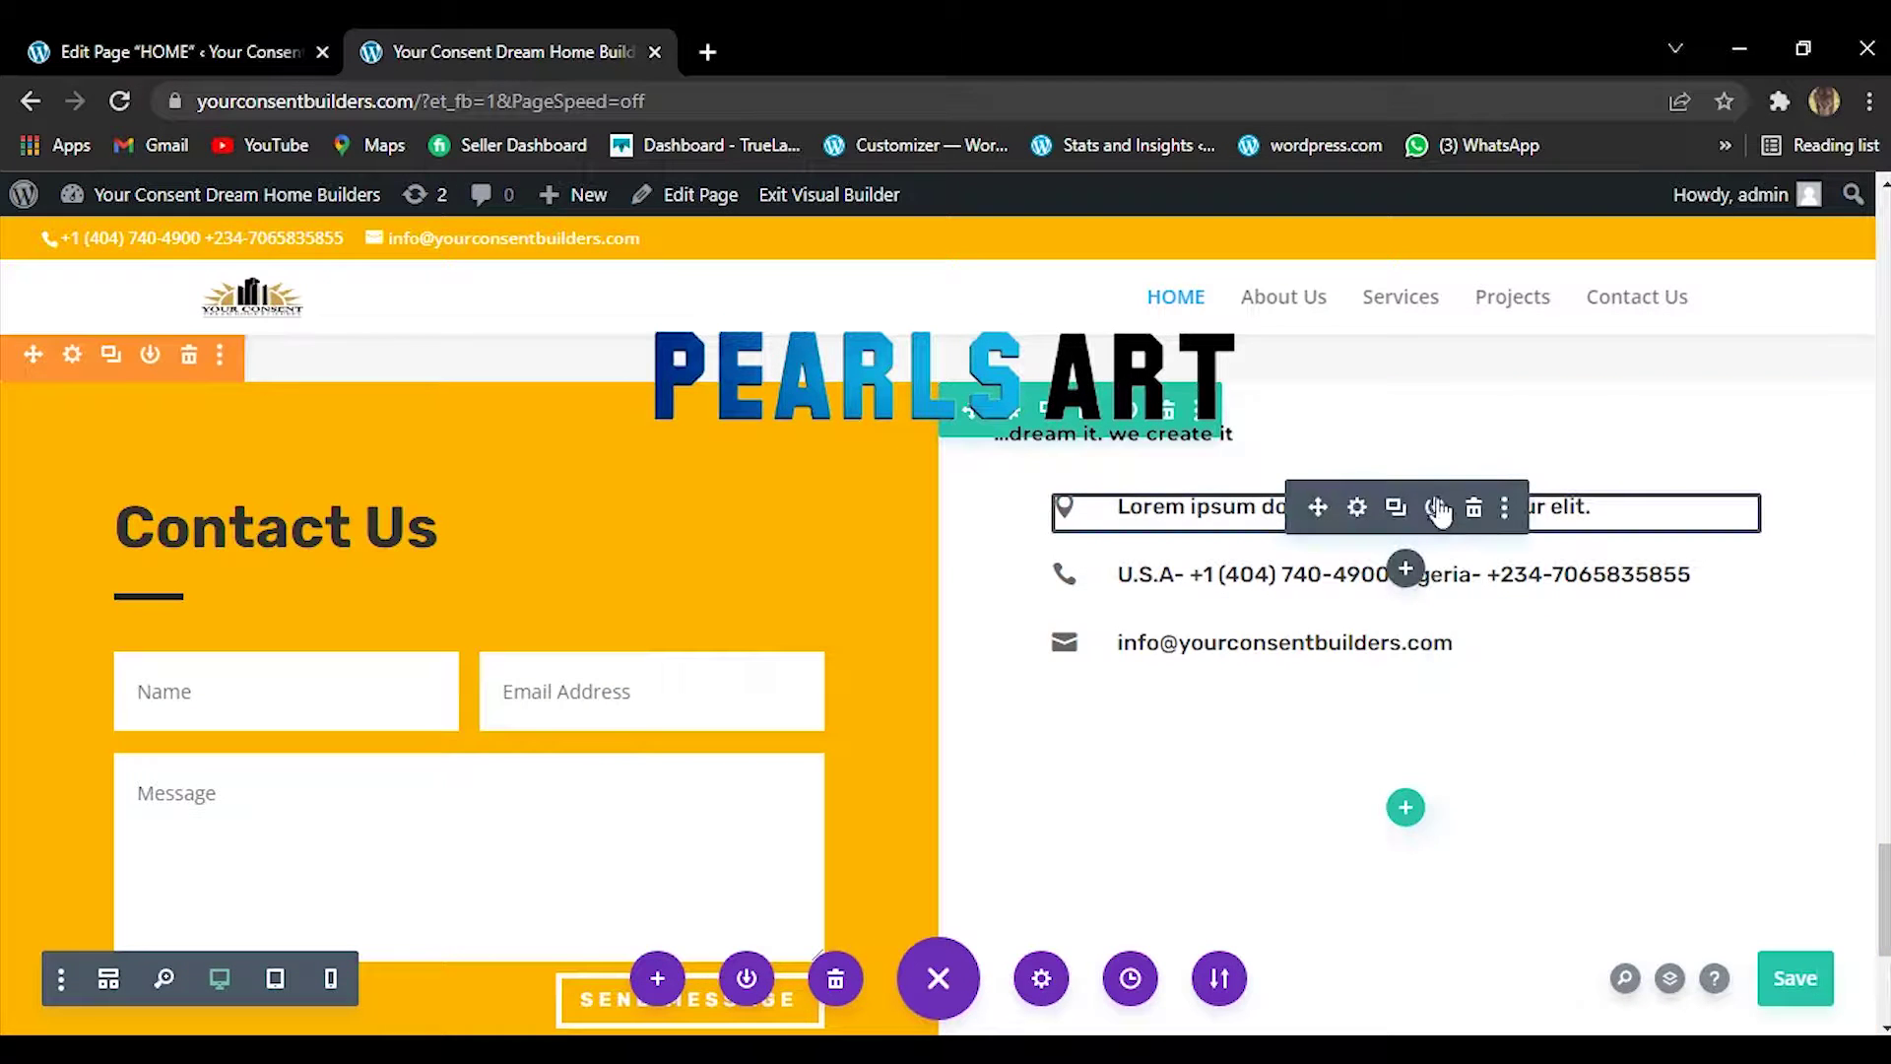
# Open the address line's settings and bring up the Google Keep note.
pyautogui.click(1352, 505)
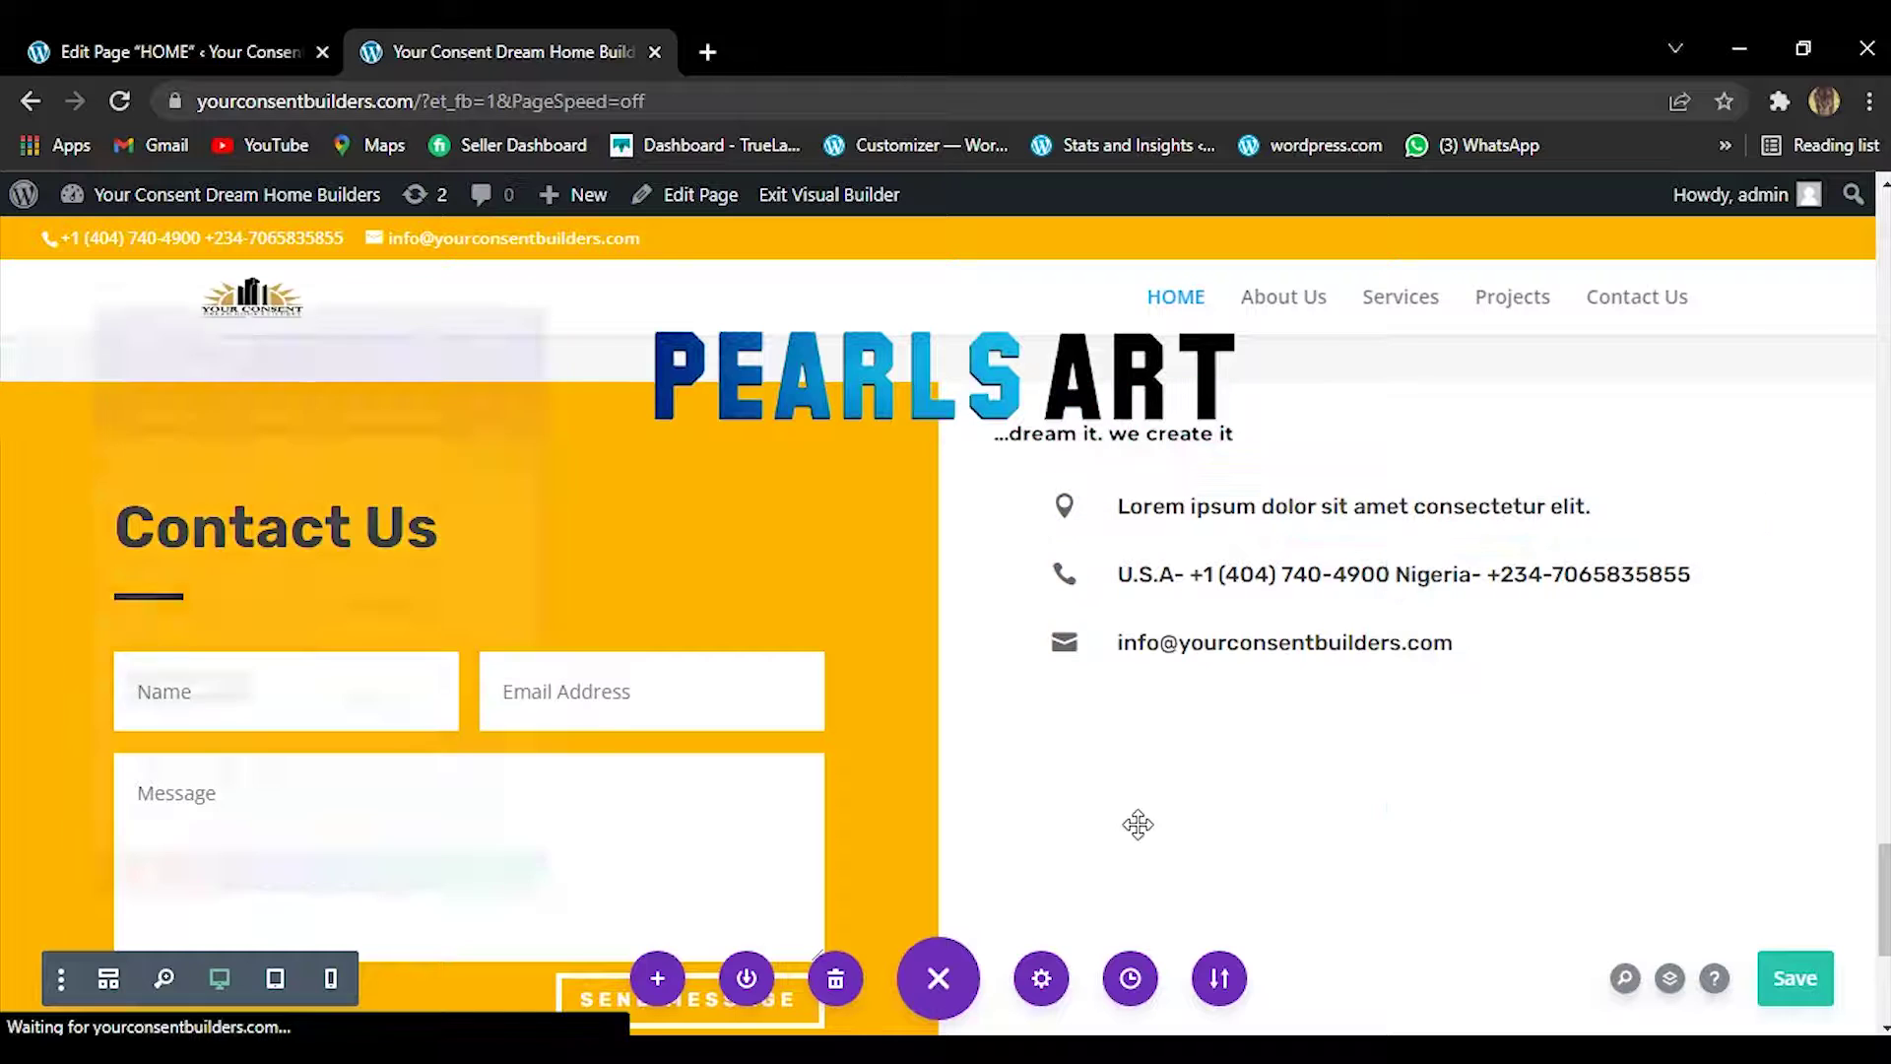
pyautogui.moveTo(925, 1050)
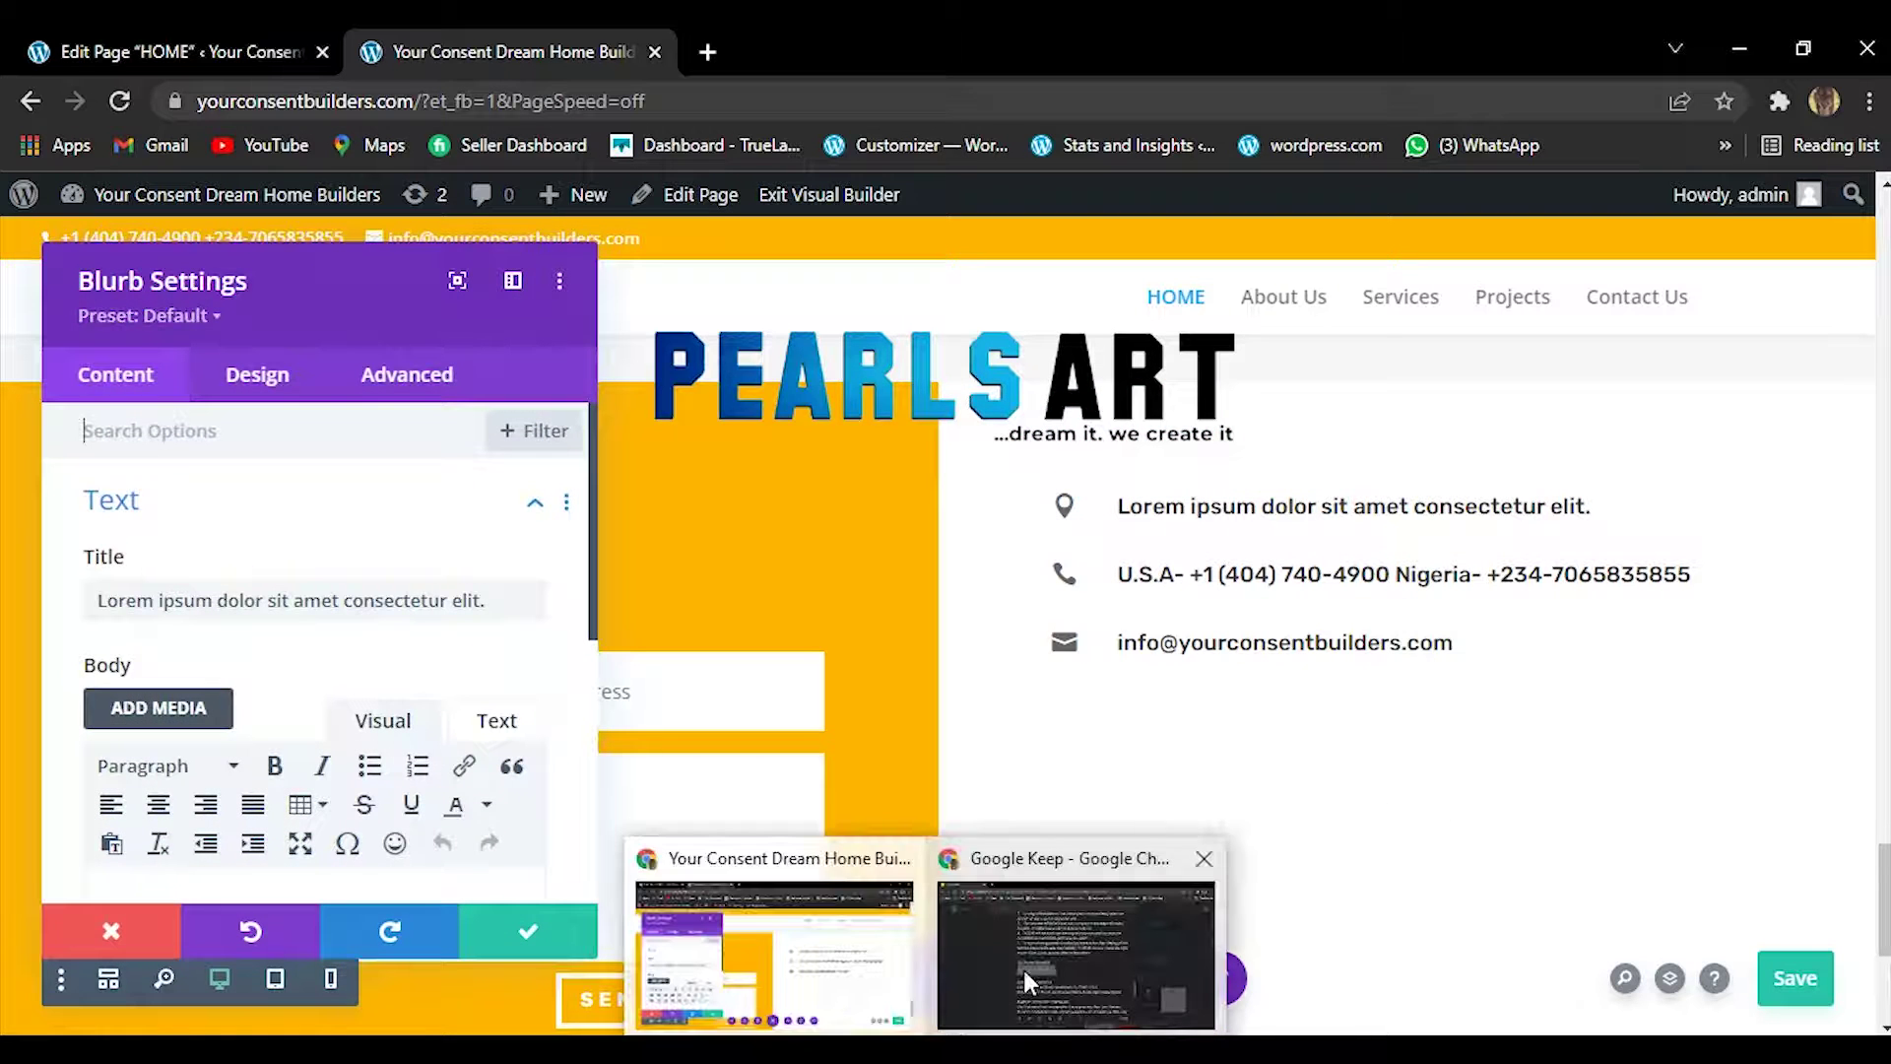
pyautogui.click(1025, 971)
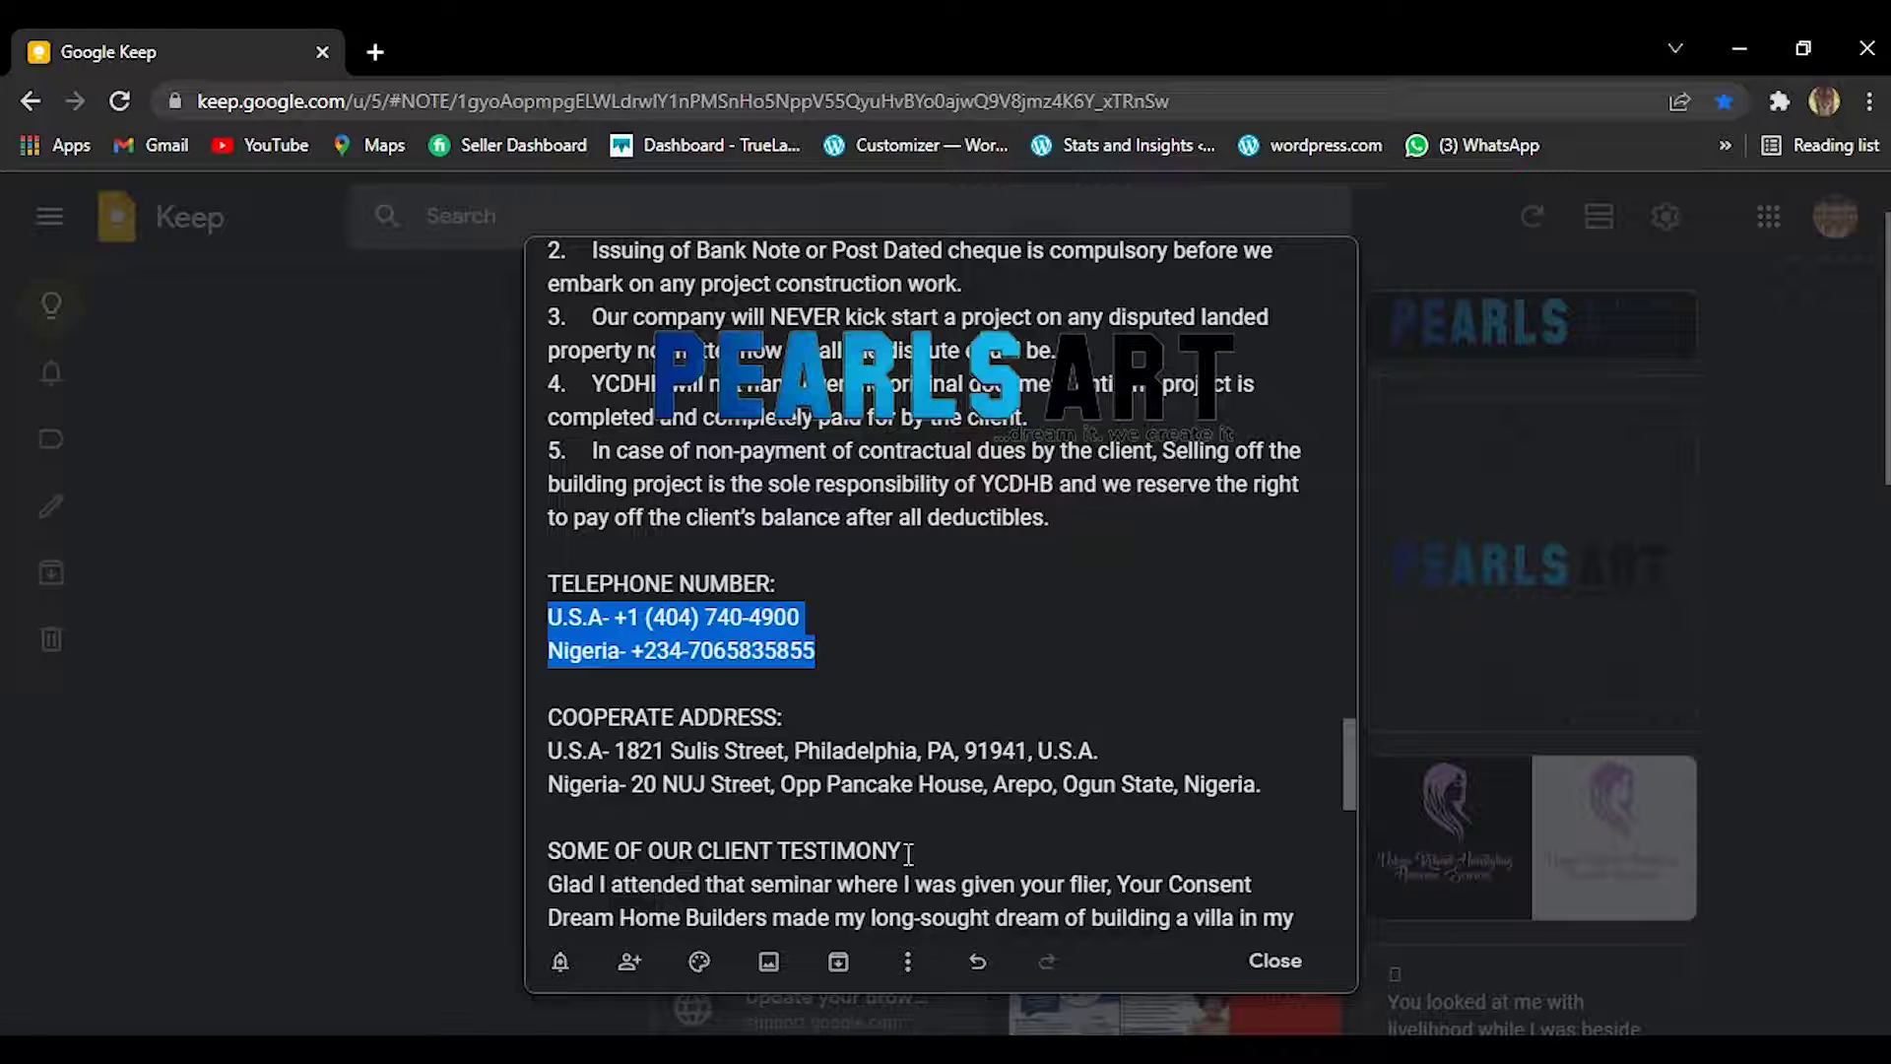
# Copy the two corporate address lines, undoing an accidental paste, and return to the builder tab.
pyautogui.moveTo(547, 751); pyautogui.dragTo(1261, 778)
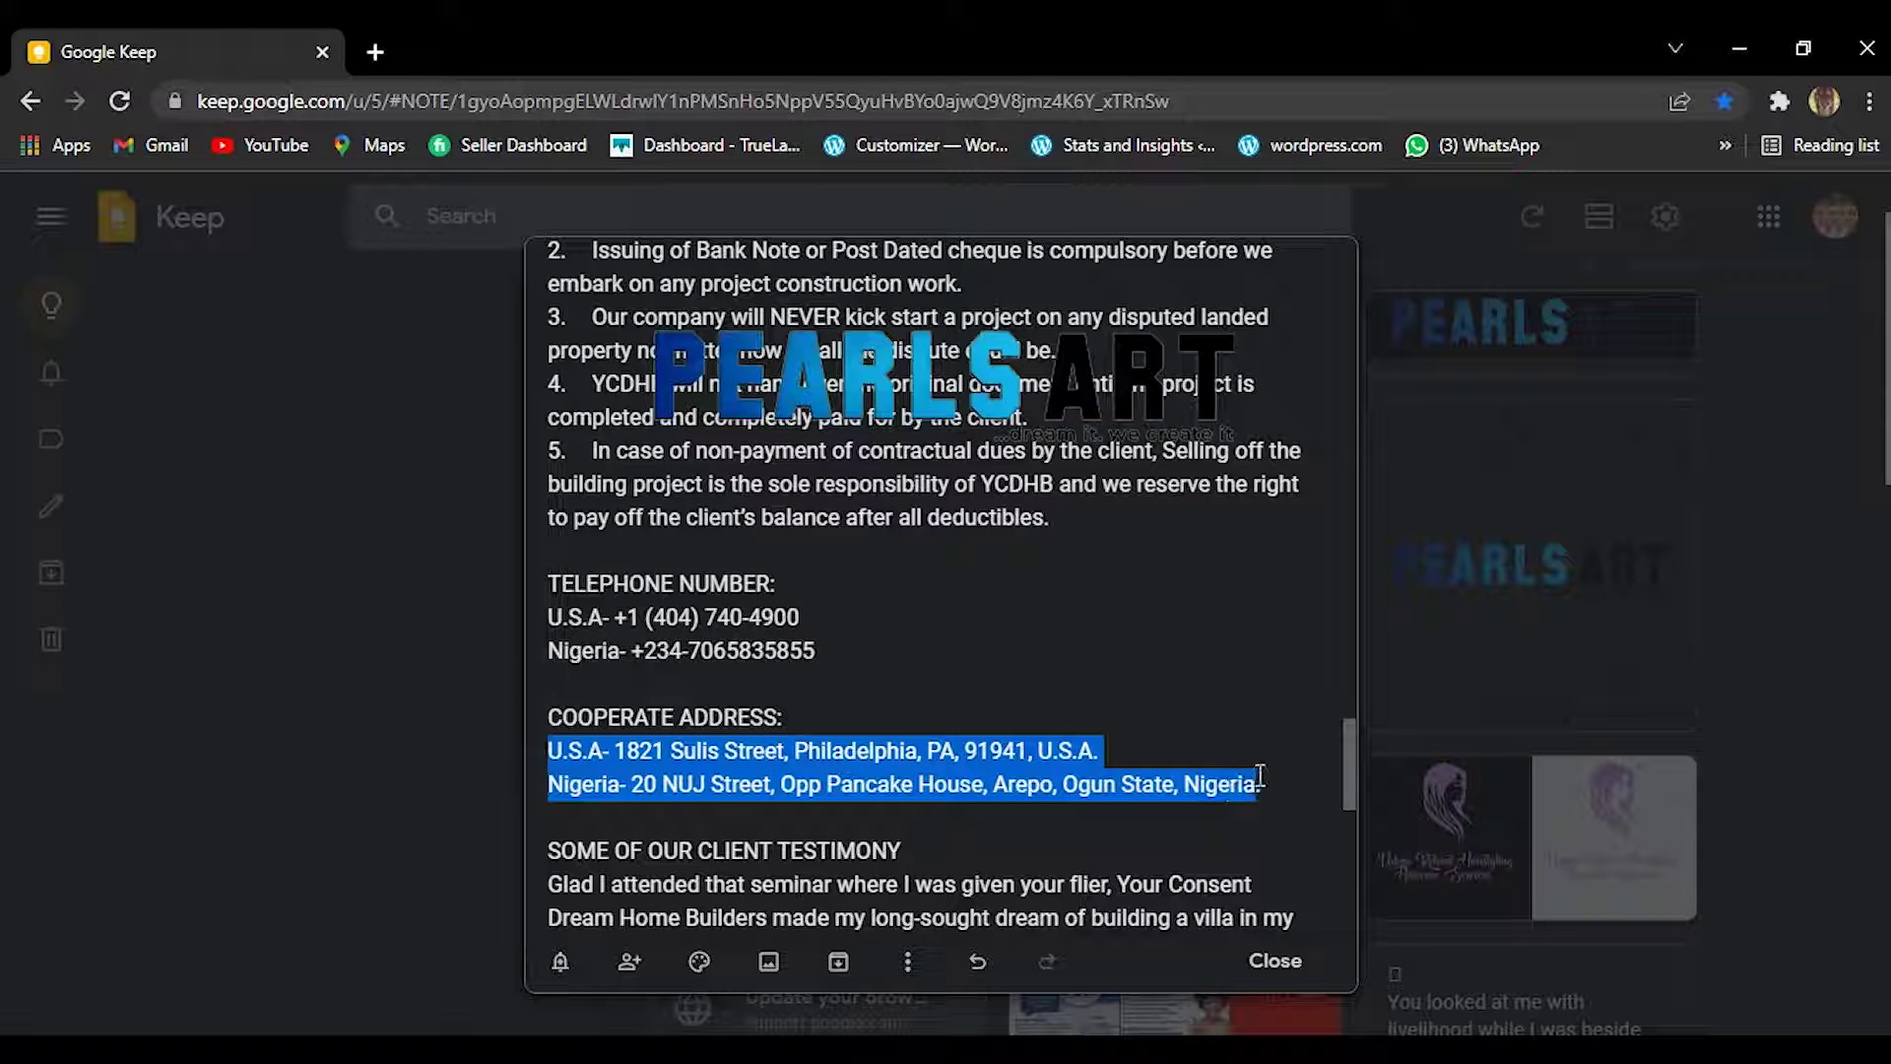
pyautogui.rightClick(1268, 782)
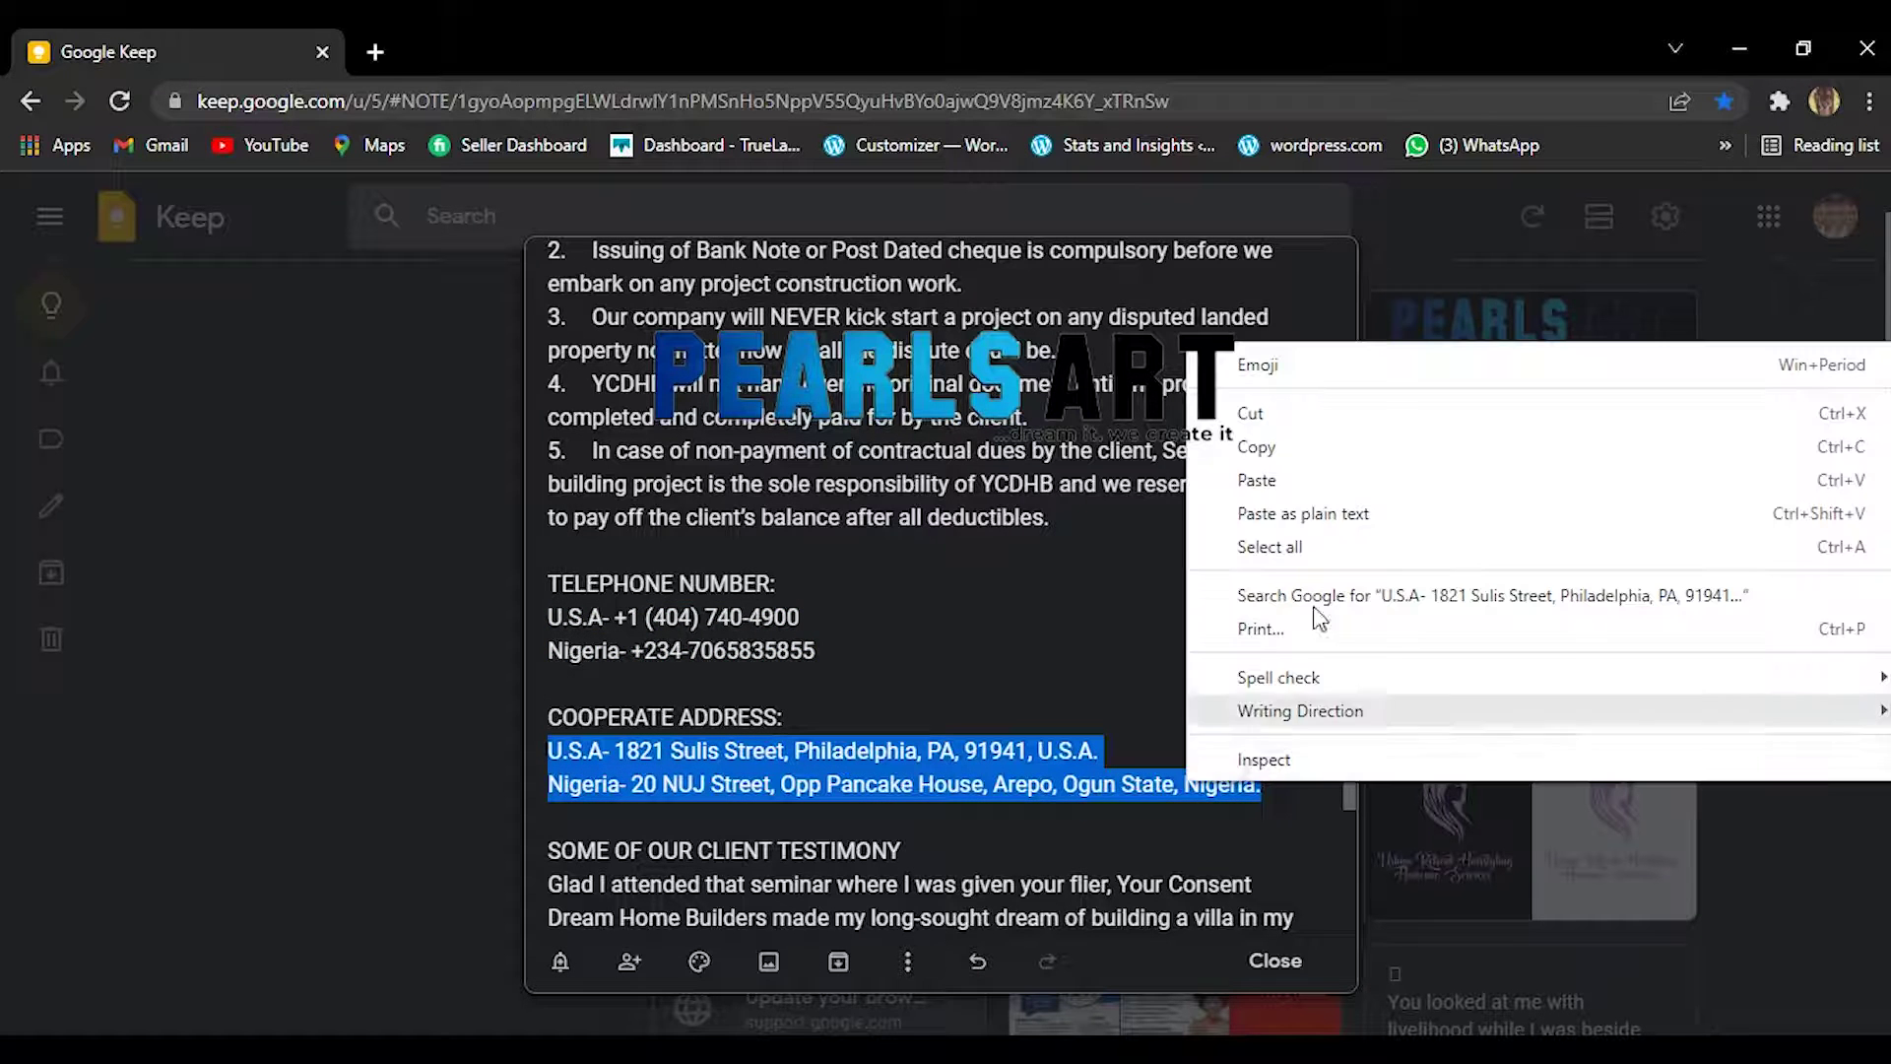
pyautogui.click(1311, 483)
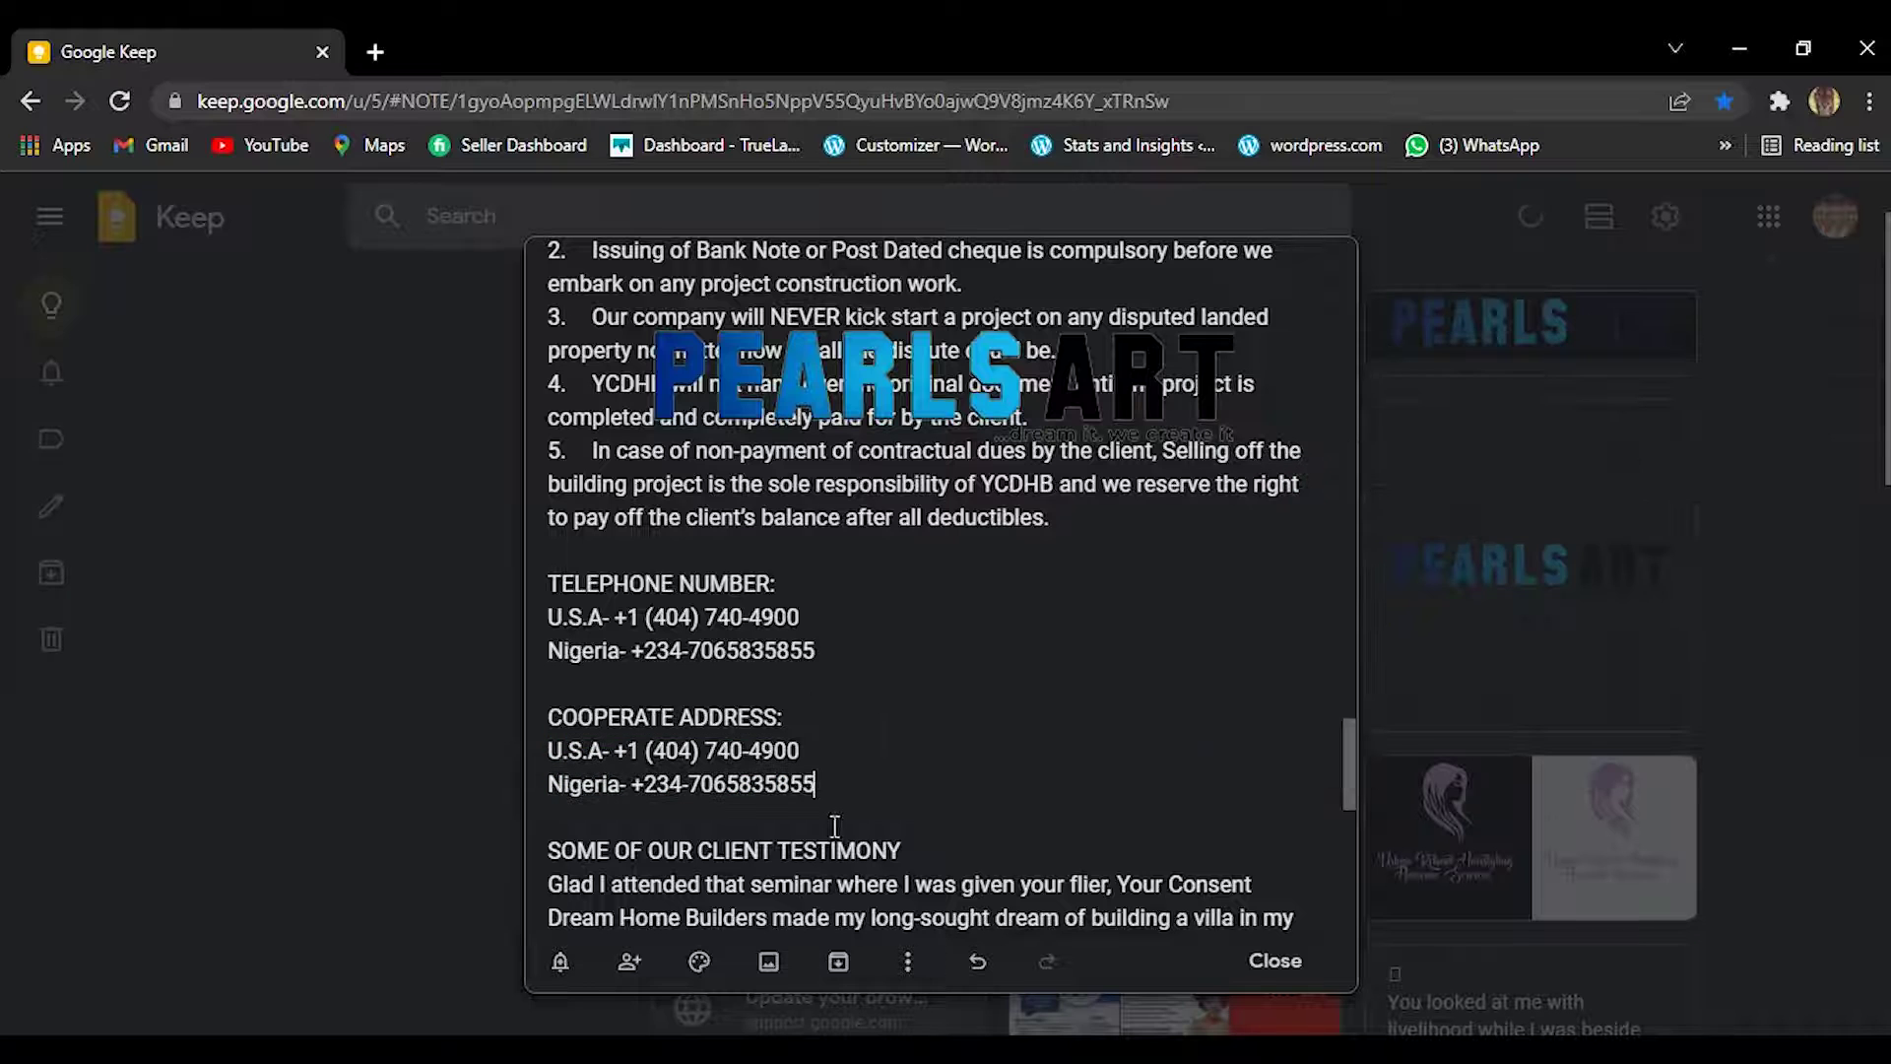
pyautogui.hotkey('ctrl', 'z')
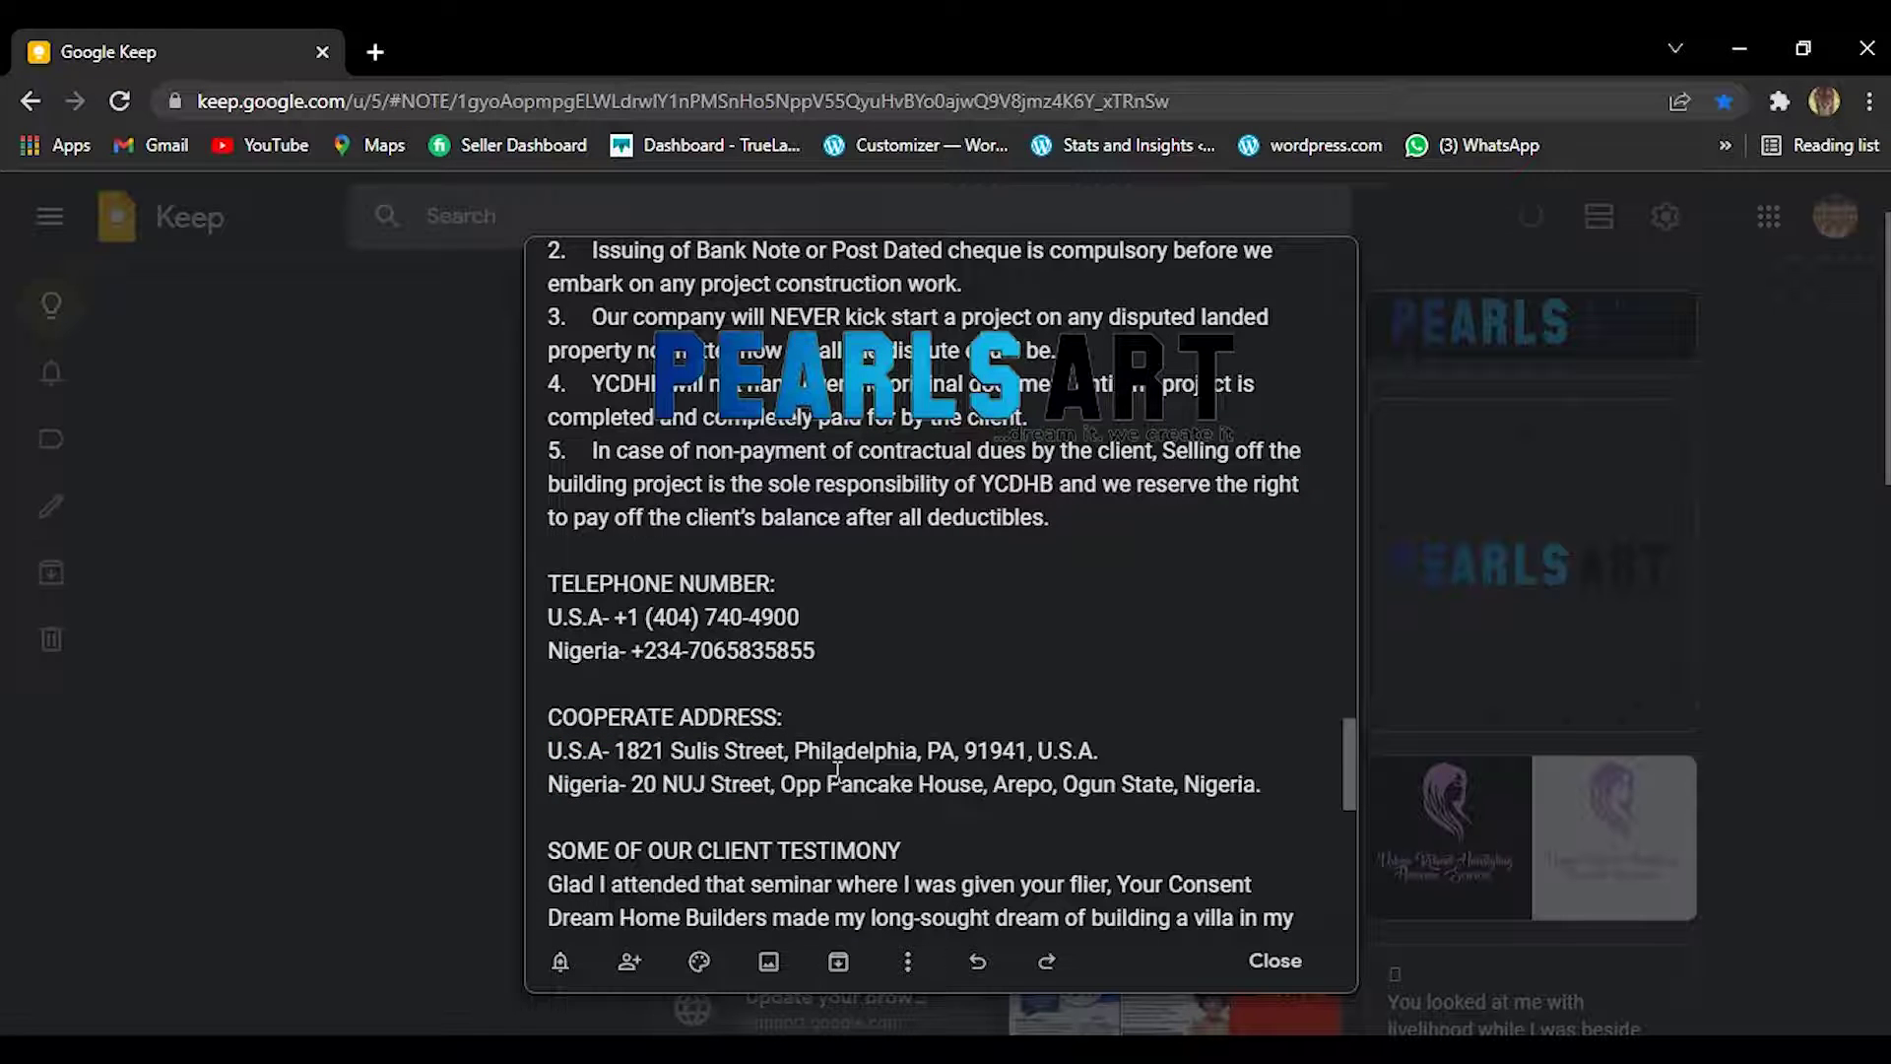
pyautogui.moveTo(545, 750)
pyautogui.mouseDown()
pyautogui.moveTo(1251, 782)
pyautogui.moveTo(473, 771)
pyautogui.moveTo(516, 750)
pyautogui.mouseUp()
pyautogui.hotkey('ctrl', 'c')
pyautogui.click(1261, 784)
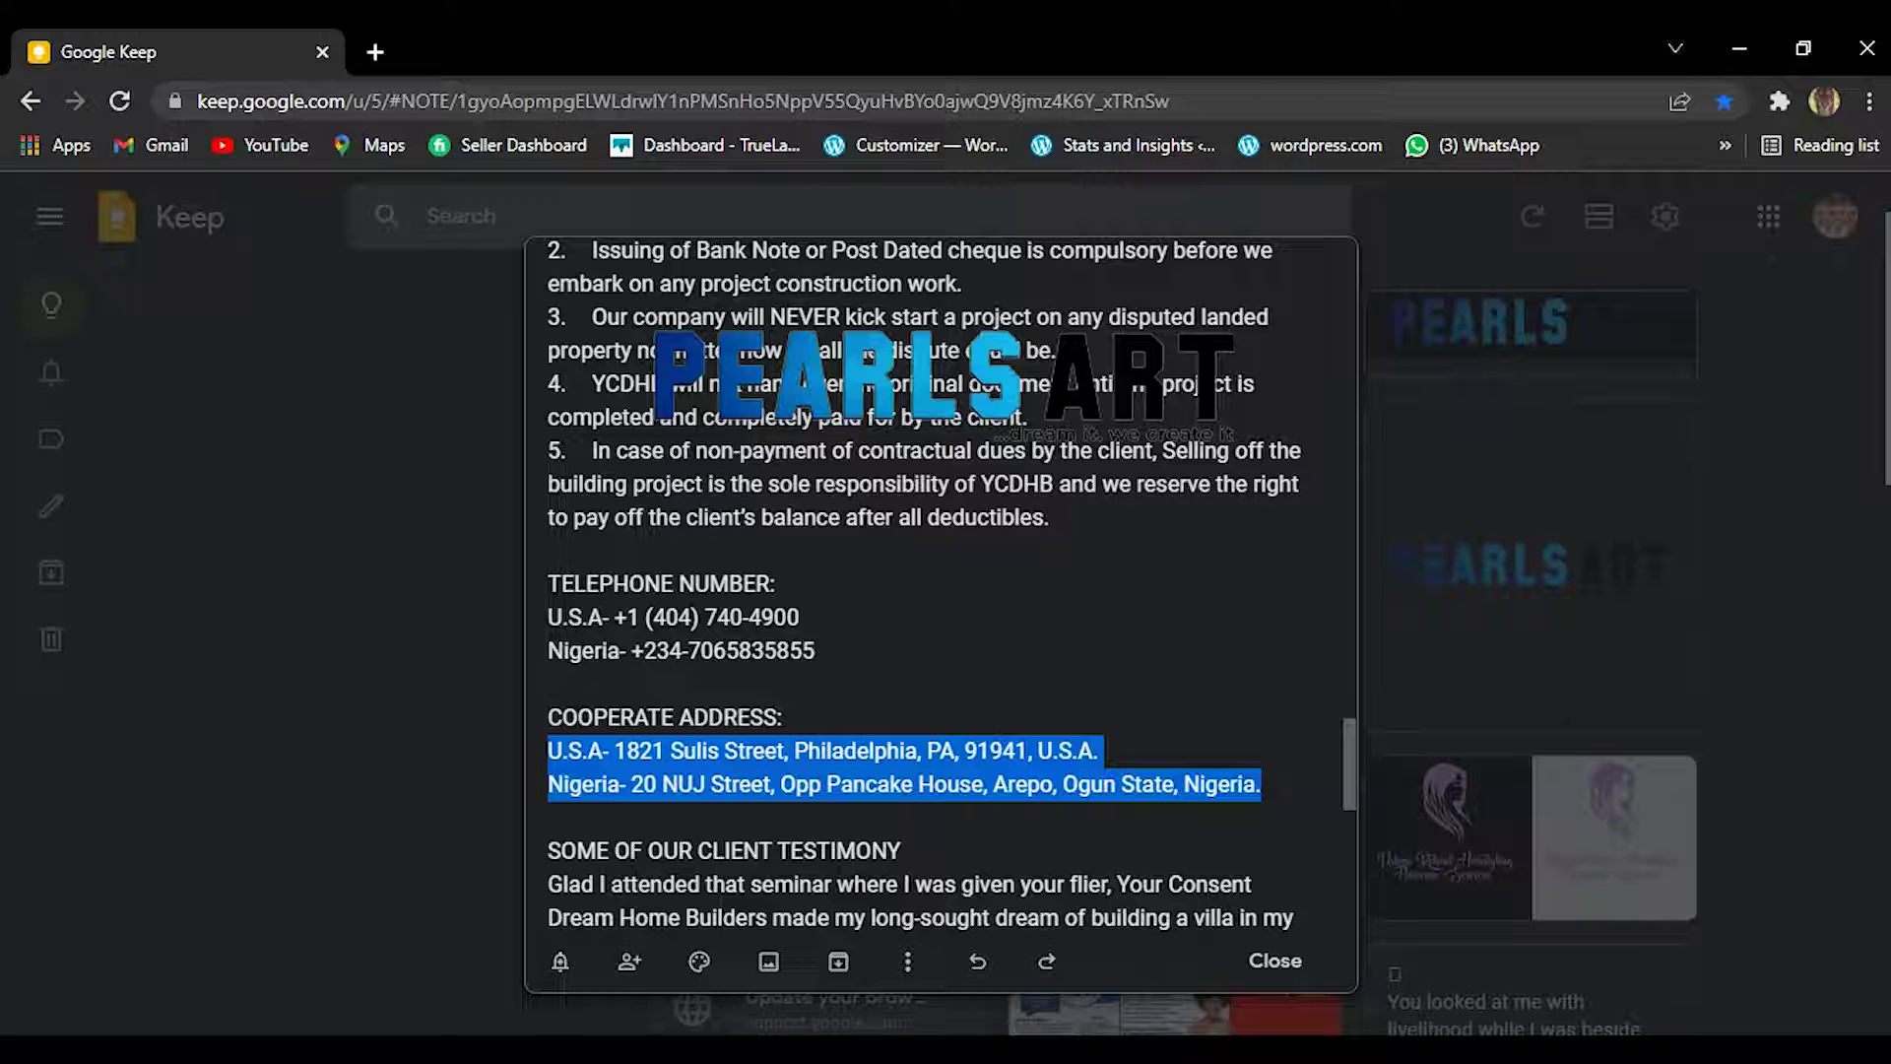
pyautogui.click(1666, 50)
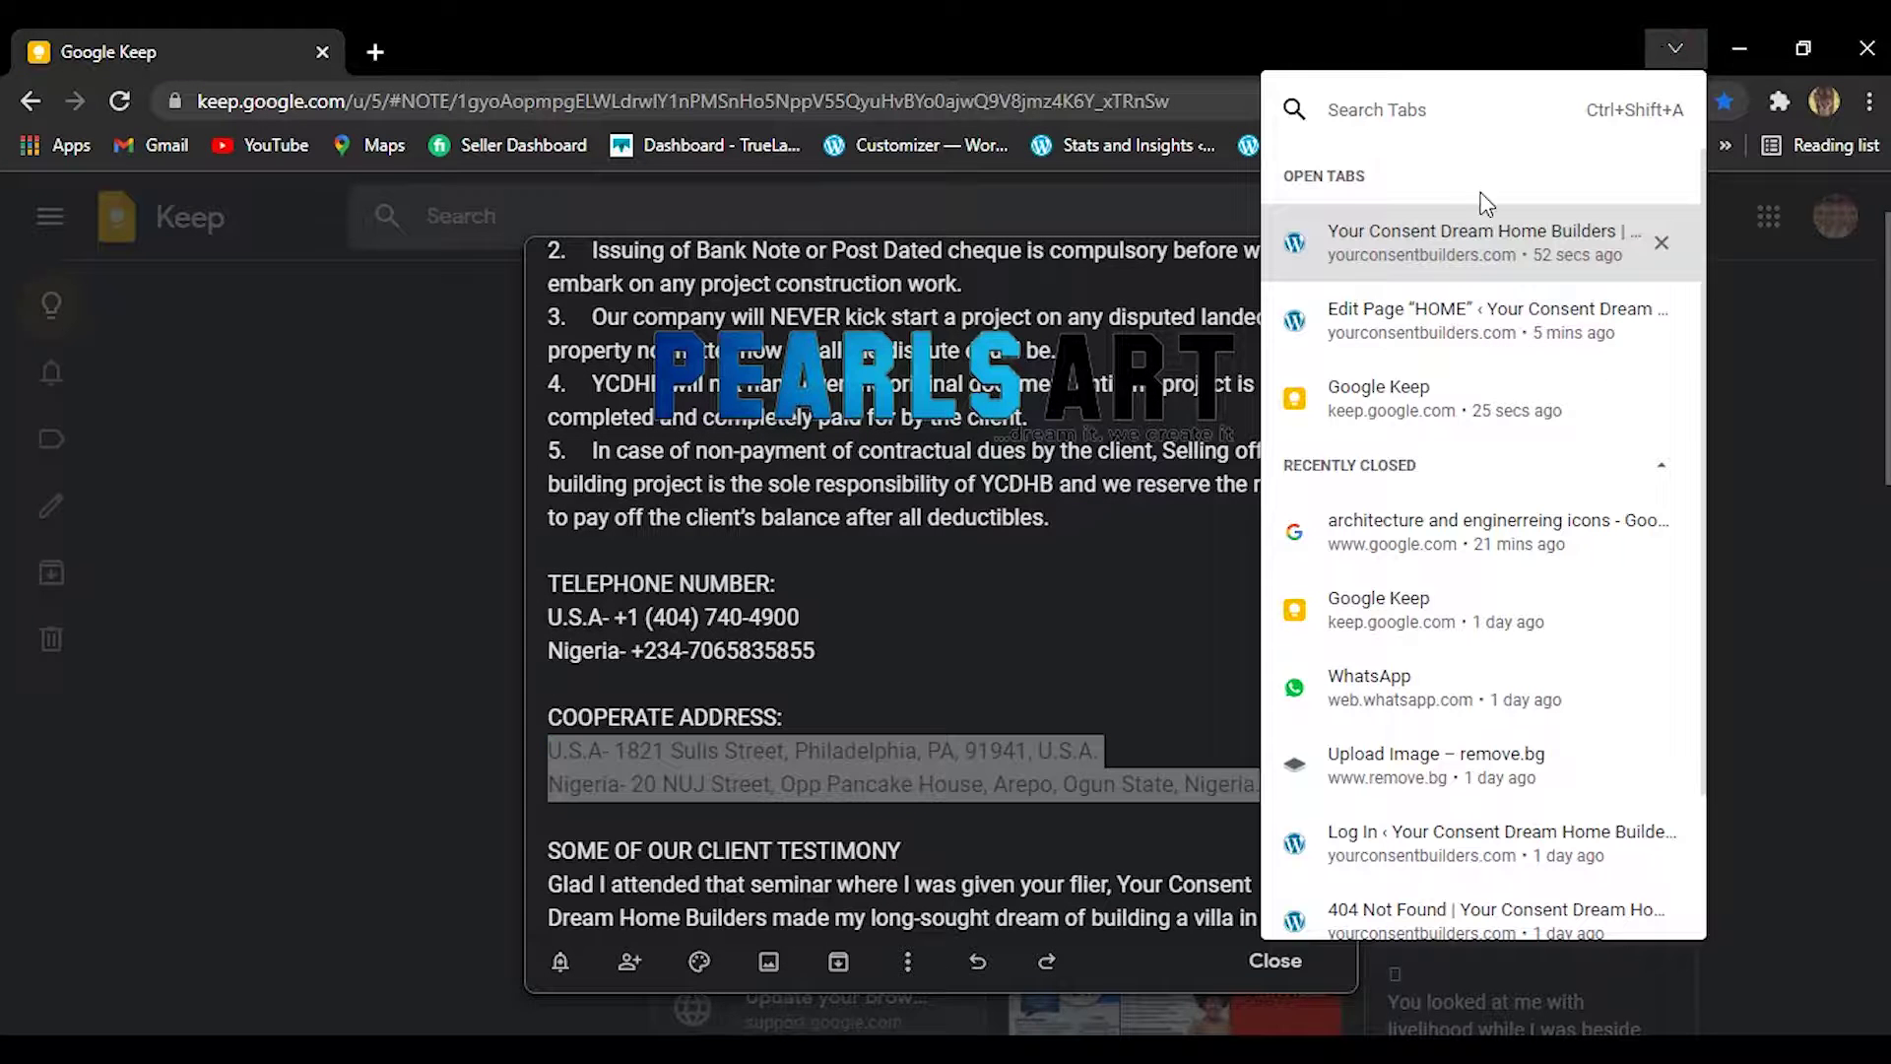
pyautogui.click(1477, 247)
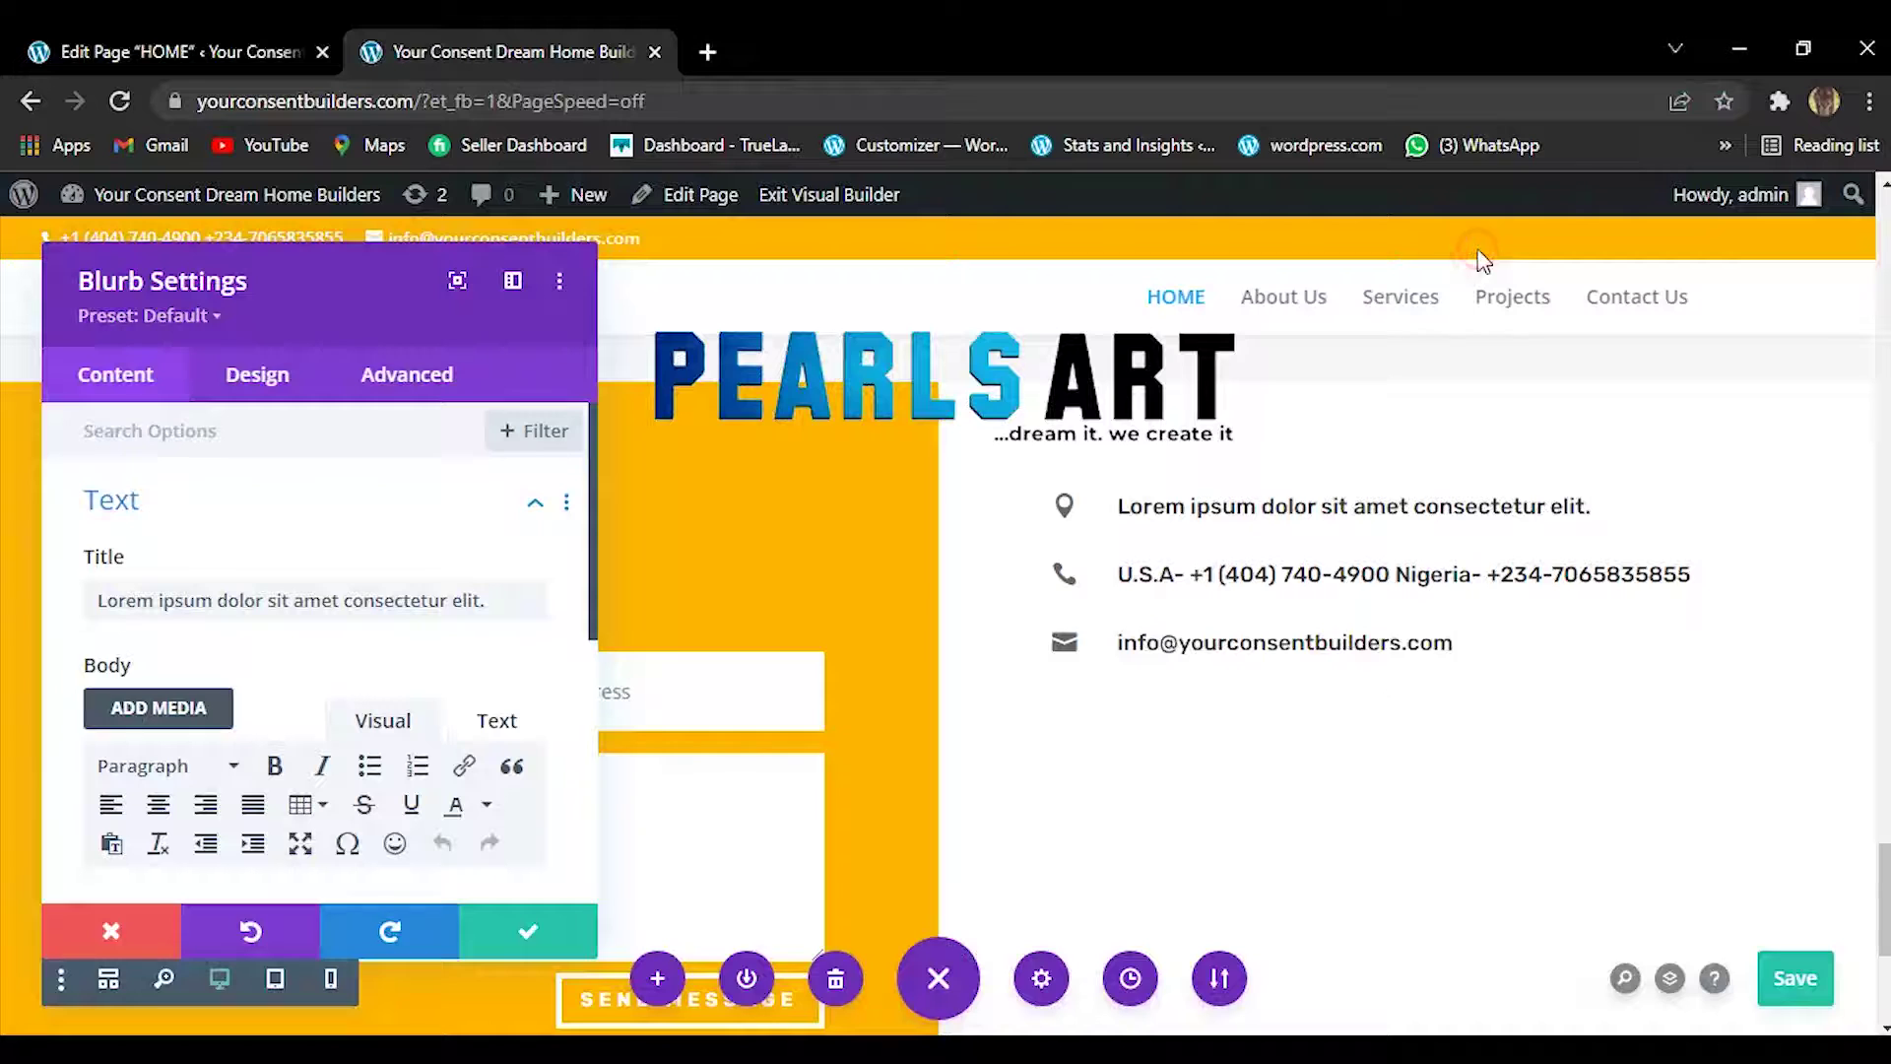
# Paste the U.S.A. and Nigeria addresses over the address blurb's title and apply the change.
pyautogui.click(213, 604)
pyautogui.hotkey('ctrl', 'a')
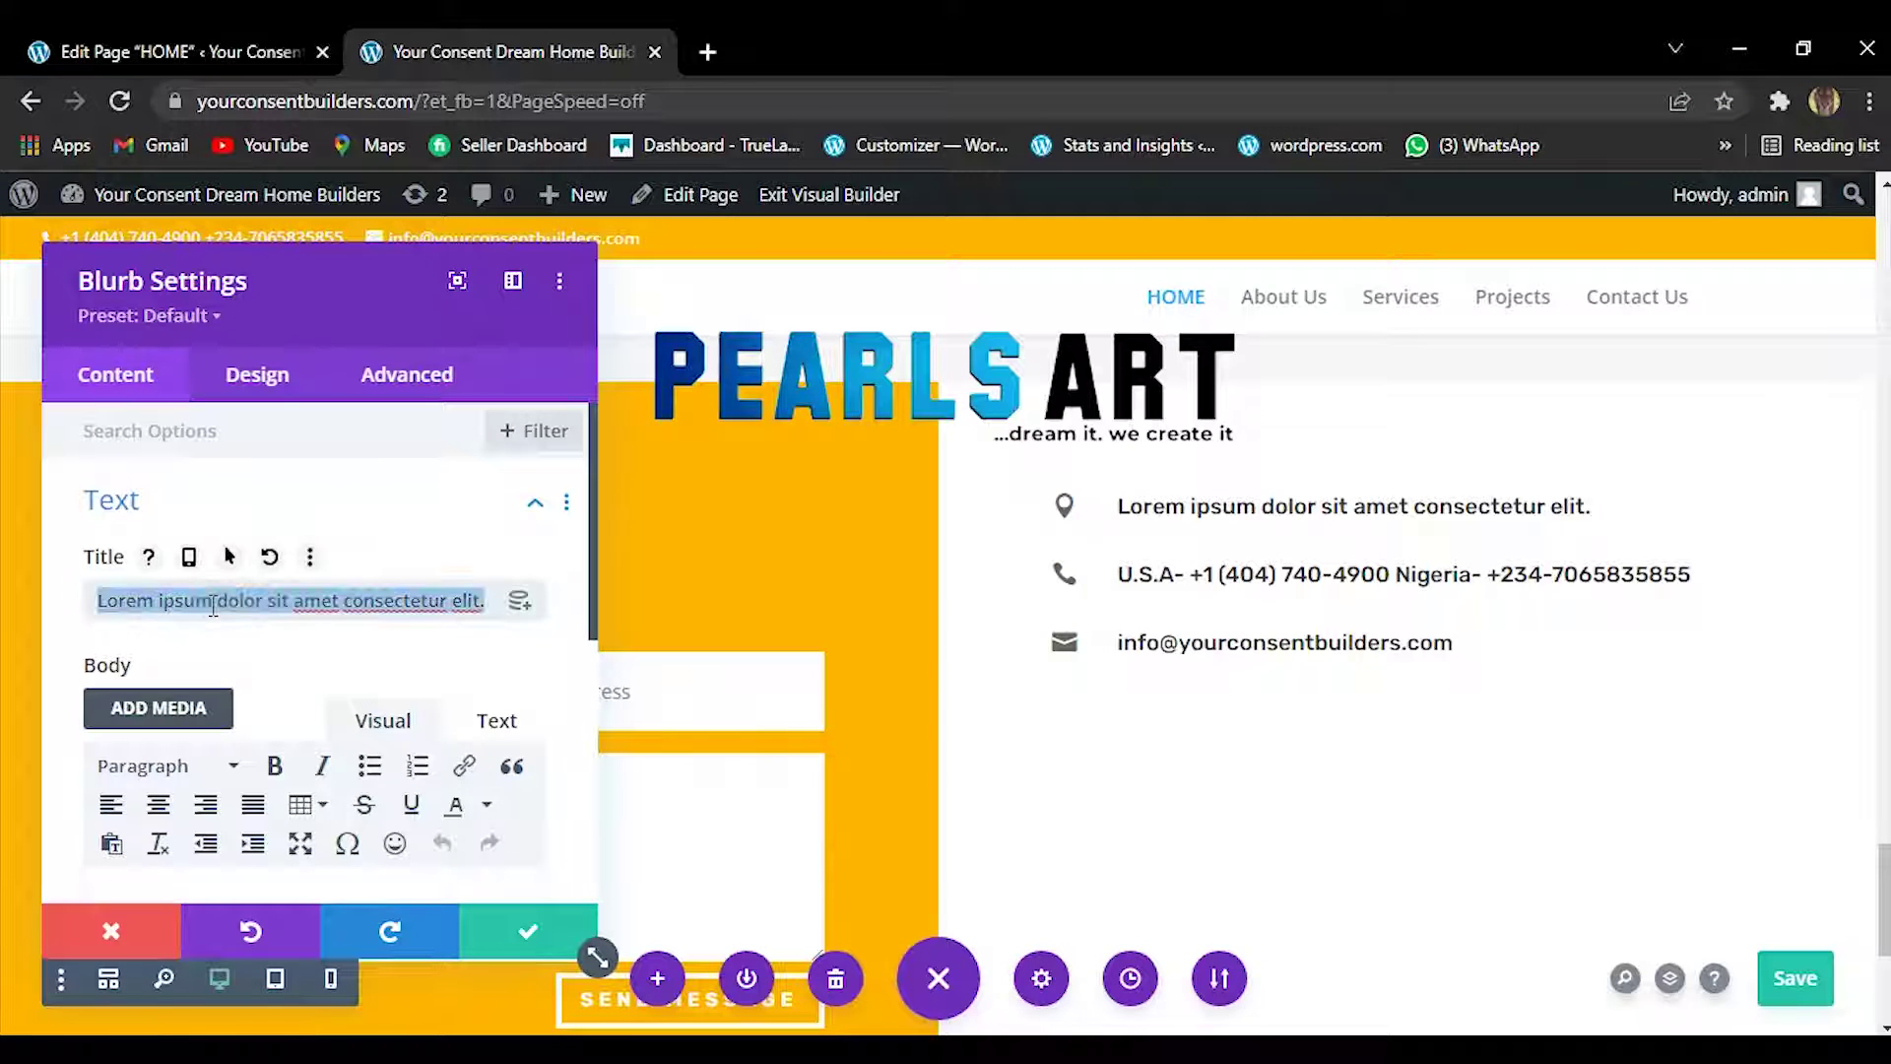
pyautogui.rightClick(214, 607)
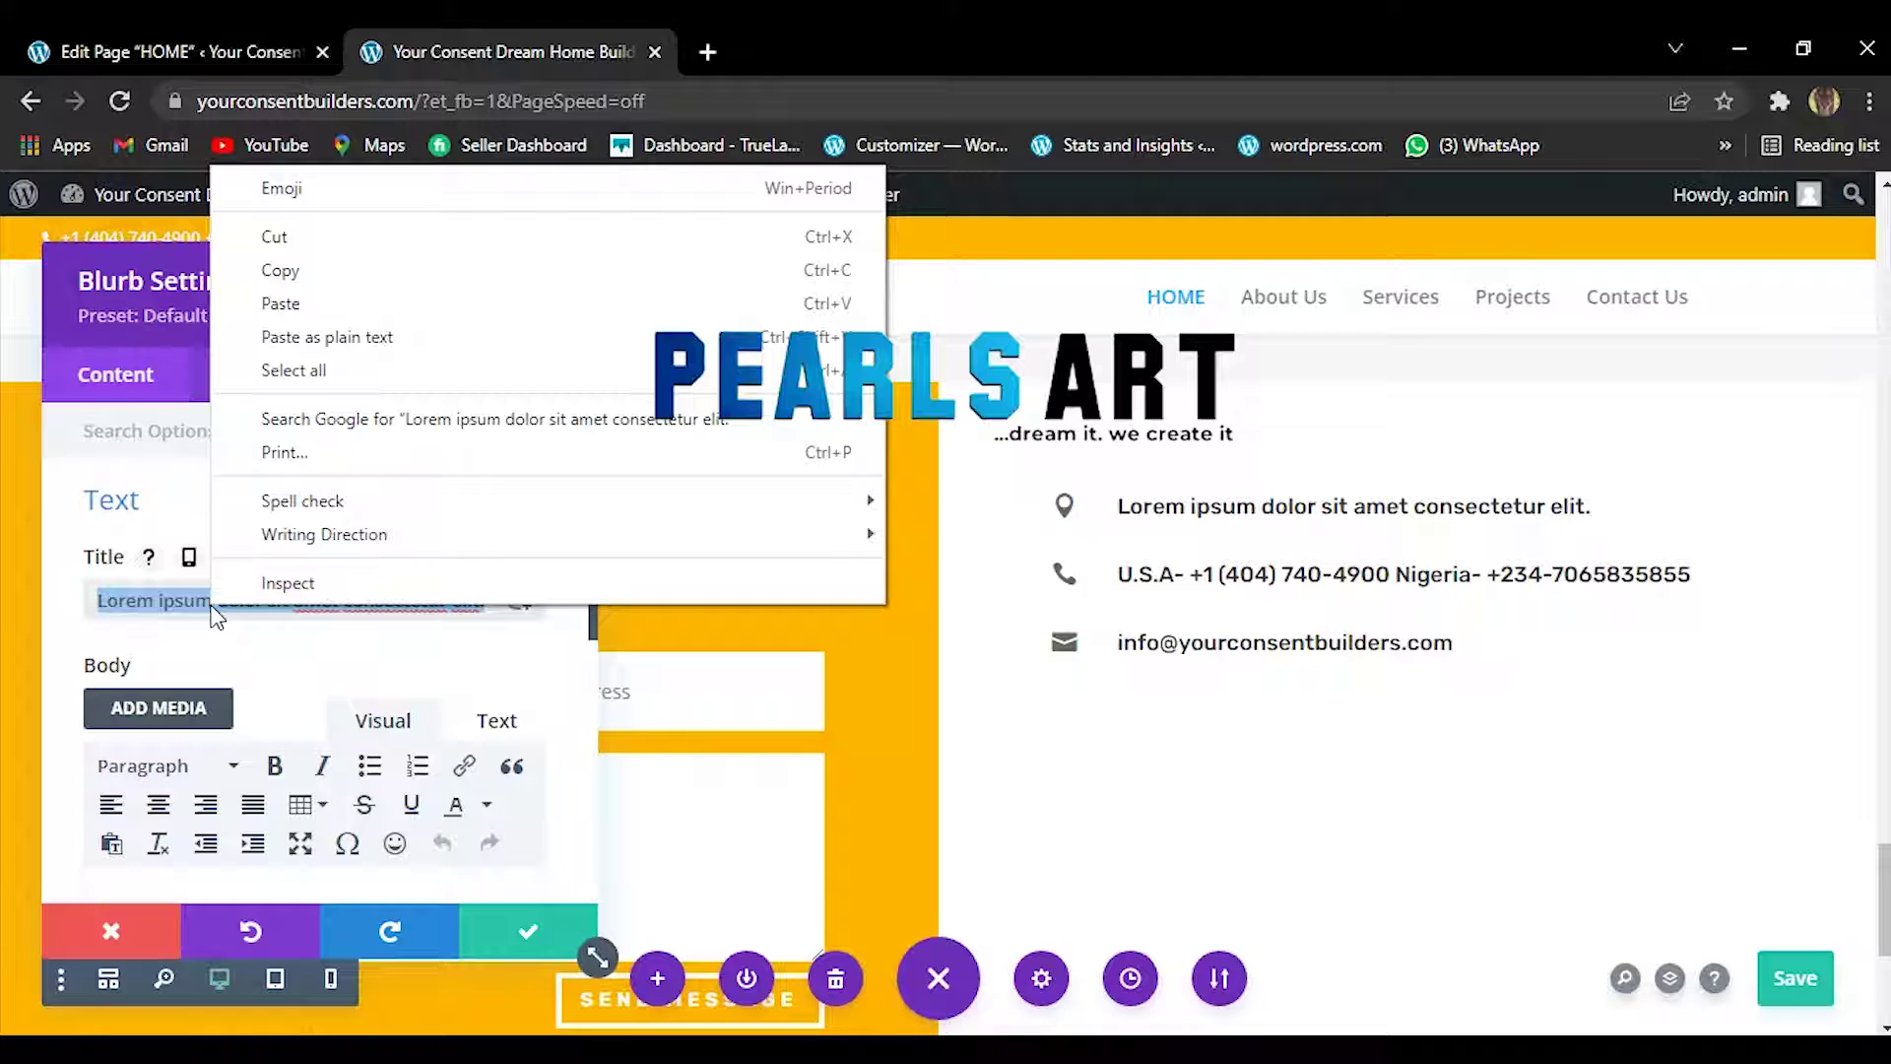
pyautogui.click(355, 303)
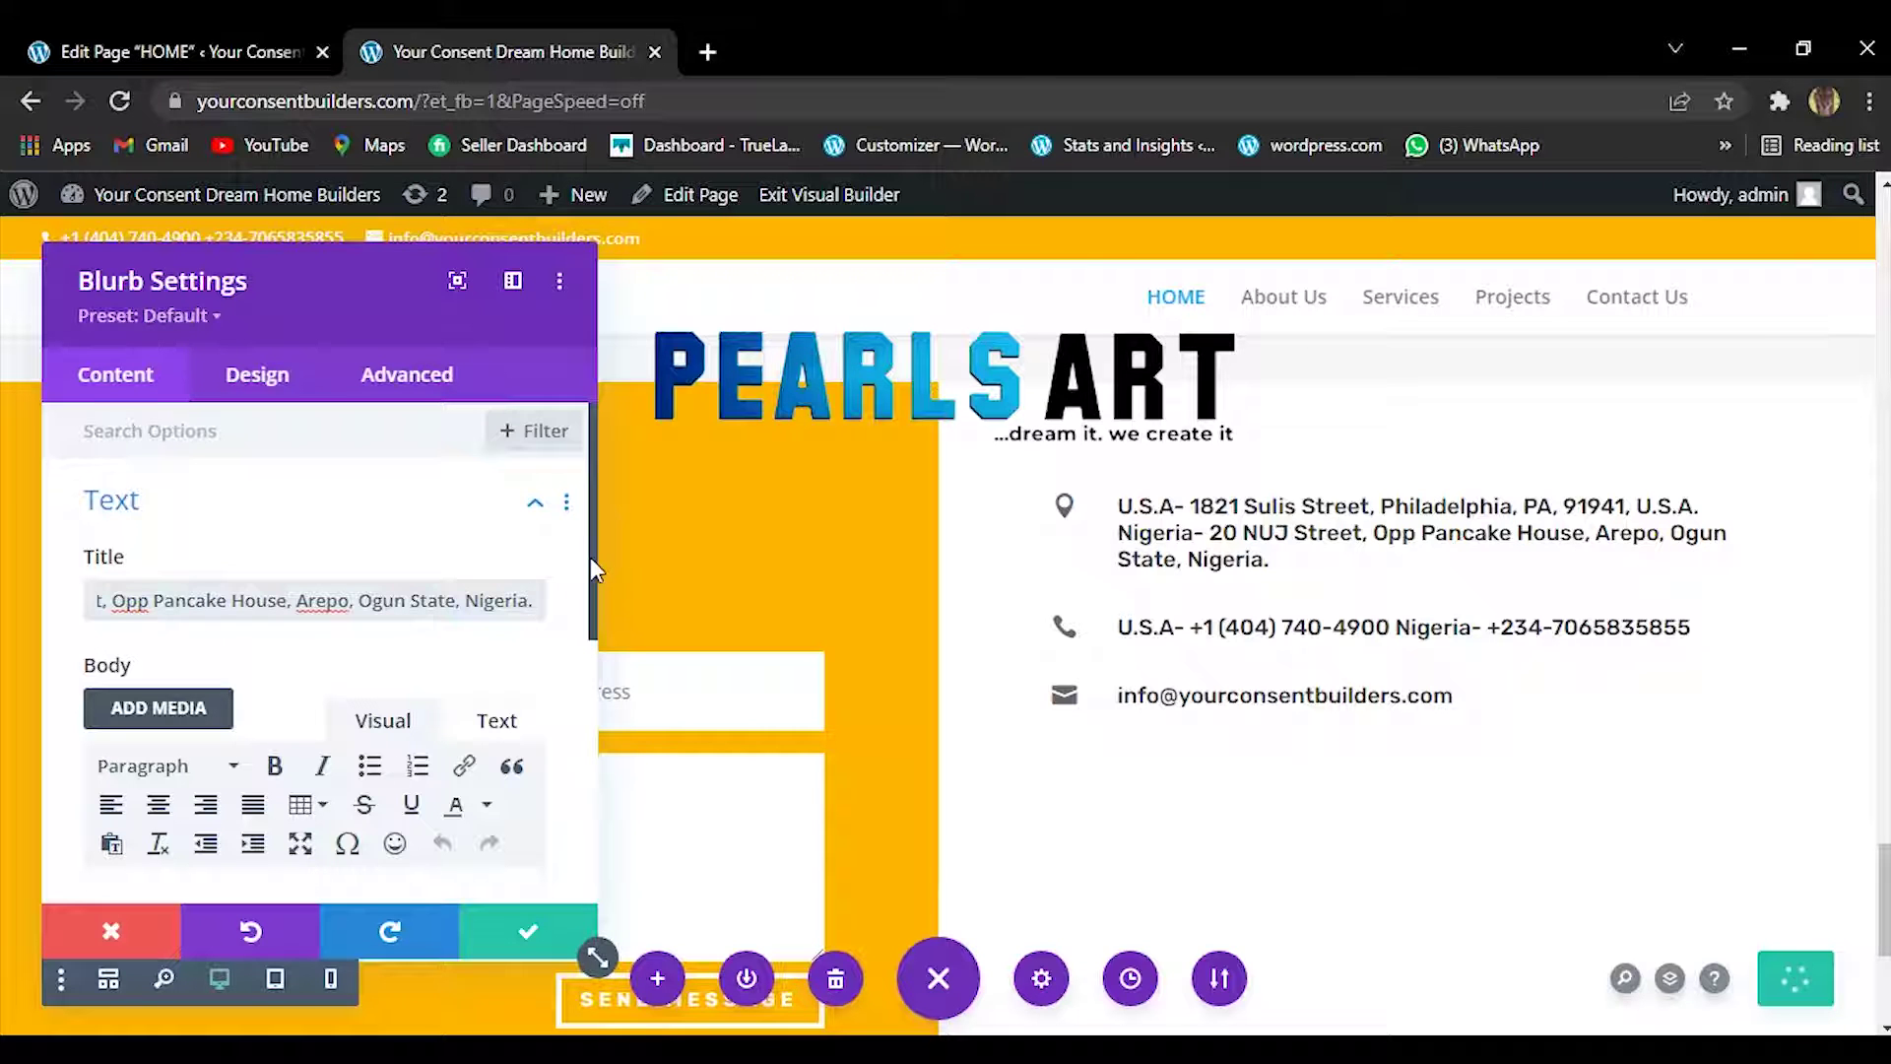
pyautogui.moveTo(589, 558); pyautogui.dragTo(562, 841)
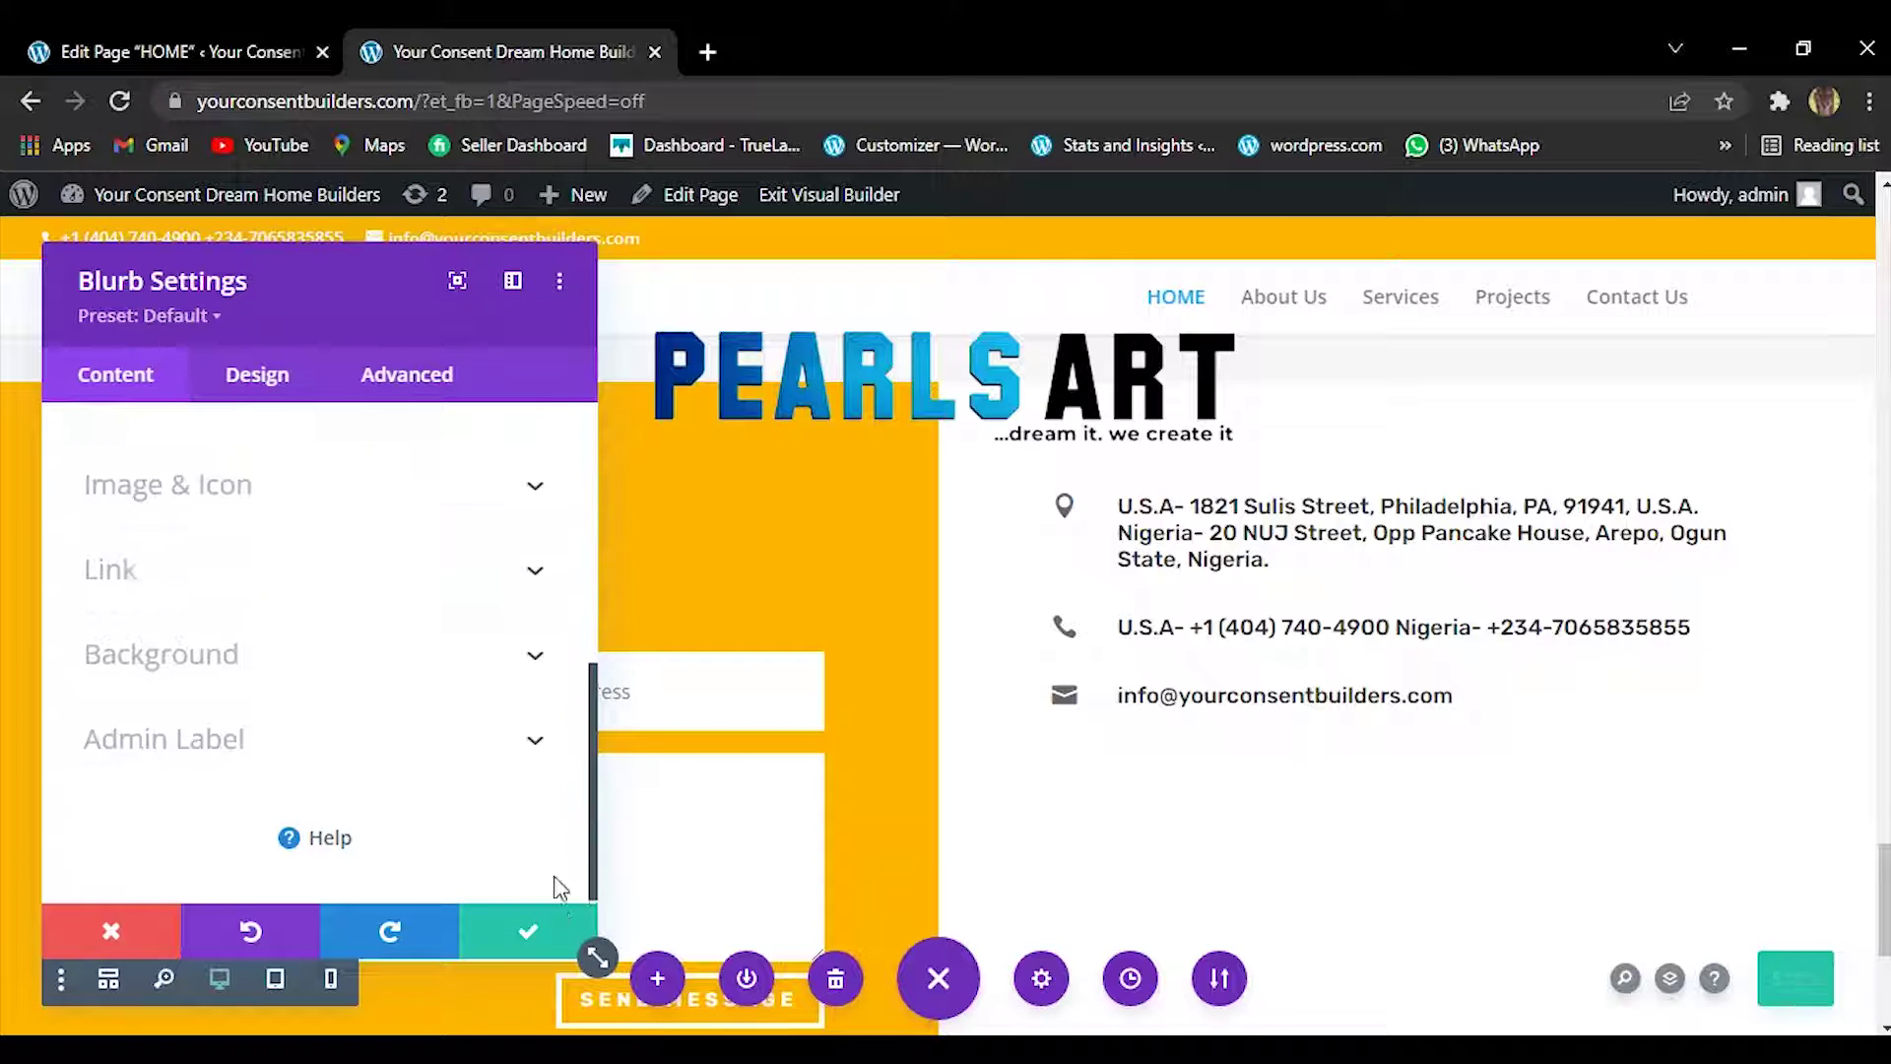
pyautogui.scroll(3, 502, 659)
pyautogui.scroll(2, 502, 601)
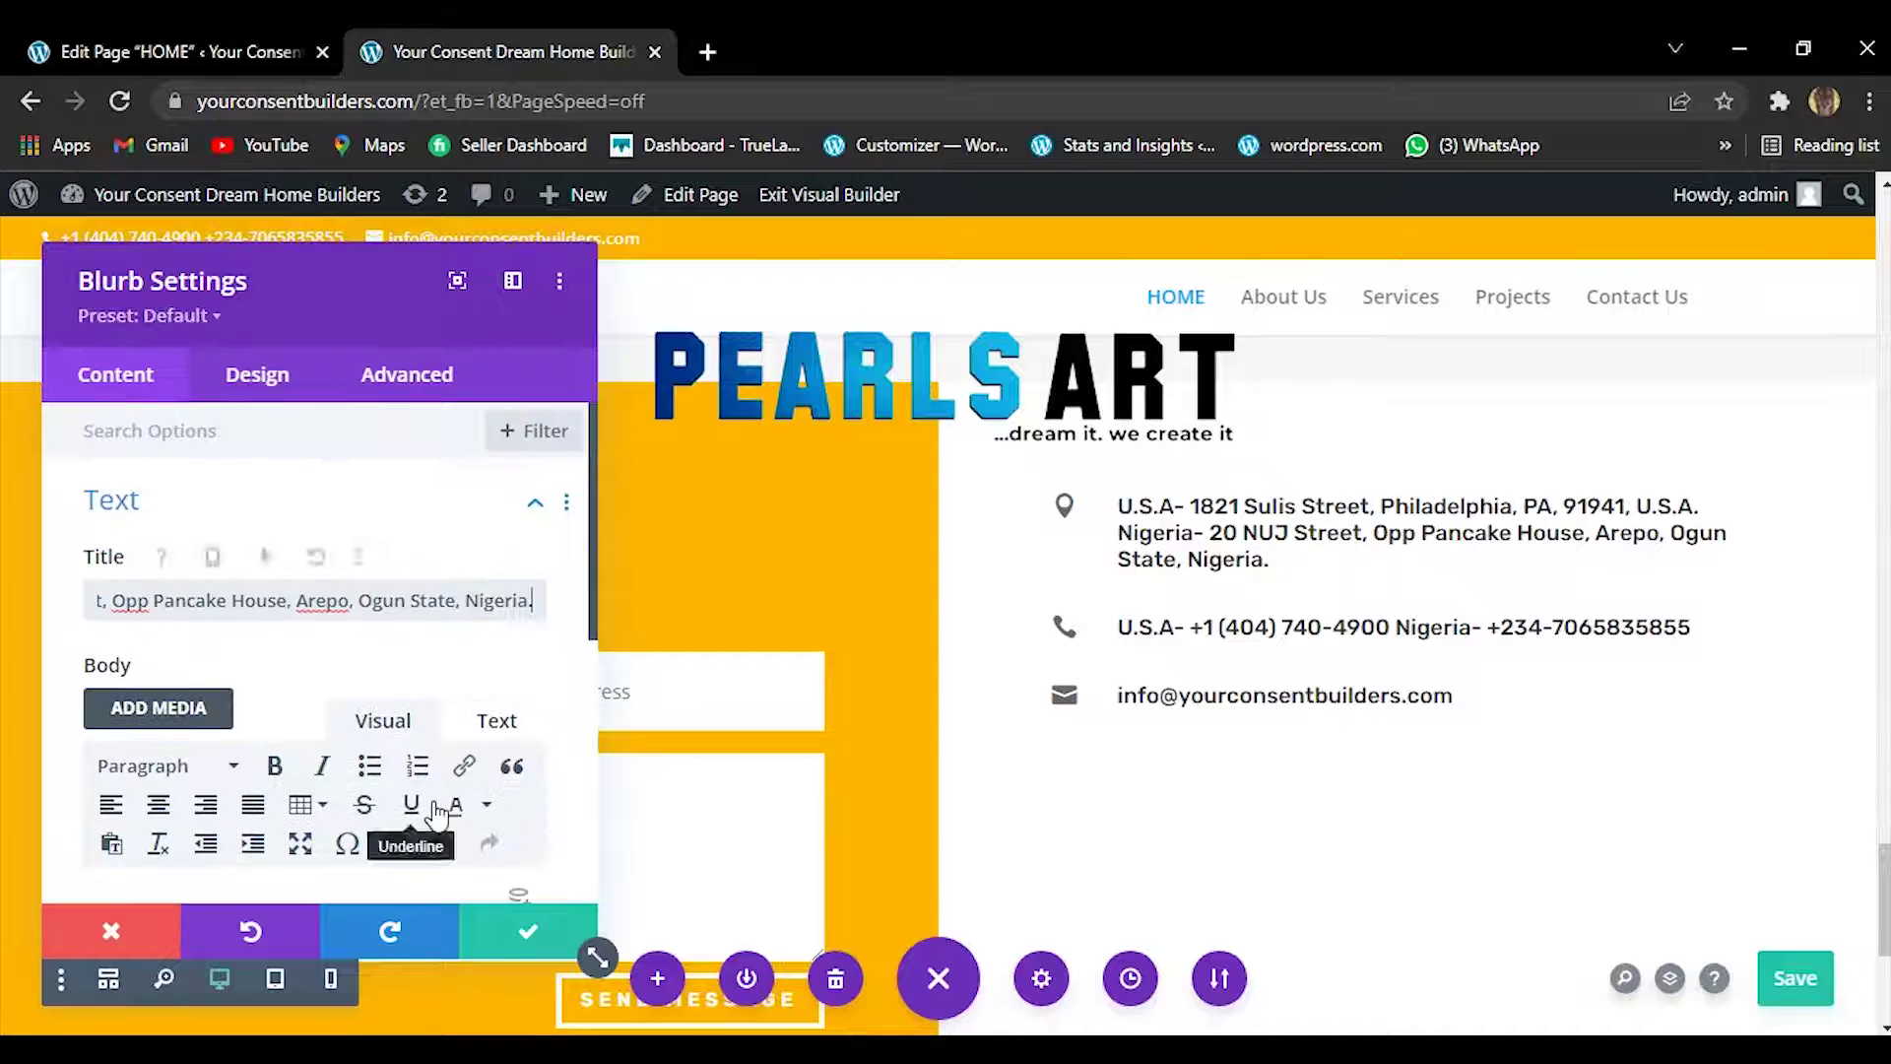
pyautogui.click(514, 936)
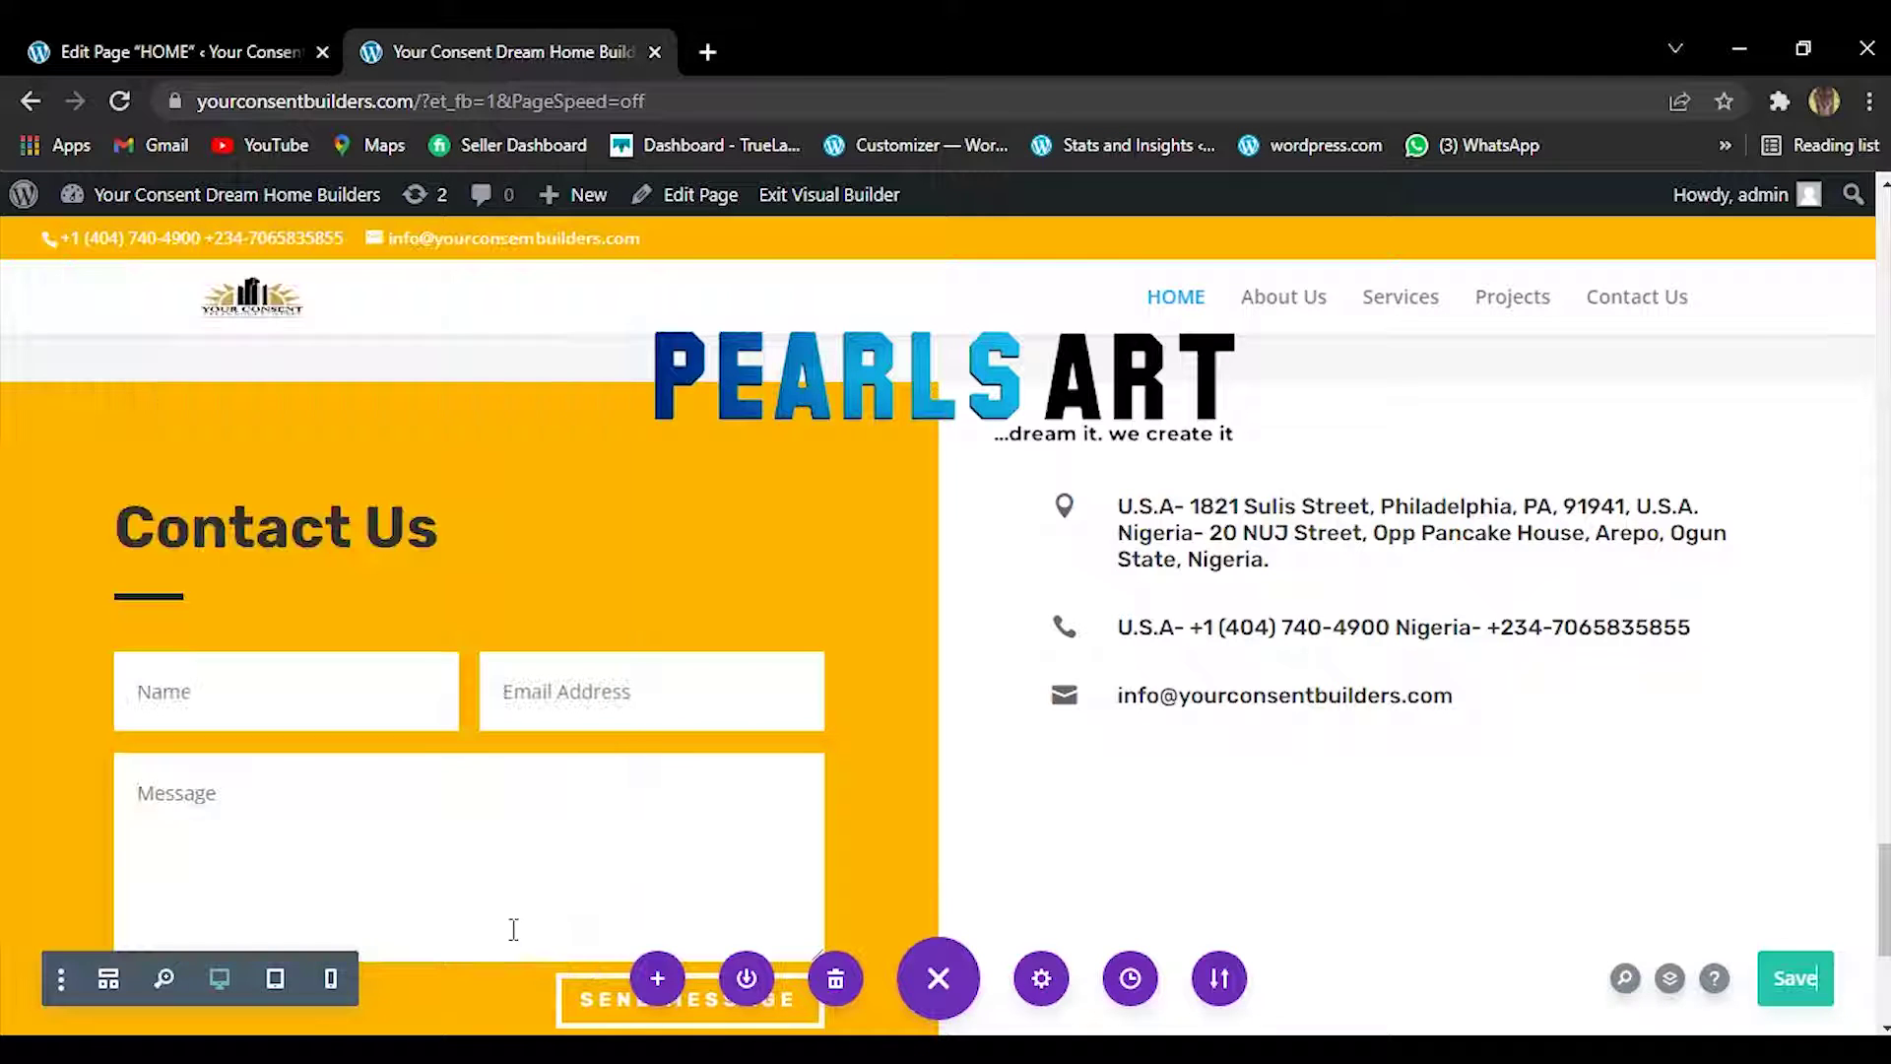
# Save the page and delete both rows of client logos above Contact Us.
pyautogui.click(1792, 1000)
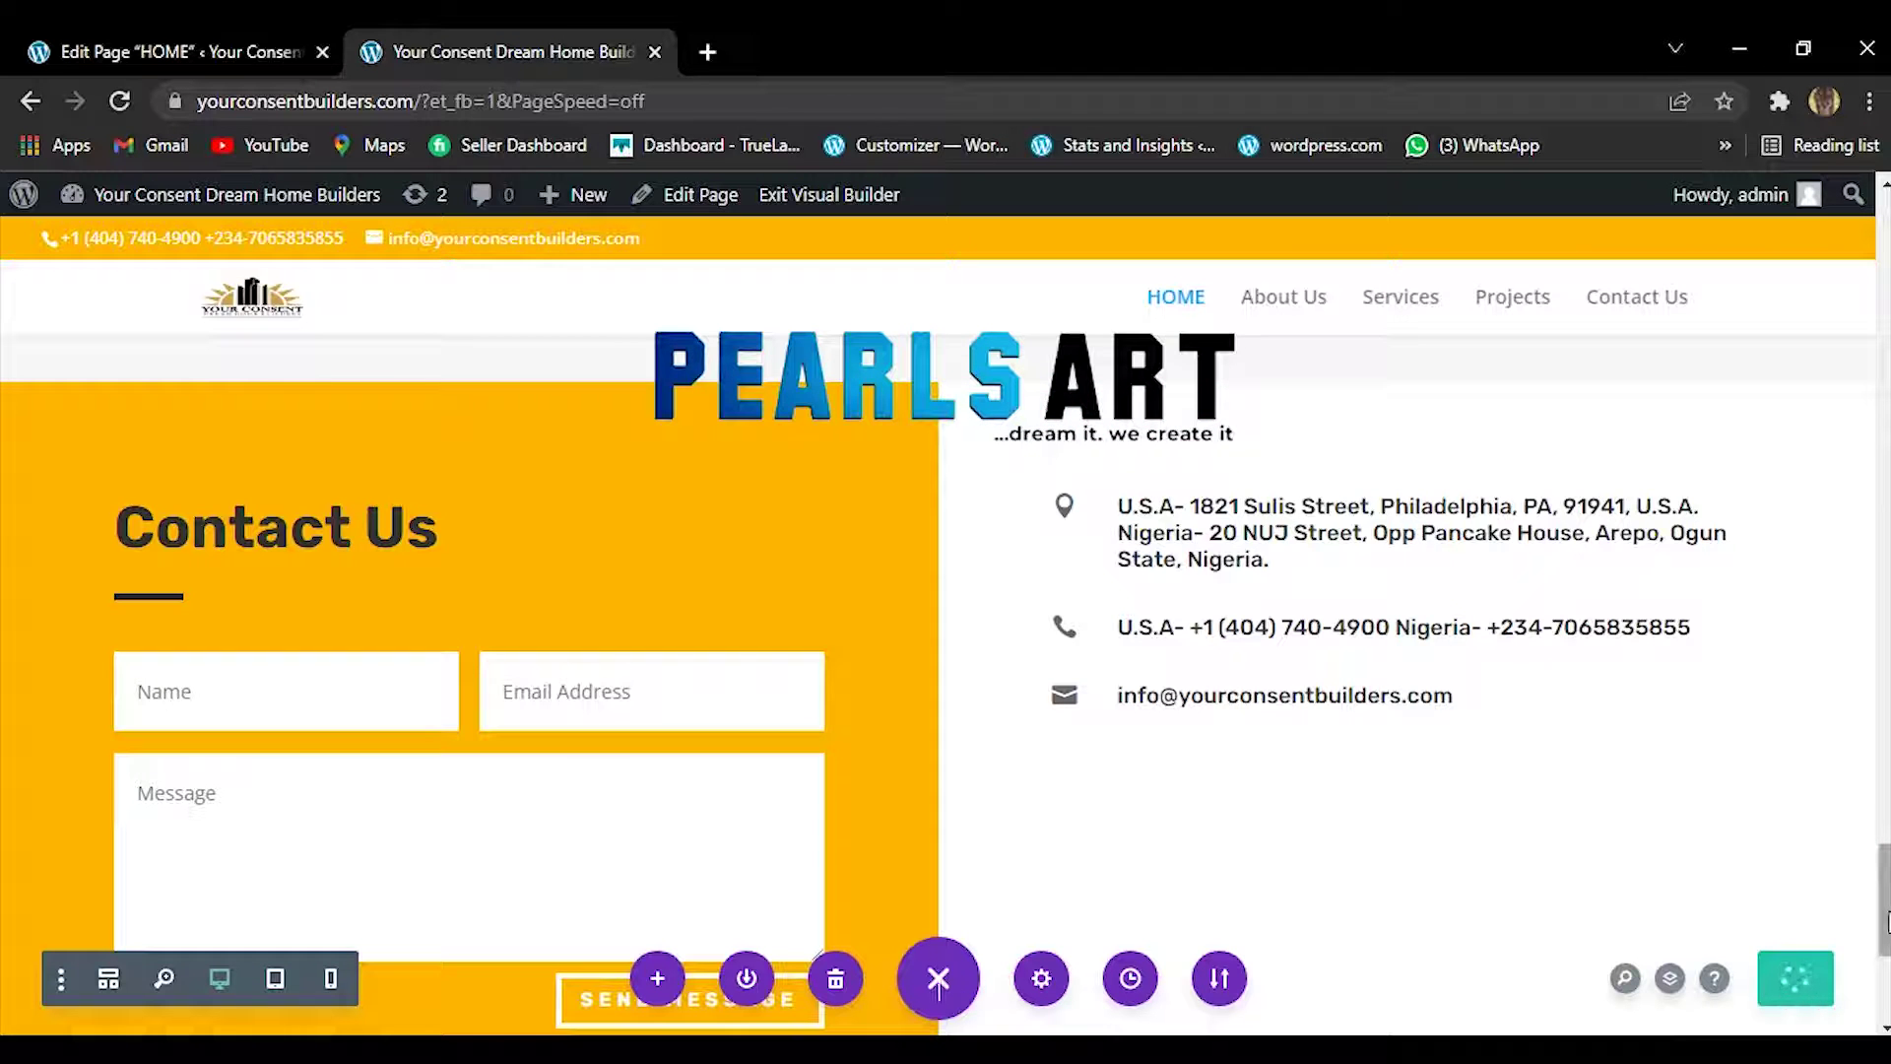
pyautogui.moveTo(1886, 950); pyautogui.dragTo(1884, 1001)
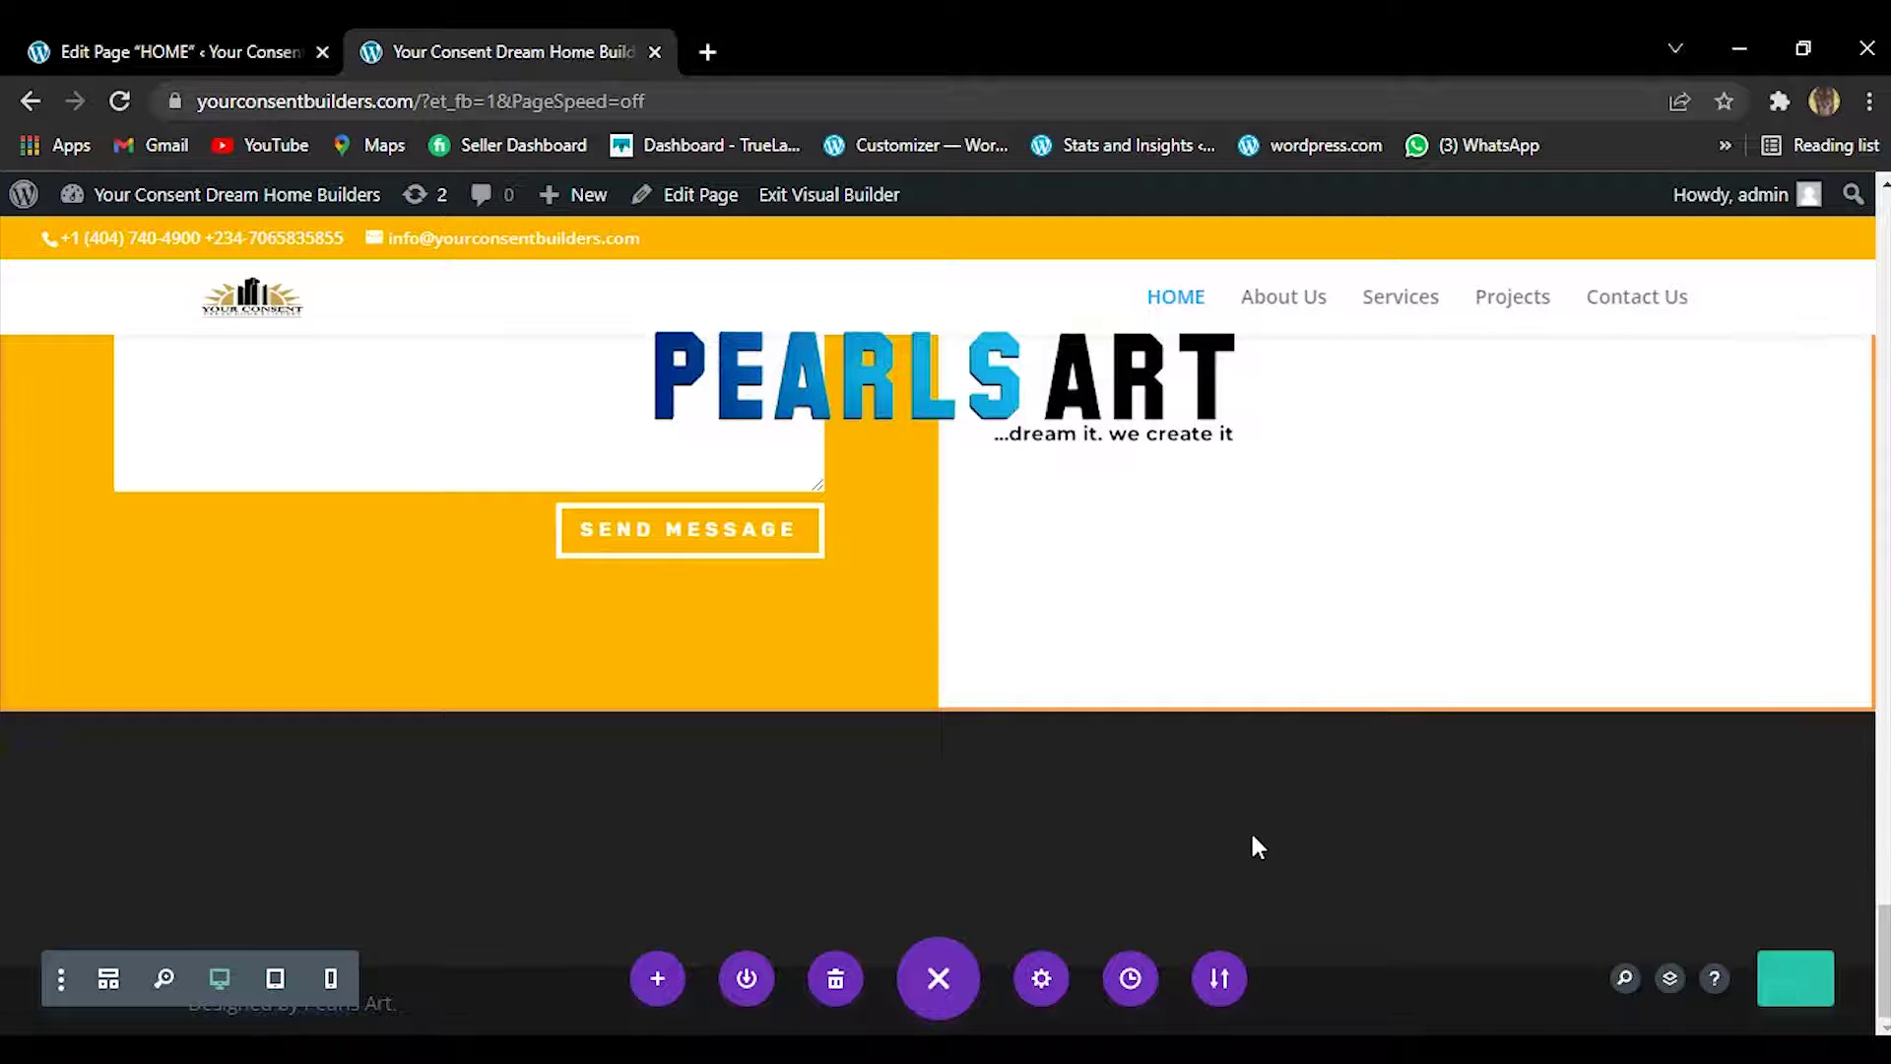
pyautogui.scroll(10, 1886, 940)
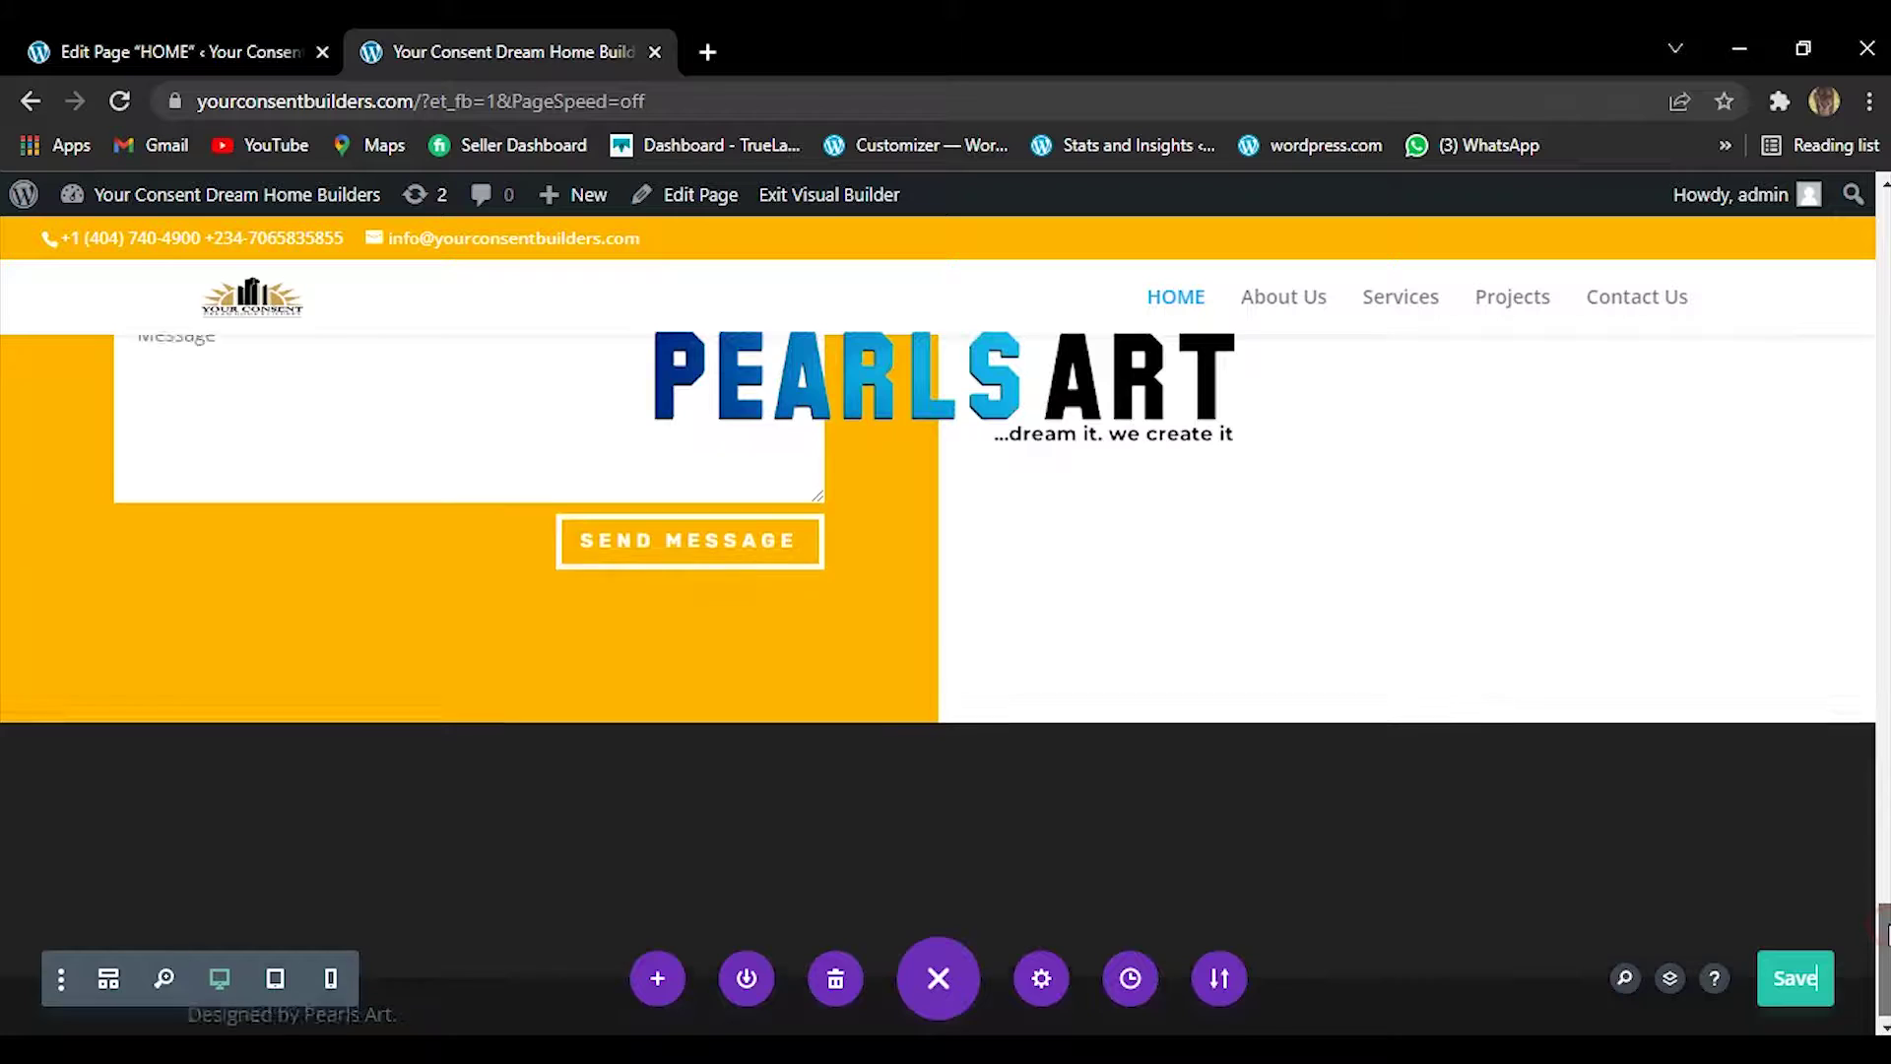
pyautogui.scroll(-2, 1815, 978)
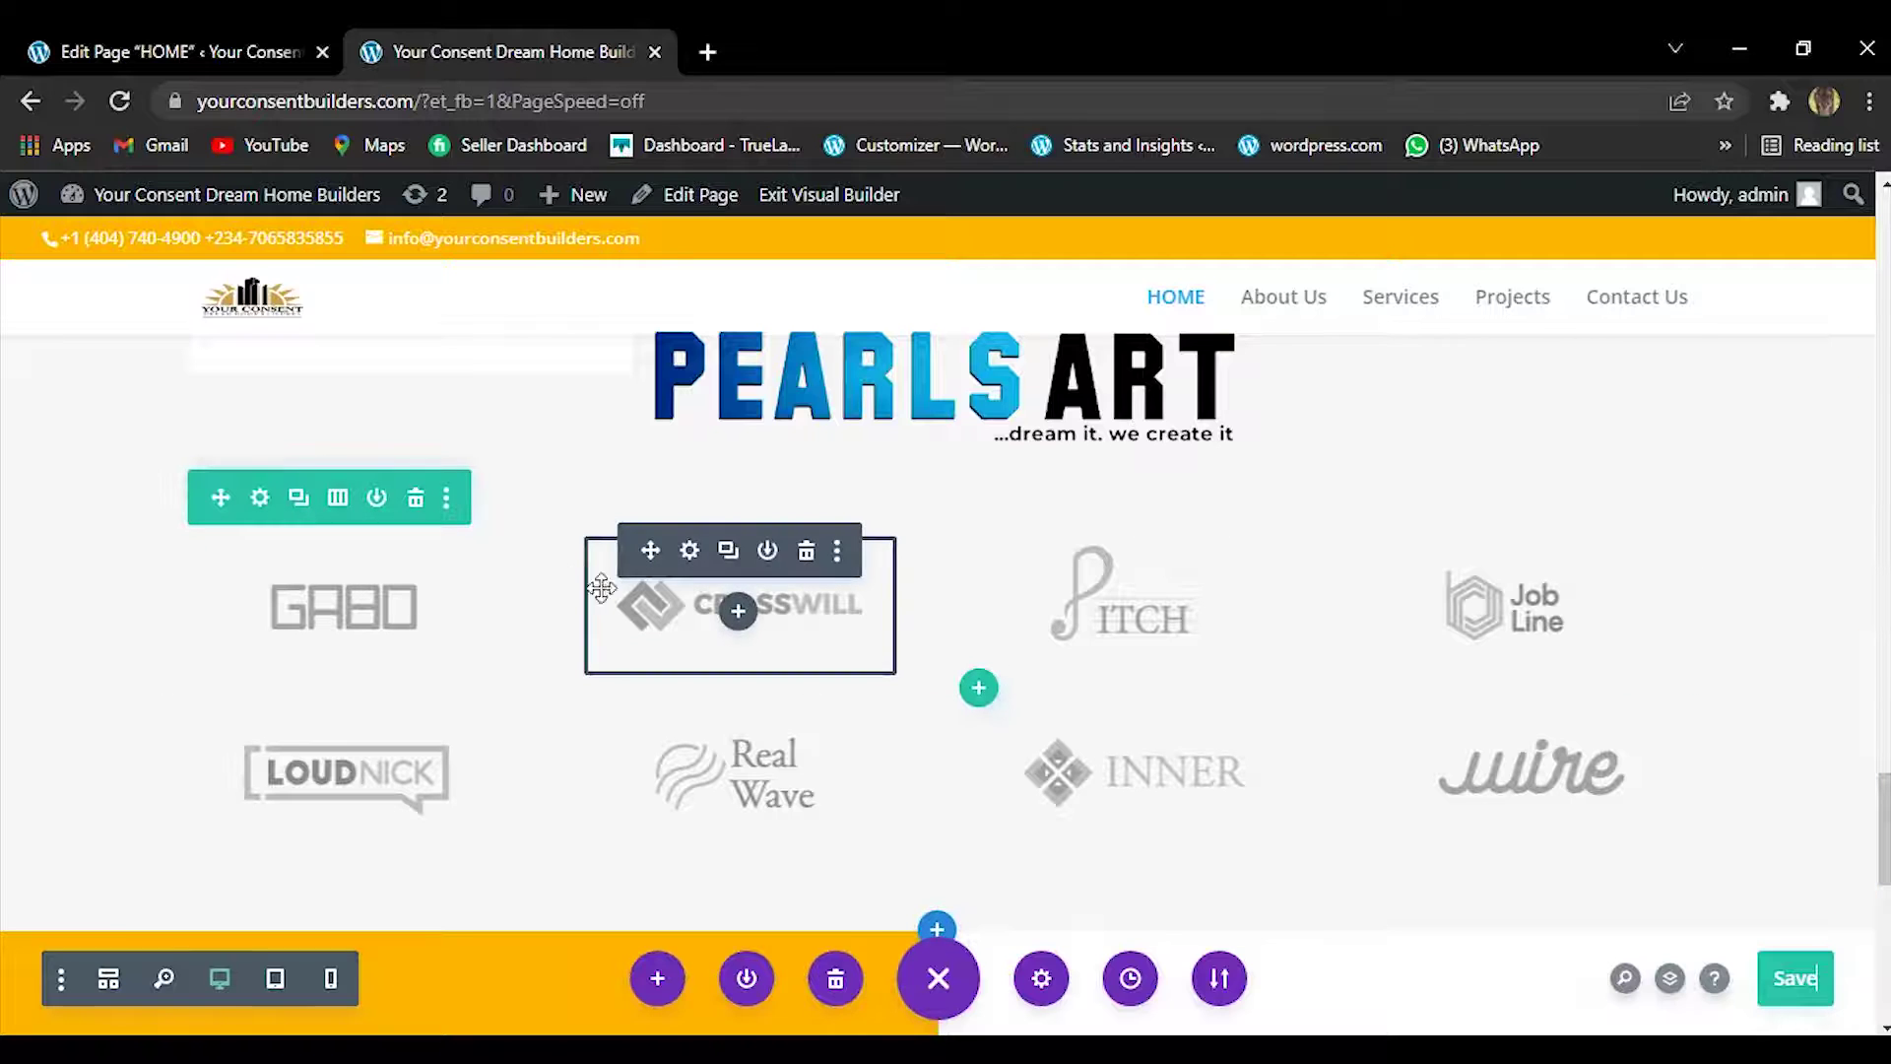
pyautogui.click(415, 502)
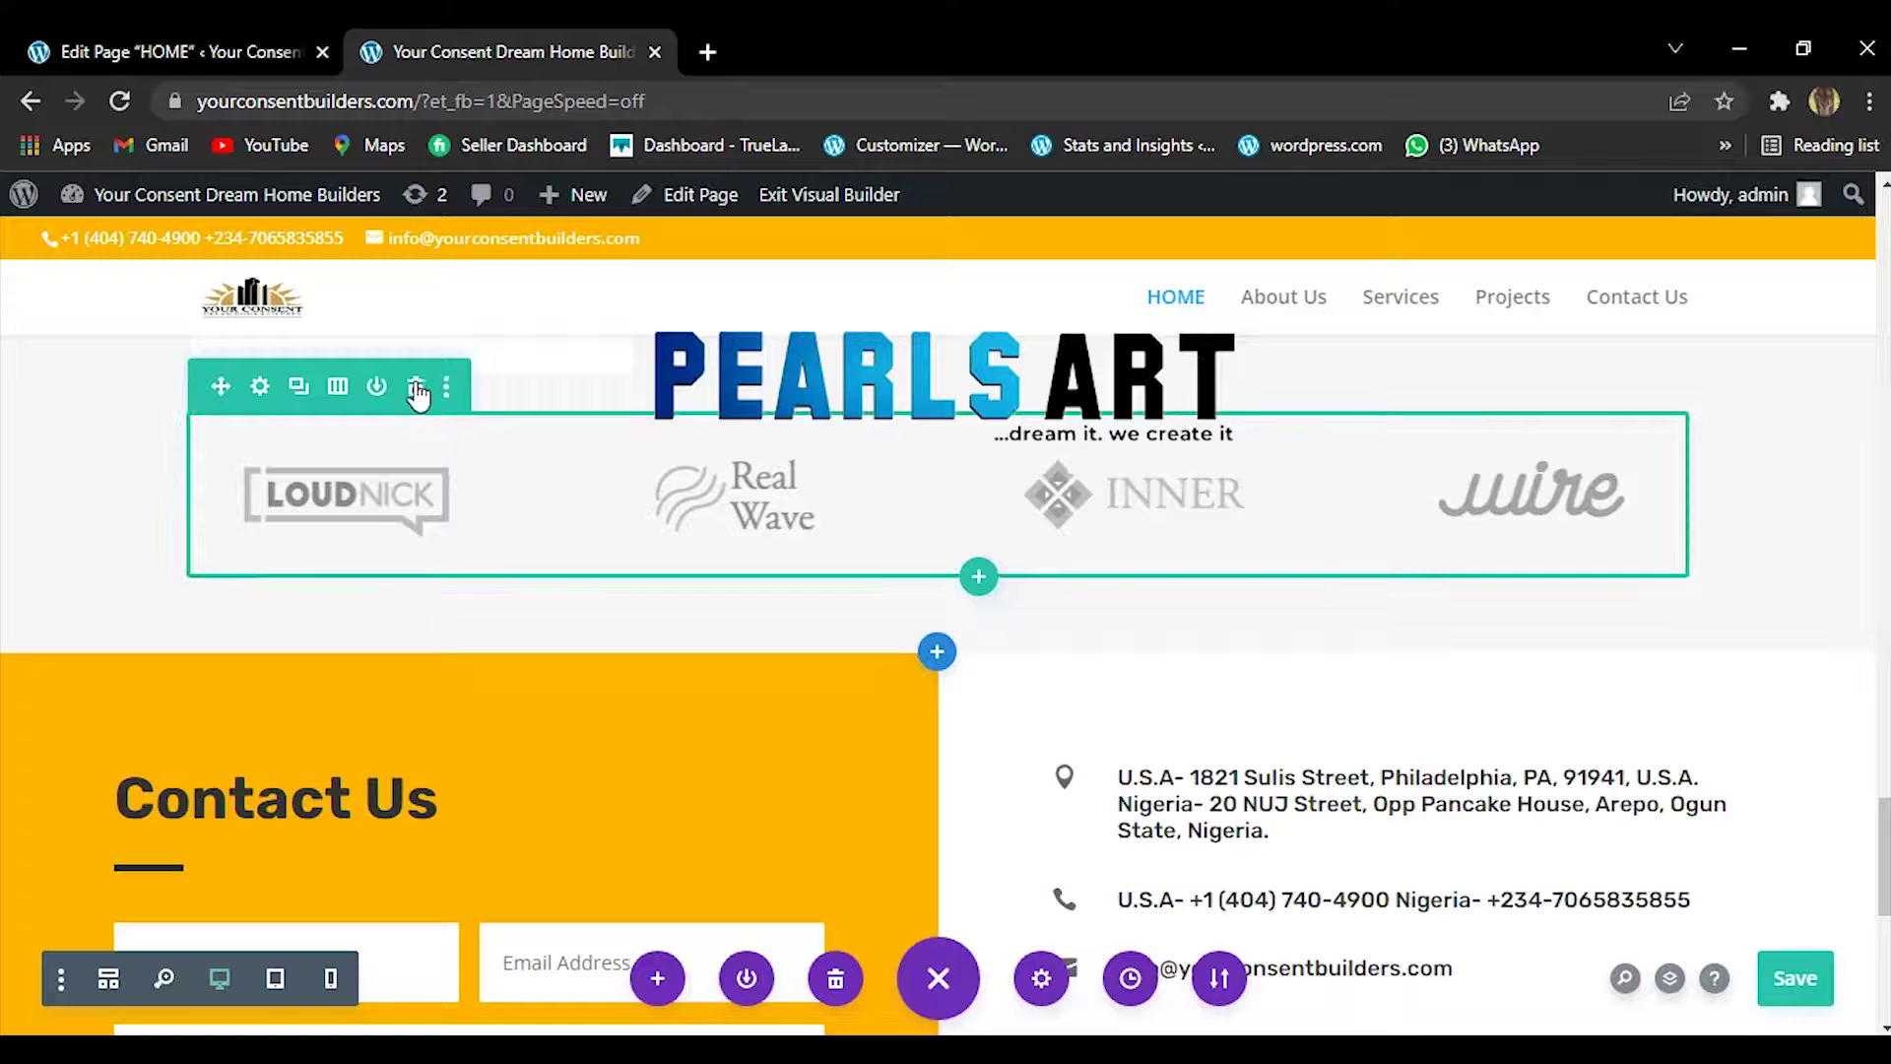
pyautogui.click(417, 389)
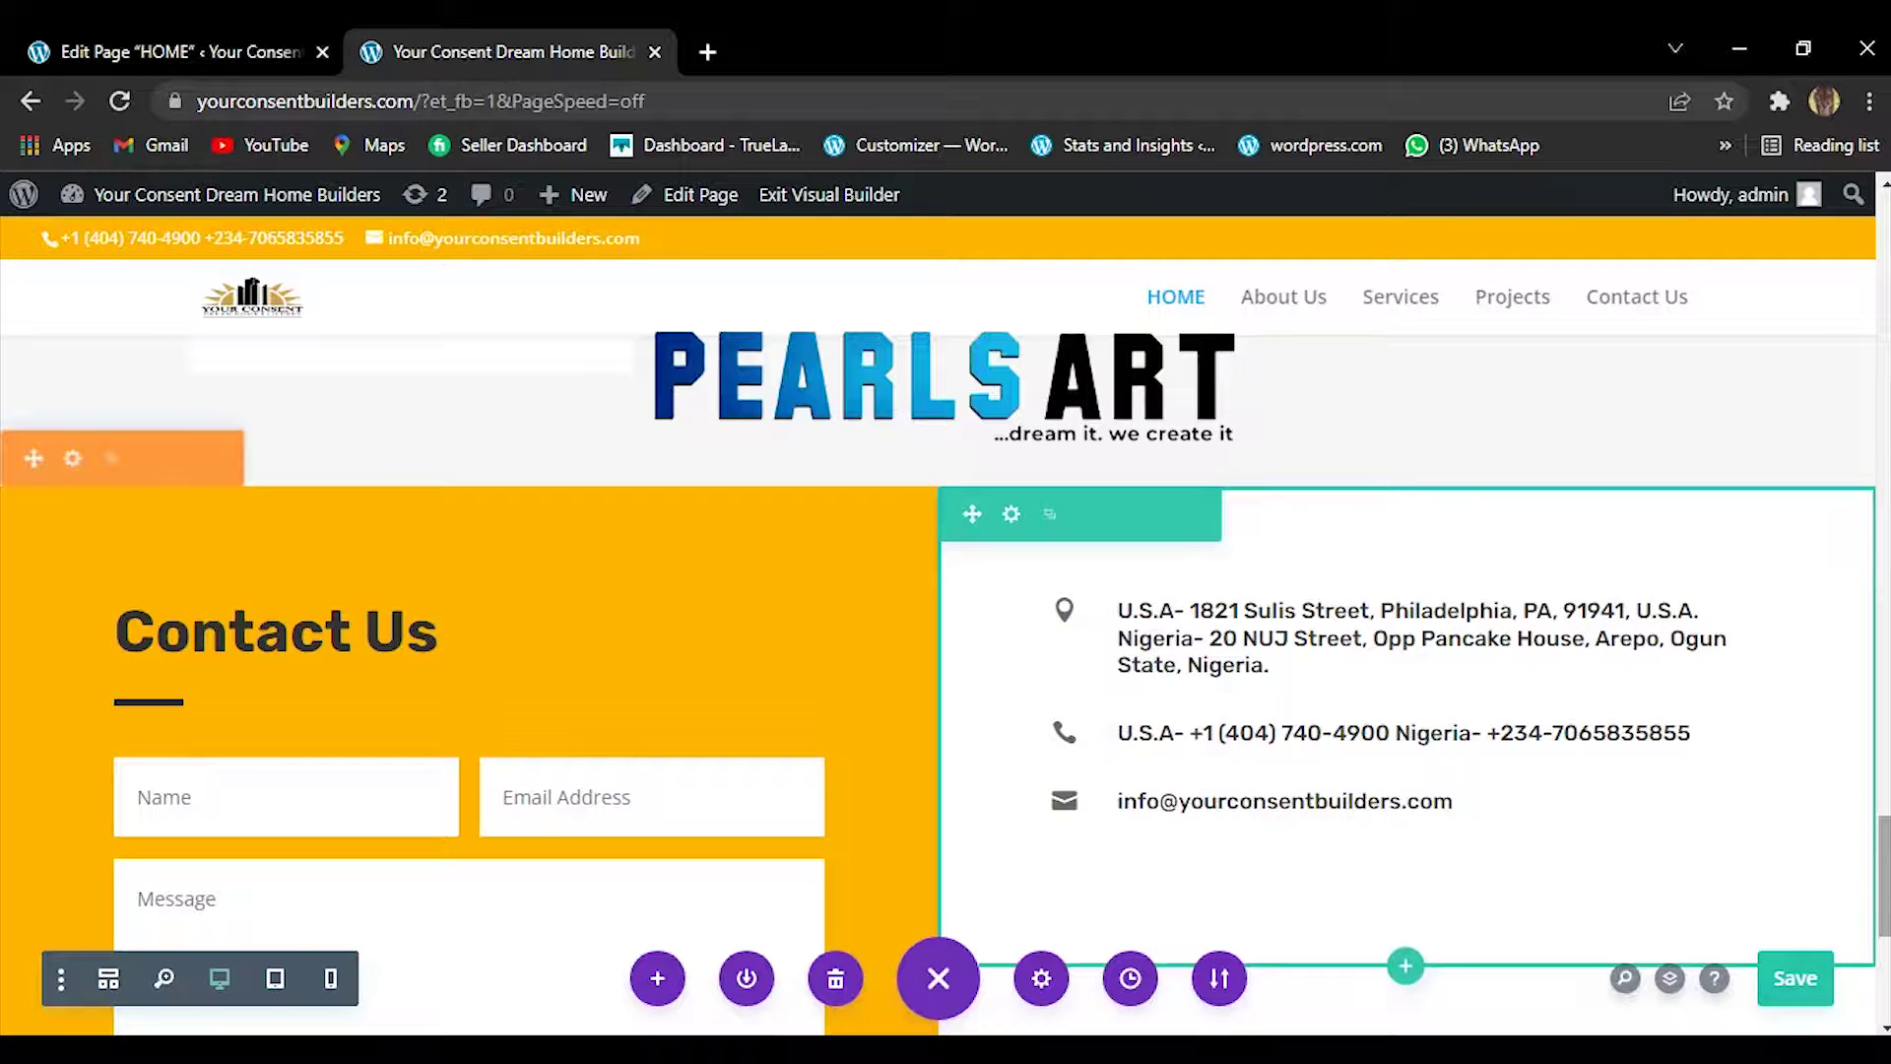
pyautogui.scroll(3, 1477, 867)
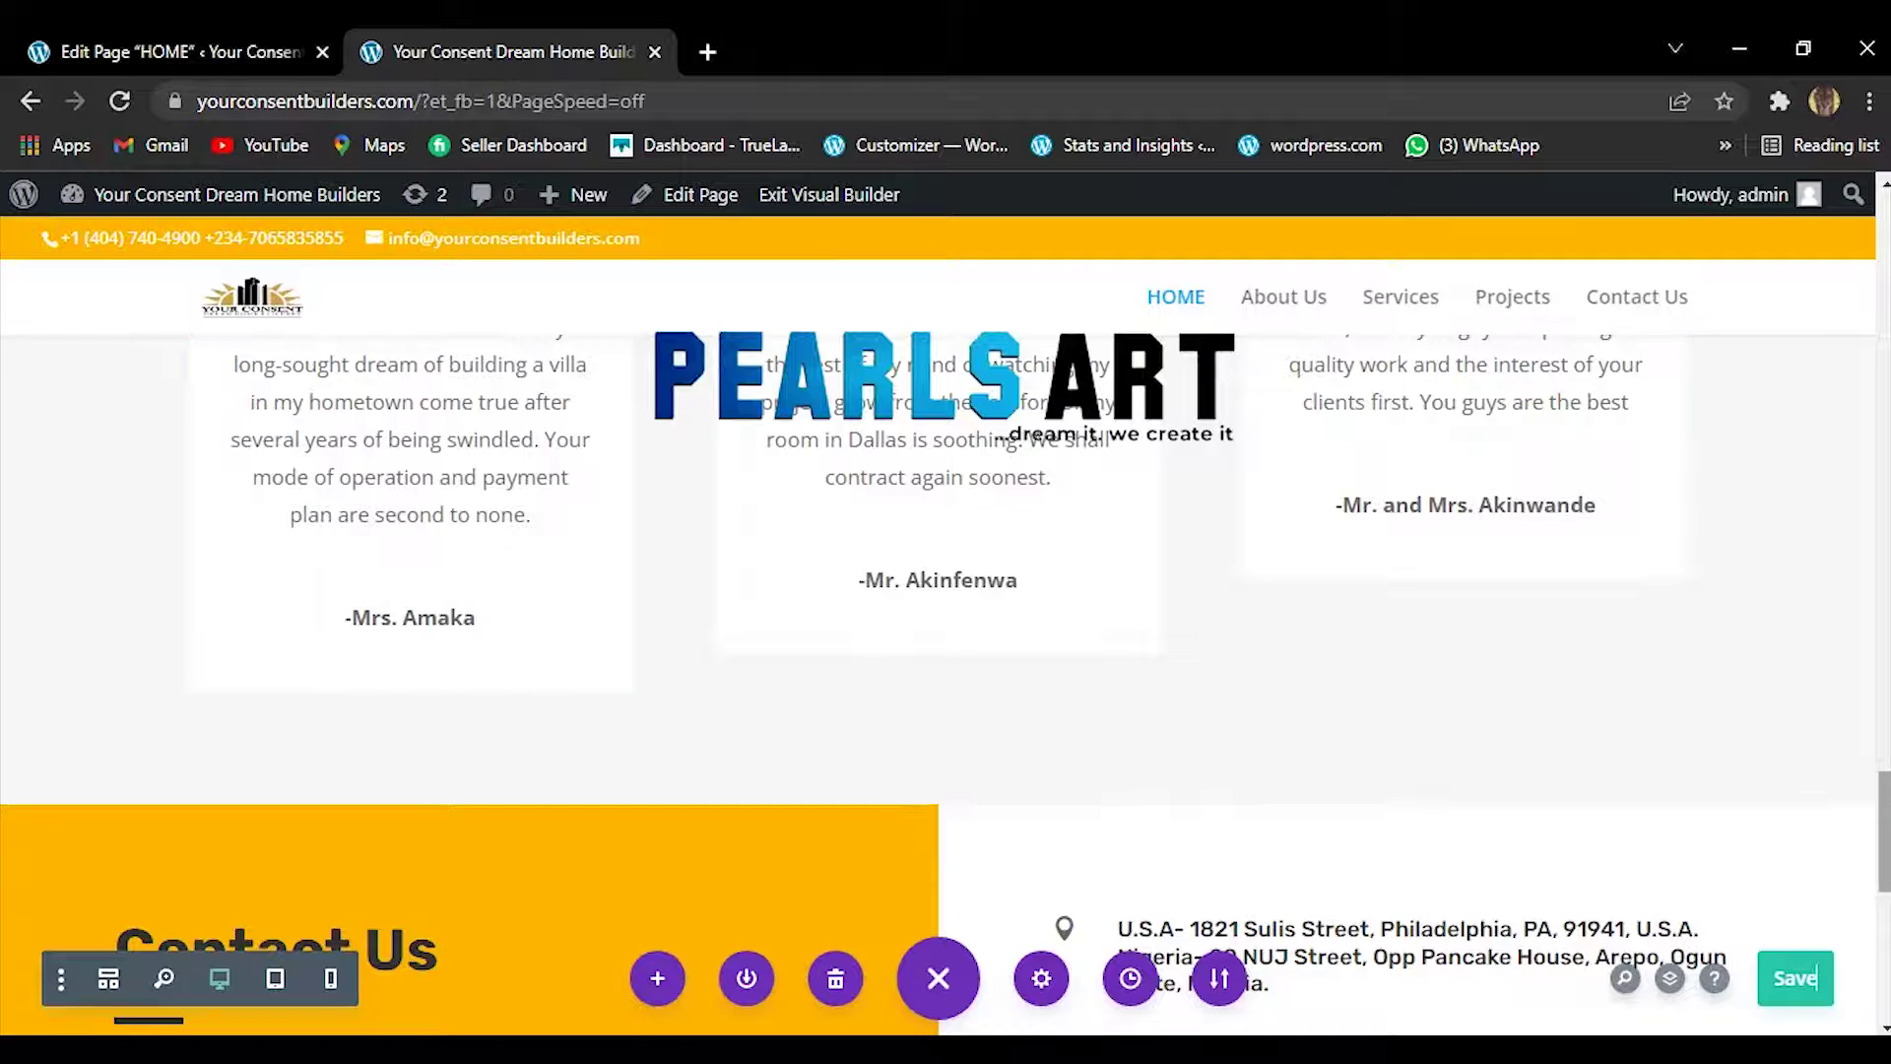
pyautogui.scroll(4, 1884, 807)
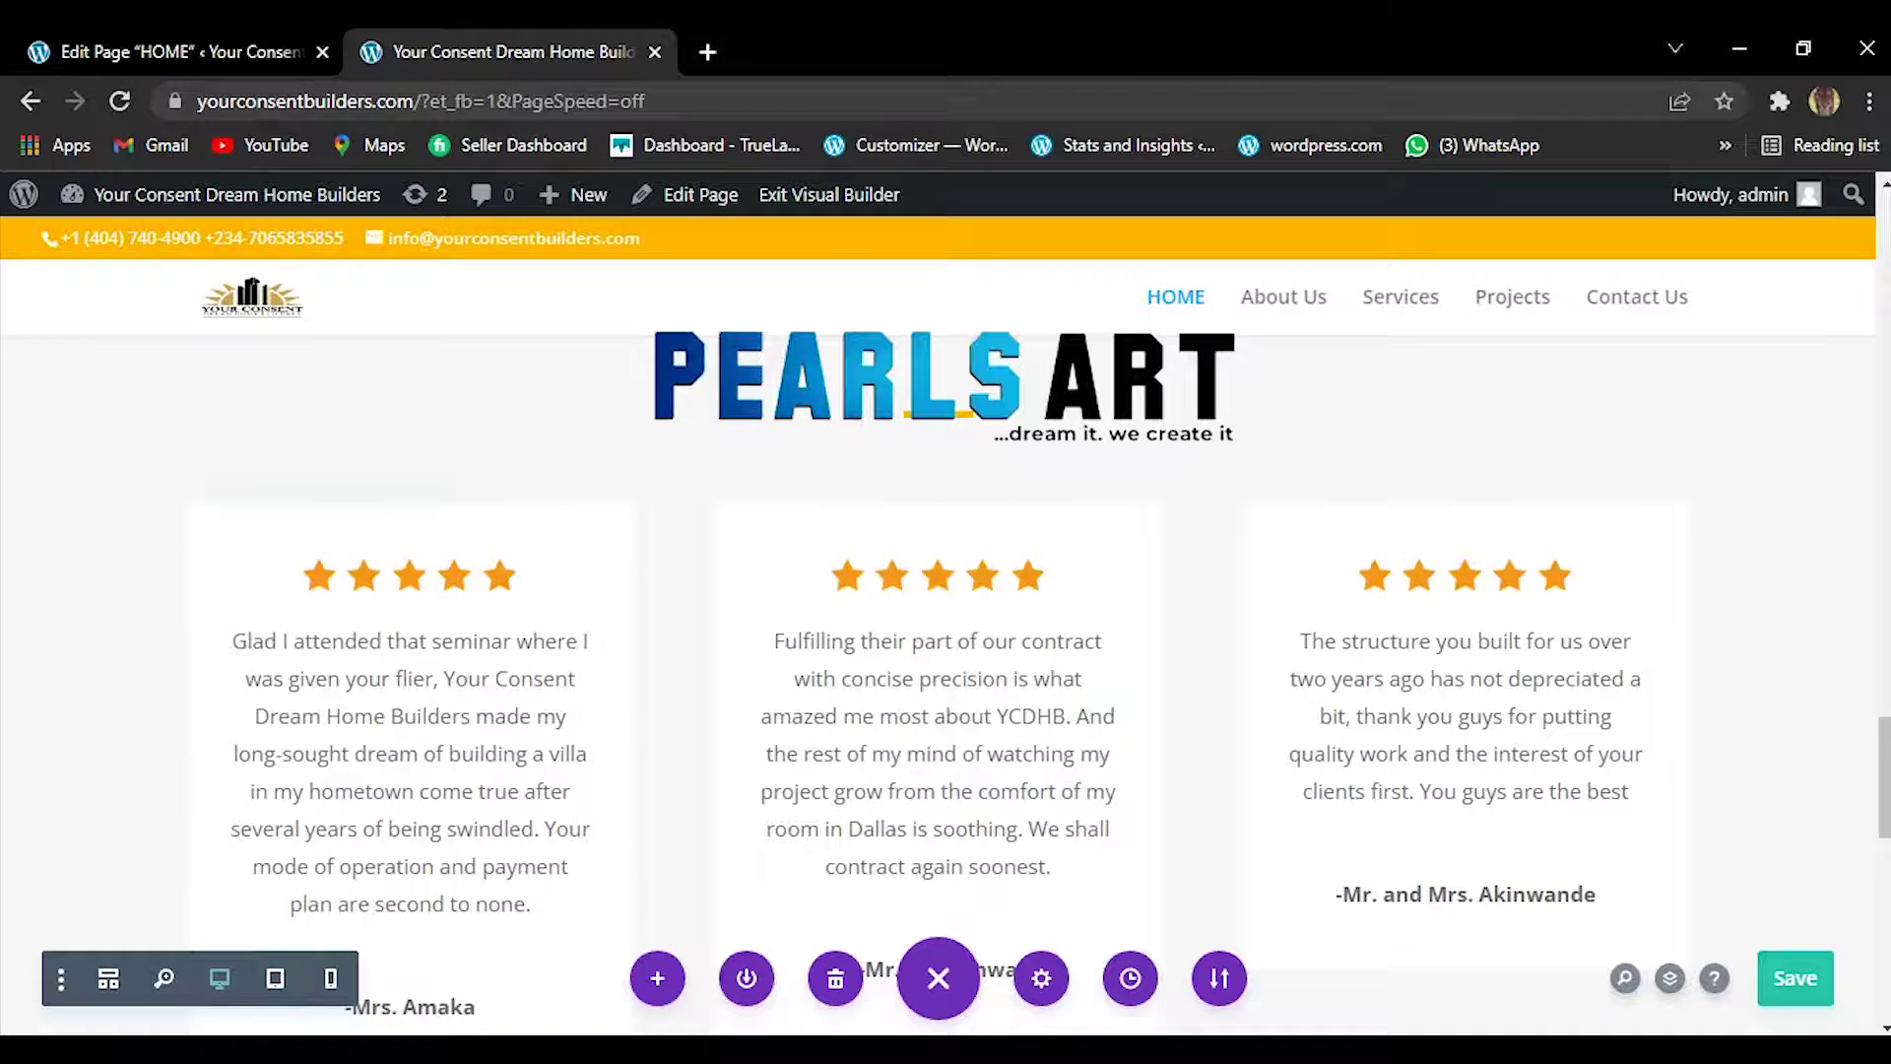
# In the last testimonial, apply 'long-abandoned', capital 'I' and 'came in' corrections.
pyautogui.moveTo(926, 1050)
pyautogui.click(1008, 944)
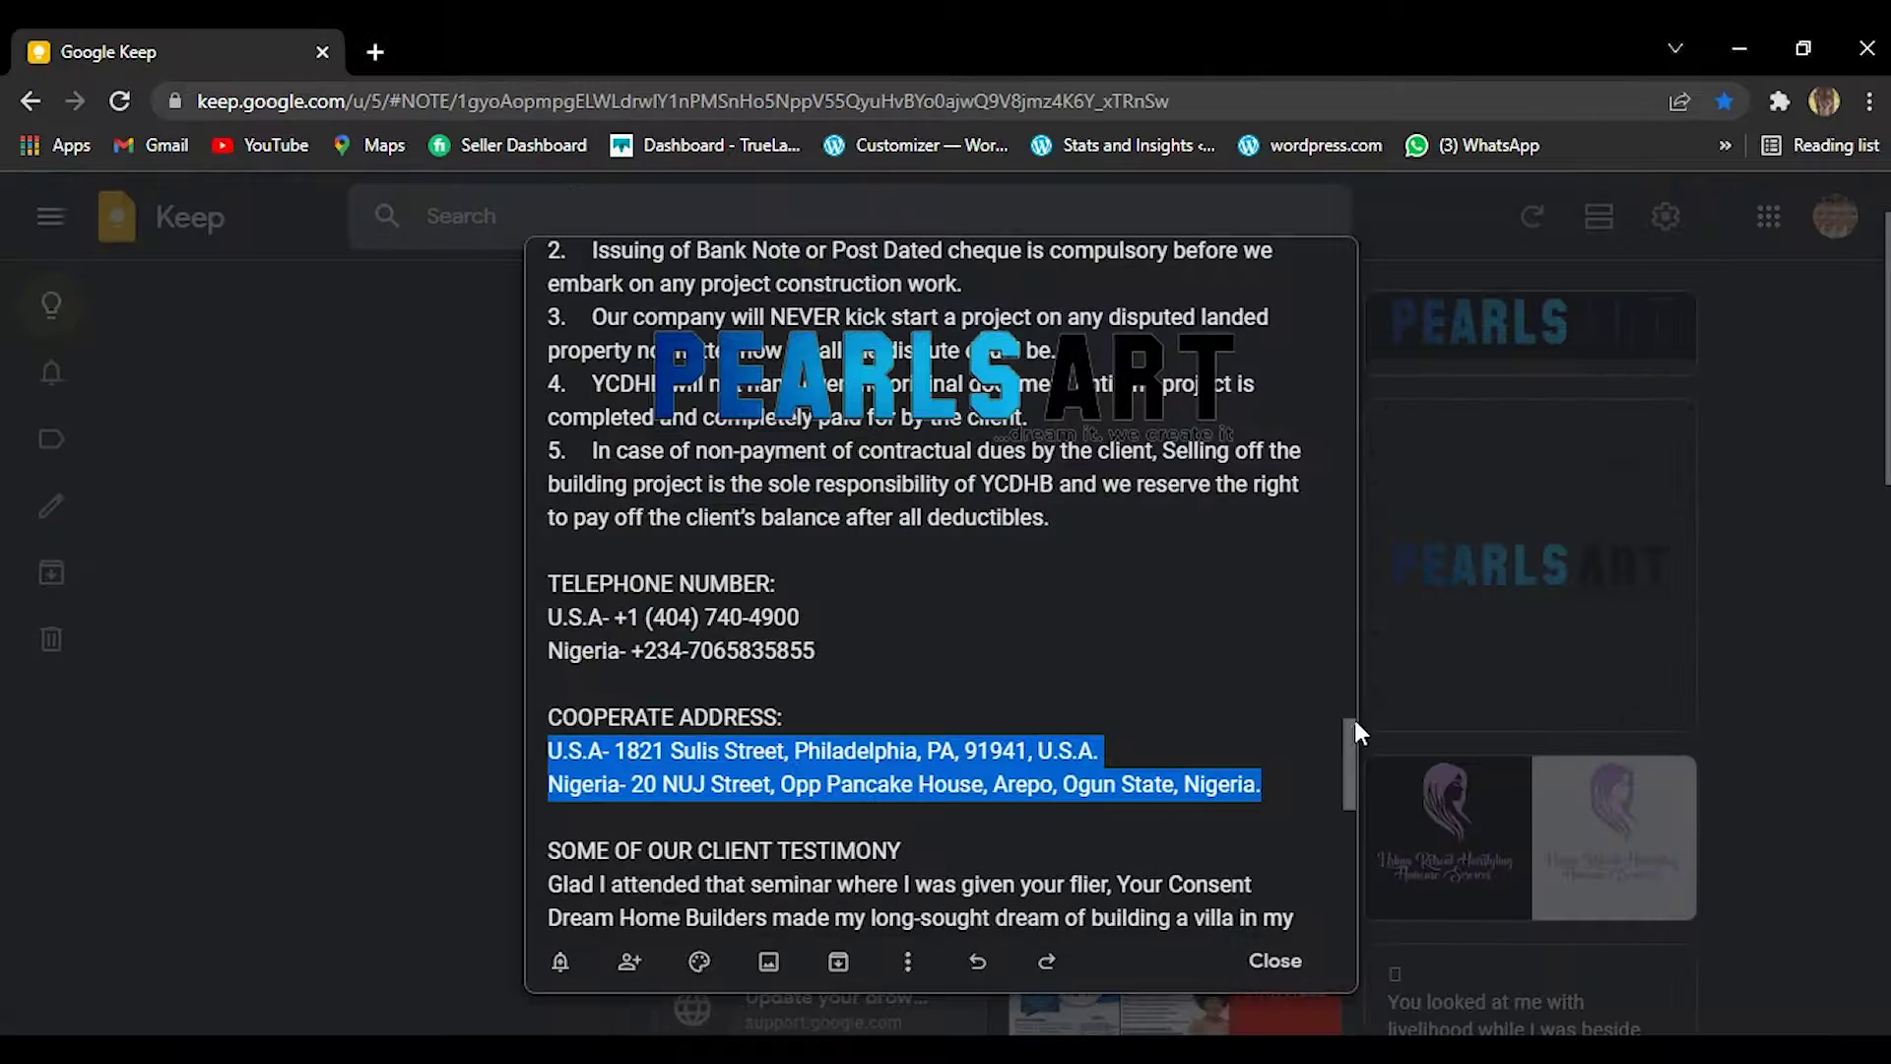
pyautogui.moveTo(1351, 730); pyautogui.dragTo(1349, 889)
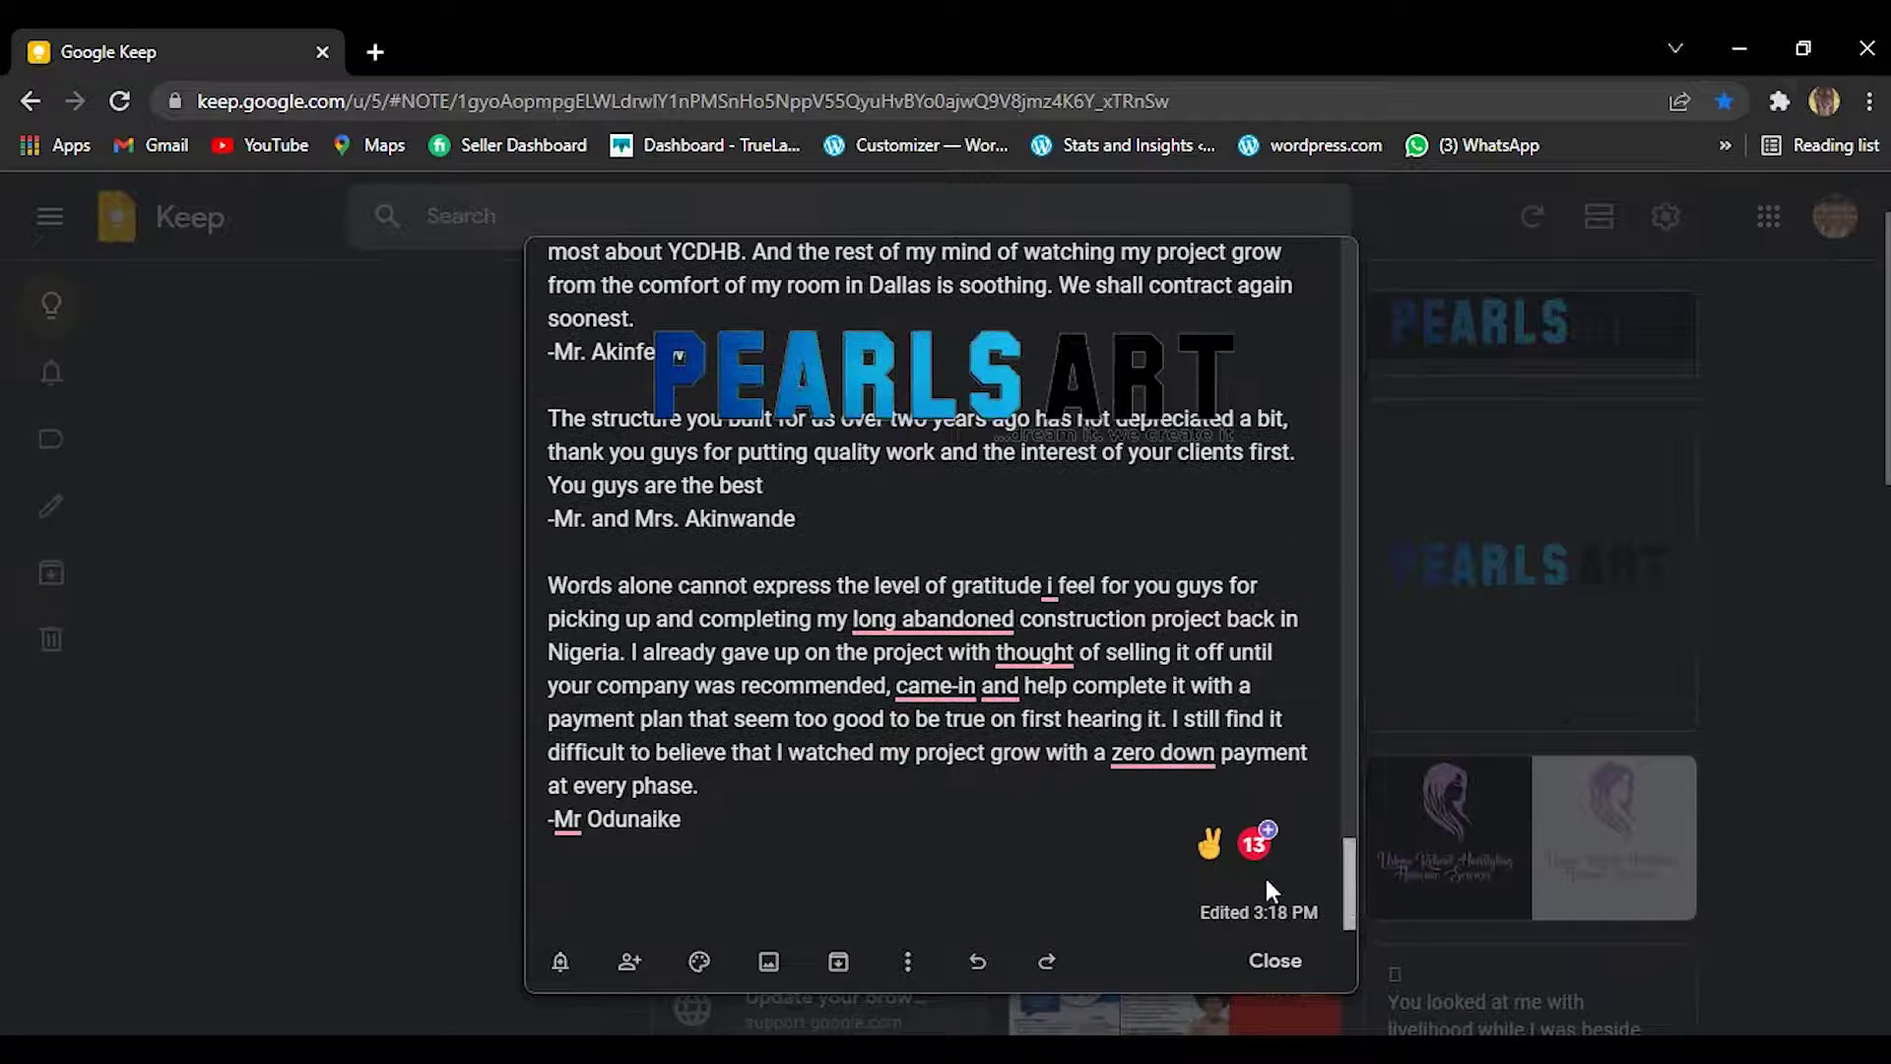
pyautogui.moveTo(910, 630)
pyautogui.click(914, 690)
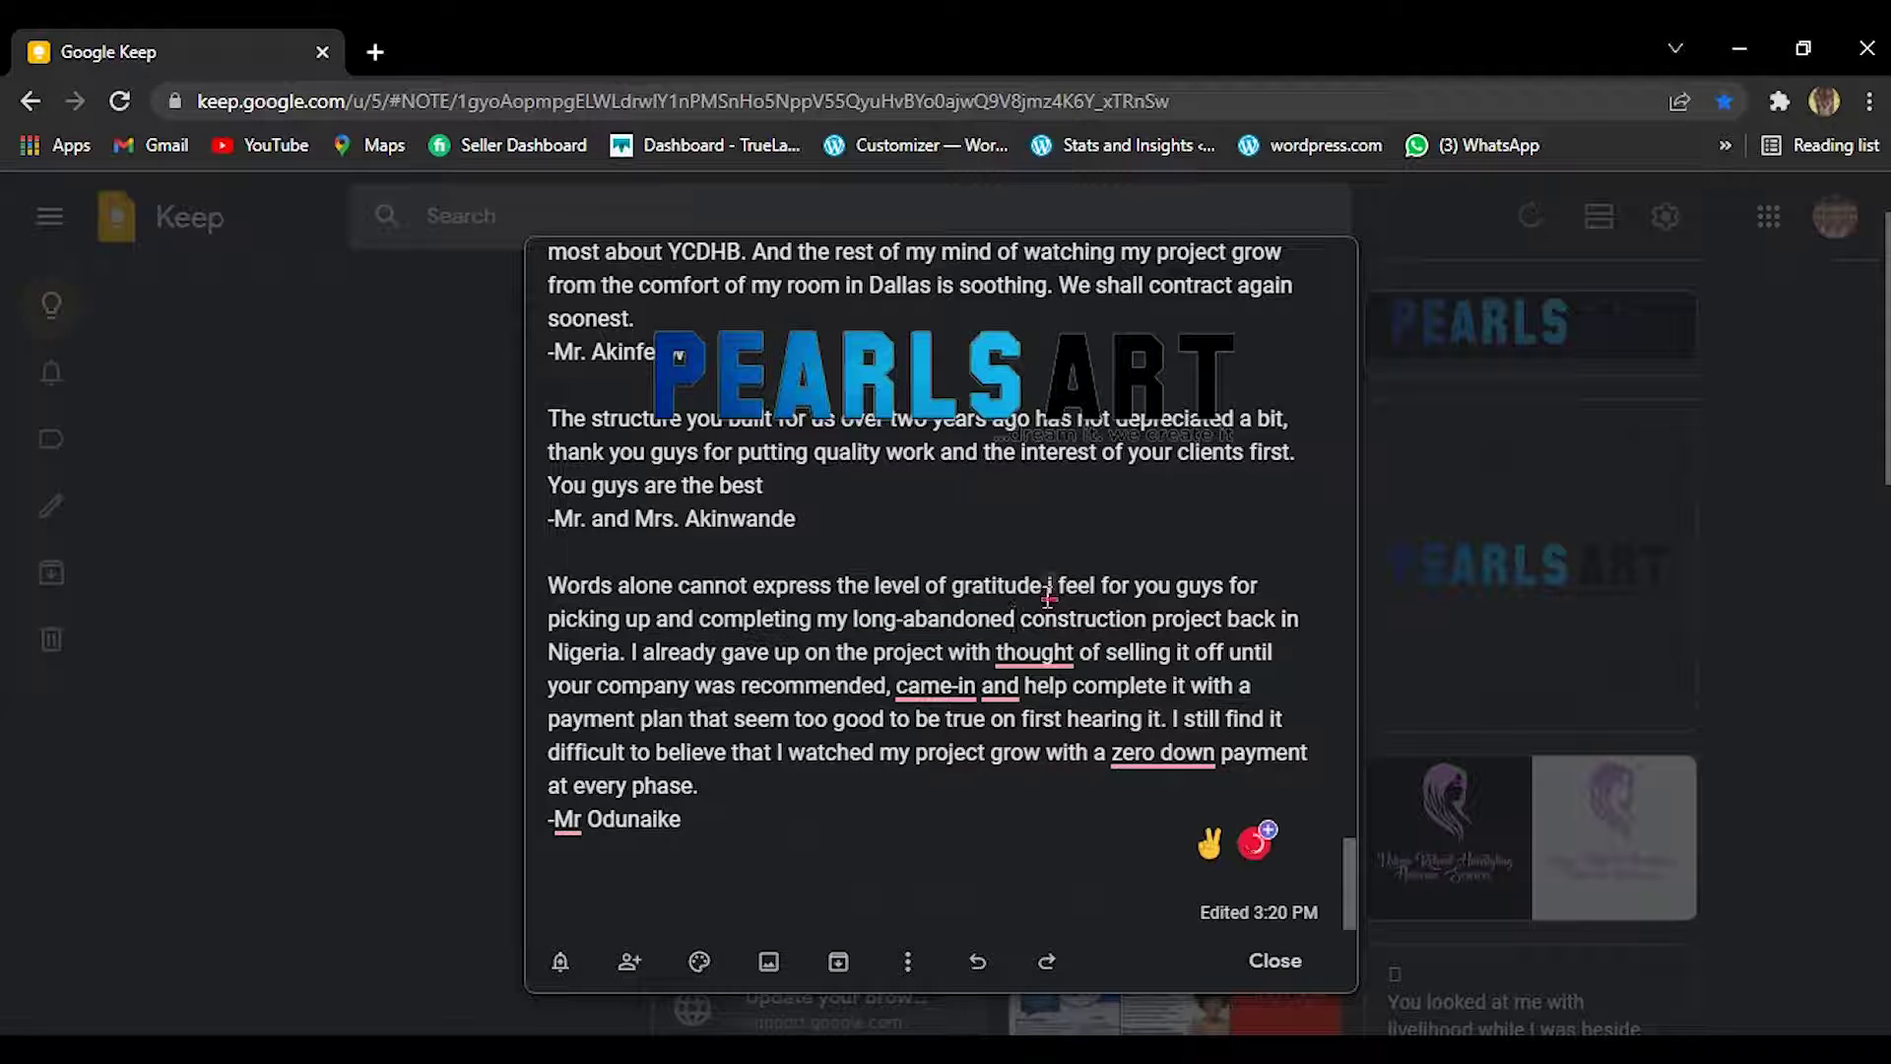
pyautogui.moveTo(1049, 591)
pyautogui.click(1050, 682)
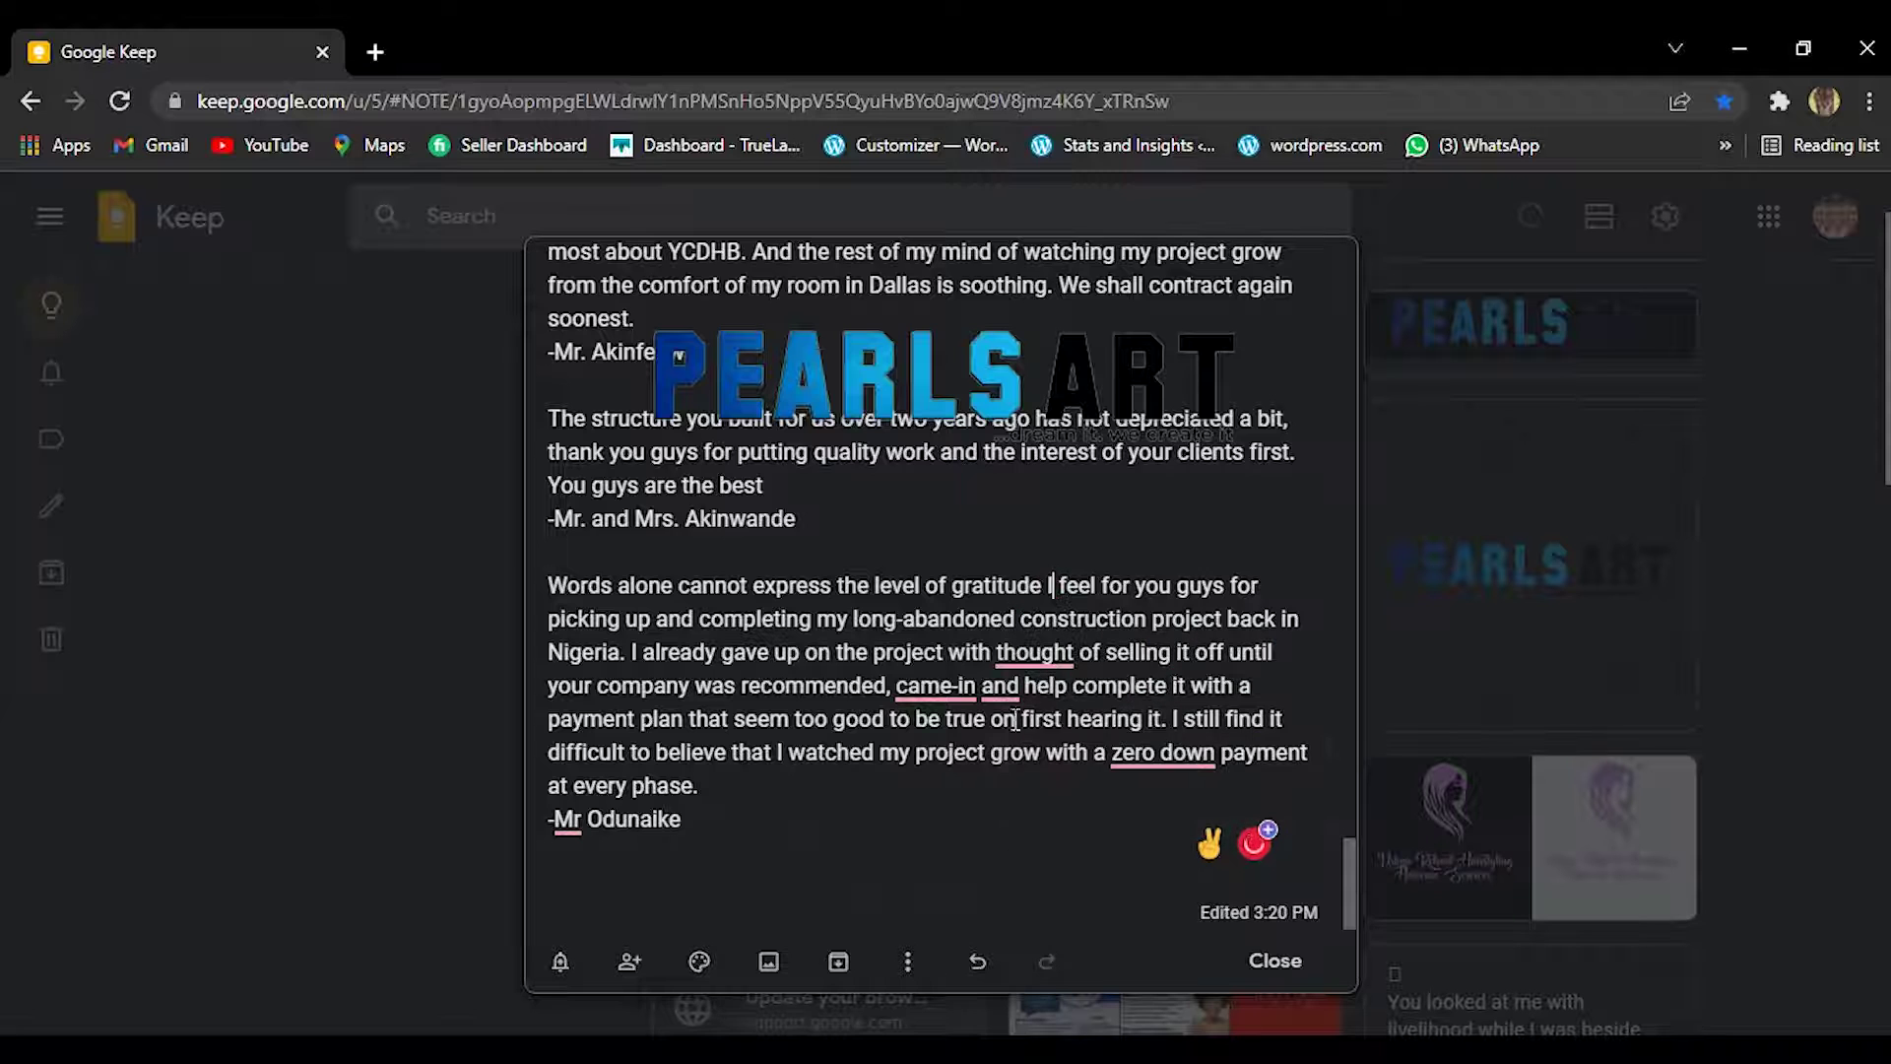
pyautogui.moveTo(940, 695)
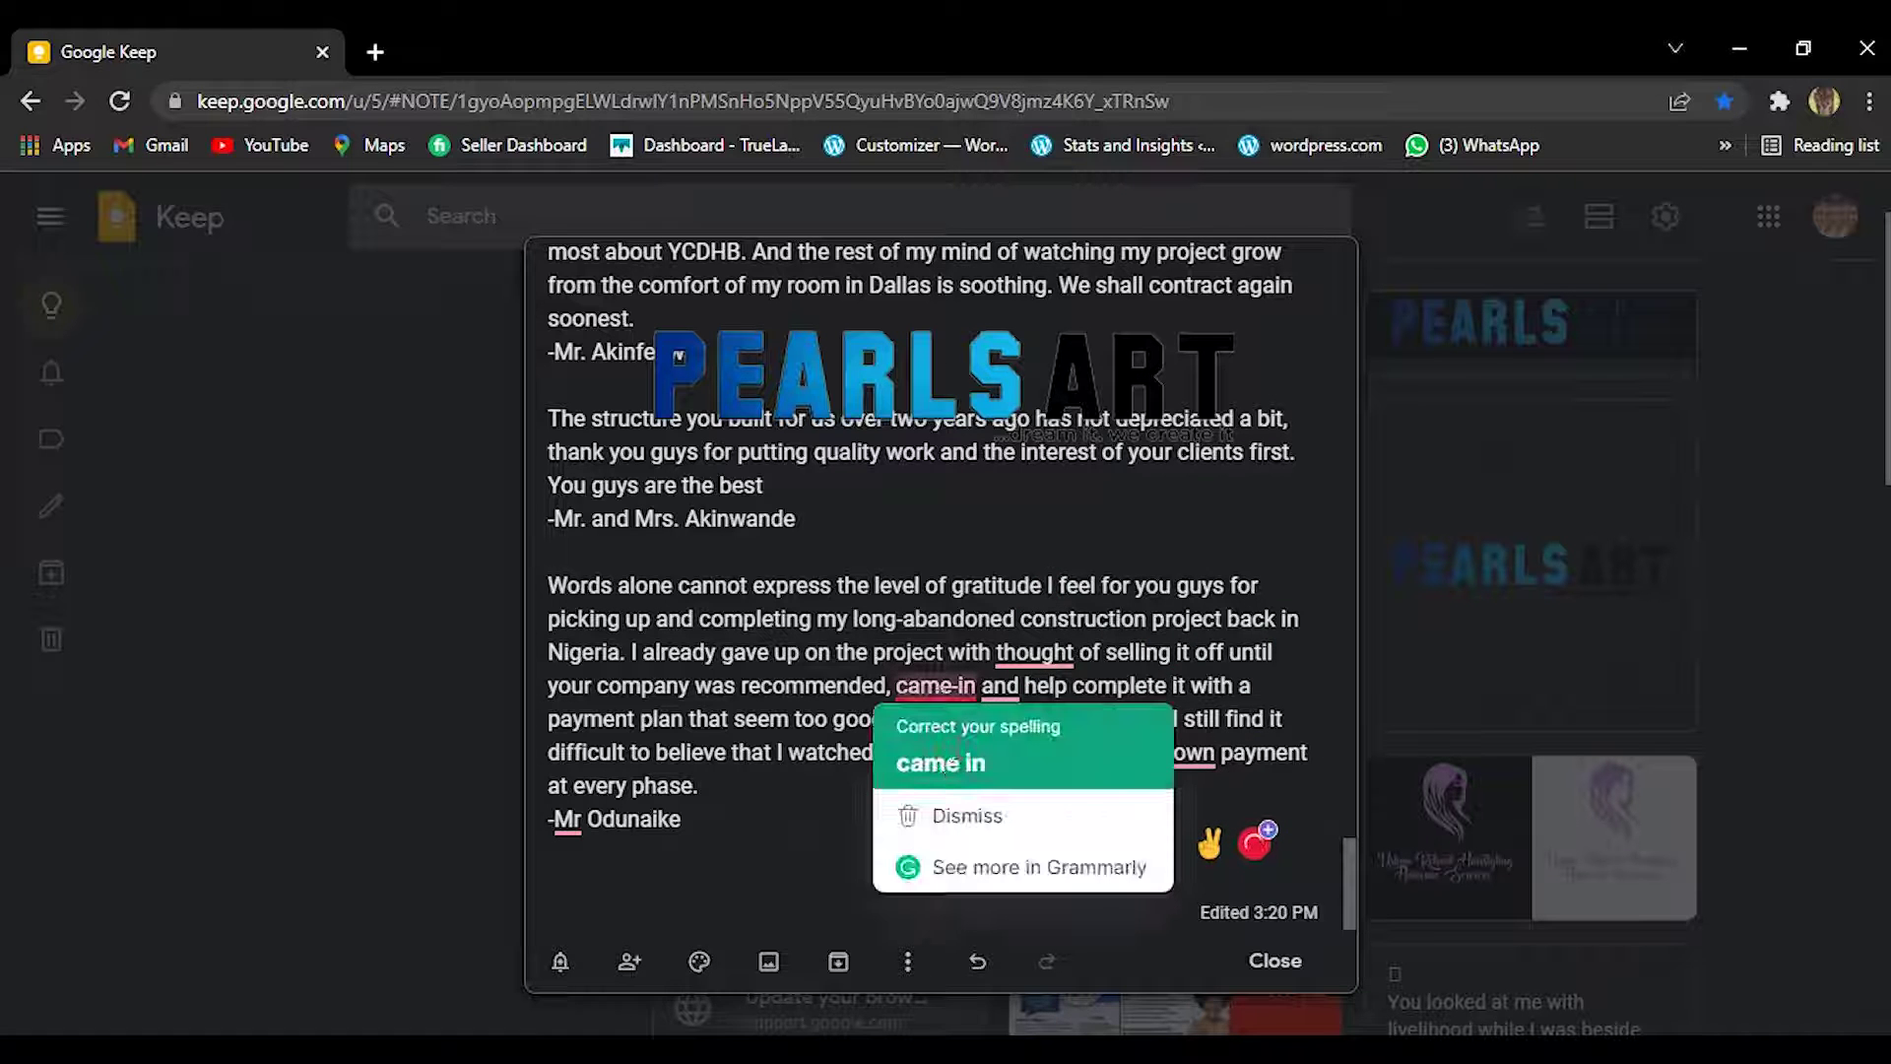
pyautogui.click(951, 763)
# Insert 'the', add the comma after 'came in', hyphenate 'zero-down' and add 'Mr.'.
pyautogui.moveTo(1029, 670)
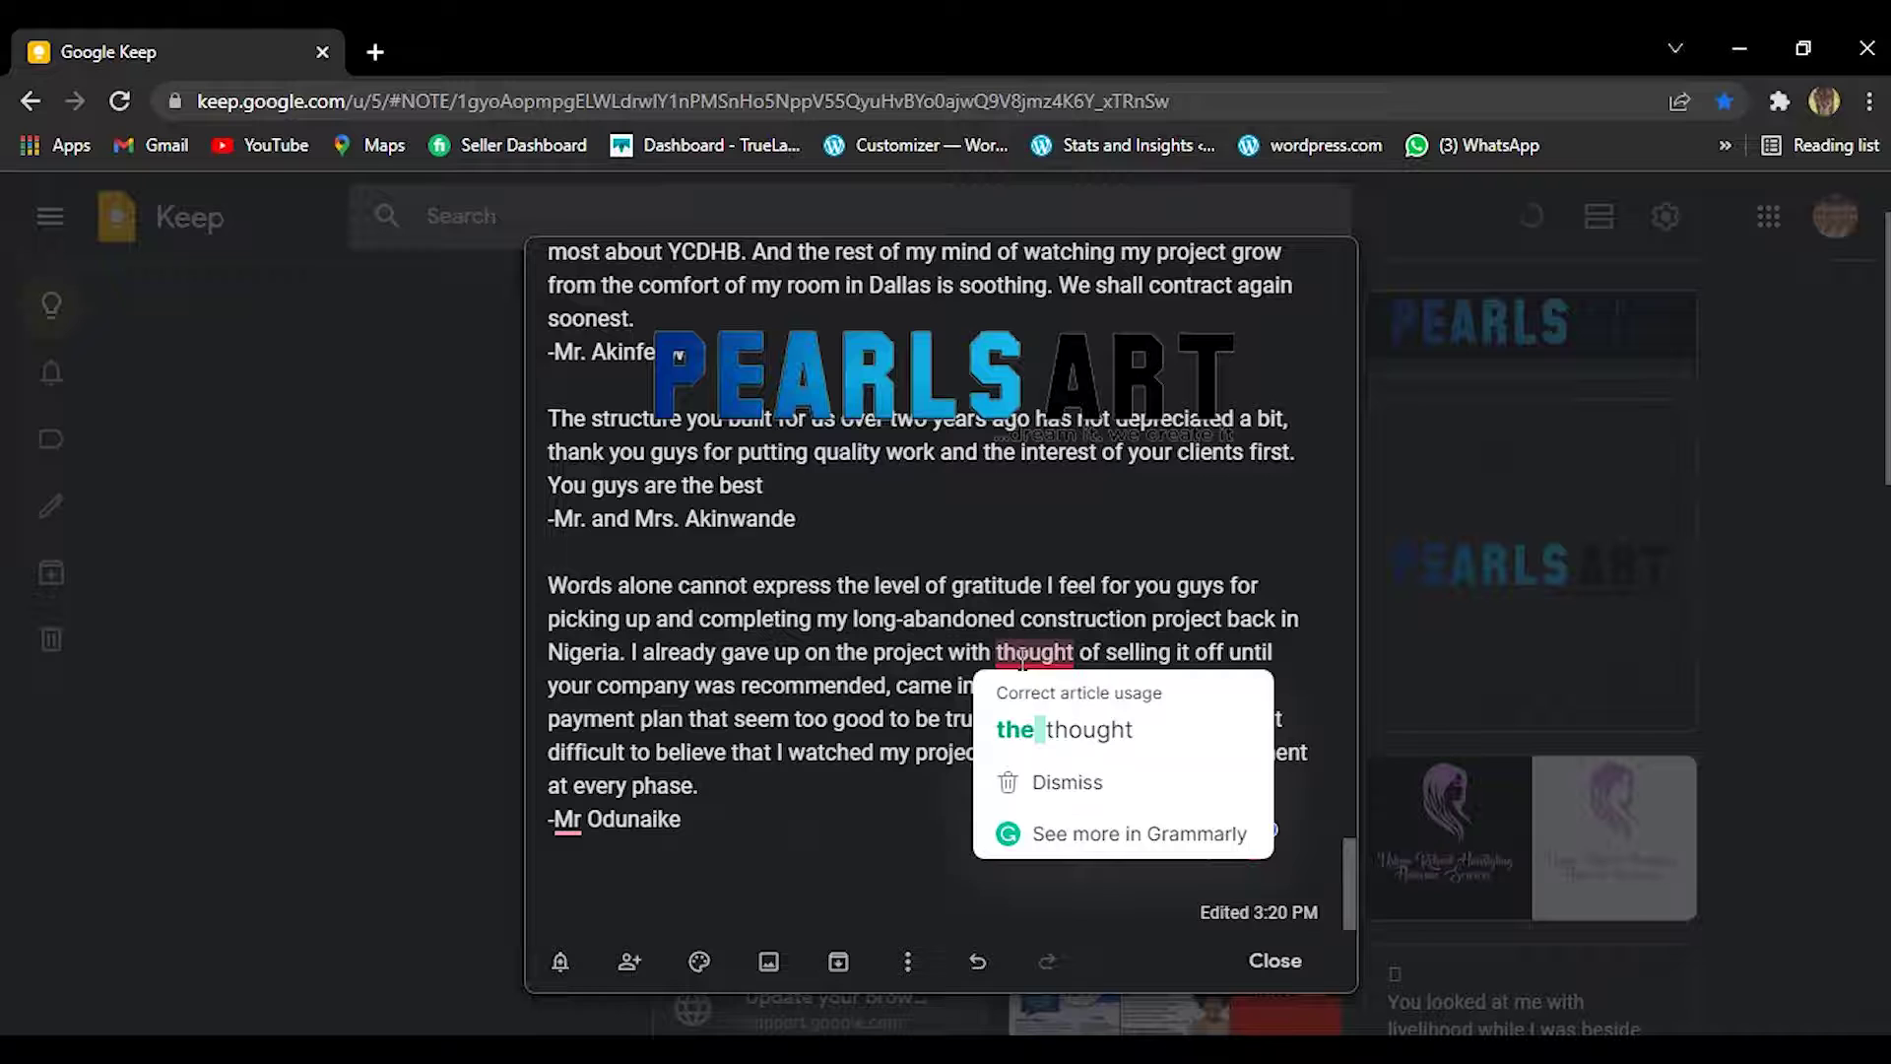
pyautogui.click(1024, 721)
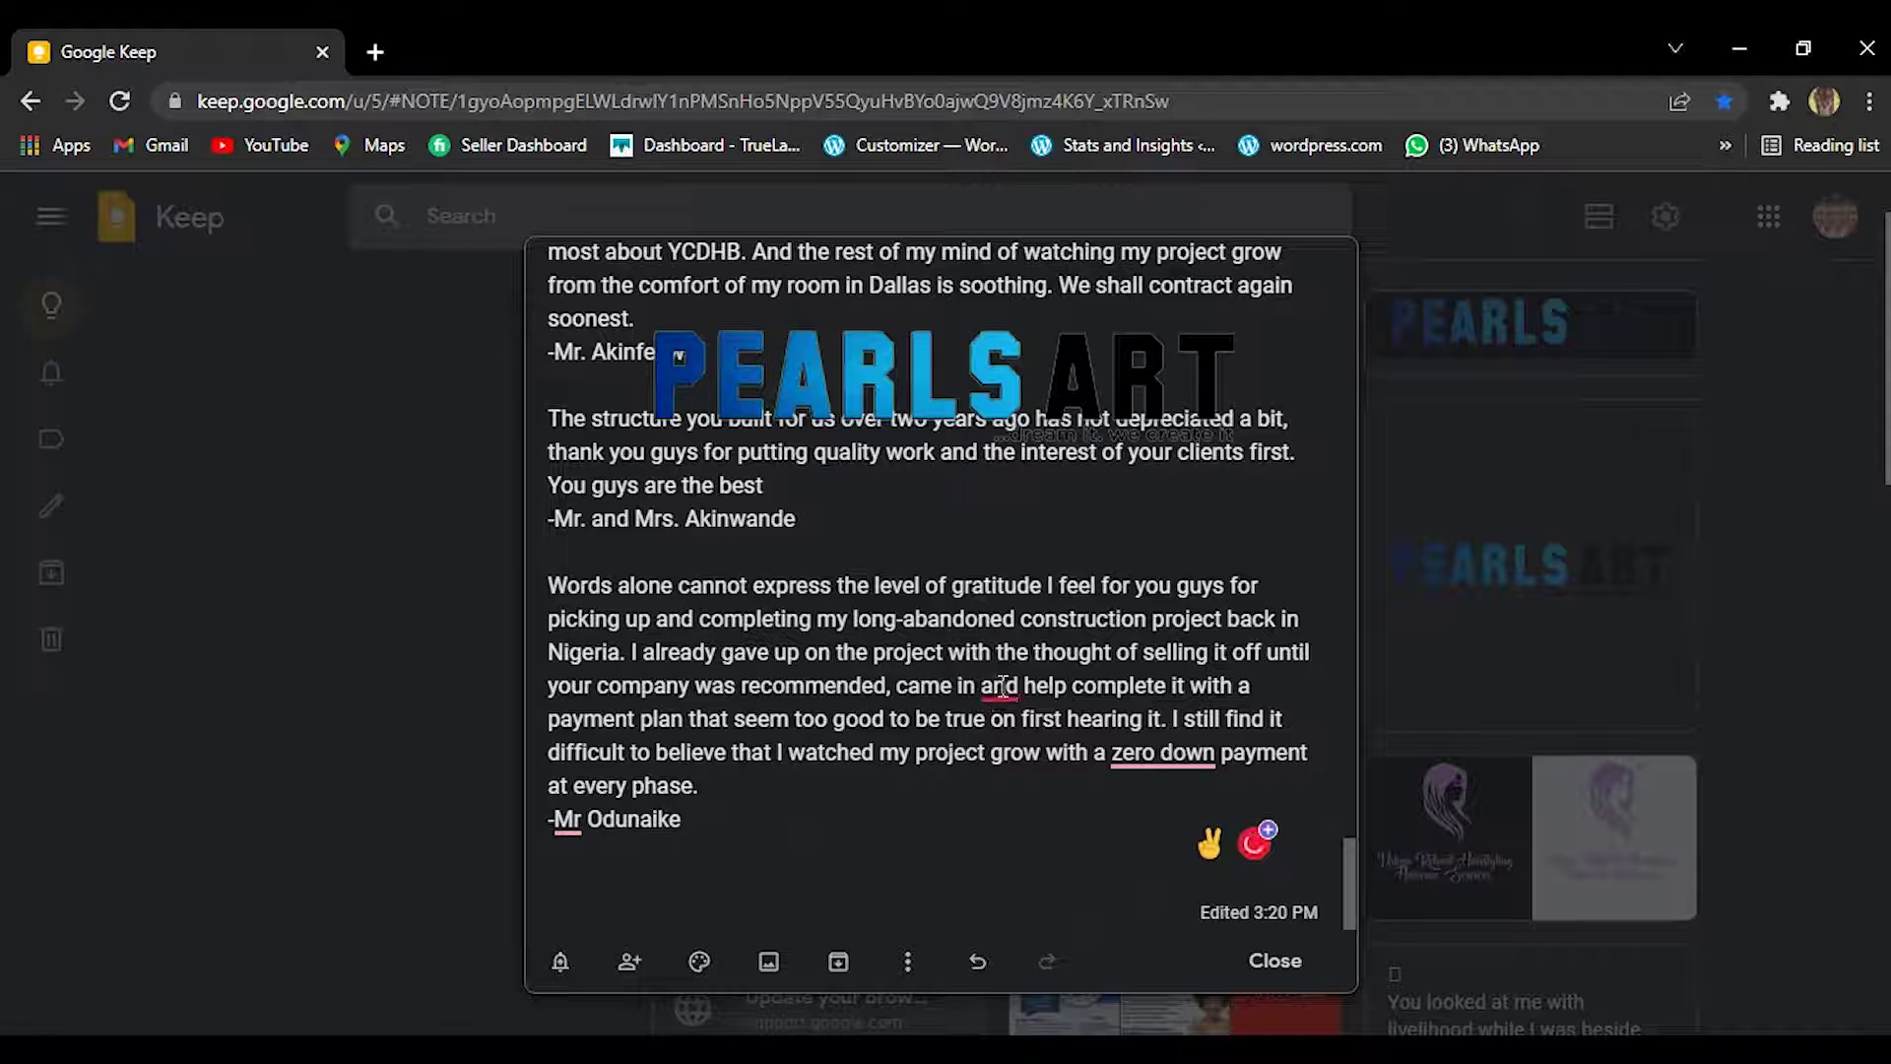
pyautogui.moveTo(1001, 686)
pyautogui.click(1012, 778)
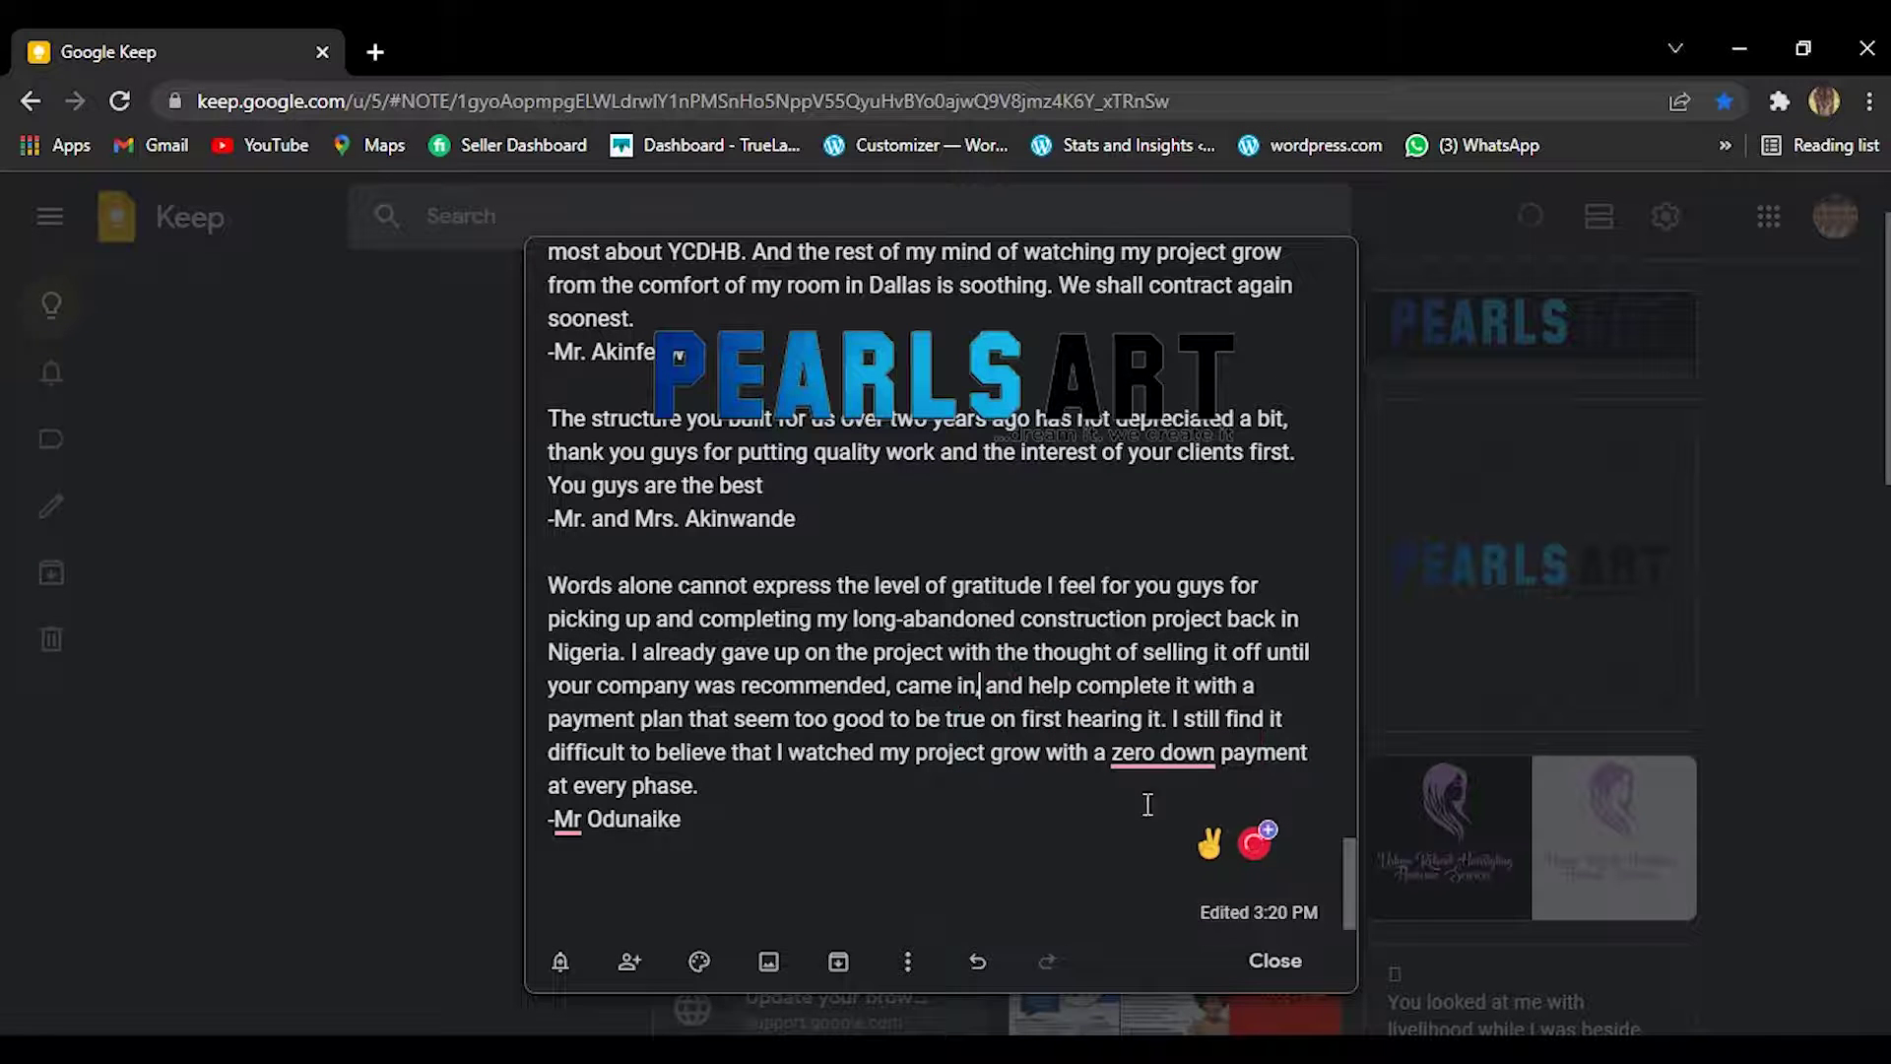
pyautogui.moveTo(1139, 774)
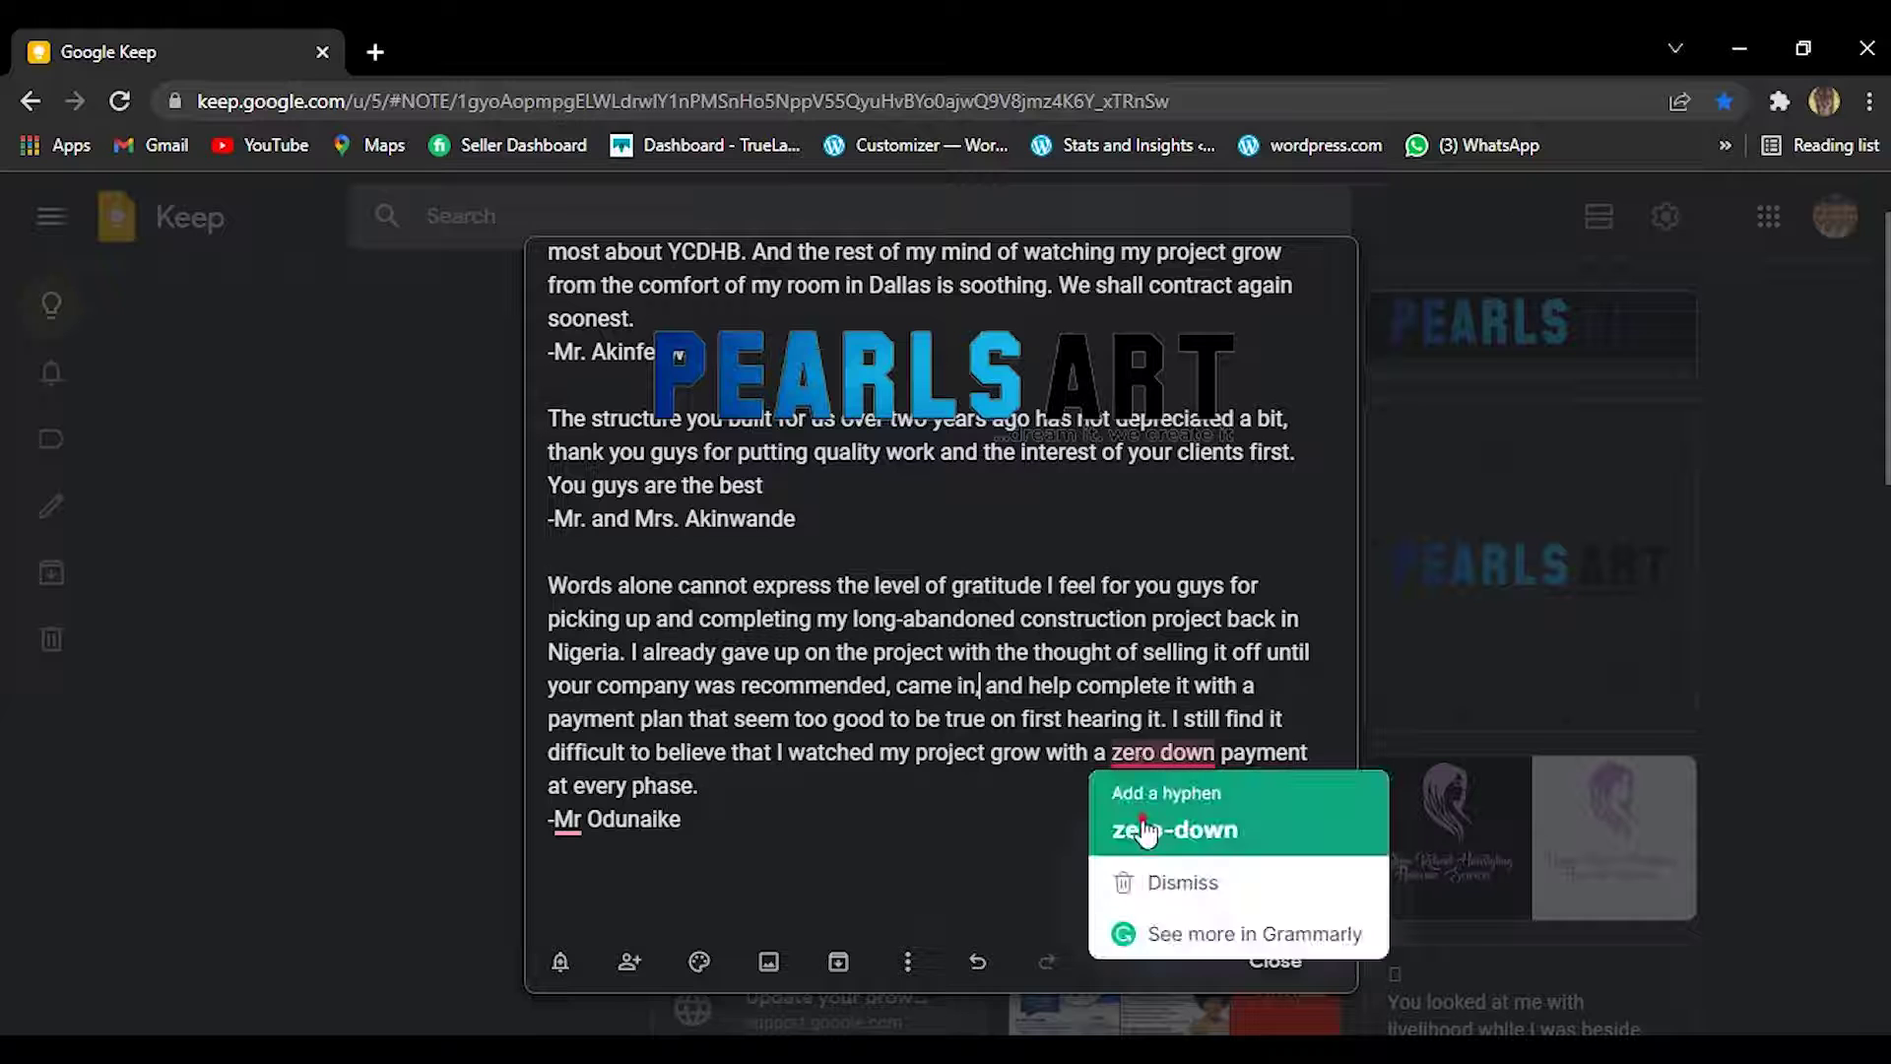
pyautogui.click(1146, 832)
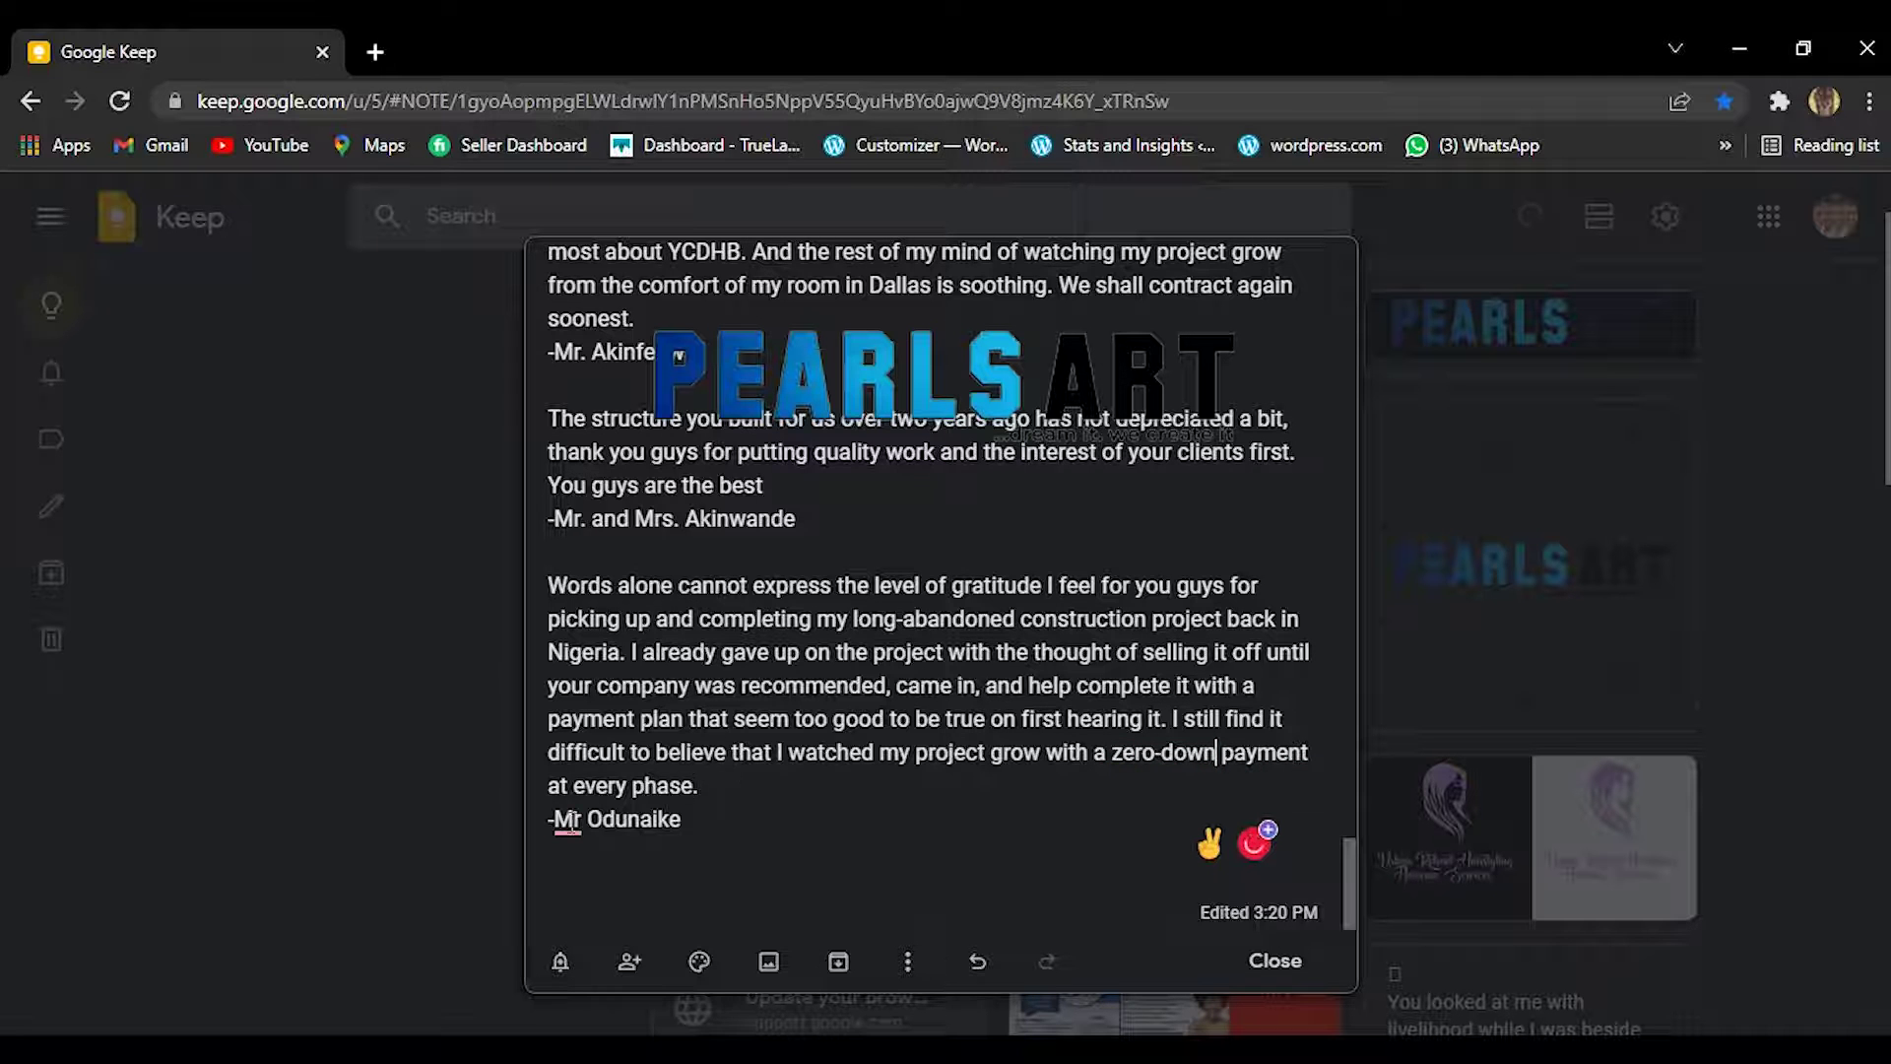
pyautogui.moveTo(569, 825)
pyautogui.click(615, 679)
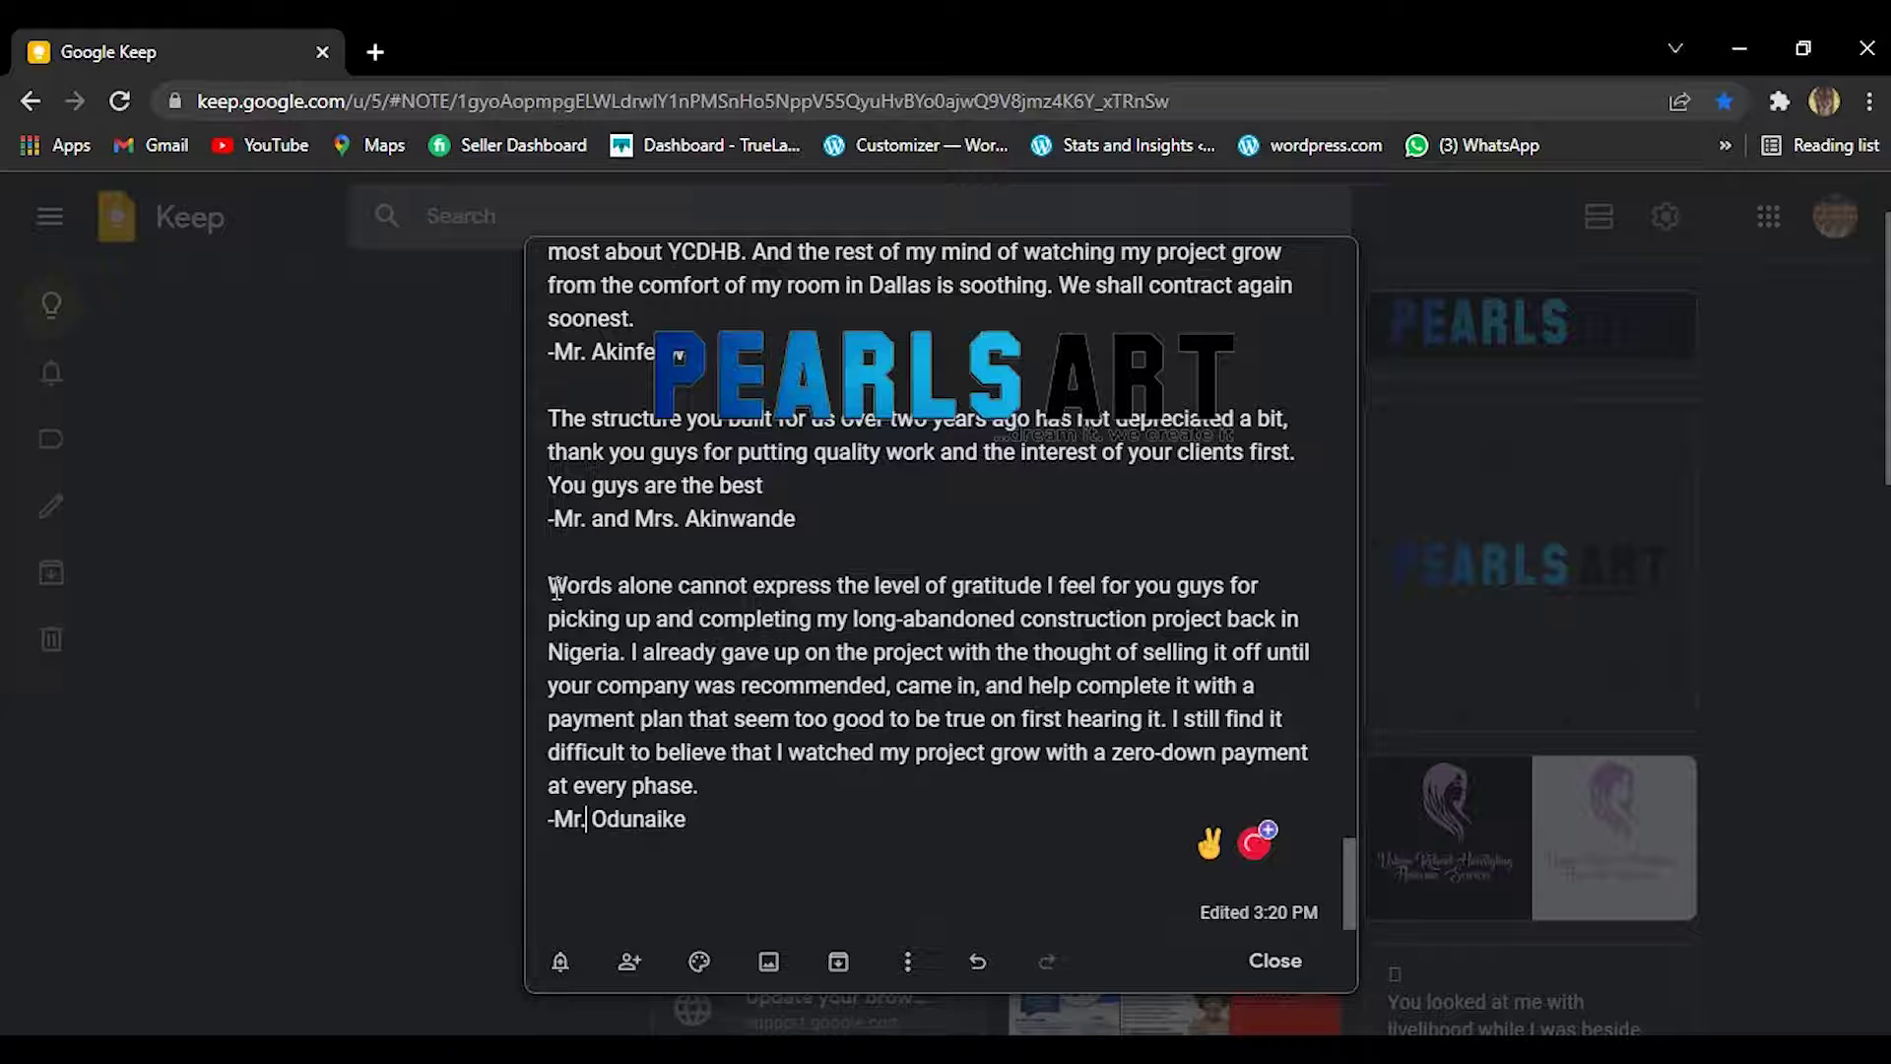
# Select the corrected testimonial paragraph and return to the homepage editor window.
pyautogui.moveTo(551, 585); pyautogui.dragTo(739, 799)
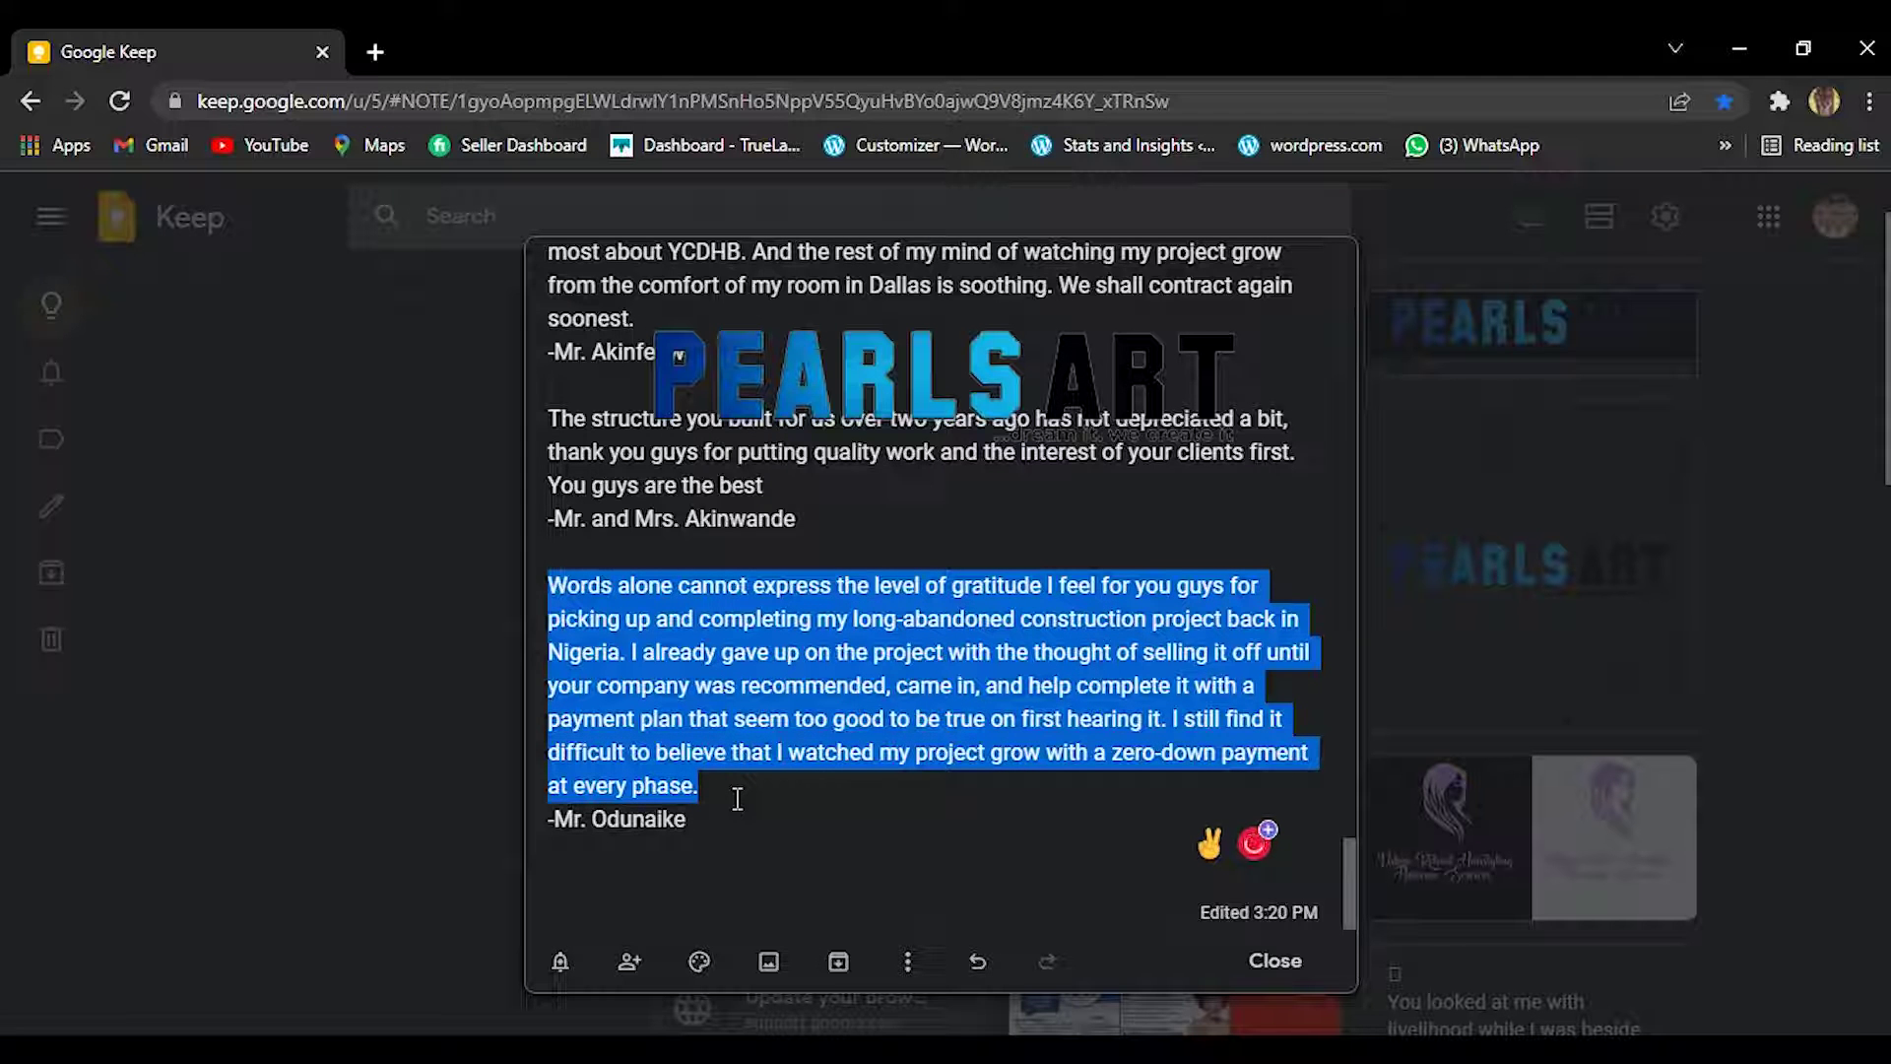
pyautogui.moveTo(926, 1050)
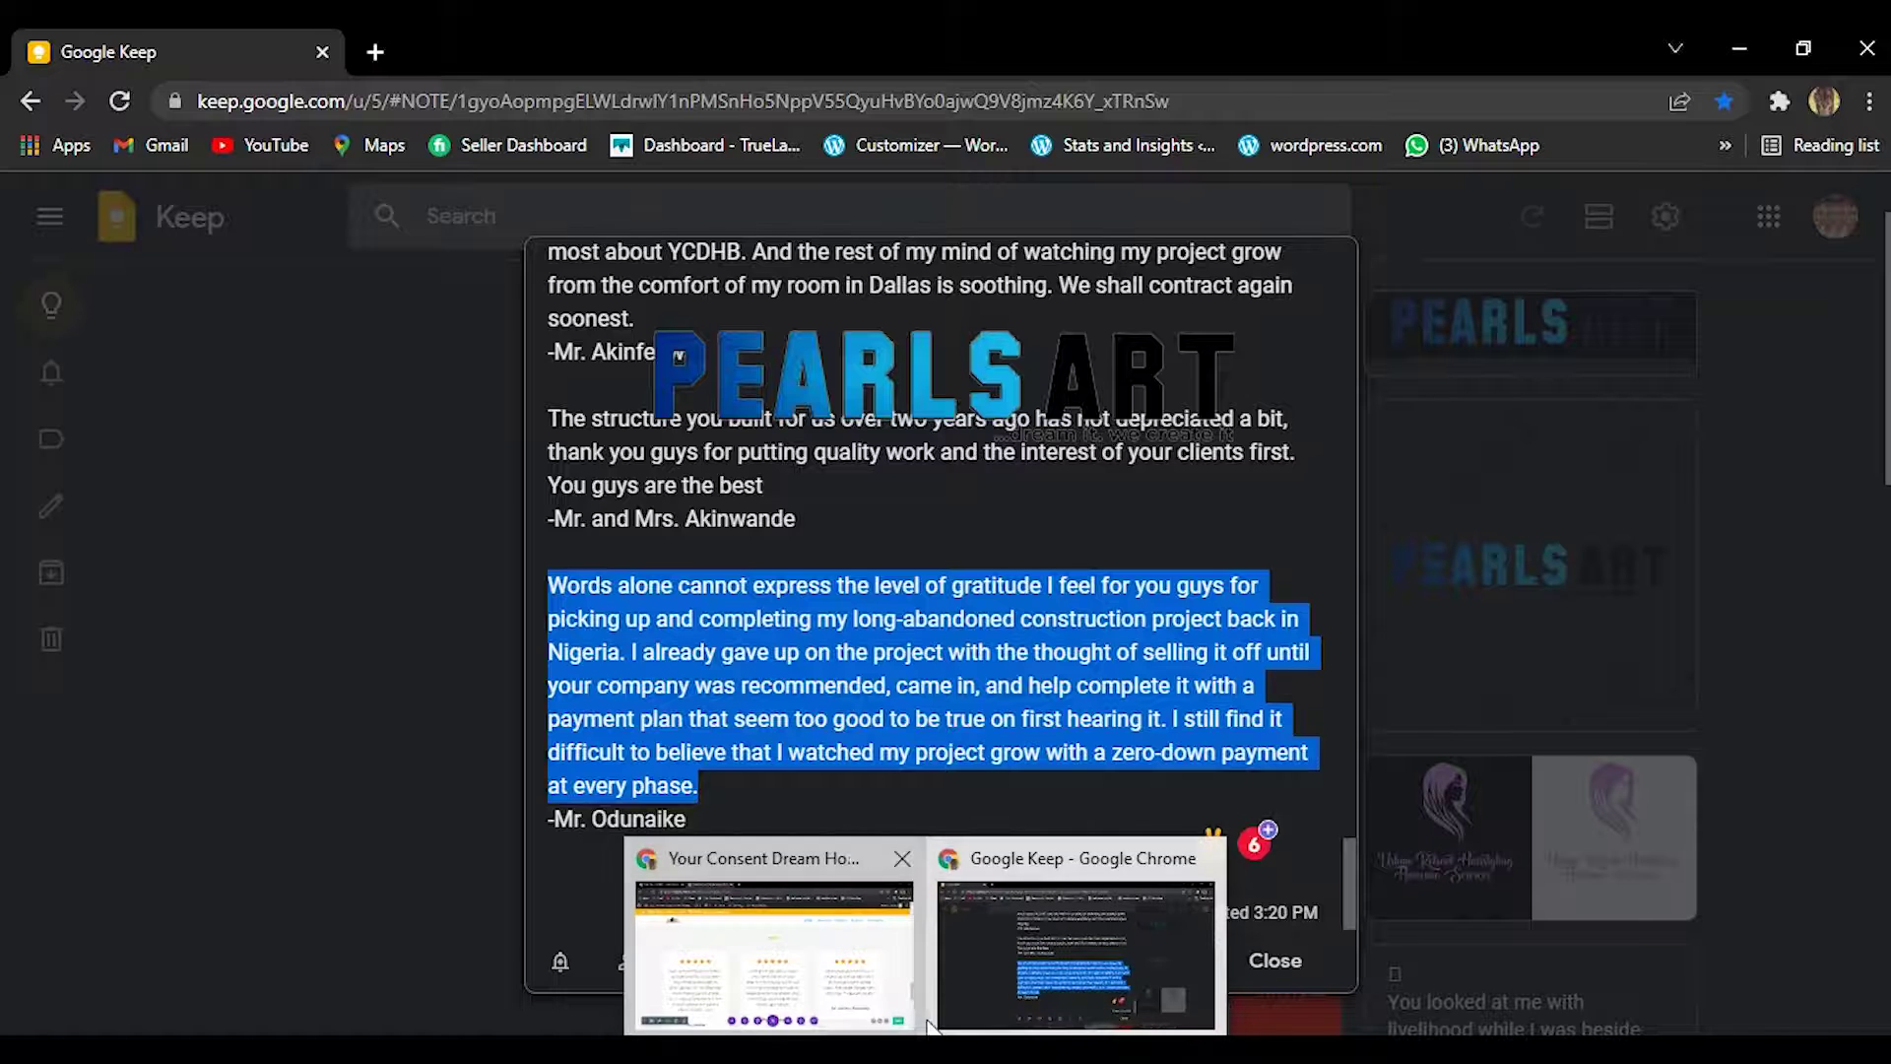
pyautogui.click(777, 940)
pyautogui.moveTo(509, 558)
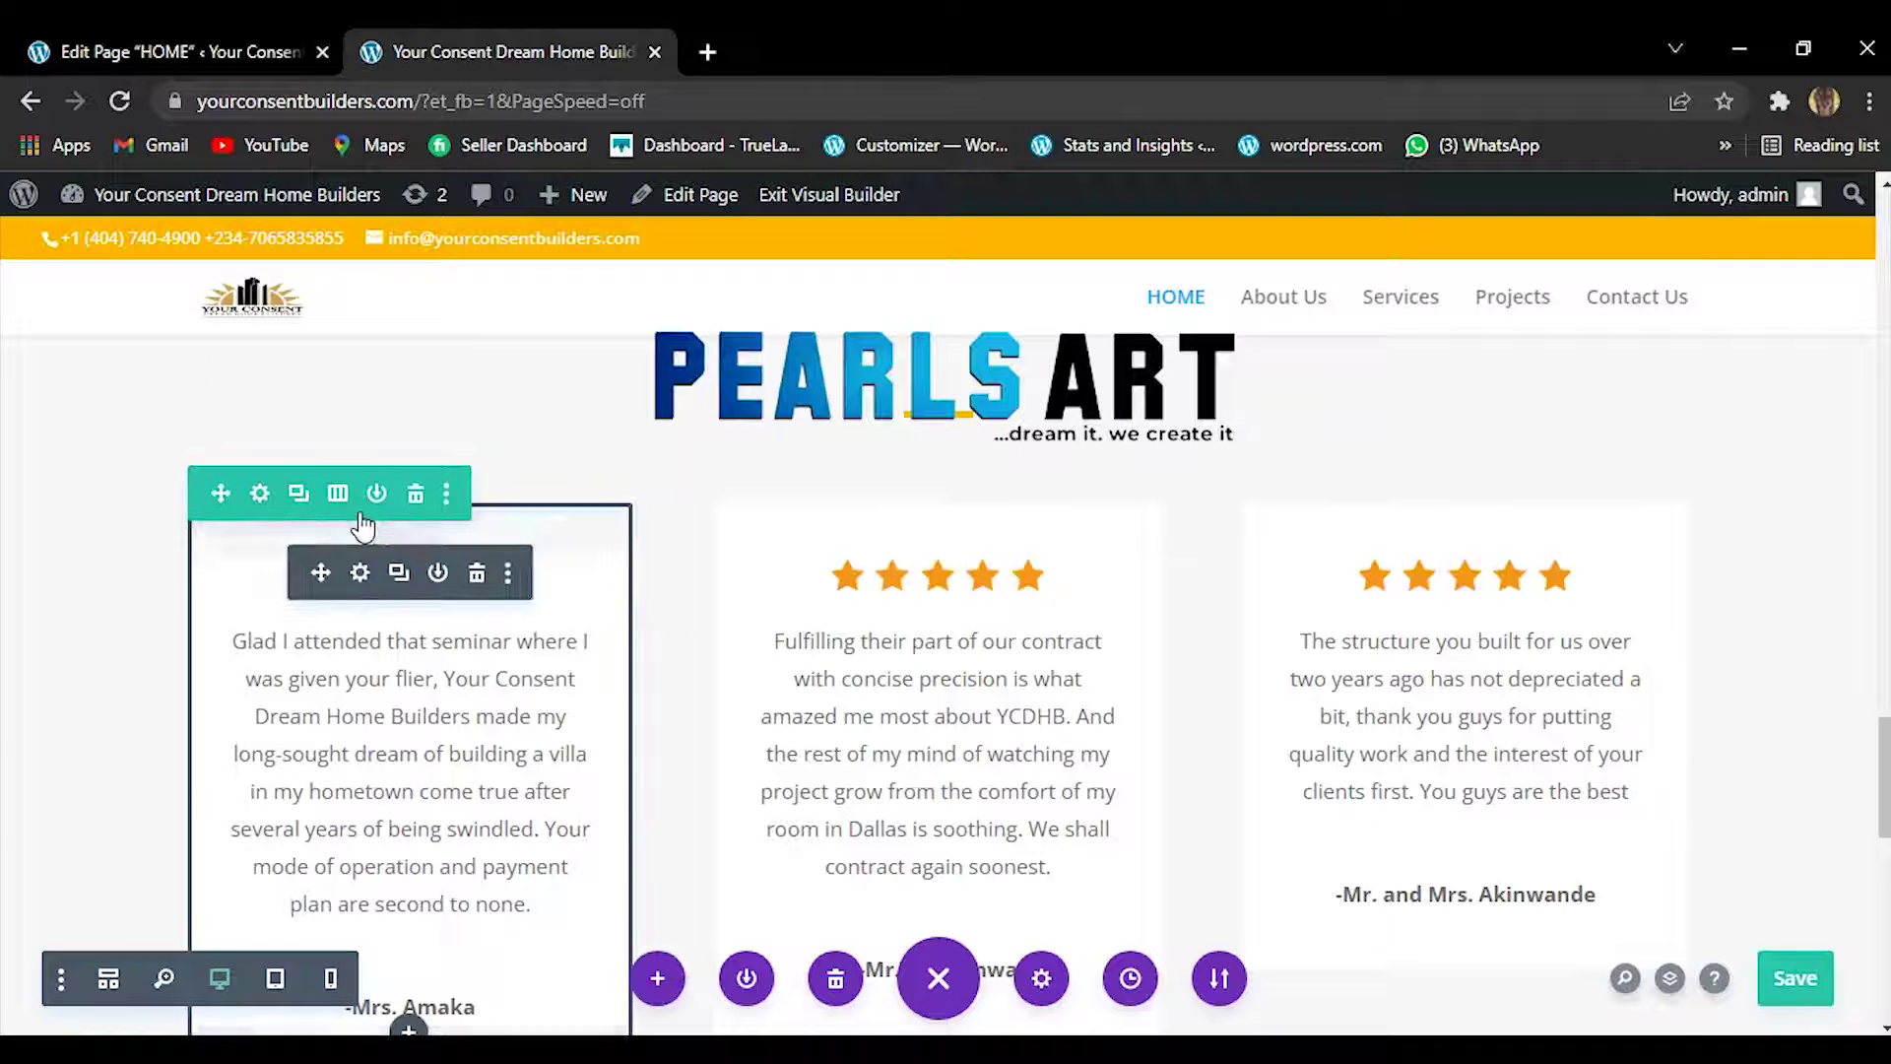
# Switch the testimonials row to the four-column structure, leaving an empty fourth column.
pyautogui.click(338, 493)
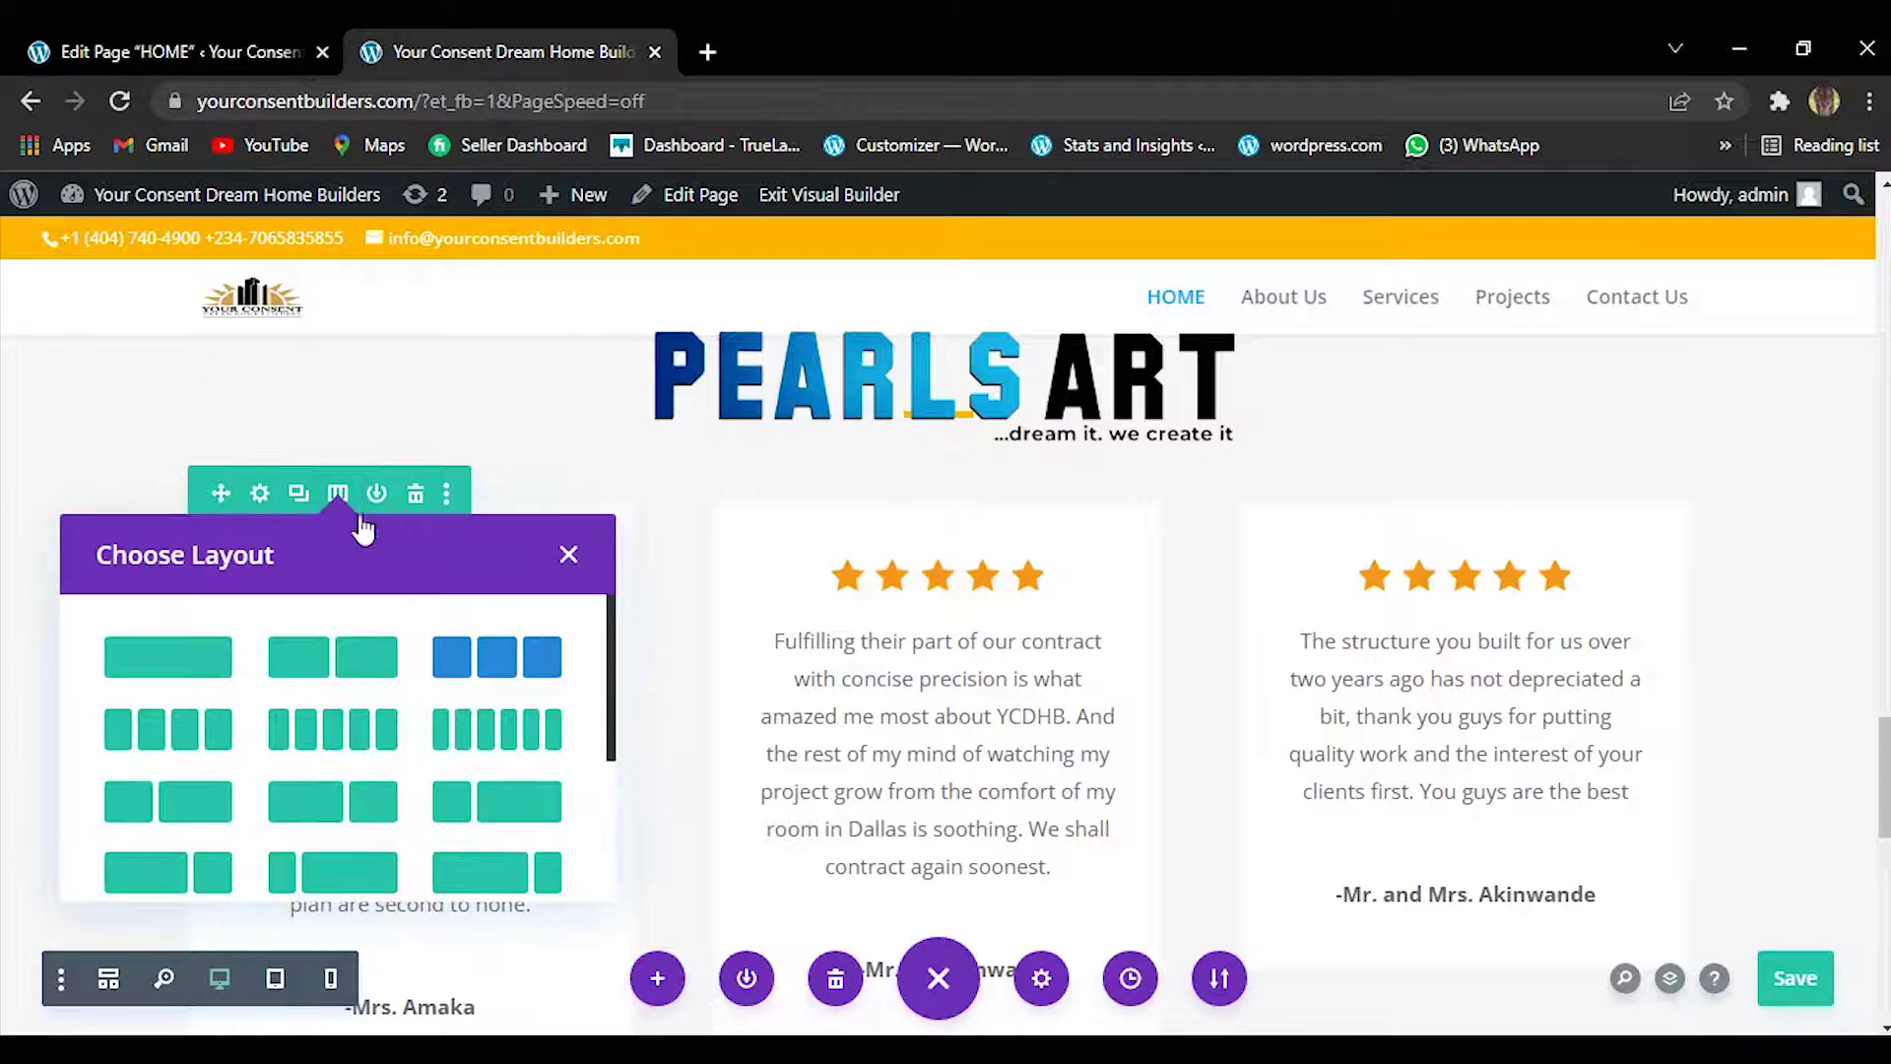
pyautogui.click(204, 726)
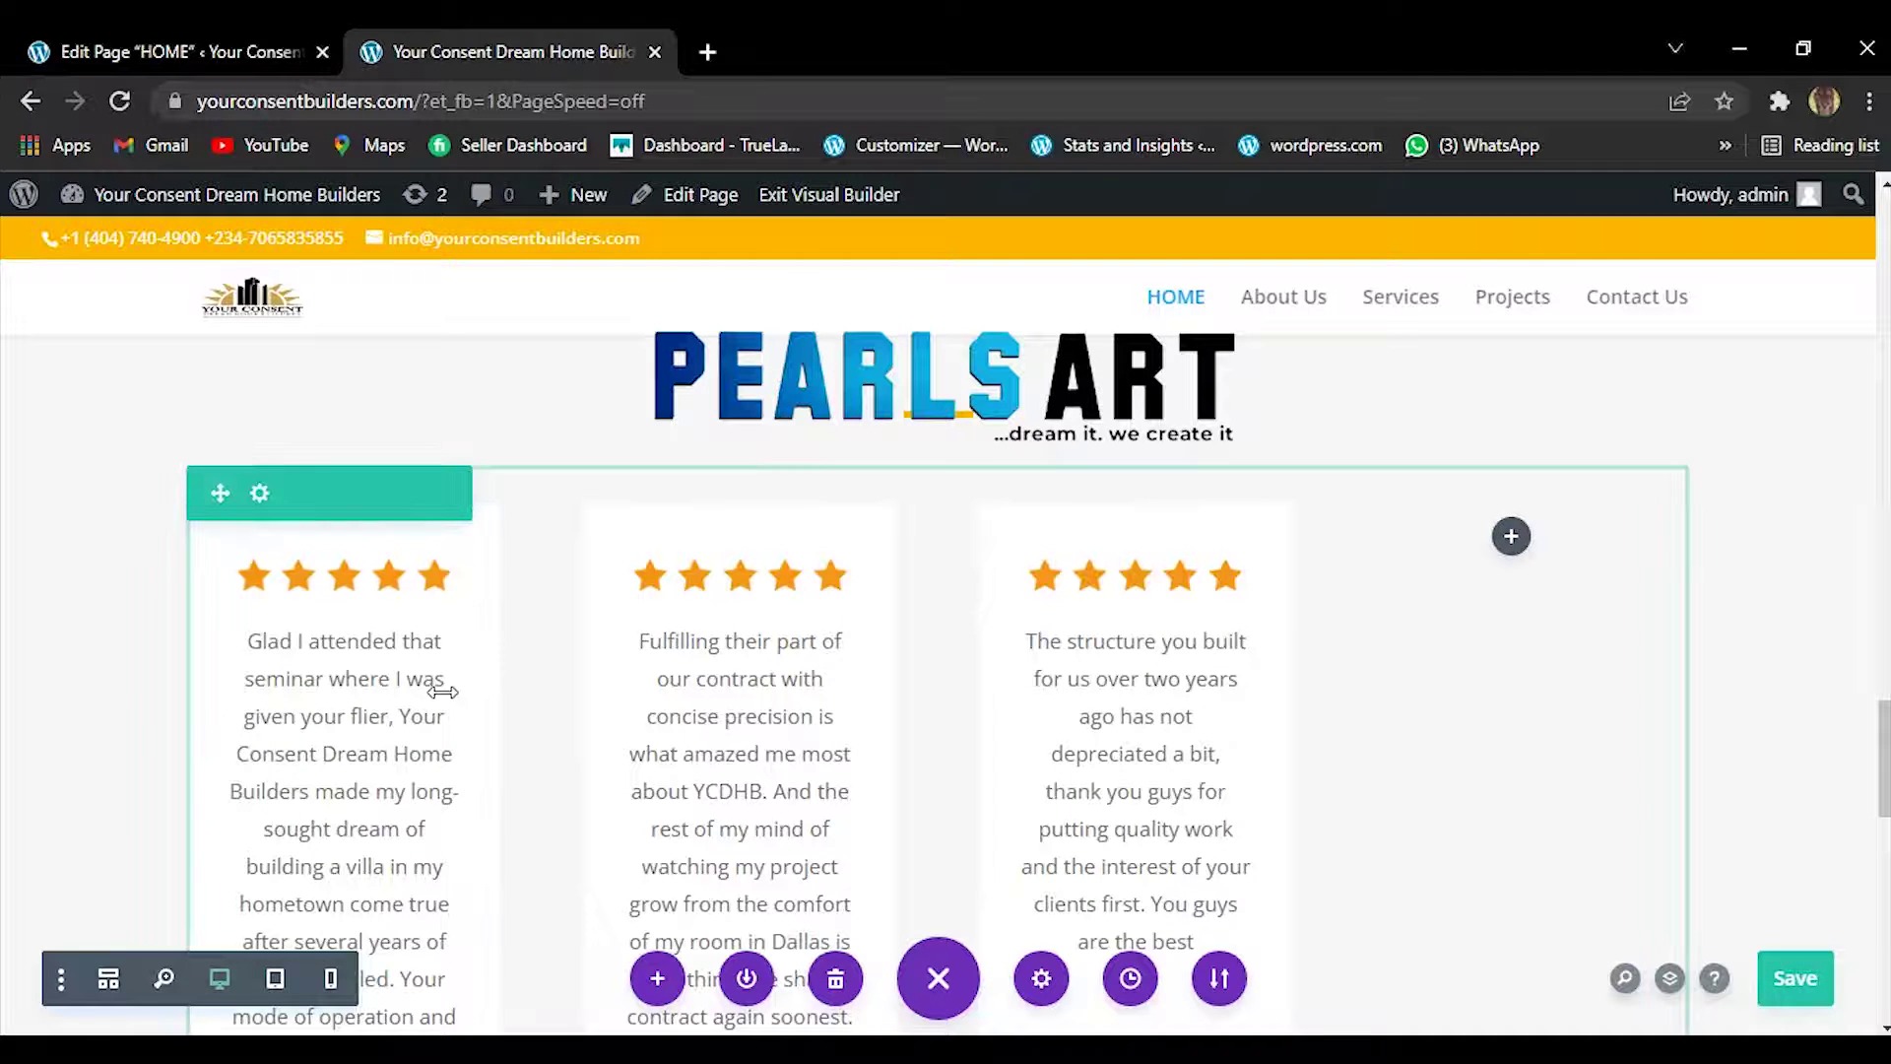
pyautogui.moveTo(376, 595)
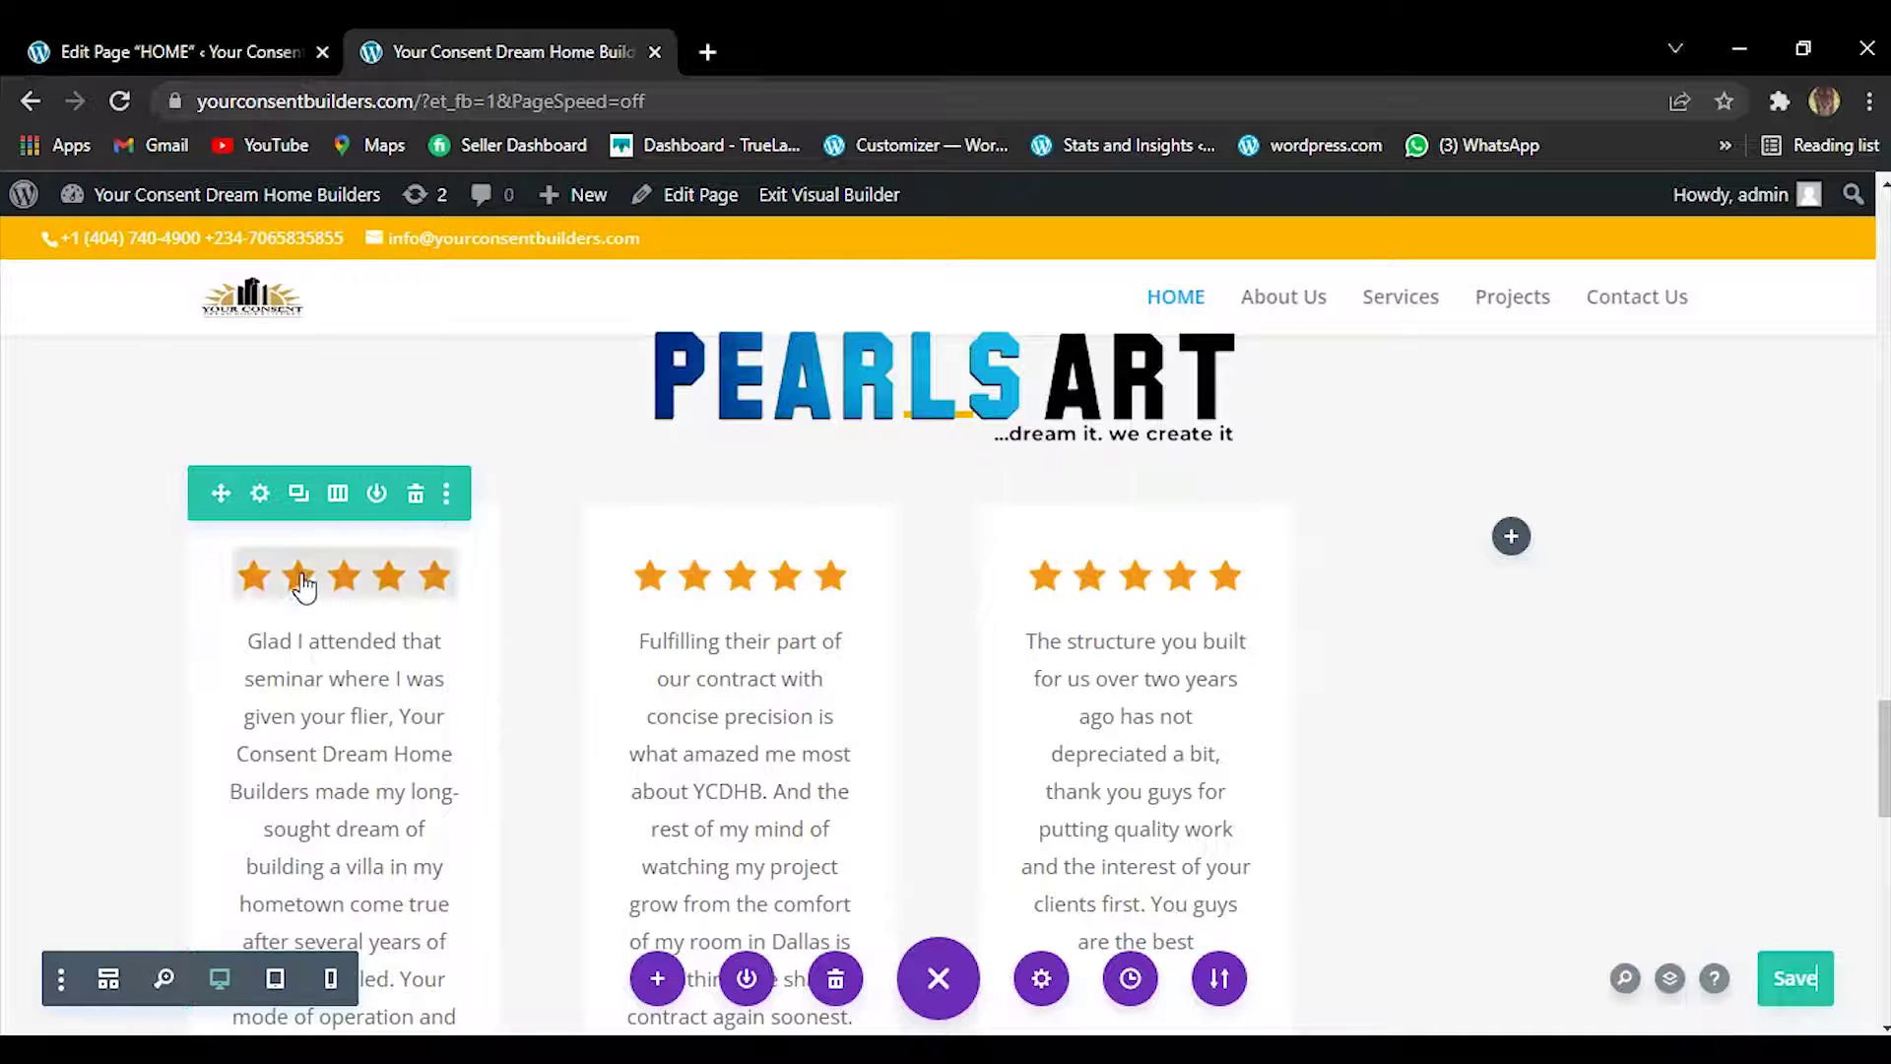
pyautogui.moveTo(303, 586)
pyautogui.rightClick(327, 636)
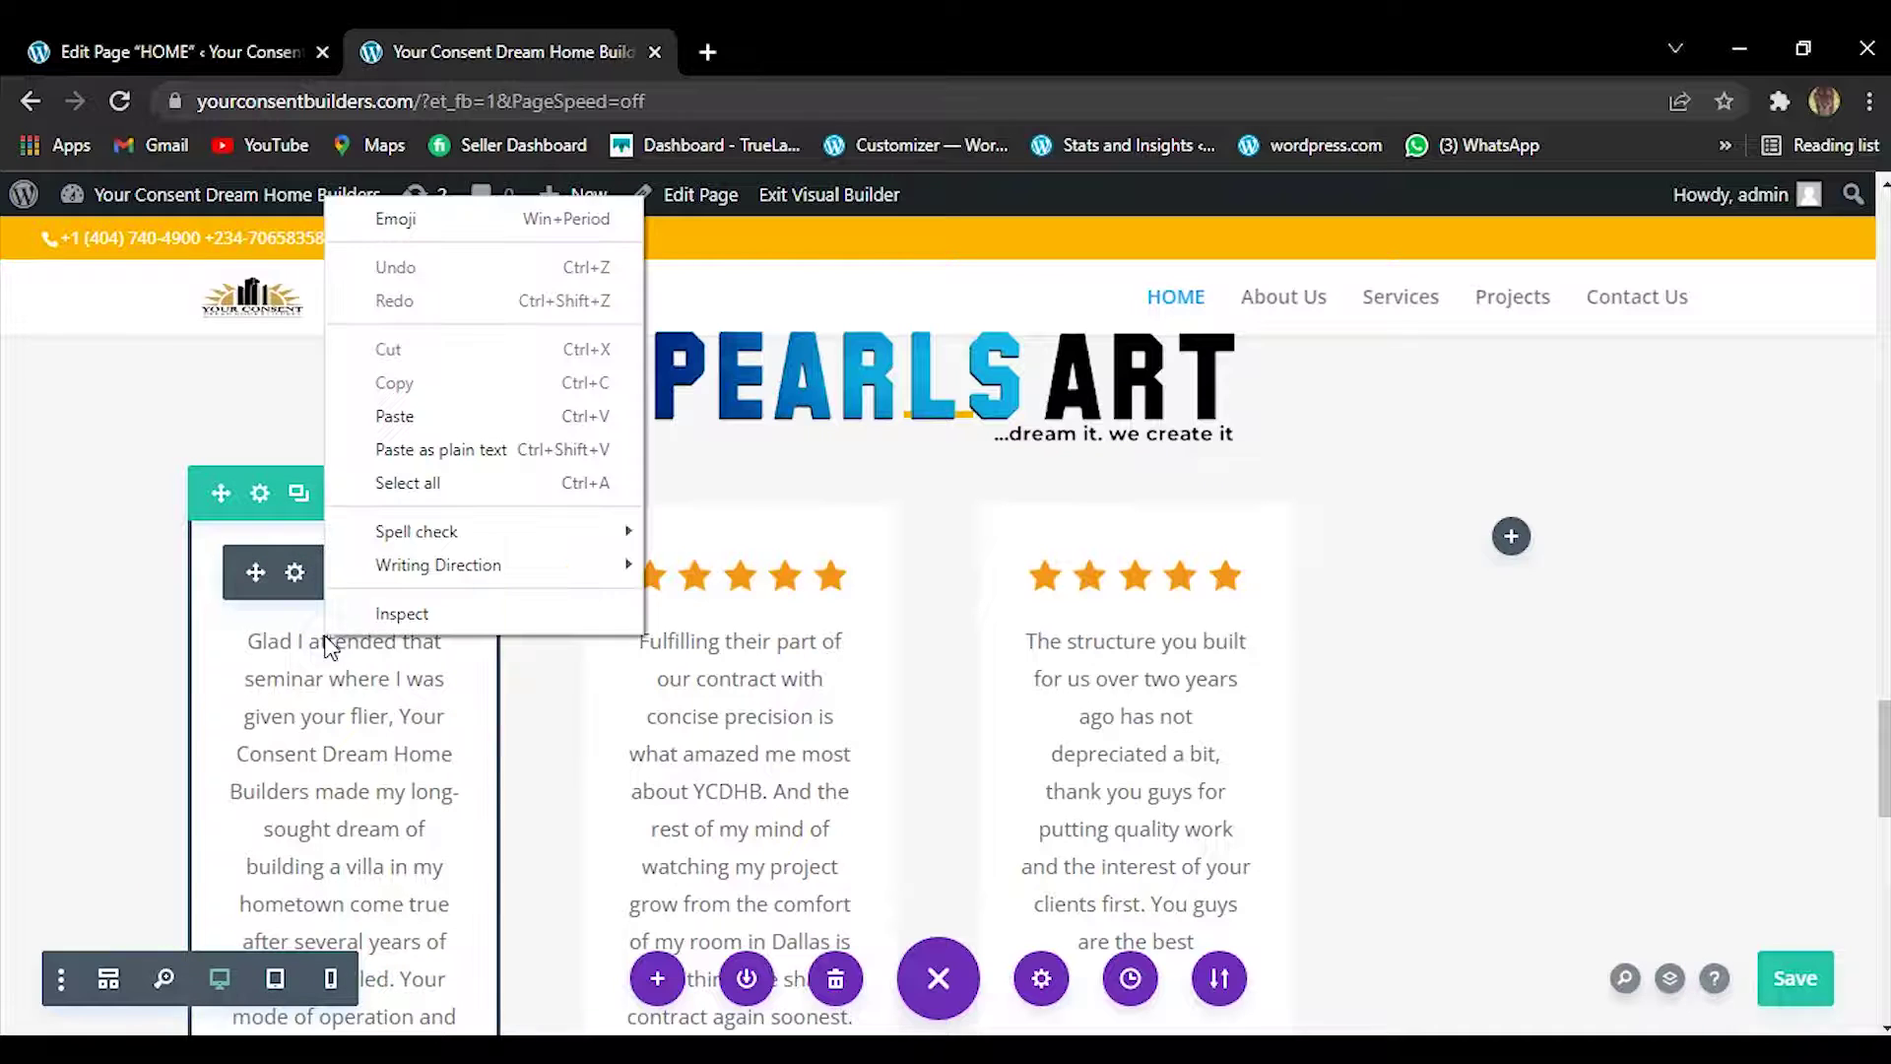
pyautogui.click(307, 679)
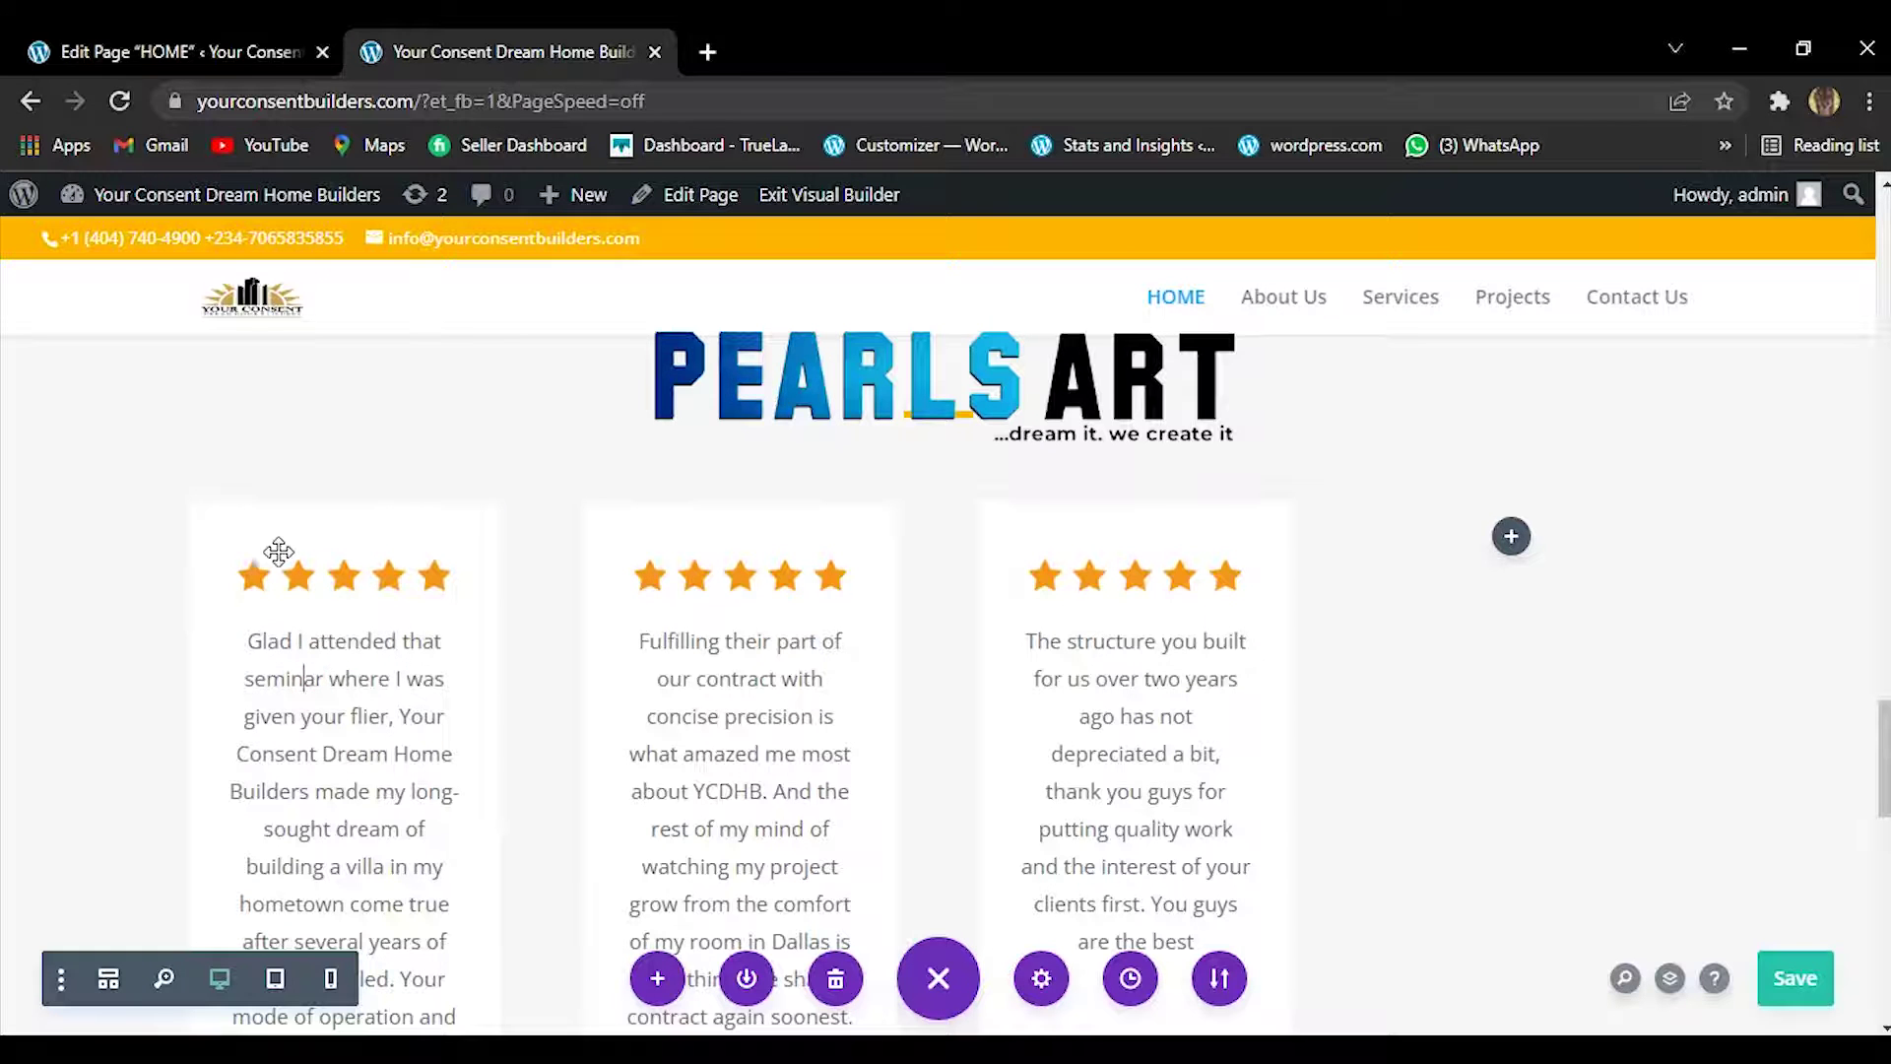
pyautogui.moveTo(335, 540)
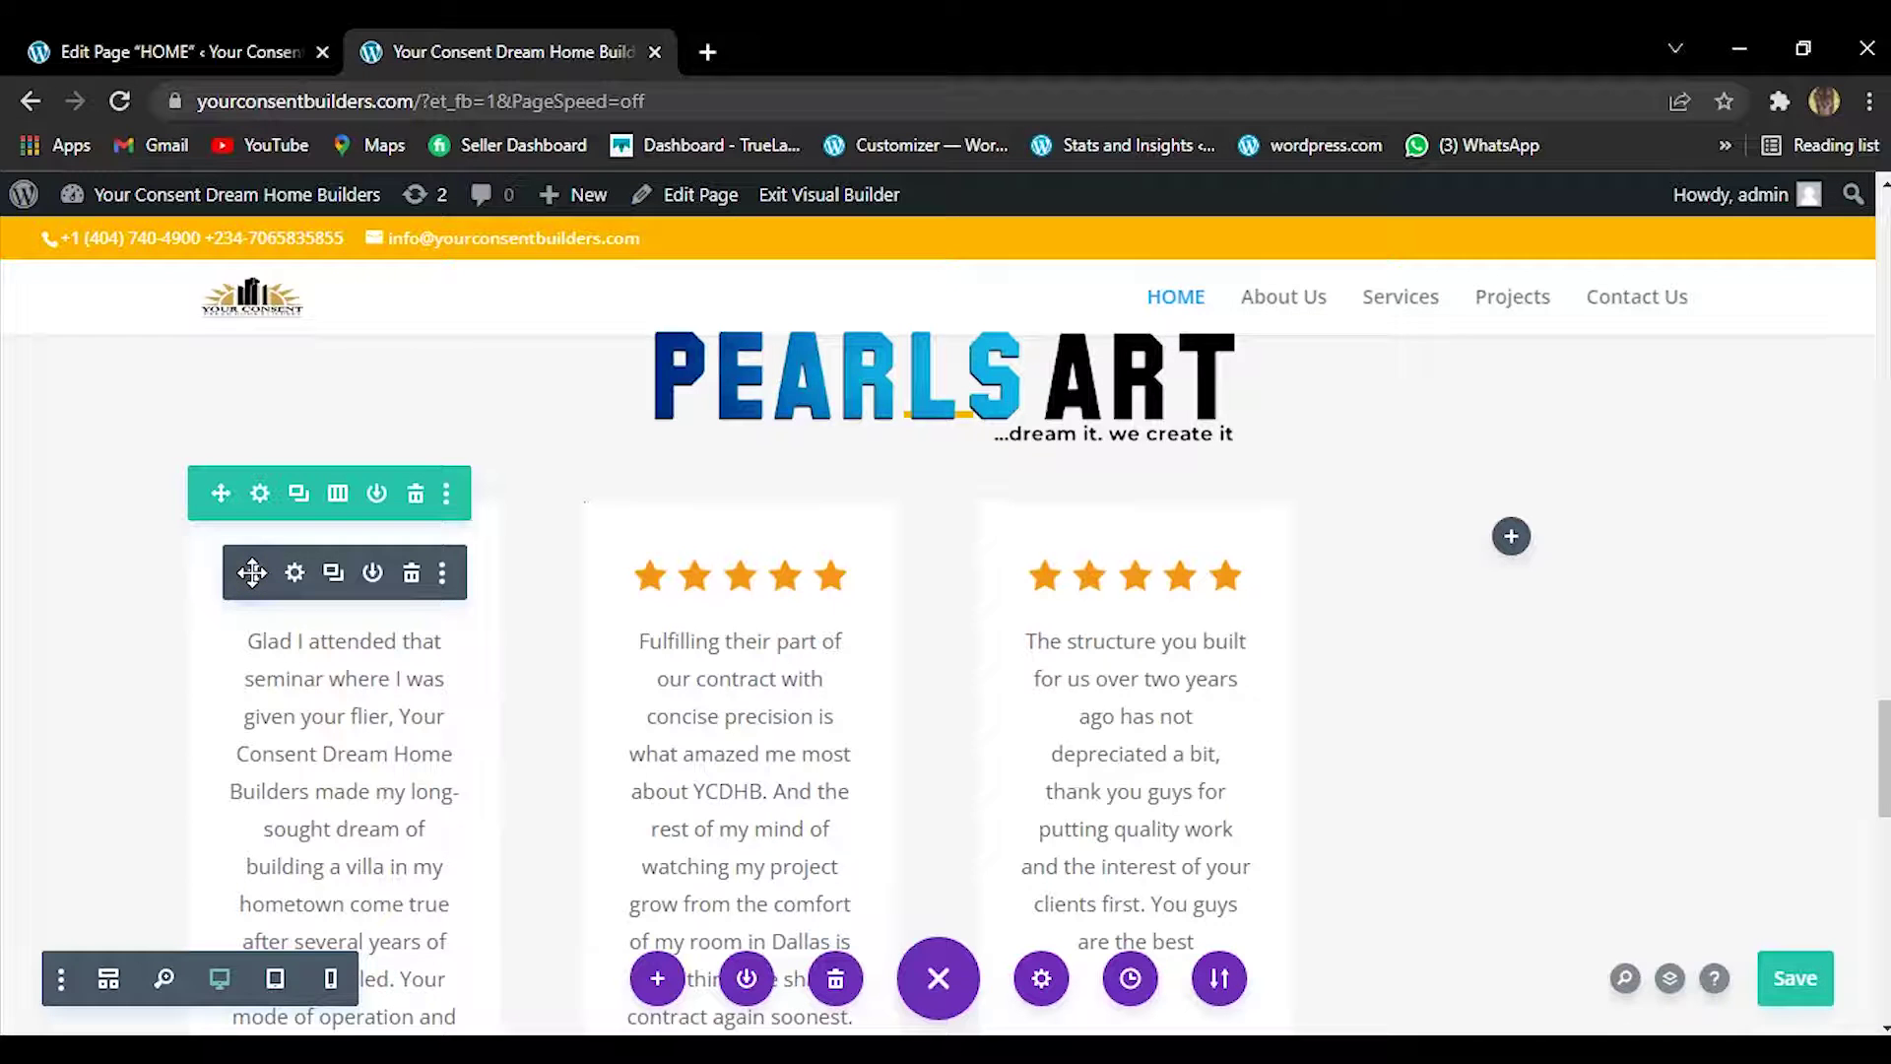
pyautogui.rightClick(252, 573)
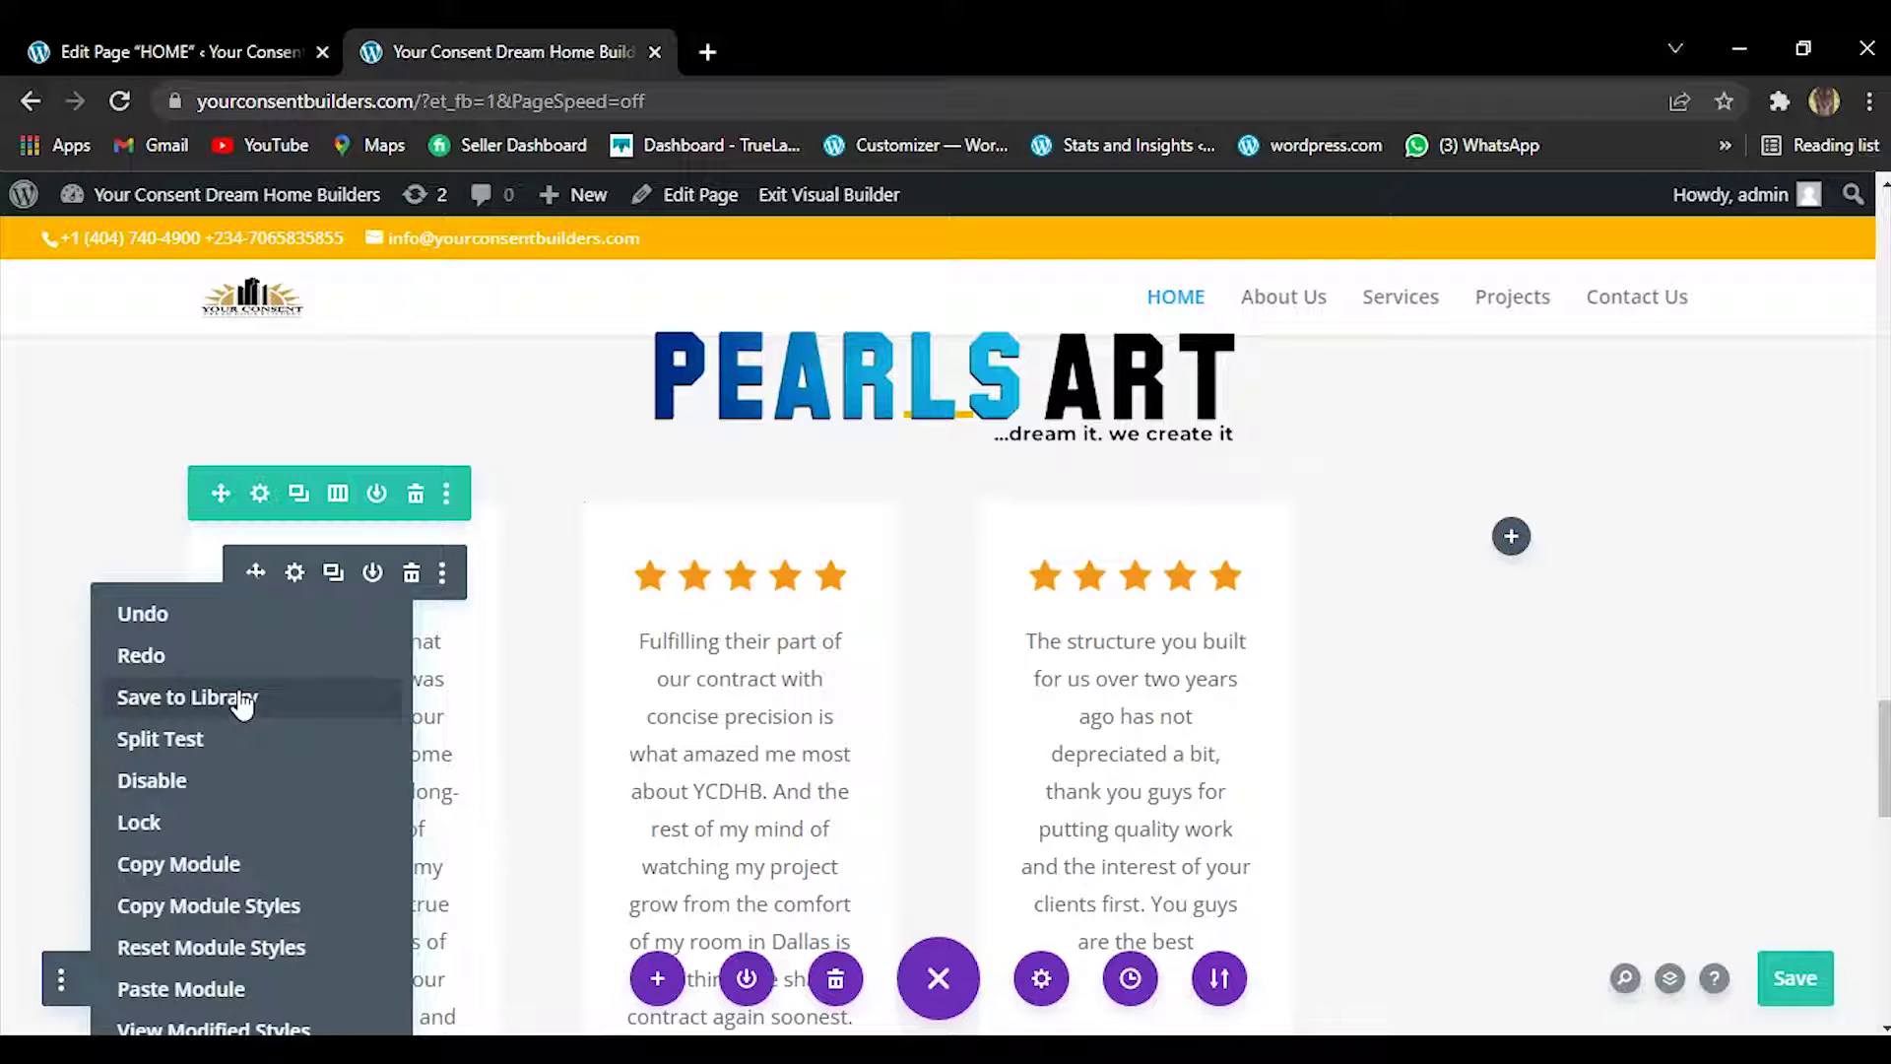
# Choose Save to Library for the first testimonial module.
pyautogui.click(242, 697)
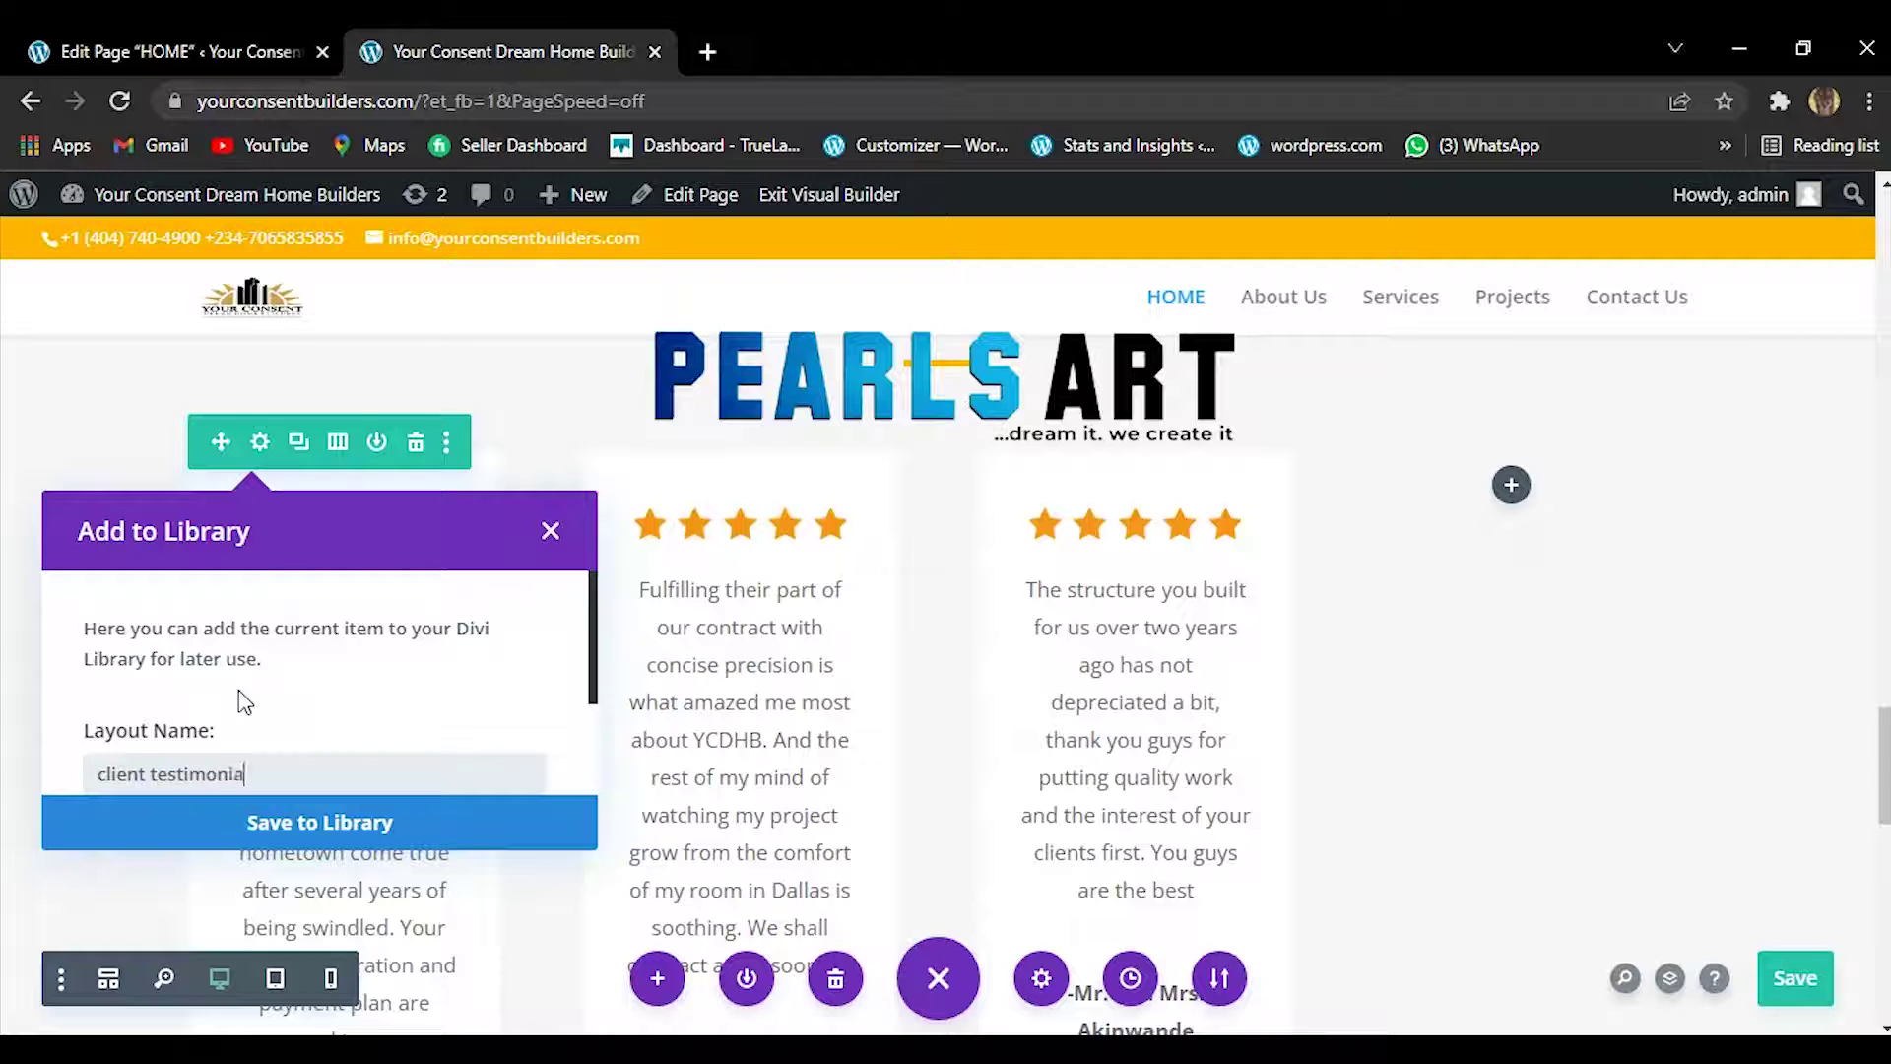
# Save the testimonial to the Divi Library and insert the 'client testimonials' module into column four.
pyautogui.click(300, 826)
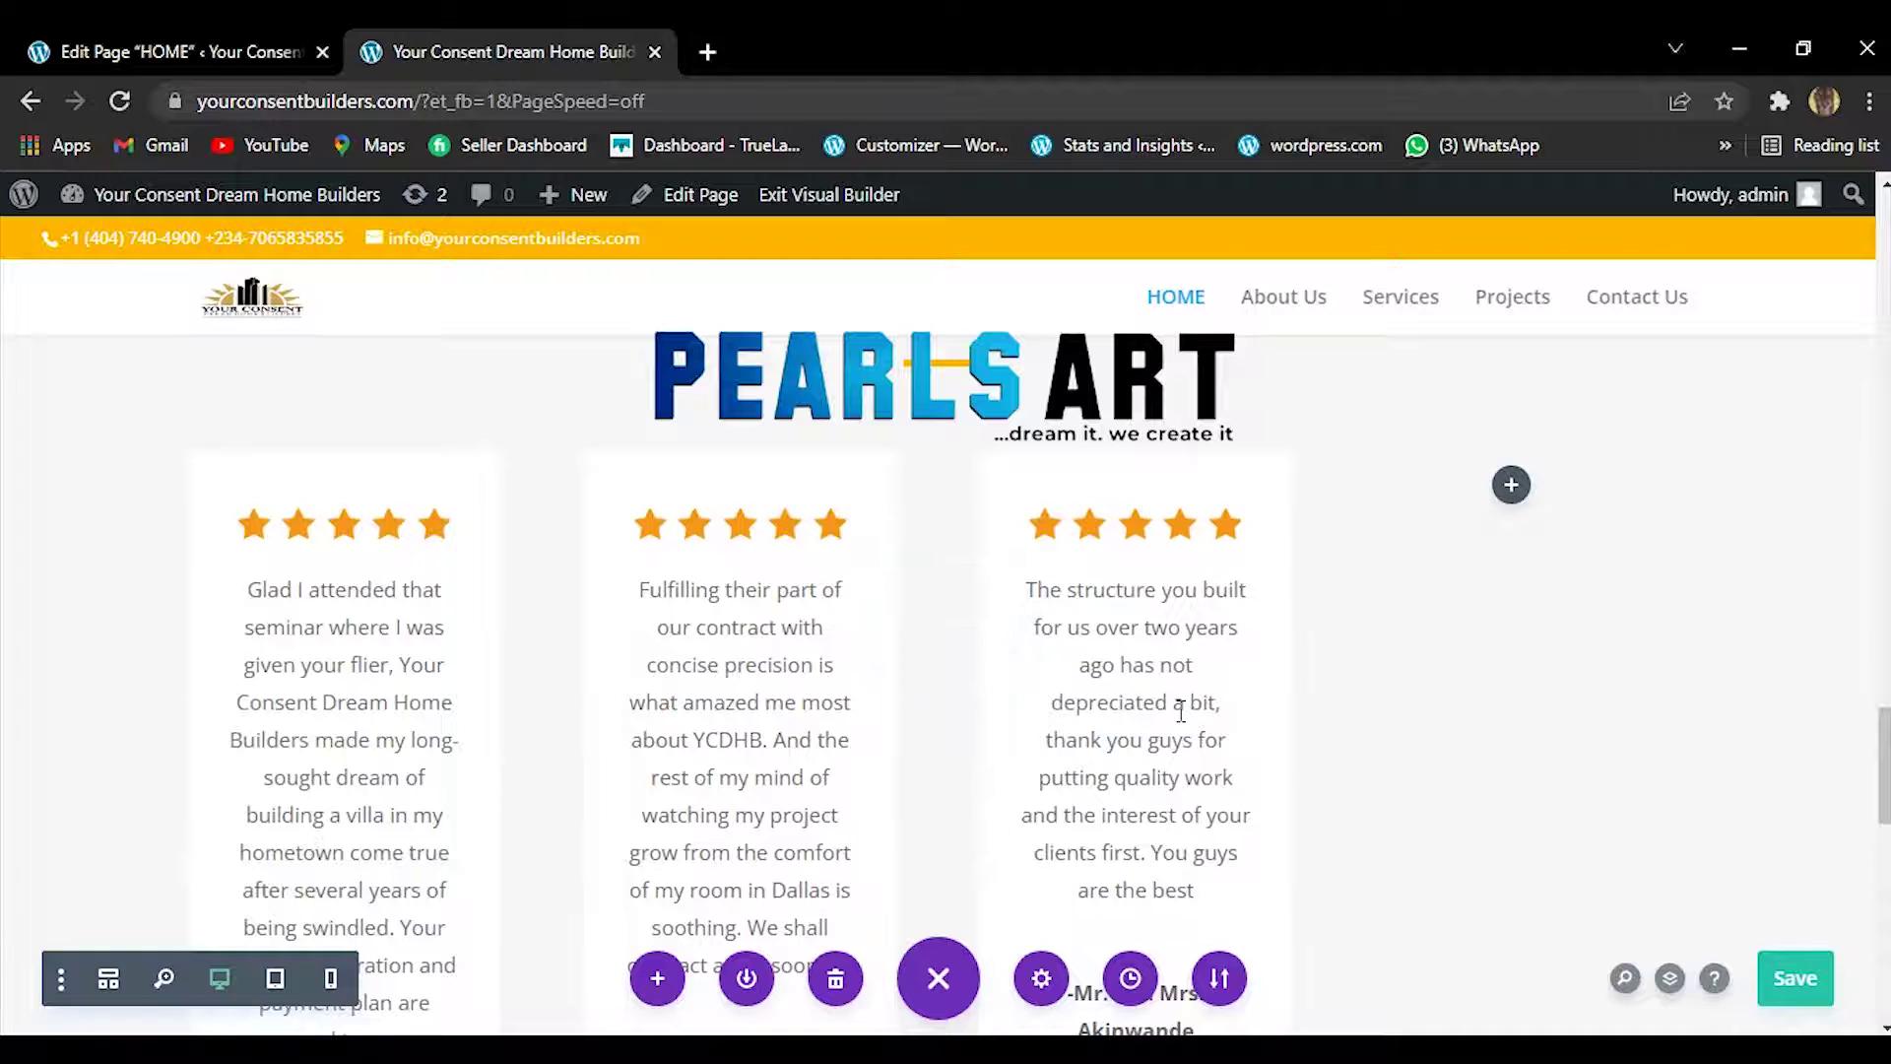
pyautogui.click(1511, 486)
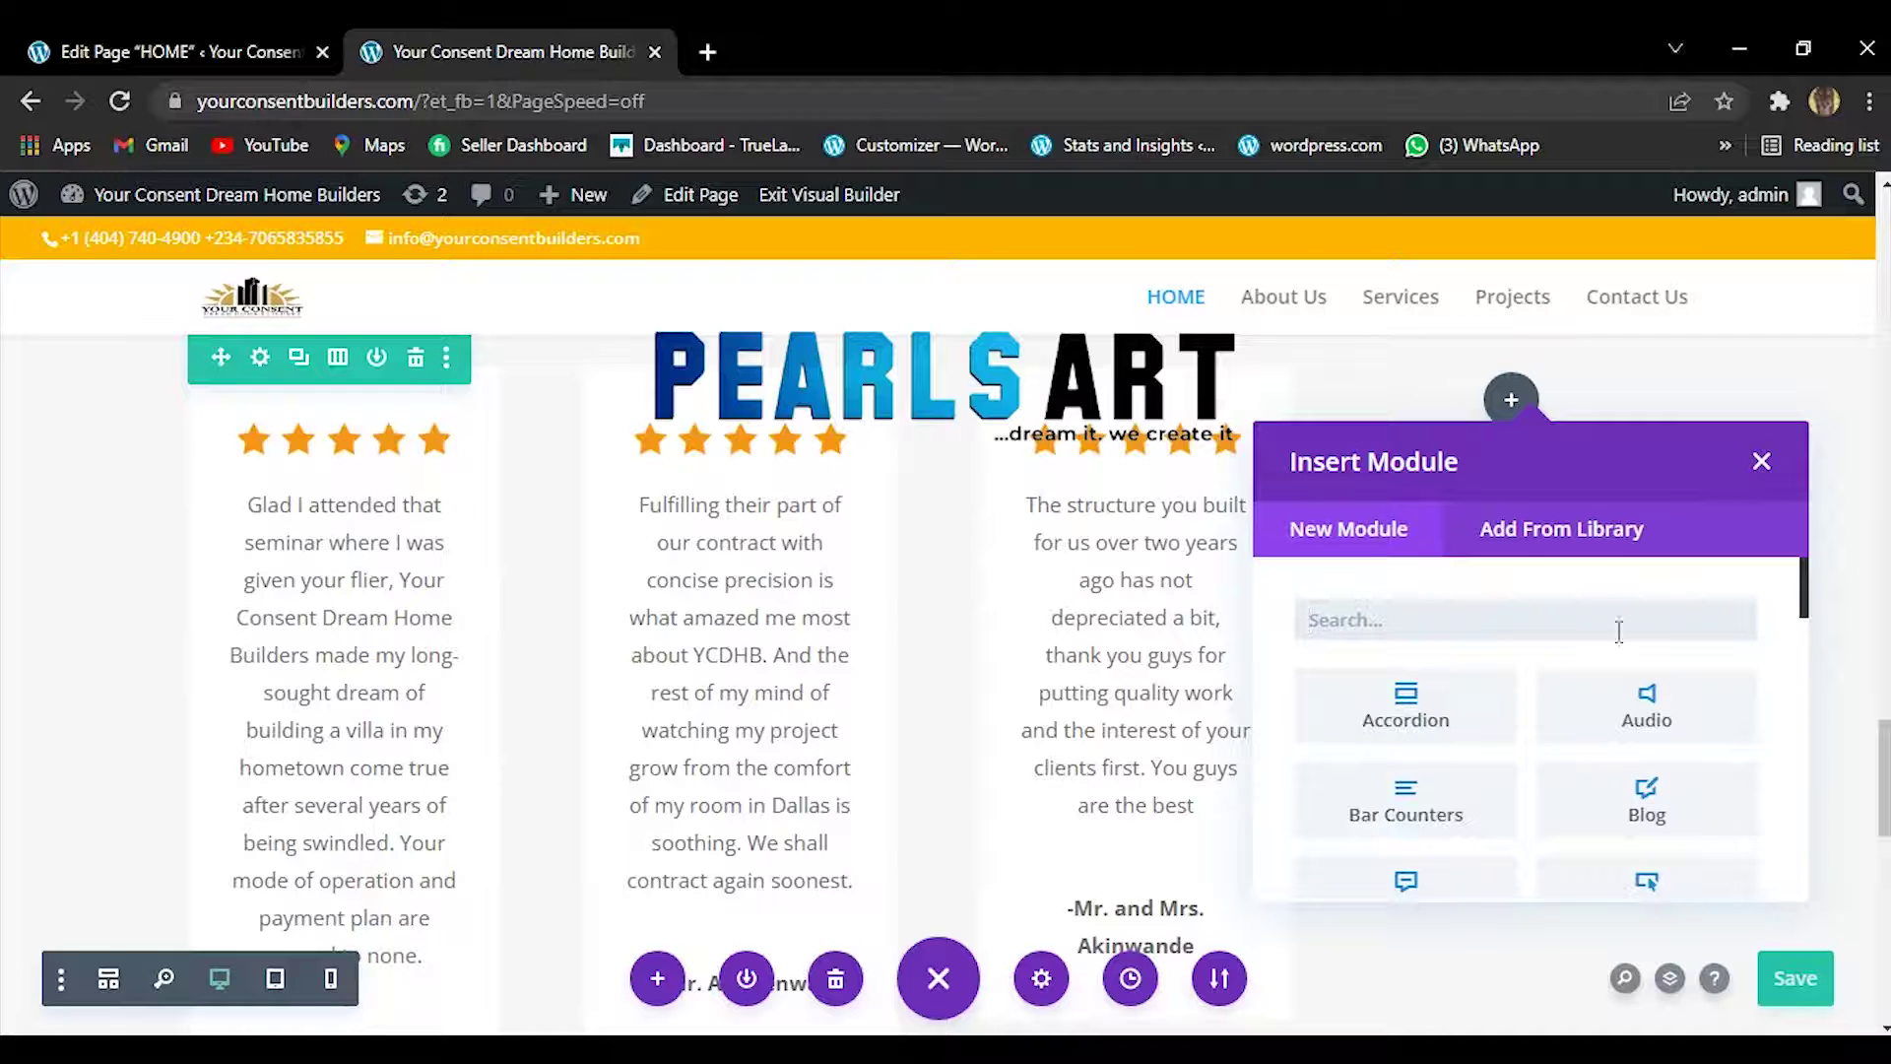
pyautogui.click(1515, 525)
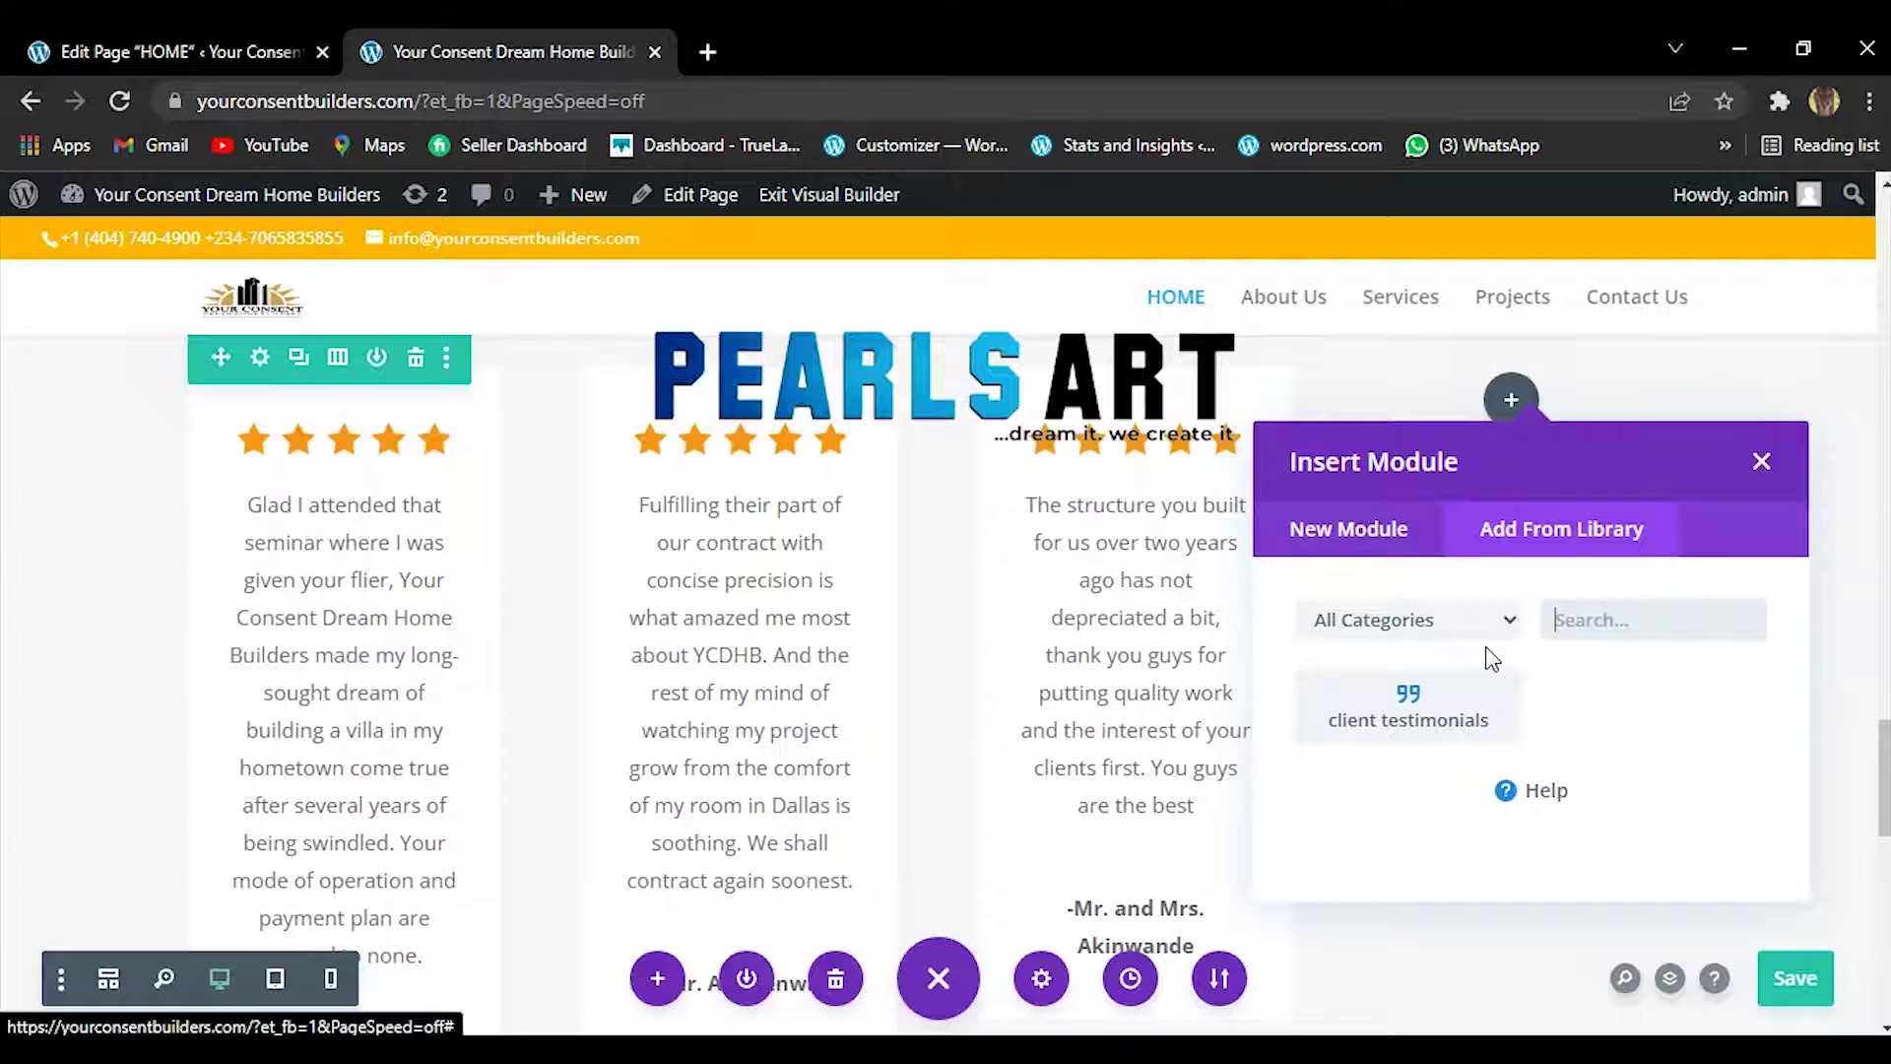
pyautogui.click(1423, 694)
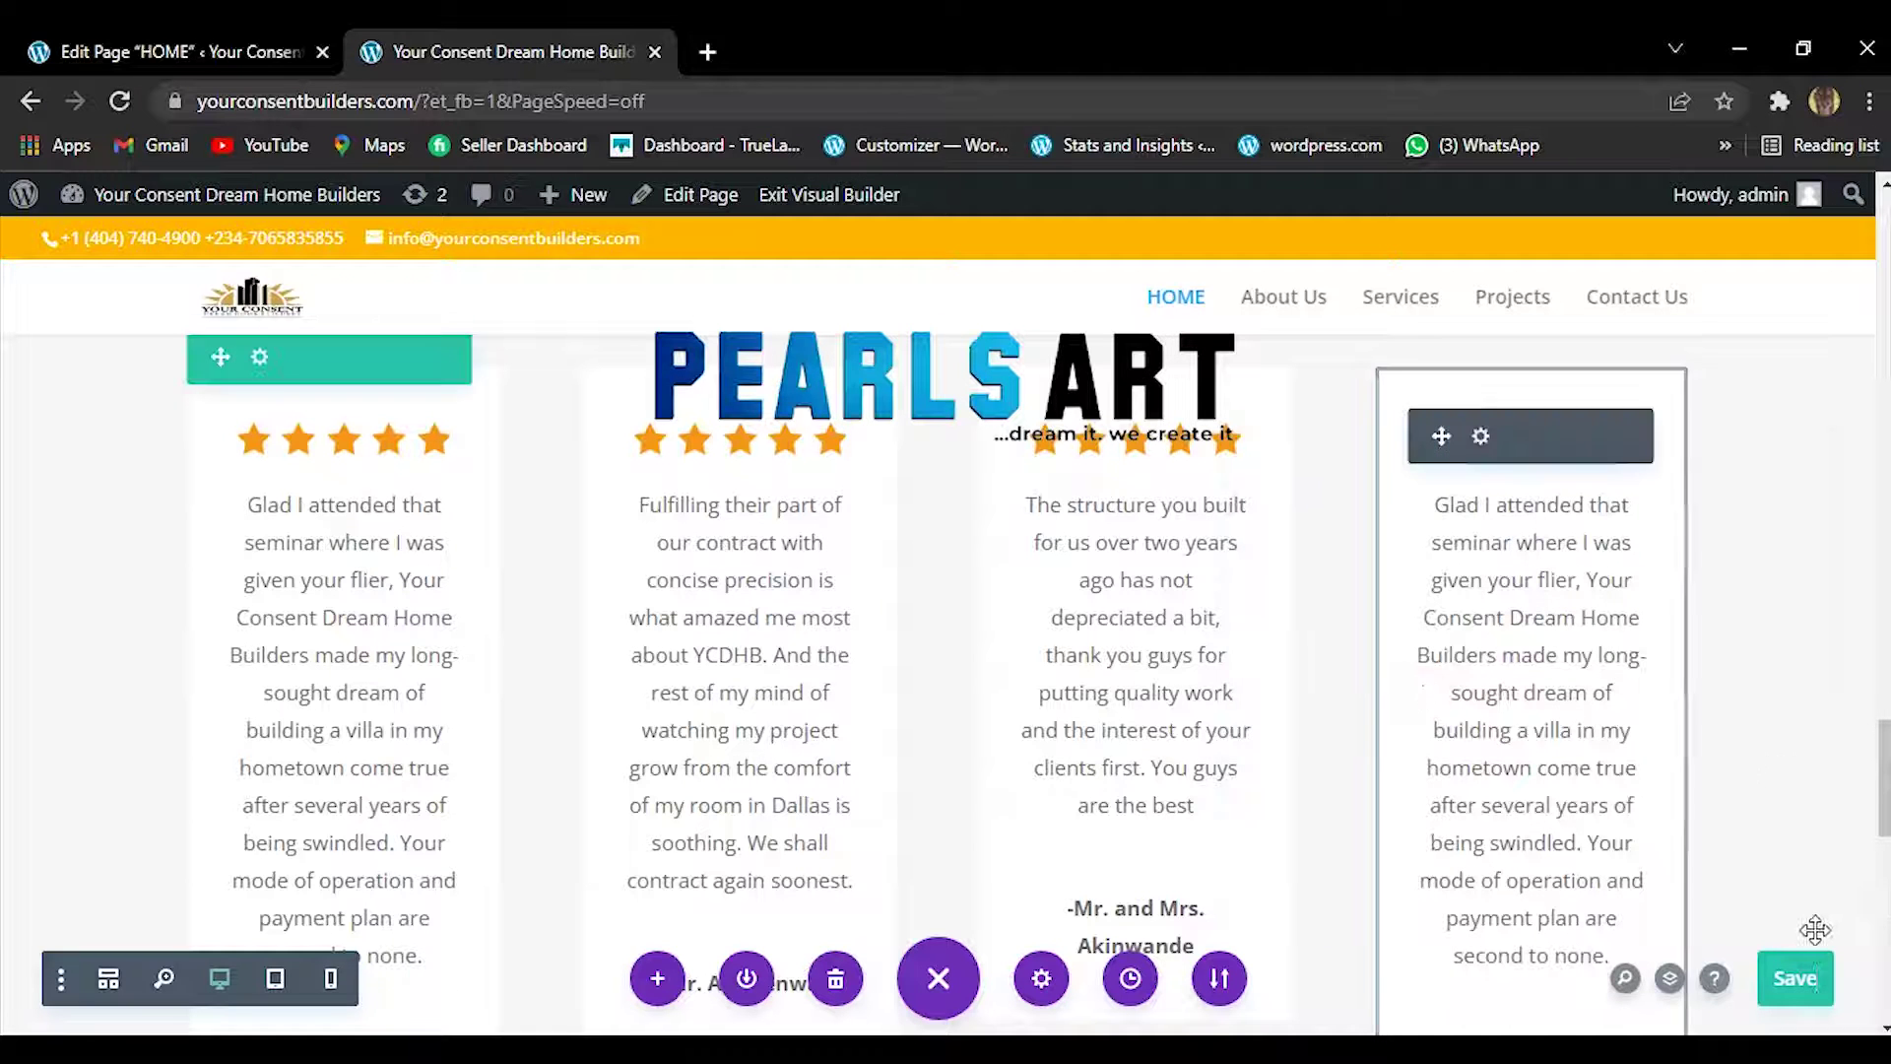
# Save the page and open the new fourth testimonial's settings.
pyautogui.click(1787, 979)
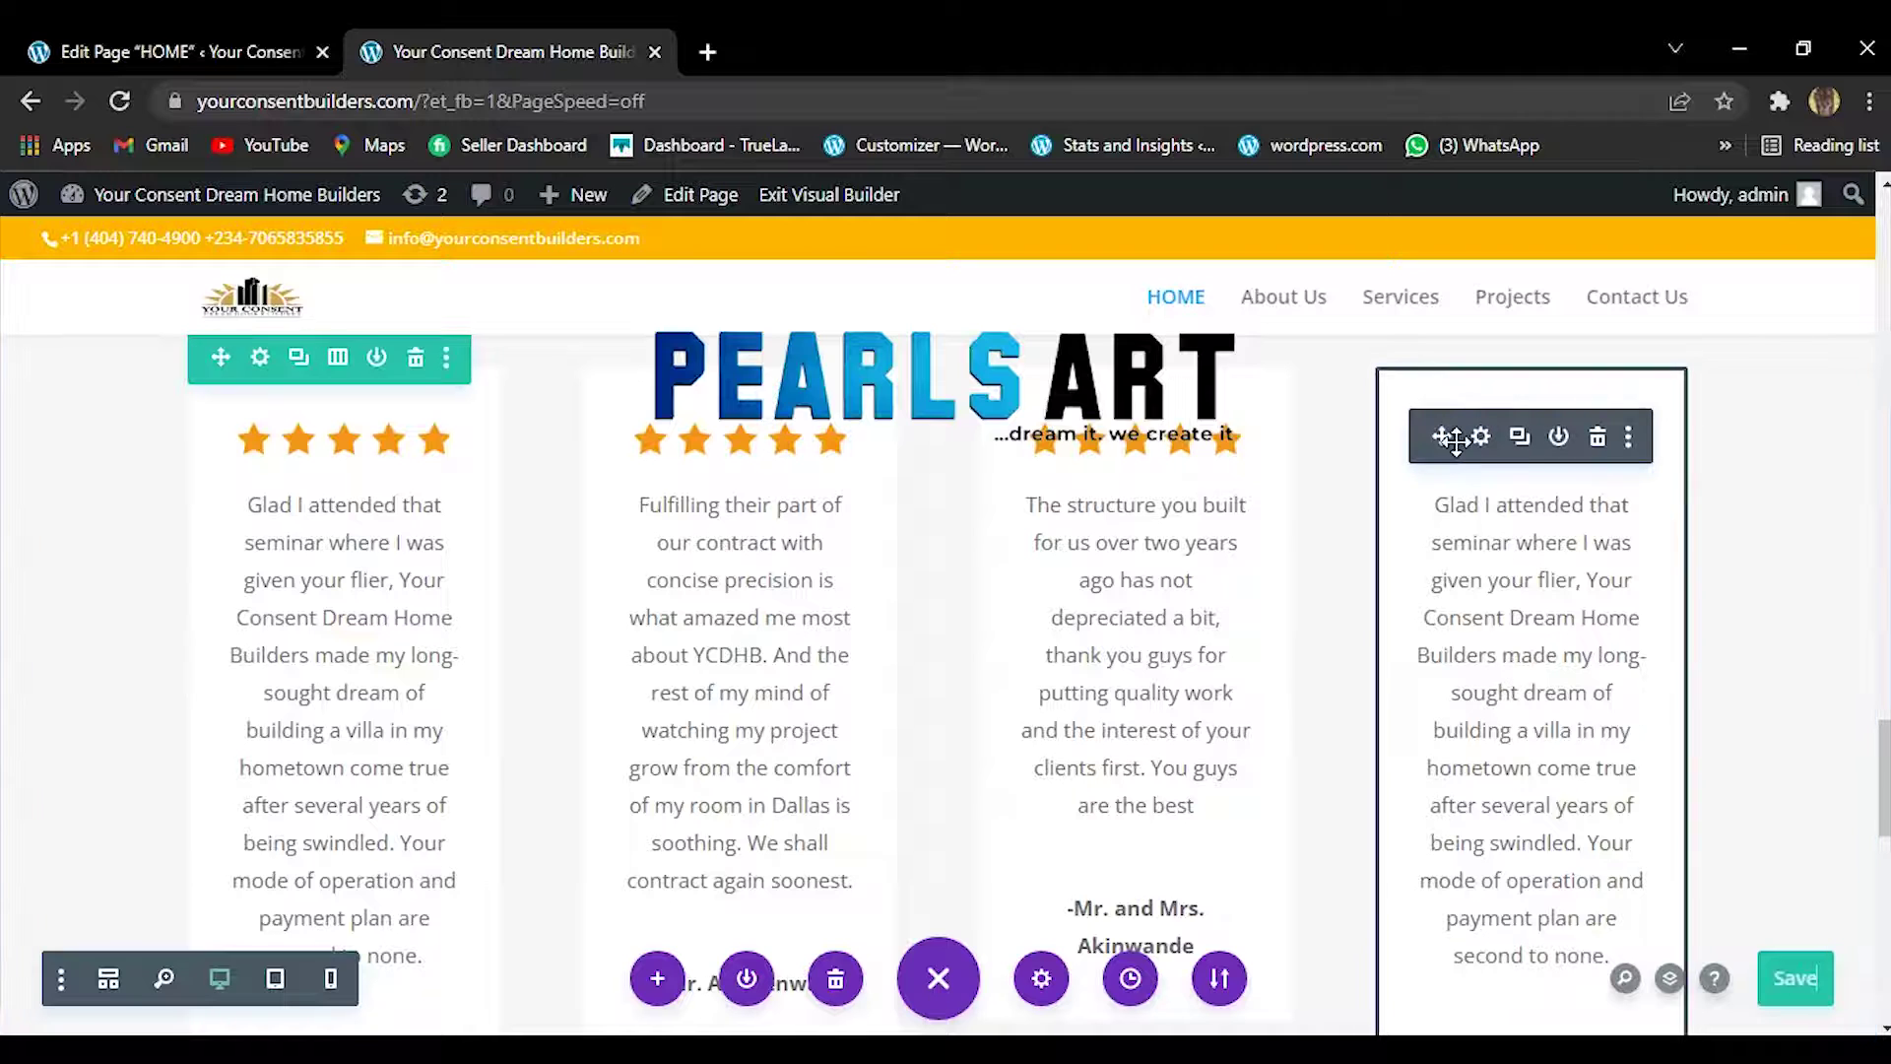
pyautogui.click(1482, 438)
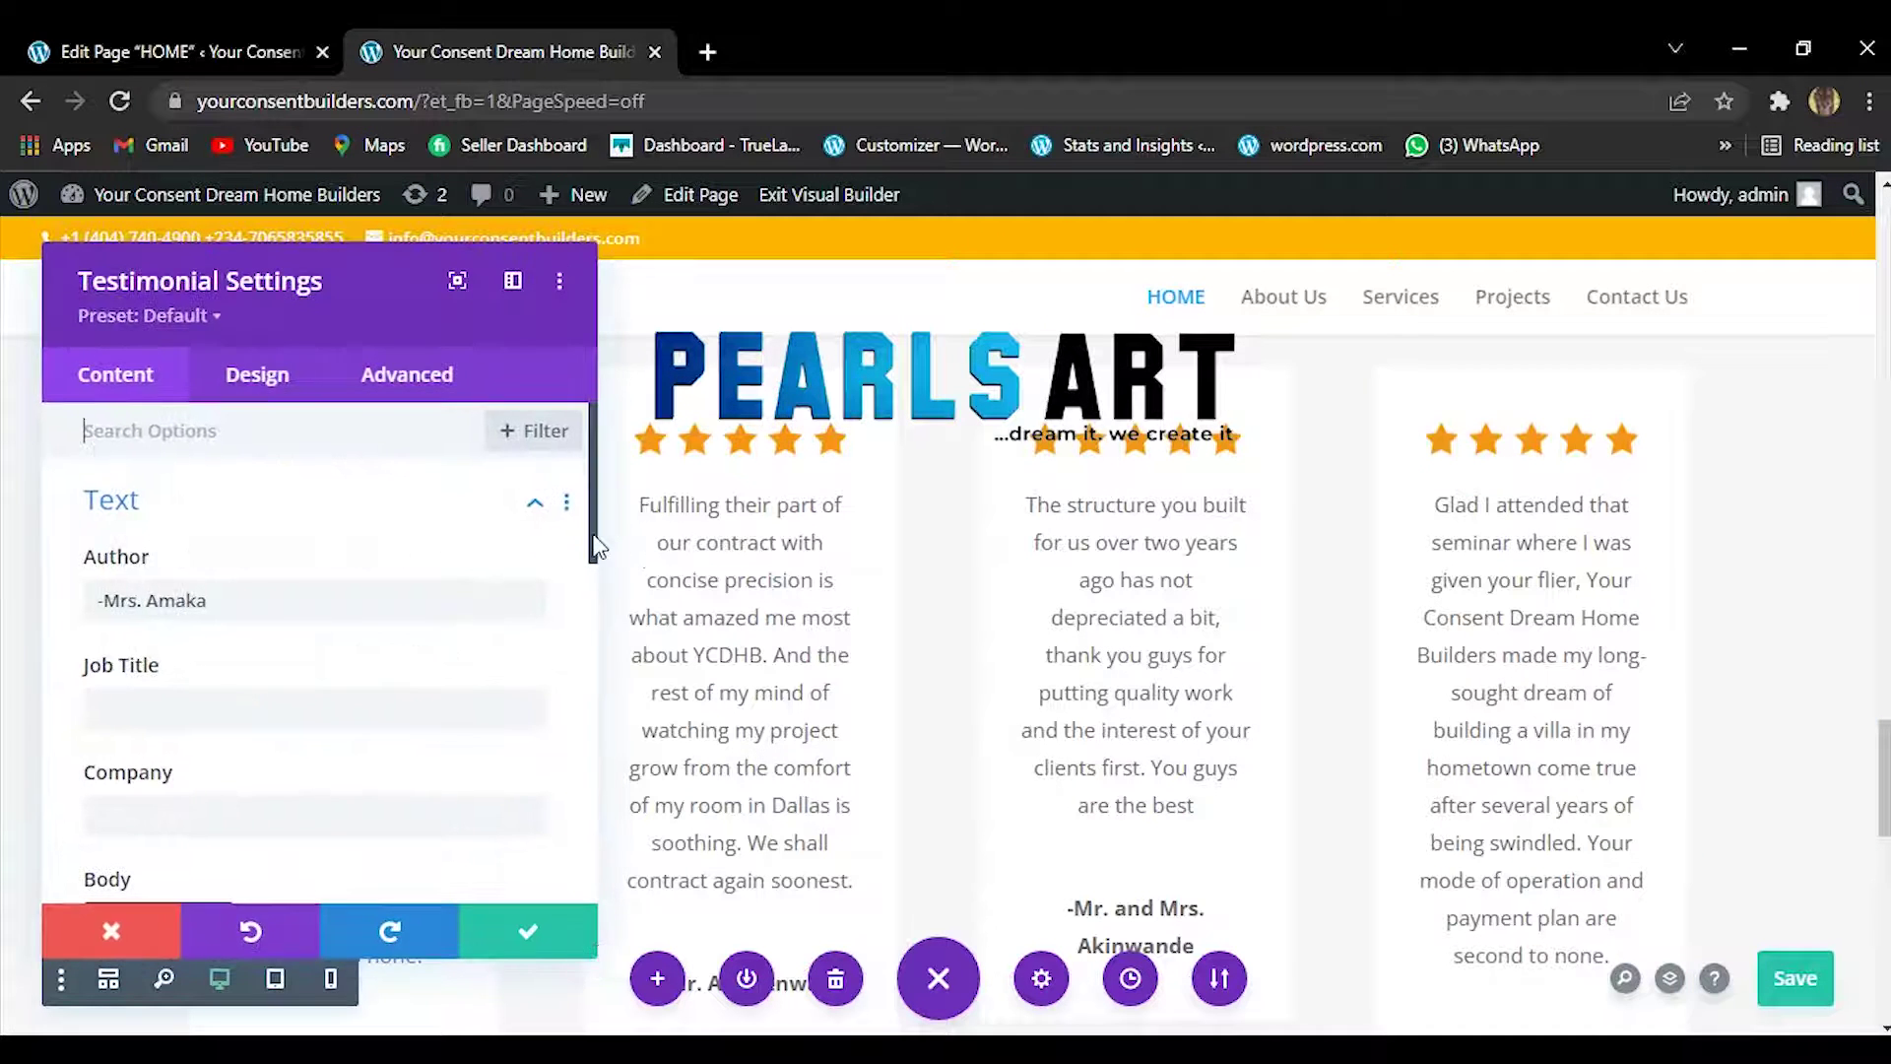
pyautogui.moveTo(598, 548); pyautogui.dragTo(595, 711)
# Replace the body text with the 'Words alone cannot express the level of gratitude…' testimonial.
pyautogui.click(377, 737)
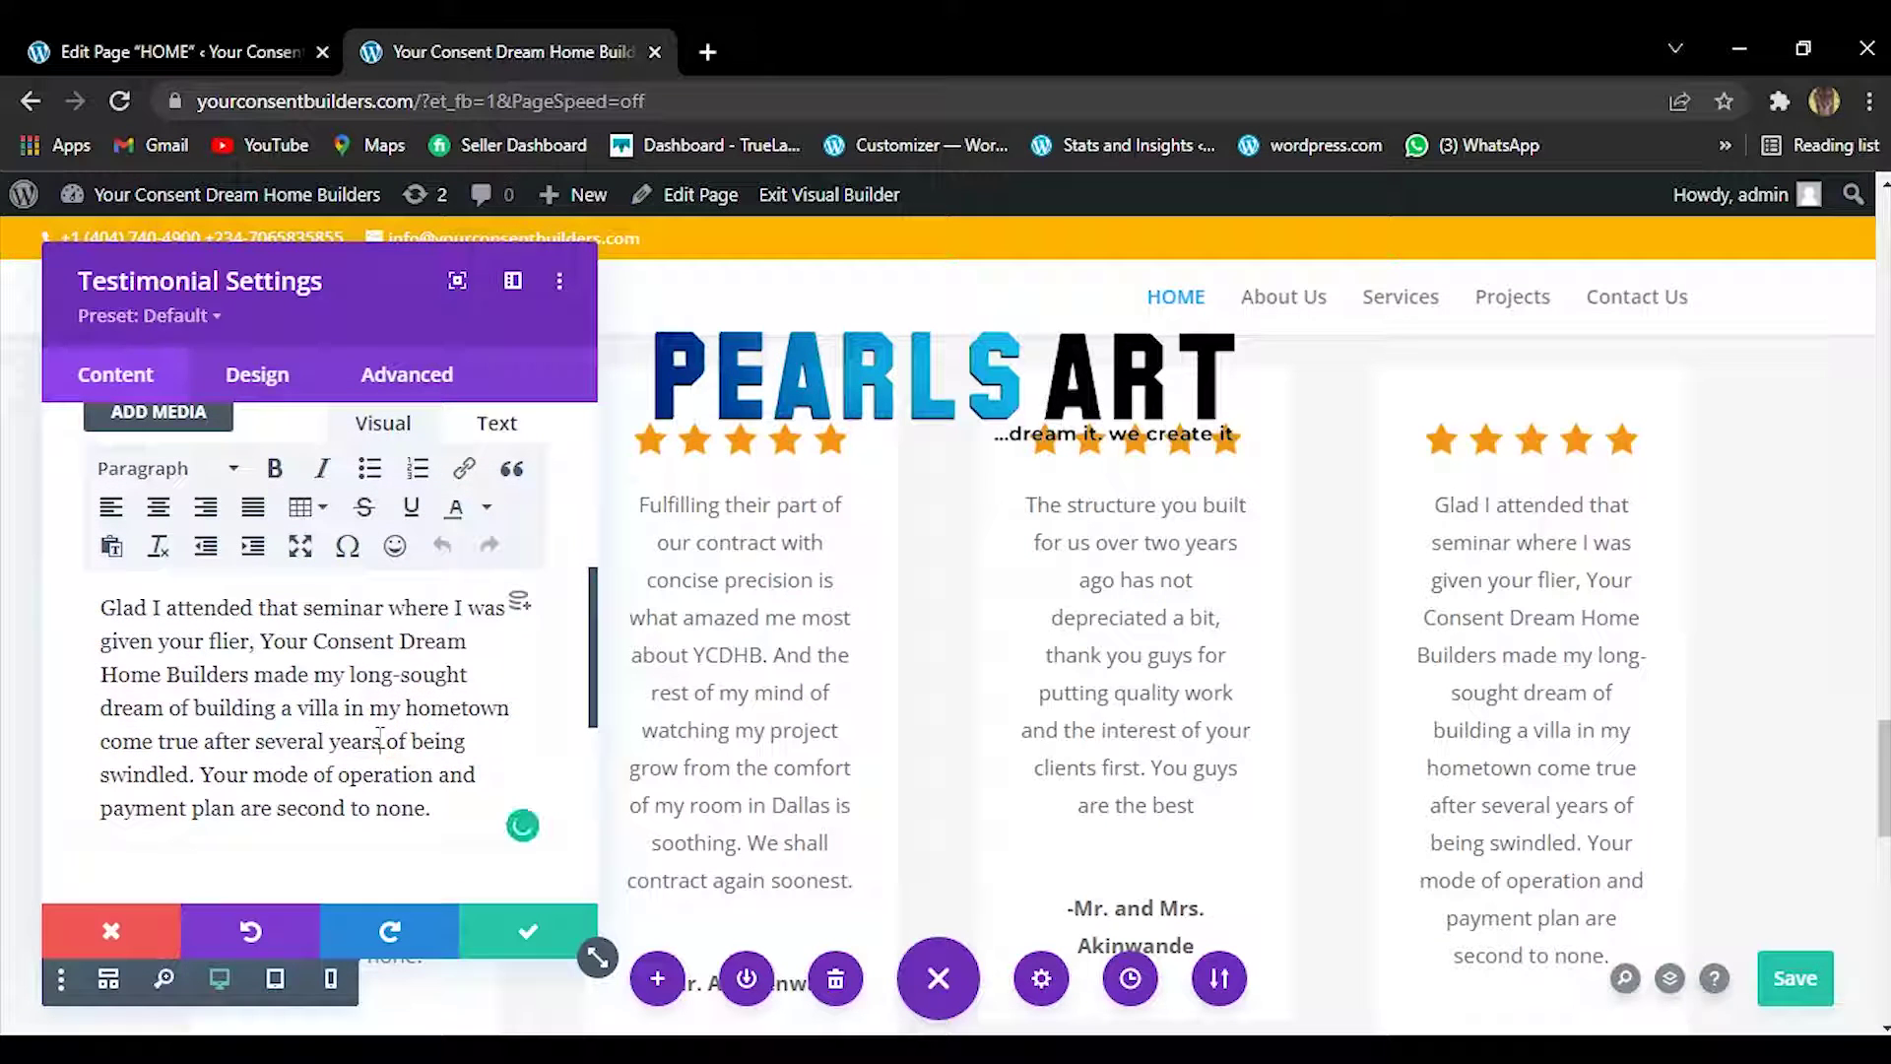
pyautogui.hotkey('ctrl', 'a')
pyautogui.rightClick(380, 736)
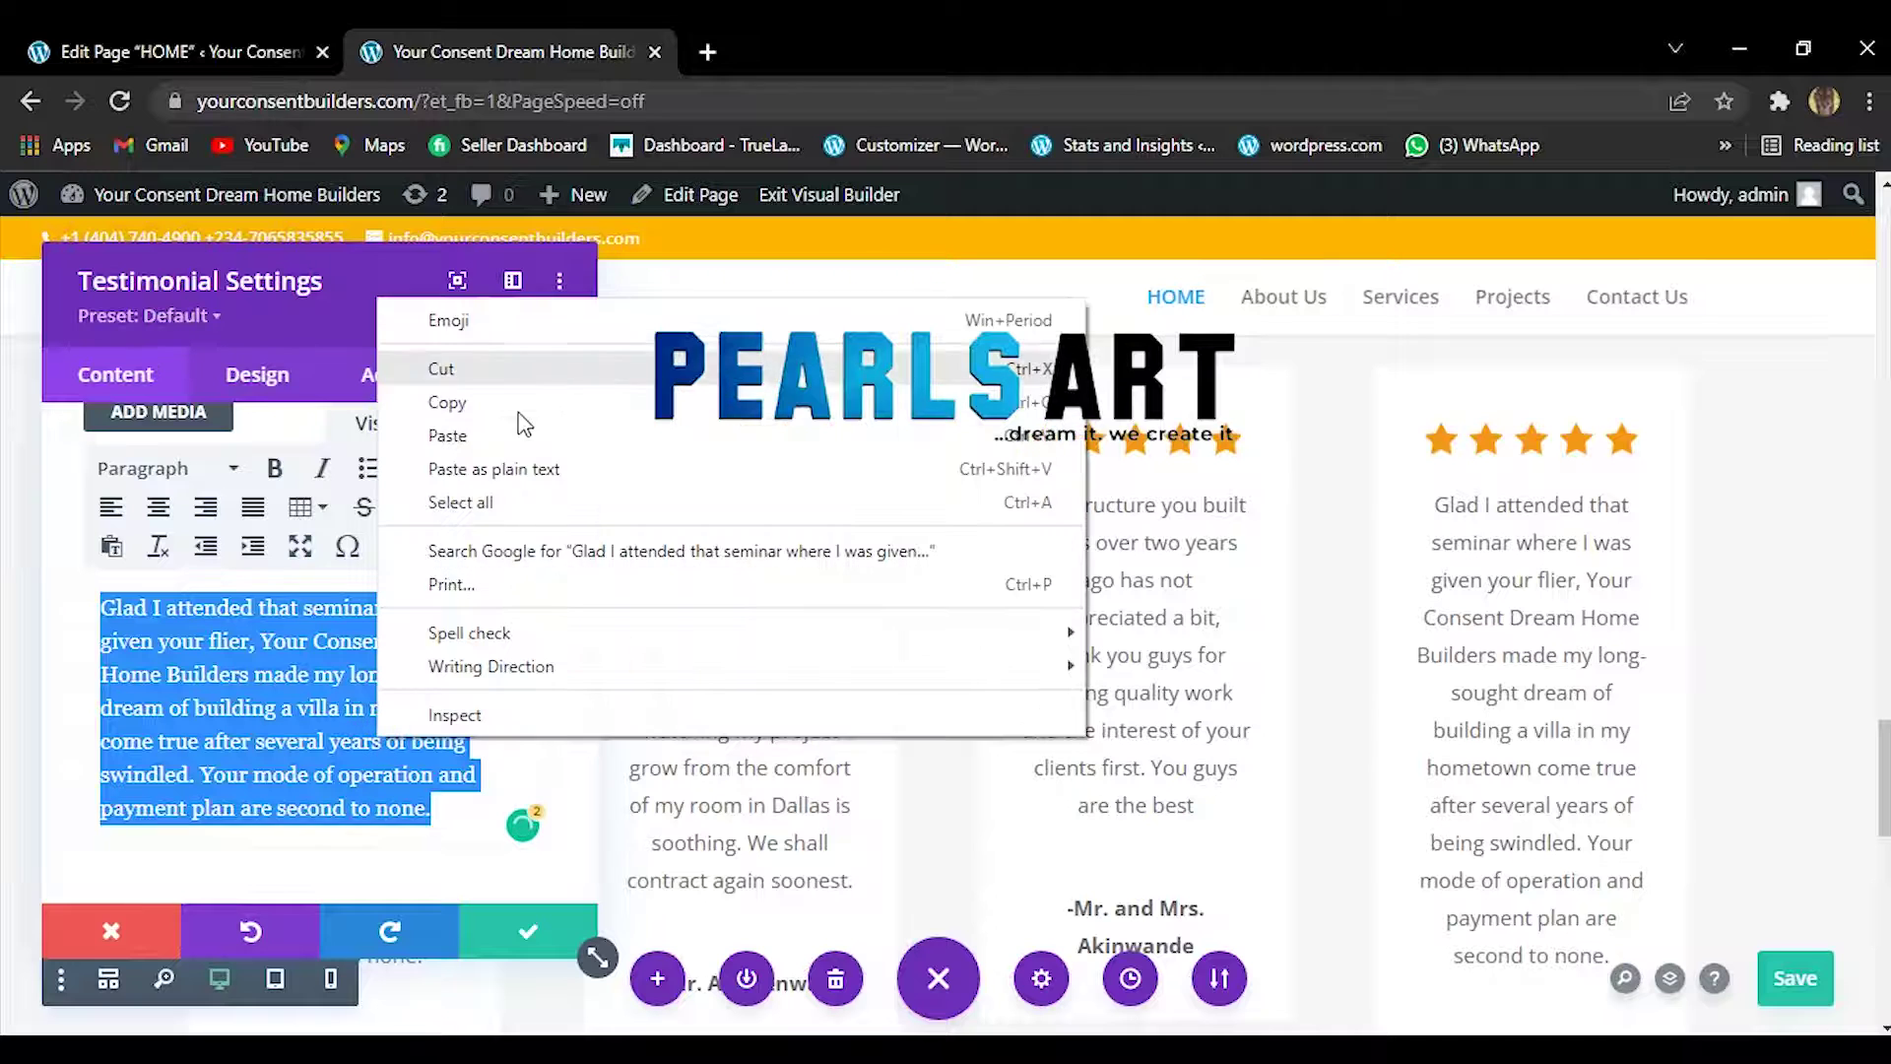
pyautogui.click(507, 436)
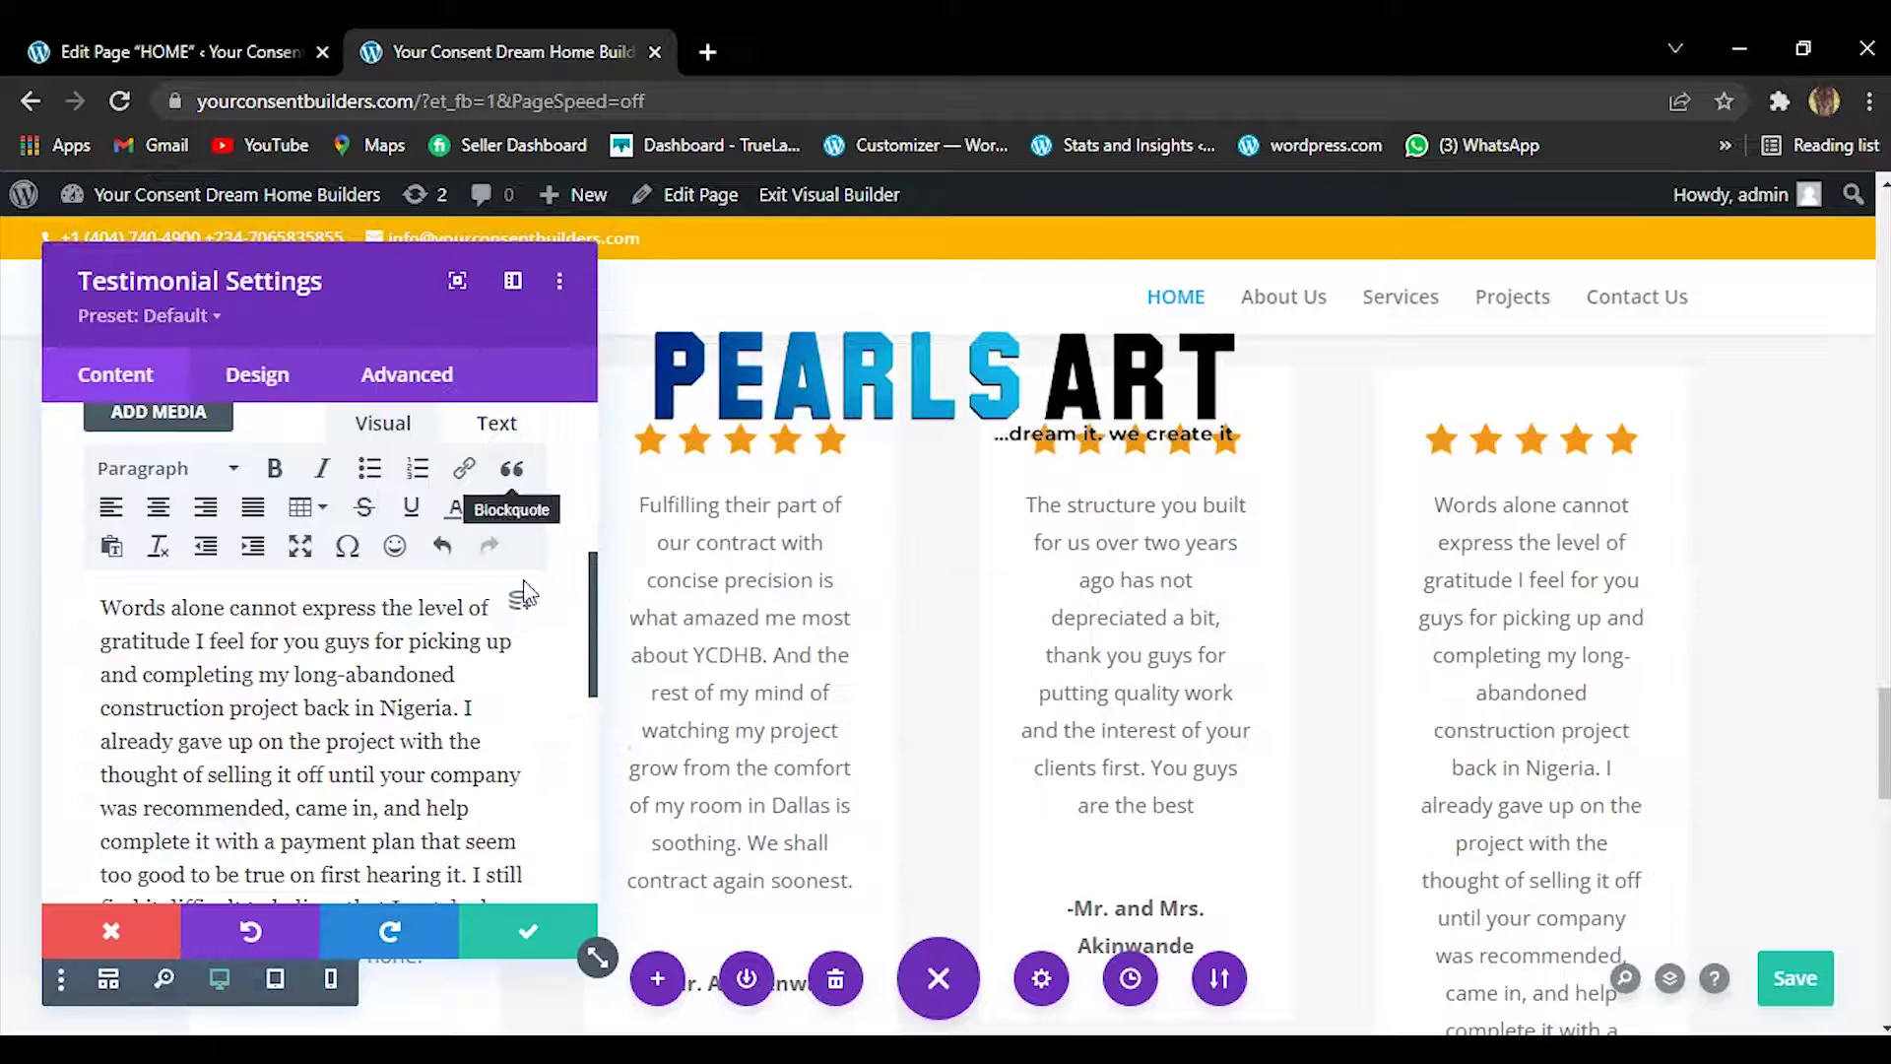
pyautogui.moveTo(594, 670); pyautogui.dragTo(597, 731)
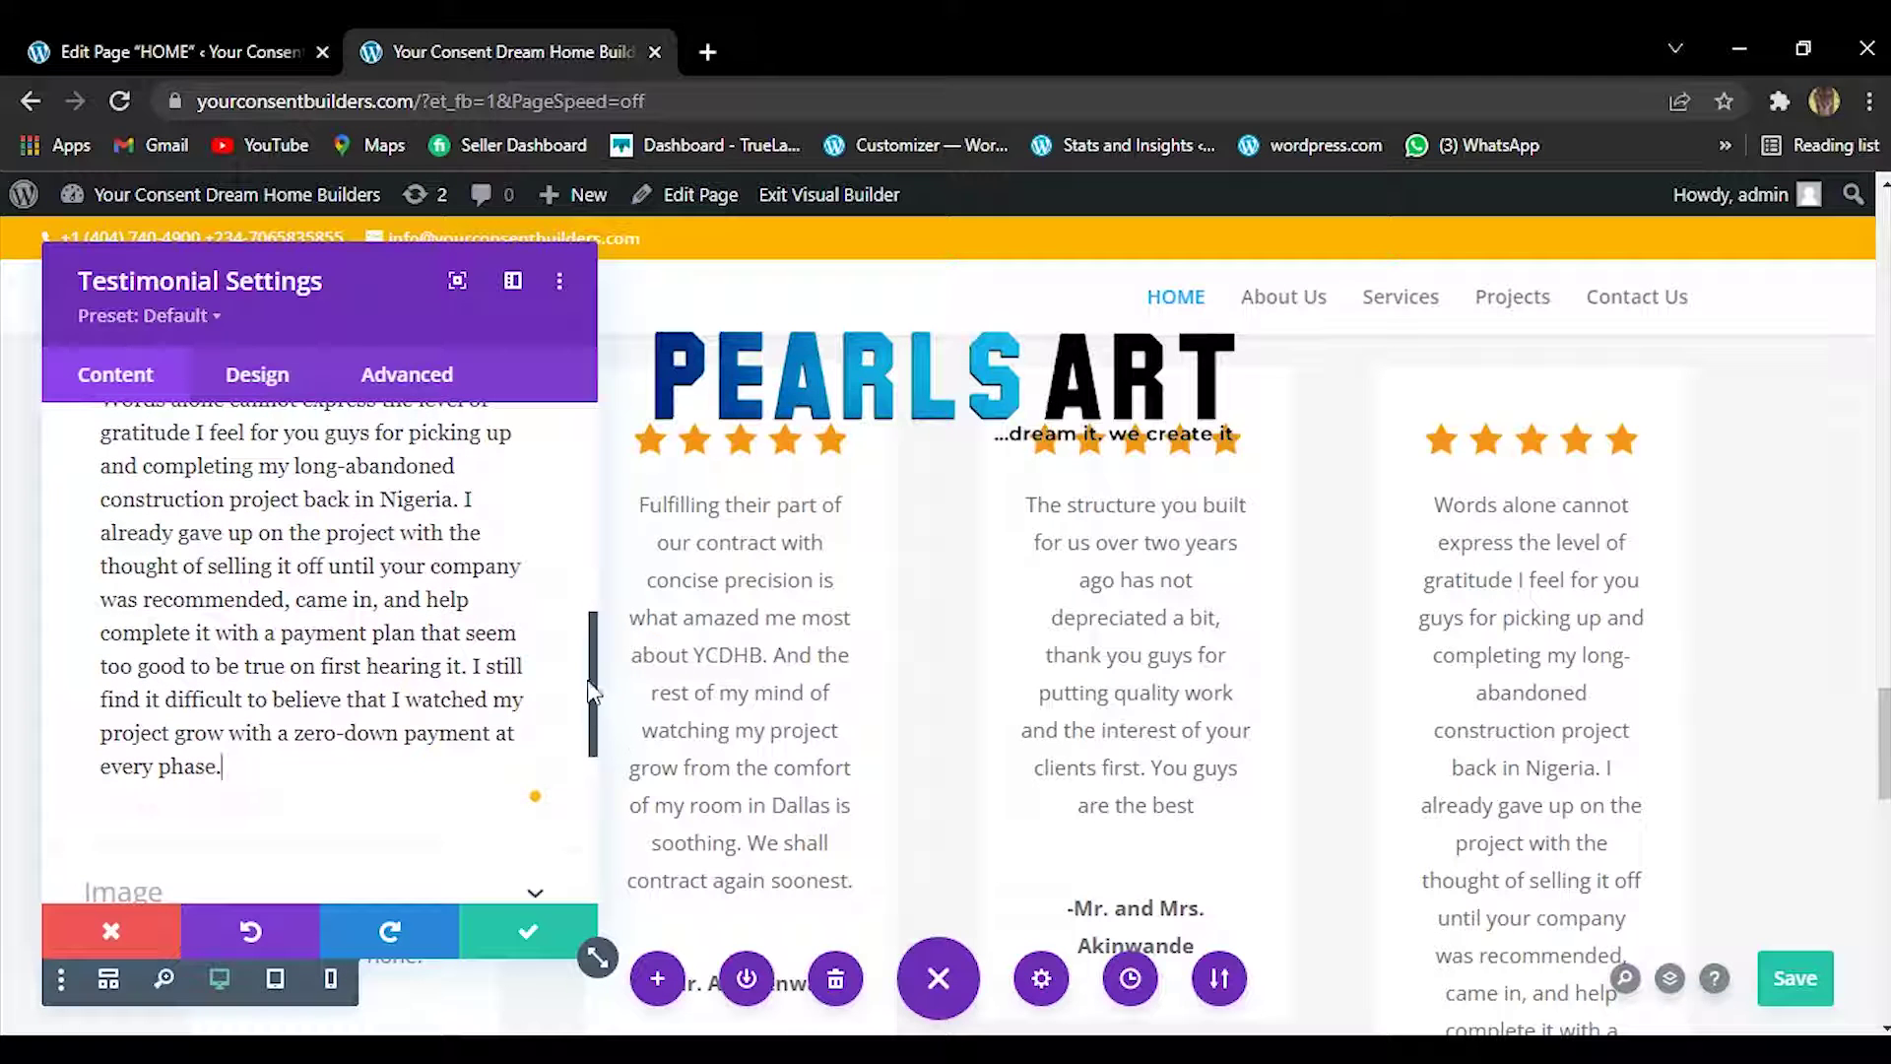
pyautogui.moveTo(595, 679); pyautogui.dragTo(581, 478)
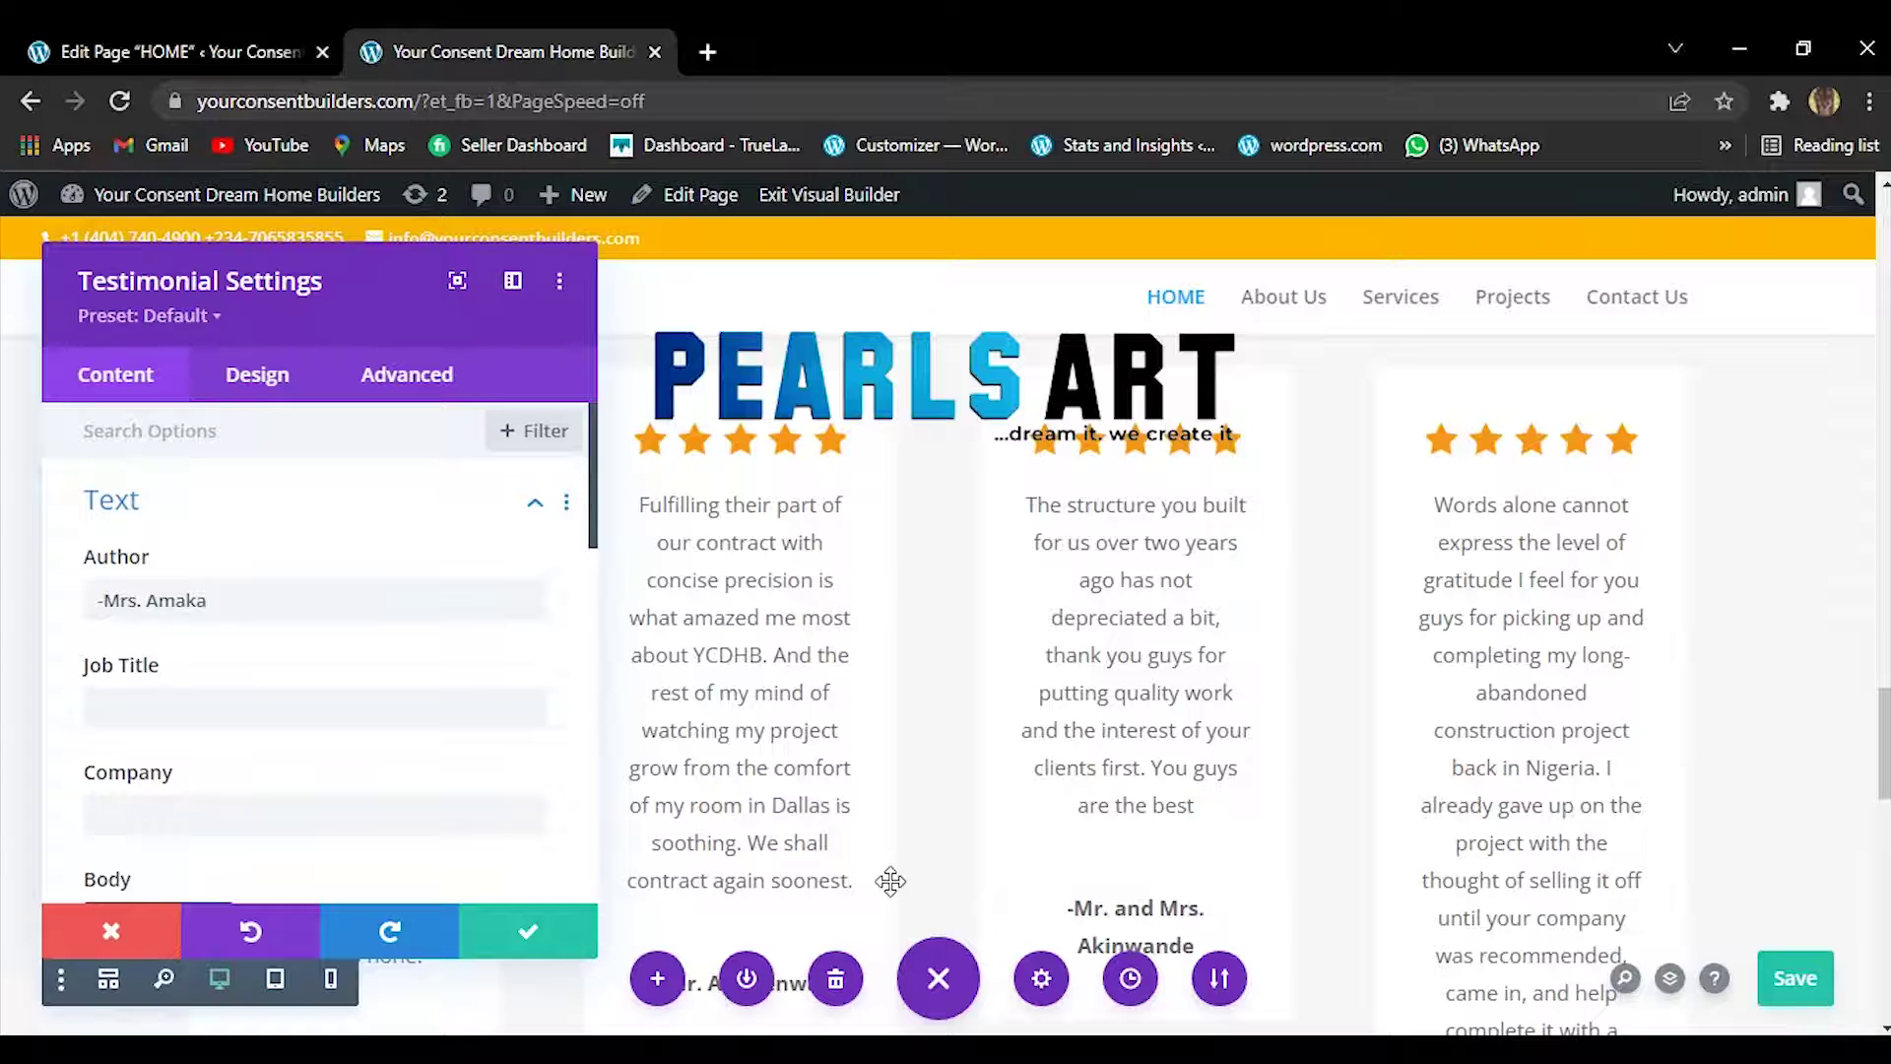
# Select the final reviewer's name line in the Google Keep note, then return to the editor.
pyautogui.moveTo(924, 1050)
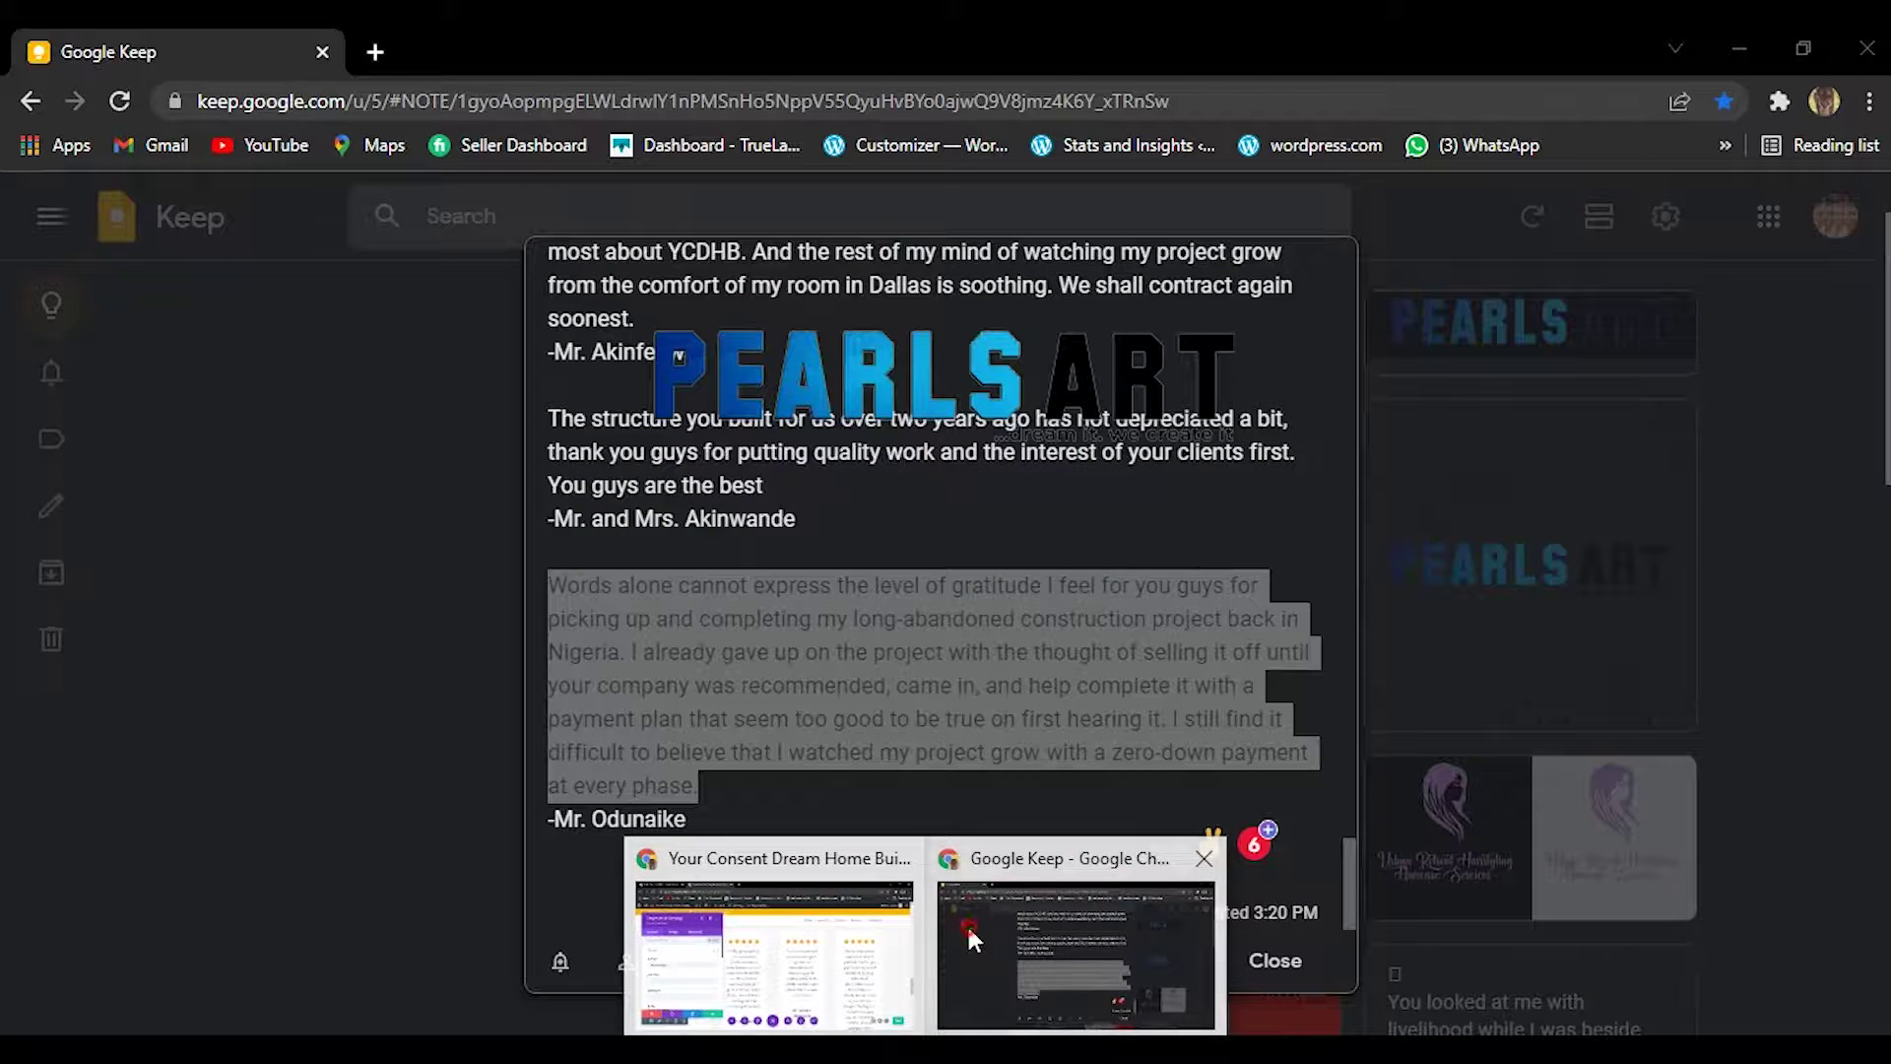
pyautogui.click(966, 924)
pyautogui.moveTo(540, 820); pyautogui.dragTo(685, 816)
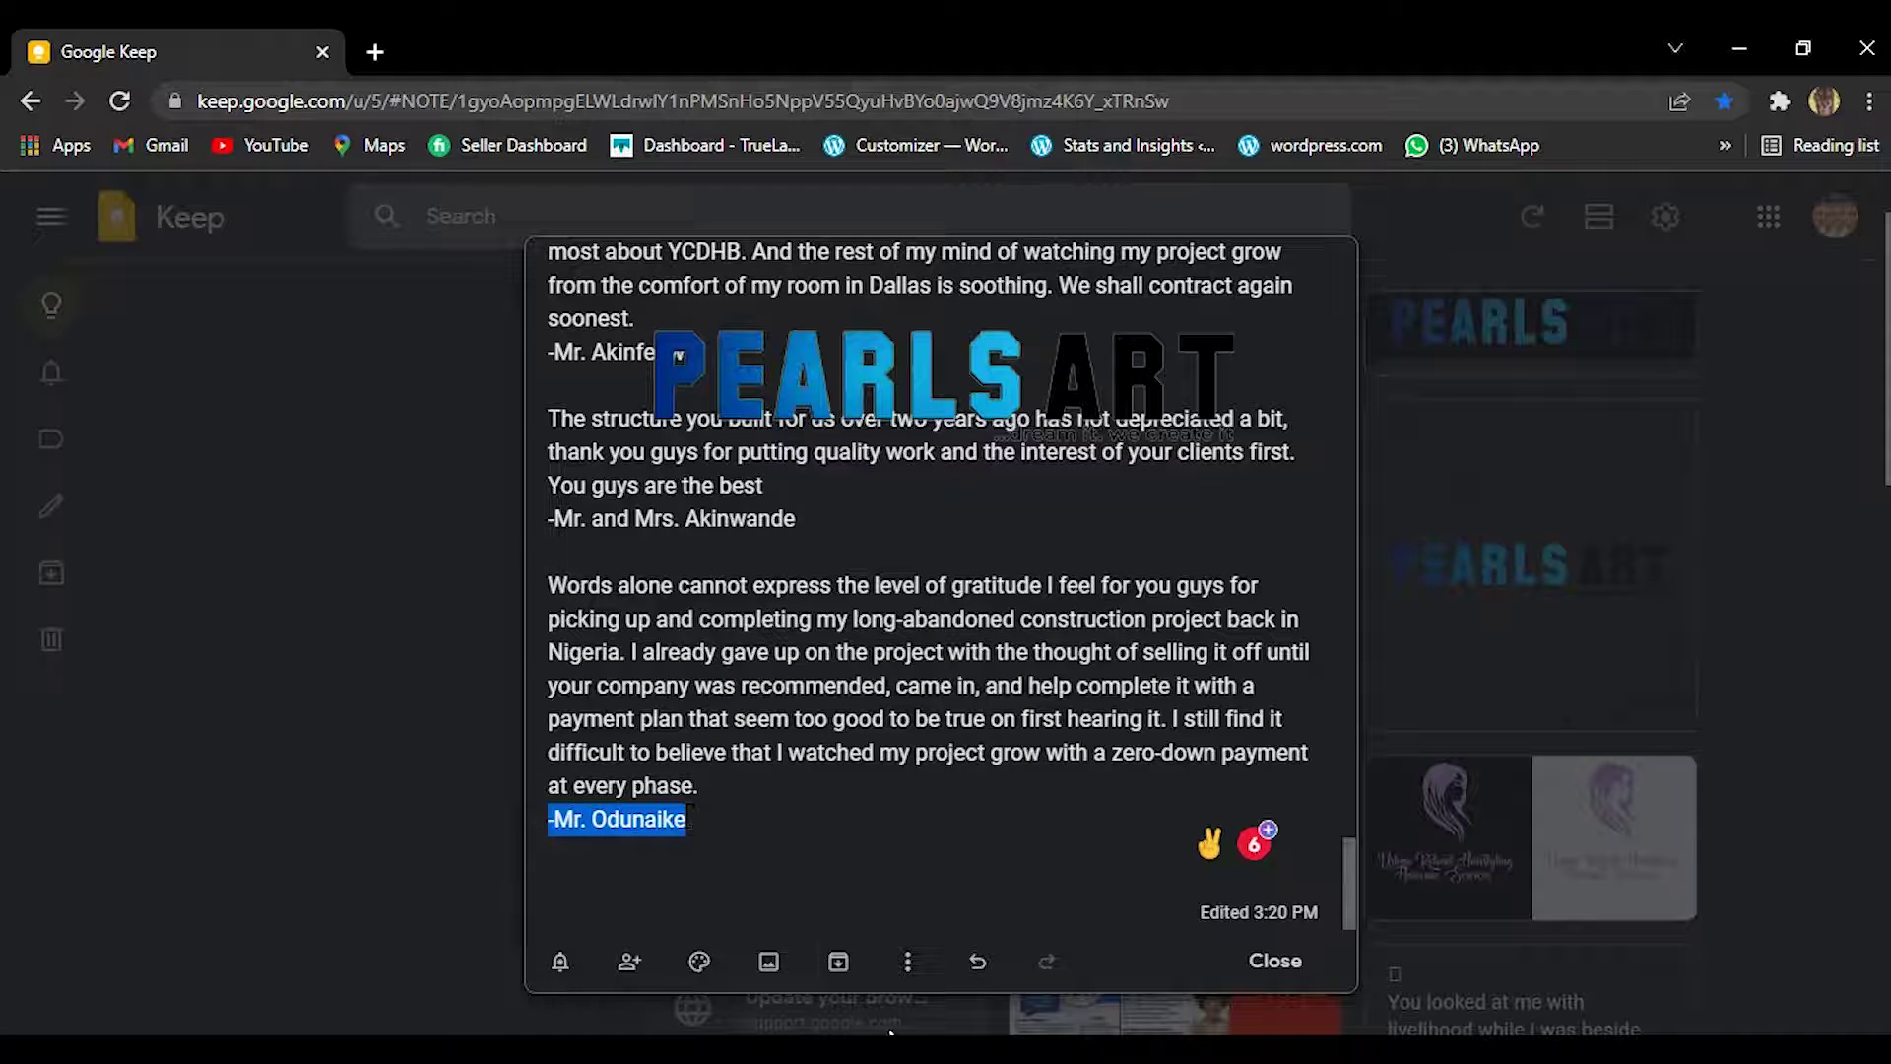
pyautogui.moveTo(924, 1050)
pyautogui.click(873, 973)
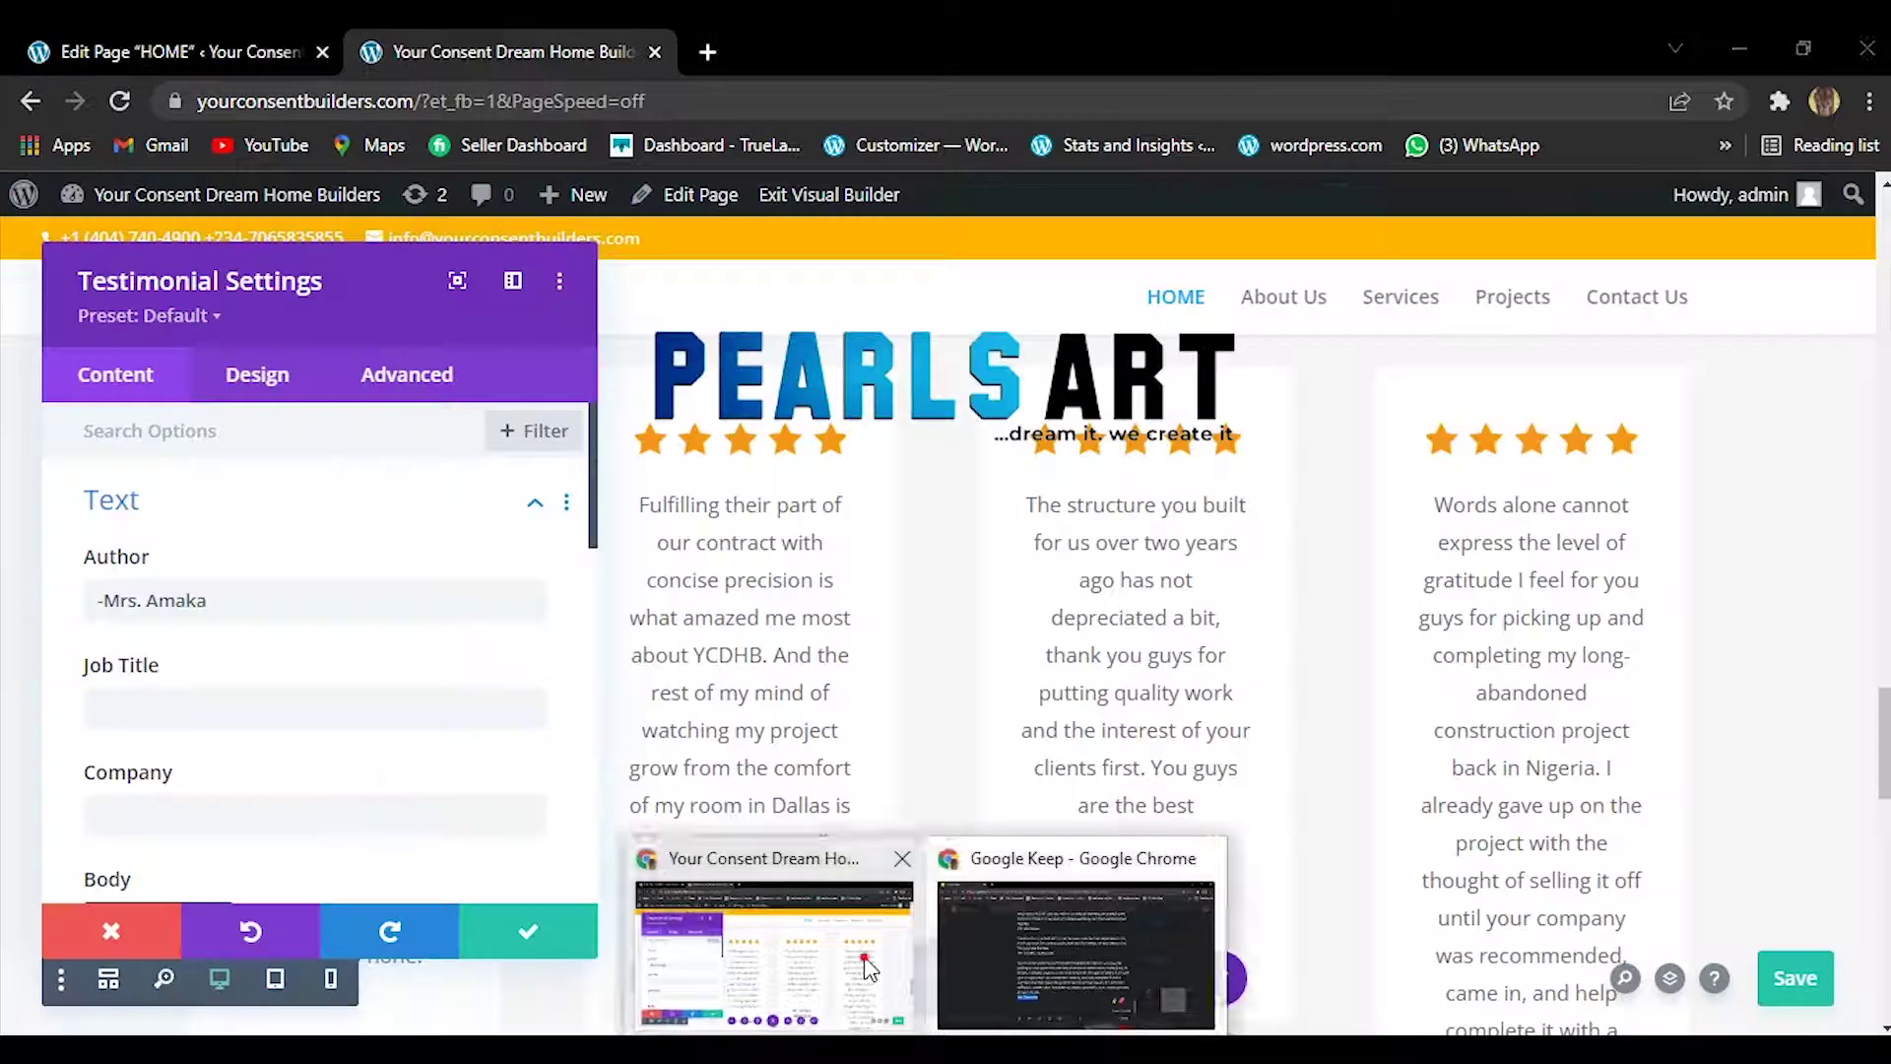
# Paste the copied reviewer name over the old Author value and apply the module changes.
pyautogui.click(254, 619)
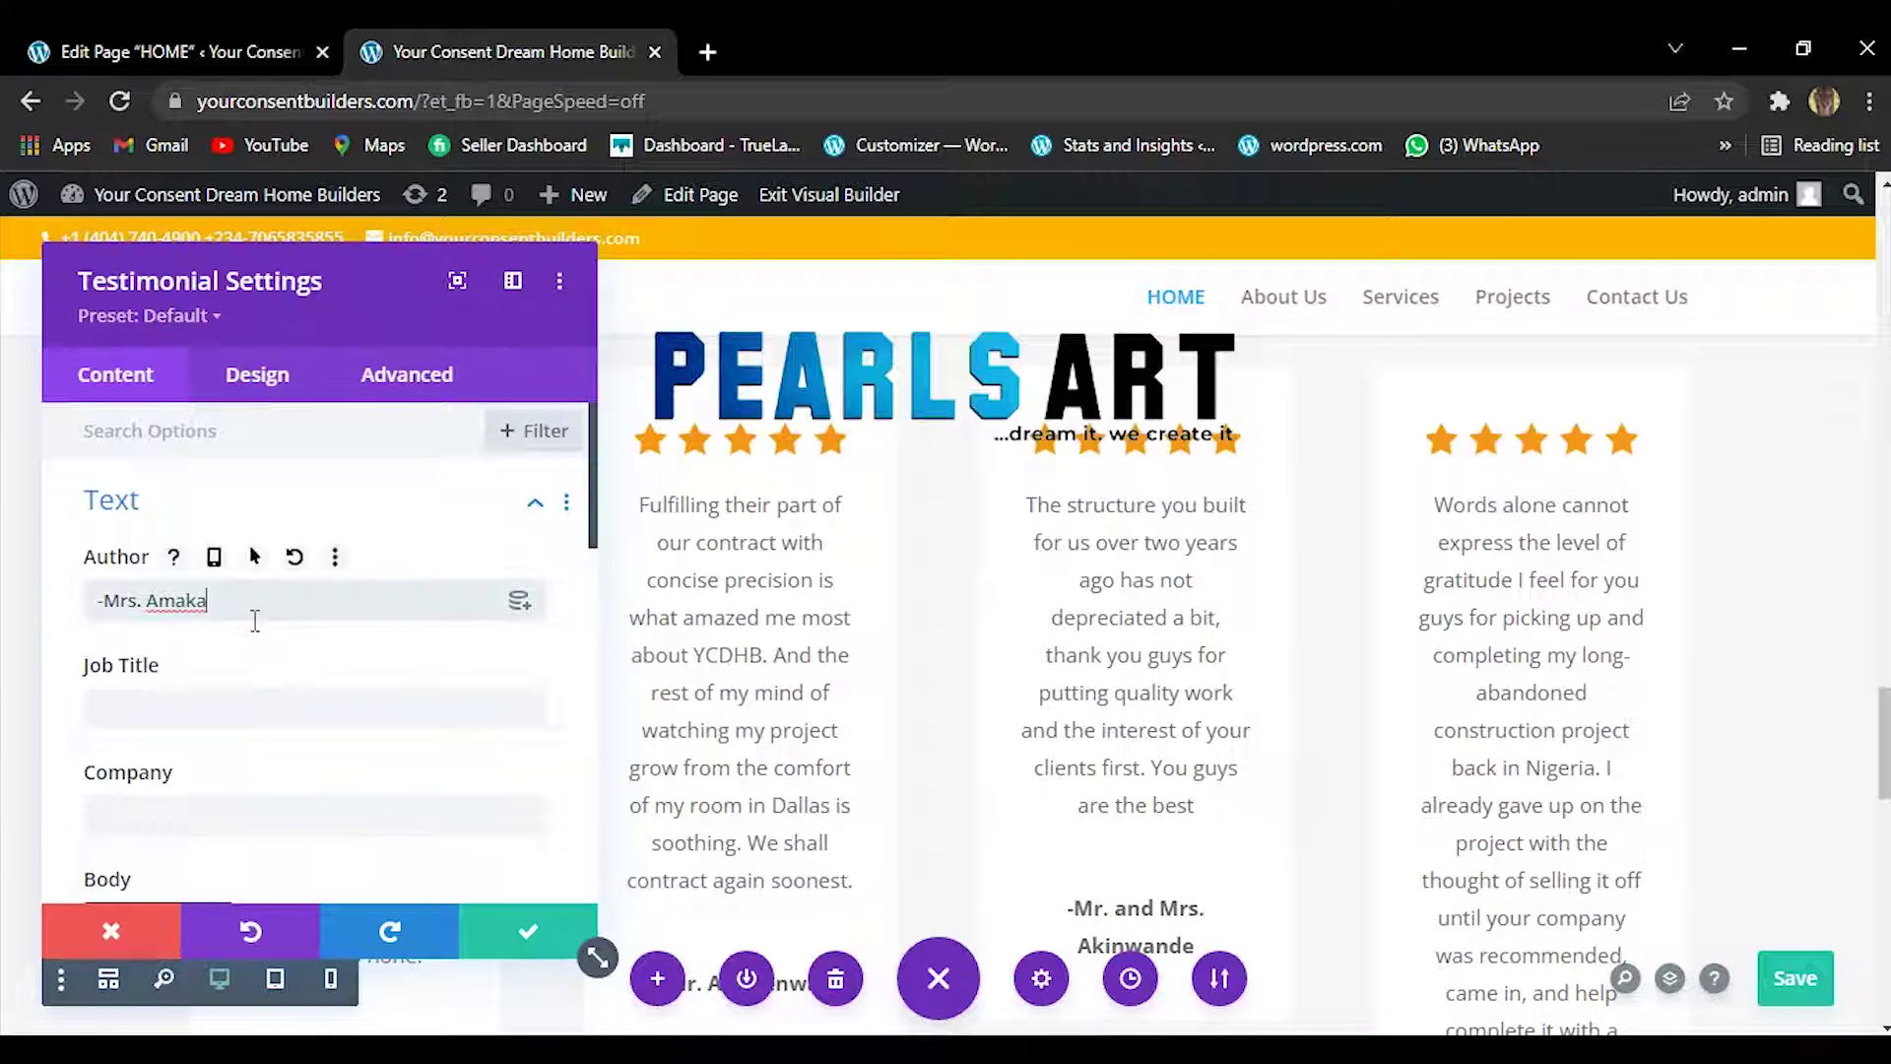
pyautogui.hotkey('ctrl', 'a')
pyautogui.rightClick(253, 620)
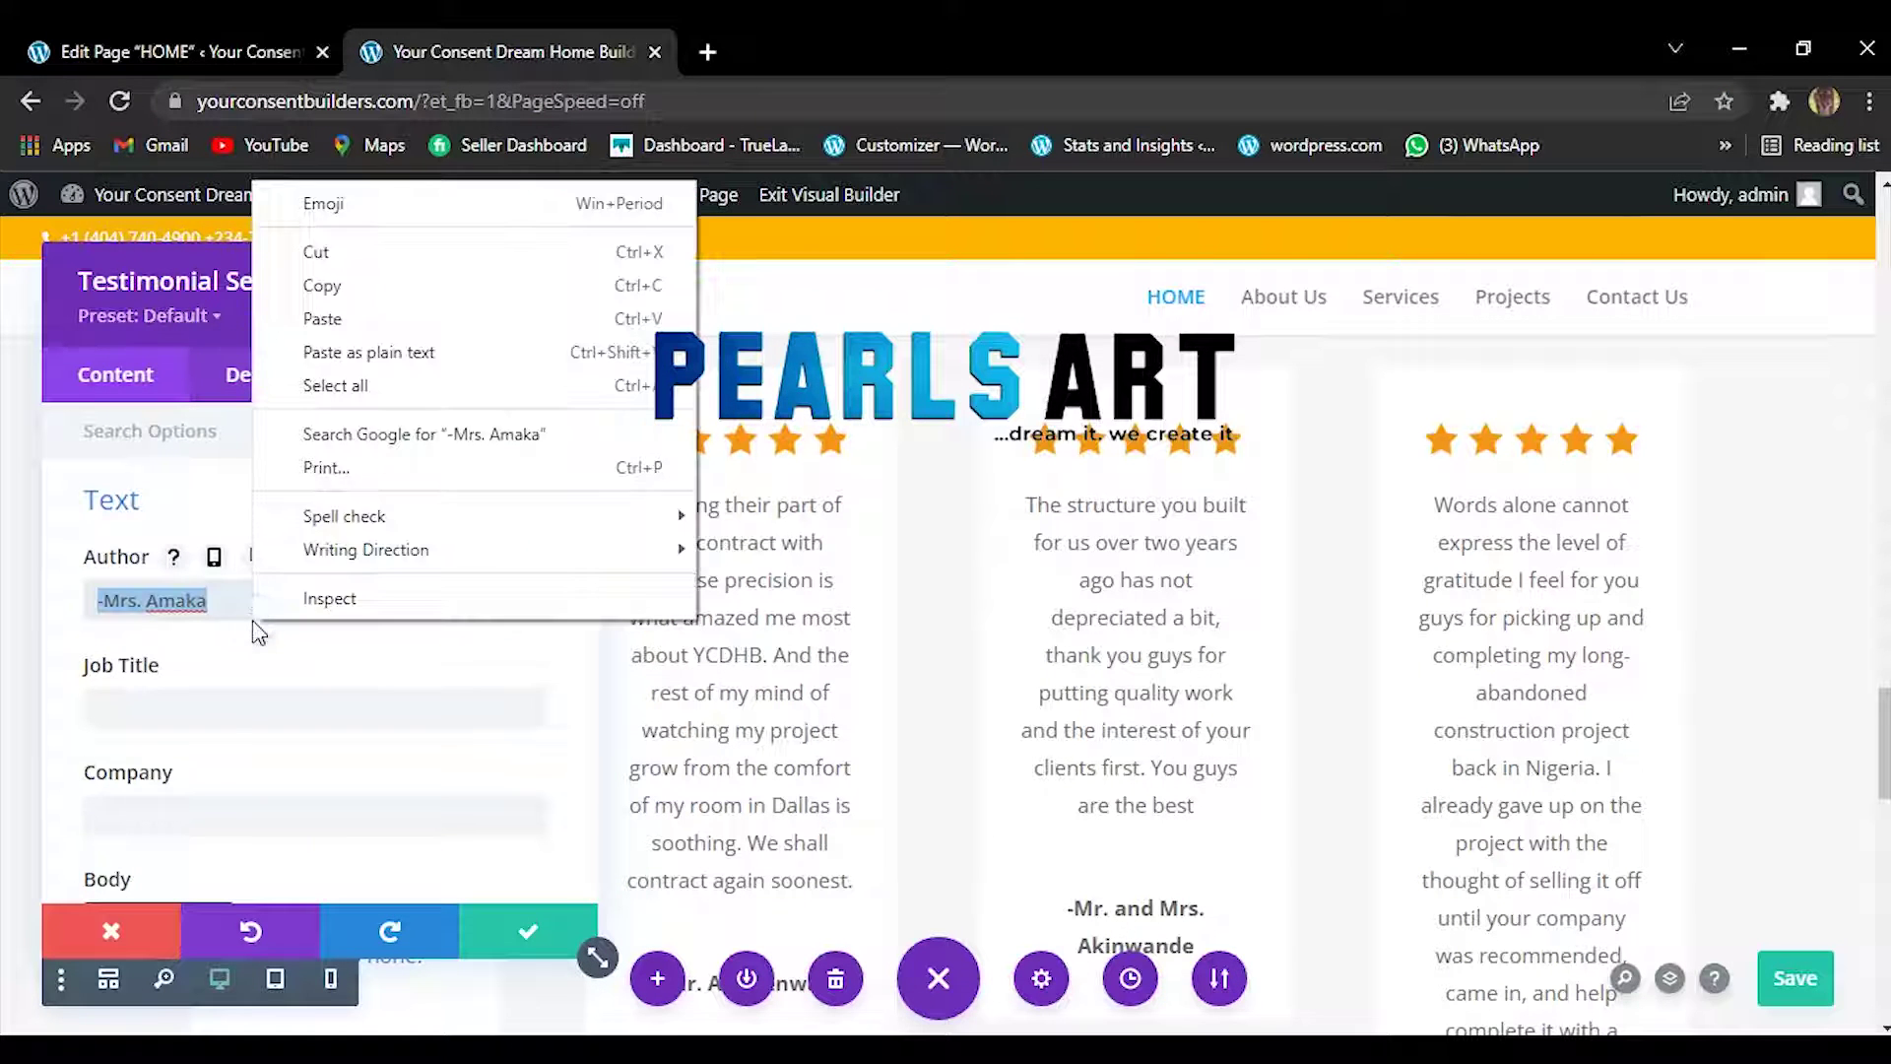
pyautogui.click(380, 294)
pyautogui.hotkey('ctrl', 'v')
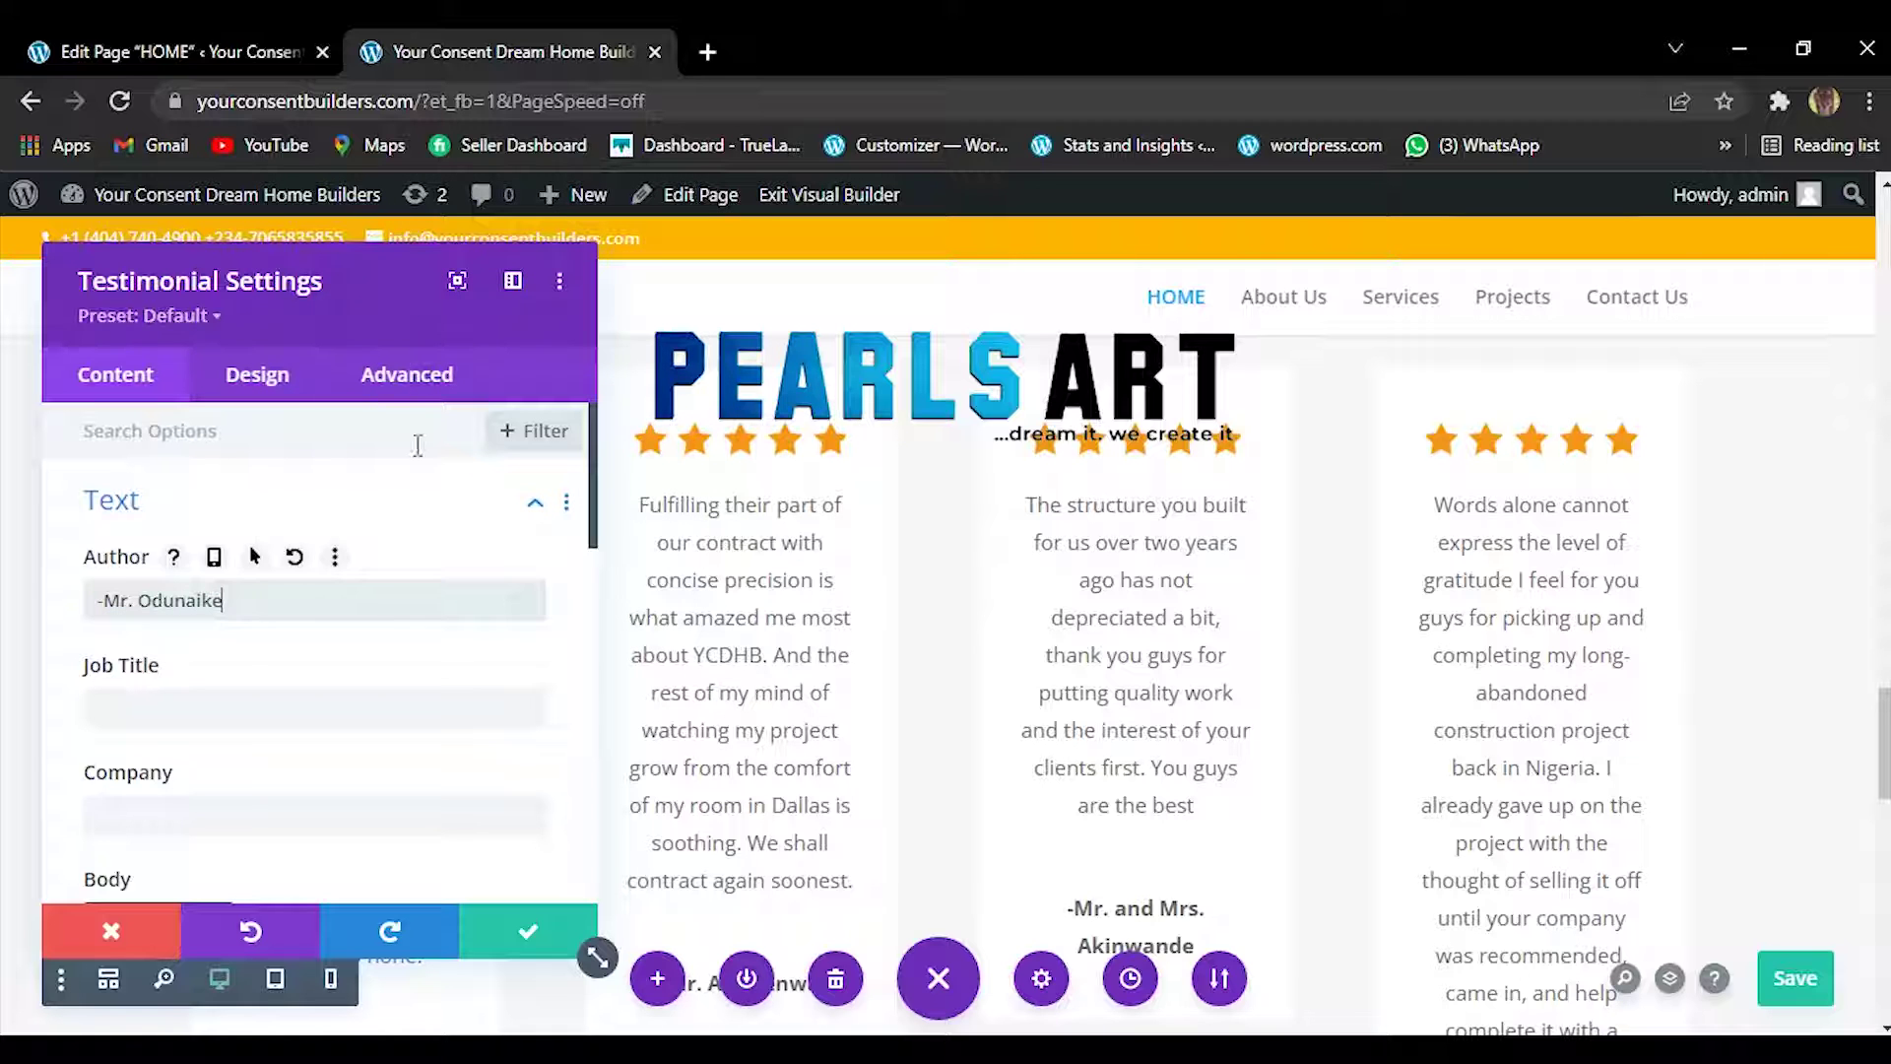
pyautogui.click(522, 935)
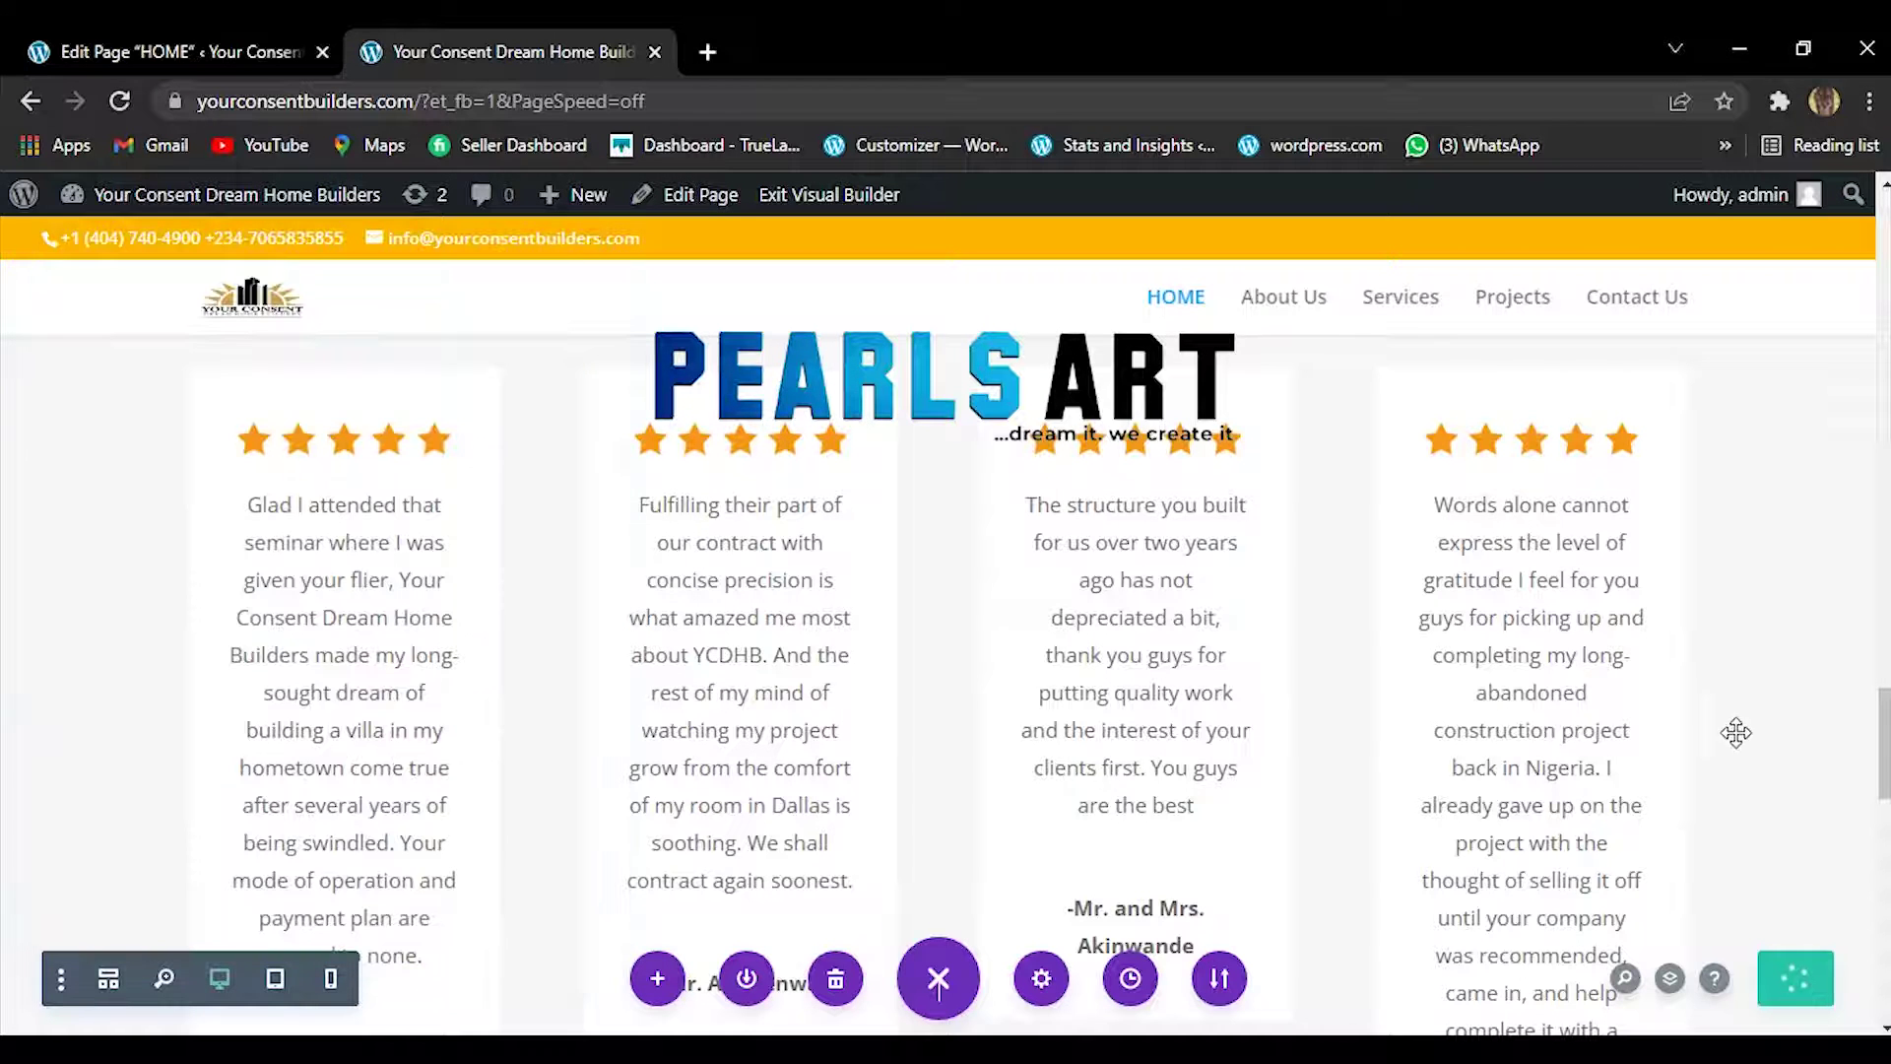
pyautogui.scroll(-6, 1133, 690)
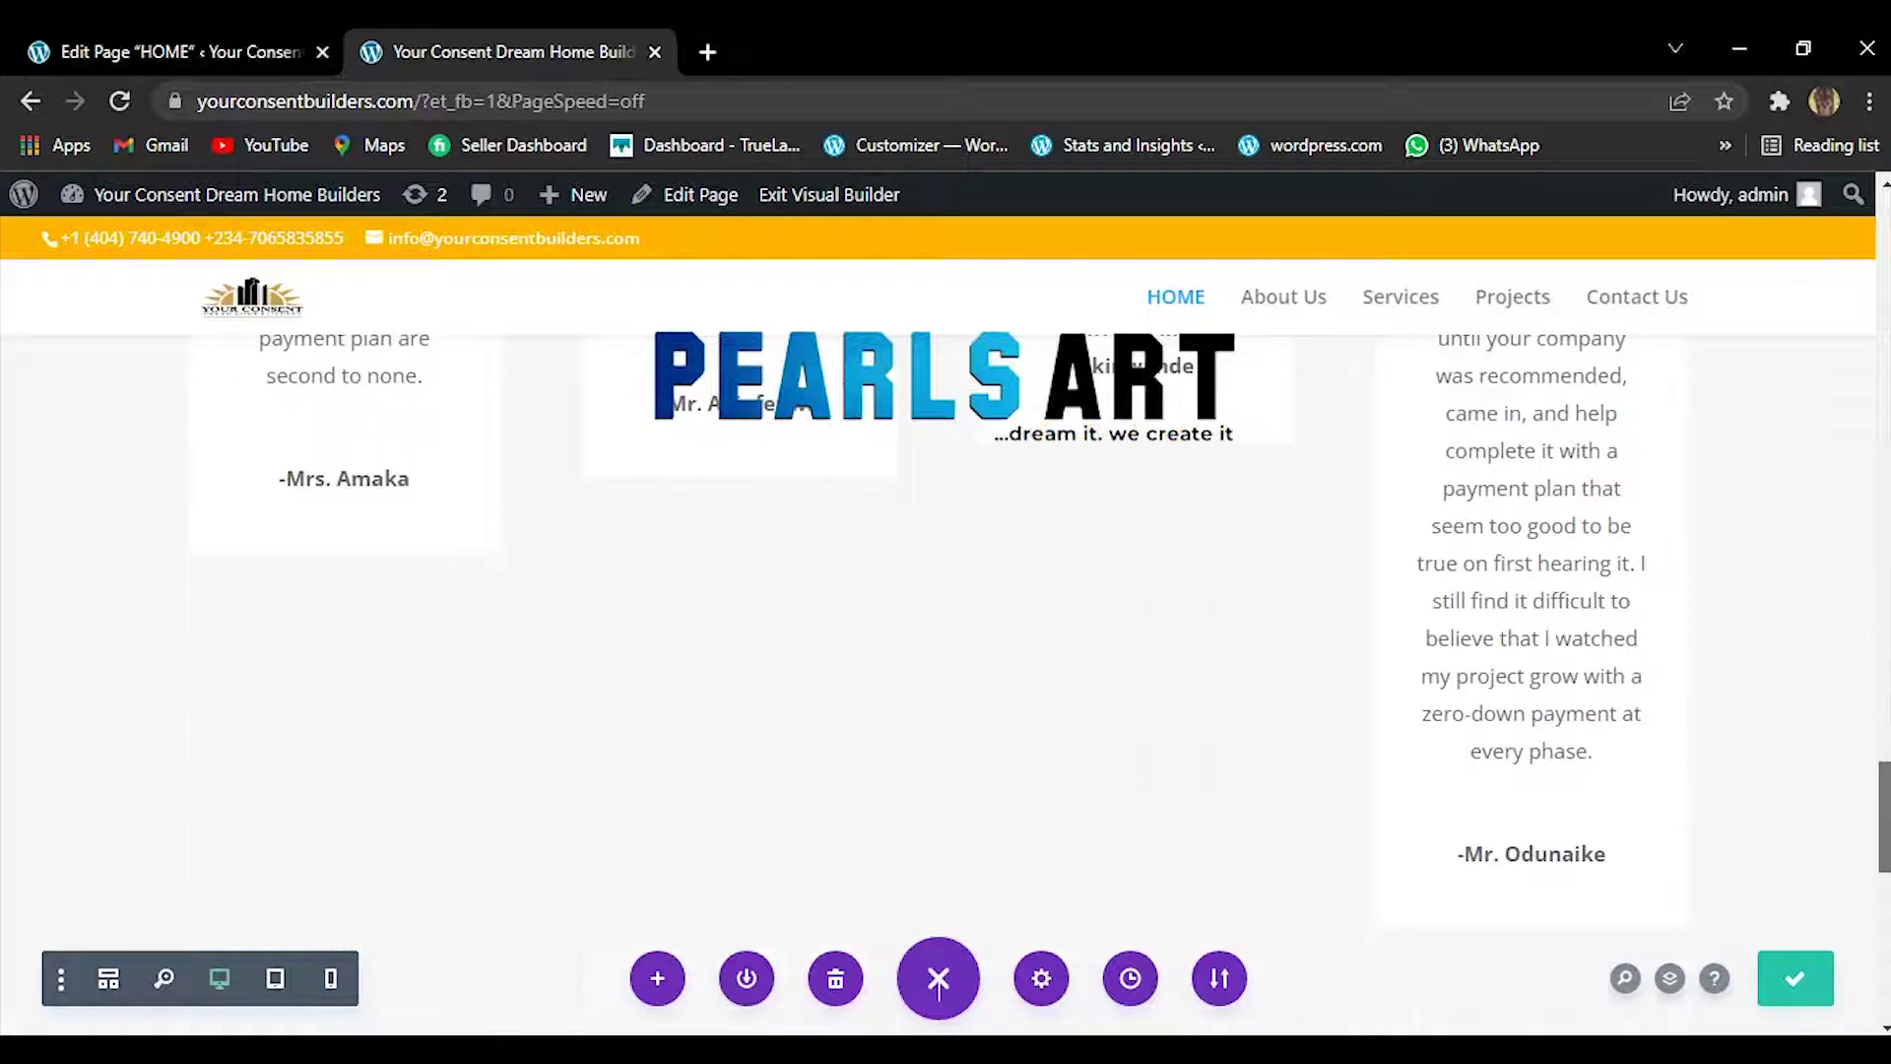
pyautogui.moveTo(1884, 828); pyautogui.dragTo(1867, 749)
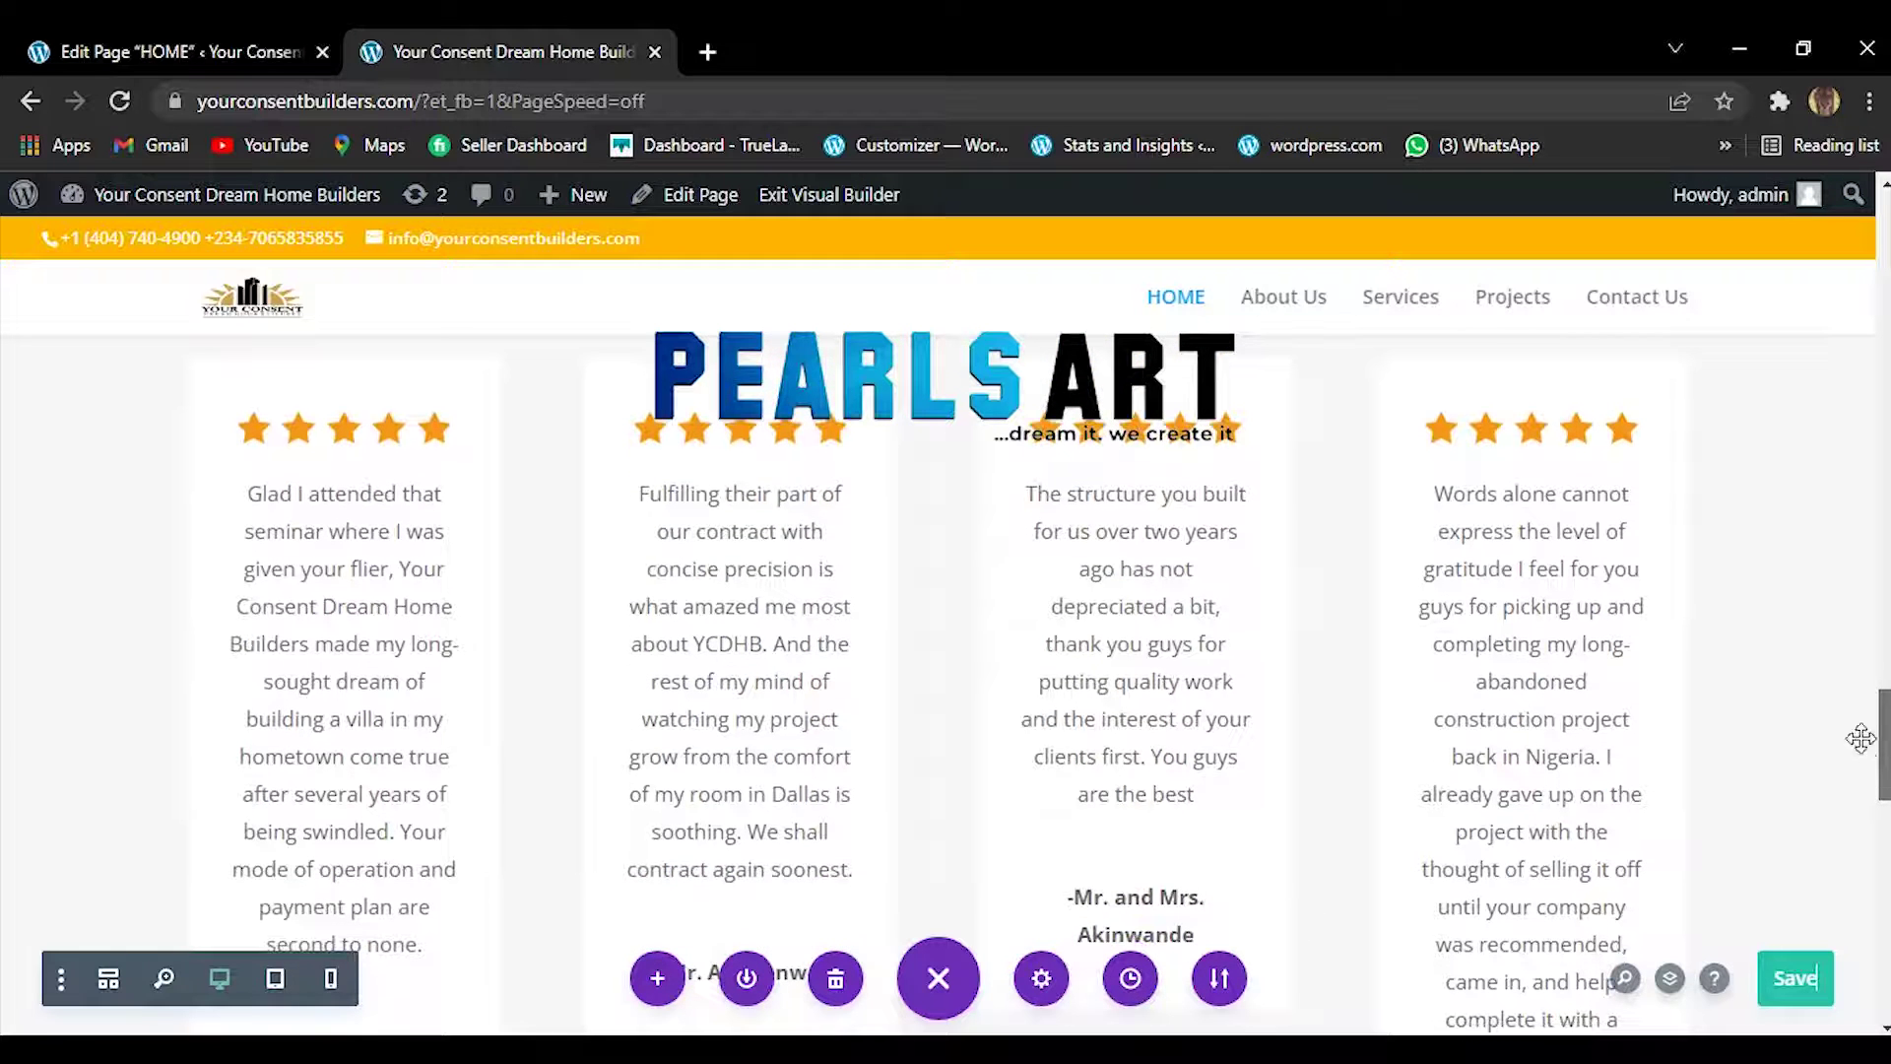
pyautogui.moveTo(1482, 434)
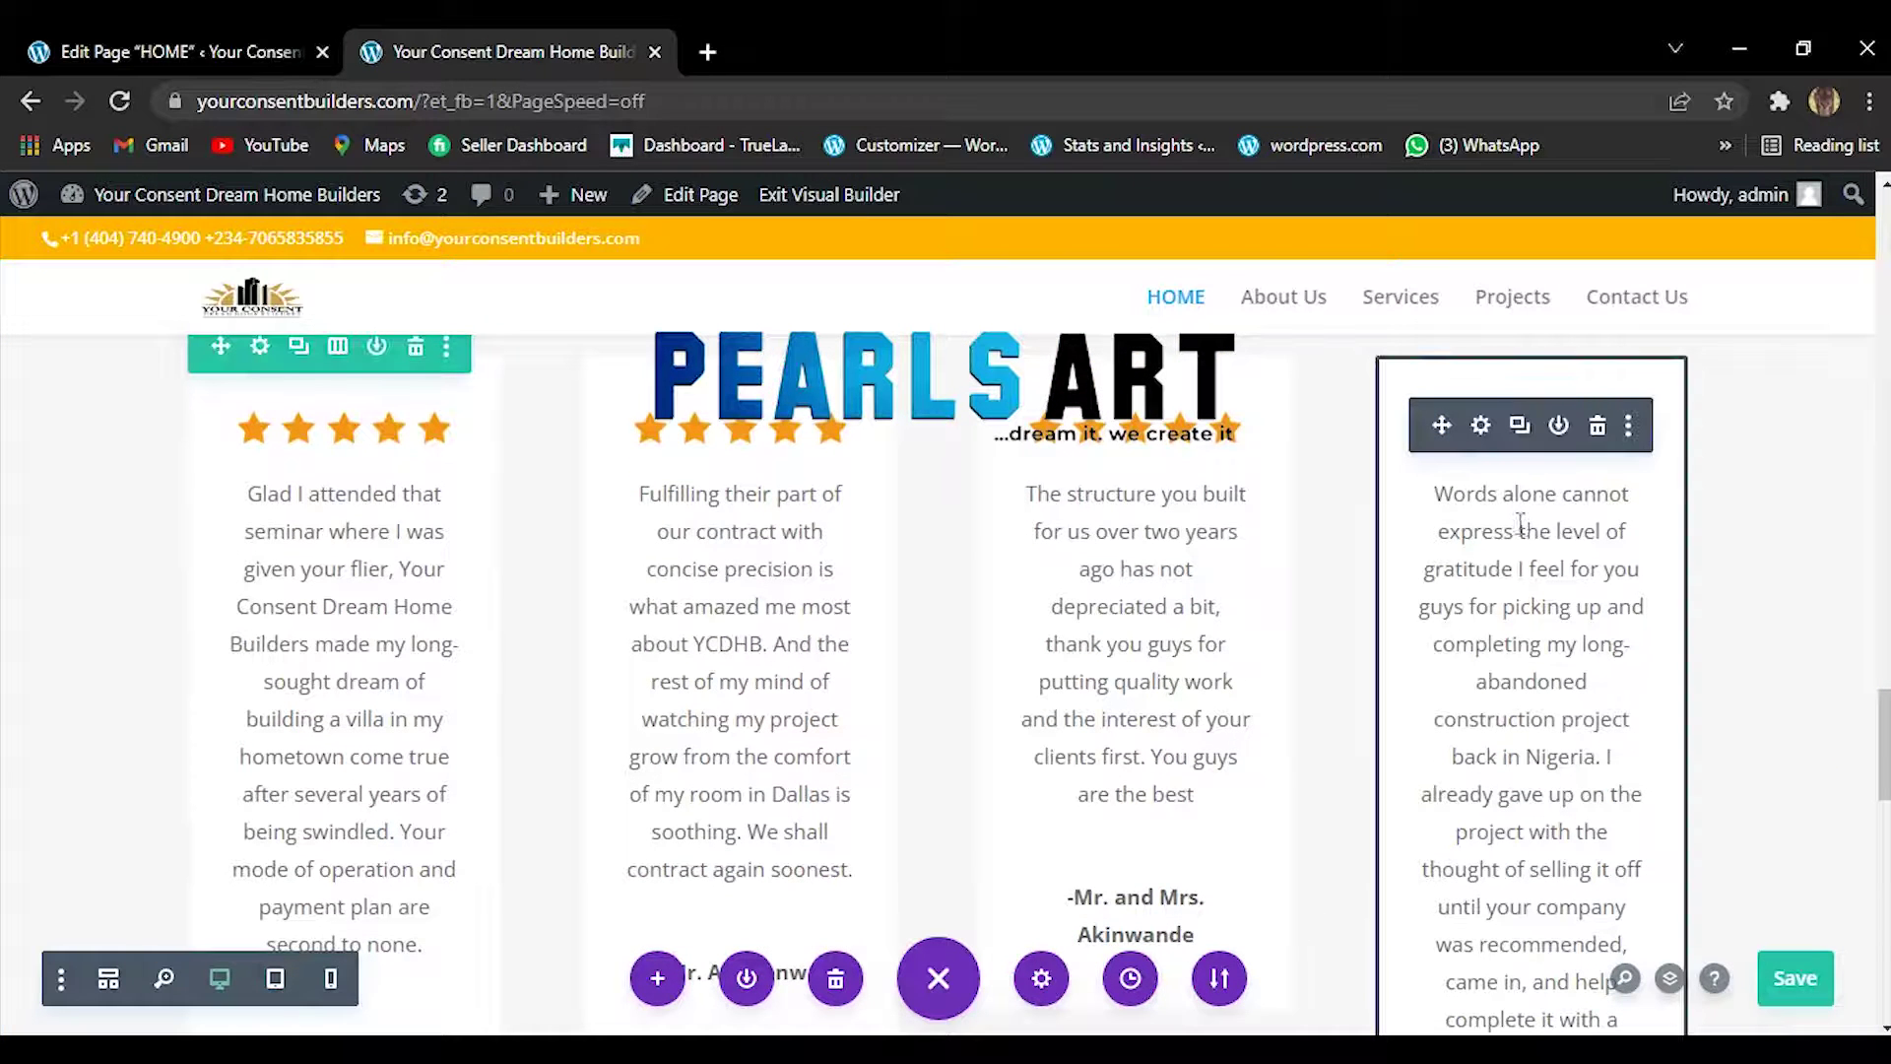
# Fix the accidental break so the body reads 'express the level of gratitude' unbroken.
pyautogui.click(1478, 426)
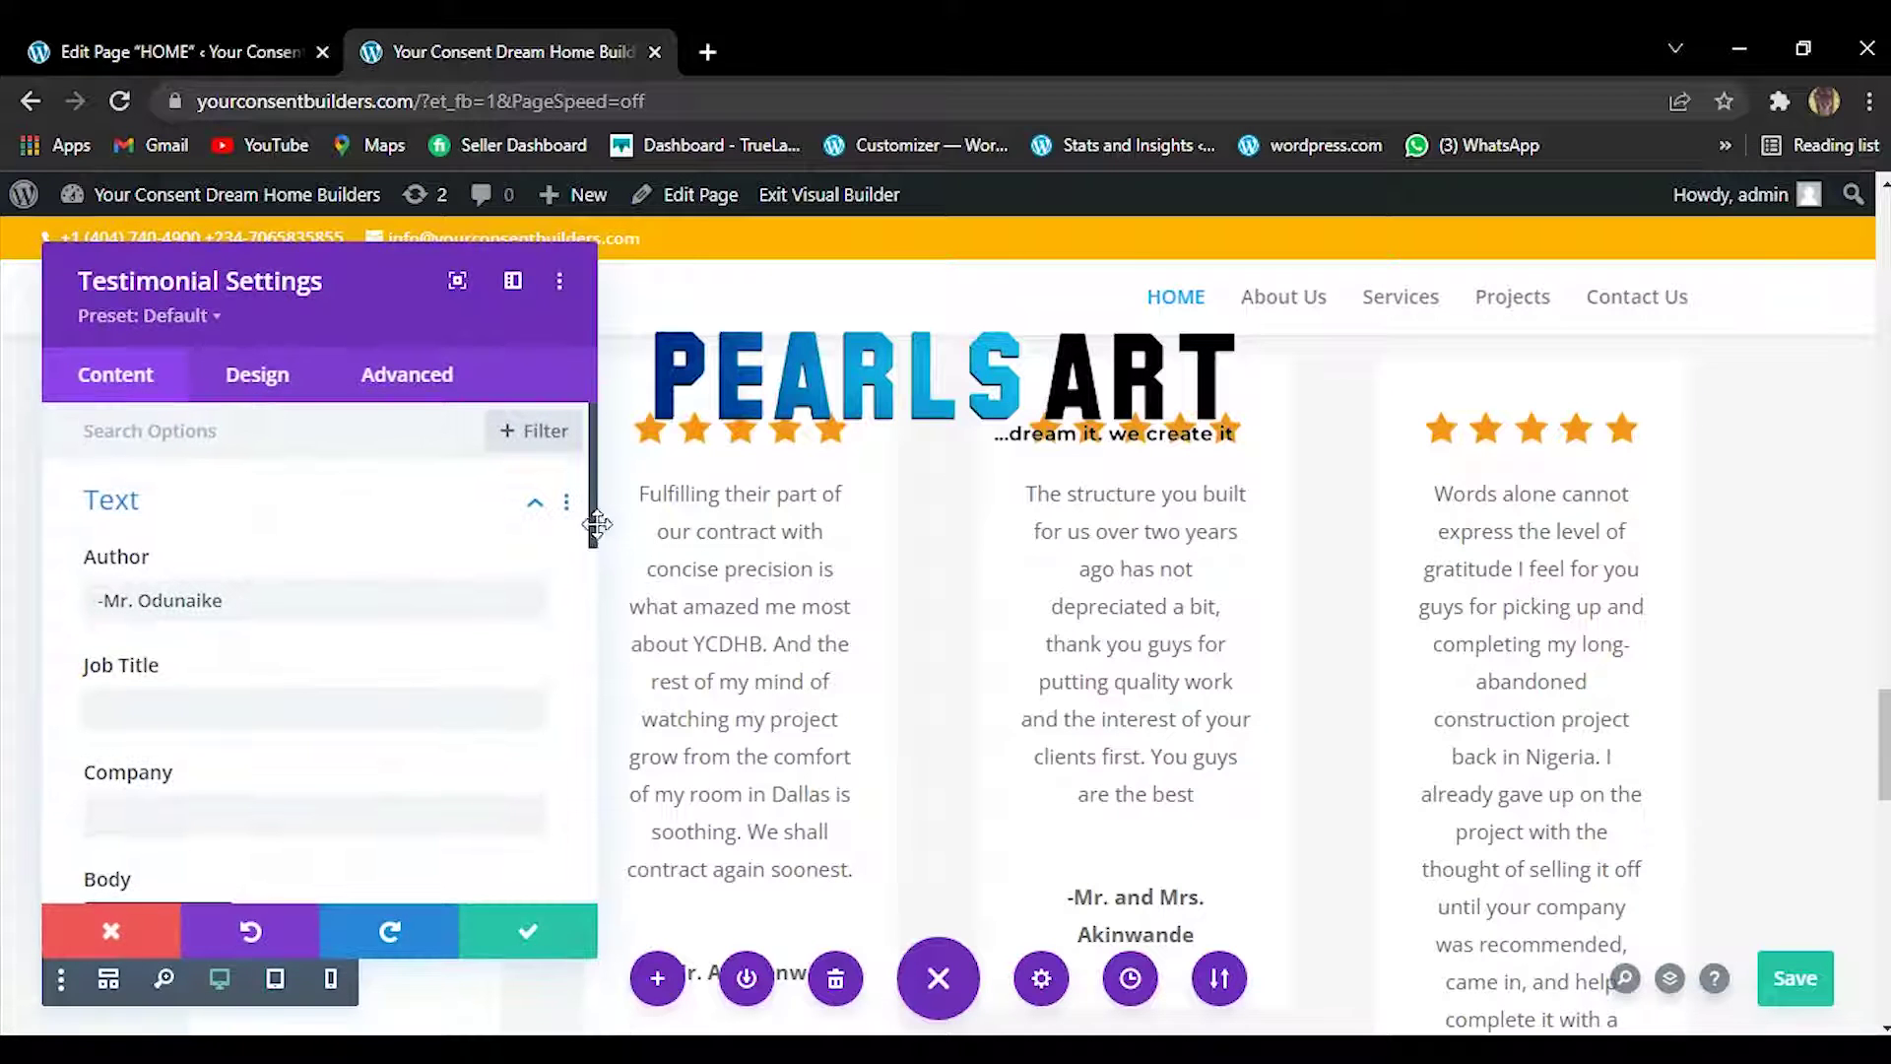
pyautogui.moveTo(592, 564); pyautogui.dragTo(572, 707)
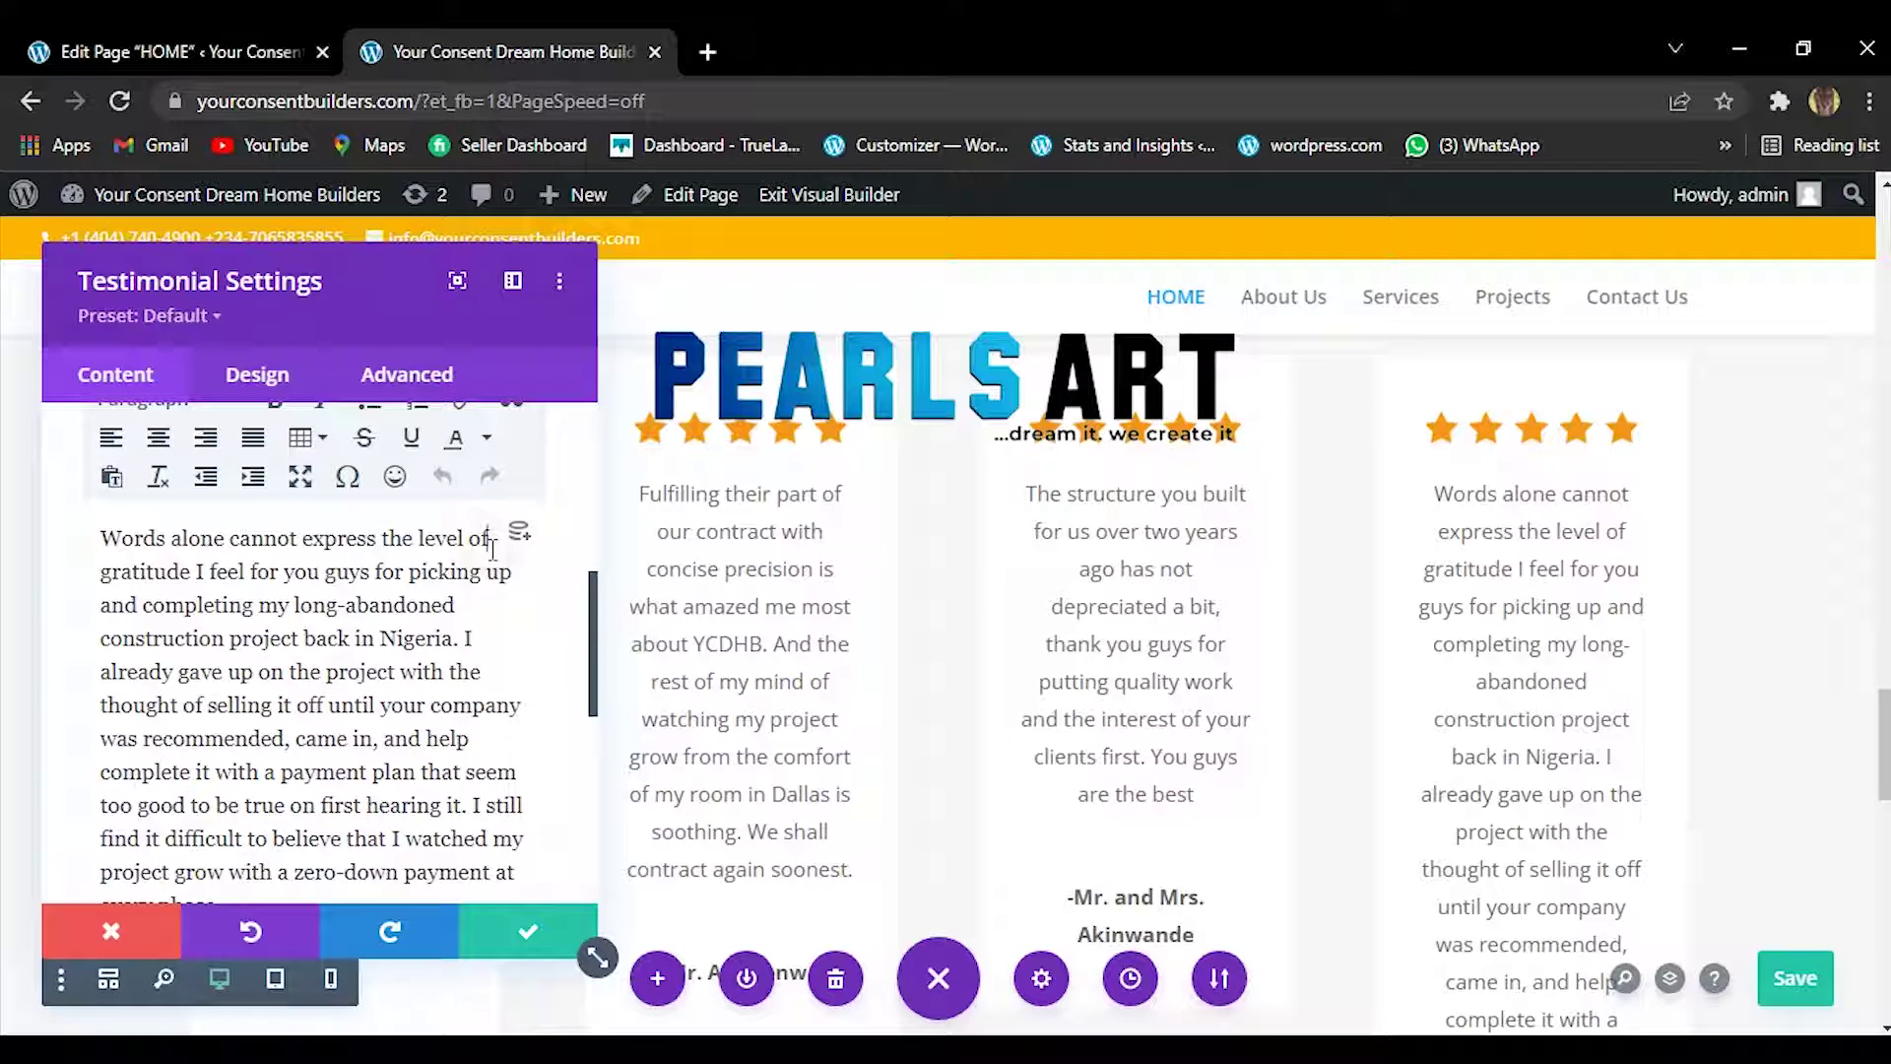
pyautogui.click(492, 541)
pyautogui.press('Return')
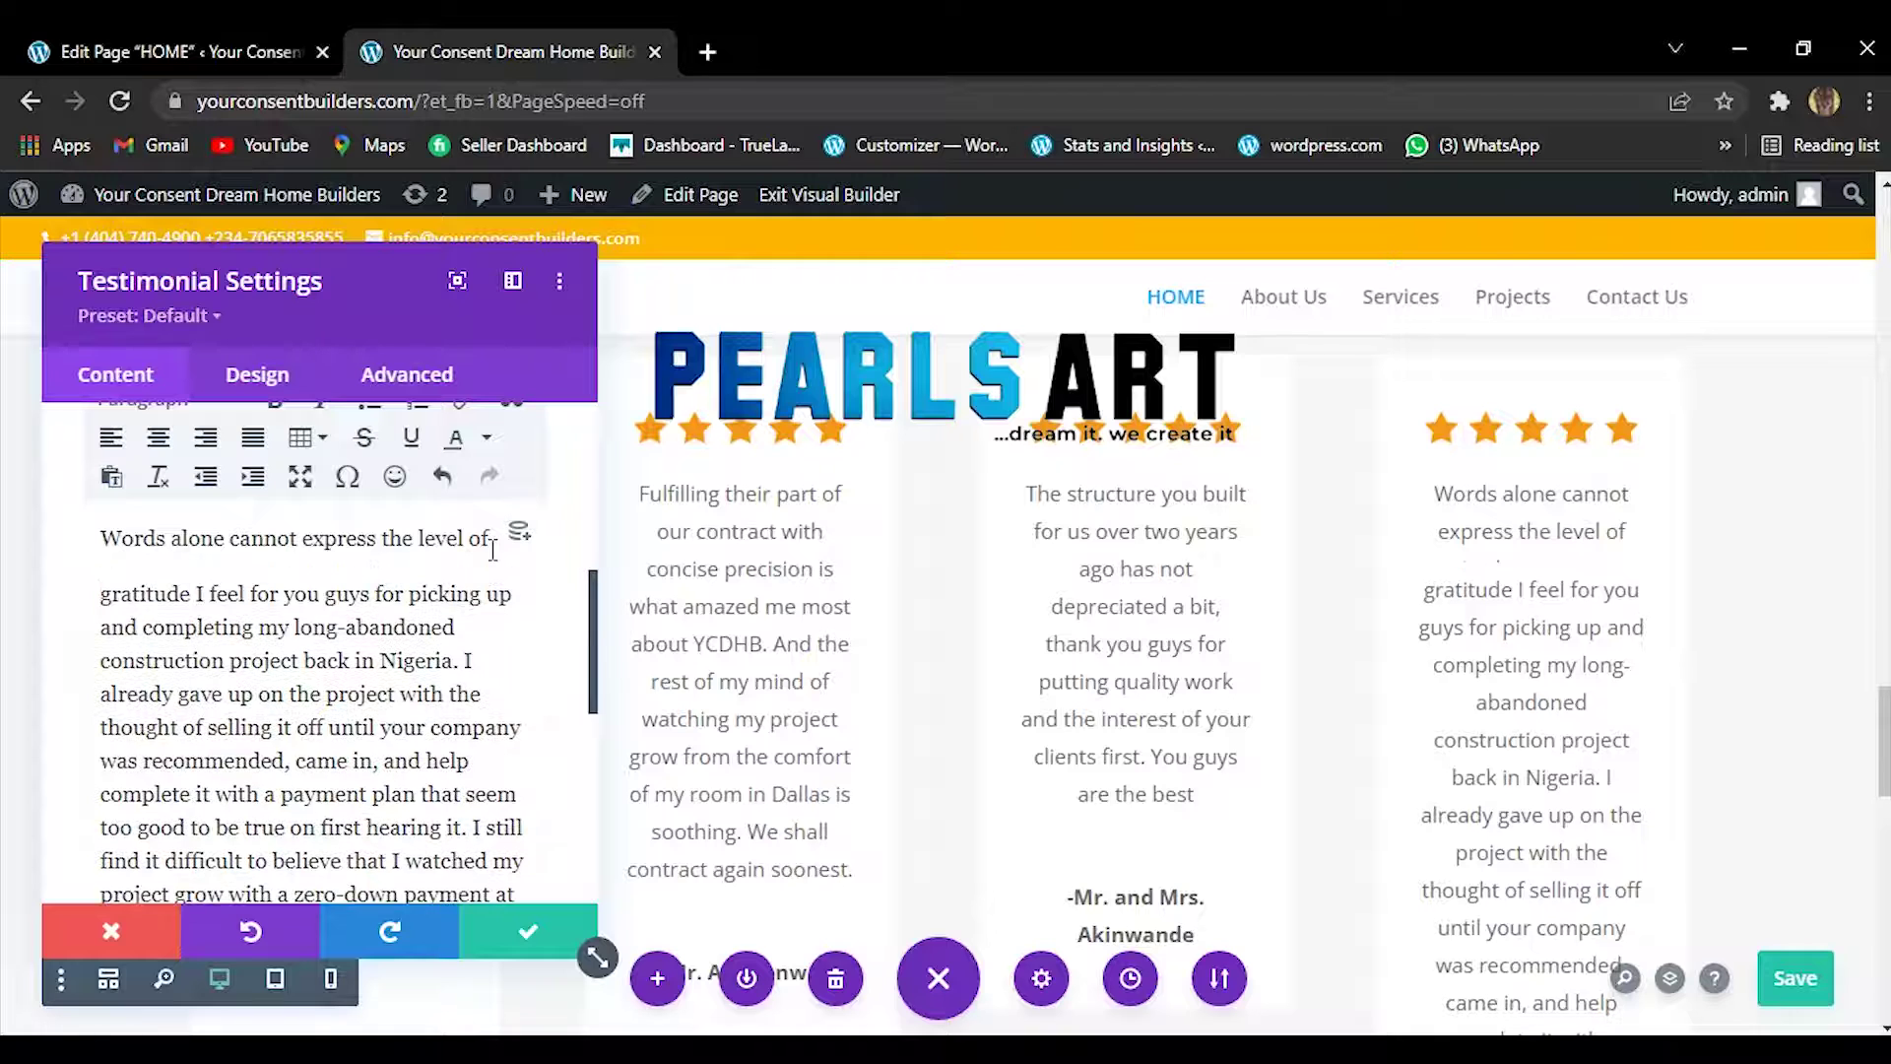
pyautogui.write('\\')
pyautogui.press('BackSpace')
pyautogui.press('BackSpace')
pyautogui.press('BackSpace')
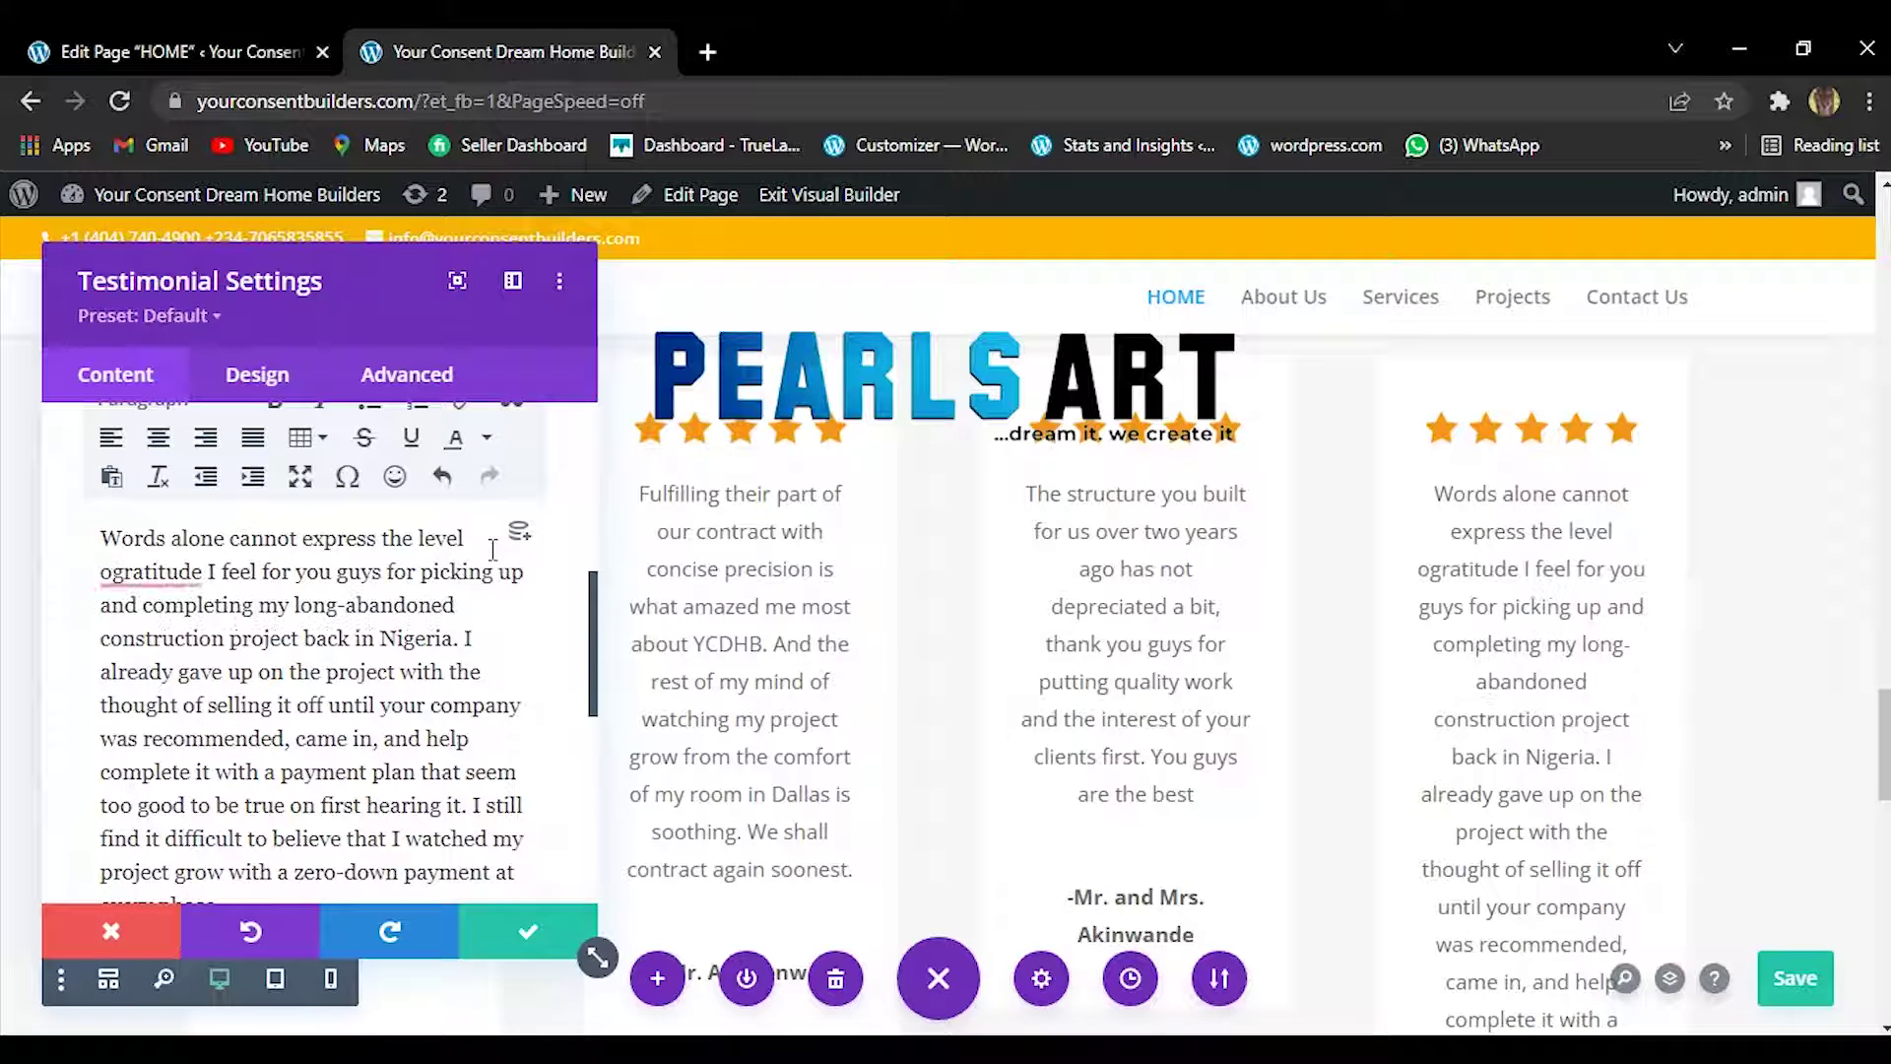
pyautogui.write('f')
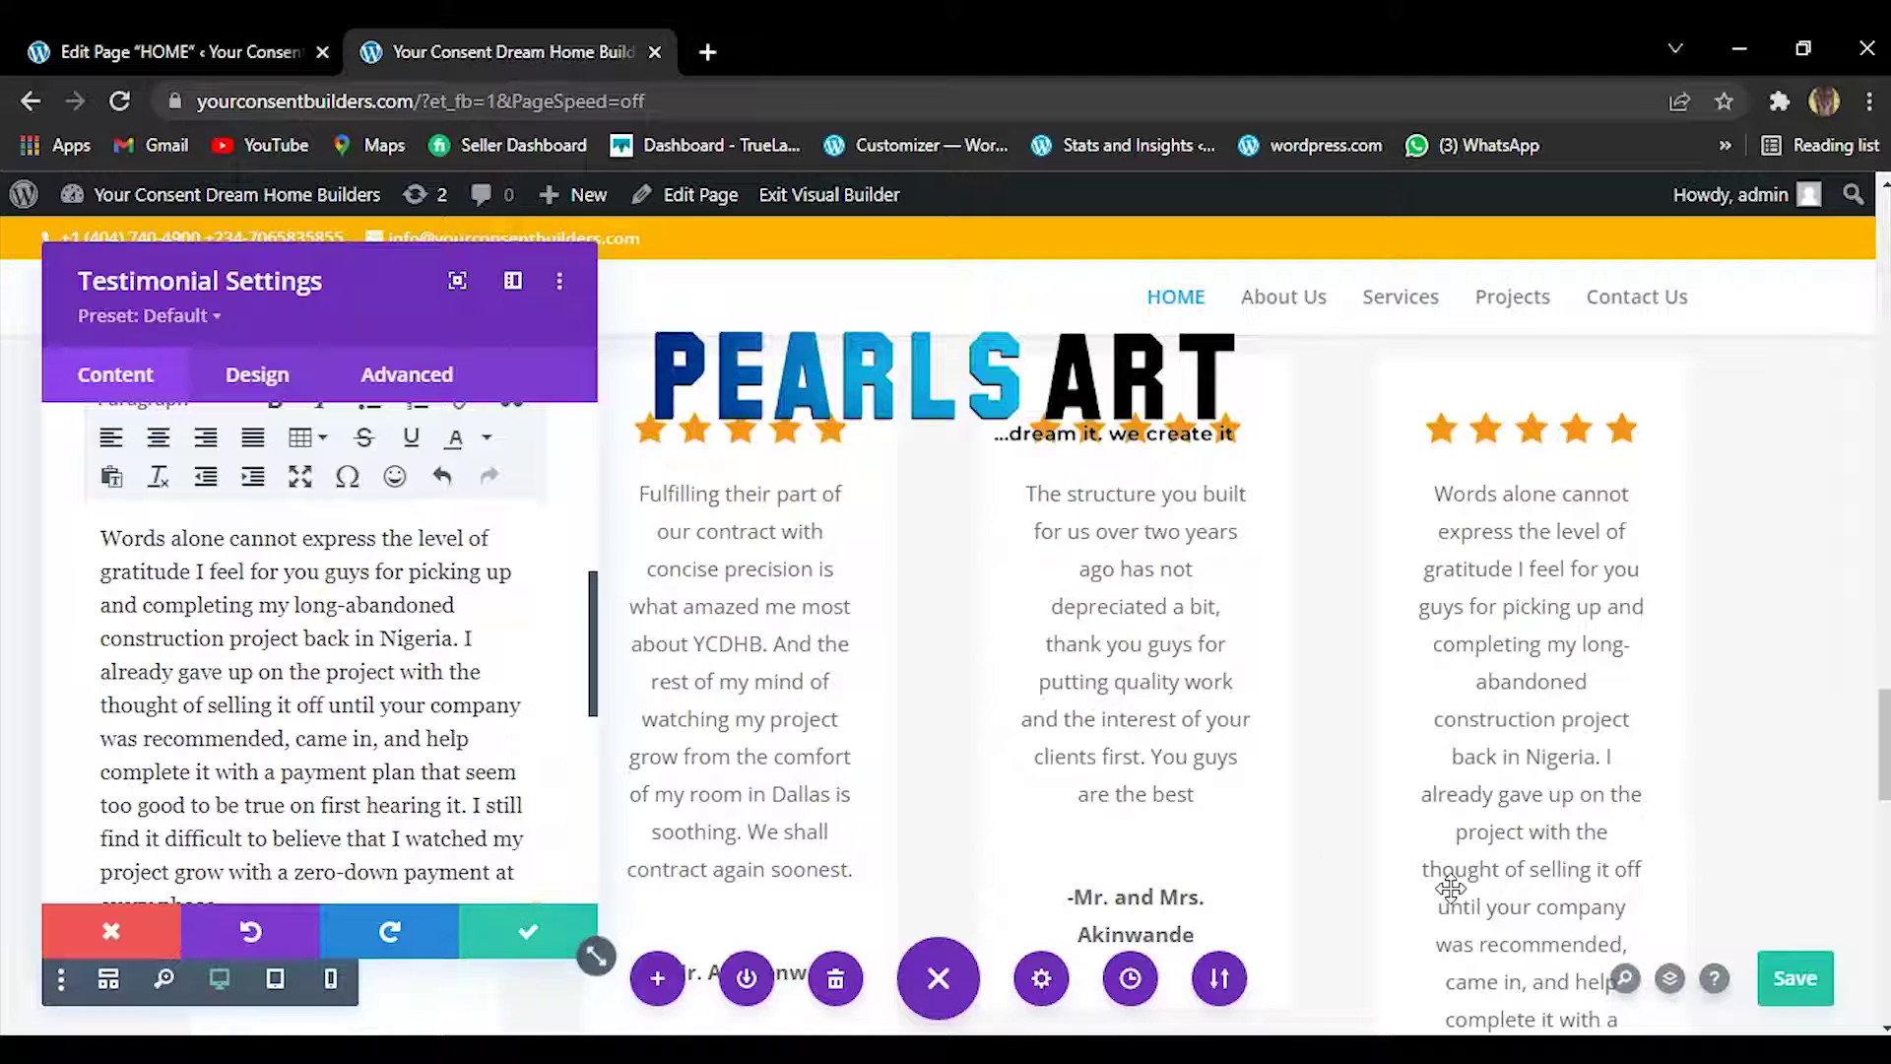
# Change 'long-abandoned' to 'long abandoned' directly in the testimonial preview.
pyautogui.press('Escape')
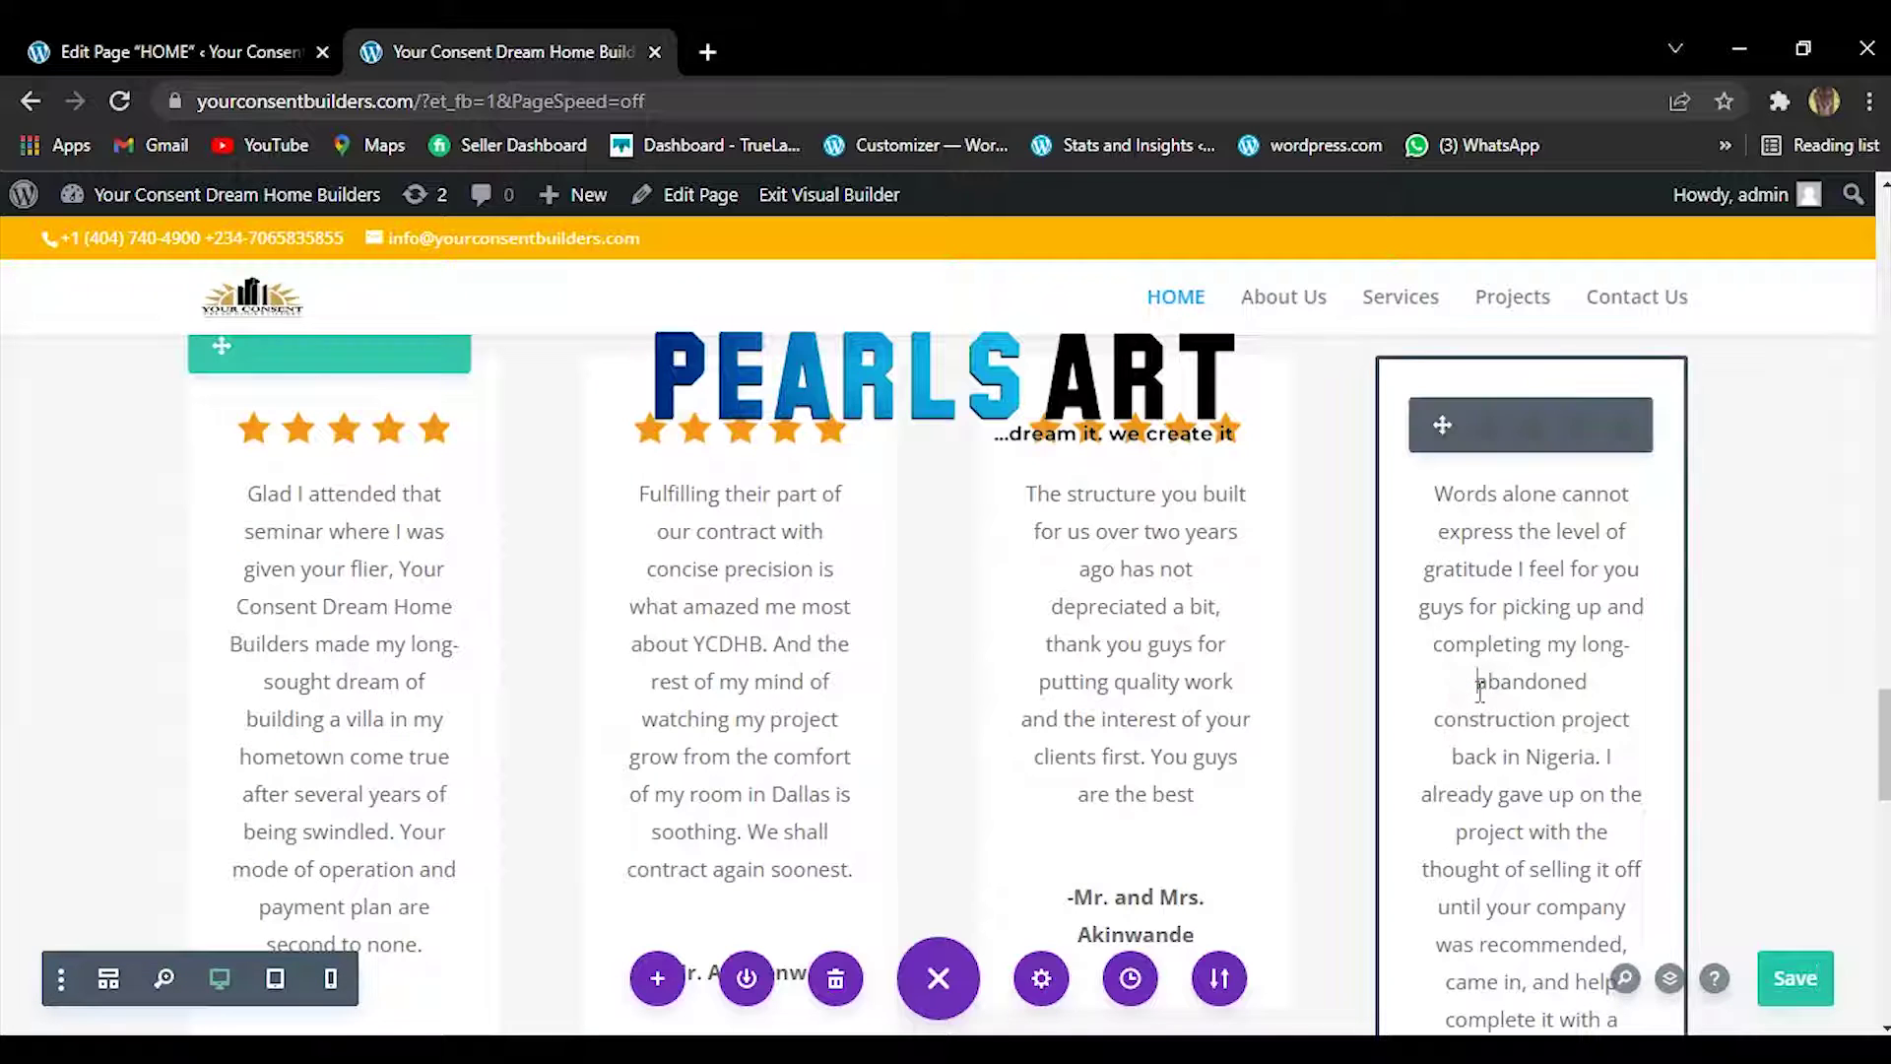
pyautogui.click(1479, 684)
pyautogui.press('BackSpace')
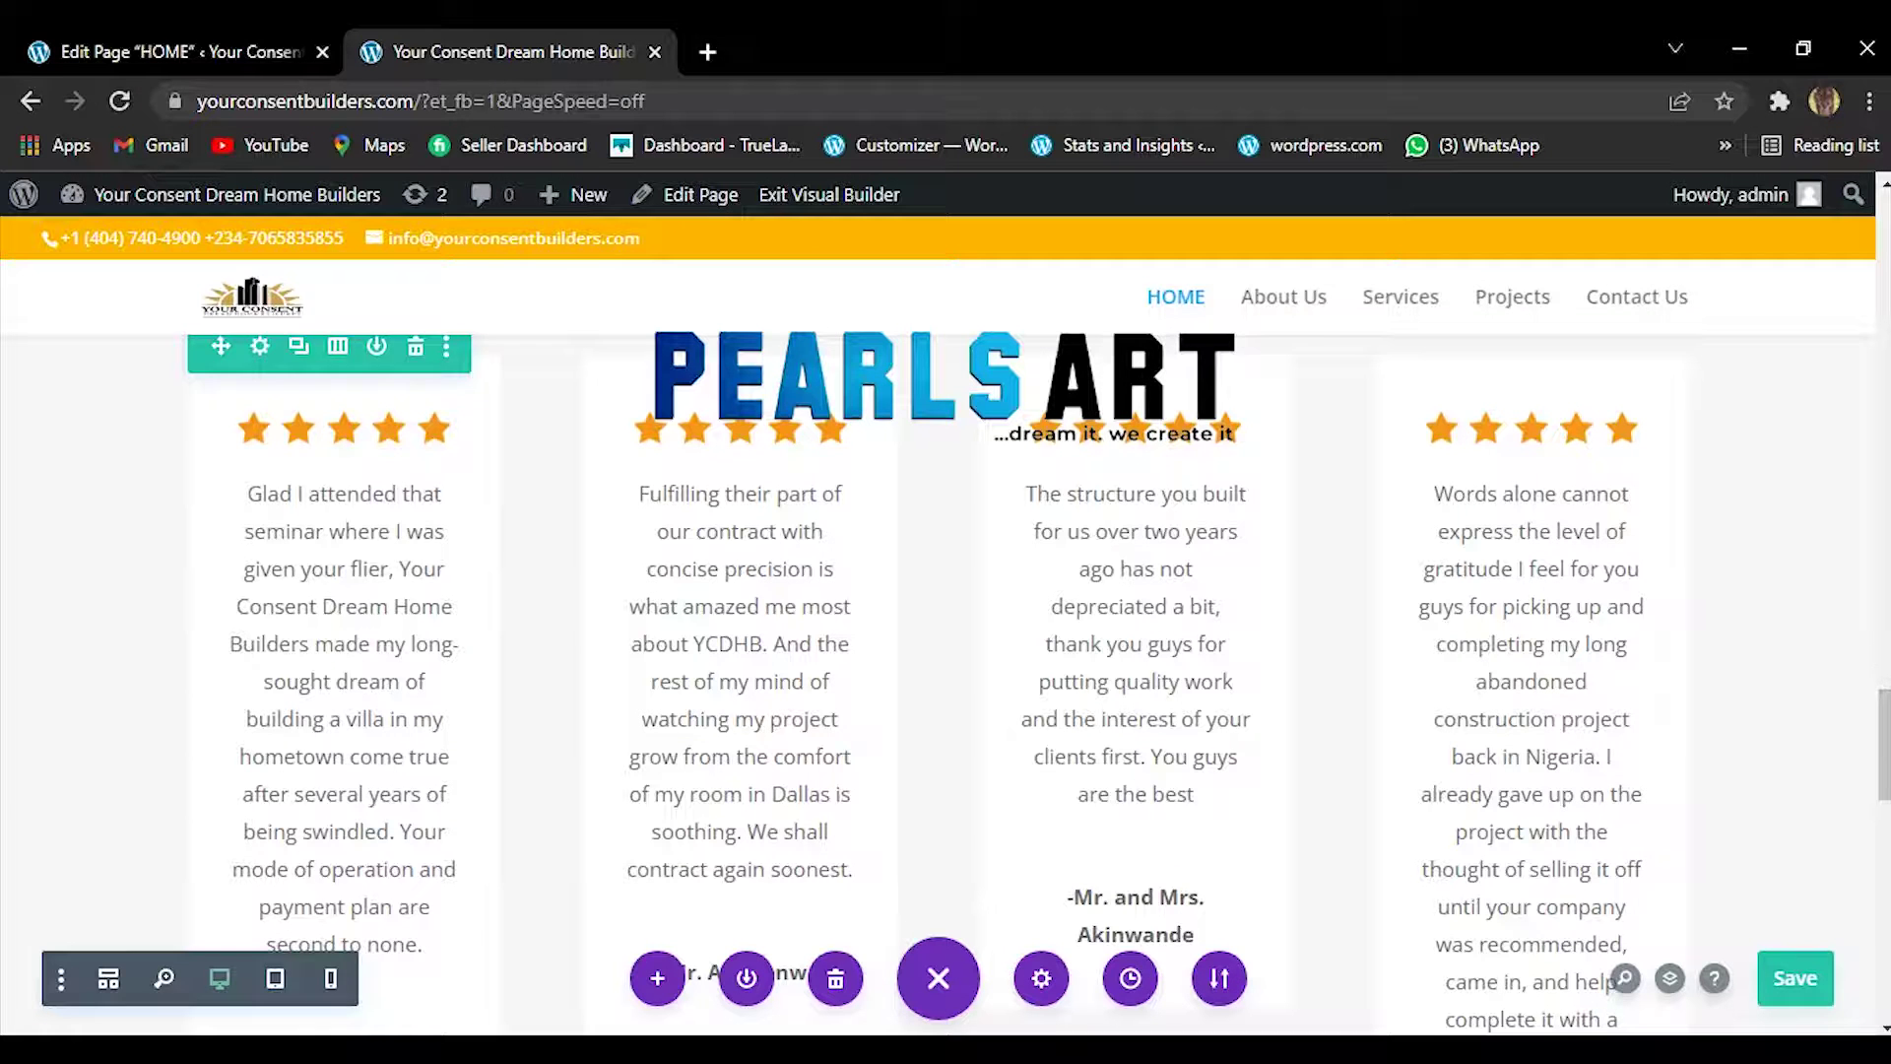
# Review the page with the four client testimonials, then save the homepage.
pyautogui.scroll(-4, 1887, 773)
pyautogui.scroll(-2, 1886, 773)
pyautogui.scroll(2, 844, 424)
pyautogui.scroll(8, 844, 425)
pyautogui.scroll(6, 844, 425)
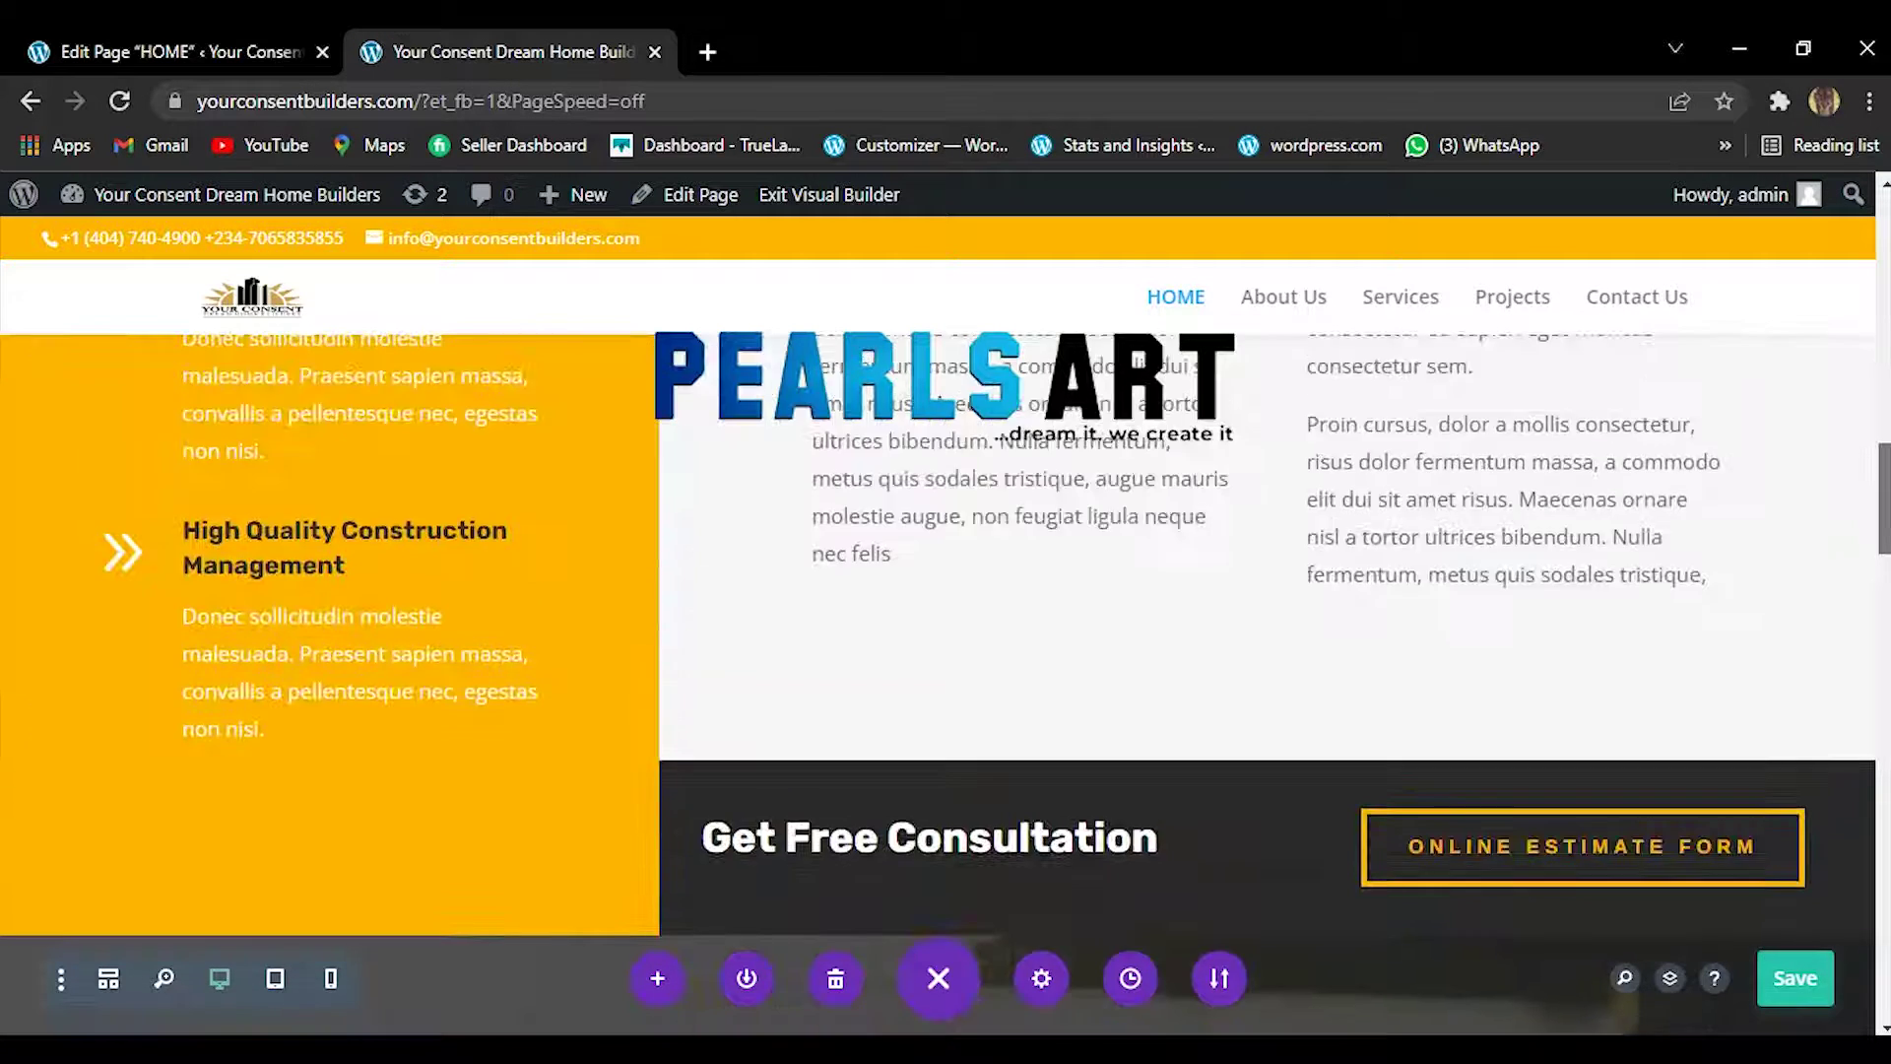
pyautogui.scroll(4, 844, 426)
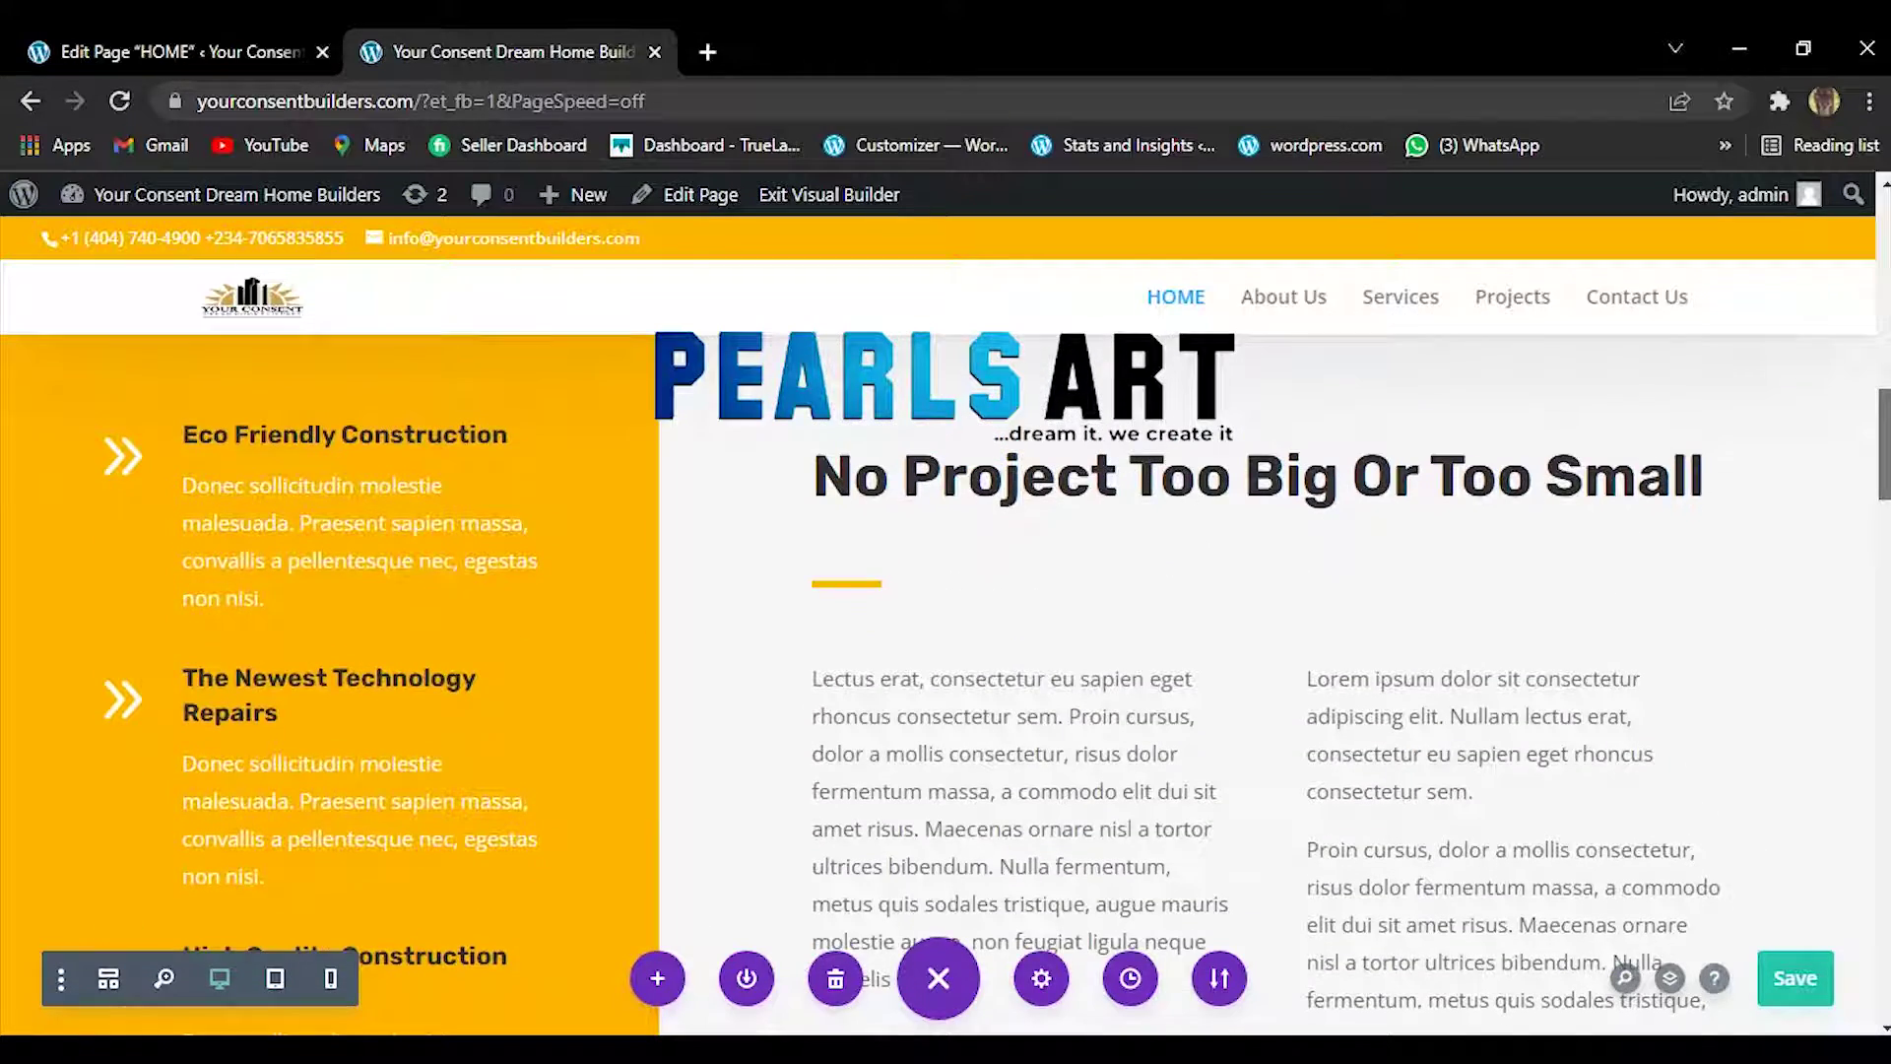
pyautogui.scroll(-3, 945, 590)
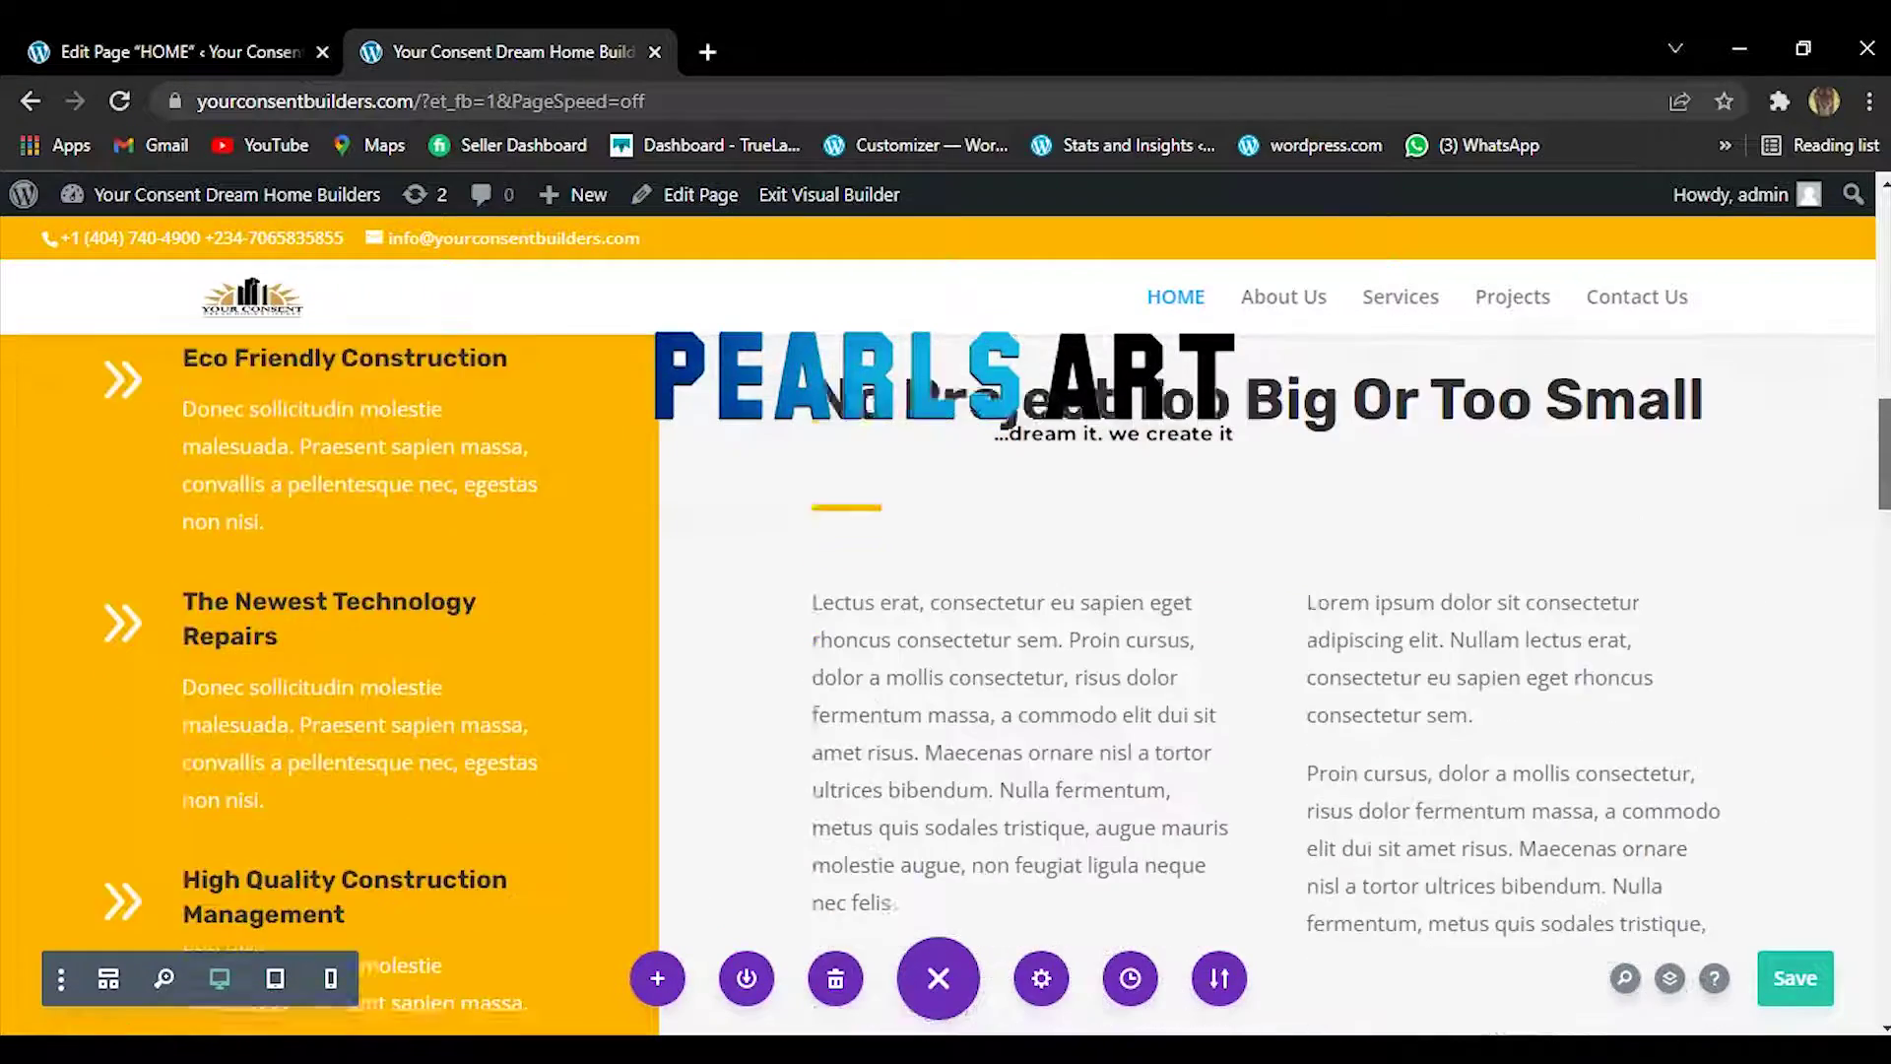
pyautogui.moveTo(1884, 468); pyautogui.dragTo(1885, 426)
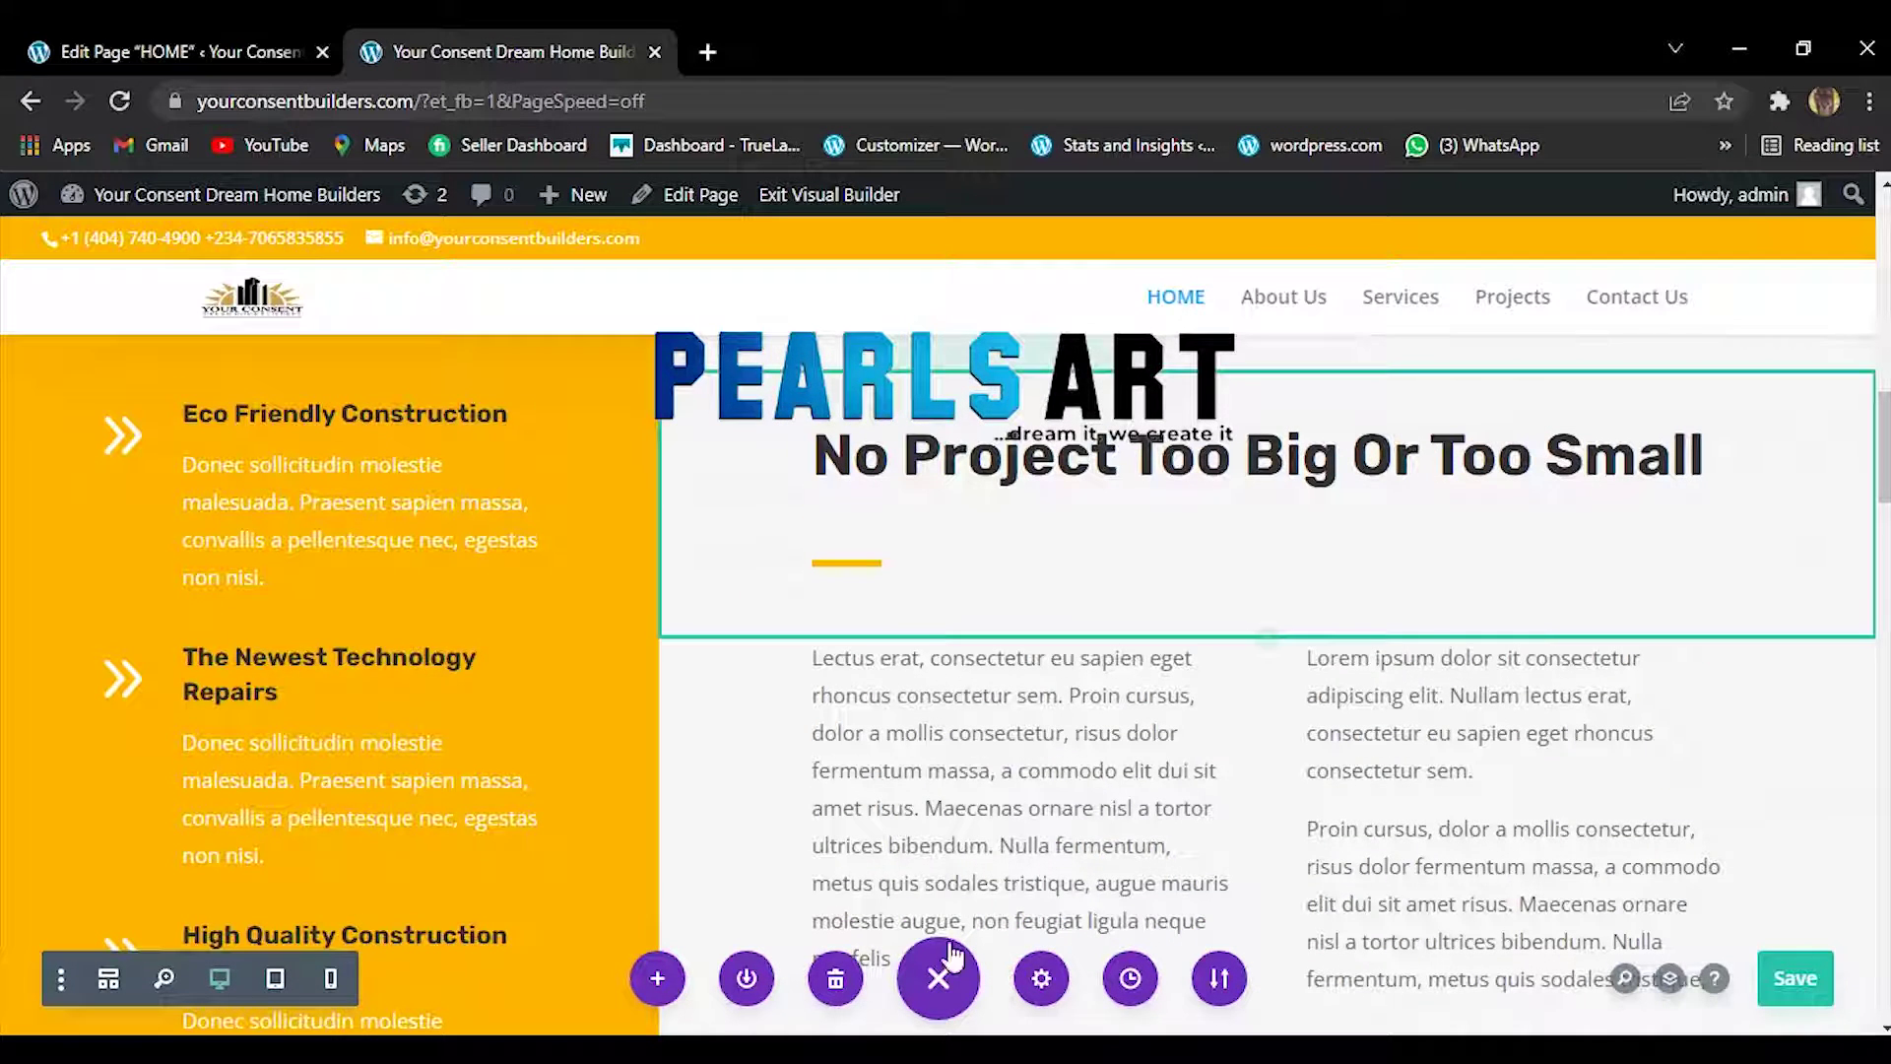
pyautogui.click(1782, 980)
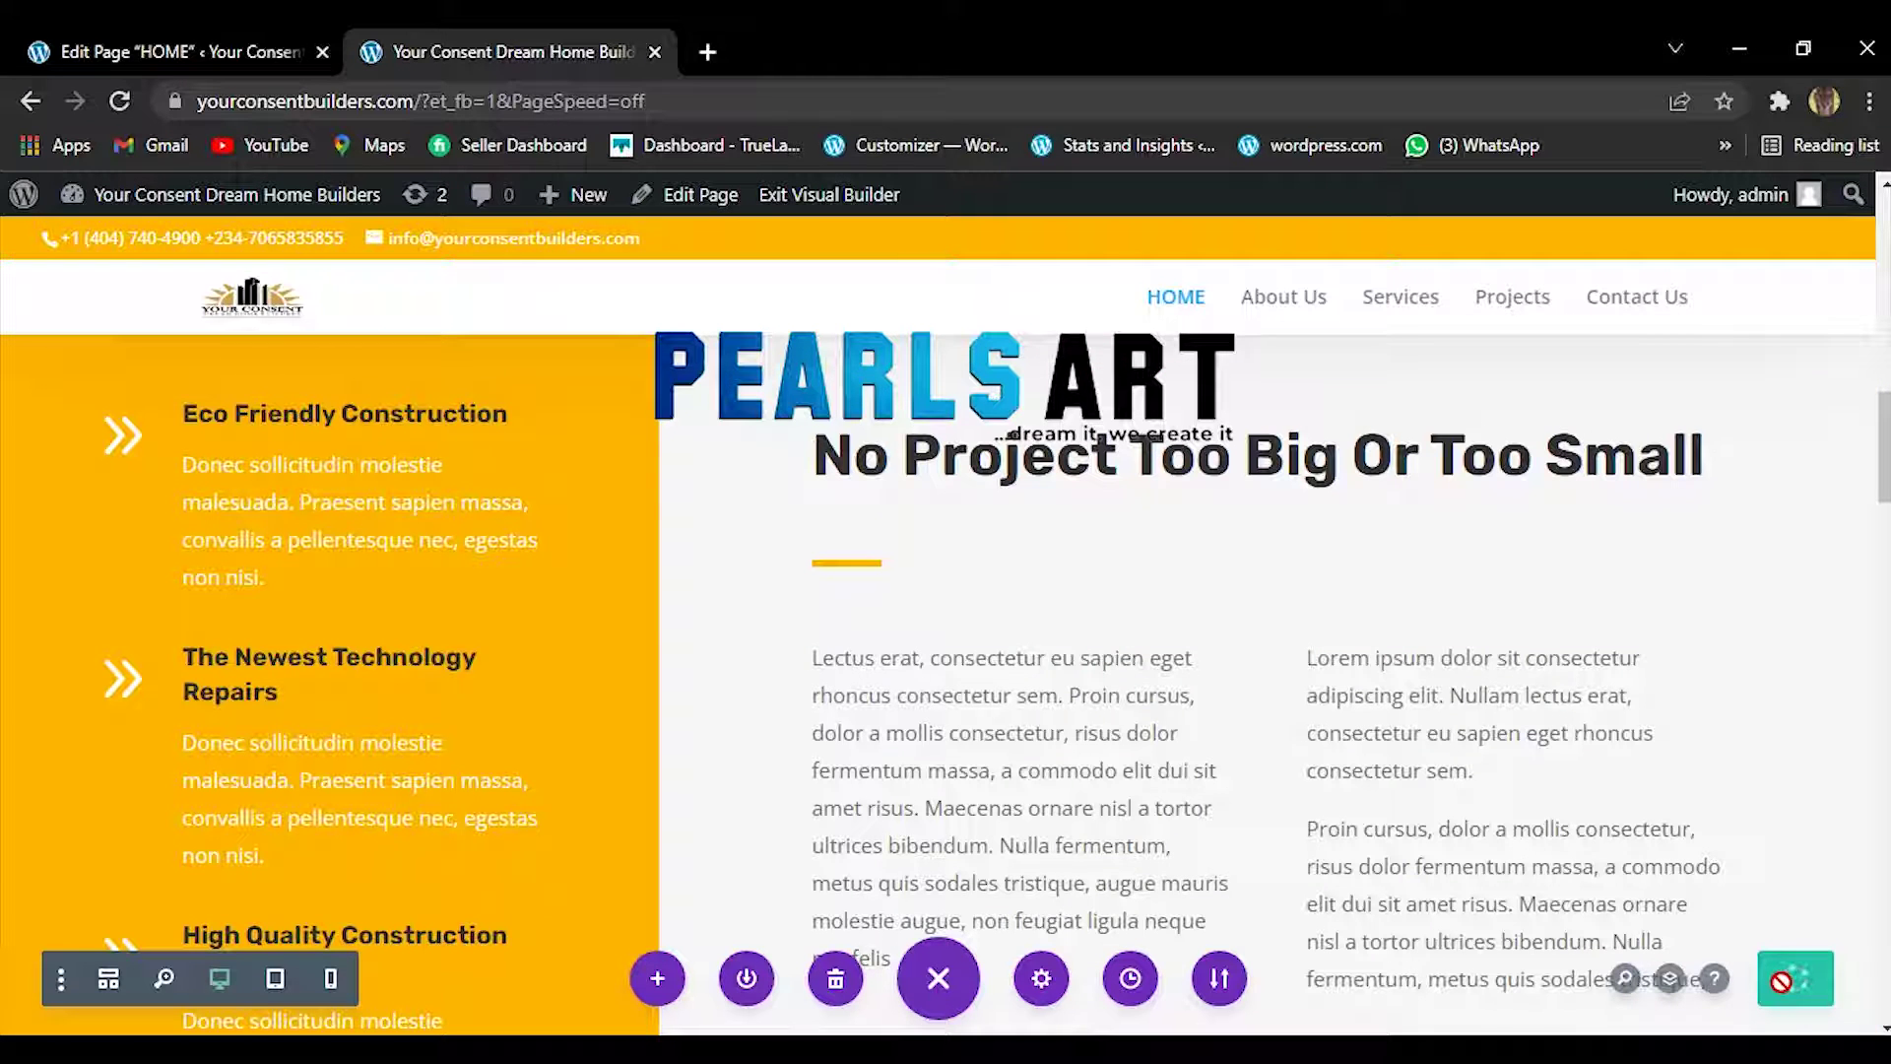